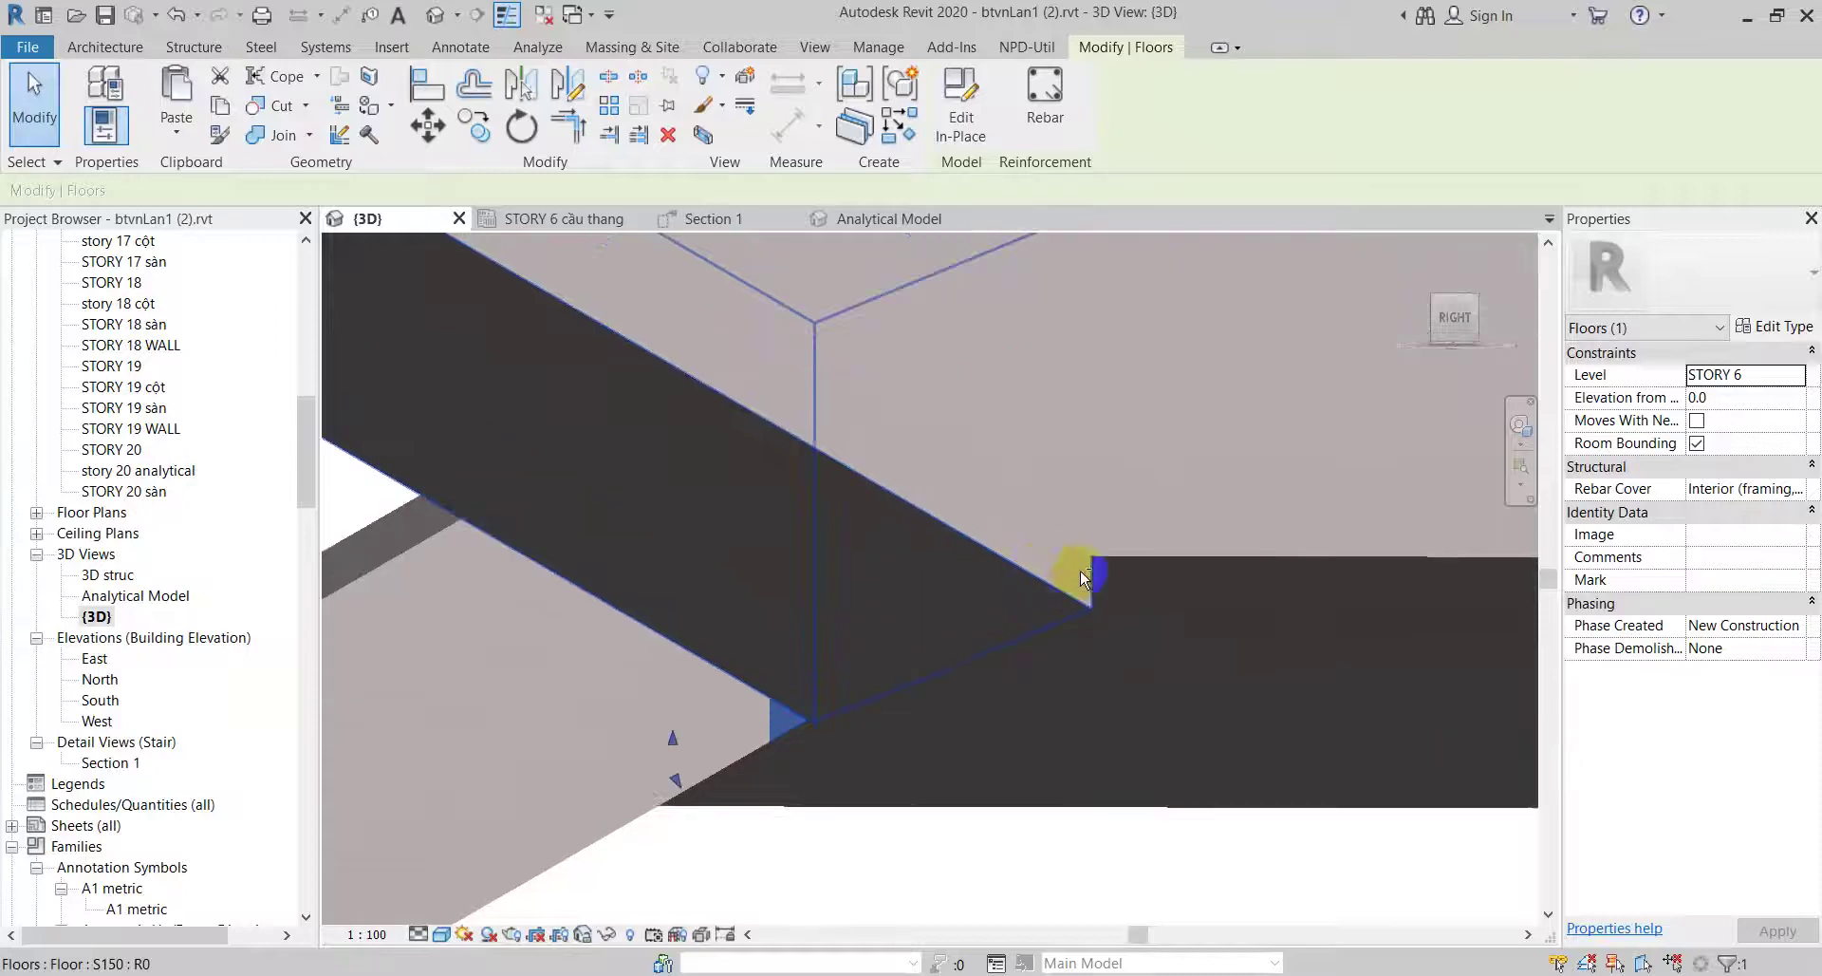
Step: Open the floor slab with Edit In-Place, accept the join warning, and show the Create tools
scroll(1073, 579, up, 5)
scroll(780, 689, down, 4)
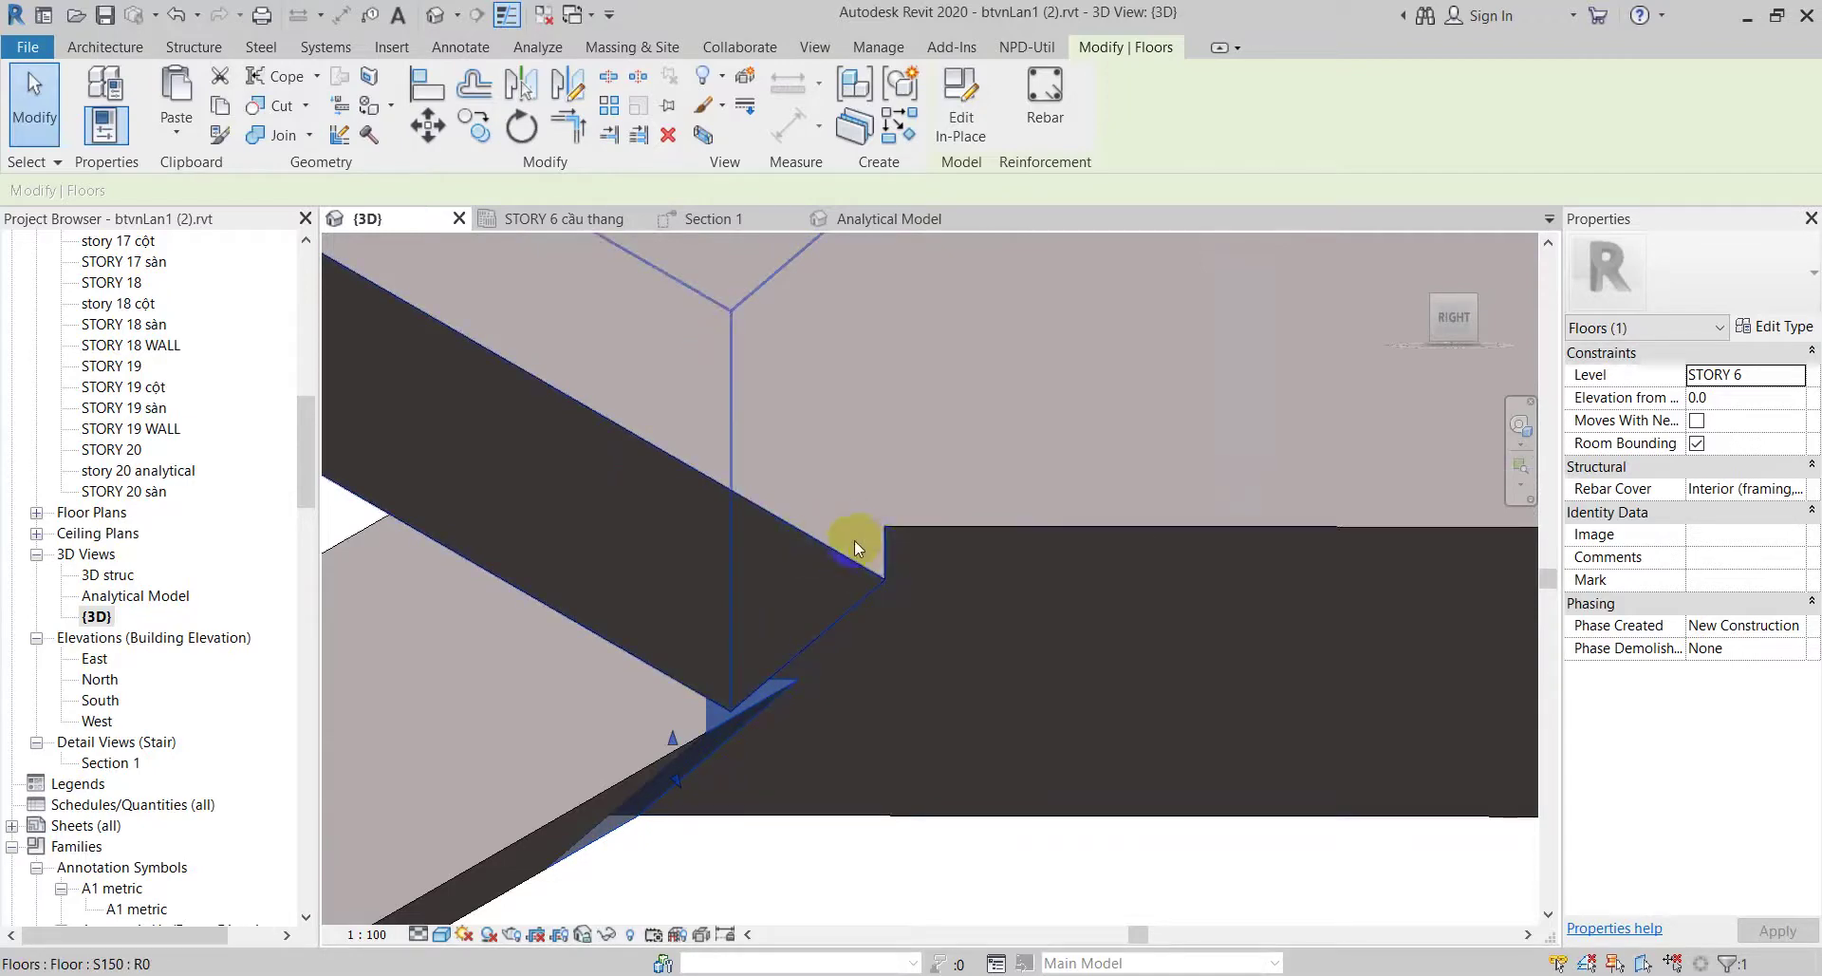
click(921, 86)
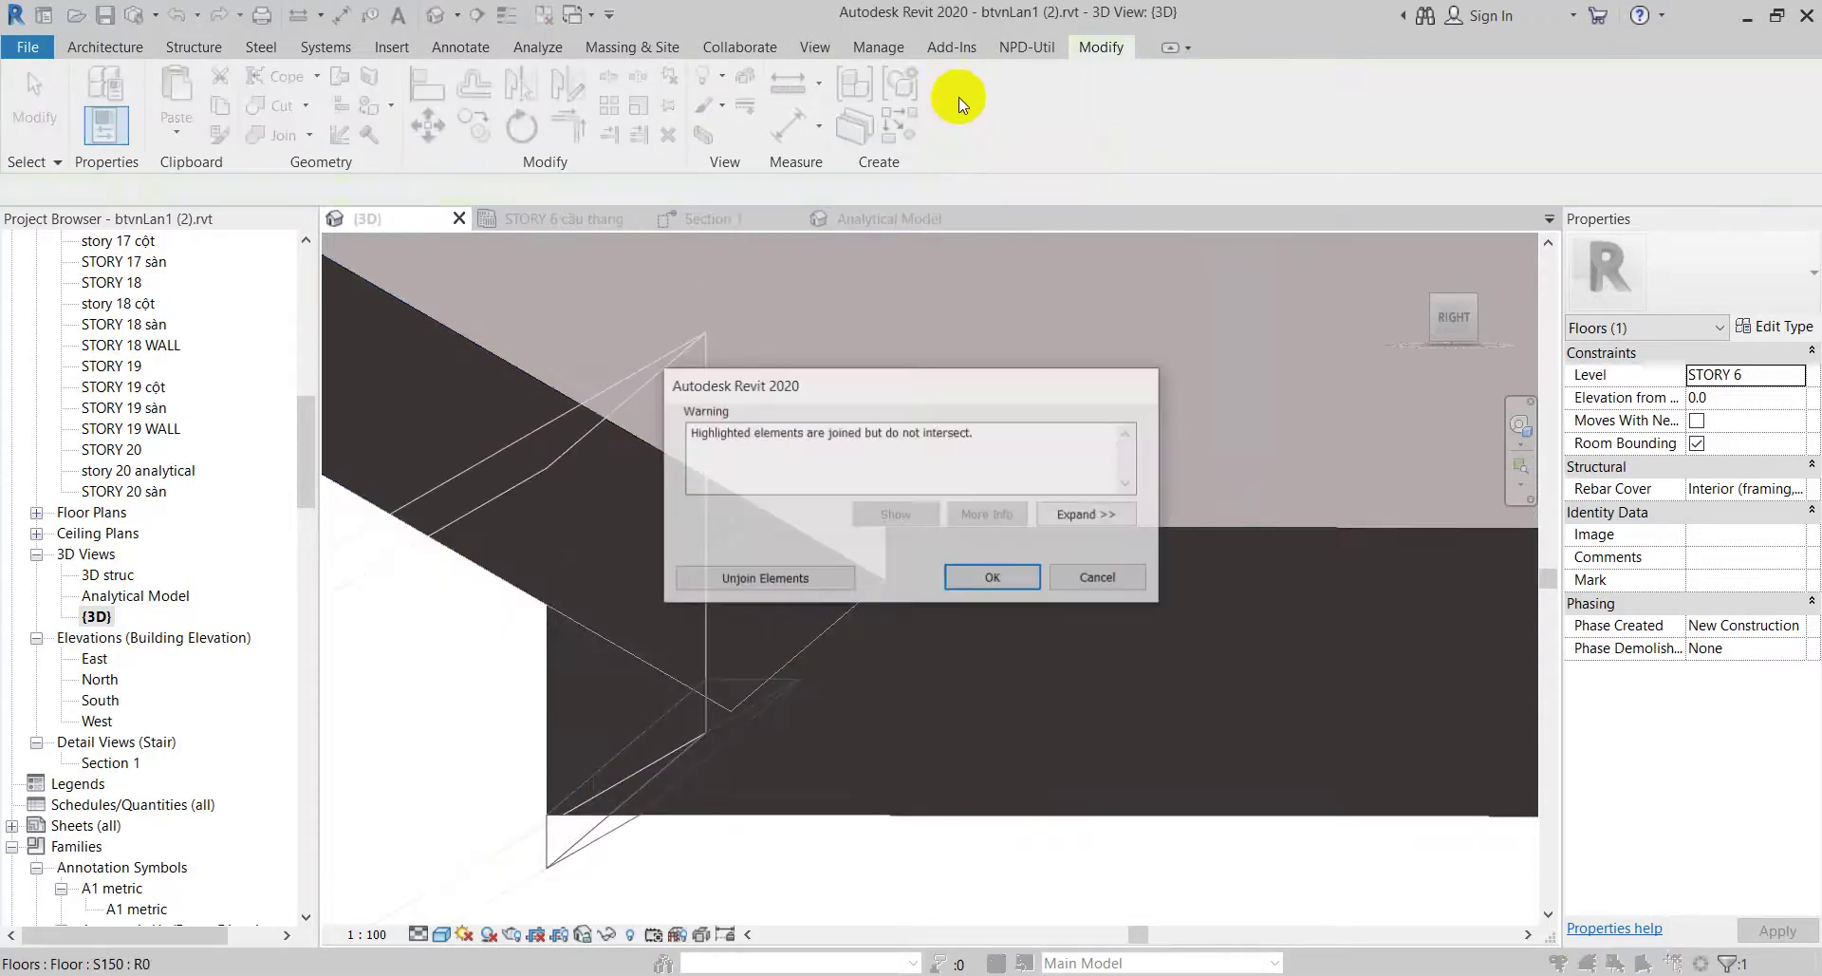
click(979, 589)
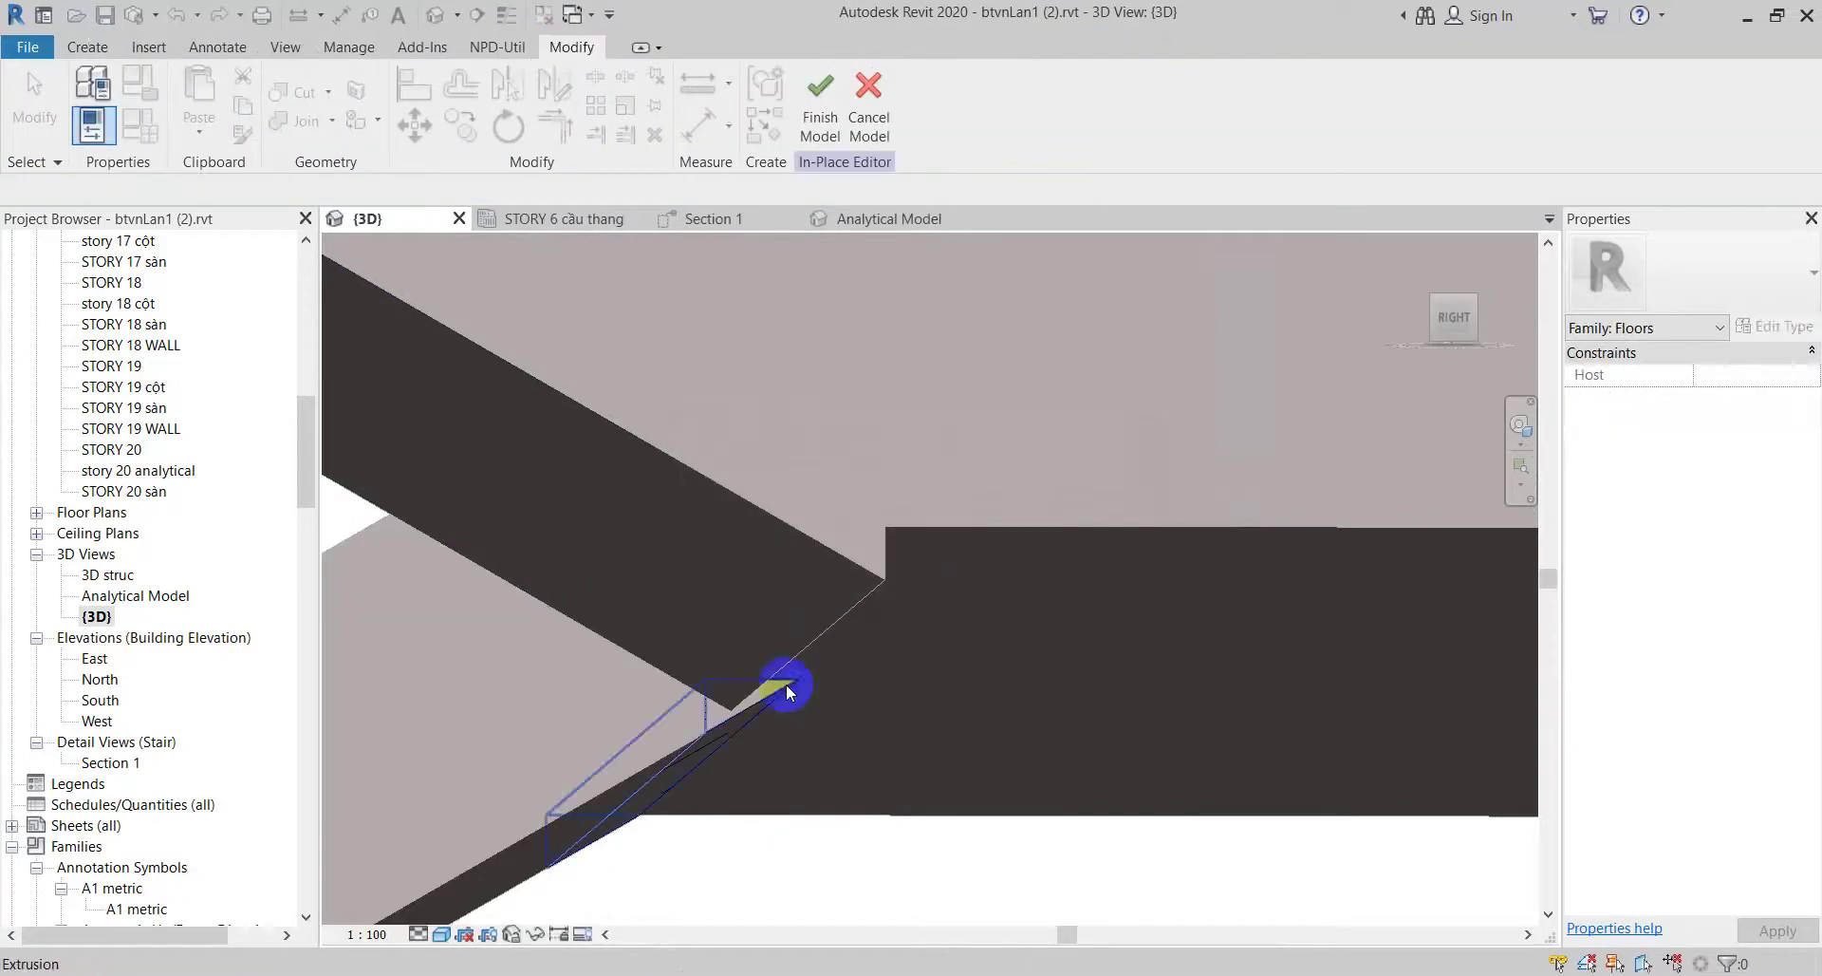
click(769, 703)
key(Escape)
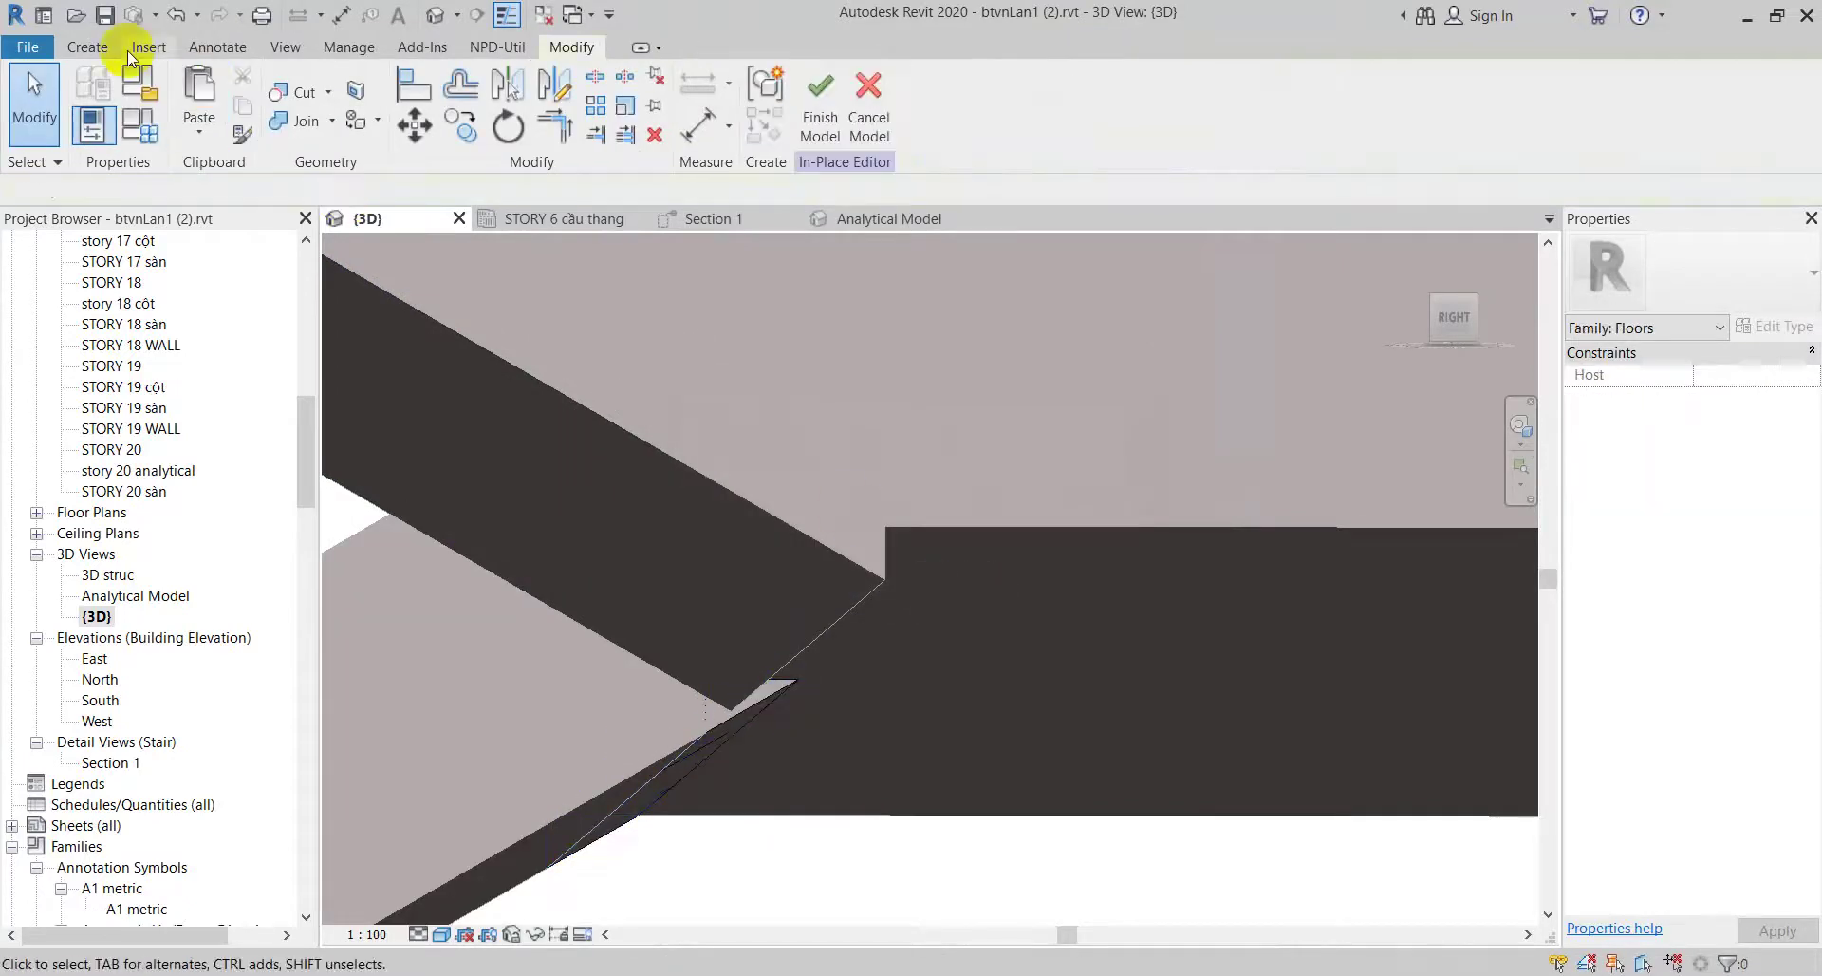
click(95, 48)
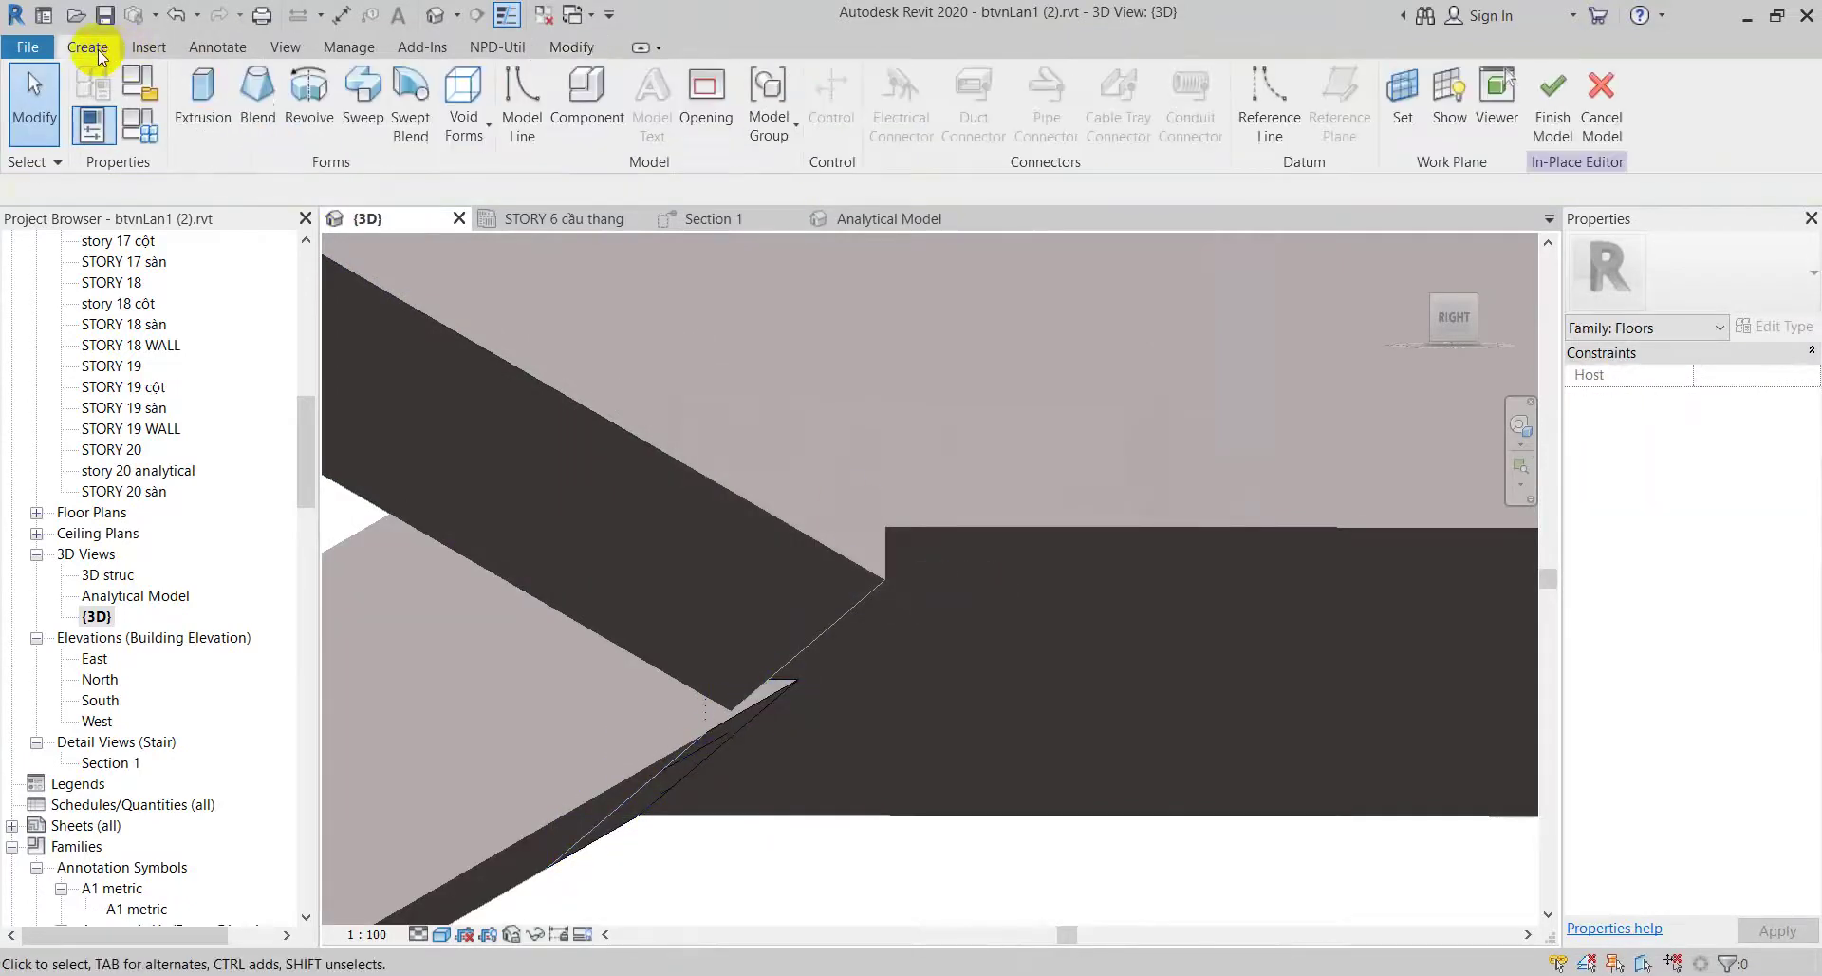
Step: Start a Void Extrusion from the Void Forms list, with depth 250.0
click(472, 139)
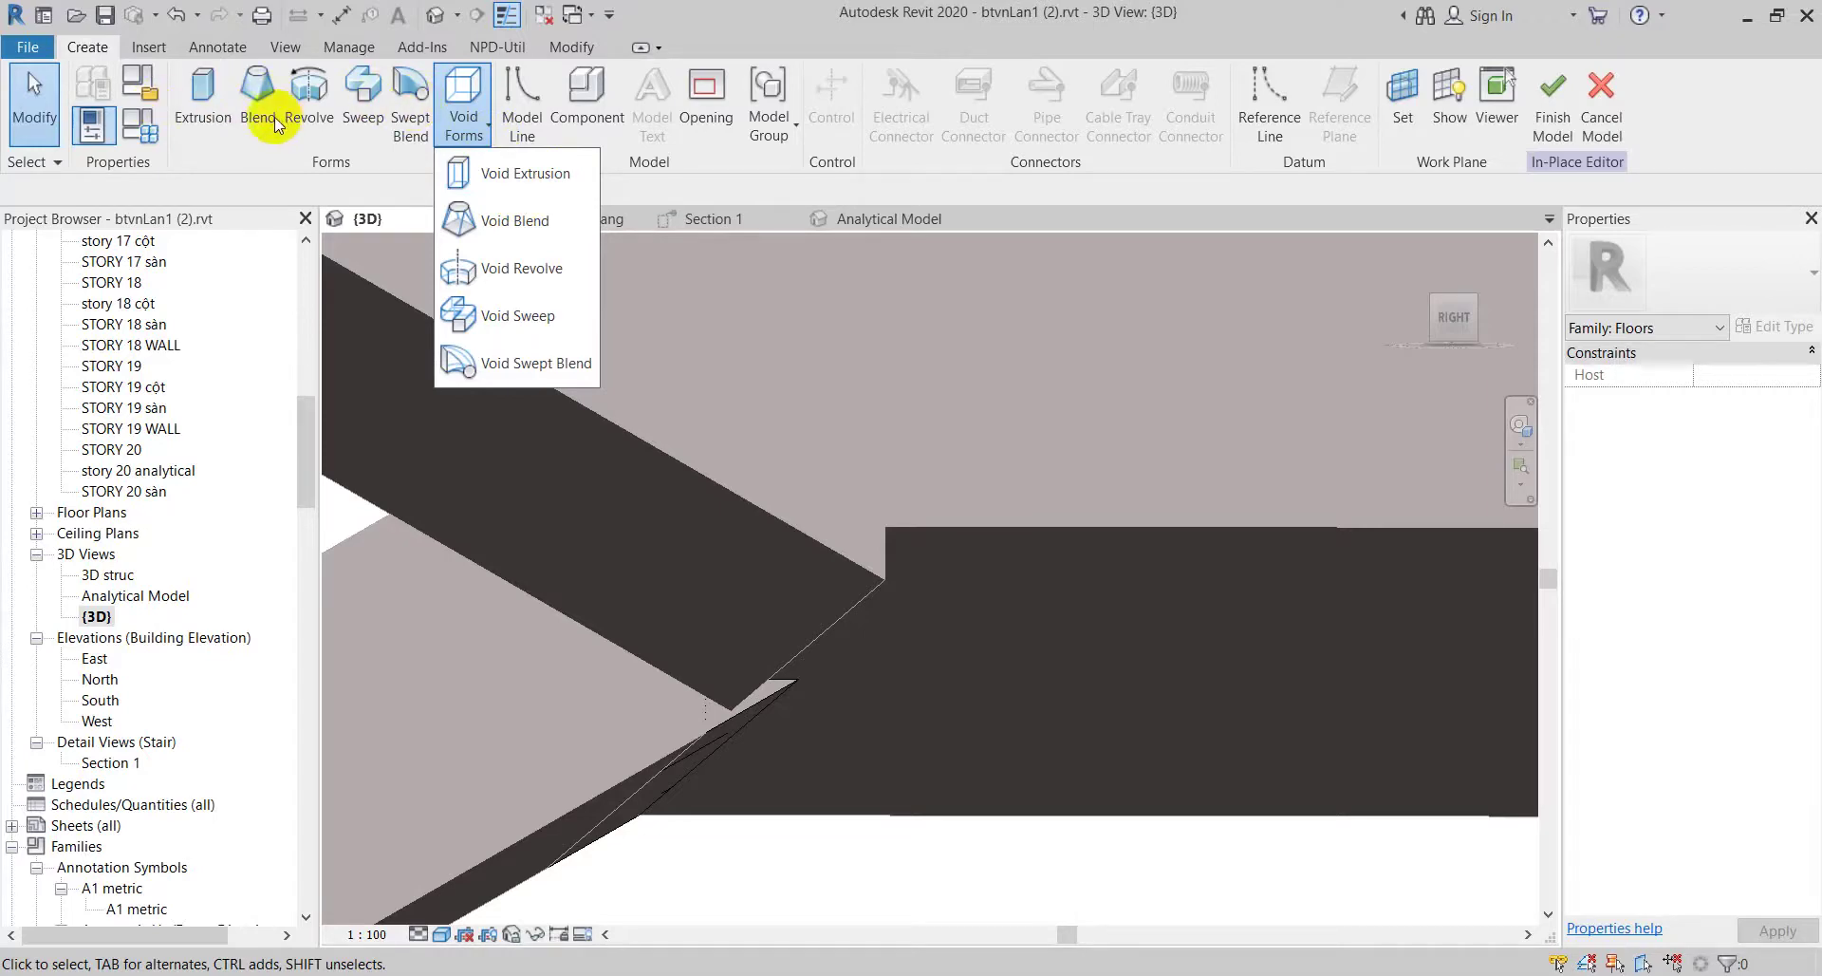
click(504, 182)
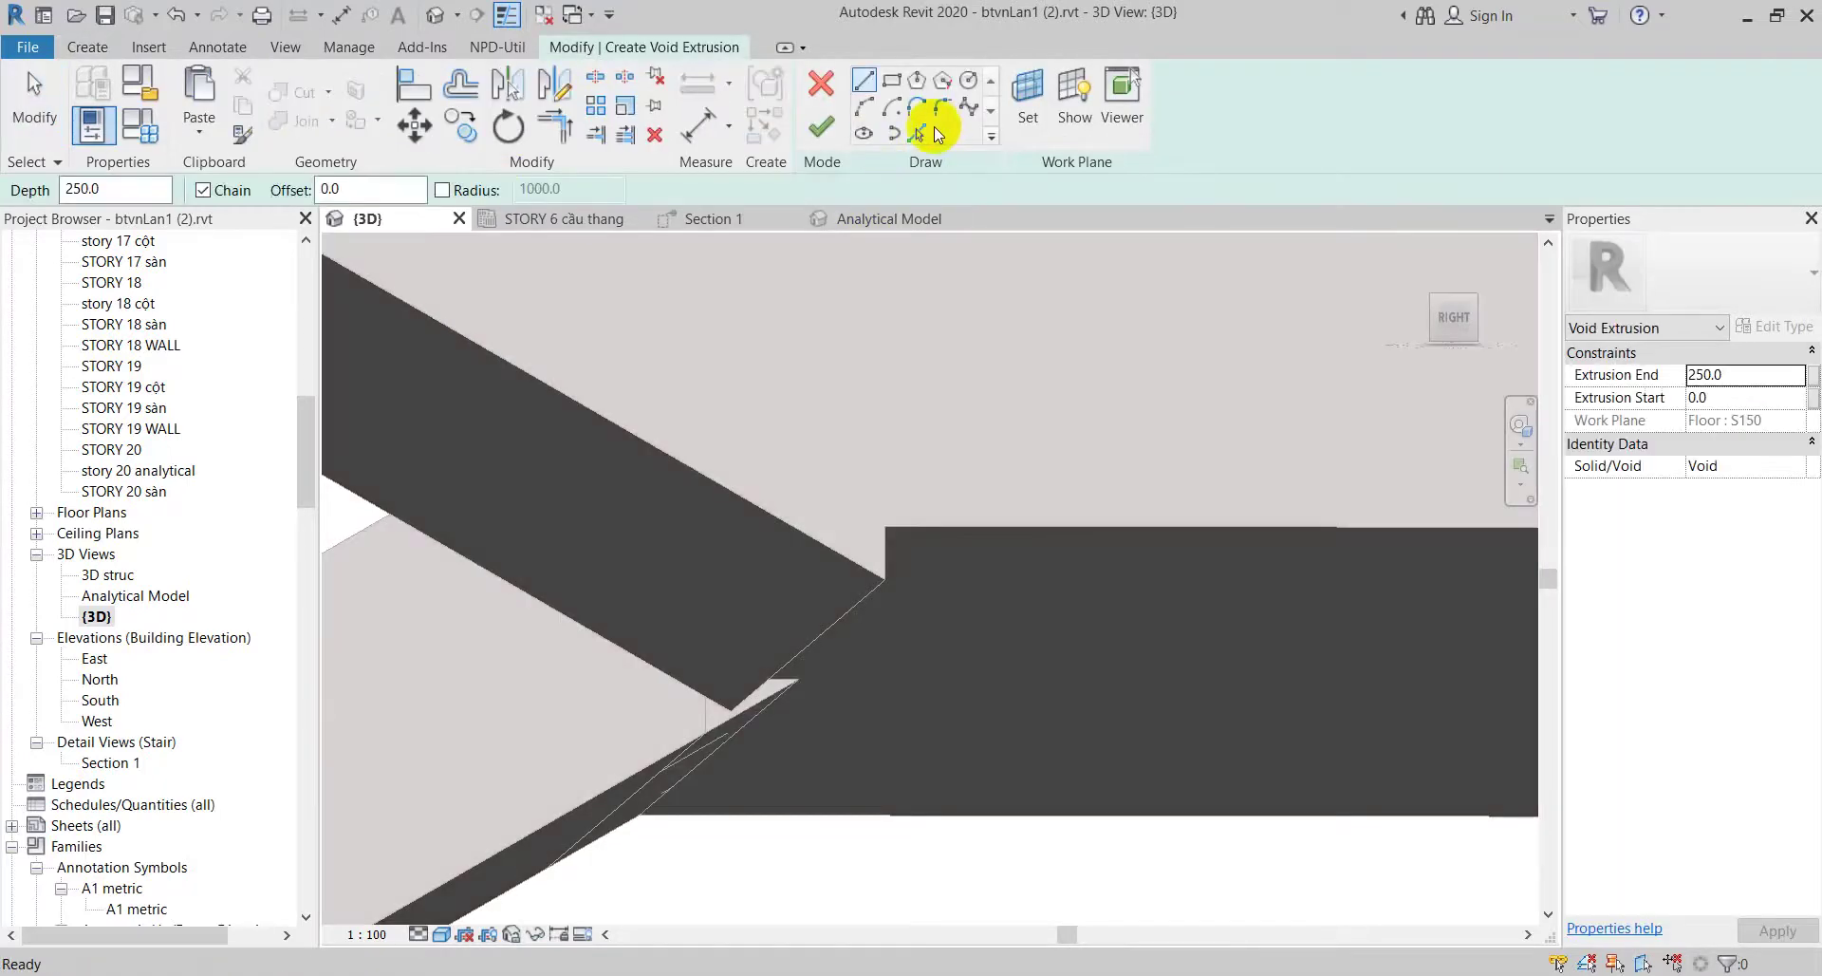
Step: Set the work plane and pick the slab edge as the void's first sketch line
click(1026, 138)
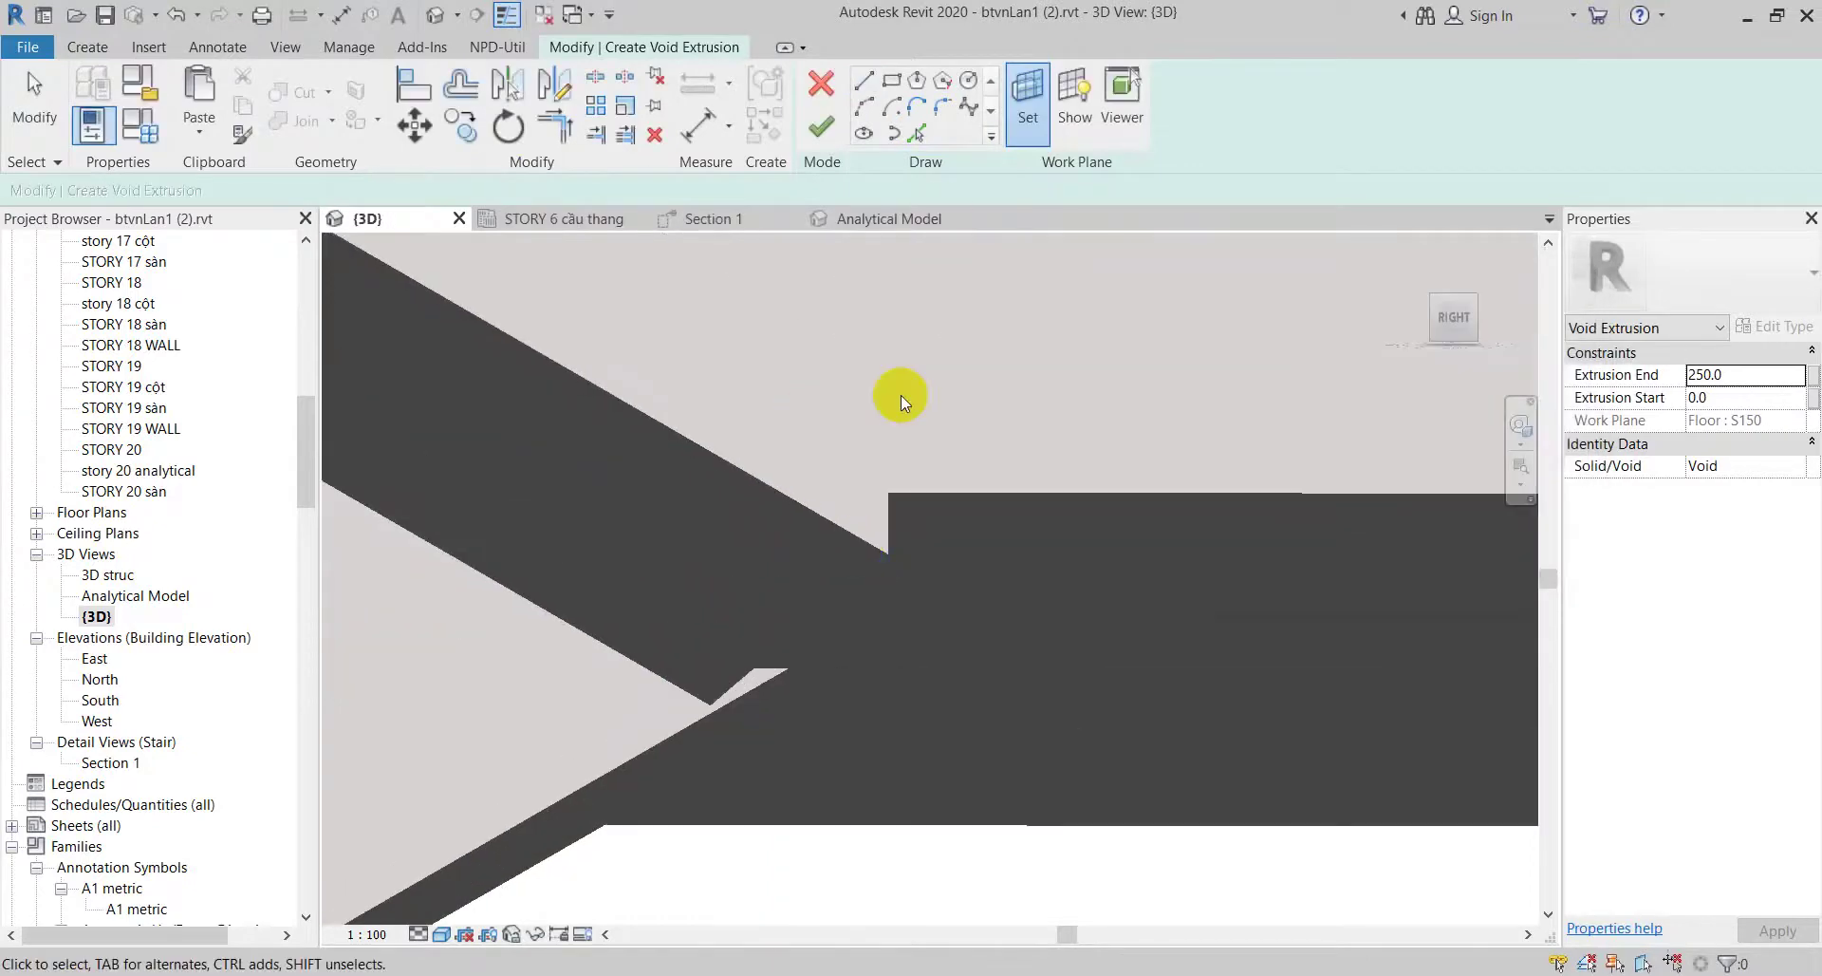
click(917, 133)
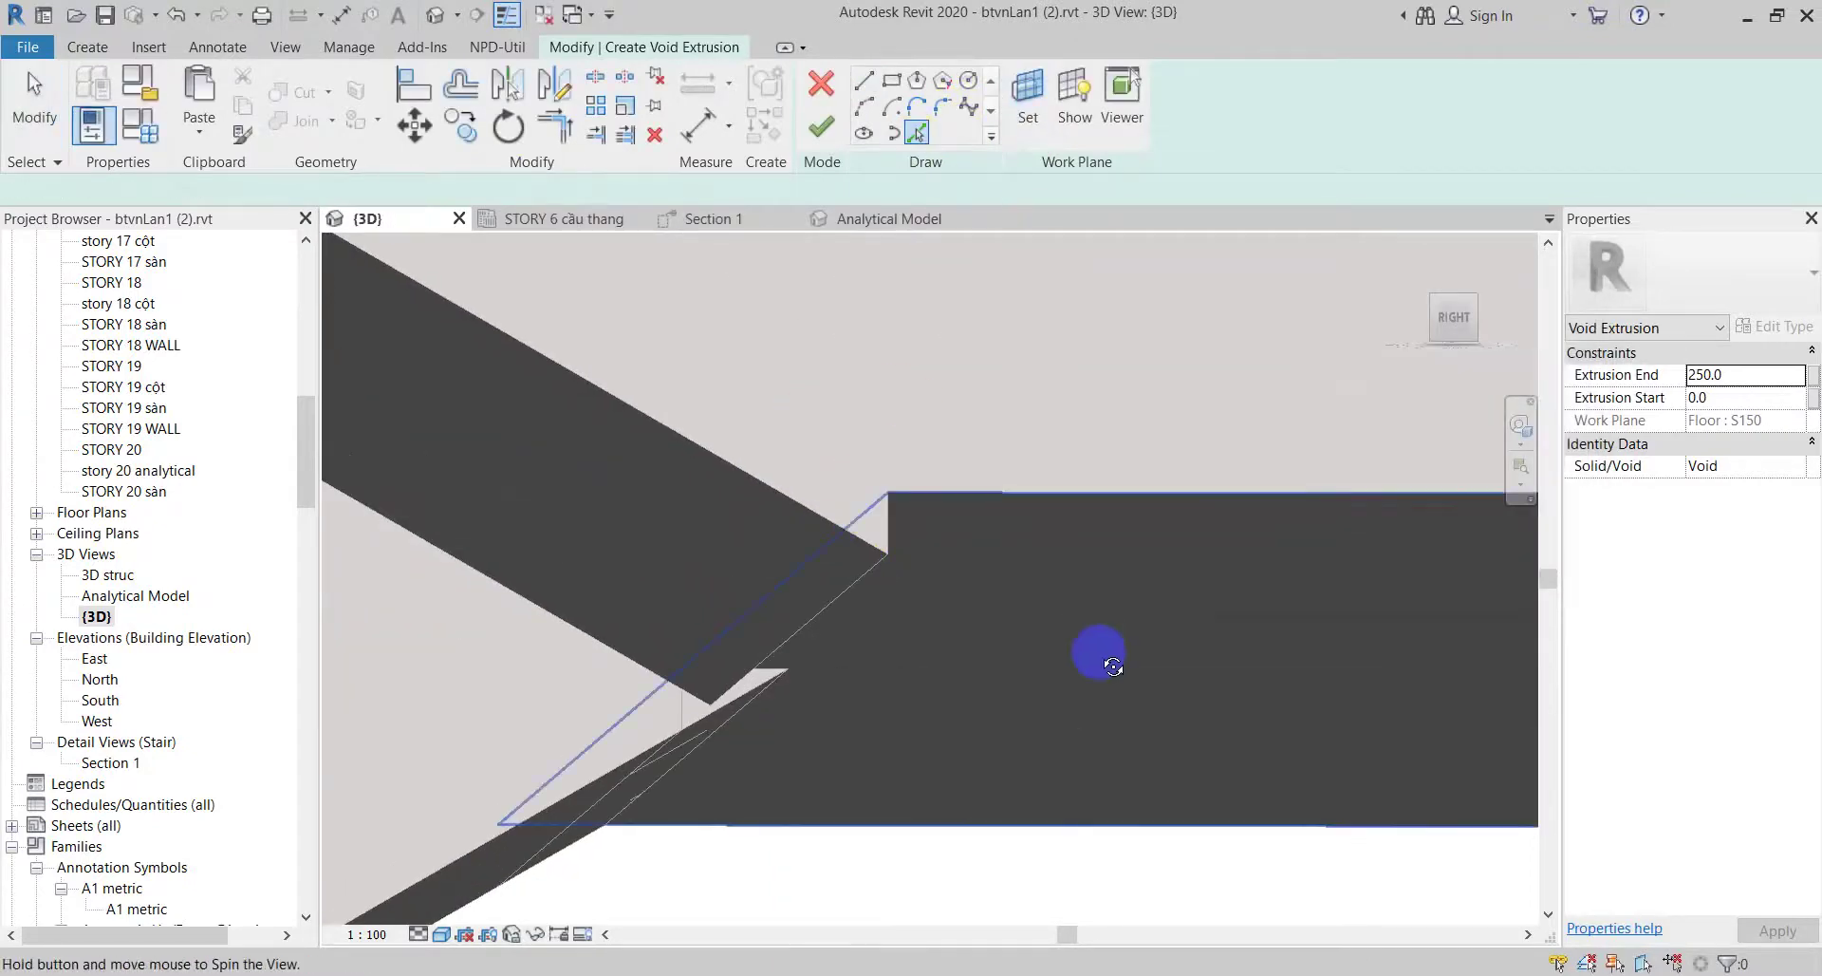
scroll(1092, 651, down, 2)
shift+middle_drag(822, 550, 632, 592)
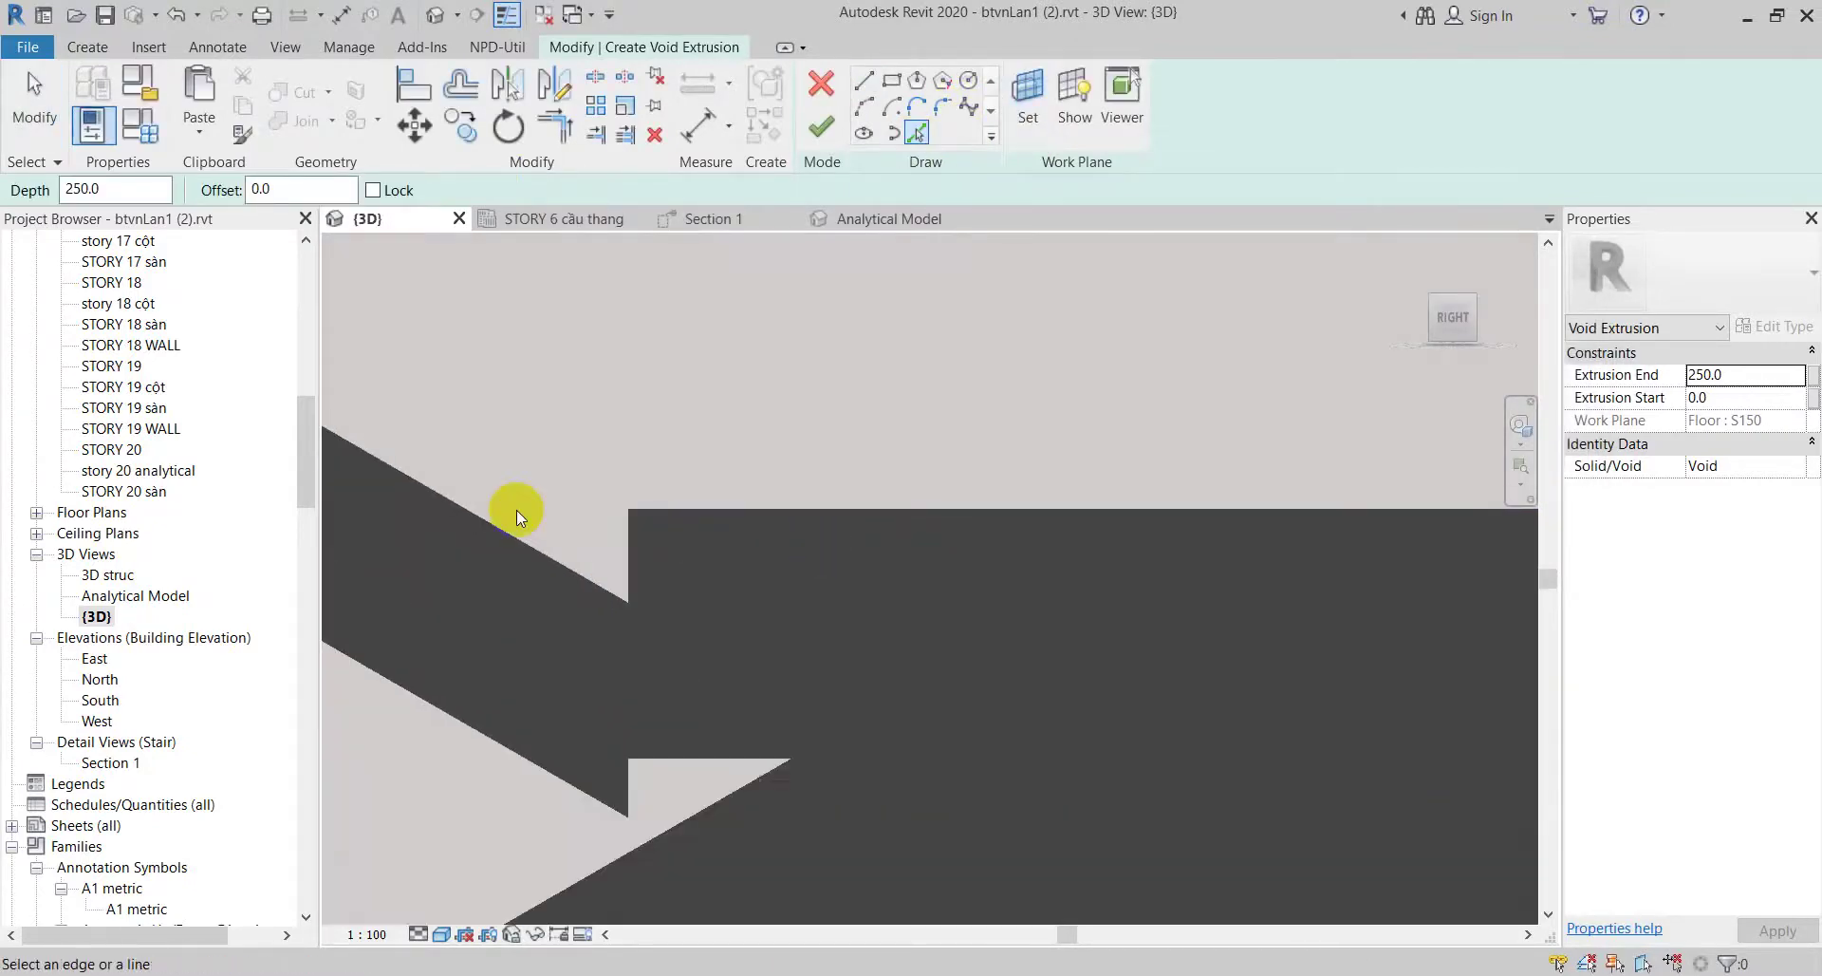
click(630, 591)
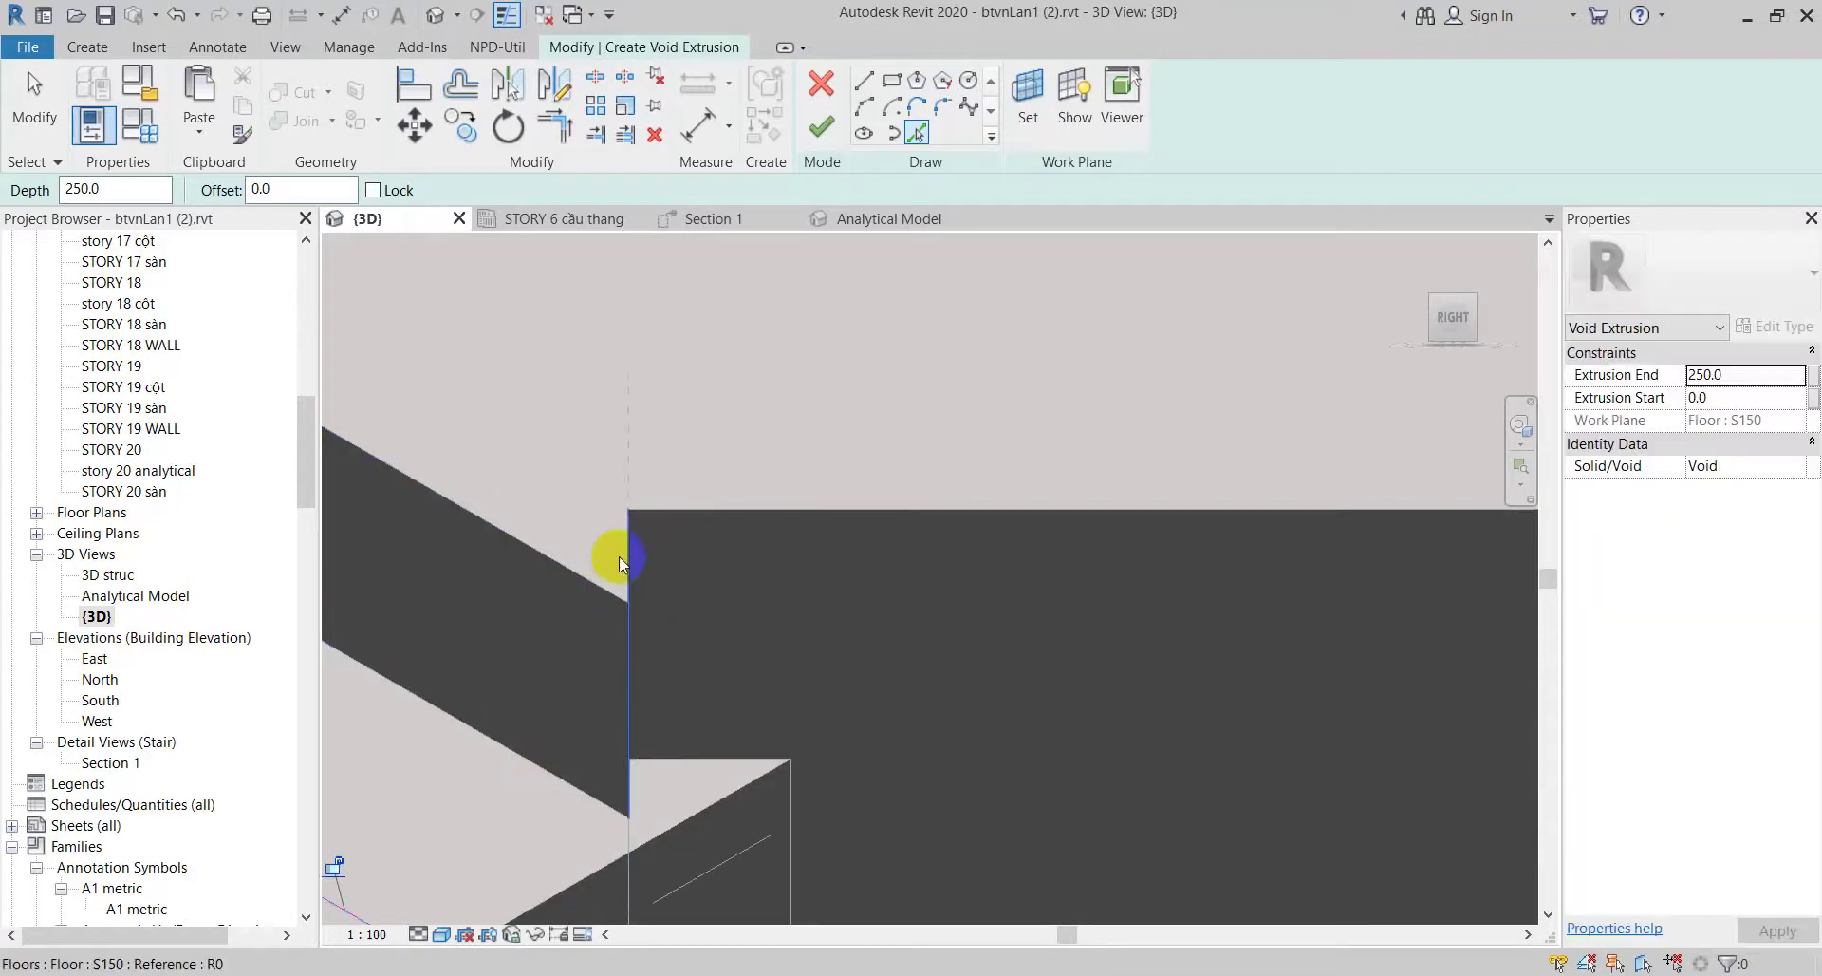
scroll(628, 548, down, 3)
key(Escape)
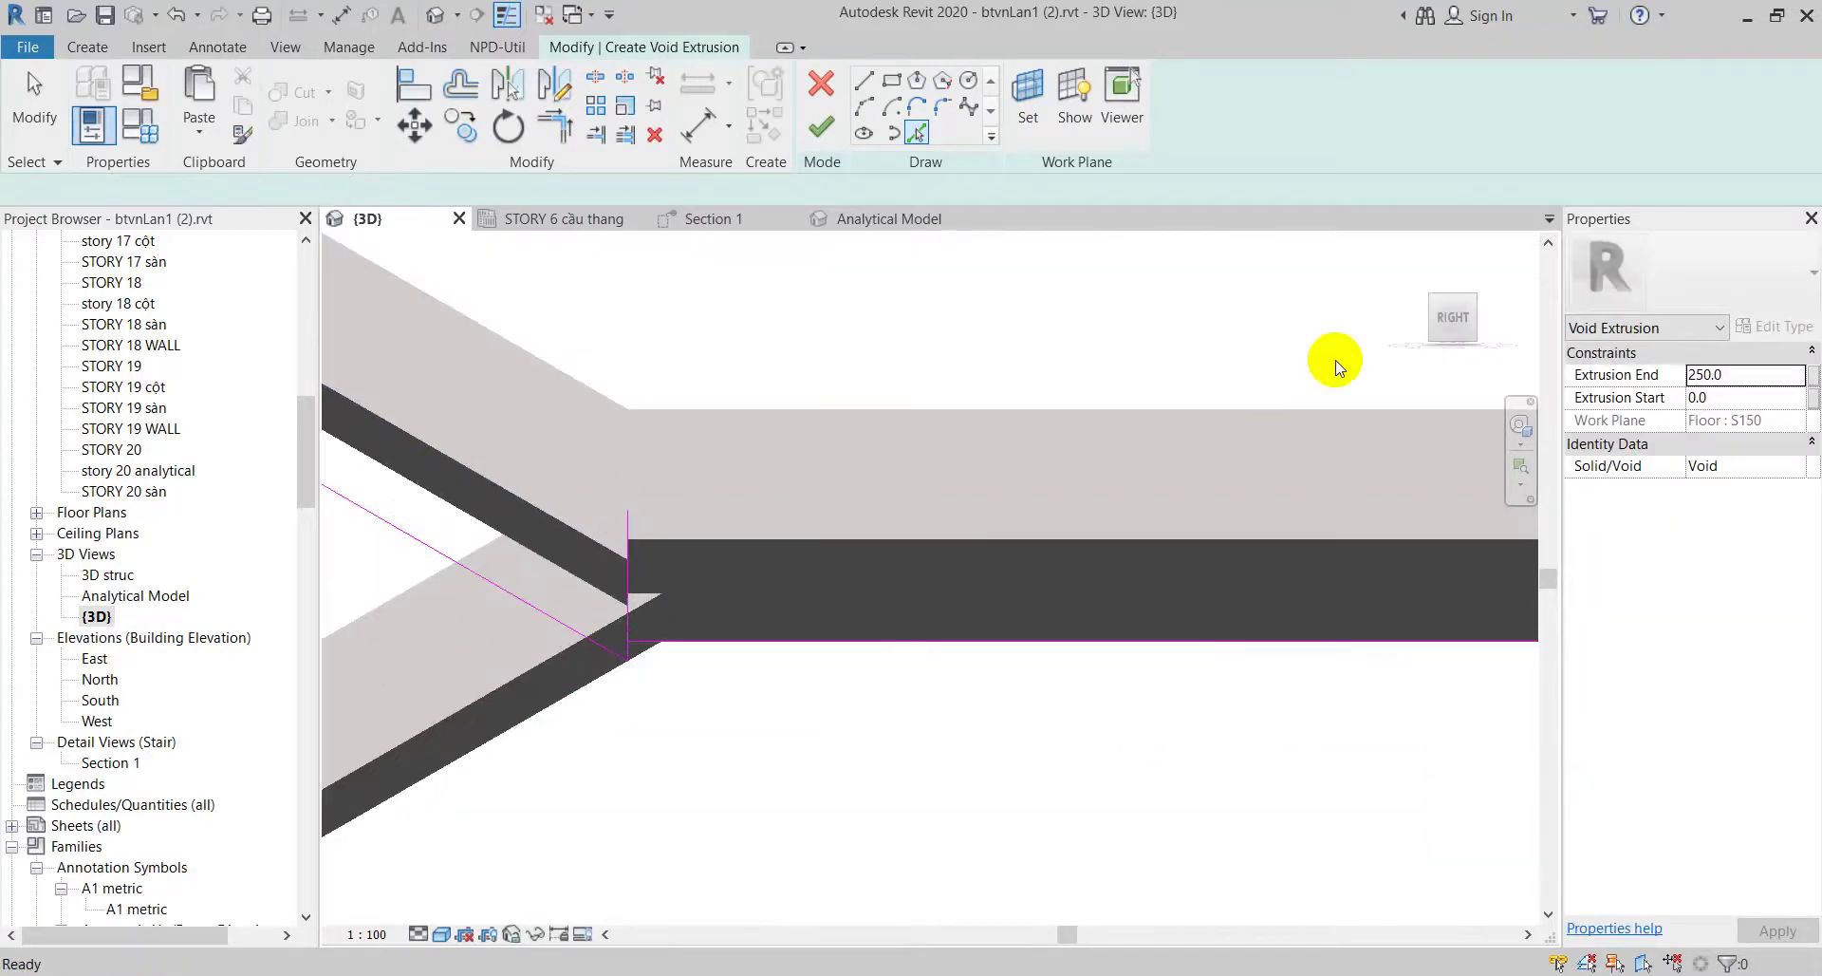
Step: In the LEFT view, trim the sketch lines to a corner, closing the triangular profile
mouse_move(704, 667)
shift+middle_down()
mouse_move(1180, 704)
mouse_move(1445, 508)
shift+middle_up()
click(1447, 317)
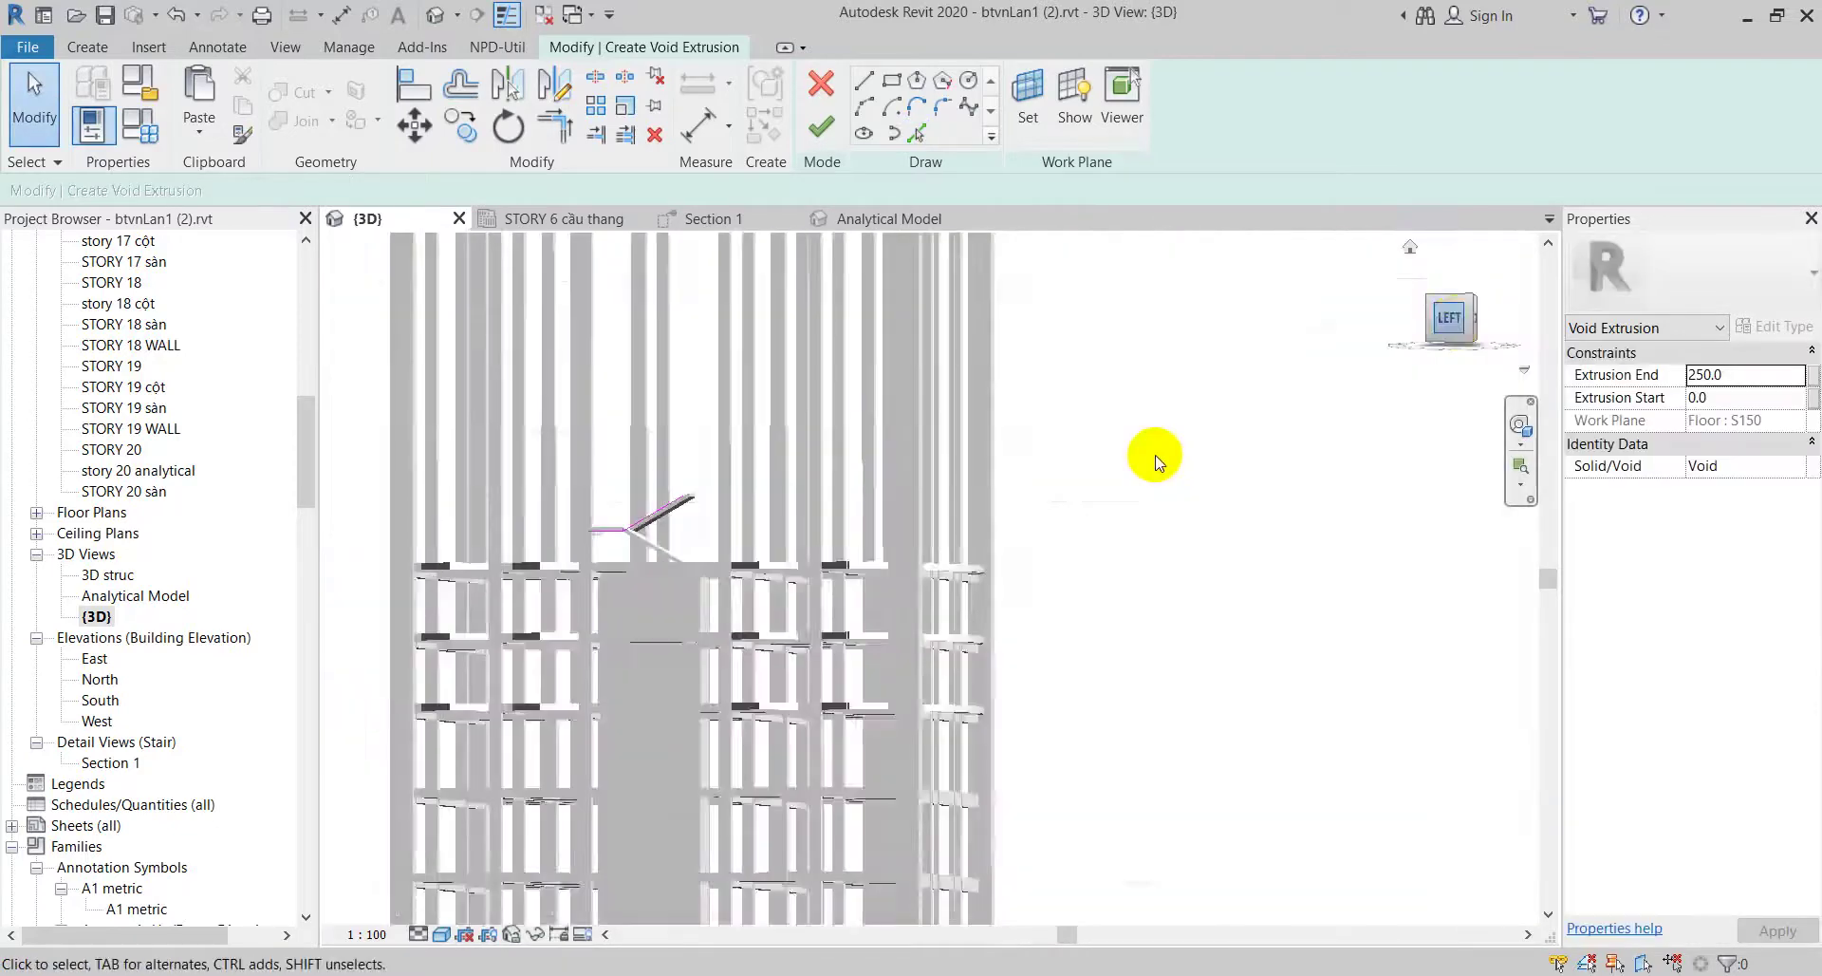
scroll(921, 498, up, 3)
scroll(902, 577, up, 3)
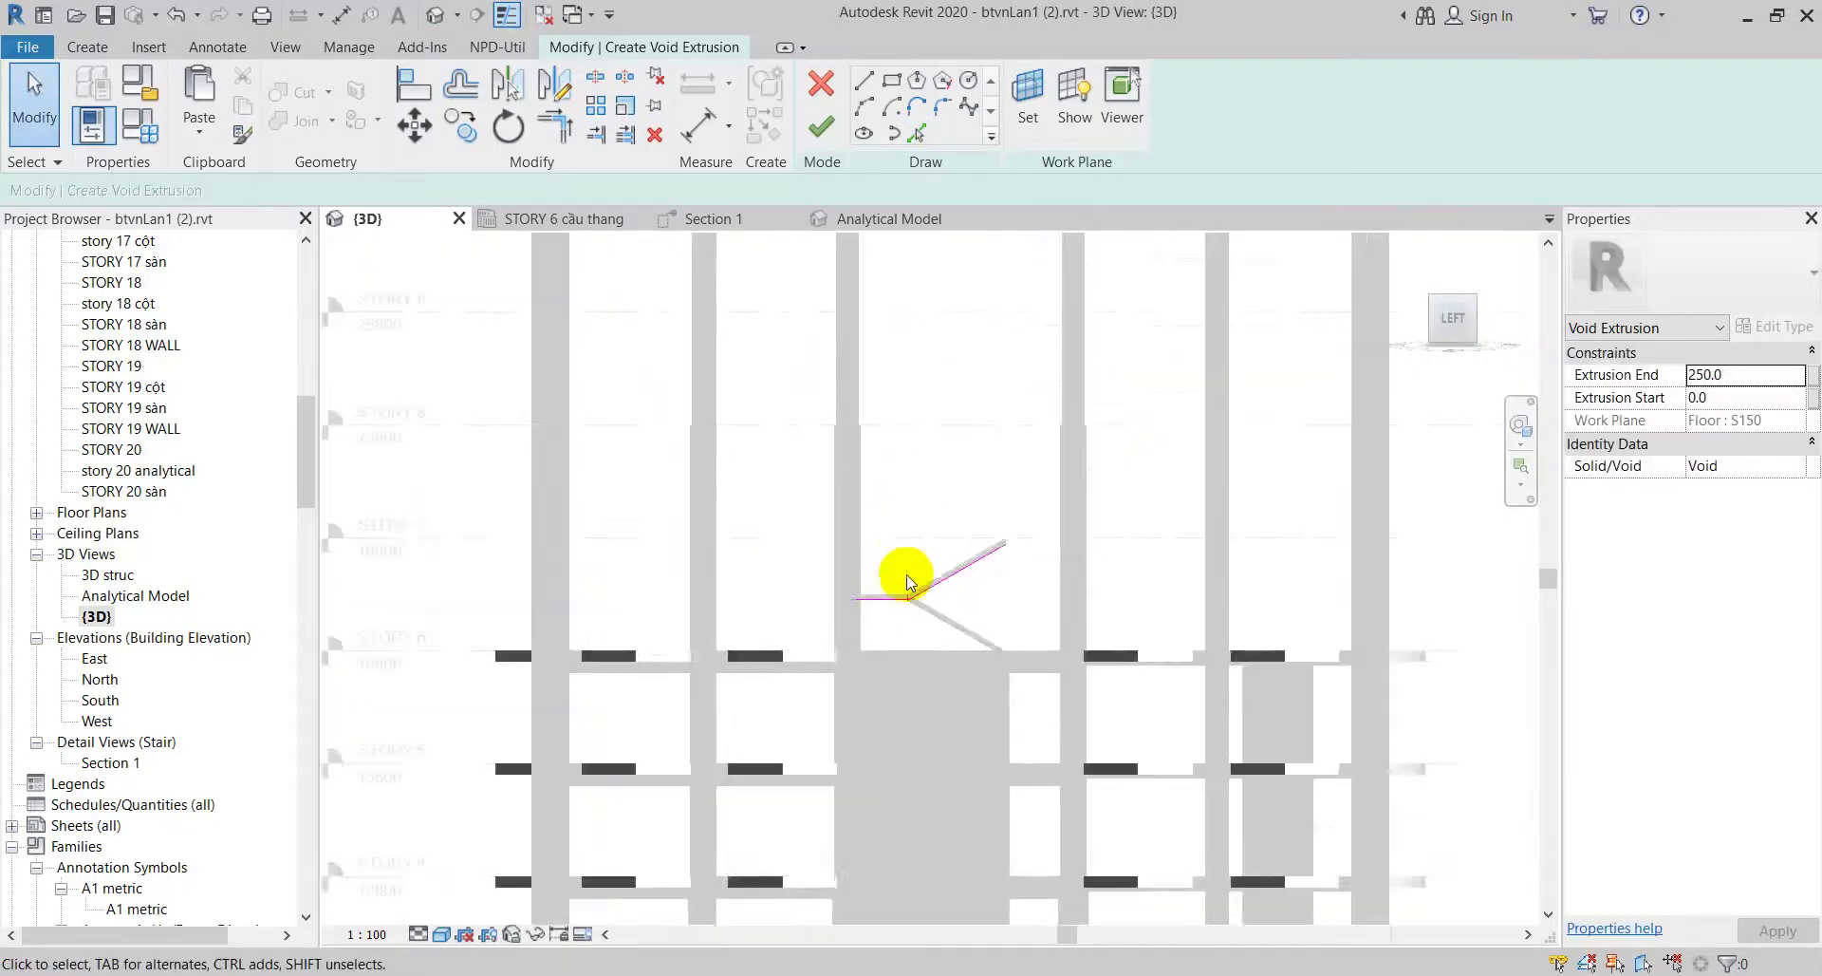
scroll(899, 675, up, 3)
scroll(895, 660, up, 1)
scroll(895, 660, up, 2)
scroll(893, 617, up, 1)
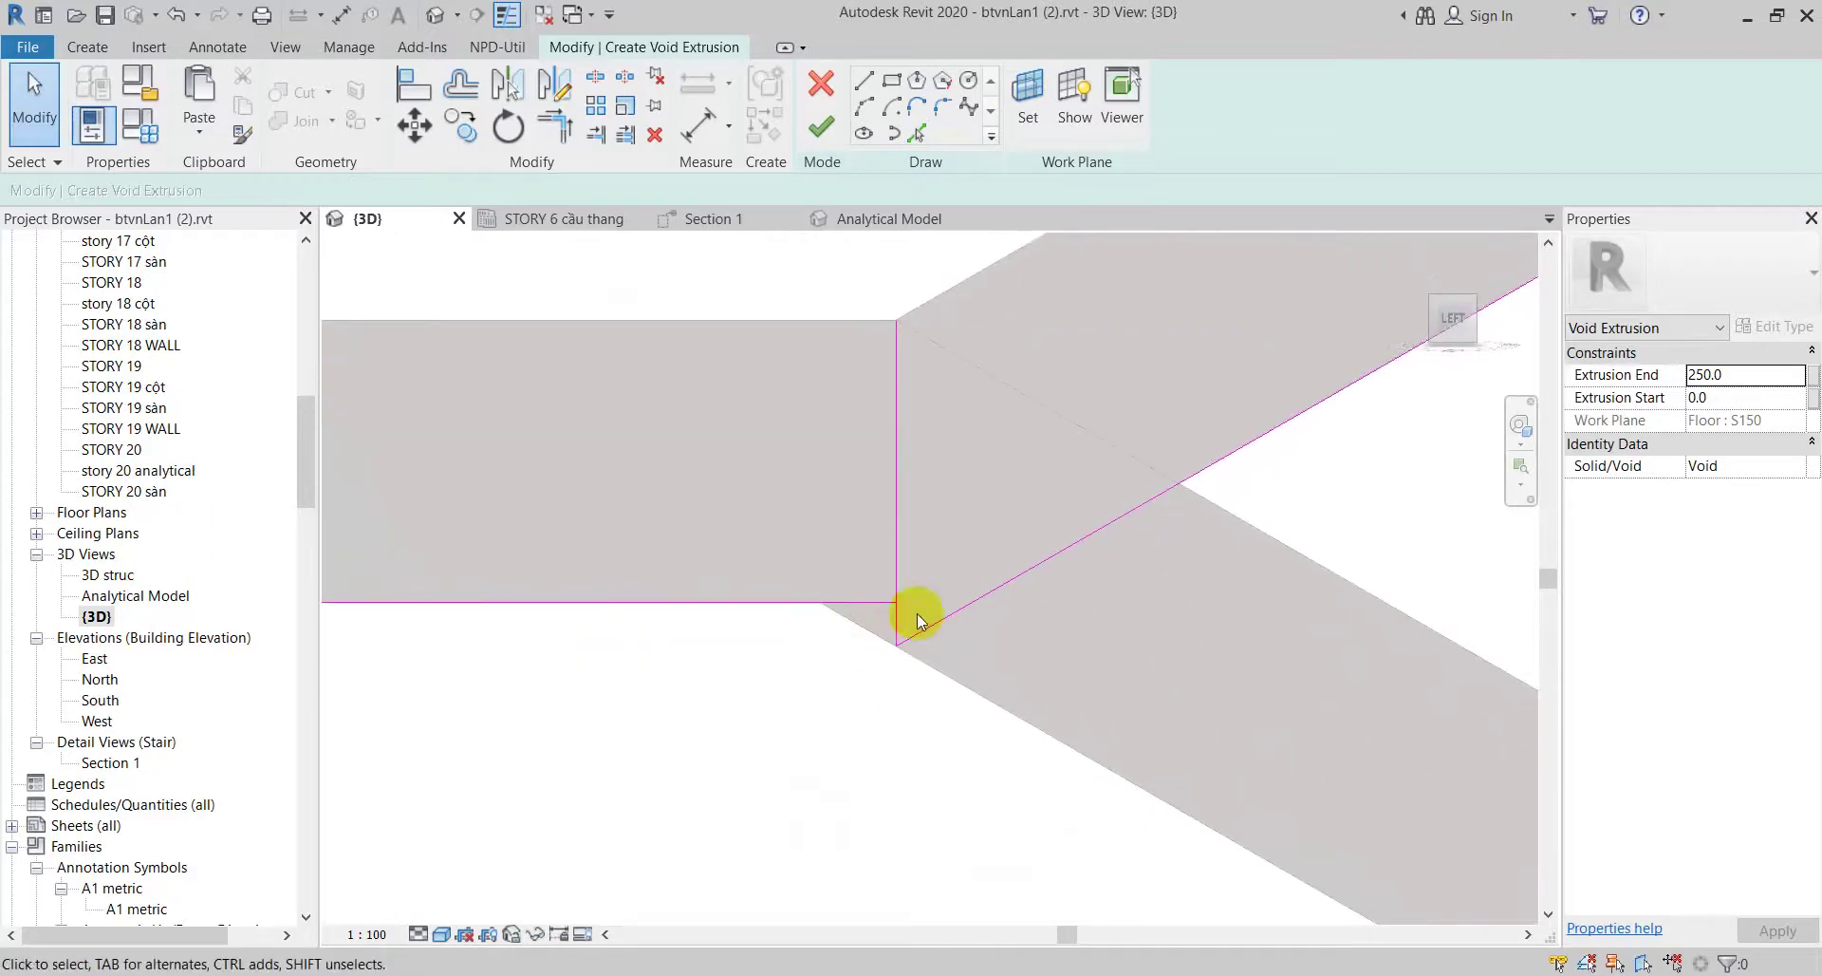
key(t)
key(r)
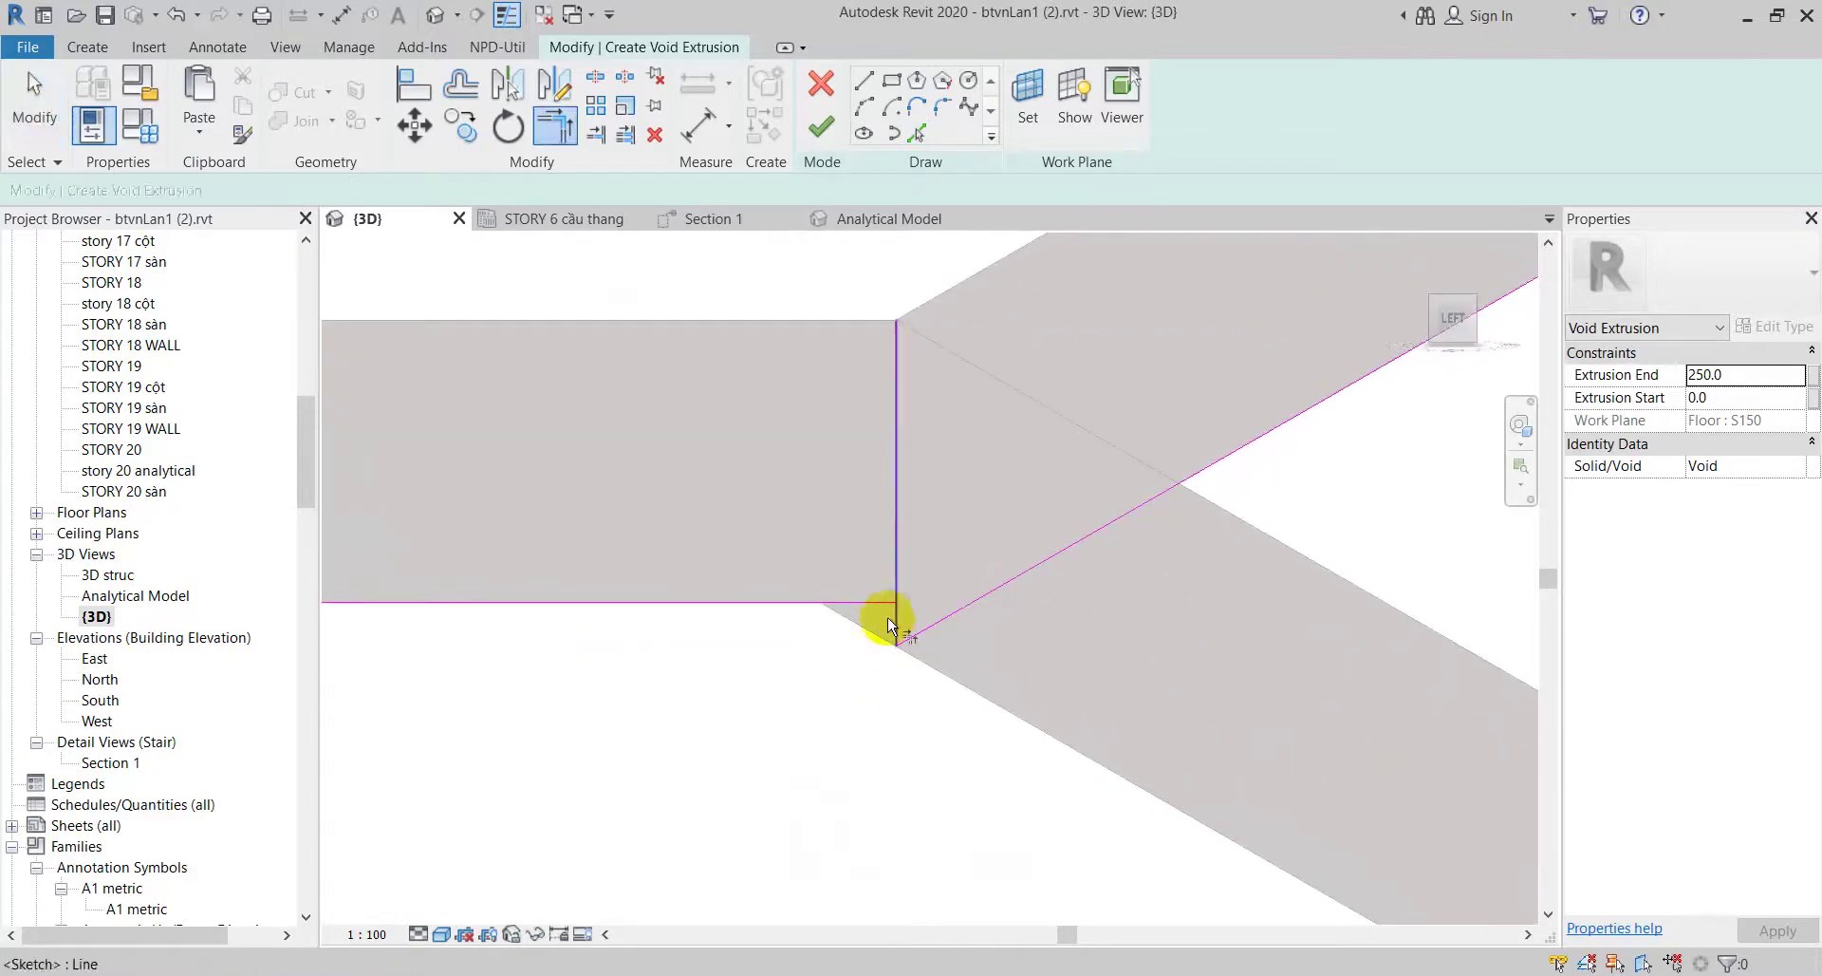
click(940, 621)
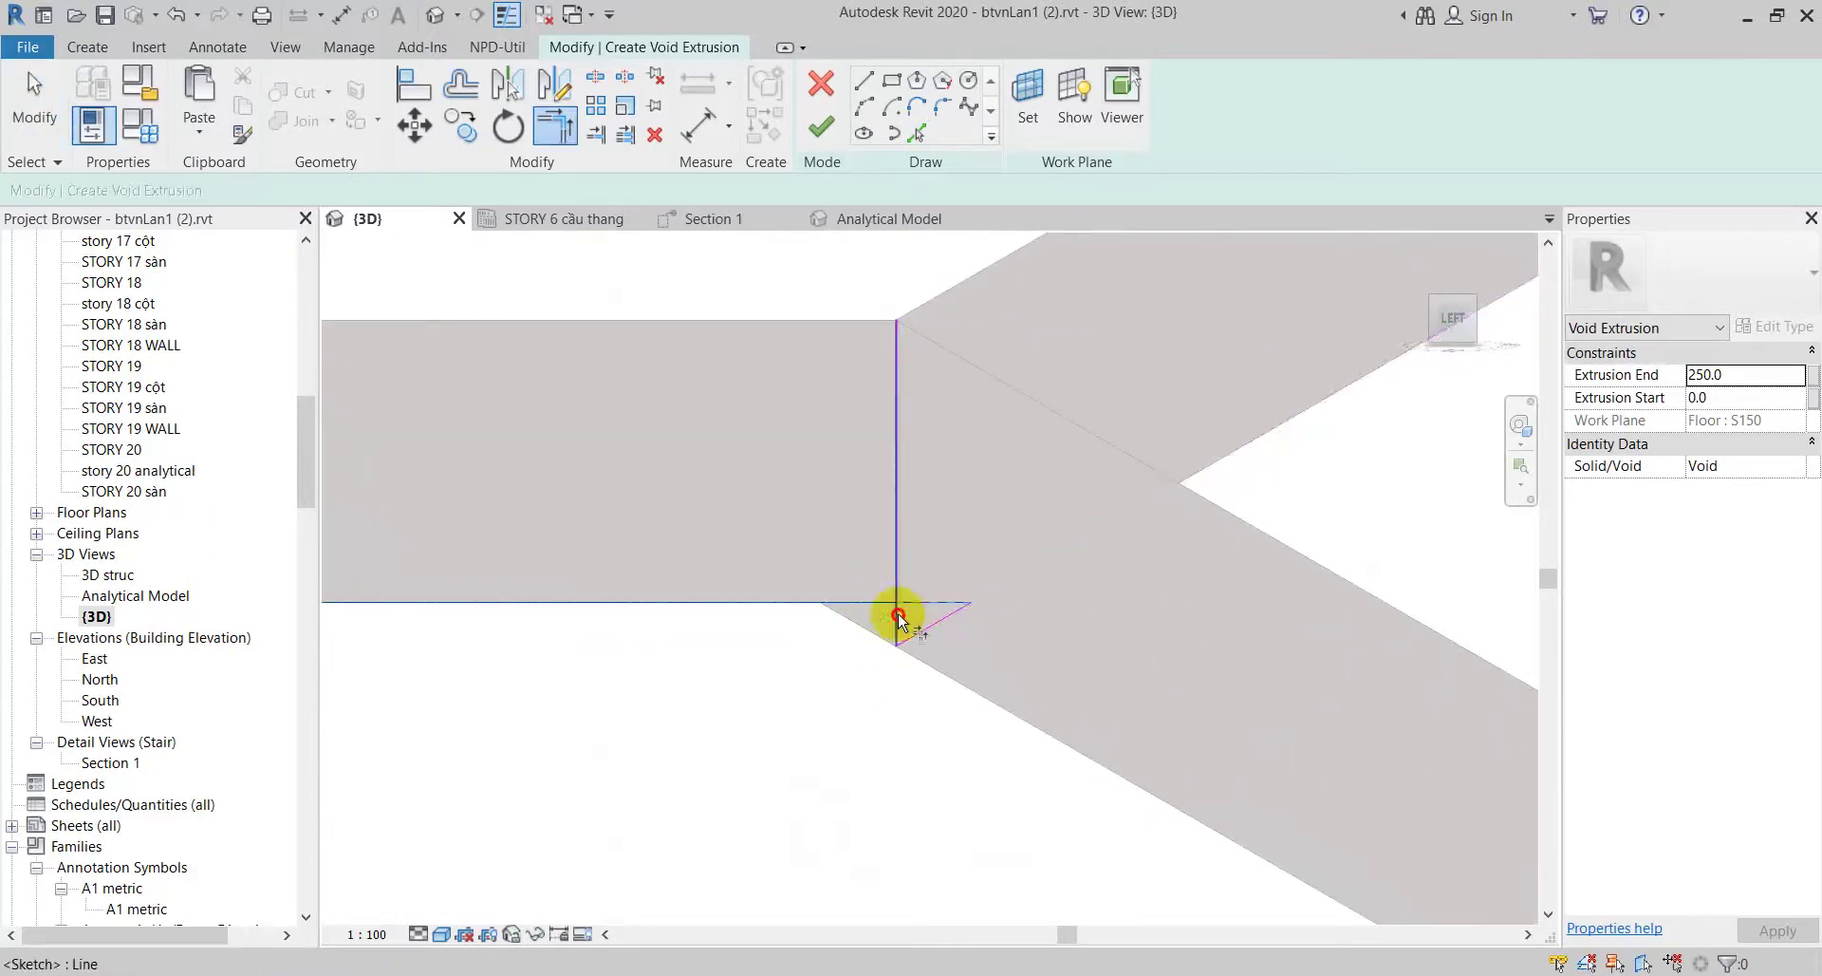
click(898, 613)
key(Escape)
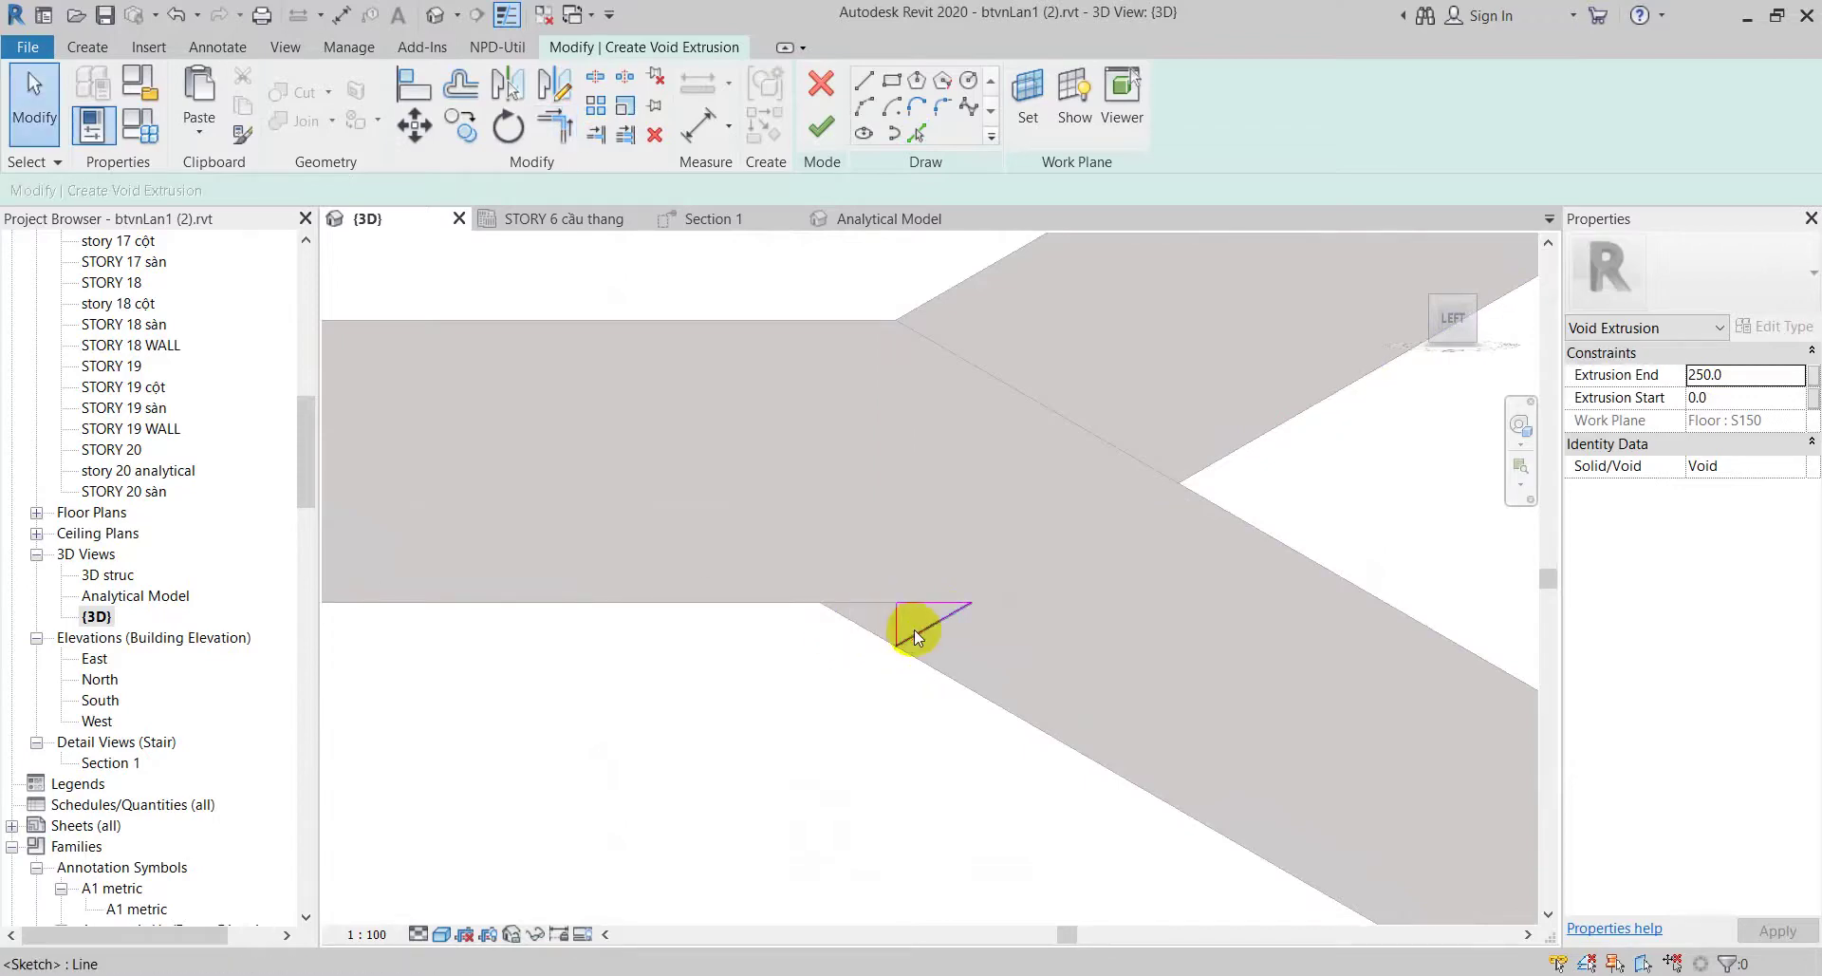
Step: Finish the void extrusion sketch and select the new void
mouse_move(914, 629)
shift+middle_down()
mouse_move(903, 663)
mouse_move(952, 674)
mouse_move(1050, 651)
mouse_move(806, 569)
mouse_move(1025, 569)
mouse_move(976, 598)
mouse_move(965, 578)
mouse_move(927, 589)
mouse_move(968, 502)
mouse_move(997, 521)
mouse_move(924, 521)
mouse_move(908, 545)
shift+middle_up()
click(818, 129)
click(788, 558)
Step: Drag the void's end handles to stretch it along the slab edge
mouse_move(803, 628)
mouse_down()
mouse_move(366, 854)
mouse_move(488, 826)
mouse_up()
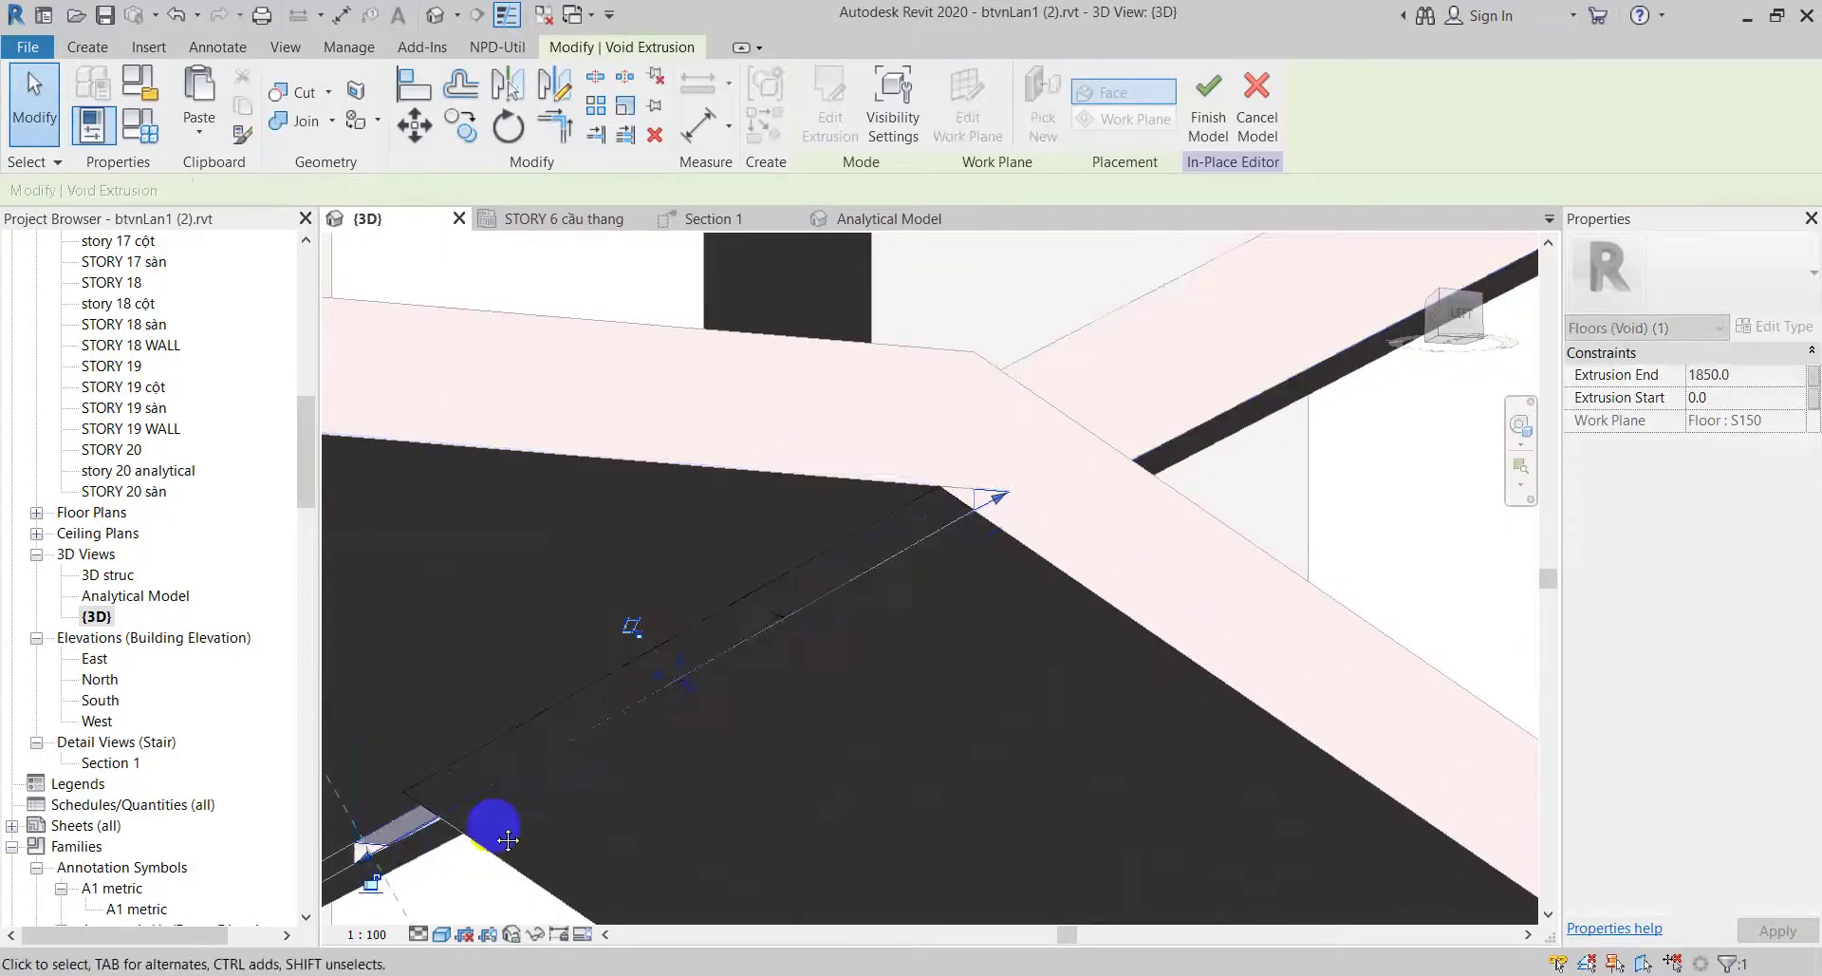
mouse_move(488, 826)
shift+middle_down()
mouse_move(570, 610)
mouse_move(968, 520)
shift+middle_up()
drag(969, 520, 447, 853)
shift+middle_drag(447, 853, 703, 637)
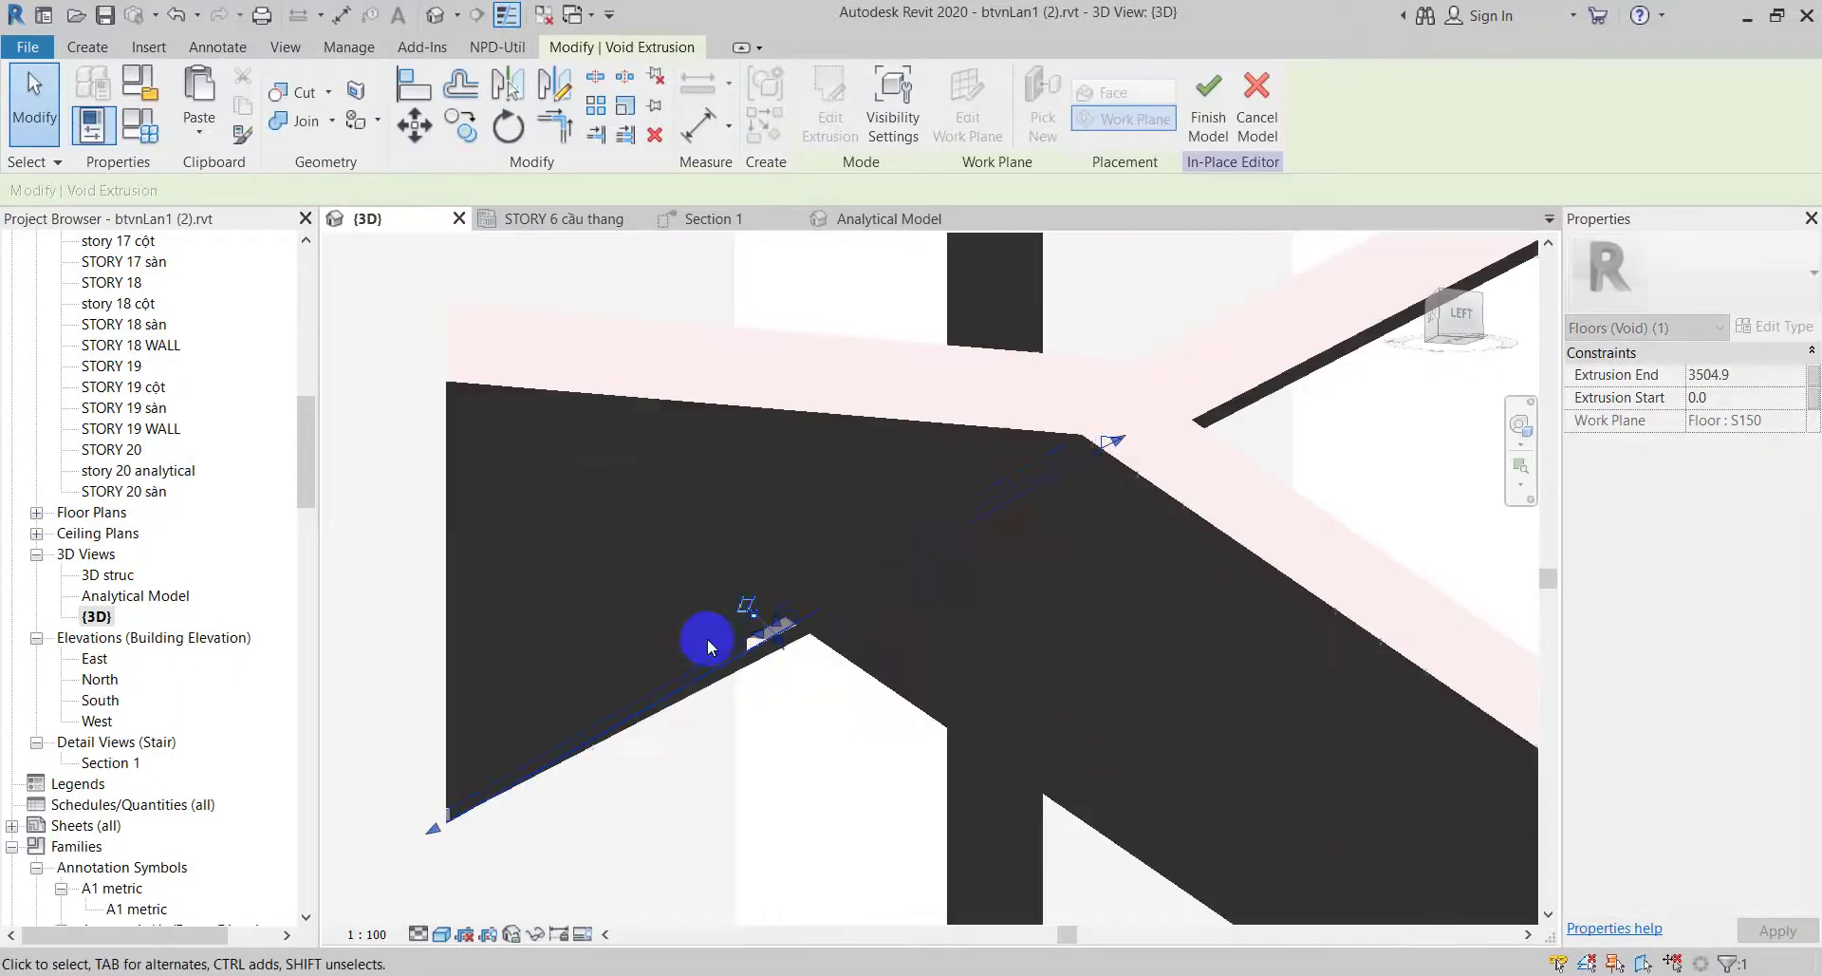
click(1105, 447)
drag(1039, 515, 732, 700)
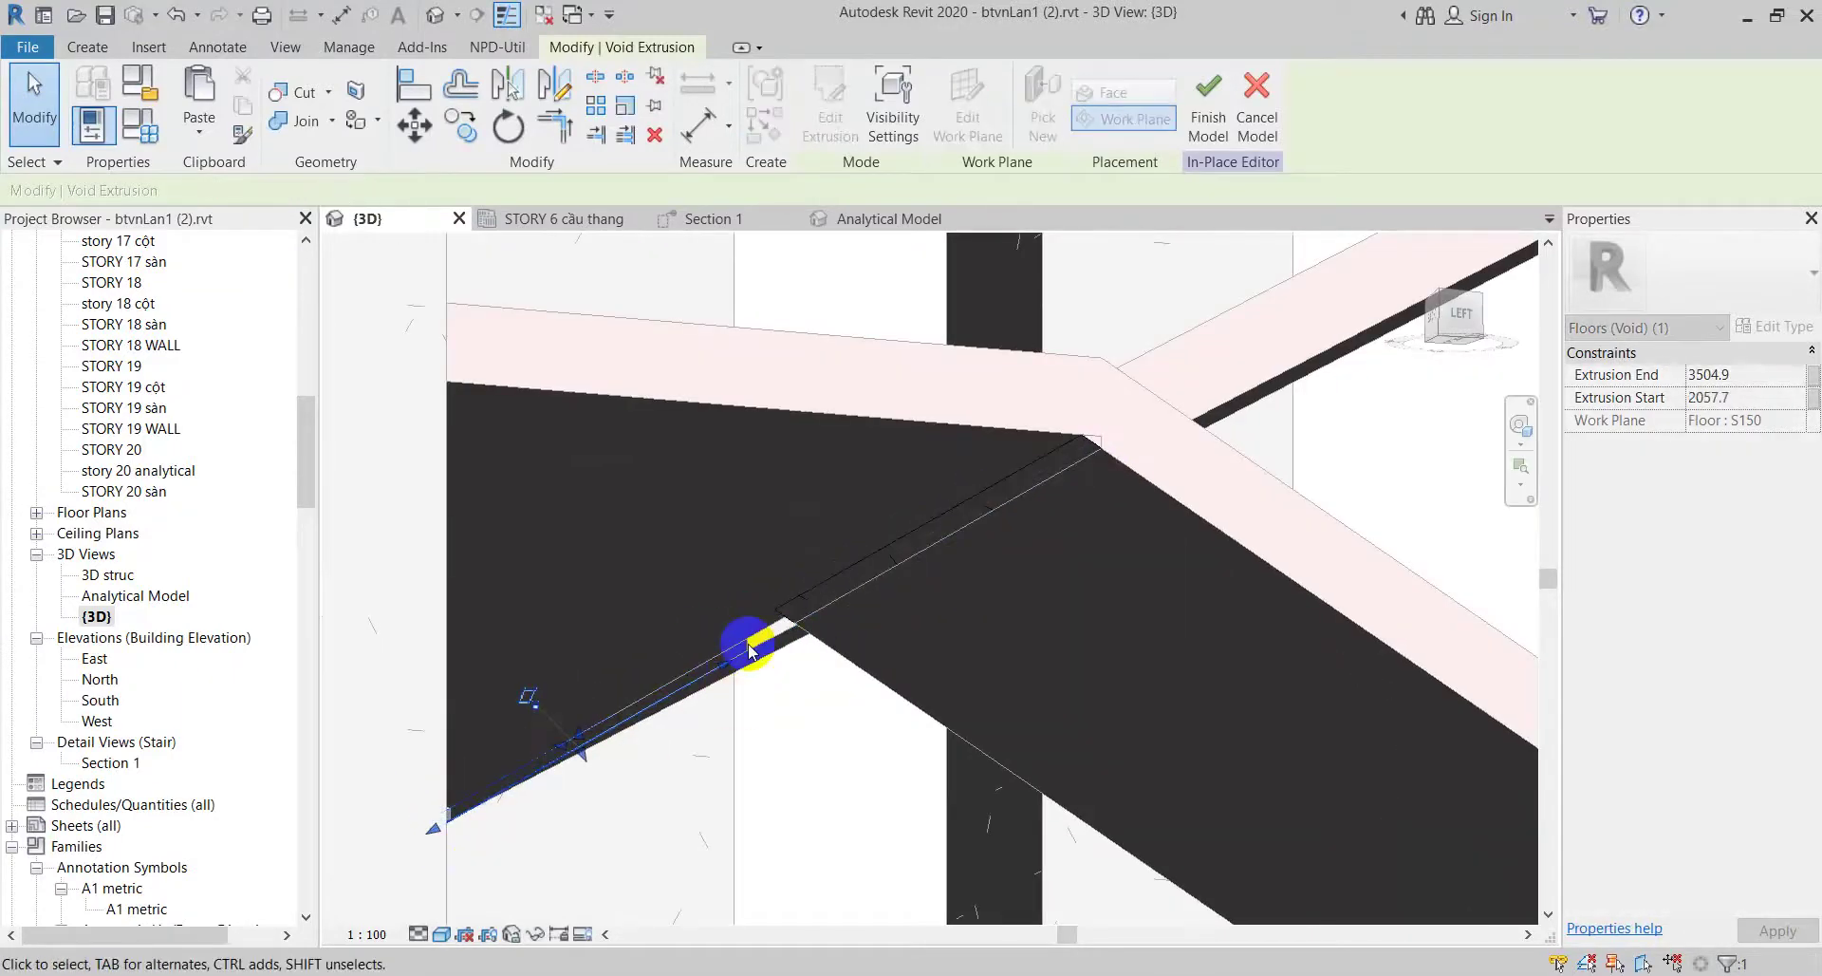
scroll(753, 675, up, 3)
Step: Align the void's face to the slab edge with AL
key(a)
key(l)
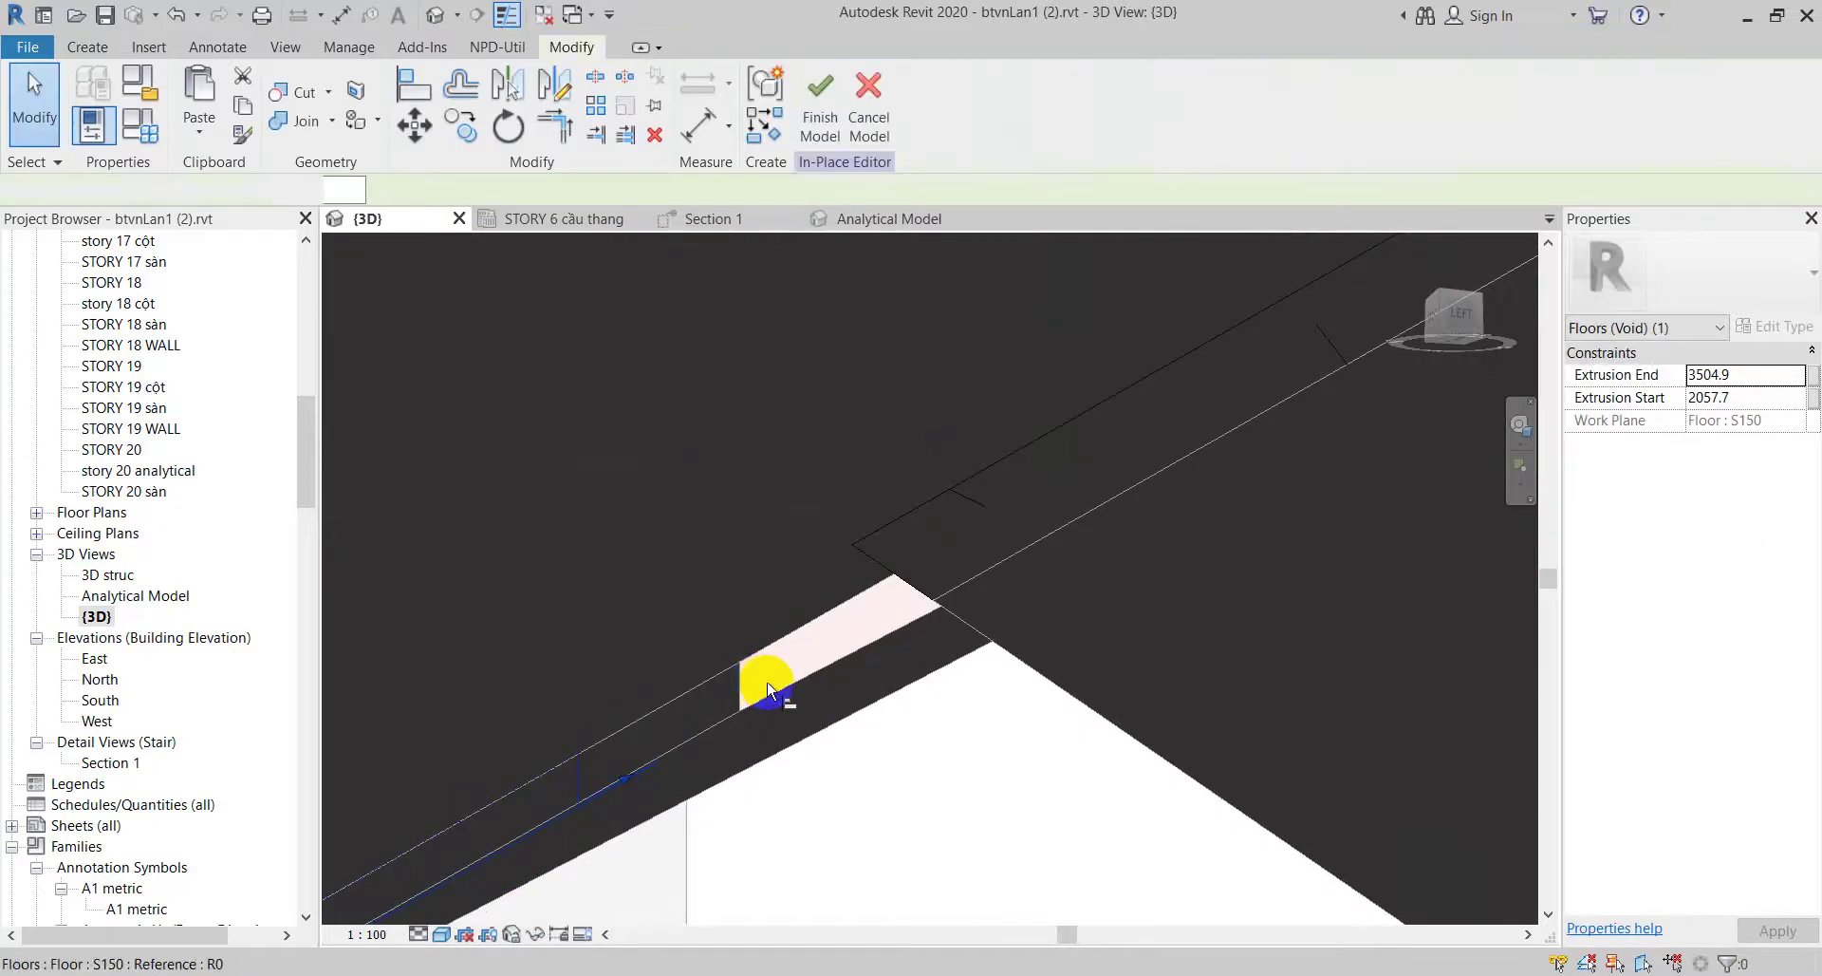
click(772, 663)
click(577, 796)
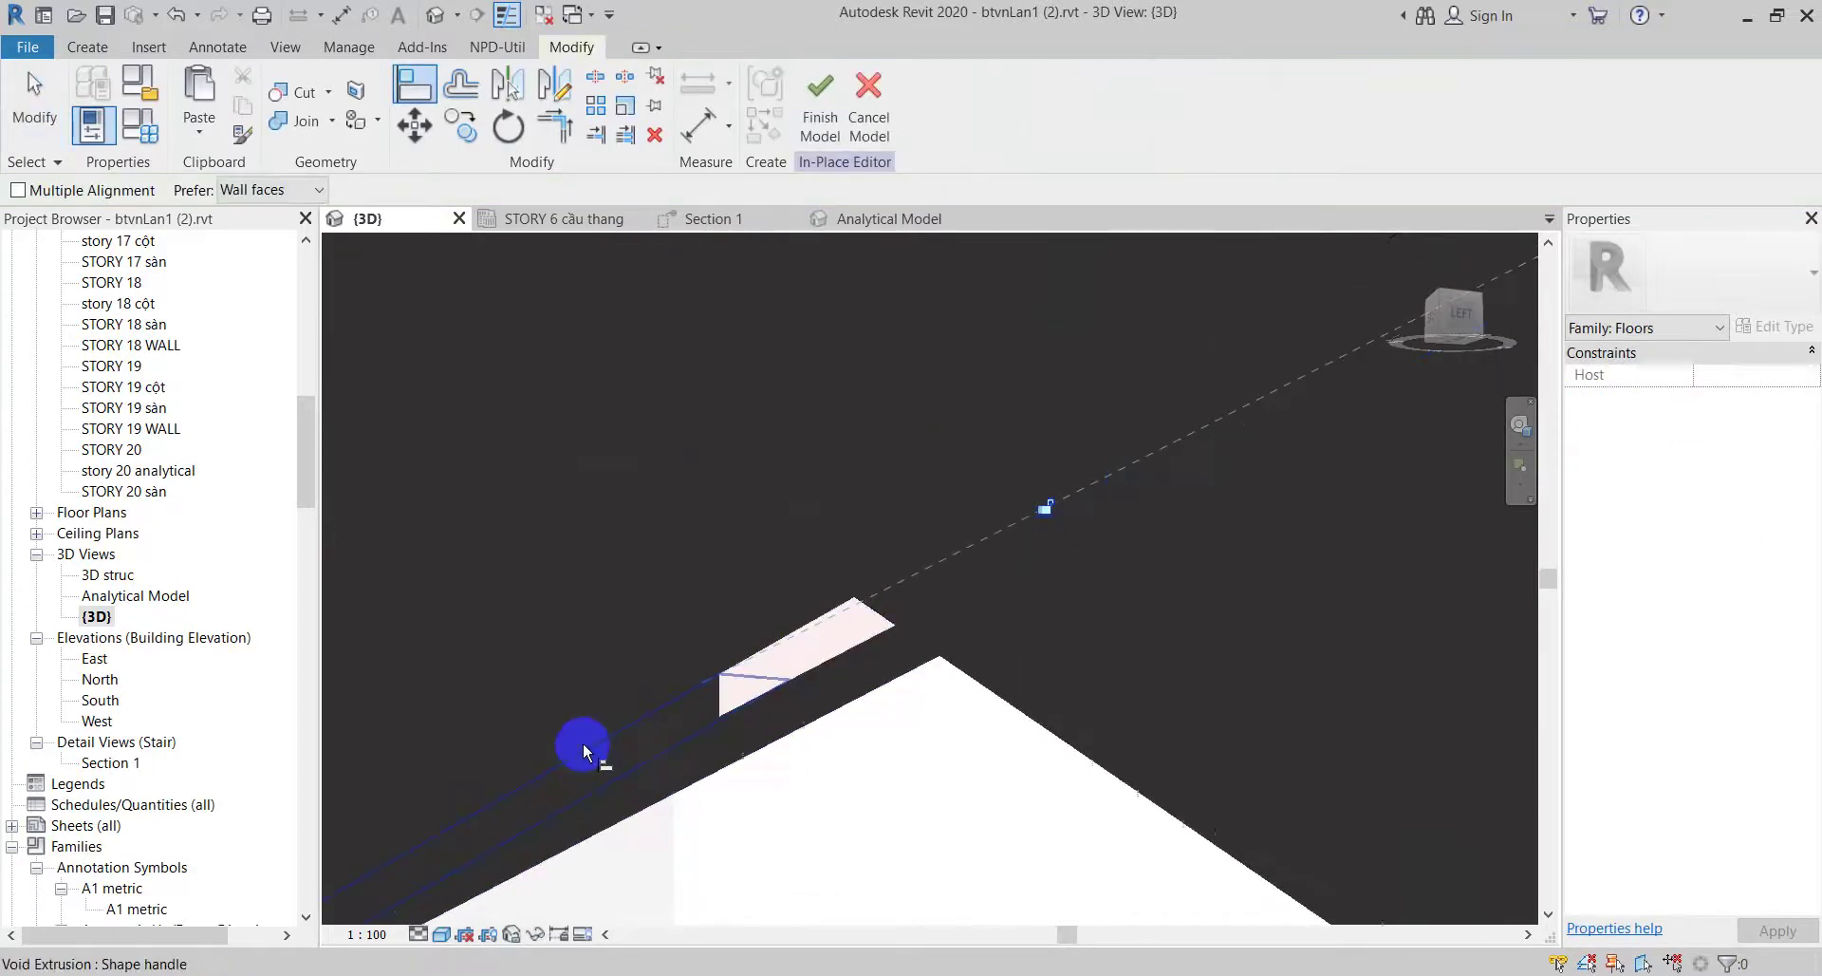
key(Escape)
click(595, 755)
mouse_move(607, 760)
shift+middle_down()
mouse_move(1139, 821)
mouse_move(1201, 853)
shift+middle_up()
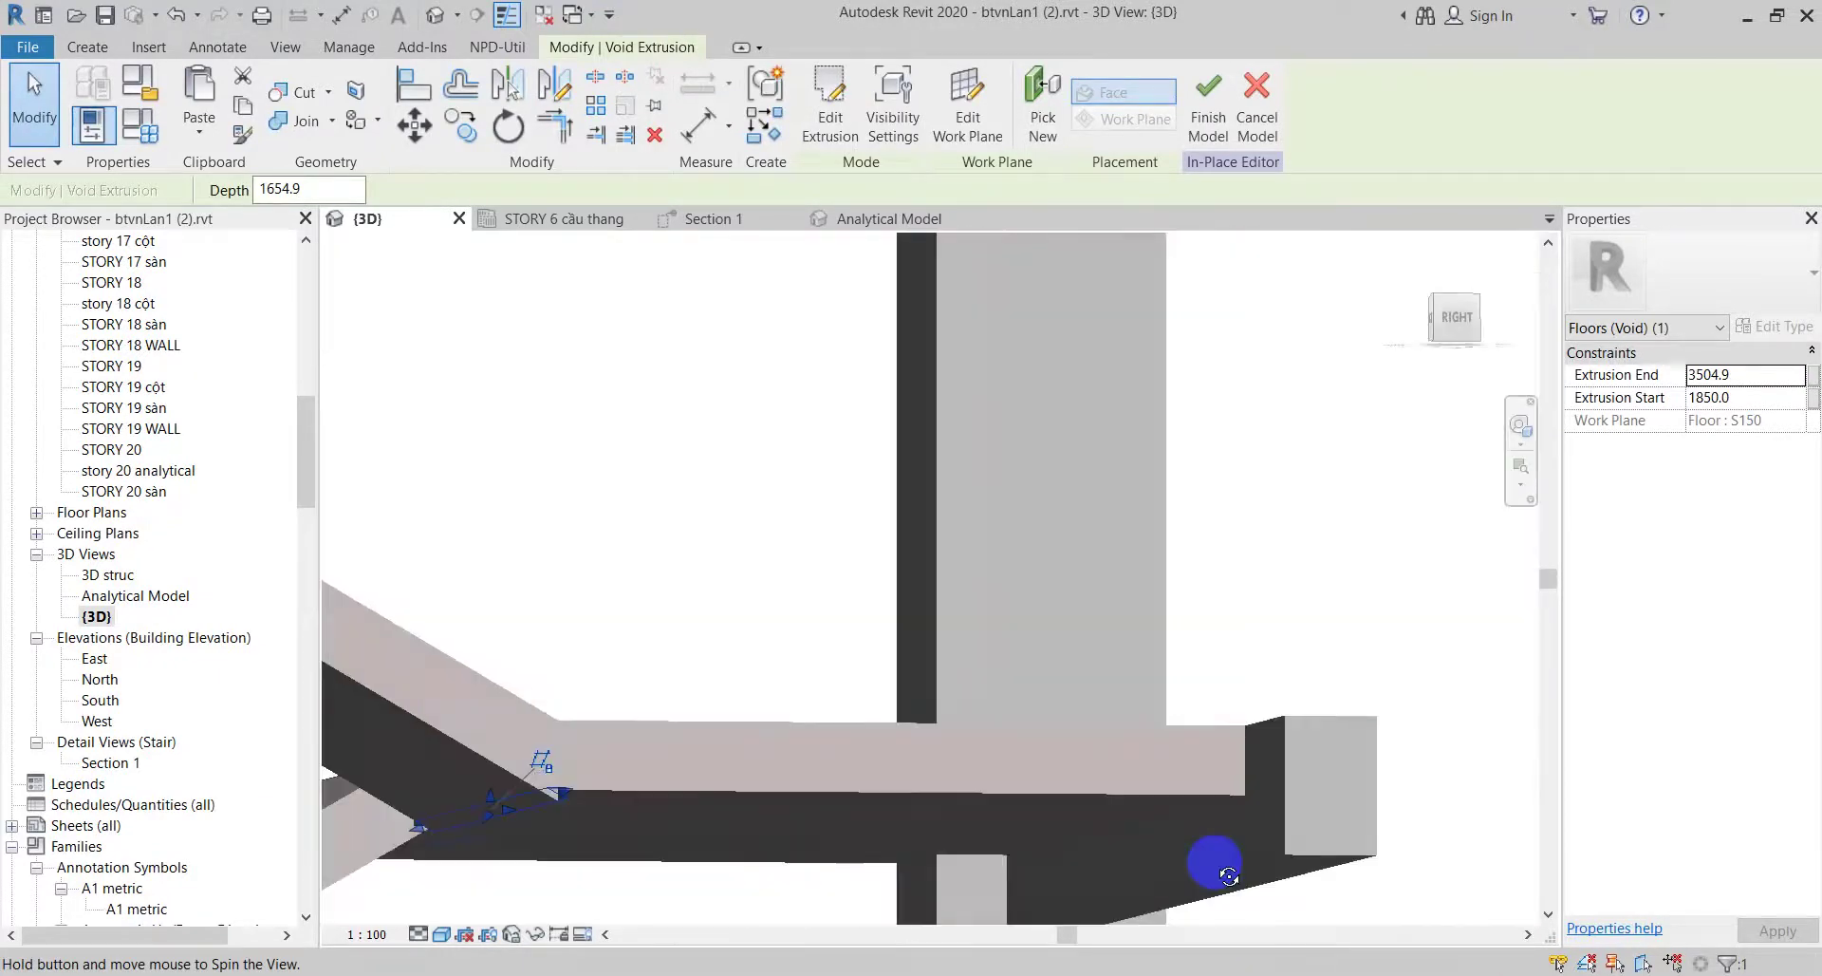
Step: Adjust the void's far end so it runs from 1850.0 to 3400.0, then deselect it
scroll(712, 731, up, 3)
scroll(698, 731, up, 2)
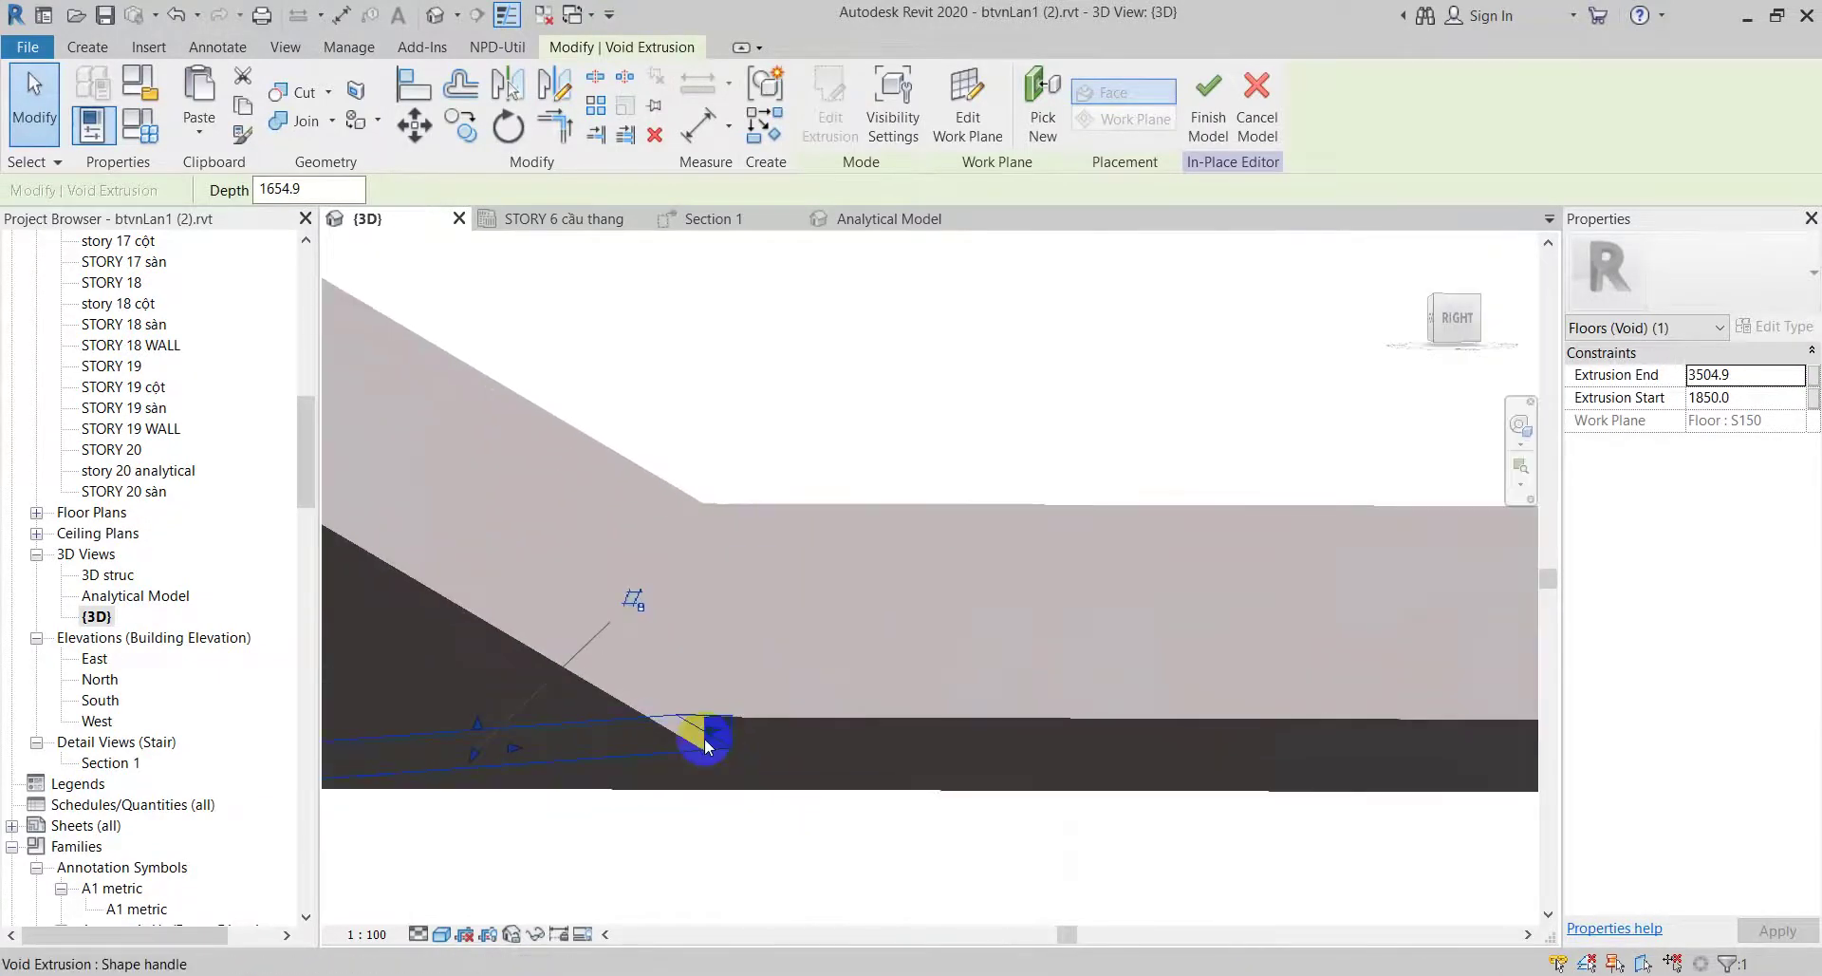
drag(702, 729, 796, 715)
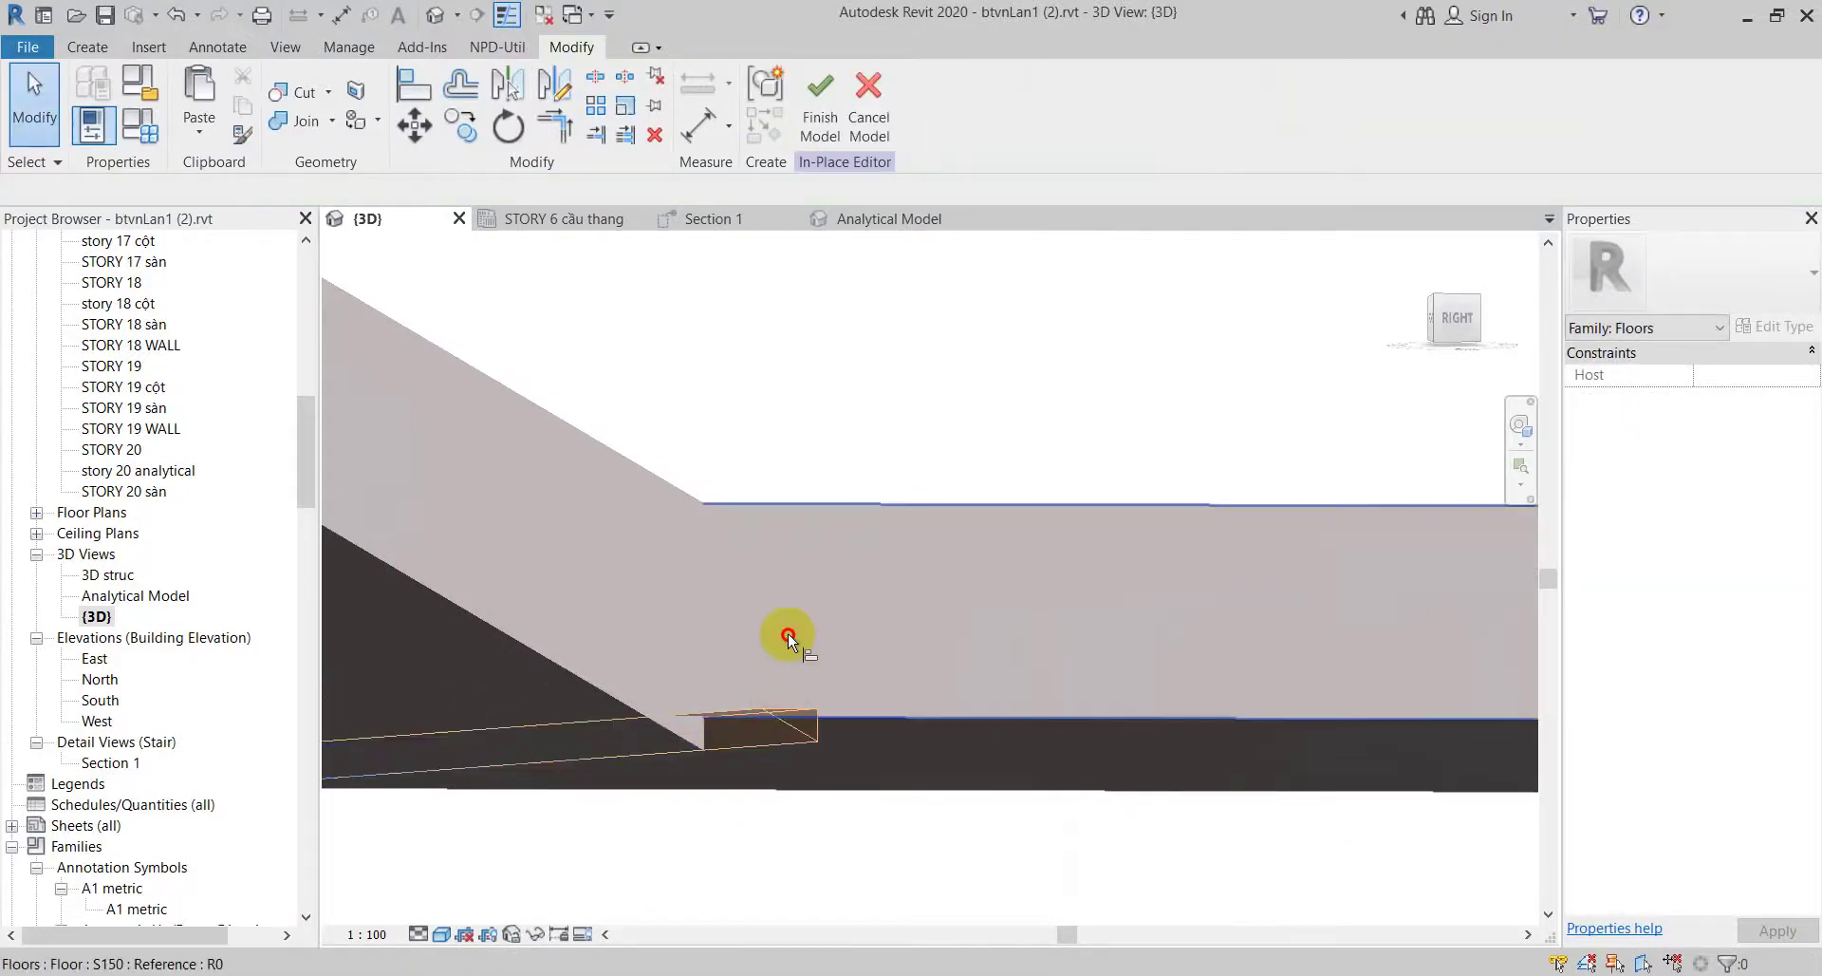
key(a)
key(l)
key(Escape)
scroll(750, 749, down, 2)
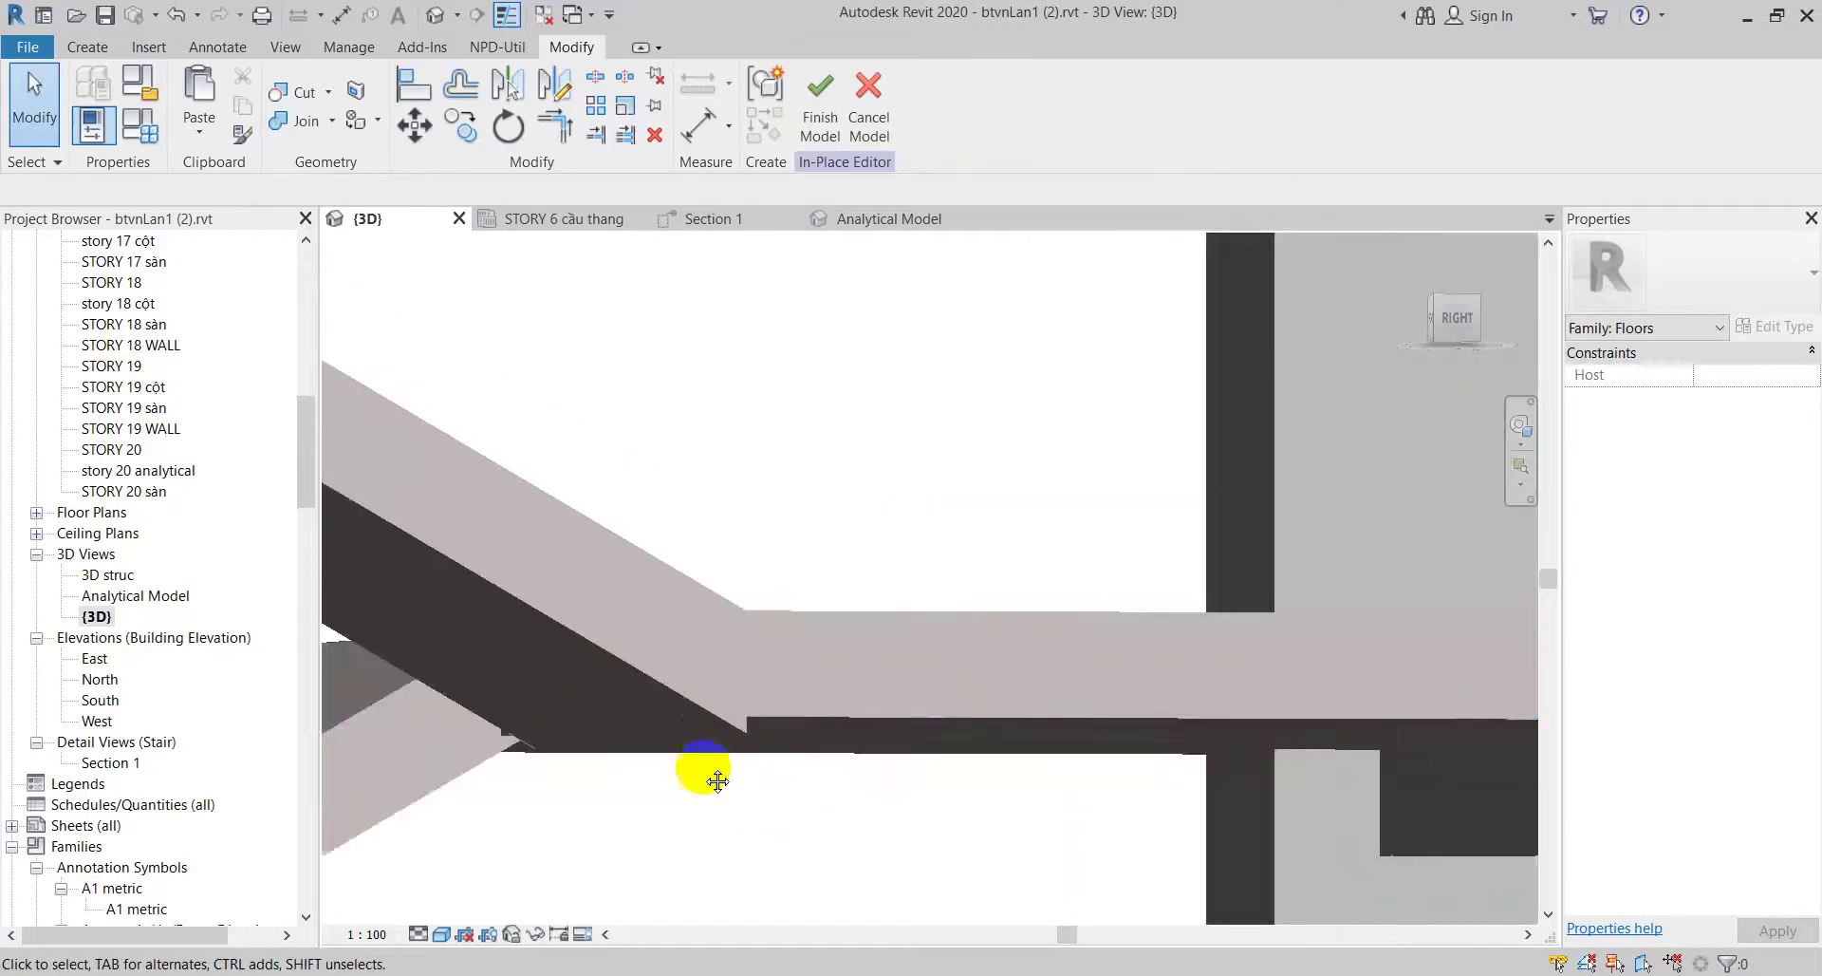
scroll(835, 727, down, 1)
scroll(835, 703, up, 2)
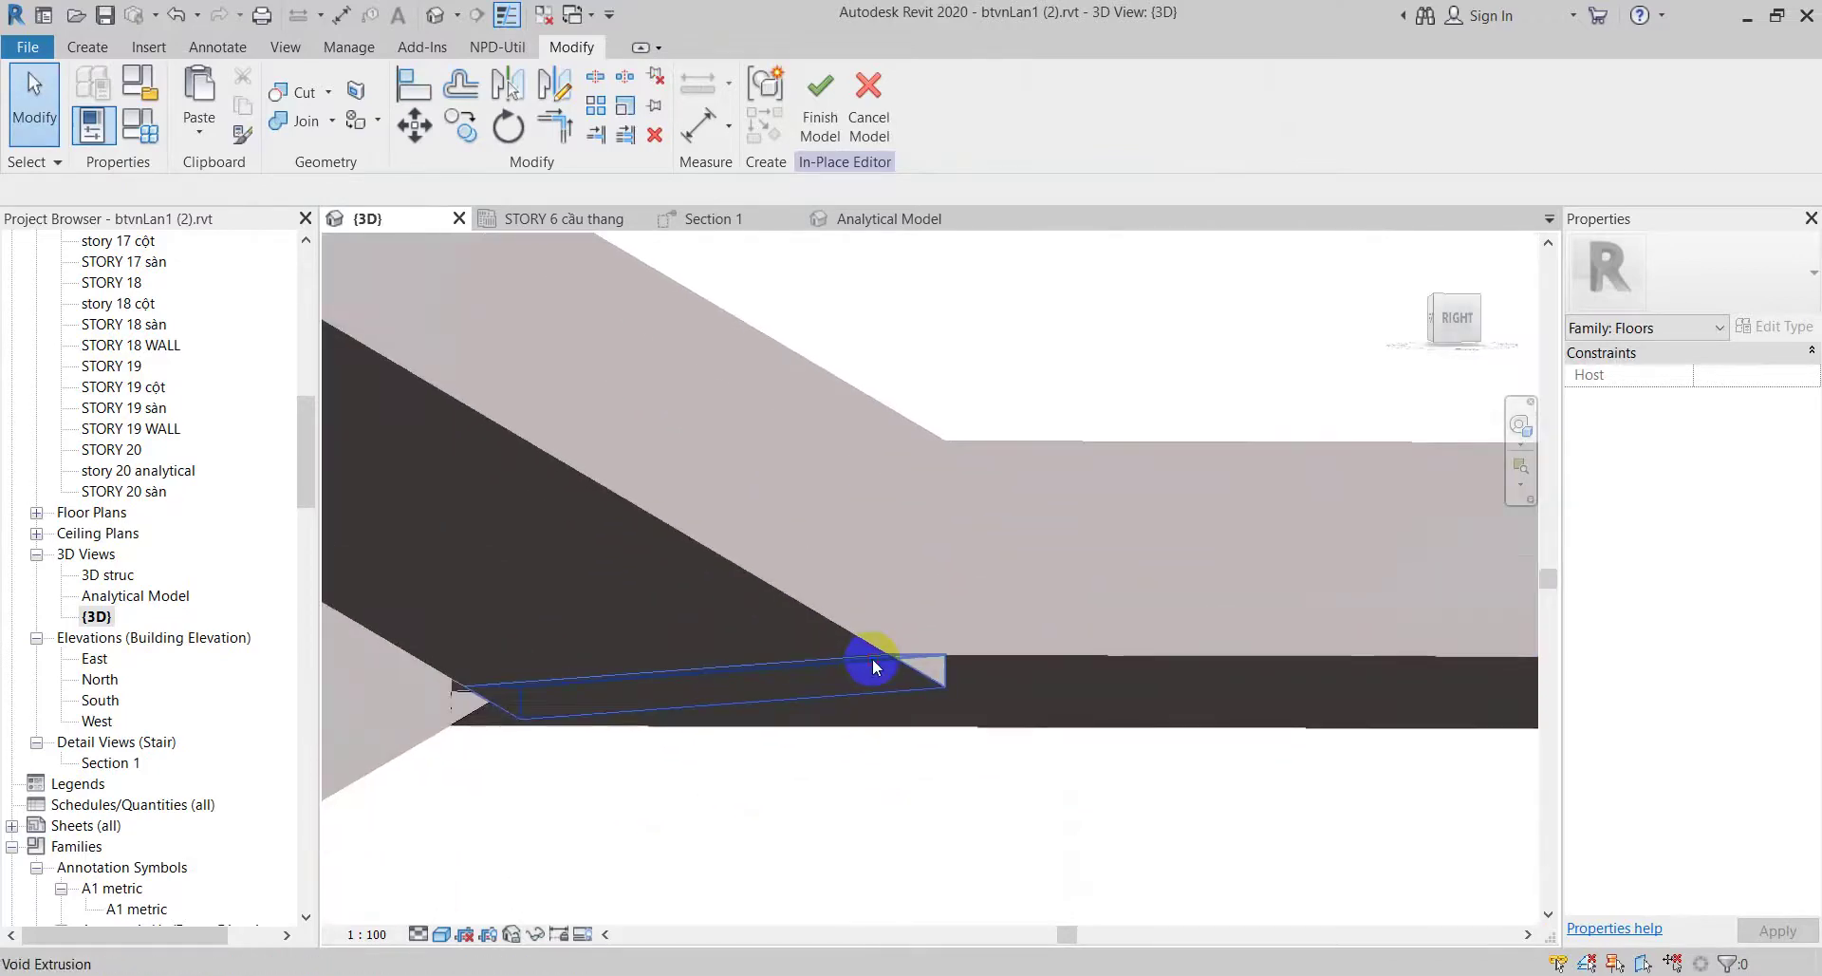
click(874, 667)
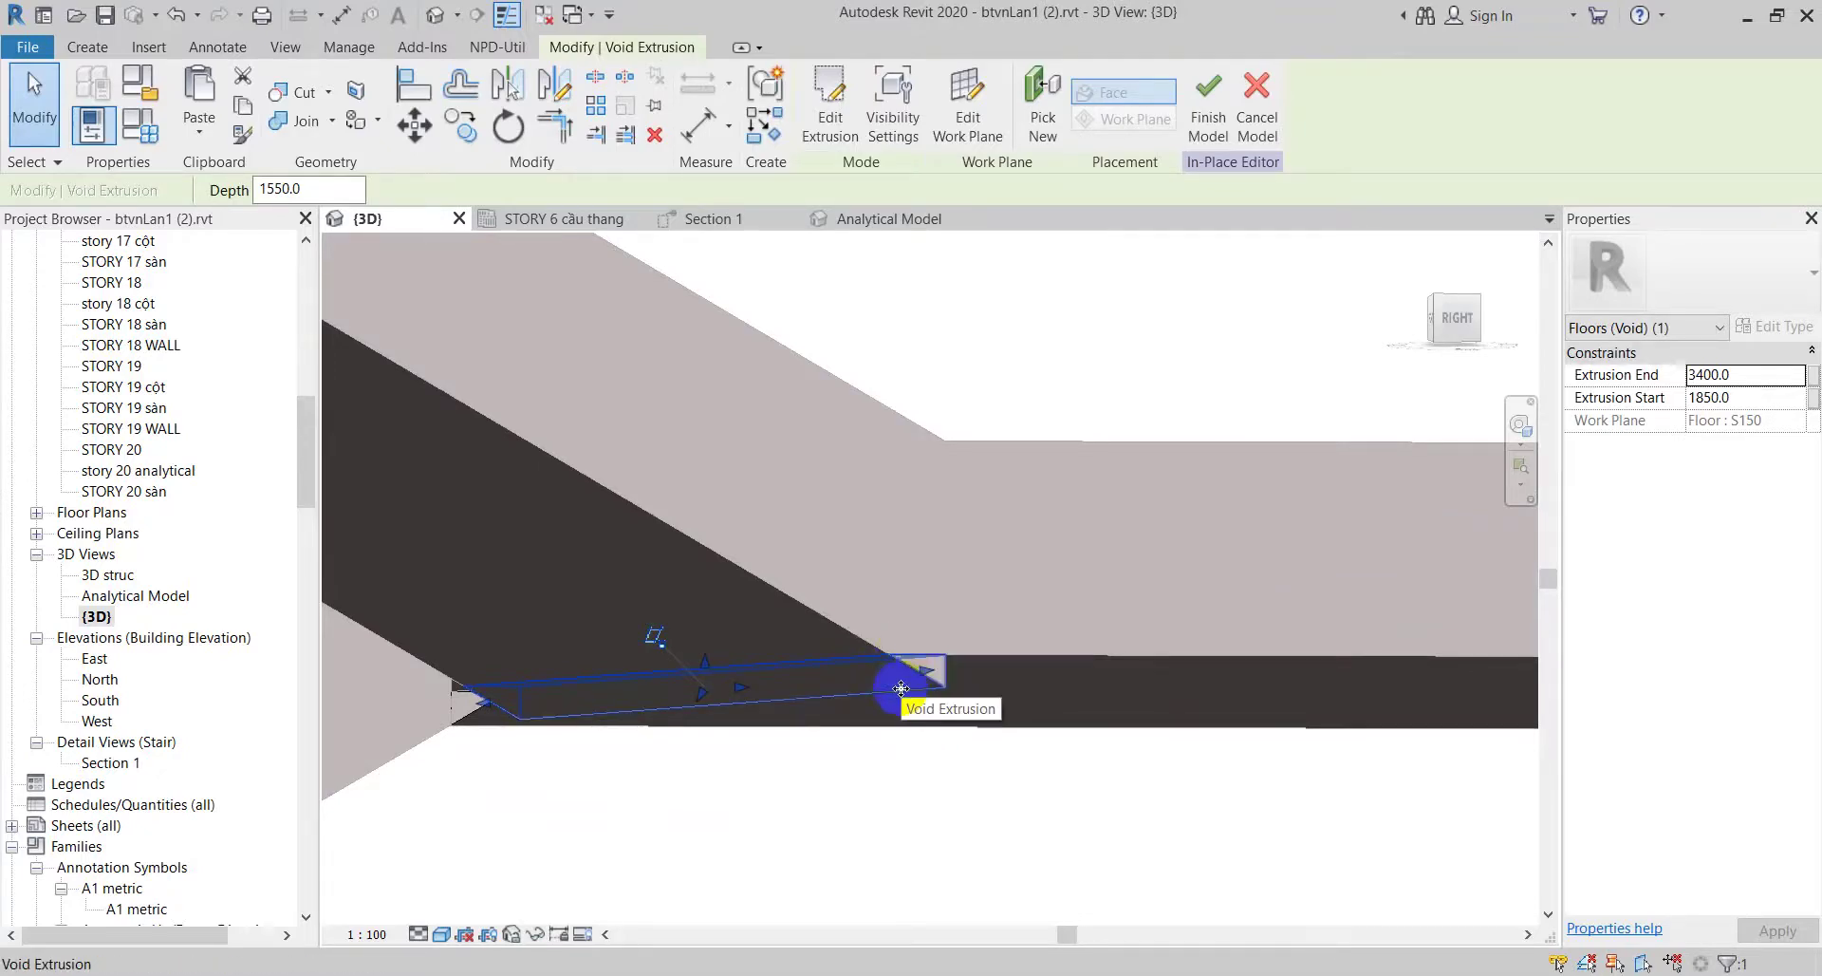
click(880, 750)
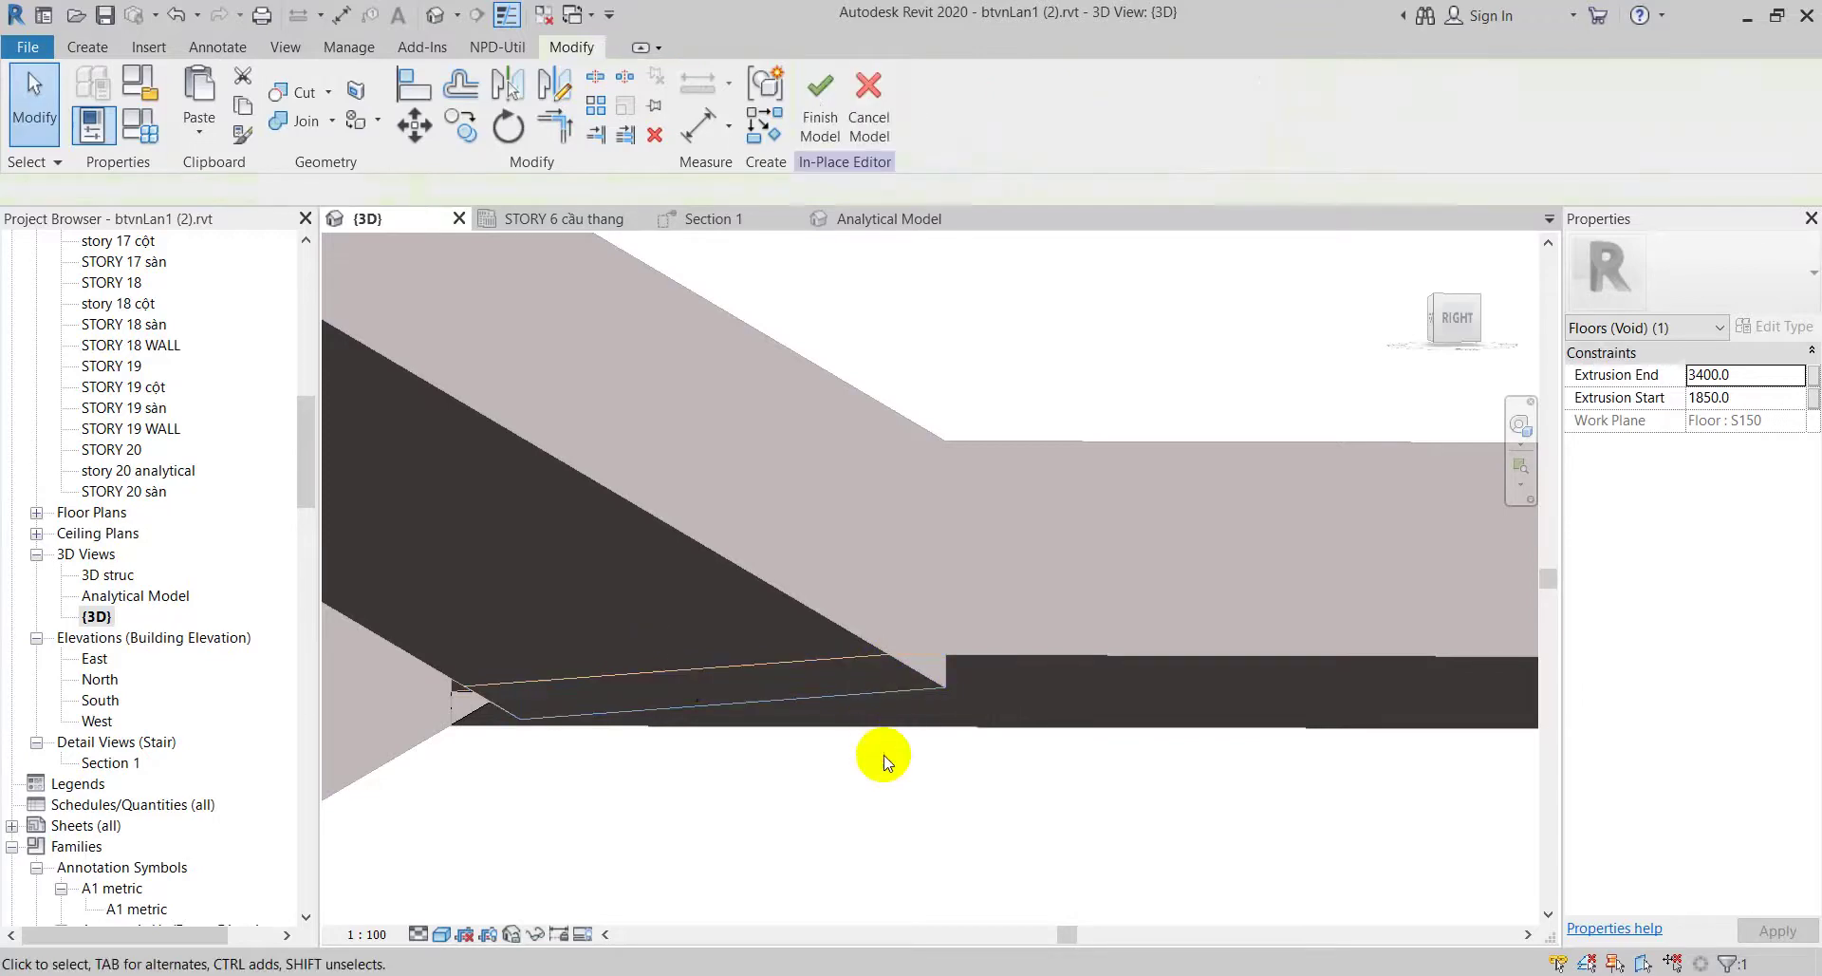
Step: Cut the sloped floor with the void box using Cut Geometry
click(905, 666)
click(812, 790)
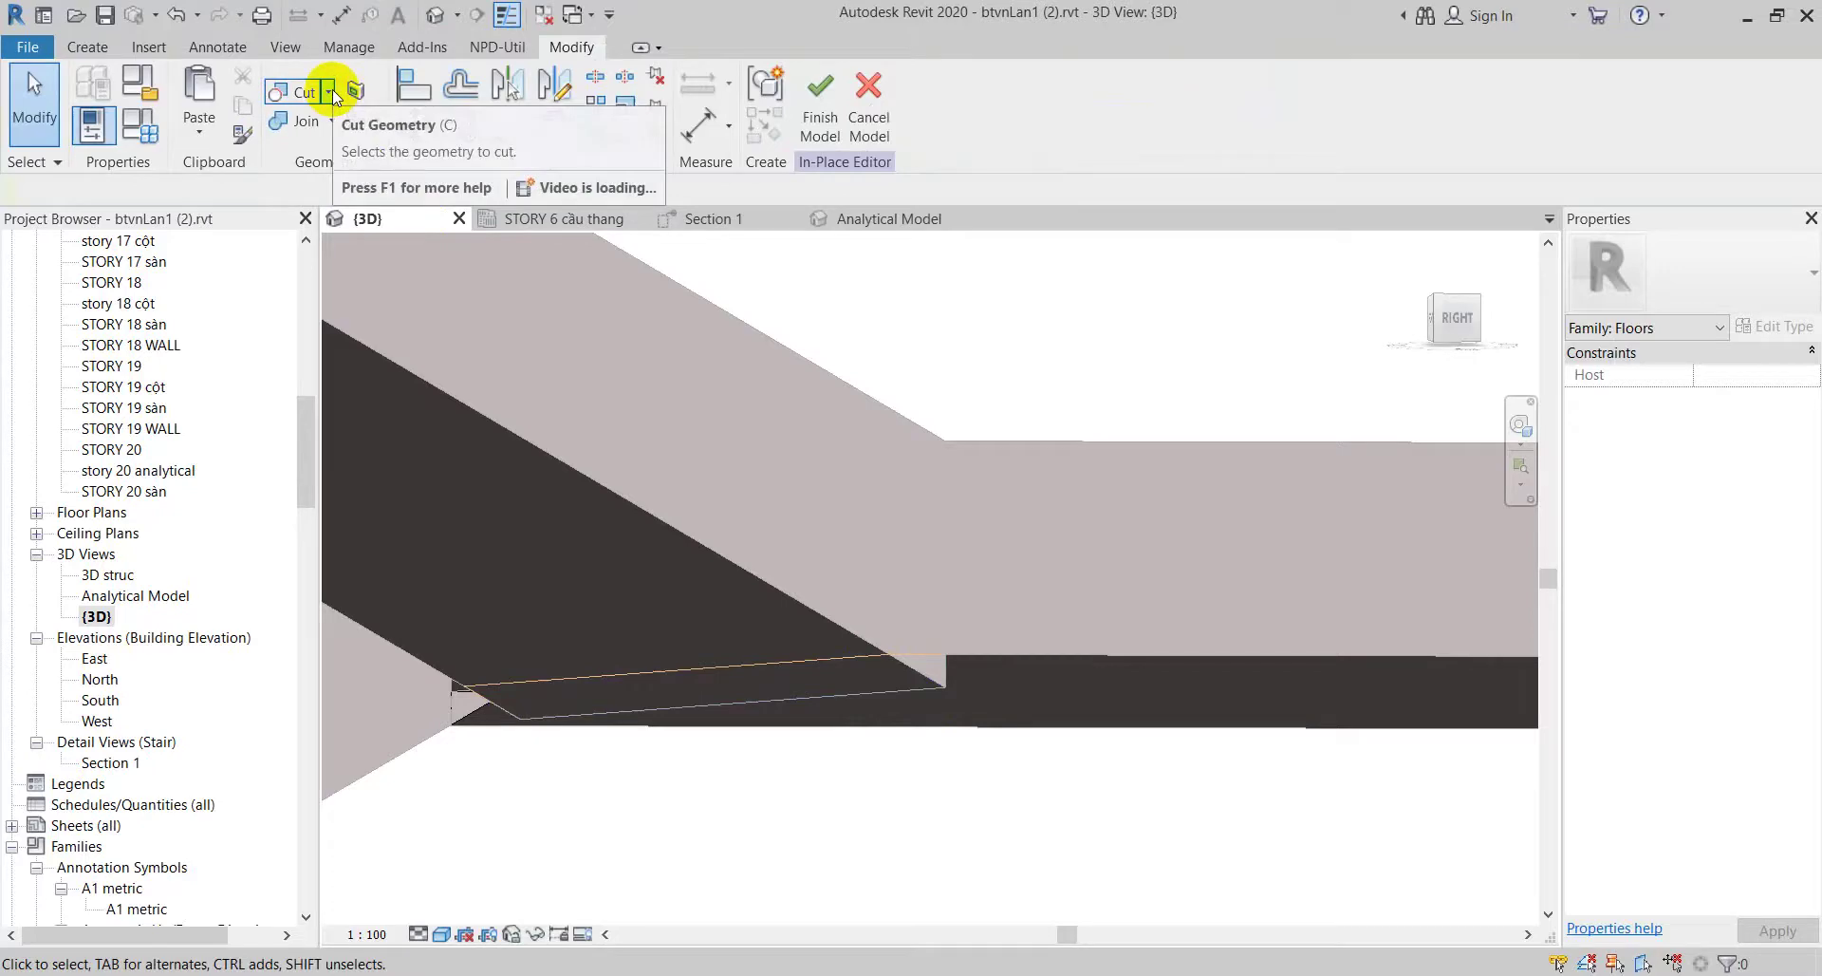
mouse_move(327, 91)
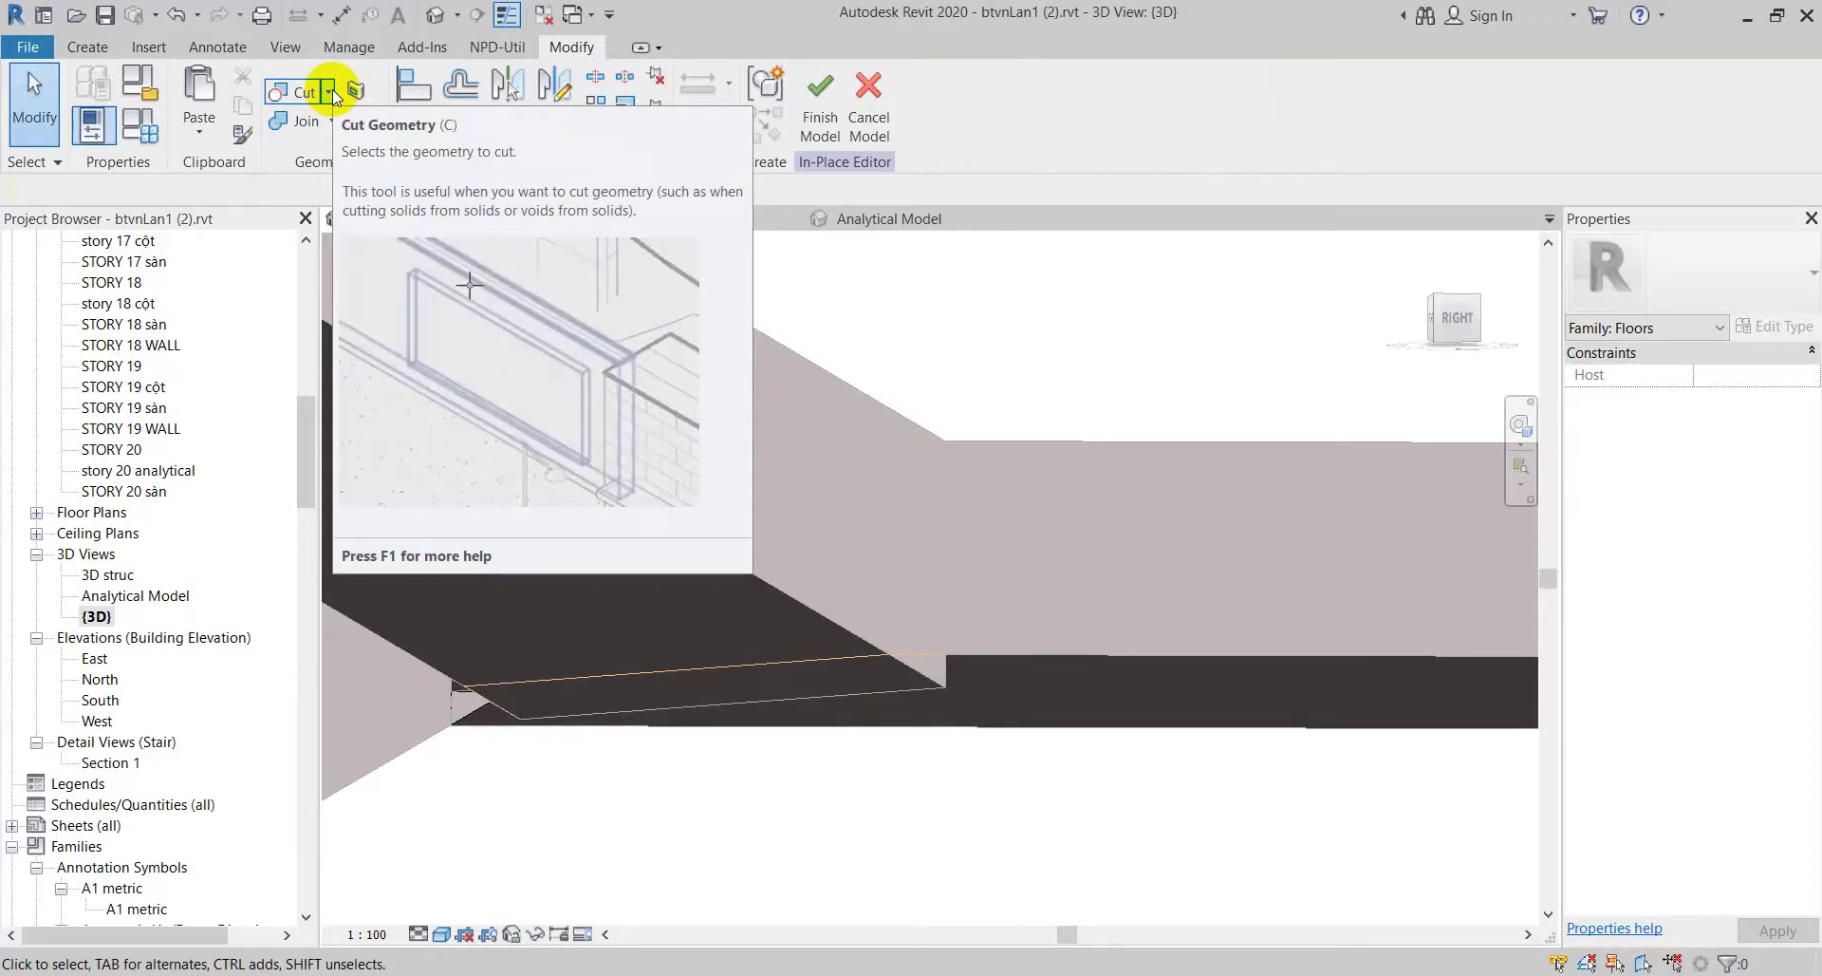
click(329, 93)
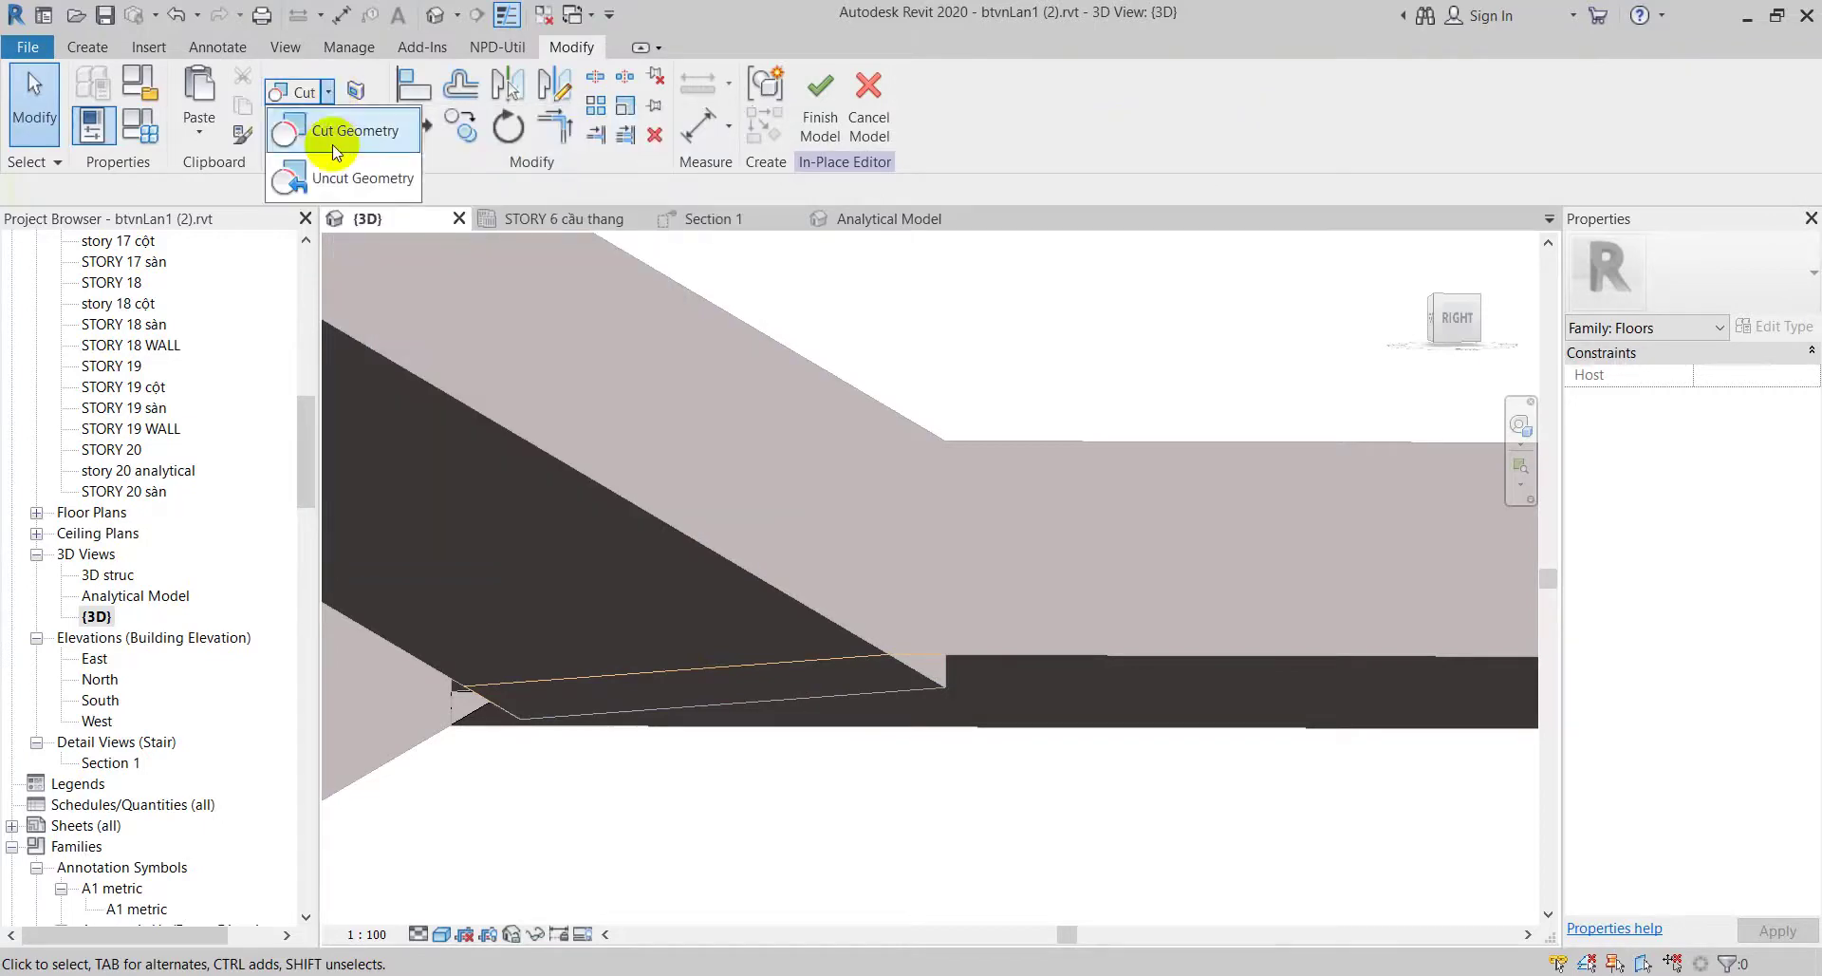
click(285, 130)
click(904, 674)
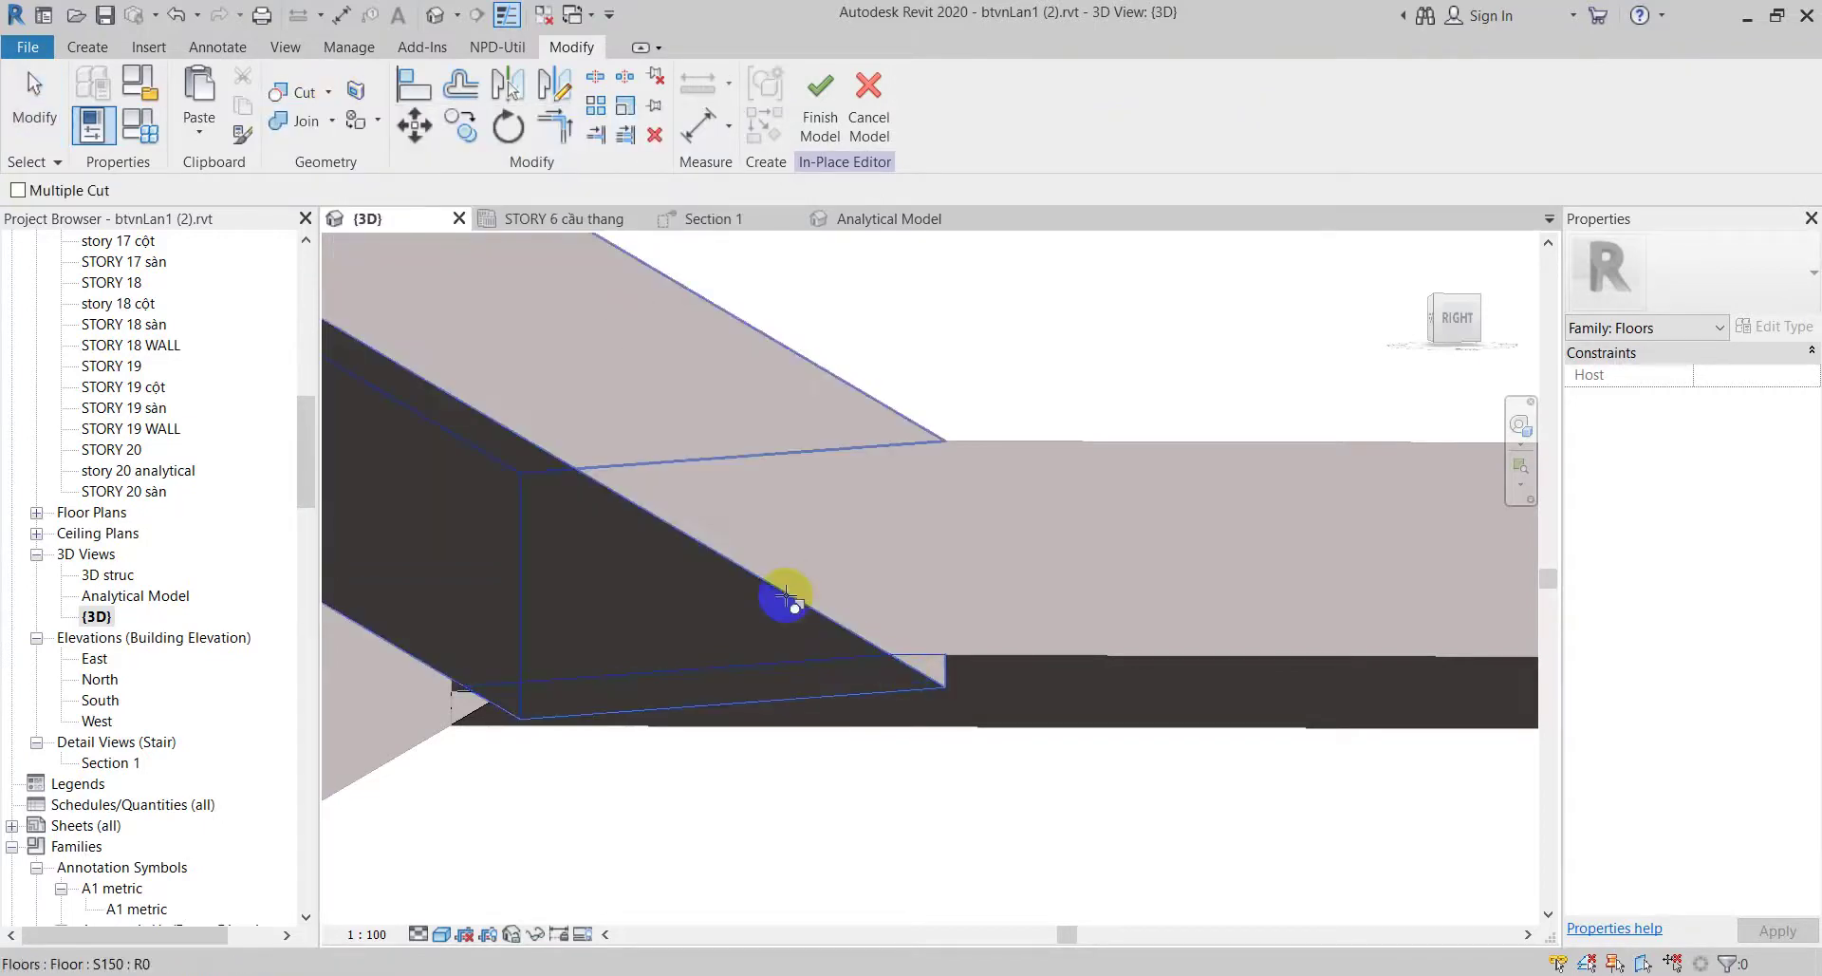
click(786, 596)
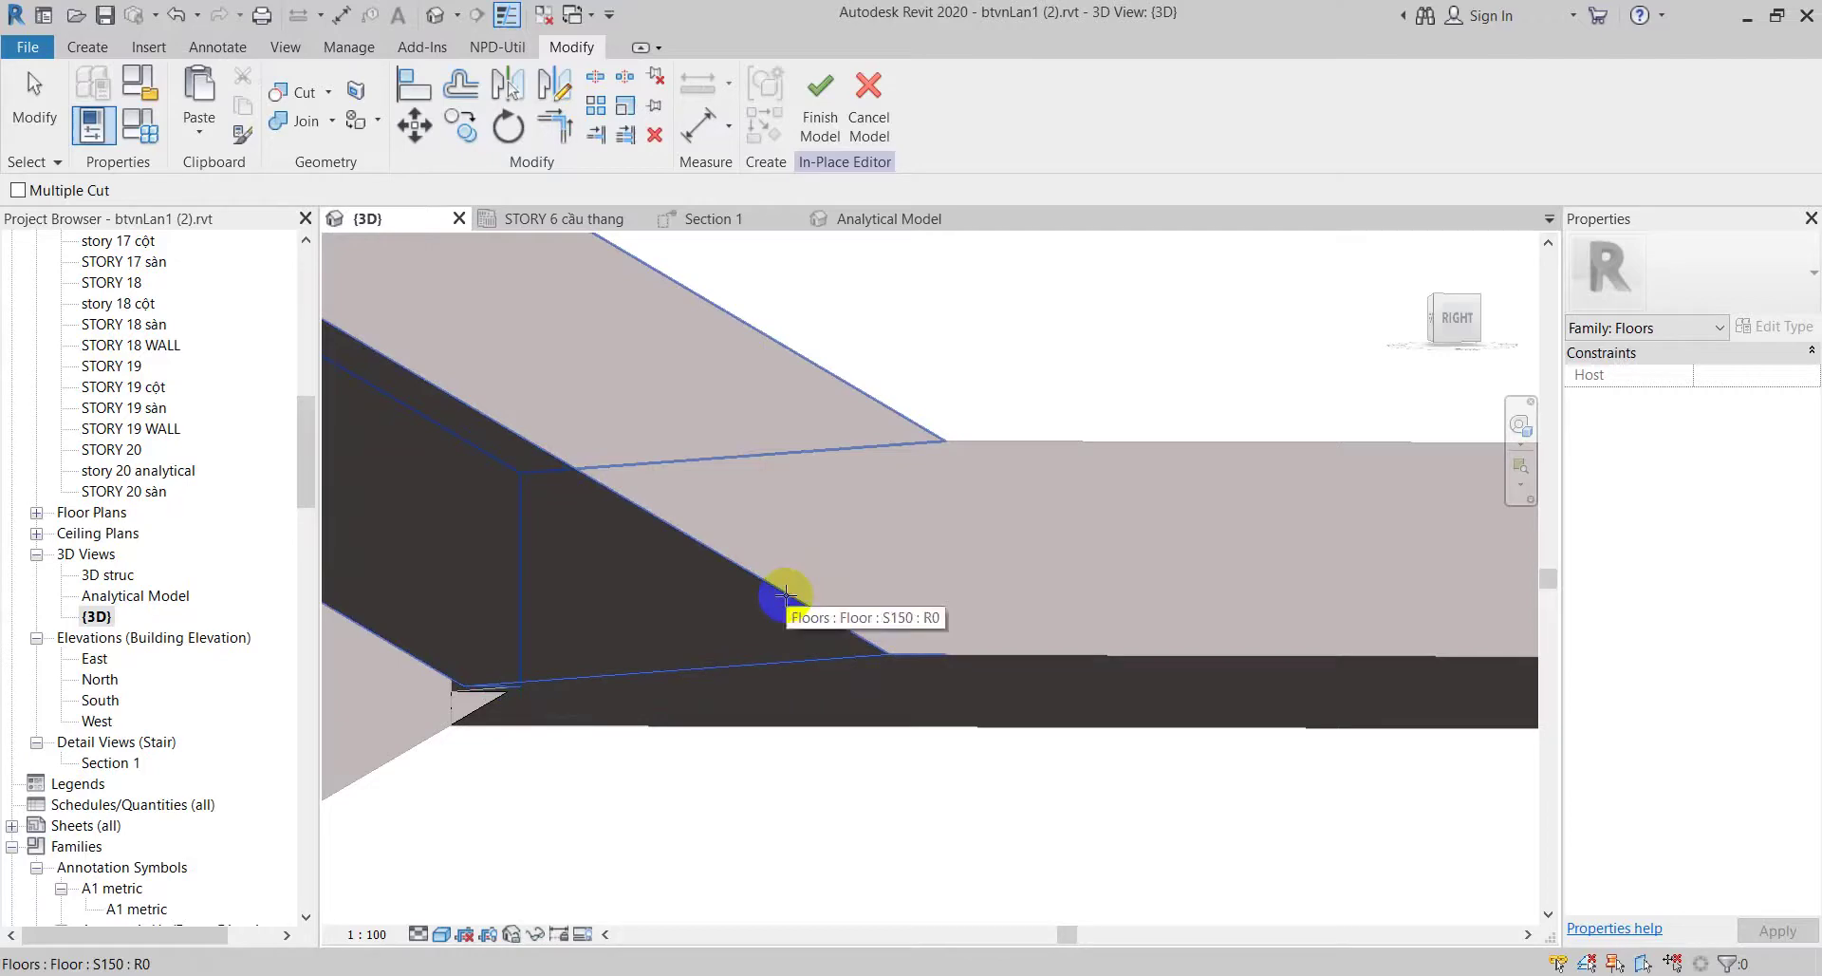
Step: Finish the in-place model and select the trimmed floor to check it
click(818, 118)
mouse_move(813, 459)
shift+middle_down()
mouse_move(826, 663)
mouse_move(736, 618)
mouse_move(784, 632)
mouse_move(790, 662)
mouse_move(744, 640)
shift+middle_up()
click(753, 618)
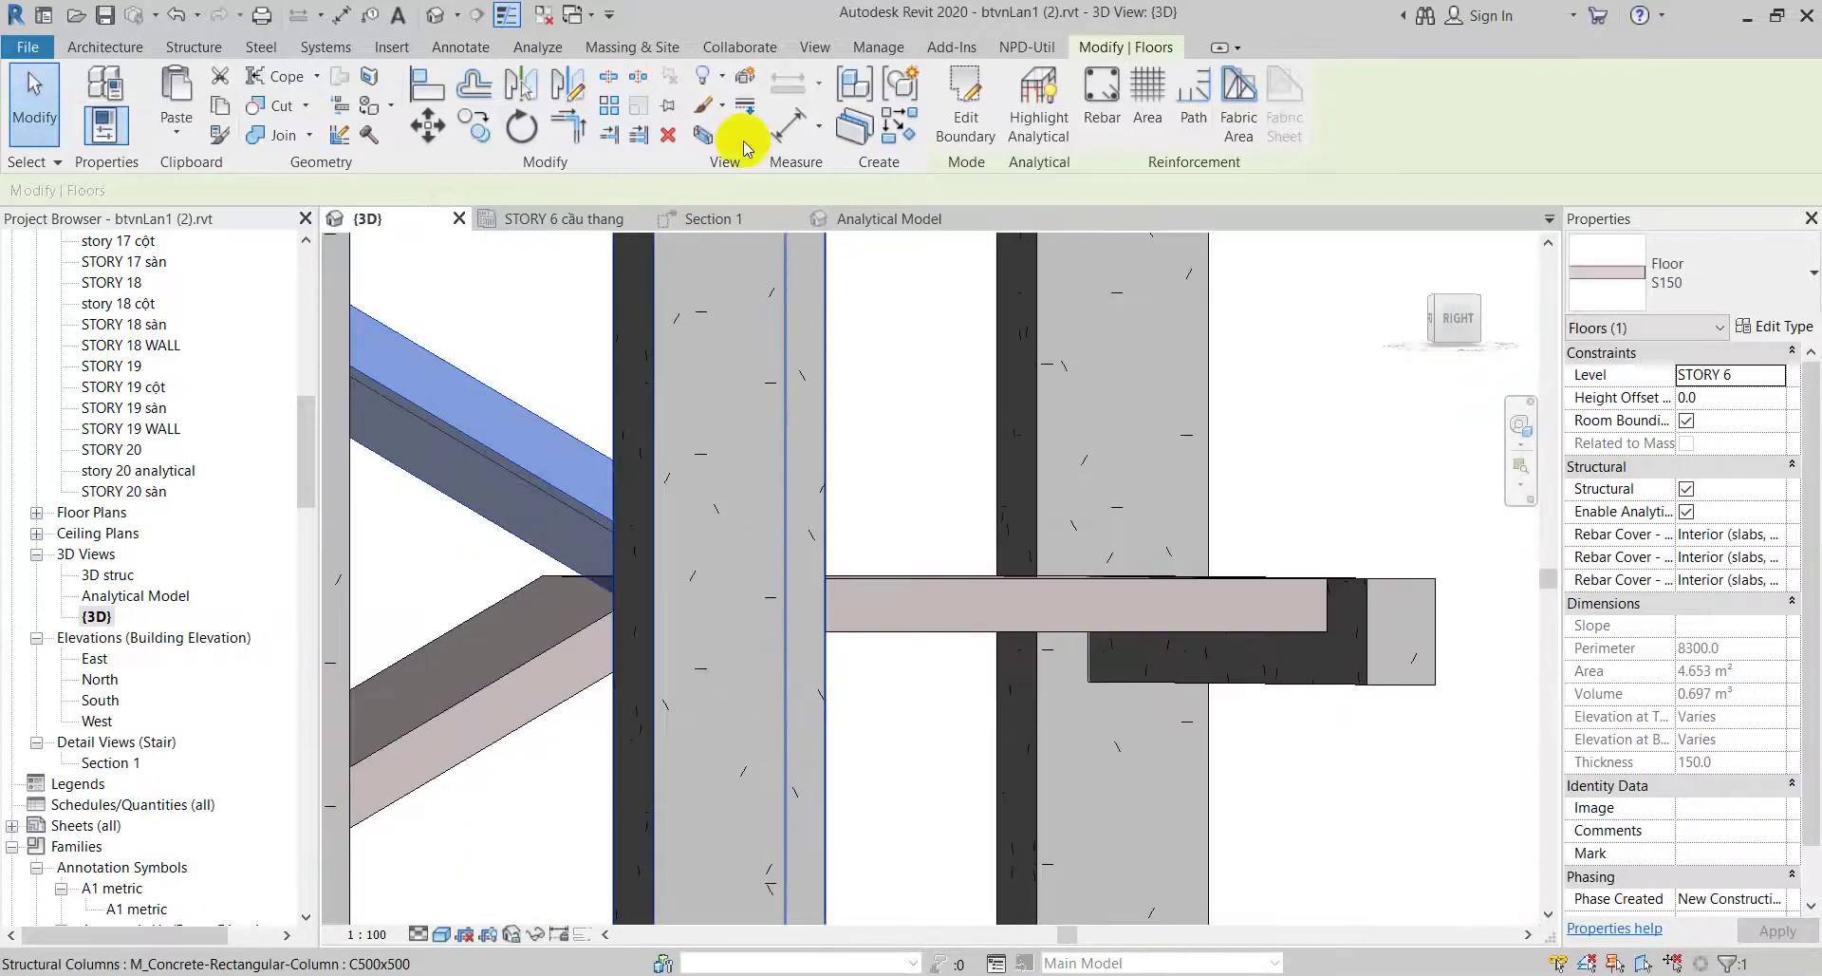
Step: Crop the 3D view with a section box extended down to STORY 6 and left
click(704, 135)
mouse_move(784, 542)
shift+middle_down()
mouse_move(947, 683)
mouse_move(846, 618)
shift+middle_up()
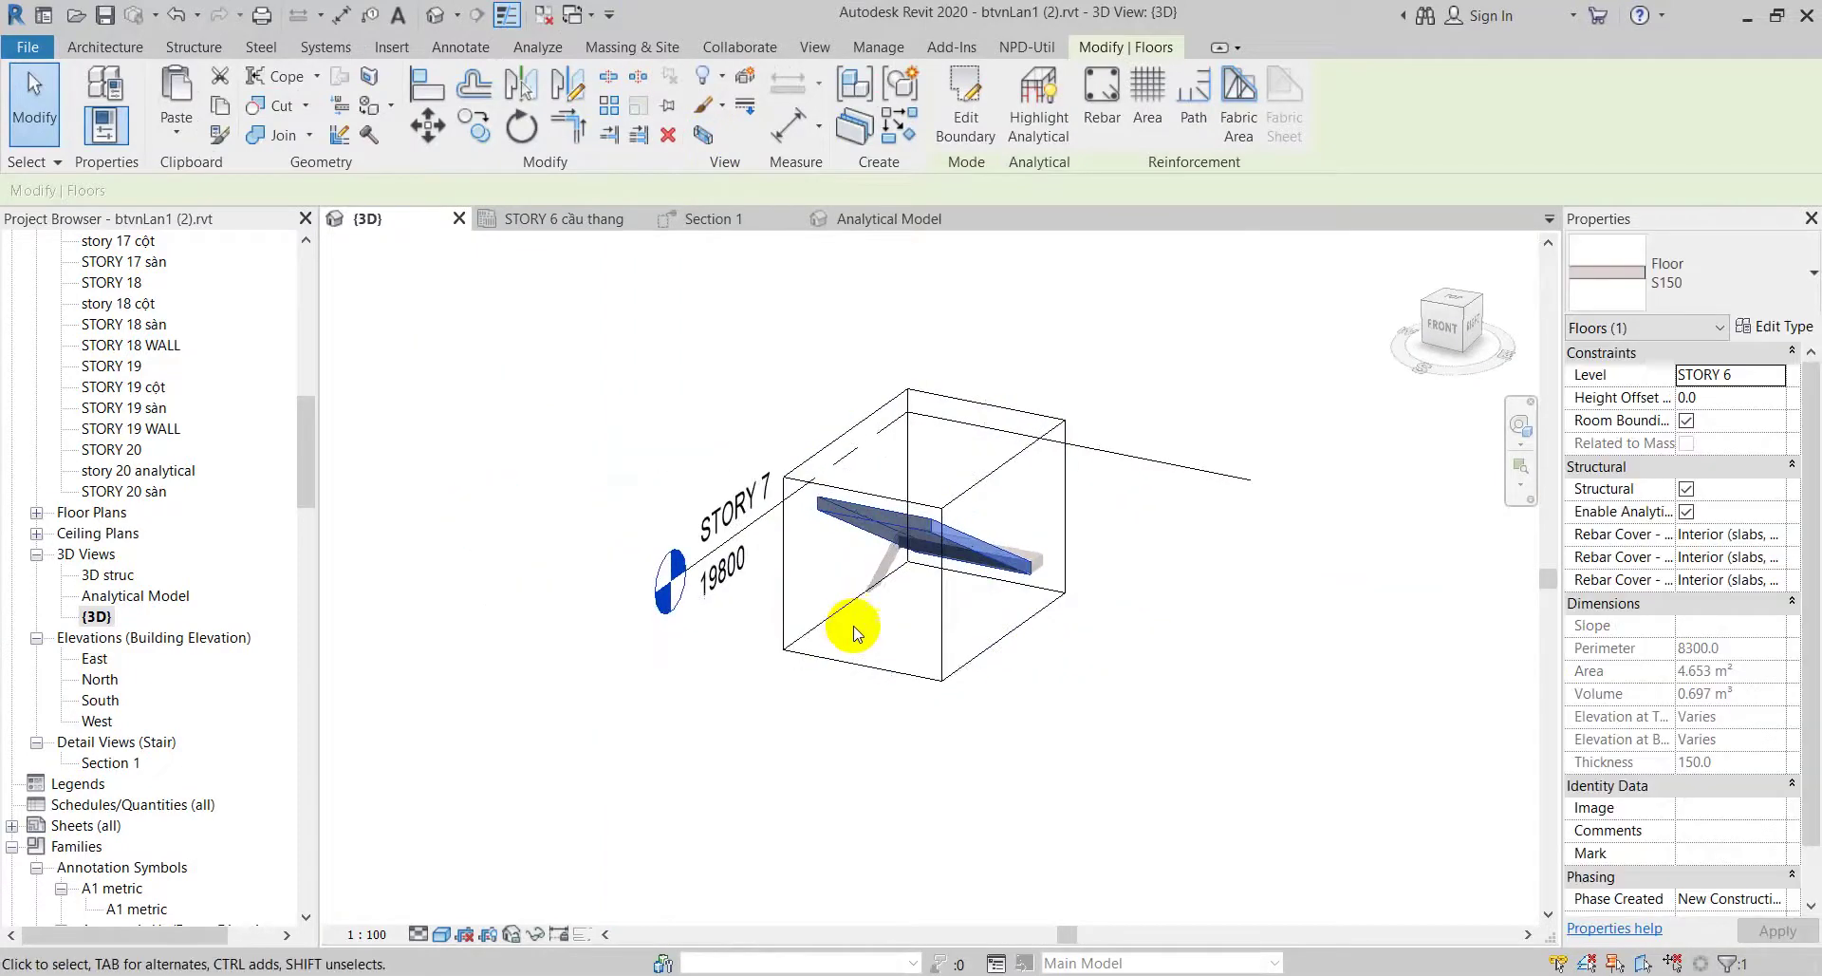
click(855, 627)
click(855, 674)
drag(915, 626, 886, 798)
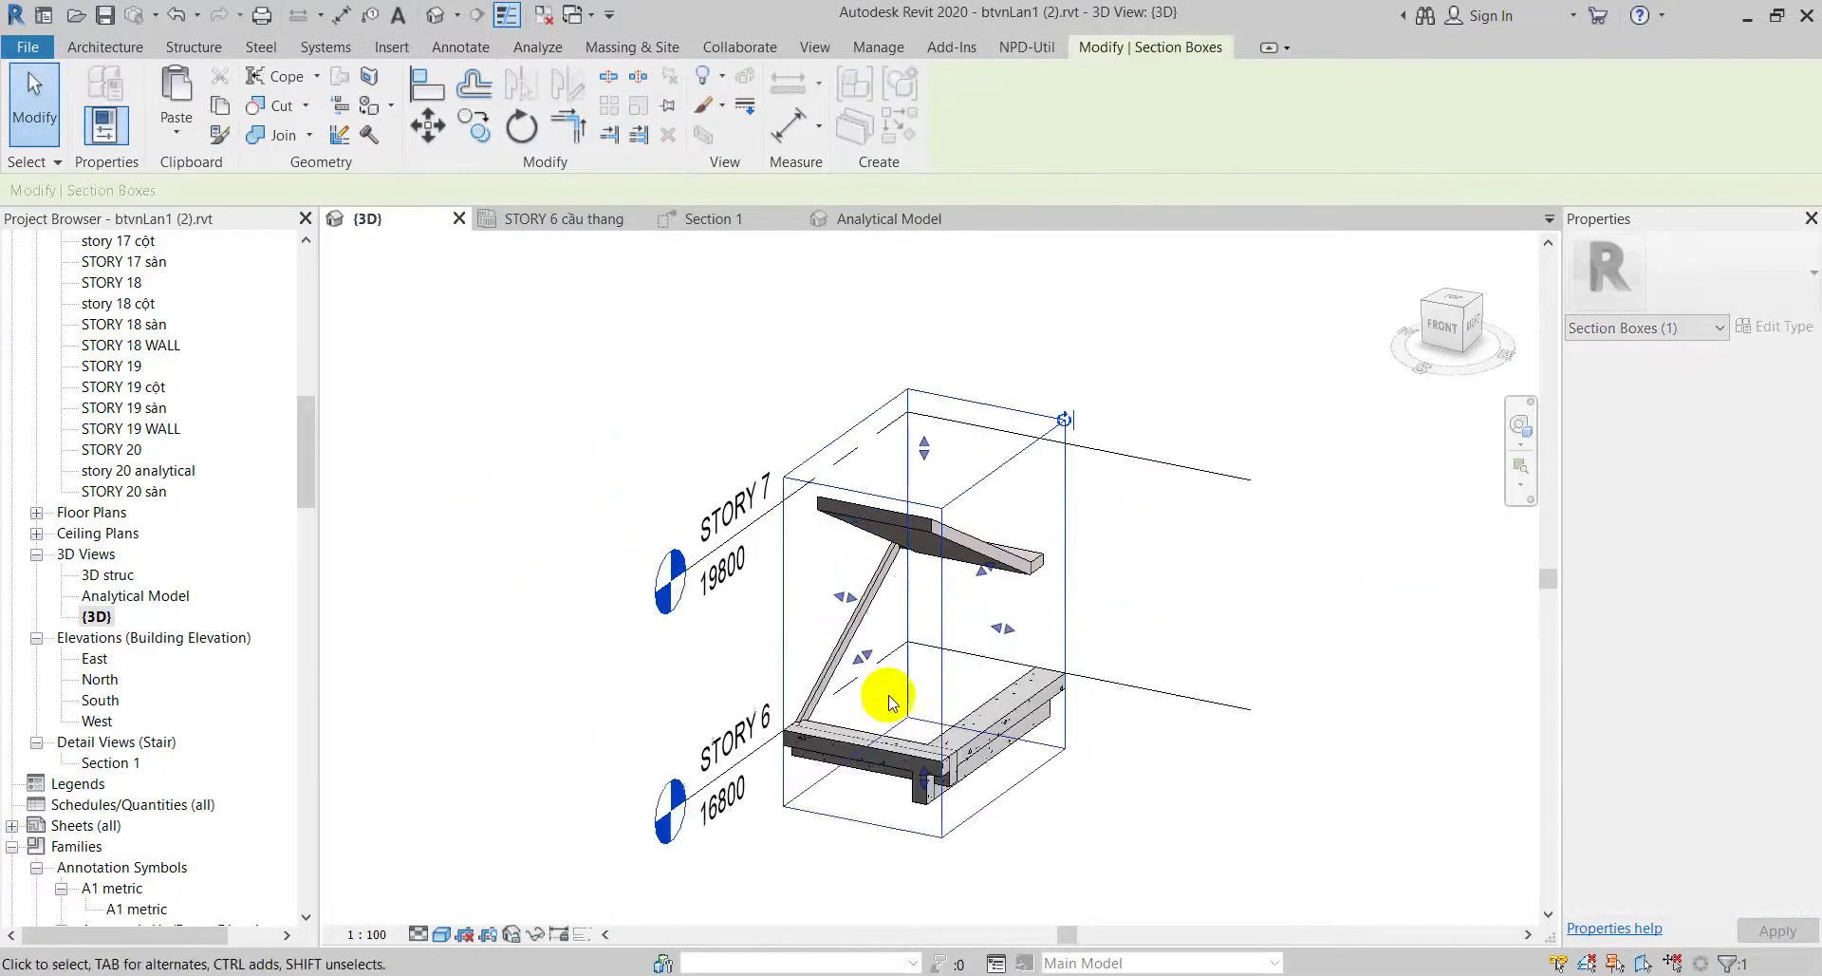
drag(835, 602, 672, 562)
mouse_move(672, 564)
shift+middle_down()
mouse_move(988, 662)
mouse_move(757, 675)
mouse_move(1151, 623)
mouse_move(977, 737)
mouse_move(1169, 545)
mouse_move(952, 566)
mouse_move(1066, 618)
mouse_move(1154, 722)
mouse_move(969, 748)
mouse_move(911, 708)
mouse_move(944, 631)
mouse_move(1010, 754)
mouse_move(903, 688)
mouse_move(866, 639)
mouse_move(1073, 703)
mouse_move(988, 785)
shift+middle_up()
Step: View the stair from the RIGHT side to inspect the flights meeting at the junction
scroll(956, 579, up, 5)
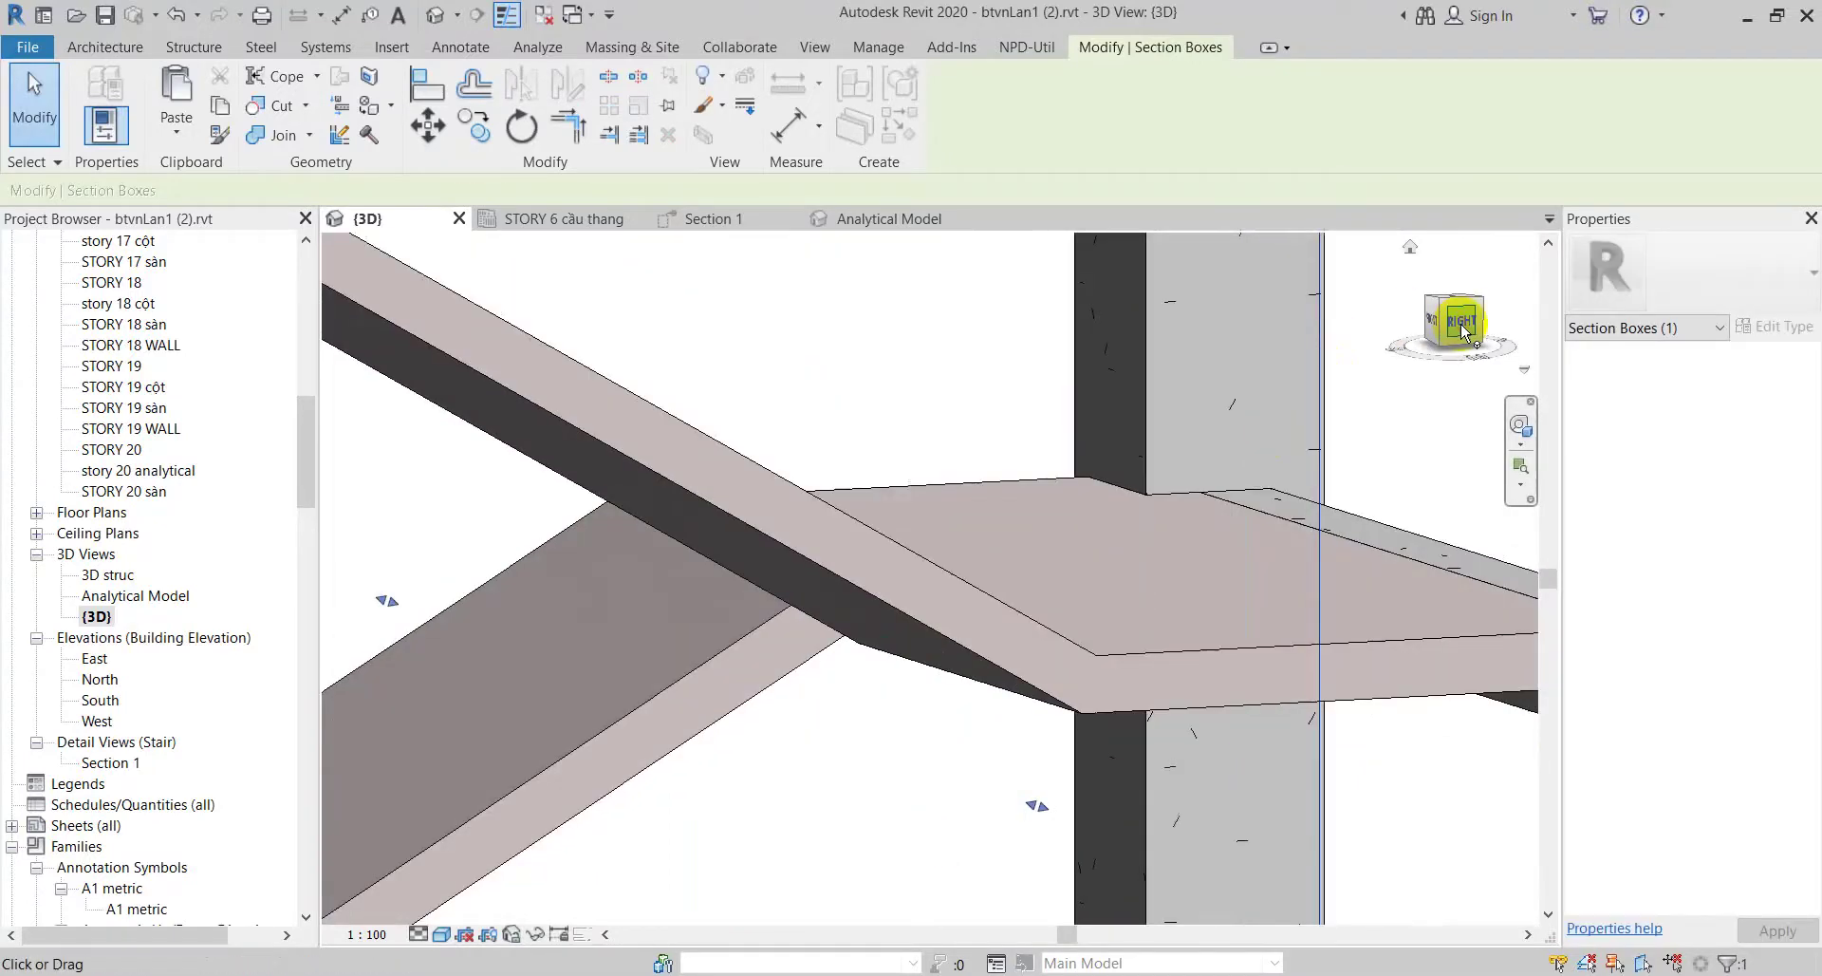
click(1463, 325)
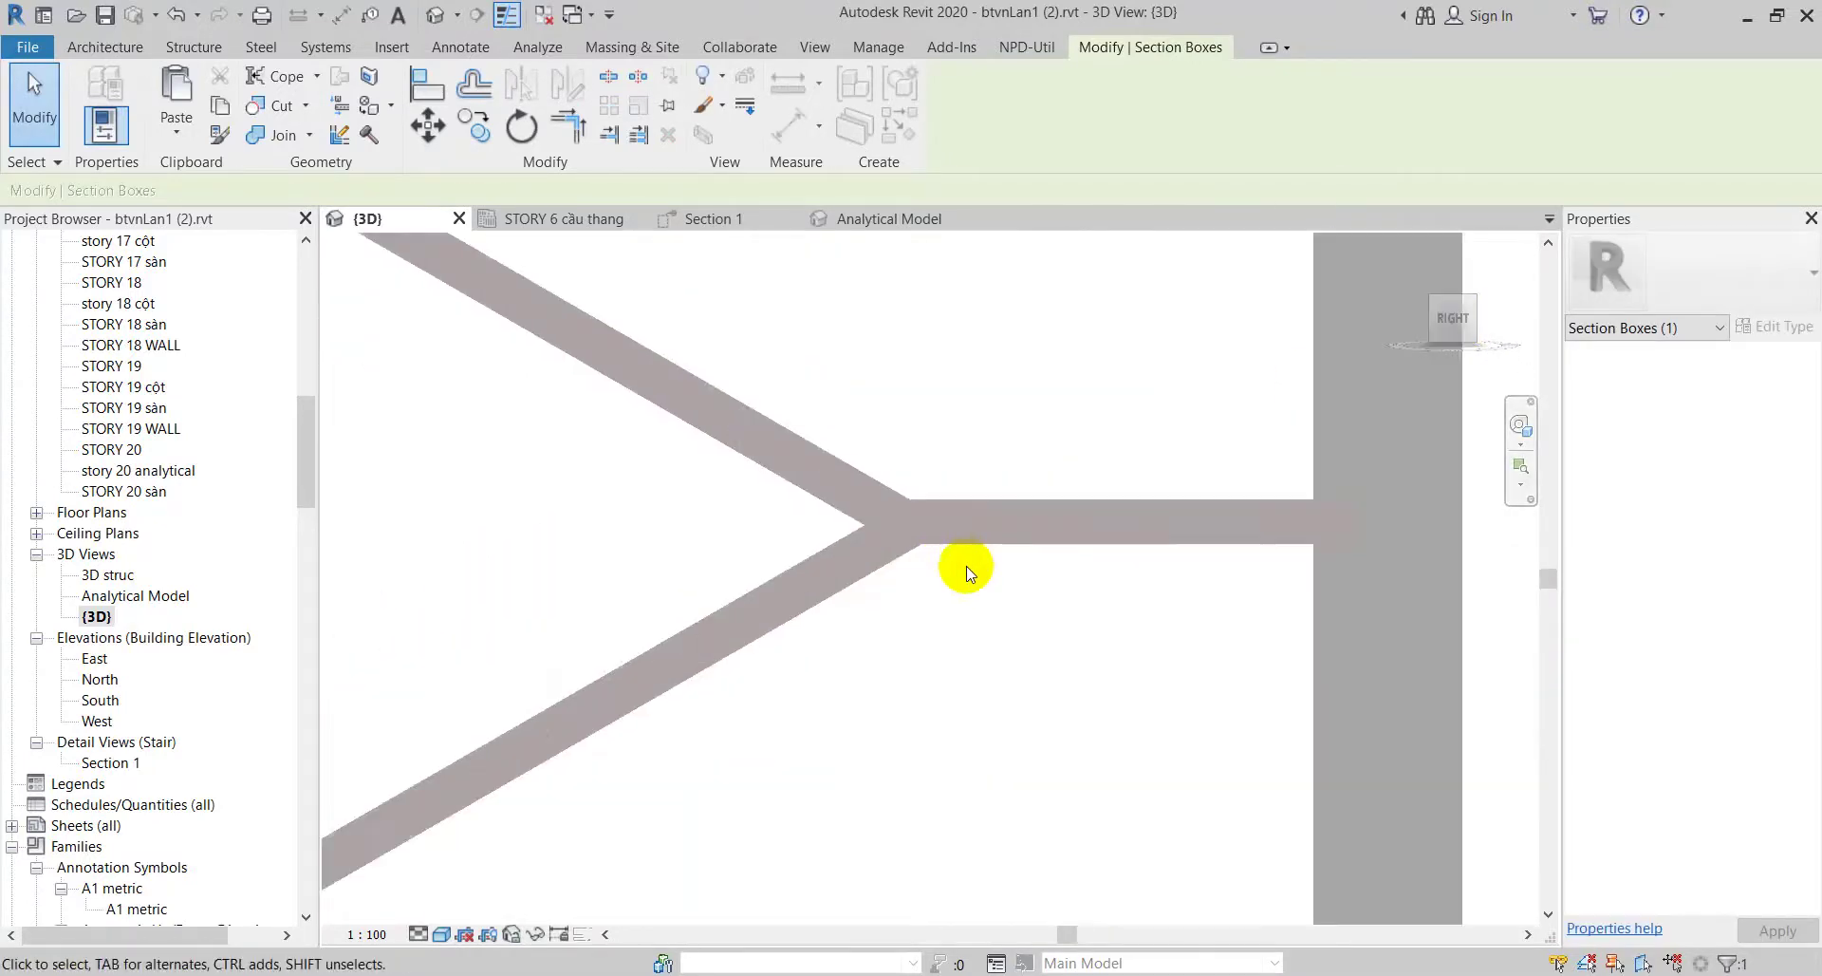
scroll(966, 572, up, 3)
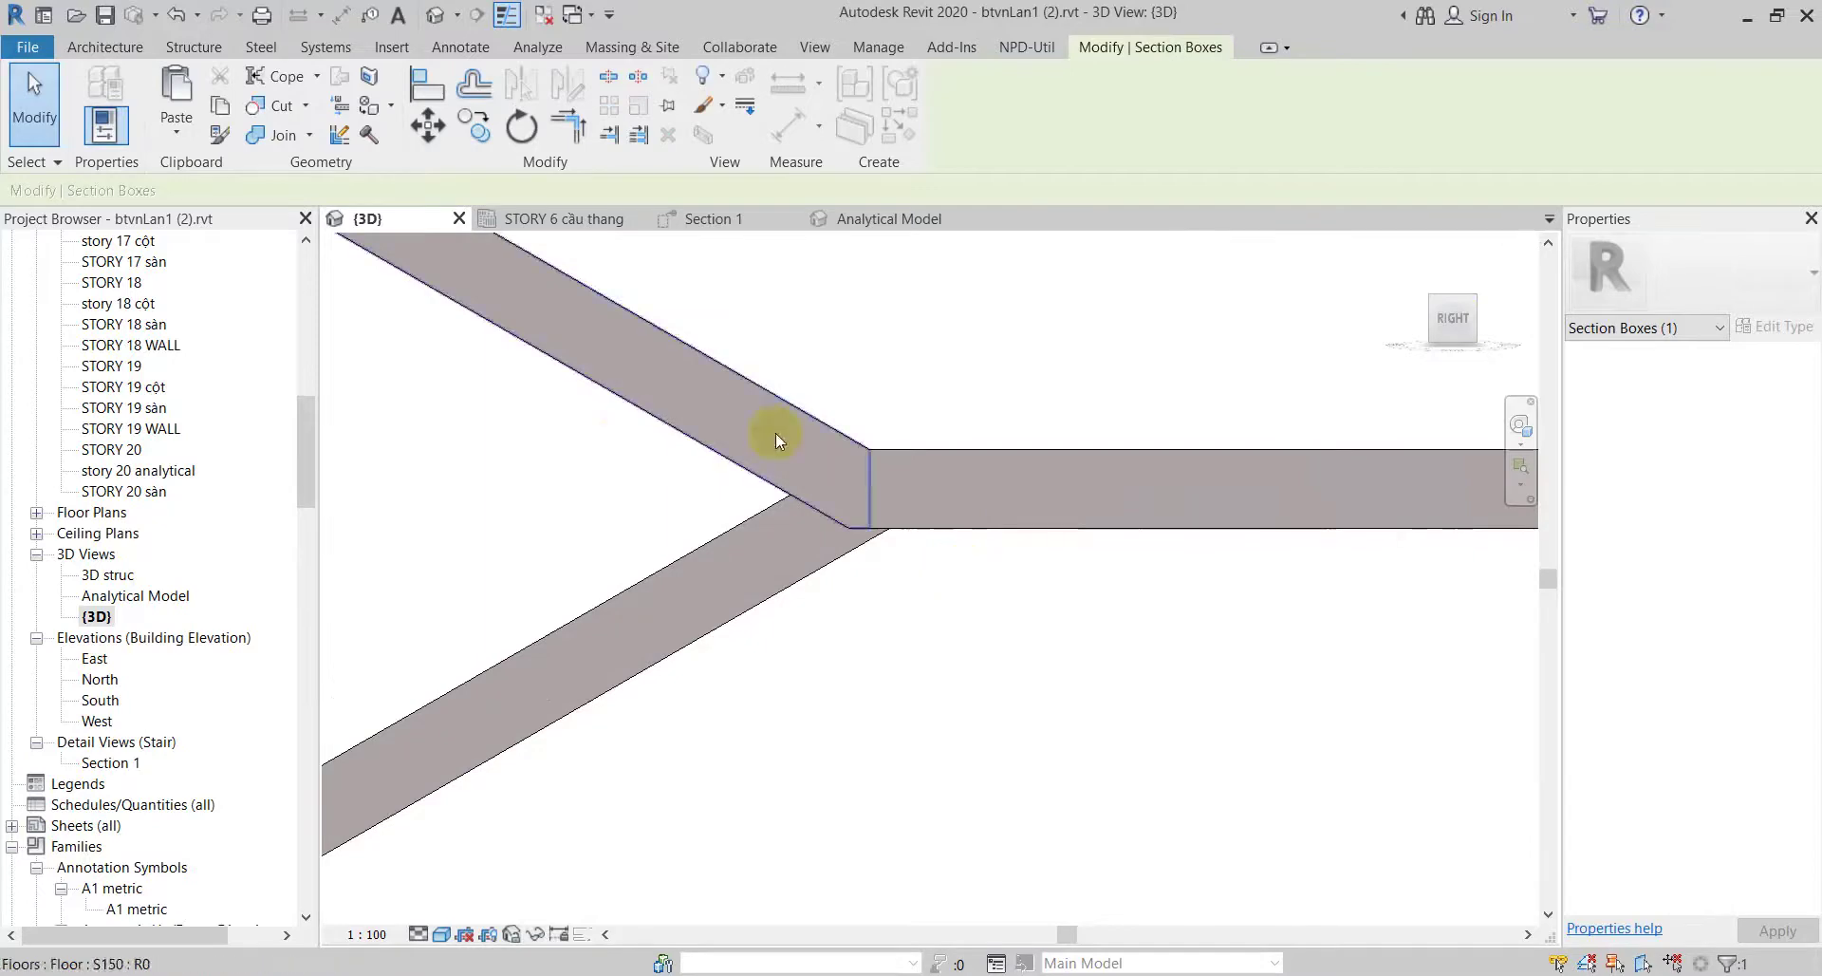
drag(618, 444, 1149, 704)
click(1133, 712)
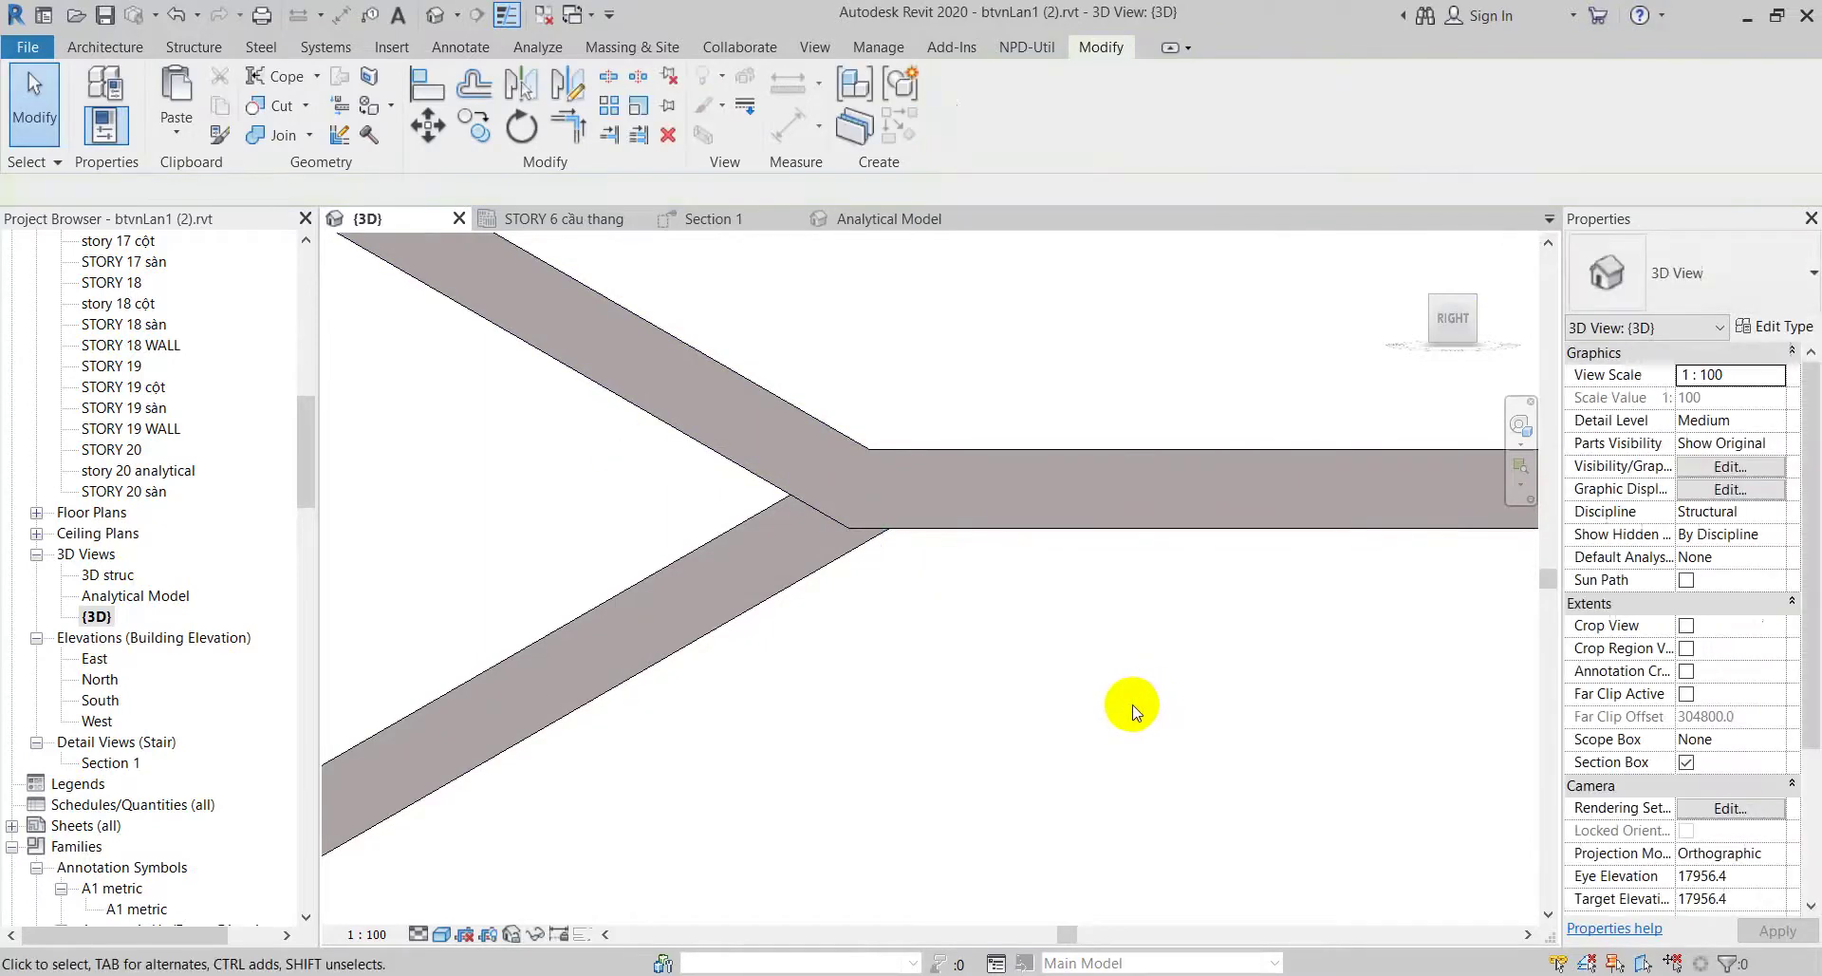
scroll(1129, 710, down, 3)
scroll(1120, 712, down, 2)
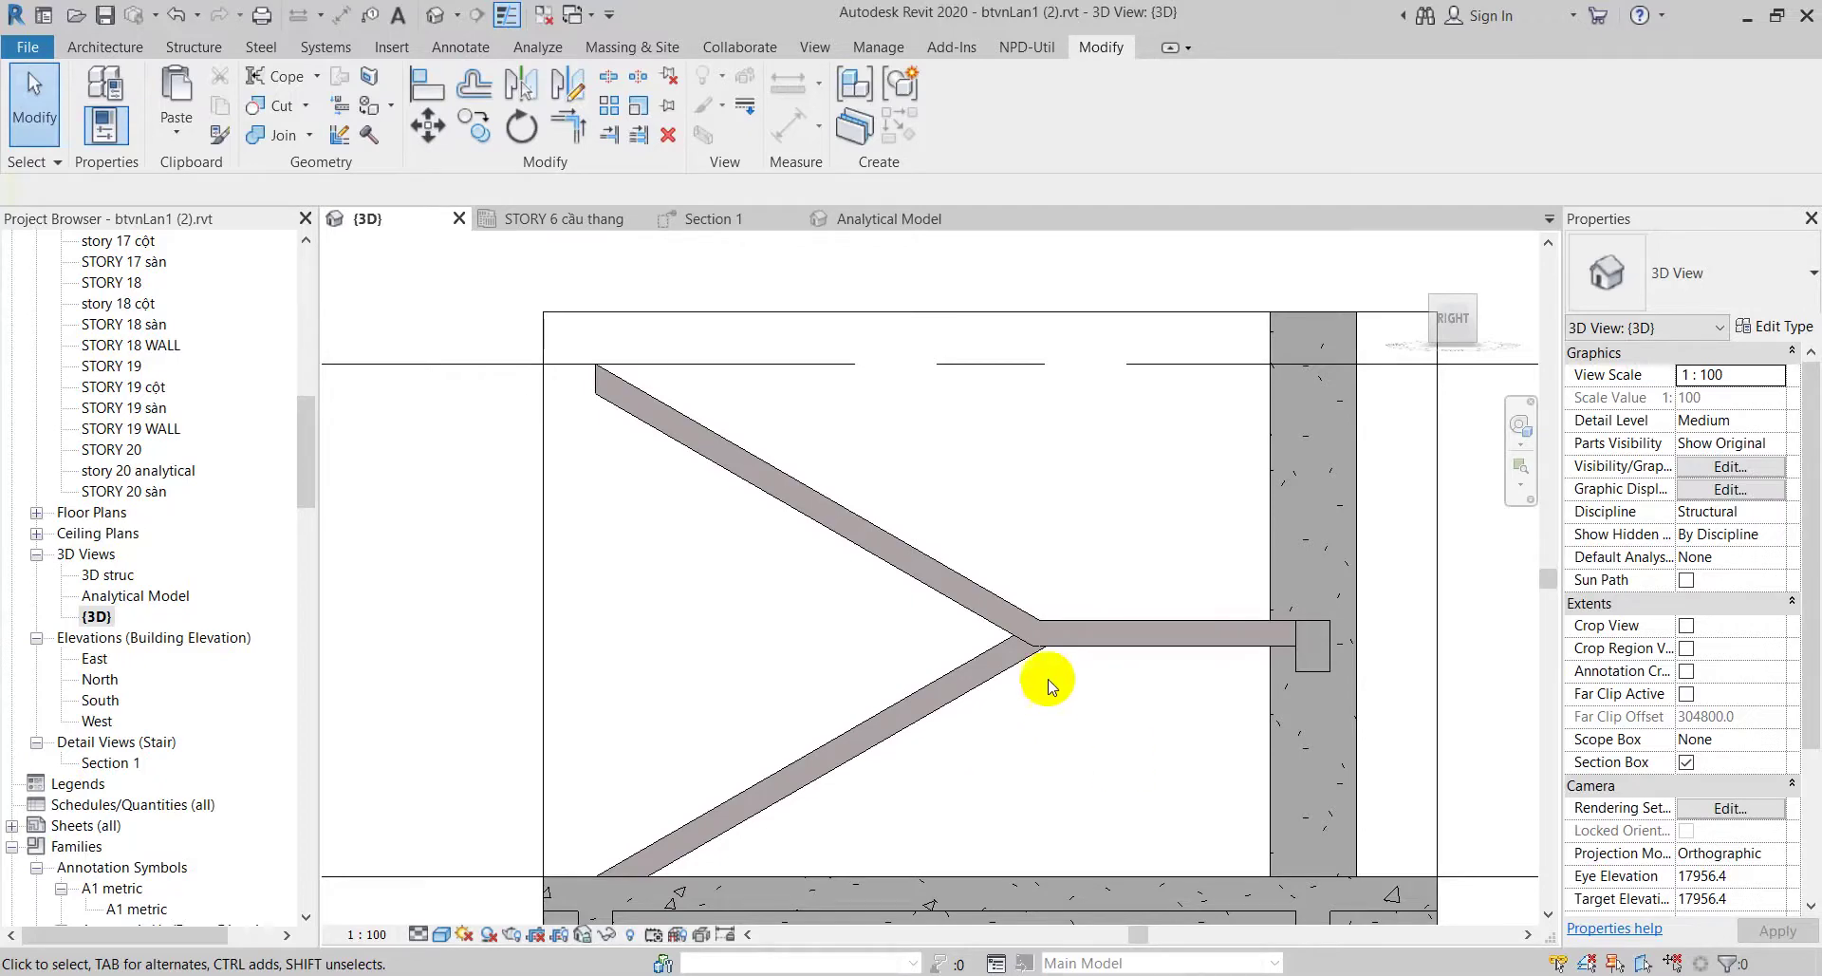
scroll(1044, 675, up, 3)
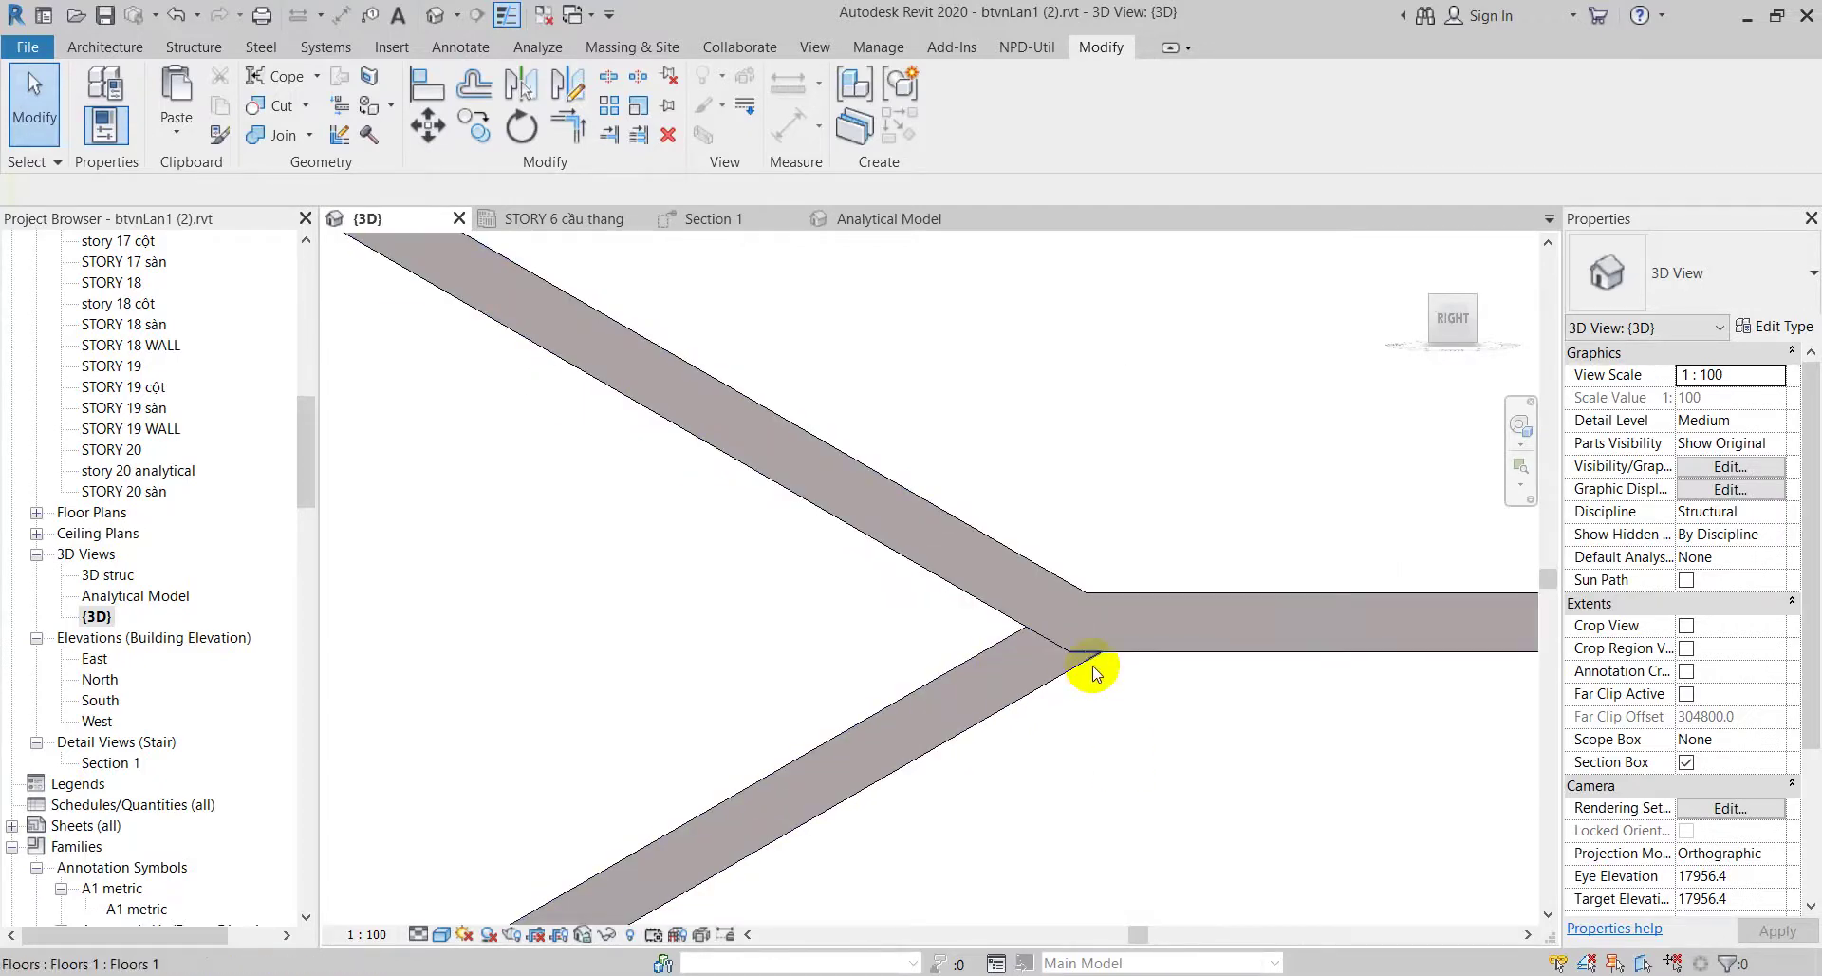
scroll(873, 632, down, 3)
scroll(878, 636, down, 2)
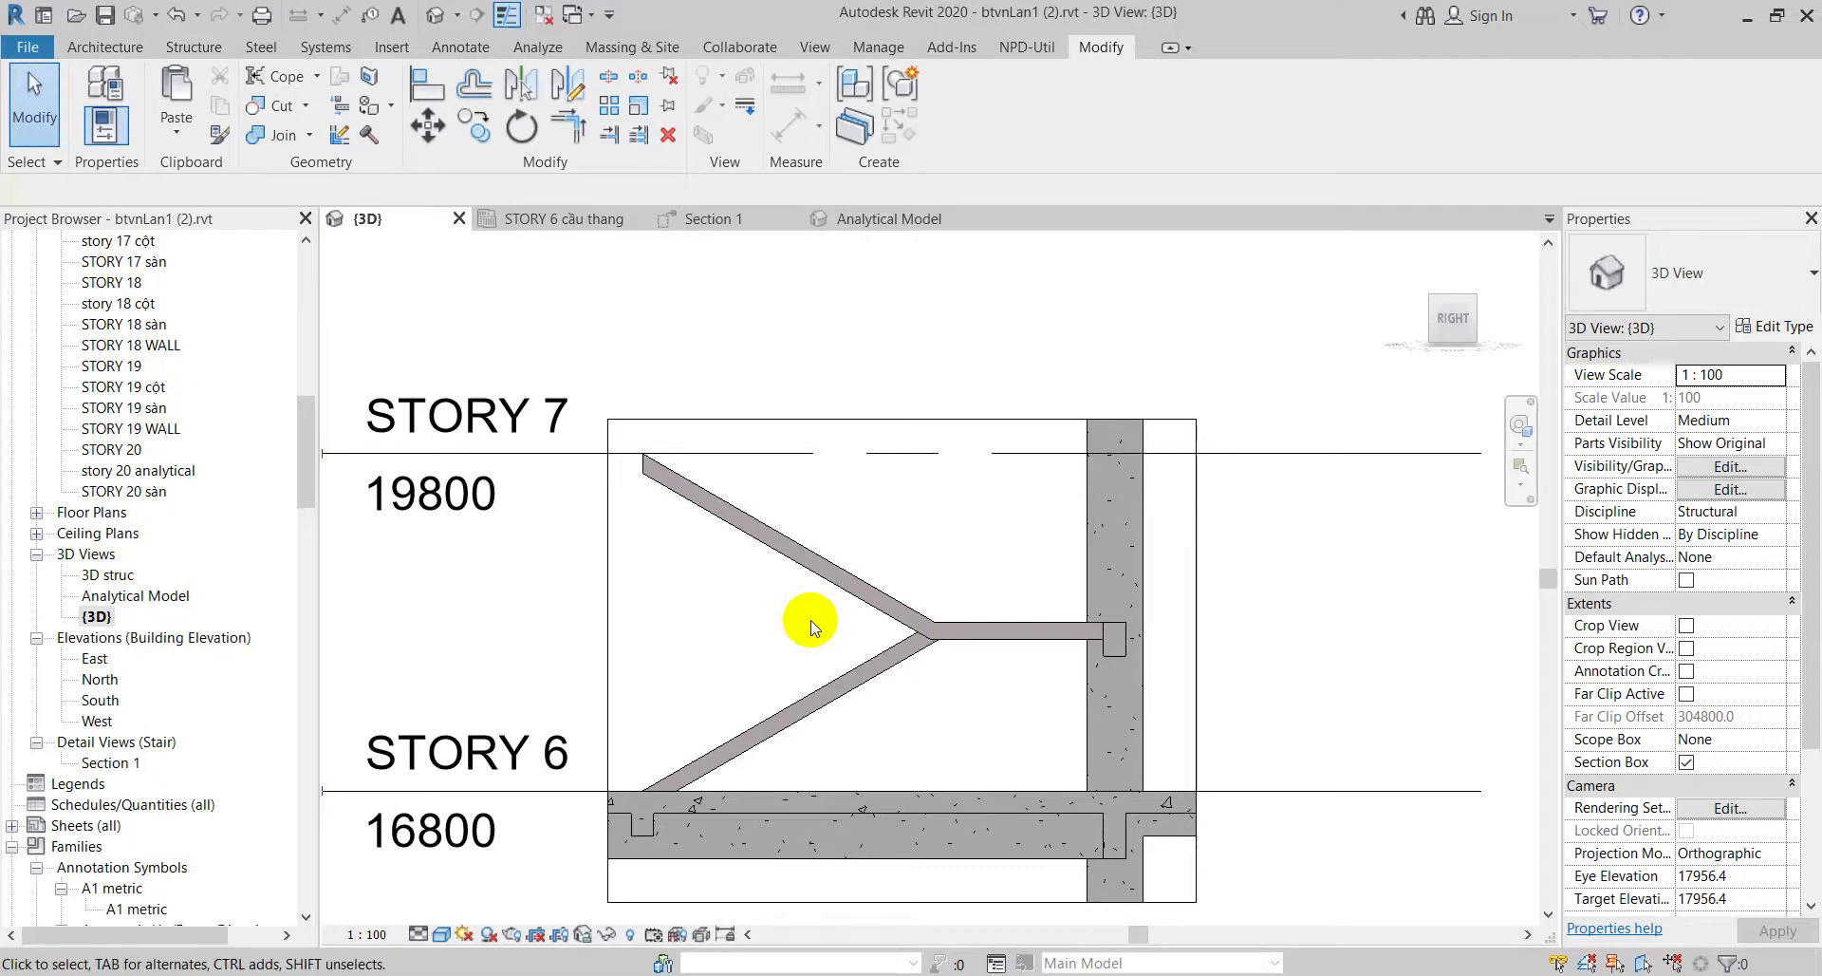
scroll(801, 638, up, 1)
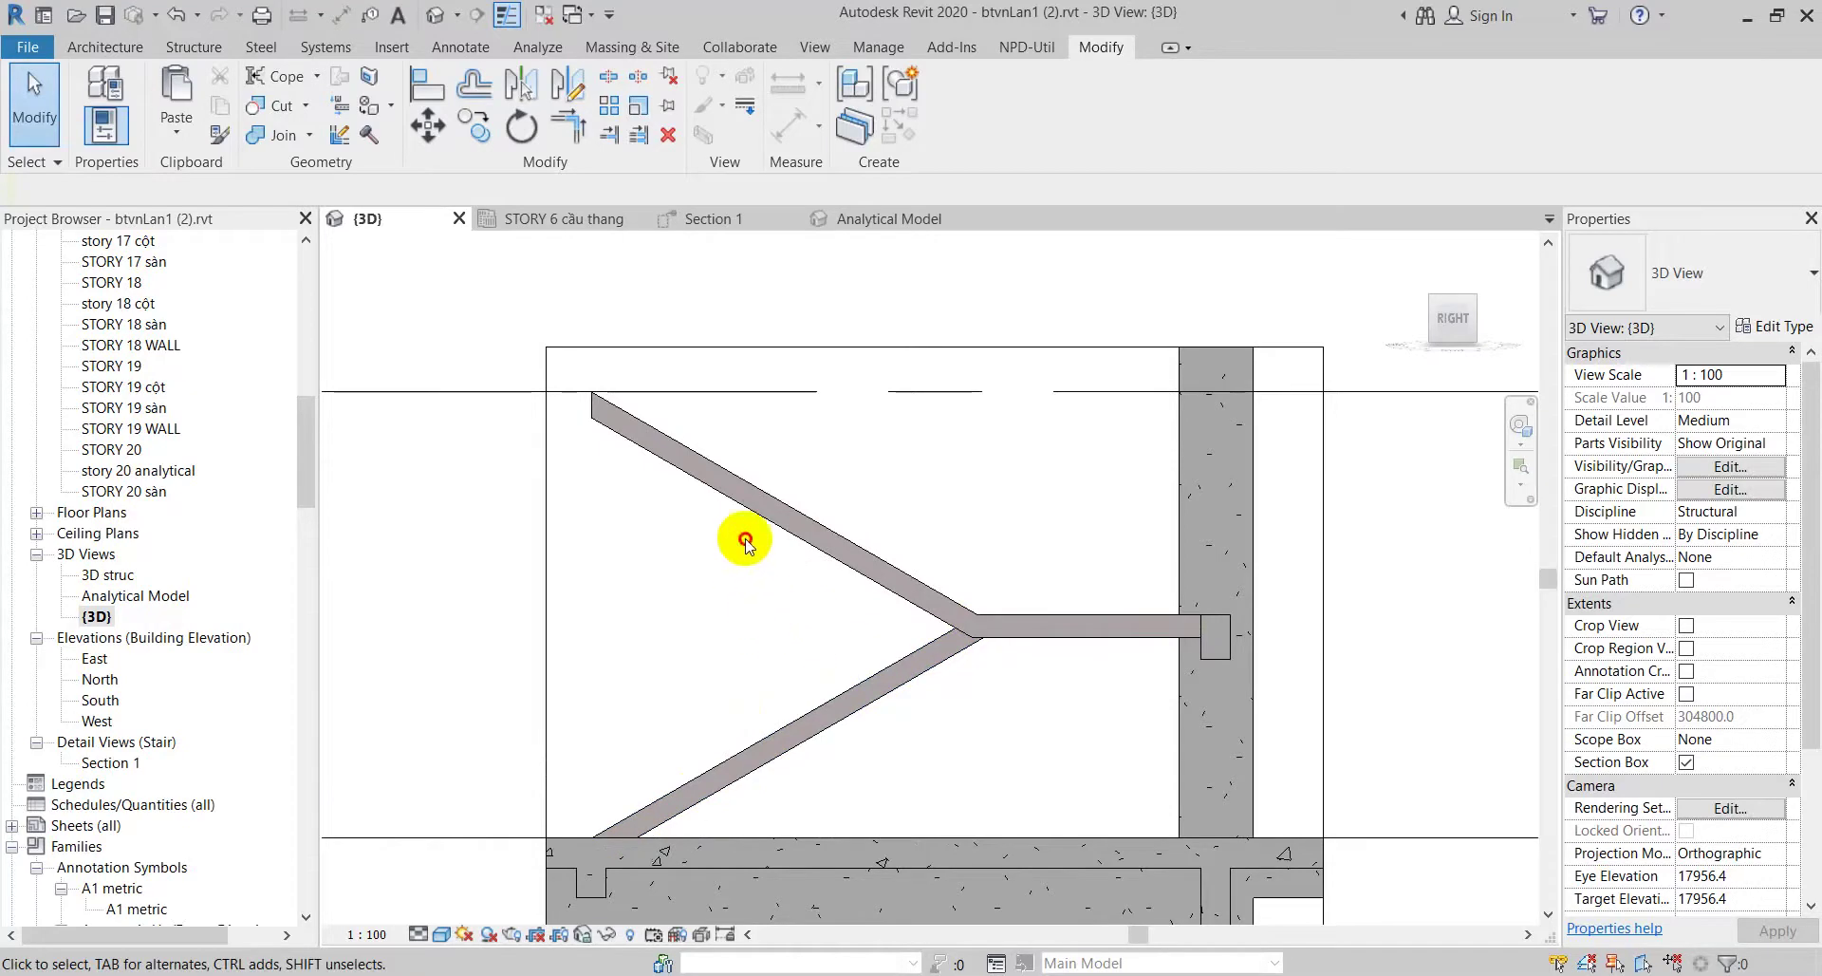
Step: Window-select the lower flight at the junction to inspect it, then switch to Google Meet
drag(745, 539, 1078, 739)
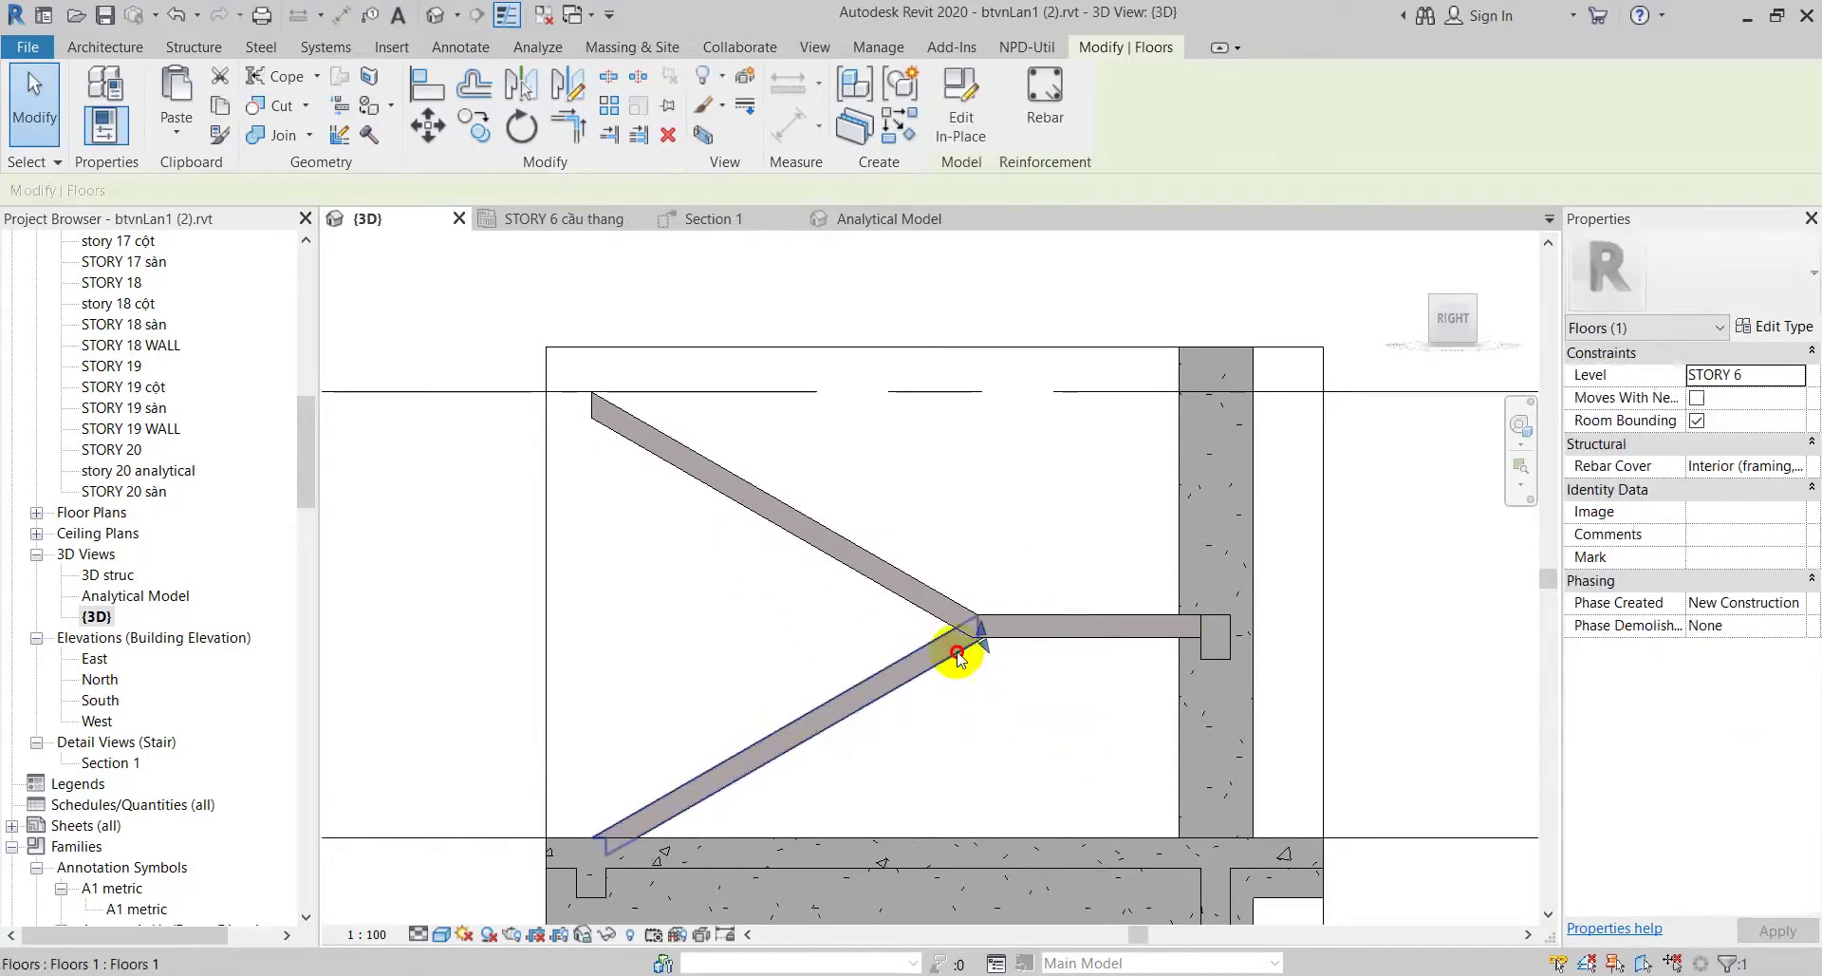
click(900, 707)
mouse_move(819, 592)
mouse_down()
mouse_move(1060, 712)
mouse_move(1010, 719)
mouse_up()
click(1011, 718)
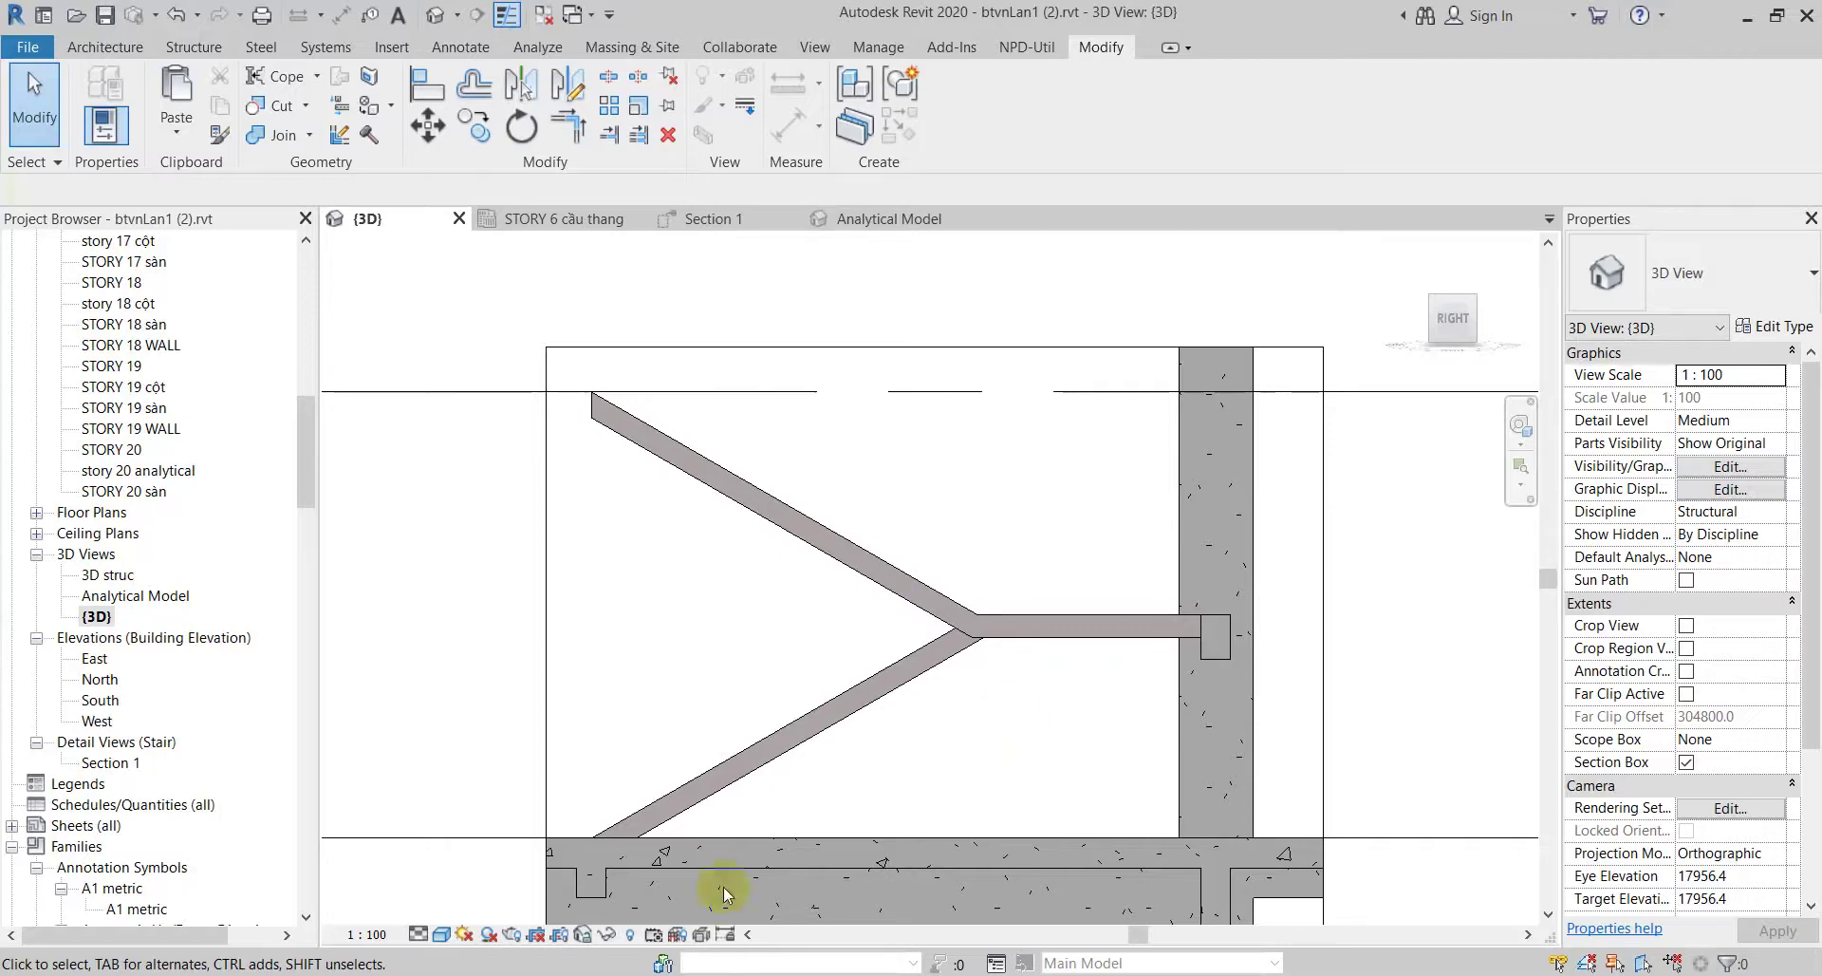
mouse_move(240, 864)
click(184, 896)
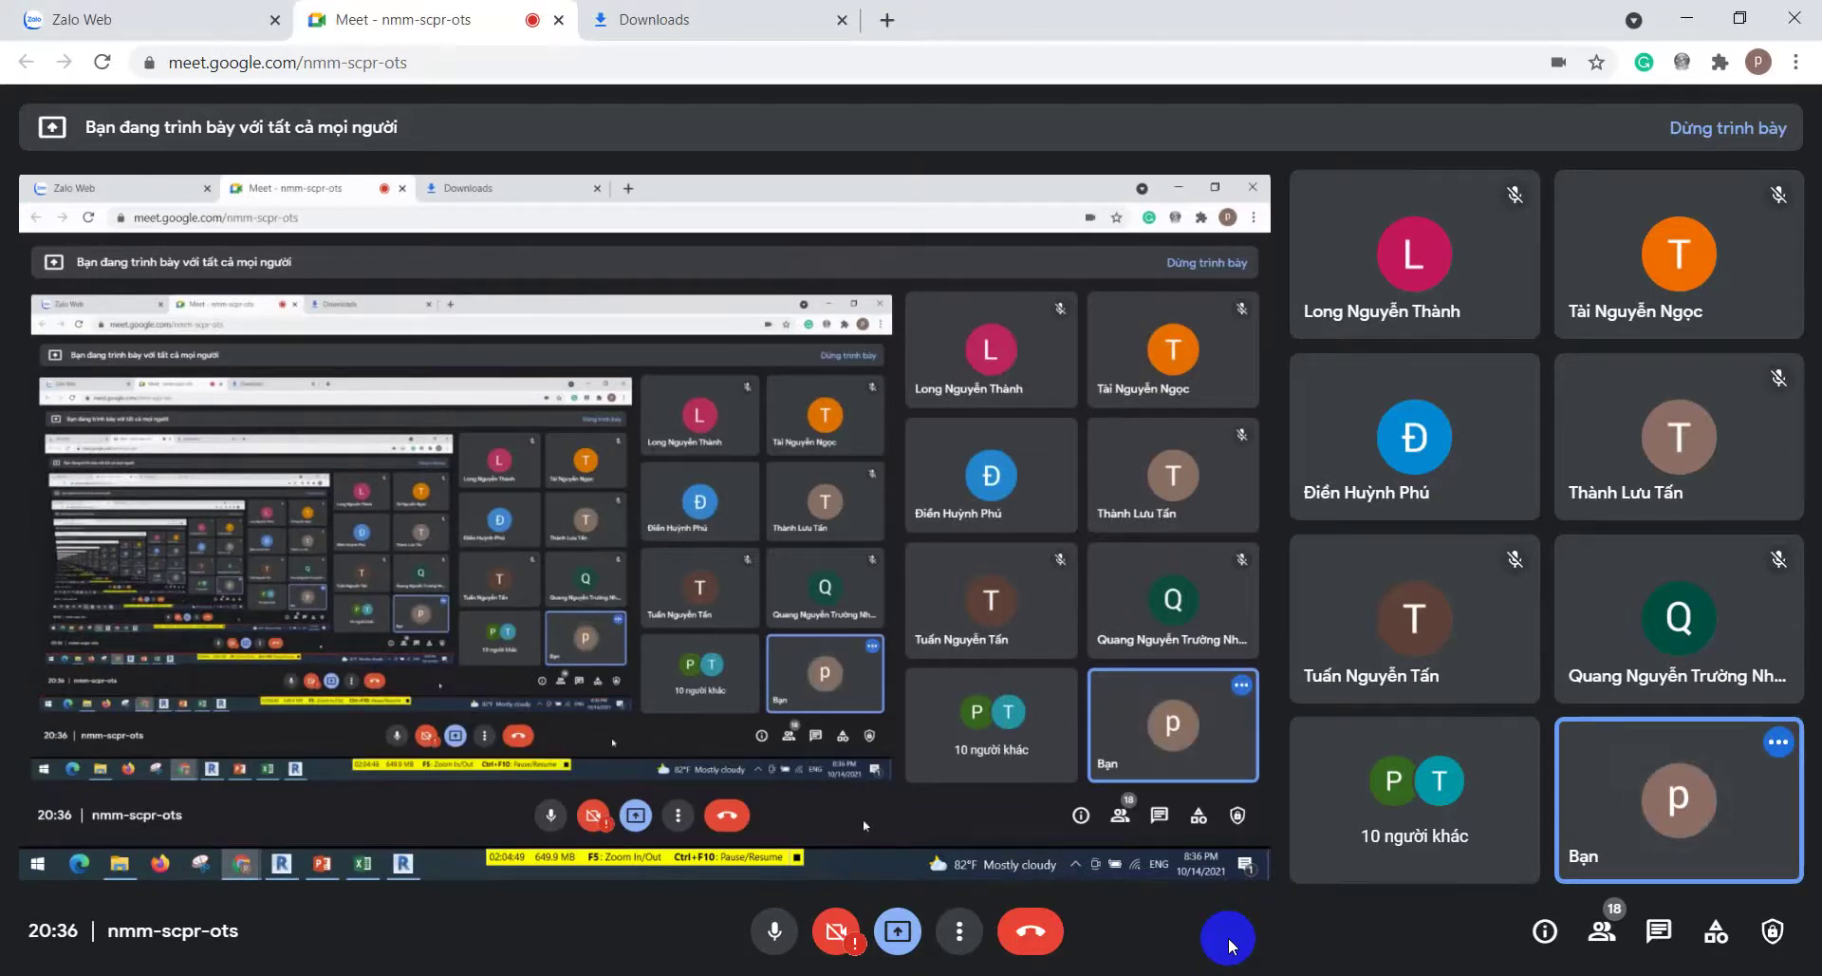
Step: Alt+Tab via Revit to the Excel workbook BIM3DSTRUC_357_Final.xlsx
key(alt+Tab)
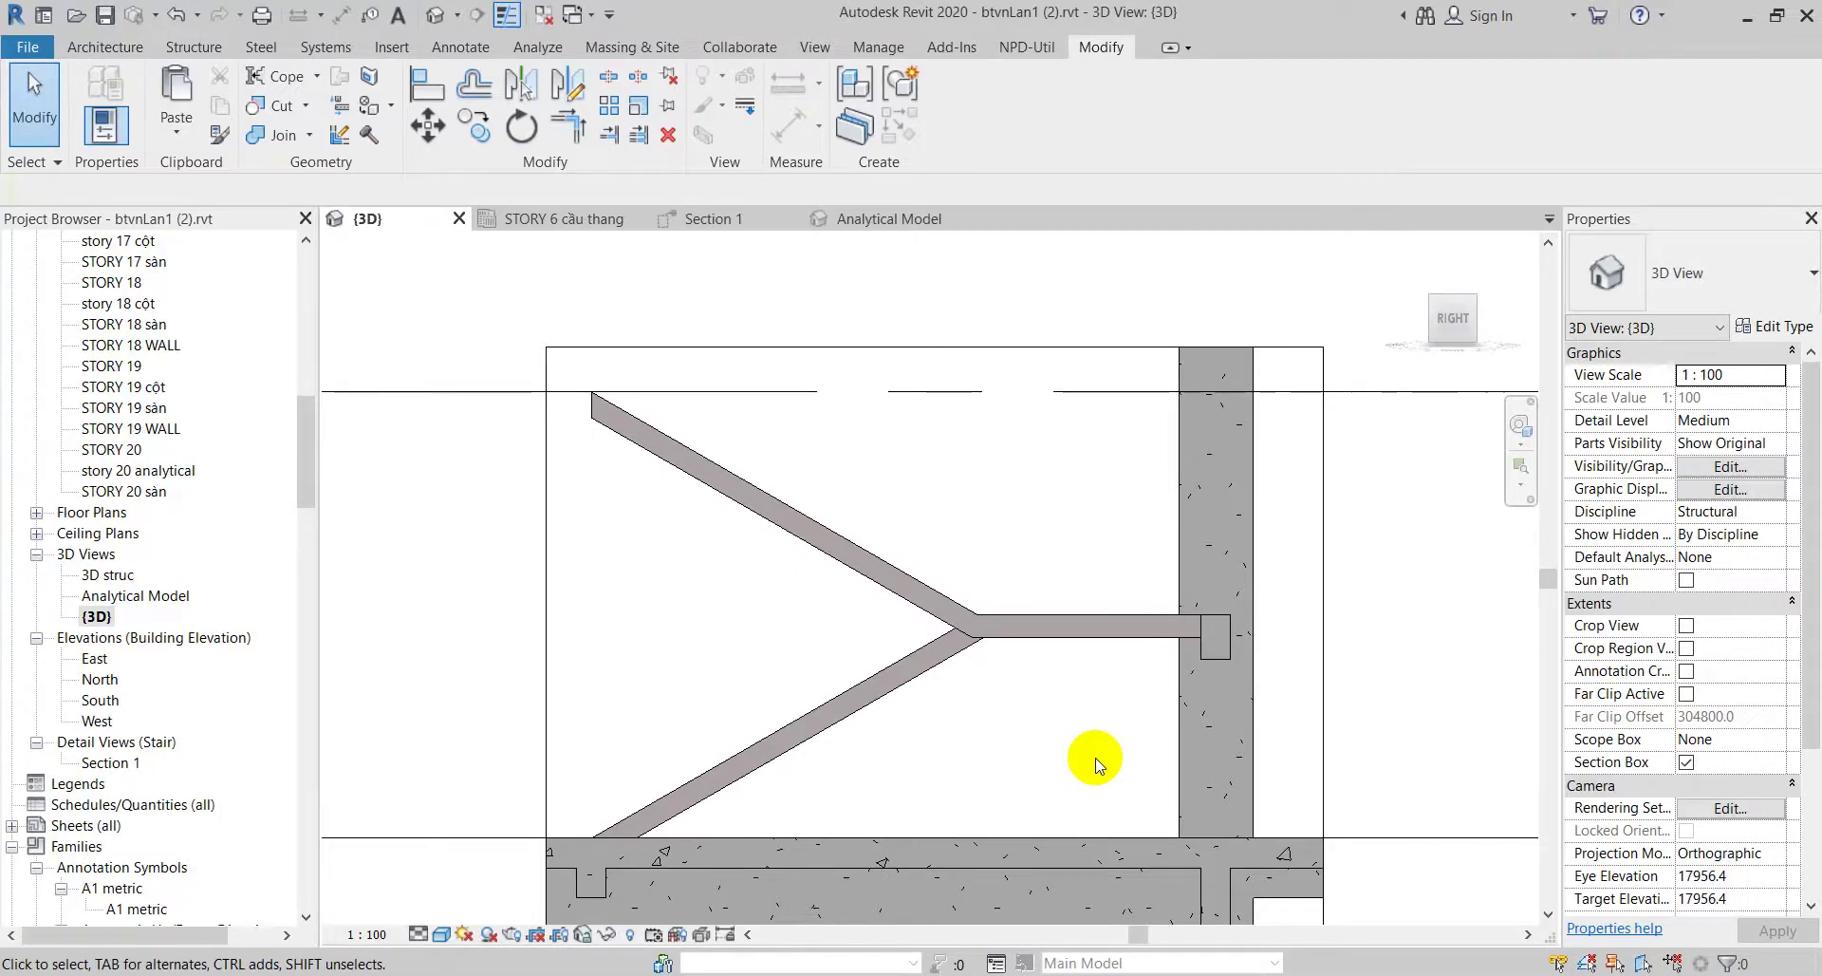
key(alt+Tab)
key(alt+Tab)
key(alt+Tab)
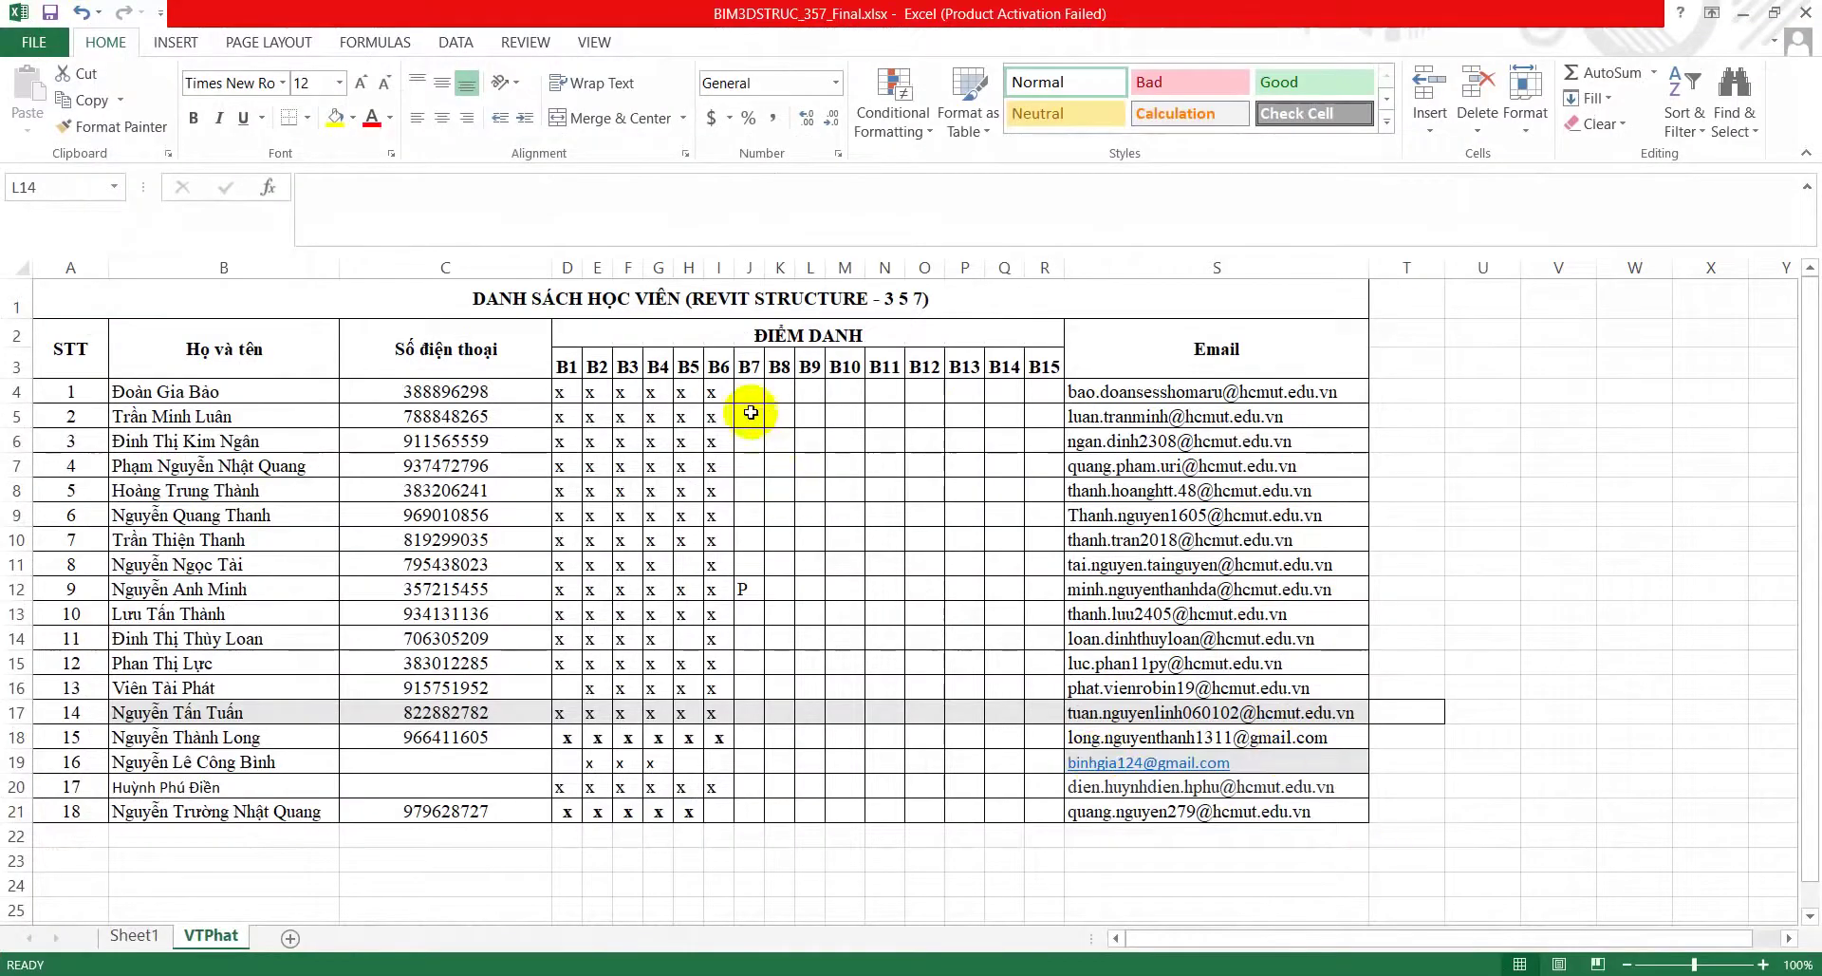
Step: Enter x in cells J4 and J5 for session B7
click(750, 391)
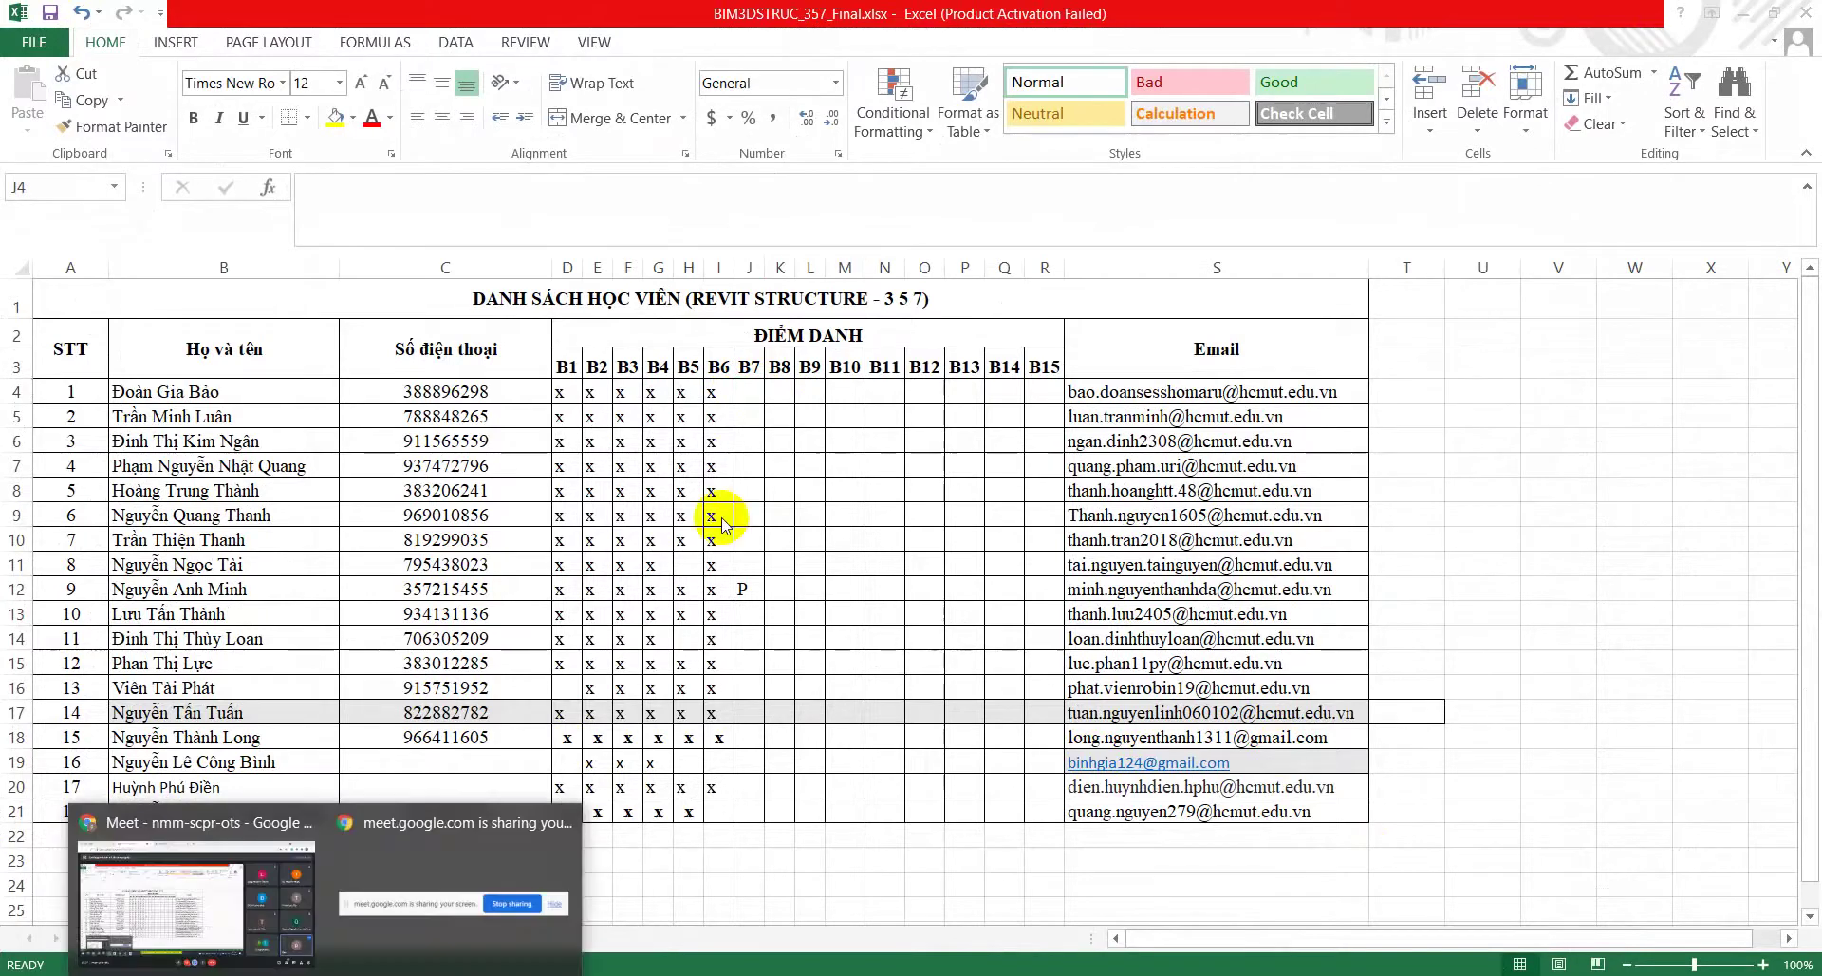
text(X)
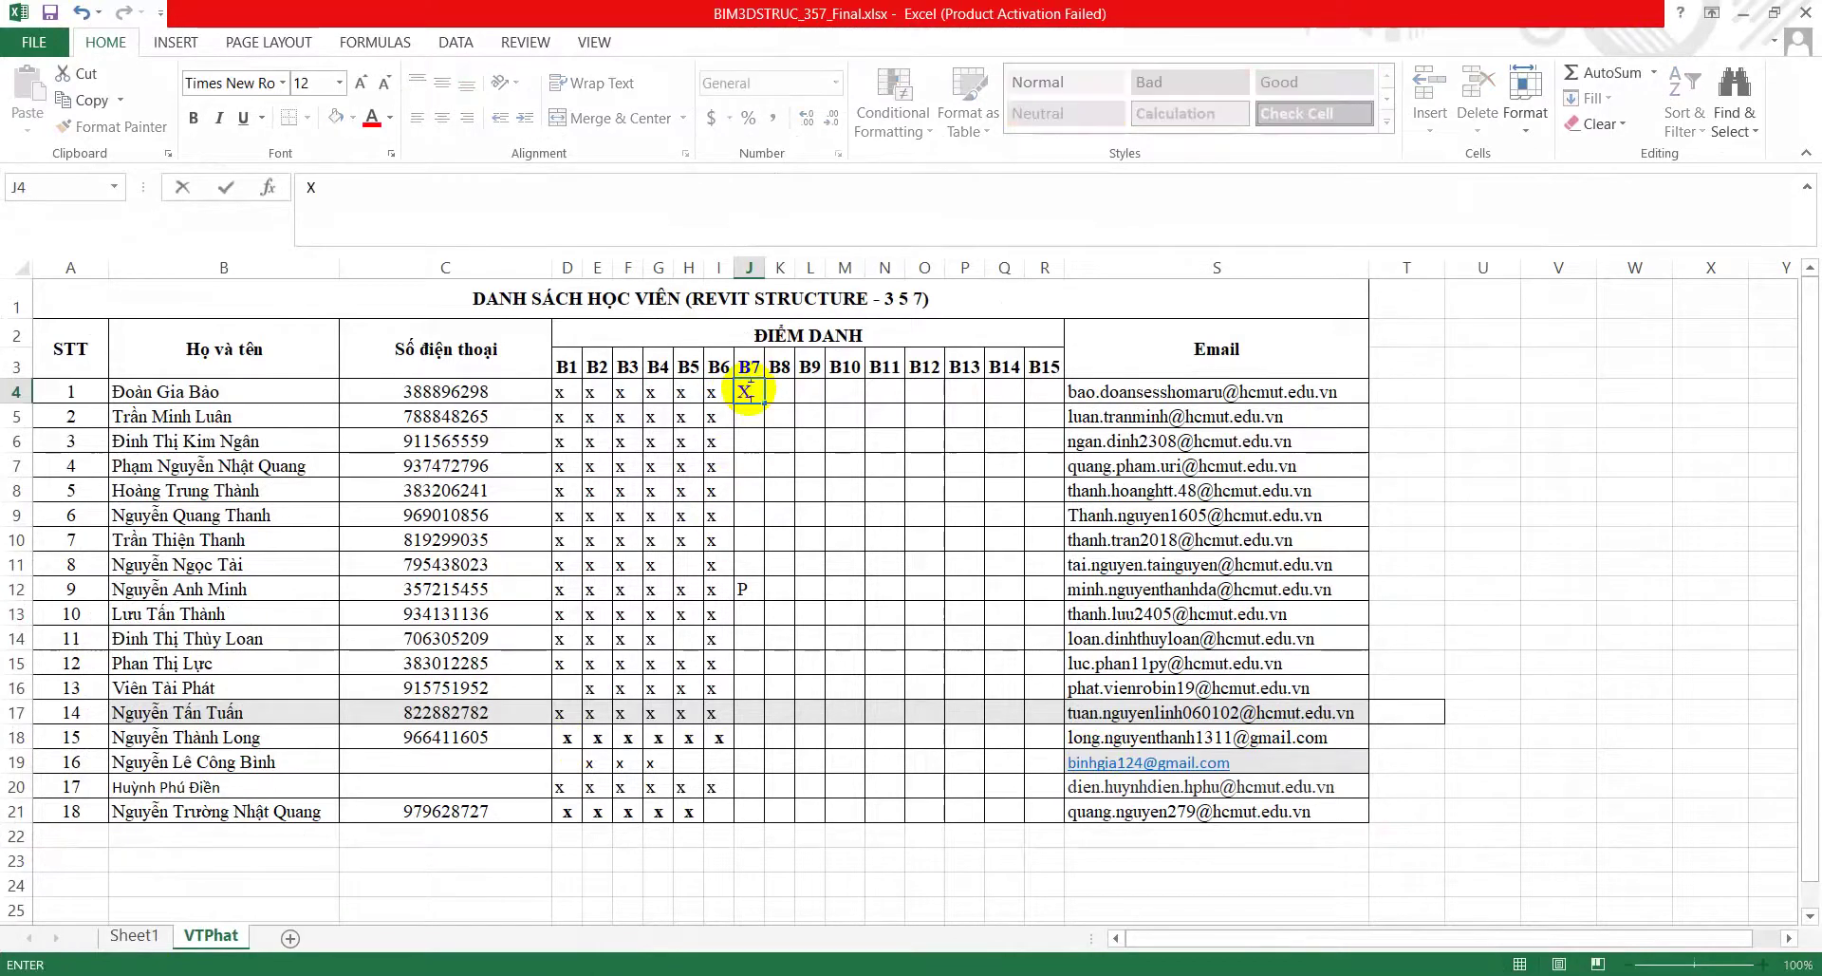
key(Return)
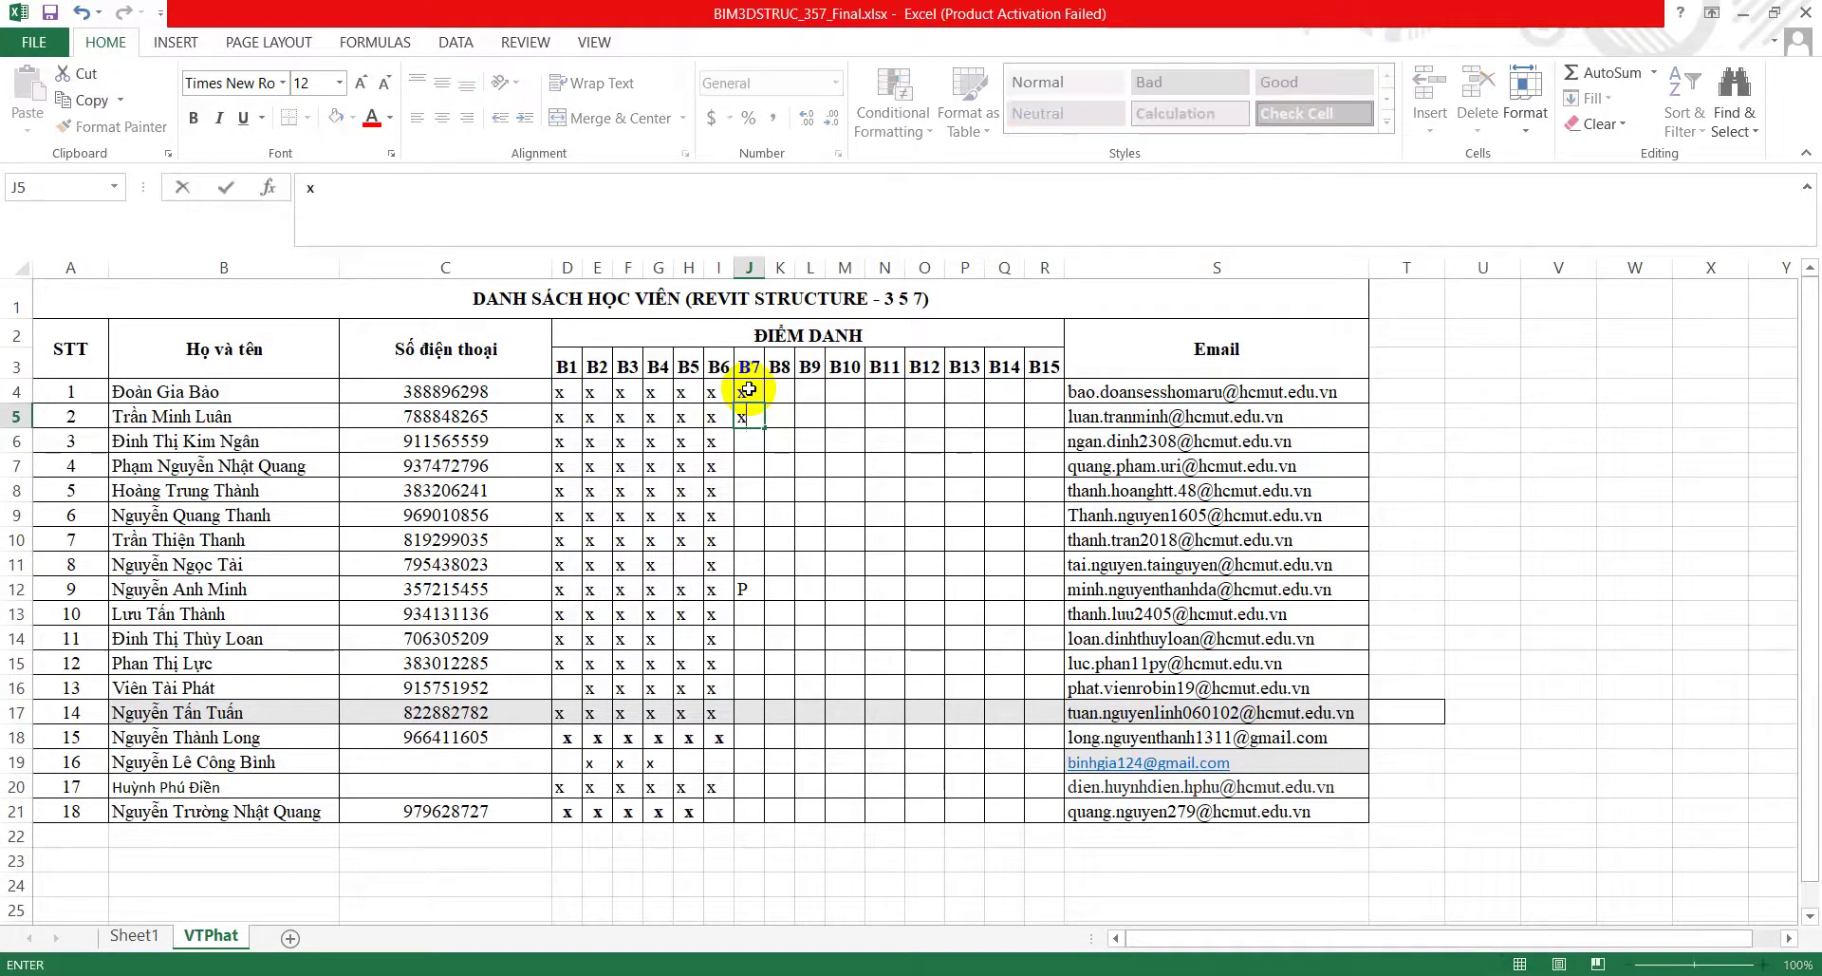
text(x)
key(Return)
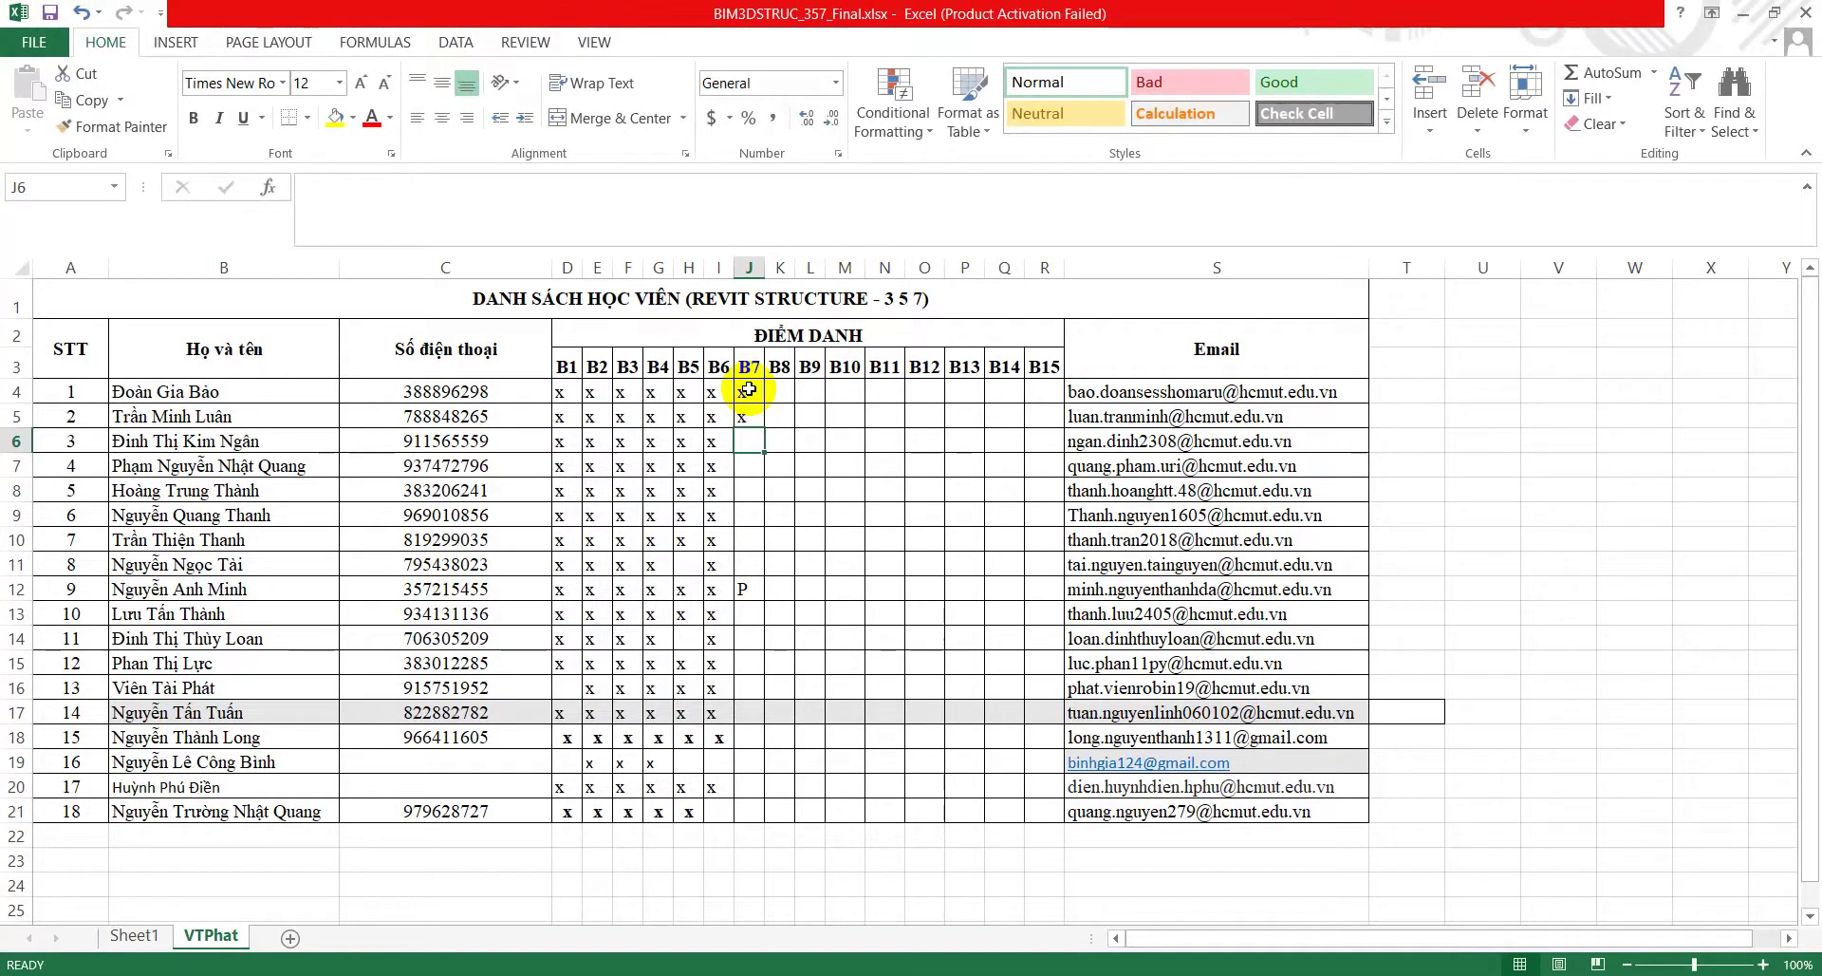
Step: Move down past empty J6 to J8, checking Google Meet in between
key(Down)
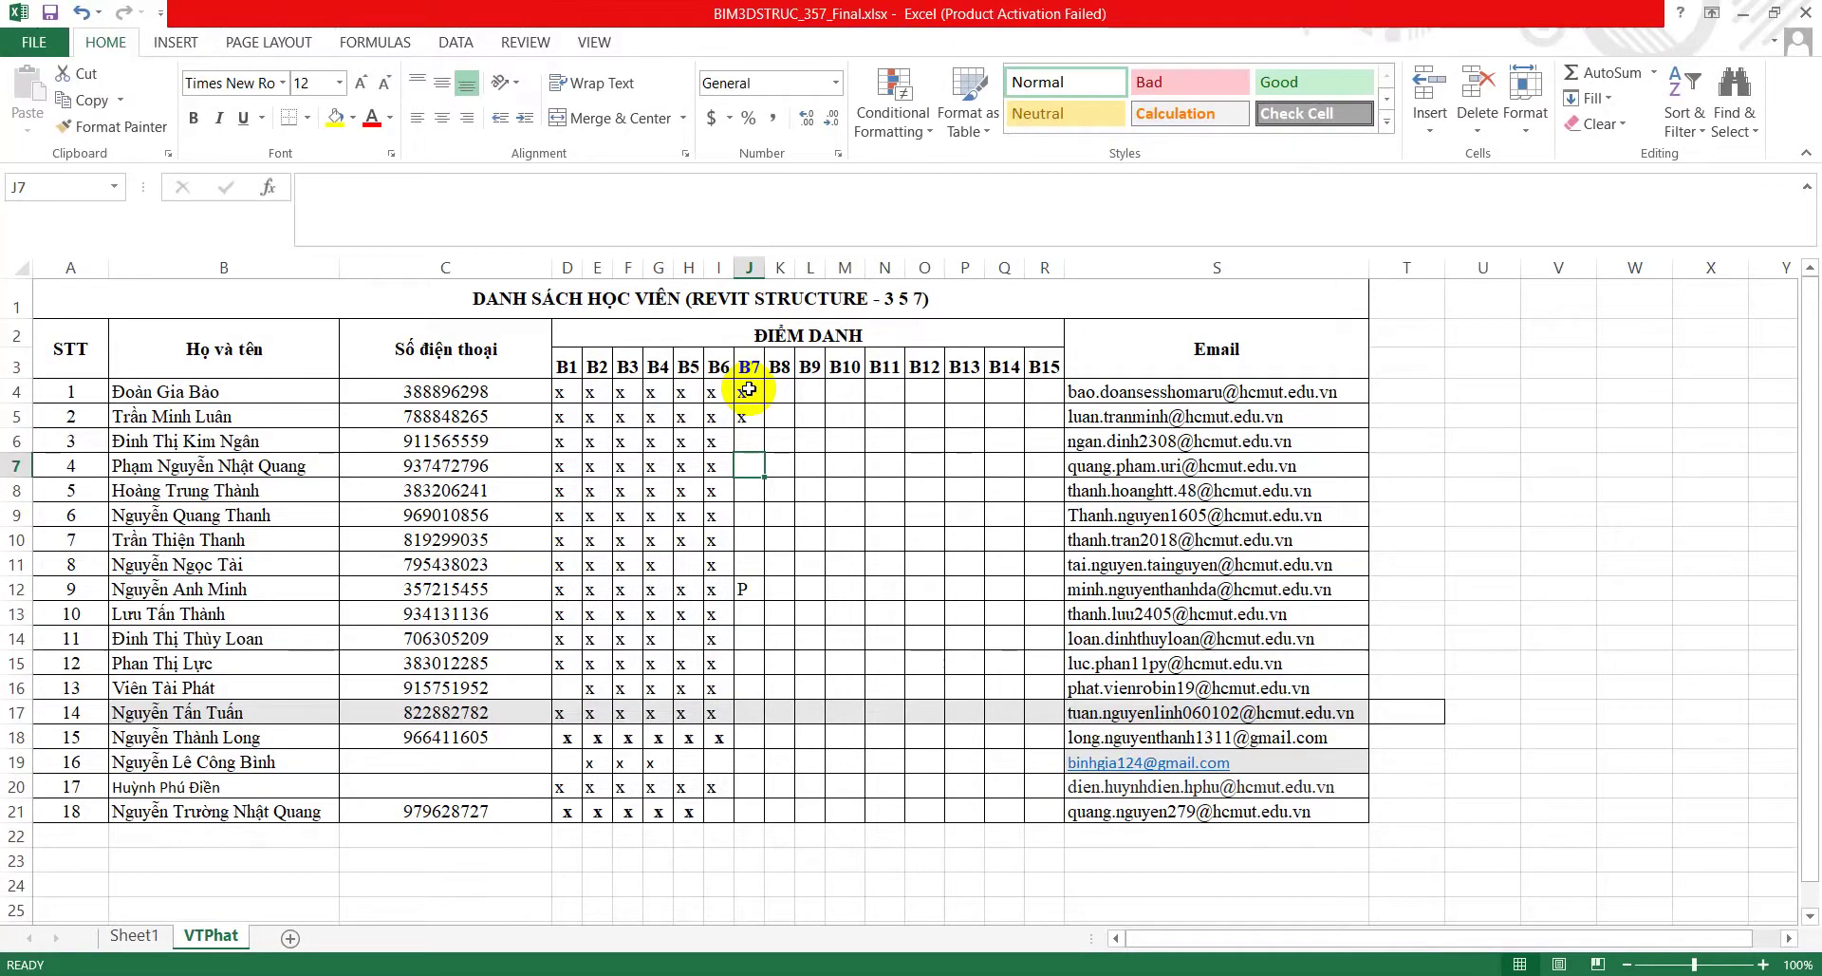
key(alt+Tab)
key(alt+Tab)
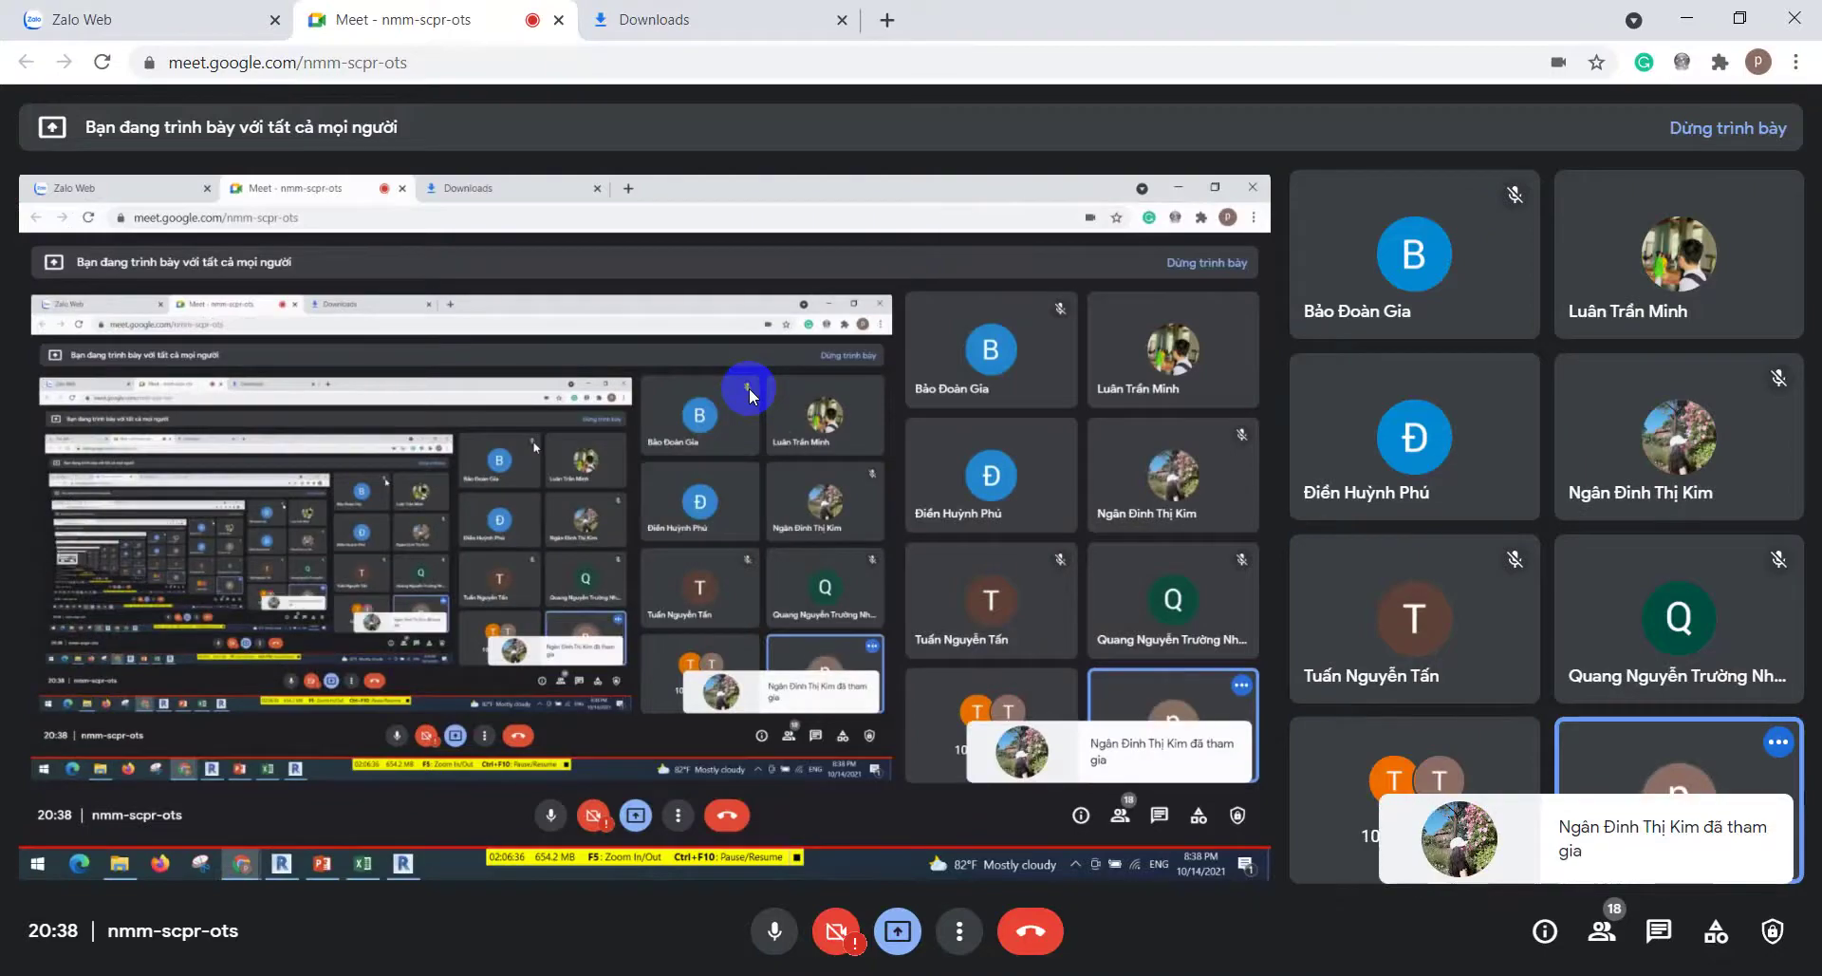
key(alt+Tab)
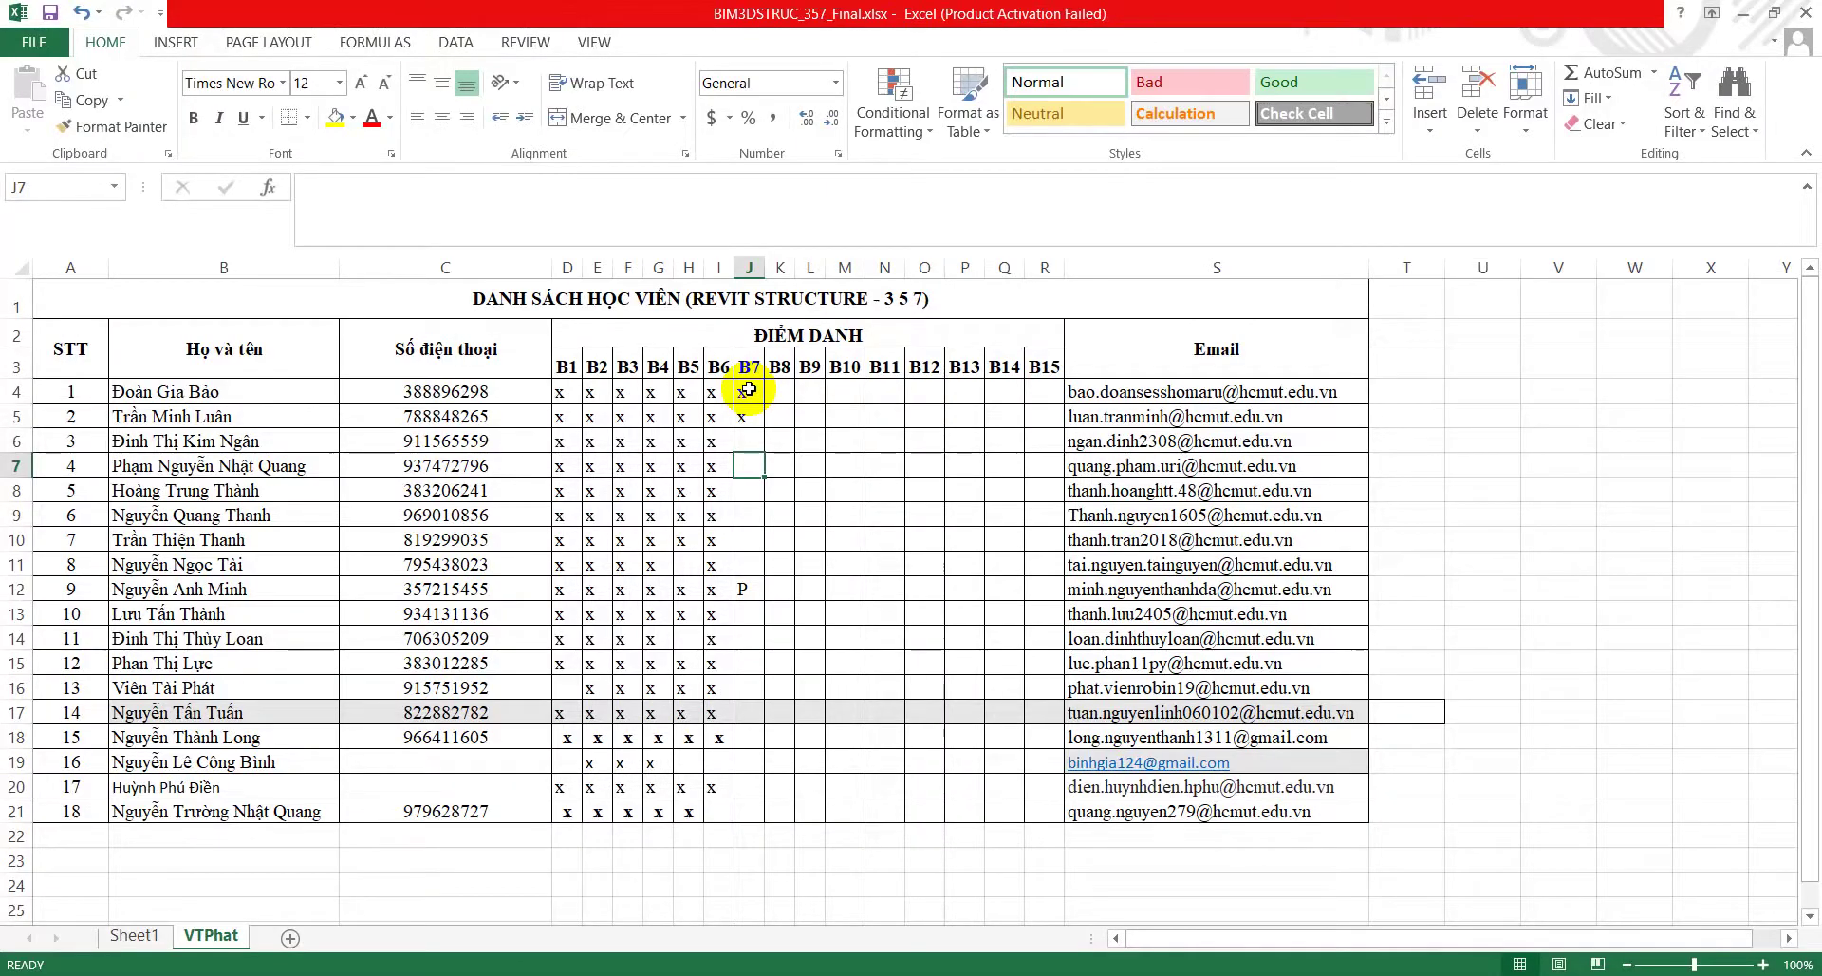
key(Down)
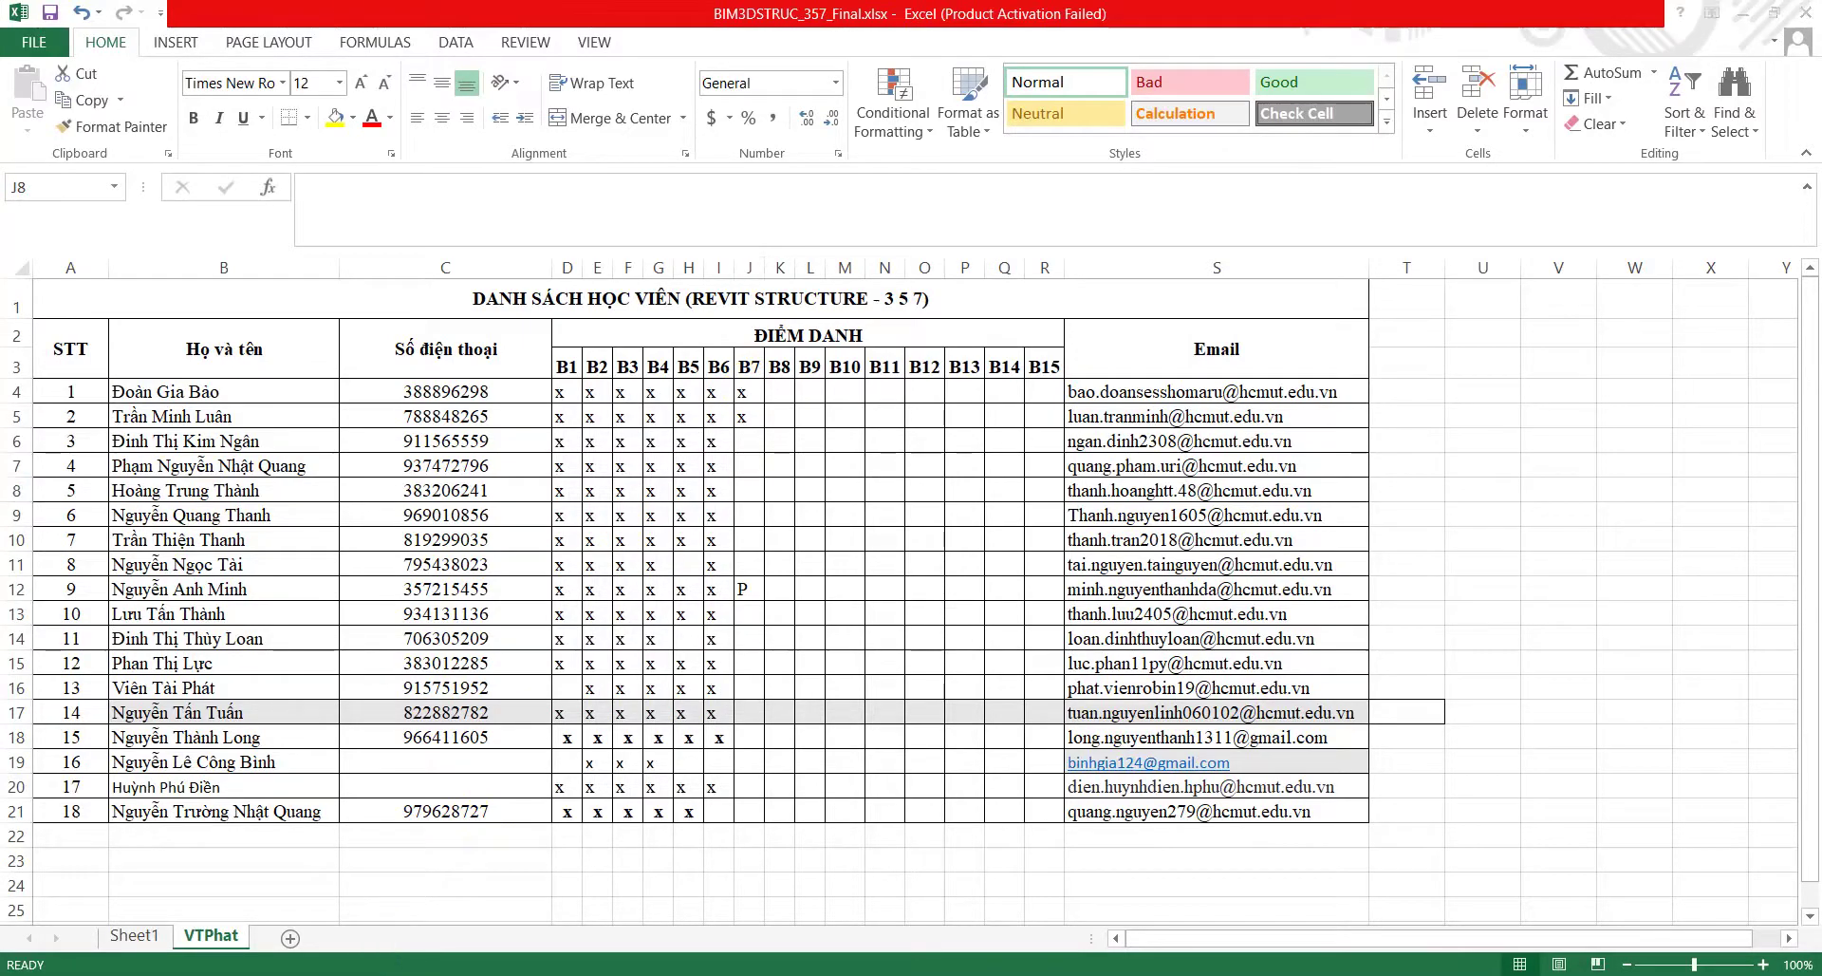
mouse_move(240, 863)
click(225, 911)
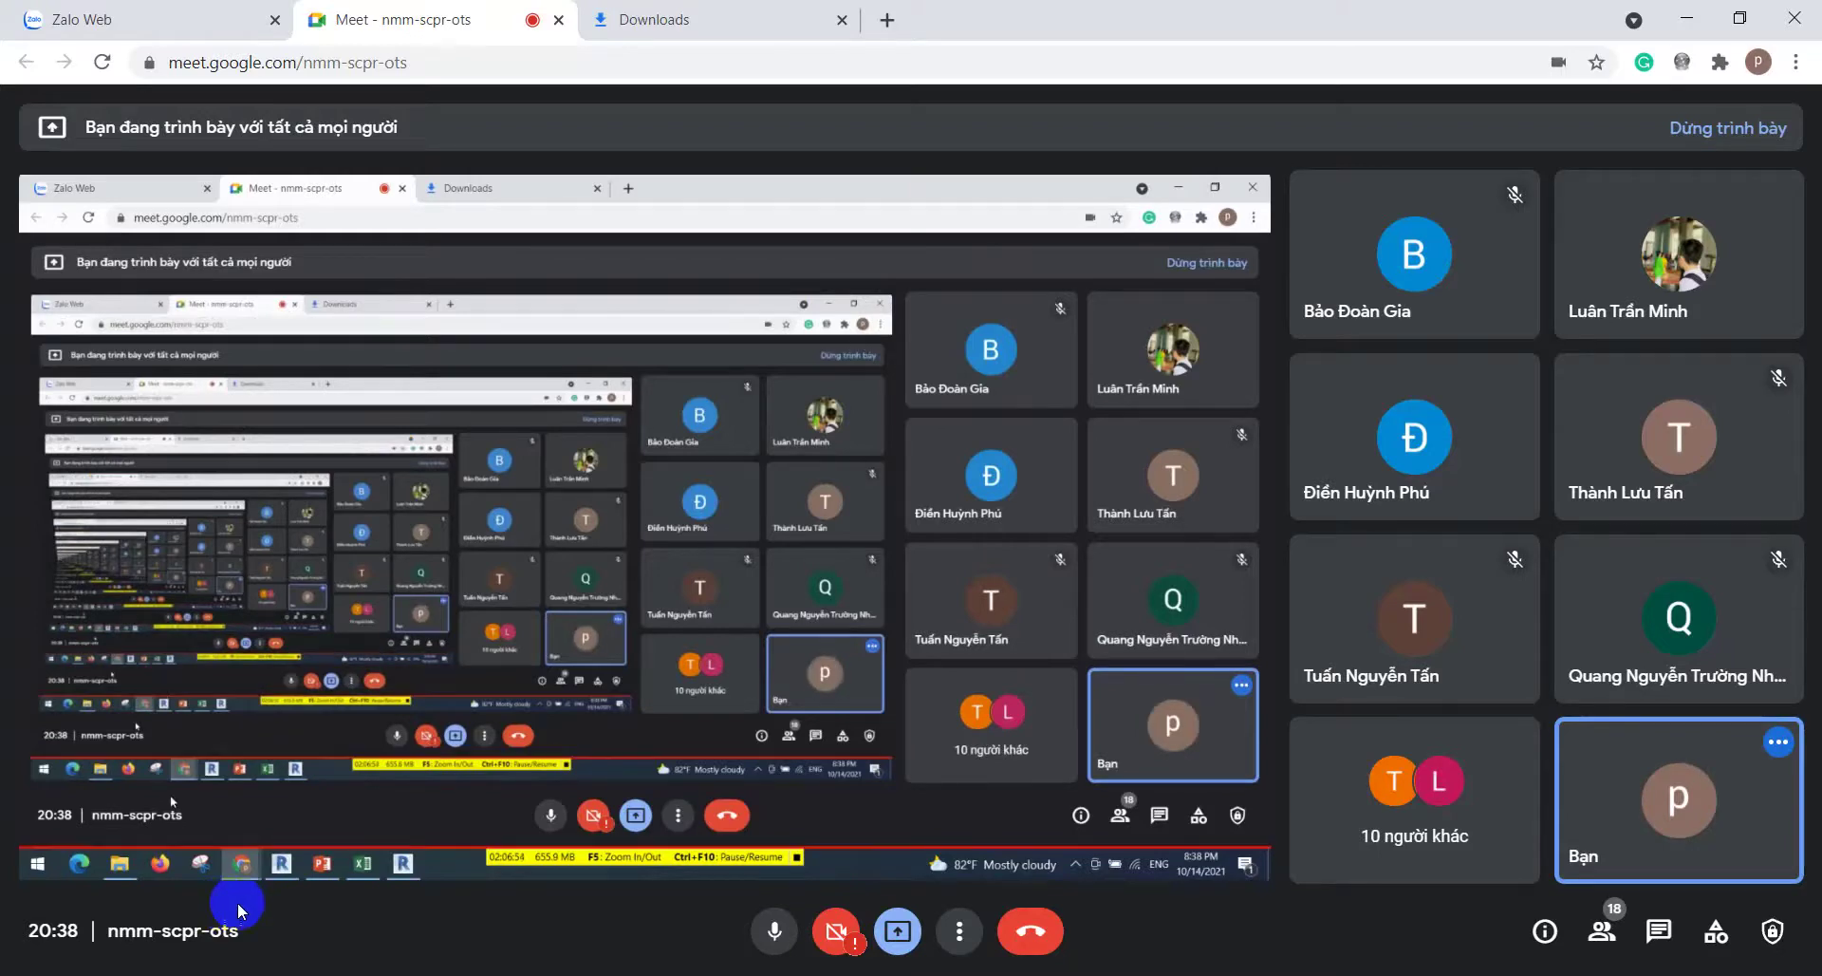
mouse_move(1678, 800)
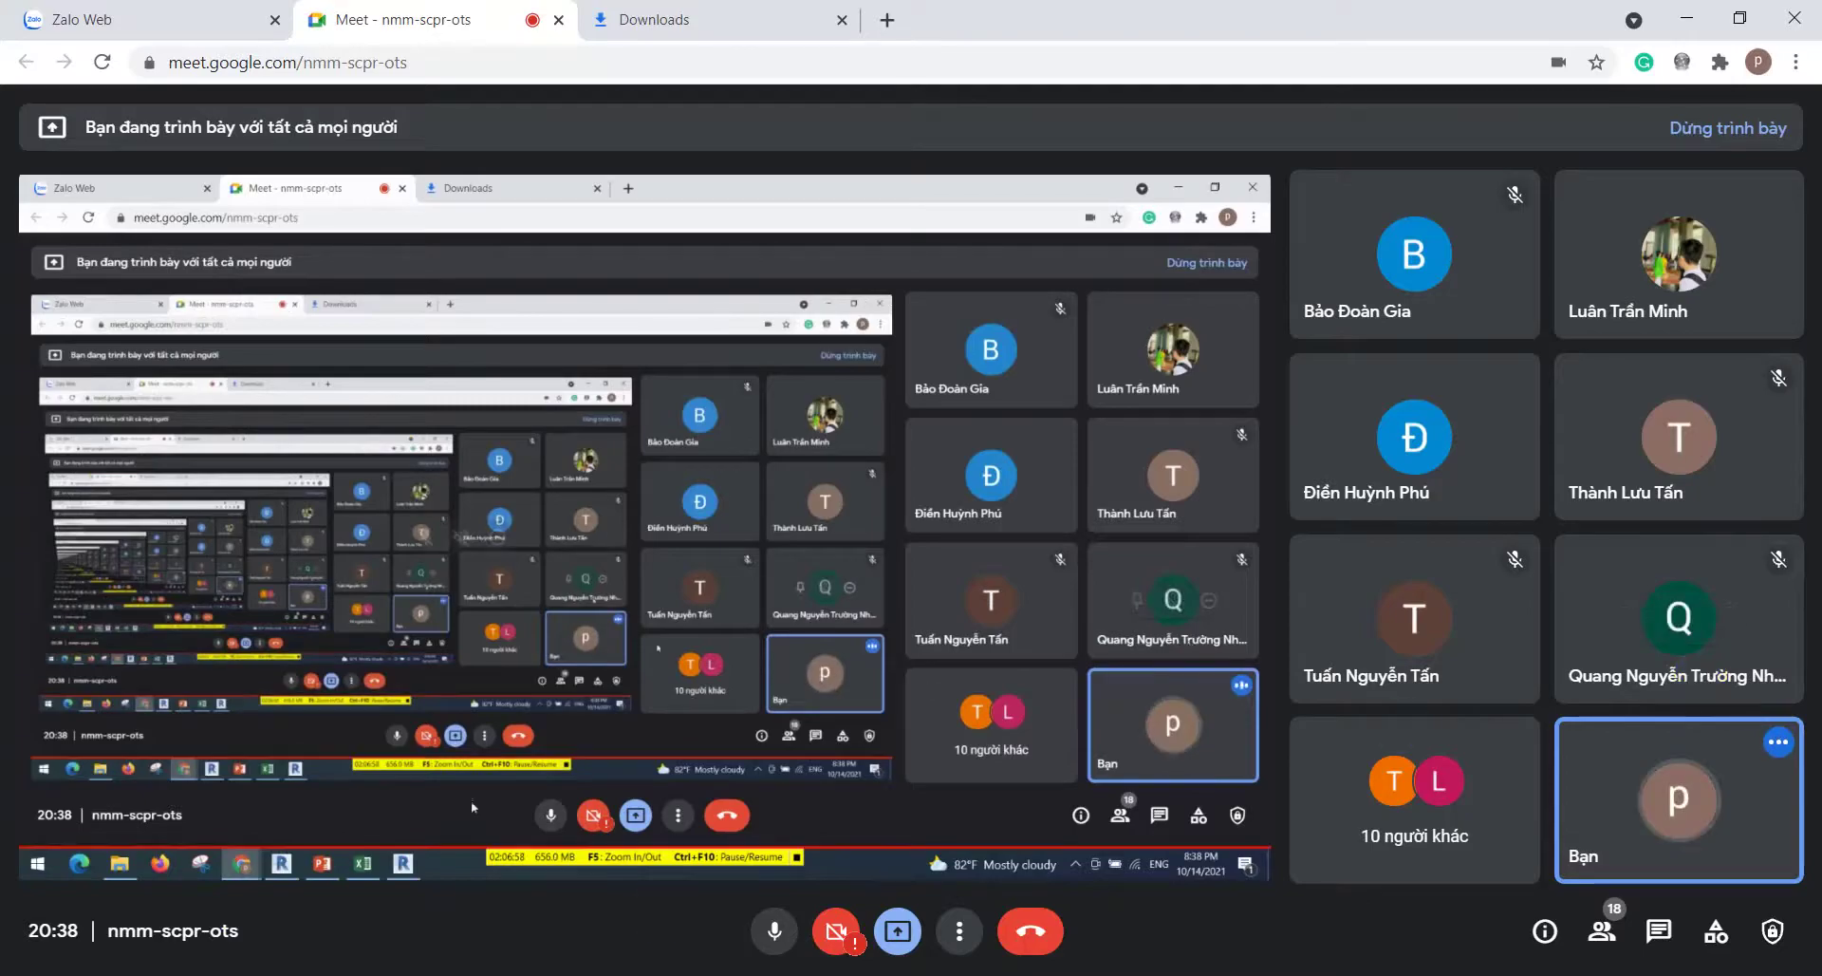
key(alt+Tab)
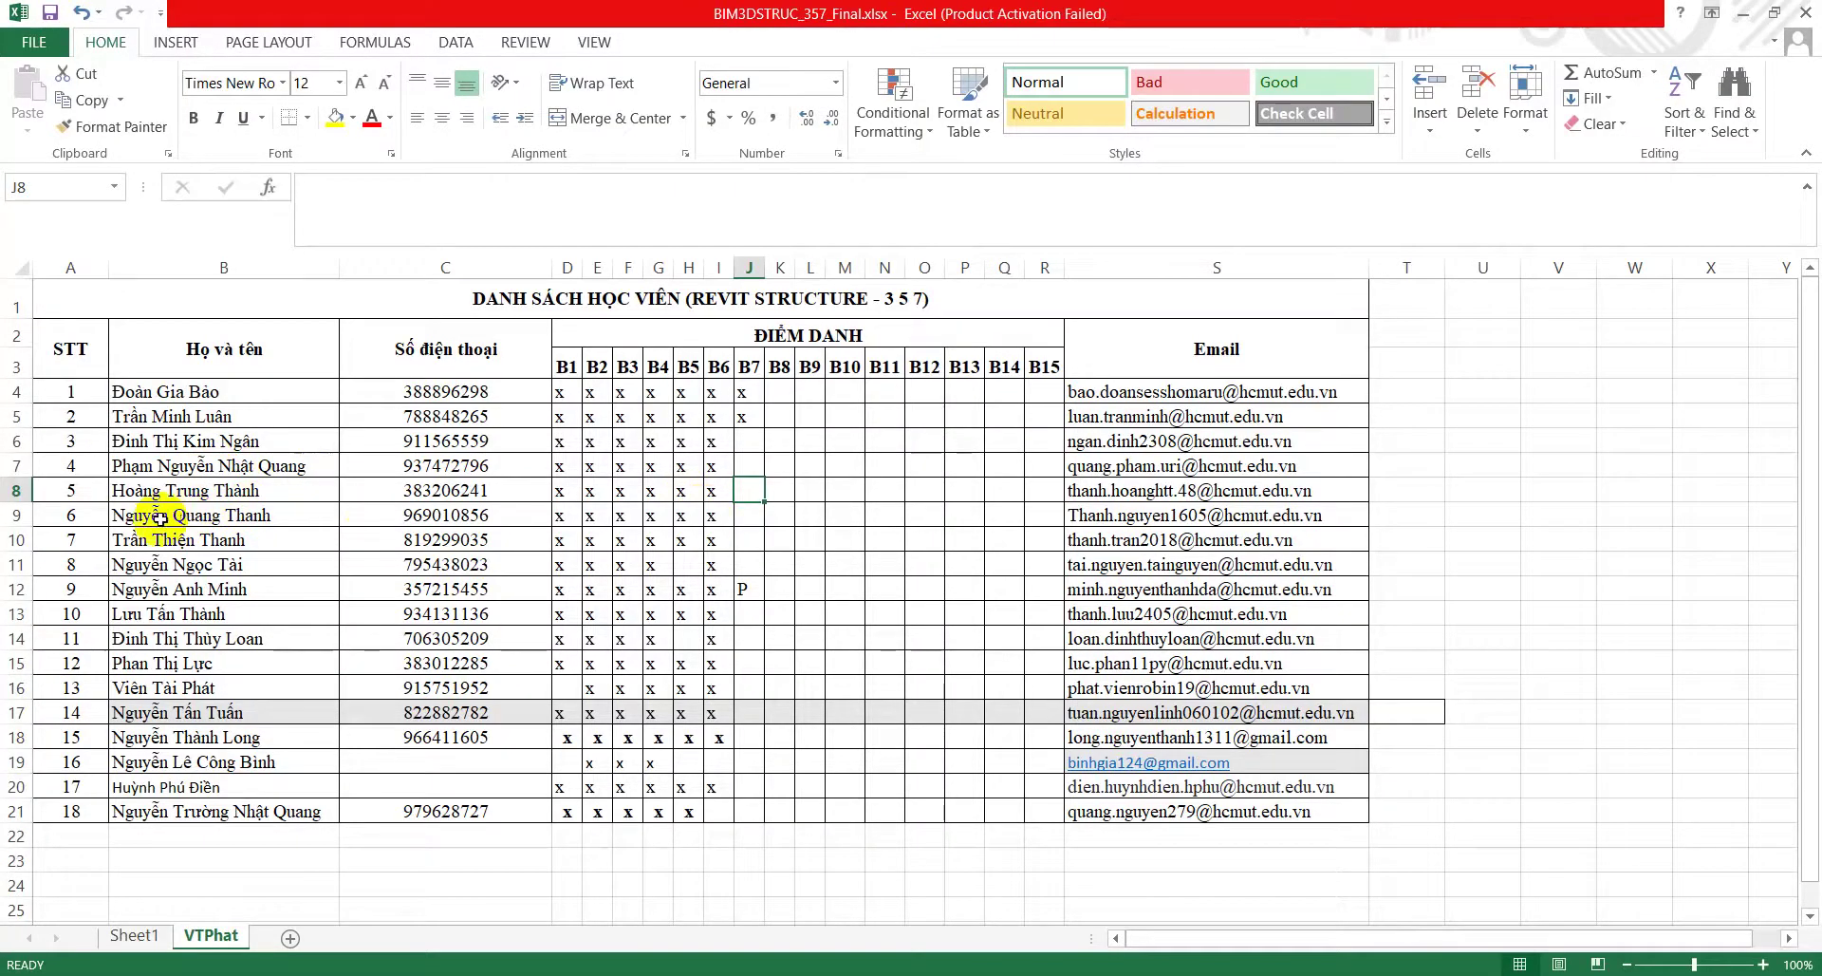
Step: Mark x in the B7 cells J9 through J11, skipping past the P in J12
click(747, 515)
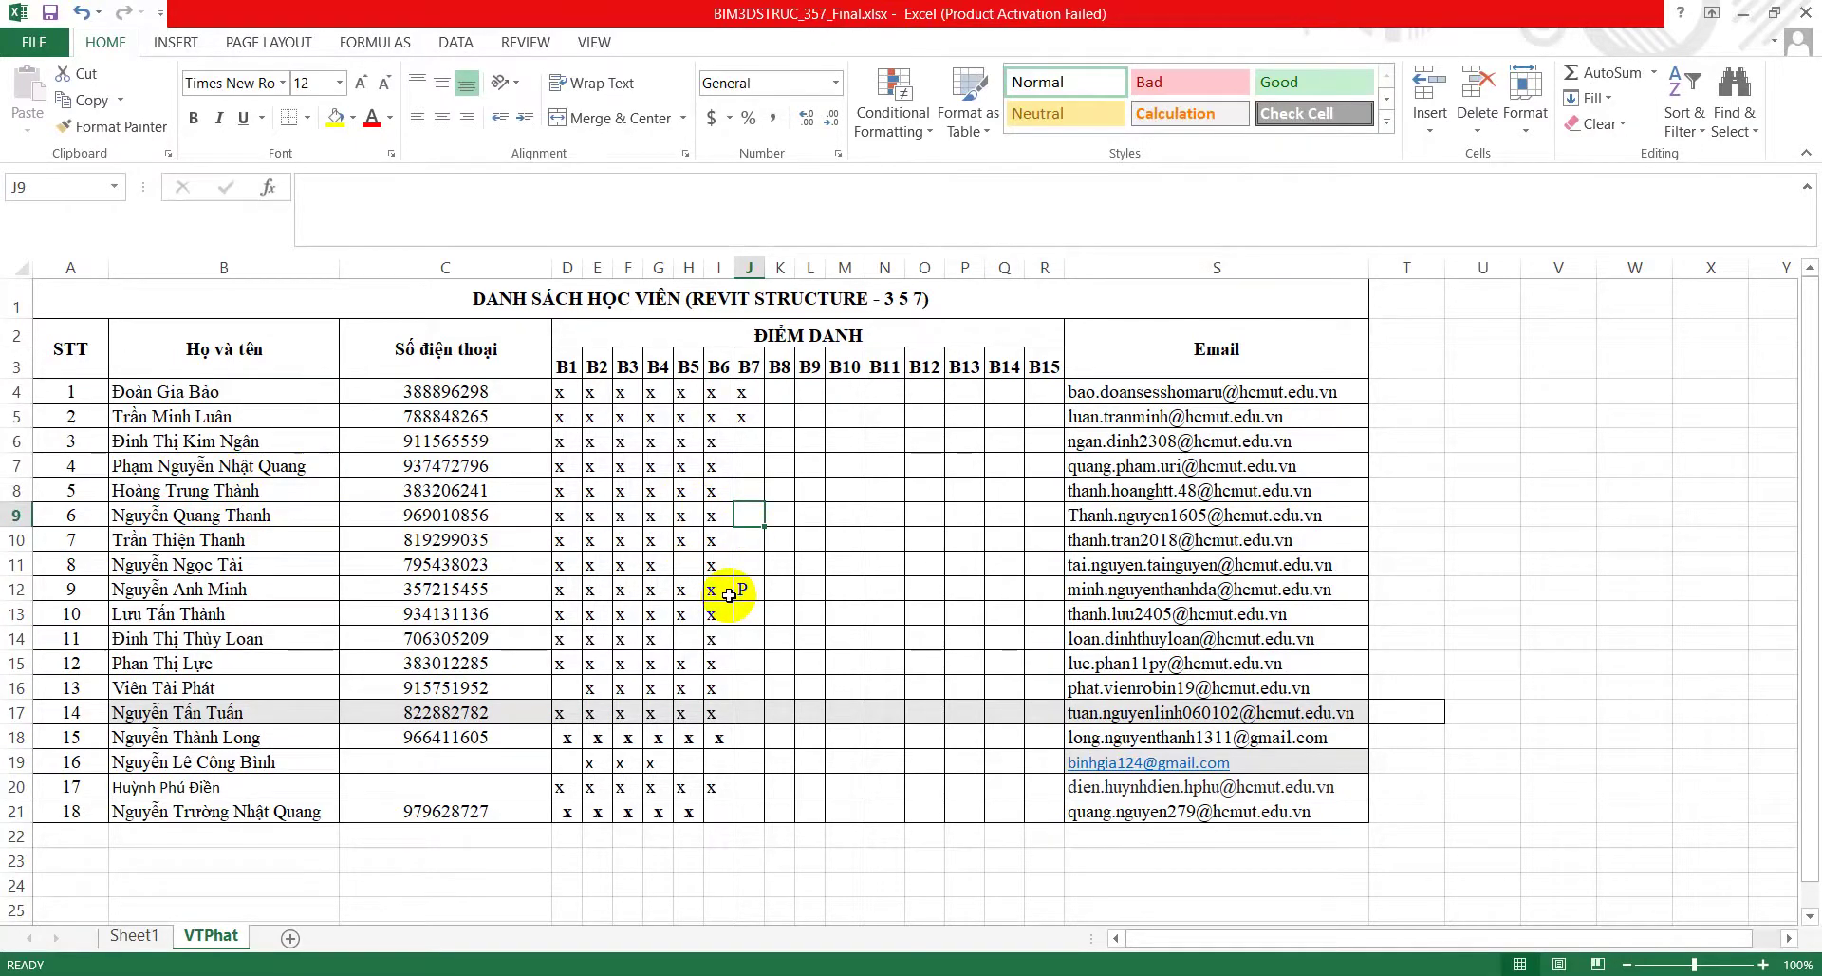
text(x)
key(Return)
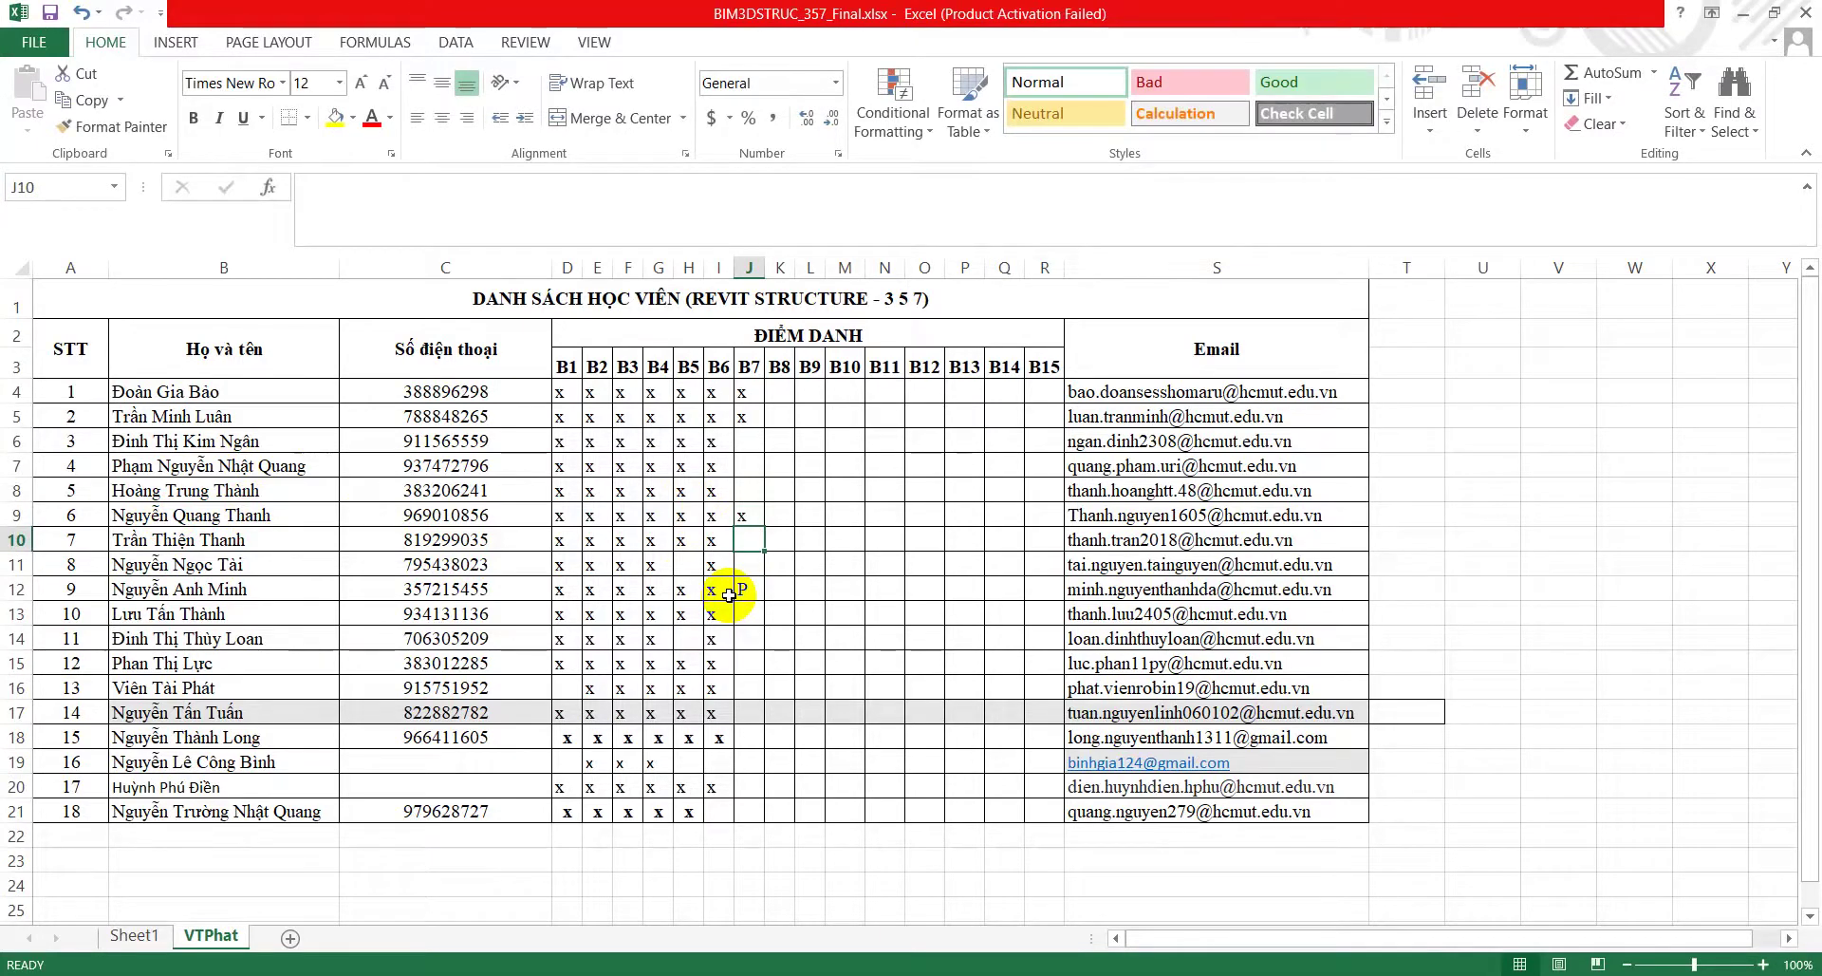
text(x)
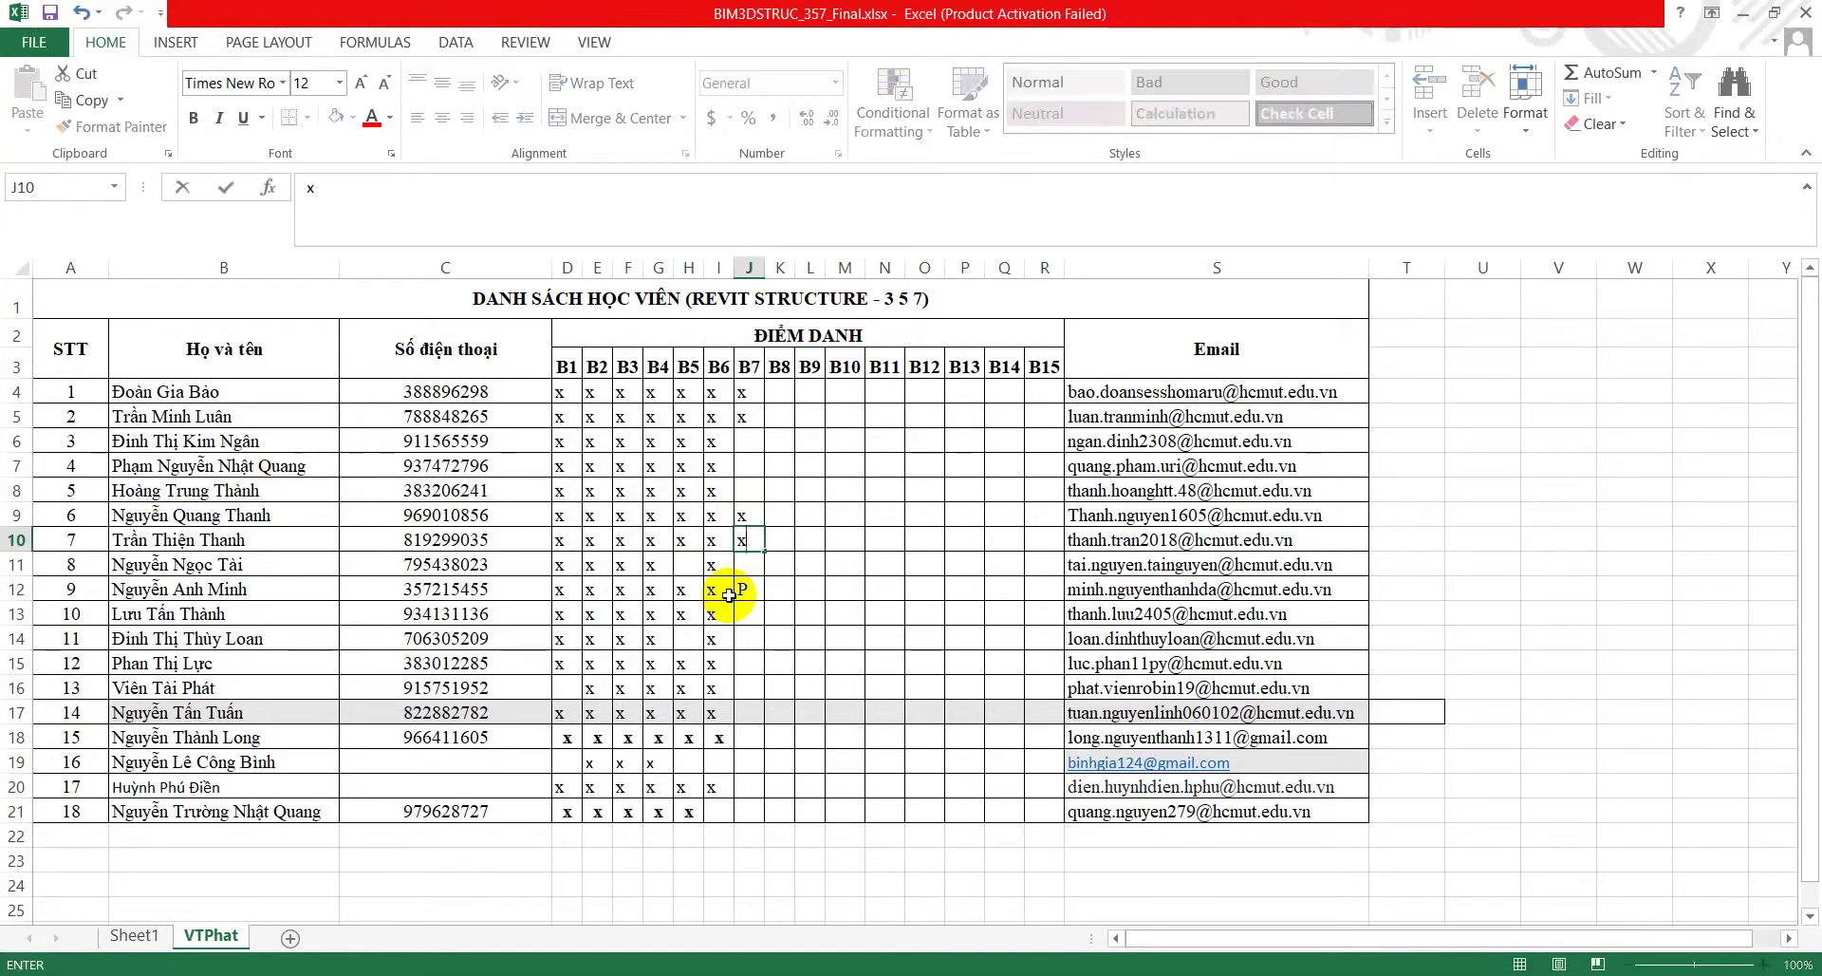
key(Return)
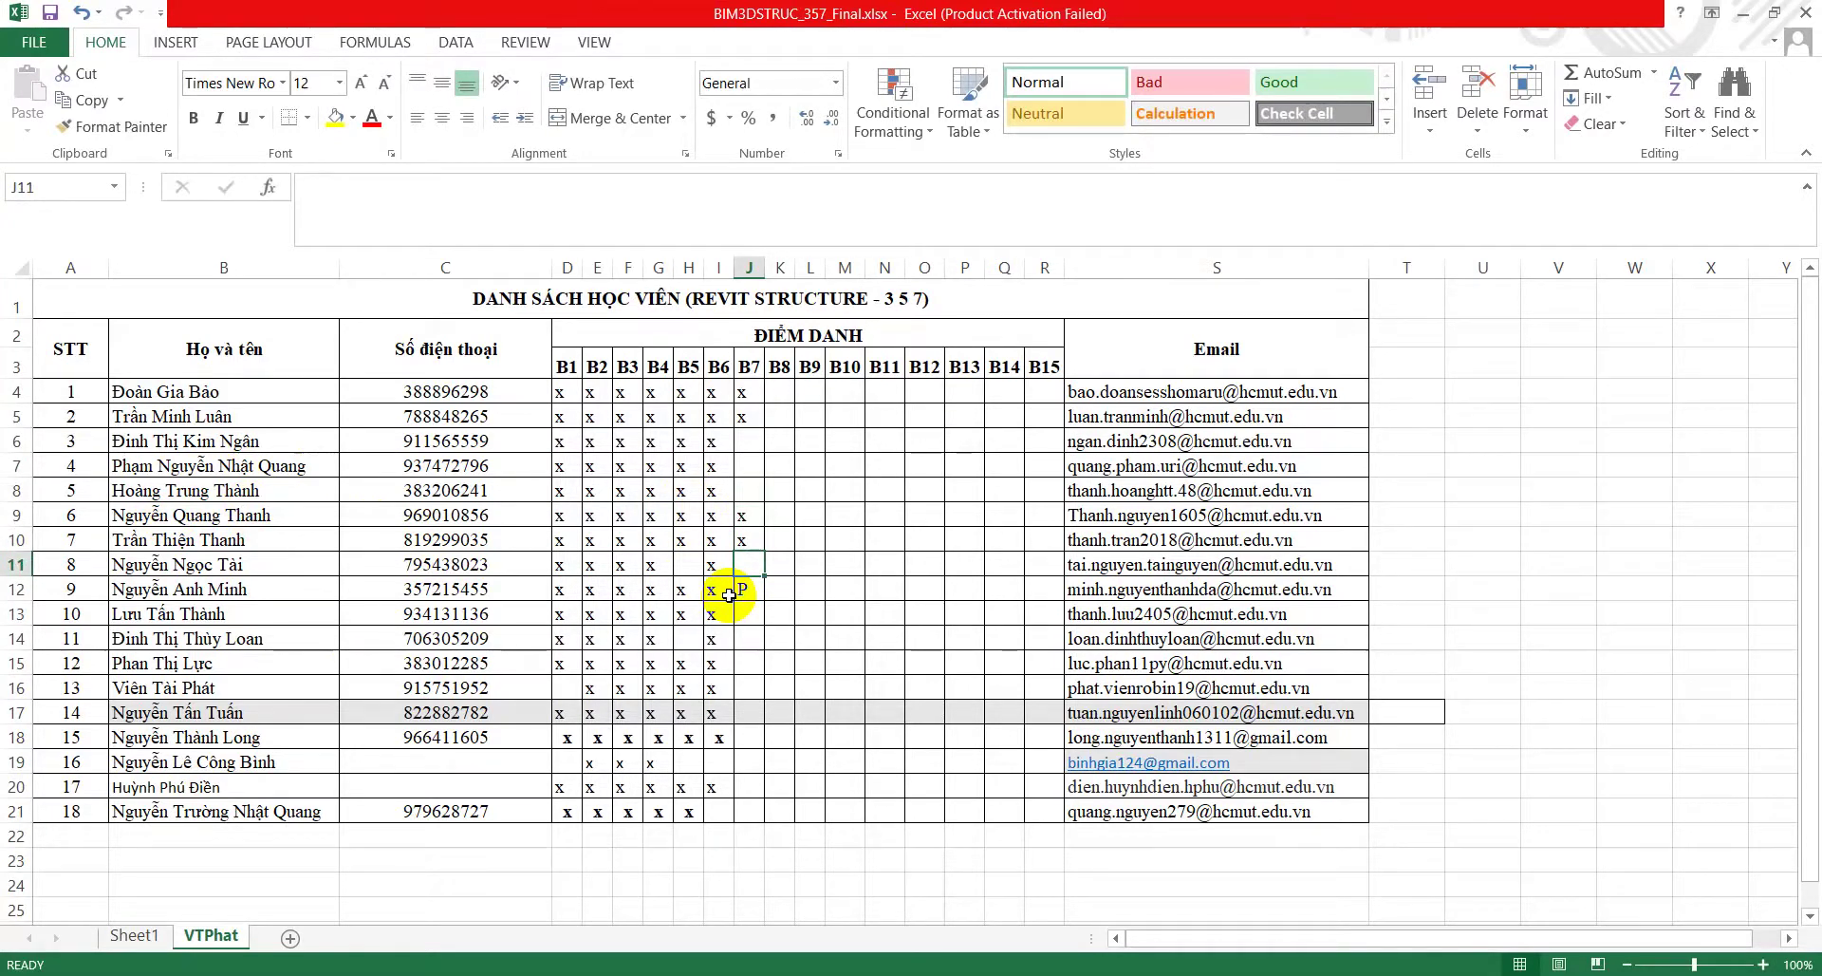
text(x)
key(Return)
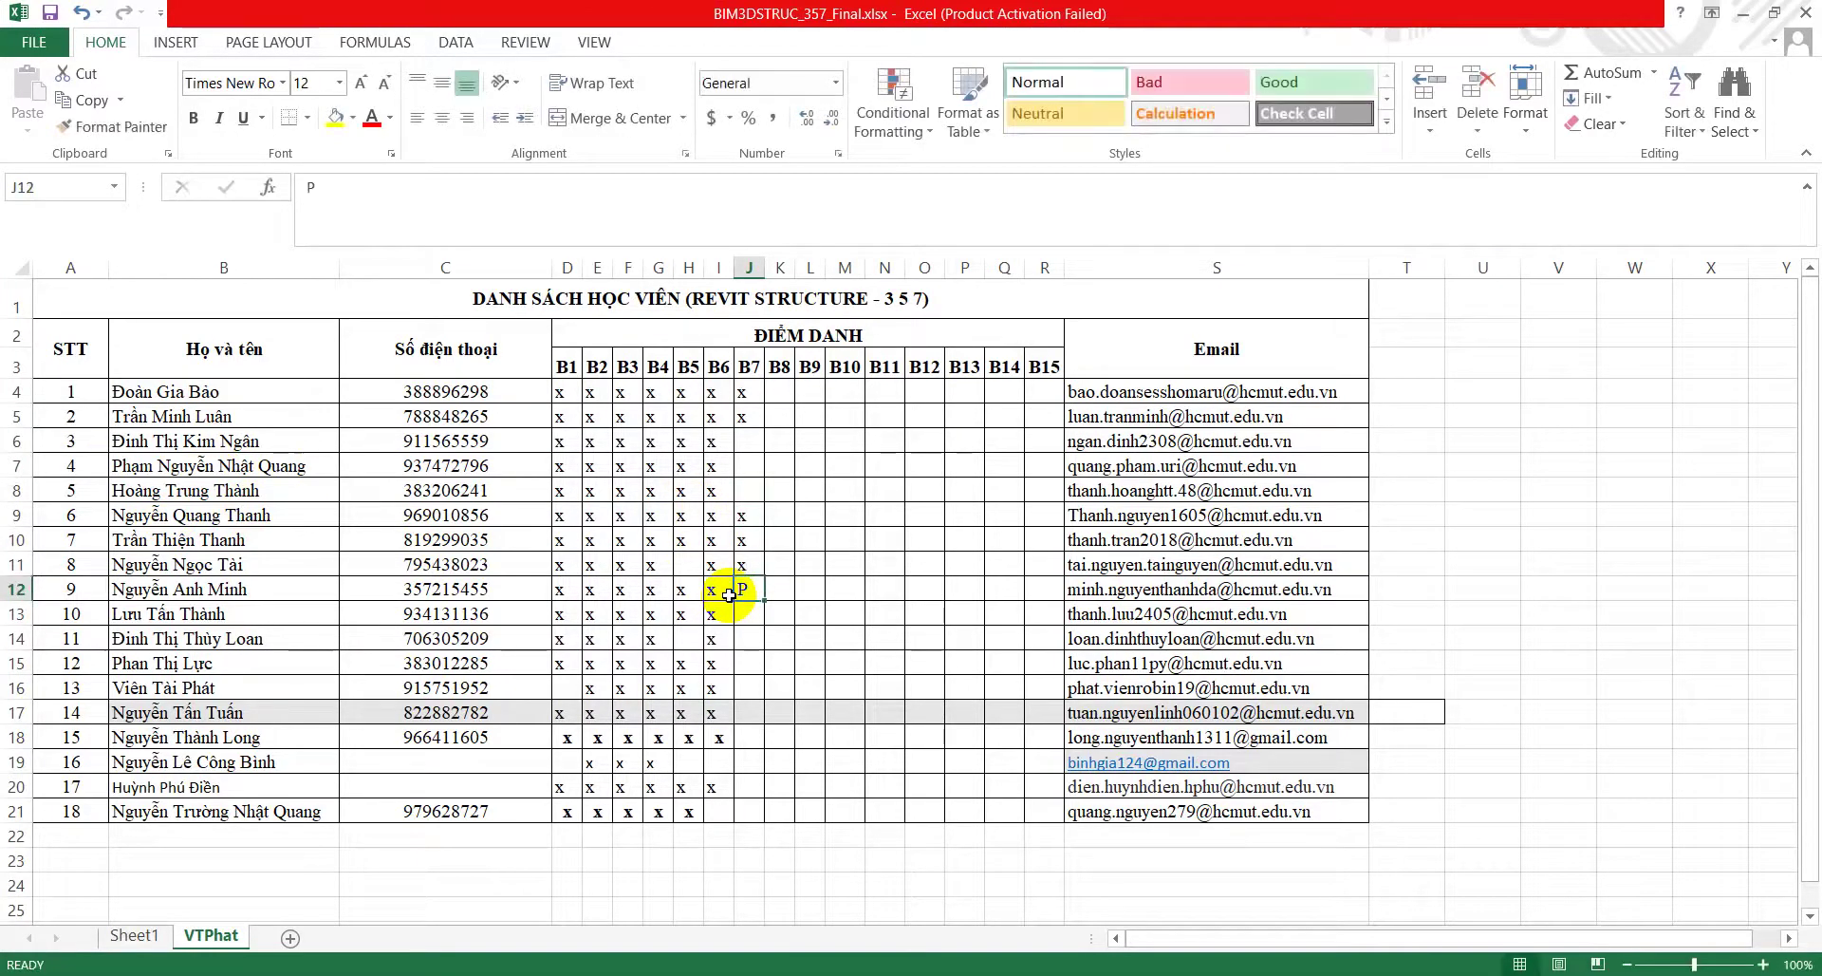
key(Return)
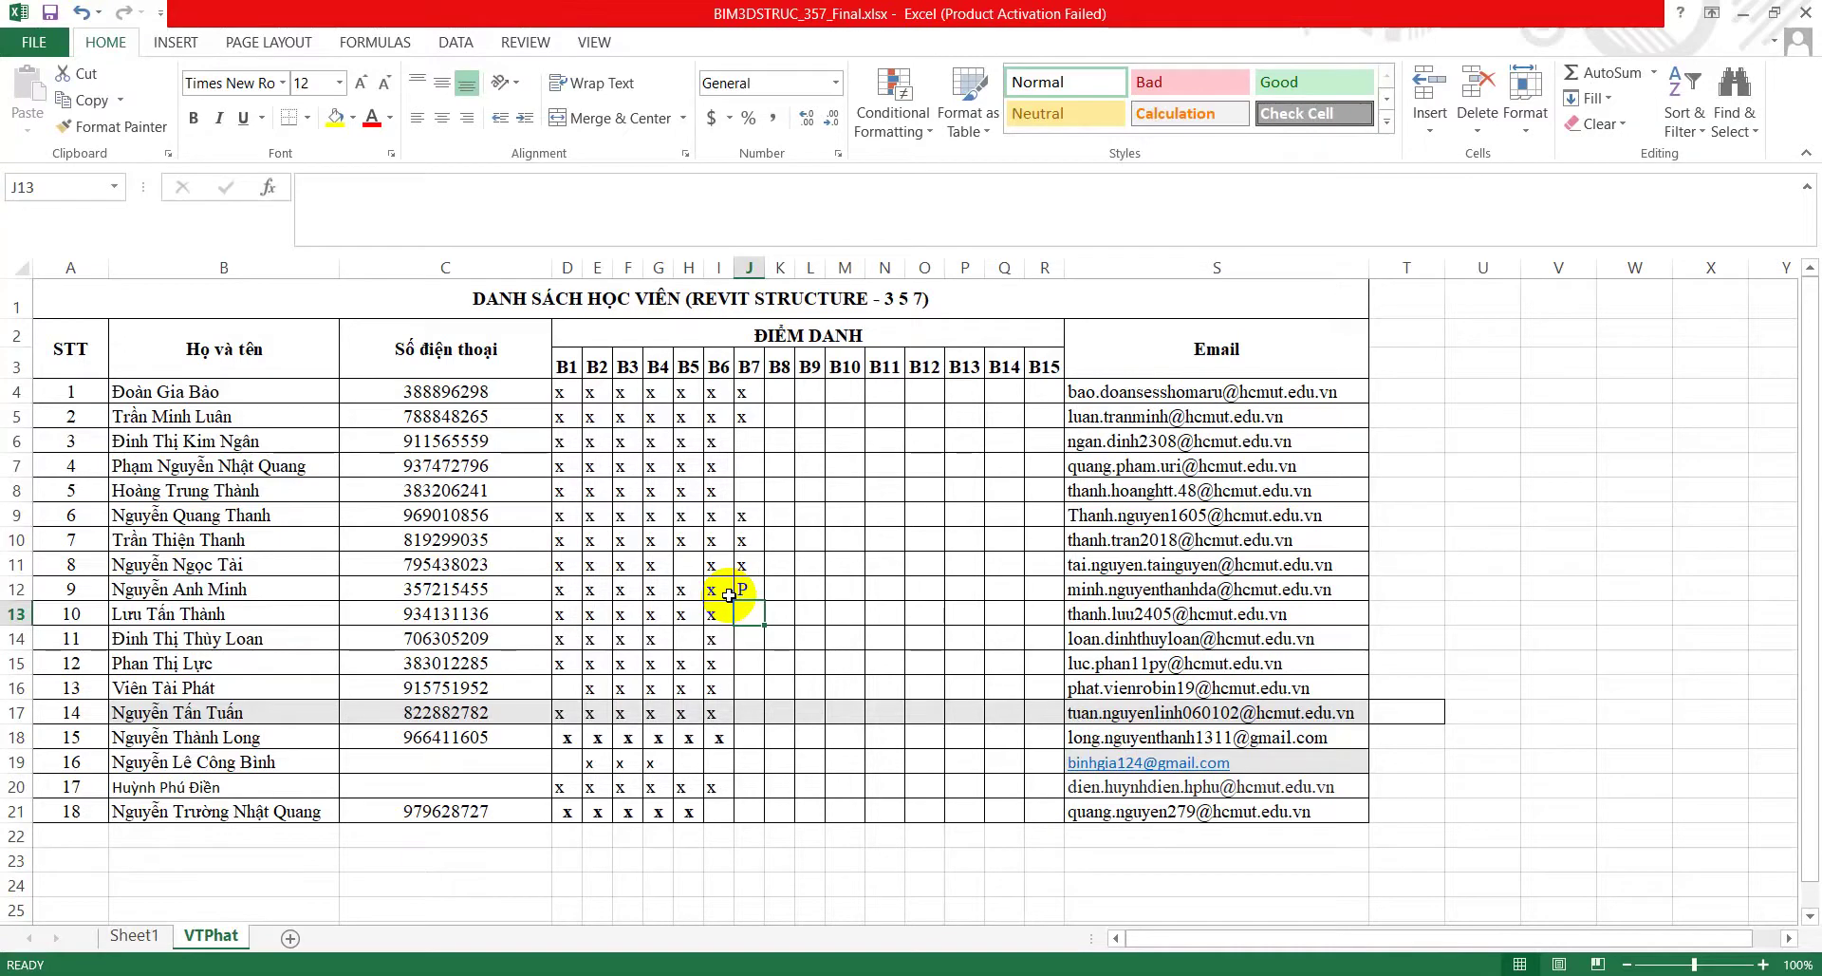
Step: Fill J13 through J17 for session B7: z in J13, x in J14–J17
text(z)
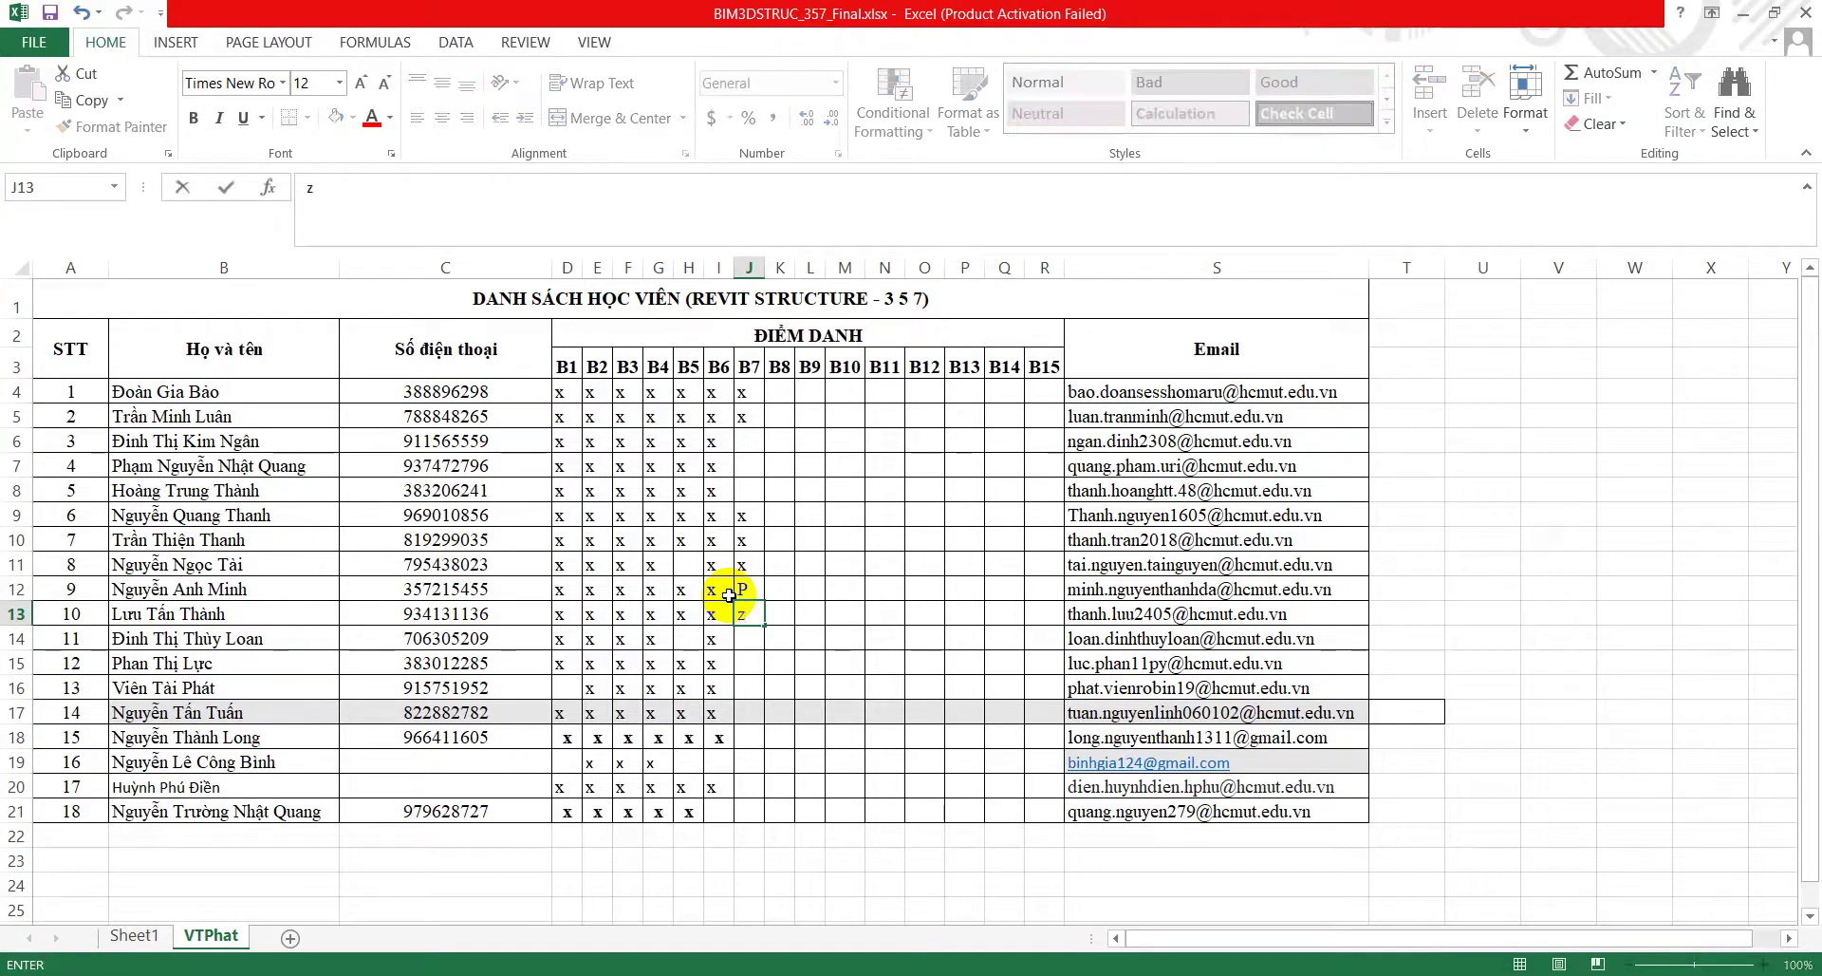
key(Return)
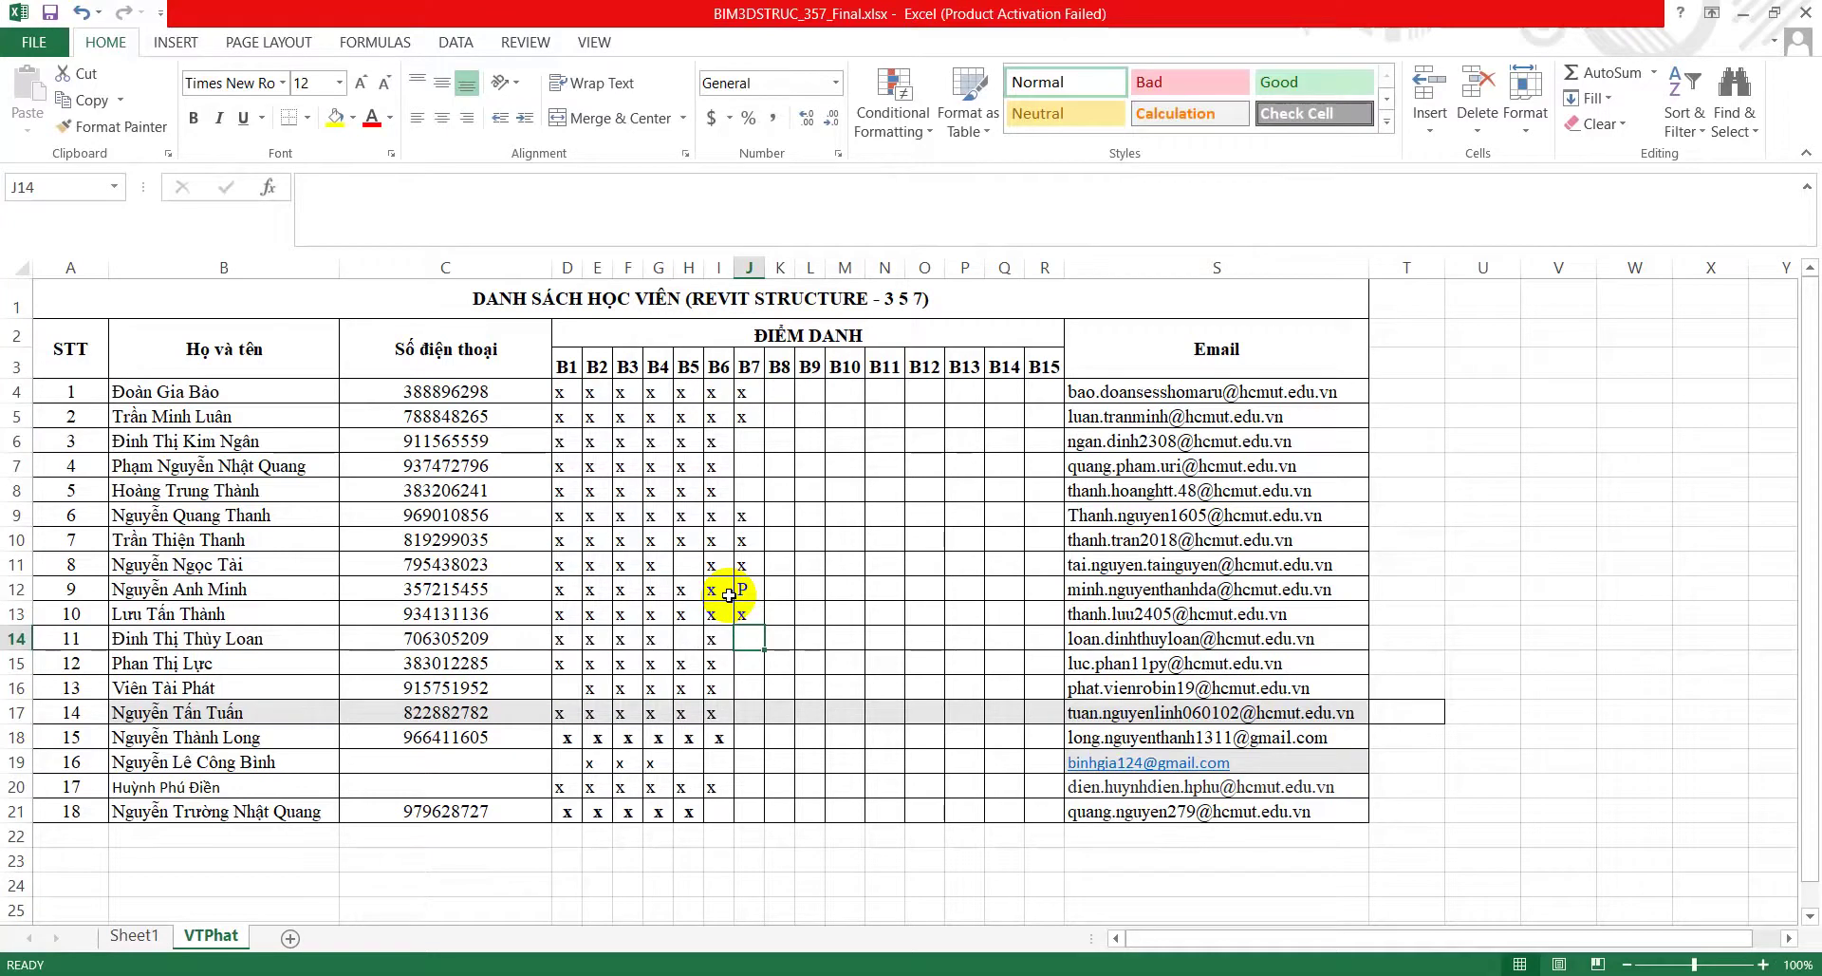
text(x)
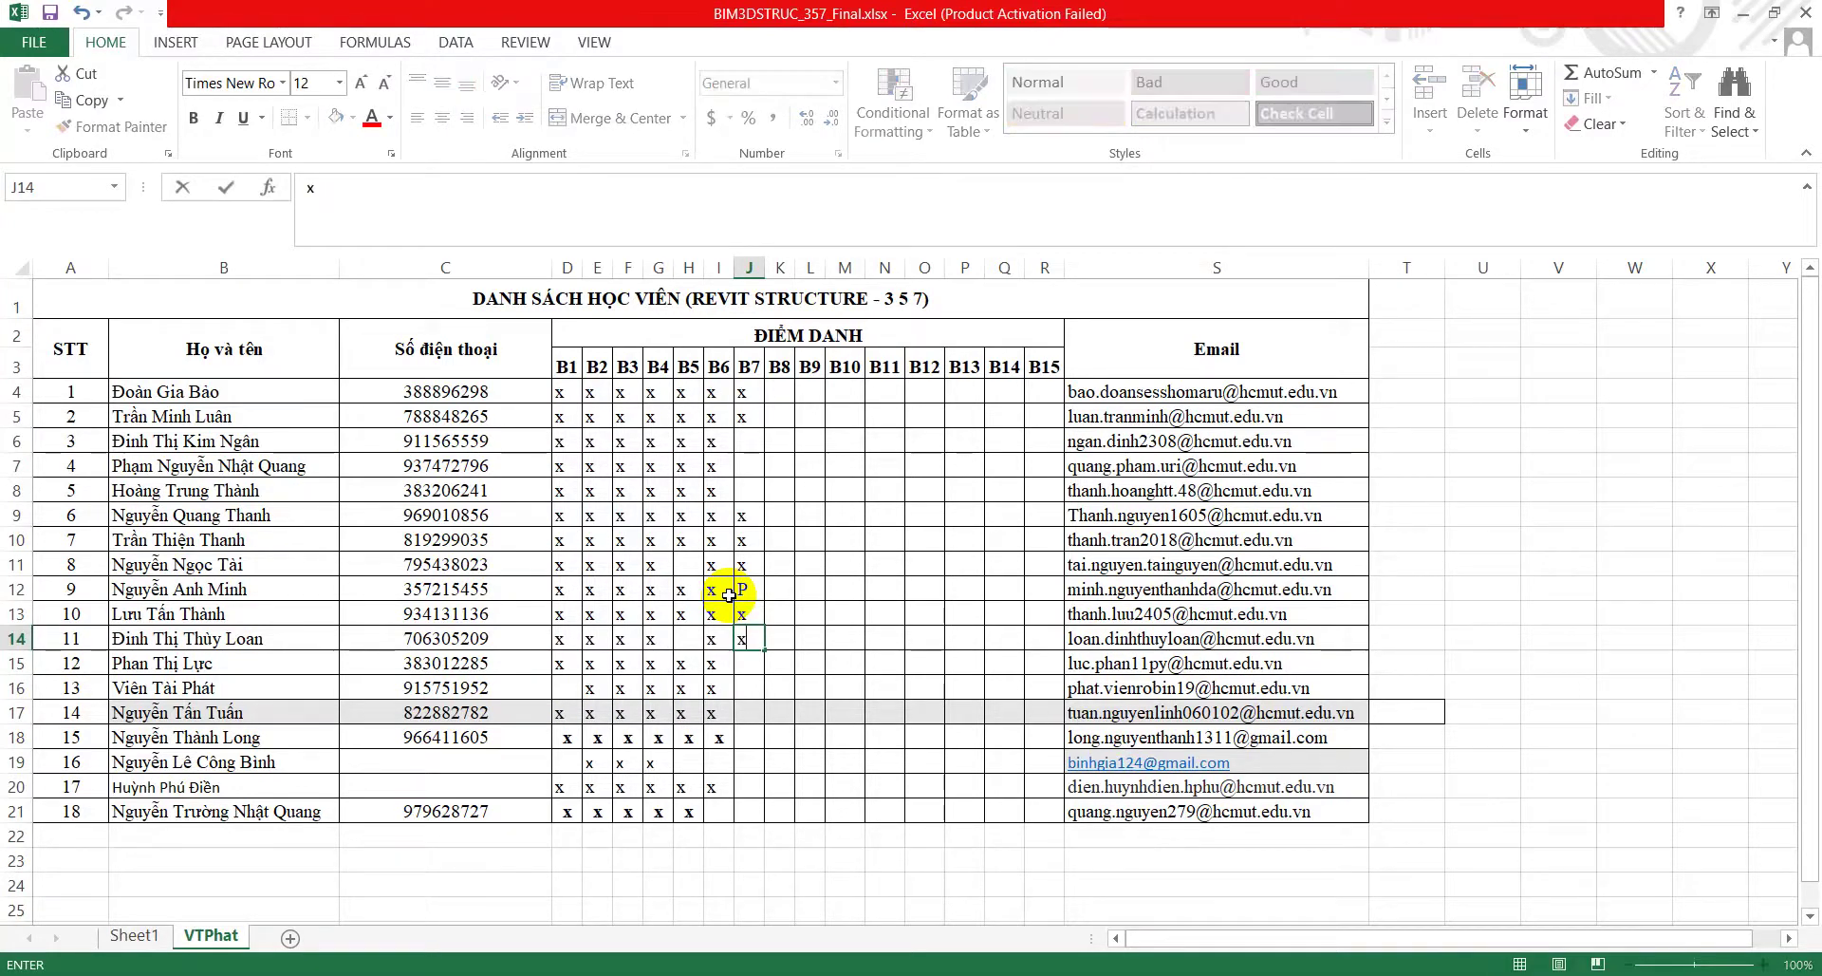
key(Return)
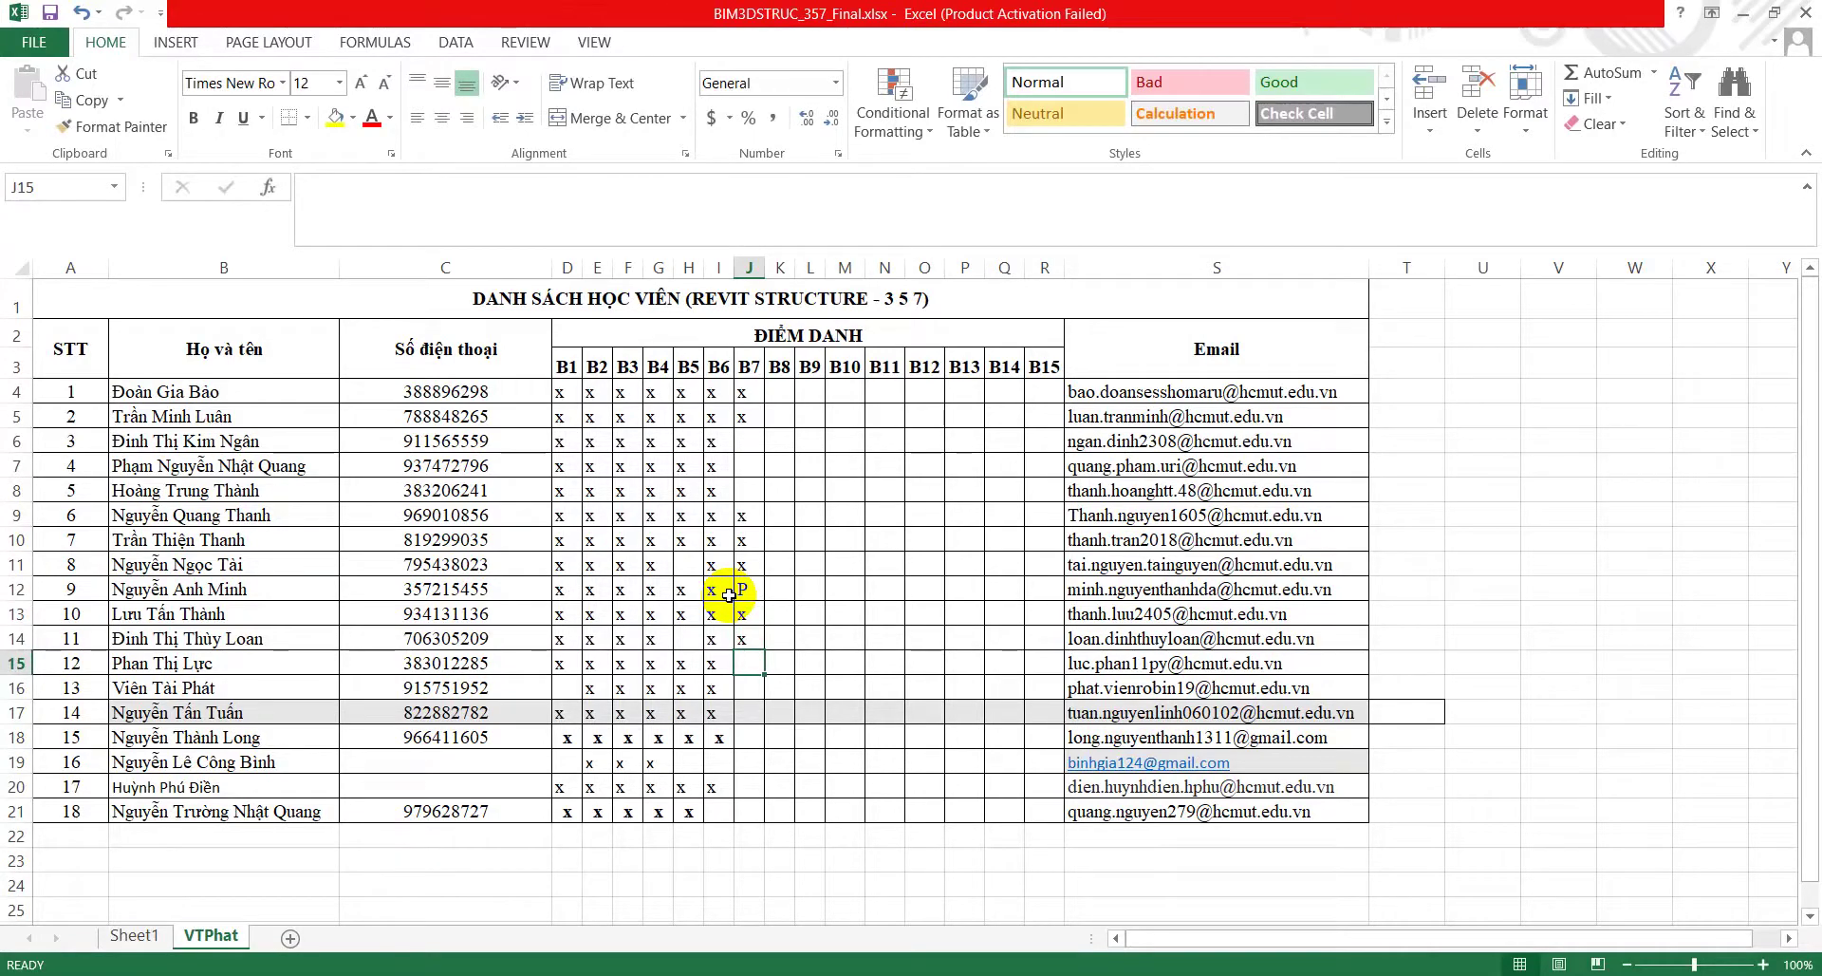
text(x)
key(Return)
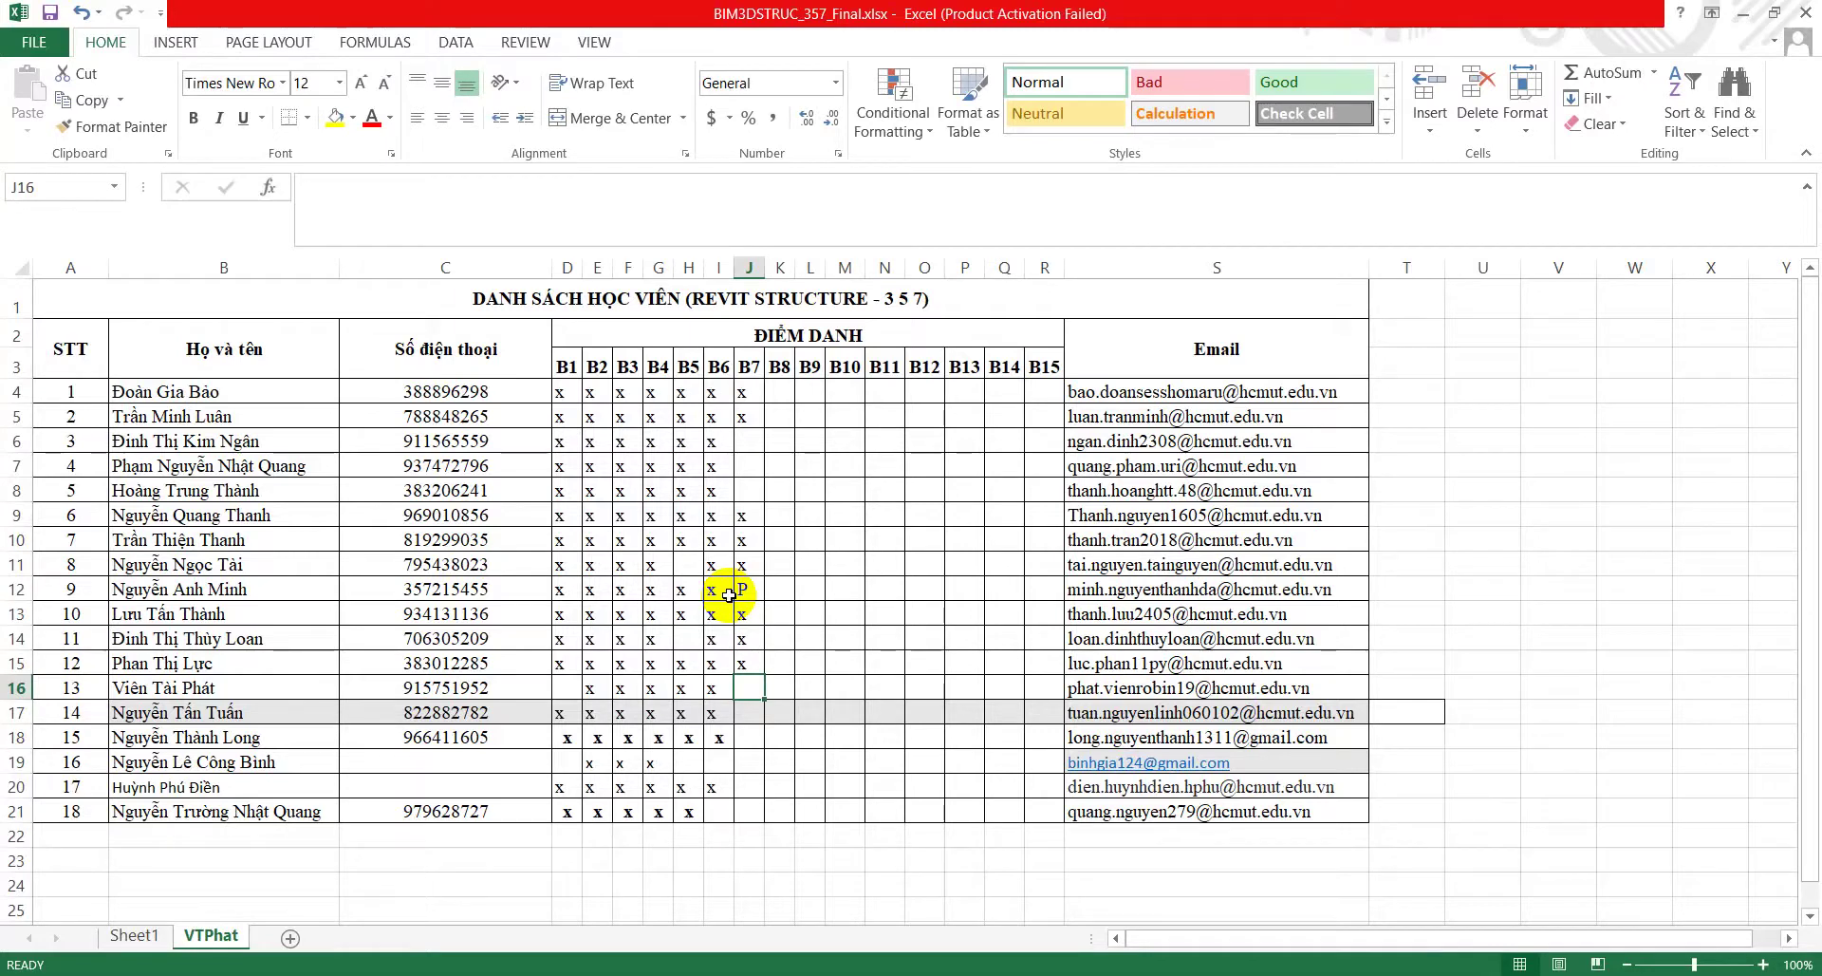
text(x)
key(Return)
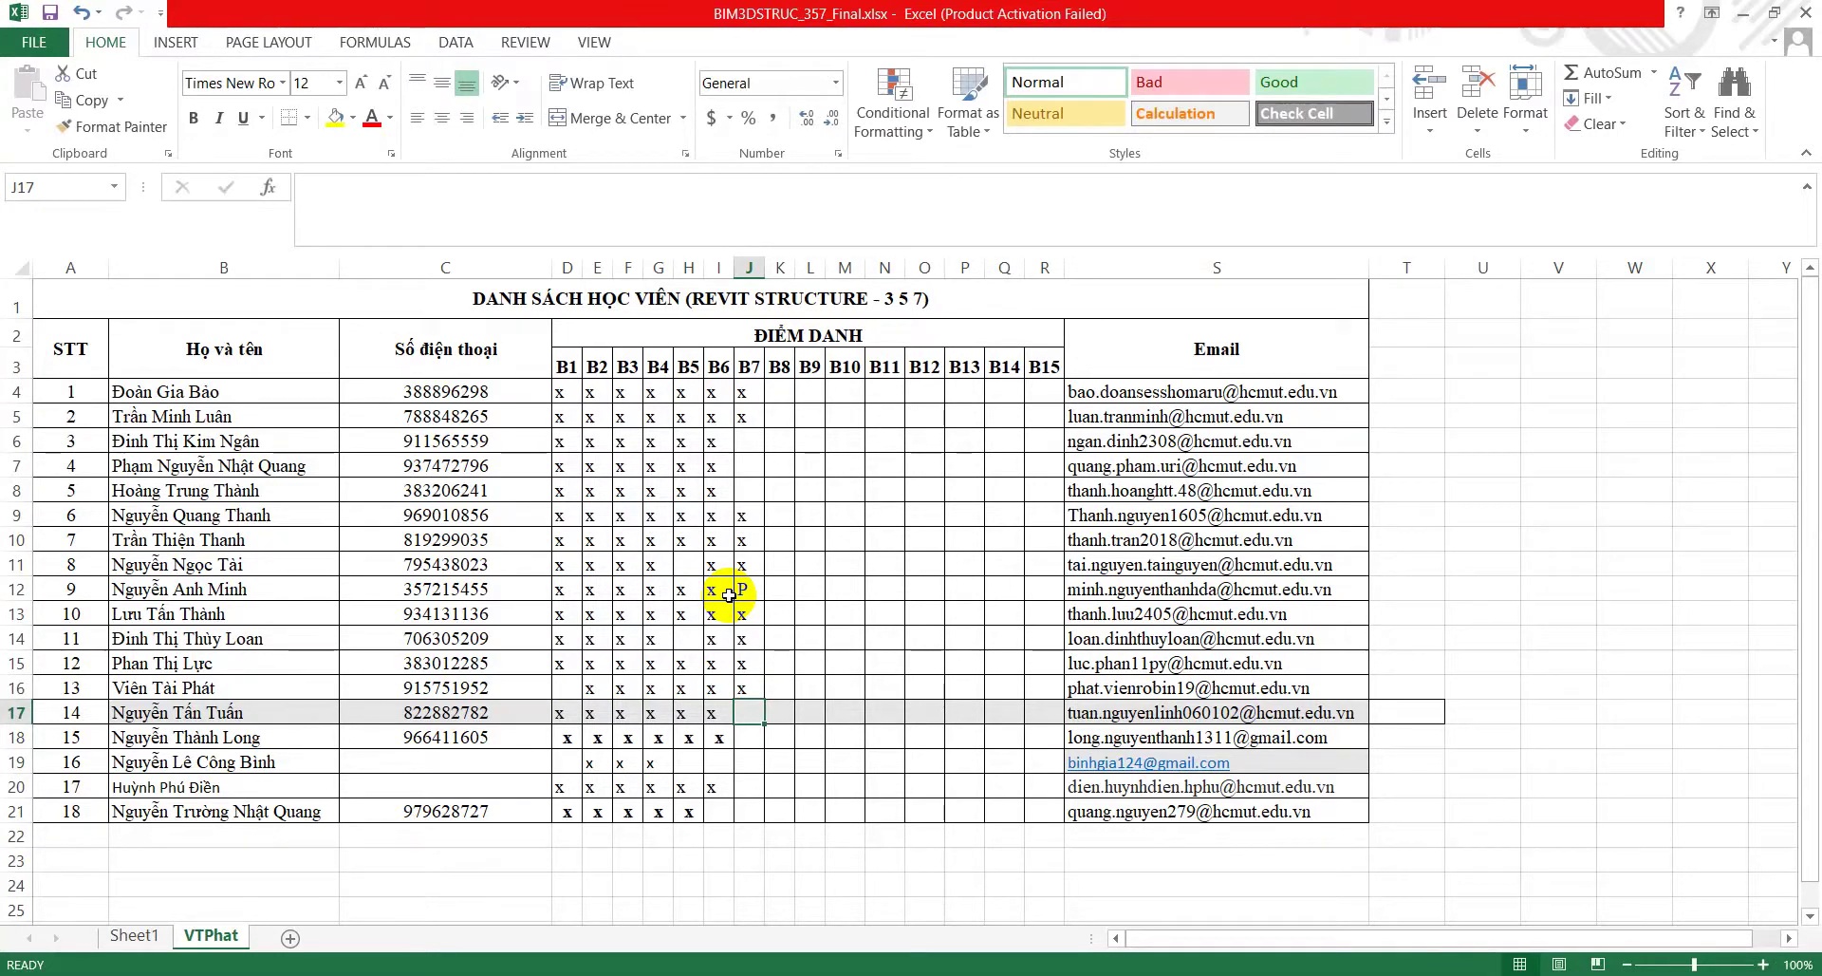
text(x)
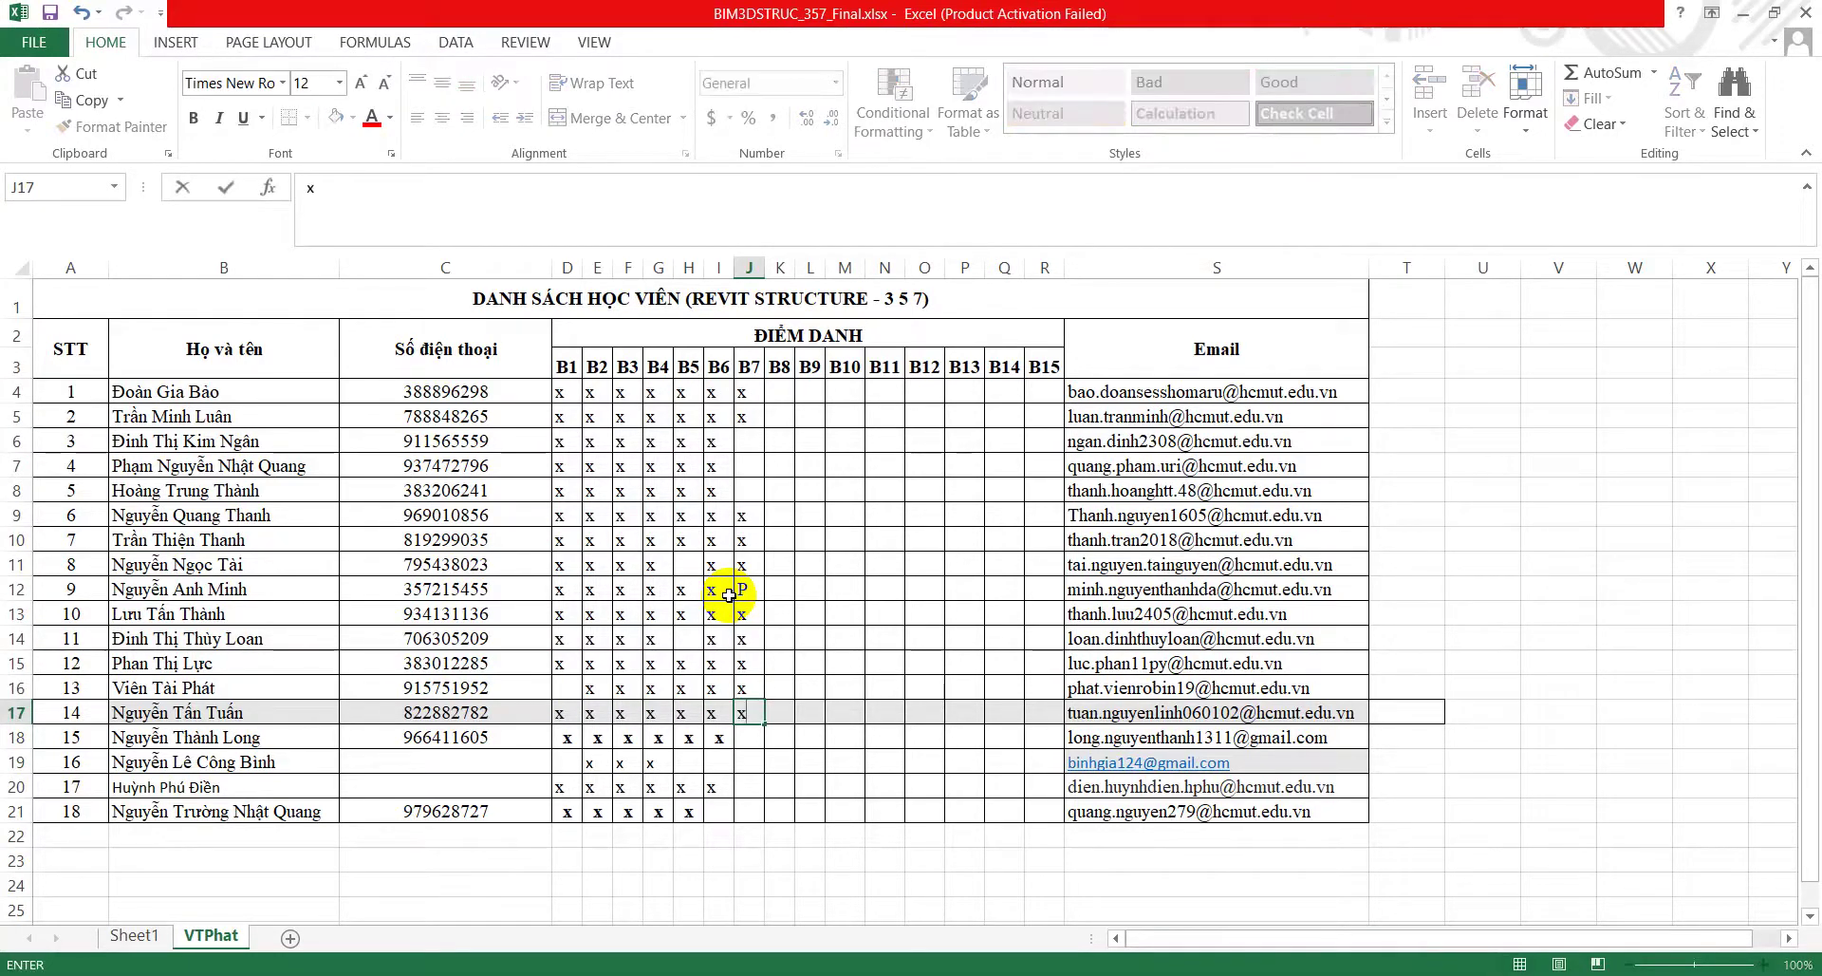
key(Return)
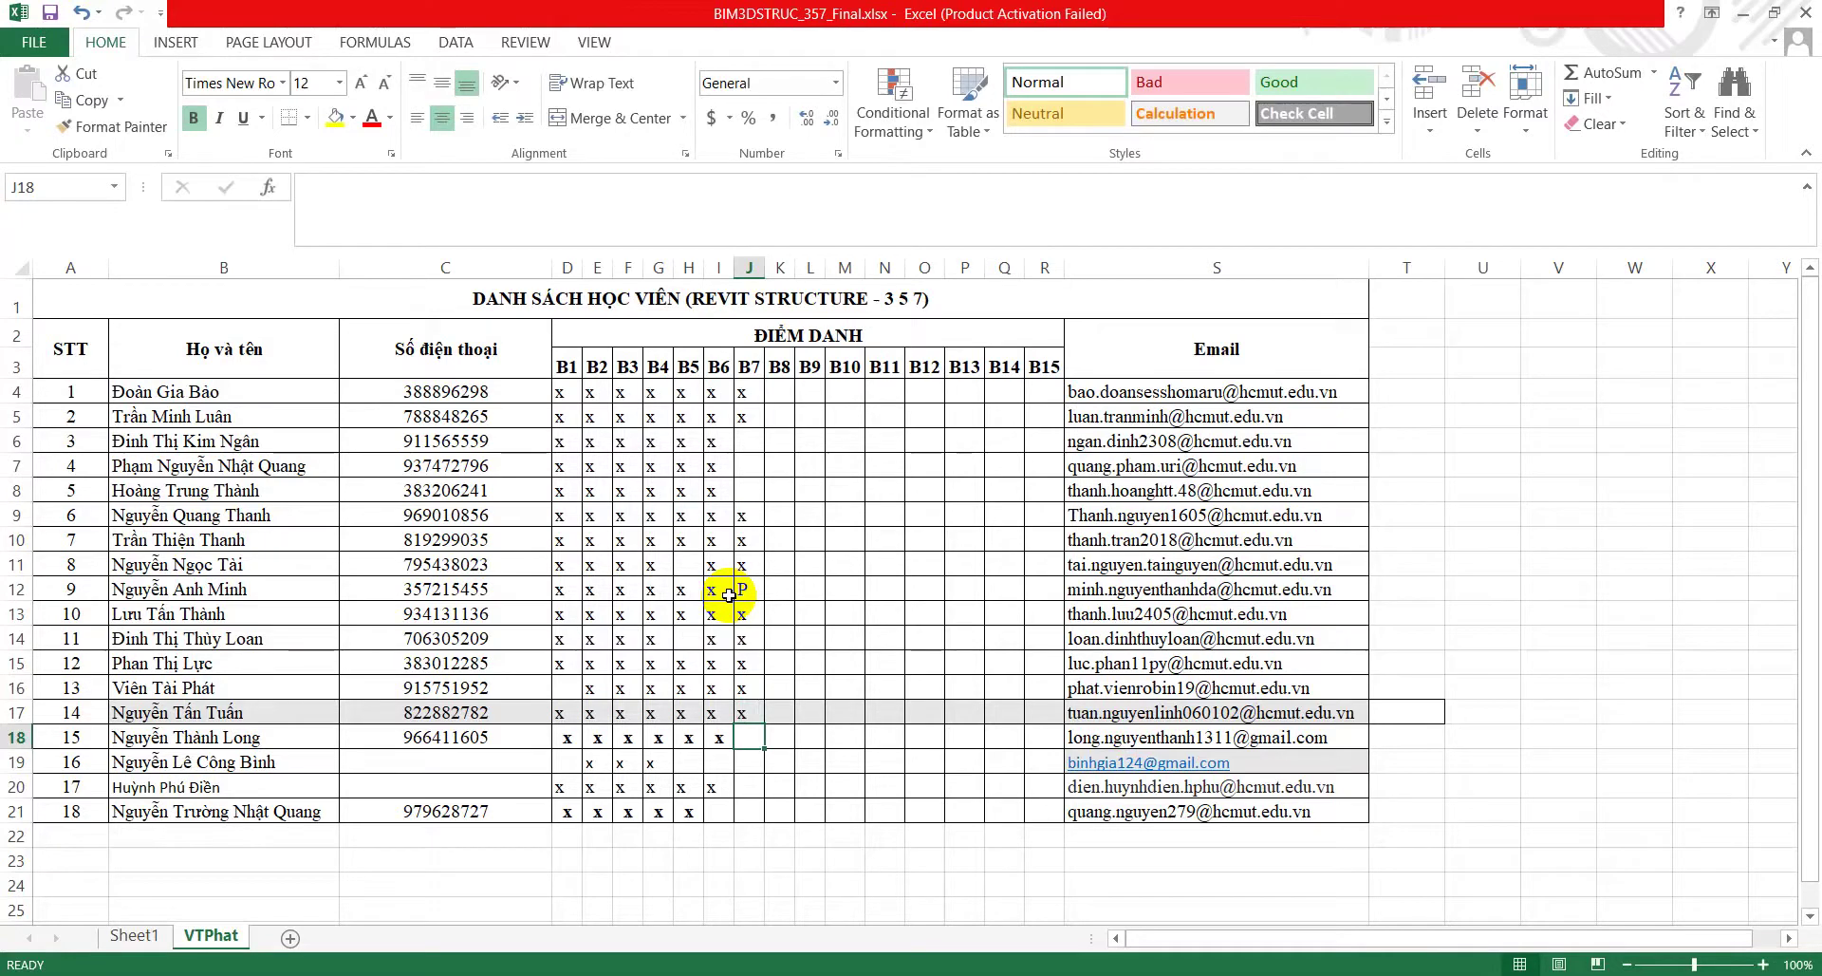
Step: Enter x for session B7 in J18, J20 and J21, leaving J19 blank
text(x)
key(Return)
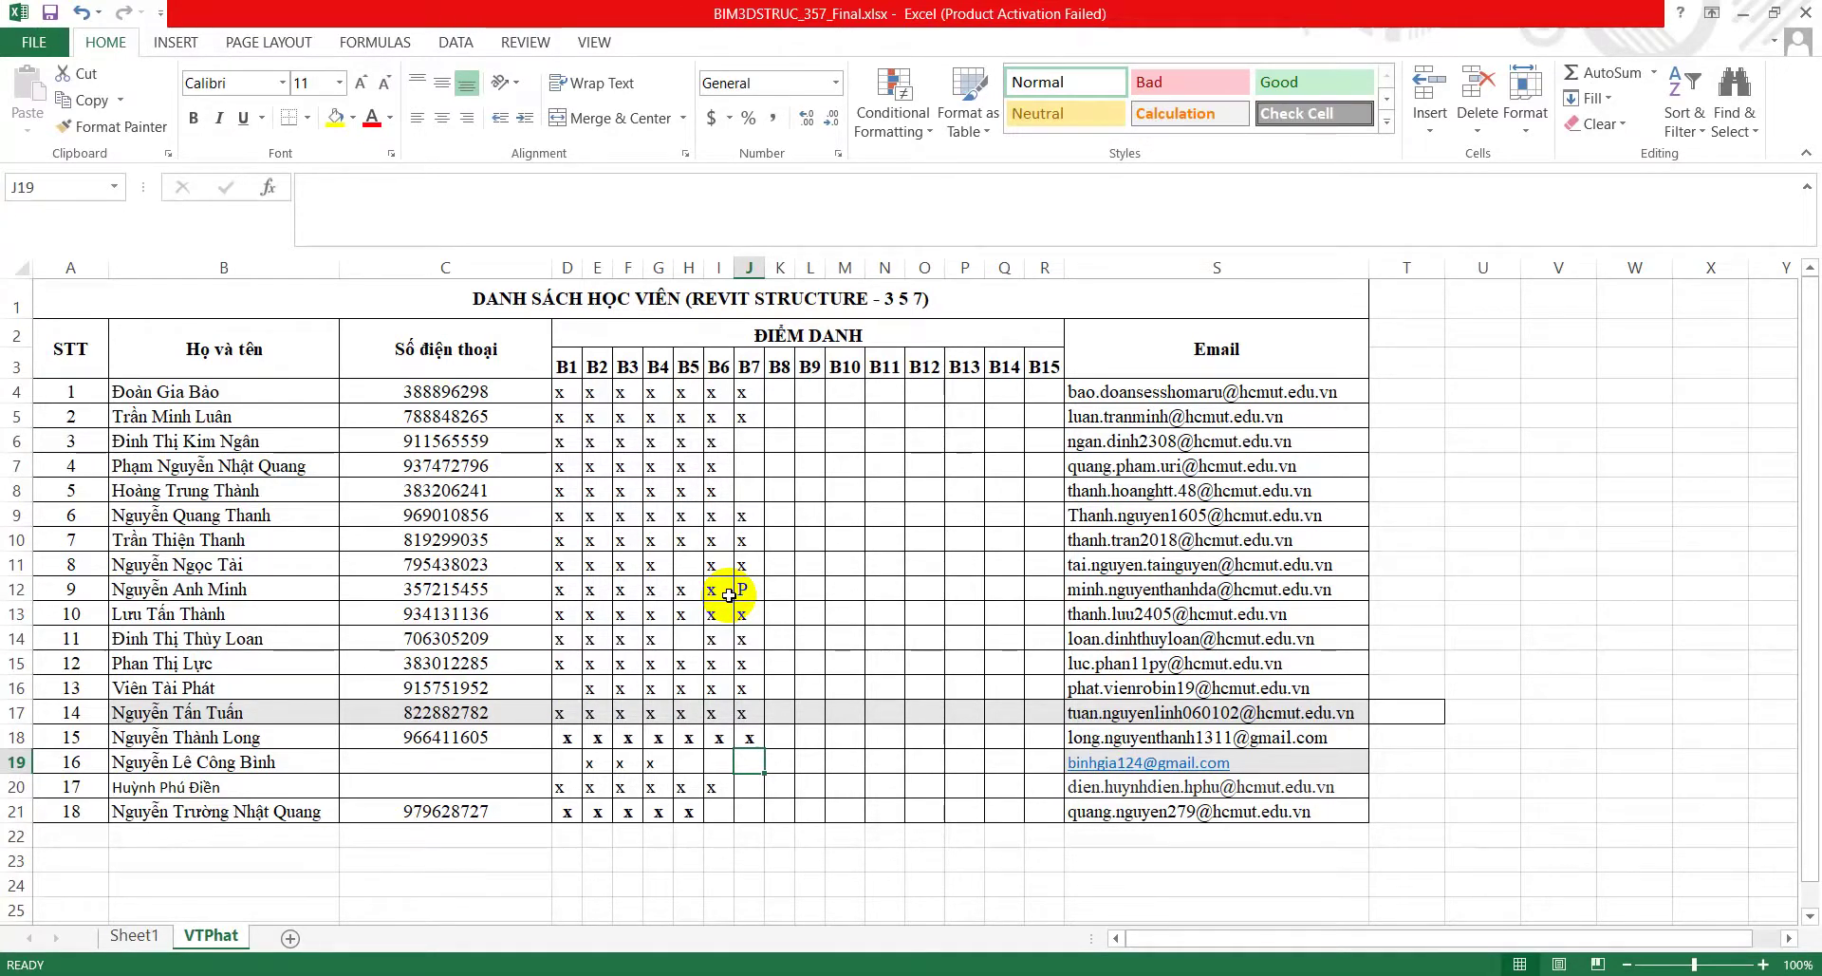
key(Down)
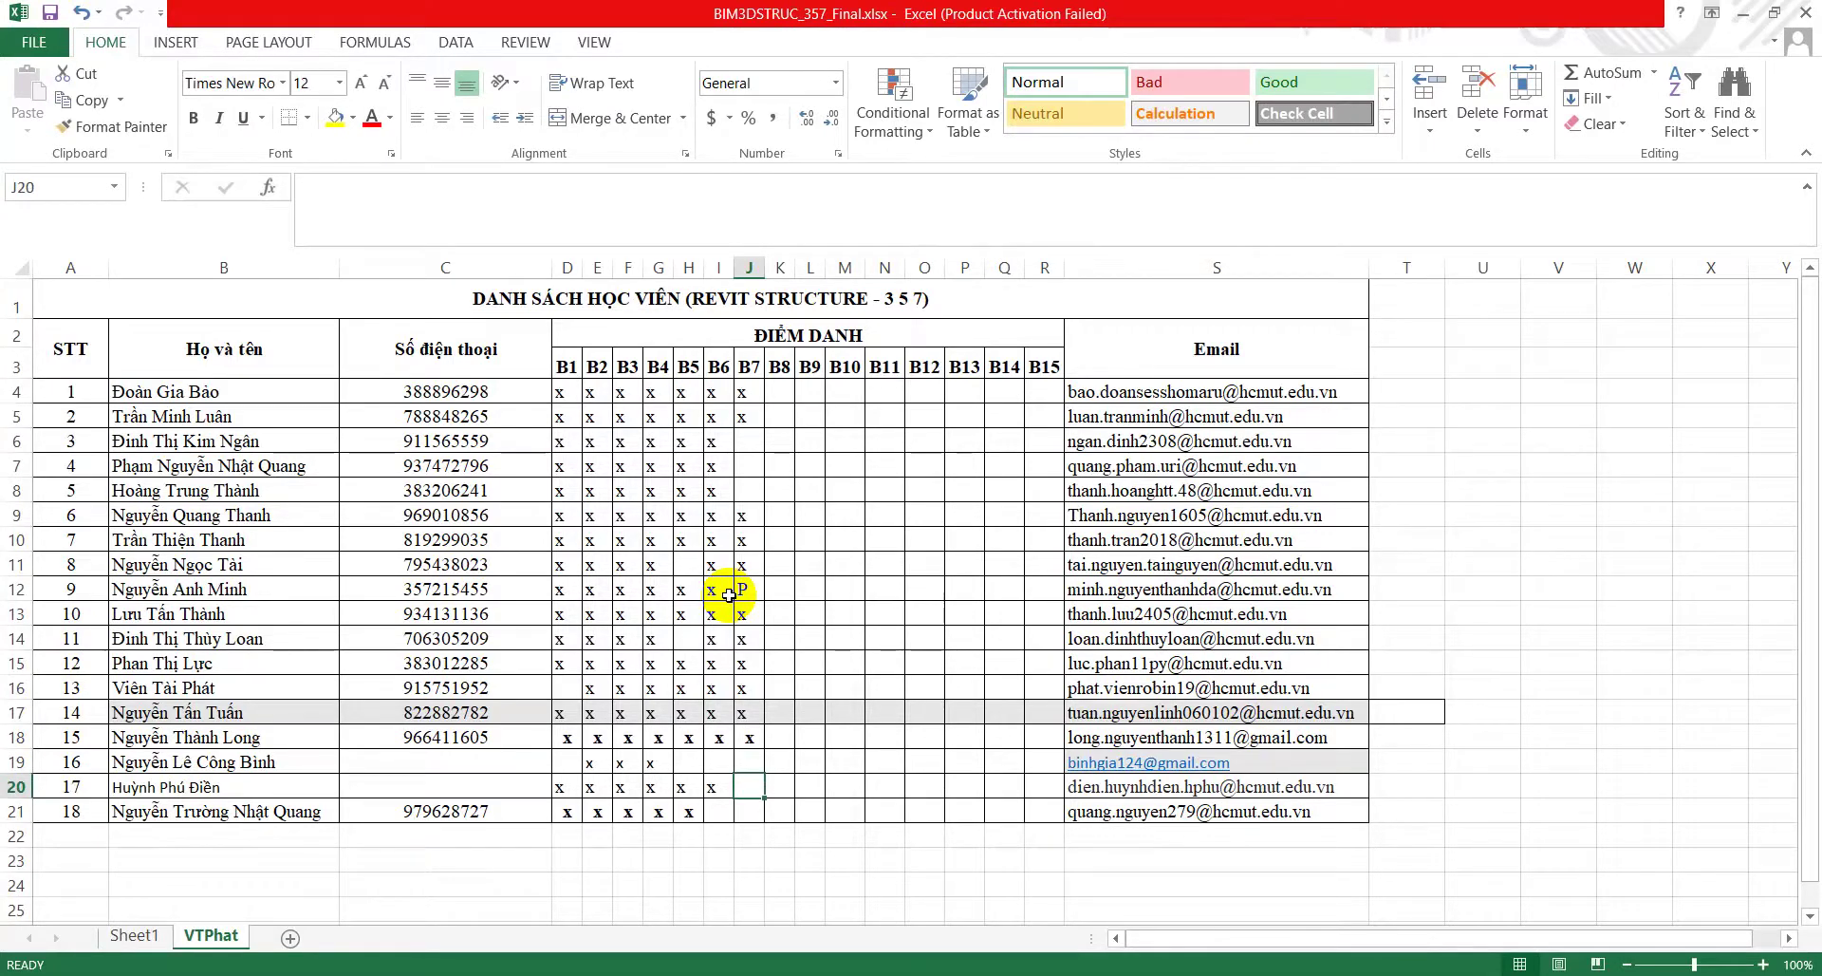
text(x)
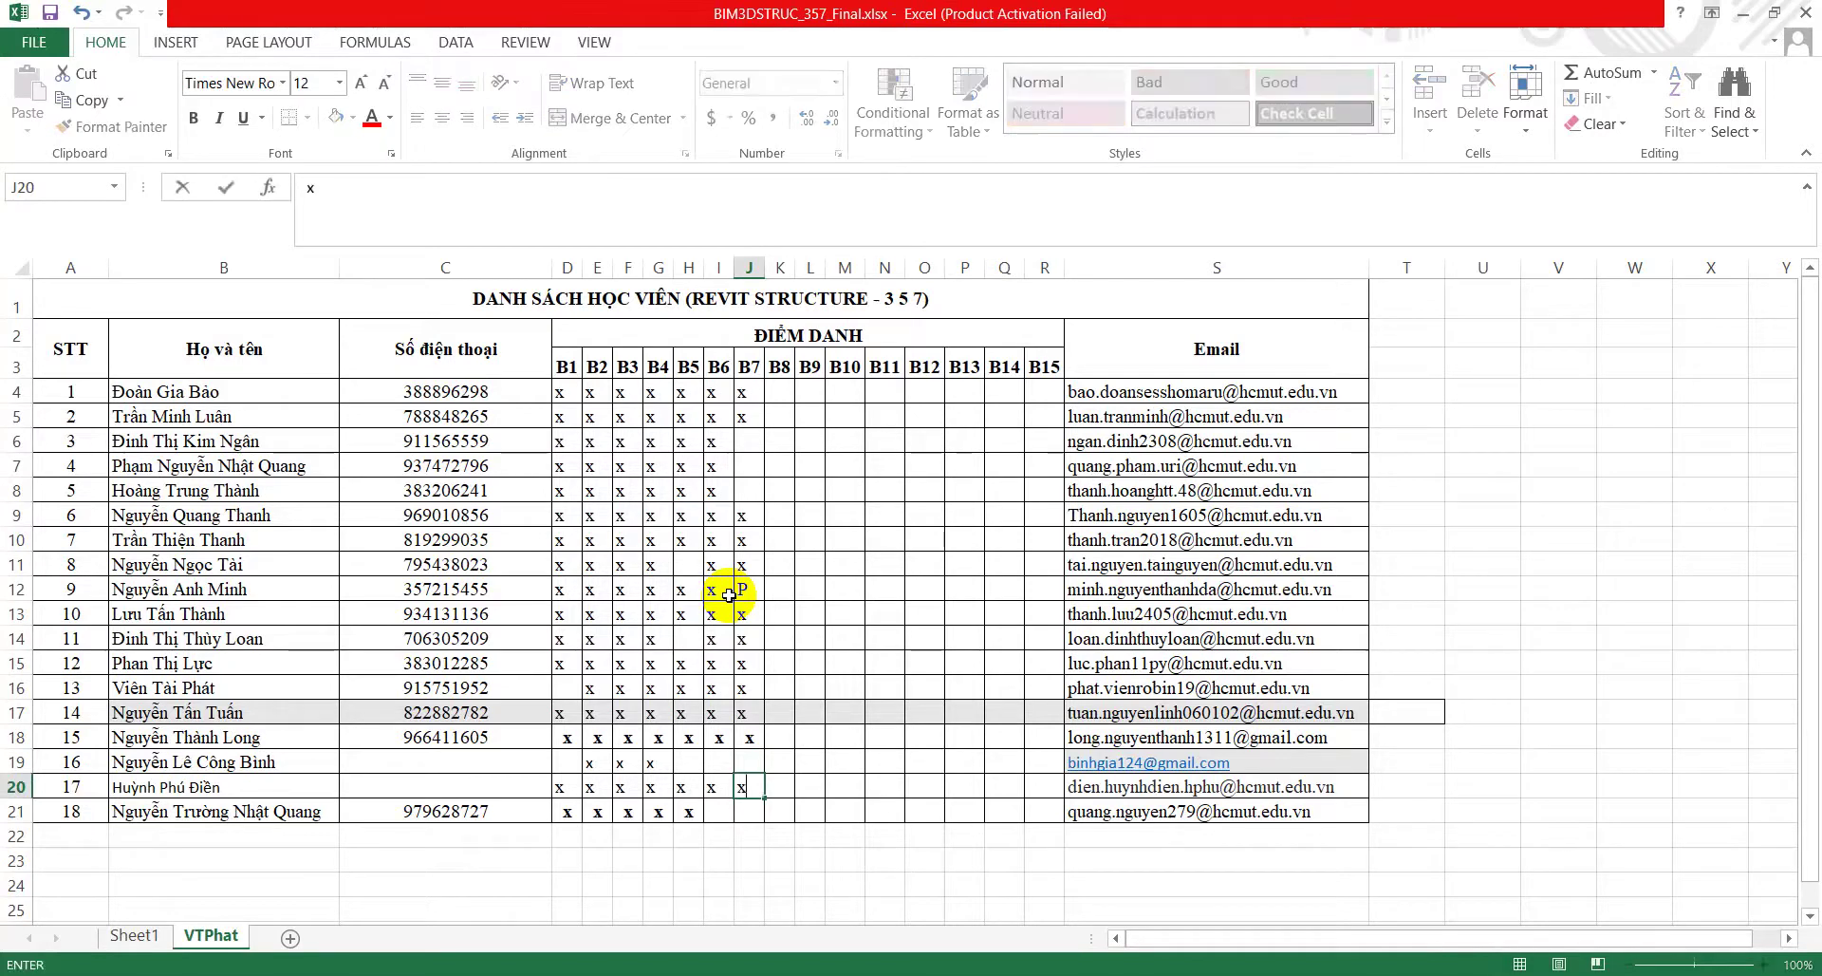
key(Return)
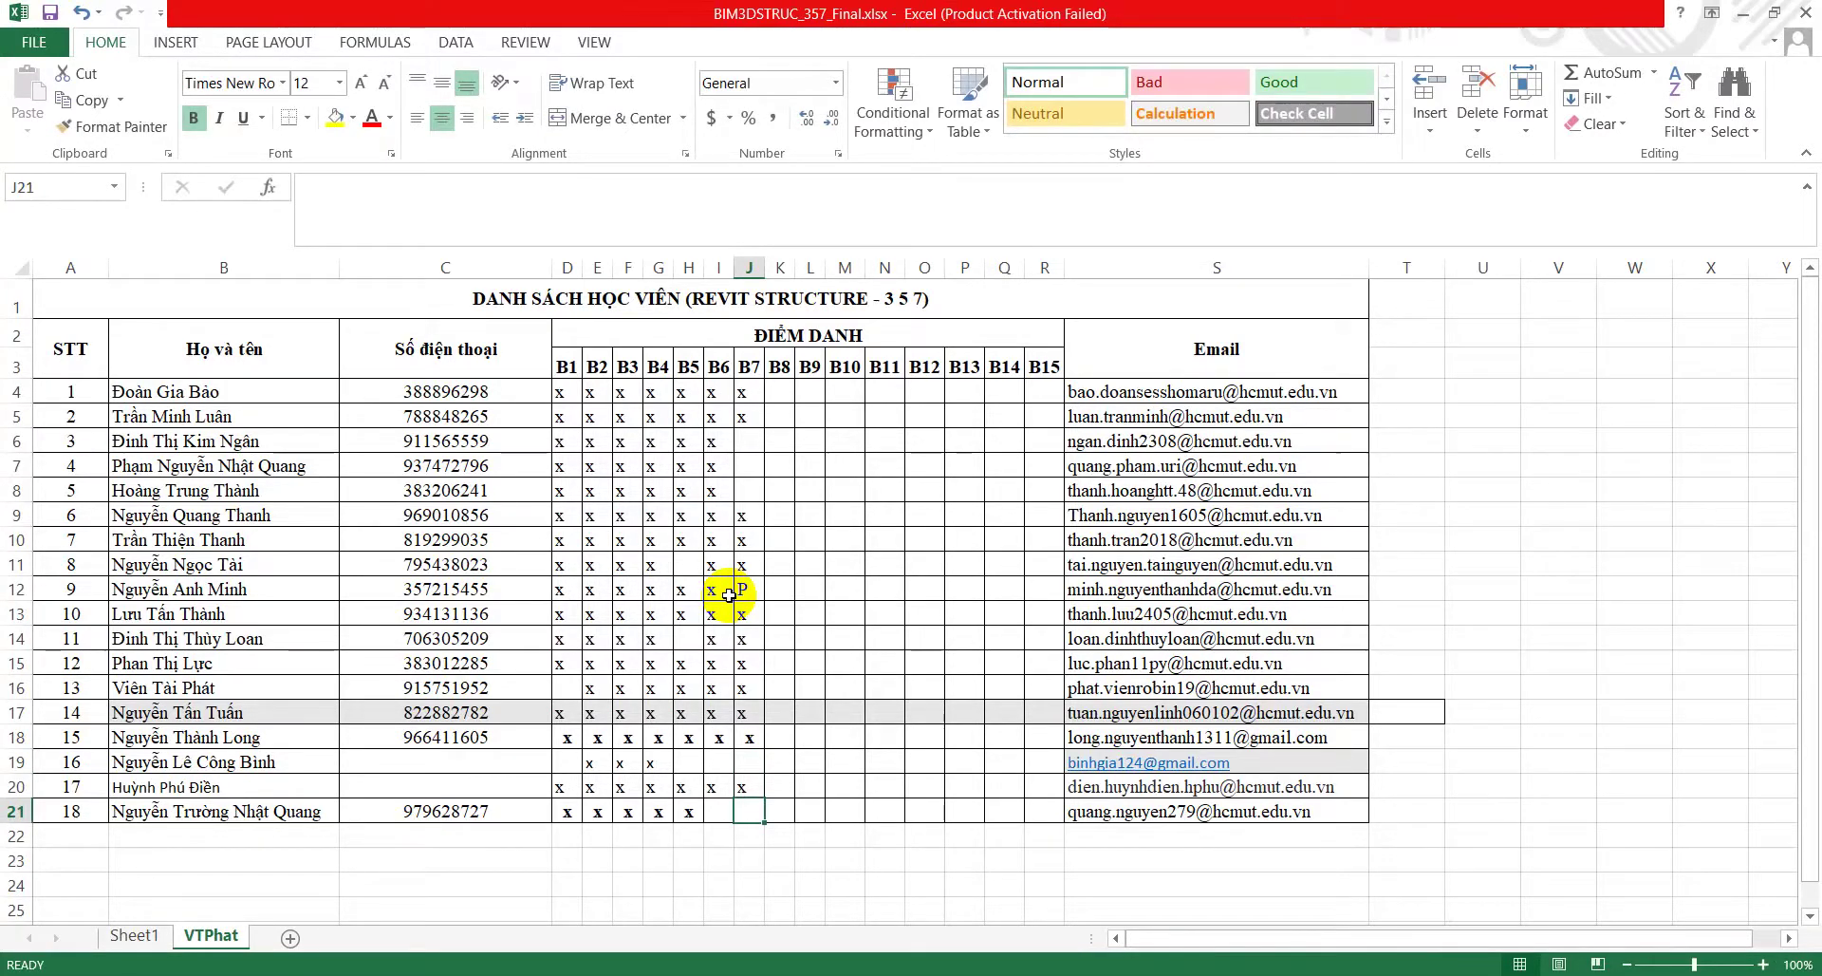
text(x)
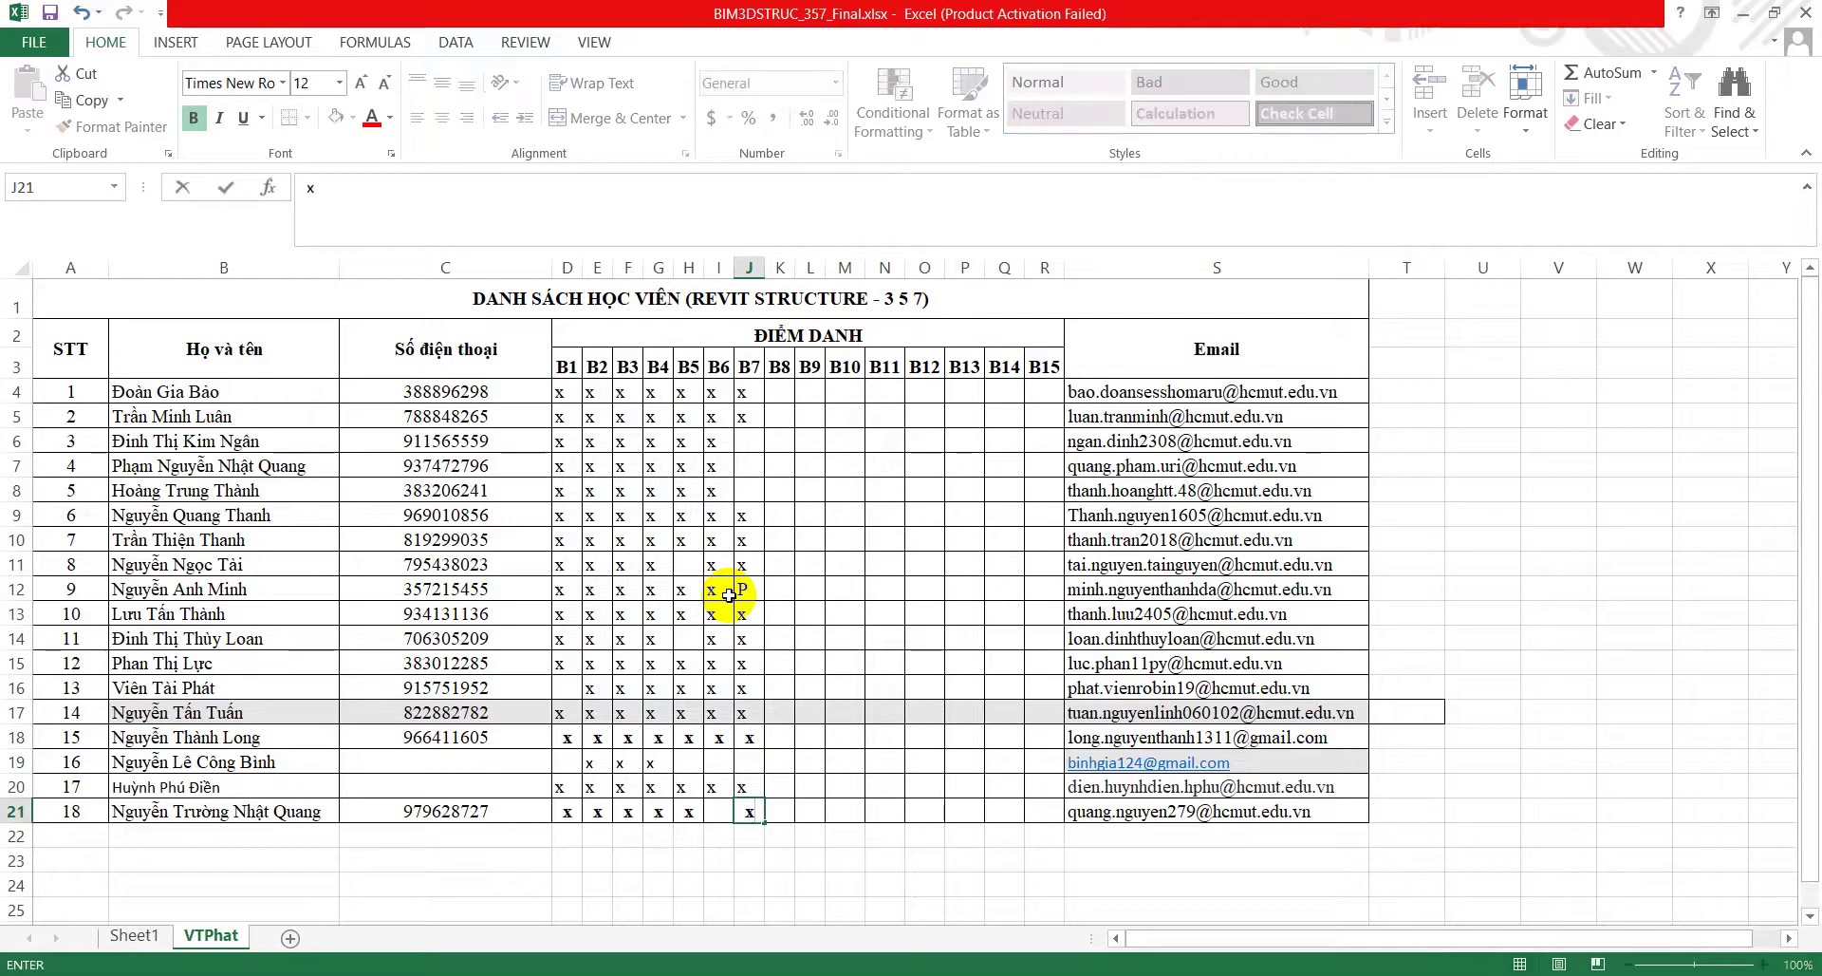
key(Return)
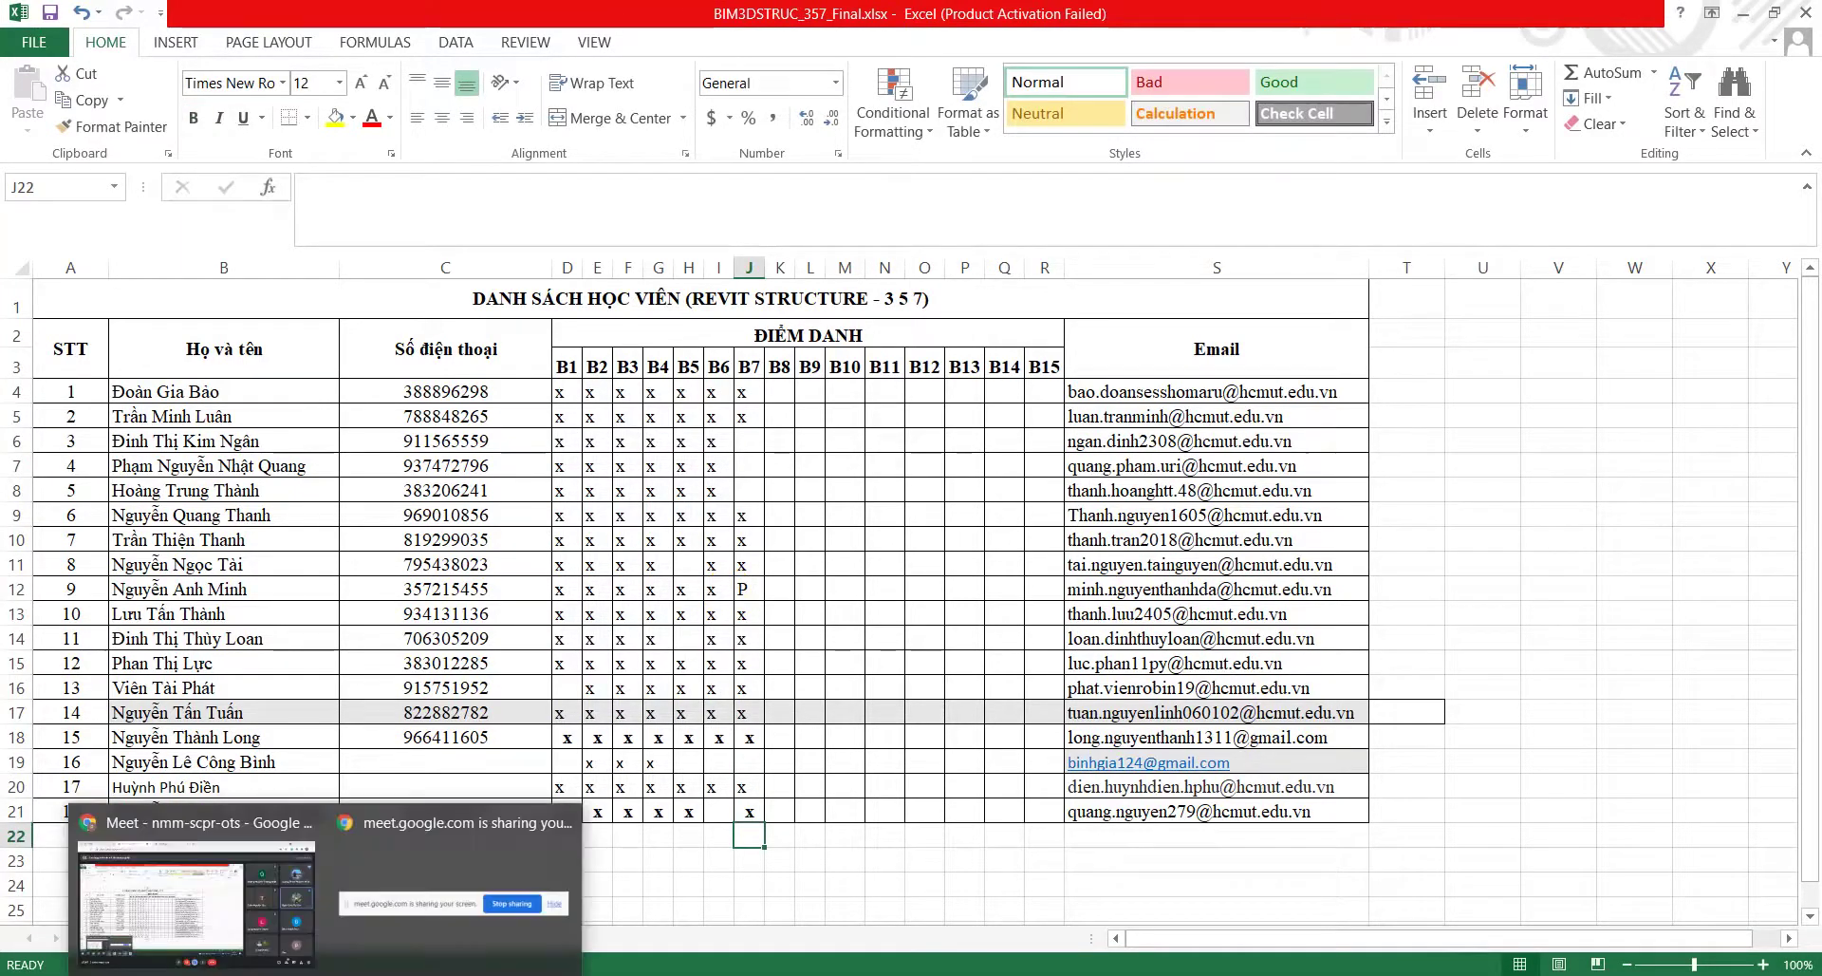
Step: Add the missing B7 x marks in J7 and J6 for rows 7 and 6
click(16, 465)
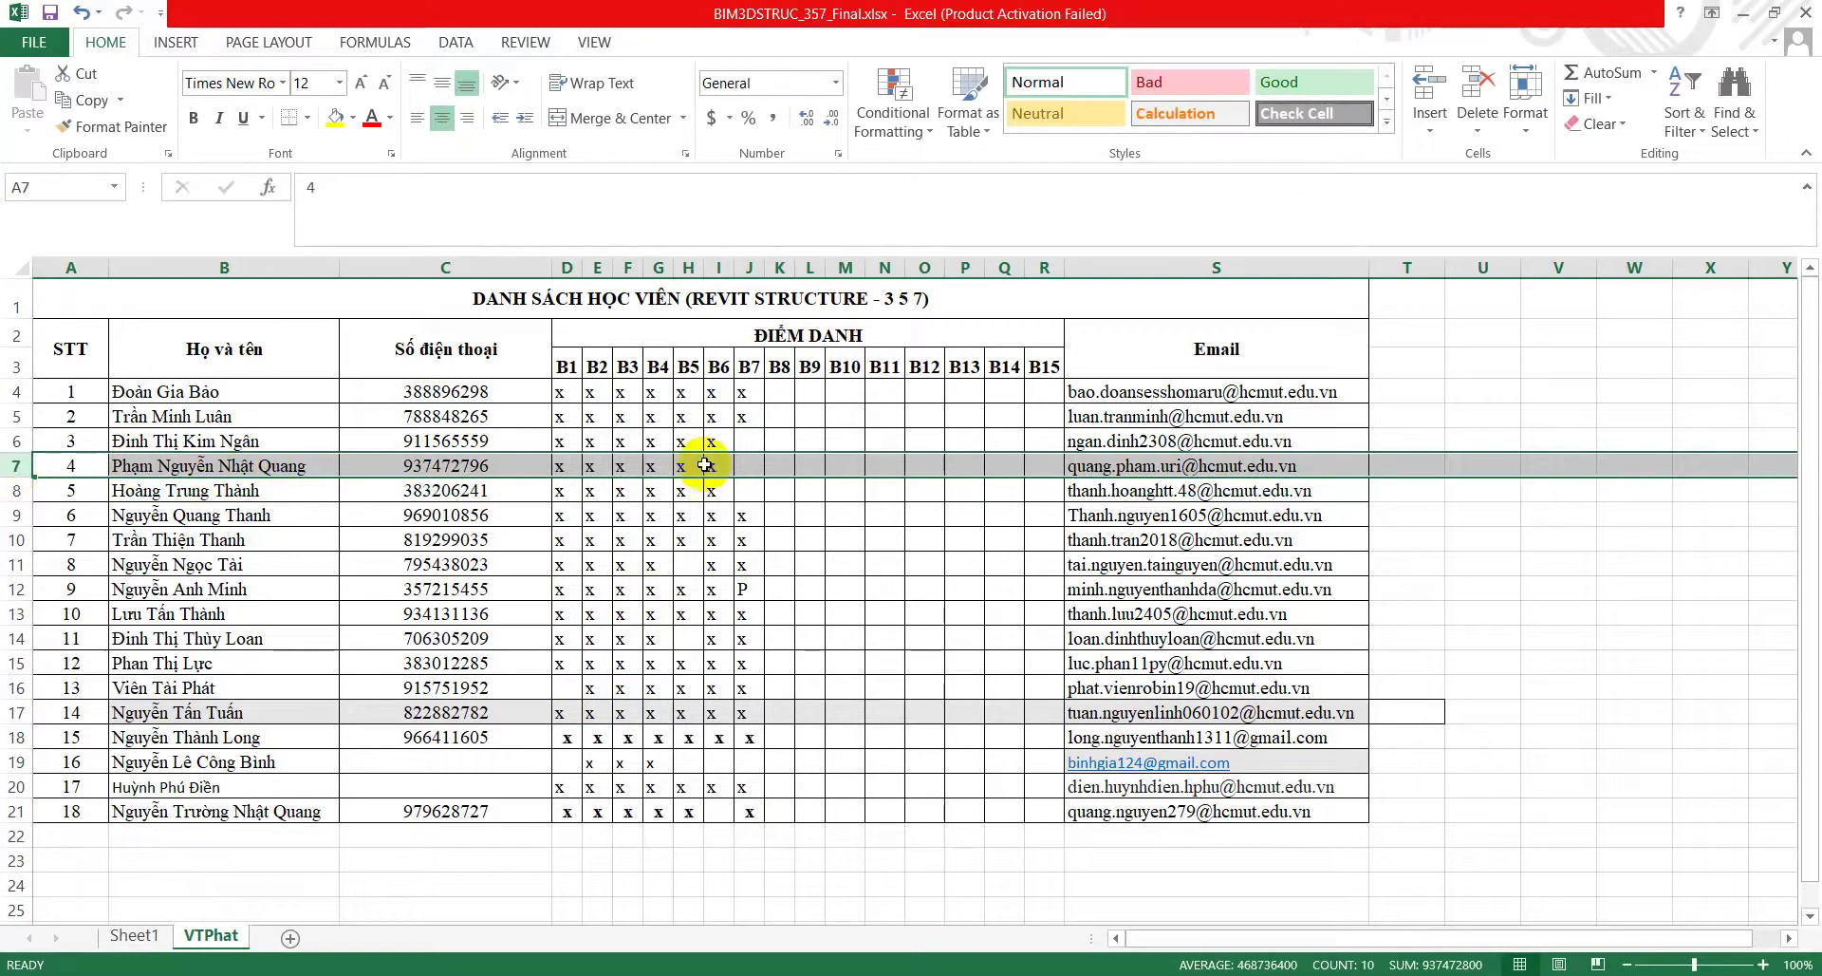
click(749, 465)
text(x)
click(811, 541)
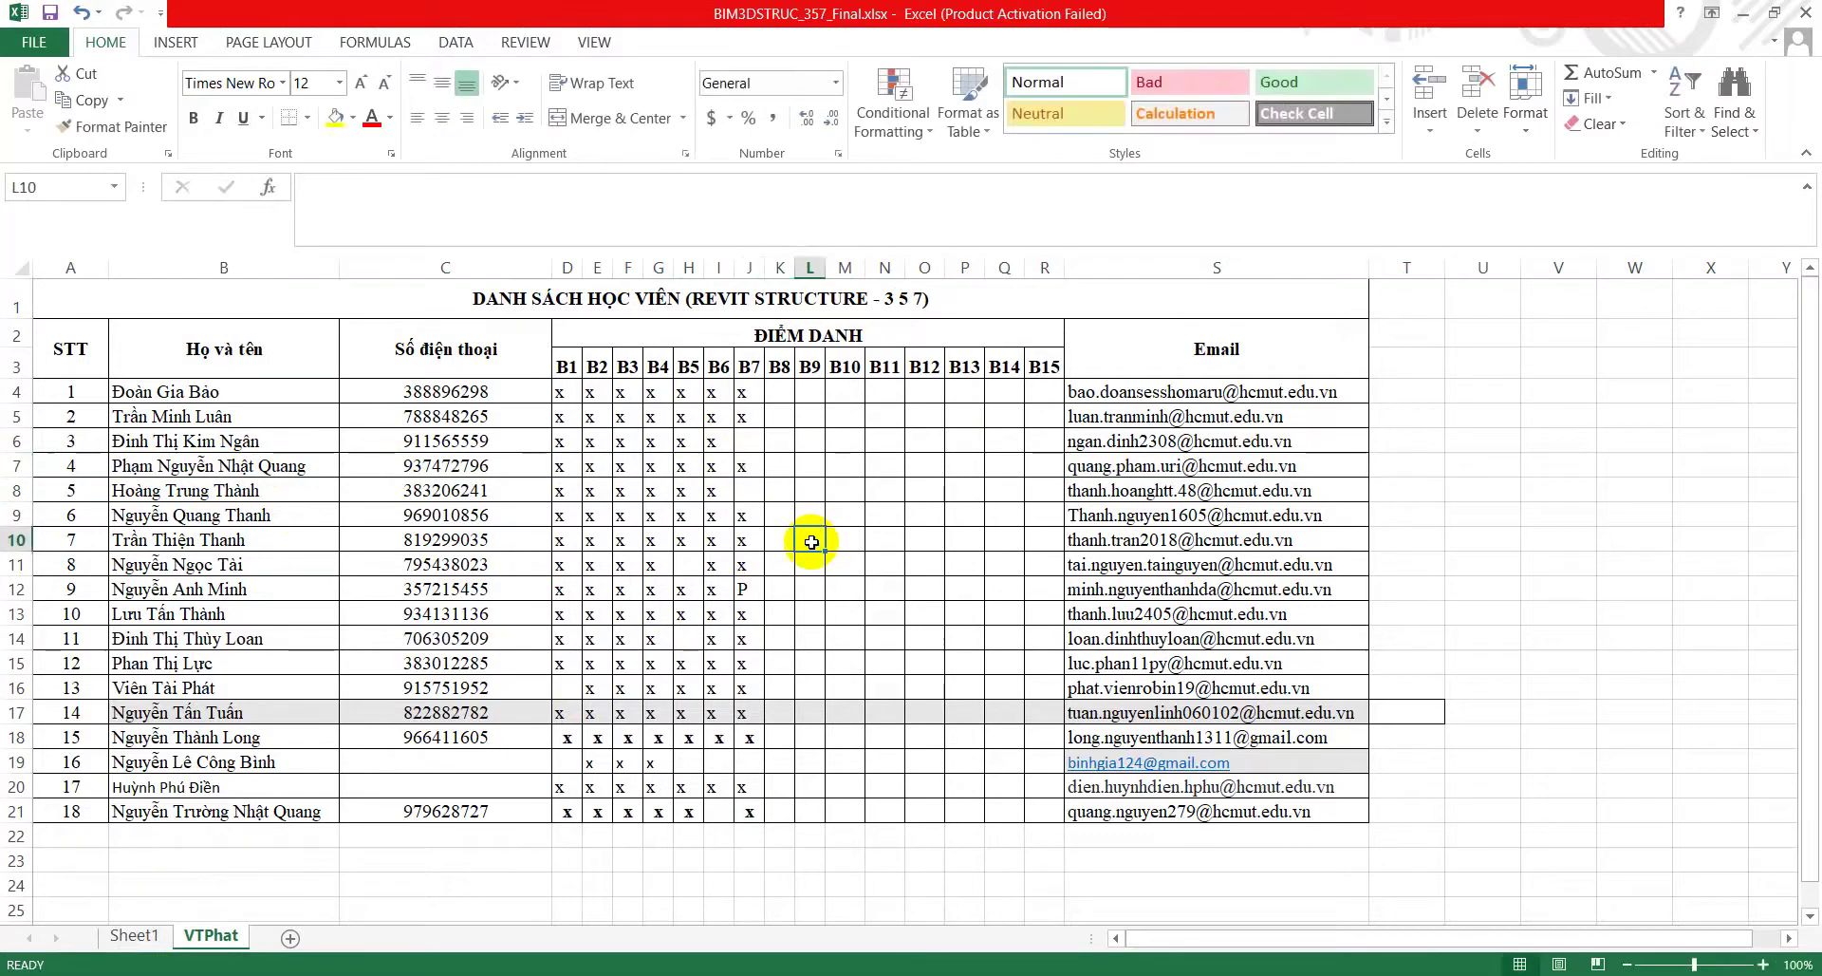
click(189, 441)
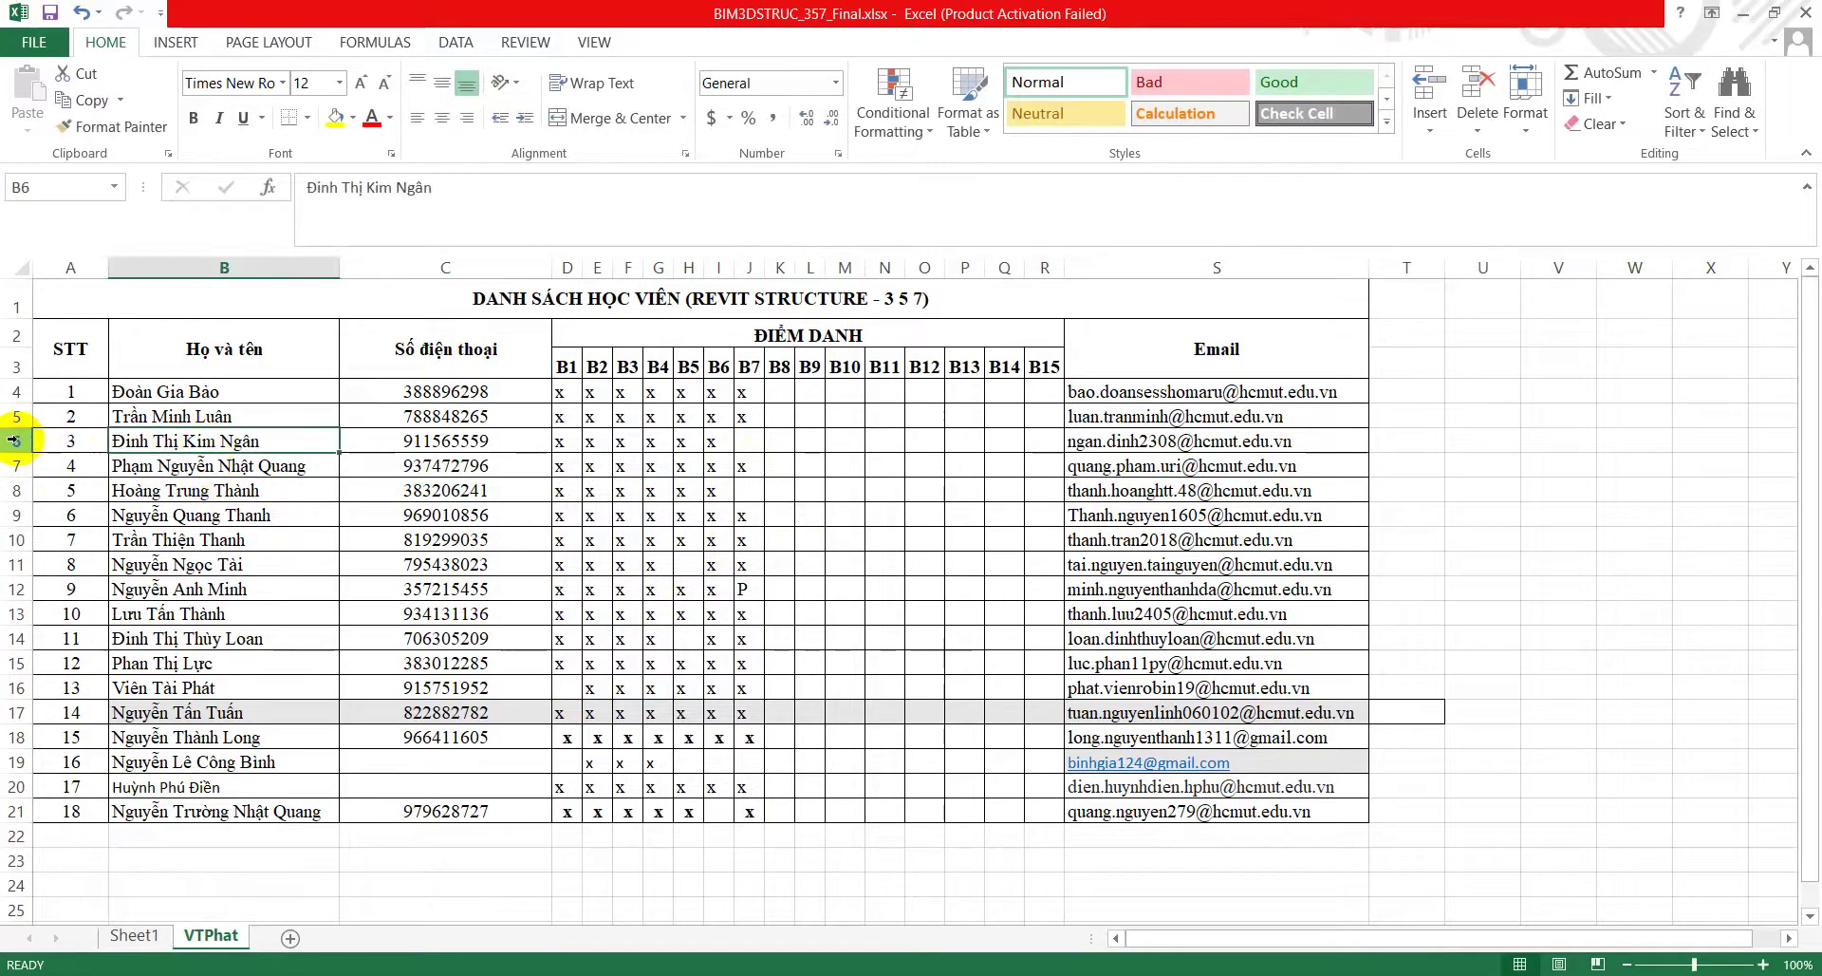
click(20, 441)
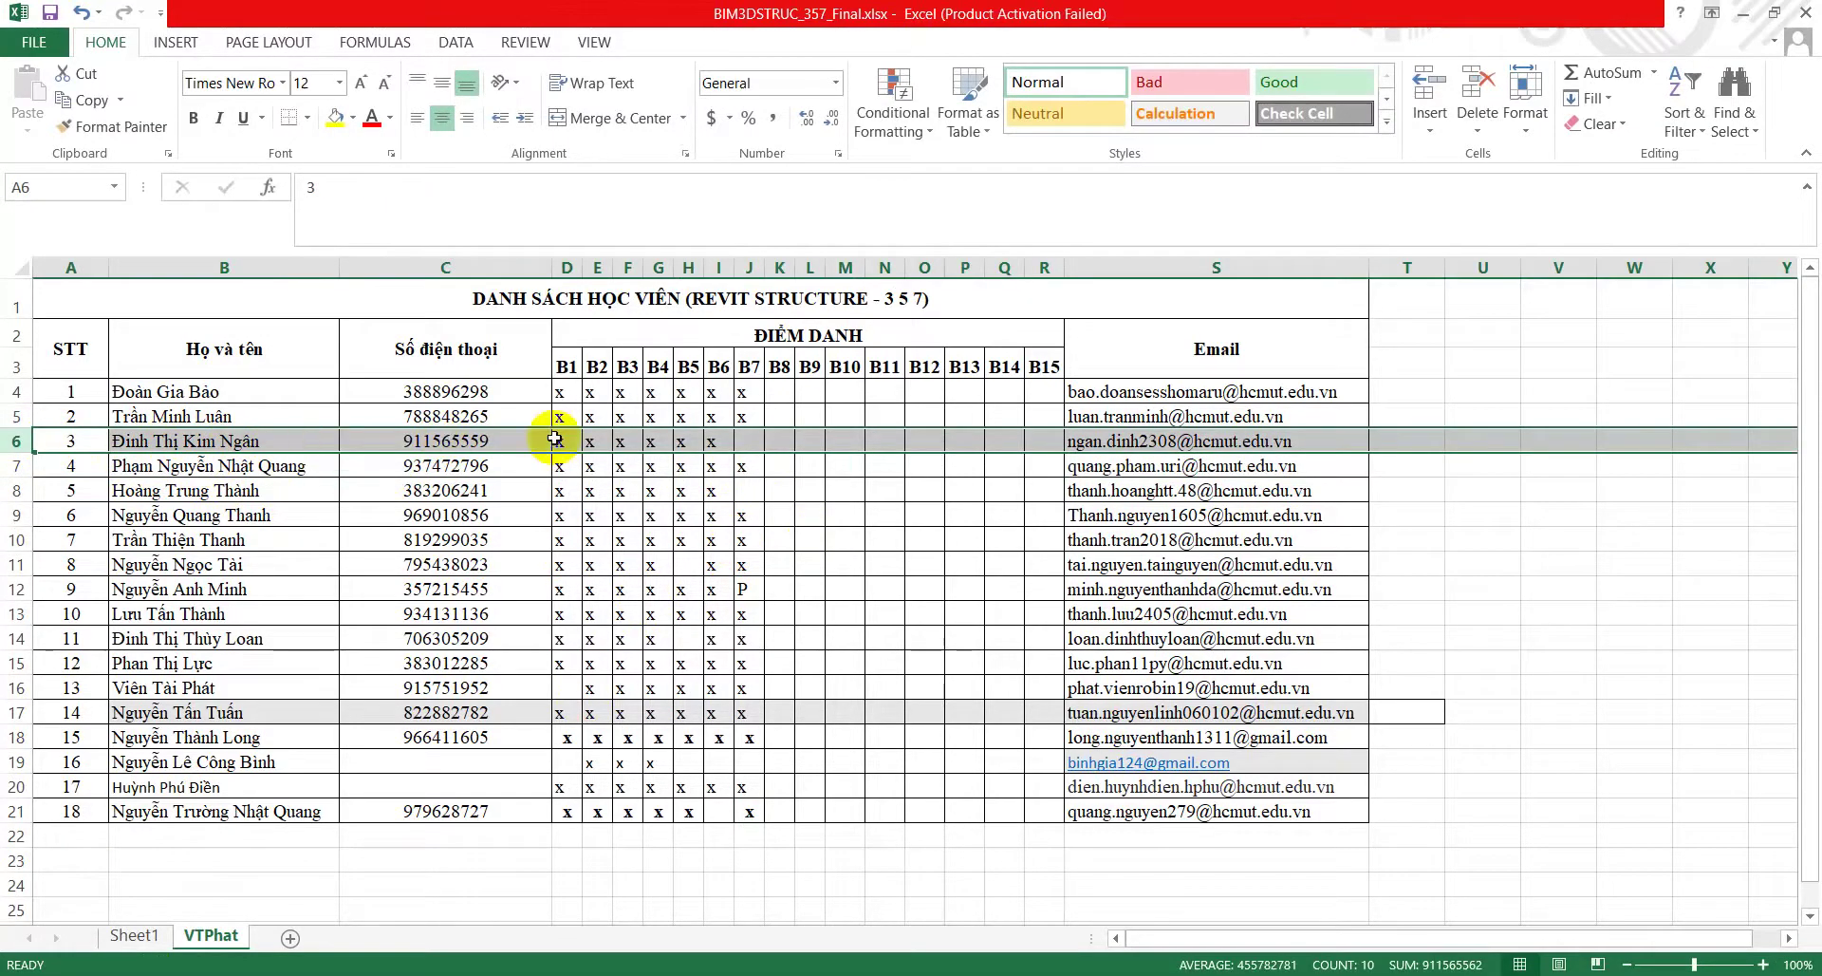
click(750, 444)
text(x)
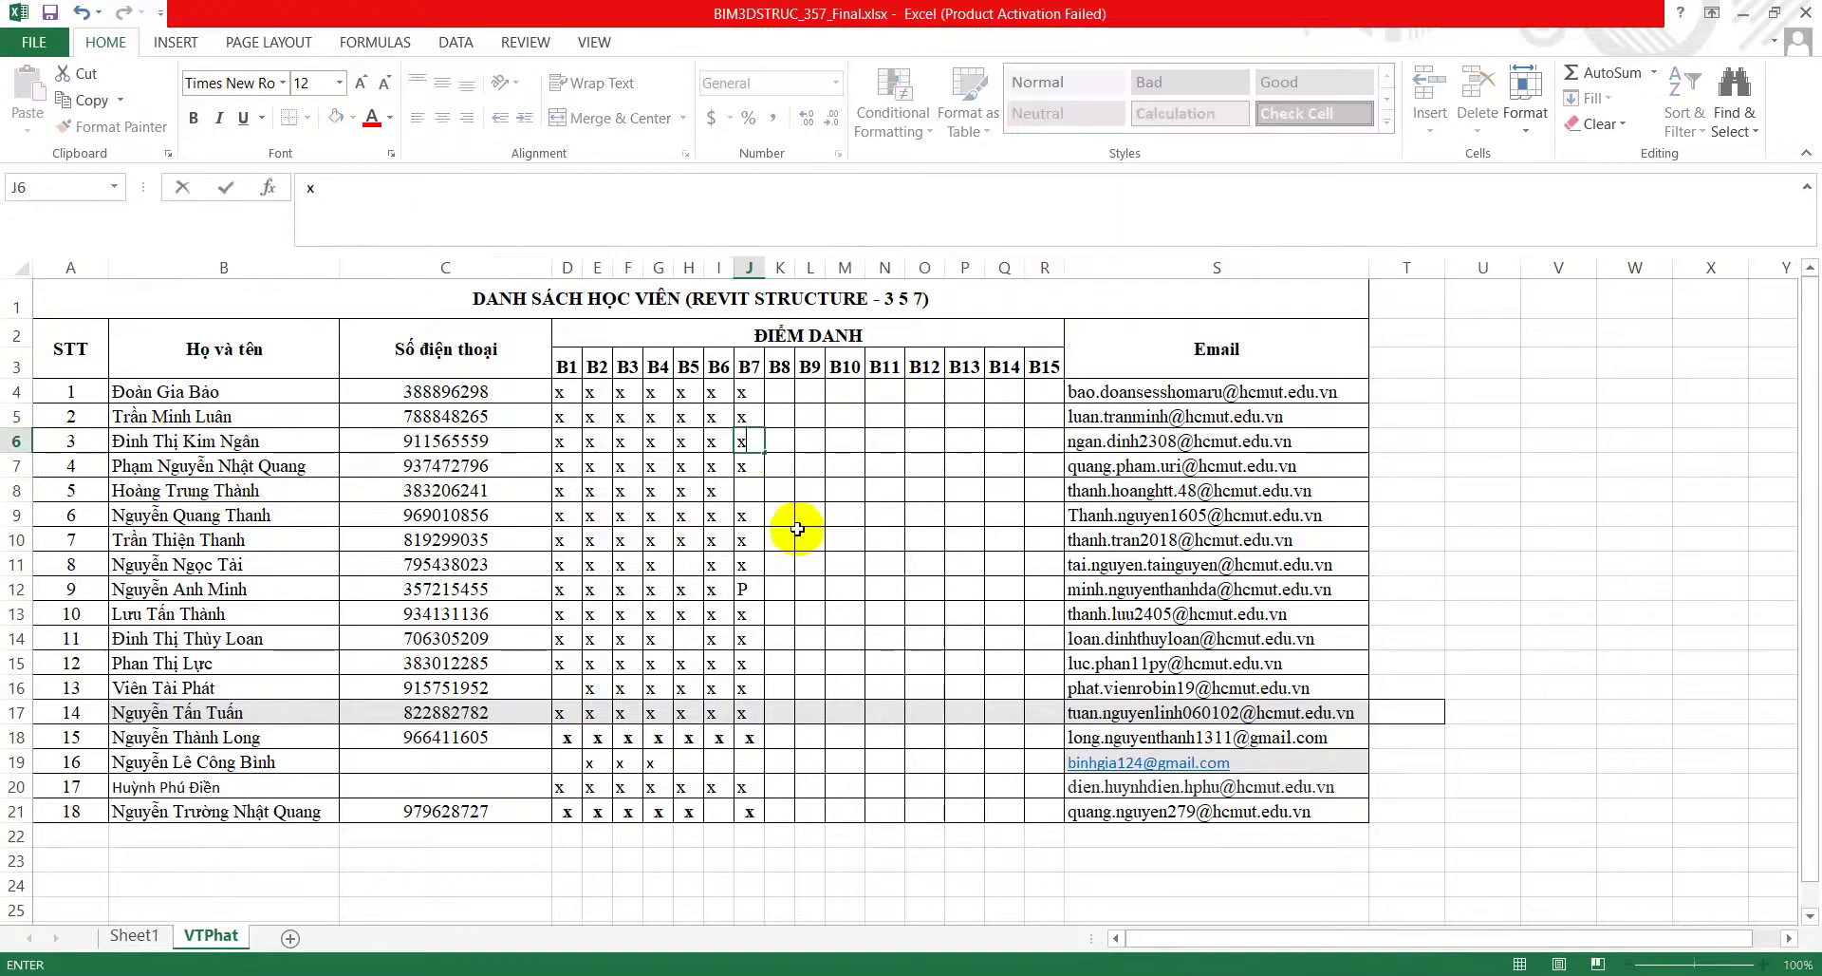
click(798, 537)
Step: Check the B7 column entries in J8, J12 and the still-empty J19
click(757, 484)
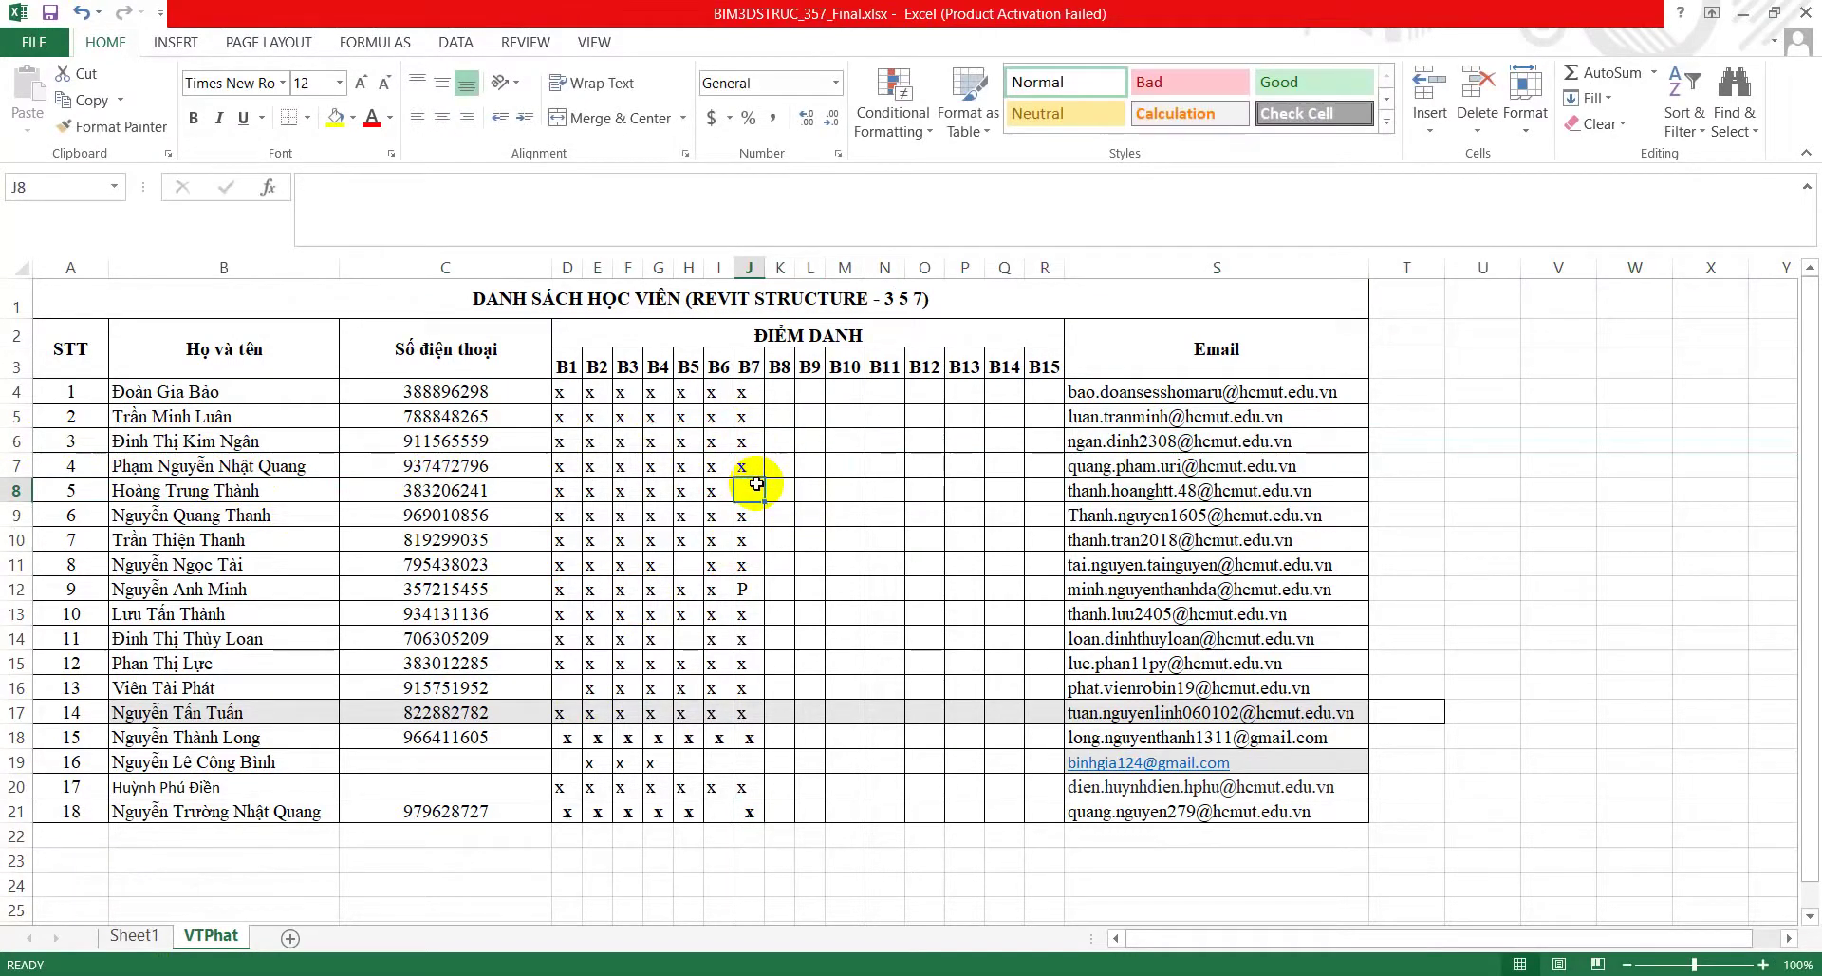
click(750, 590)
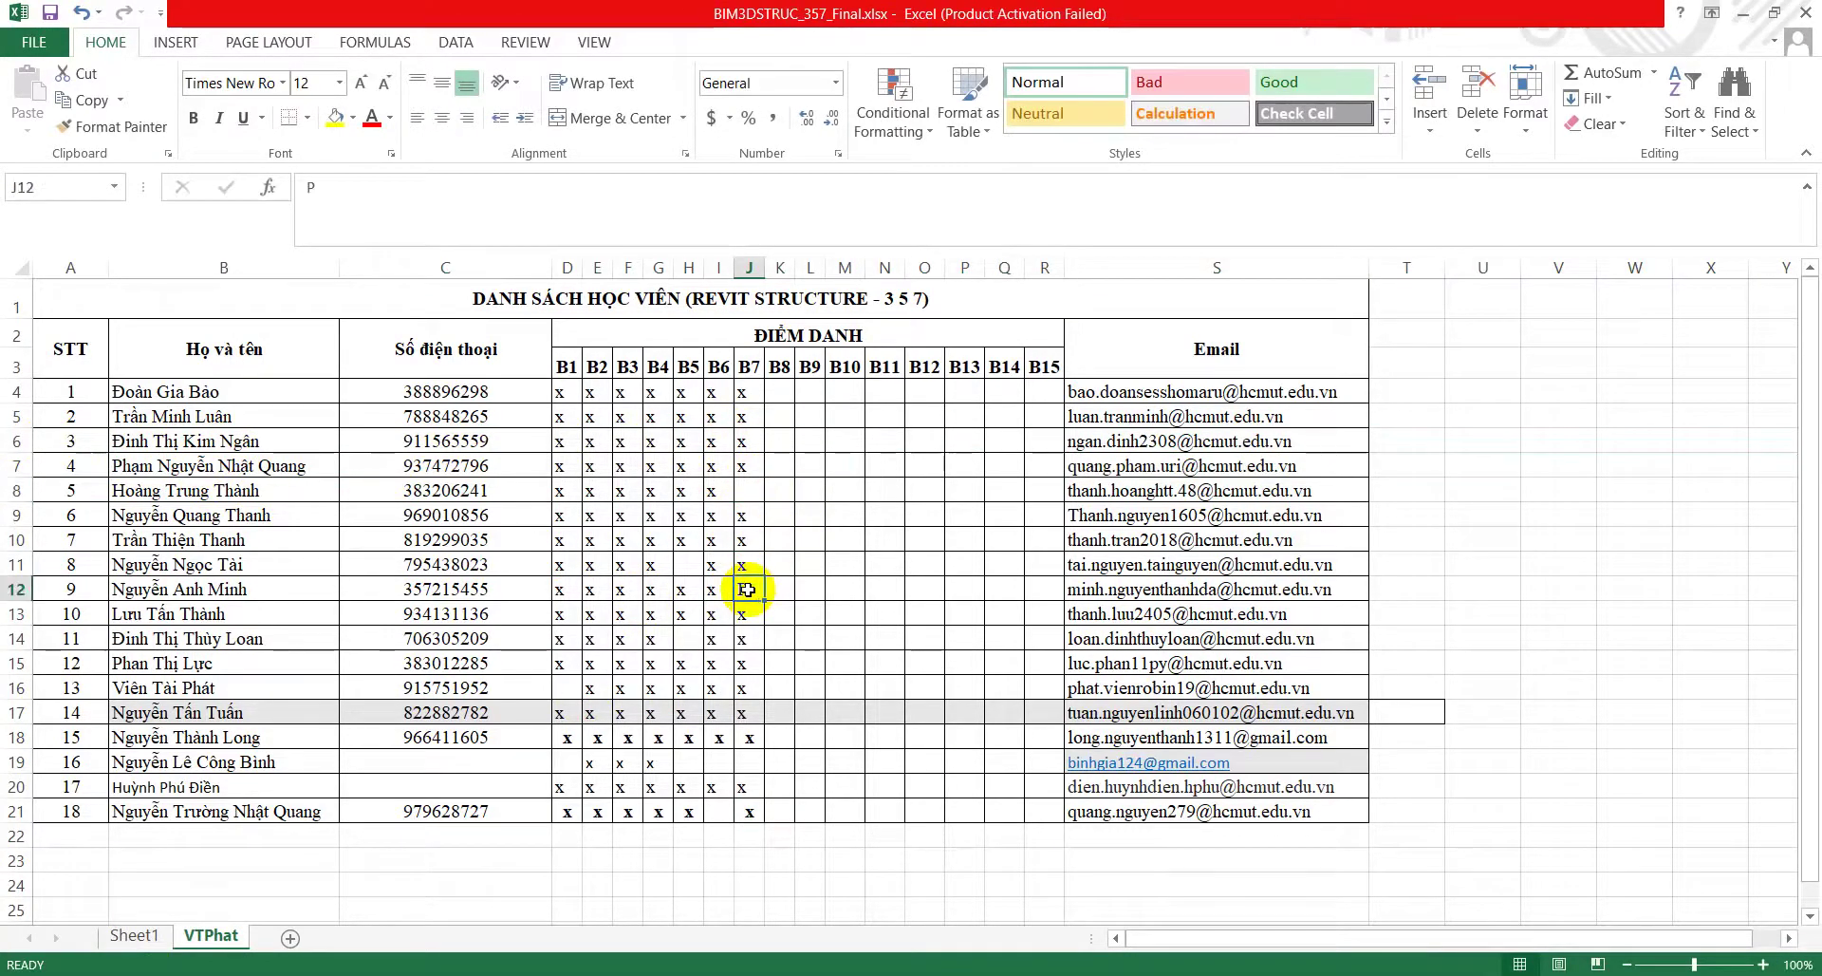
click(750, 763)
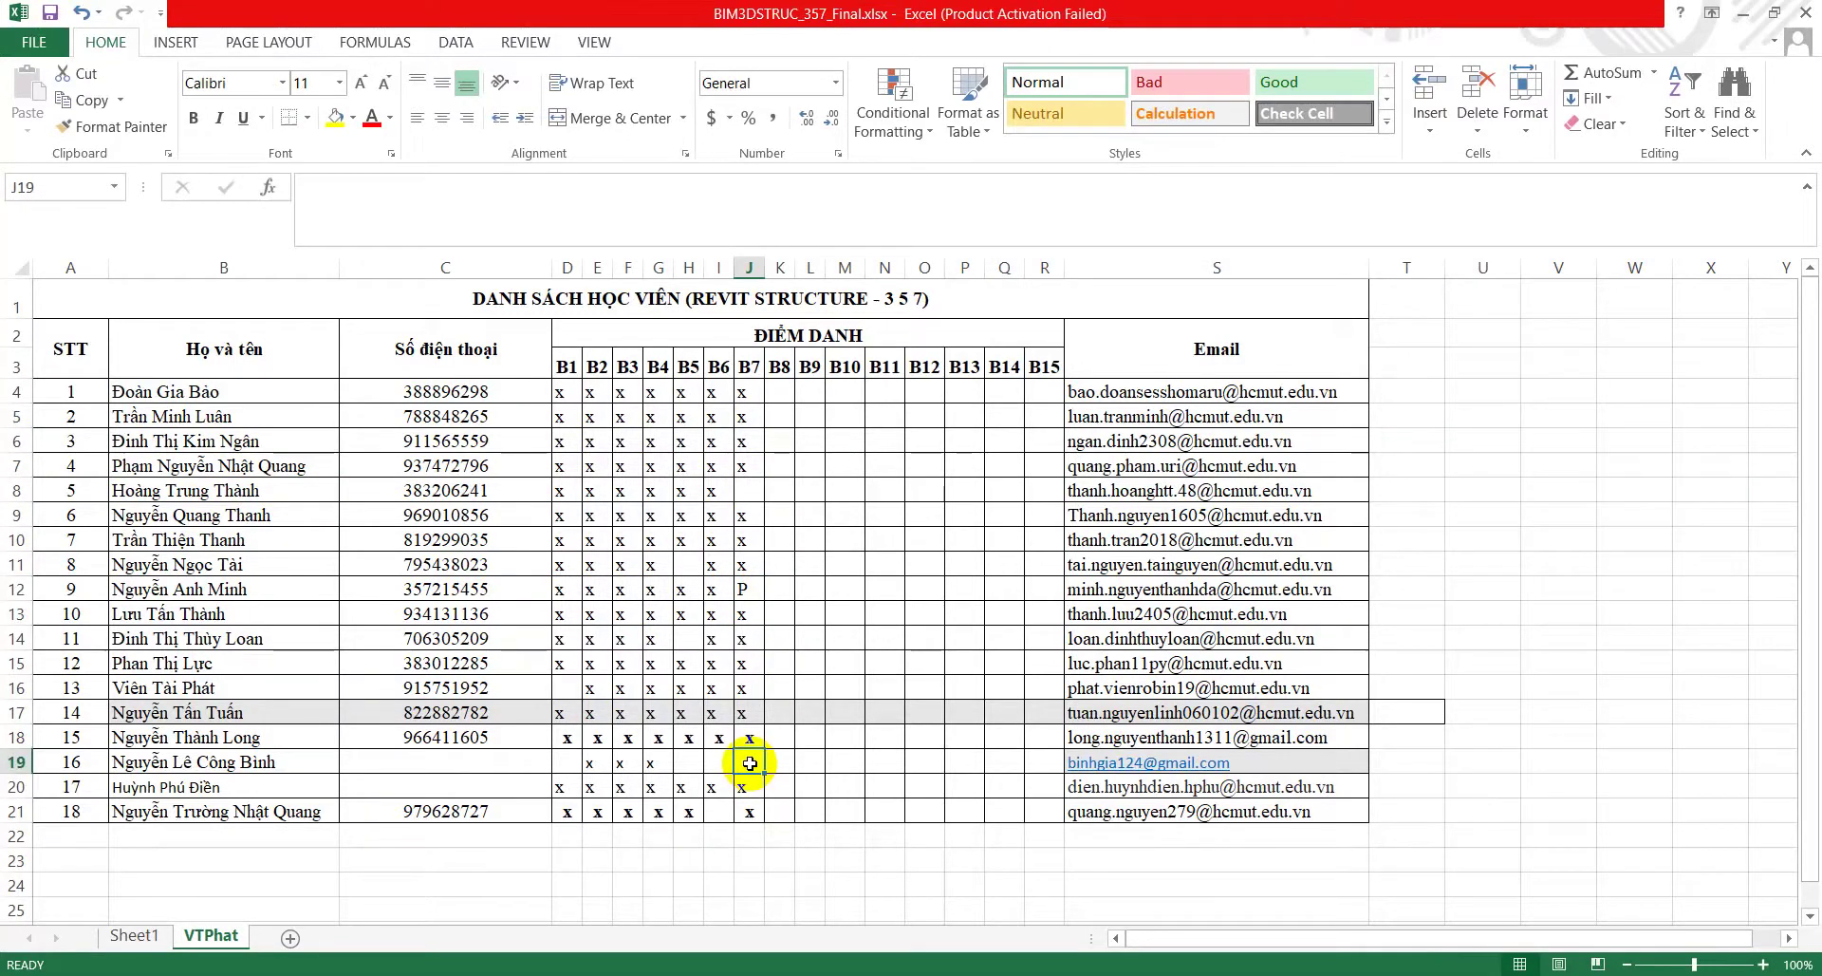
click(849, 670)
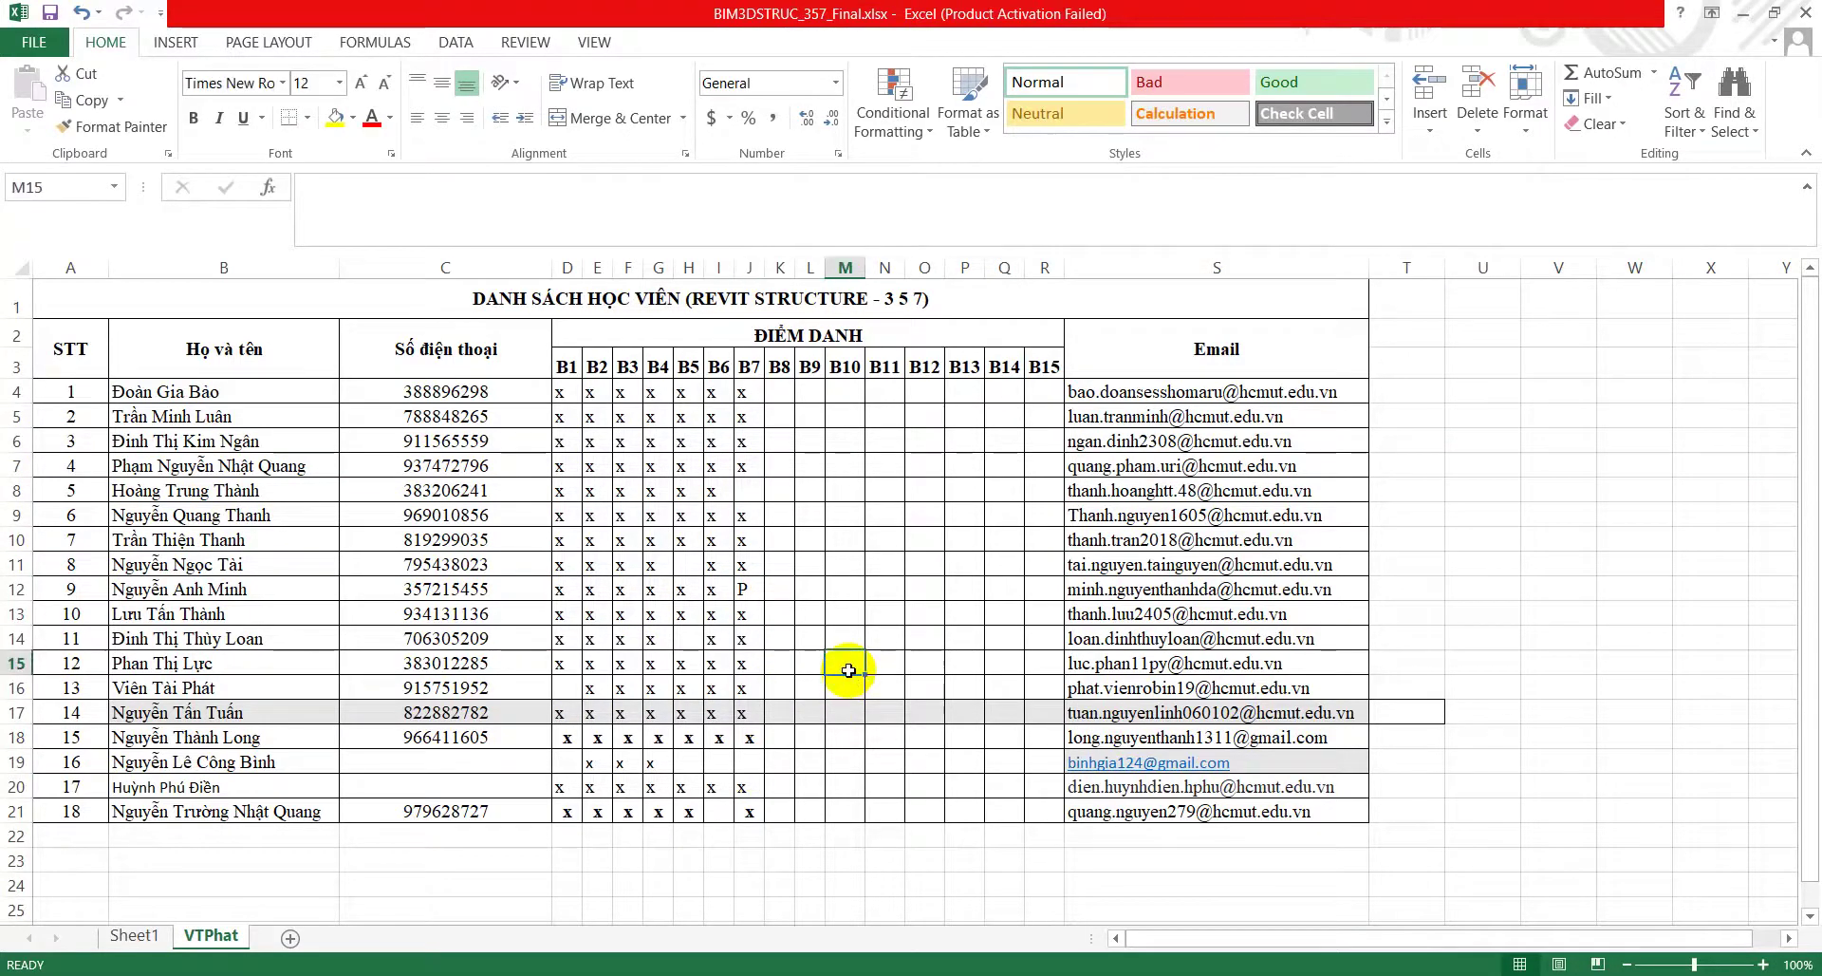
click(844, 660)
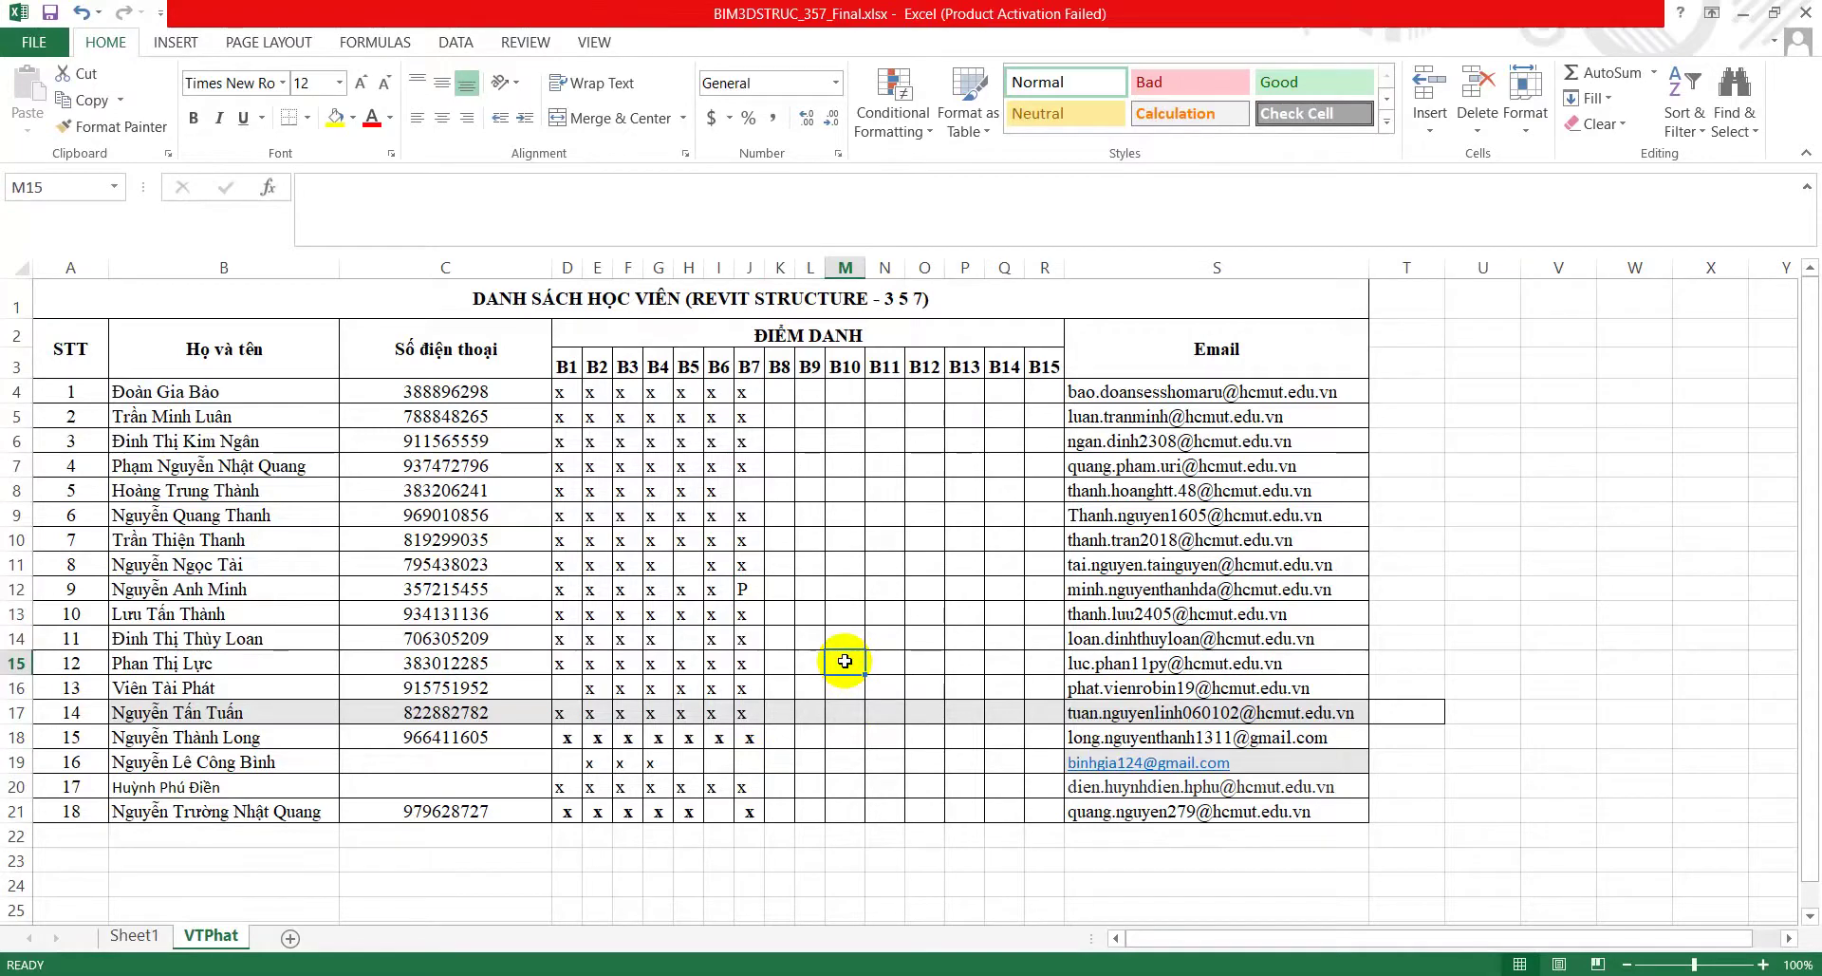
mouse_move(561, 974)
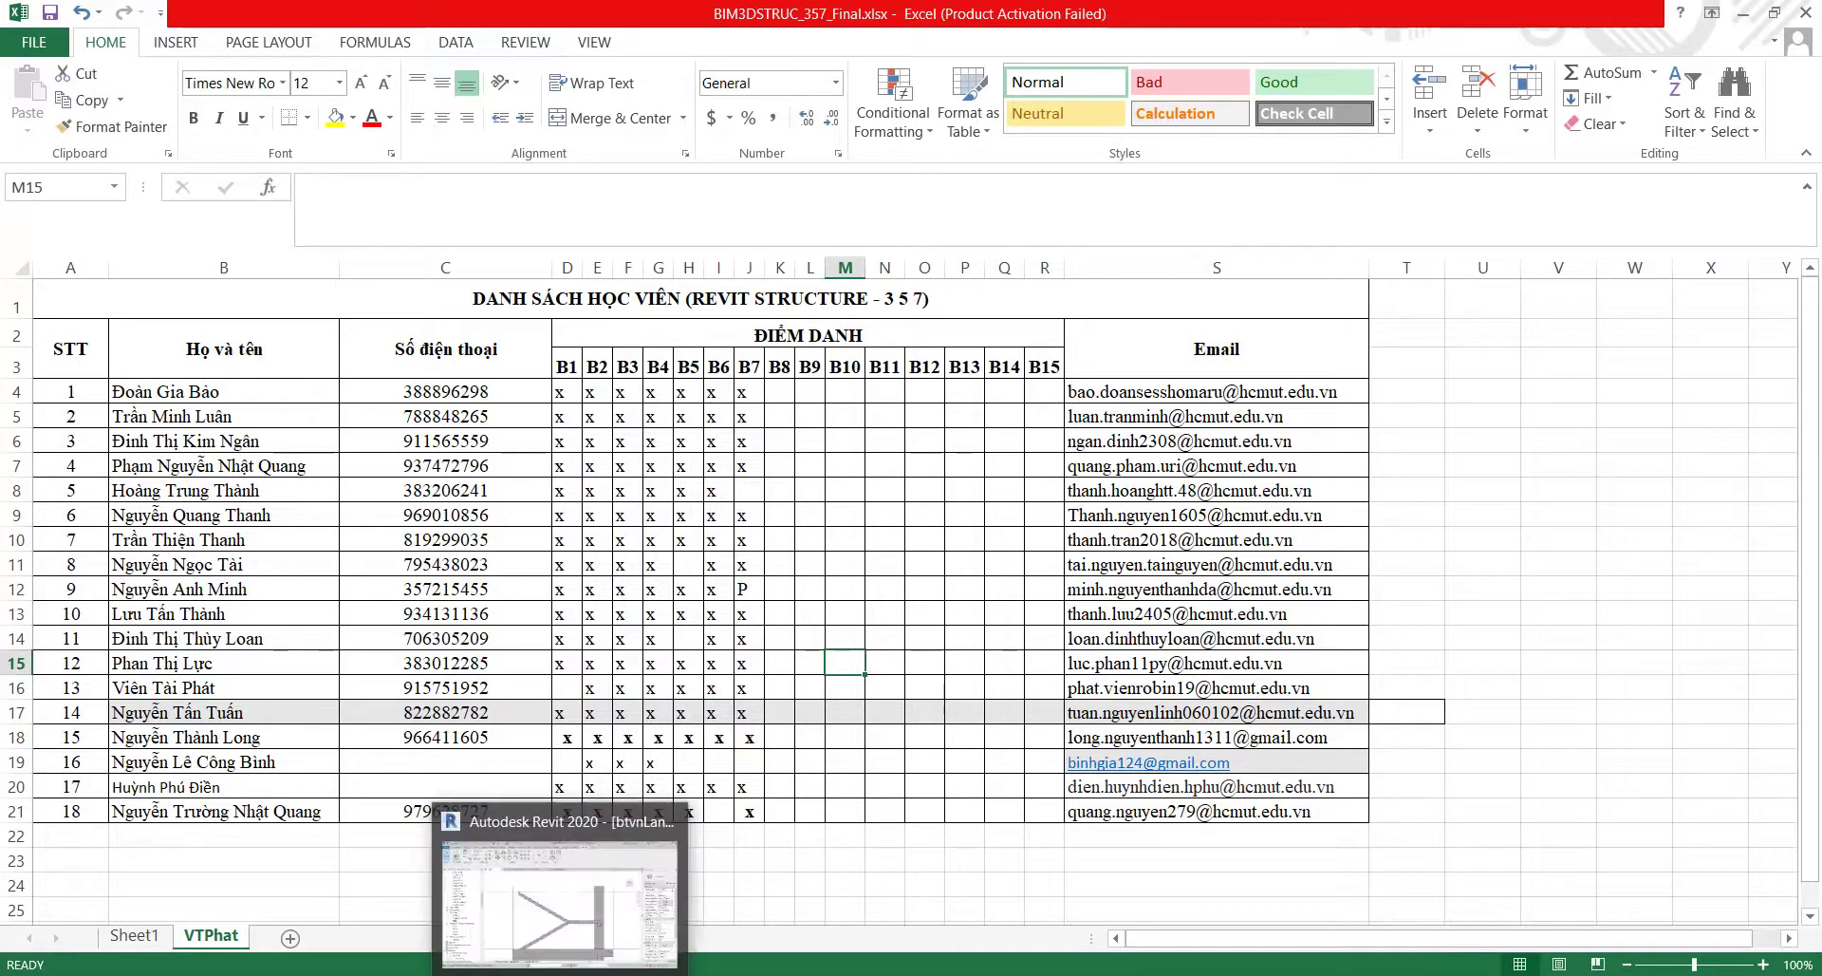
click(535, 916)
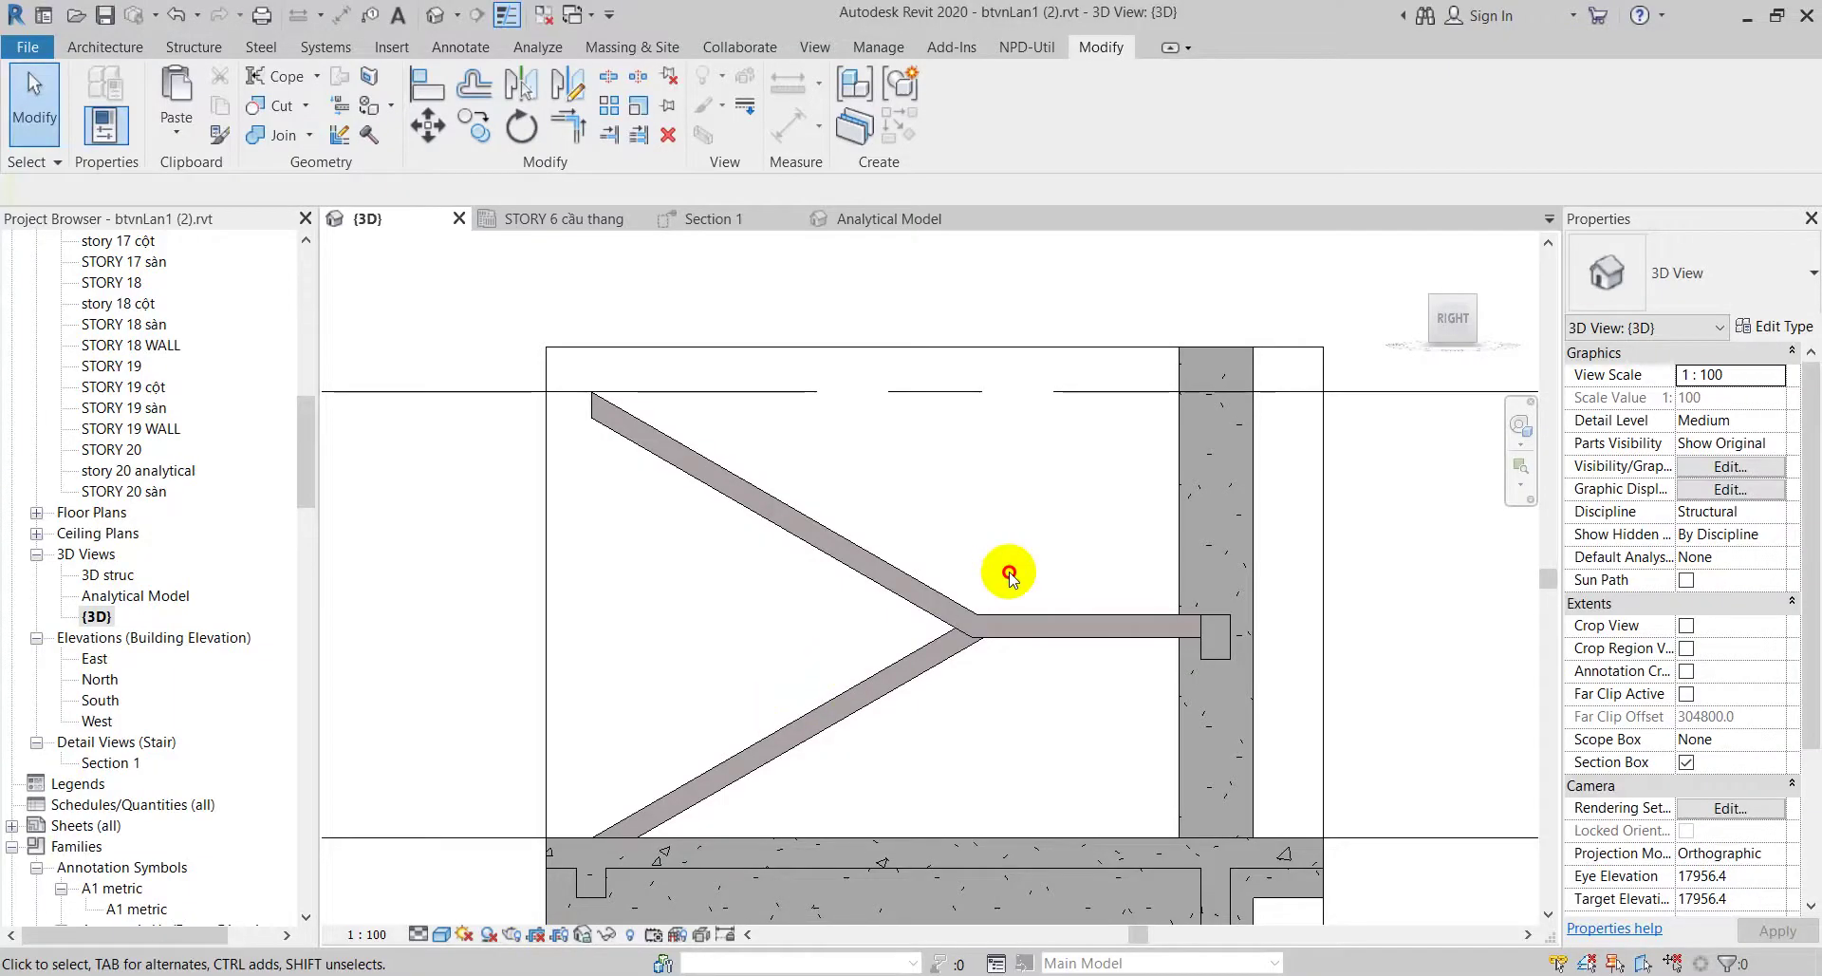
drag(1010, 574, 868, 715)
drag(1033, 543, 919, 680)
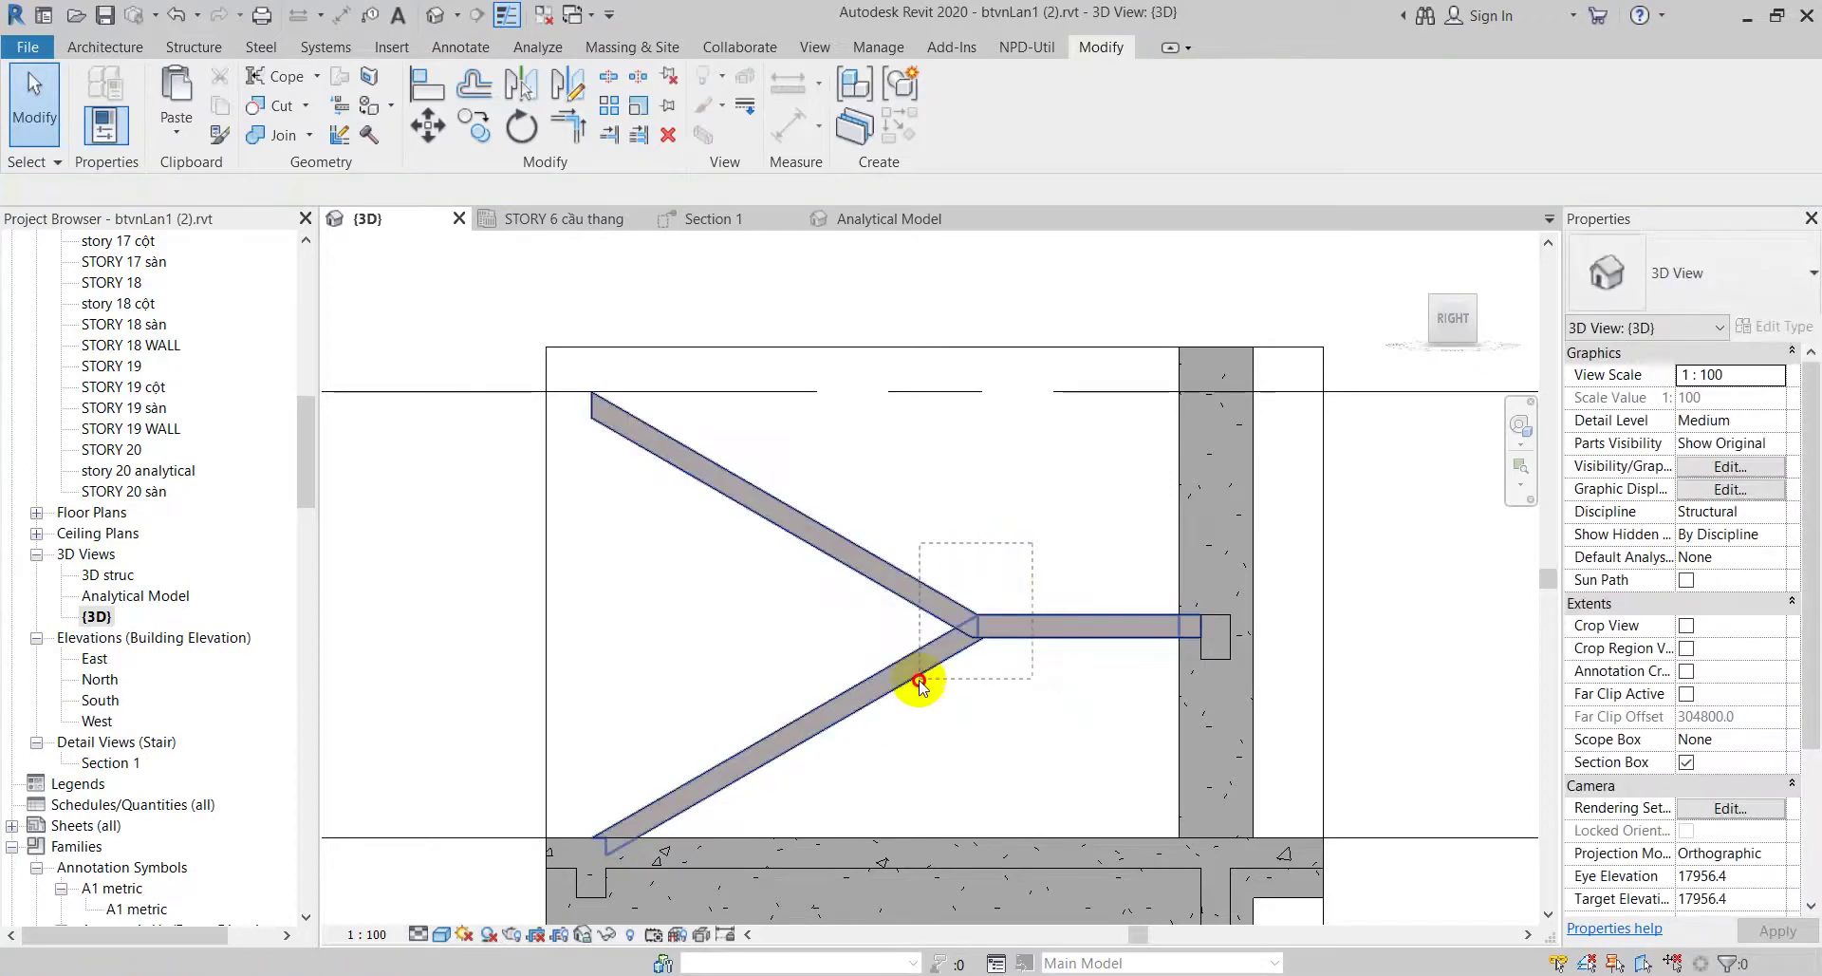
click(950, 719)
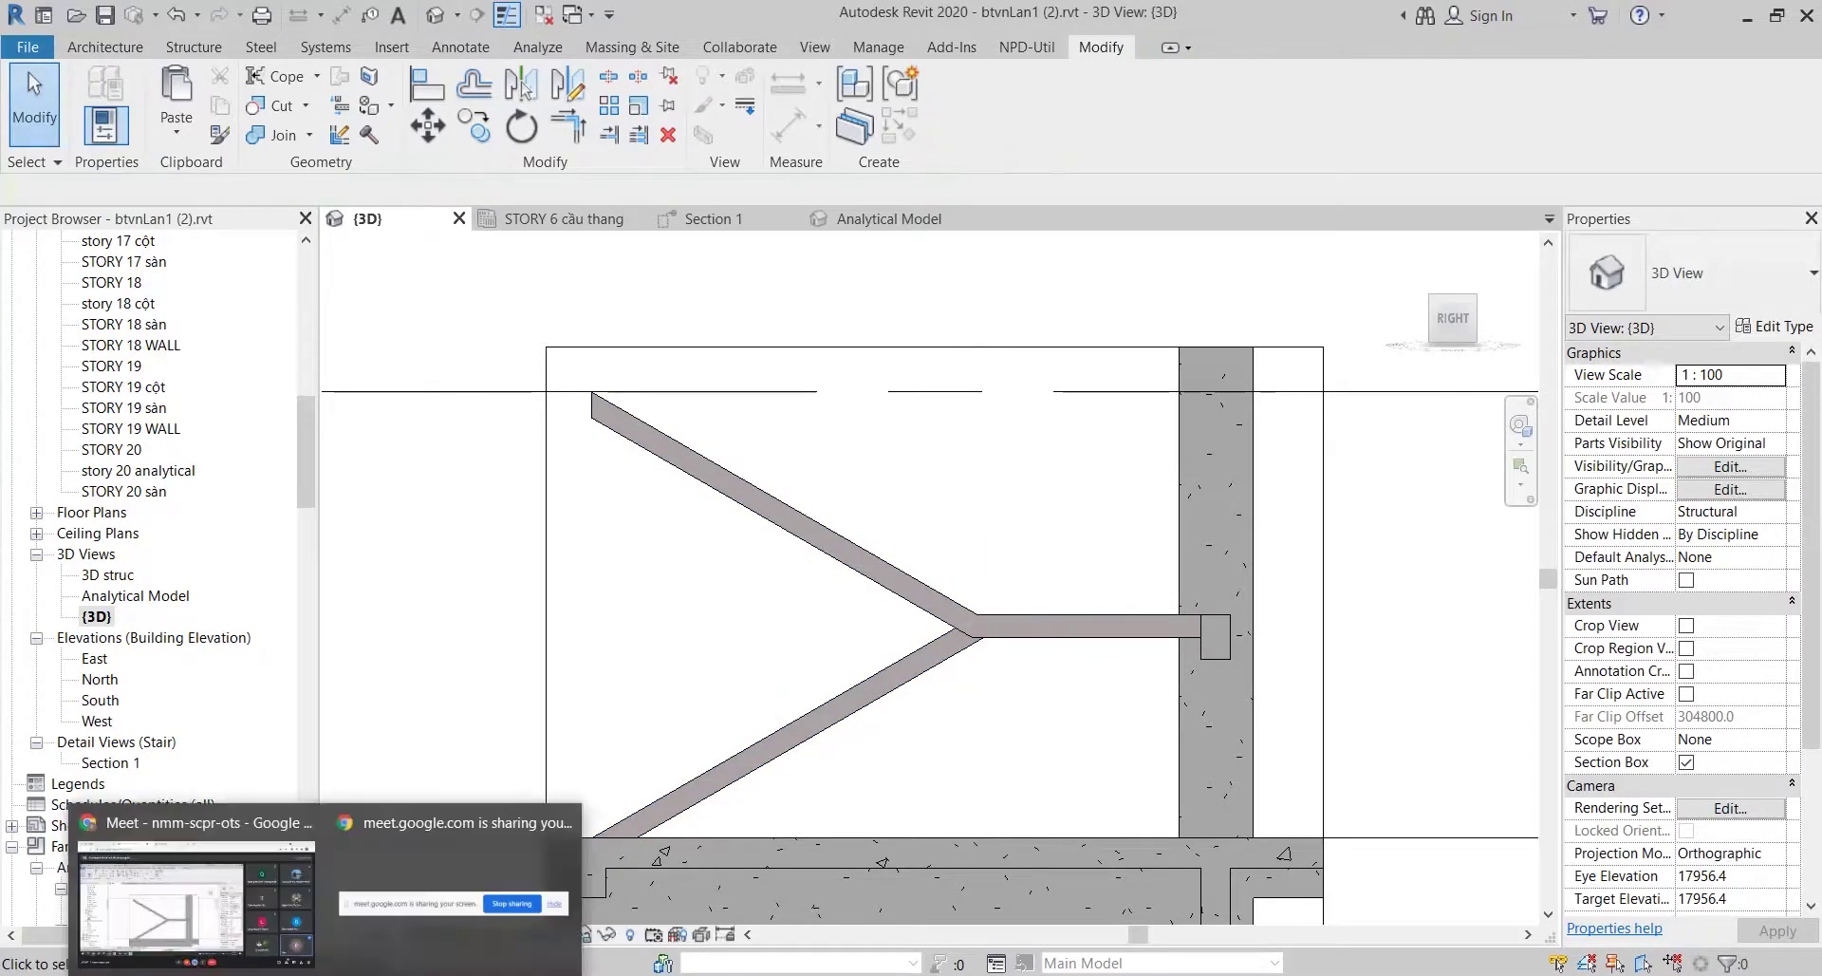
click(232, 908)
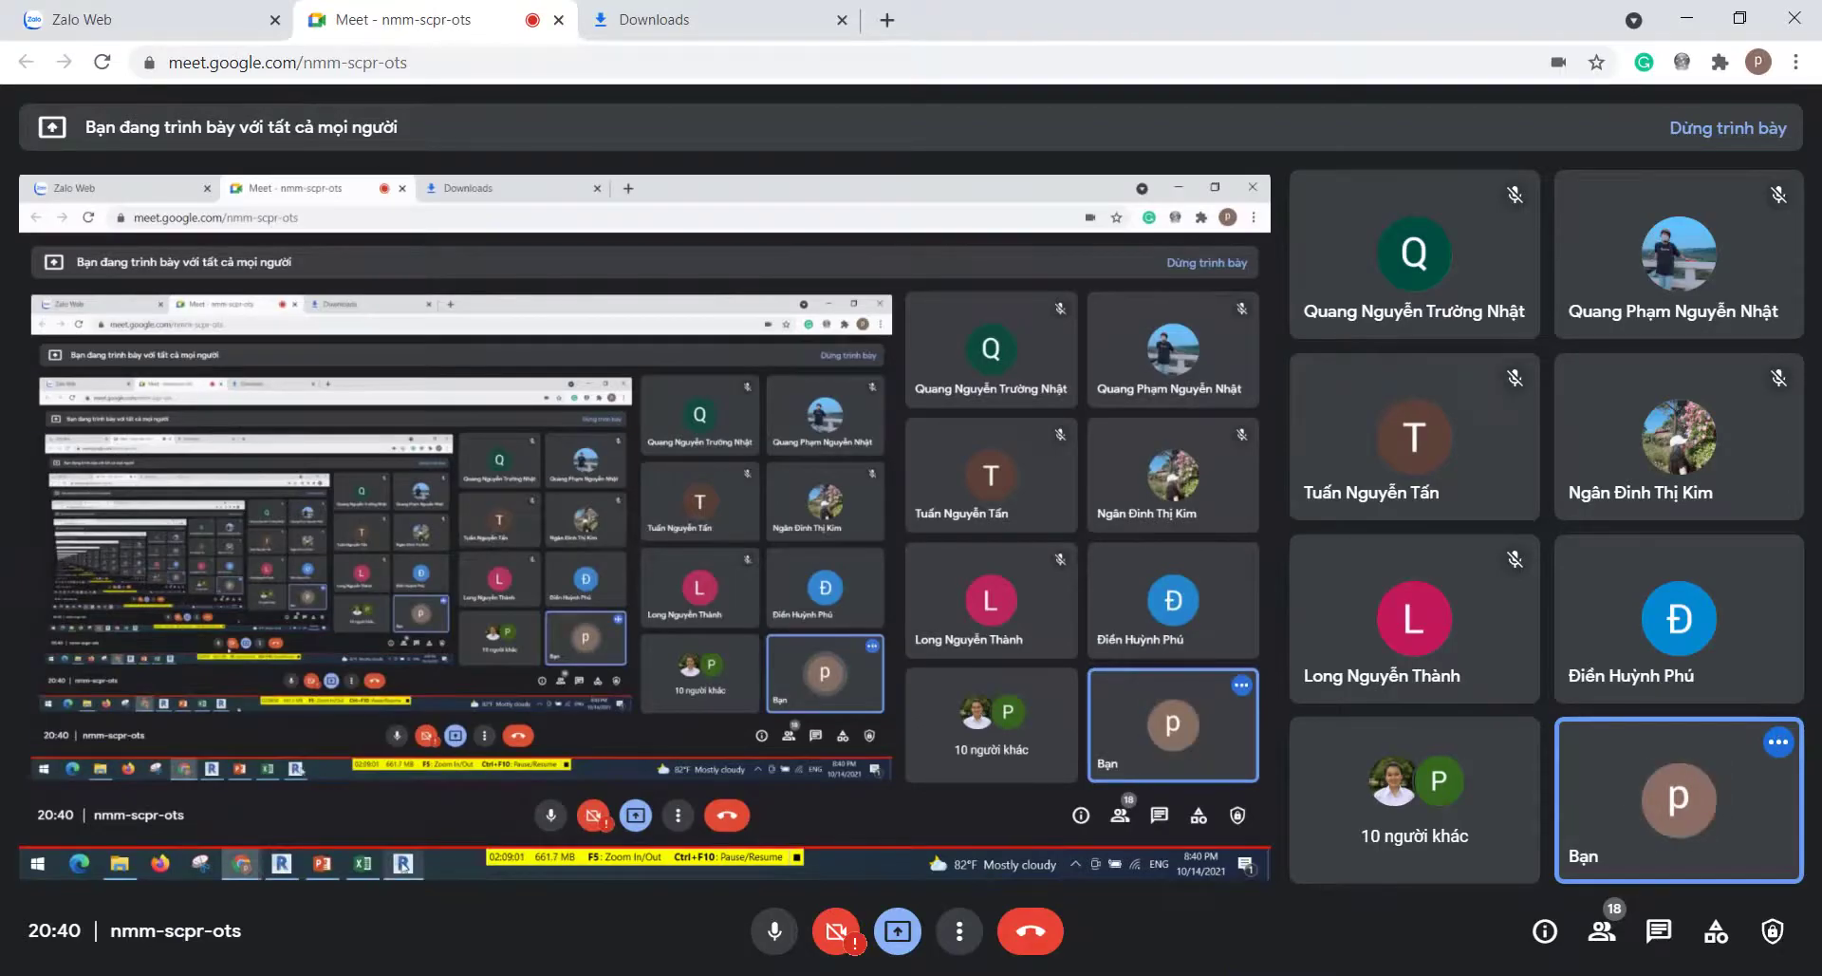
key(alt+Tab)
click(910, 594)
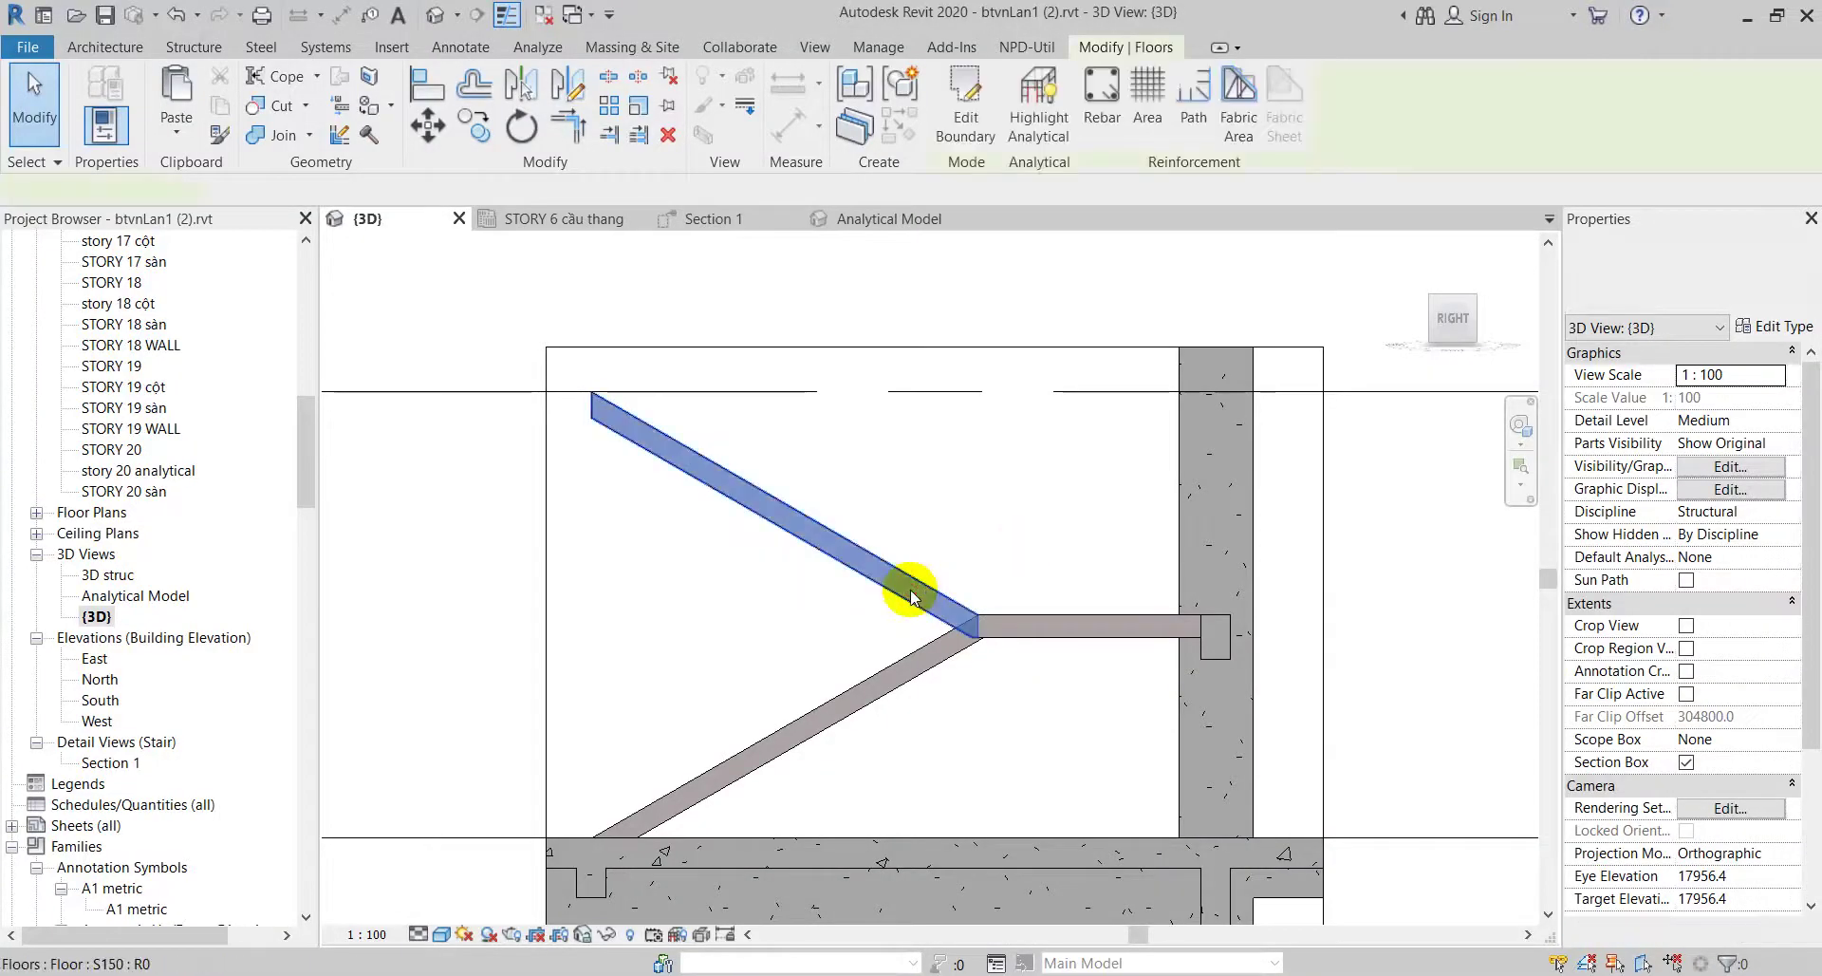
click(898, 663)
scroll(1033, 586, up, 2)
click(1027, 638)
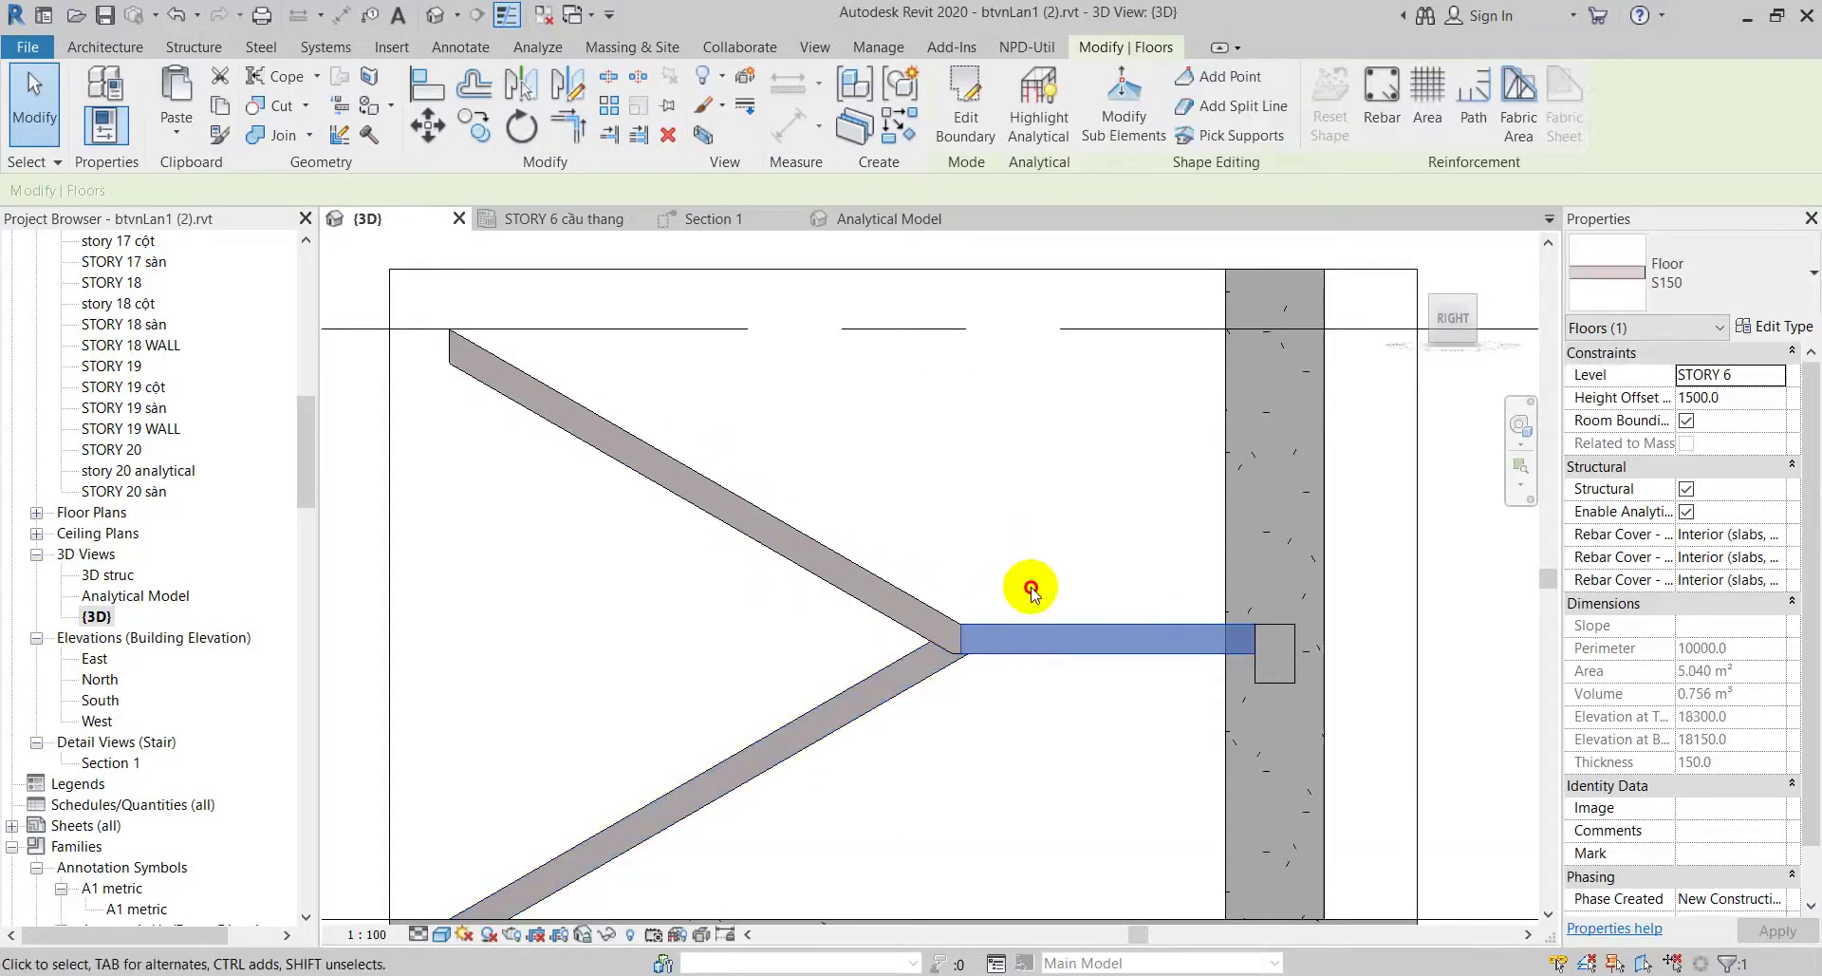
click(1042, 553)
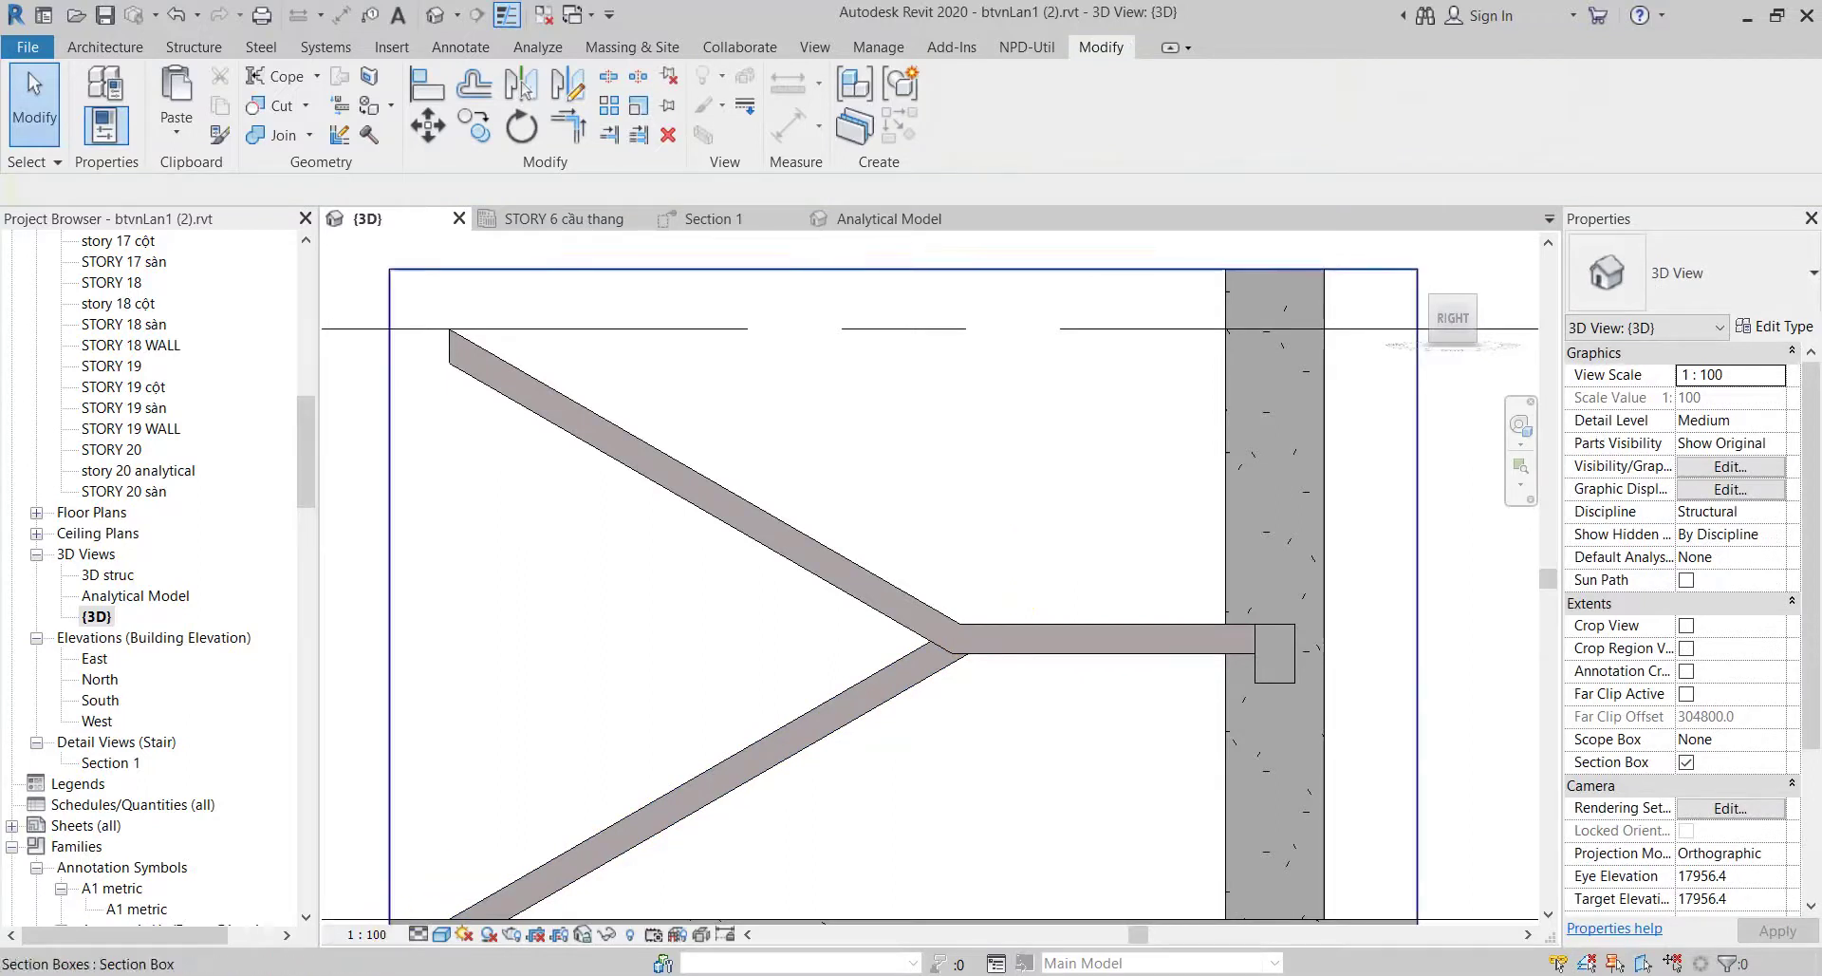
click(260, 909)
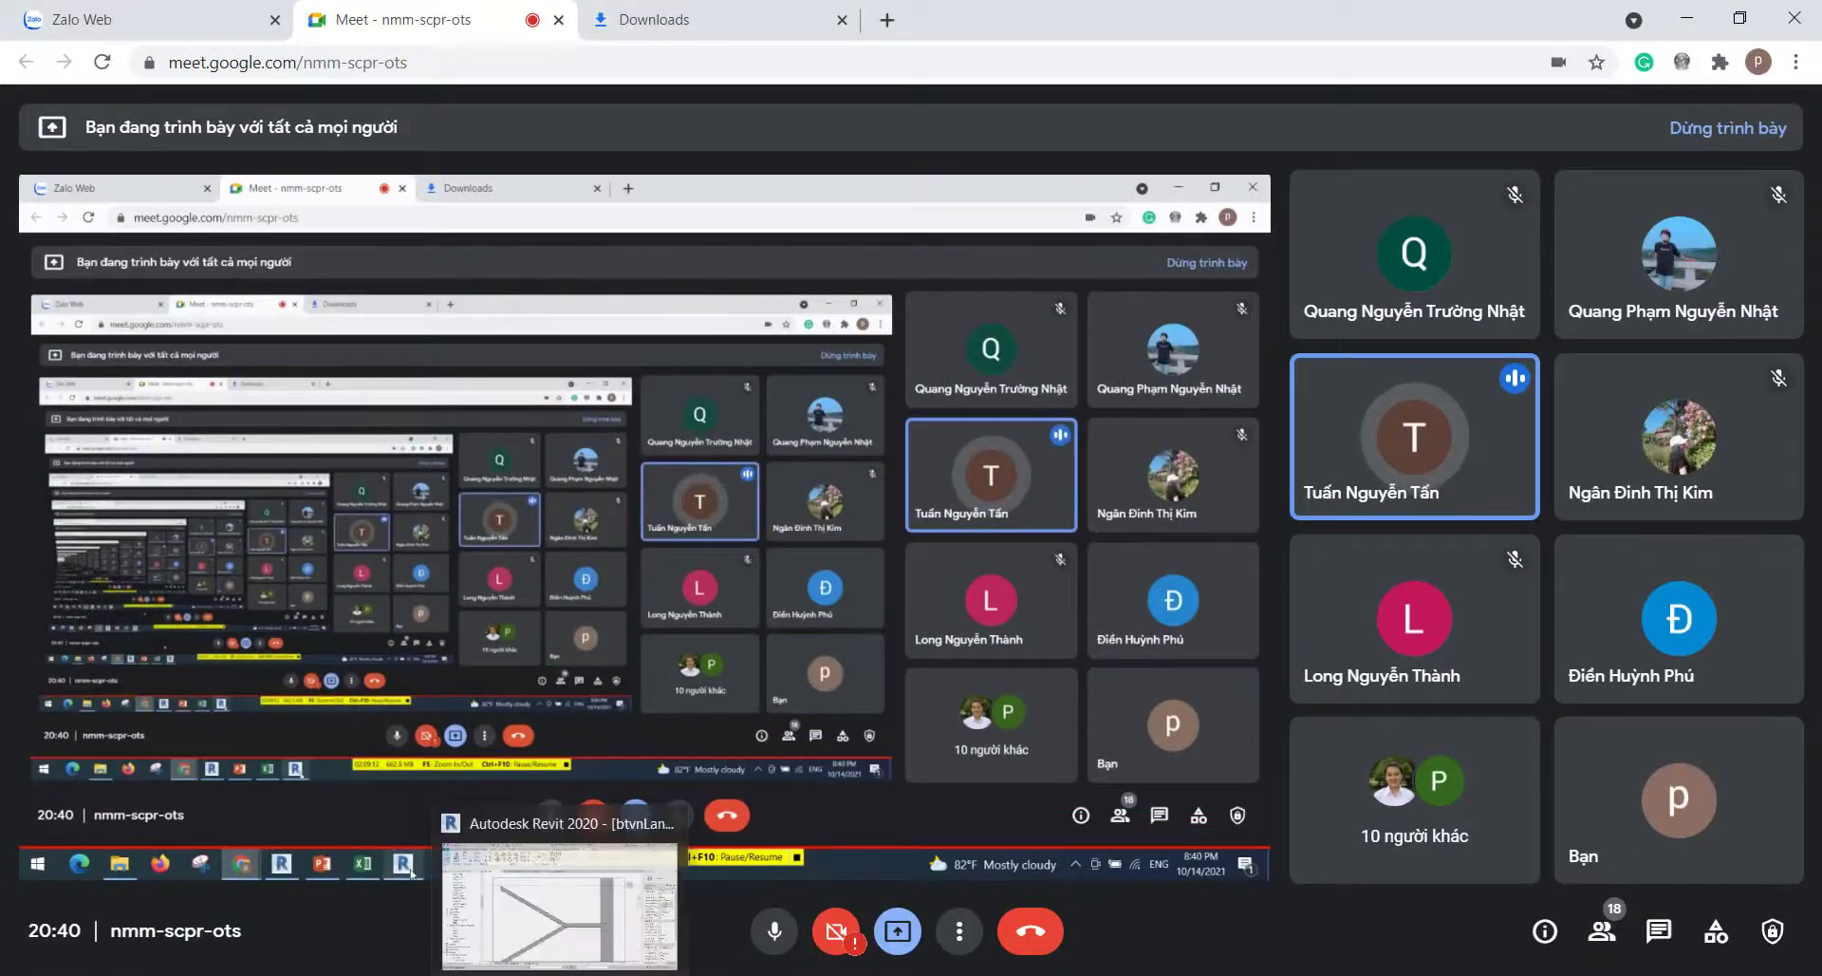
click(409, 868)
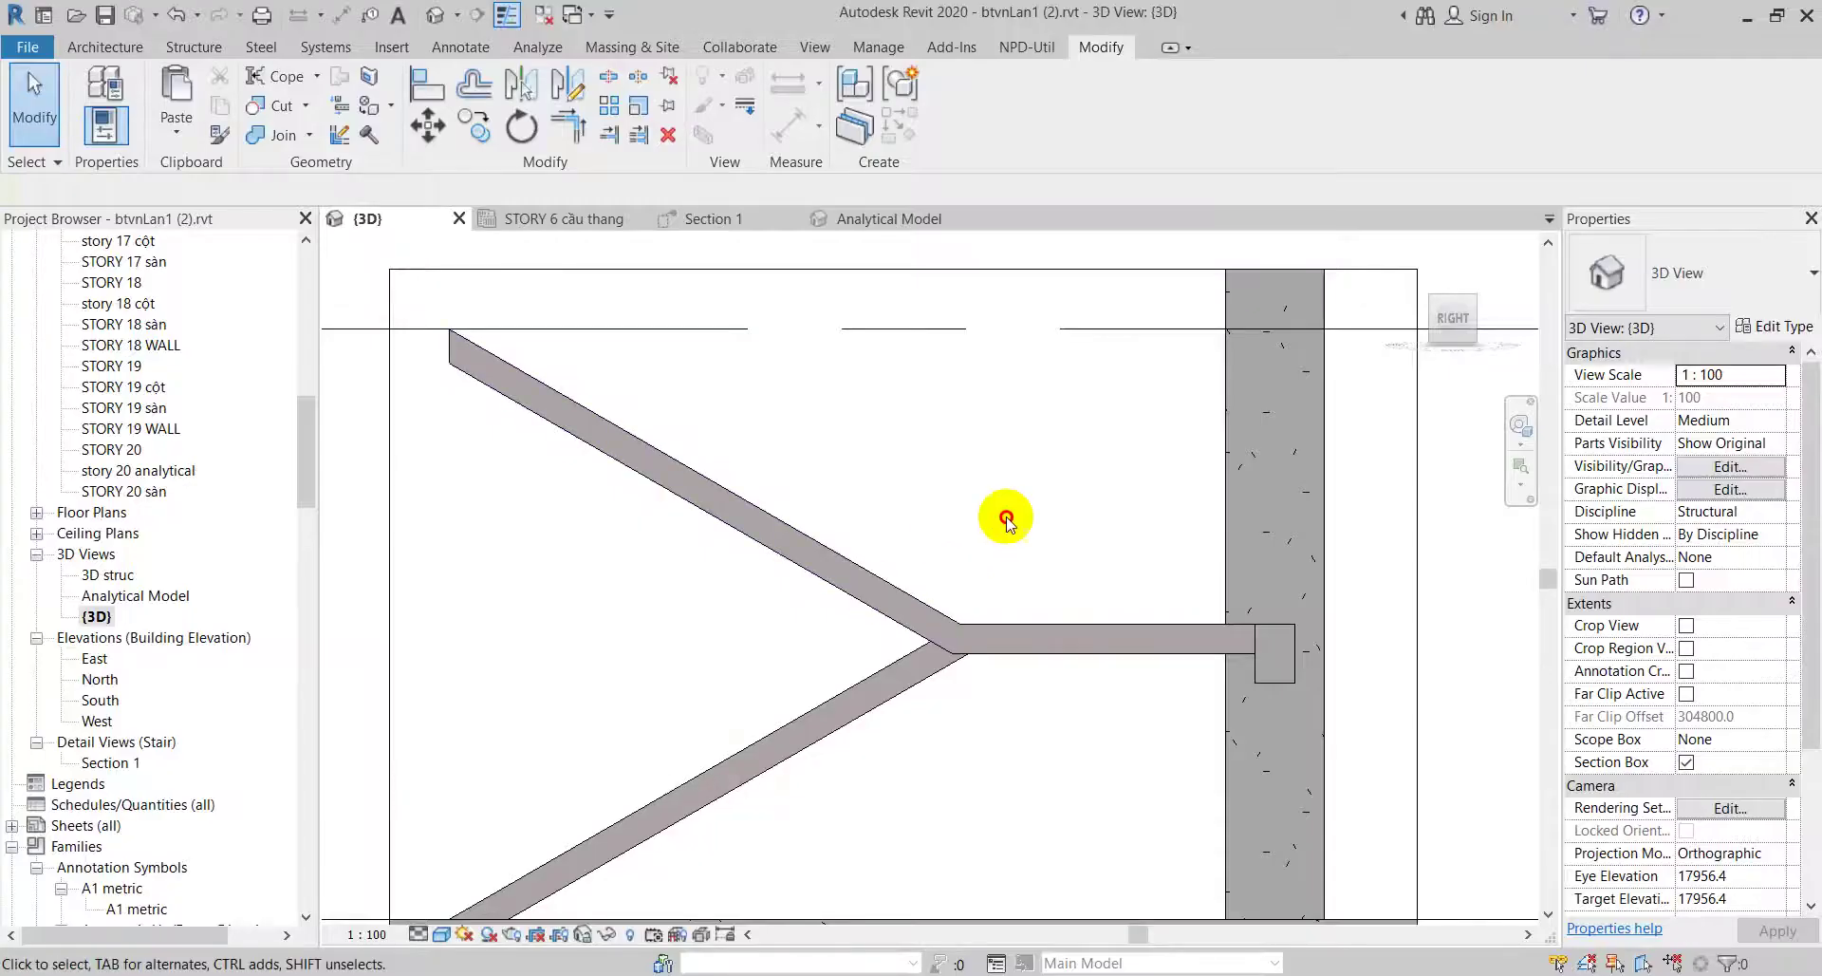
drag(1088, 488, 800, 790)
click(994, 570)
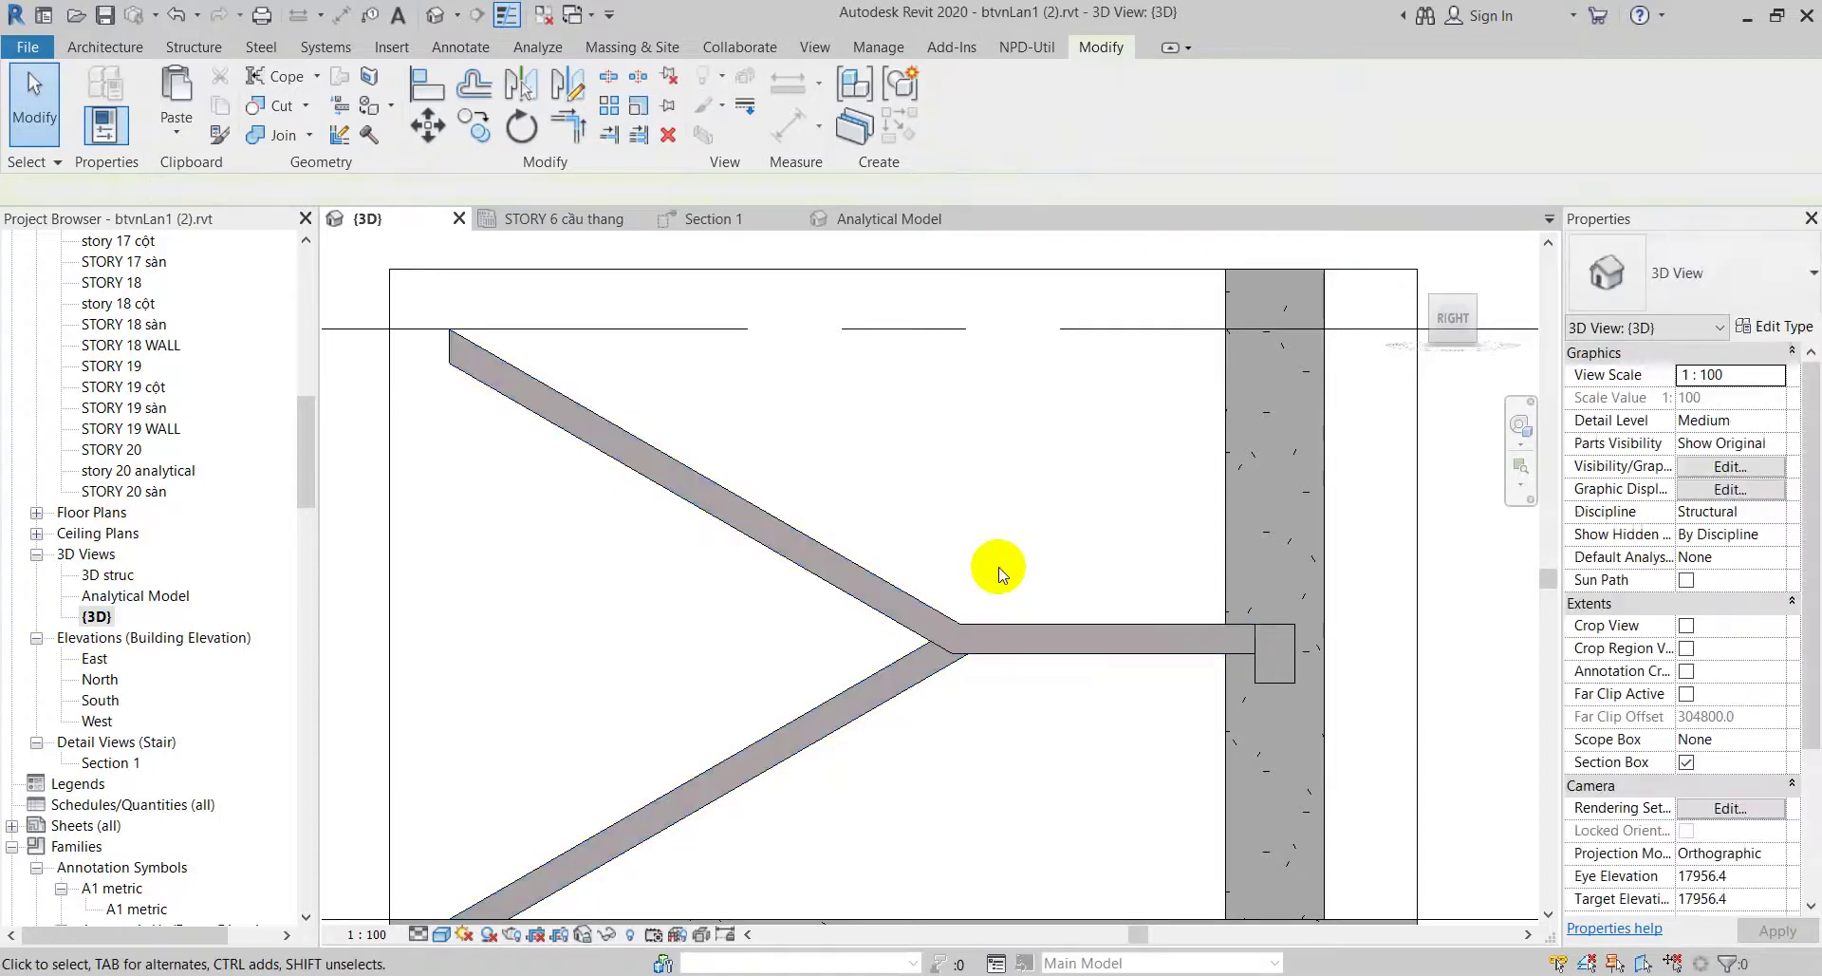
mouse_move(1045, 512)
mouse_down()
mouse_move(899, 707)
mouse_move(847, 744)
mouse_up()
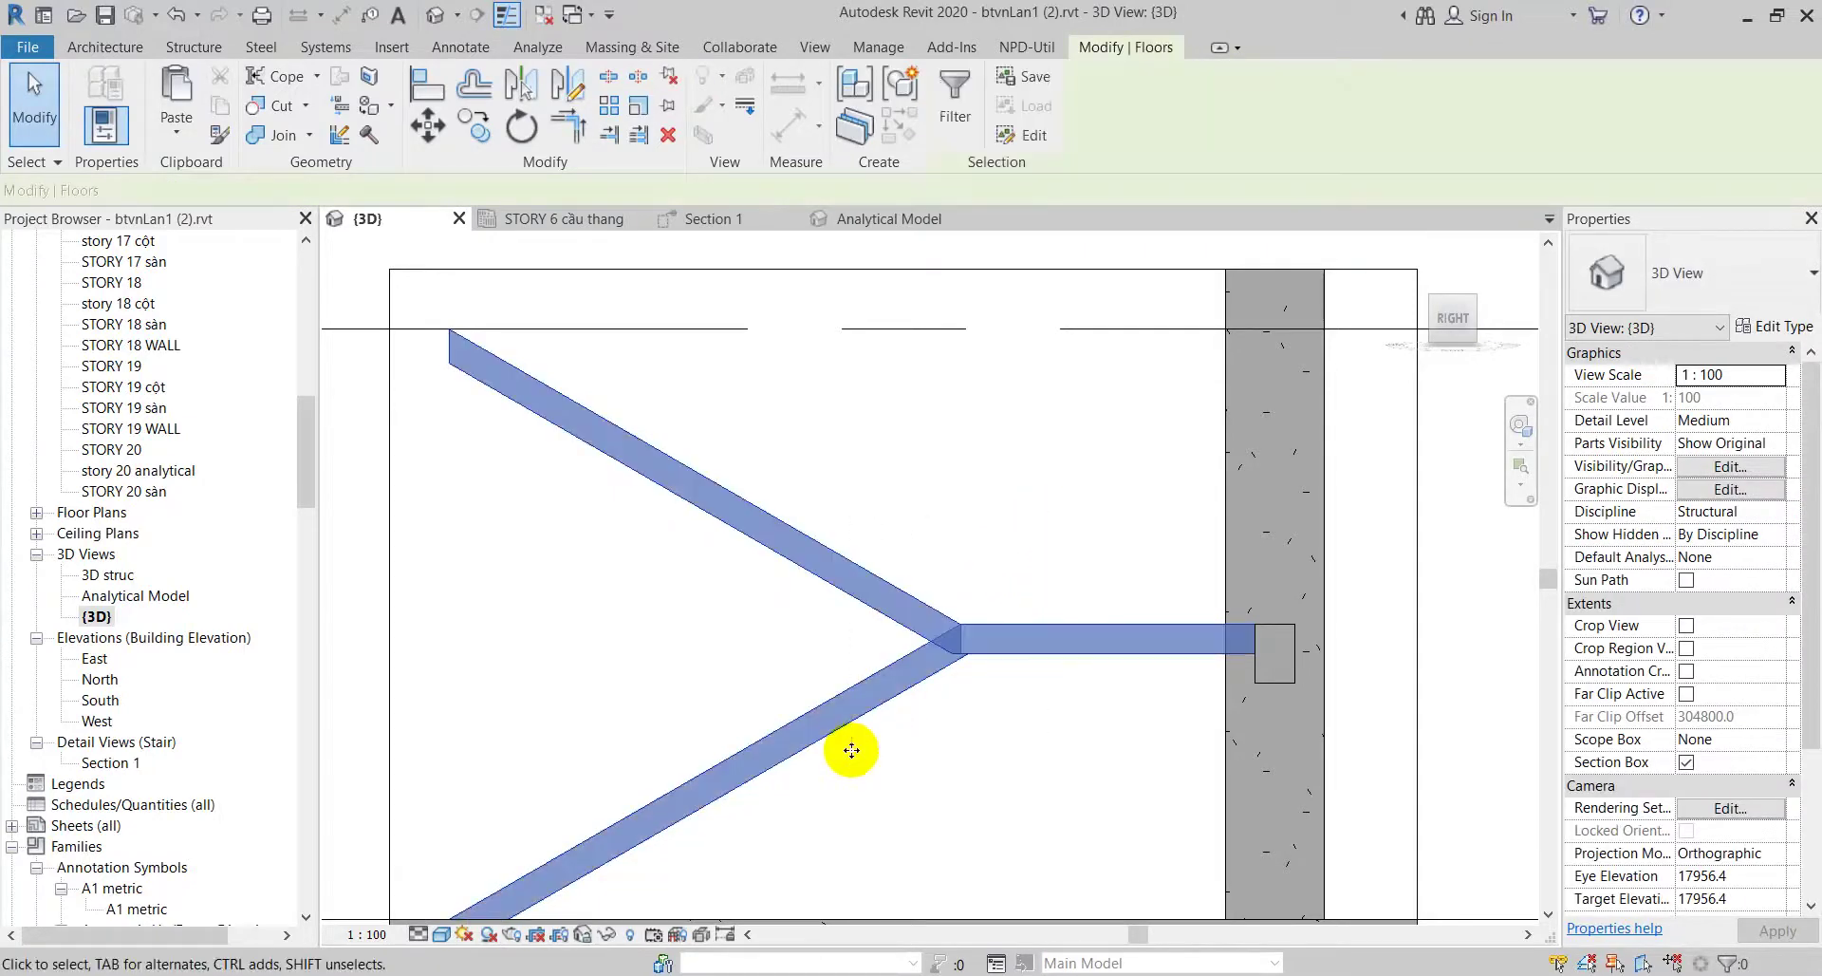
mouse_move(1063, 520)
mouse_down()
mouse_move(855, 707)
mouse_move(839, 757)
mouse_up()
click(1029, 539)
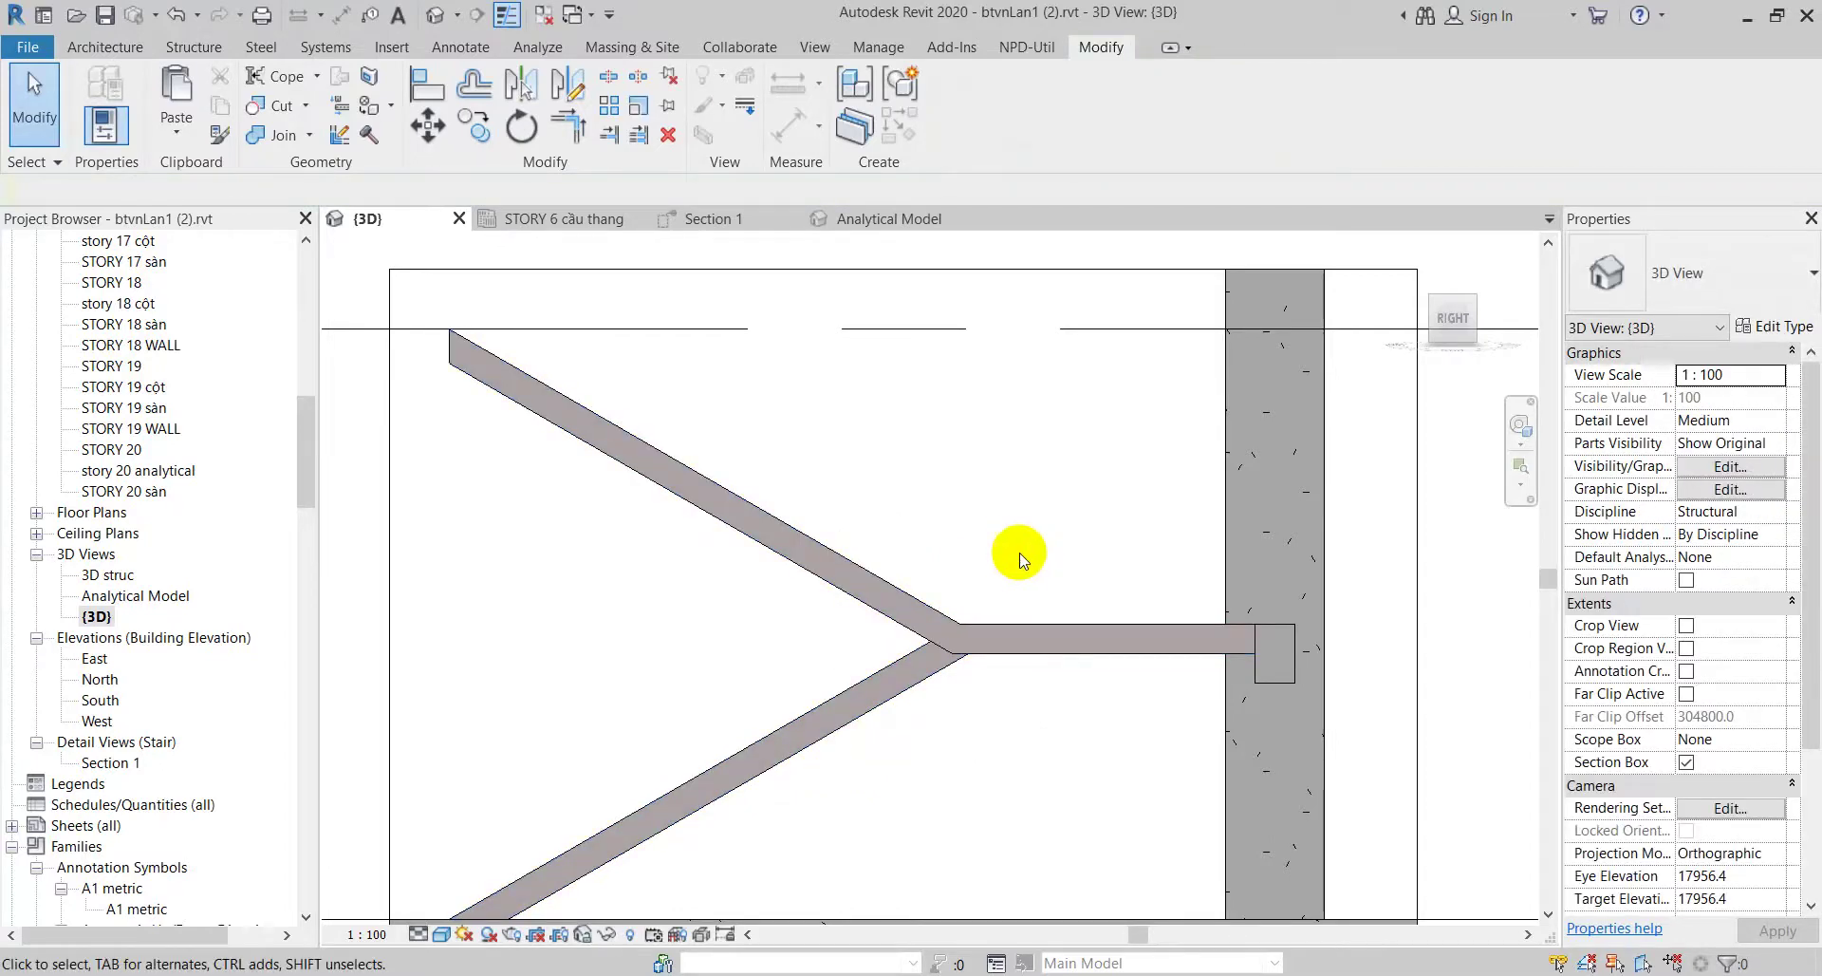
drag(1025, 504, 810, 785)
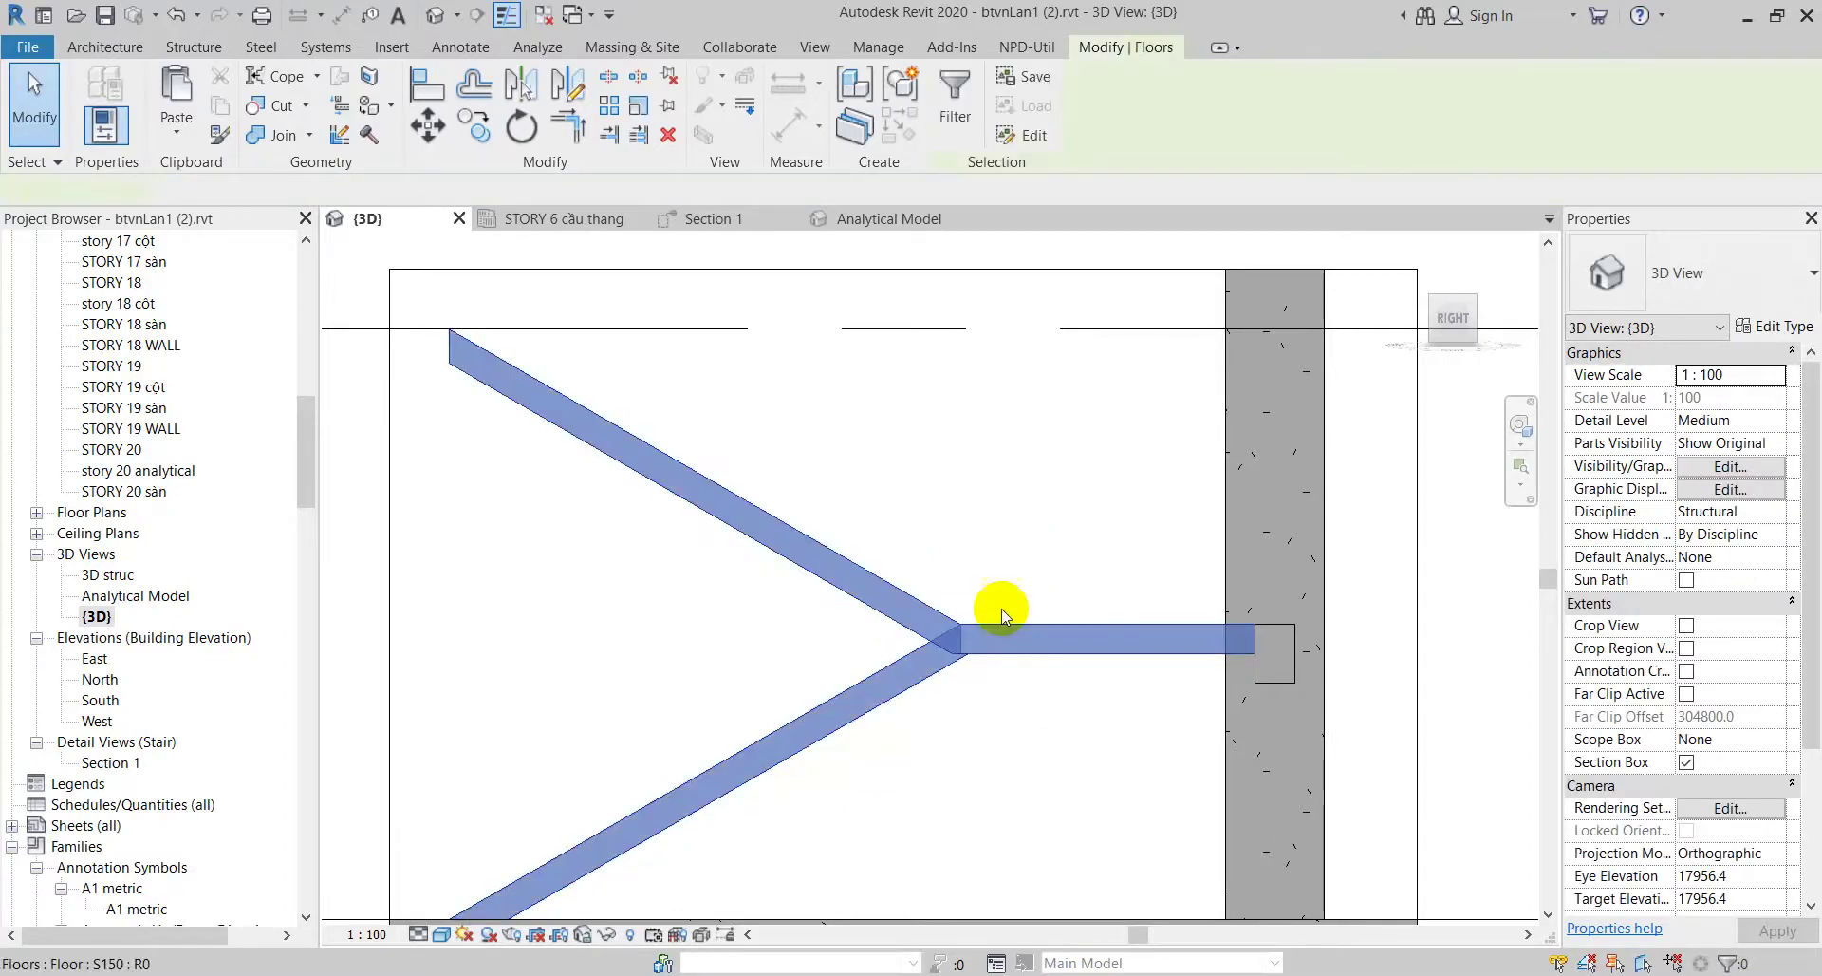
drag(1052, 478, 847, 757)
click(1016, 522)
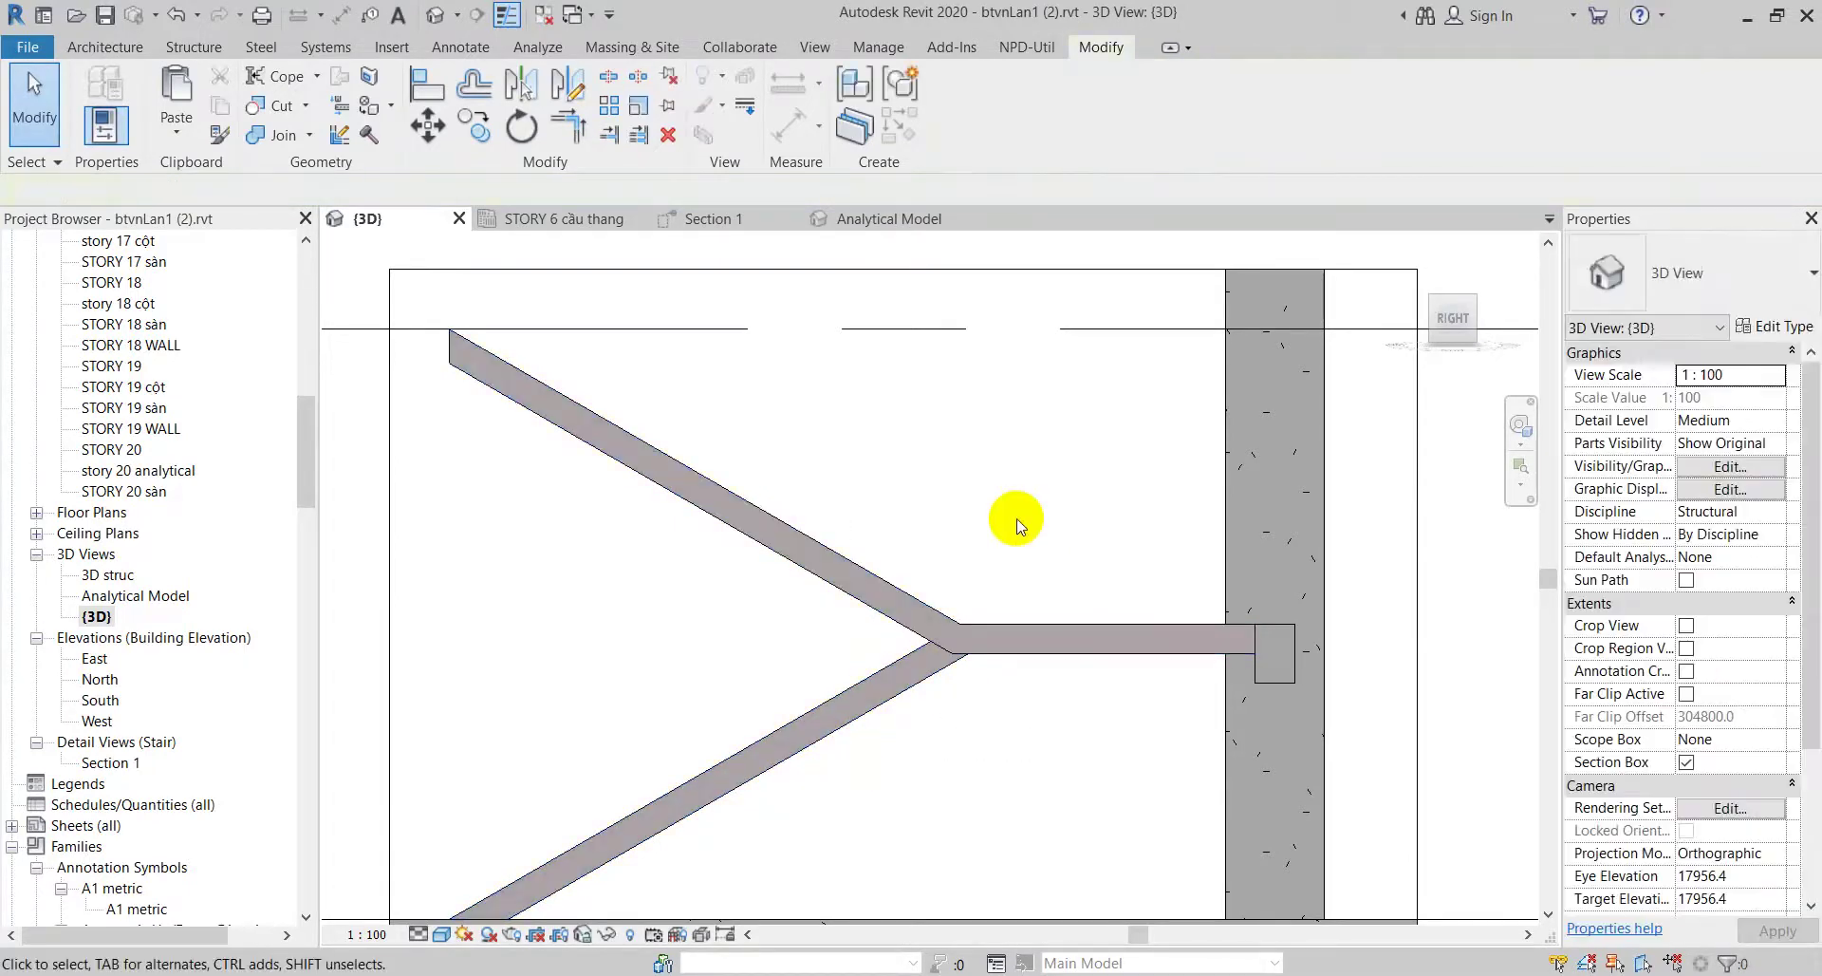
scroll(1015, 522, down, 3)
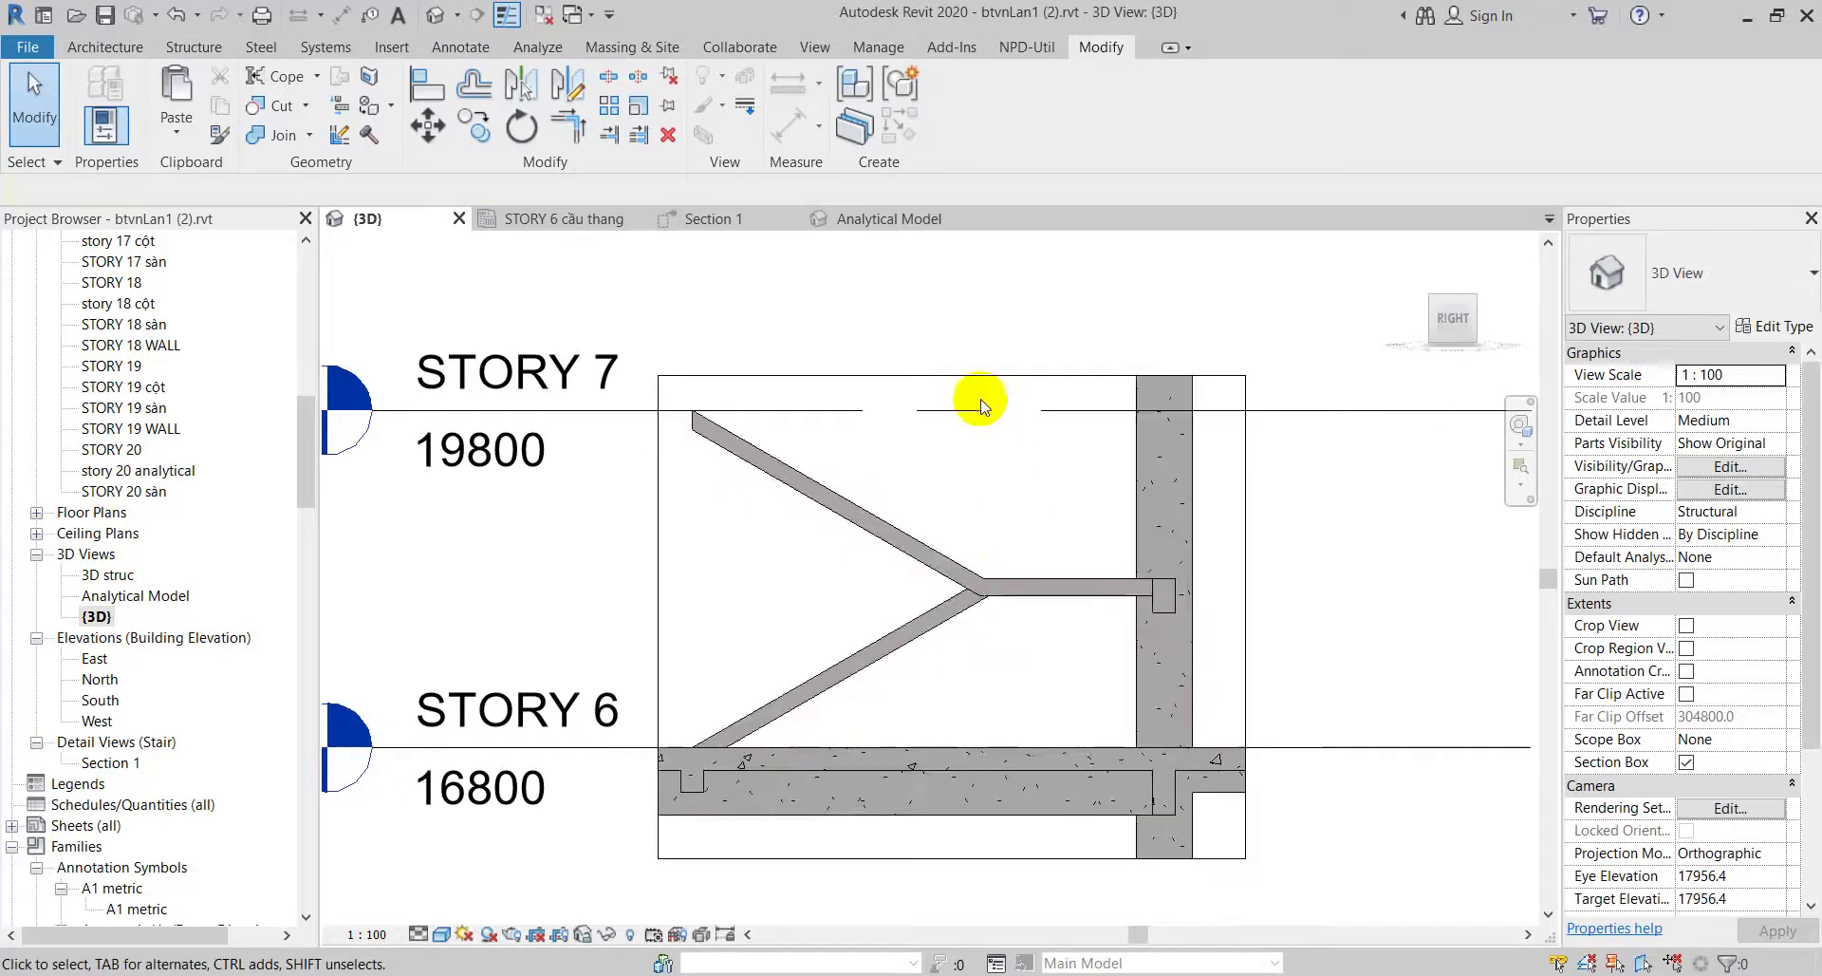
Step: Select the STORY 7 level line to show its 19800 elevation, framing both level heads, then return to Google Meet
click(973, 424)
click(1009, 497)
mouse_move(1009, 497)
middle_down()
mouse_move(956, 529)
mouse_move(857, 515)
middle_up()
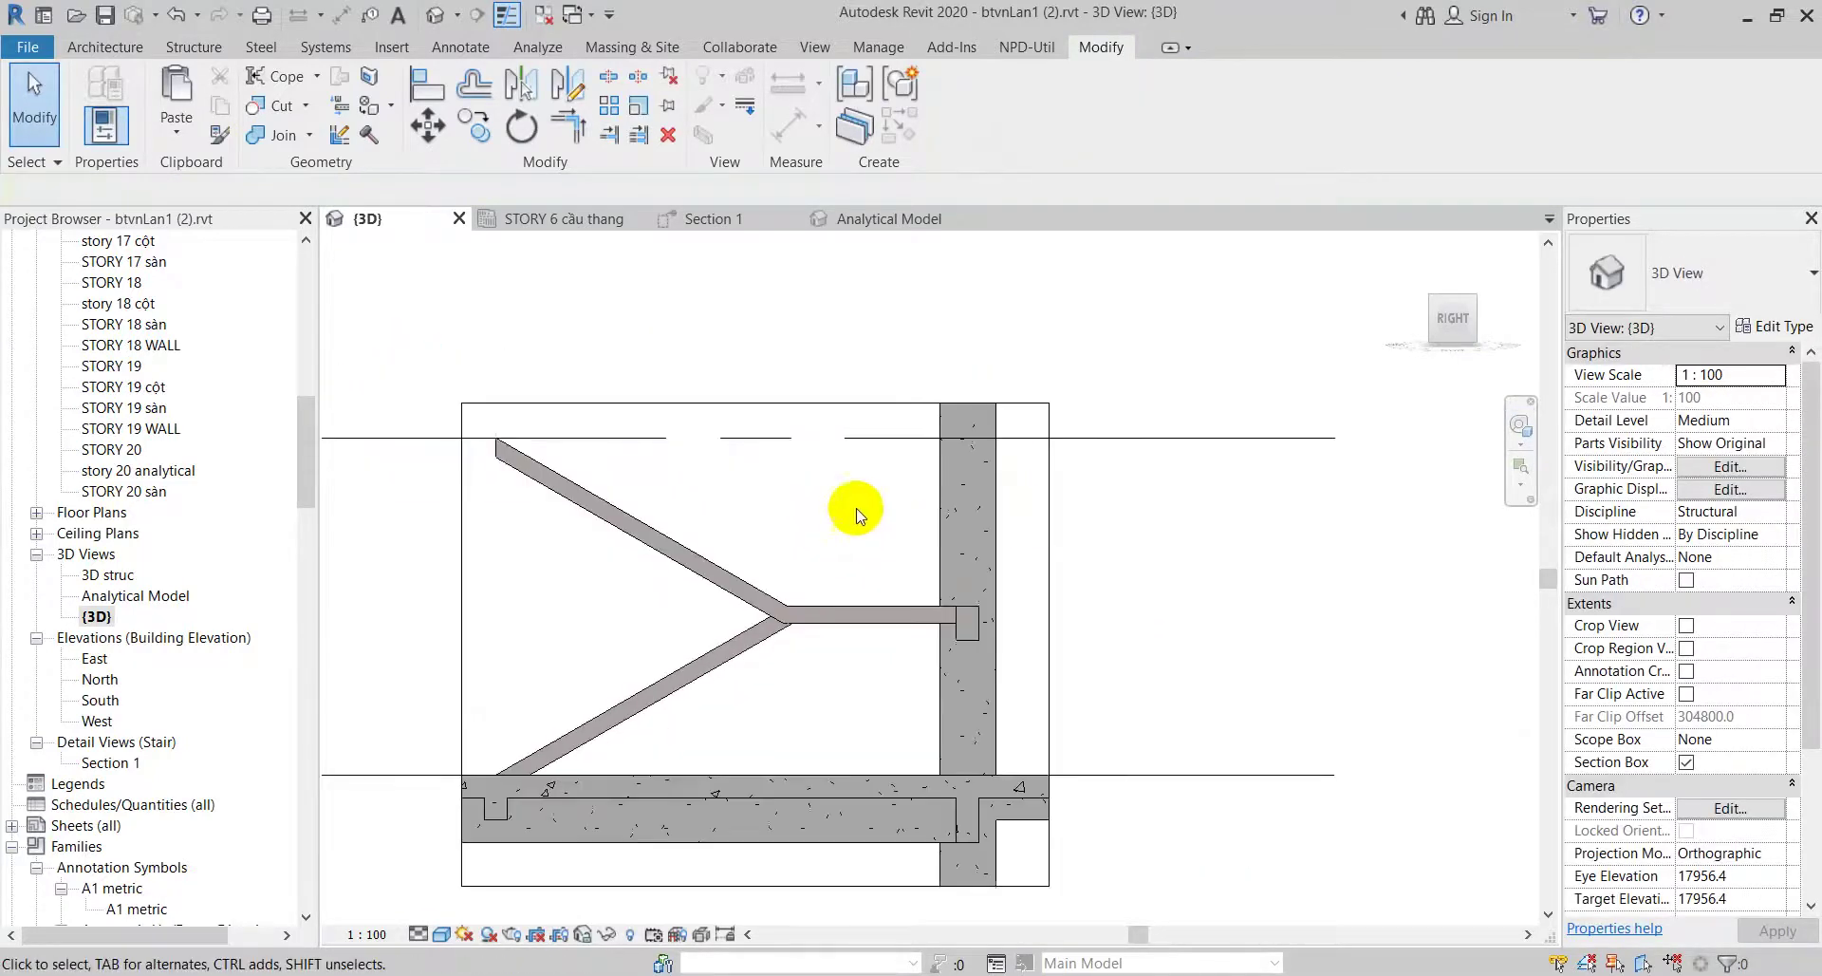
click(847, 439)
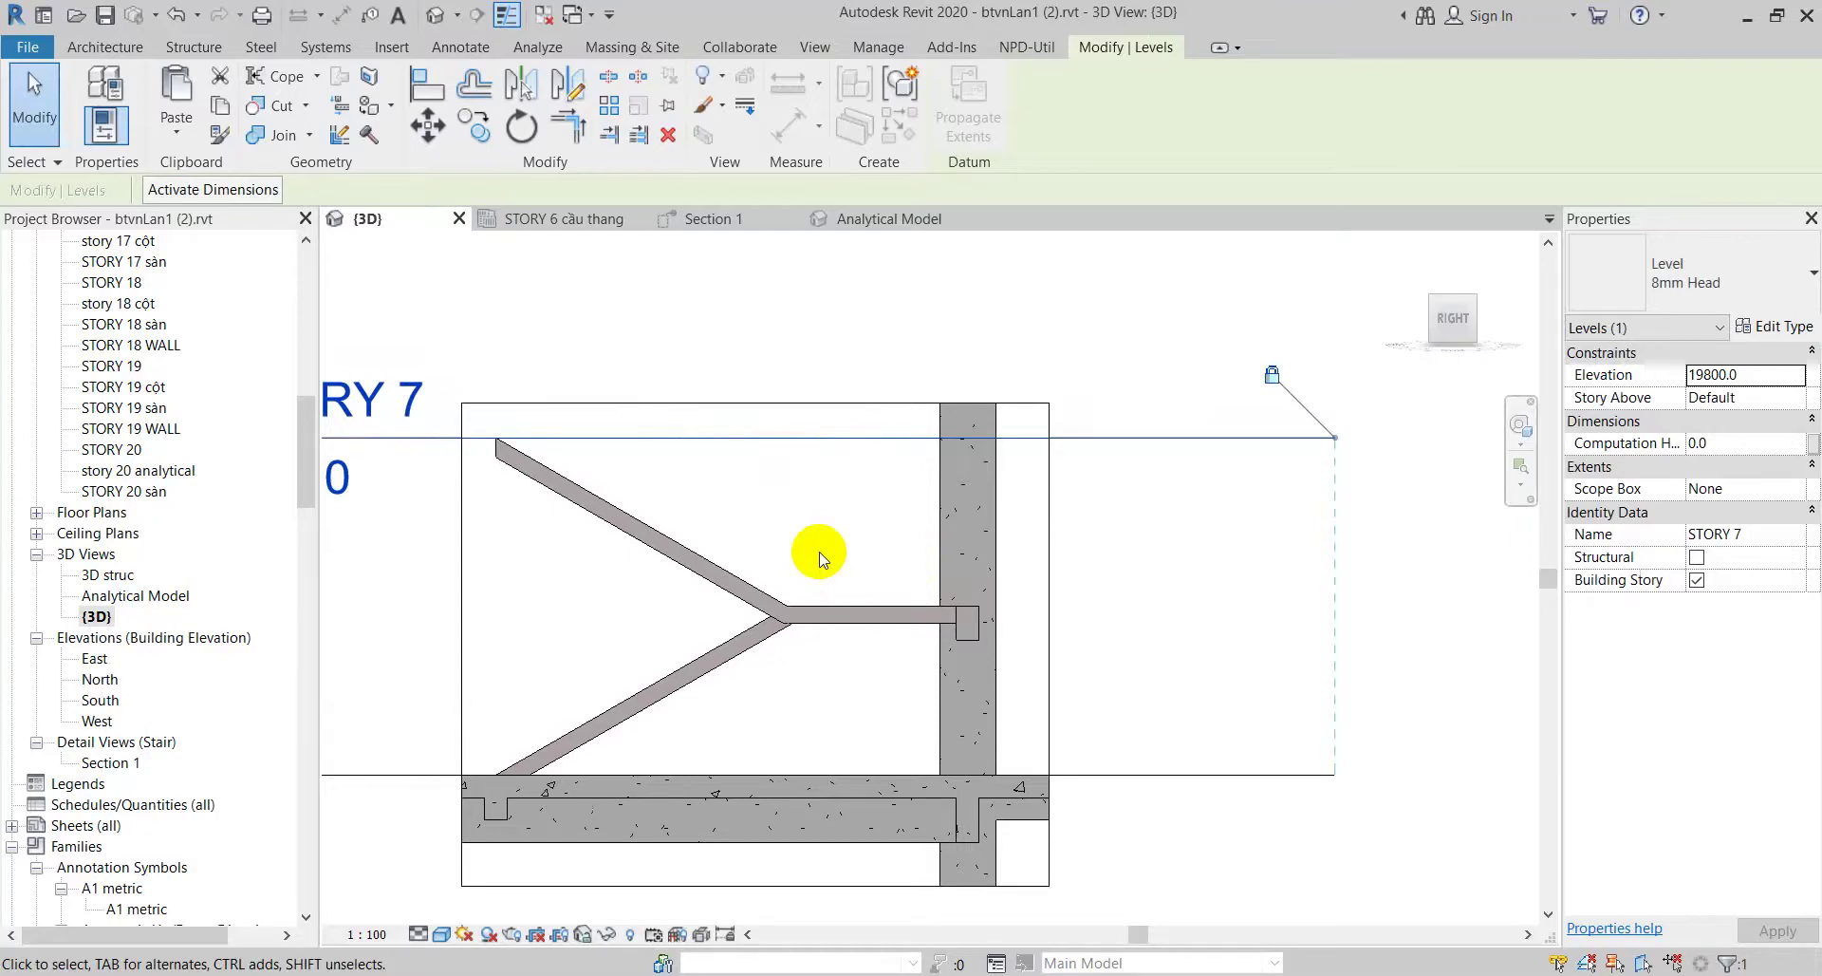
scroll(818, 558, down, 2)
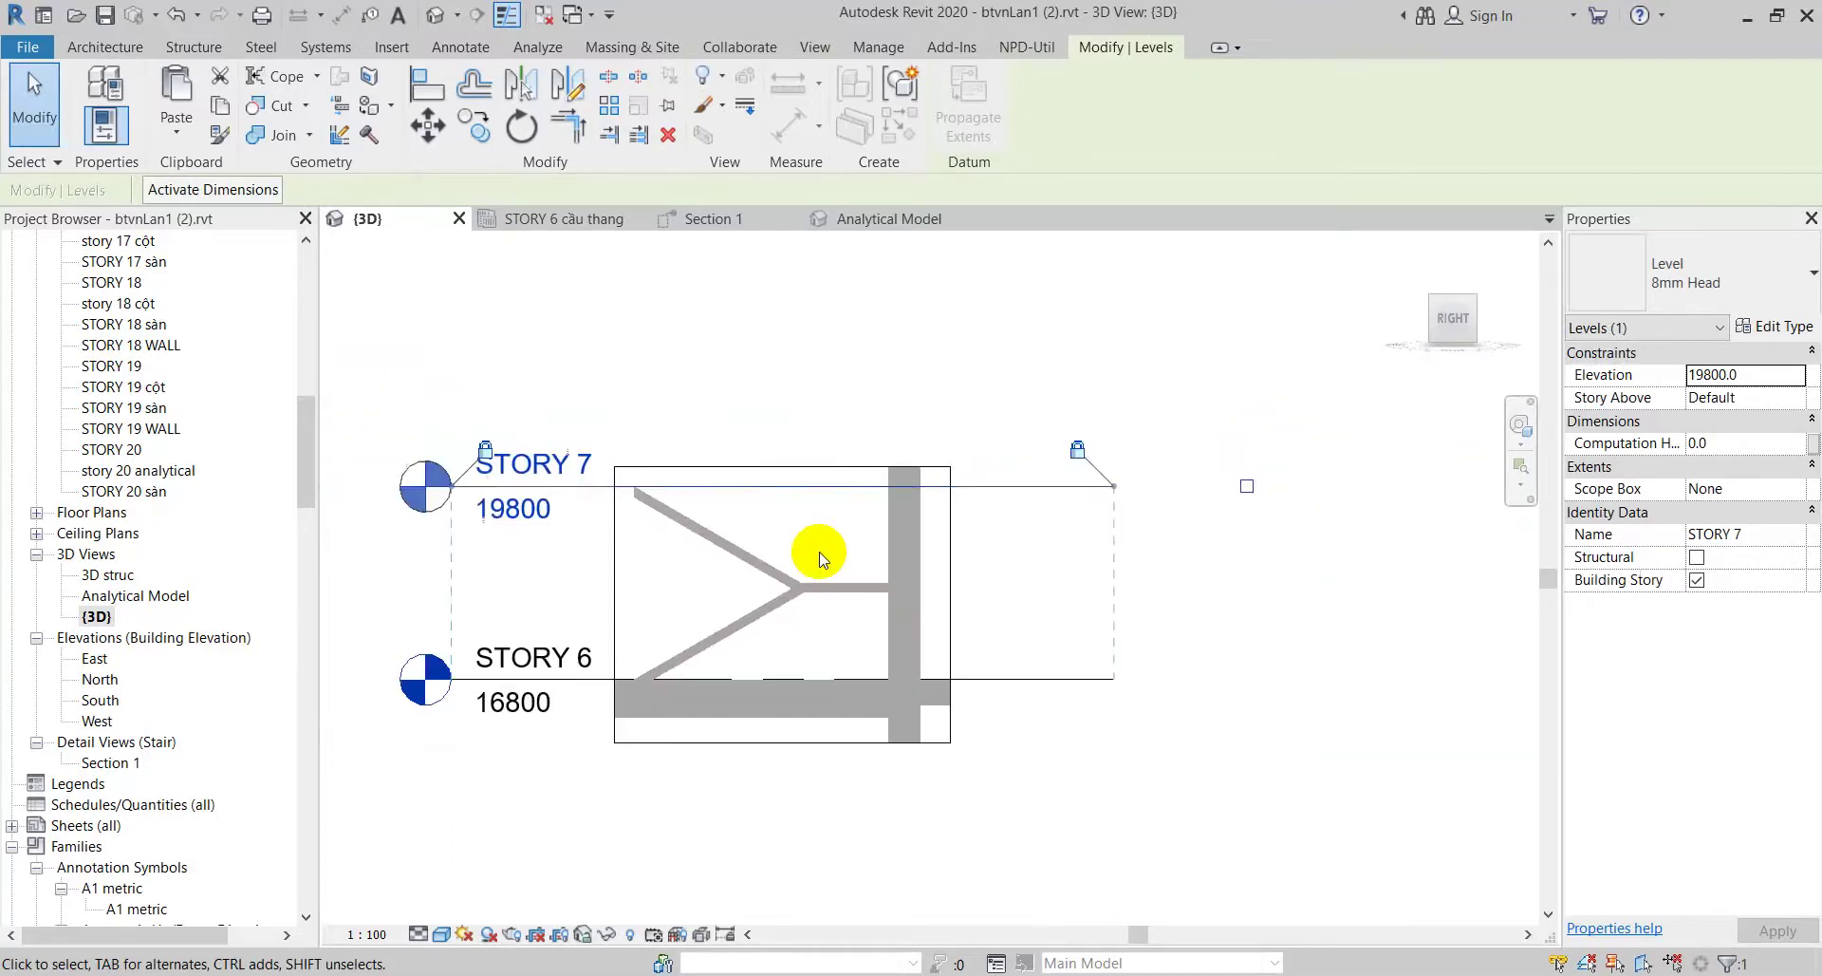
scroll(651, 541, up, 1)
middle_drag(700, 557, 745, 537)
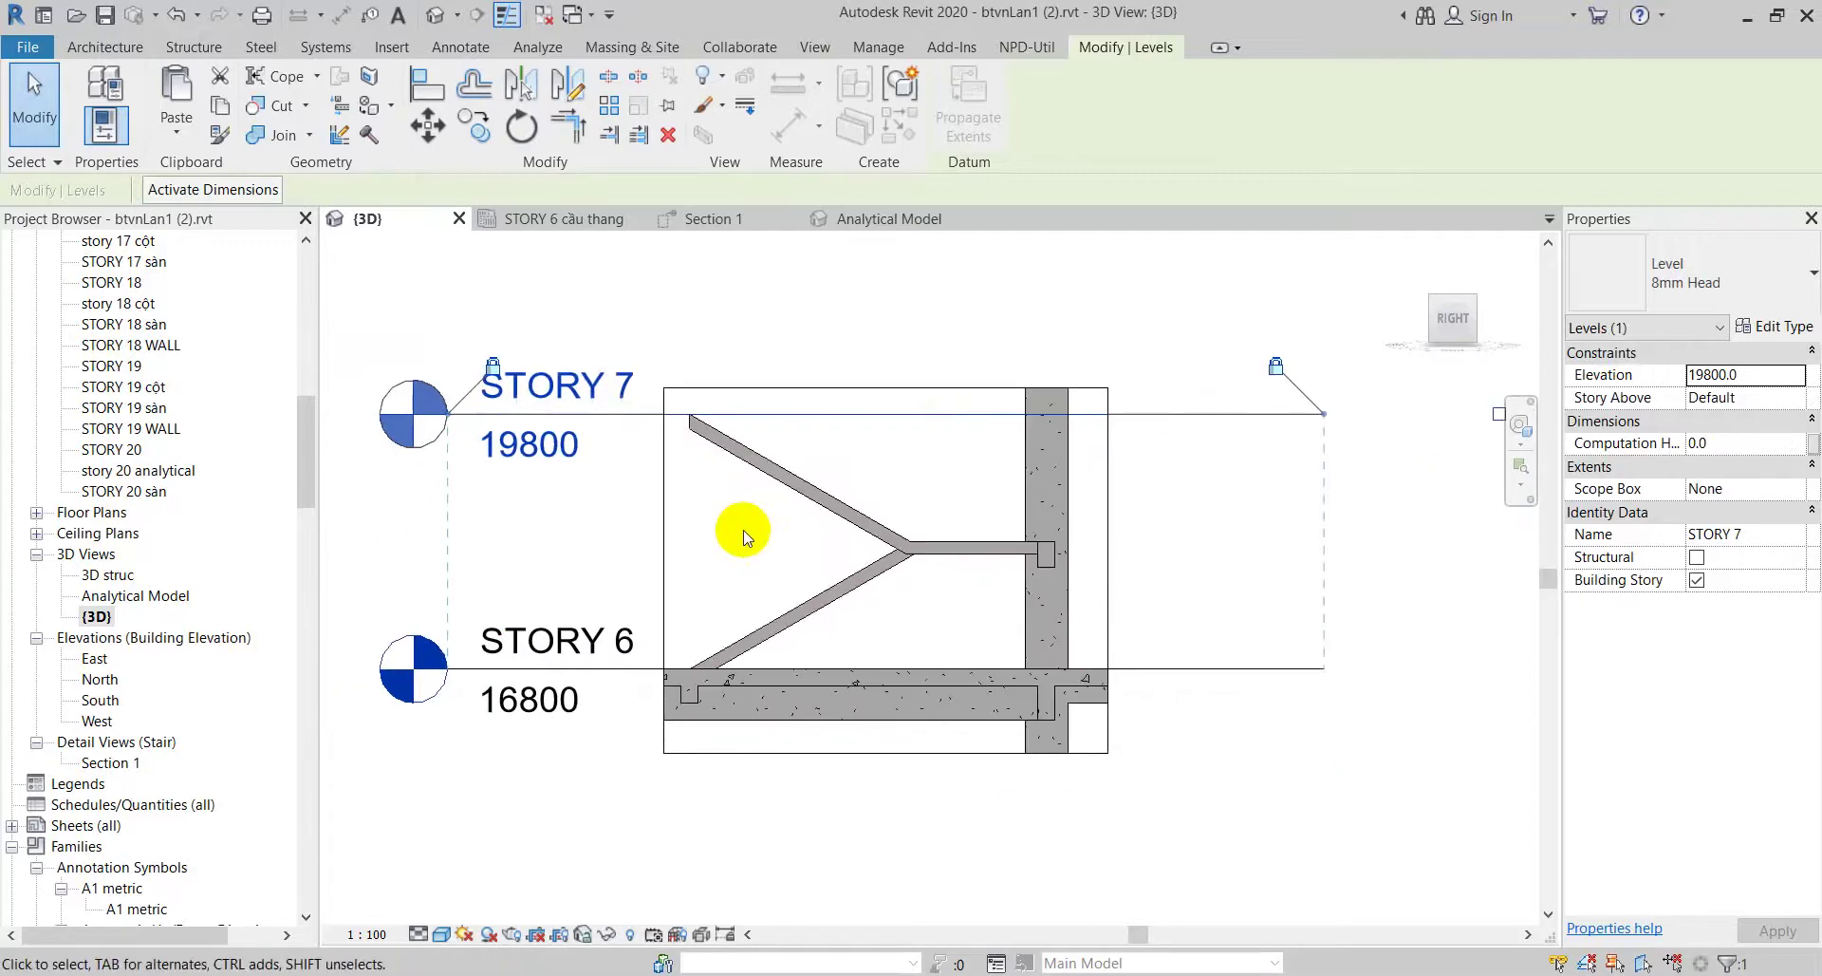
scroll(736, 529, up, 2)
scroll(1010, 518, down, 2)
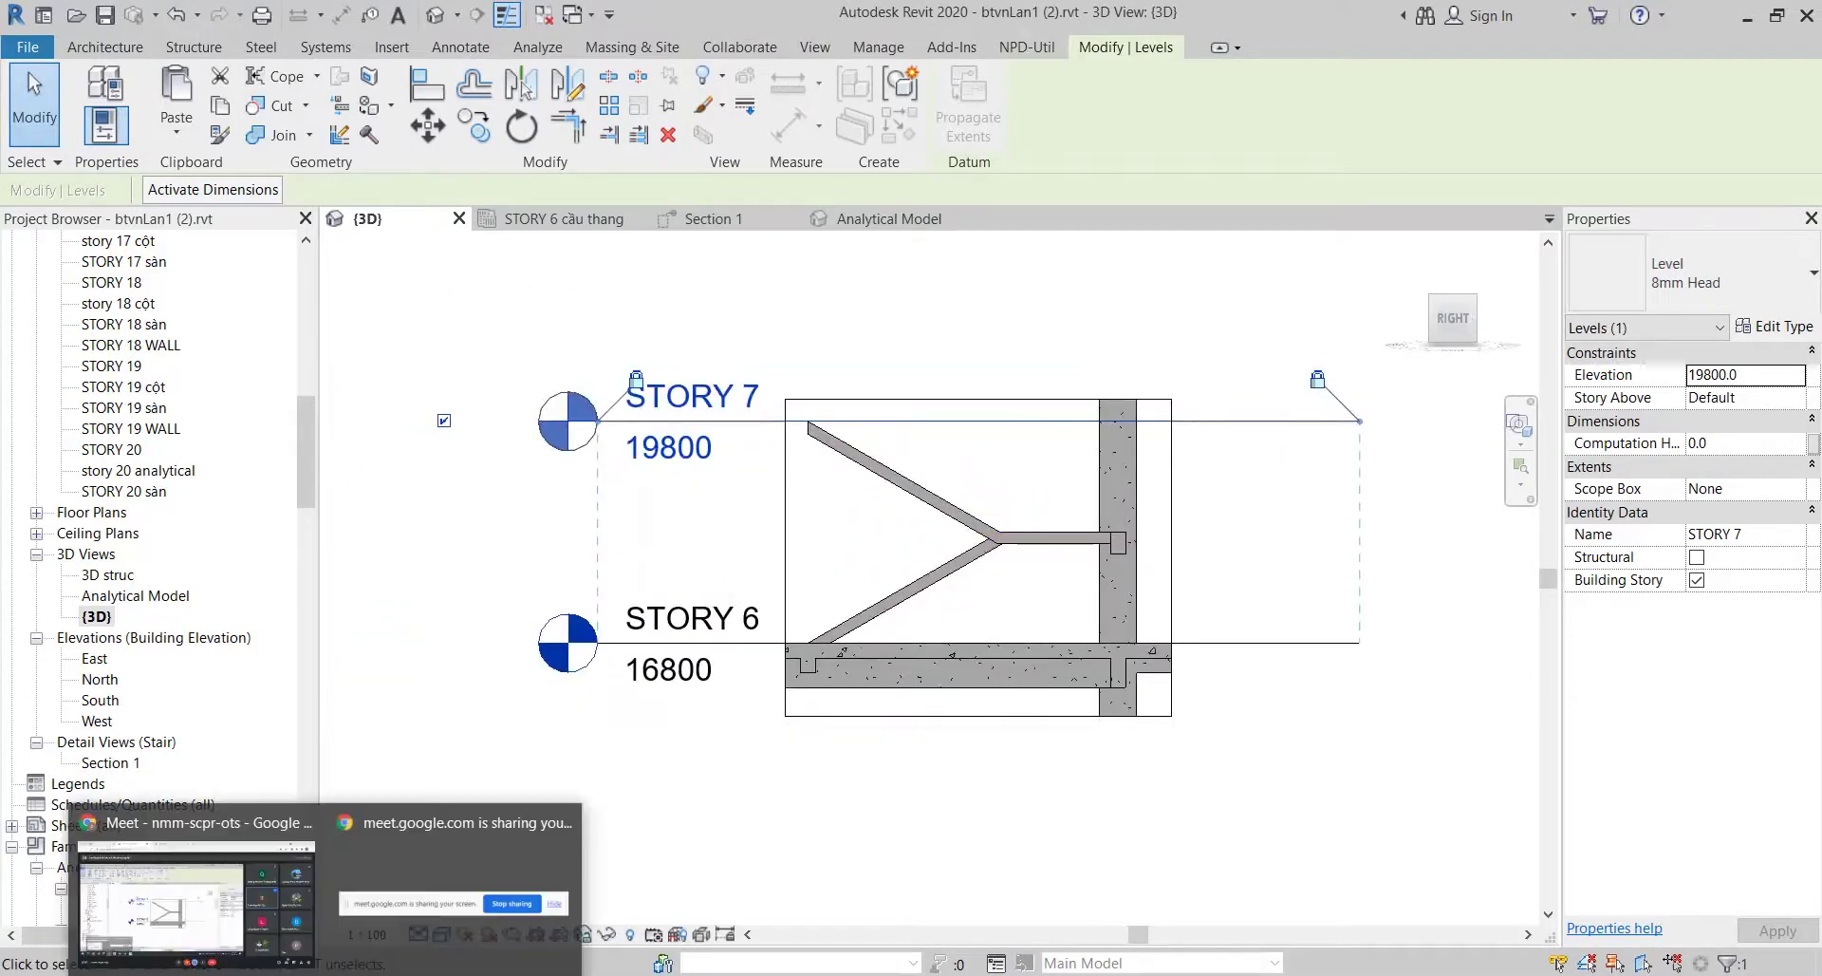
click(234, 930)
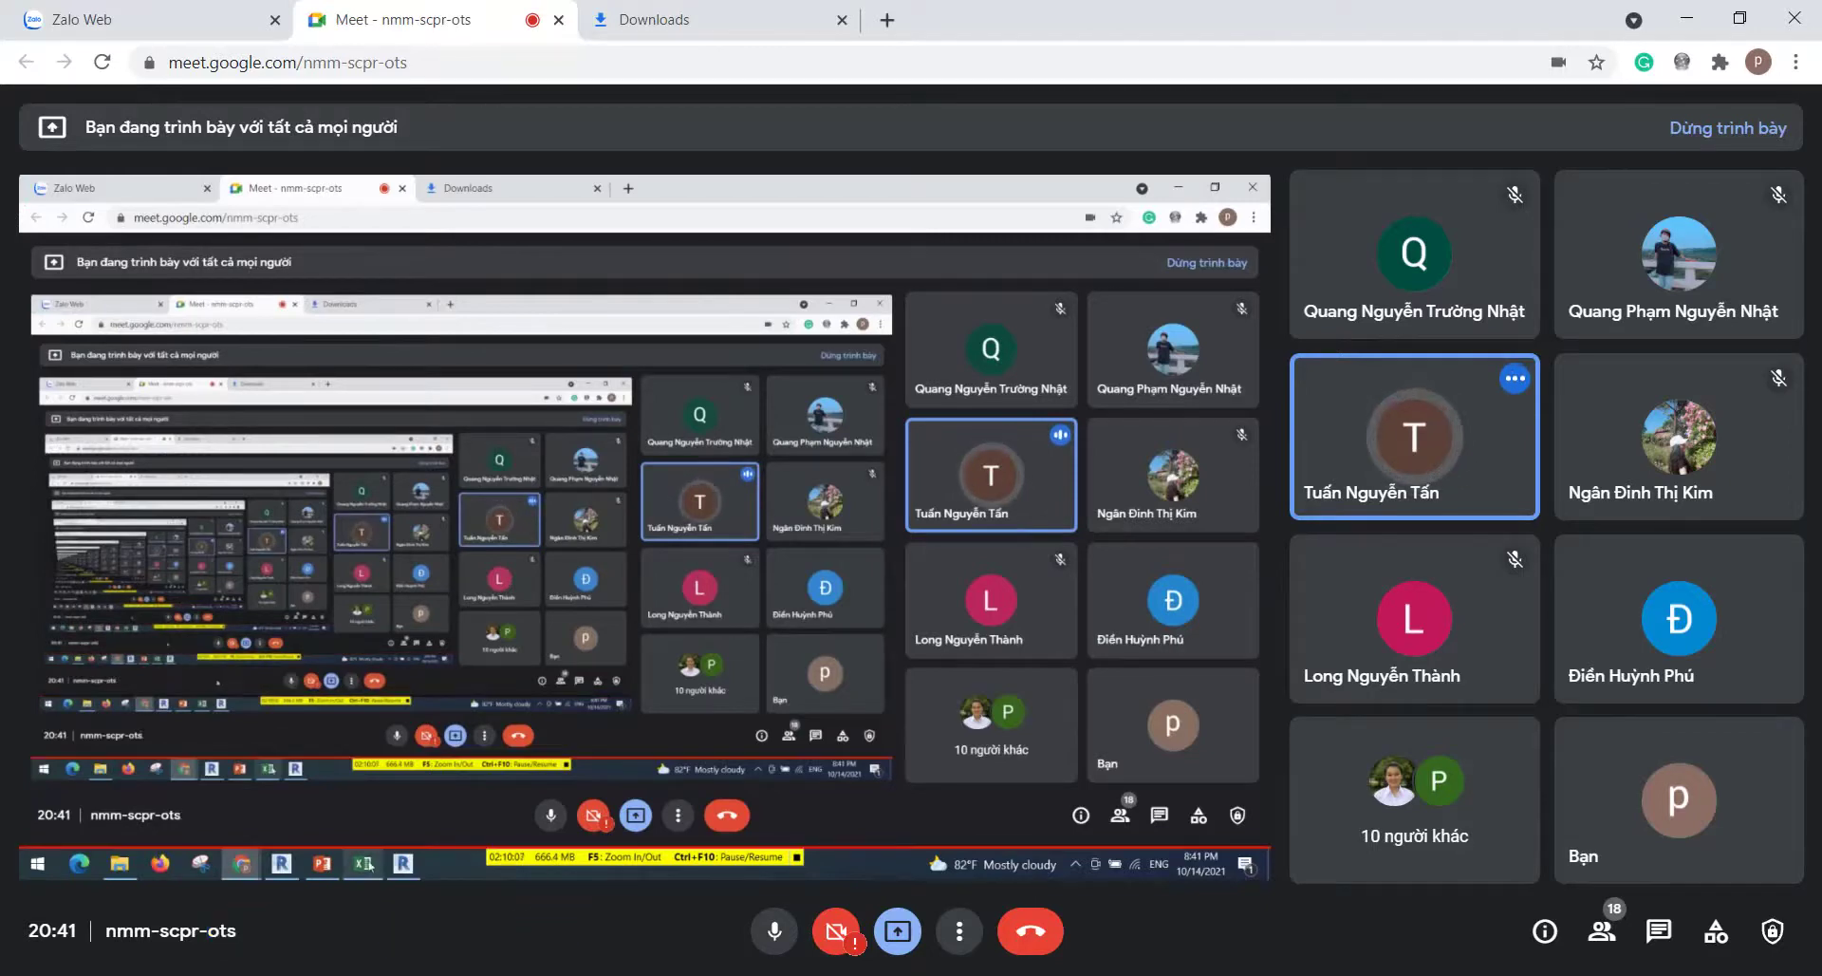
mouse_move(395, 822)
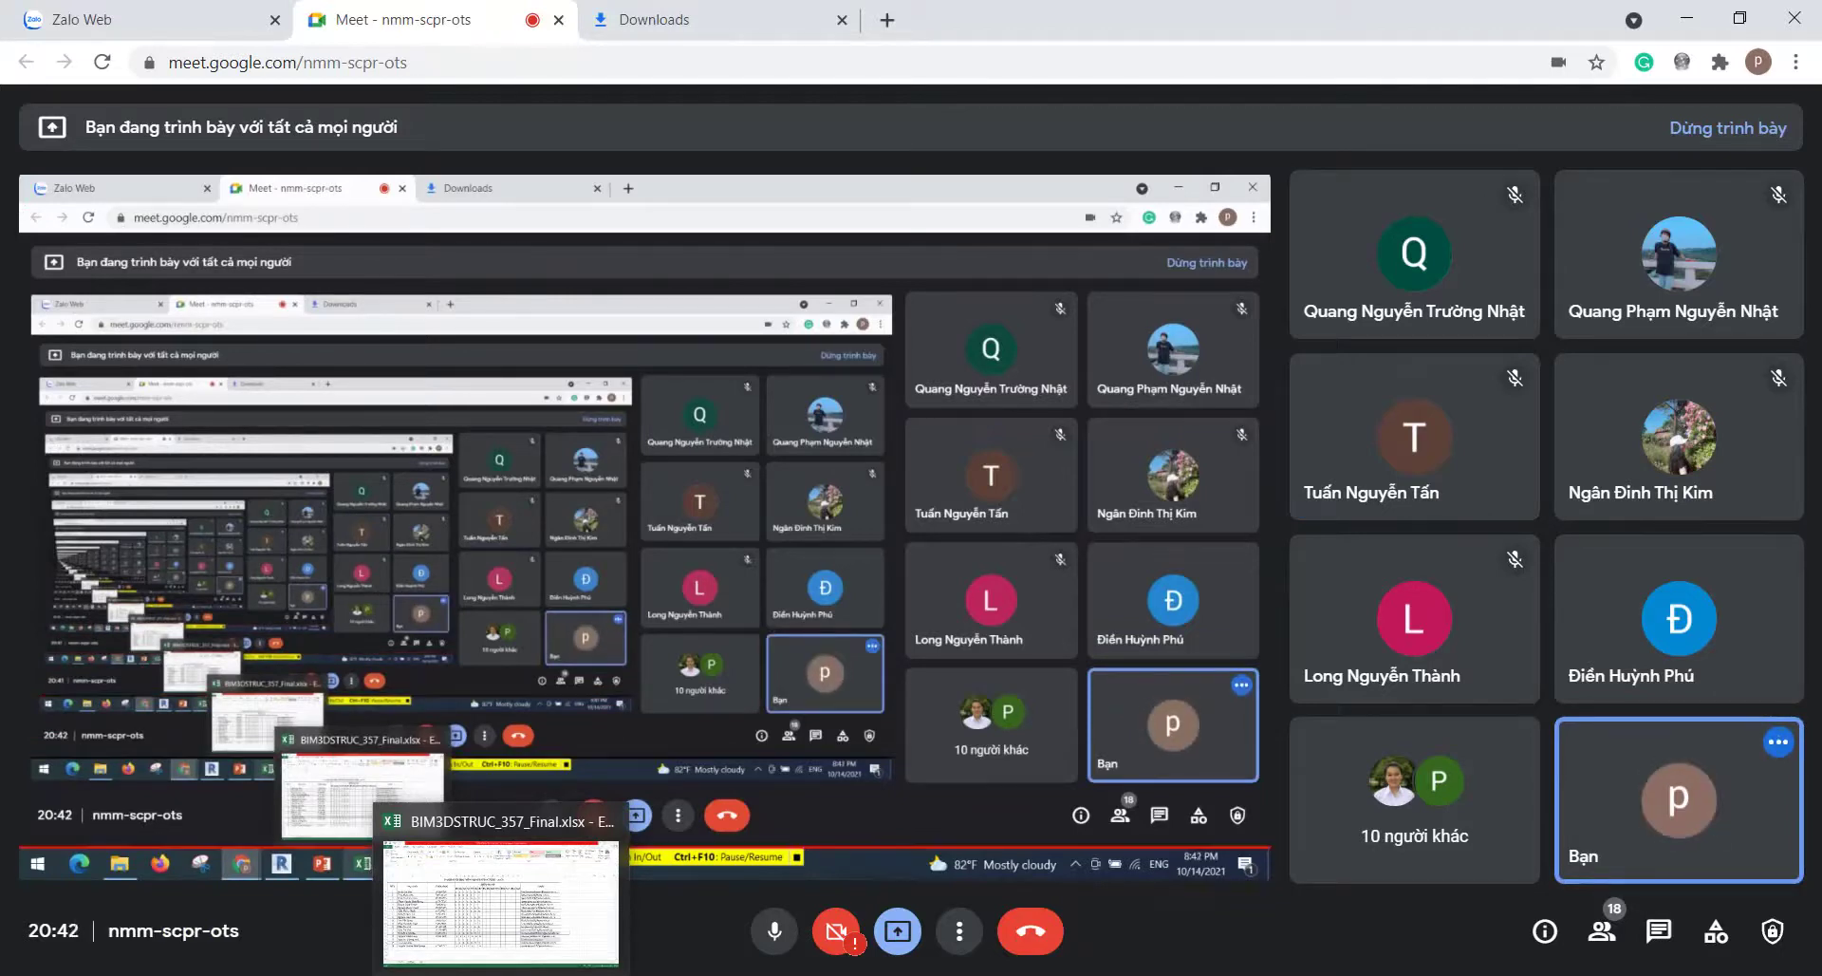
Step: Bring the BIM3DSTRUC_357_Final.xlsx workbook, VTPhat sheet, to the front
click(501, 901)
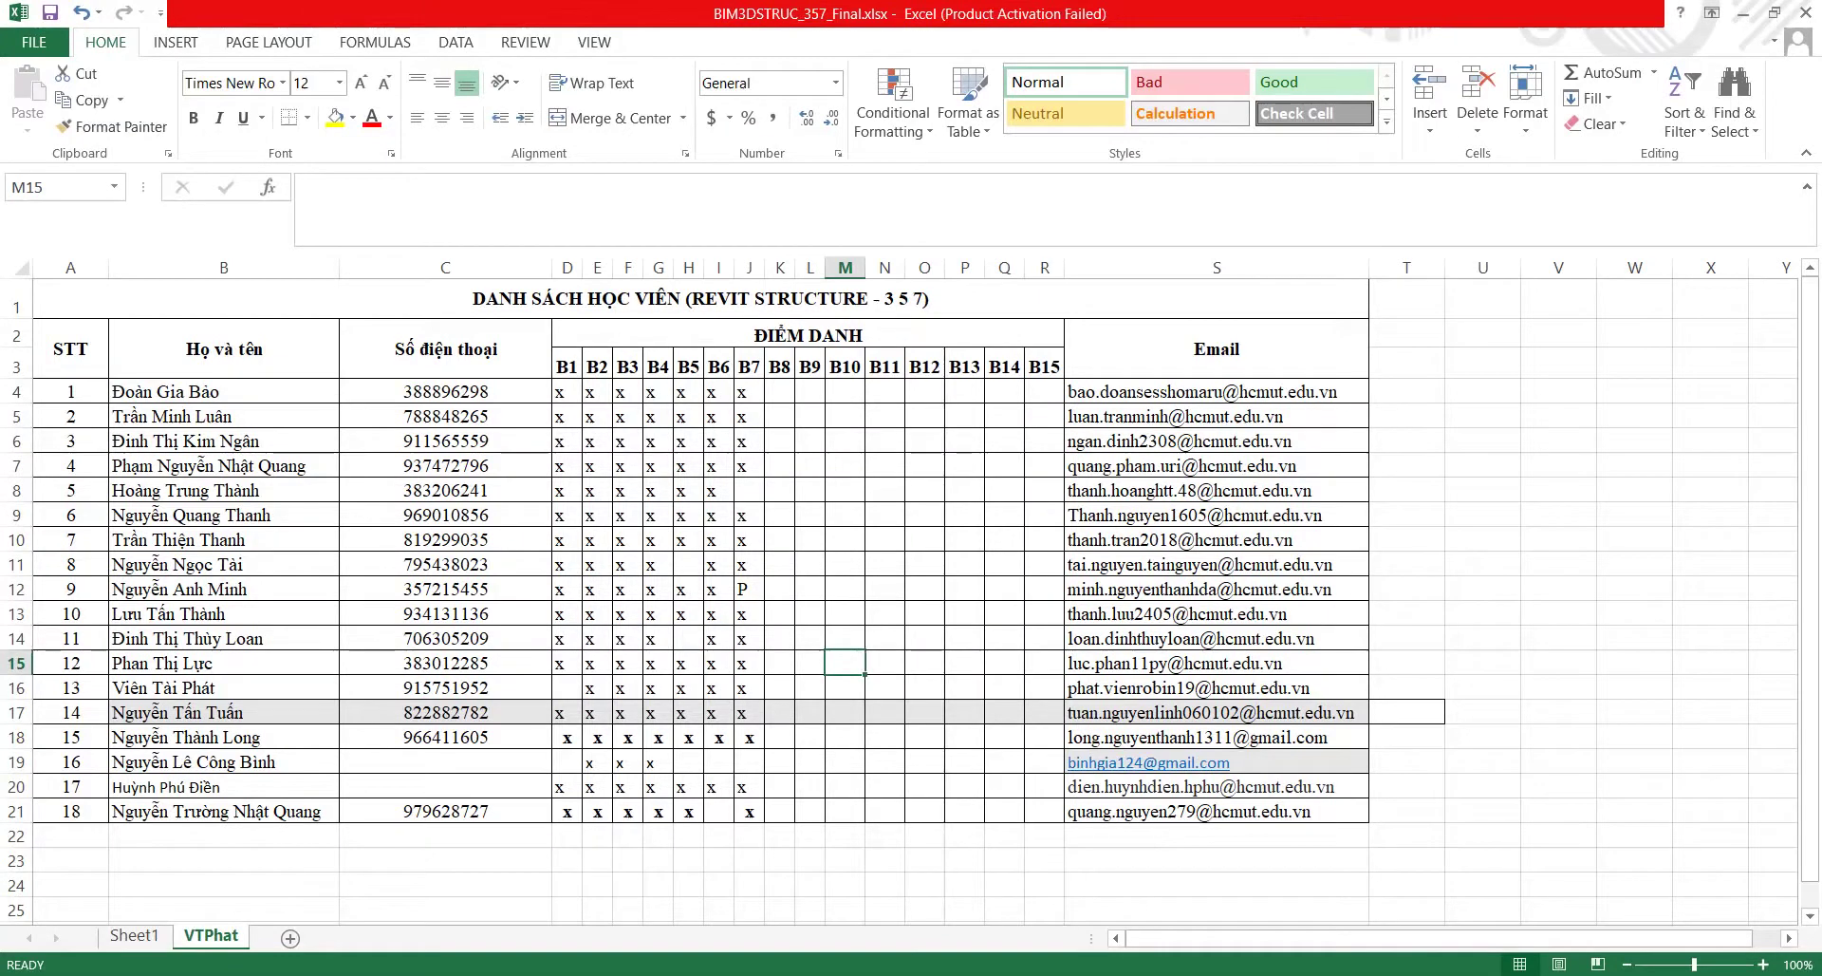
Step: Select empty cell A23, then bring the Google Meet window back in front
click(736, 864)
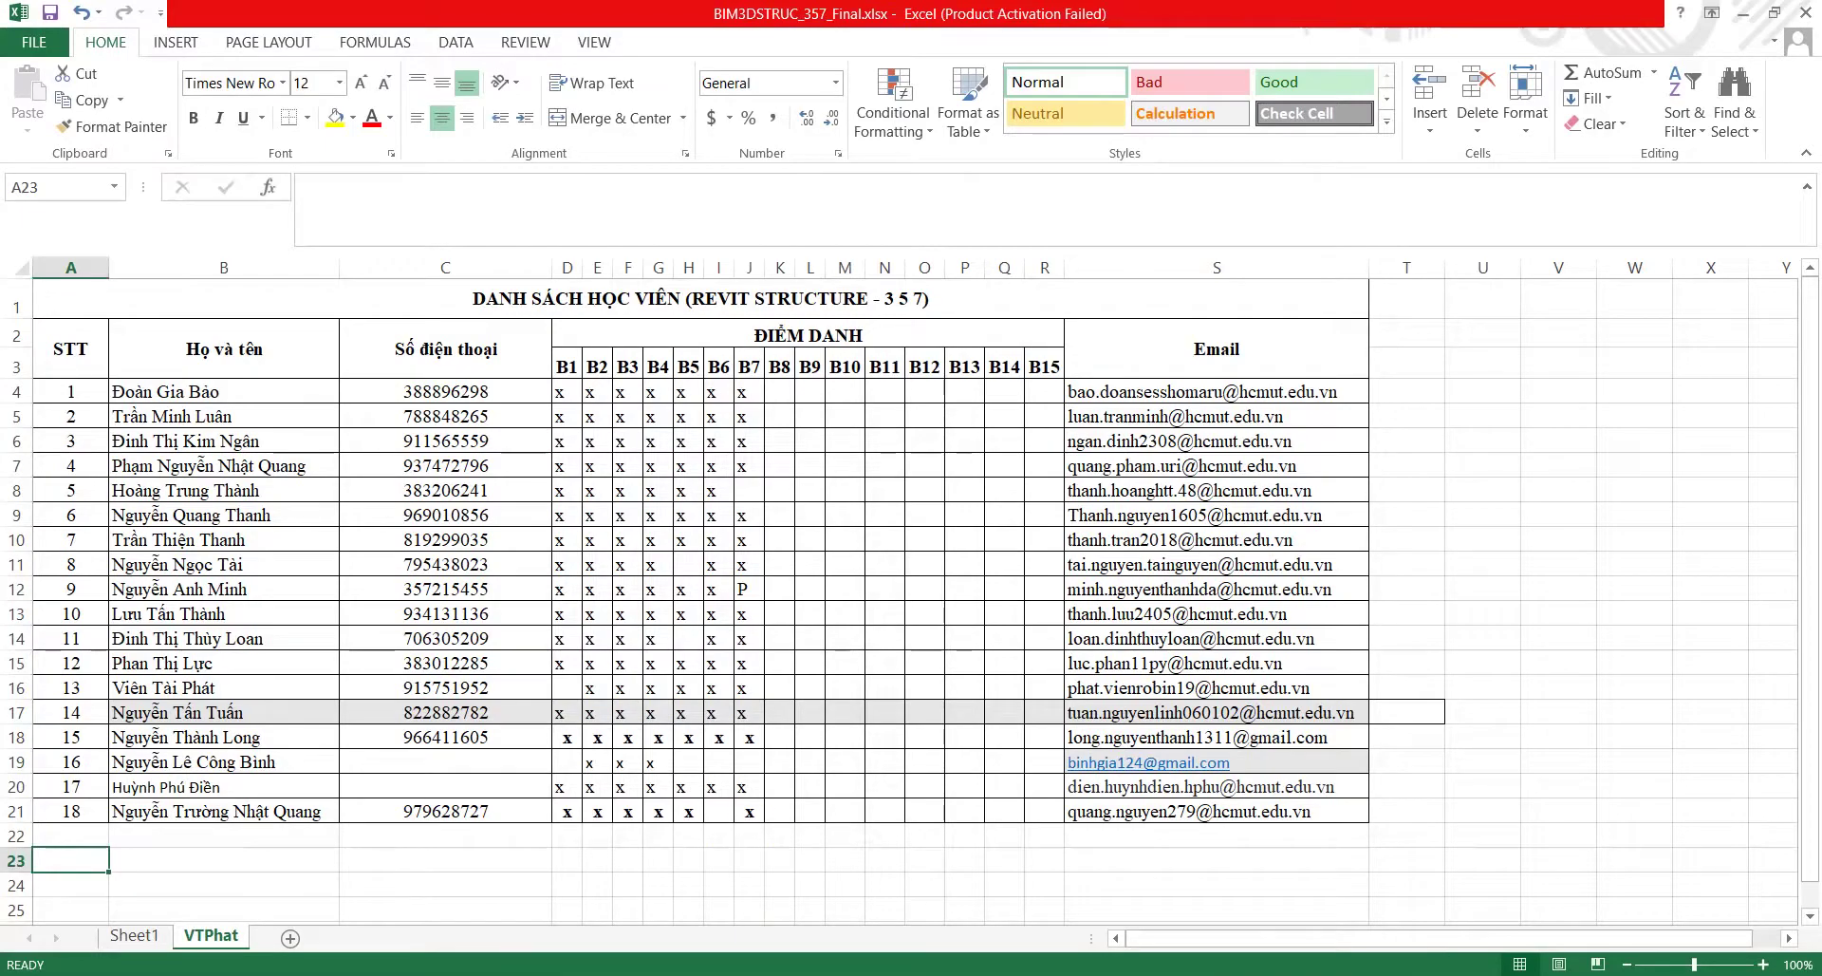
click(530, 968)
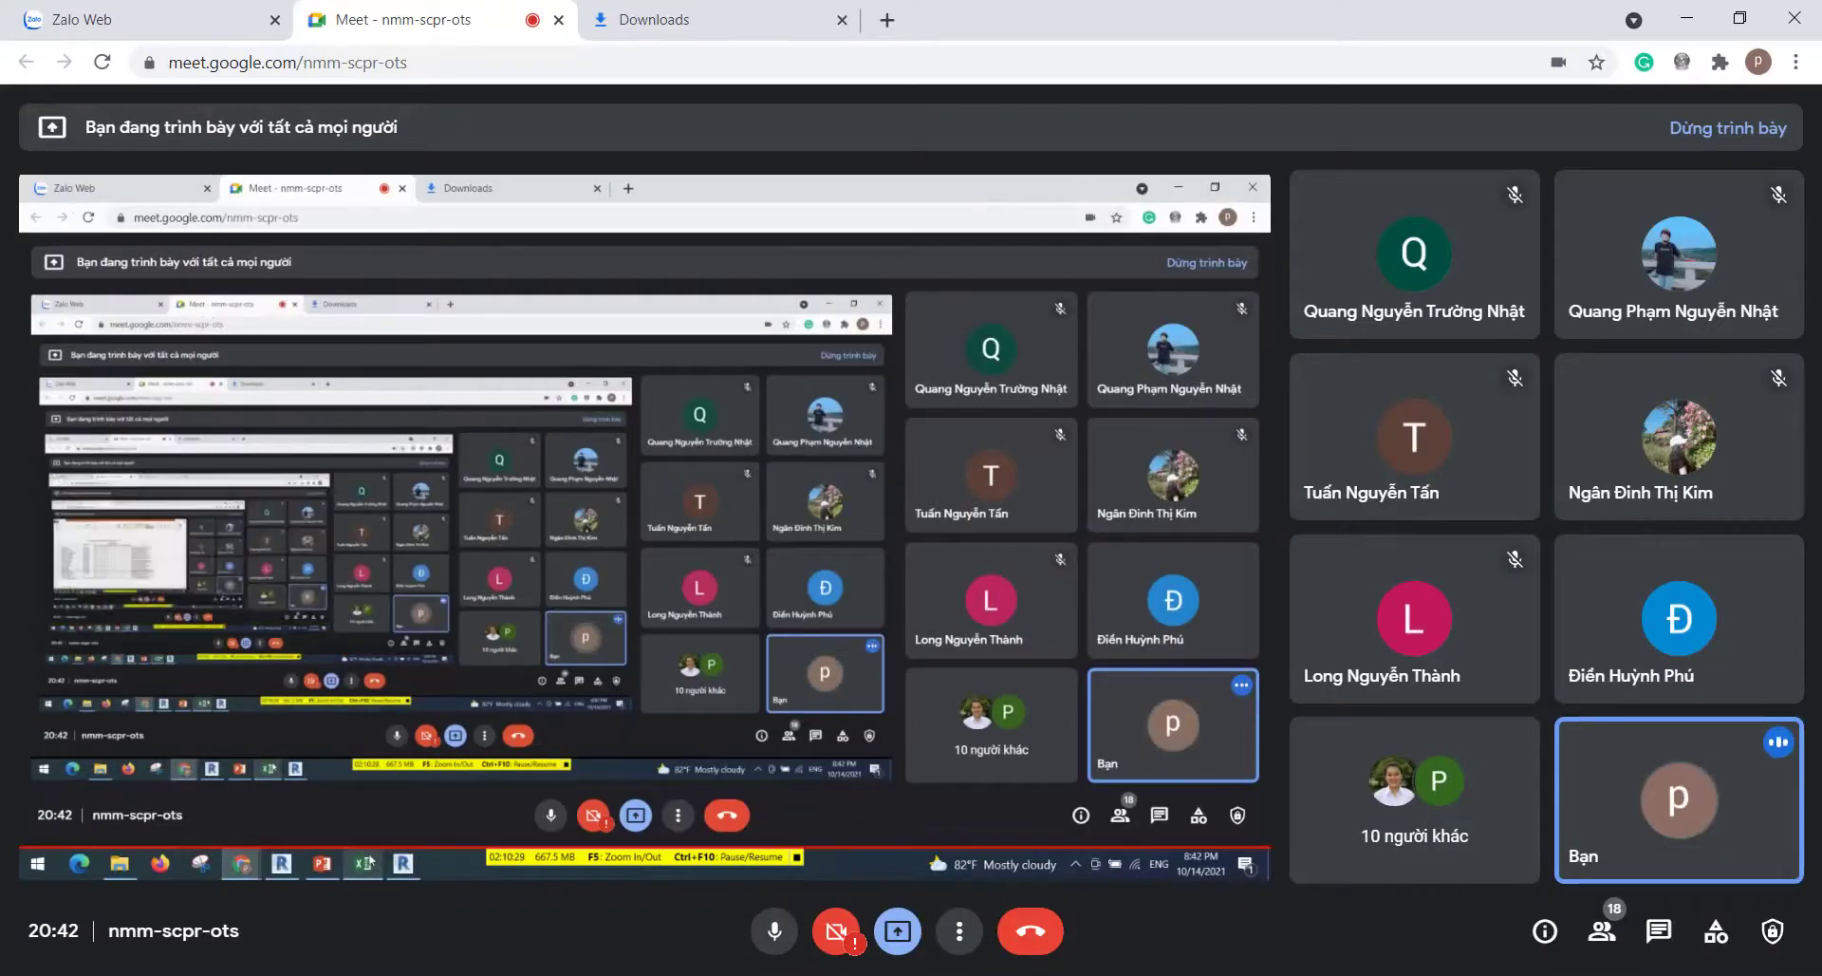
Step: Select the empty range B22:C23 in Excel, then switch to the HOTEL OF HARMONY model in Revit 2019
click(503, 968)
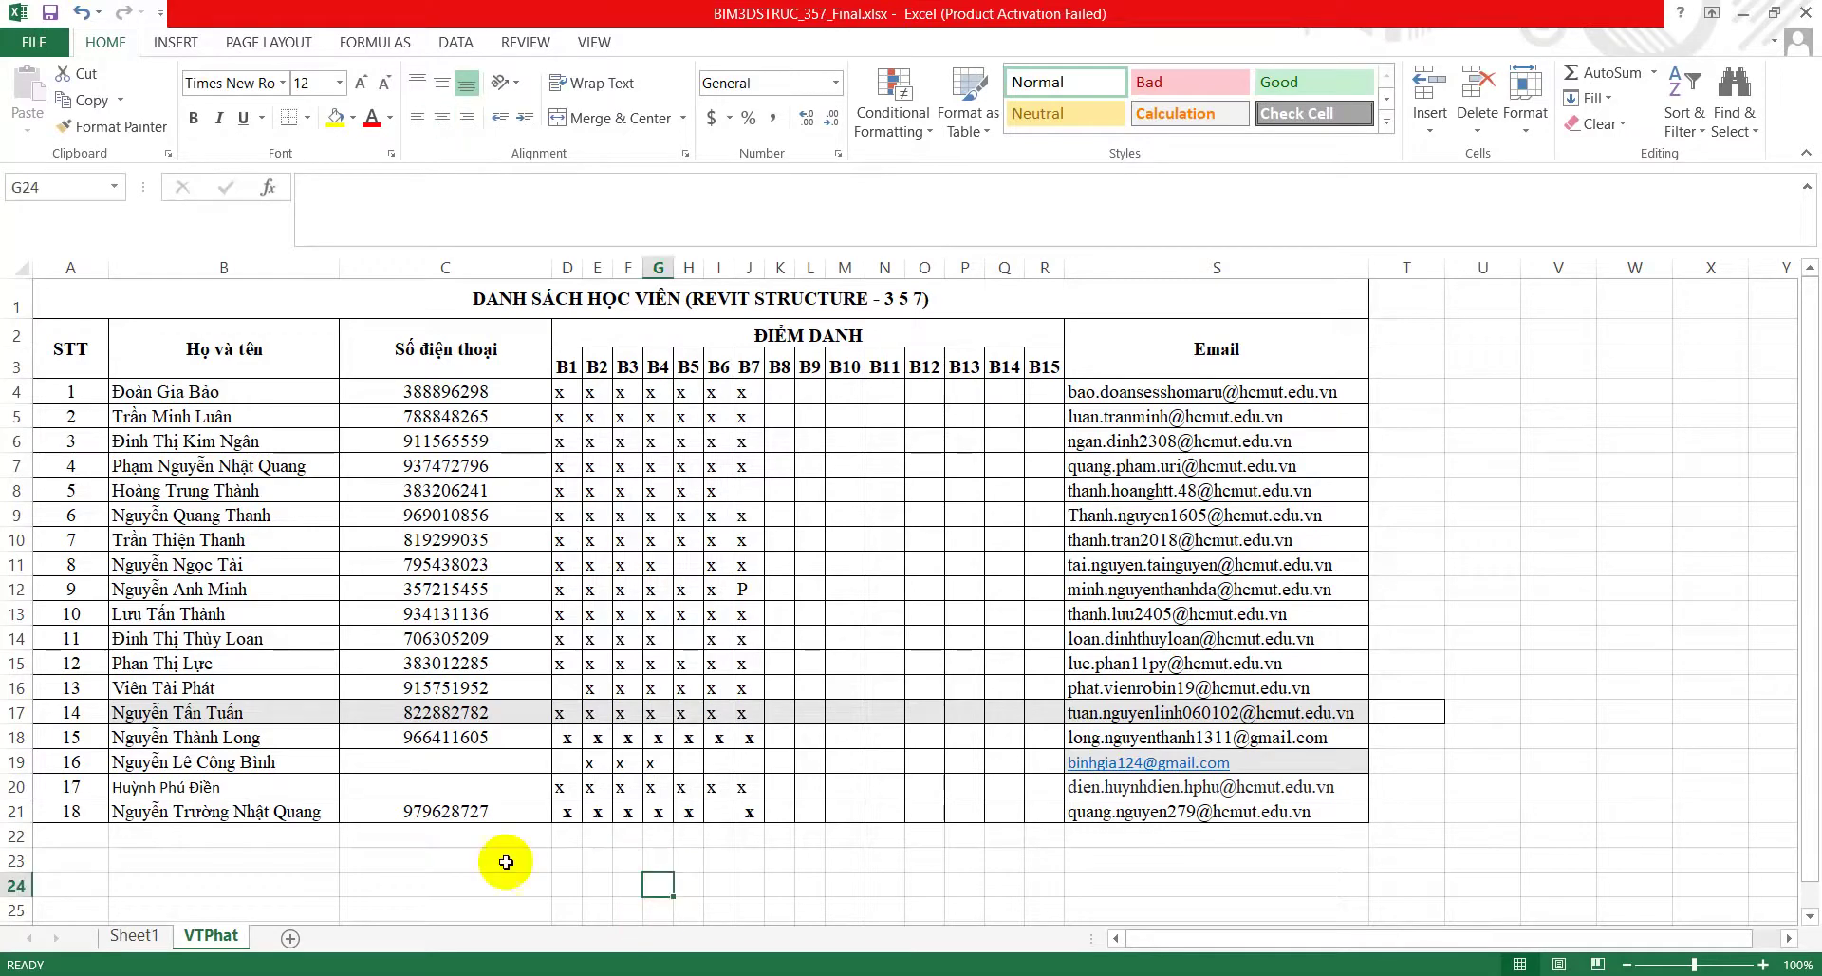
click(459, 864)
drag(294, 834, 354, 855)
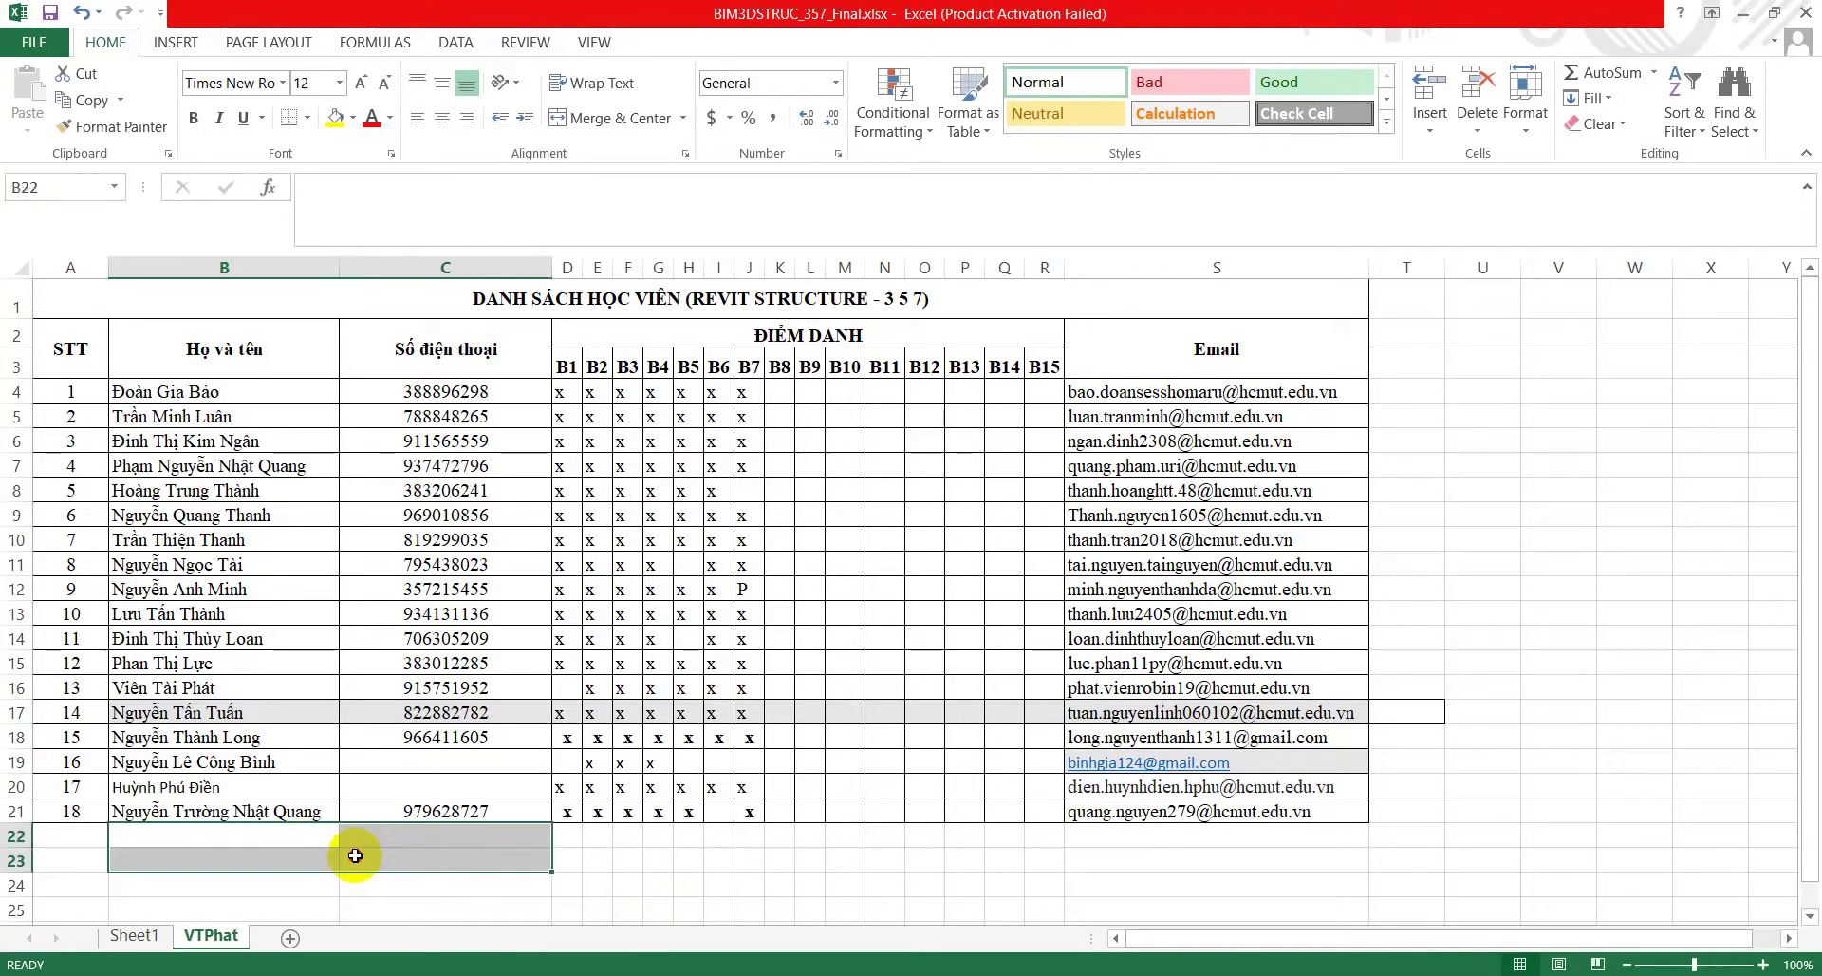
key(alt+Tab)
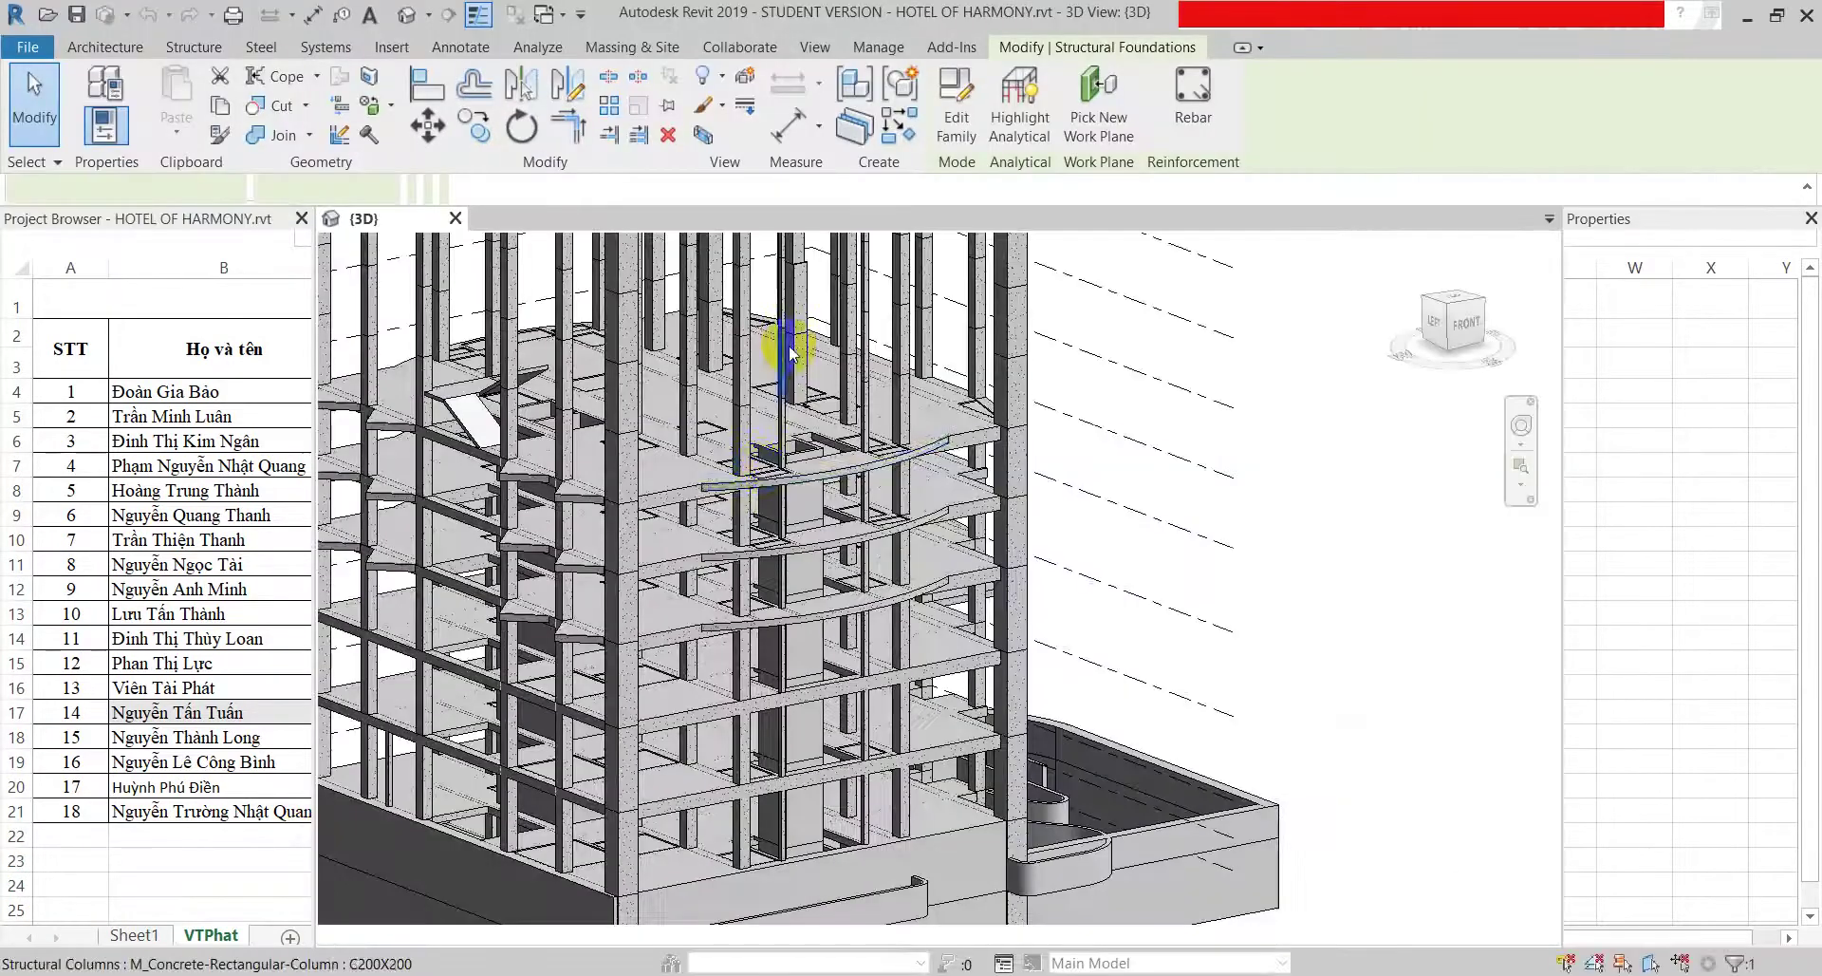
Step: Zoom and pan the hotel model in toward the foundations beneath the building
scroll(771, 512, down, 2)
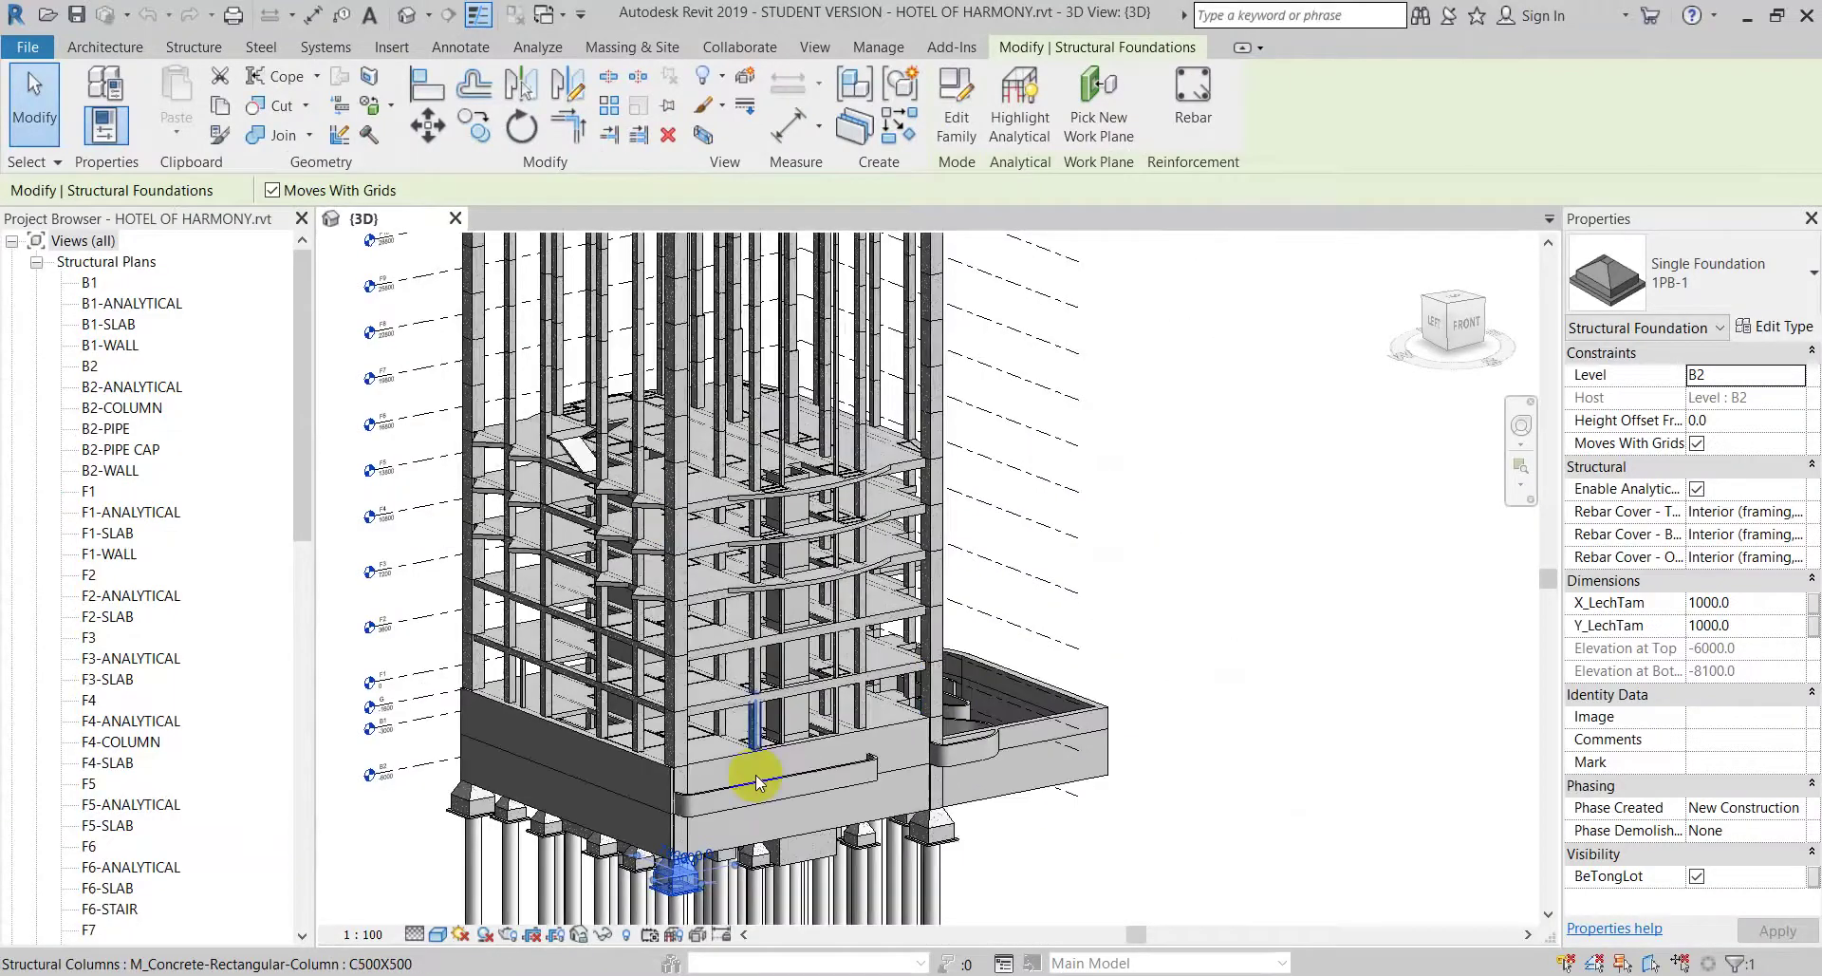
scroll(721, 760, up, 2)
scroll(759, 722, up, 3)
scroll(788, 690, up, 2)
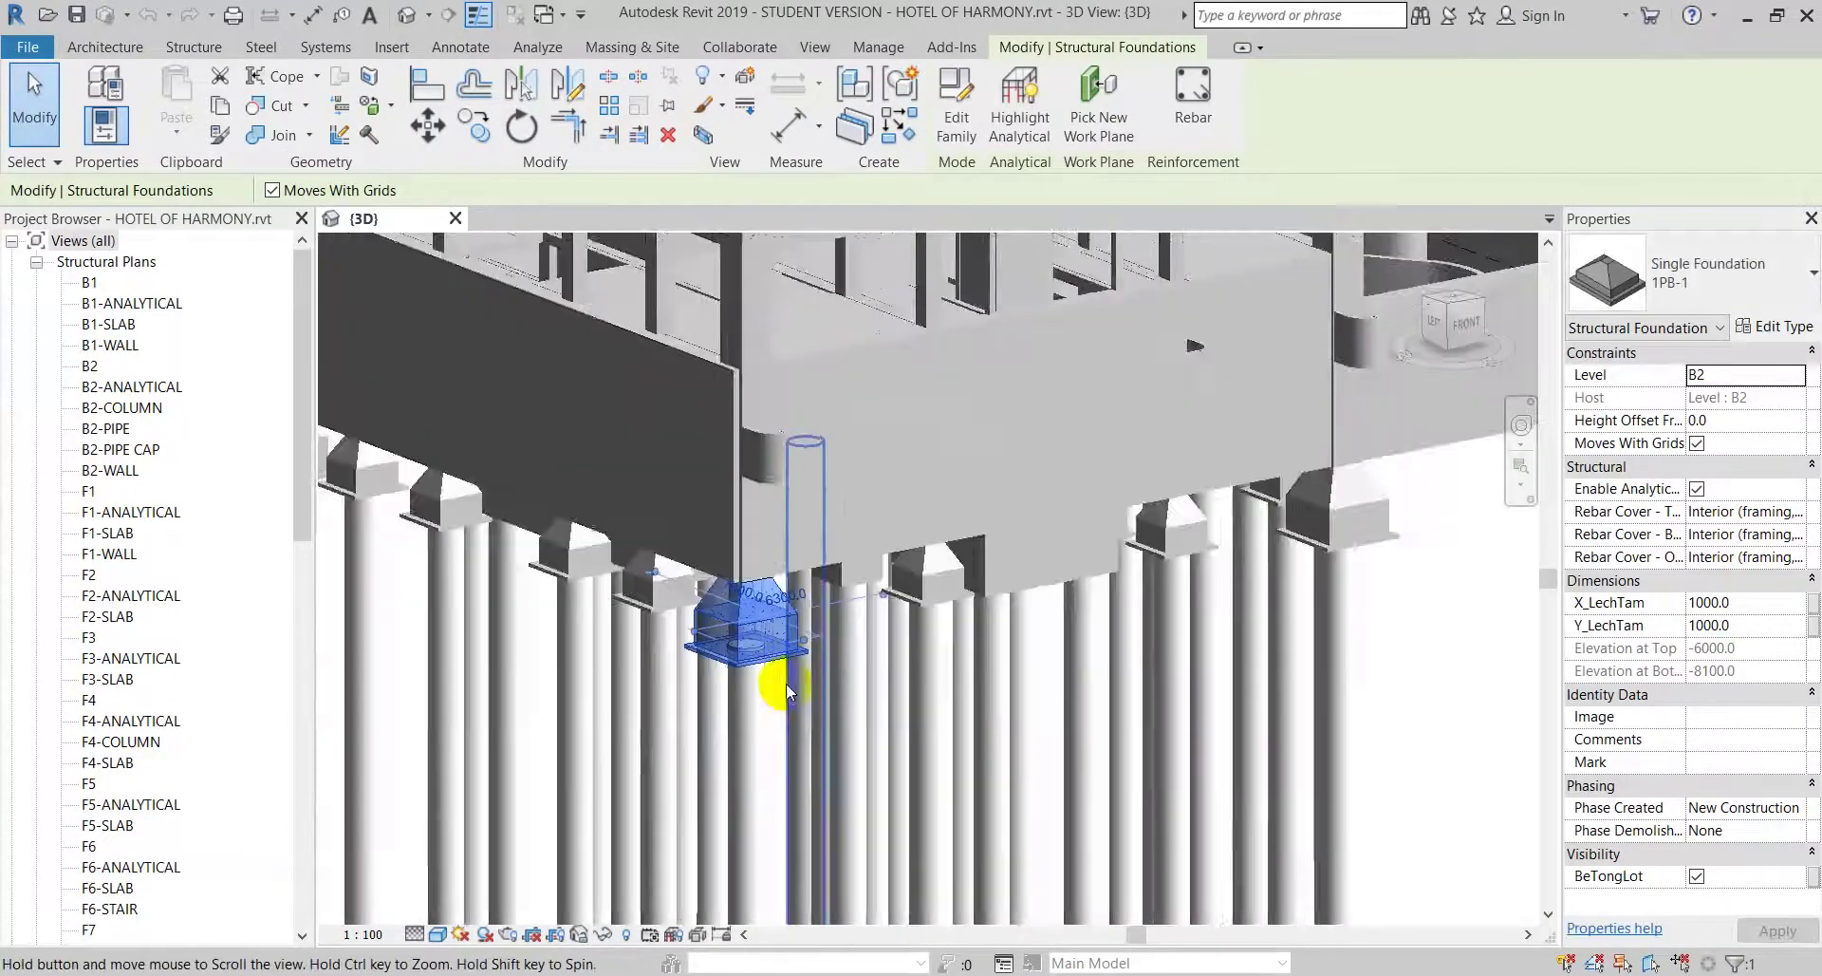
scroll(787, 691, up, 2)
middle_drag(768, 622, 746, 623)
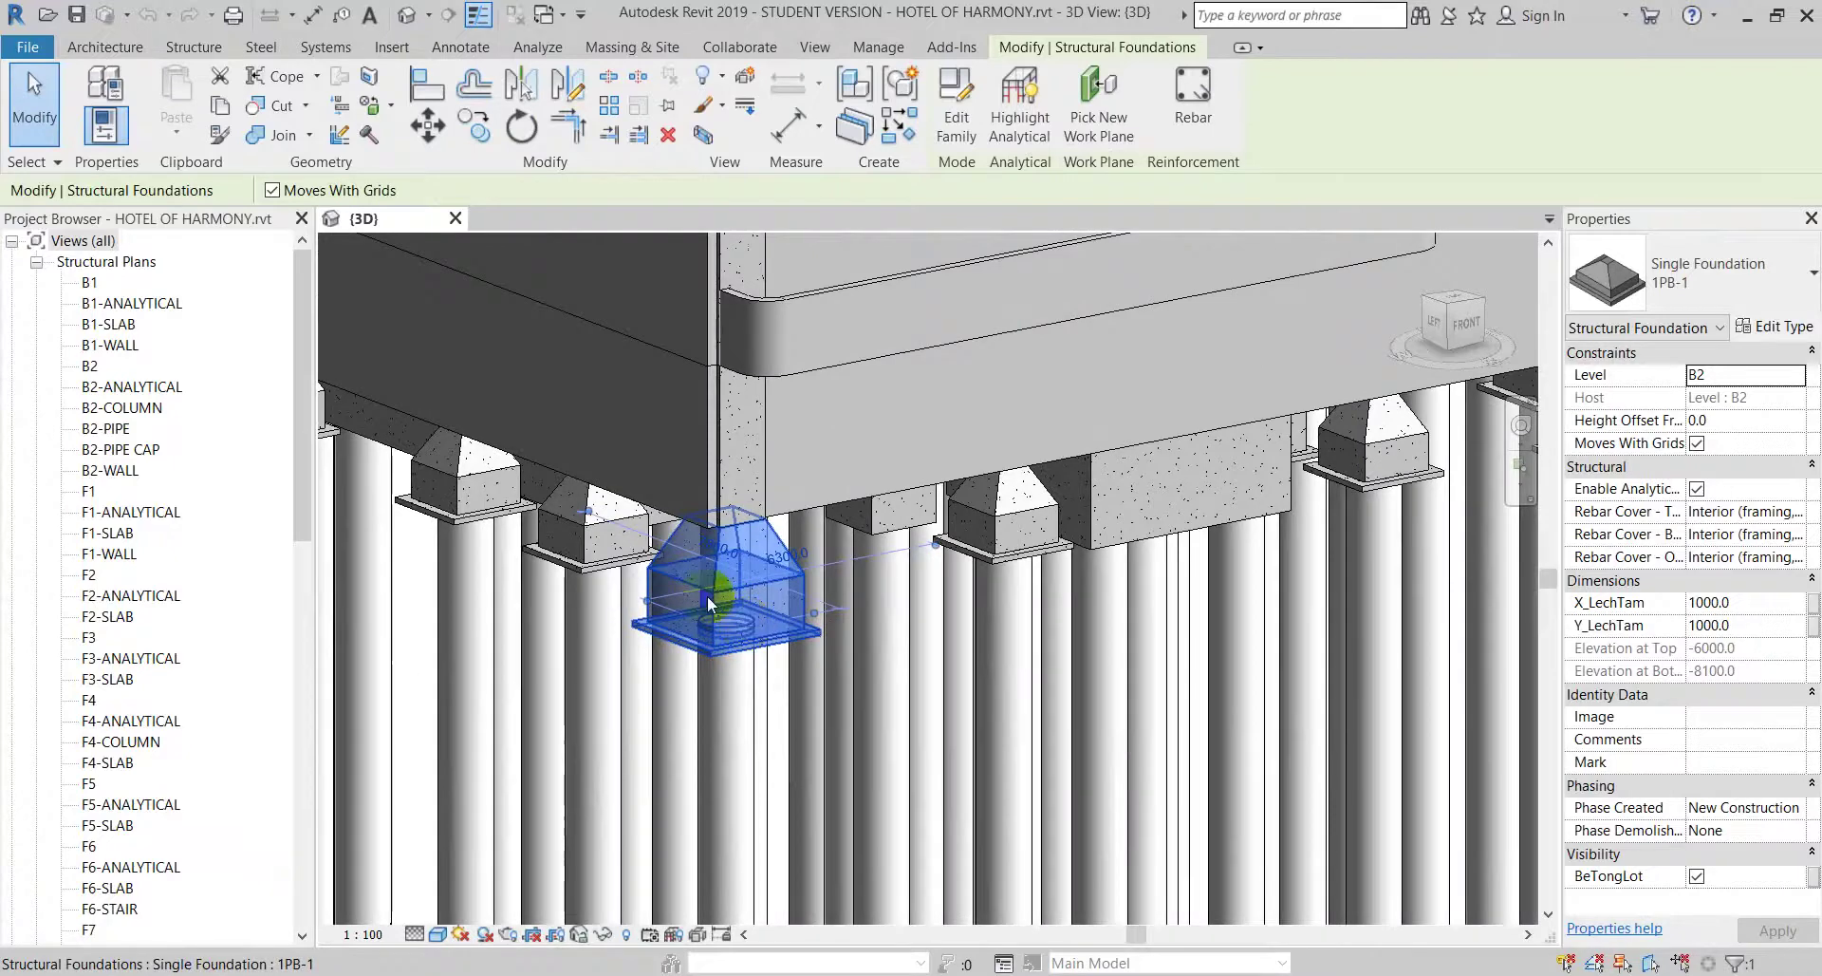
key(Escape)
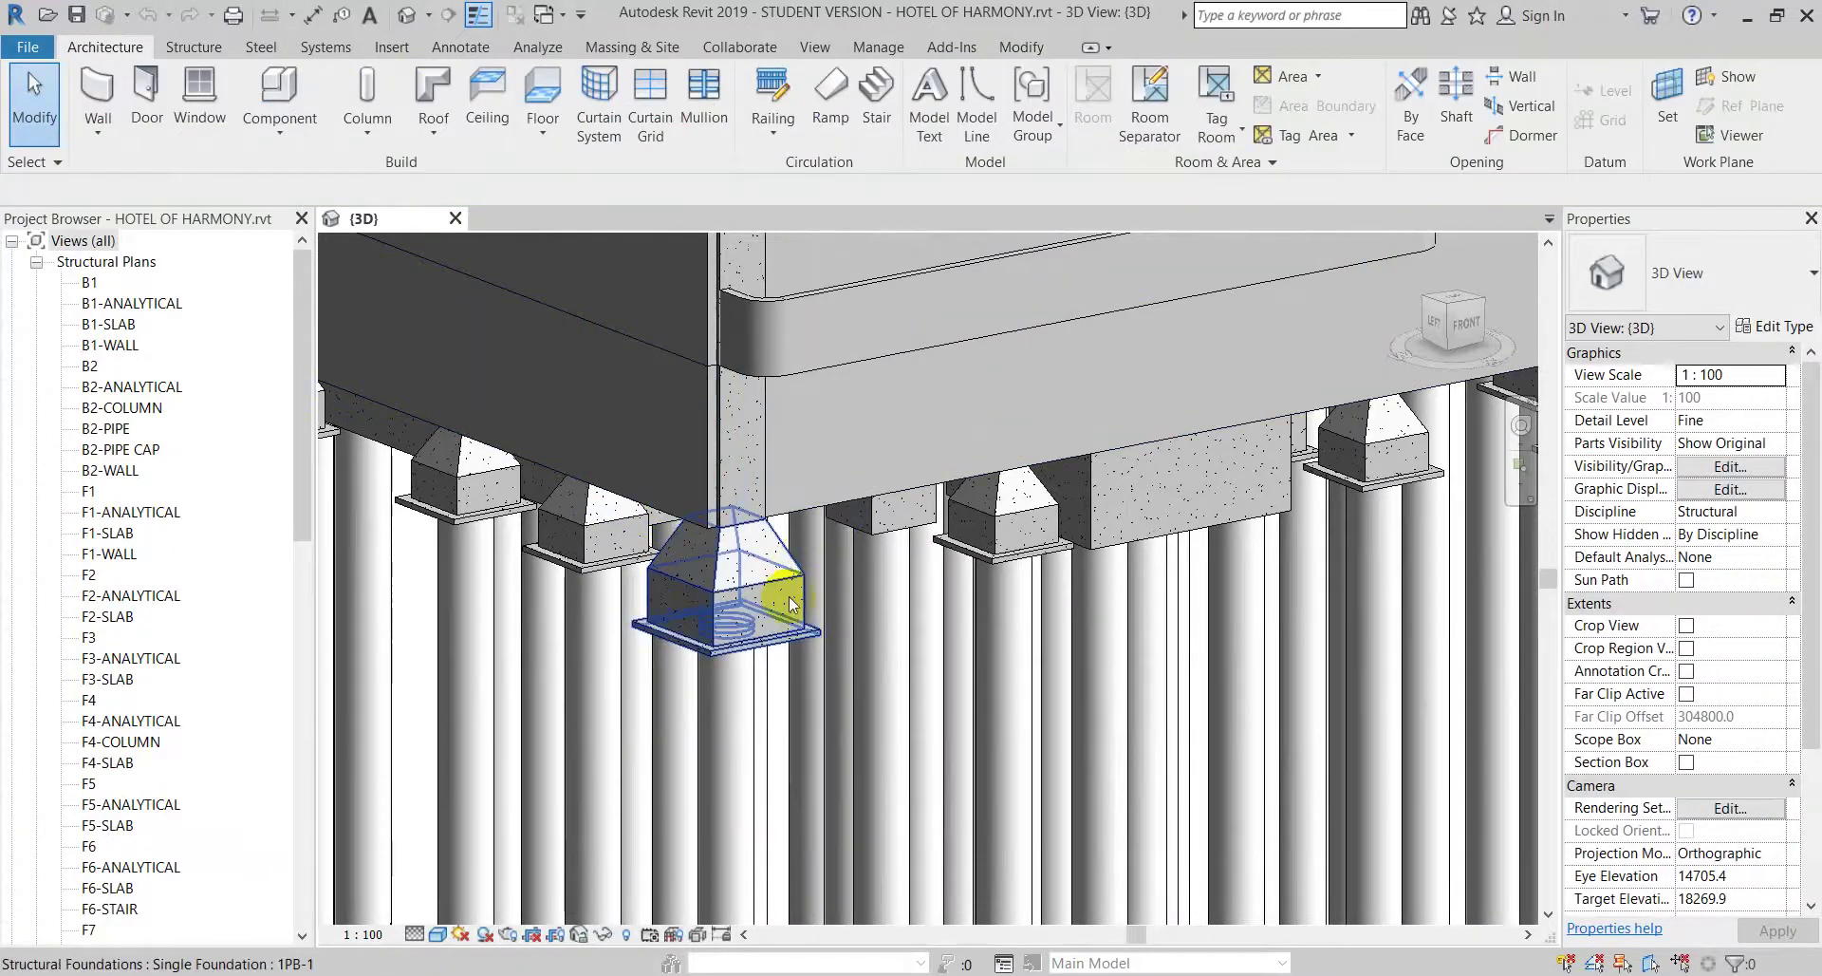
Step: Select single foundation 1PB-1 to view its properties, then return to btvnLan1 in Revit 2020
scroll(790, 604, up, 2)
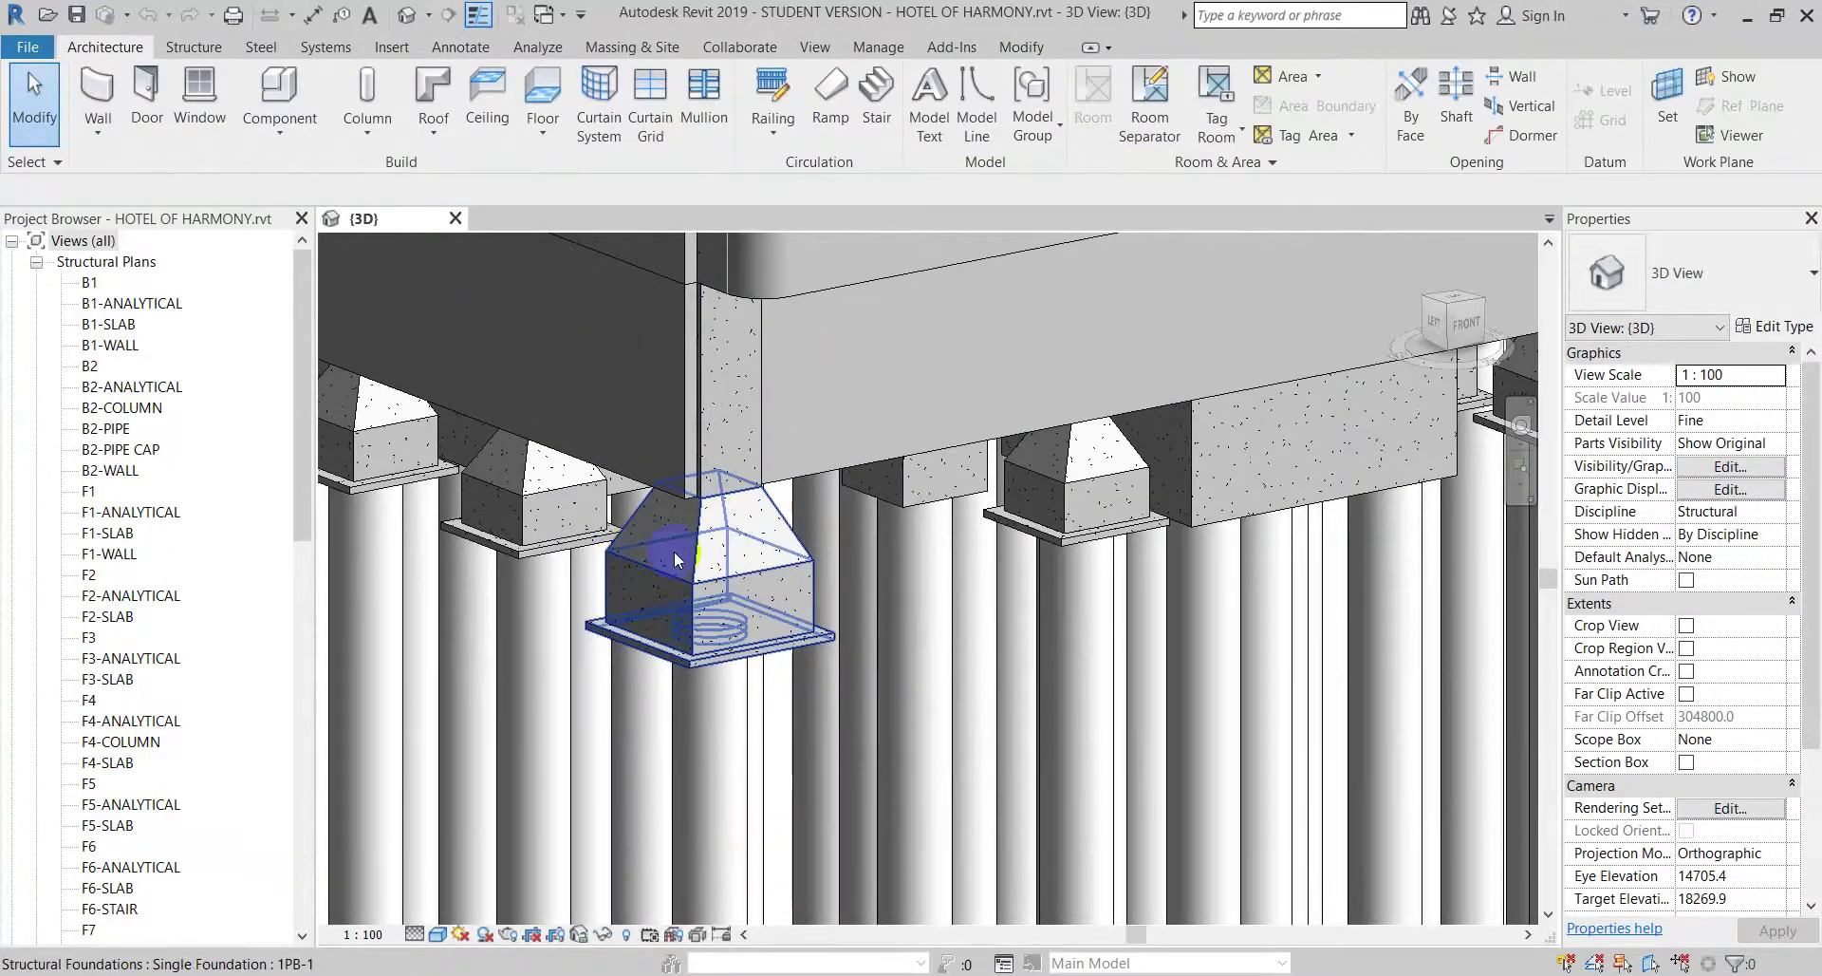
scroll(678, 560, up, 2)
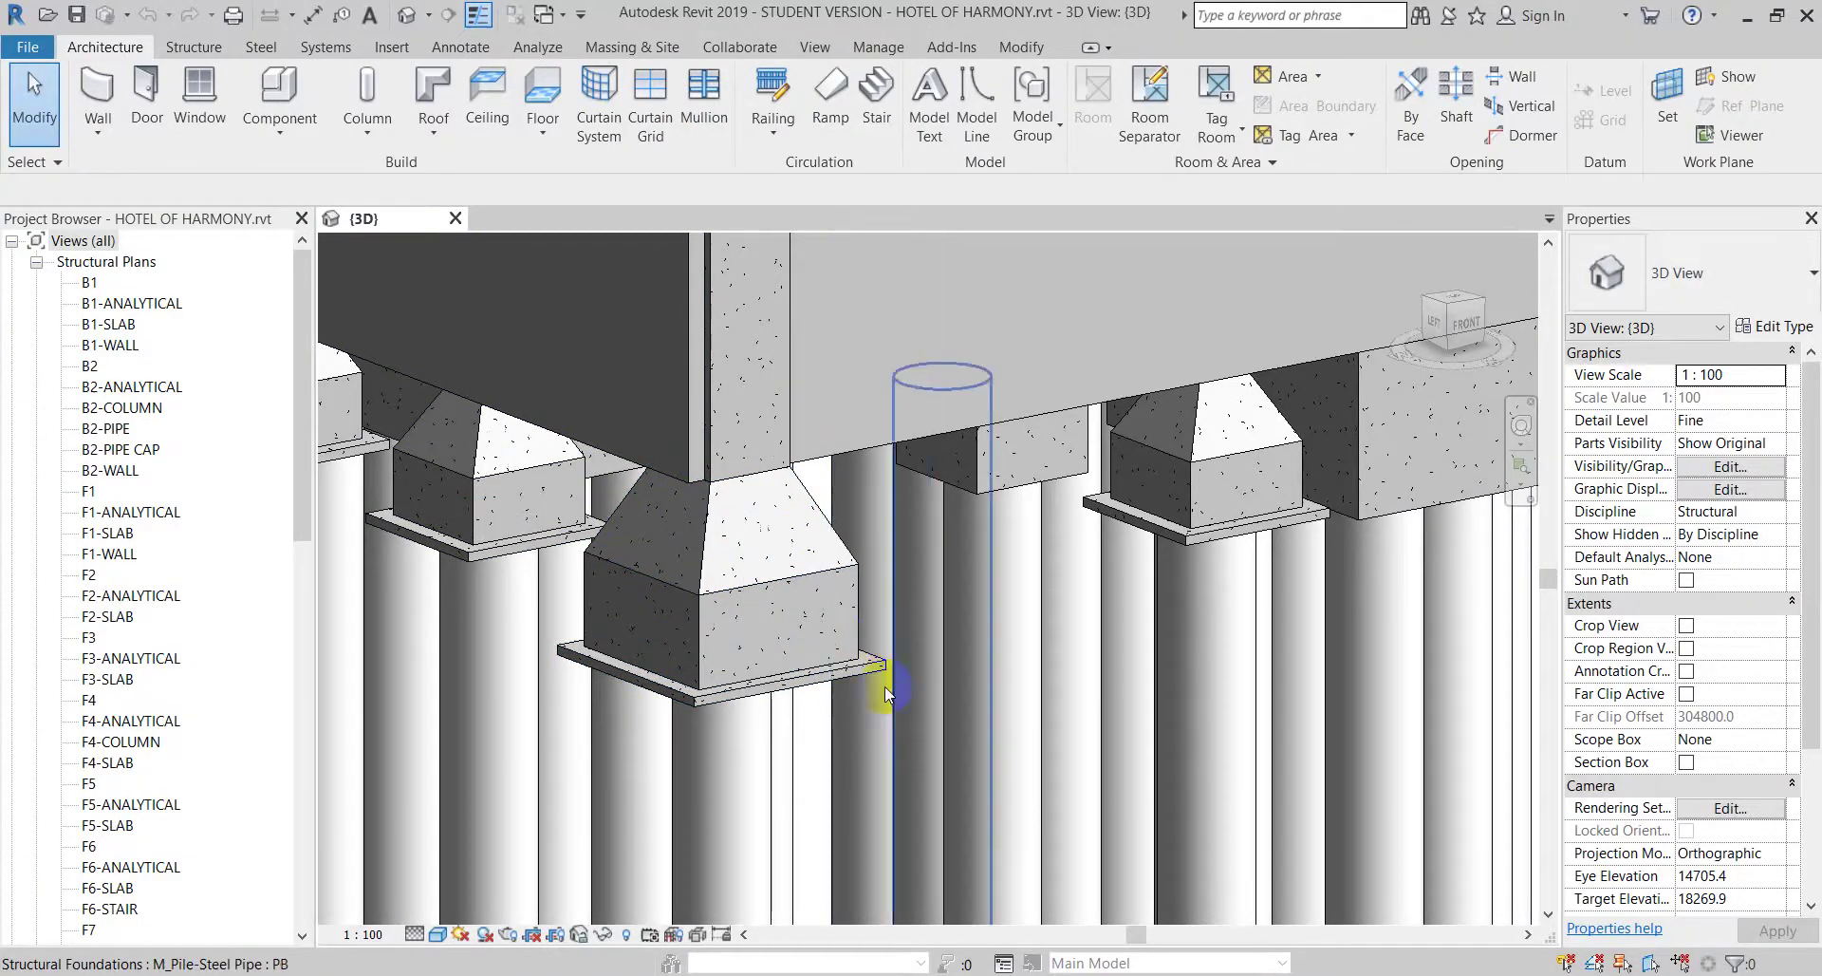
click(761, 548)
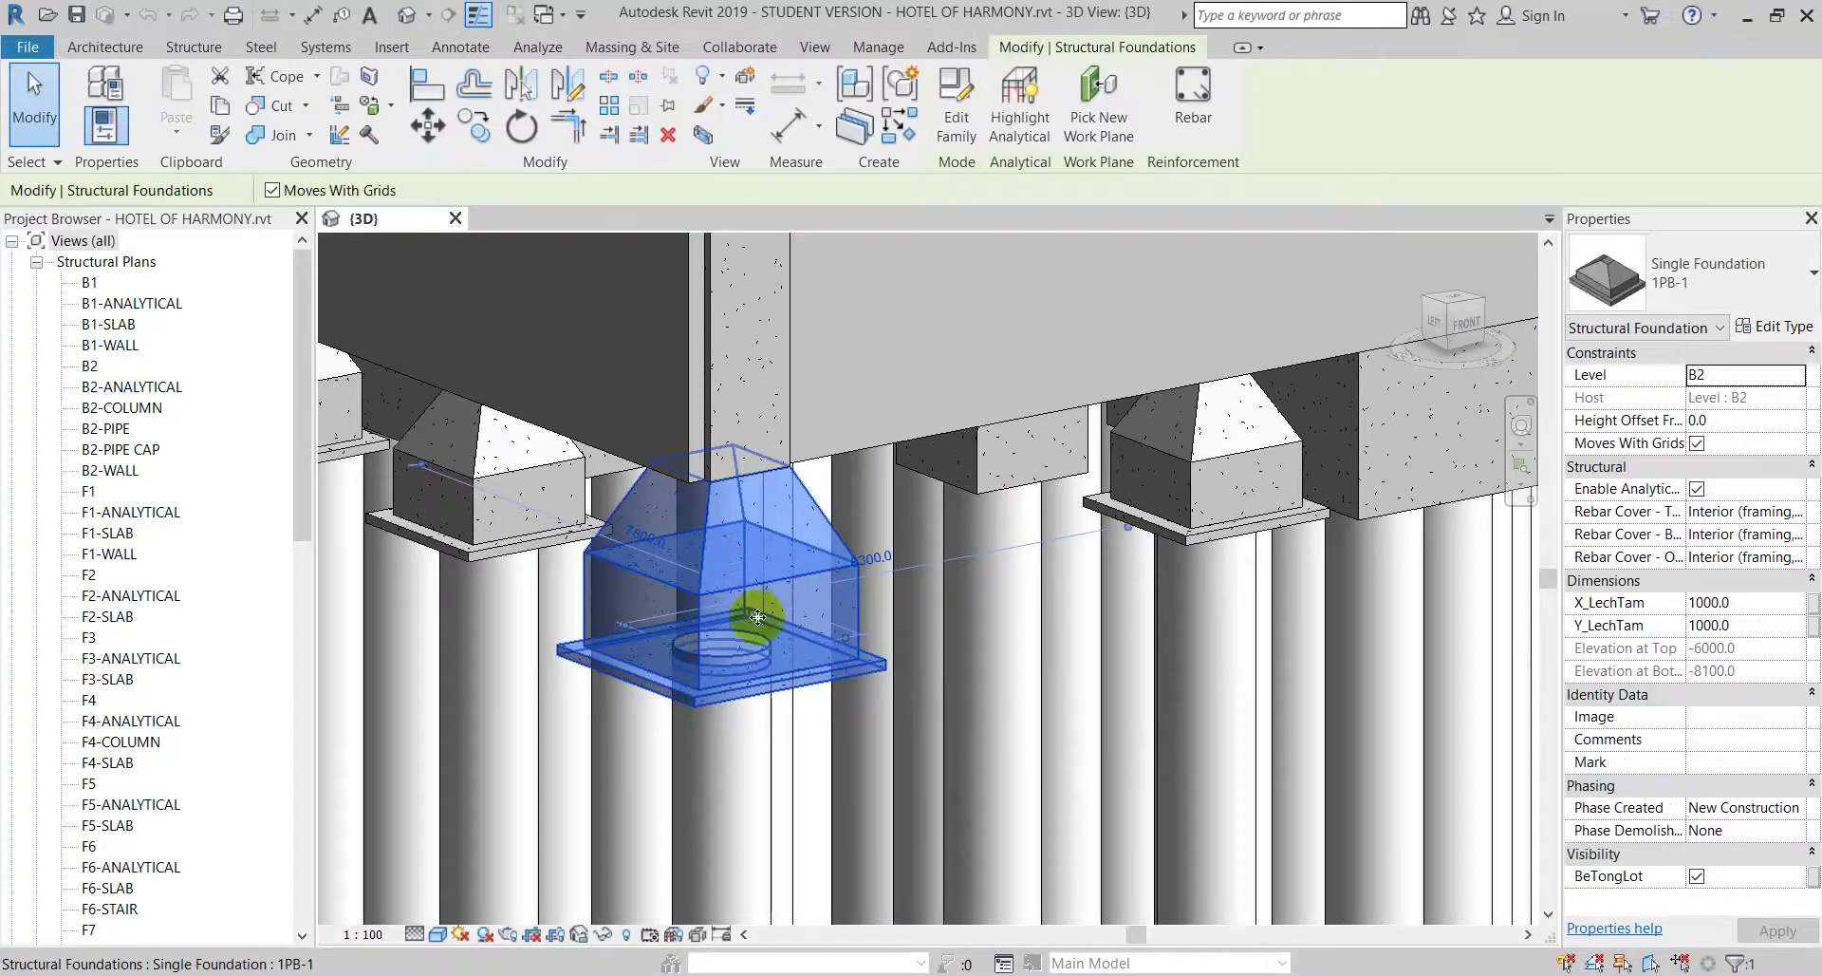
scroll(758, 618, down, 5)
key(Escape)
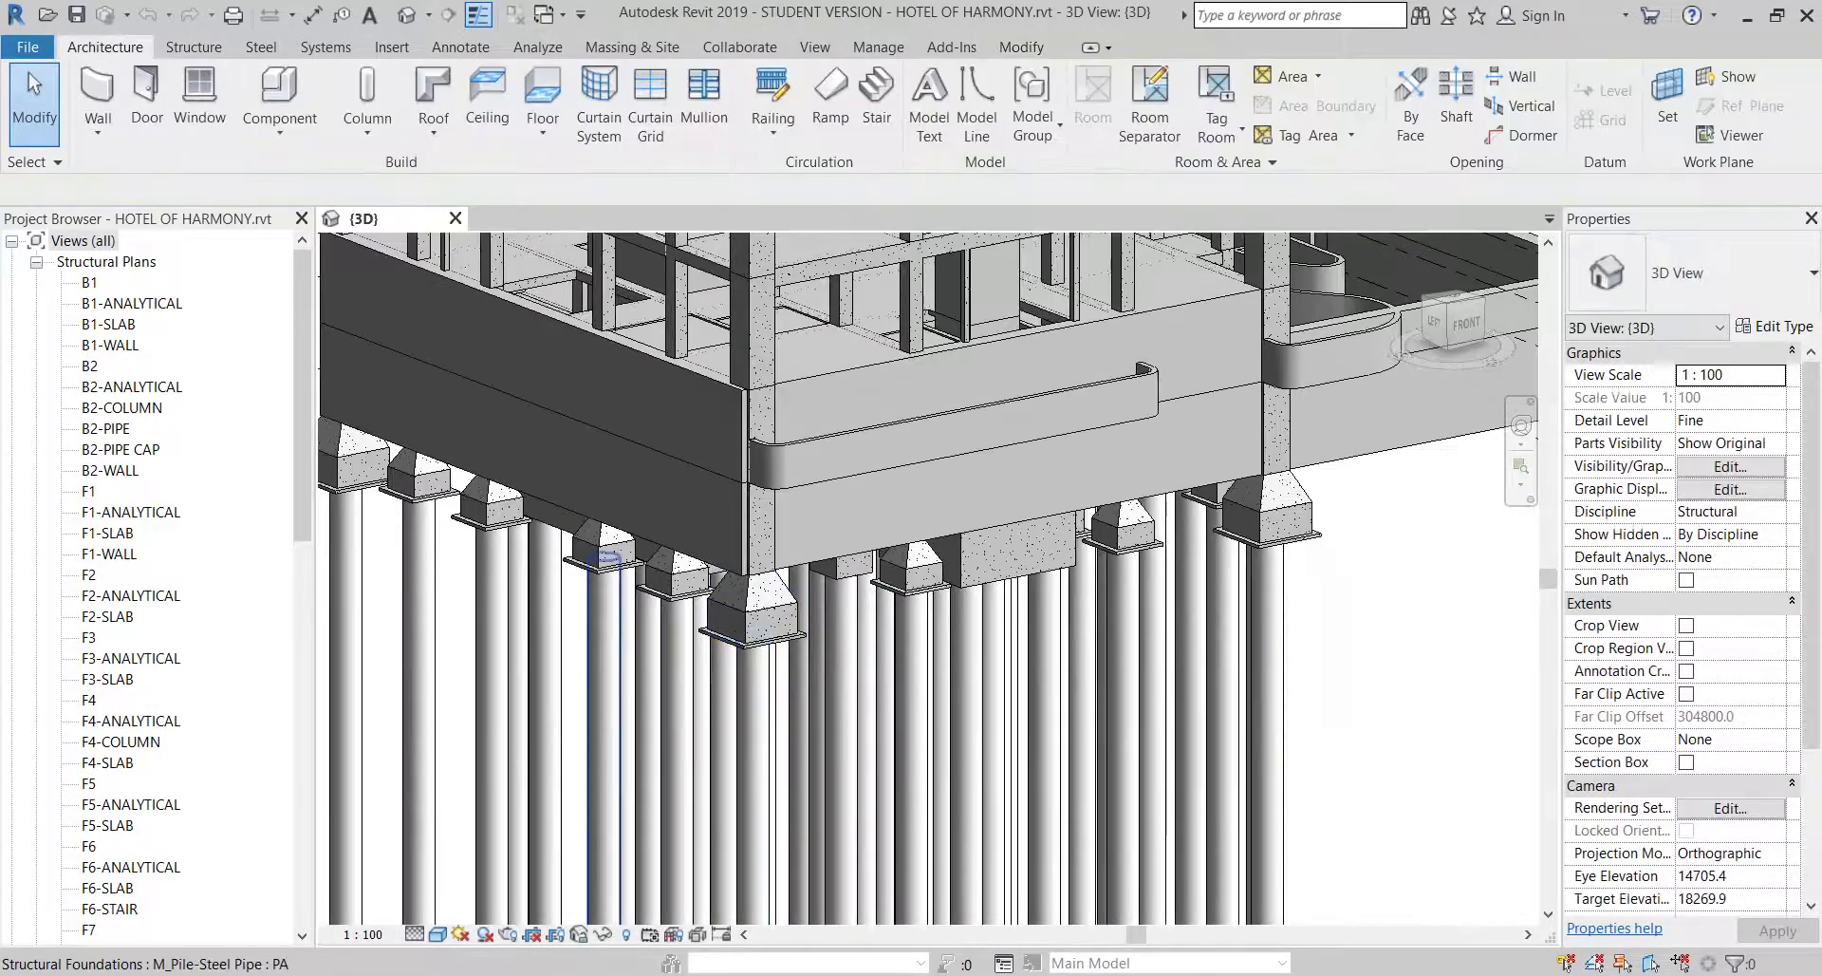
click(560, 873)
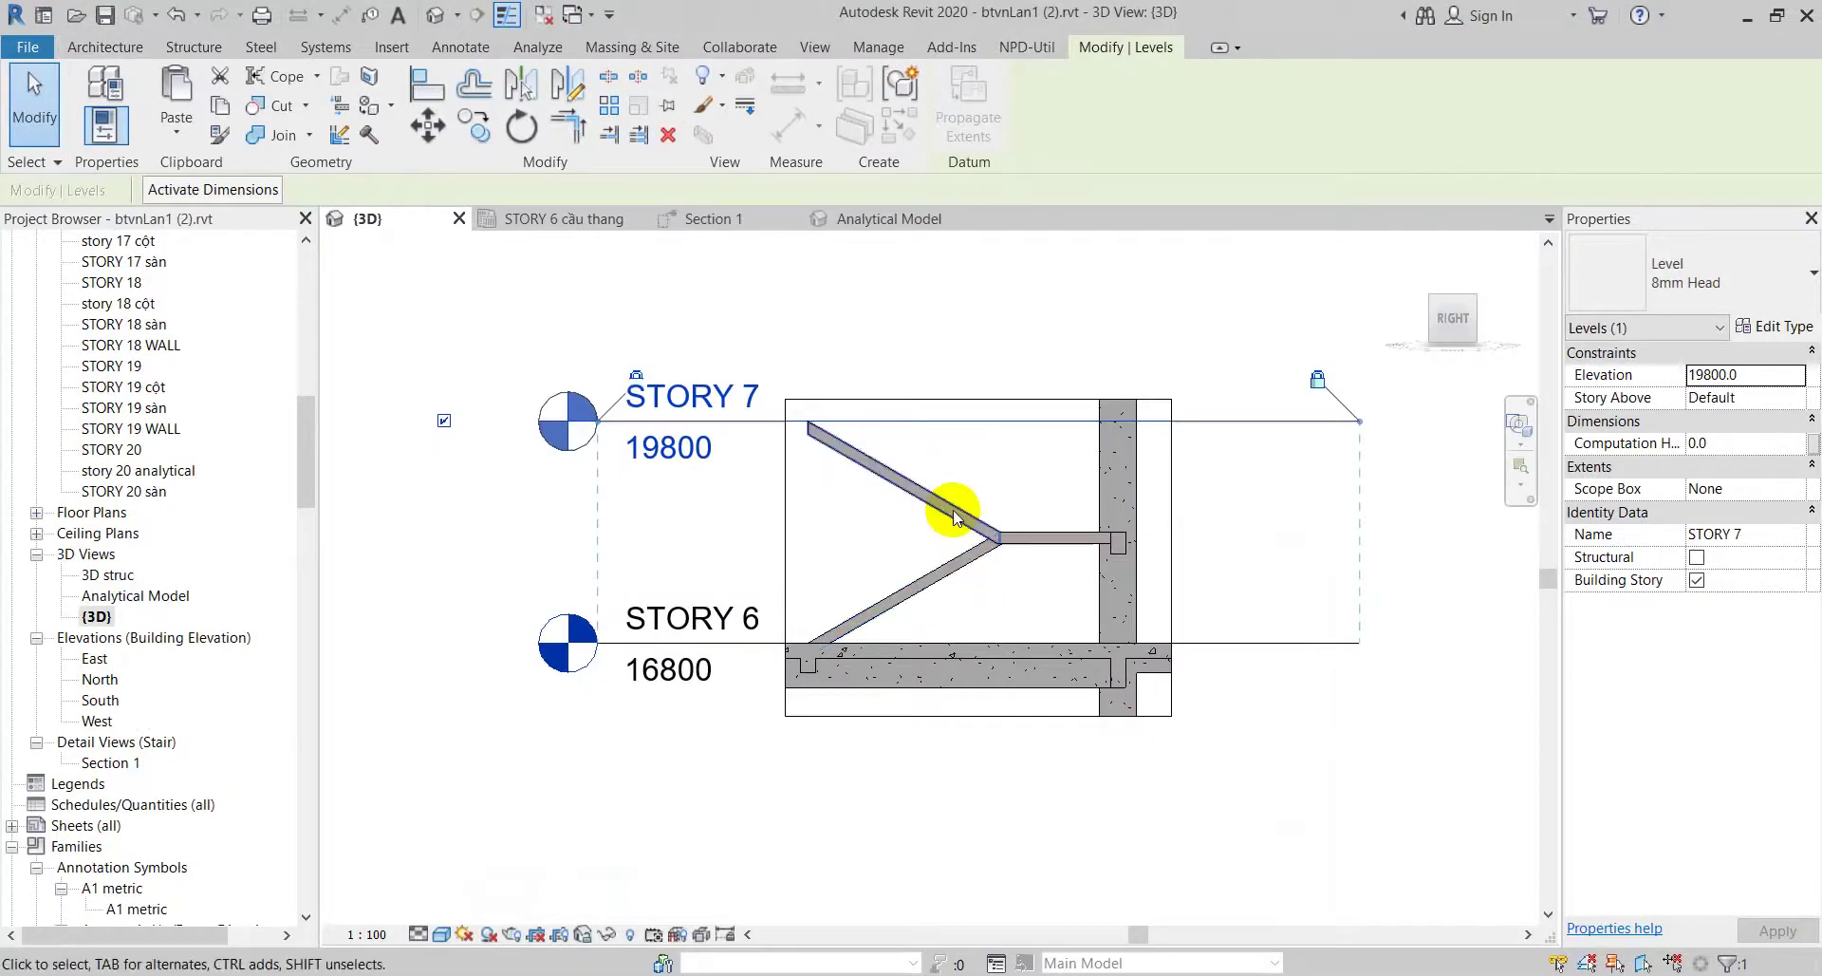
key(Escape)
shift+middle_drag(883, 497, 1352, 690)
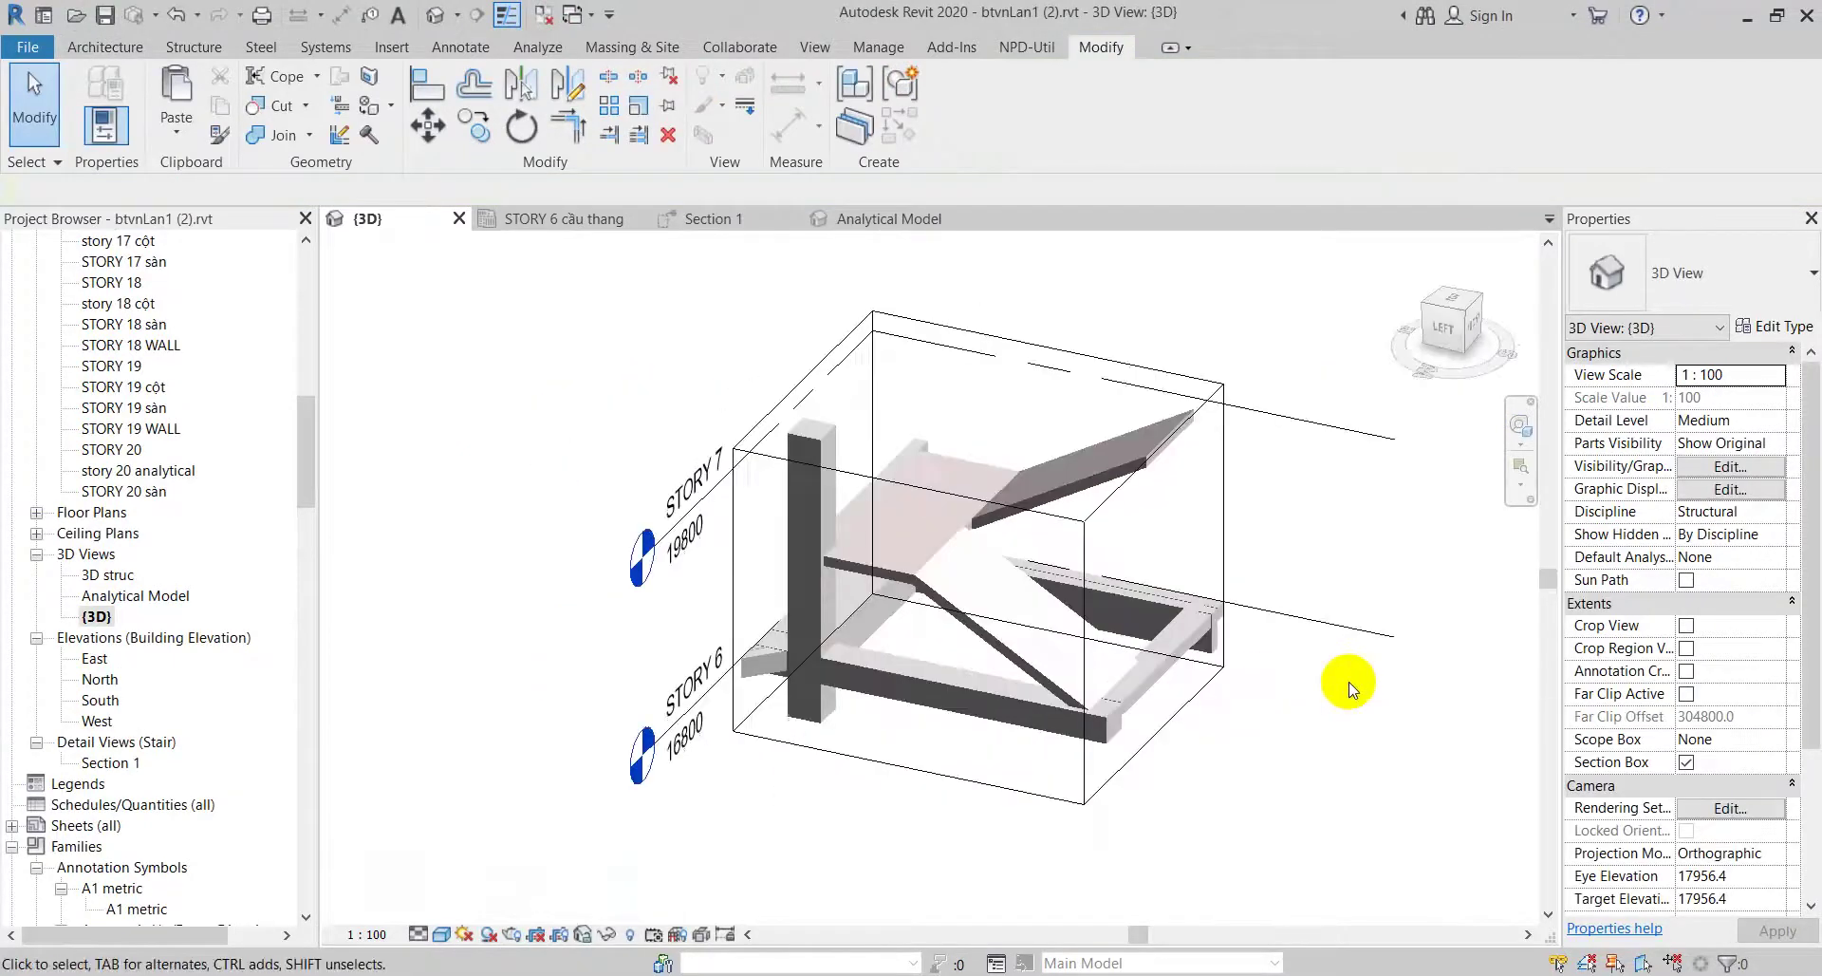
scroll(944, 575, up, 2)
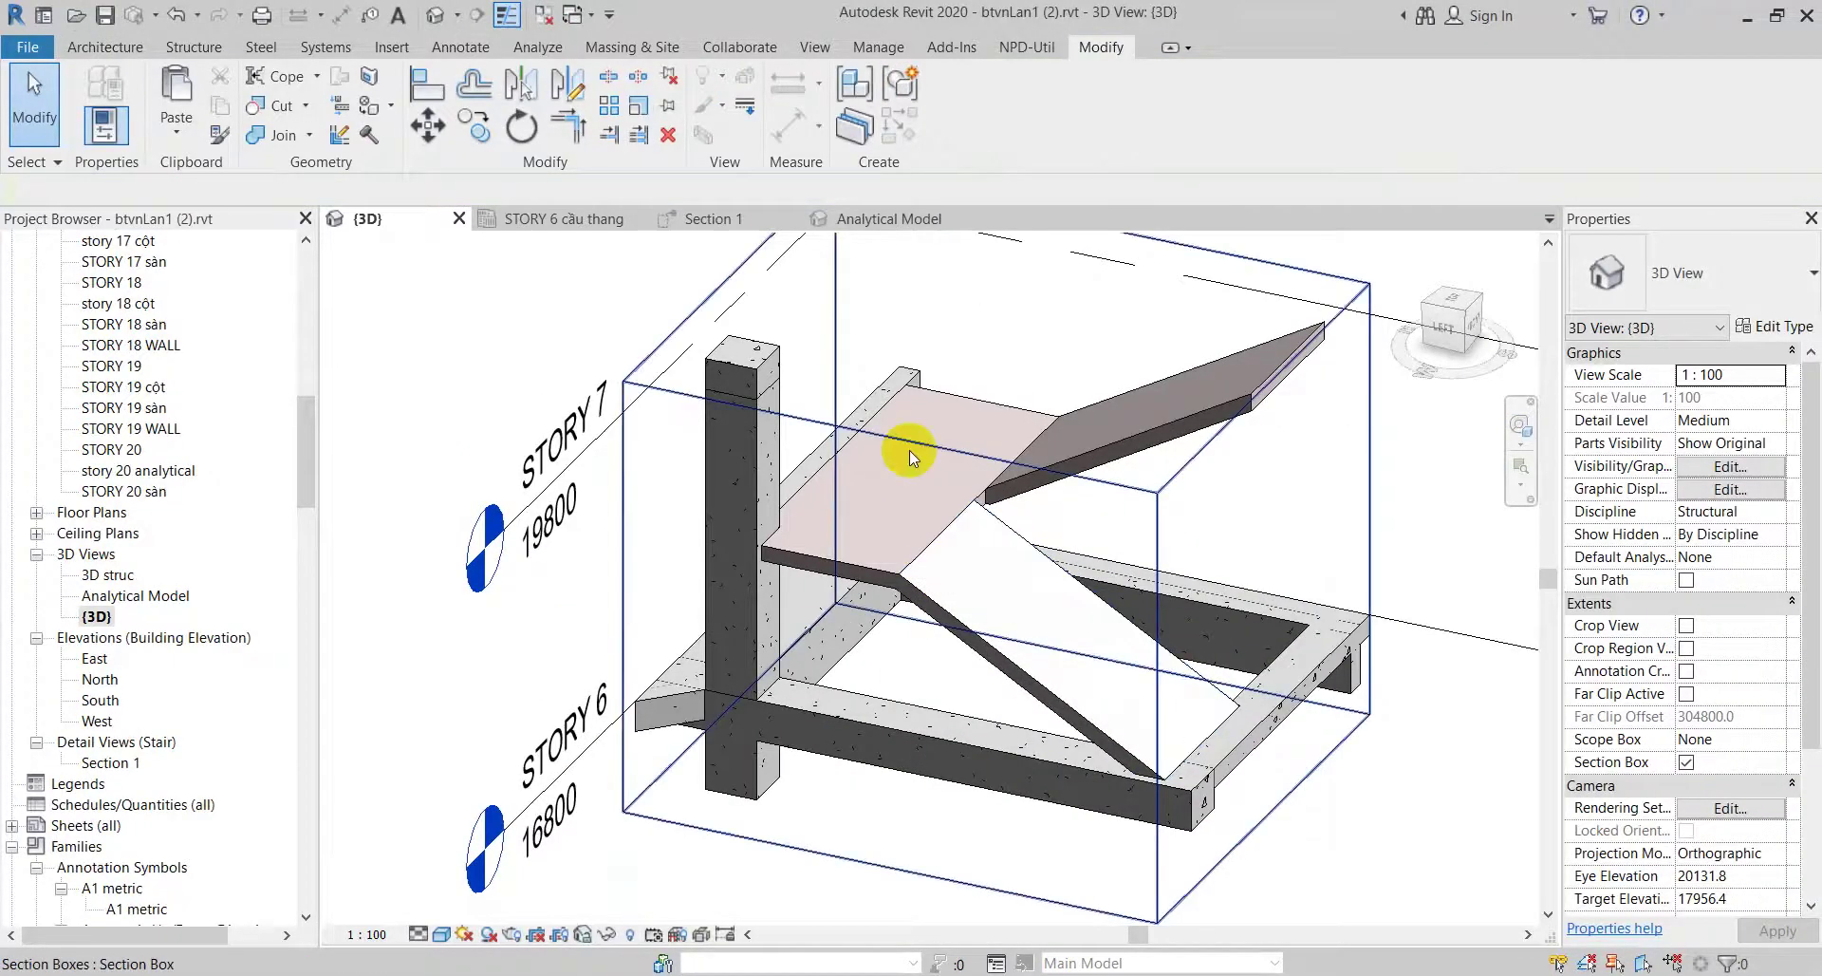
click(924, 404)
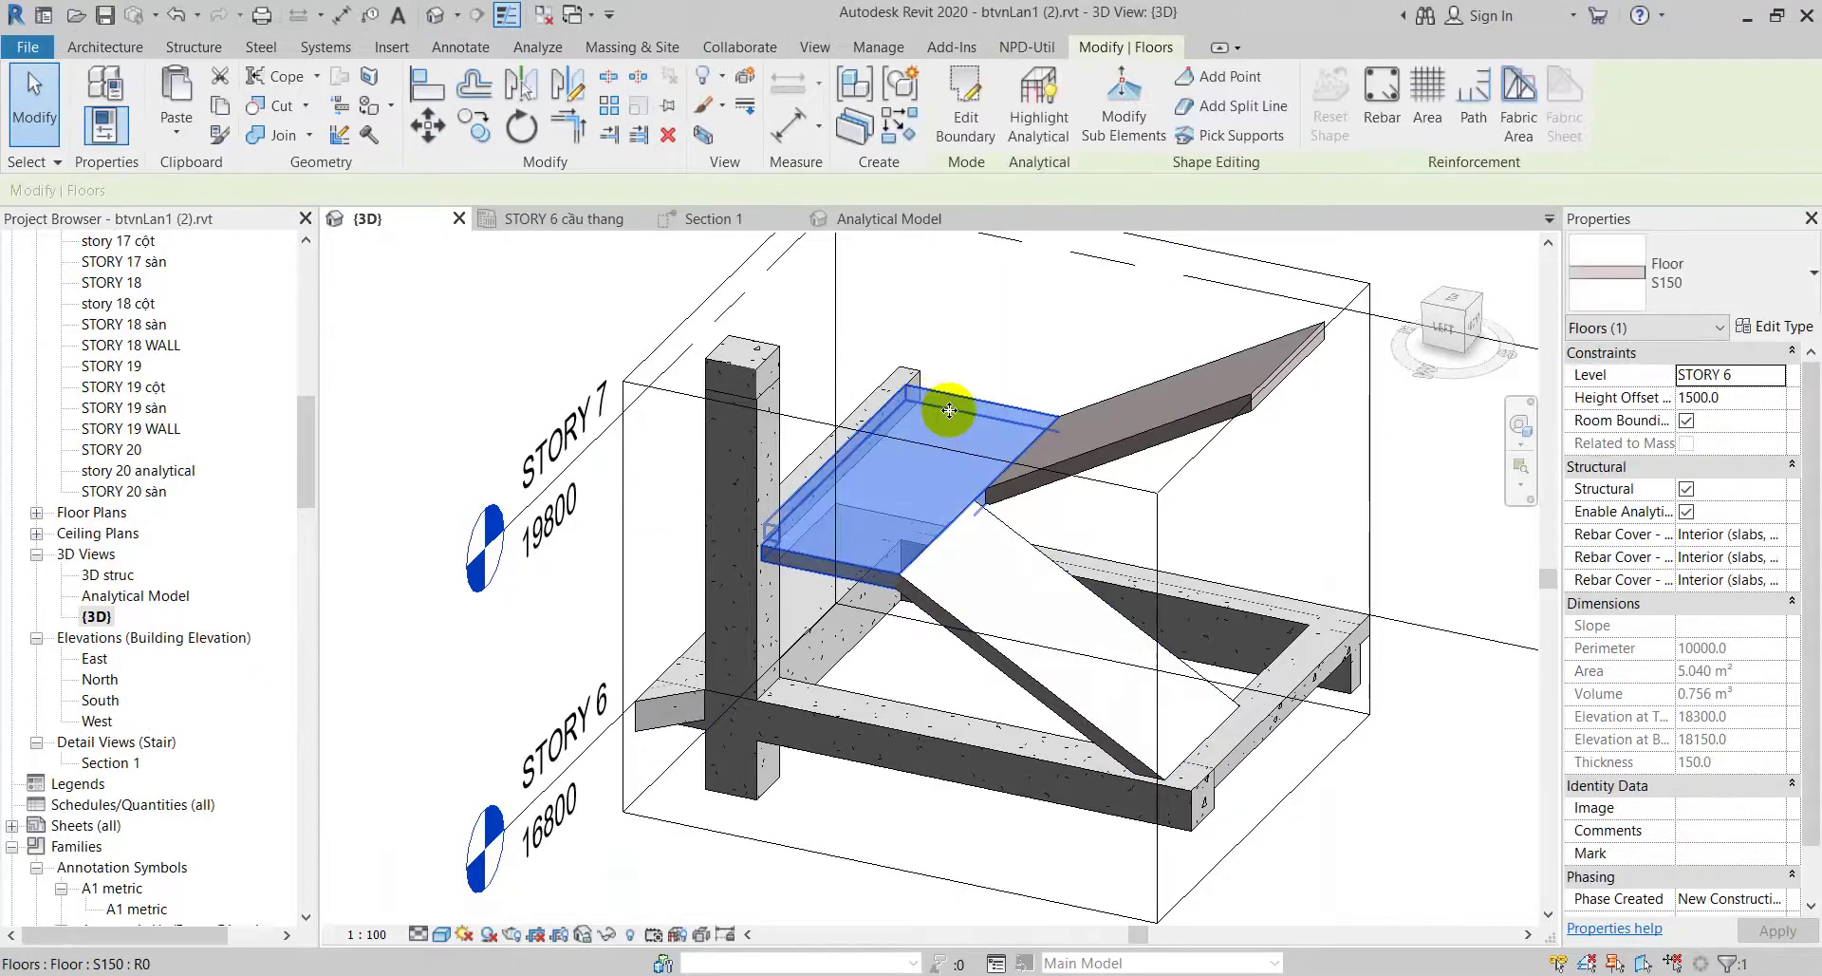
click(964, 568)
click(964, 404)
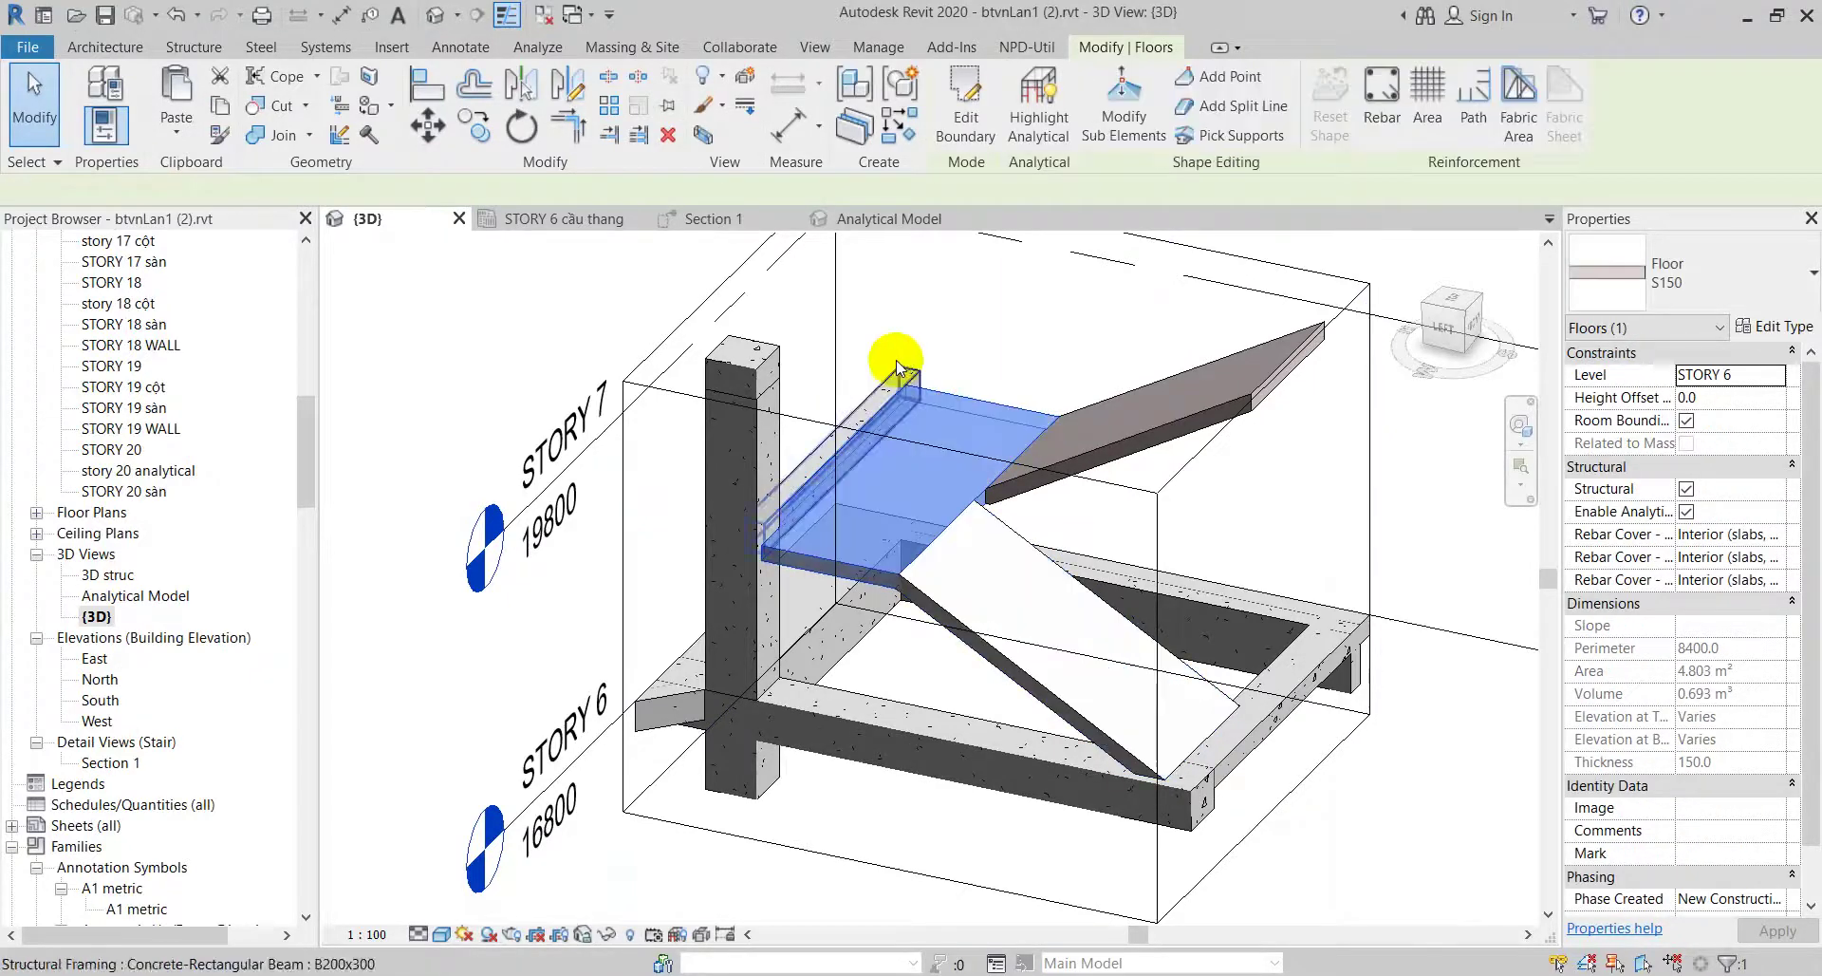
click(1008, 558)
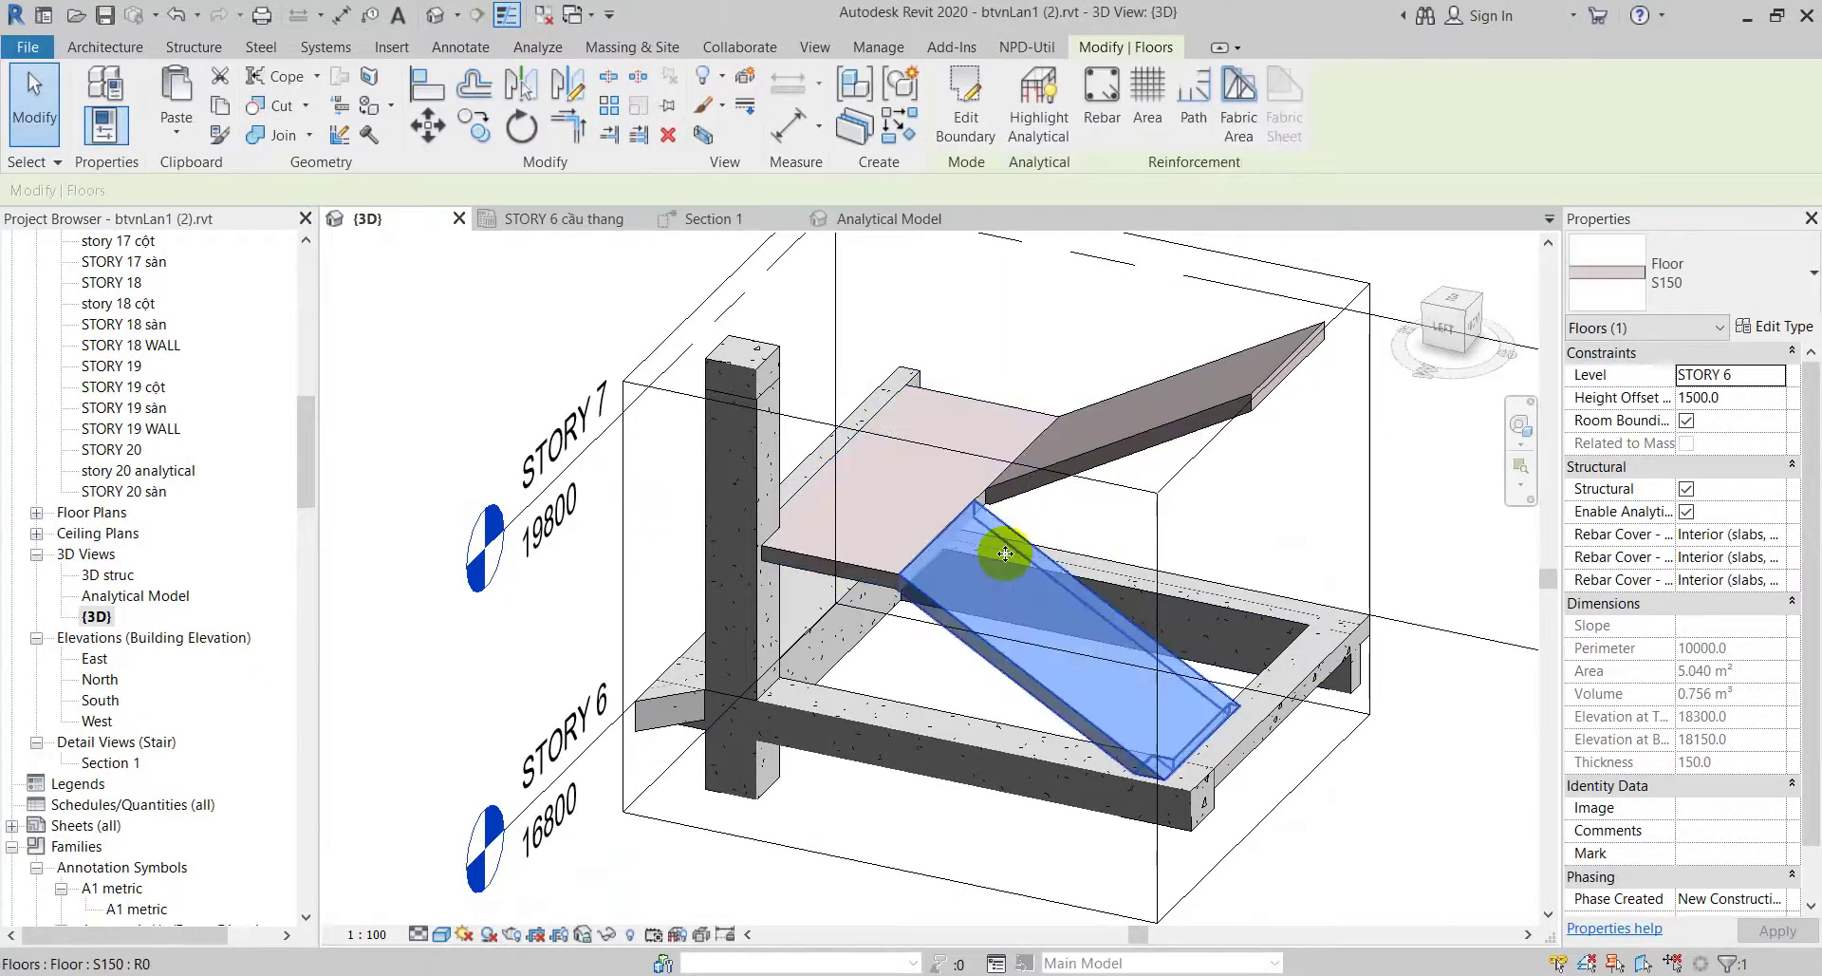
click(926, 497)
click(1027, 480)
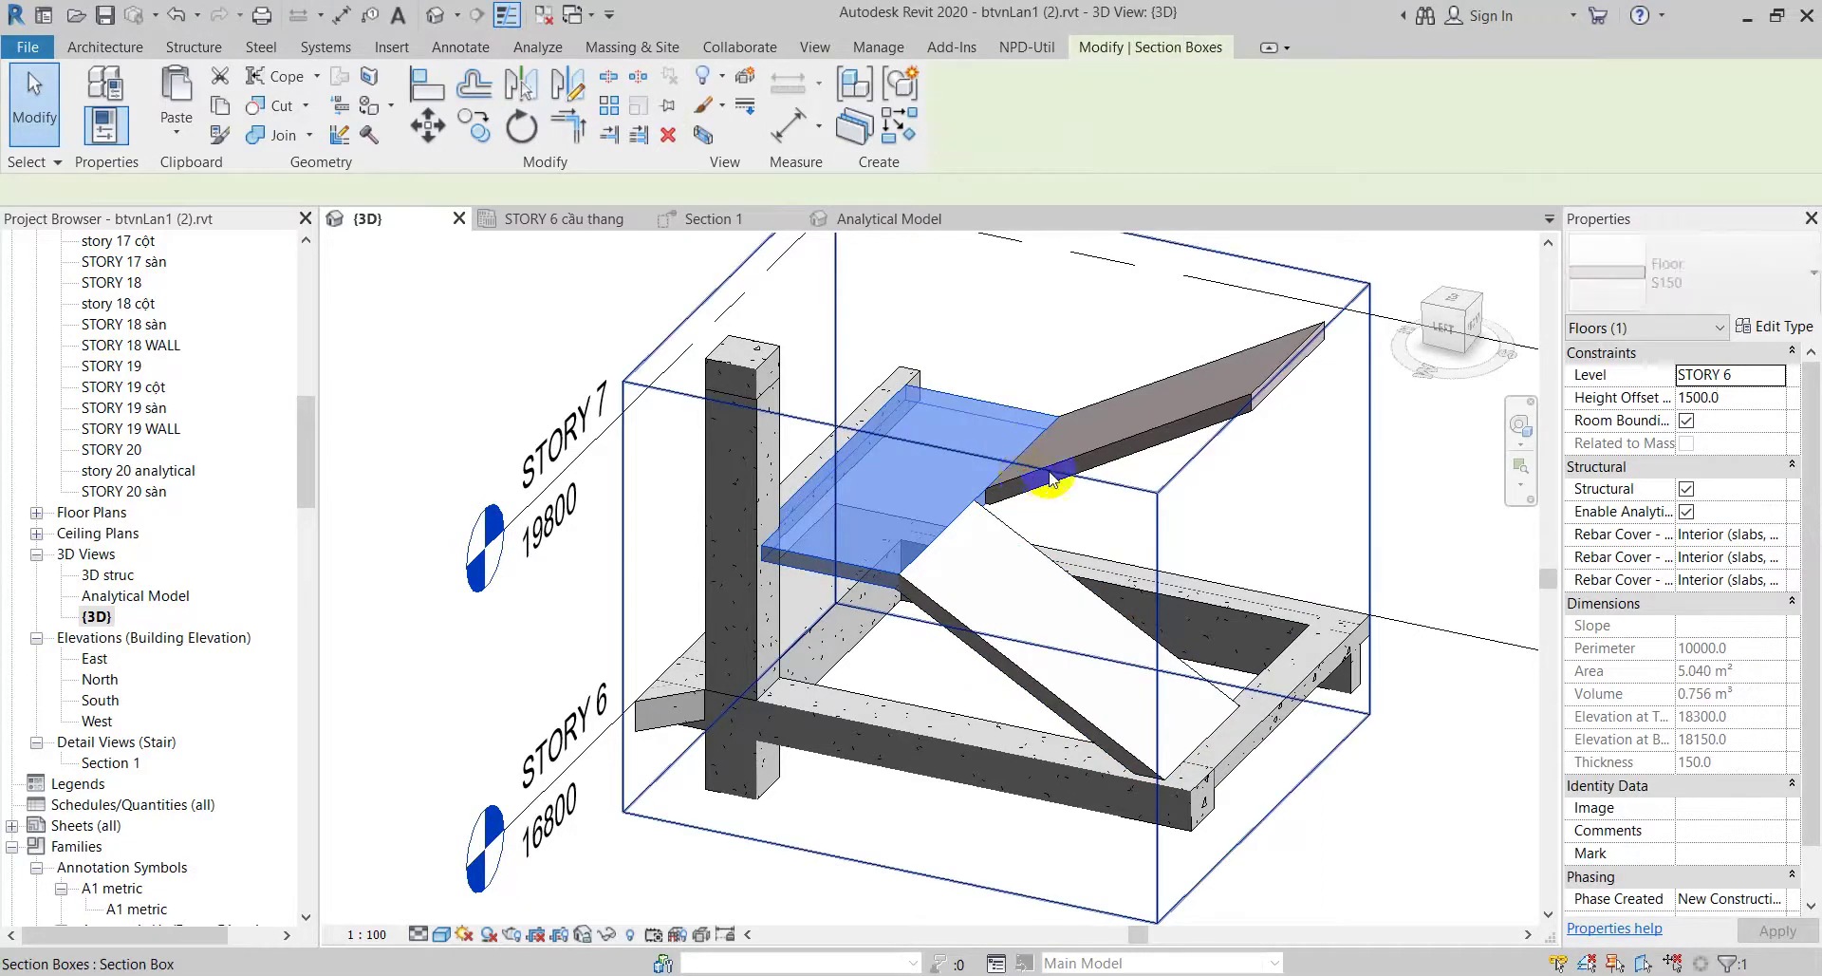
click(1198, 406)
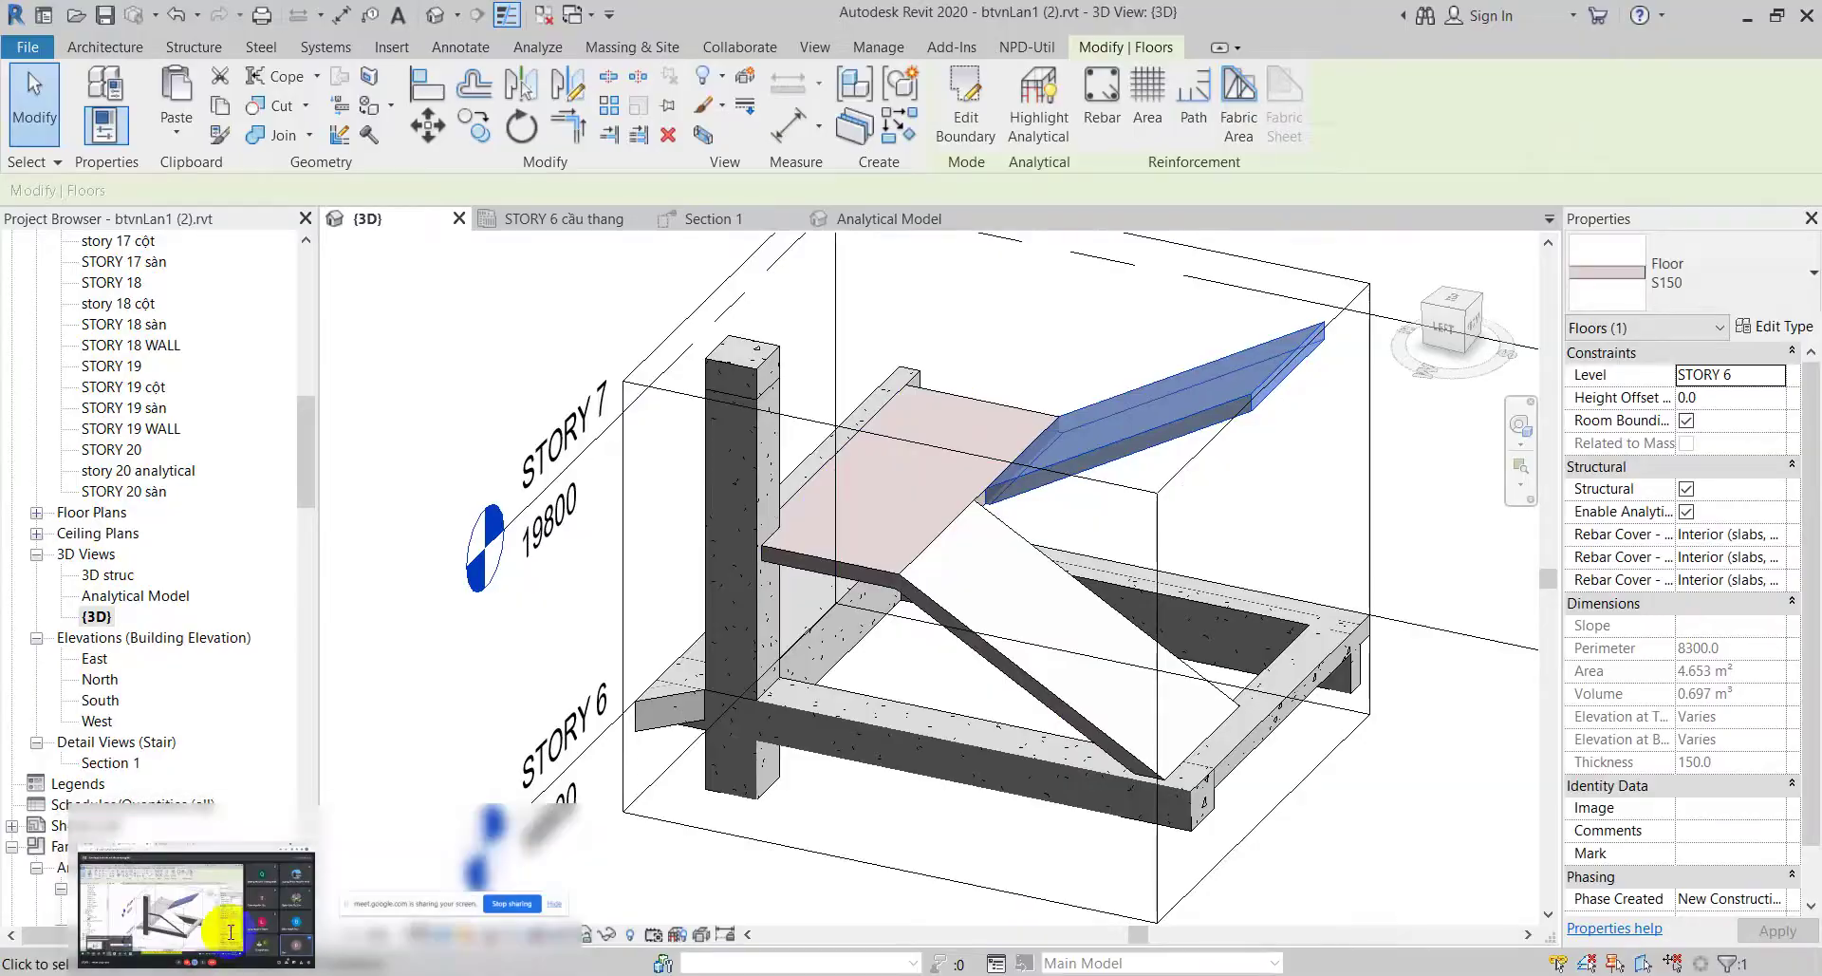
click(228, 928)
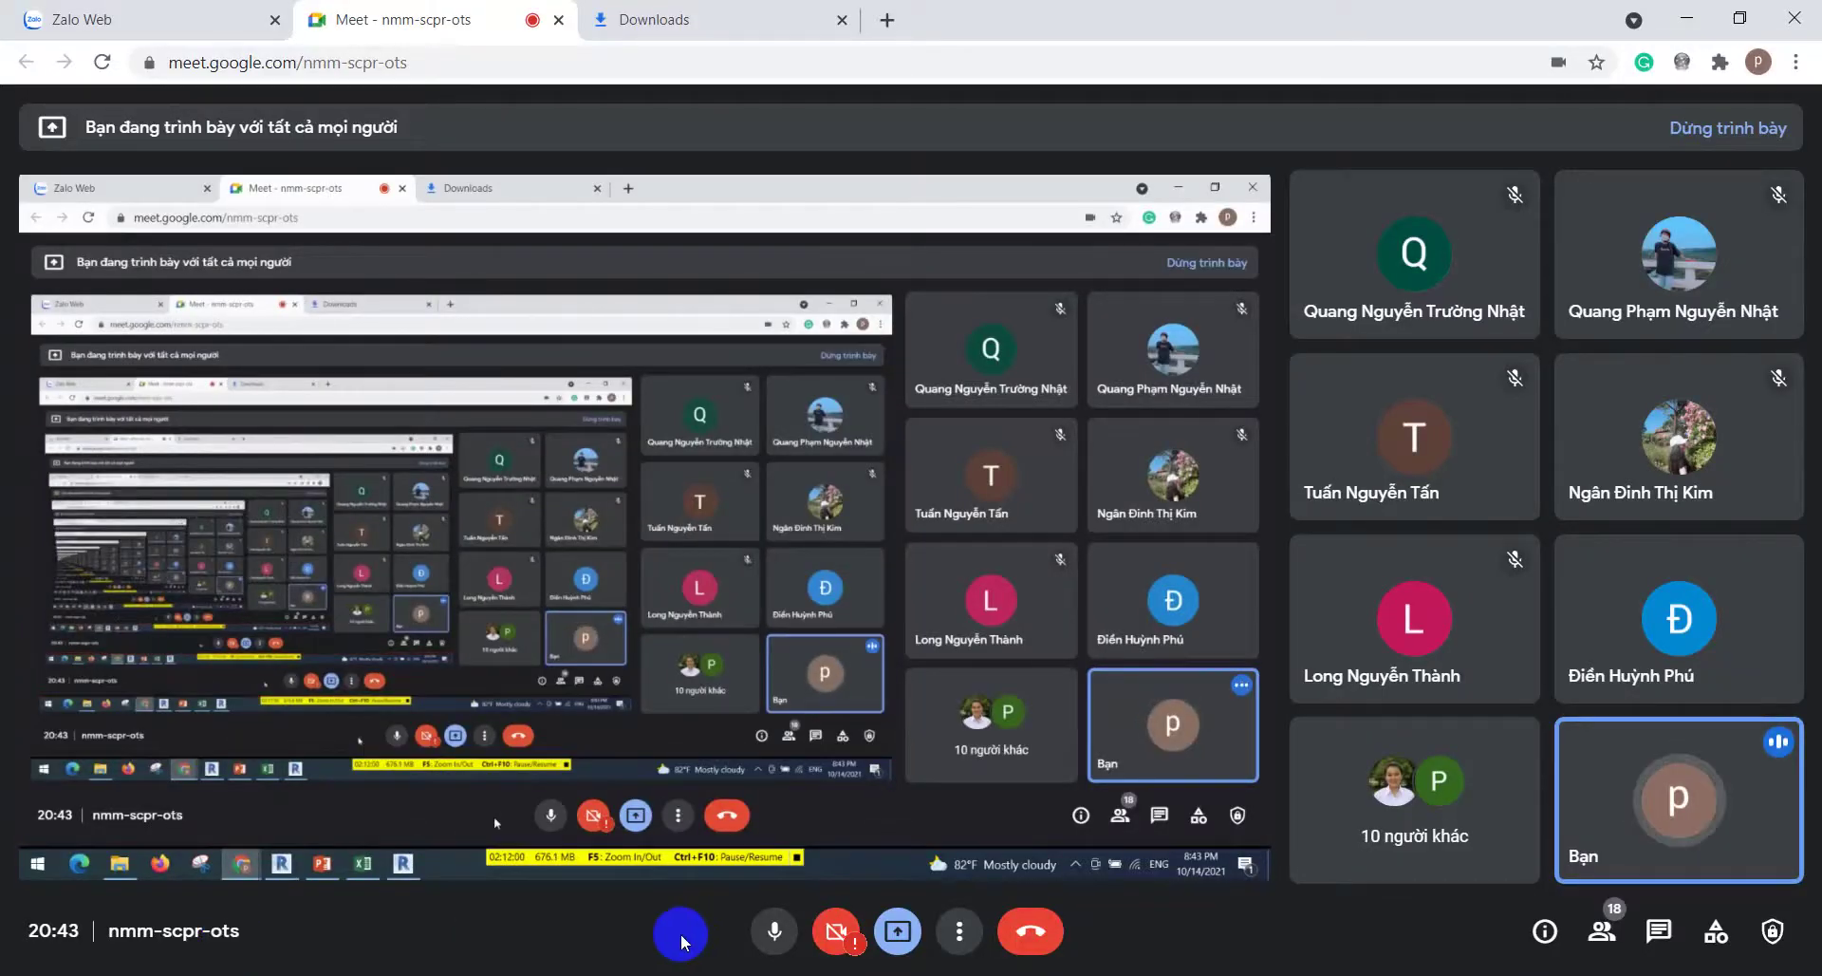
mouse_move(403, 864)
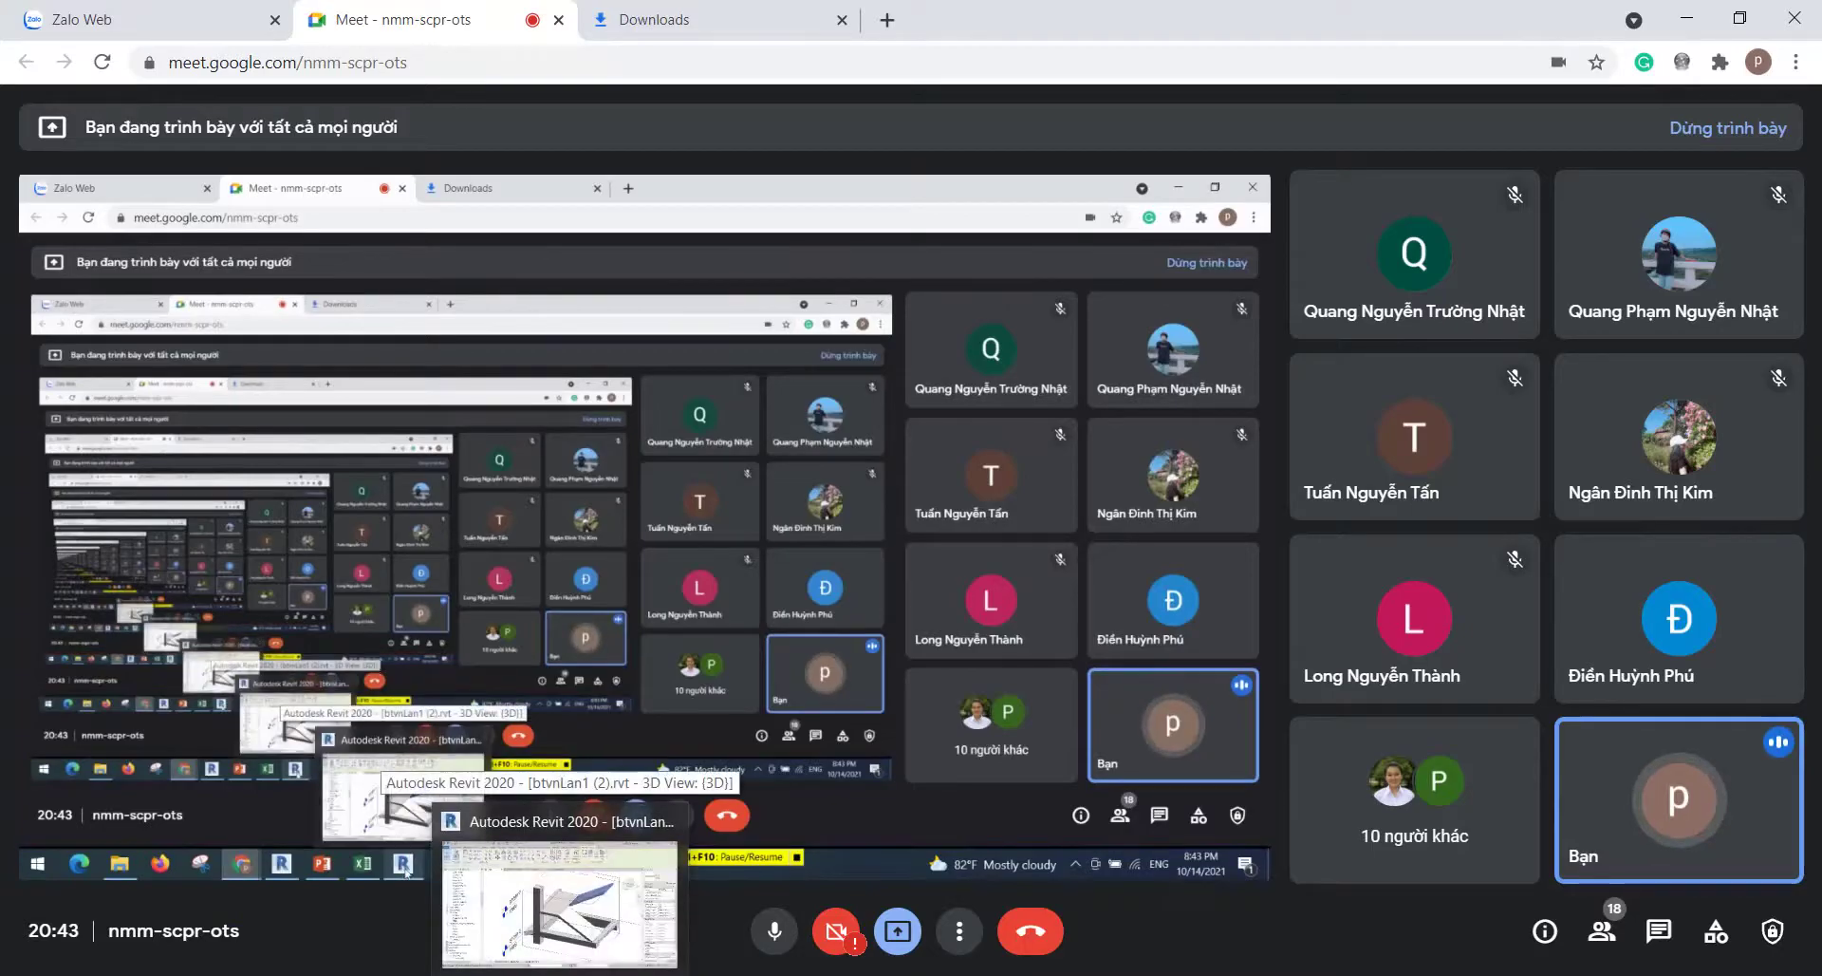
click(560, 902)
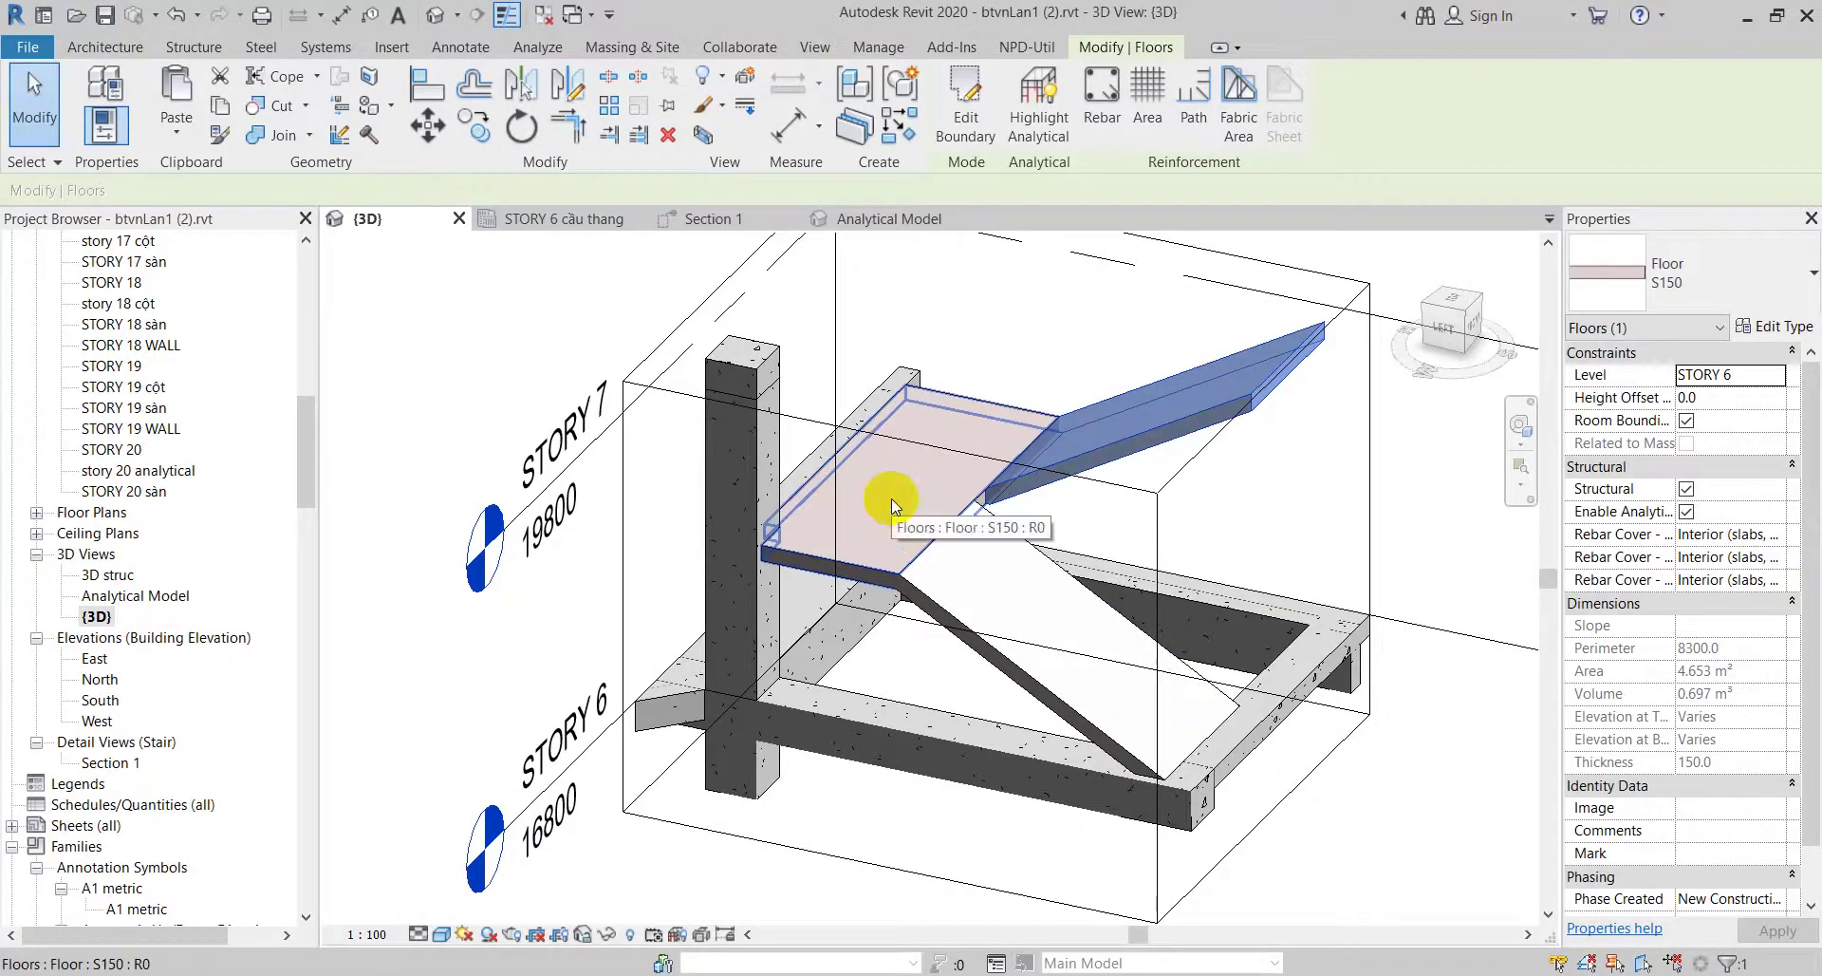
scroll(954, 380, up, 3)
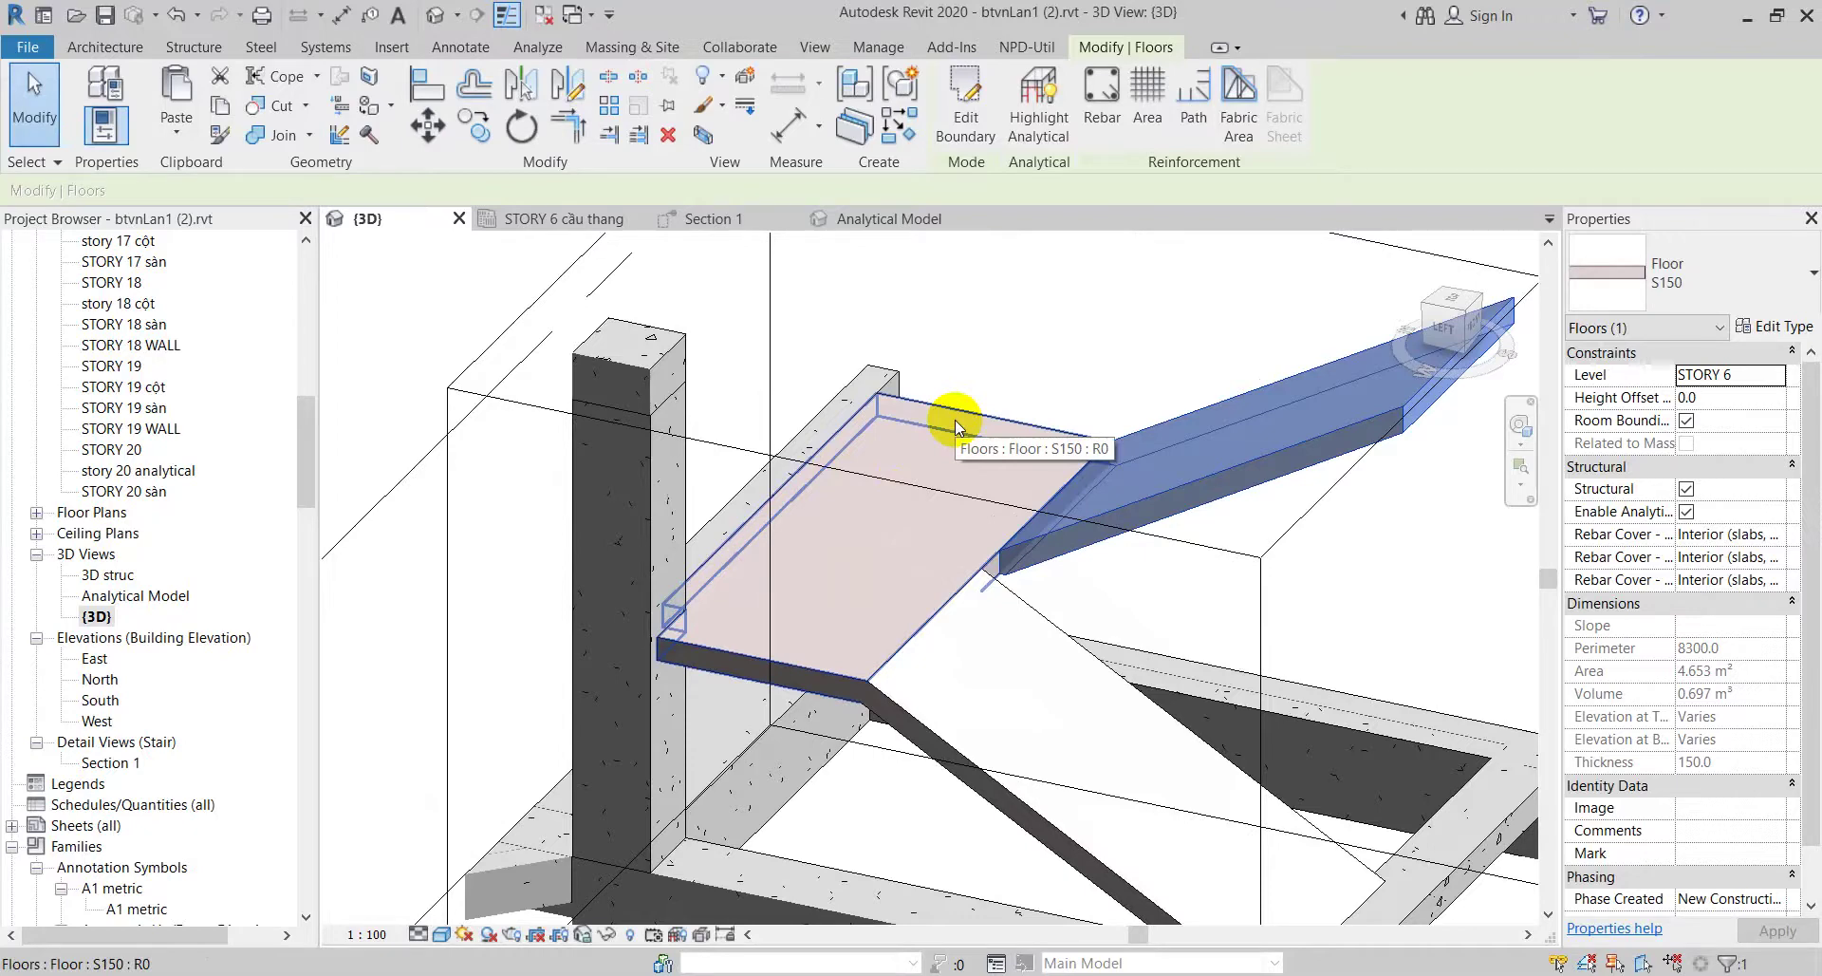
click(955, 419)
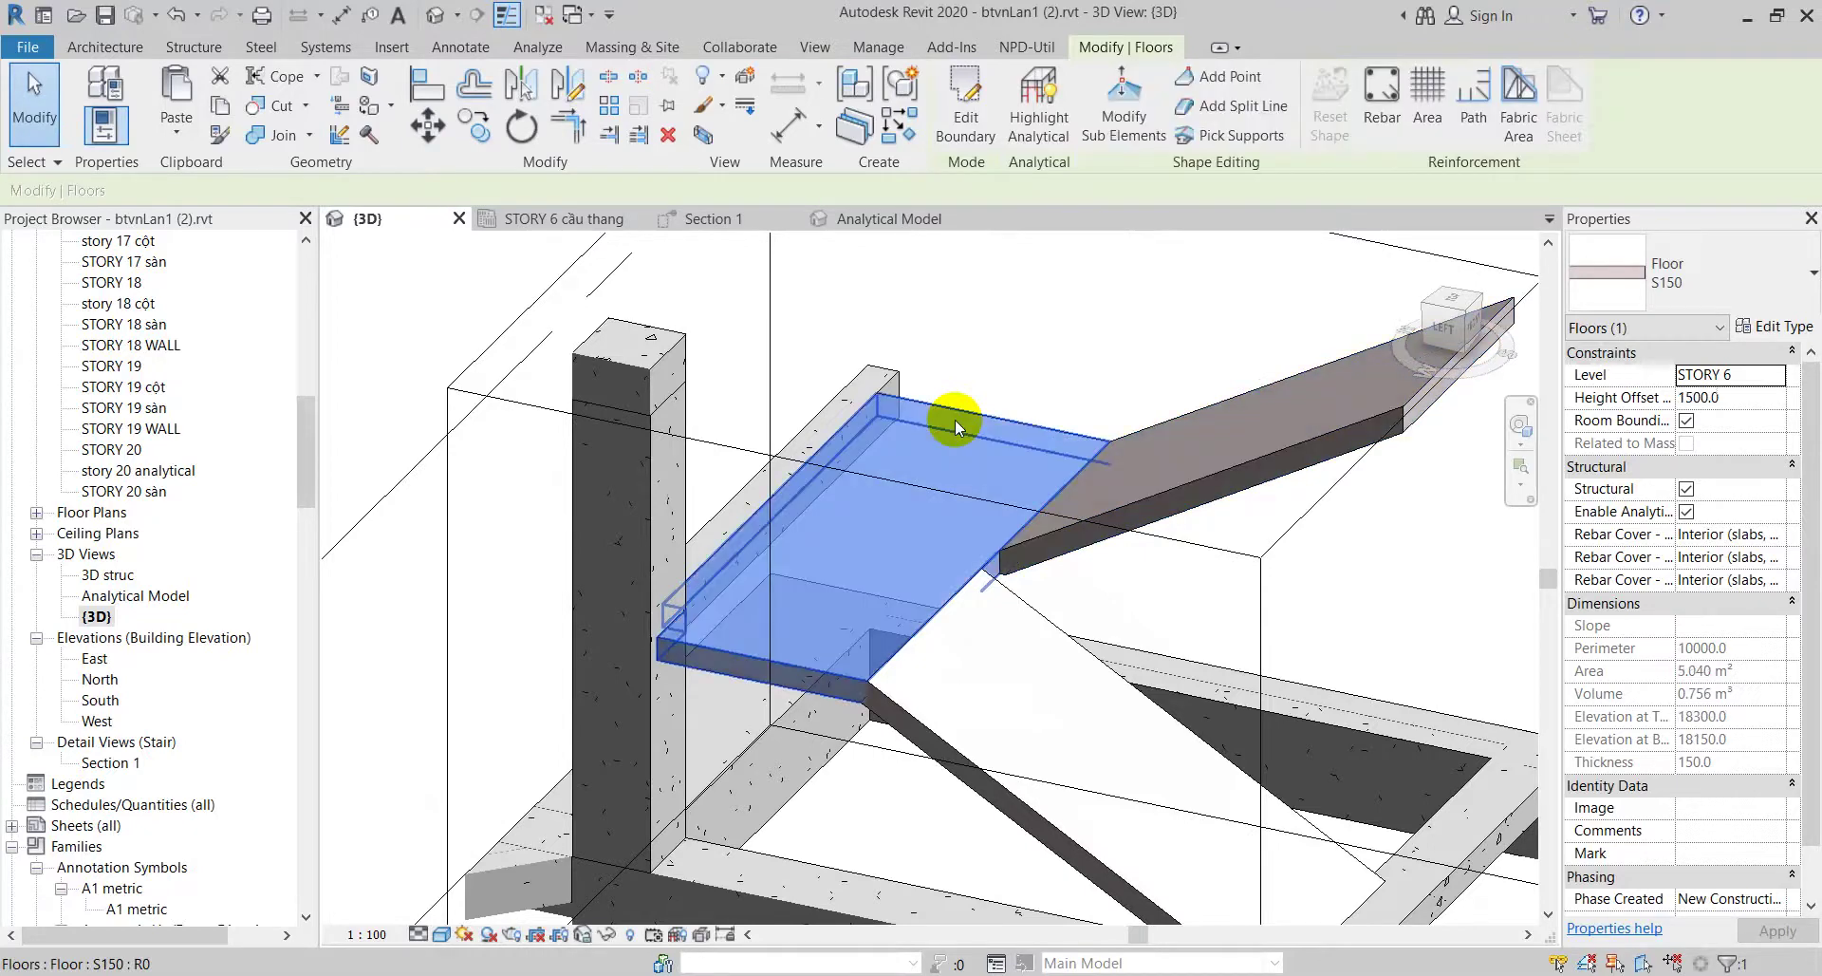
click(846, 395)
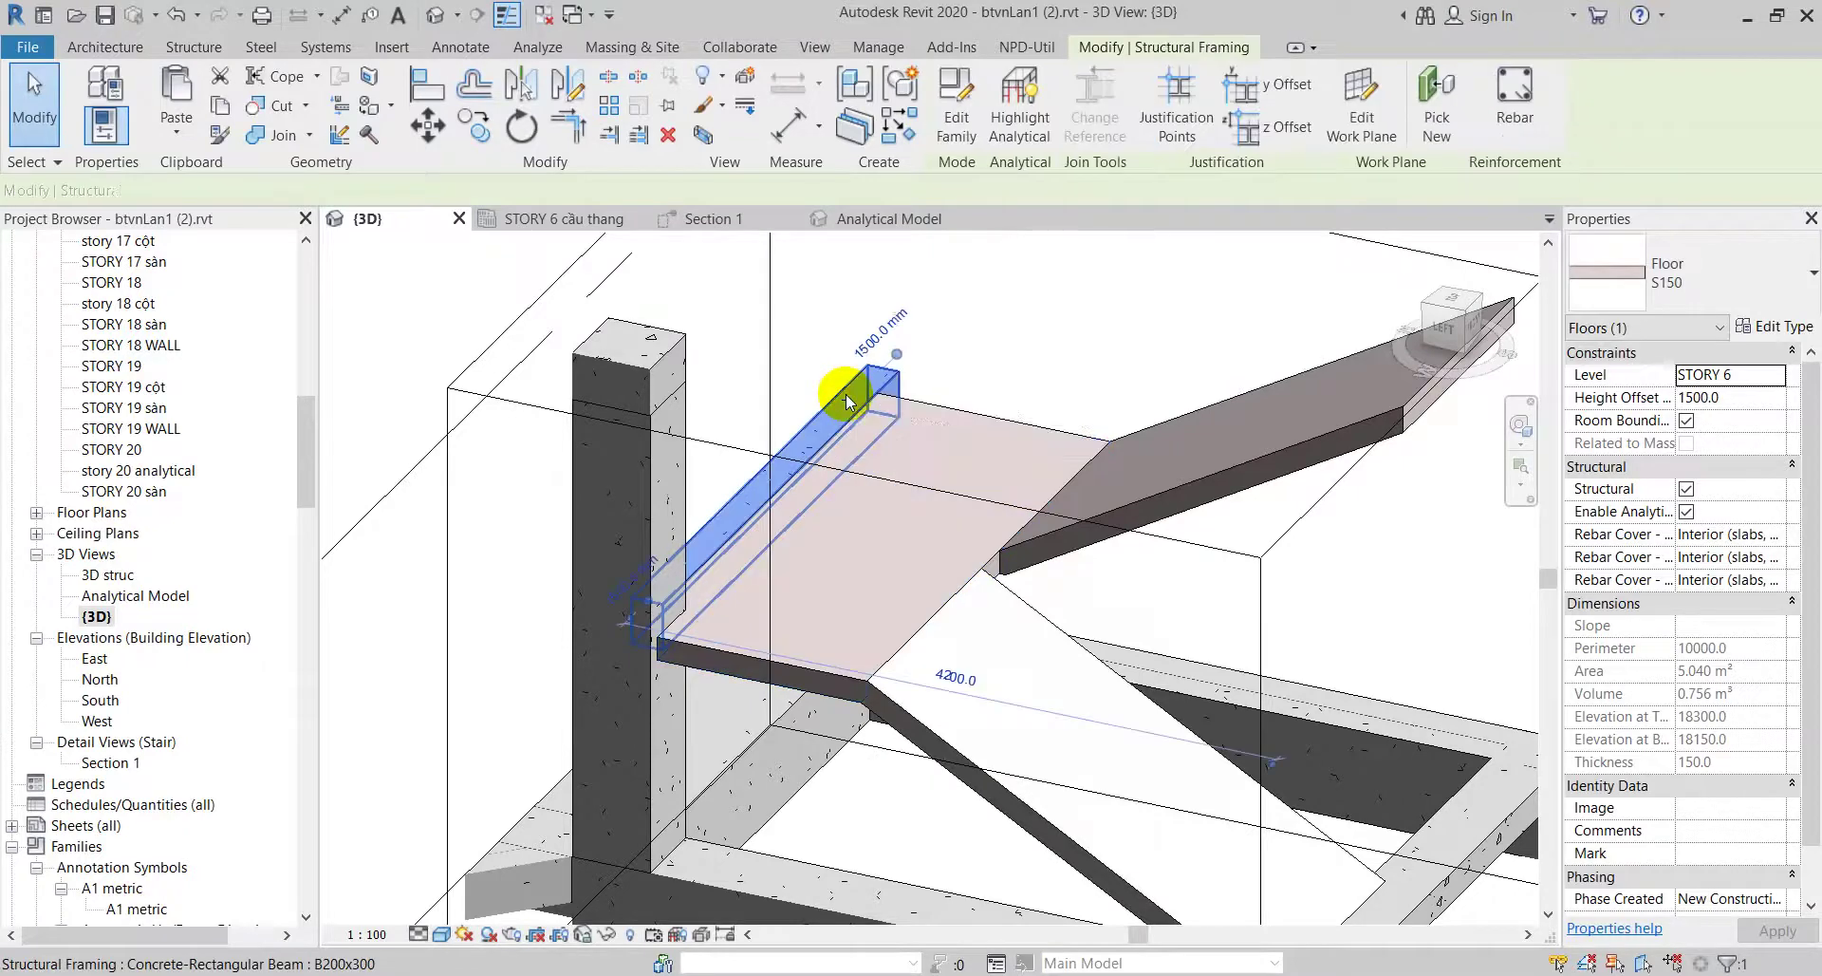
click(907, 424)
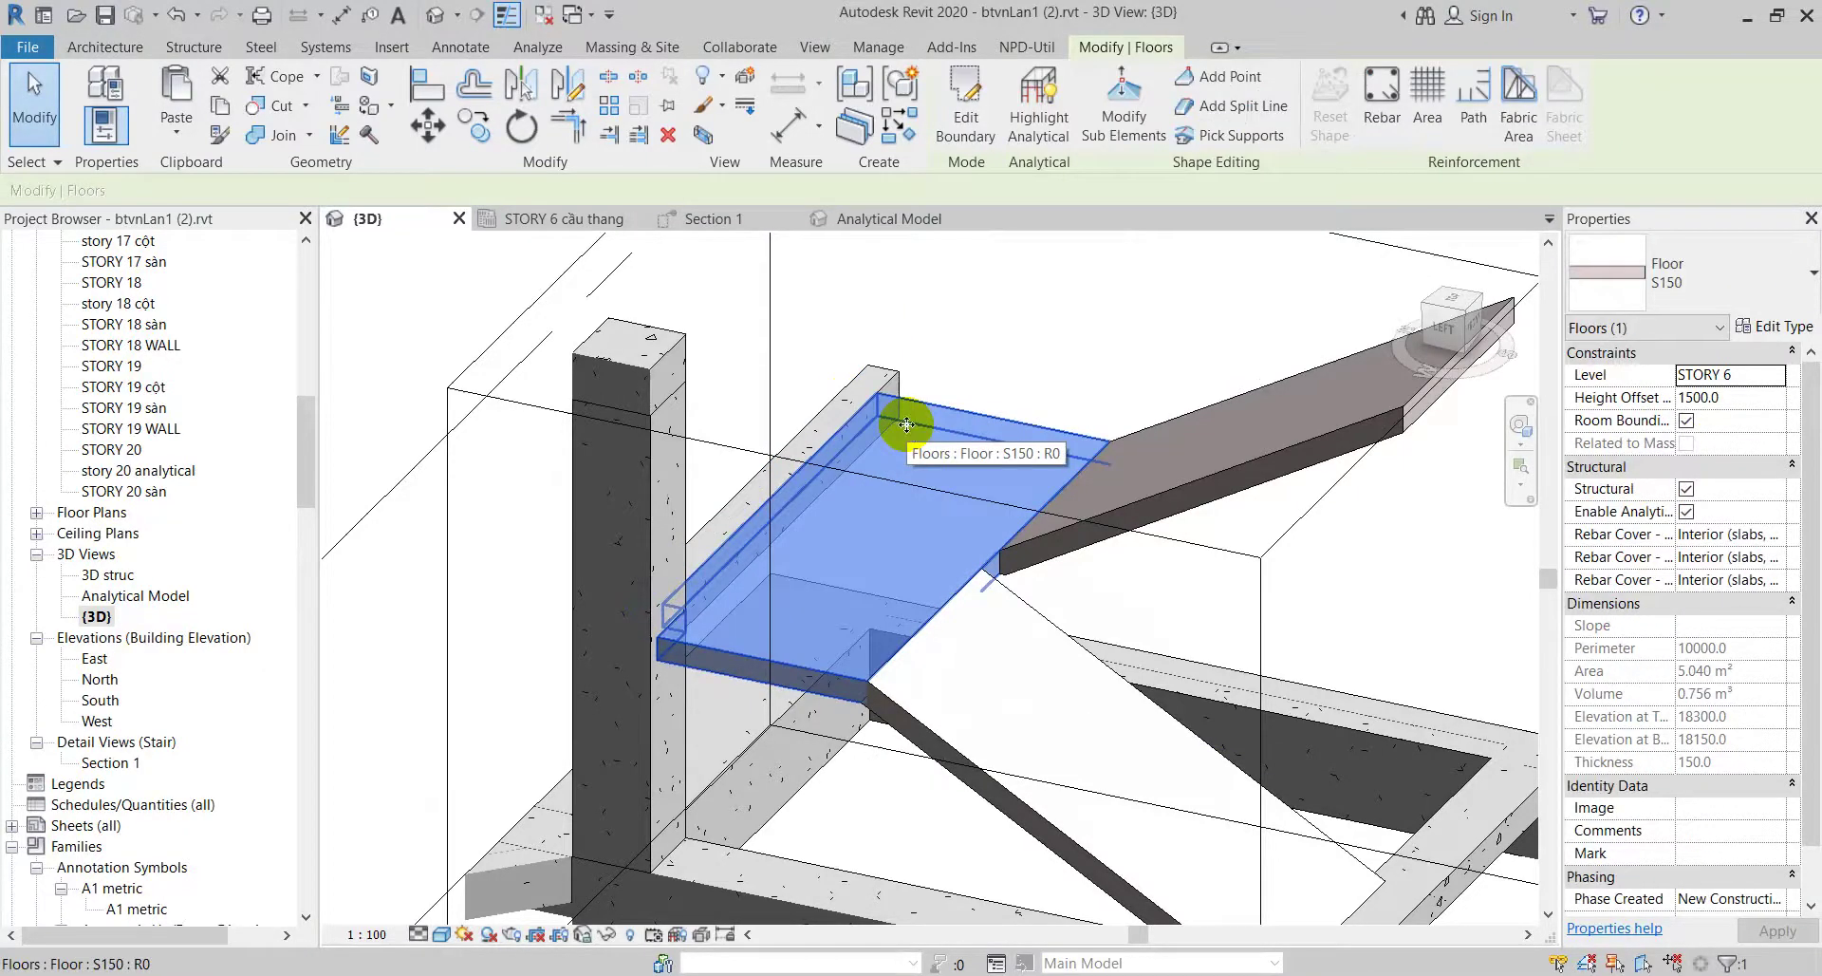
click(1105, 465)
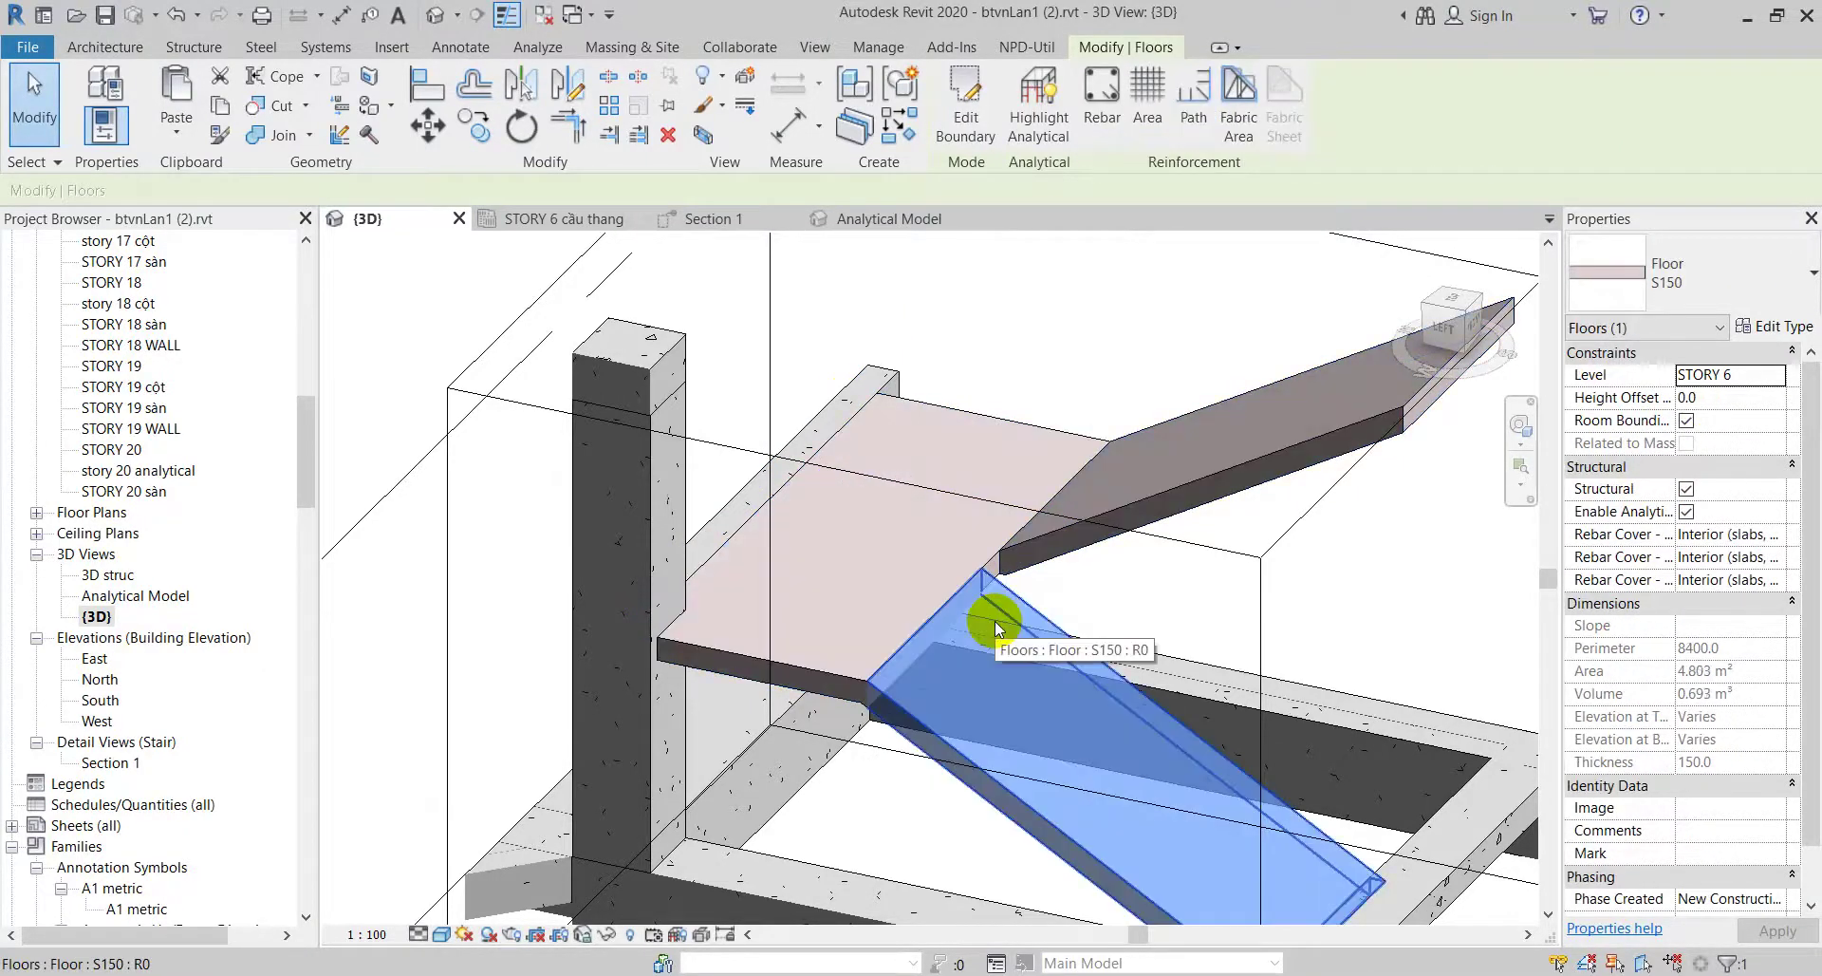
click(872, 572)
click(871, 569)
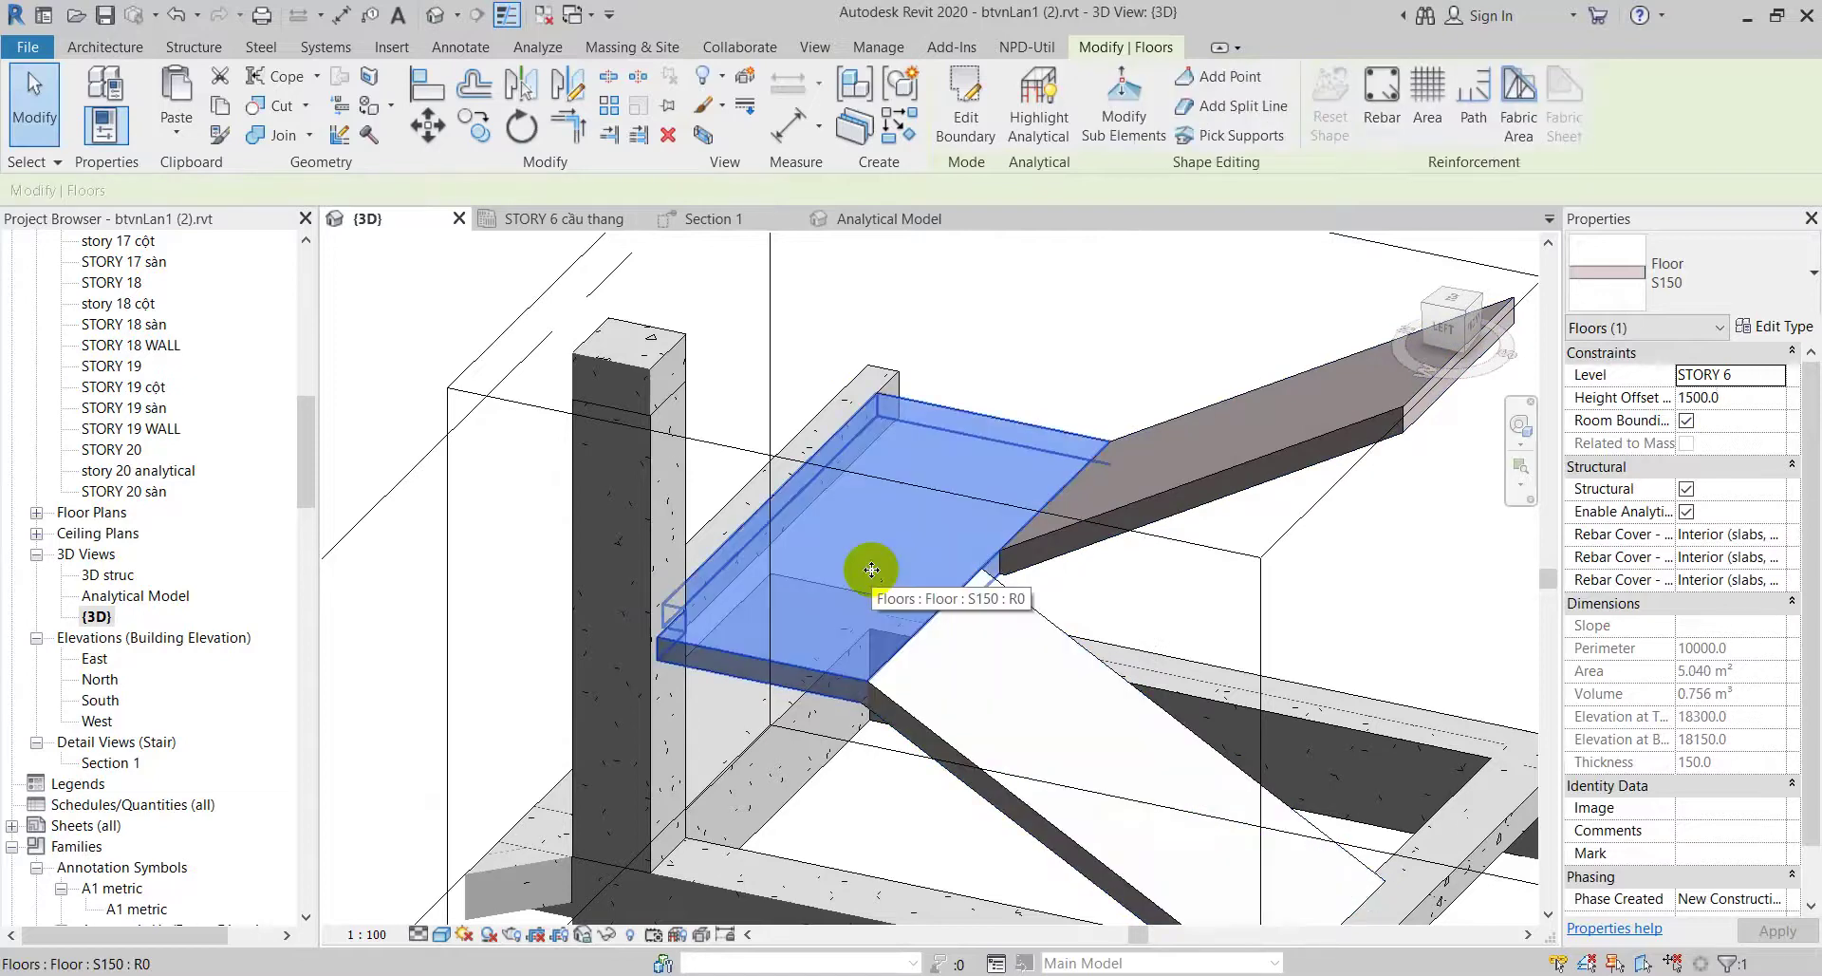
click(857, 394)
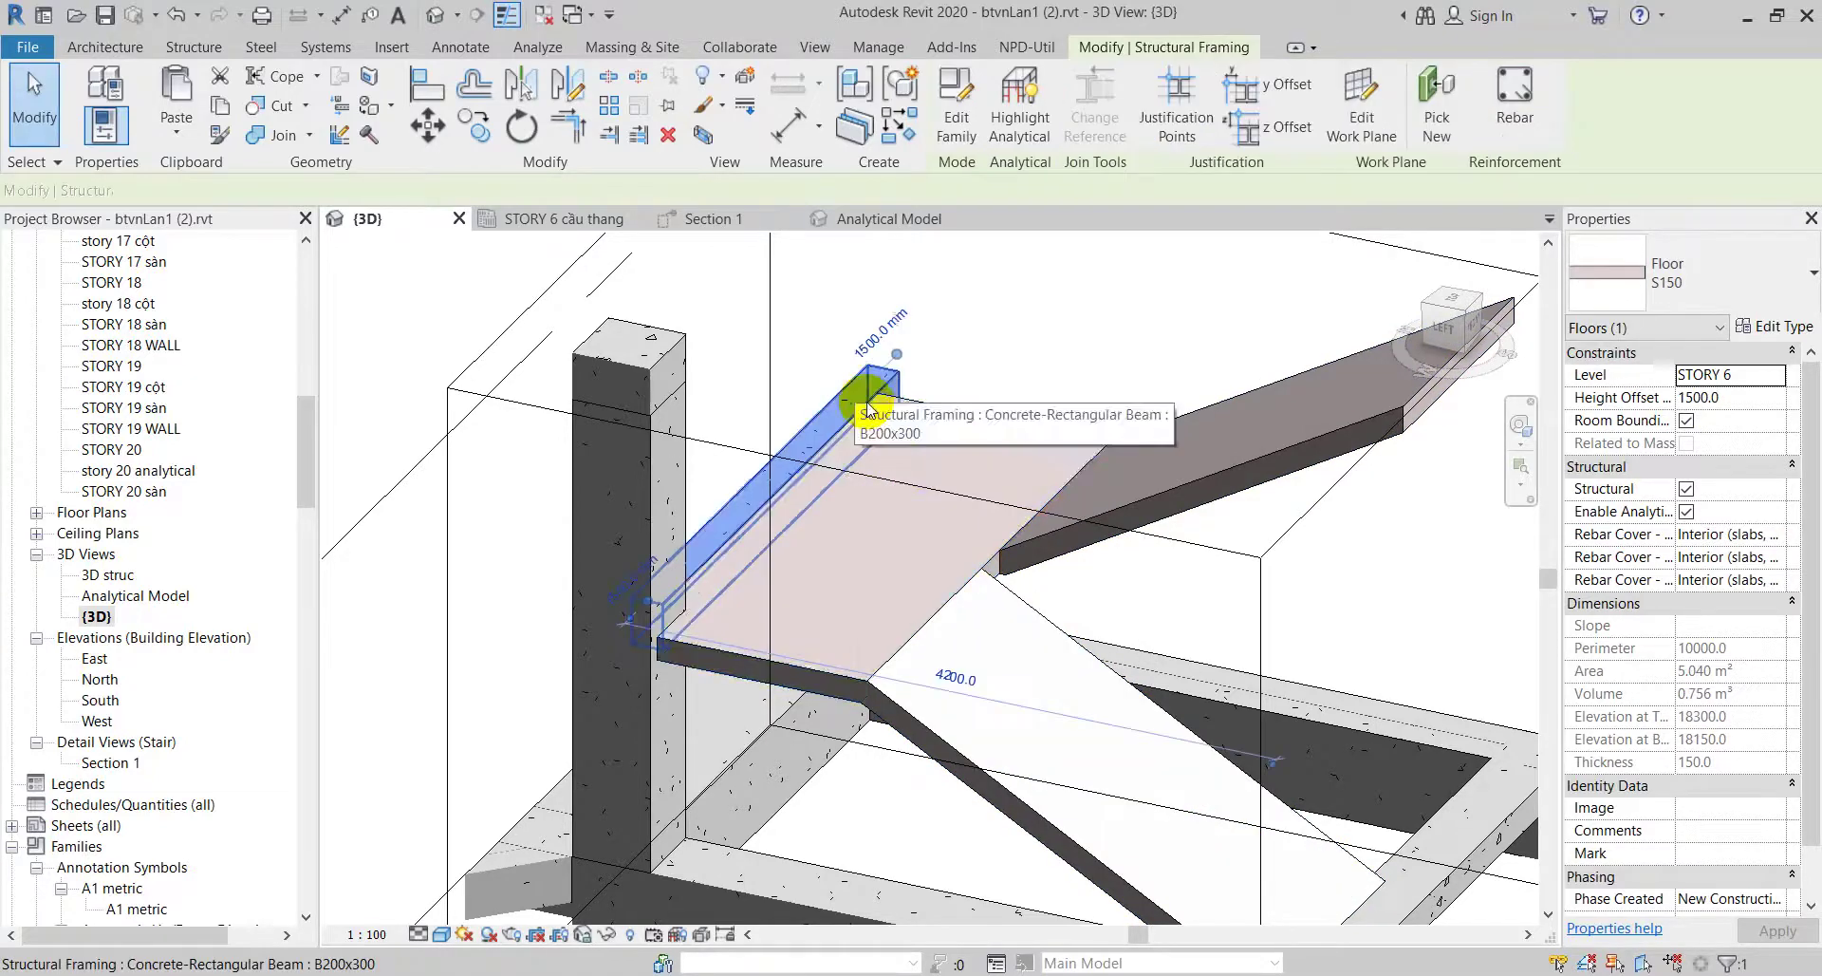
click(925, 448)
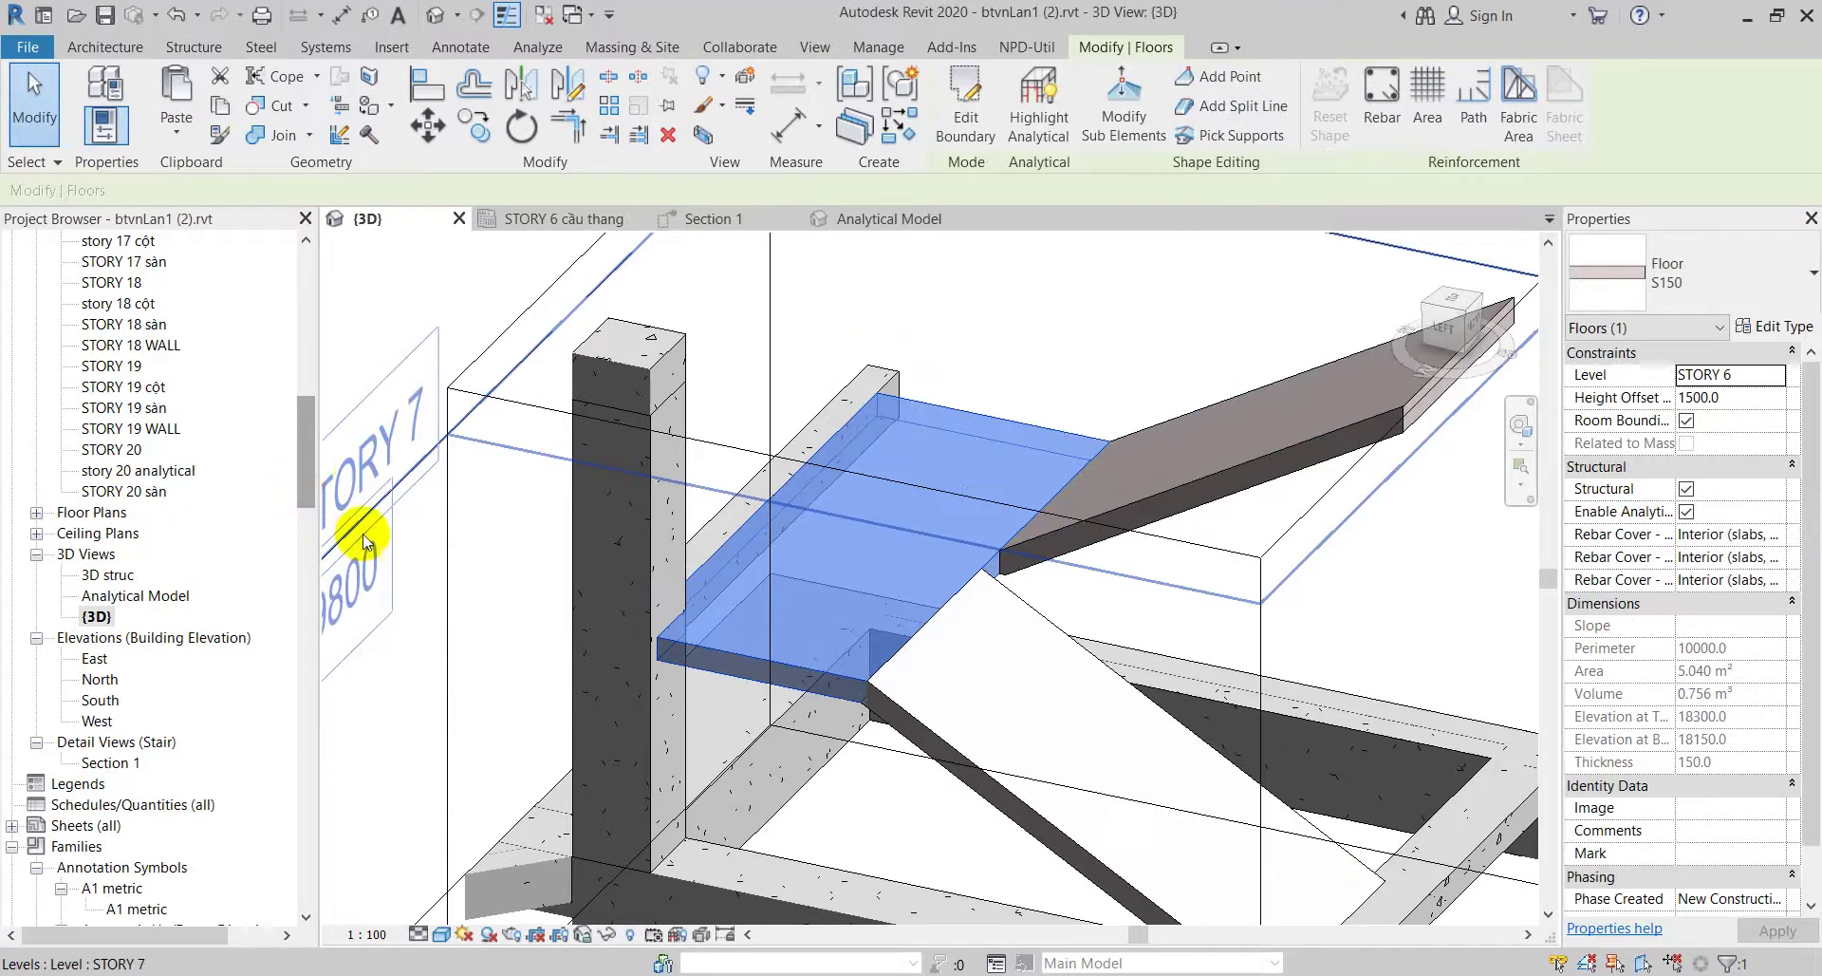
Step: Open the base 02 structural plan and pan to the curved corner near grids 7 and F
click(305, 459)
drag(306, 460, 305, 346)
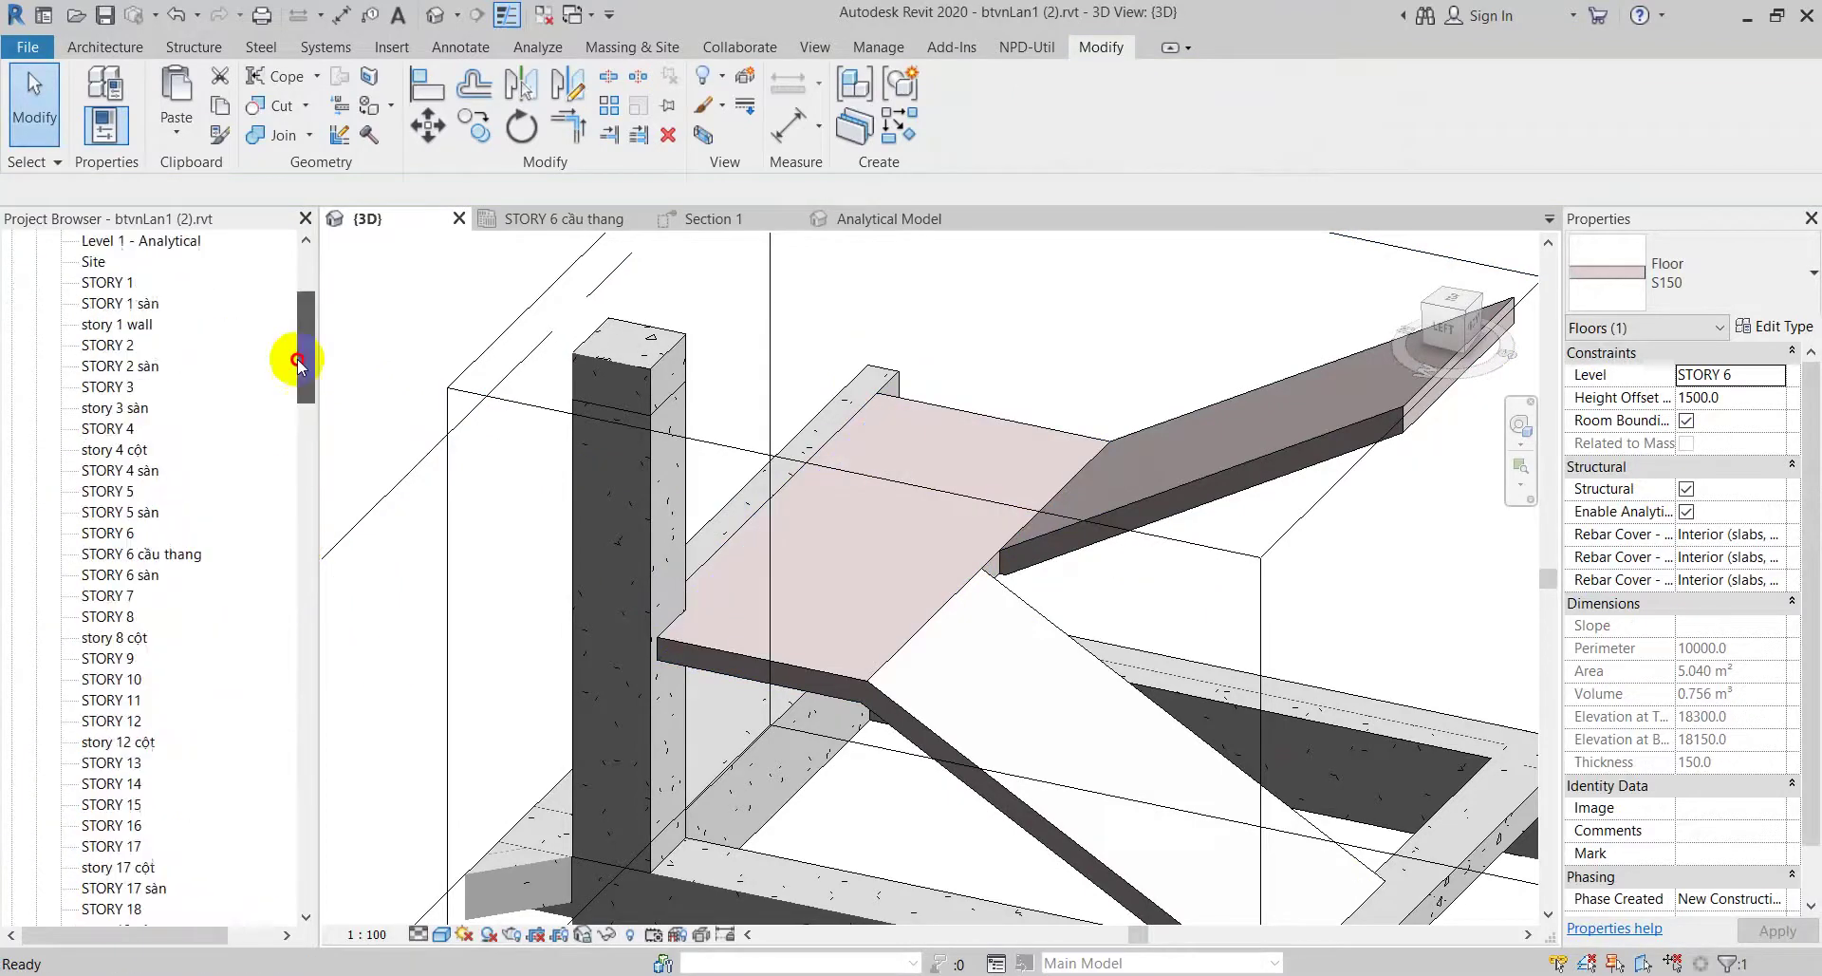
scroll(130, 351, up, 1)
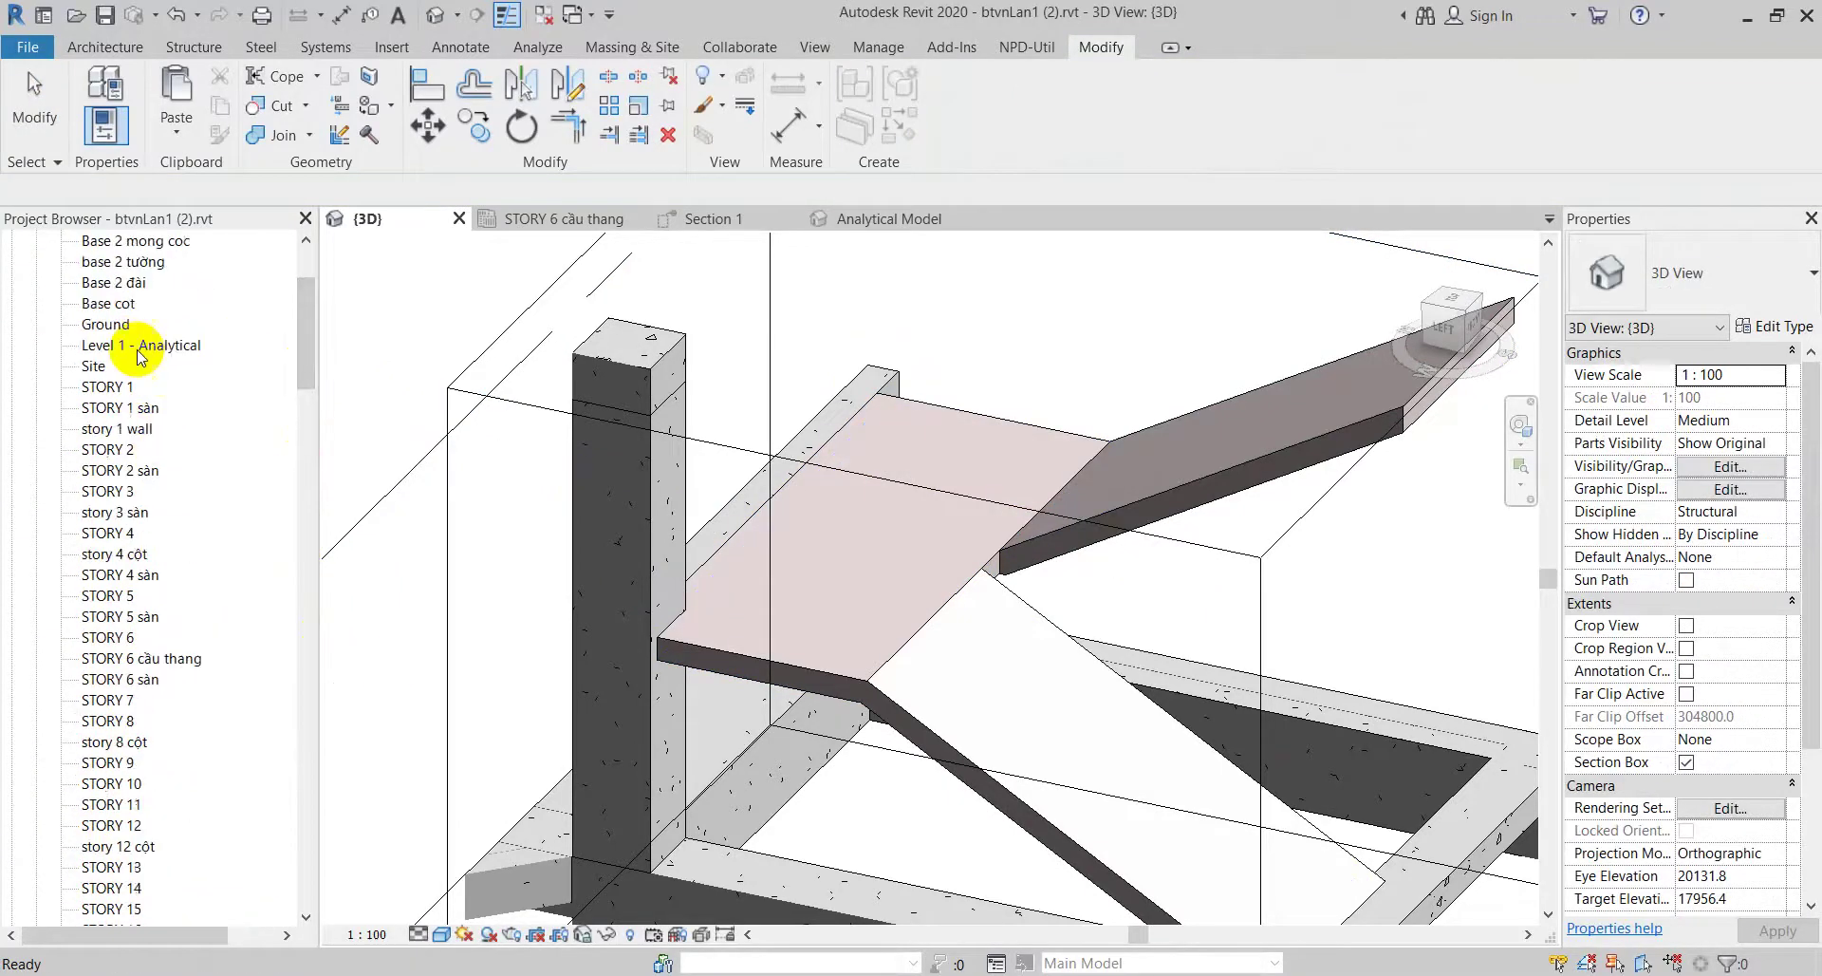
scroll(133, 359, up, 2)
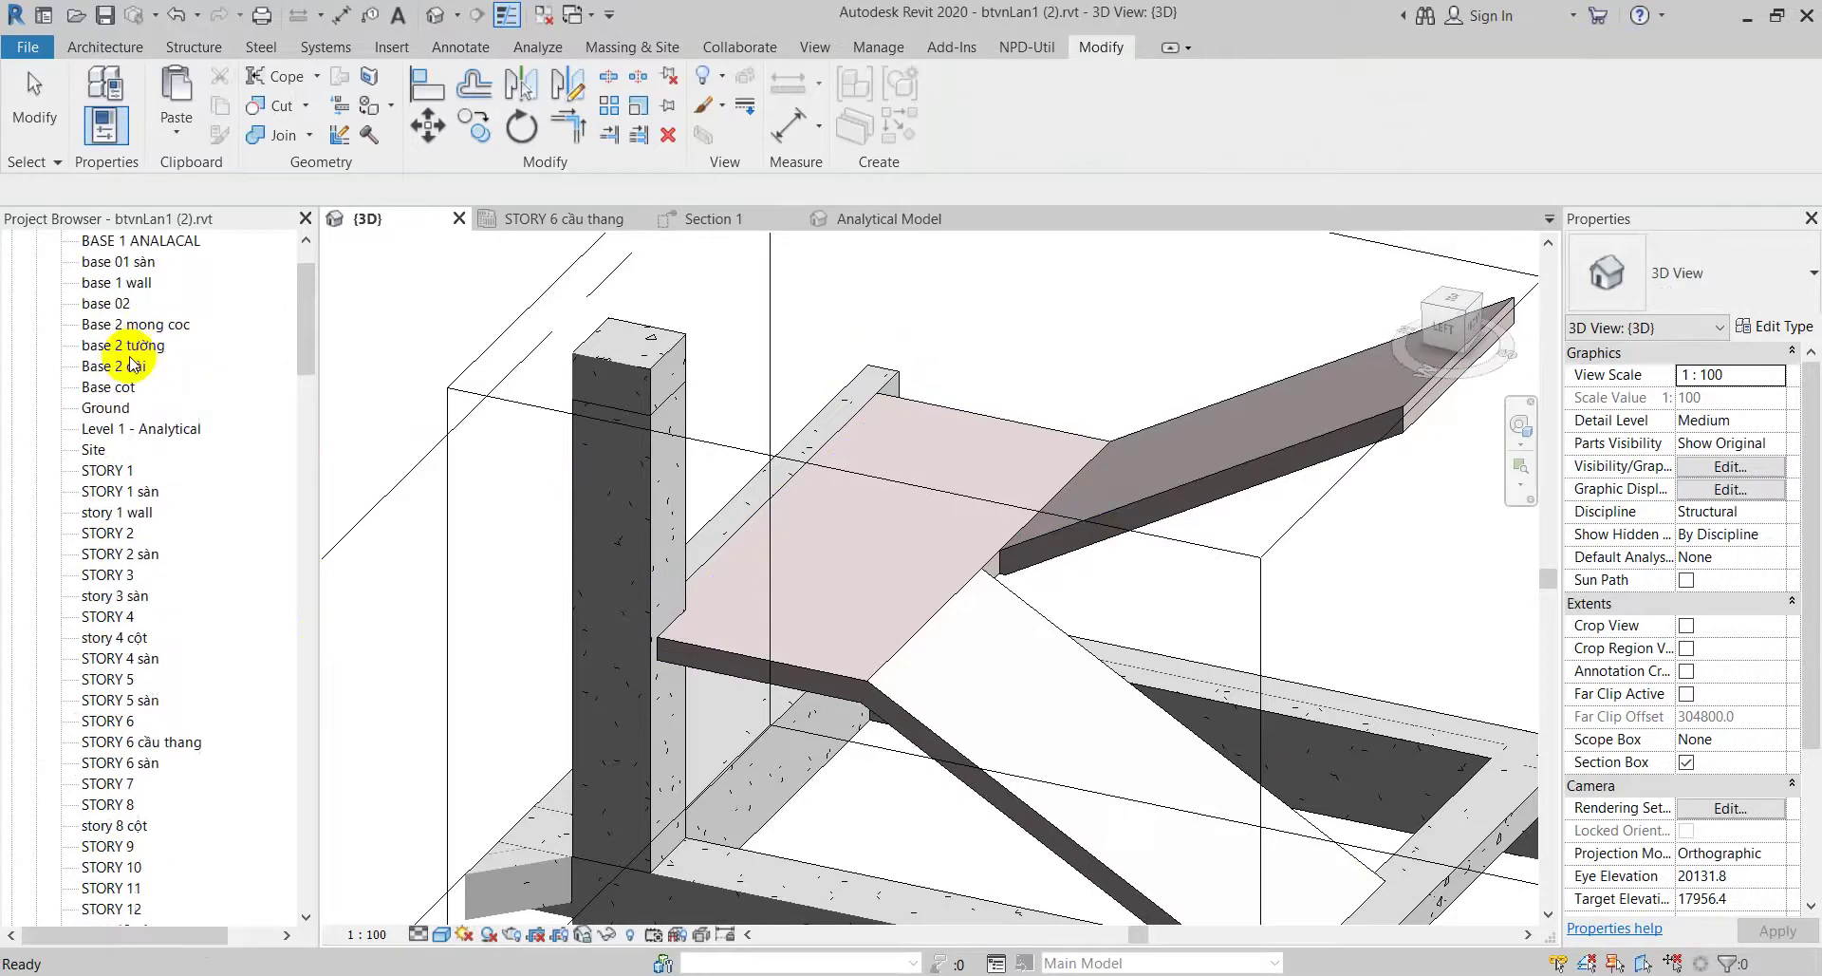
click(119, 304)
double_click(119, 305)
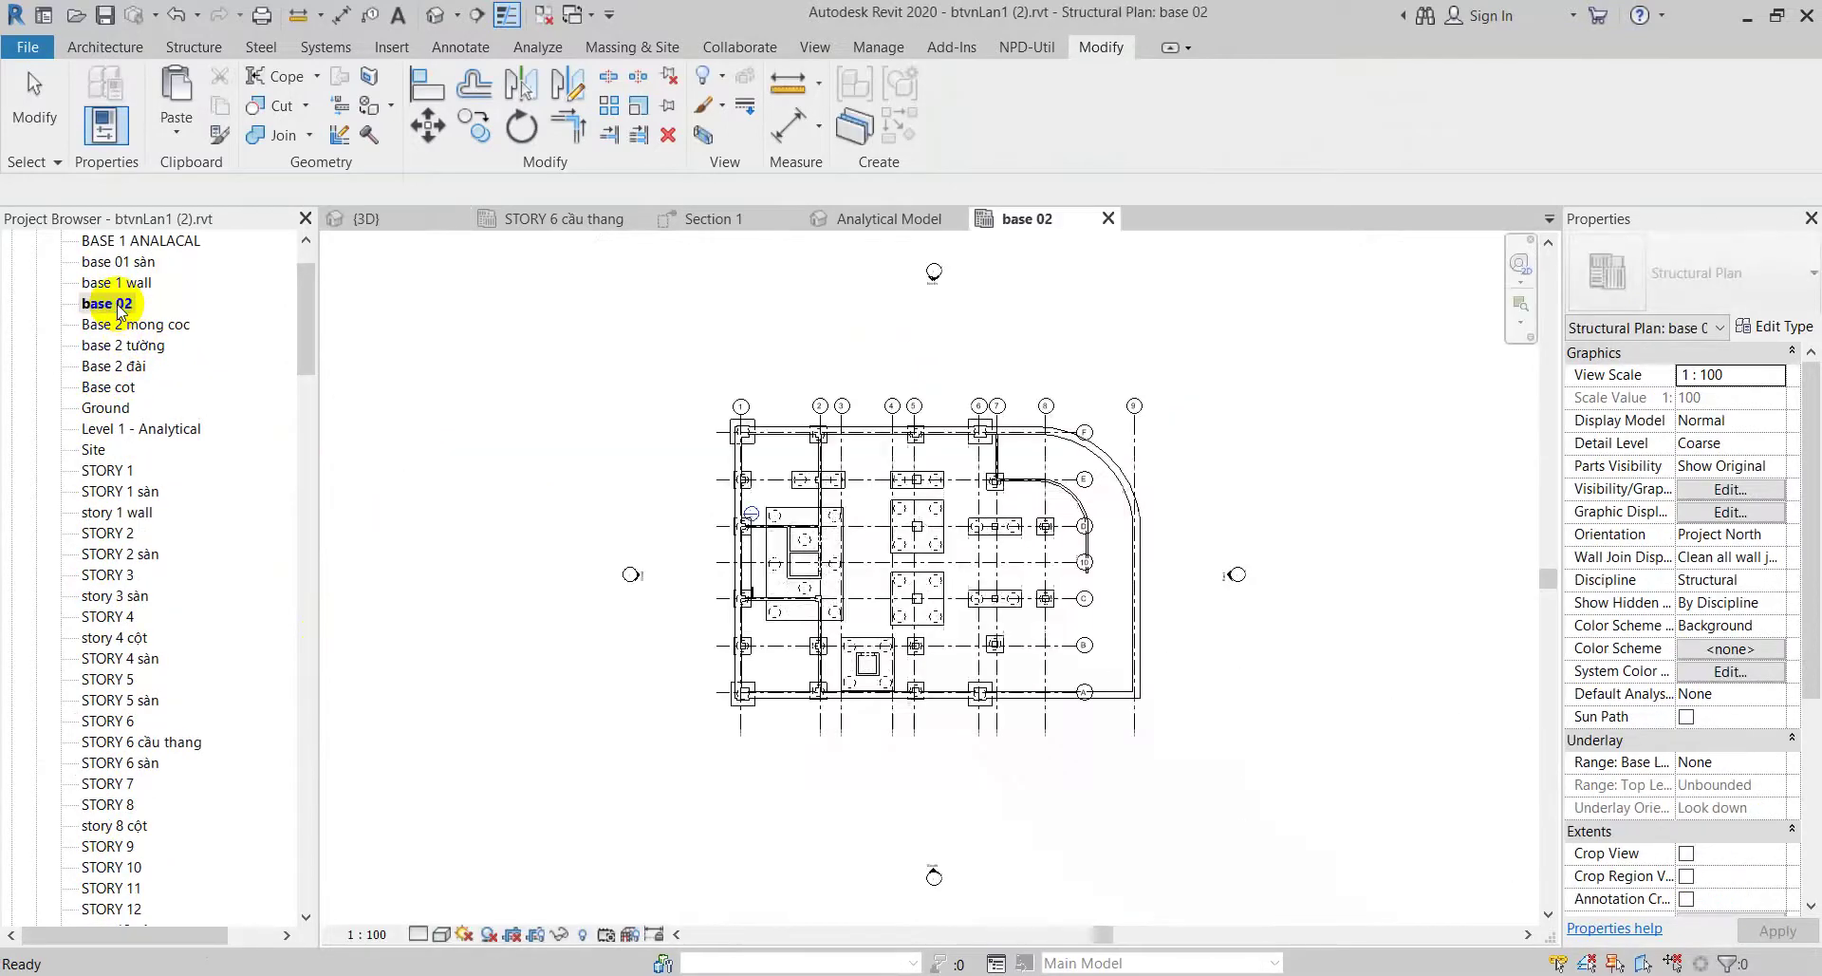
click(1035, 508)
scroll(1030, 461, up, 2)
middle_drag(1027, 459, 822, 463)
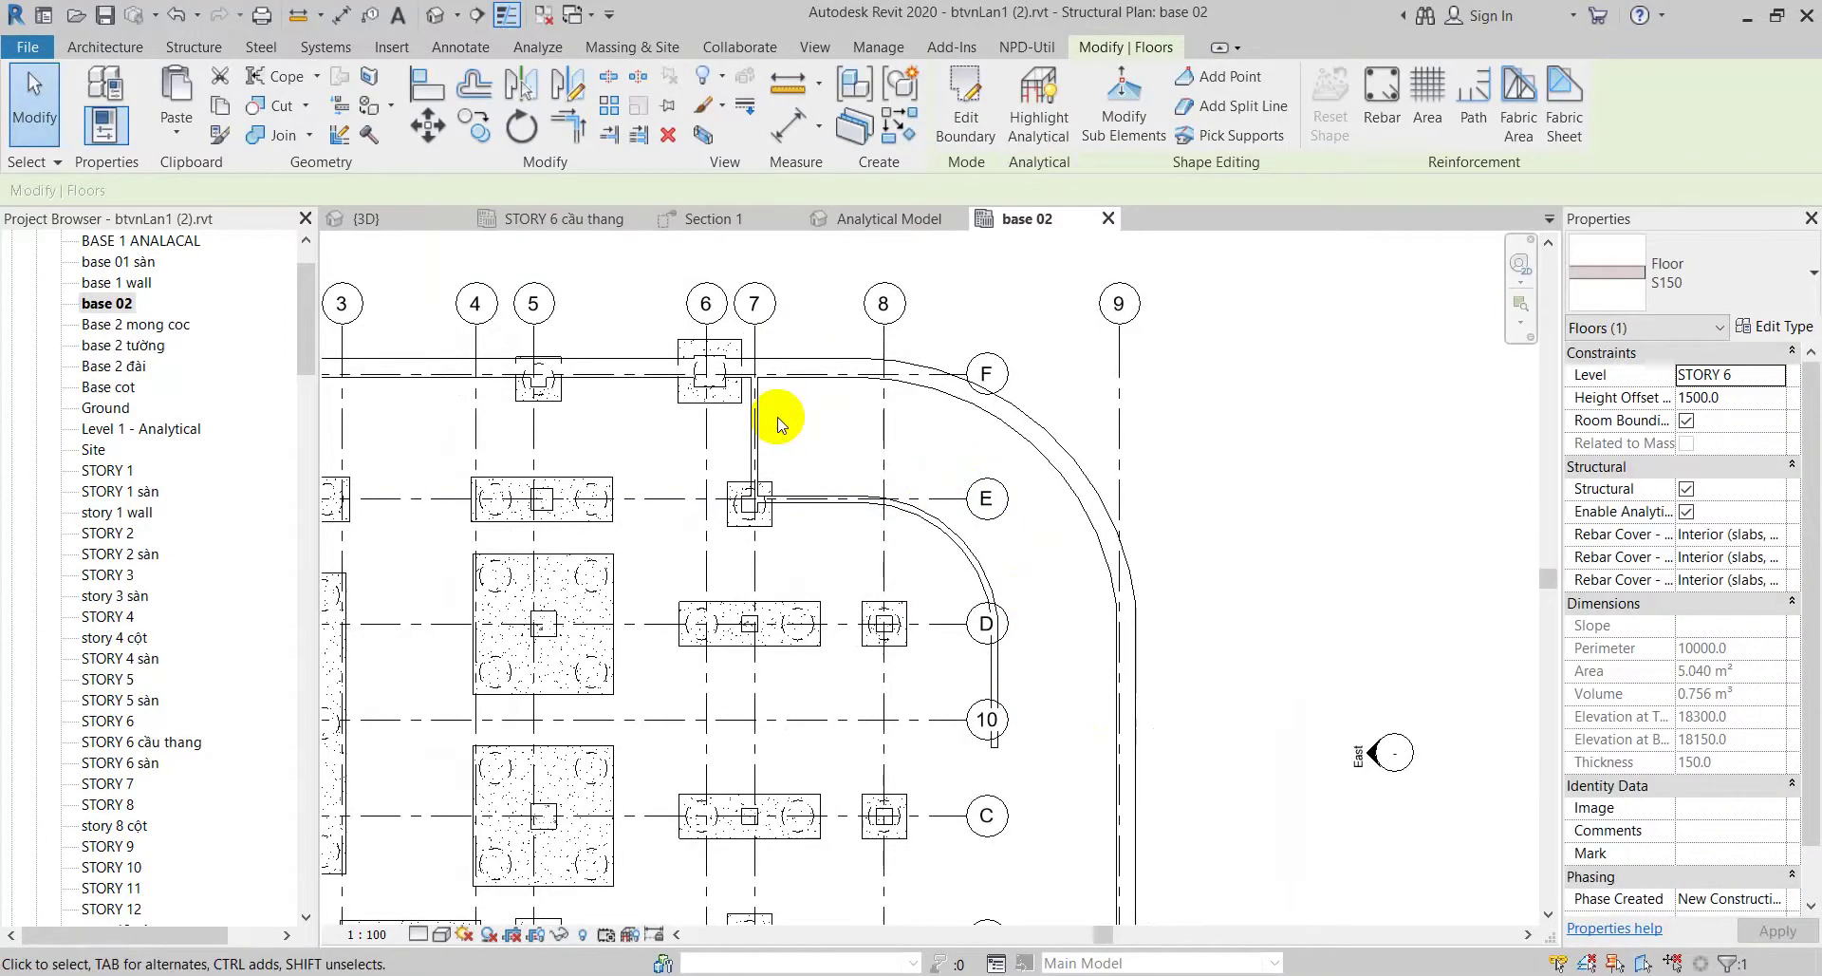
Step: Return to the {3D} view and shift it up and to the left
click(420, 213)
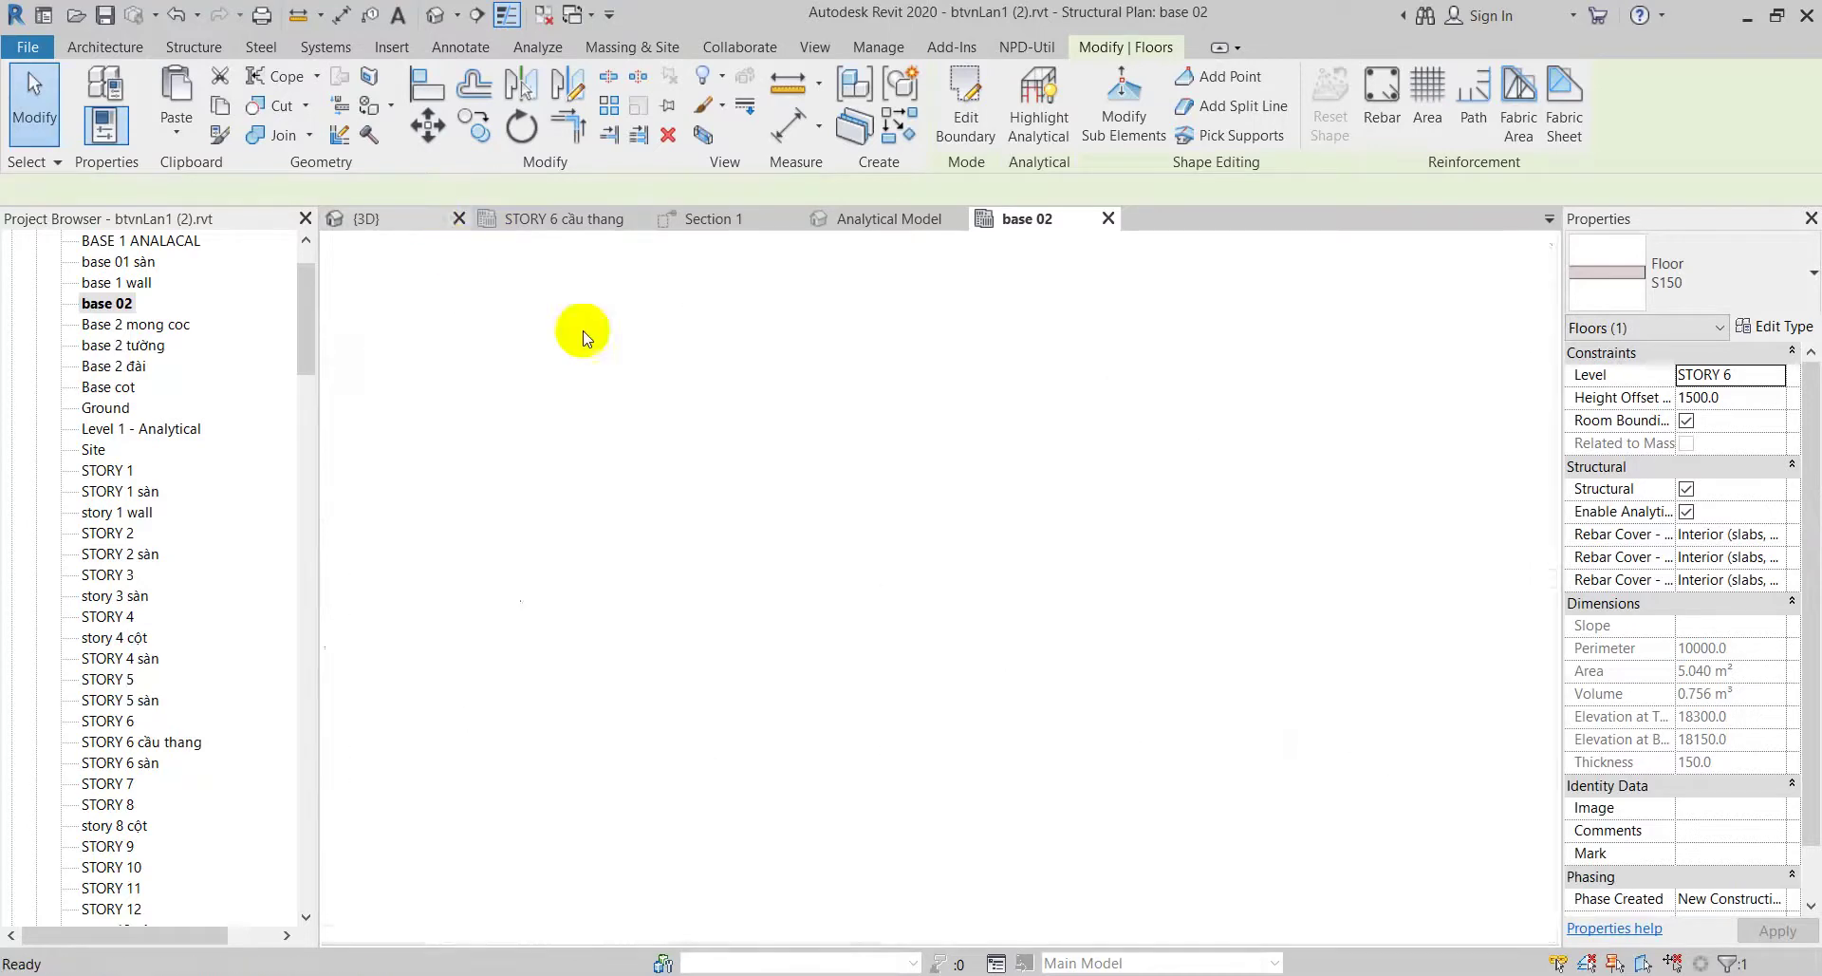
middle_drag(746, 428, 726, 372)
key(Escape)
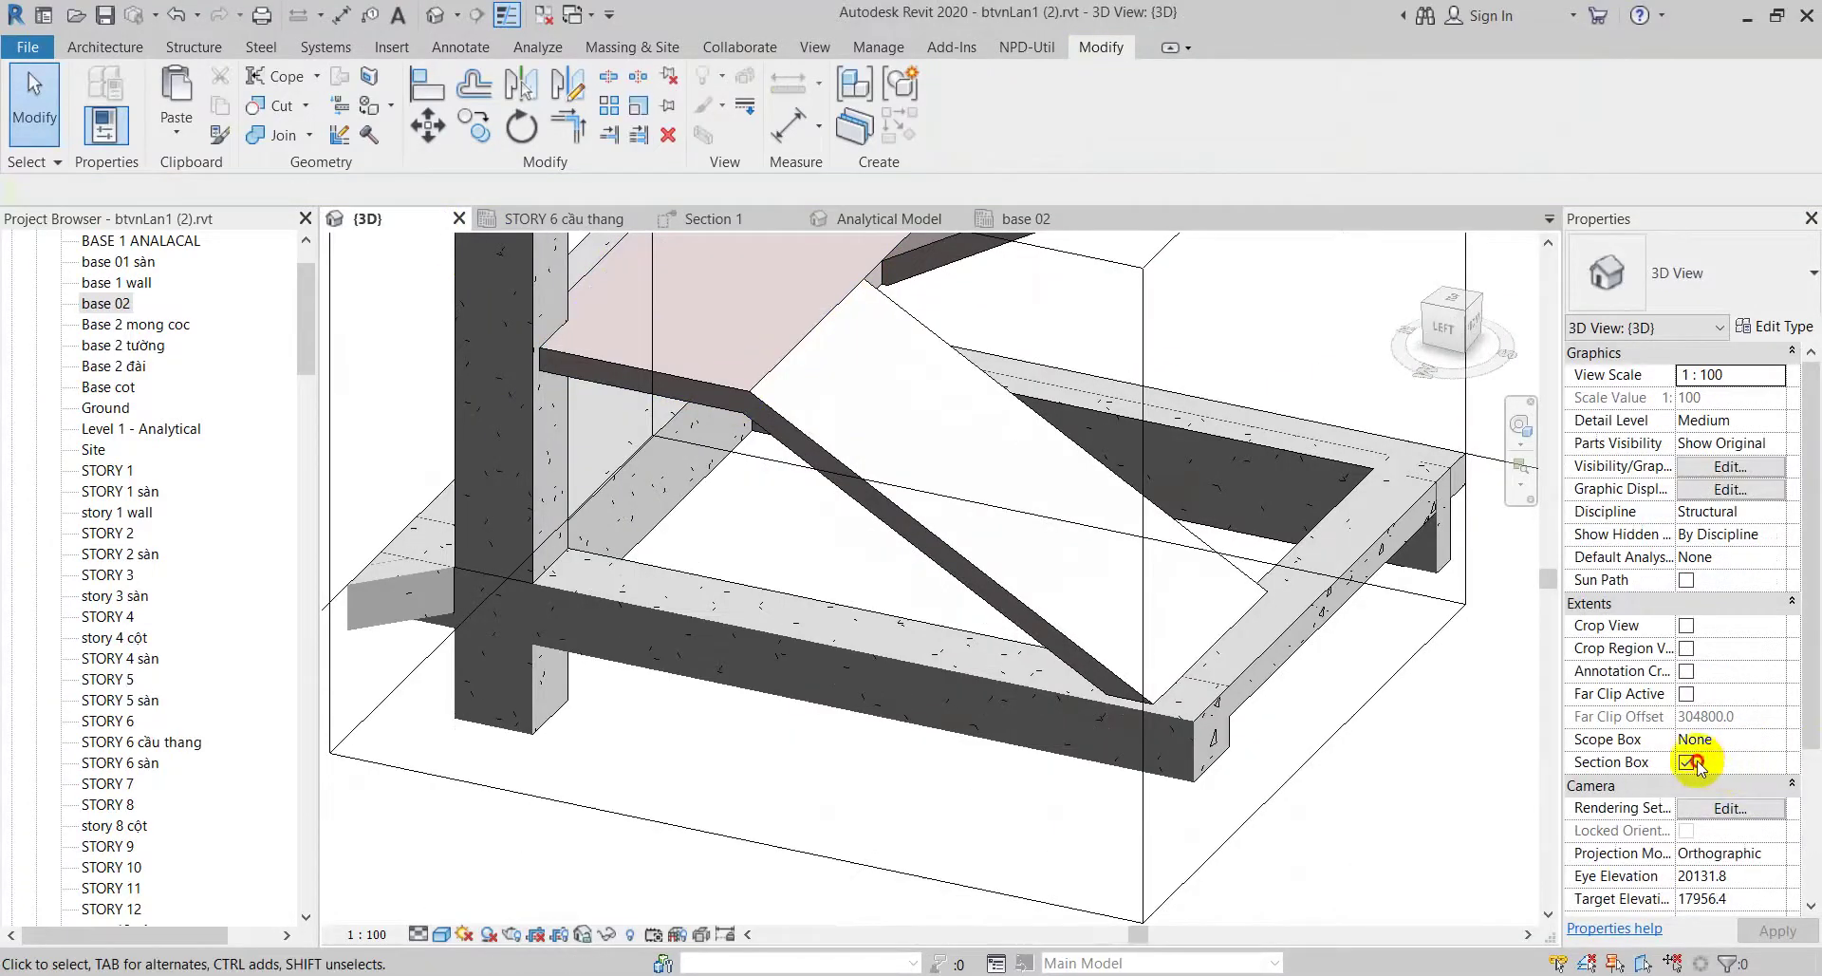
Step: Uncheck Section Box in Properties and zoom out to show the whole building
click(1712, 762)
scroll(1155, 612, down, 2)
scroll(977, 481, down, 3)
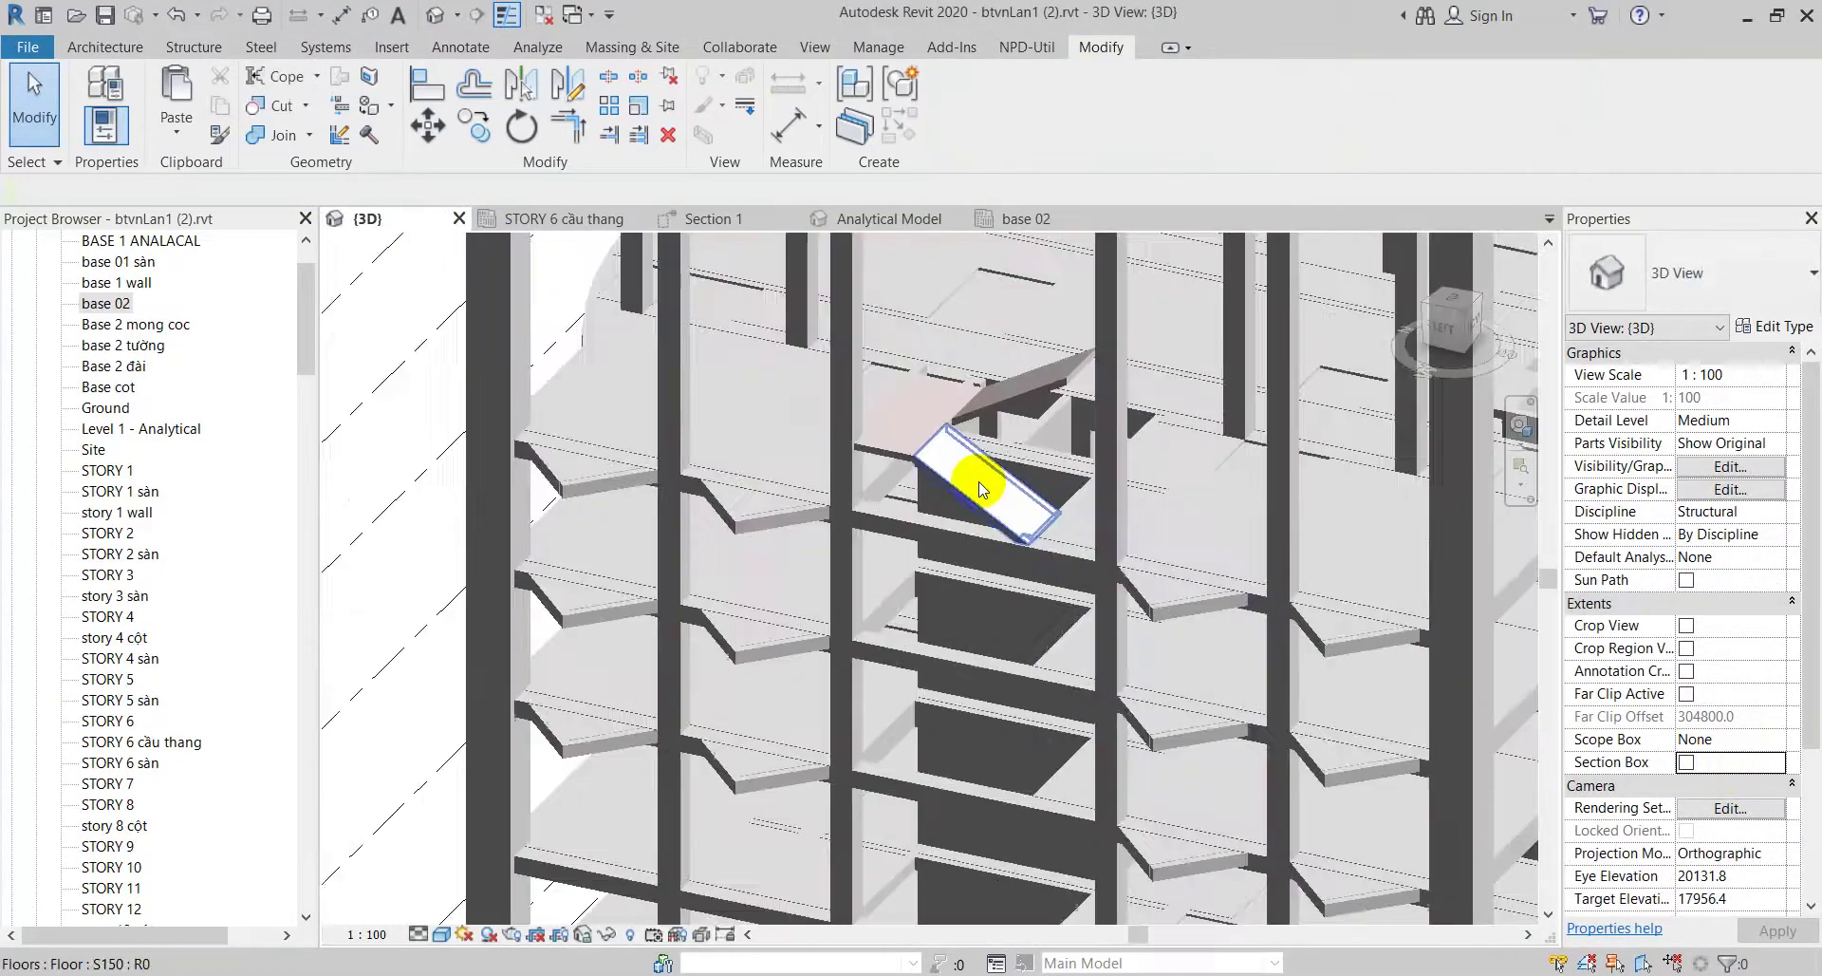
scroll(1171, 557, down, 3)
Step: Orbit and zoom the 3D view to the curved basement walls beneath the S200 slabs
shift+middle_drag(1103, 425, 1131, 752)
scroll(1090, 662, up, 2)
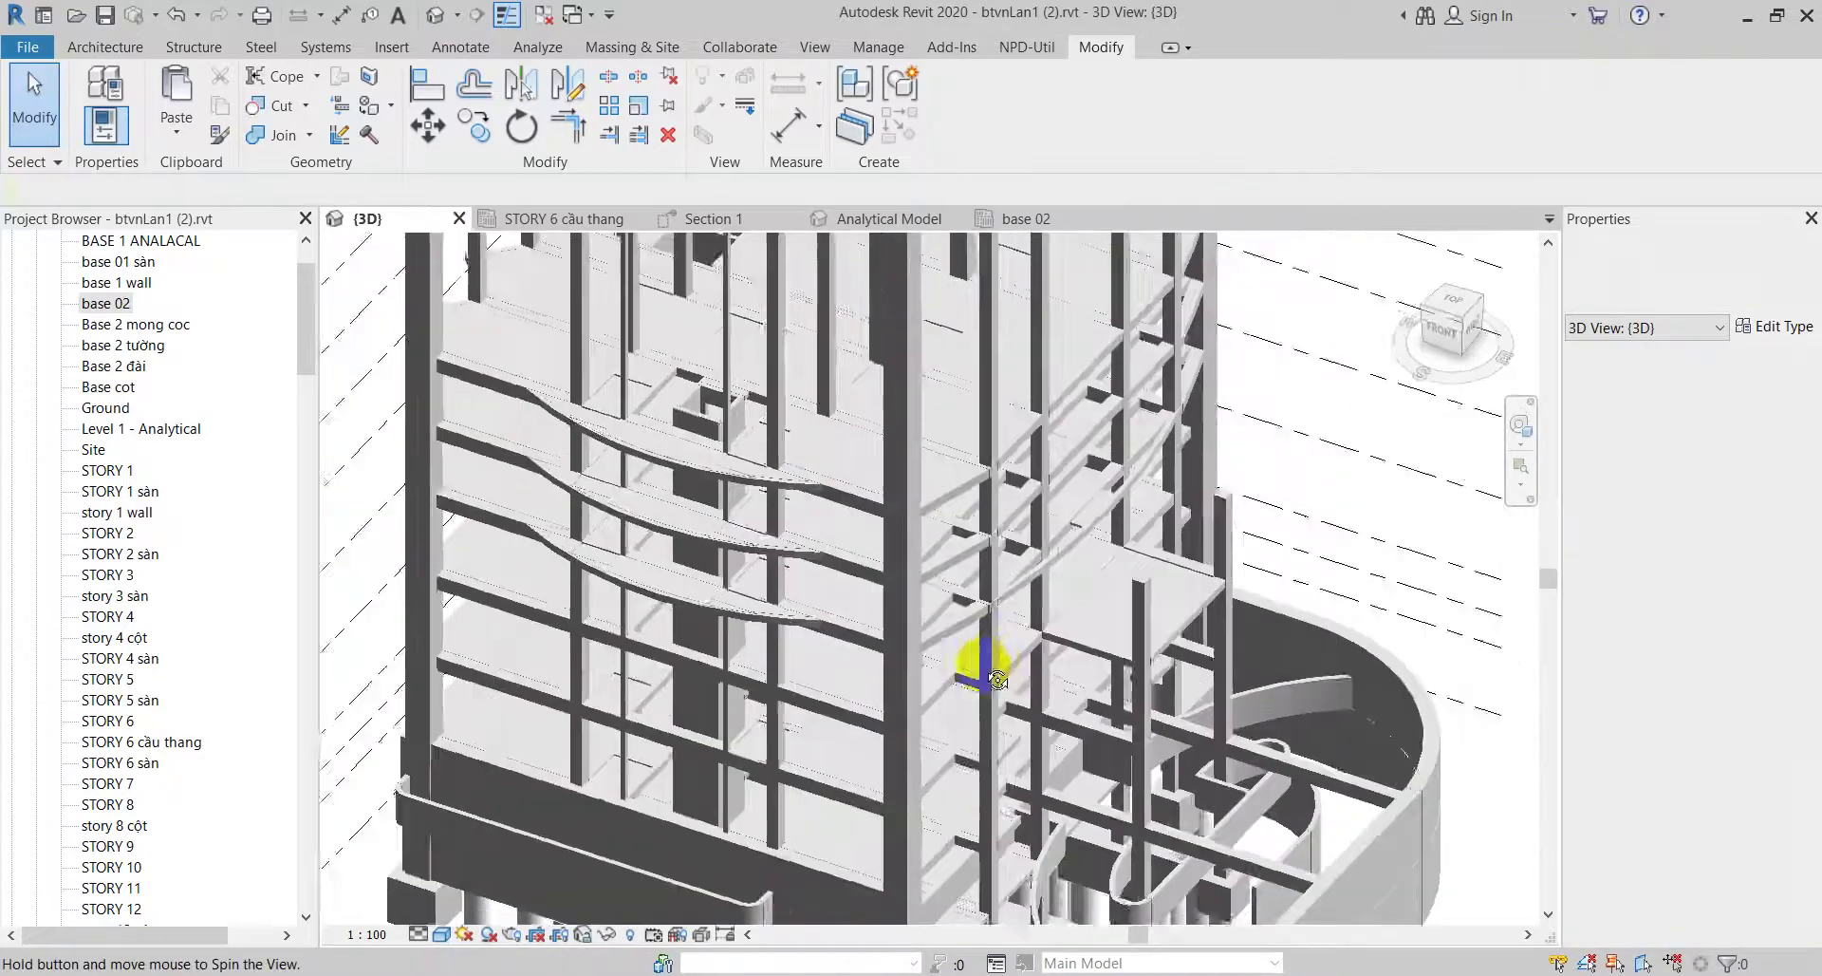
scroll(1110, 751, up, 2)
scroll(1146, 667, up, 2)
scroll(1145, 669, up, 2)
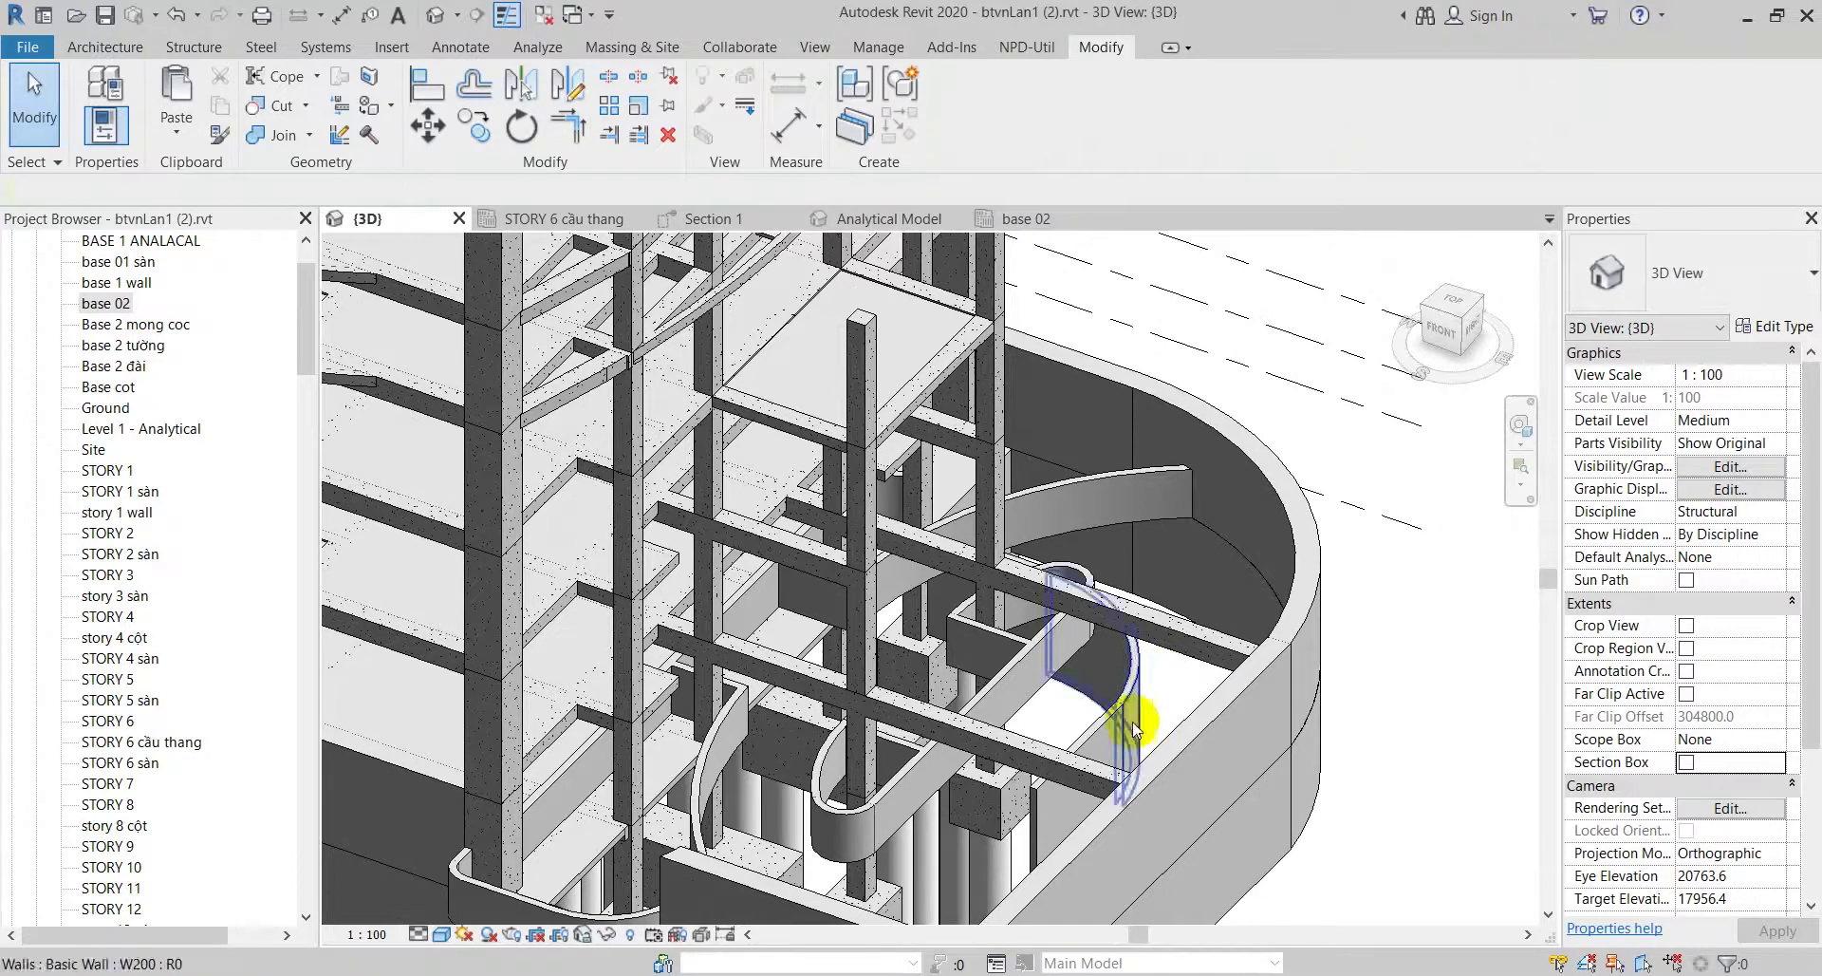
shift+middle_drag(1172, 664, 1096, 670)
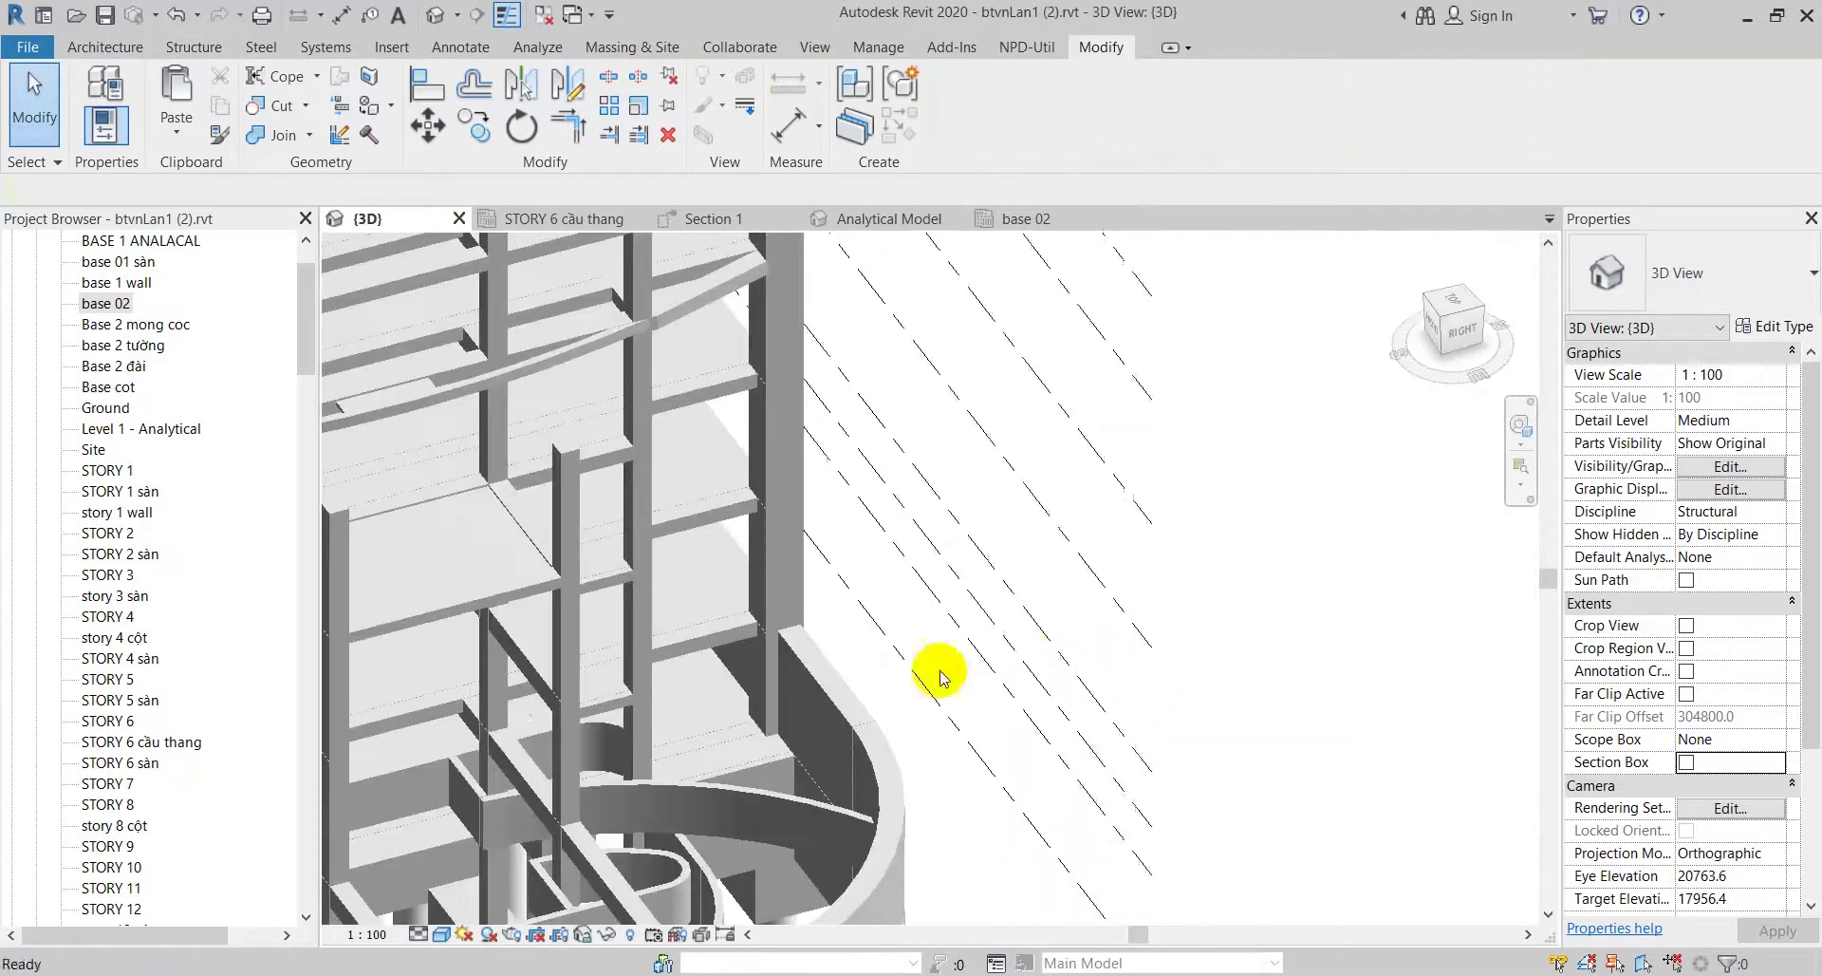
shift+middle_drag(939, 670, 693, 584)
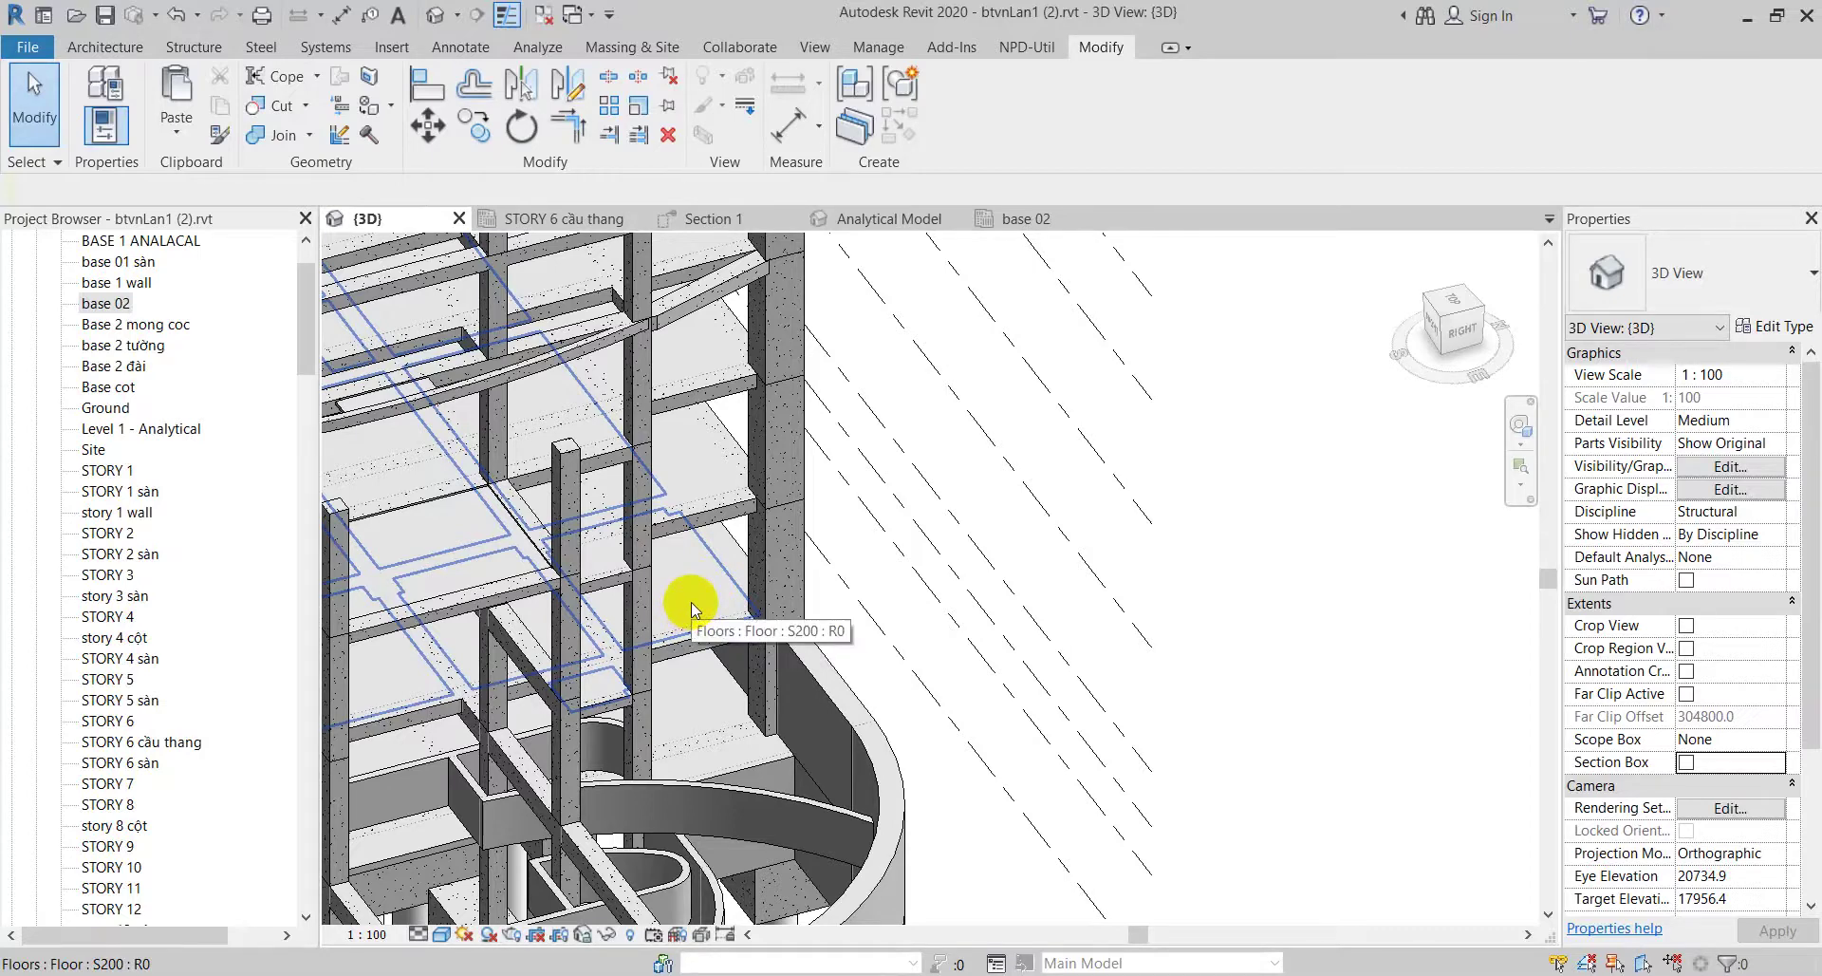
middle_drag(835, 671, 1100, 493)
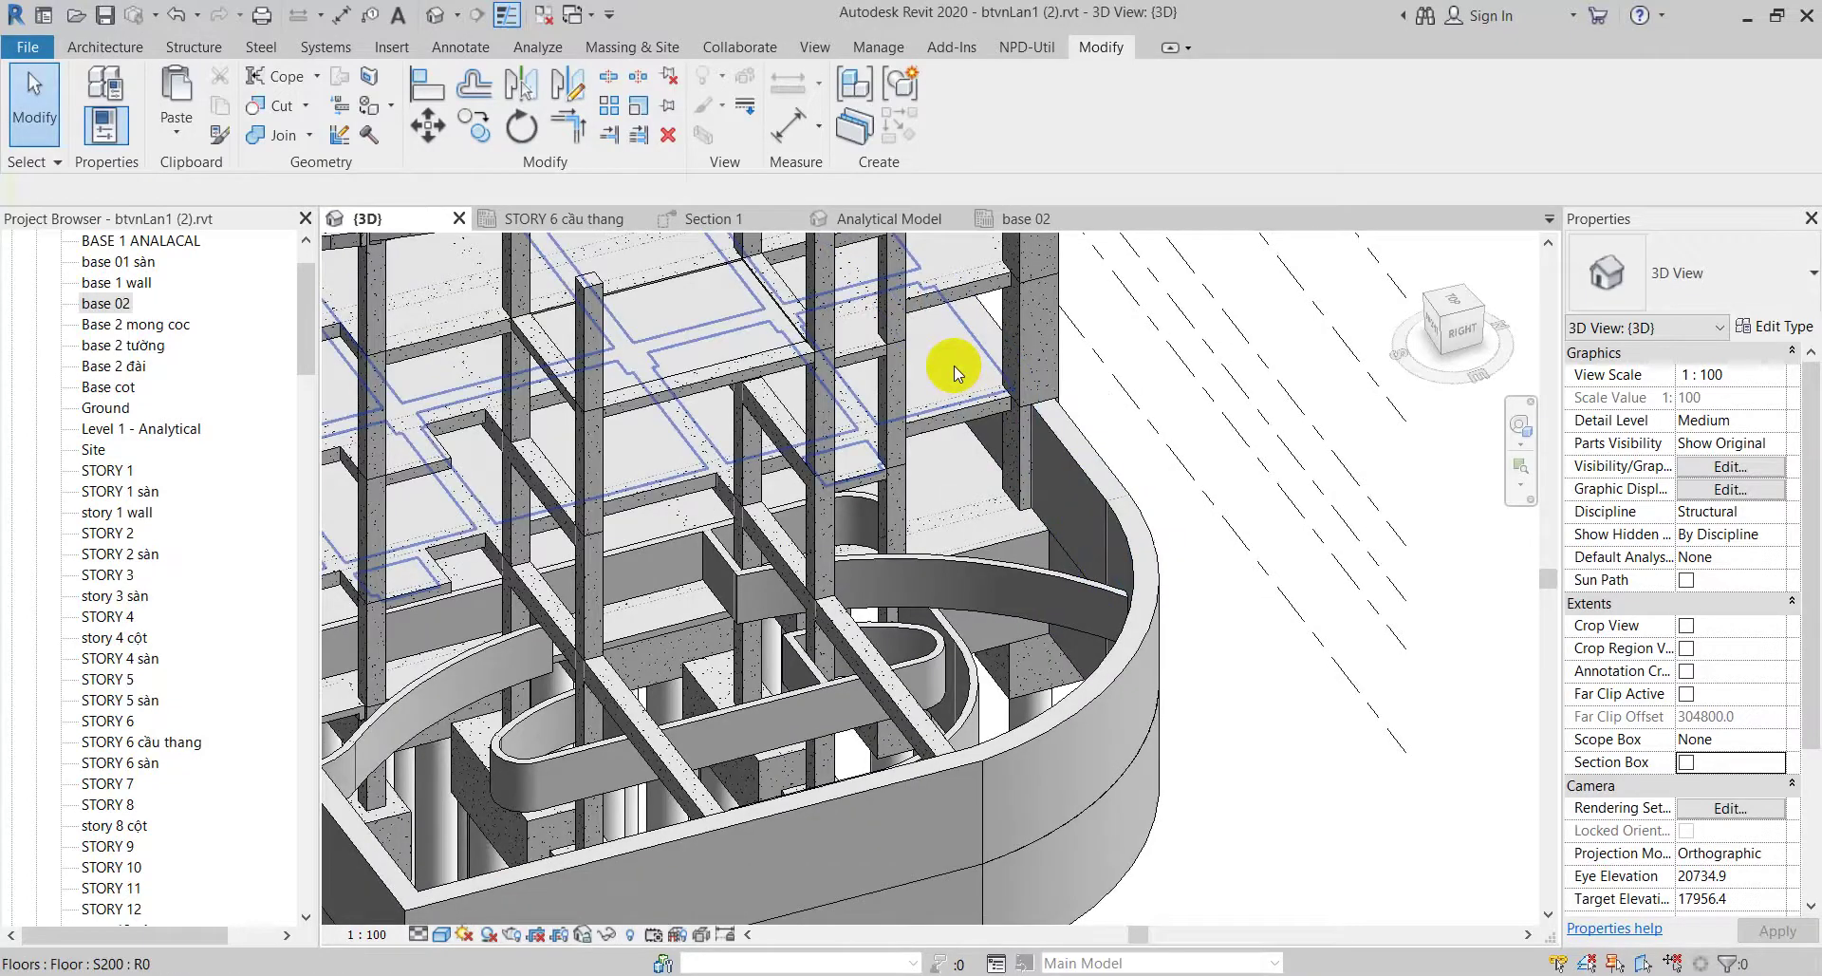
Step: Start a structural floor and bring the walls near grid F into view on base 02
click(194, 47)
click(254, 128)
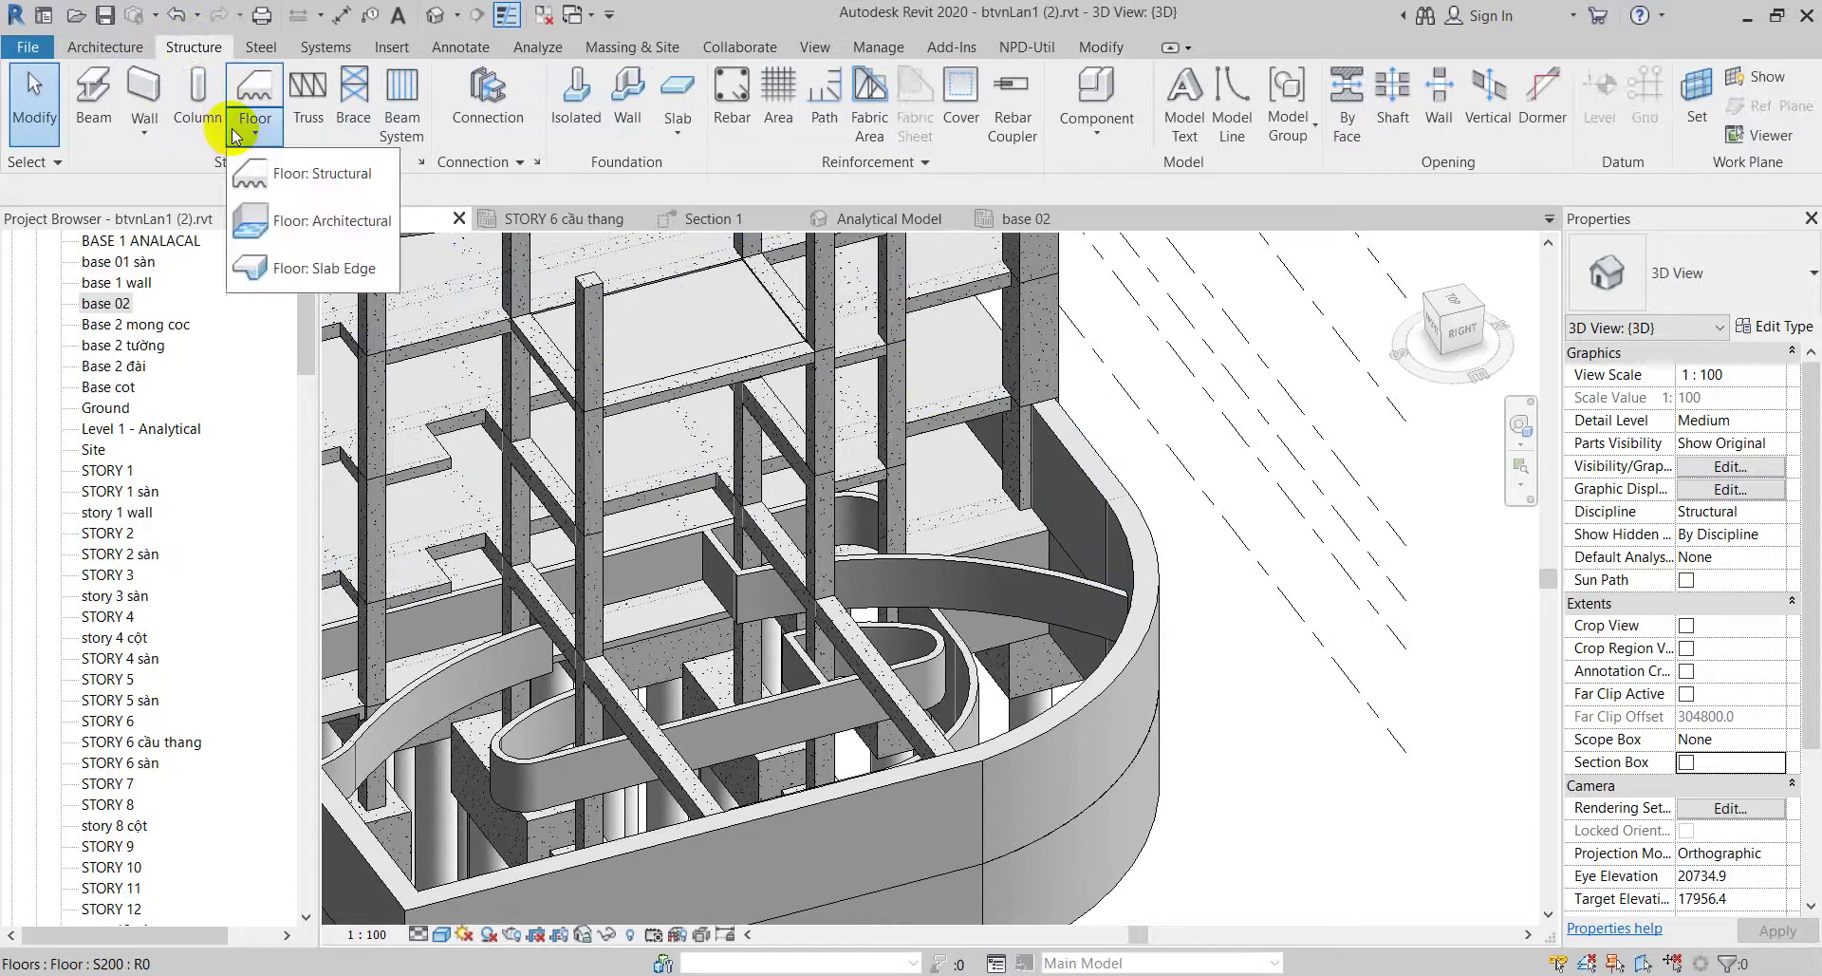
click(277, 175)
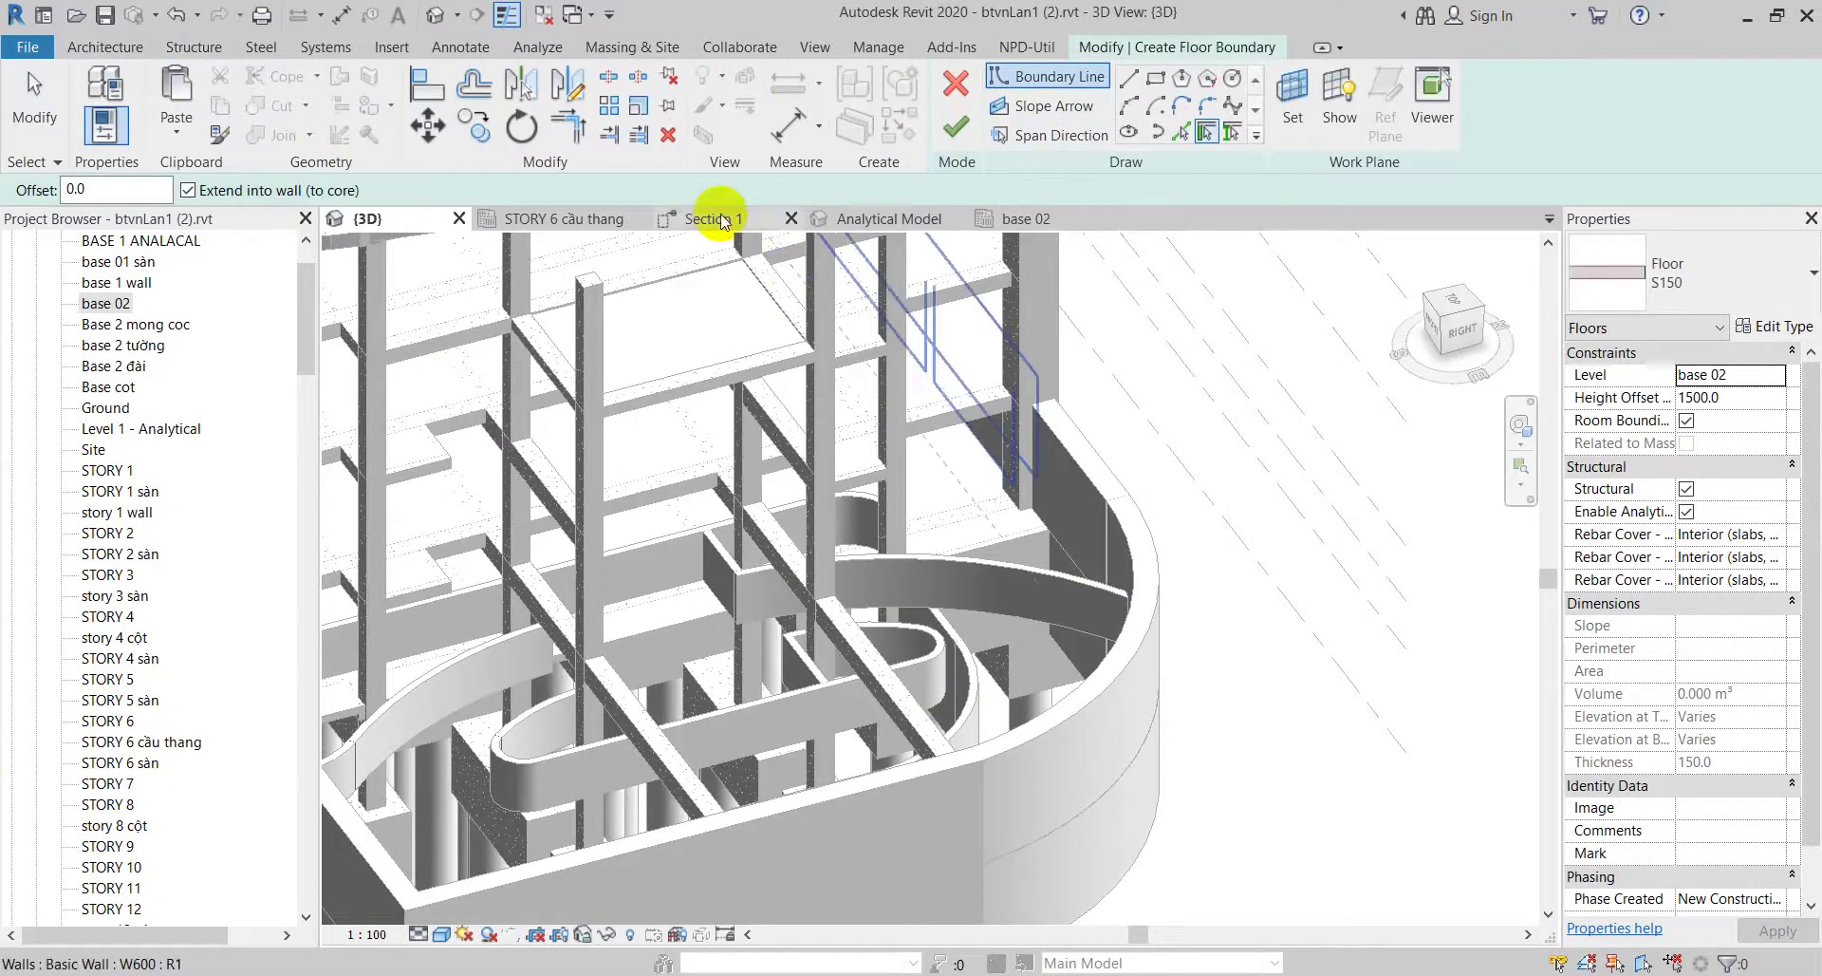
click(1018, 218)
scroll(855, 371, up, 3)
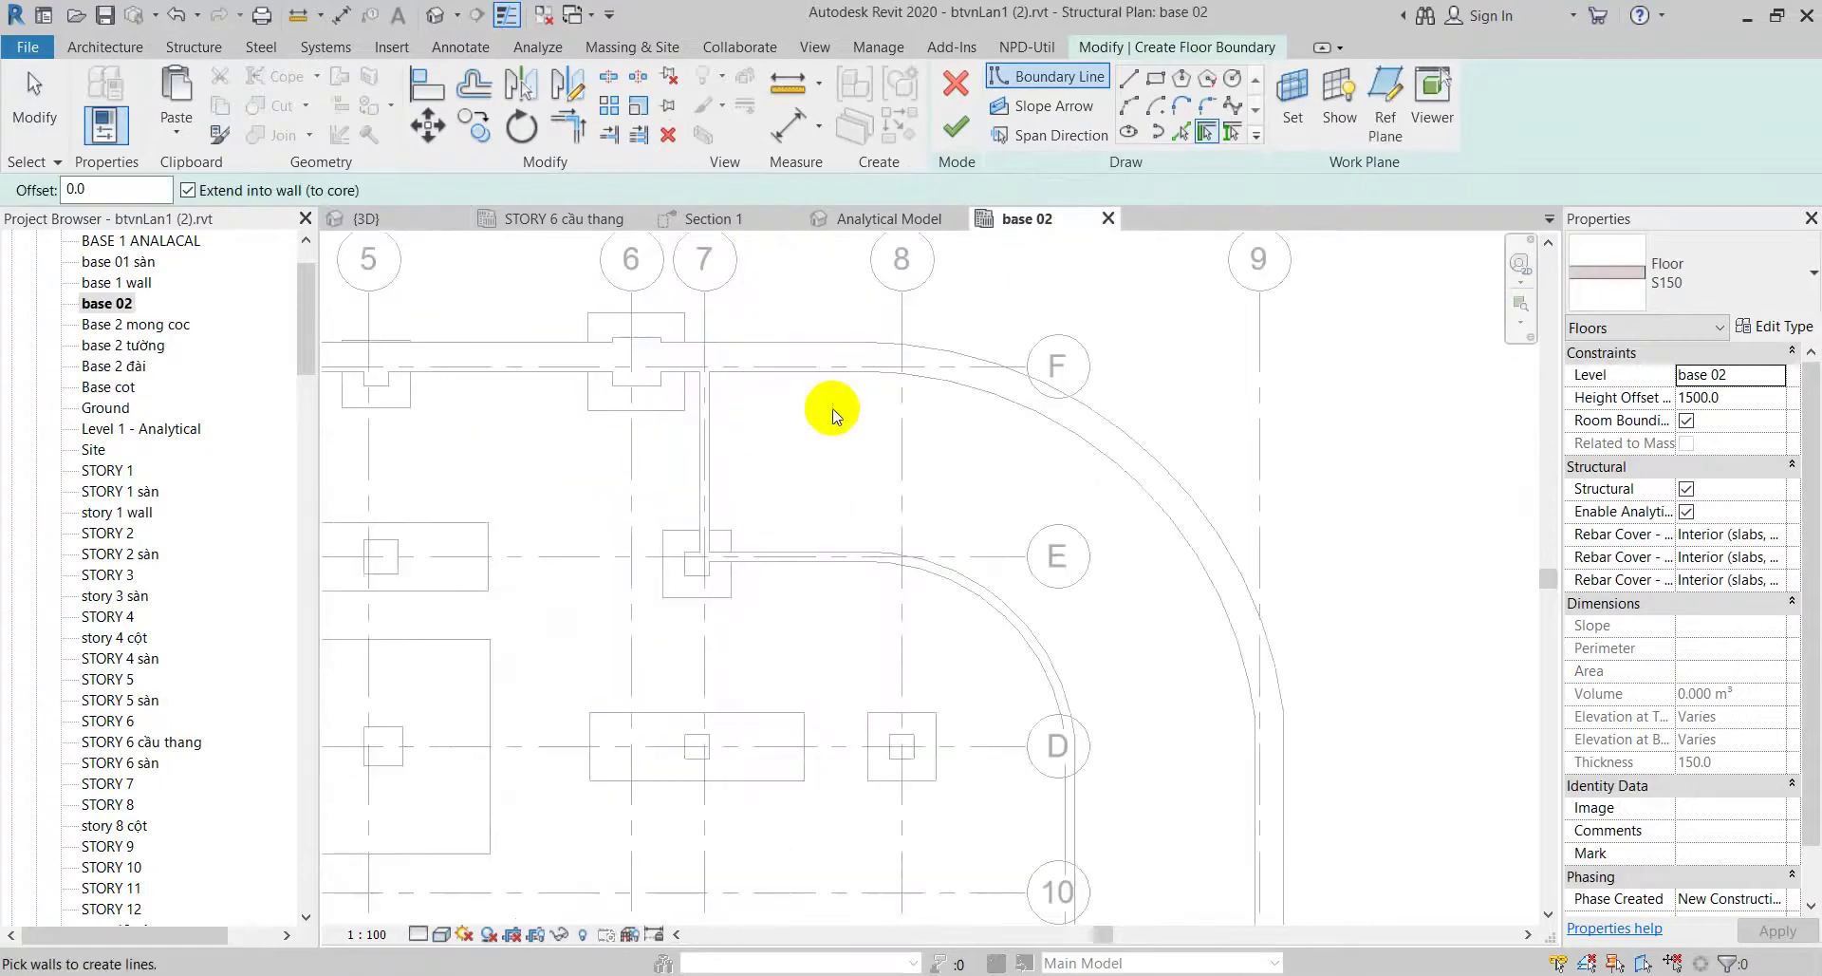
scroll(821, 417, up, 2)
middle_drag(807, 467, 833, 389)
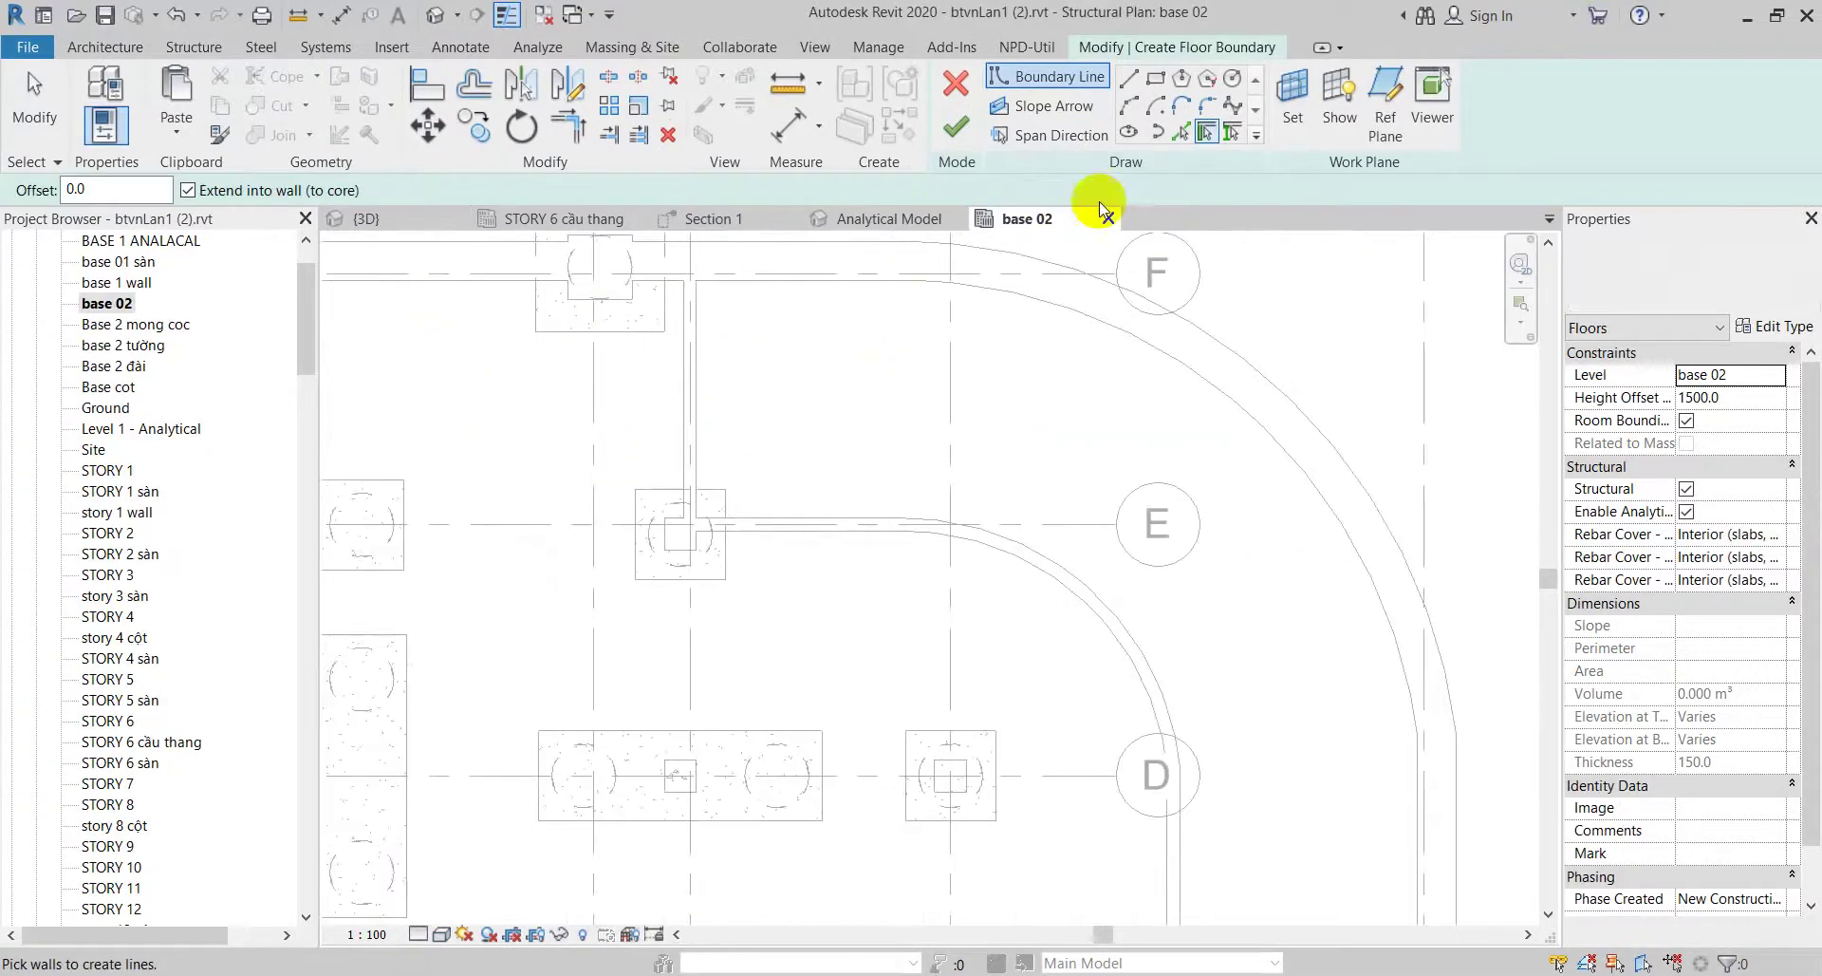
Step: Try a rectangular boundary at the wall's top end, then cancel it
click(1155, 77)
scroll(671, 276, up, 2)
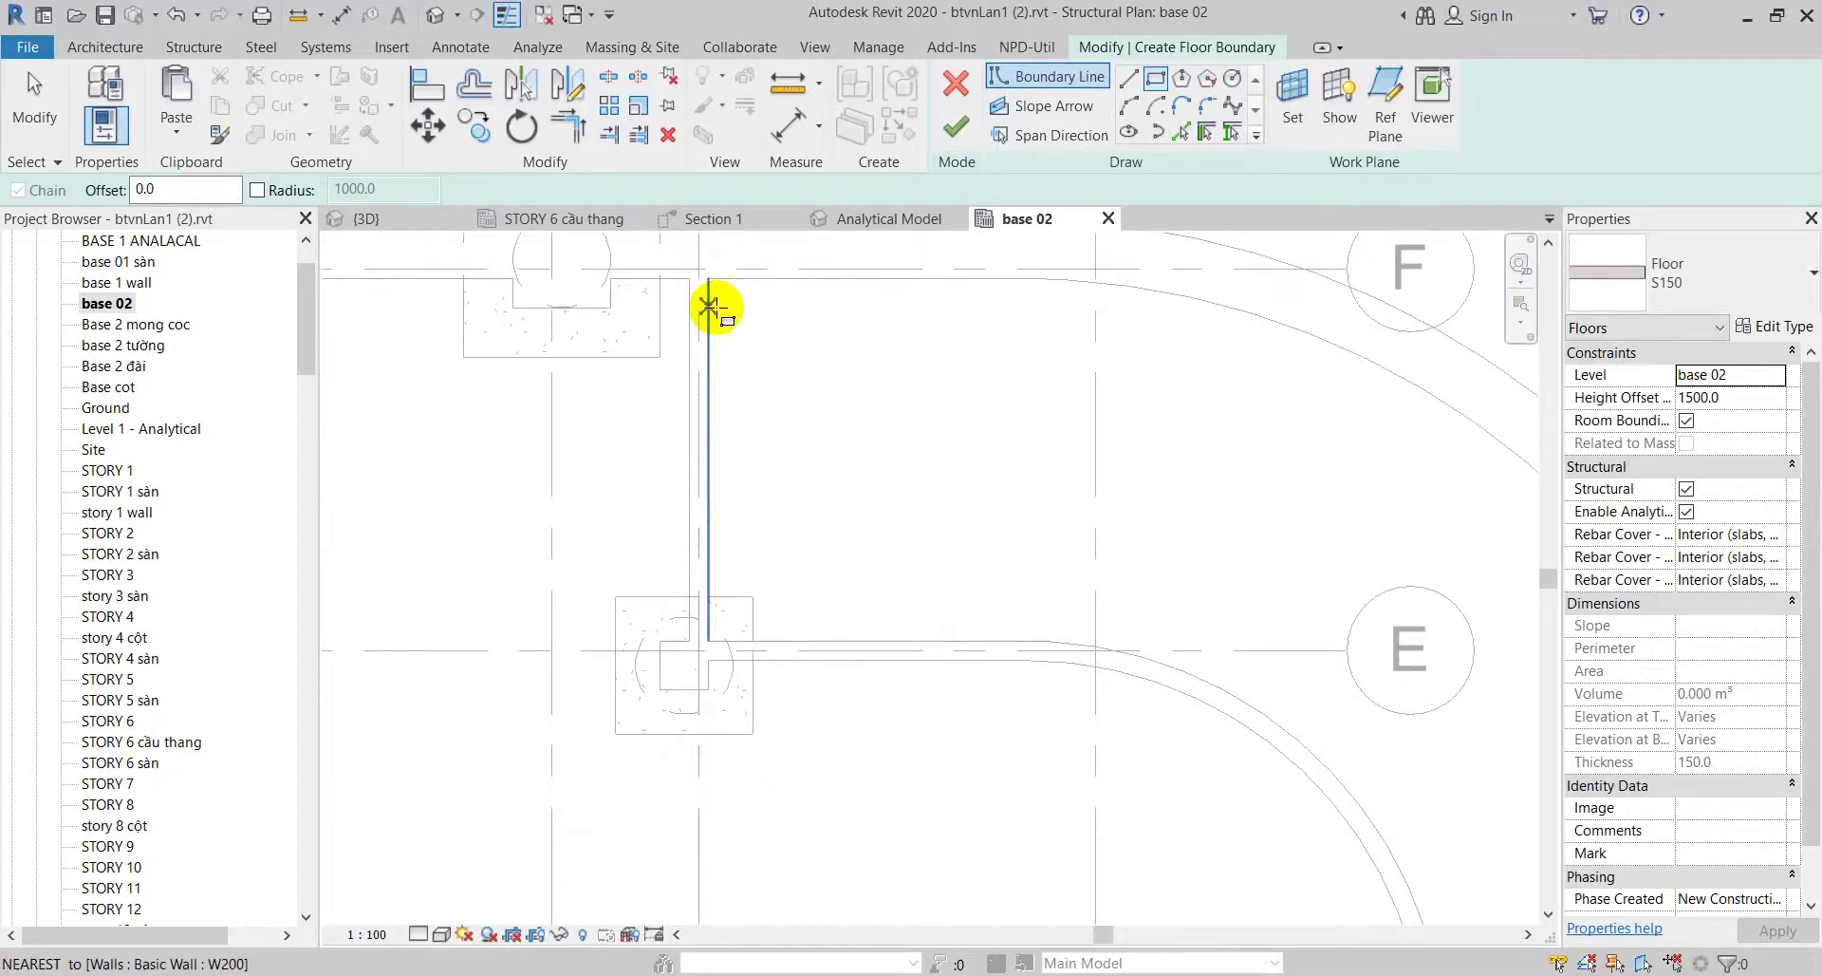
click(705, 277)
scroll(896, 418, down, 2)
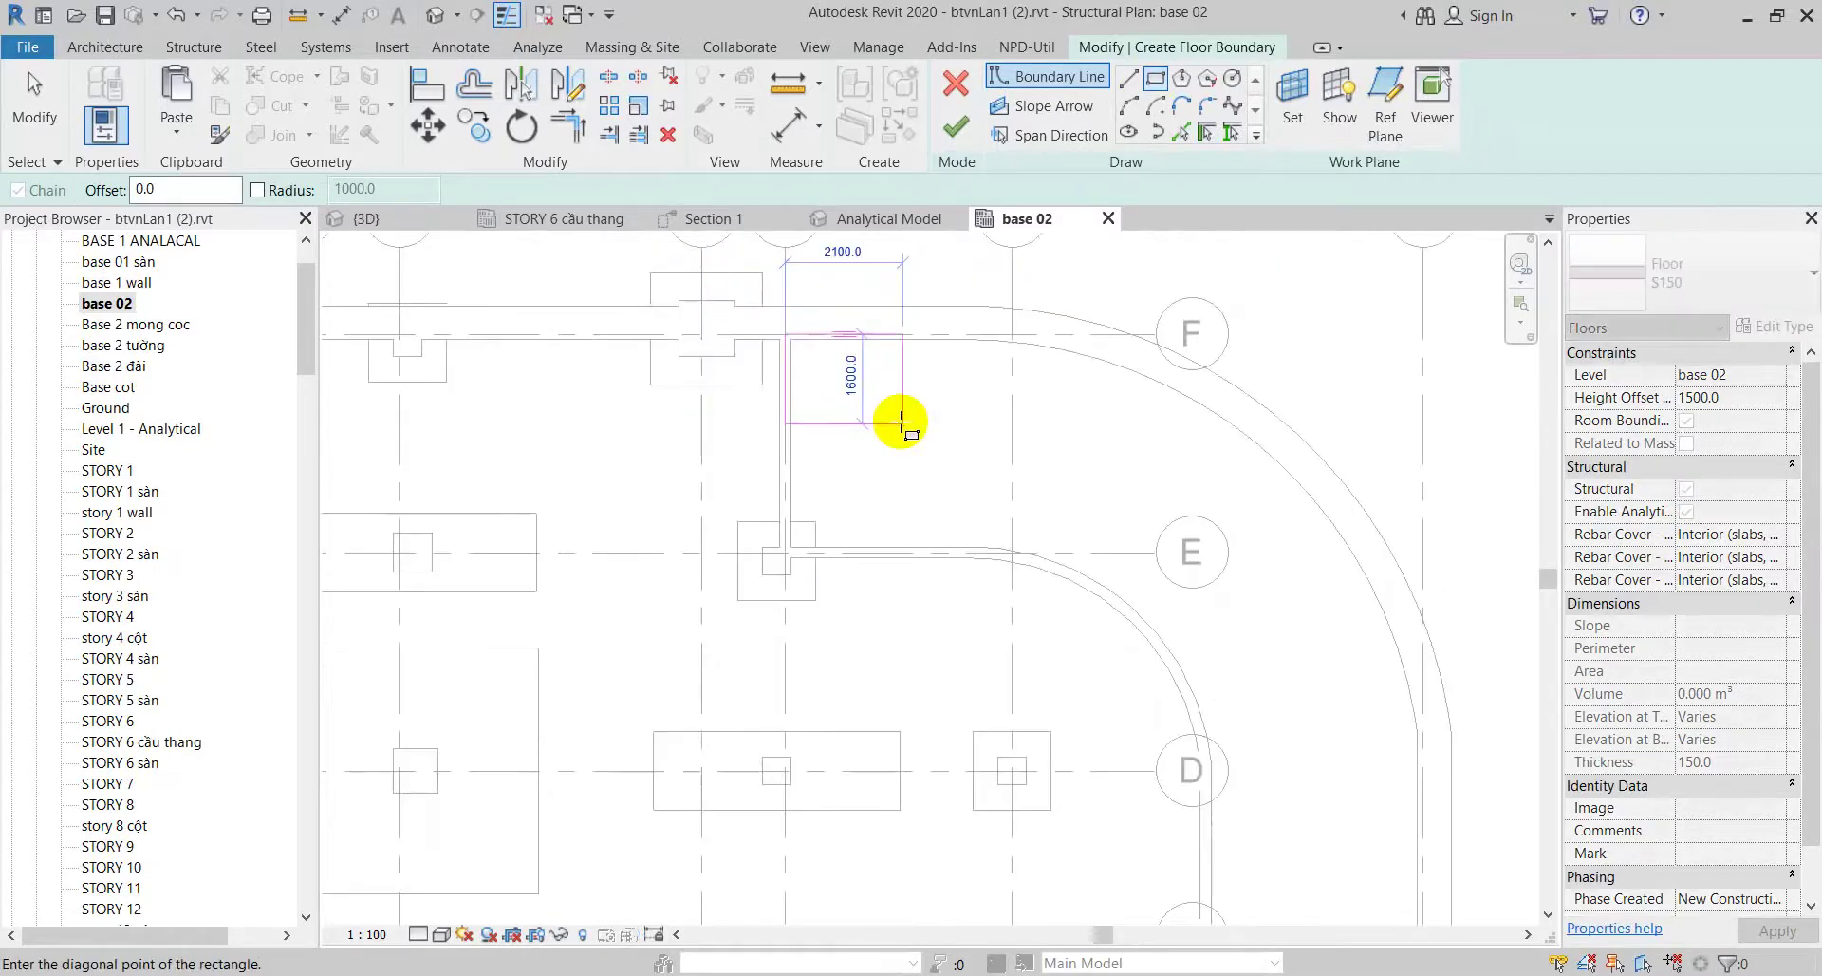
scroll(900, 420, up, 1)
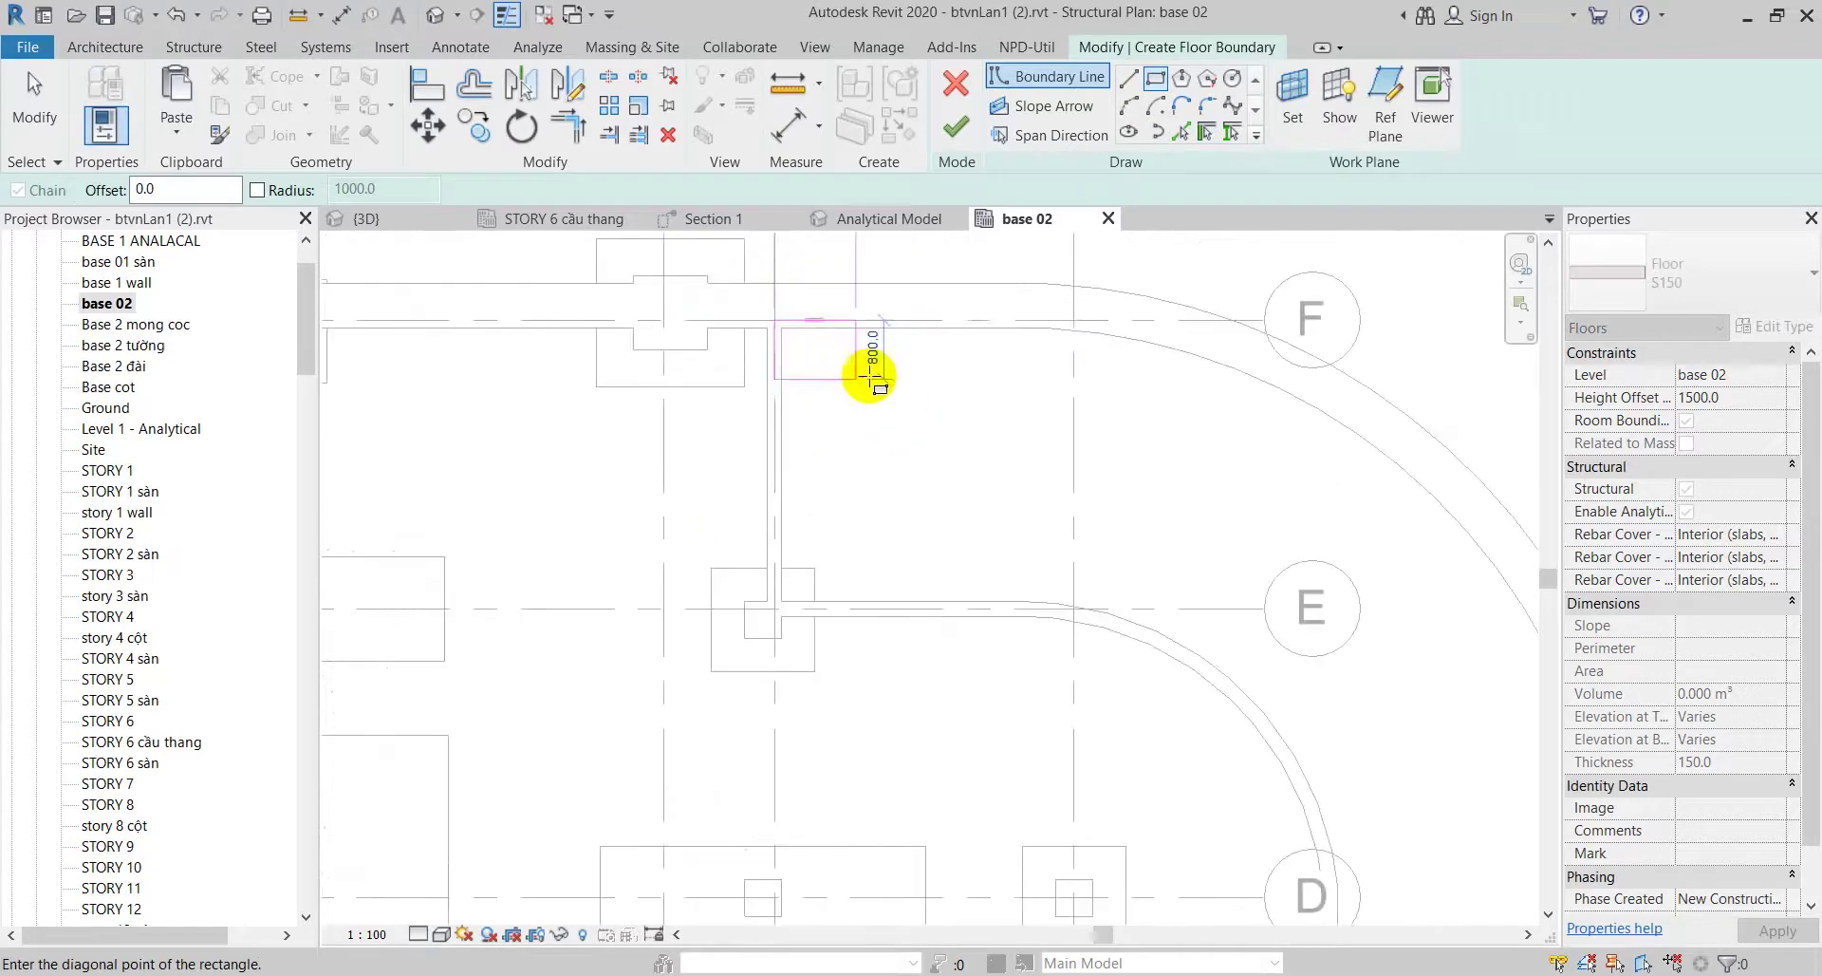
key(Escape)
scroll(1090, 419, up, 1)
Step: Pick the vertical, top horizontal and lower horizontal walls as floor boundary lines
click(1182, 130)
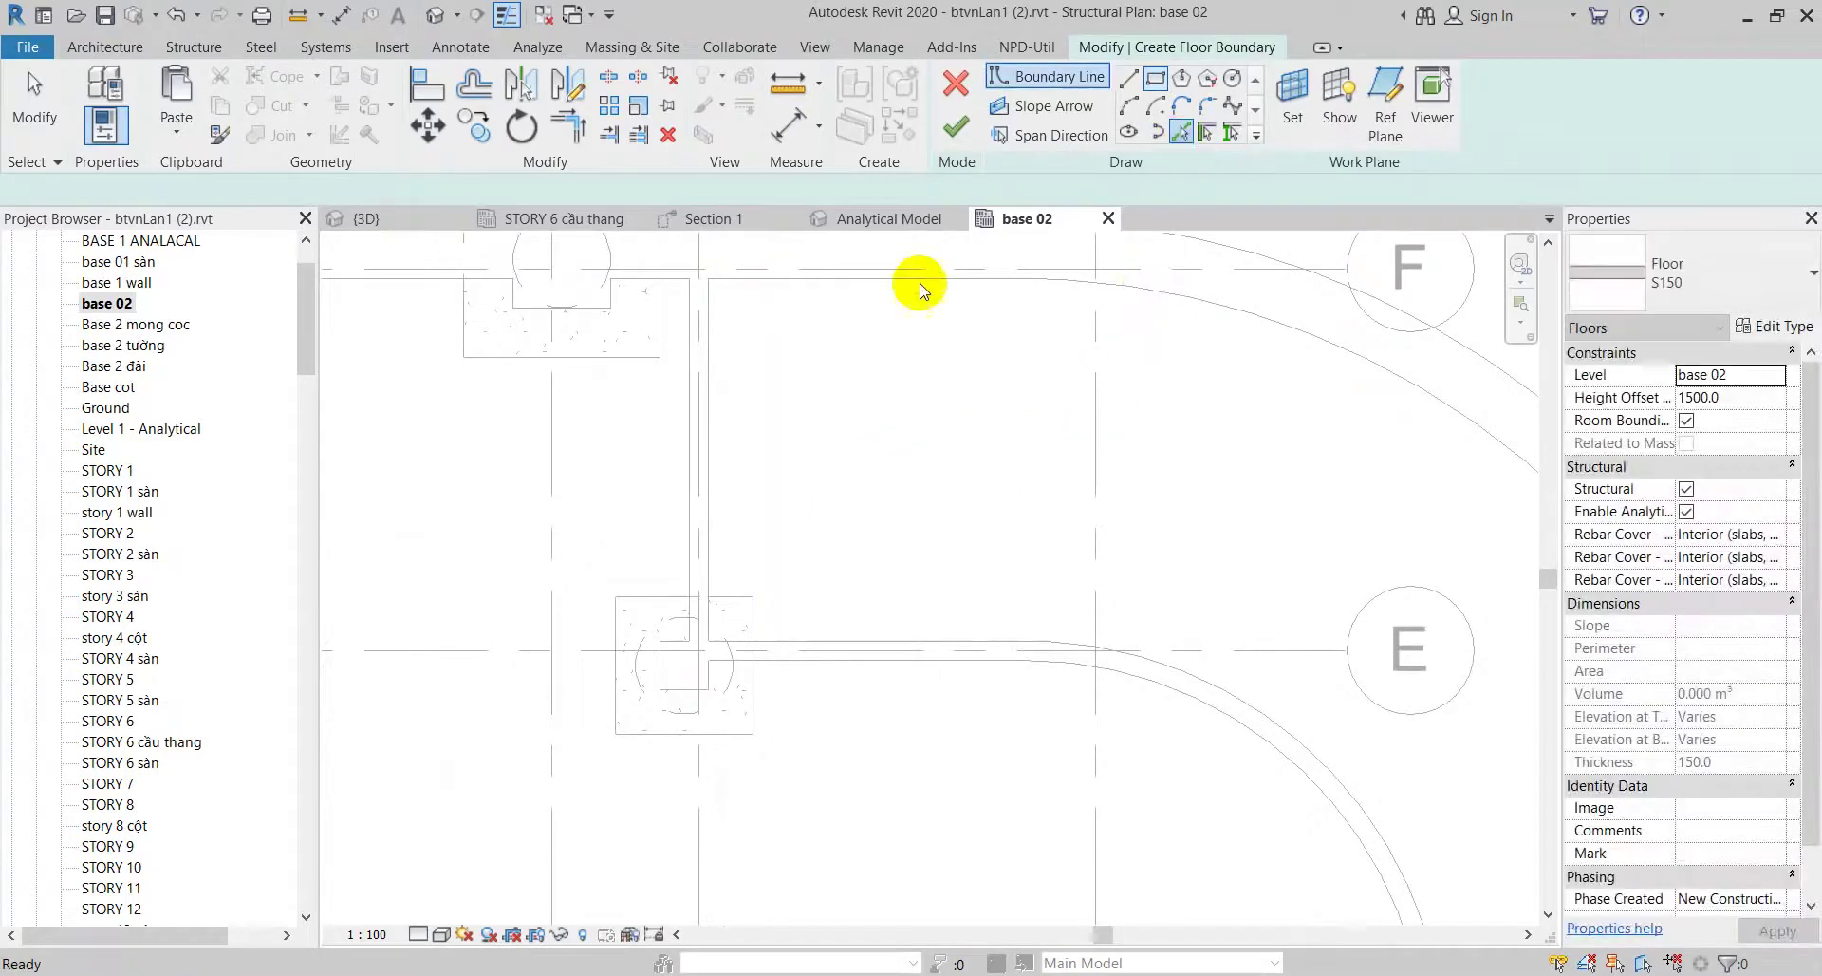
click(700, 248)
scroll(991, 282, up, 1)
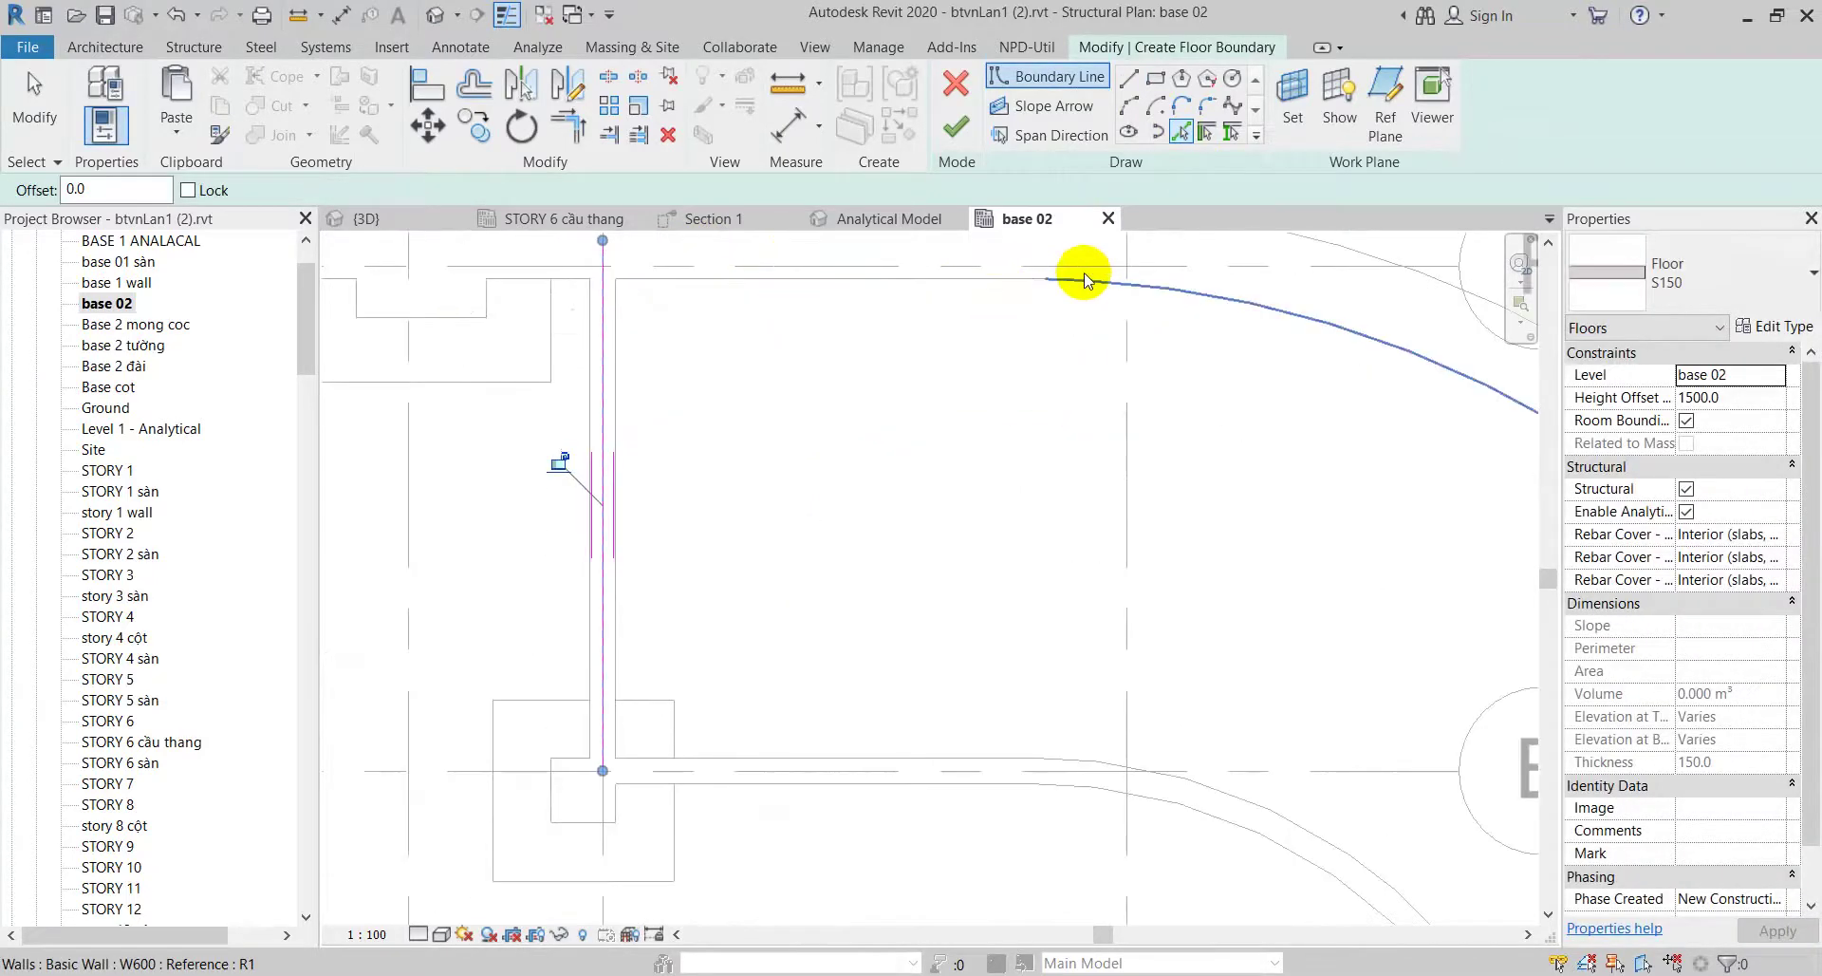
click(960, 278)
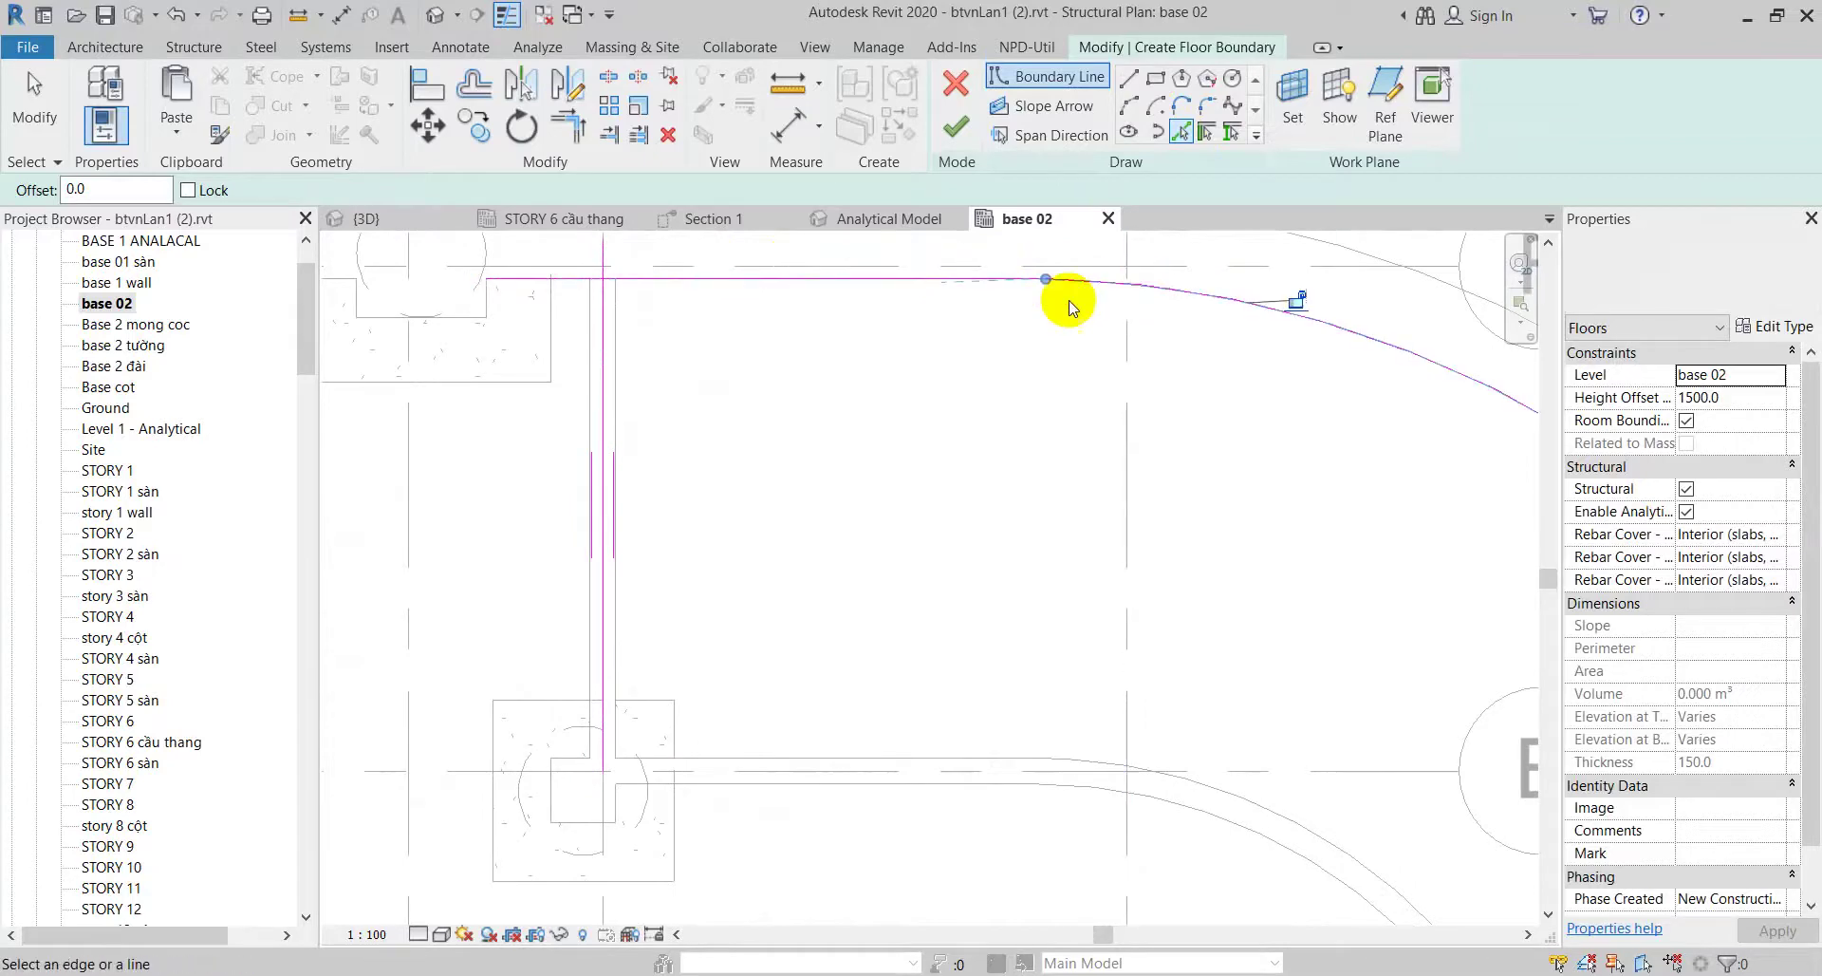
scroll(761, 750, down, 2)
scroll(761, 582, up, 1)
scroll(767, 571, up, 1)
click(767, 571)
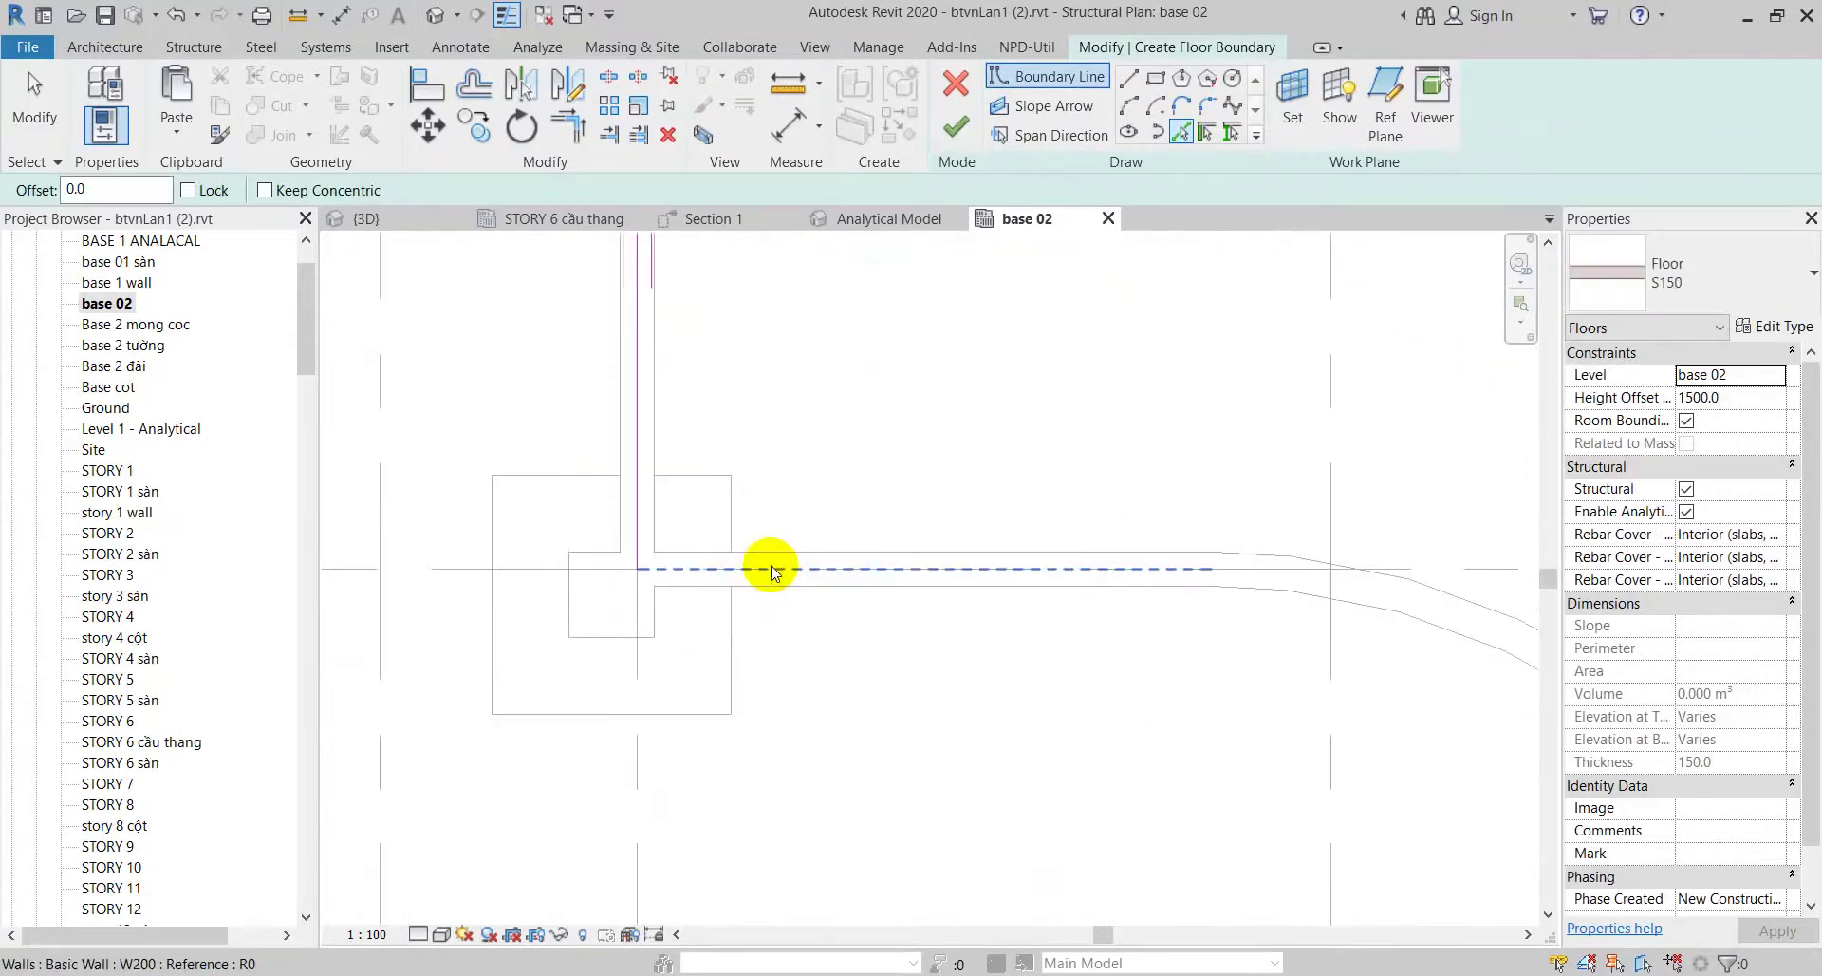
Step: With a 100 offset, pick the curved wall and the straight wall toward grid 10
middle_drag(1058, 623, 1060, 551)
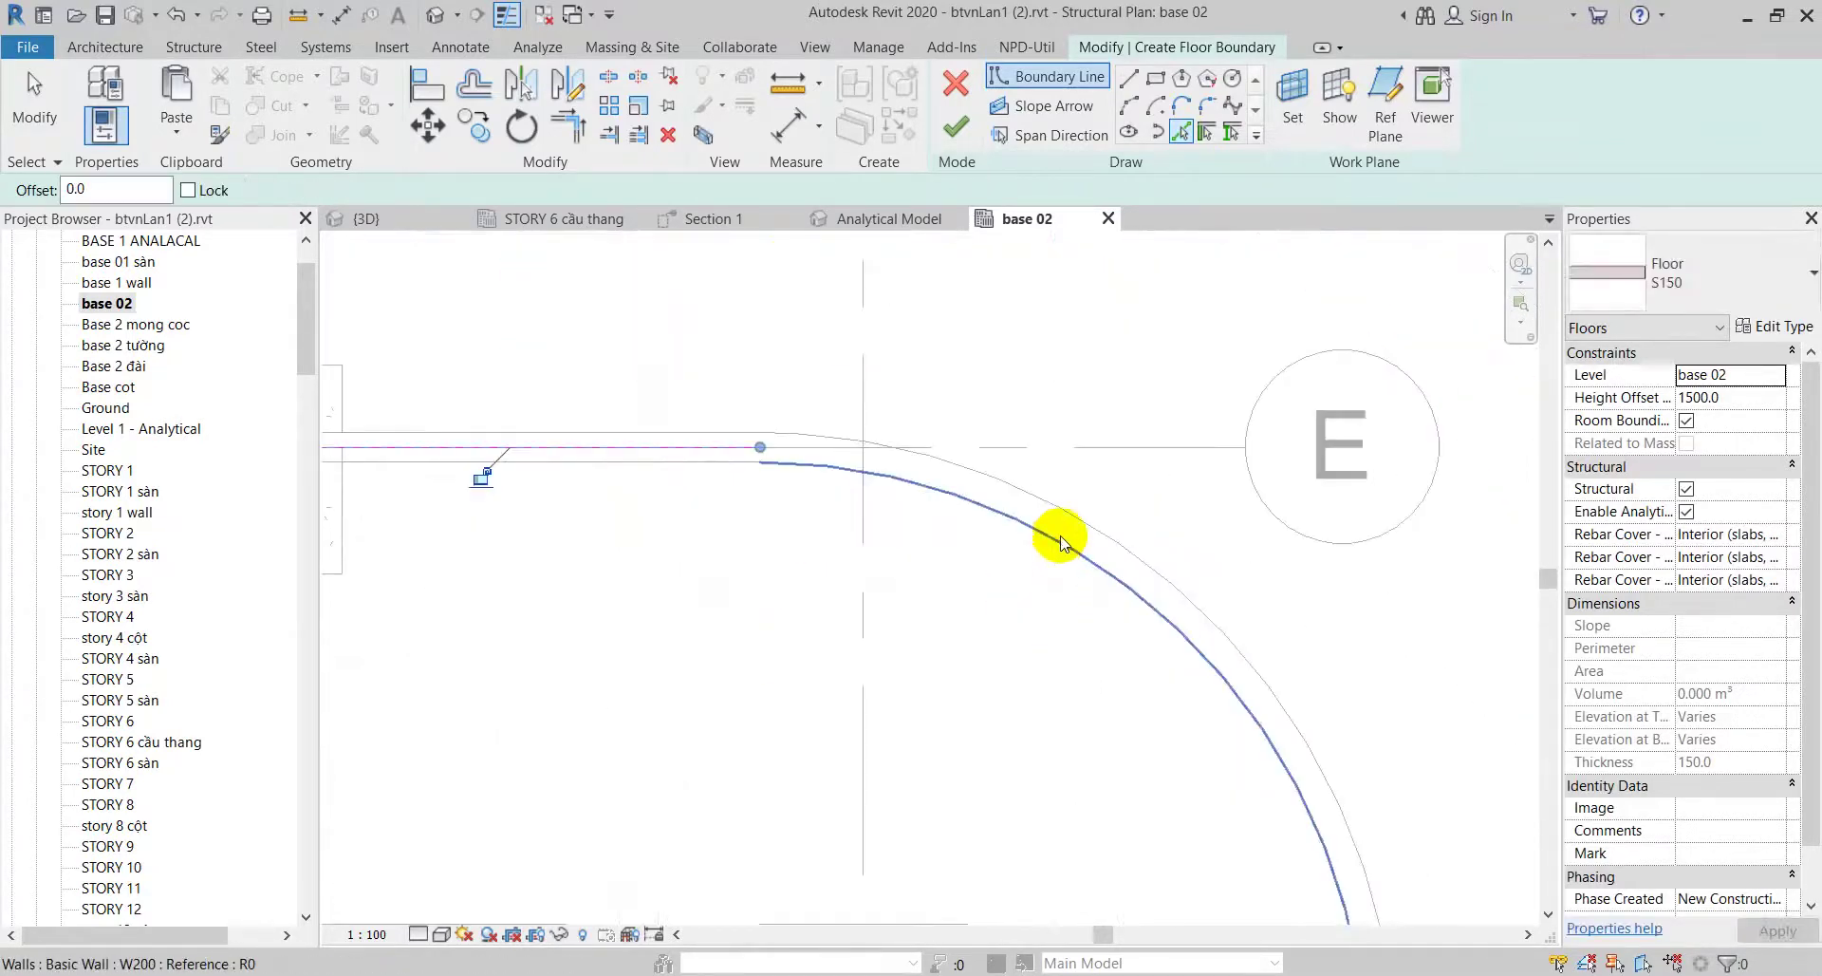
drag(150, 190, 29, 209)
text(100)
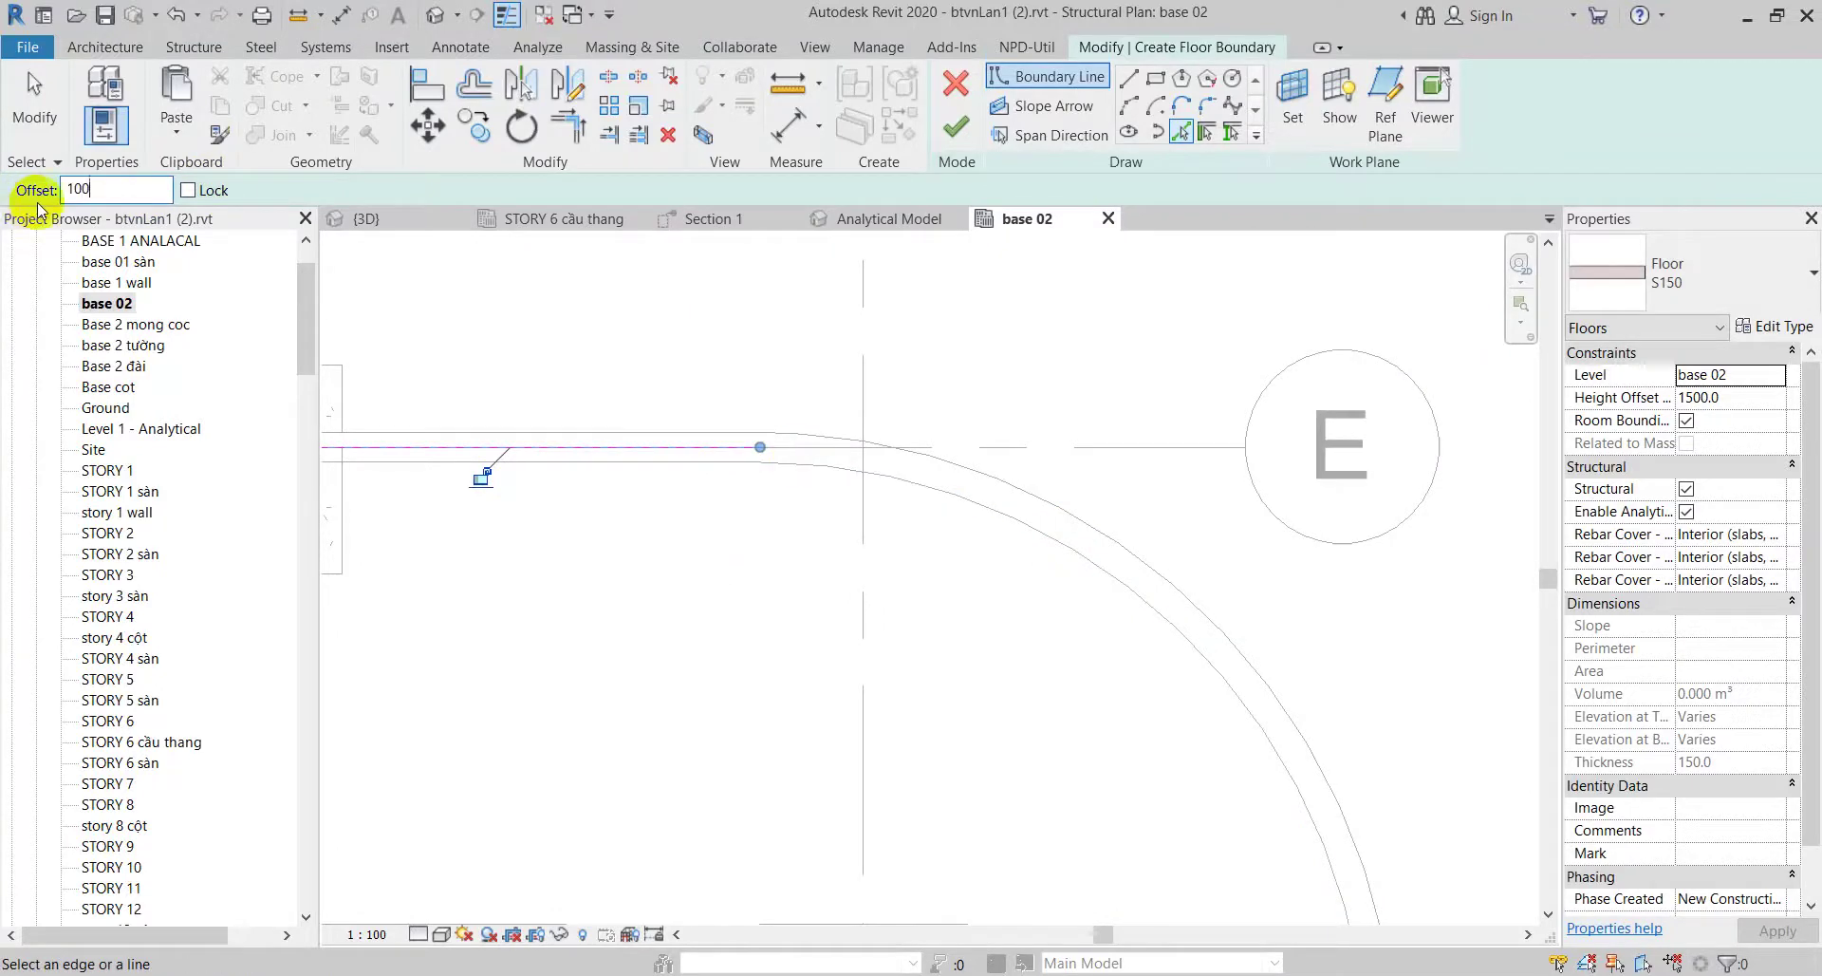
key(Return)
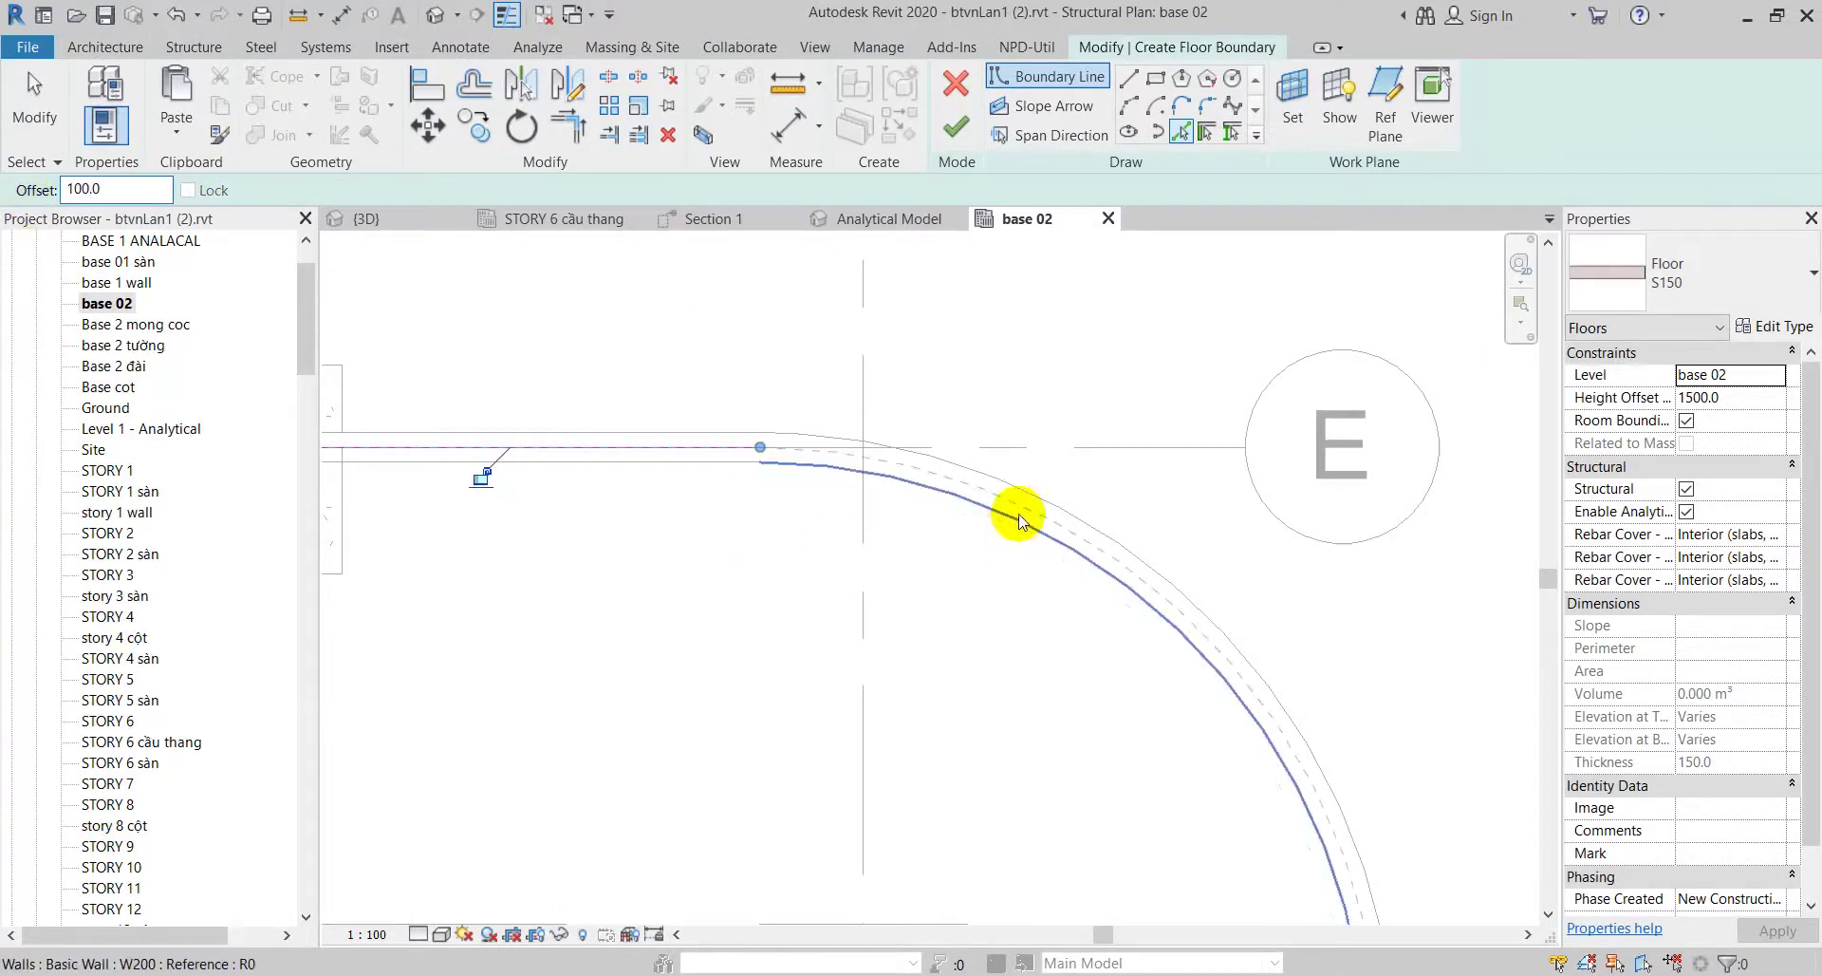
click(1020, 520)
scroll(878, 391, down, 3)
scroll(1042, 720, up, 1)
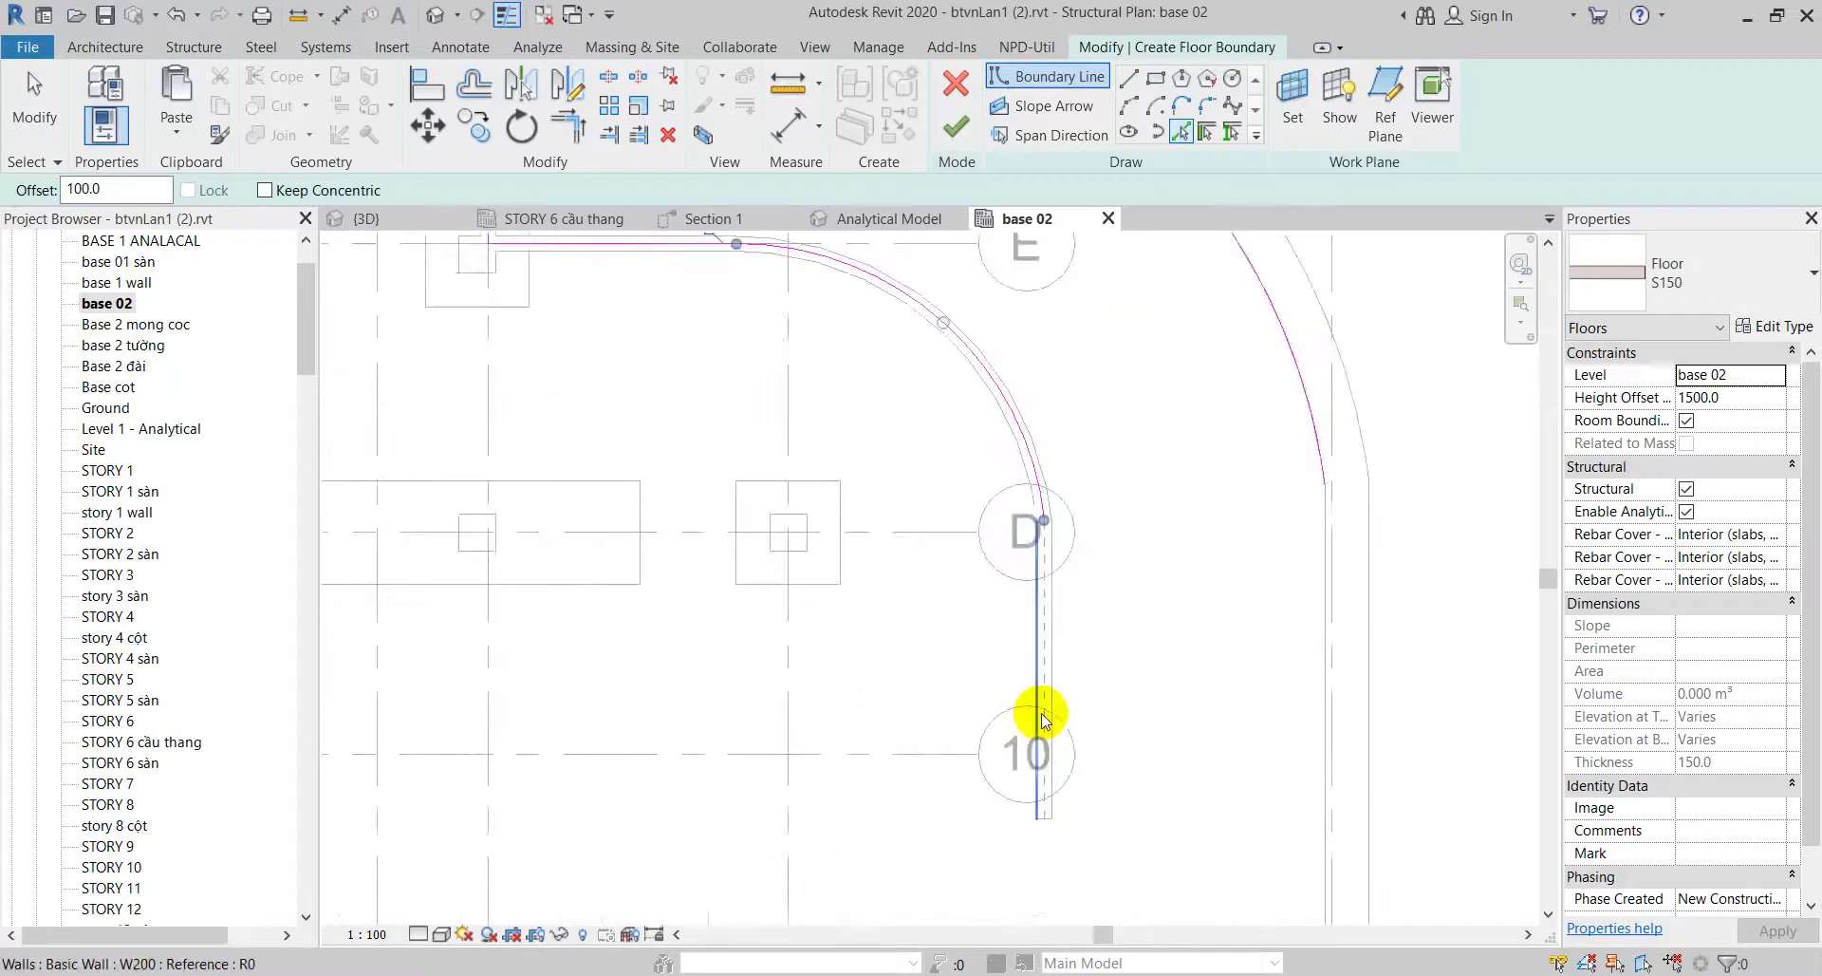
scroll(1042, 719, up, 1)
click(1038, 674)
key(Escape)
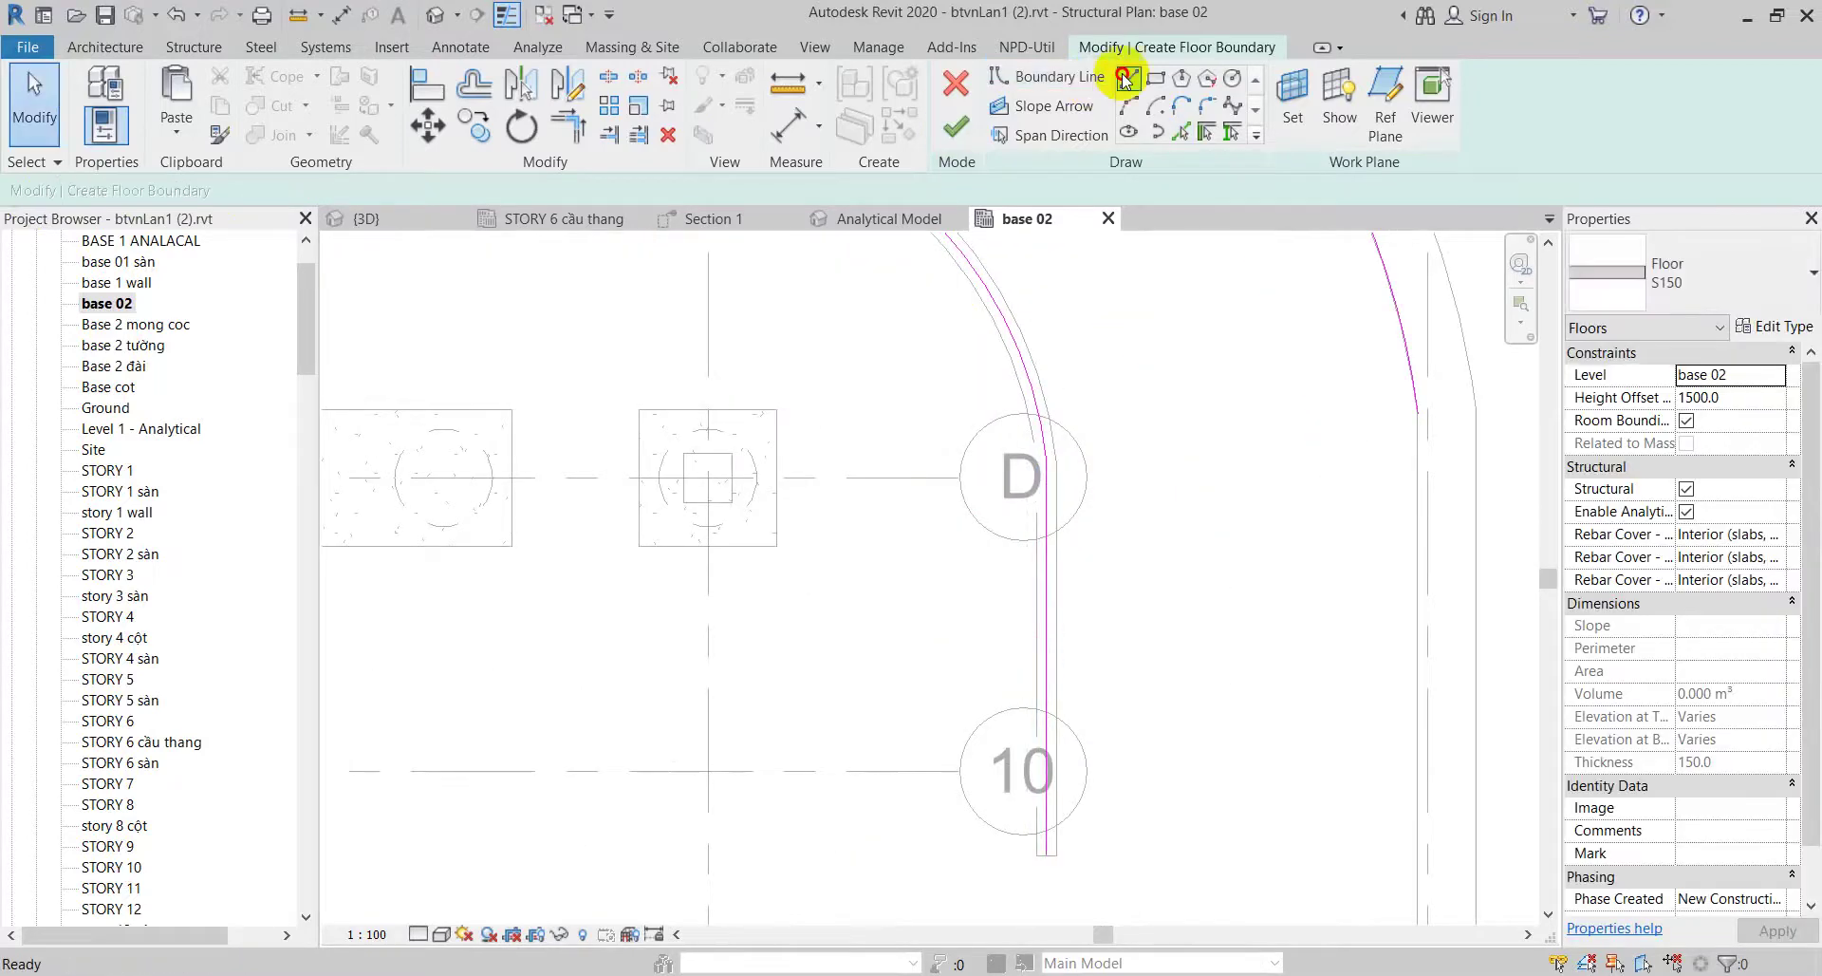
Step: Draw straight boundary lines for the bottom edge and the right edge up toward the curve
click(1126, 80)
click(1045, 854)
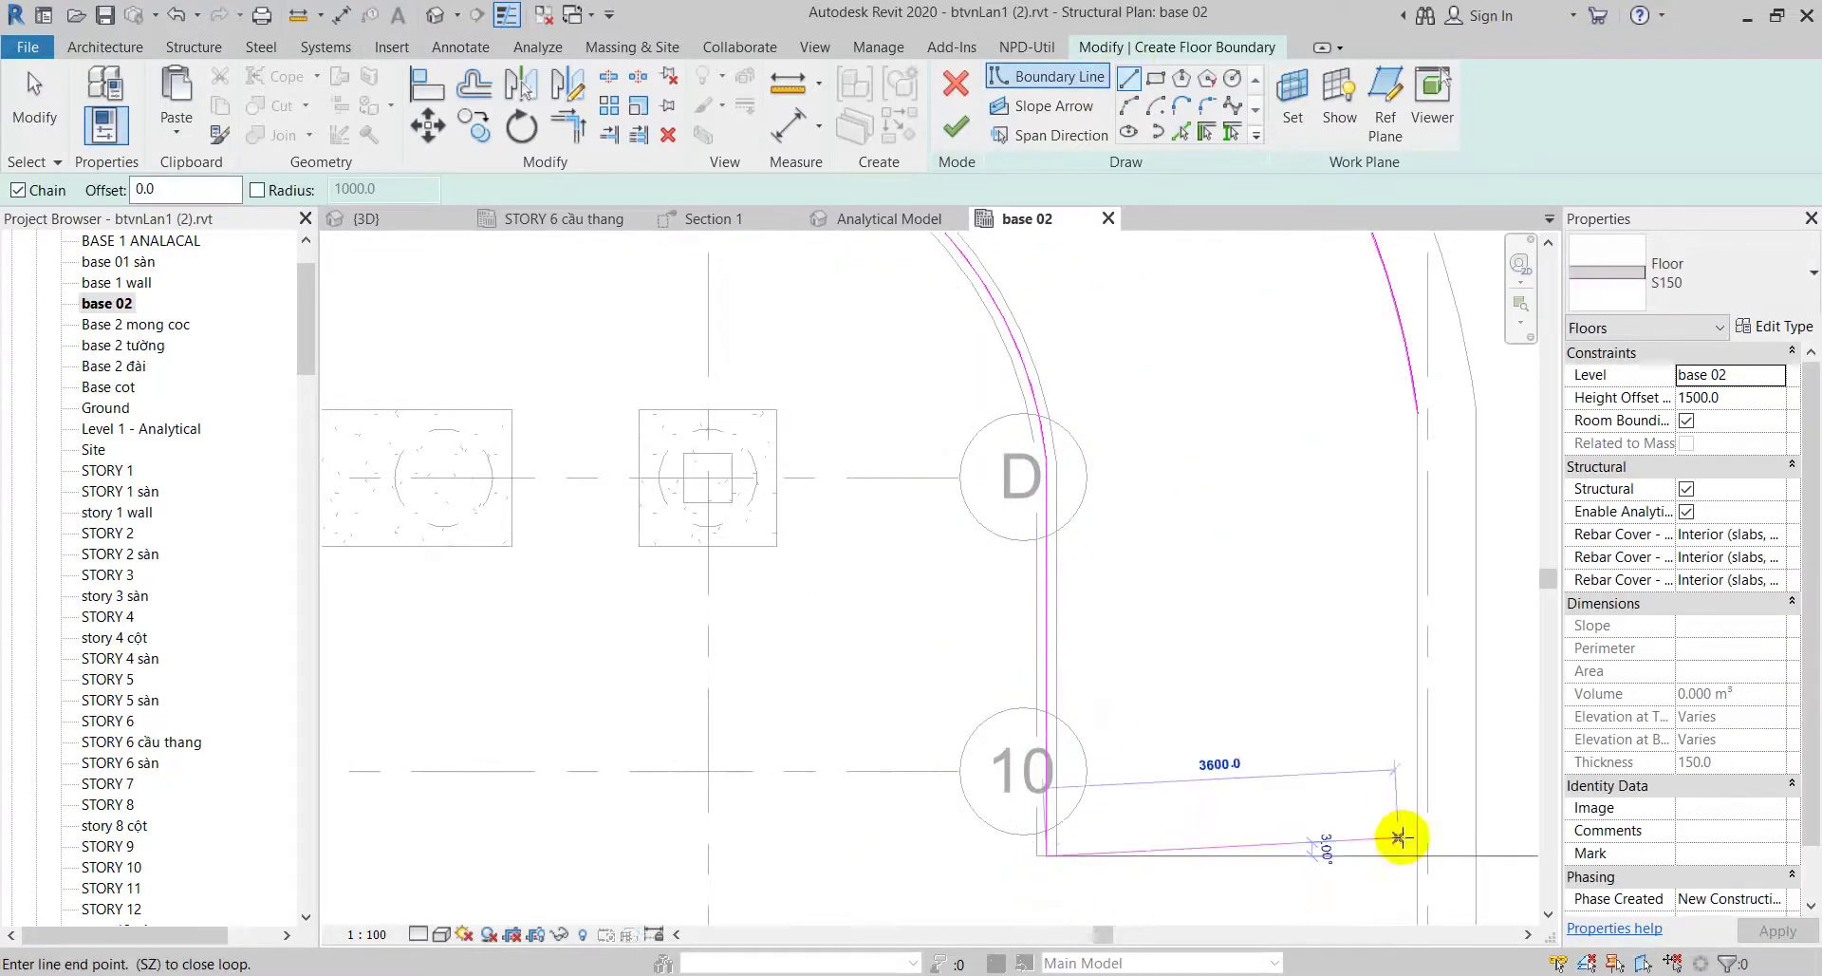
click(1427, 855)
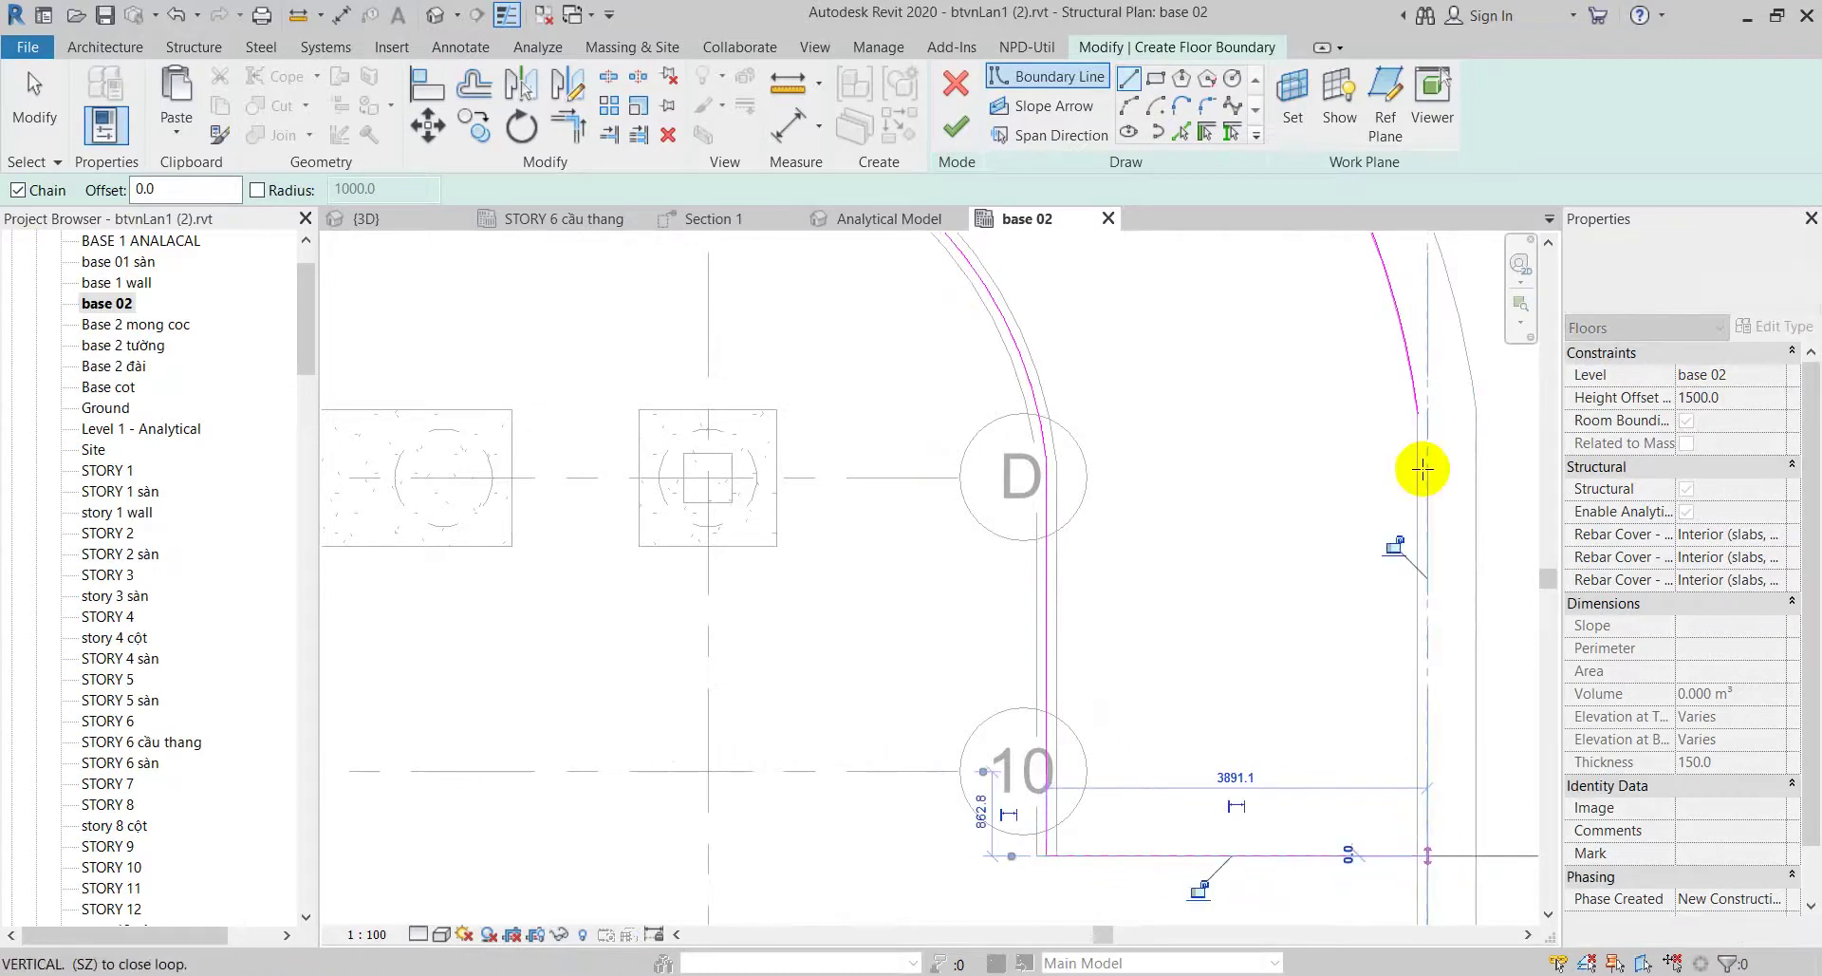
click(1426, 442)
key(Escape)
key(Escape)
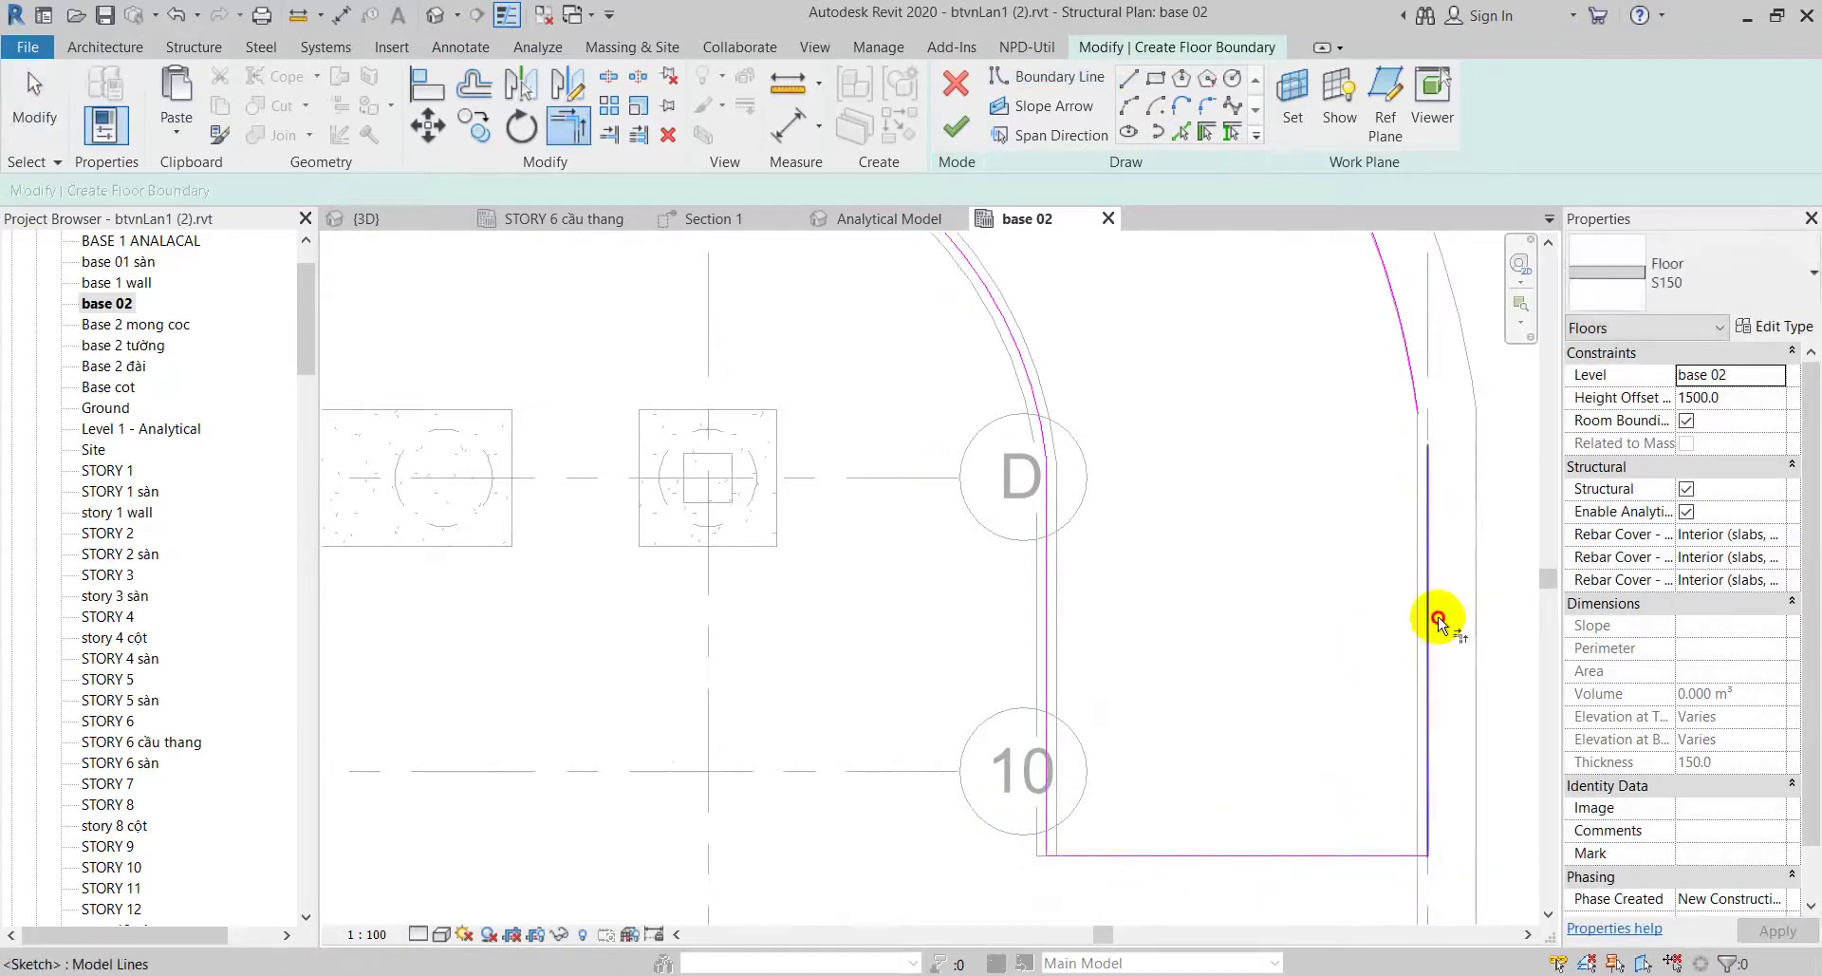
Step: Attempt a trim on the right line, then inspect the outer boundary arc
click(1439, 622)
ctrl+scroll(1395, 655, up, 2)
ctrl+scroll(1357, 531, up, 1)
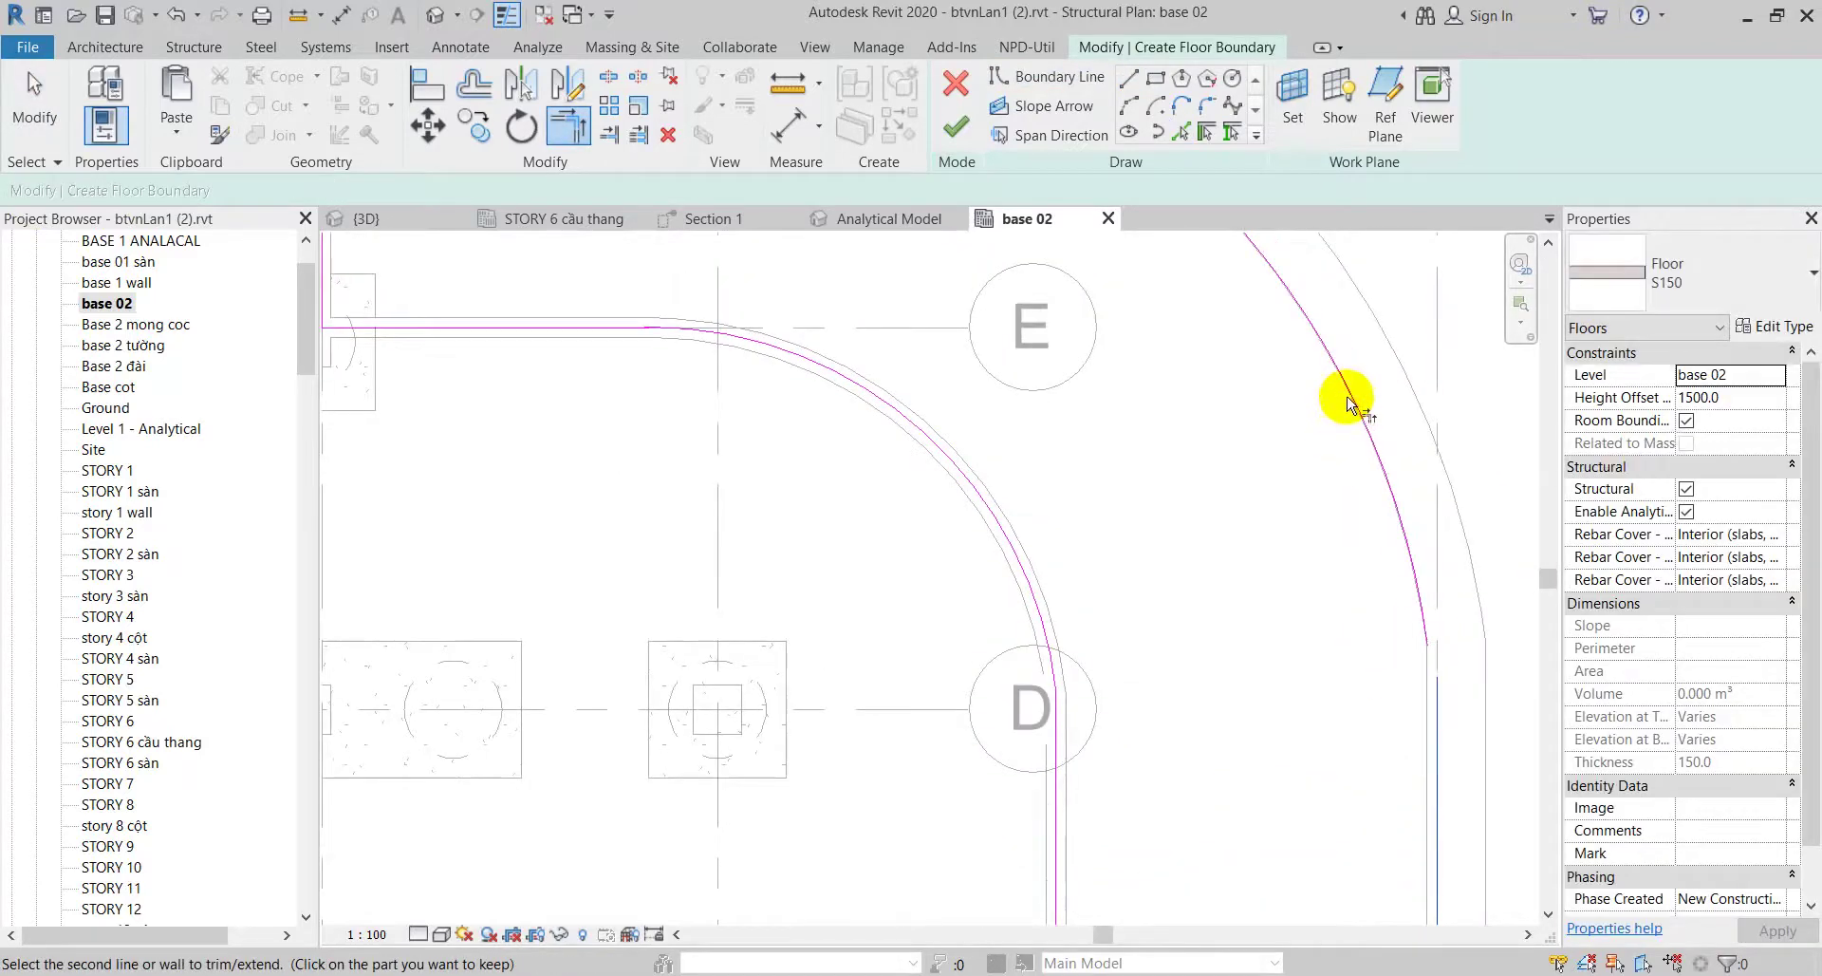
scroll(1386, 527, down, 3)
key(Escape)
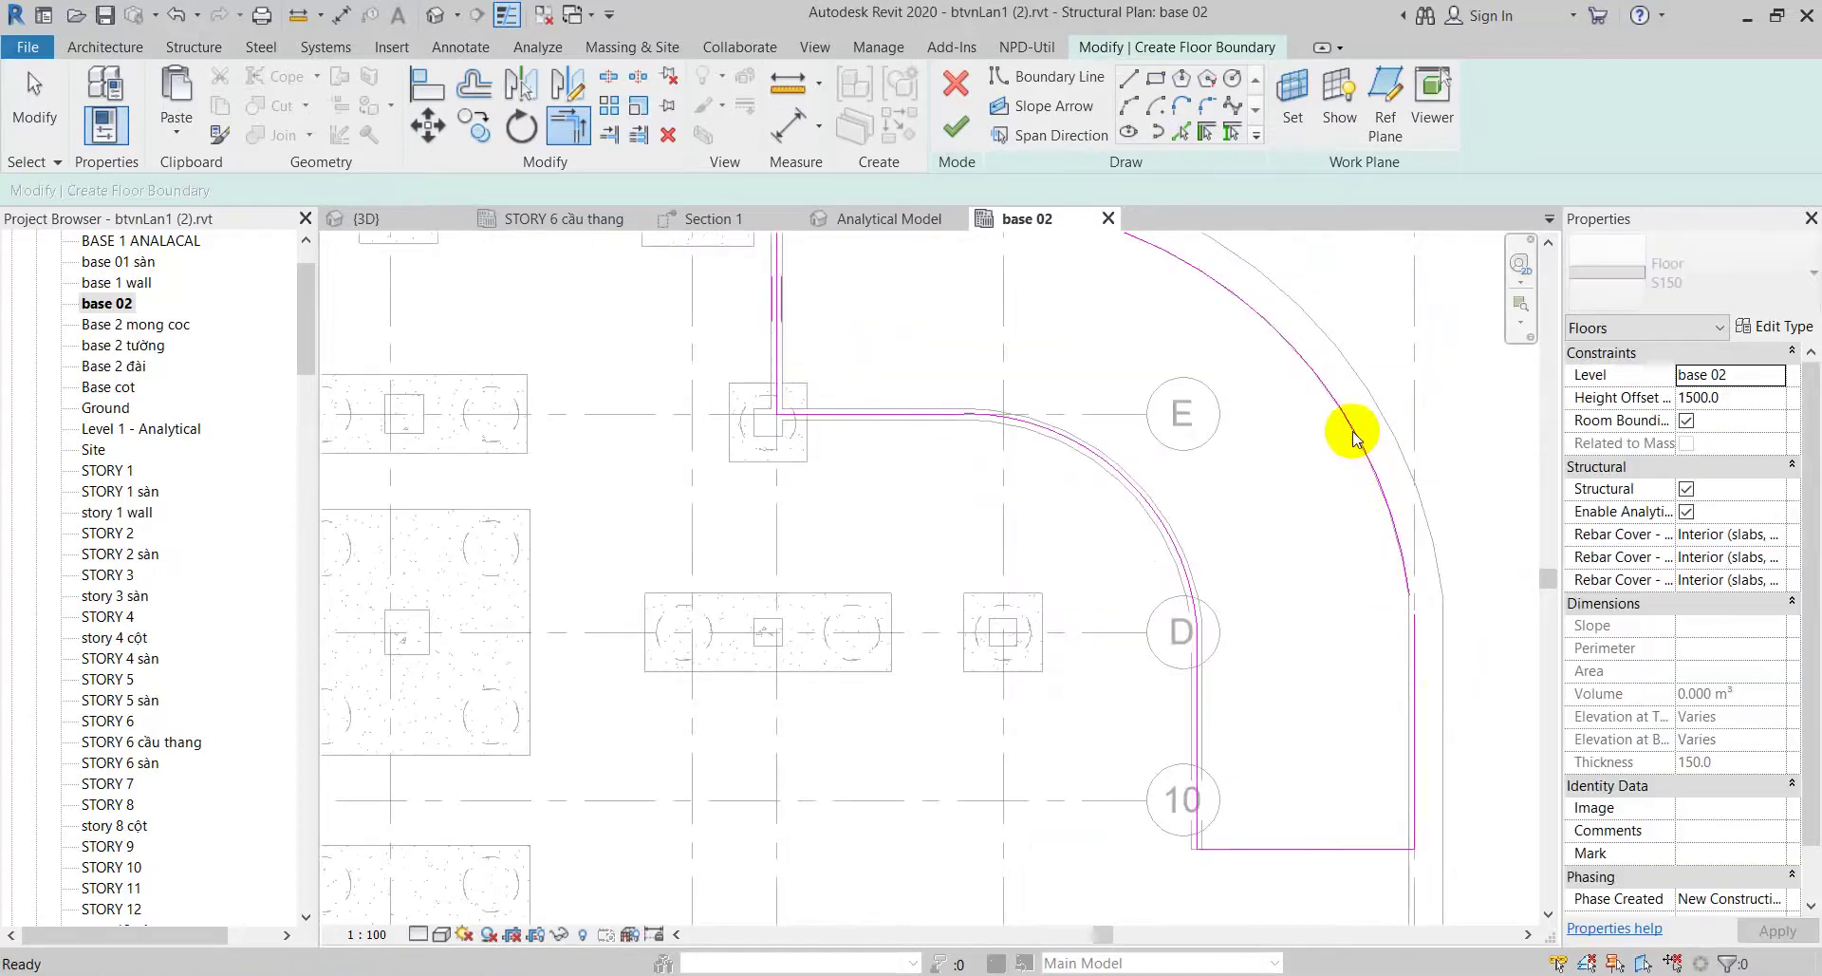
click(1352, 438)
scroll(1250, 395, up, 2)
scroll(1328, 664, up, 1)
scroll(1415, 822, up, 1)
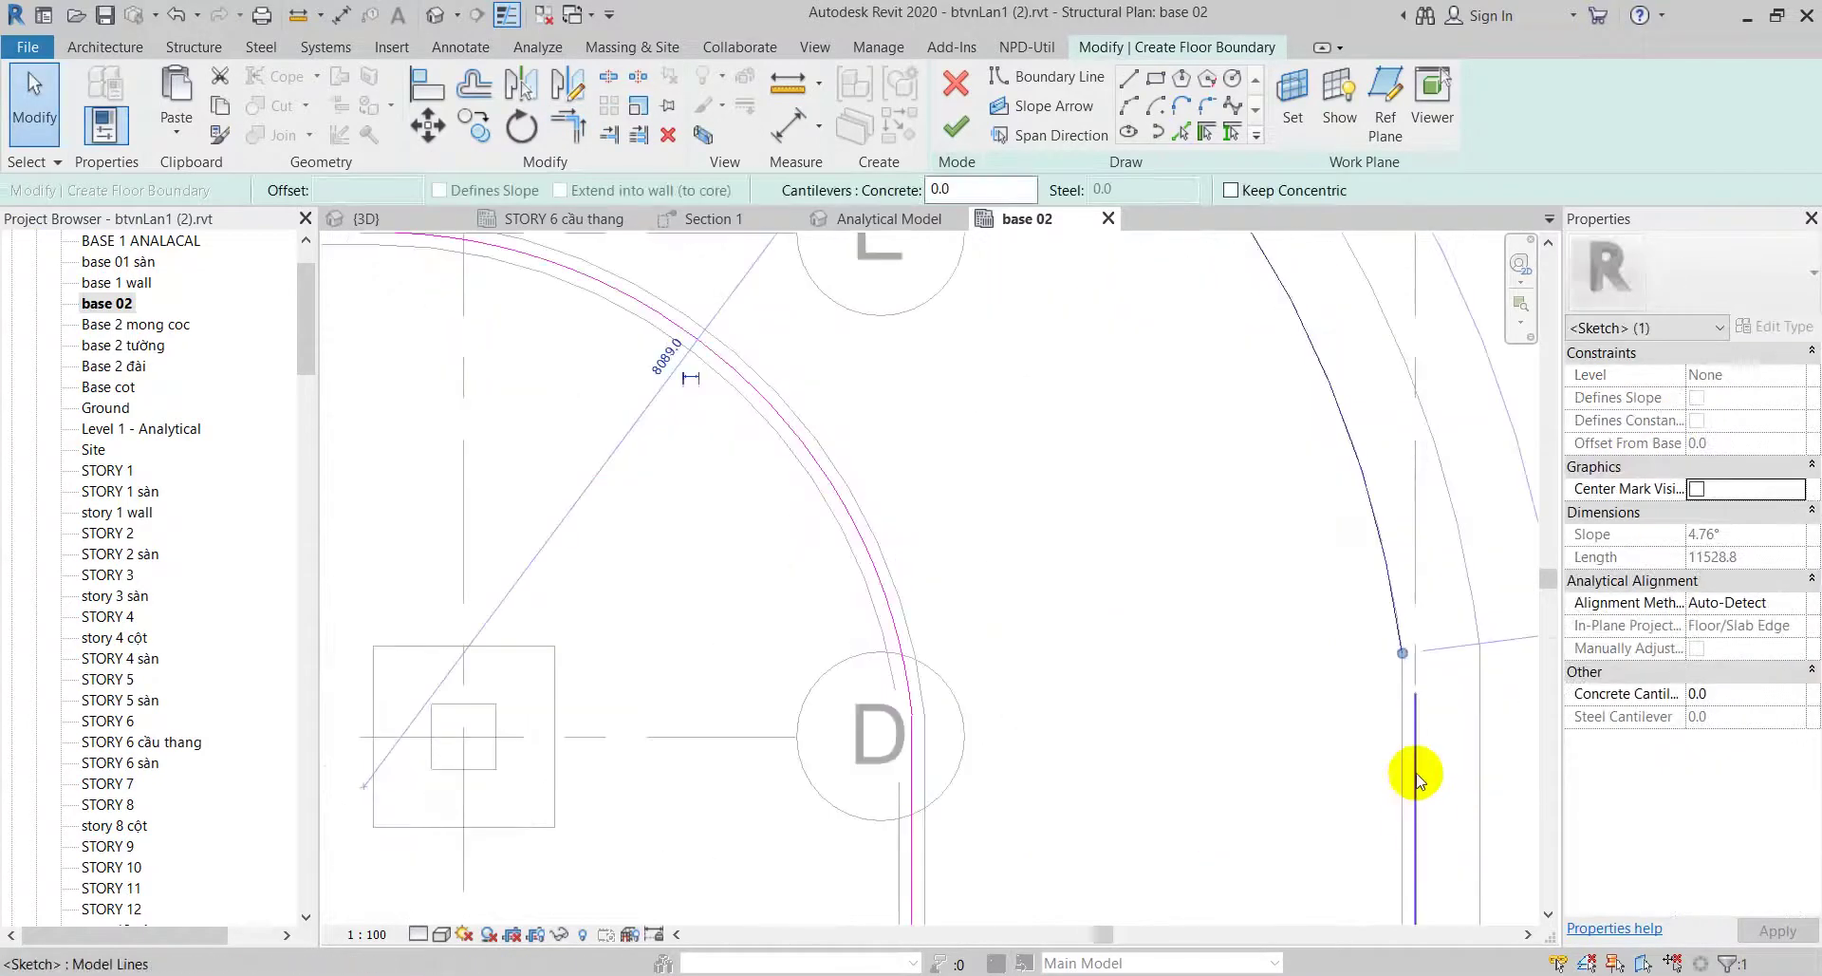
scroll(1414, 760, down, 2)
scroll(1385, 700, down, 1)
key(Escape)
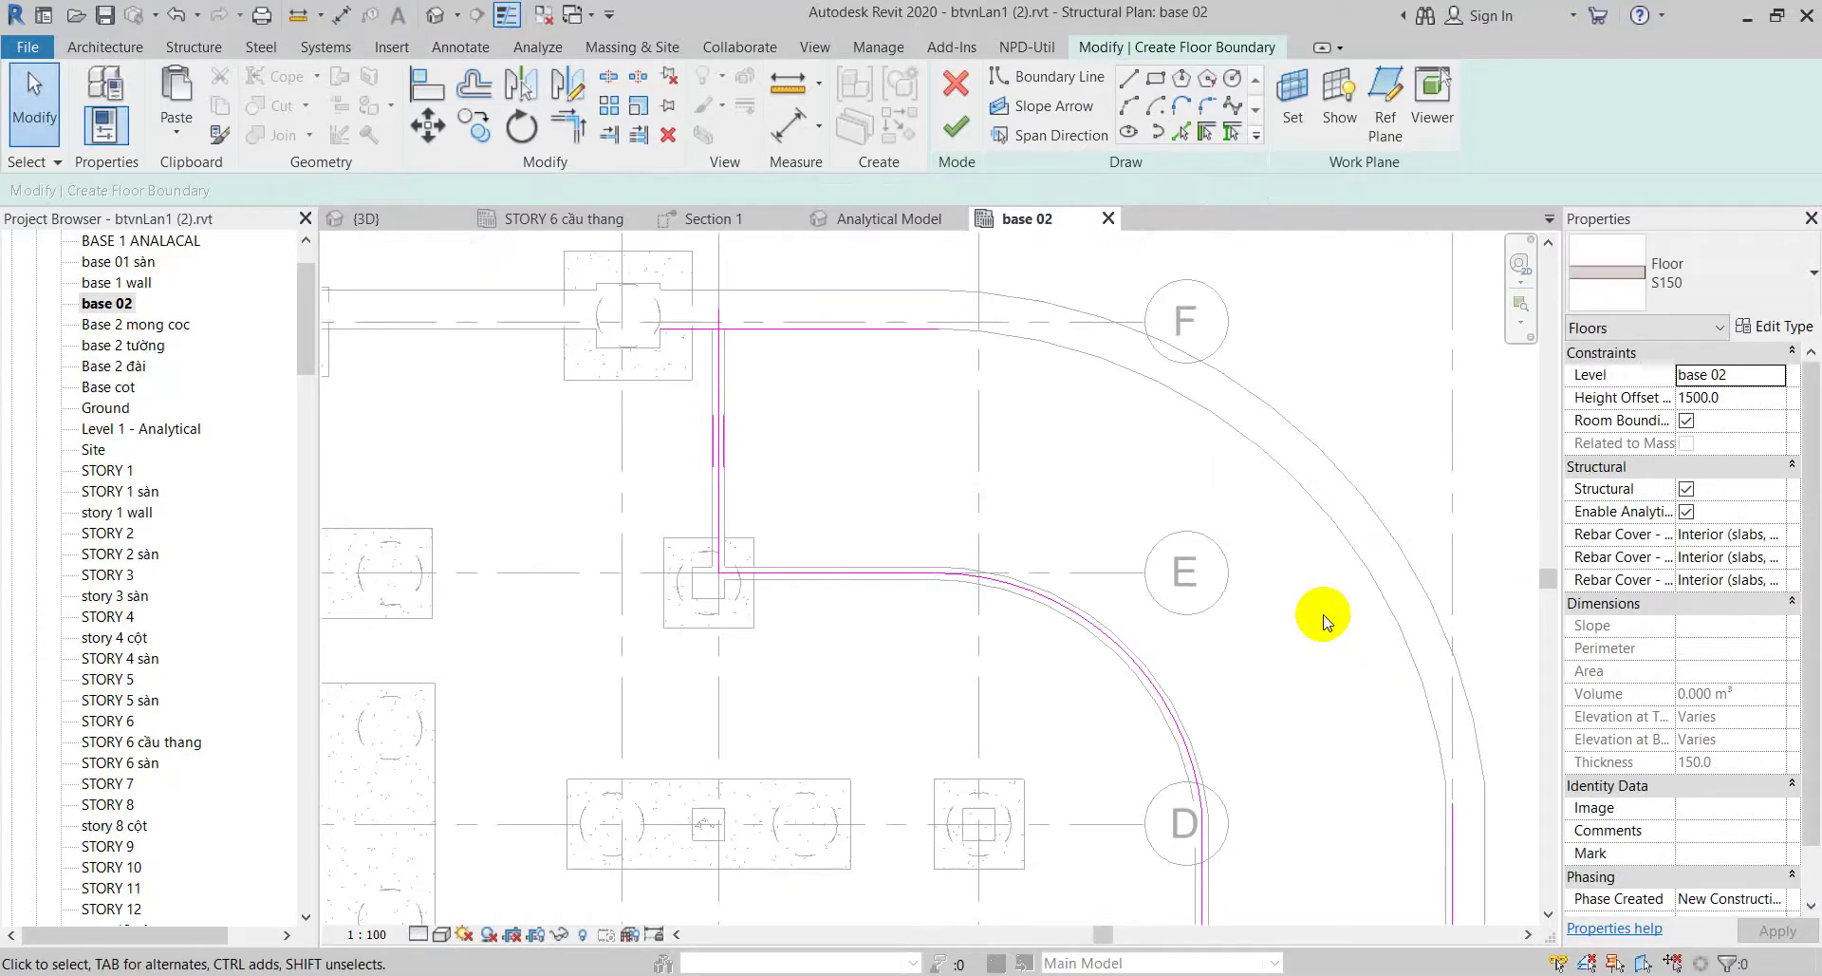
scroll(1037, 354, up, 2)
scroll(886, 321, up, 1)
Step: Check the top boundary line near grid F and move the right edge line slightly inward
click(952, 325)
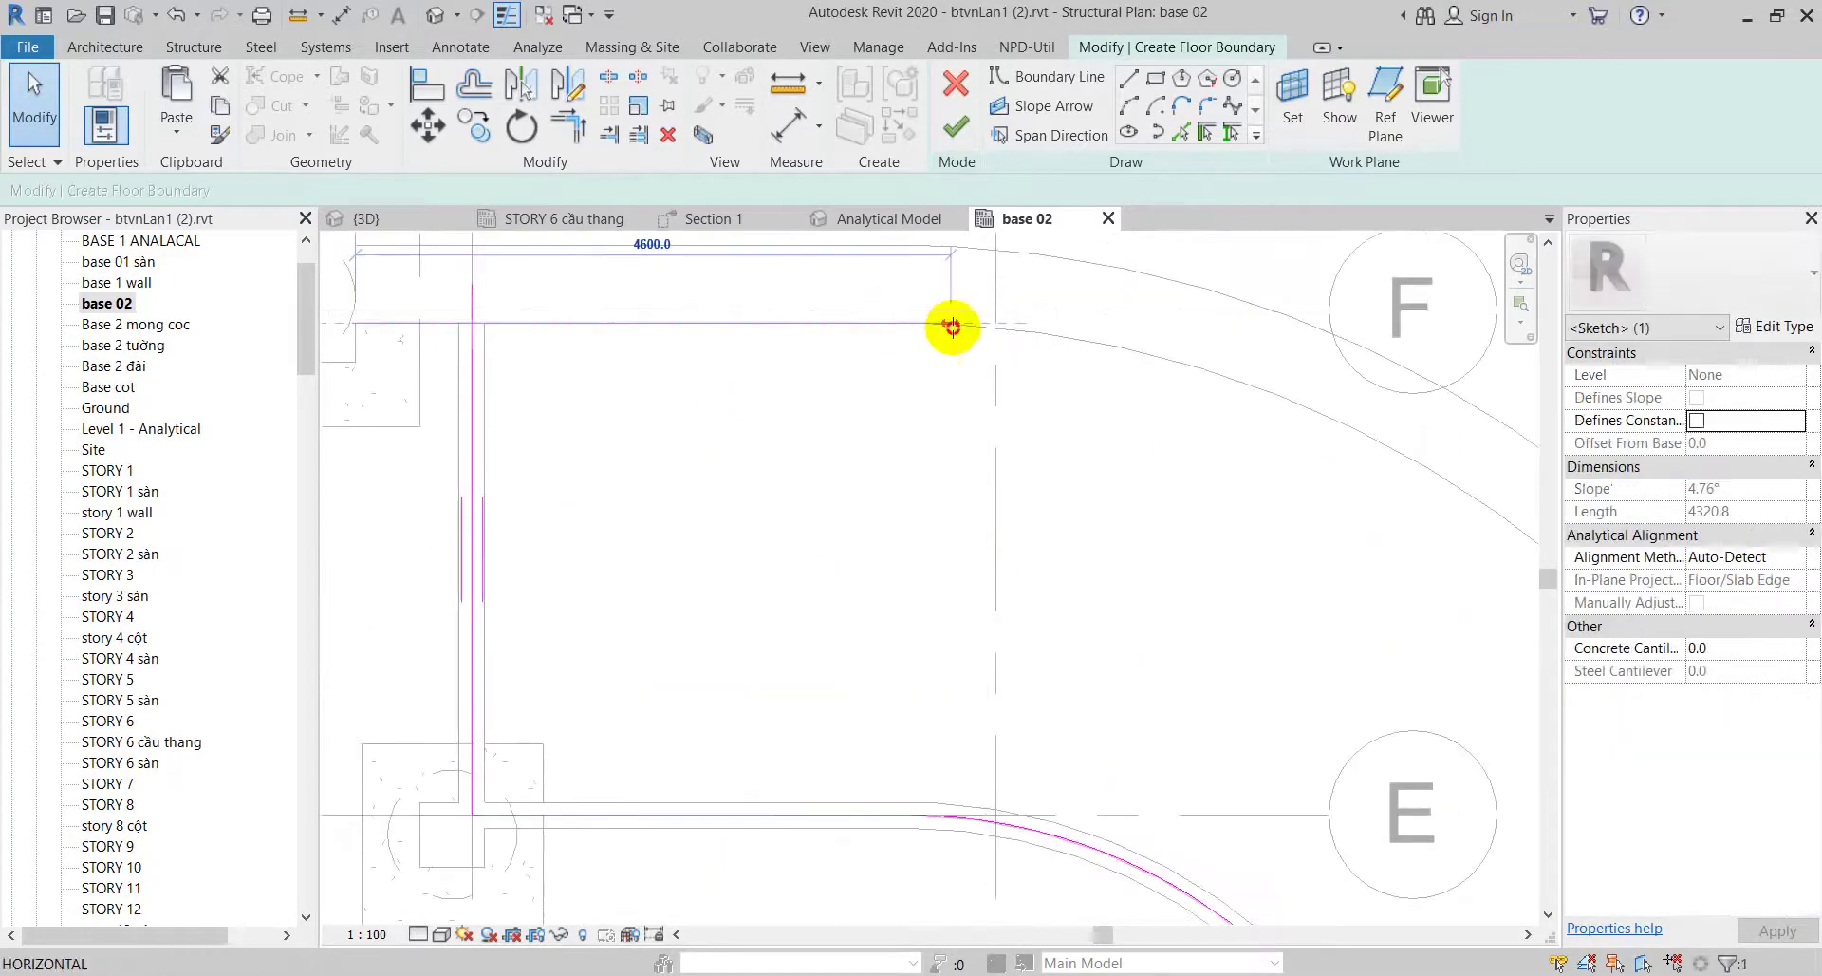
click(949, 324)
scroll(950, 327, down, 3)
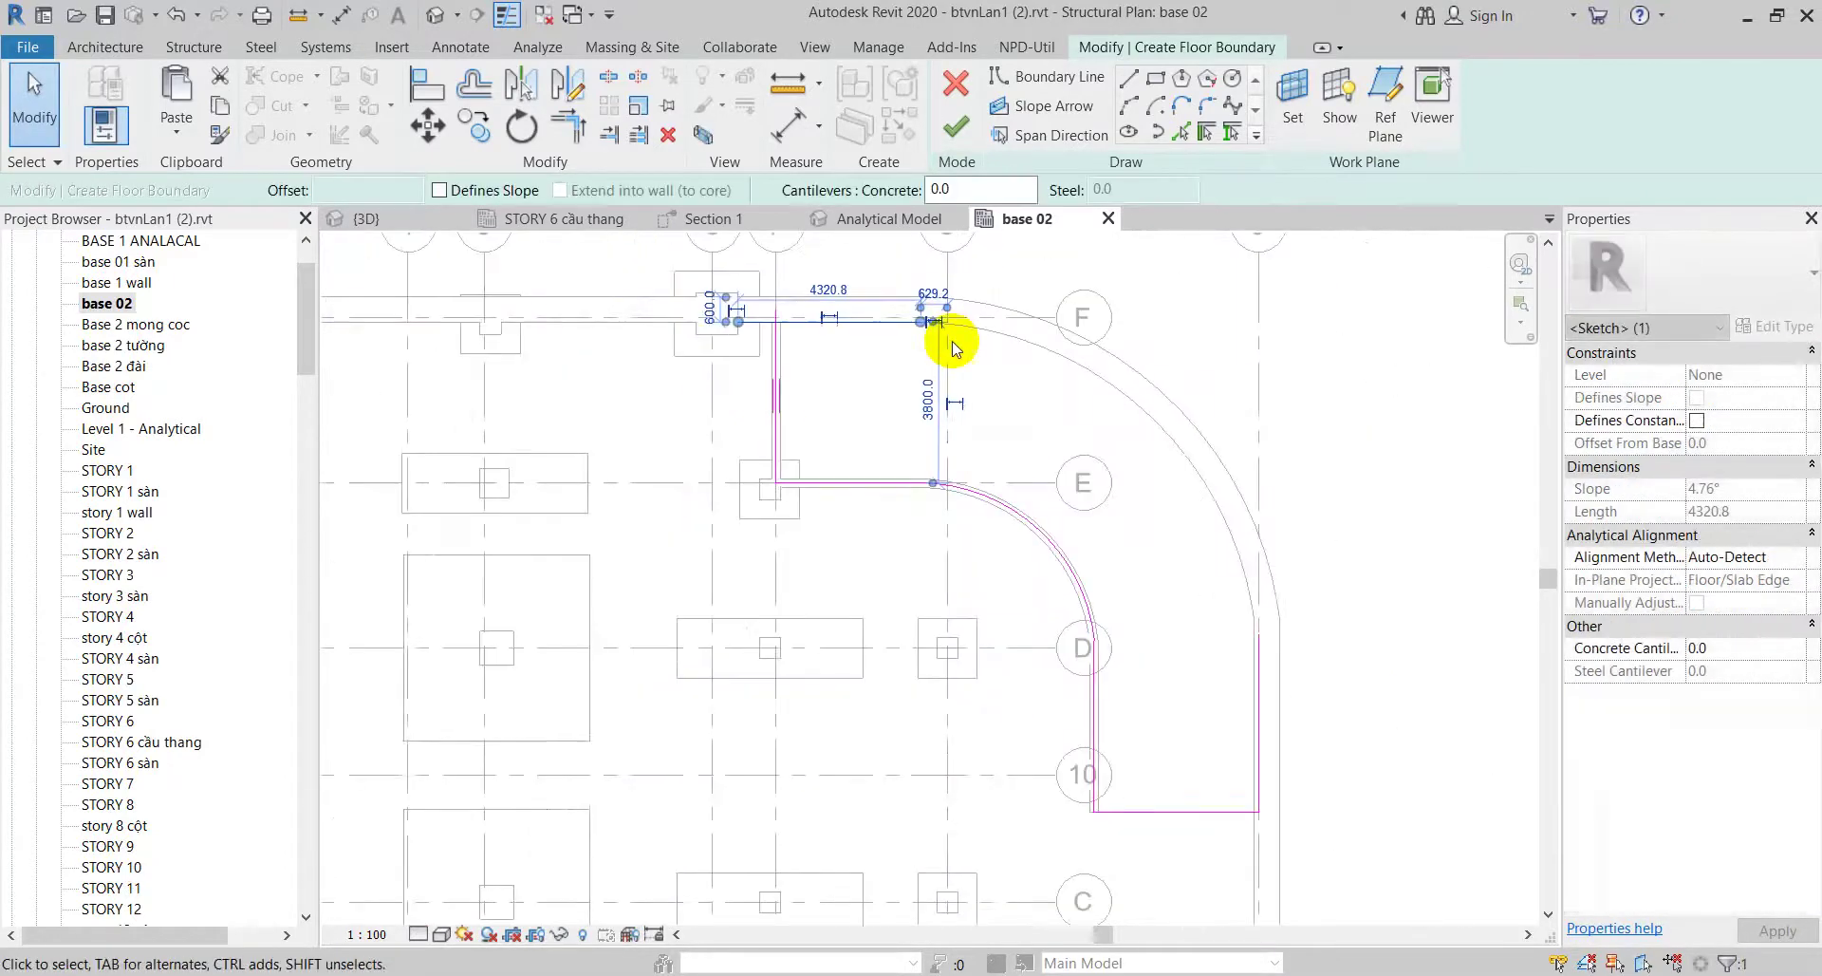
scroll(1234, 622, up, 2)
middle_drag(1234, 623, 1221, 459)
scroll(1212, 610, up, 1)
click(1236, 588)
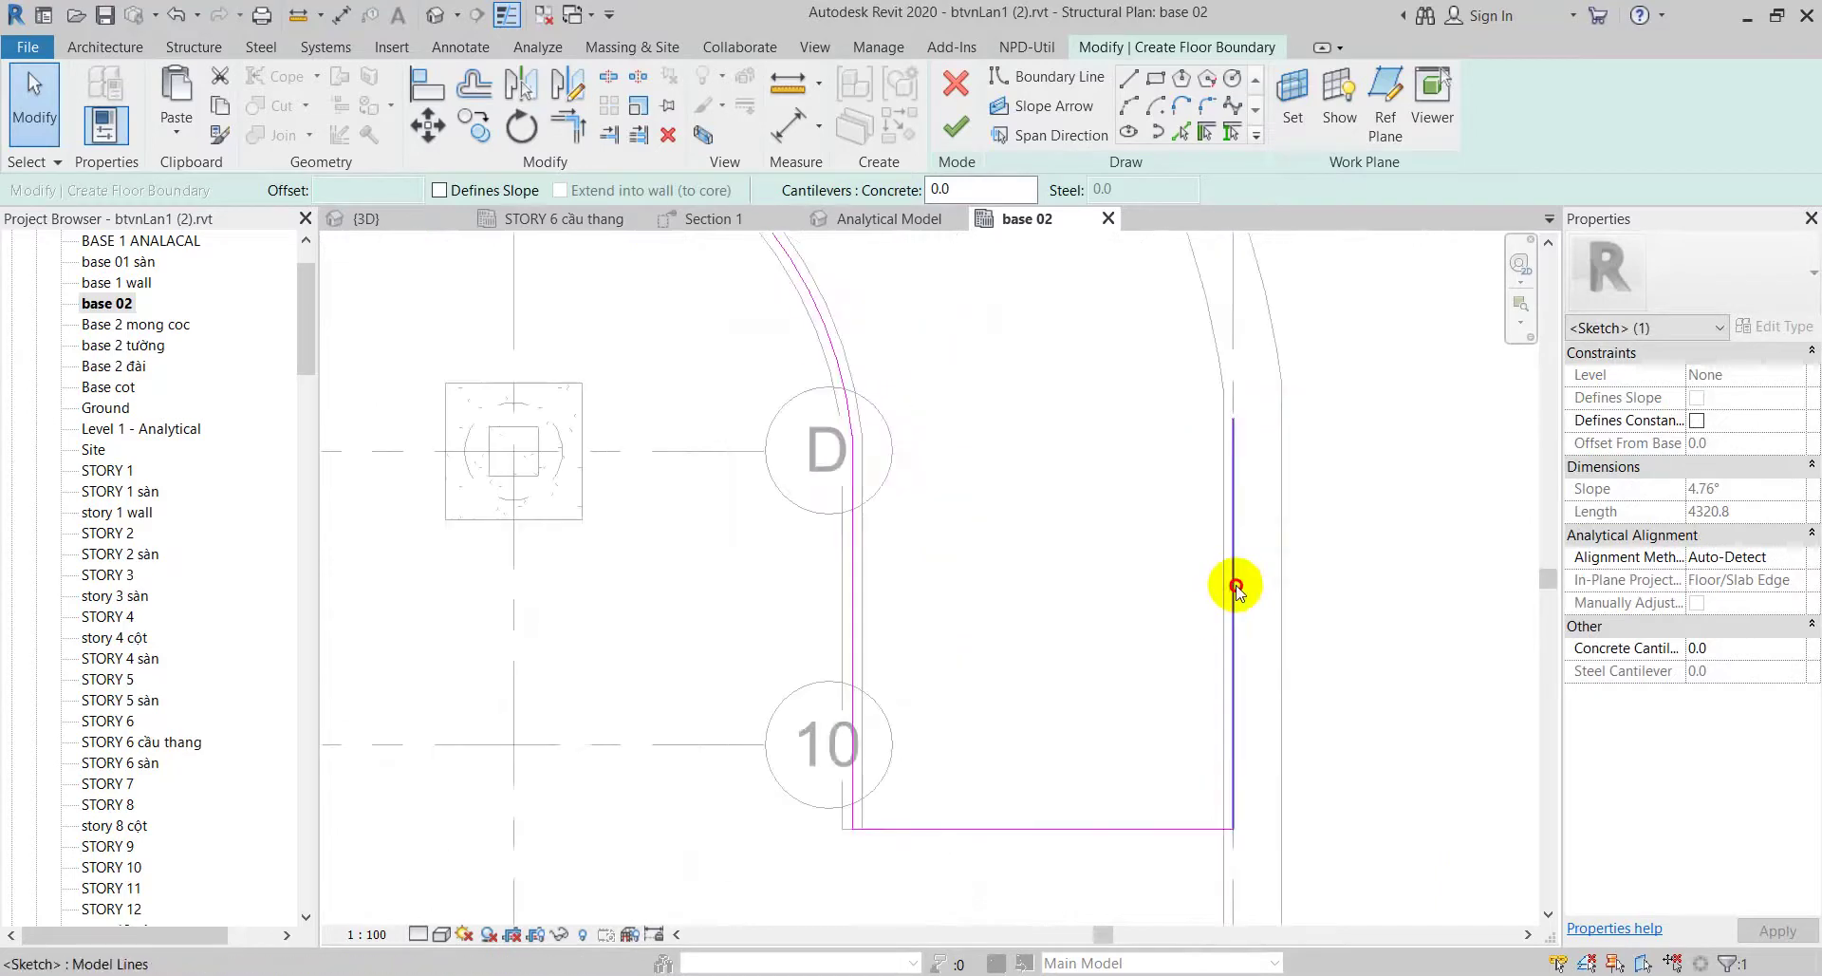
drag(1237, 589, 1218, 558)
Step: Pick the outer curved edge as a boundary line
click(1182, 133)
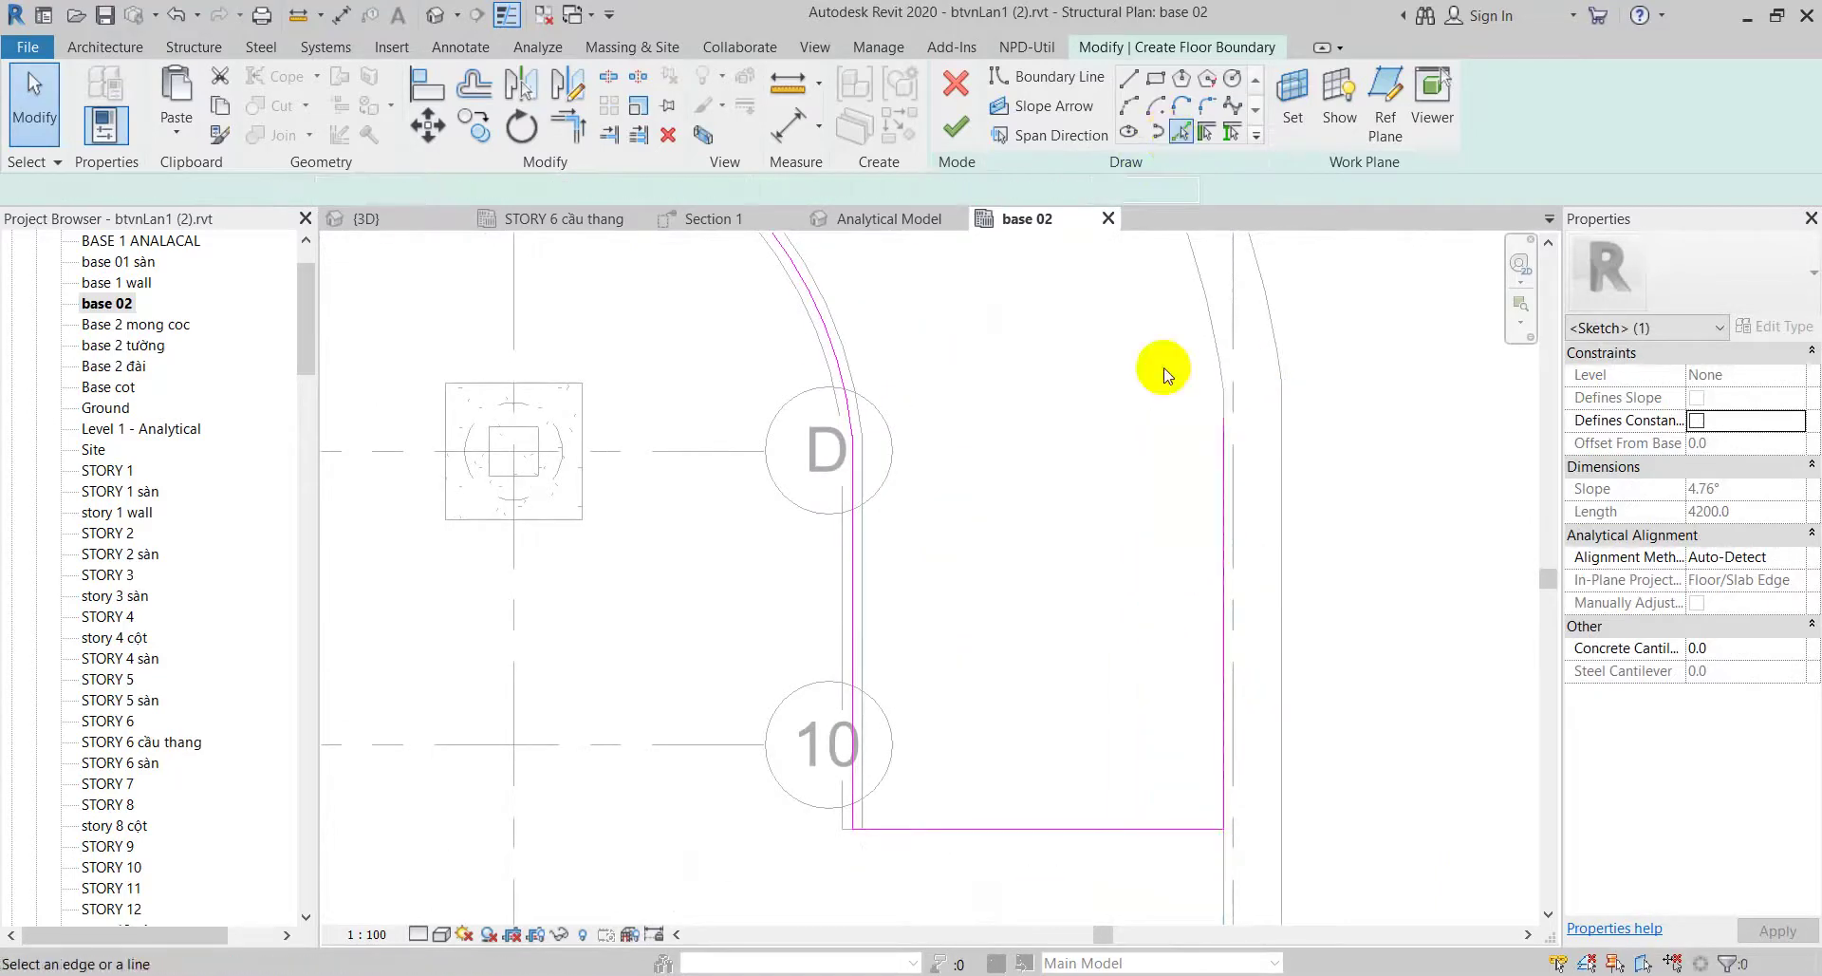
click(1217, 359)
key(Escape)
scroll(1228, 441, down, 3)
middle_drag(1171, 557, 1178, 638)
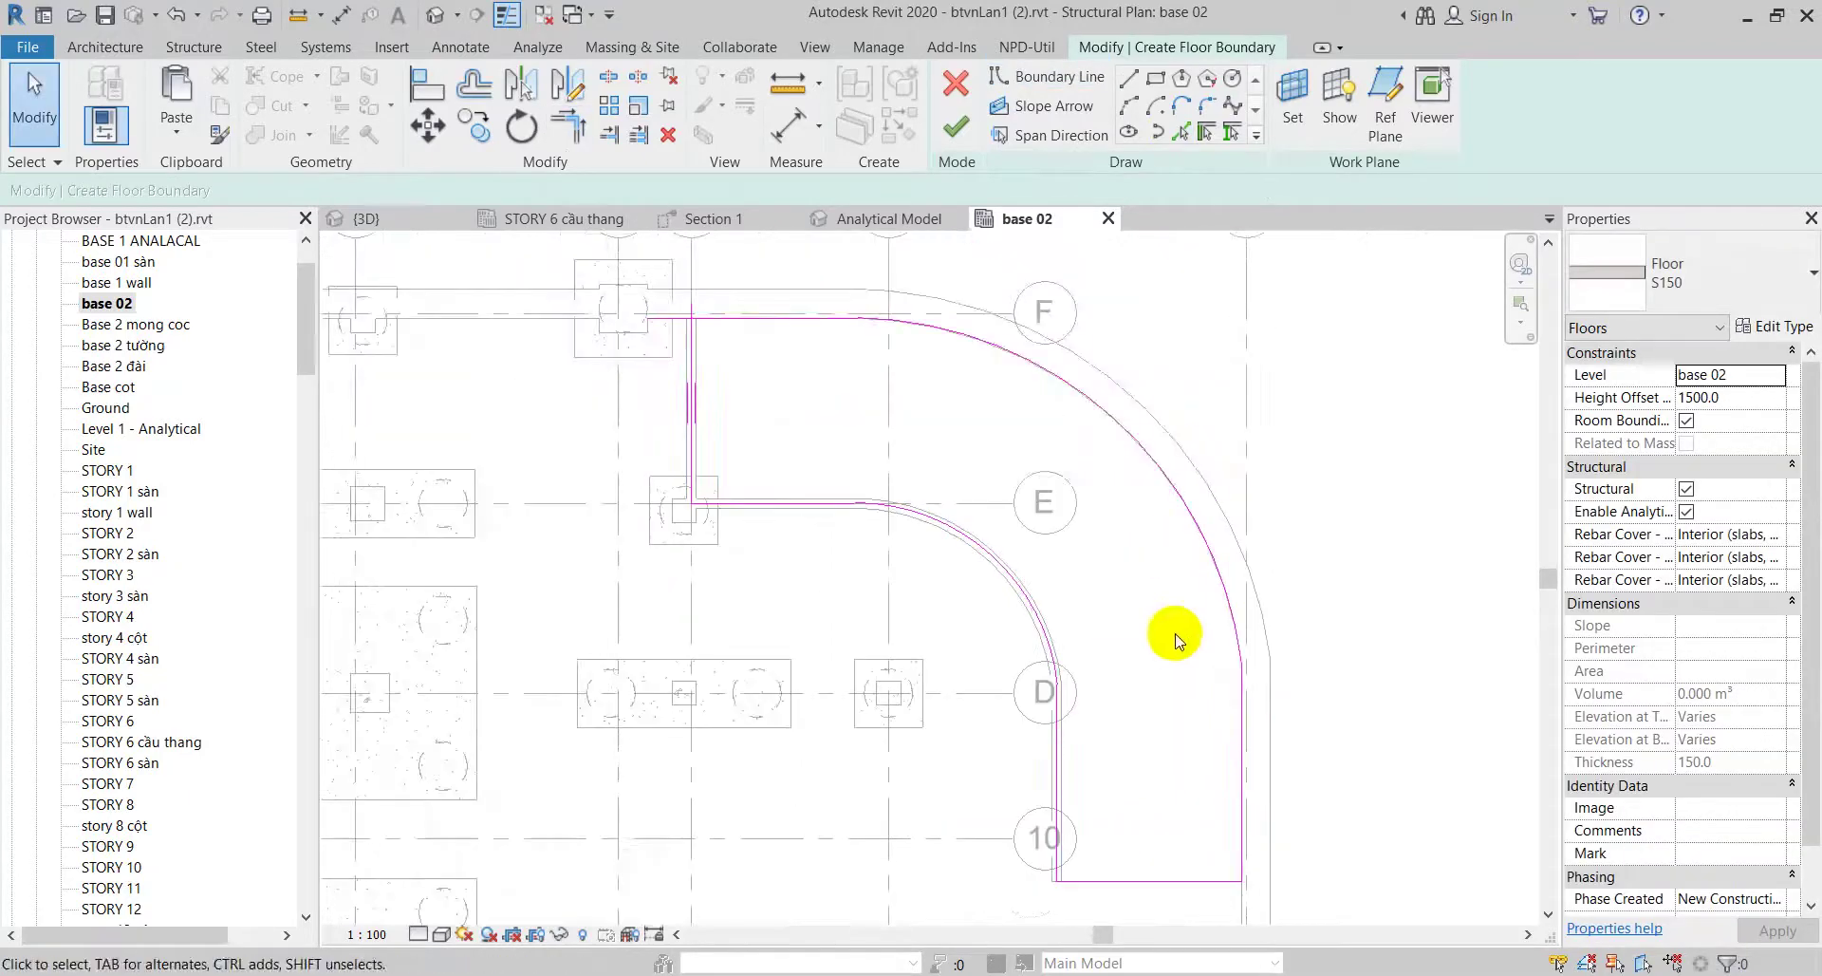
Step: Trim the top and vertical lines to a clean corner with TR to close the sketch
key(t)
key(r)
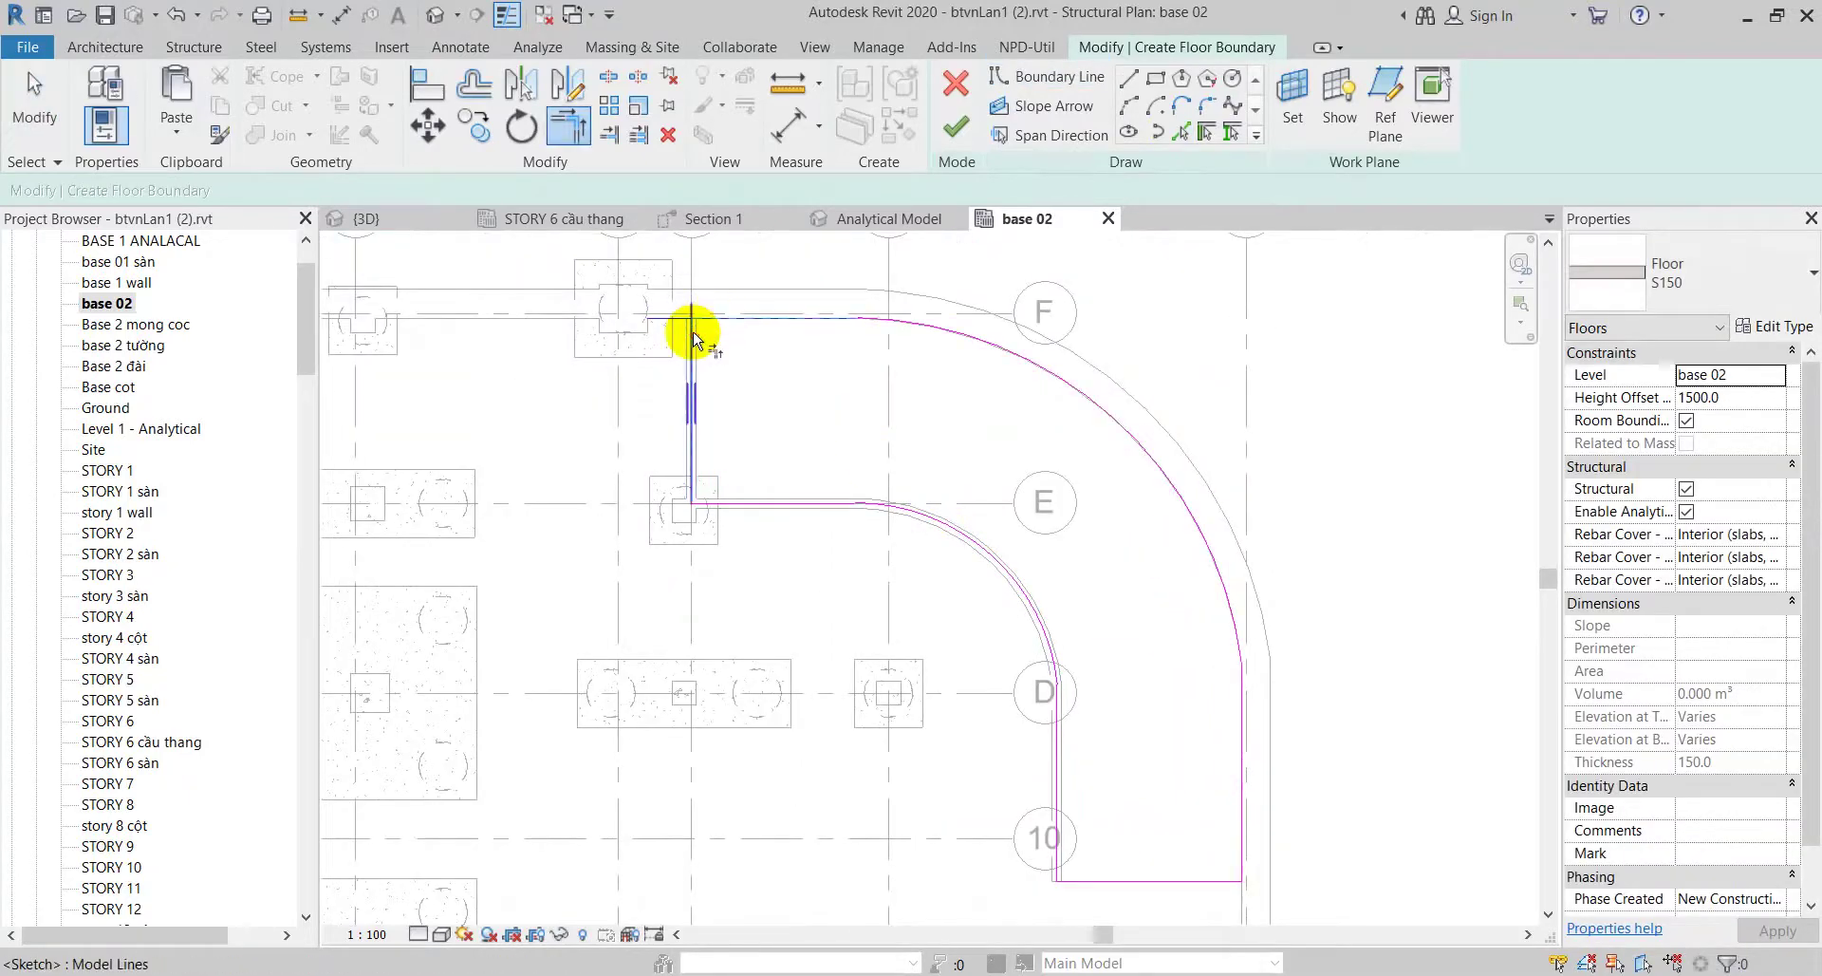
click(714, 319)
click(692, 365)
key(Escape)
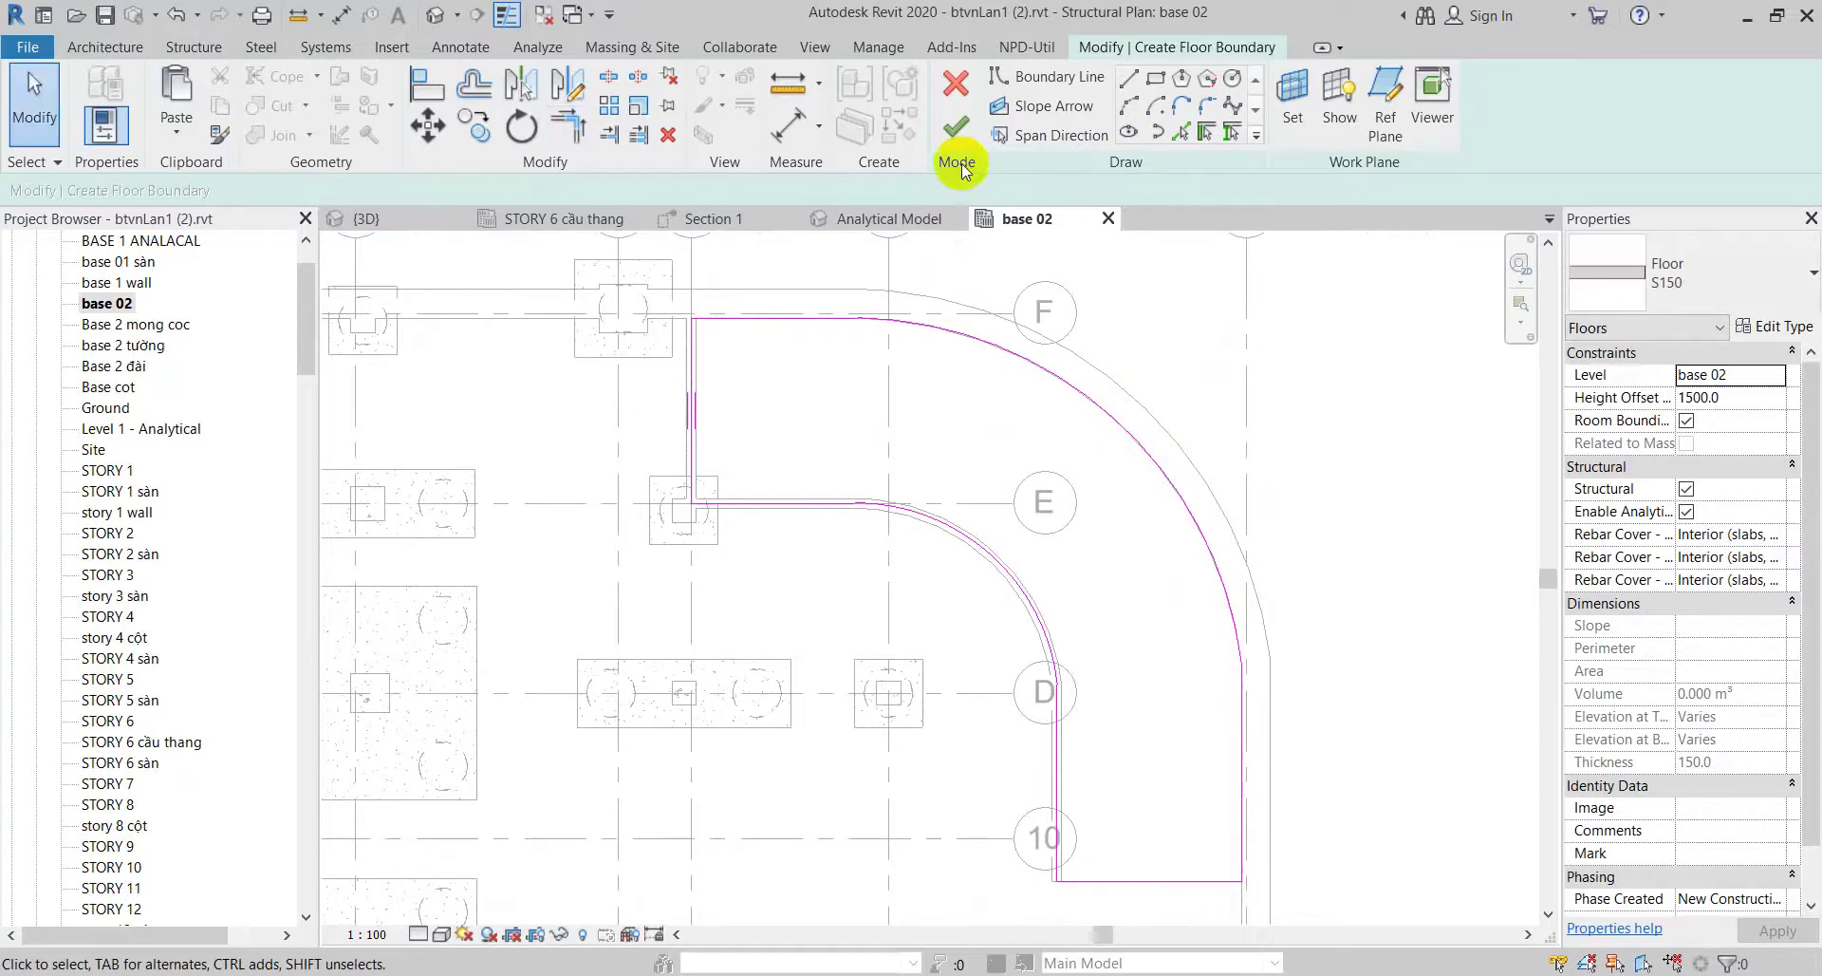
Step: Set the floor's Height Offset From Level to 0 and finish the sketch
click(1766, 399)
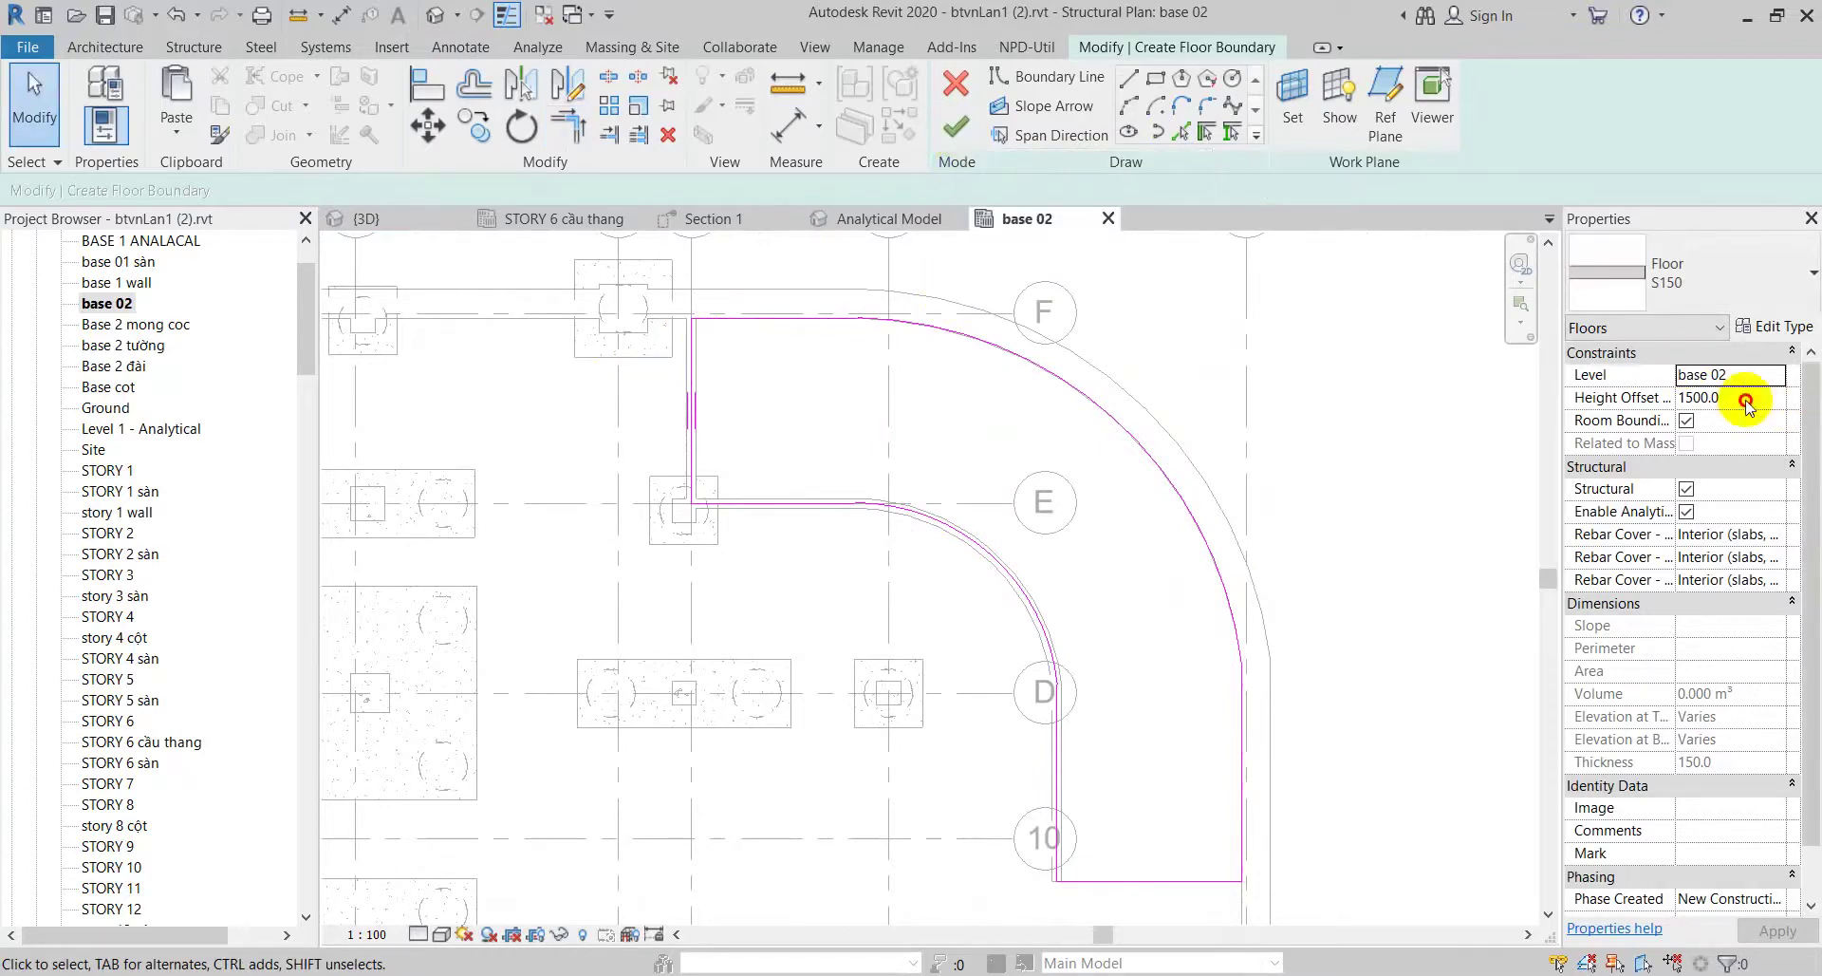
text(0)
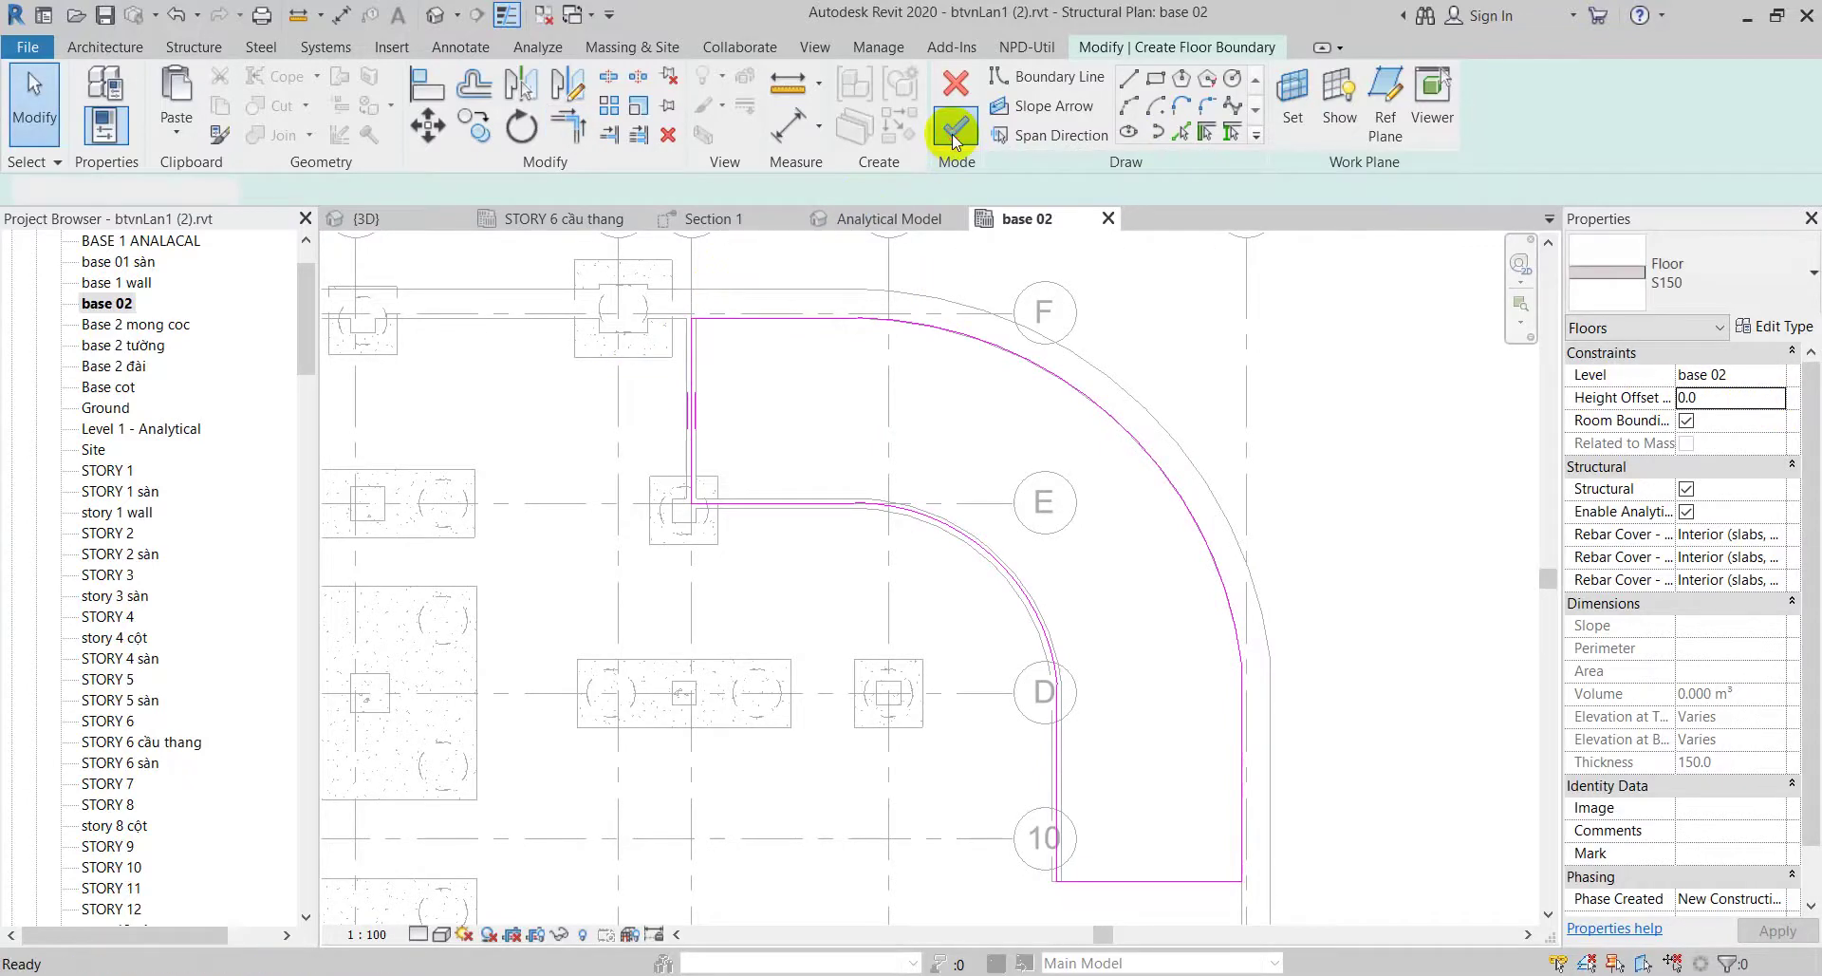
click(956, 129)
Step: Check the new curved floor in the 3D view, then return to base 02
click(403, 218)
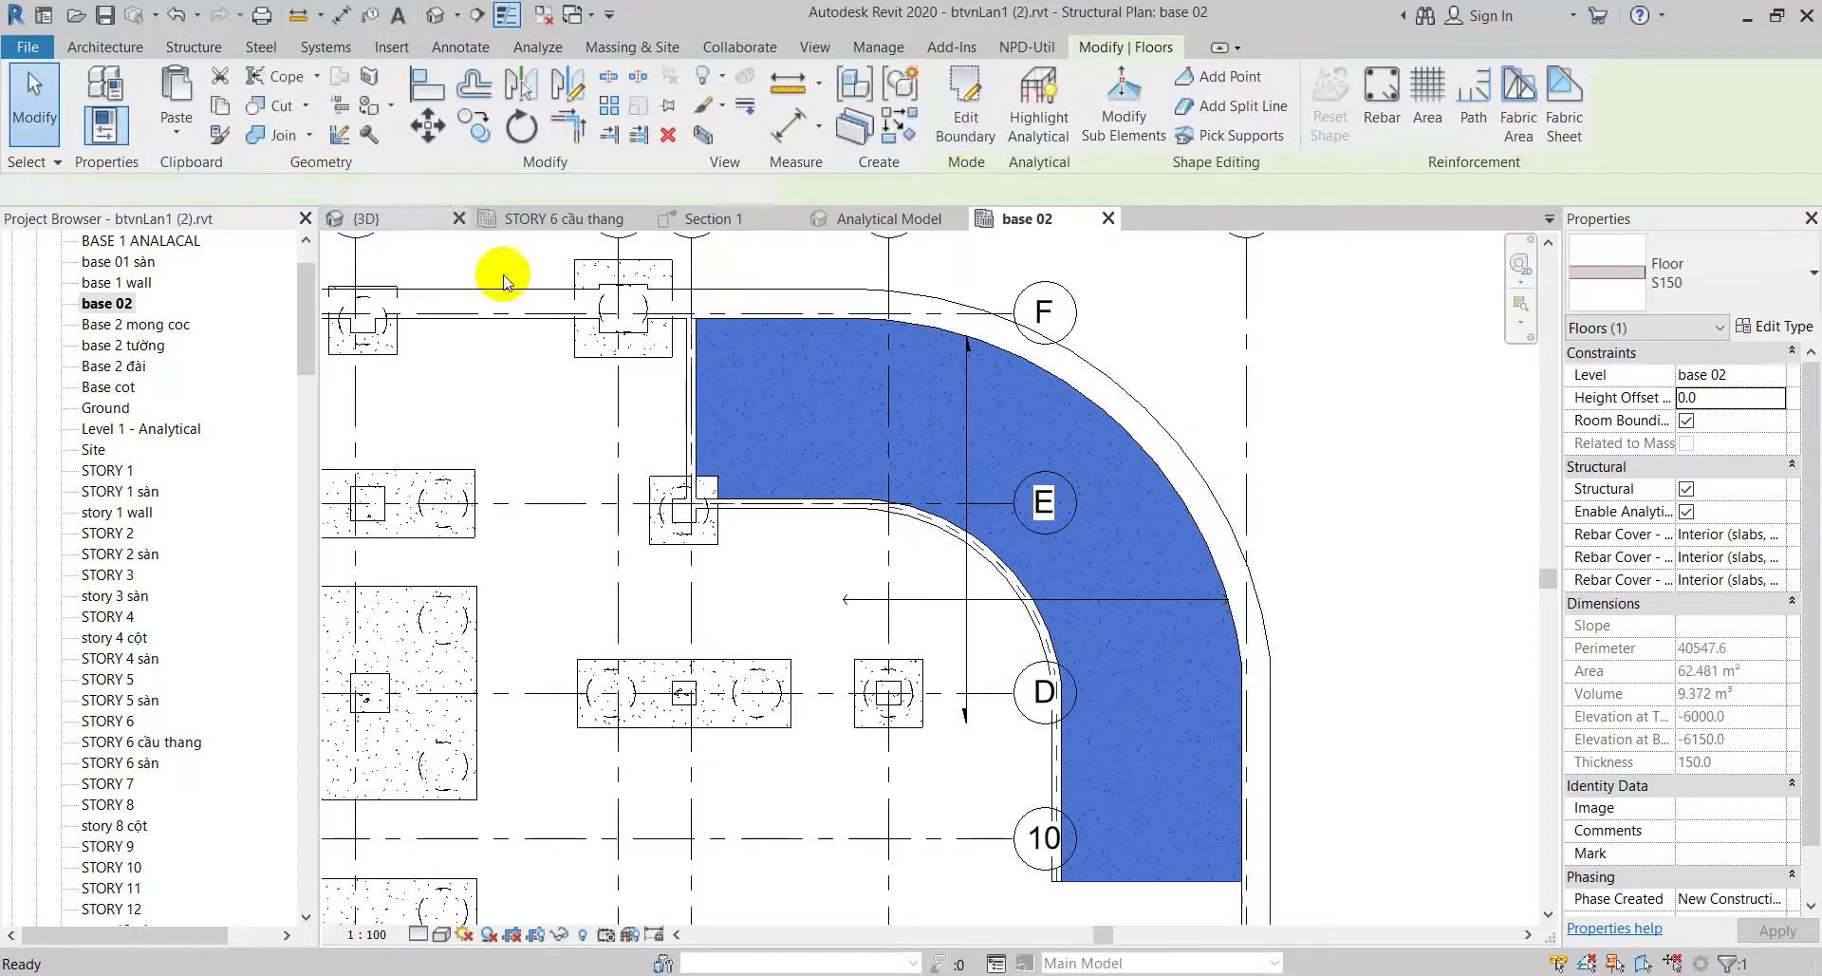
scroll(764, 441, up, 5)
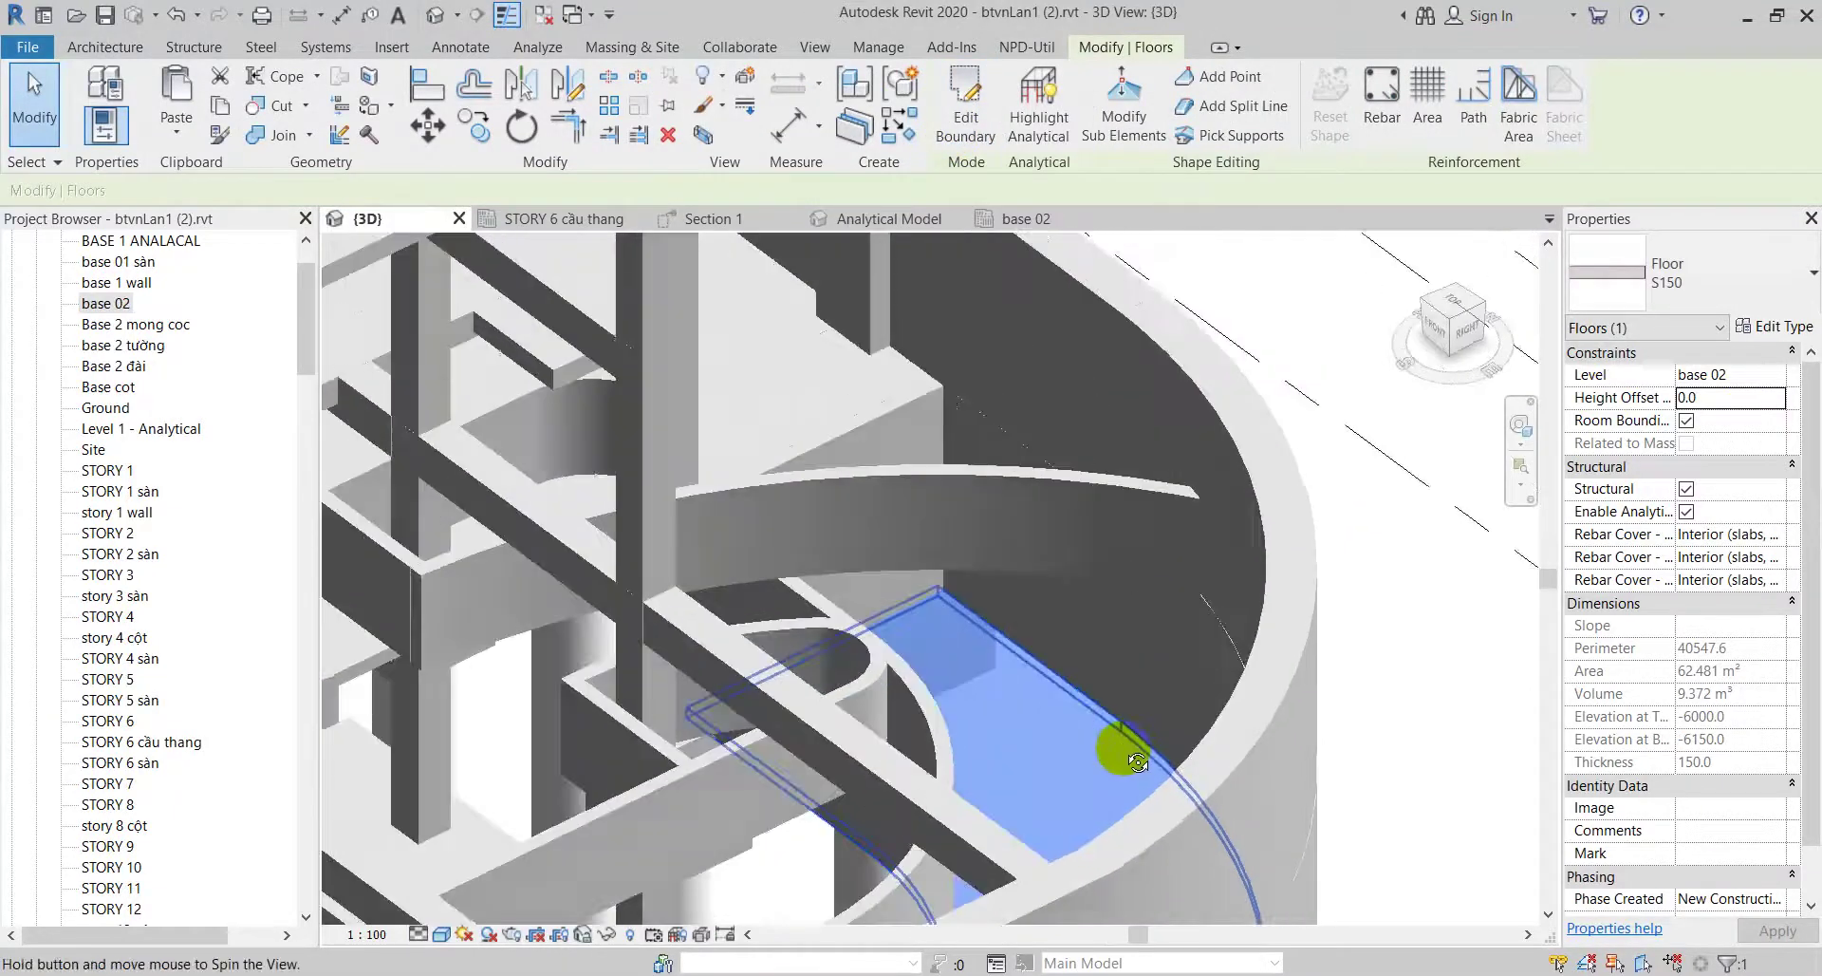
middle_drag(1118, 744, 1111, 795)
click(1033, 218)
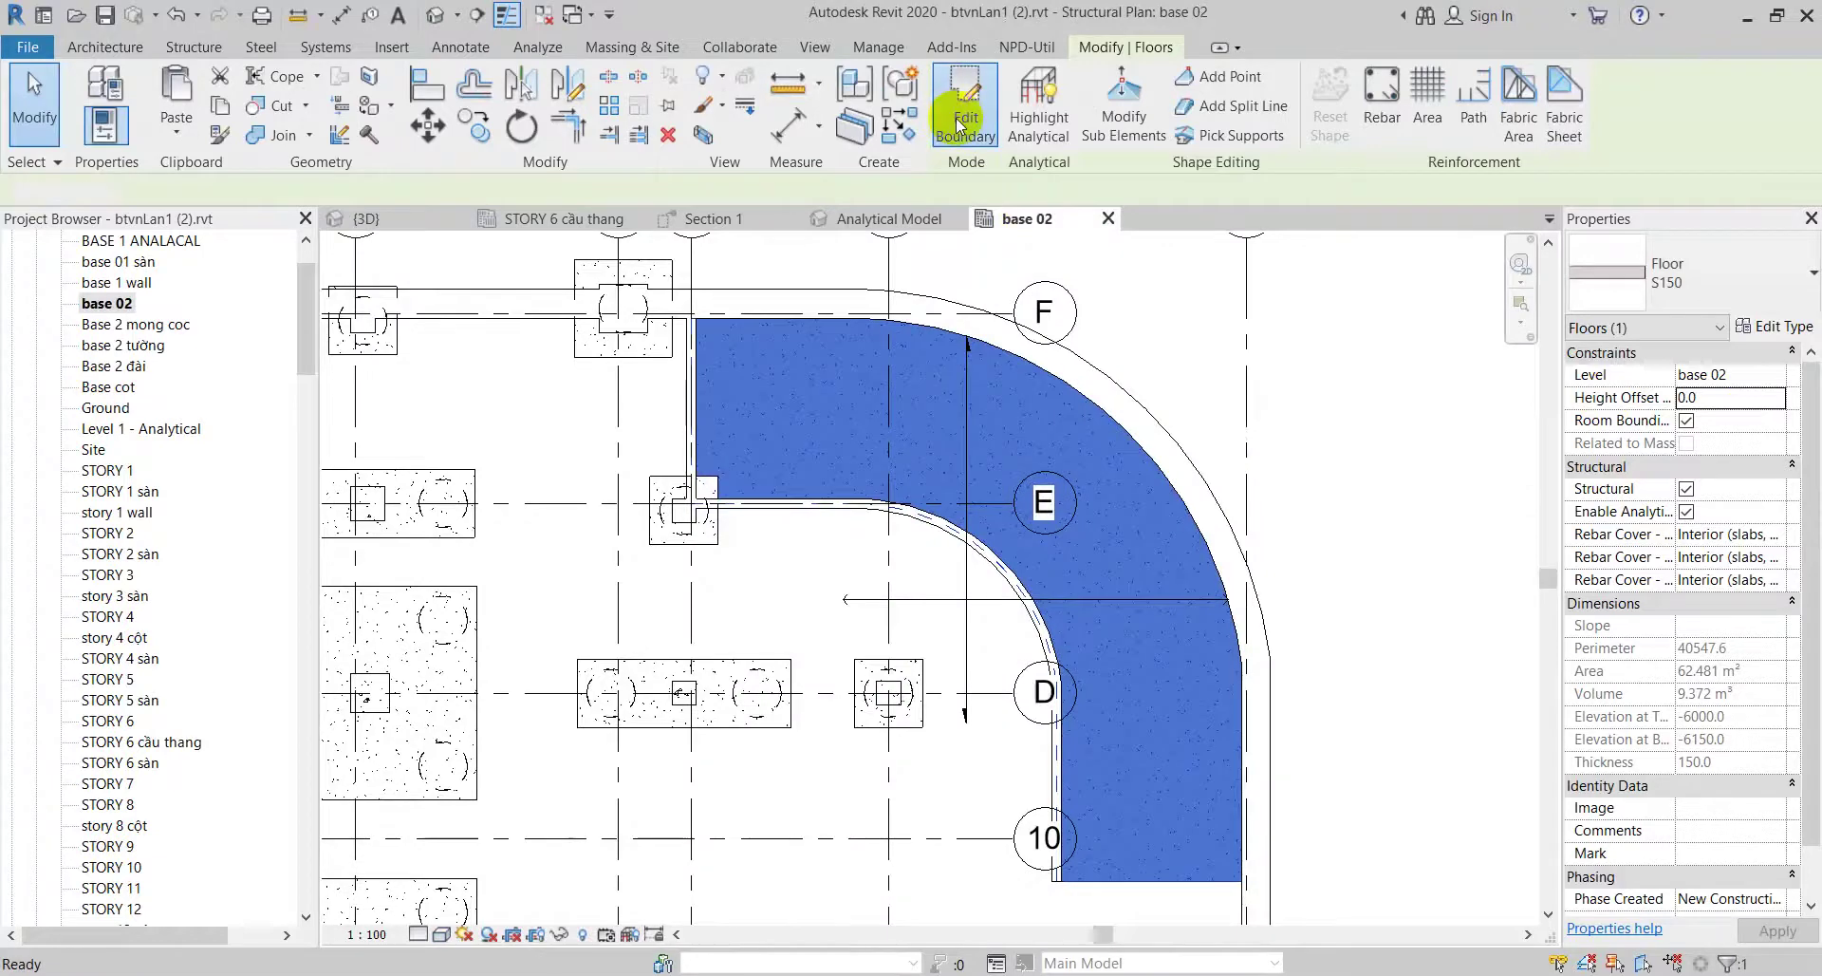
Step: Draw a slope arrow in the floor sketch from the bottom edge near grid 10 to the left-edge midpoint near grid F
click(958, 124)
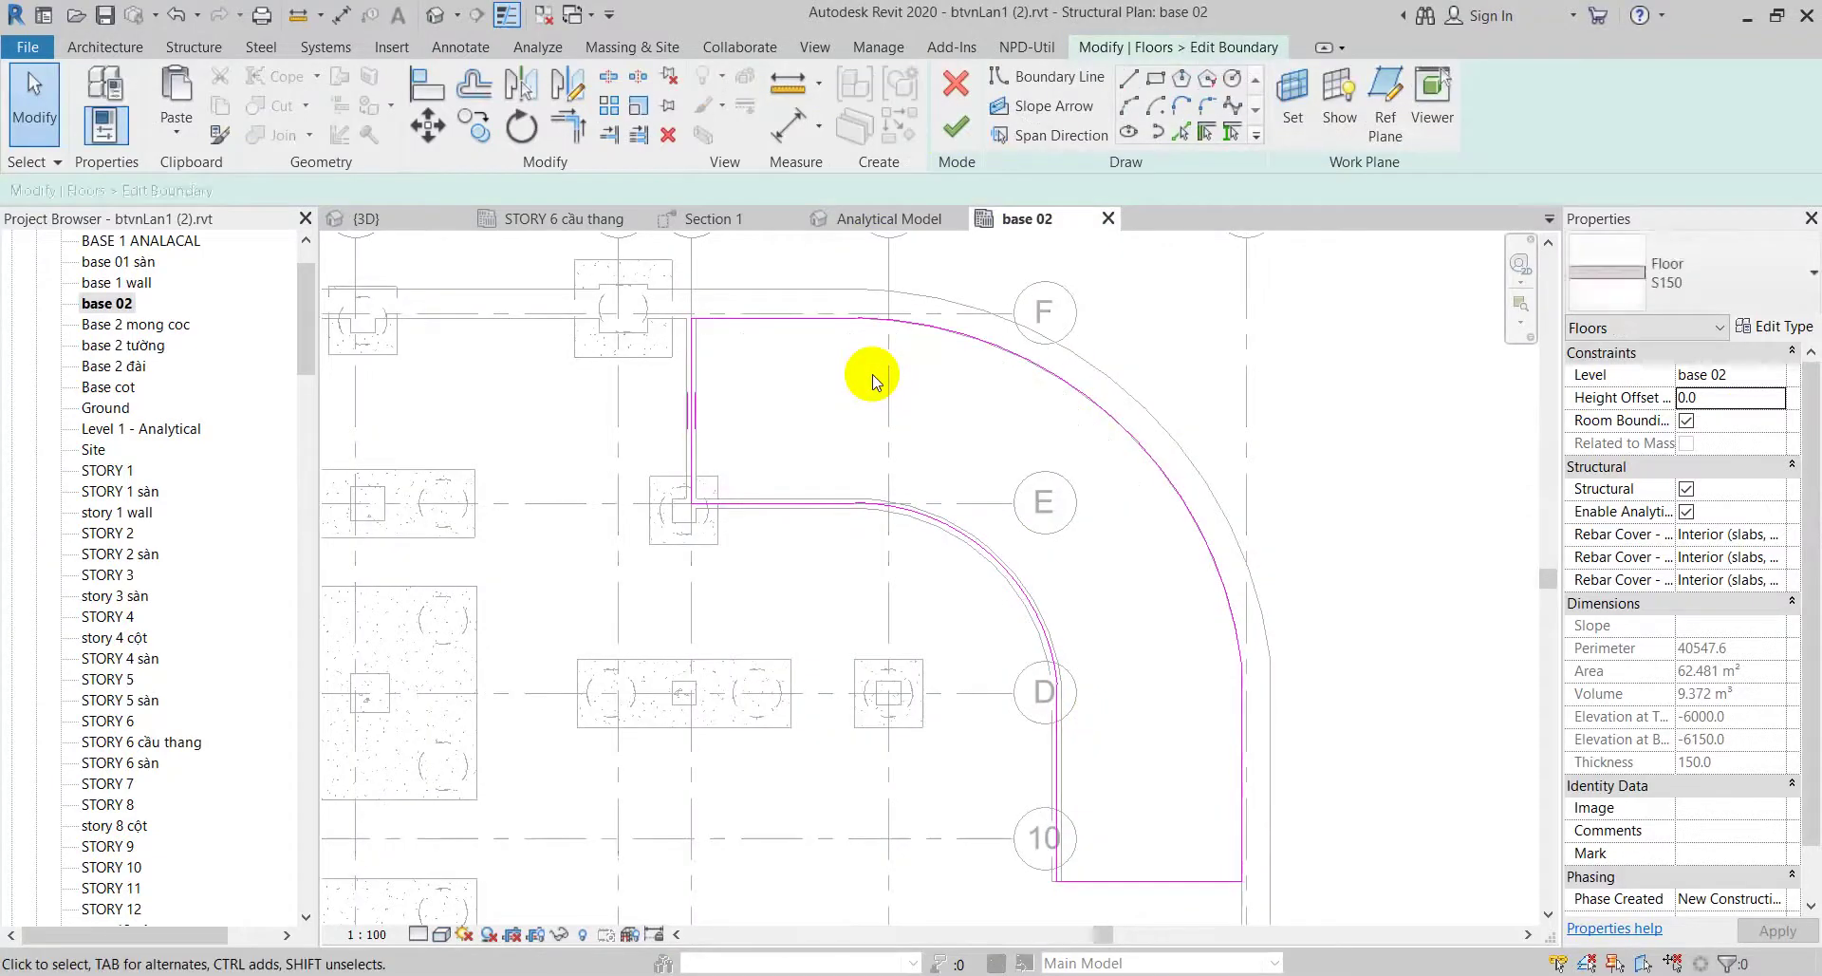
click(1035, 119)
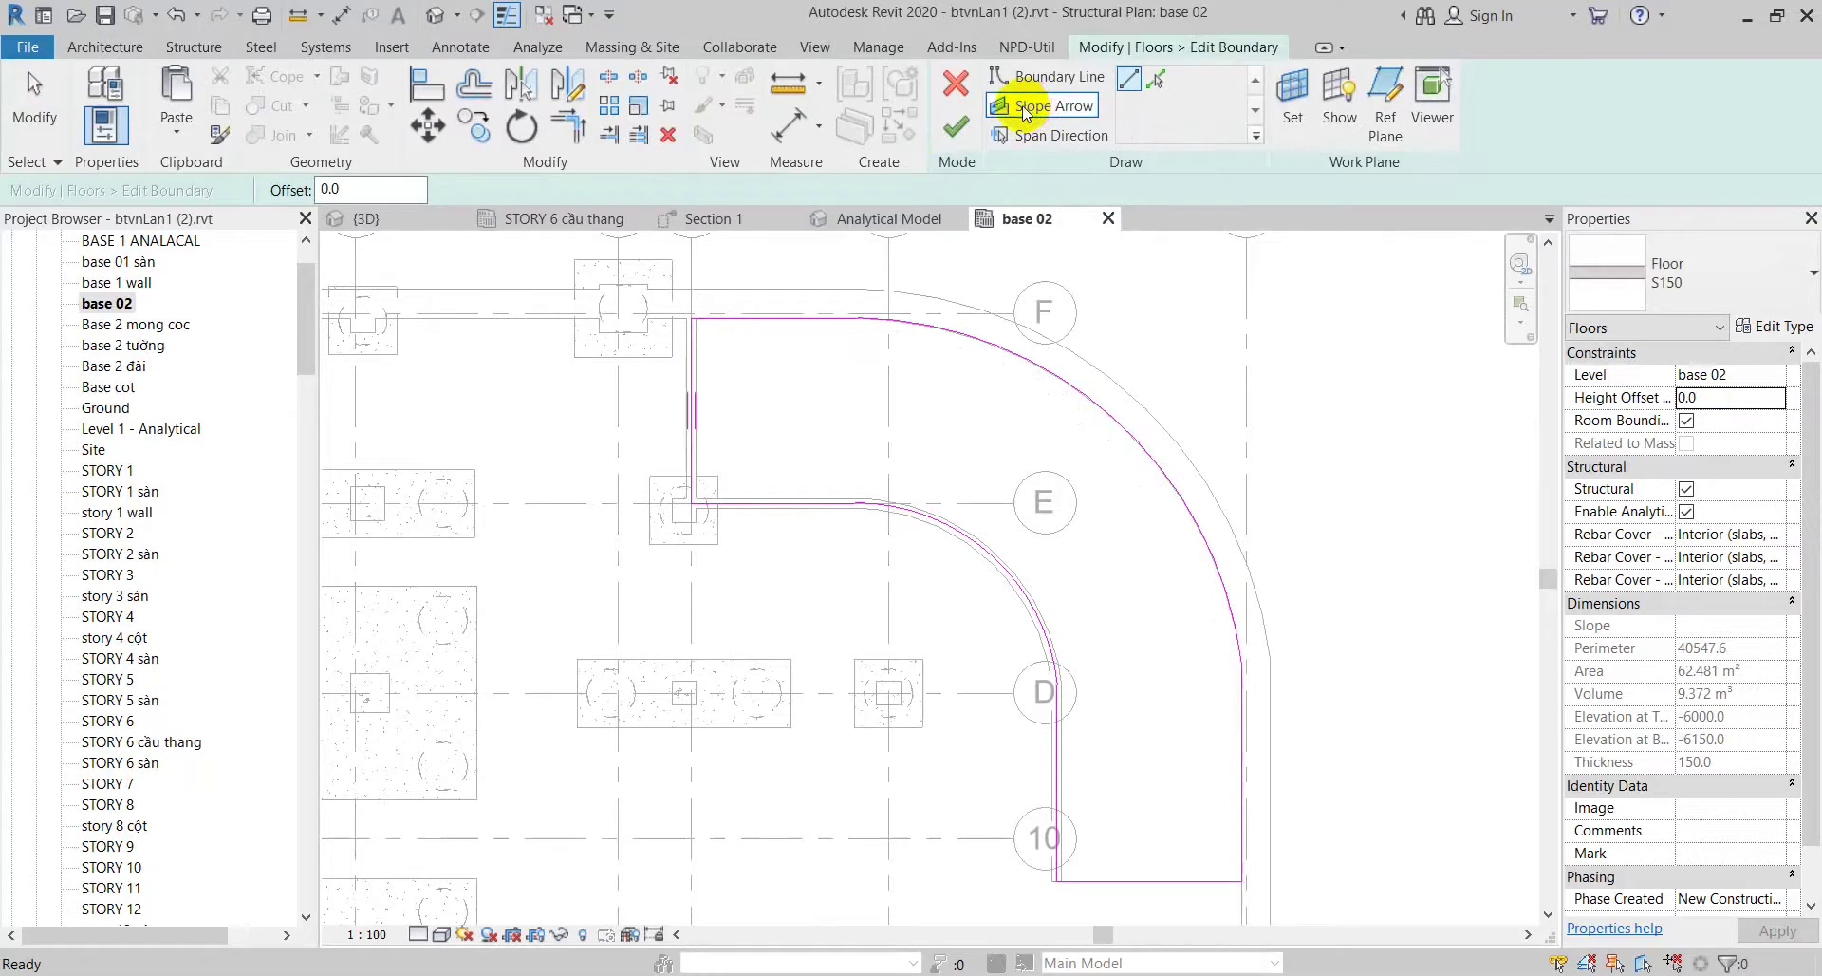
click(1146, 882)
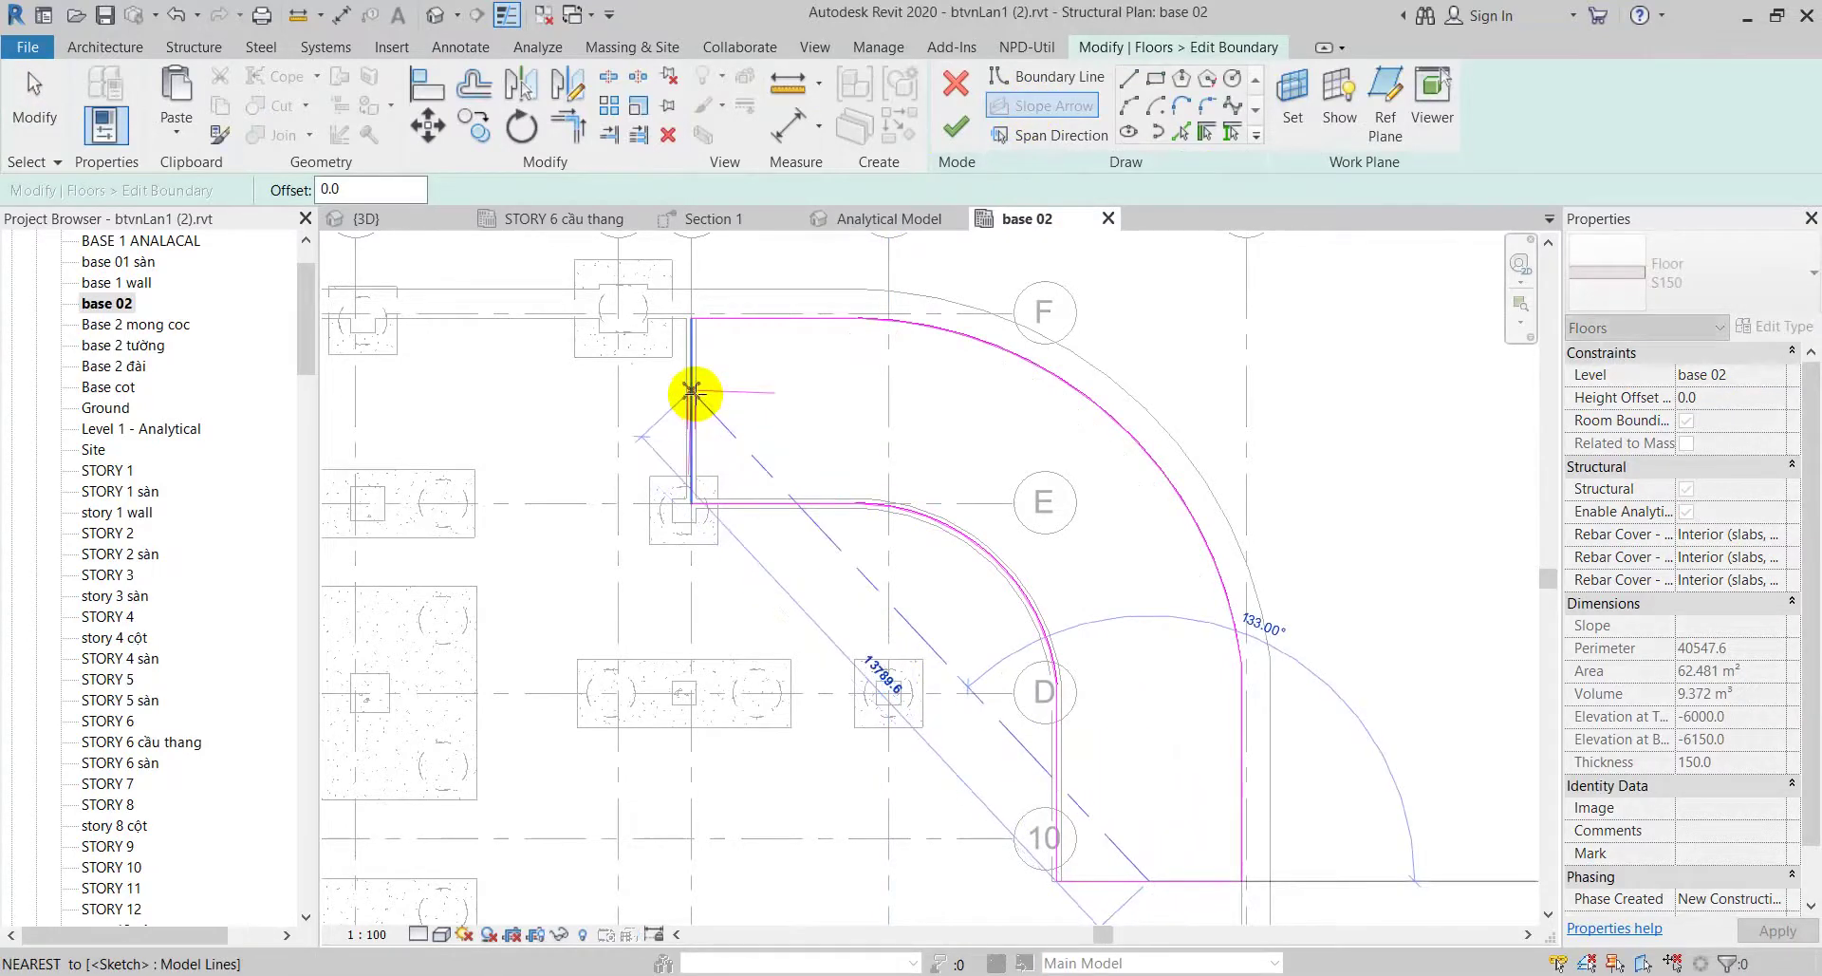
scroll(691, 395, up, 2)
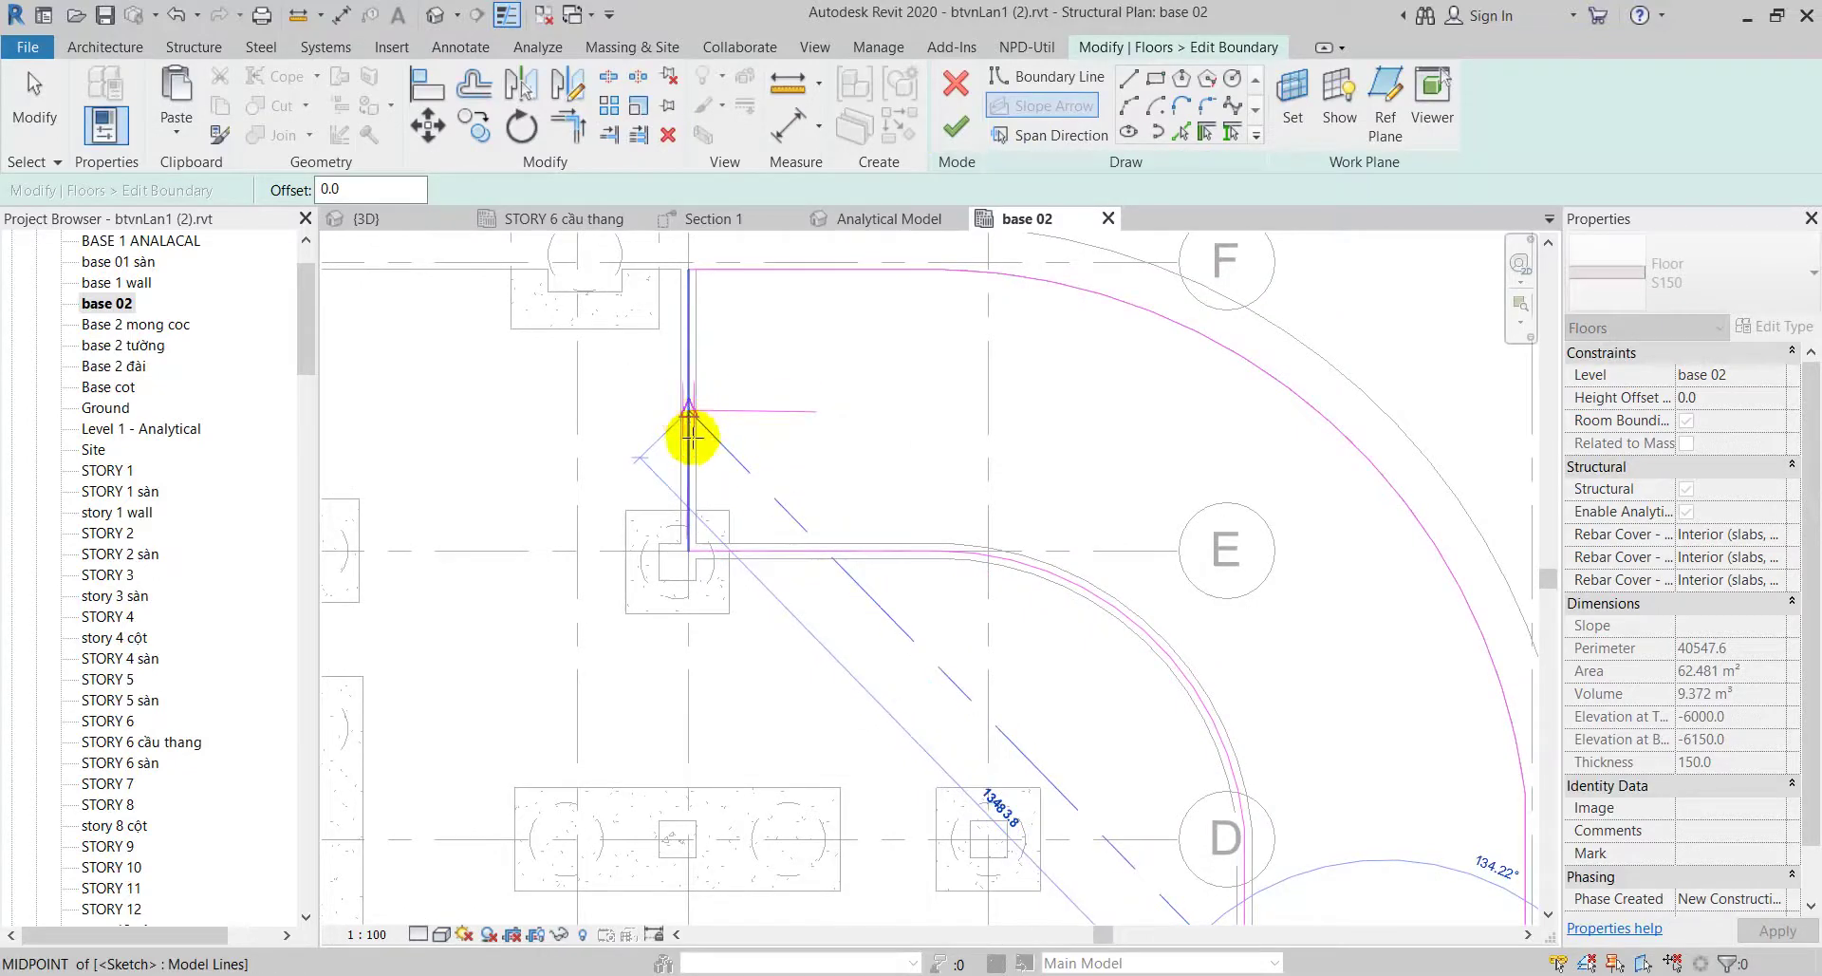
click(690, 410)
scroll(690, 410, down, 2)
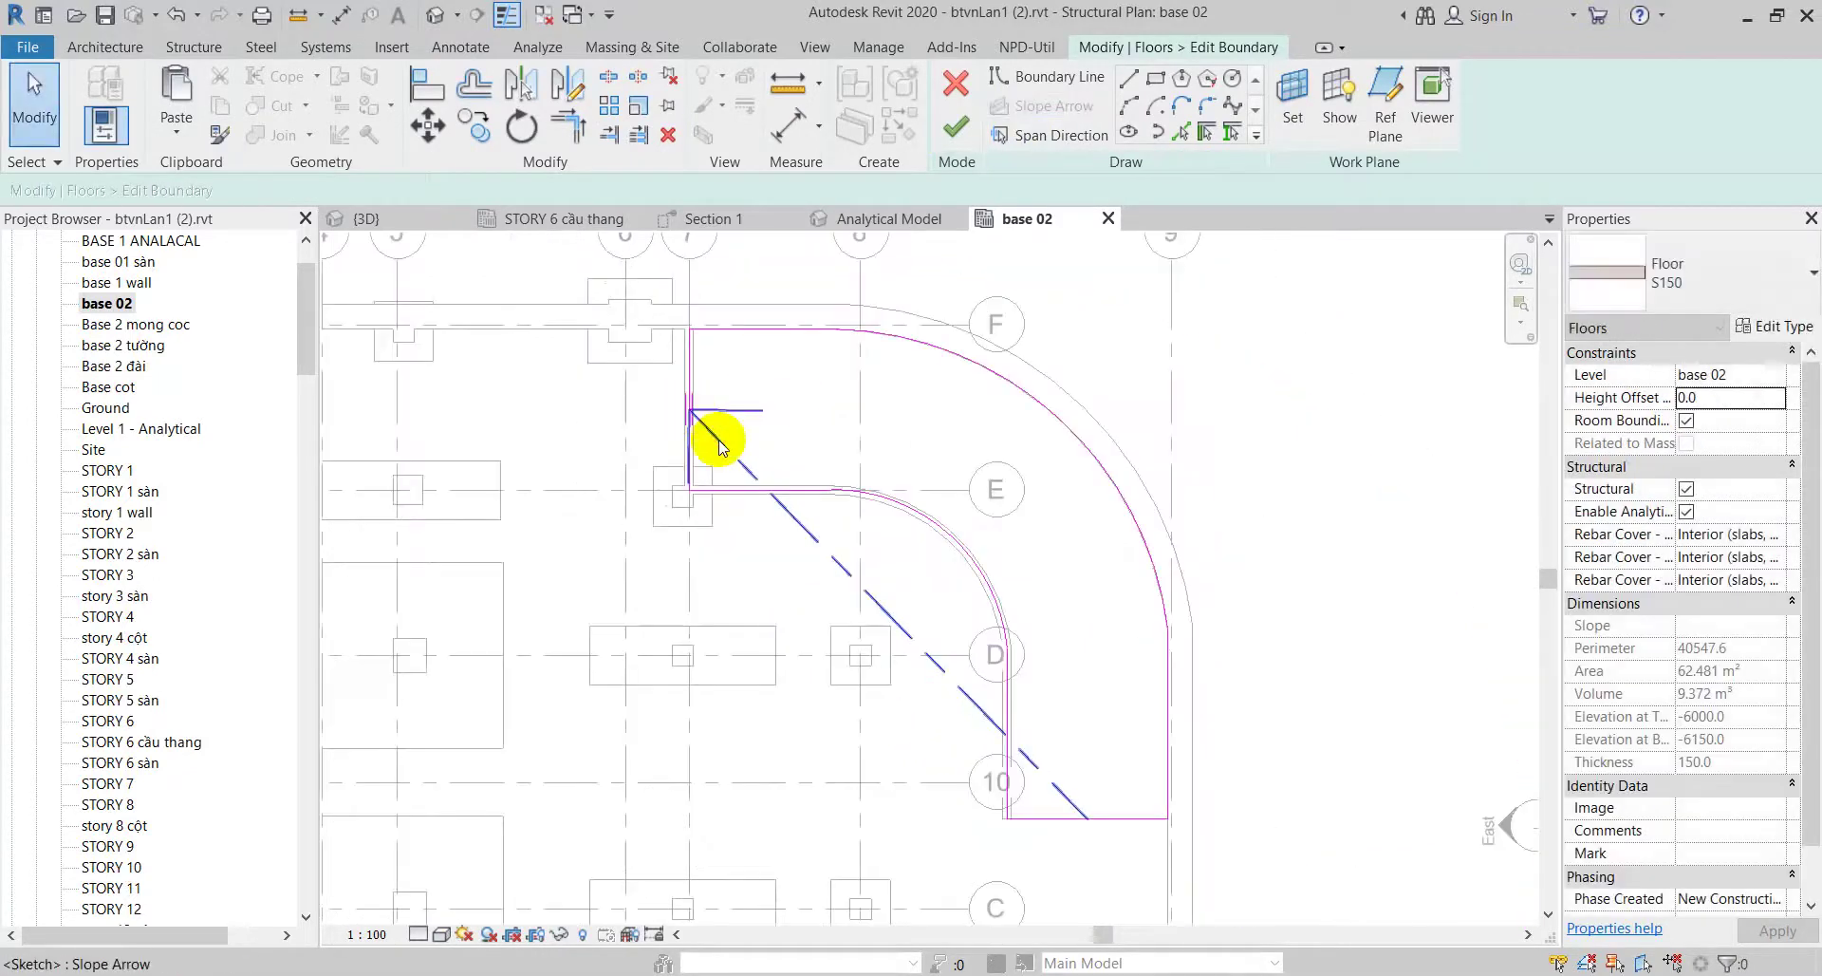
click(714, 435)
key(Escape)
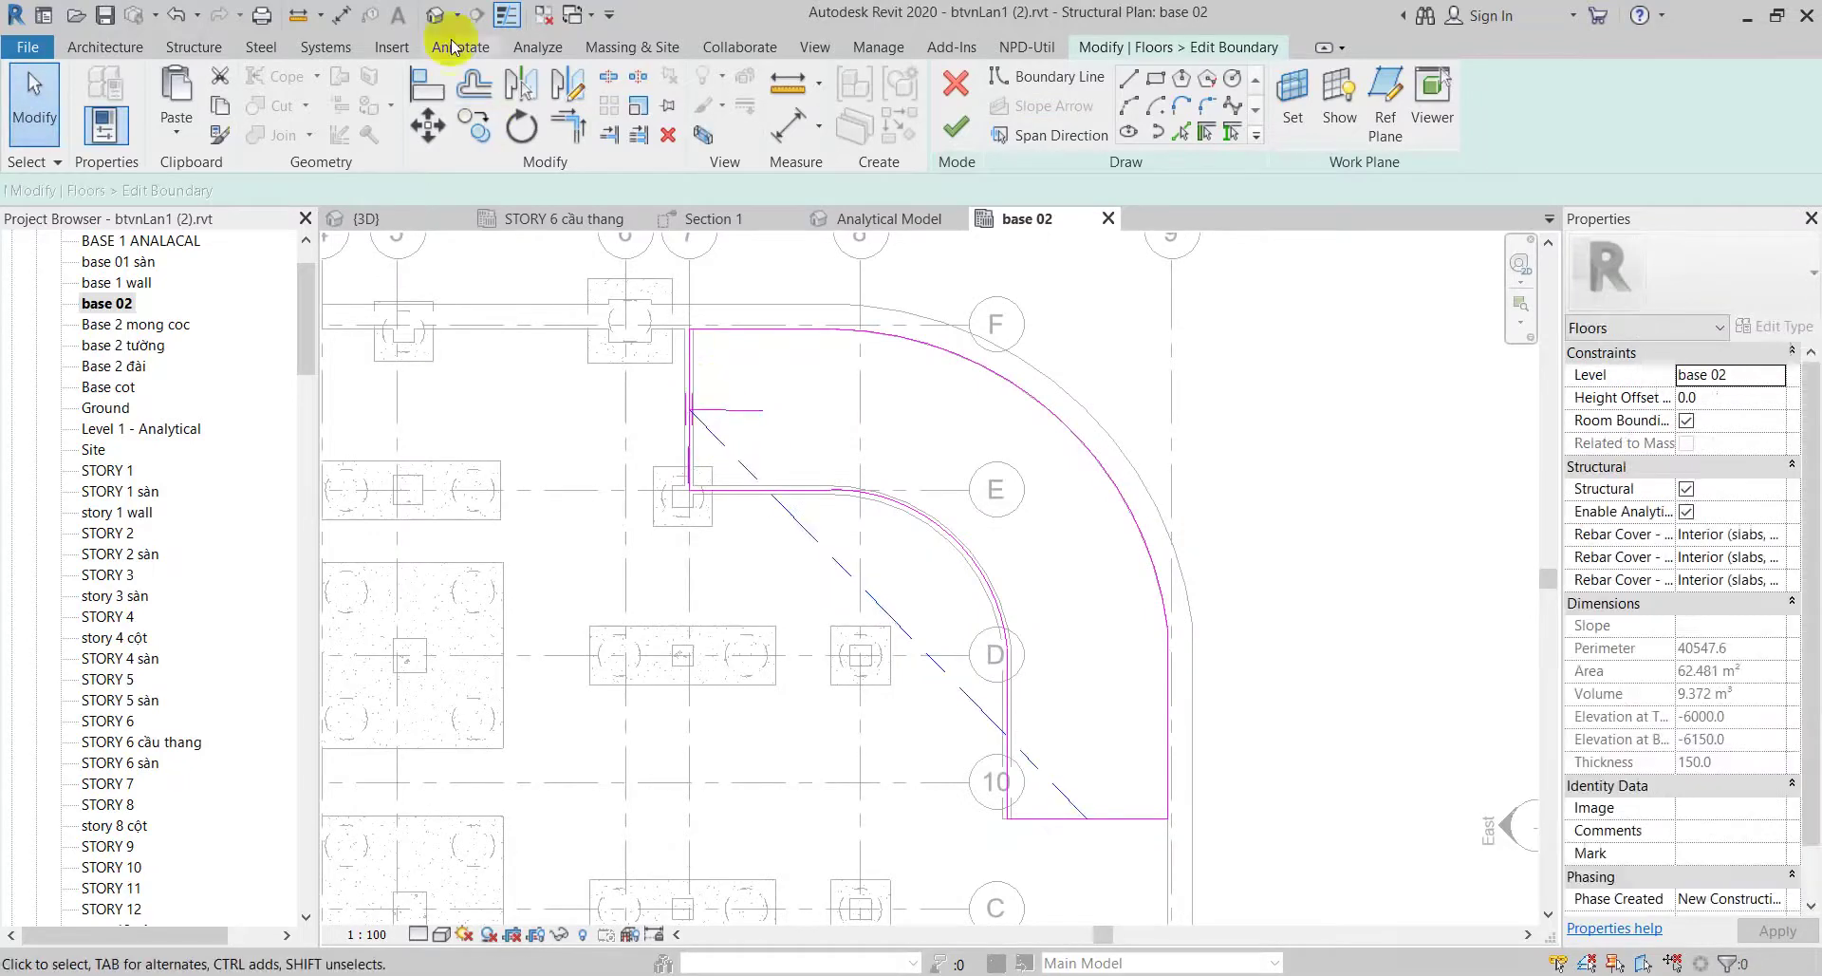
Step: Set the slope arrow's Level at Tail to base 01 with 0 Height Offset at Tail, then finish the sketch
click(702, 423)
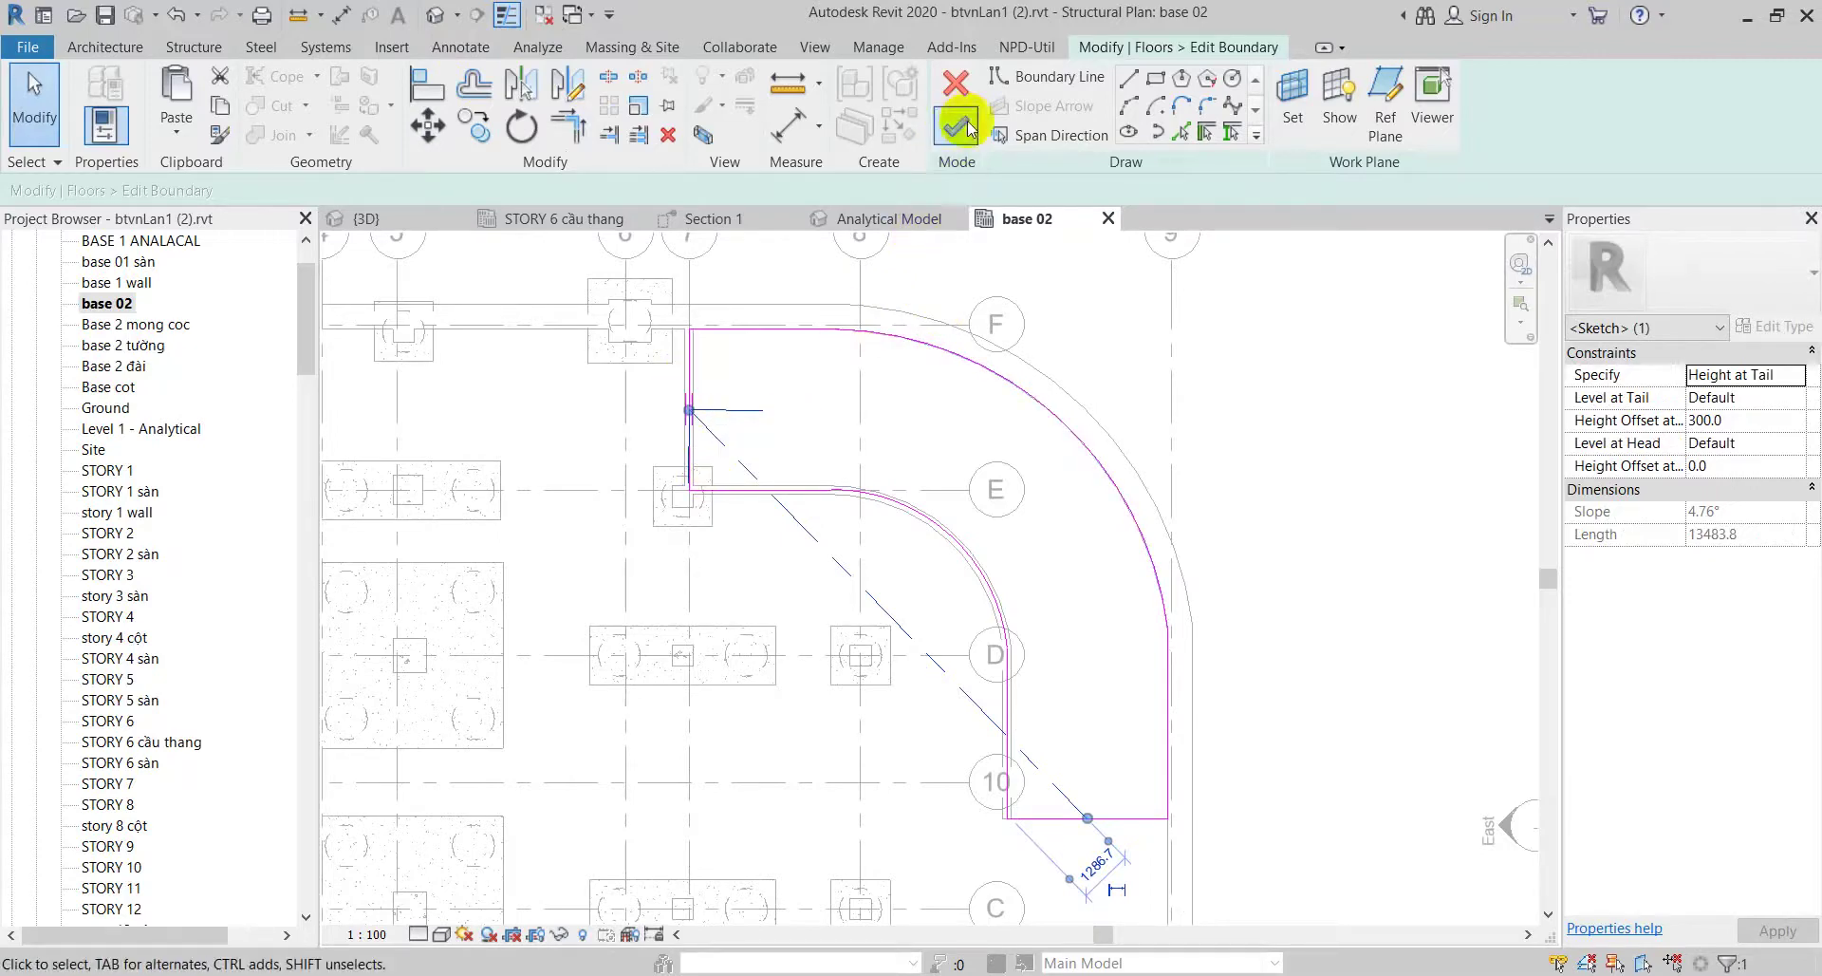
click(864, 543)
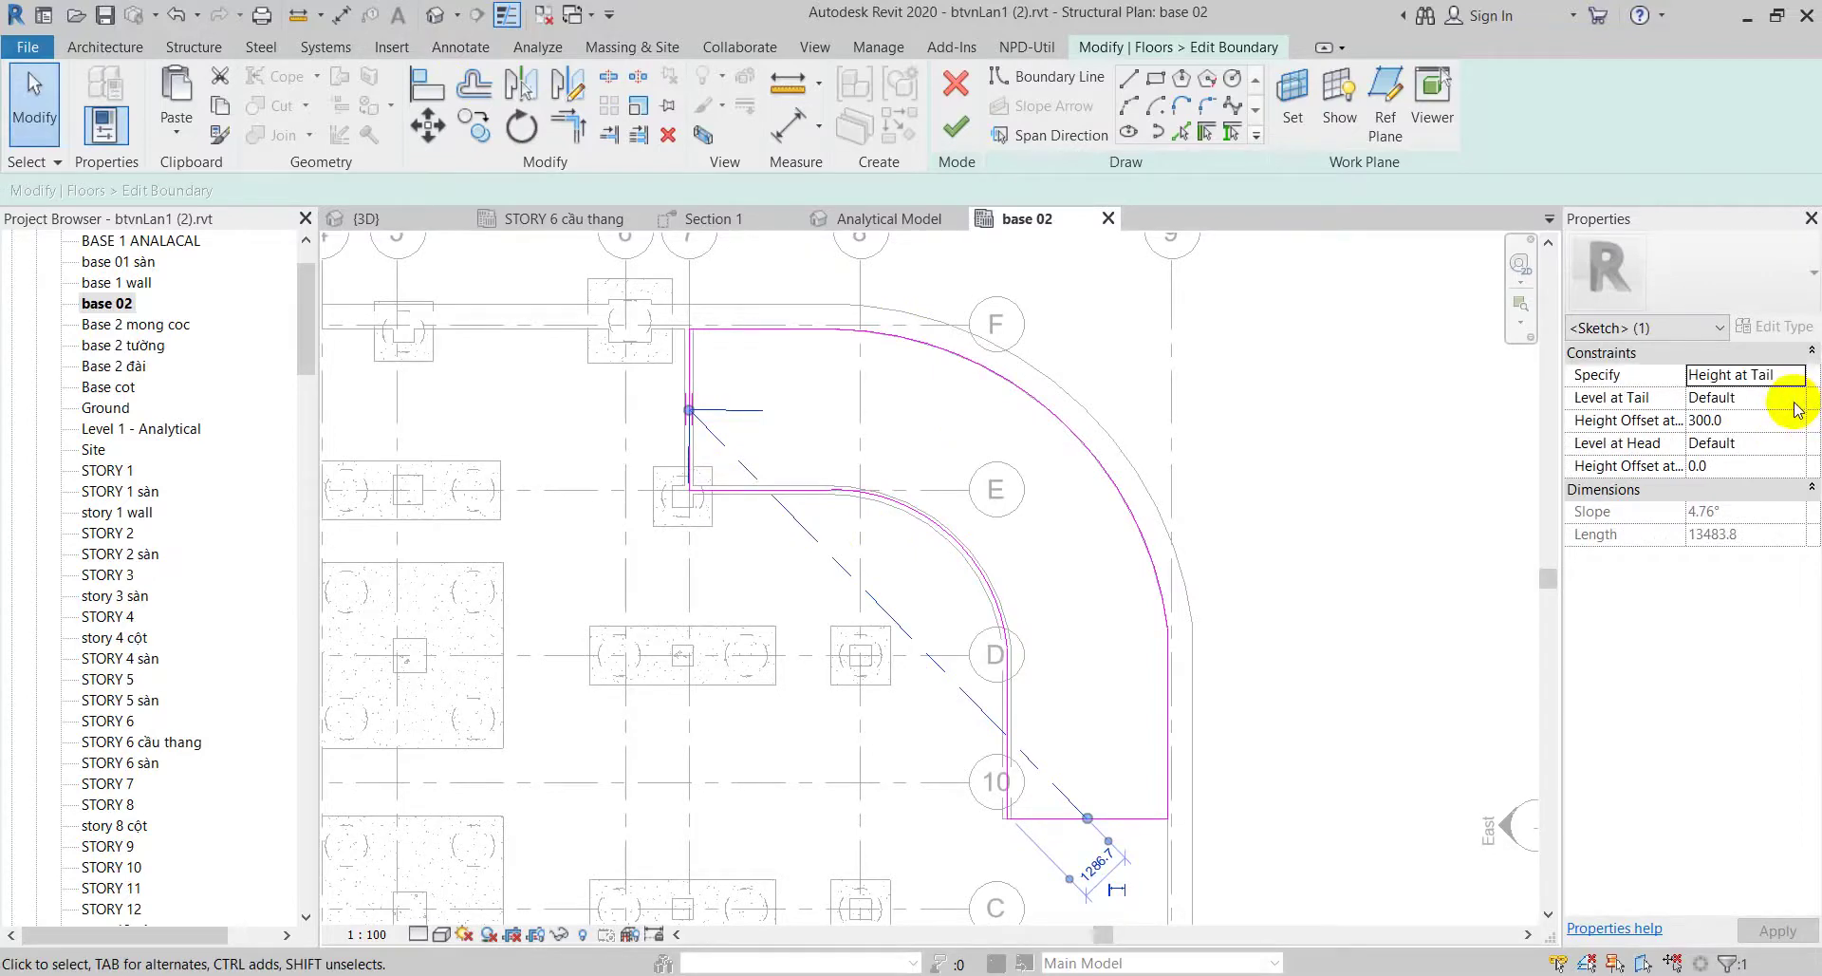
click(1795, 400)
click(1733, 422)
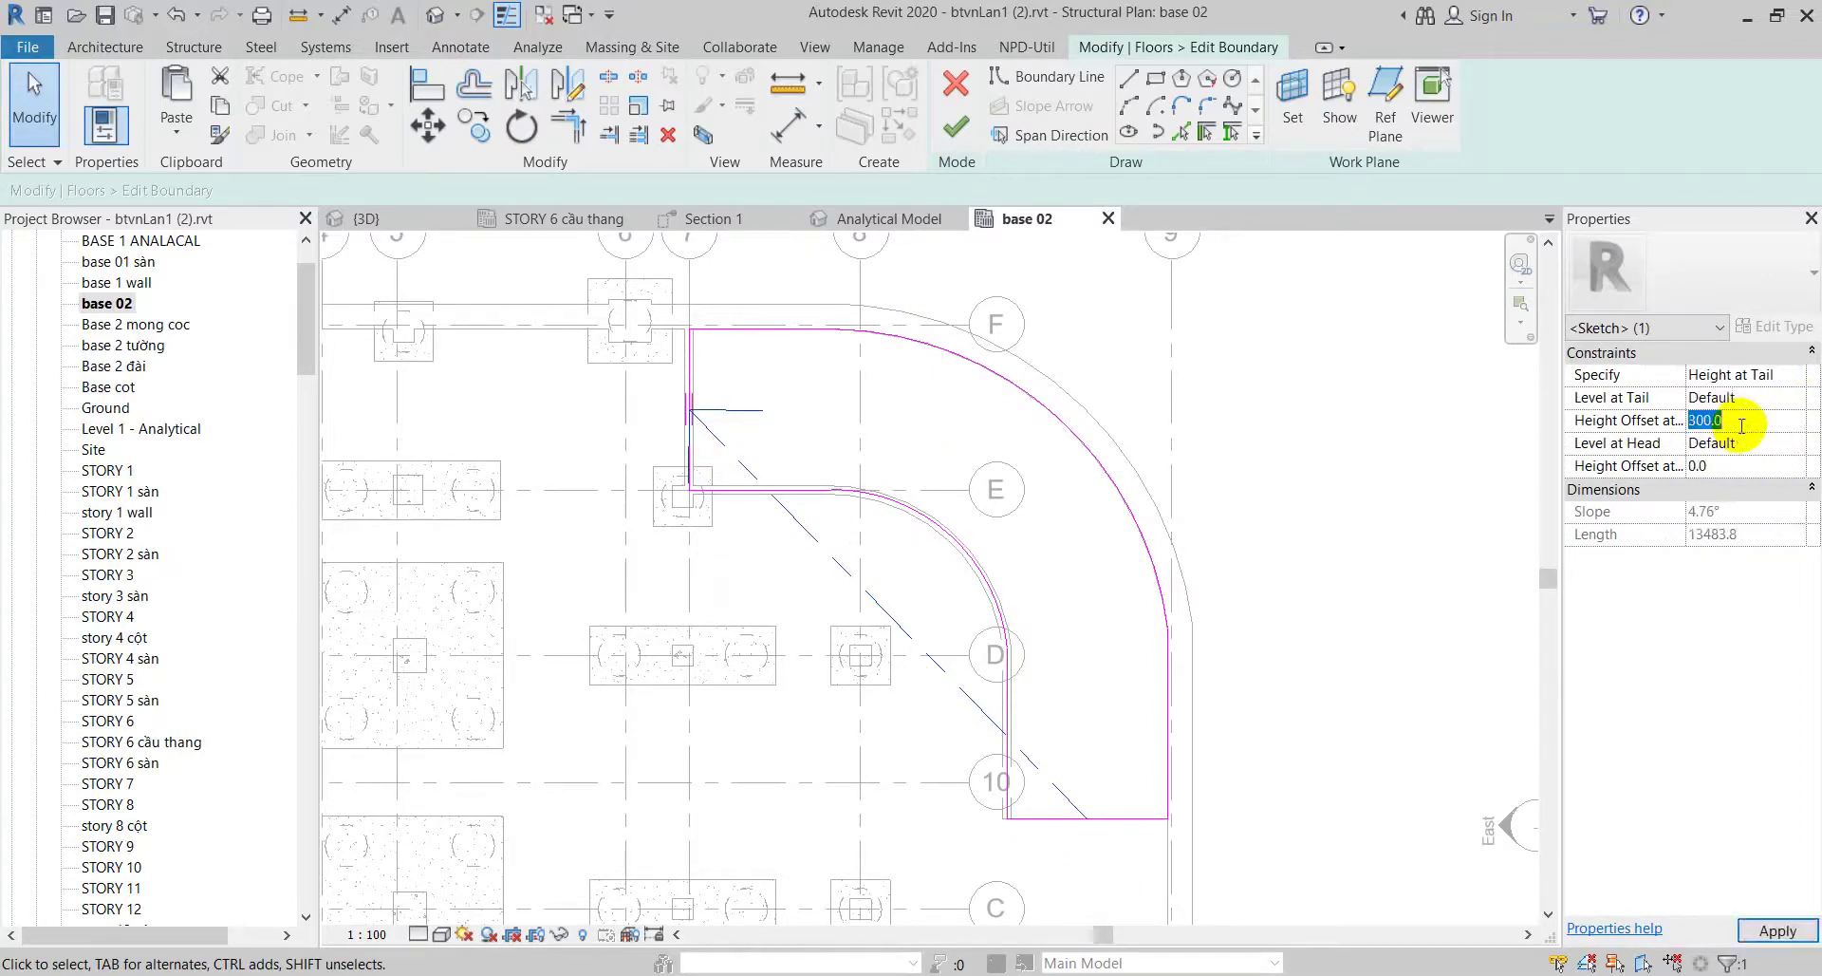
click(1761, 399)
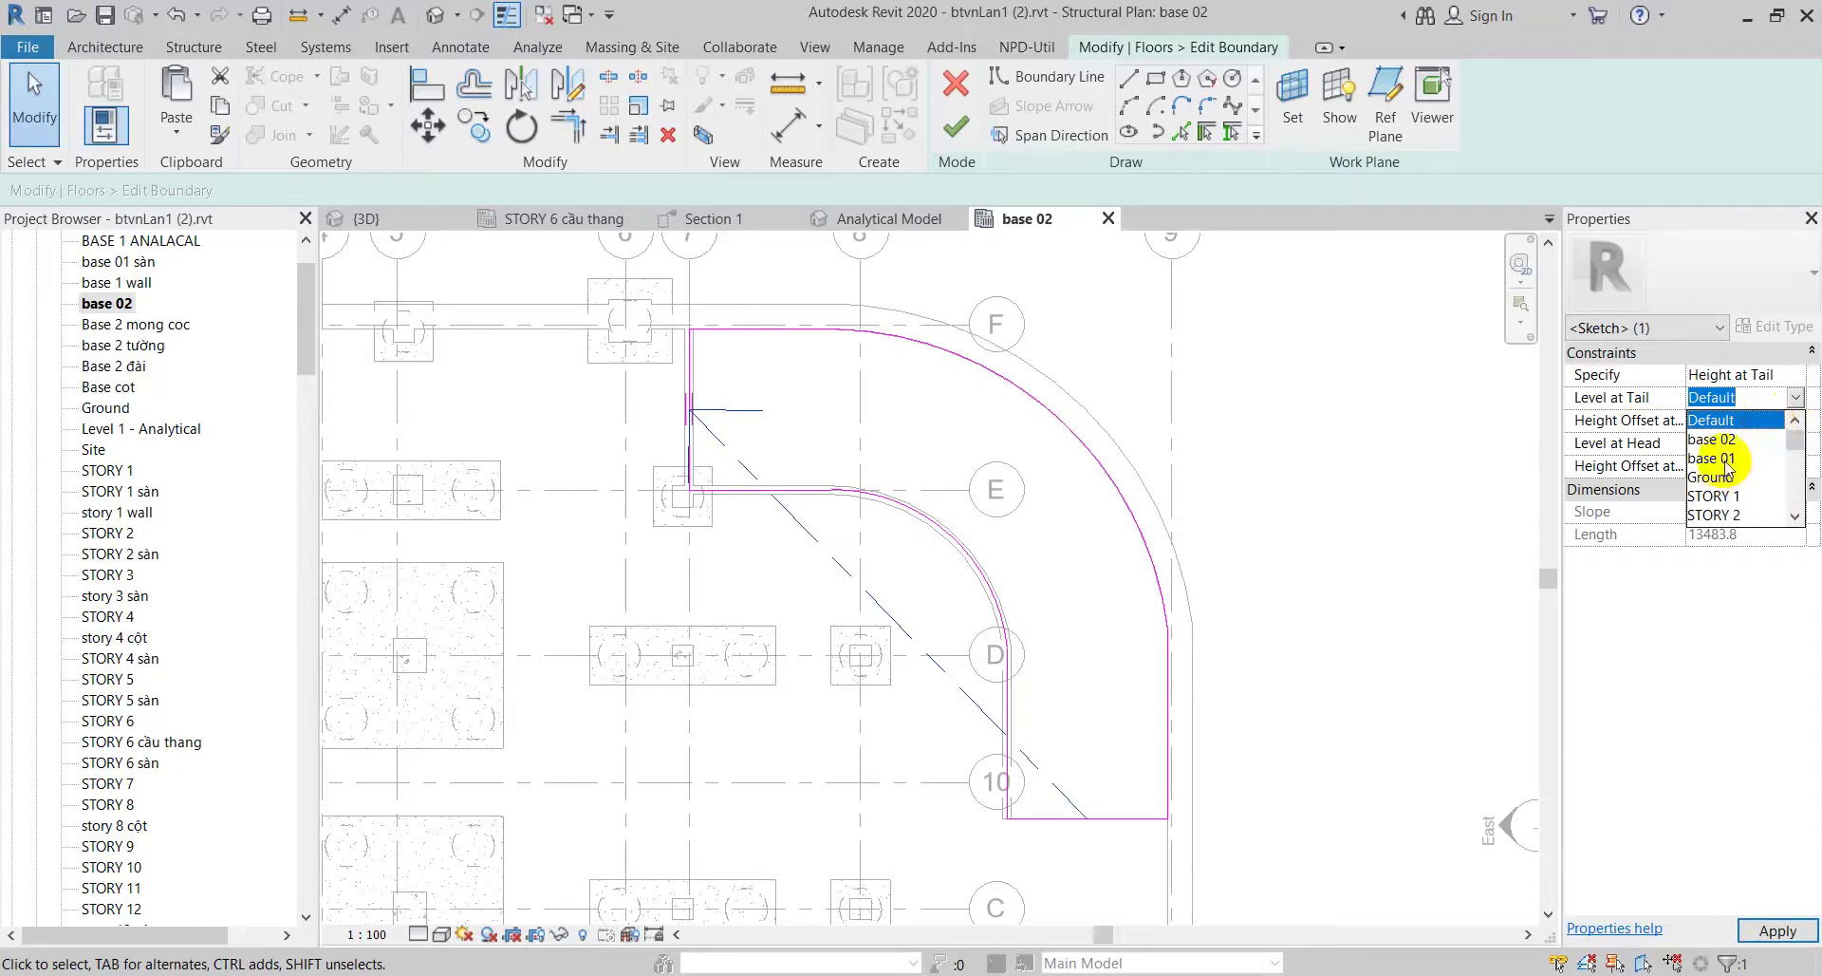
click(1721, 454)
click(1756, 421)
text(0)
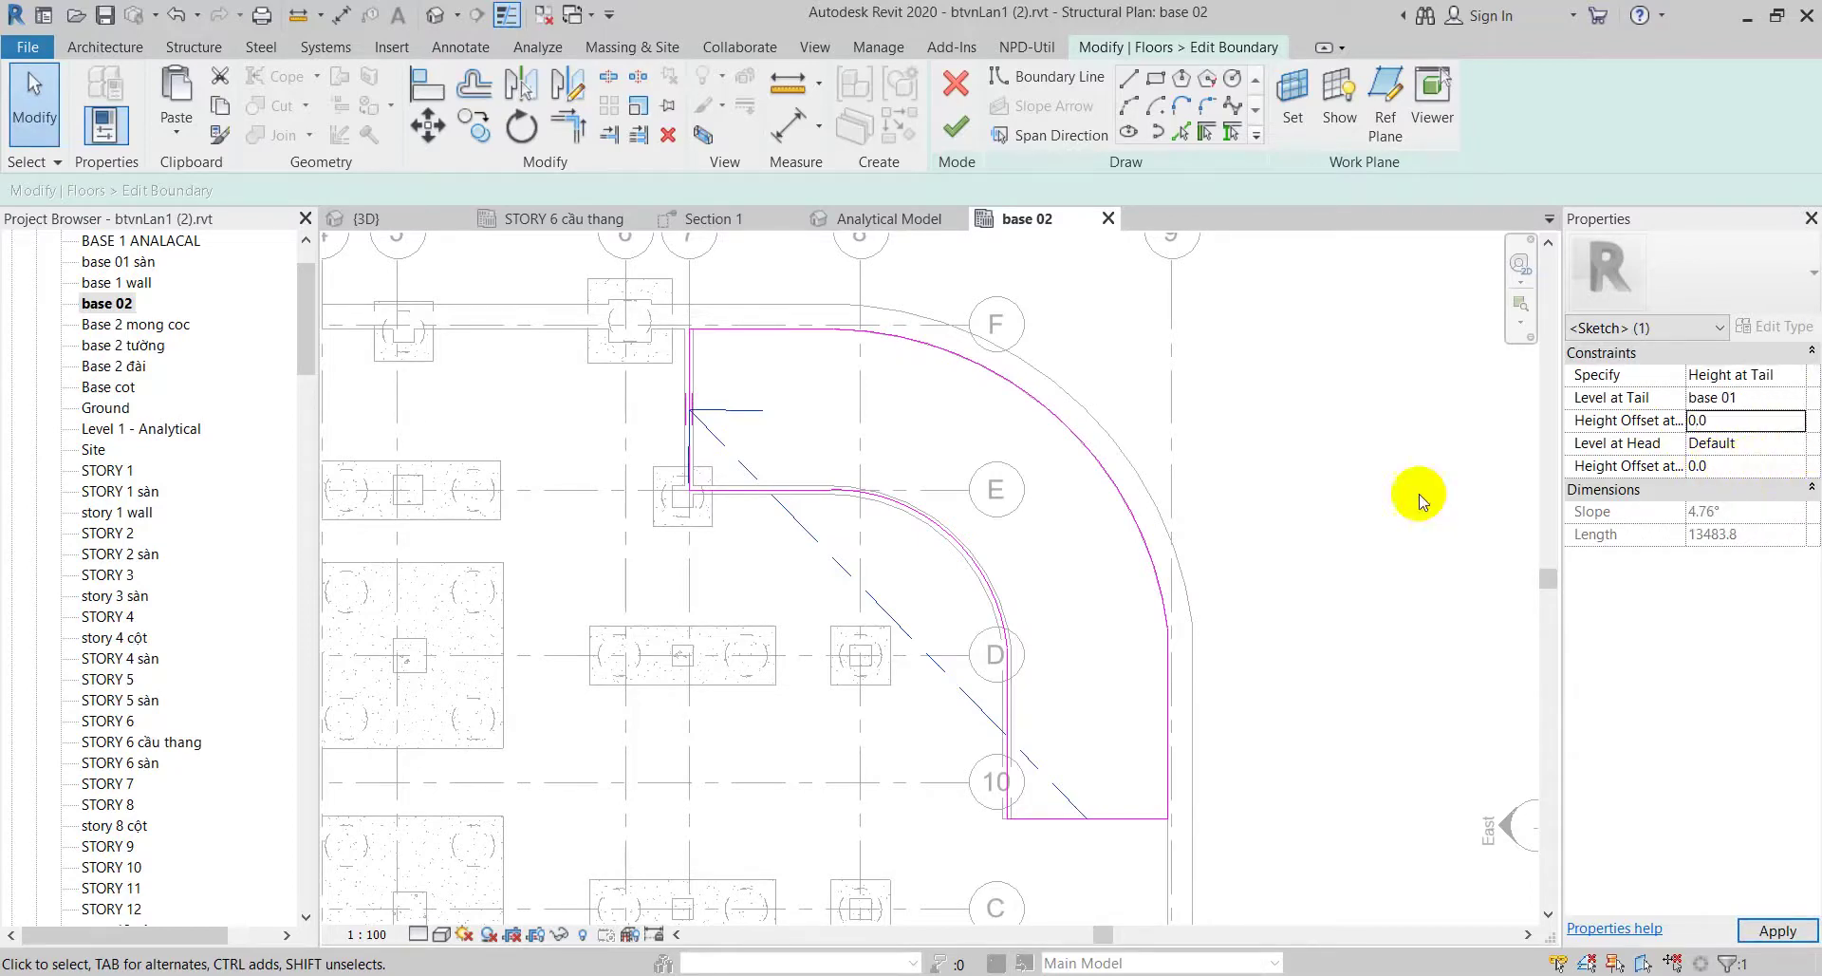
click(954, 131)
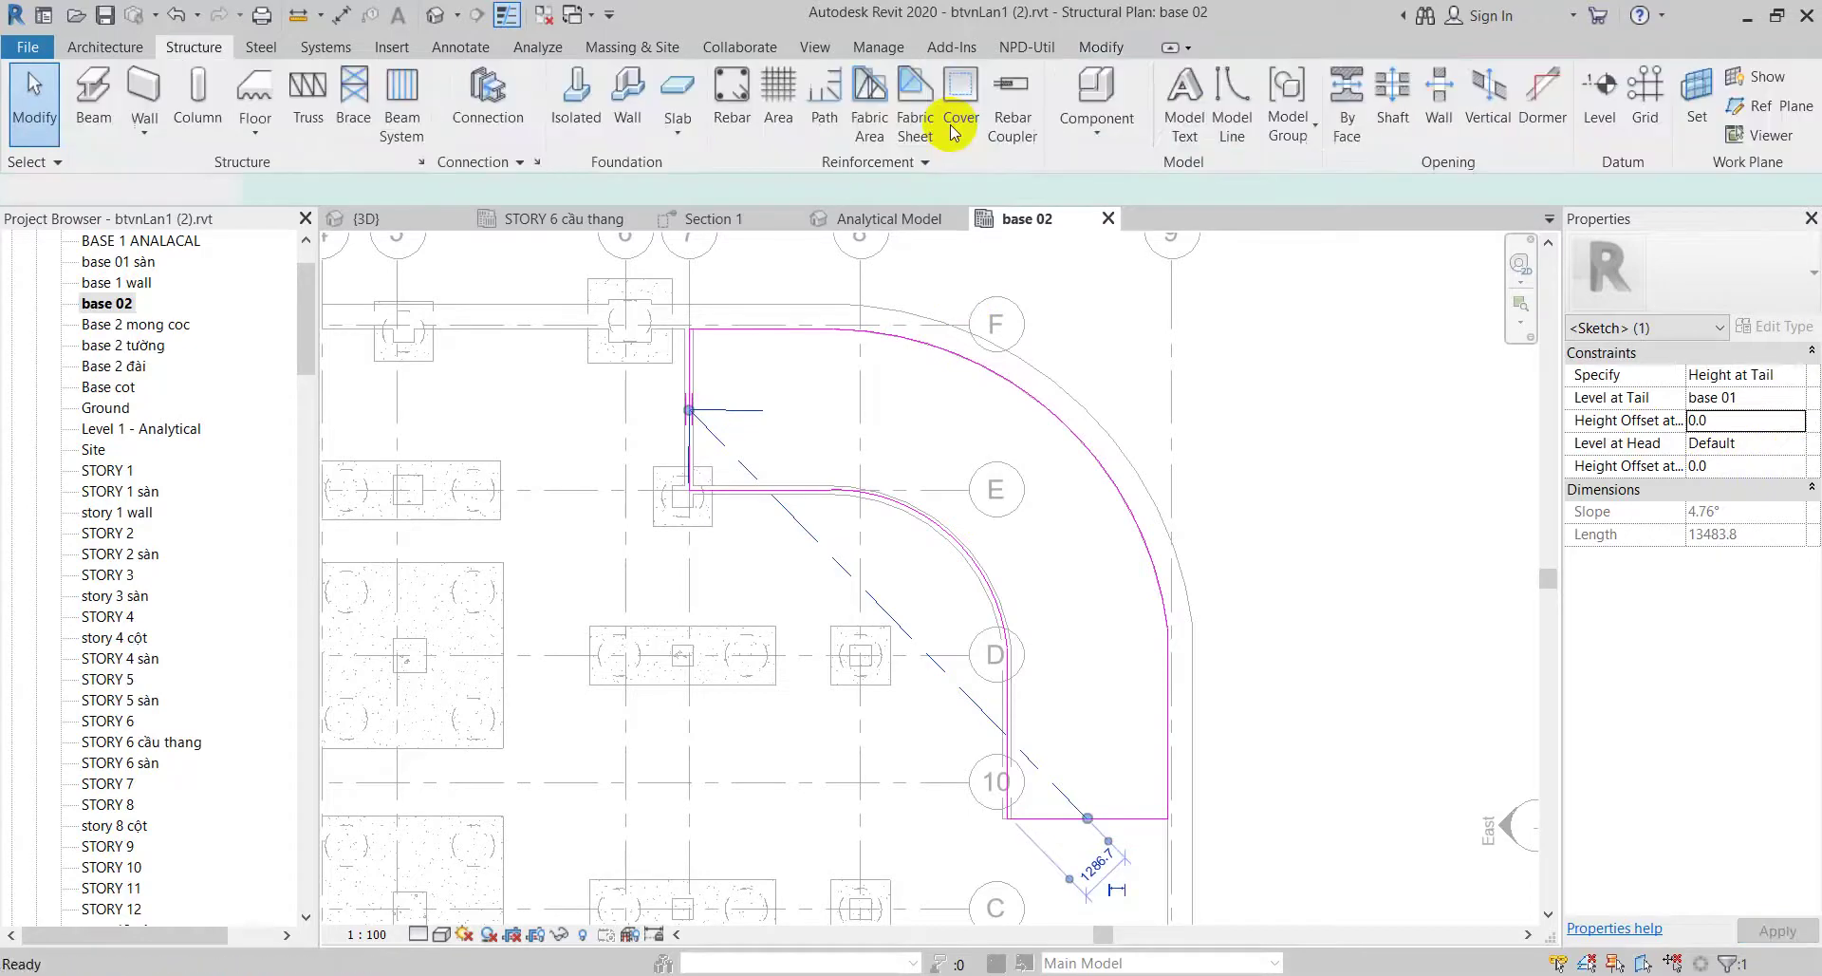
Step: From 3D, set the slope arrow's Level at Head to base 01 and Level at Tail to Default, then finish
click(398, 219)
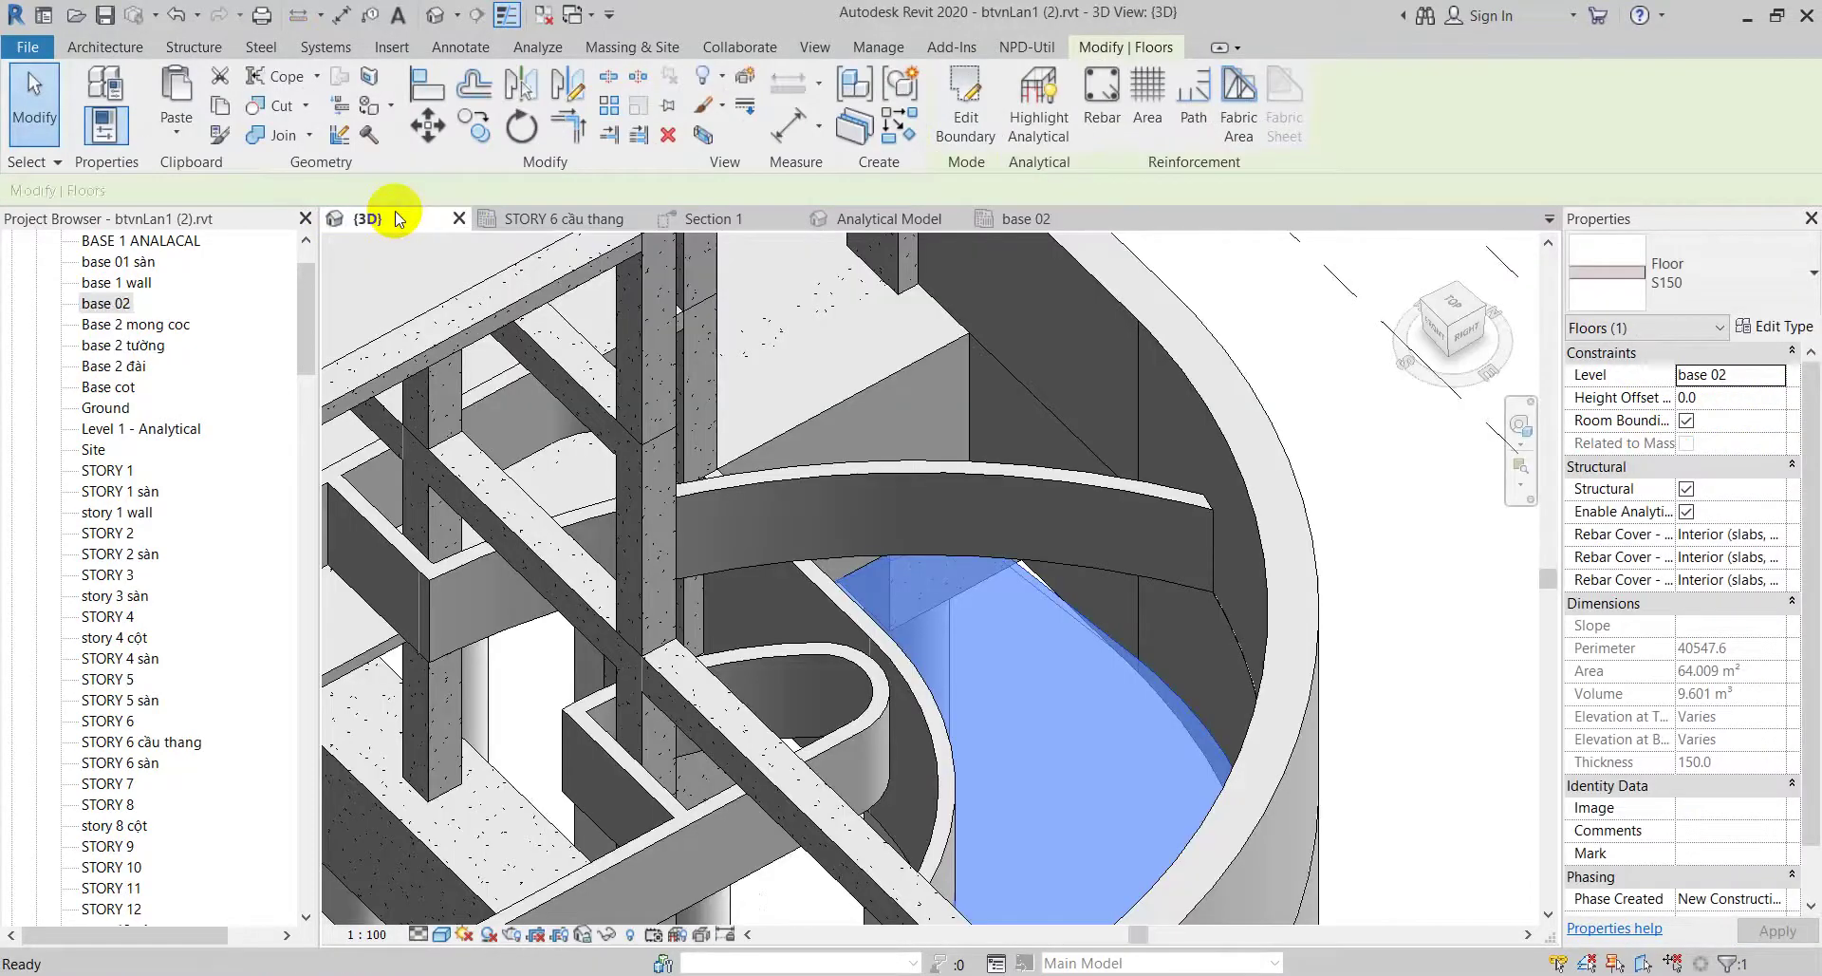
scroll(868, 456, down, 2)
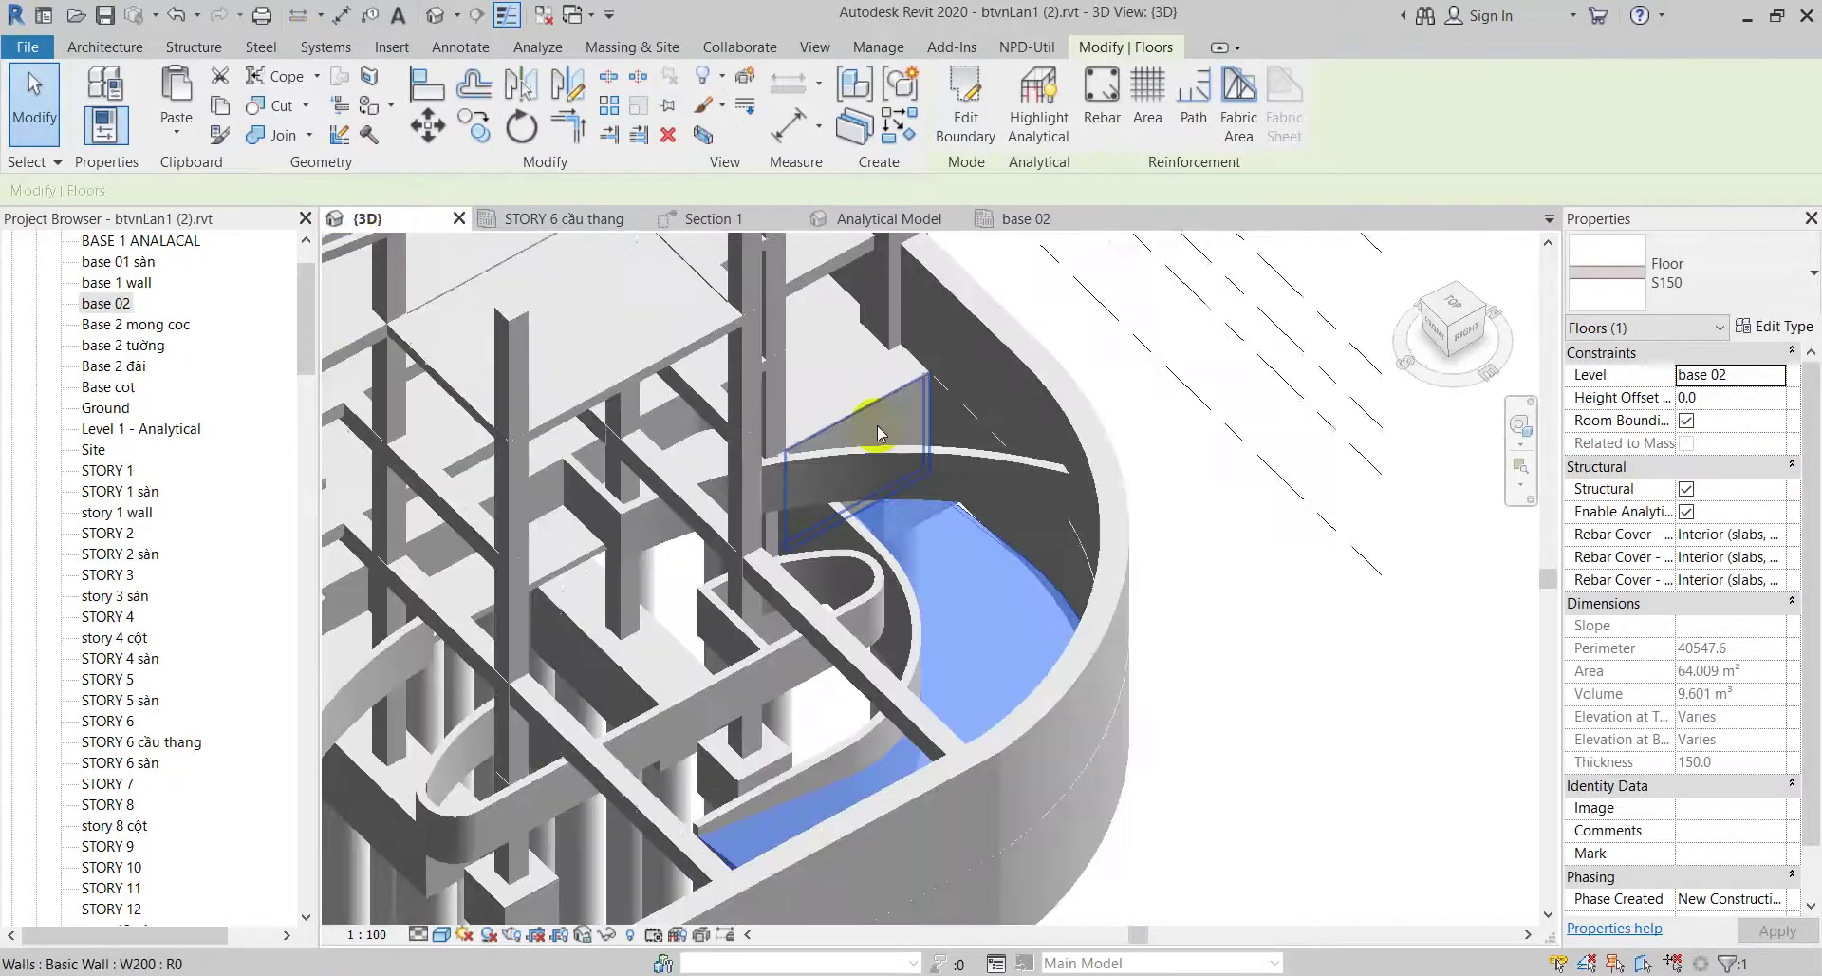
double_click(977, 579)
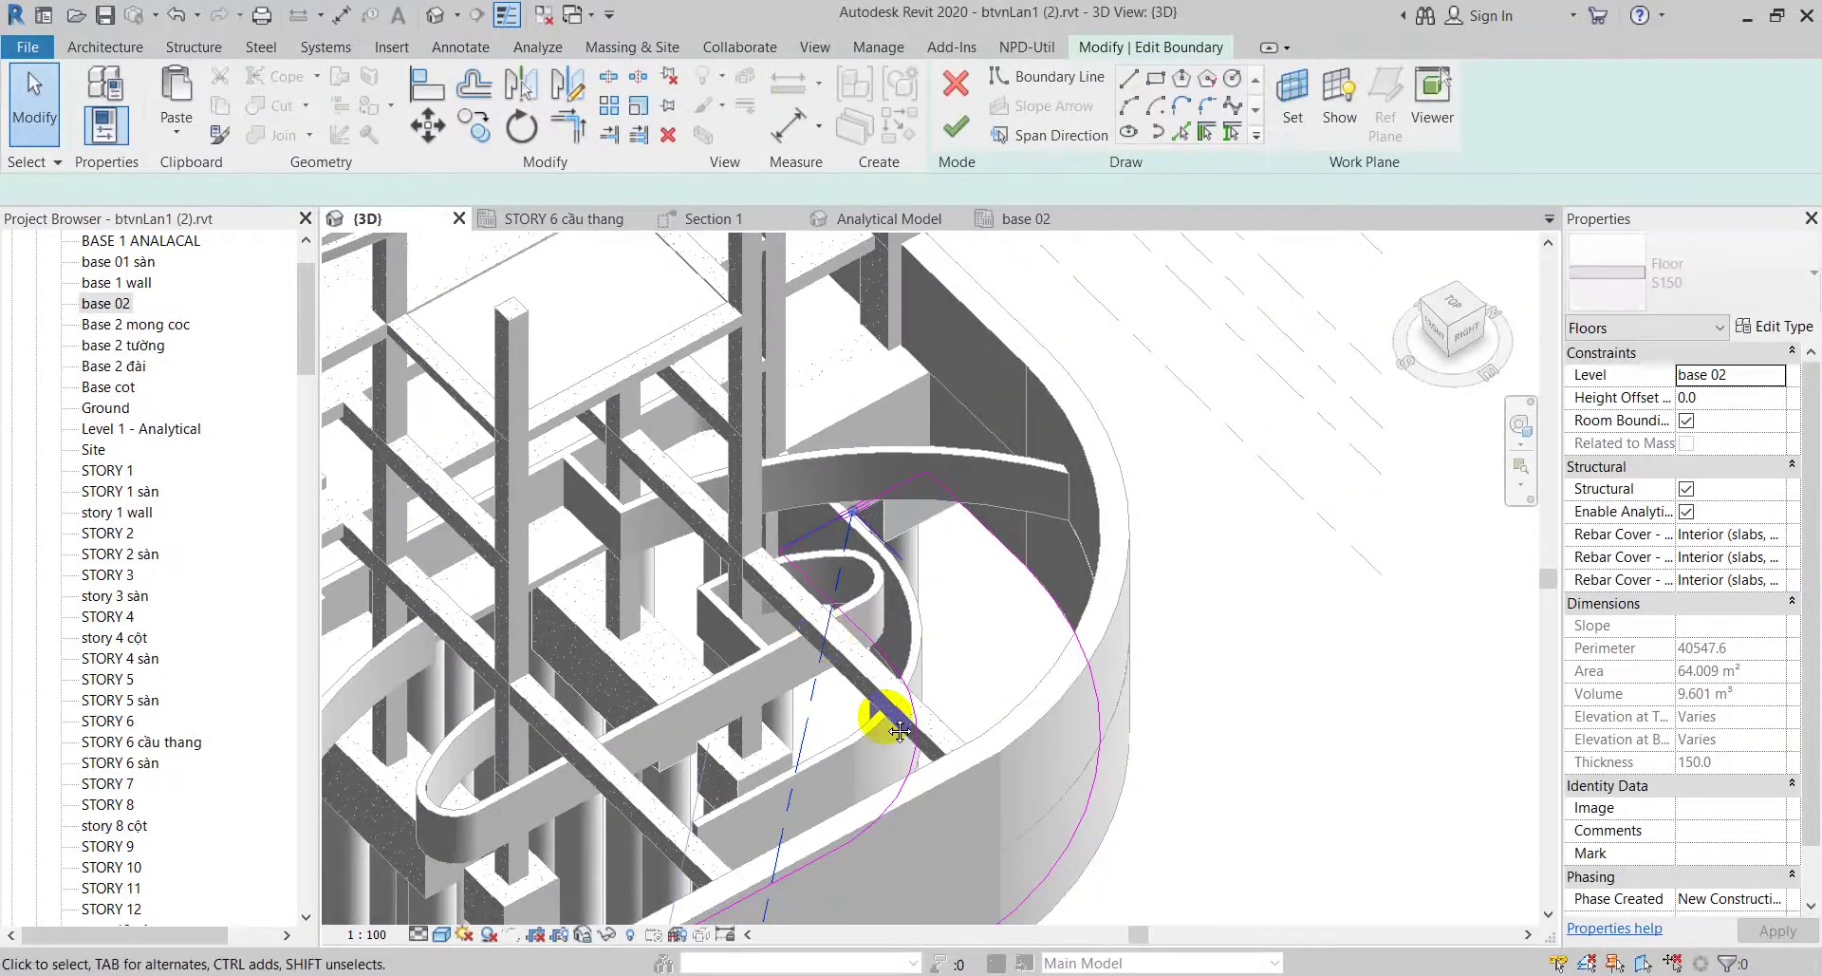
middle_drag(899, 730, 895, 612)
click(821, 655)
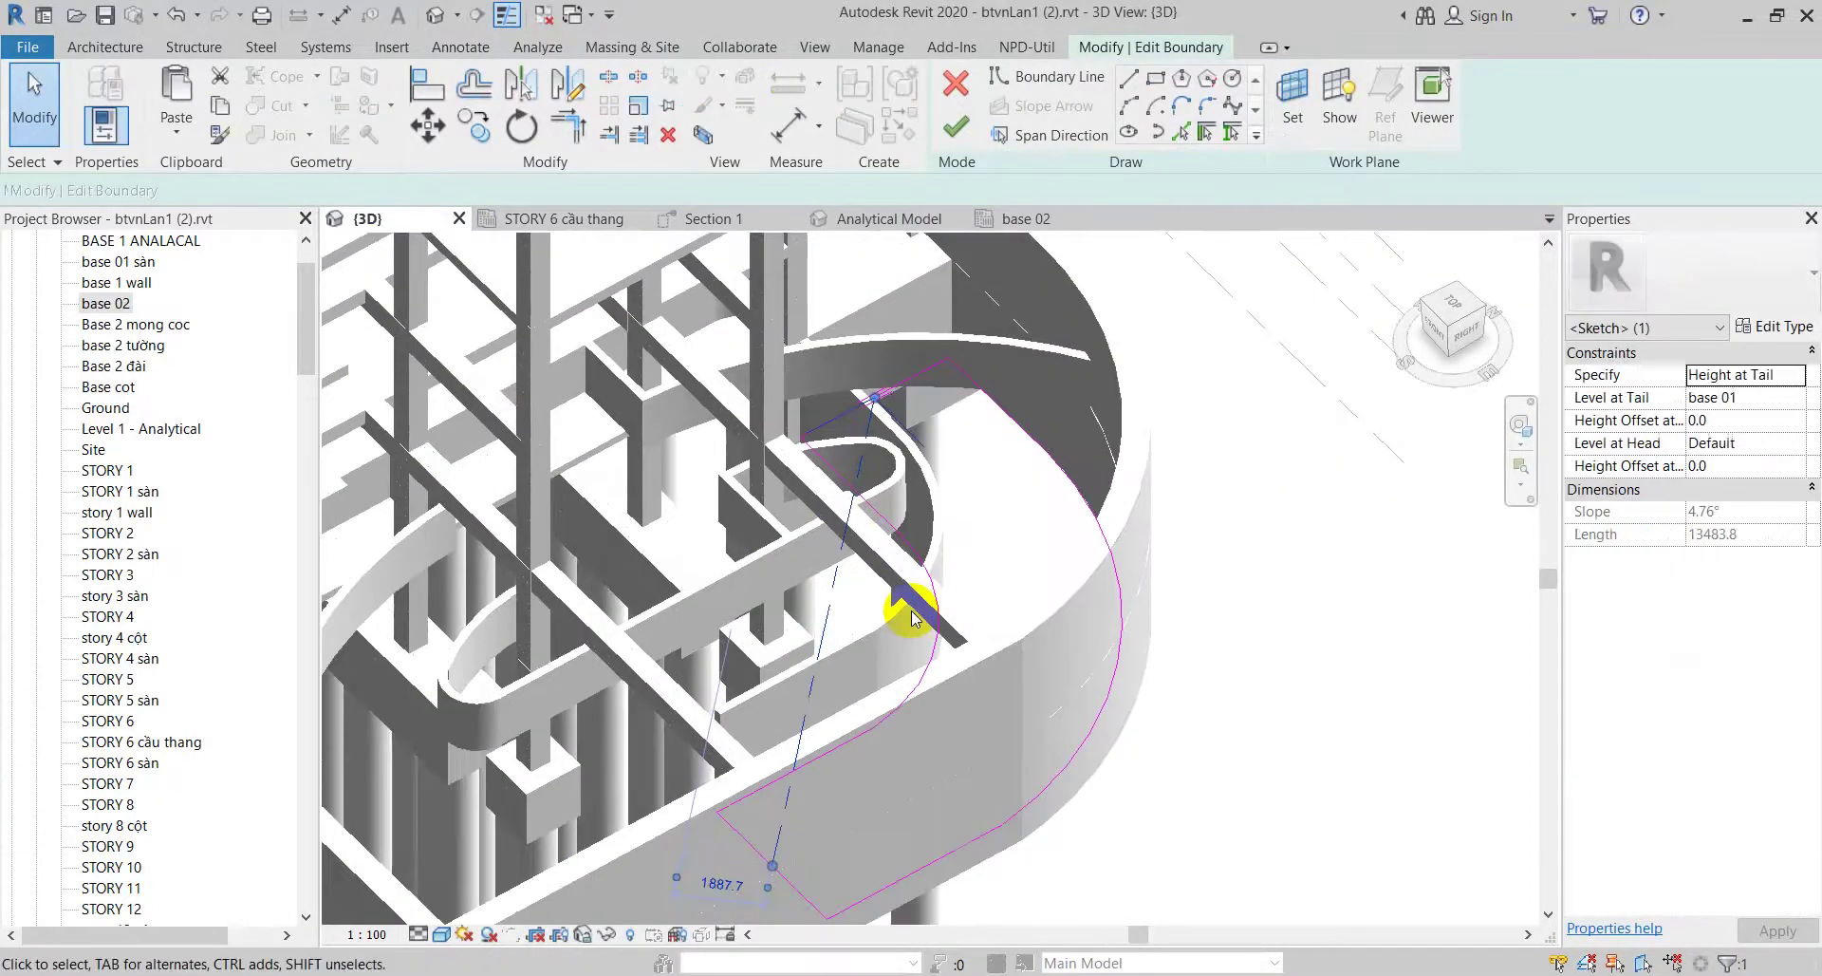
click(1797, 444)
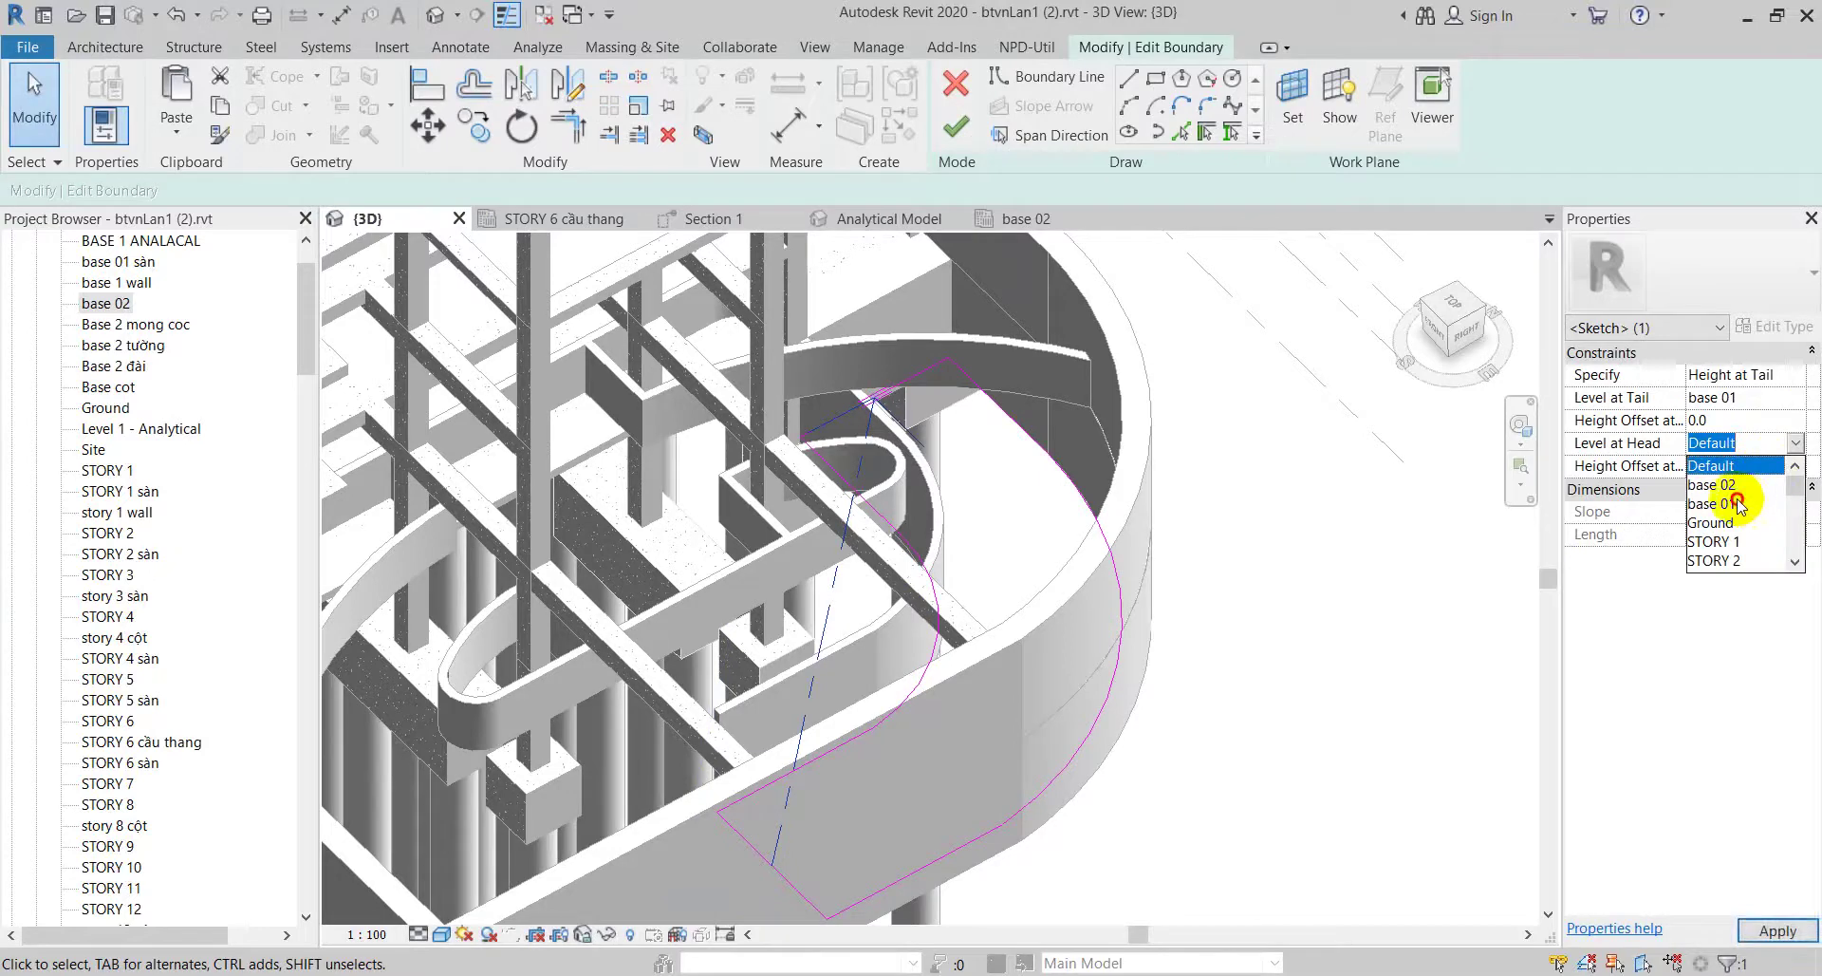
click(1737, 503)
click(1784, 397)
click(1718, 419)
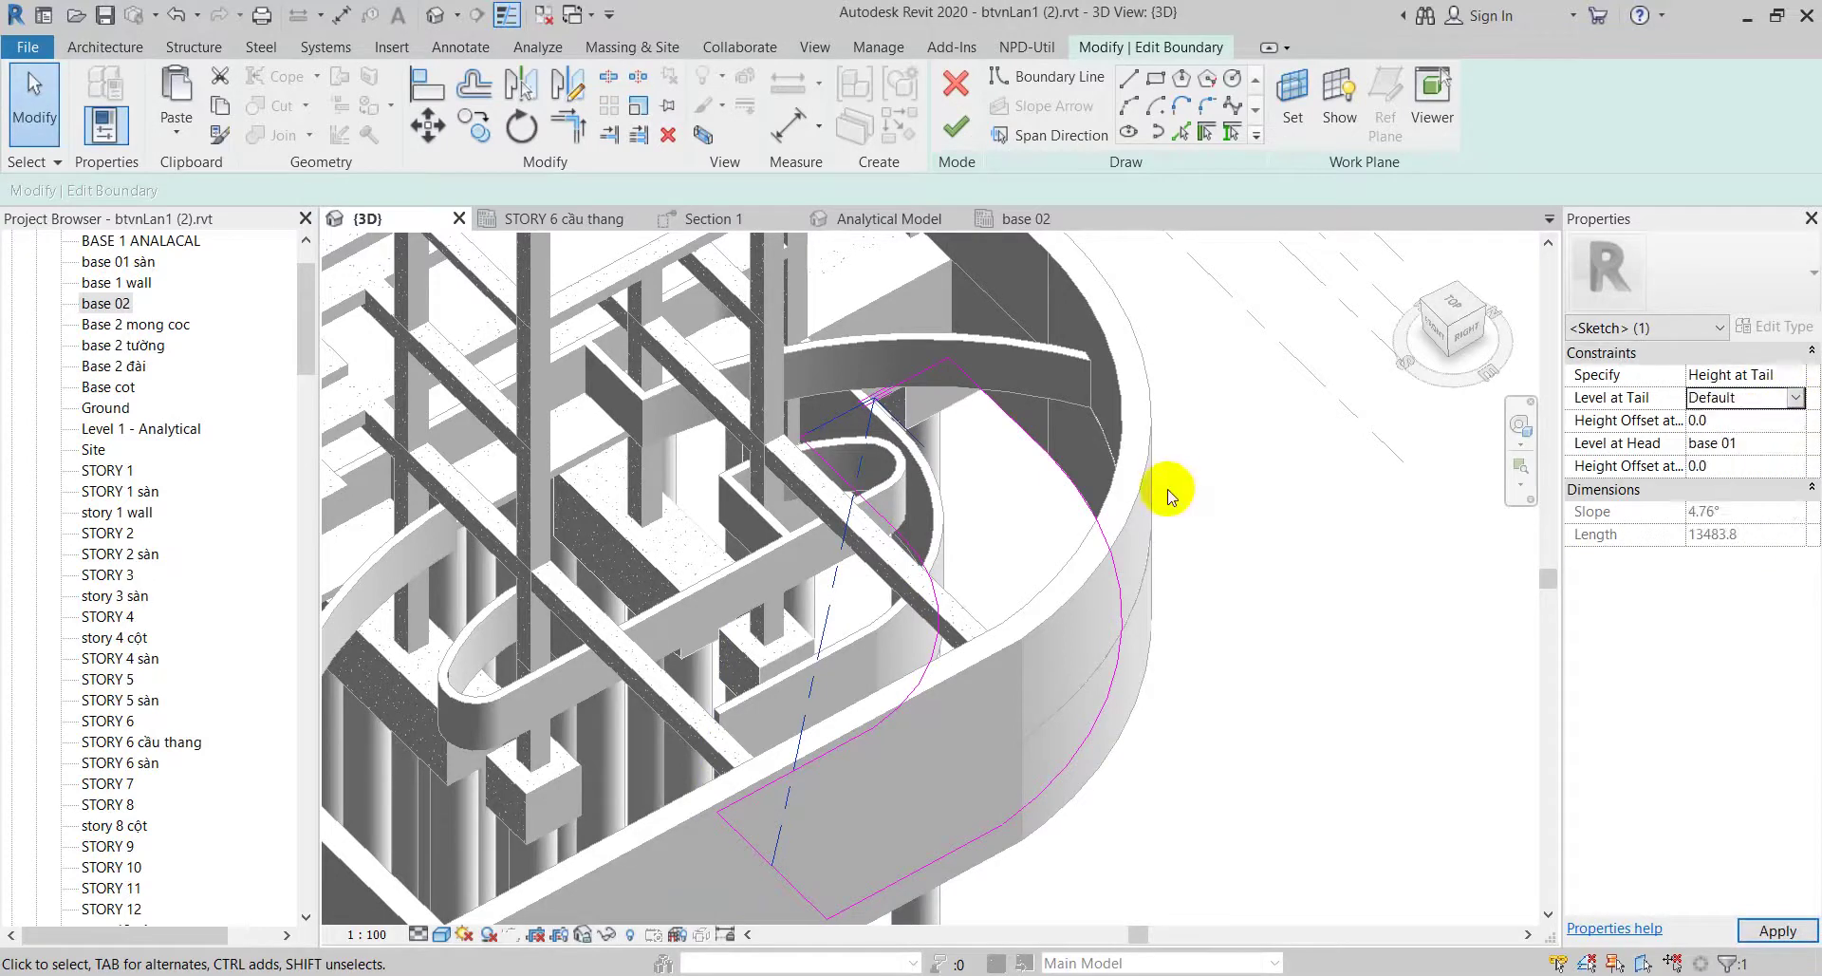
click(956, 126)
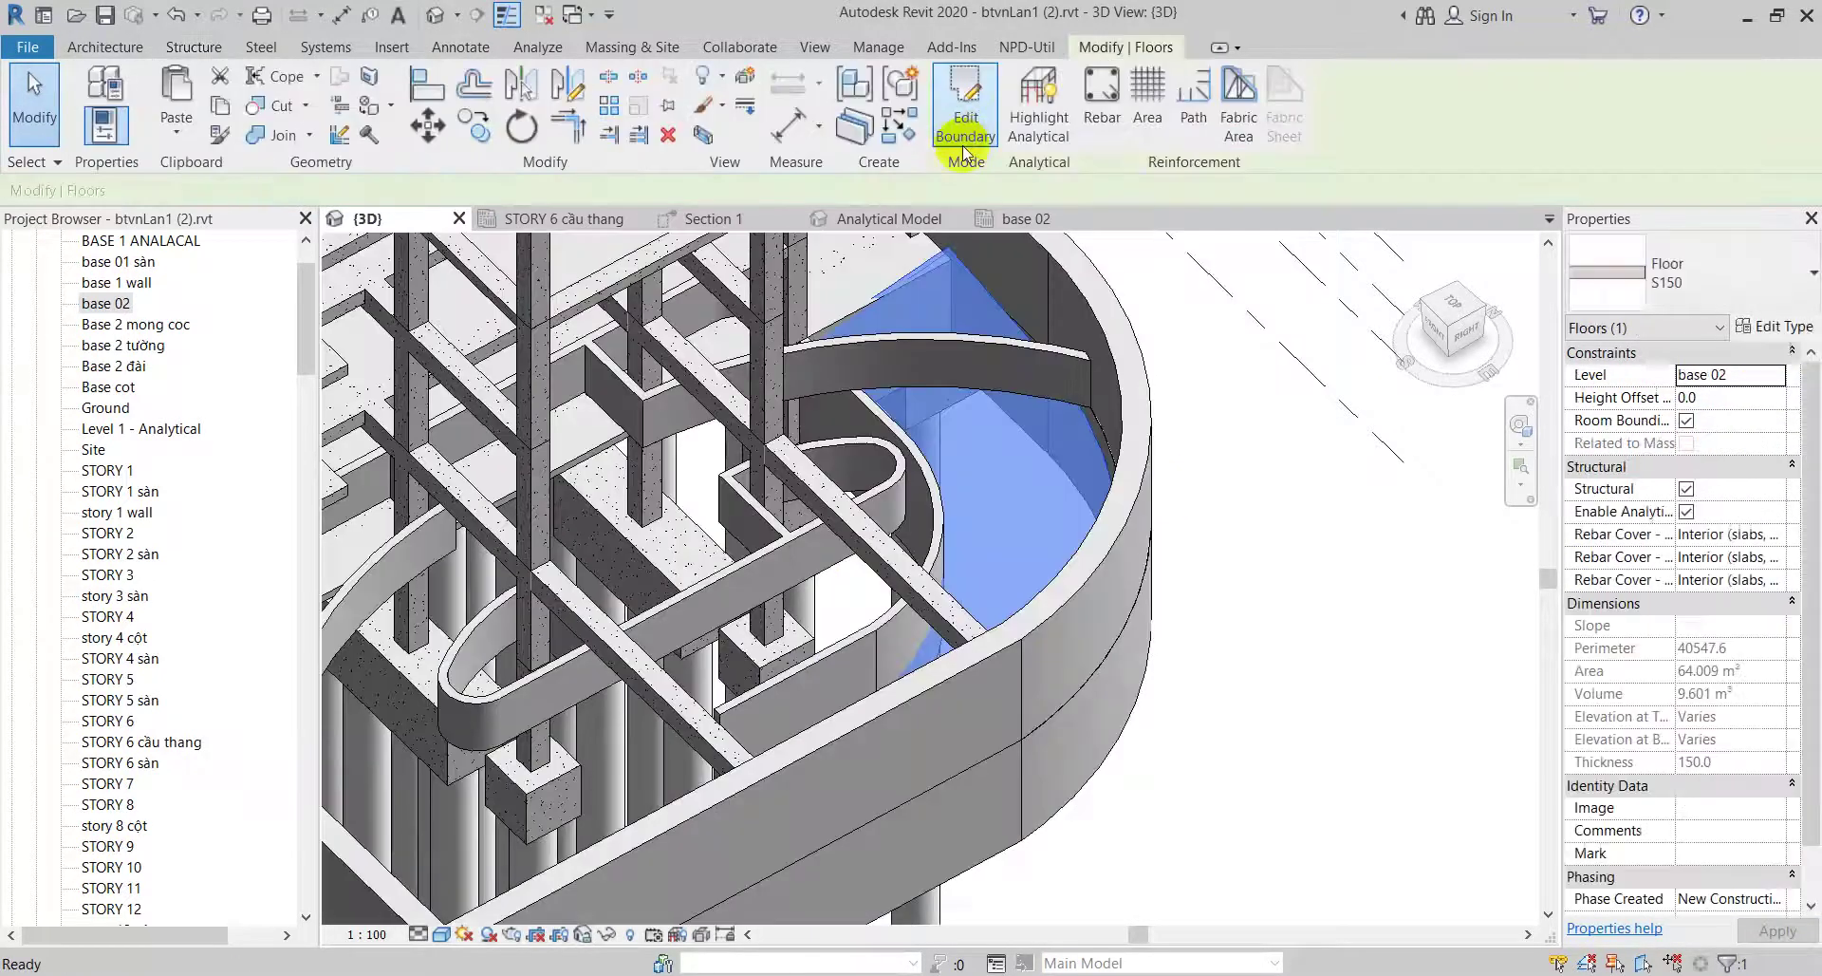
click(1273, 508)
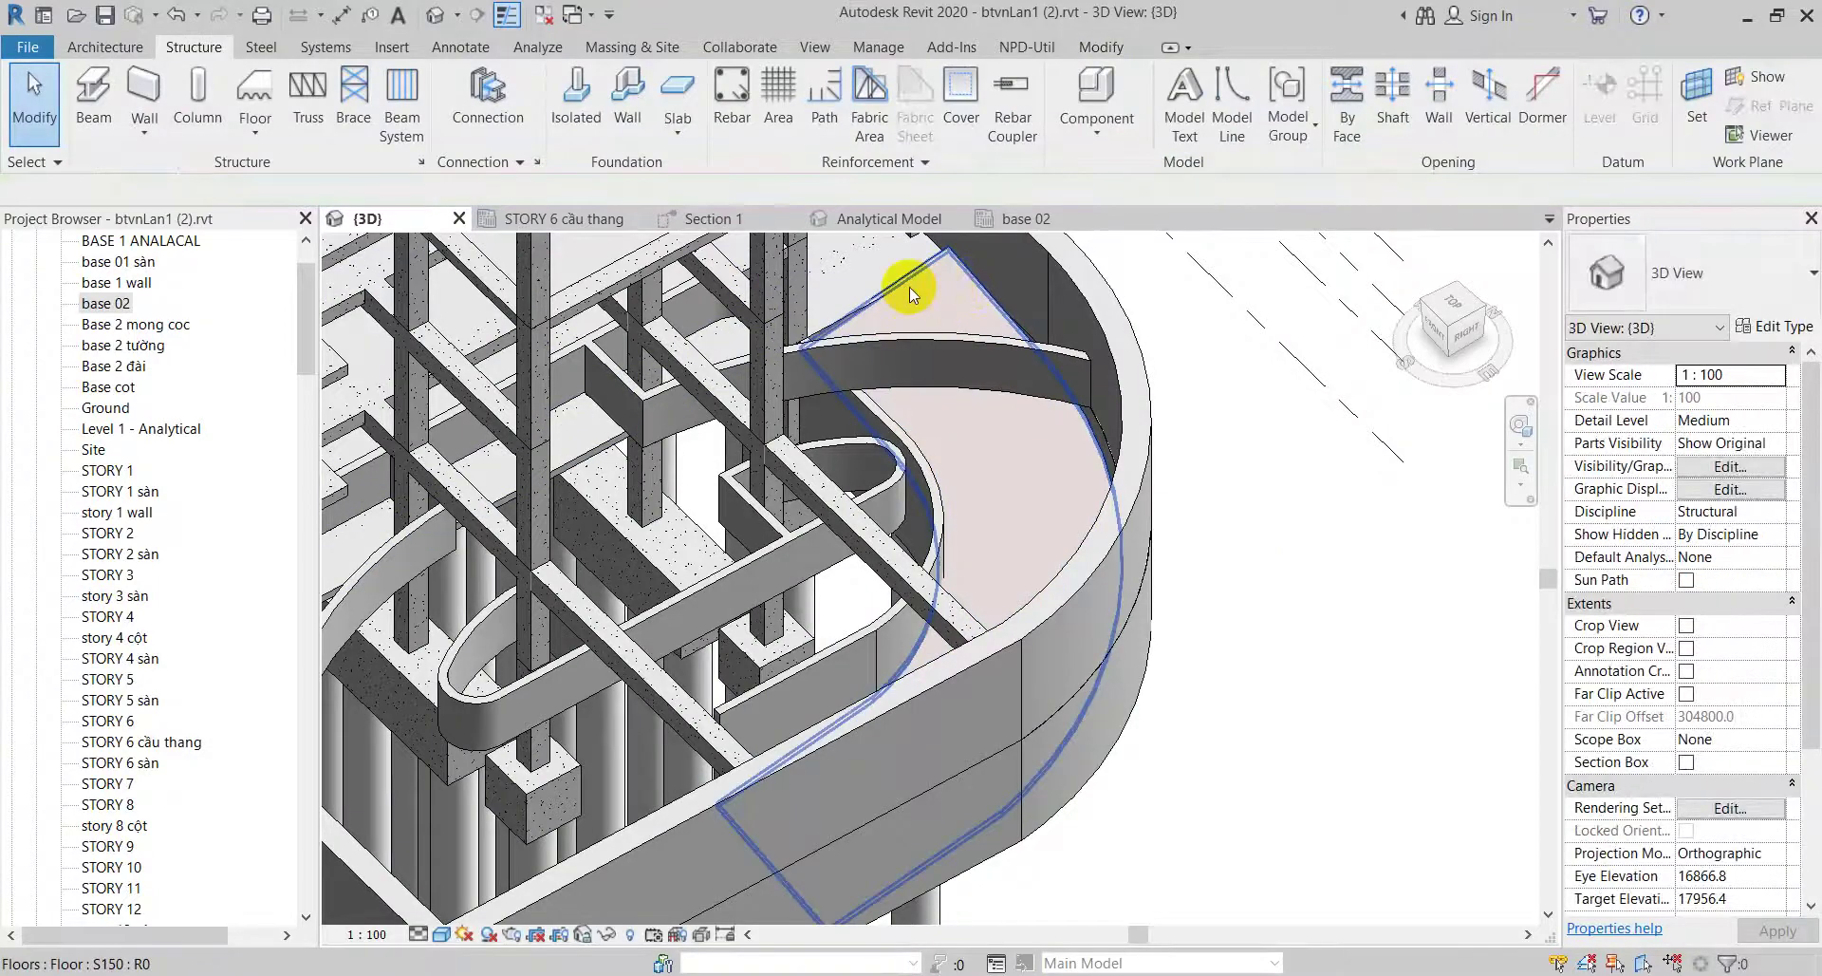
Step: Orbit around the sloped slab in 3D to inspect its slope from several angles
mouse_move(909, 287)
shift+middle_down()
mouse_move(1194, 342)
mouse_move(1127, 744)
mouse_move(1176, 732)
mouse_move(1111, 792)
shift+middle_up()
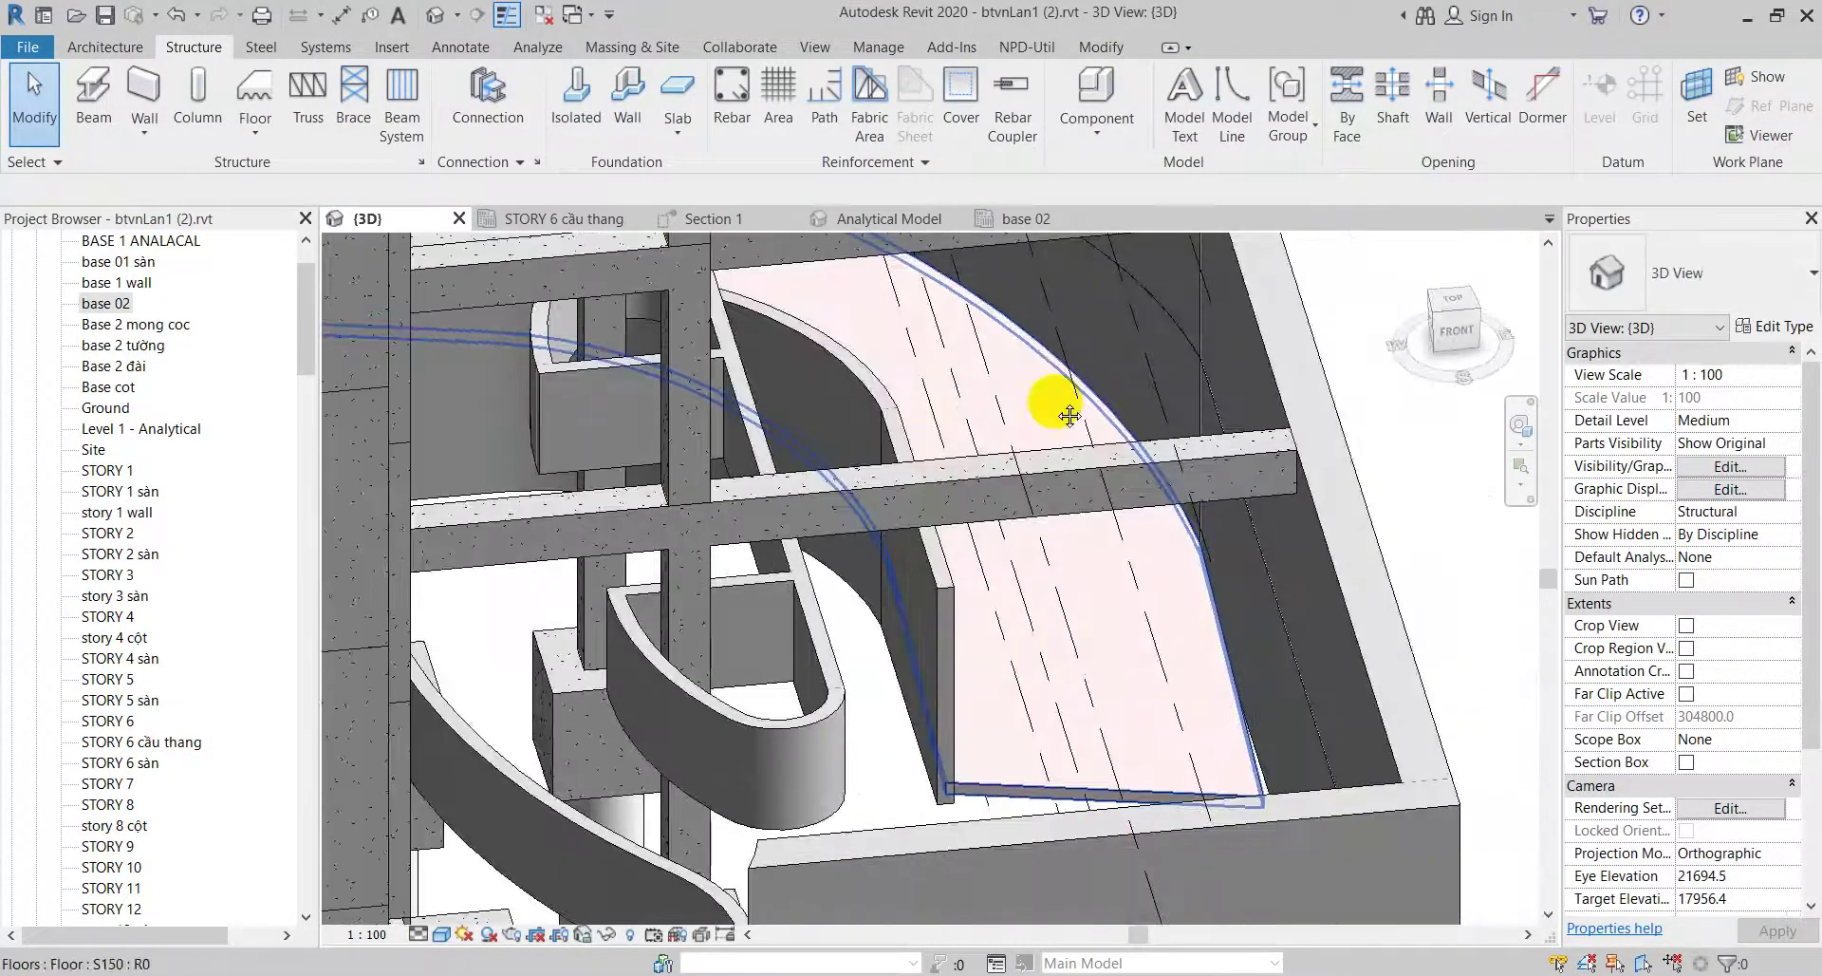
shift+middle_drag(1070, 415, 1152, 732)
mouse_move(1009, 520)
shift+middle_down()
mouse_move(1148, 759)
mouse_move(1016, 700)
shift+middle_up()
mouse_move(965, 500)
shift+middle_down()
mouse_move(1126, 675)
mouse_move(986, 709)
mouse_move(1009, 378)
mouse_move(988, 602)
shift+middle_up()
scroll(849, 441, up, 3)
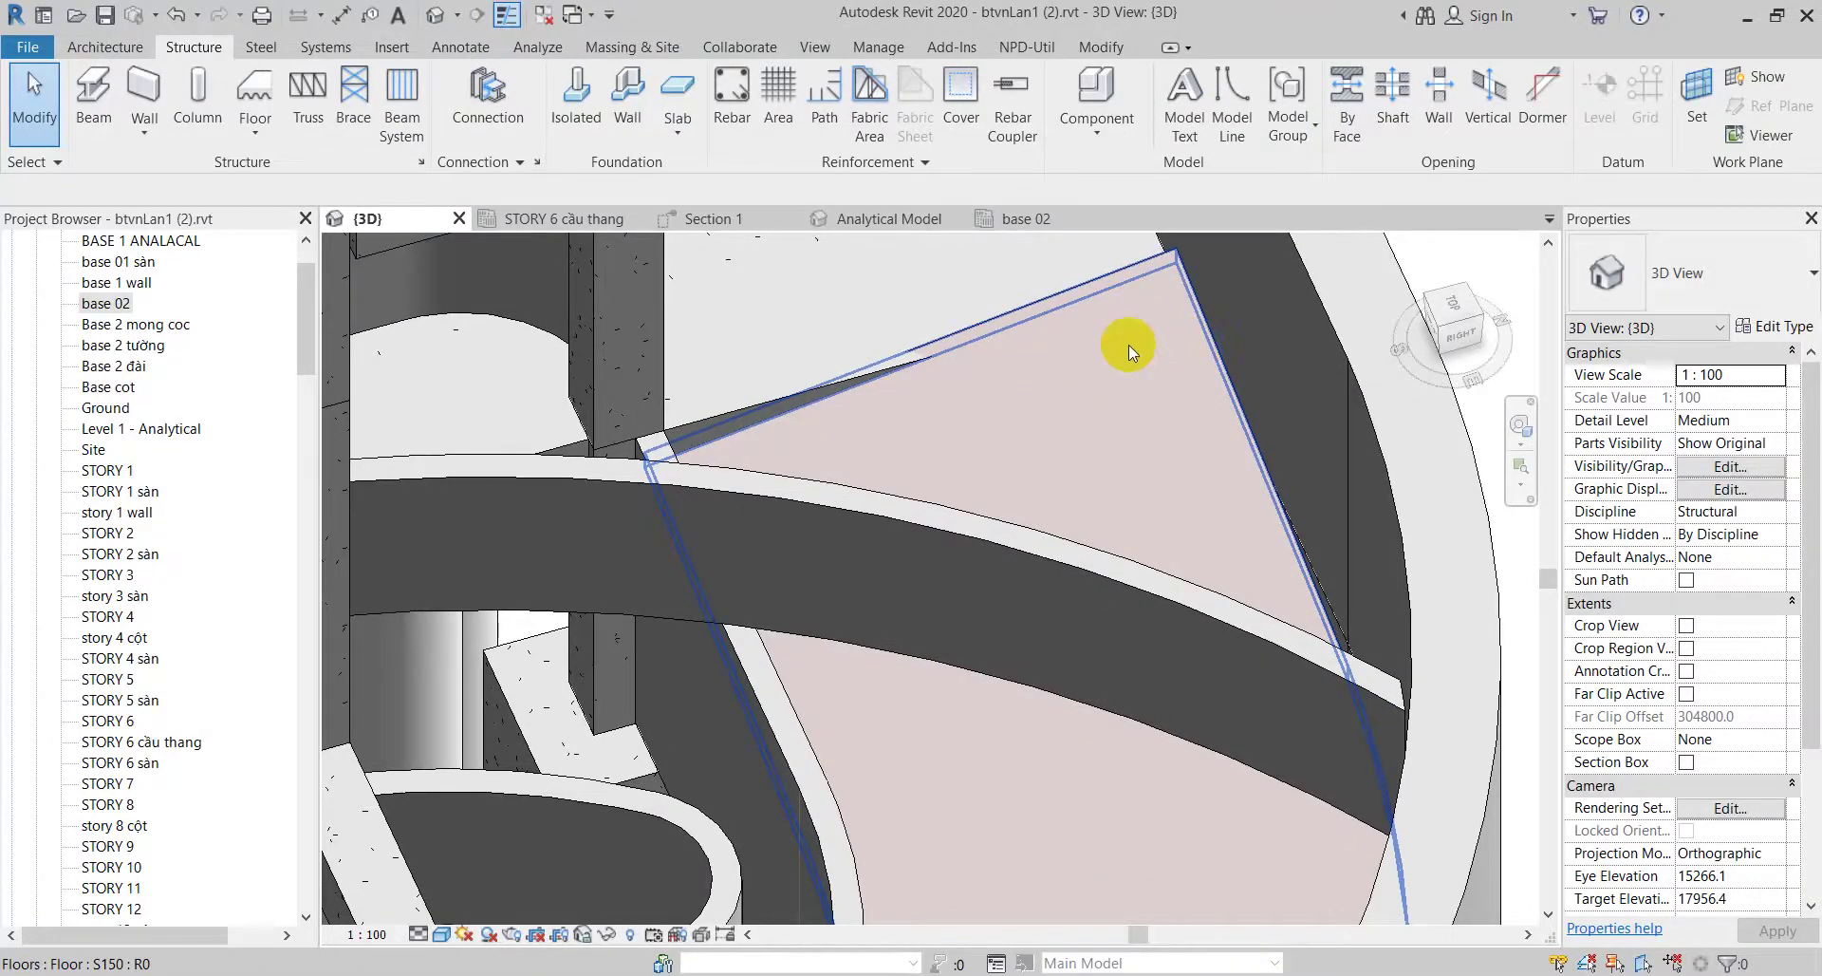
click(551, 221)
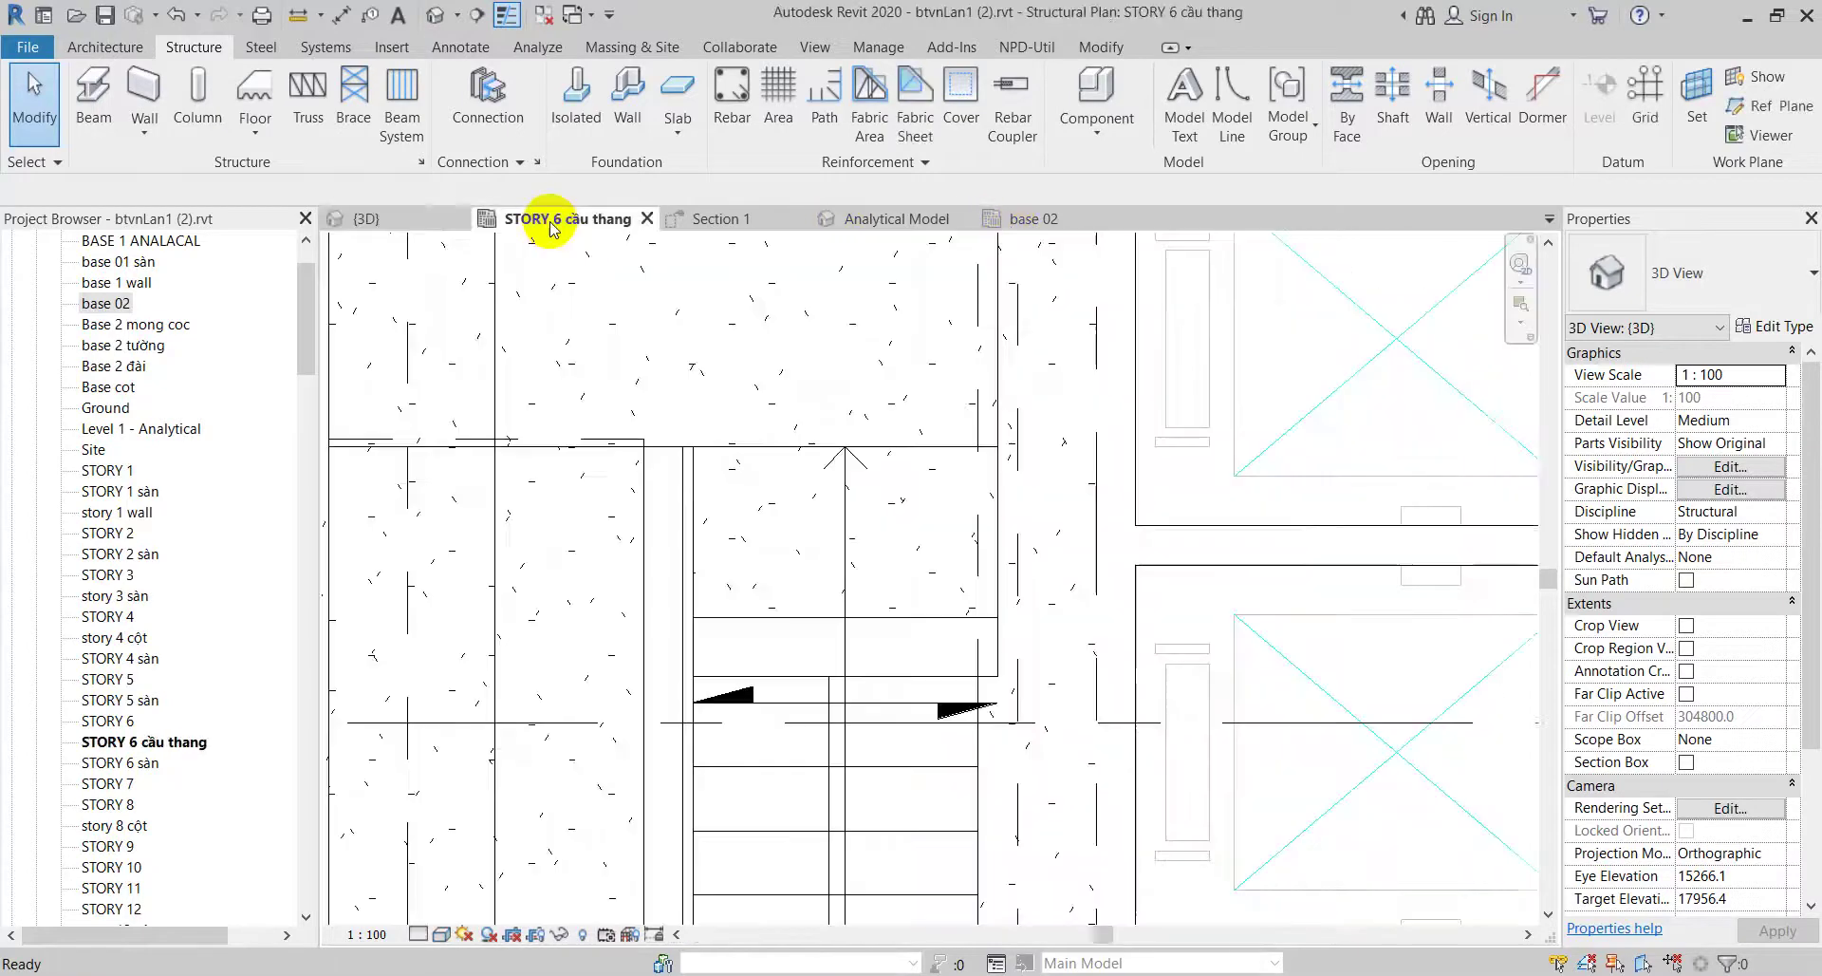
click(375, 217)
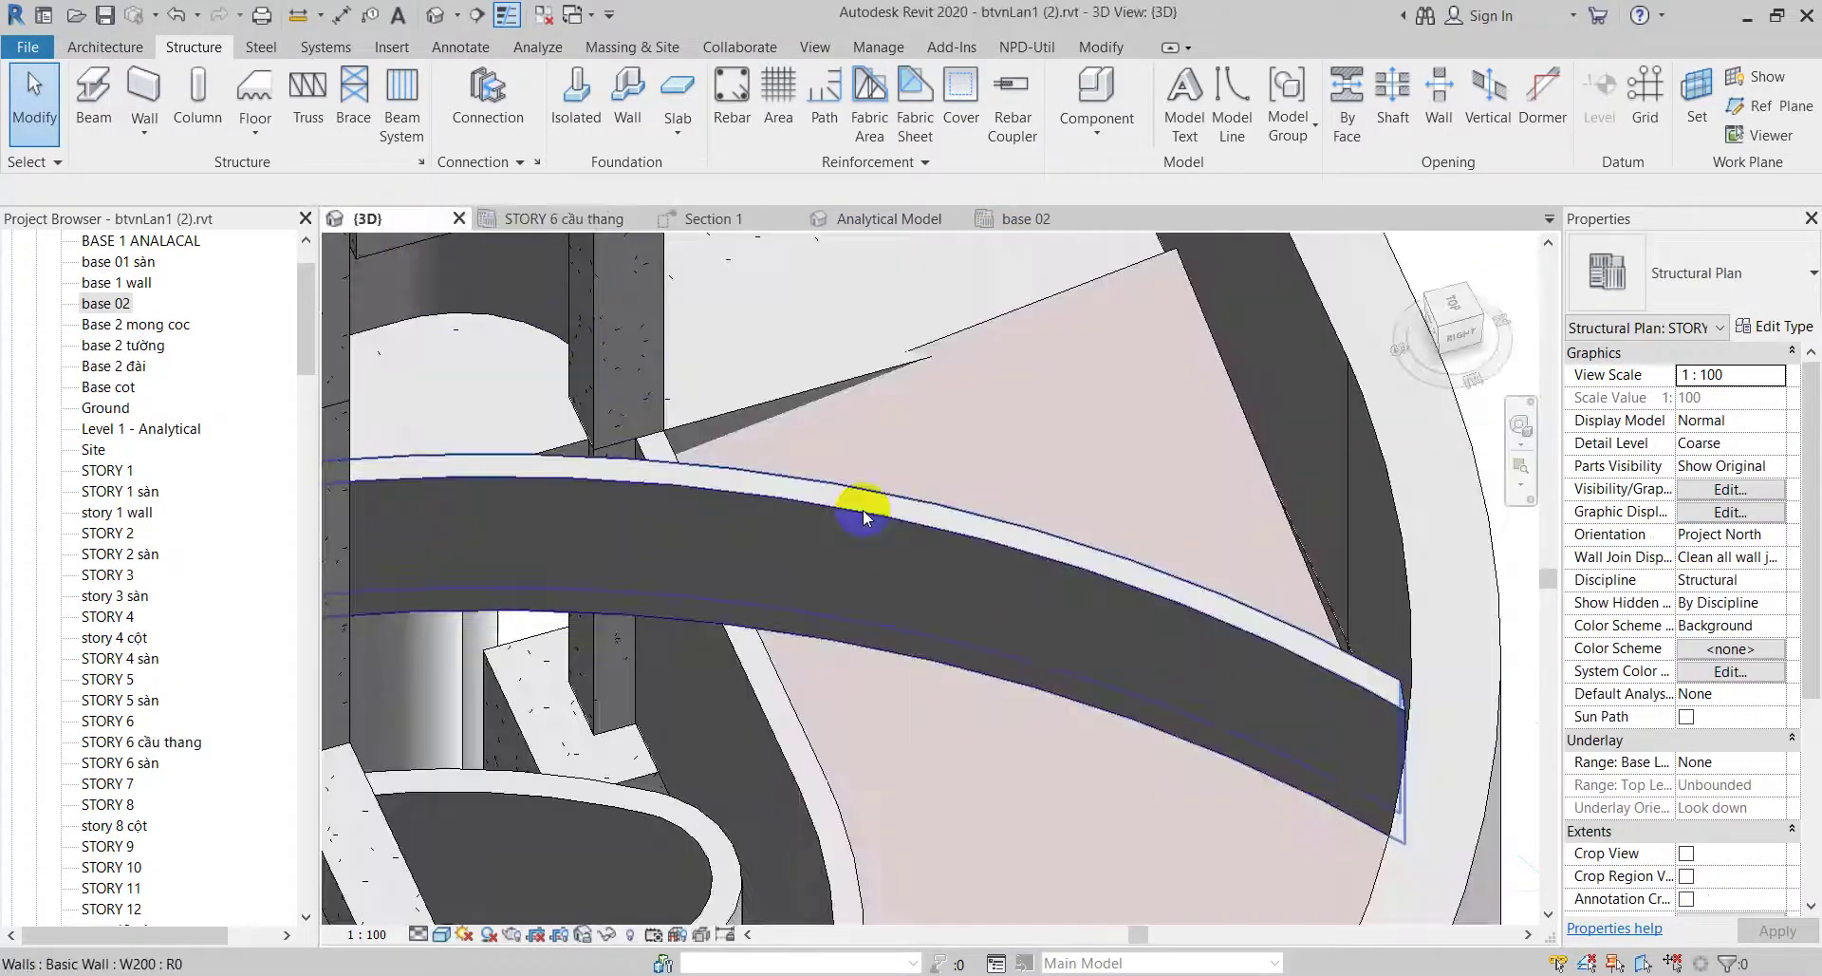
click(1045, 427)
scroll(1045, 428, down, 5)
mouse_move(1045, 427)
shift+middle_down()
mouse_move(977, 915)
mouse_move(1104, 708)
mouse_move(1159, 765)
mouse_move(1168, 630)
shift+middle_up()
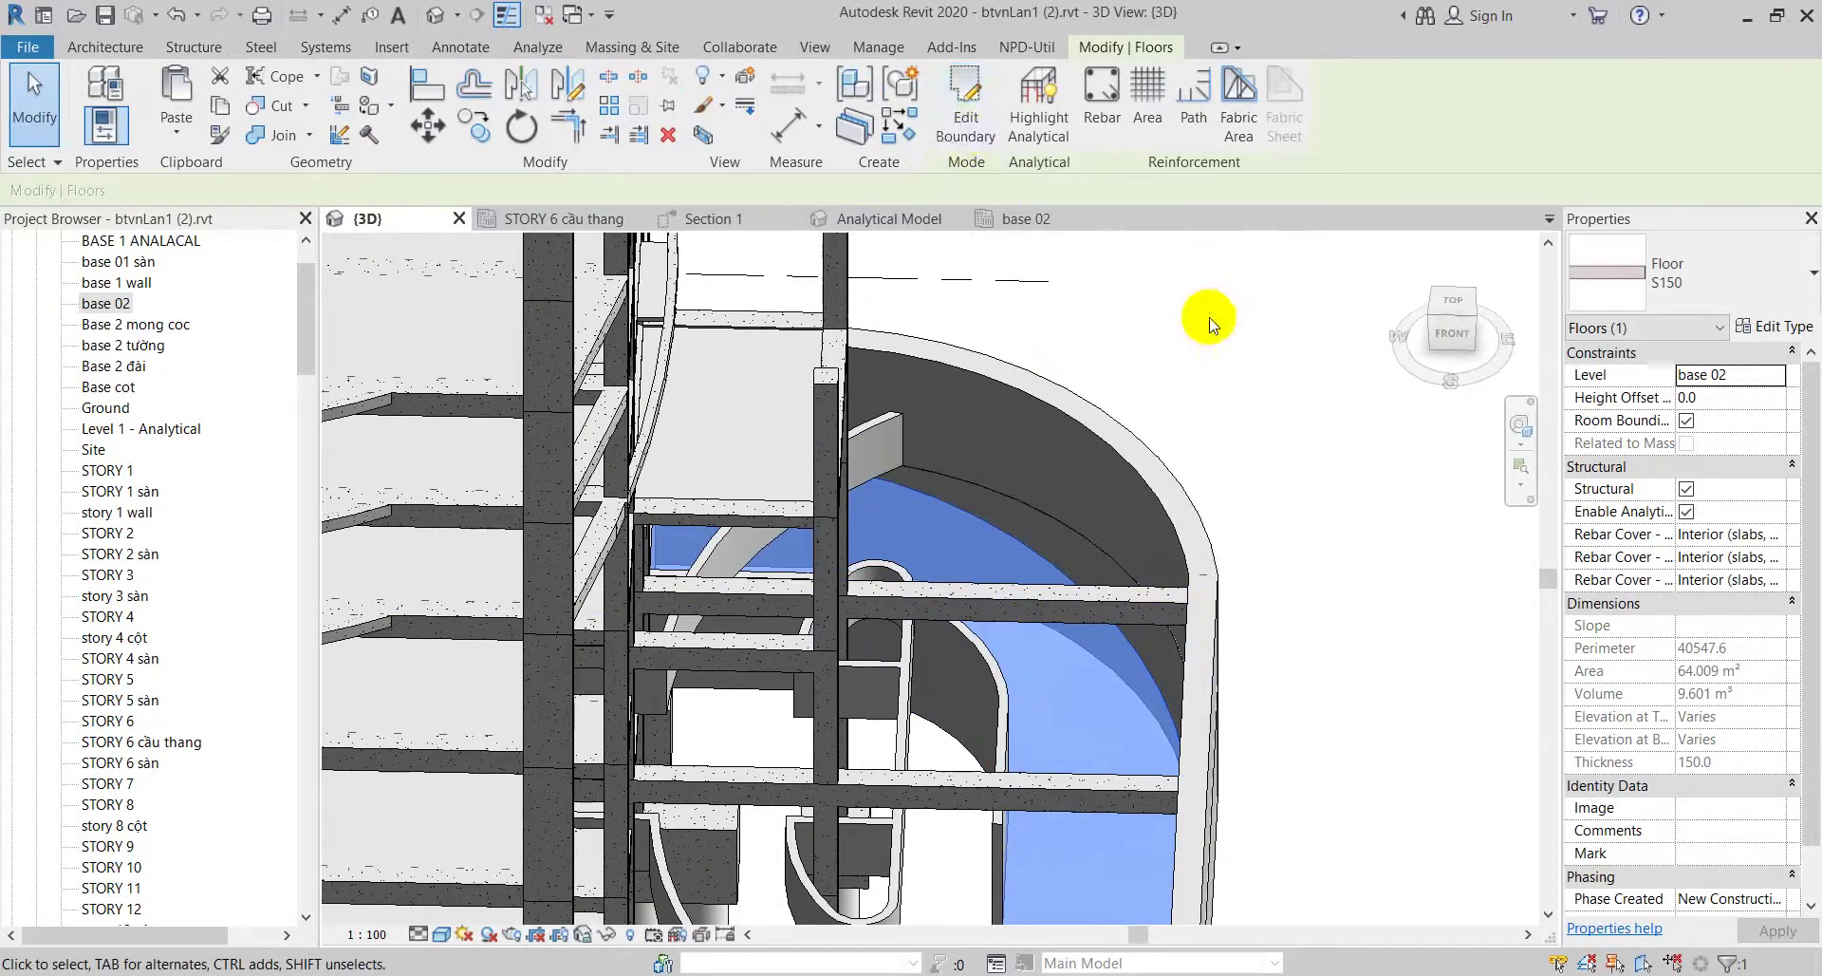
Step: Delete the slope arrow from the floor's boundary sketch and finish editing
click(965, 130)
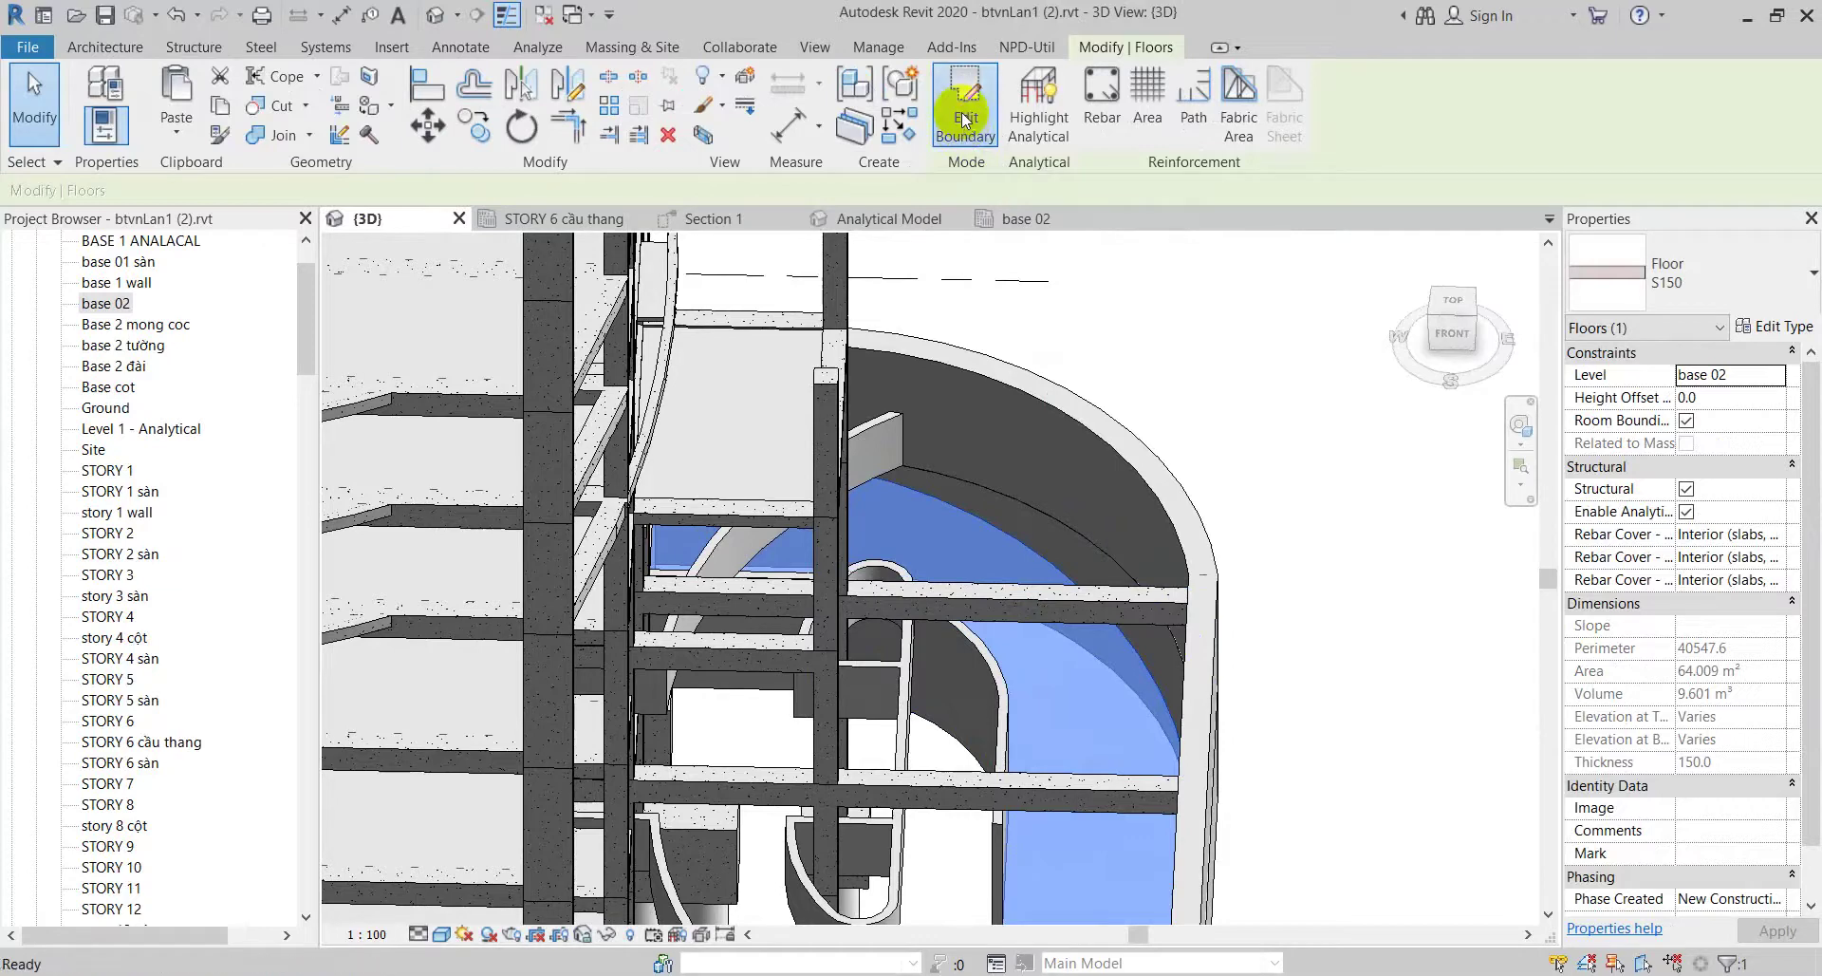
scroll(1031, 450, down, 2)
scroll(917, 624, down, 2)
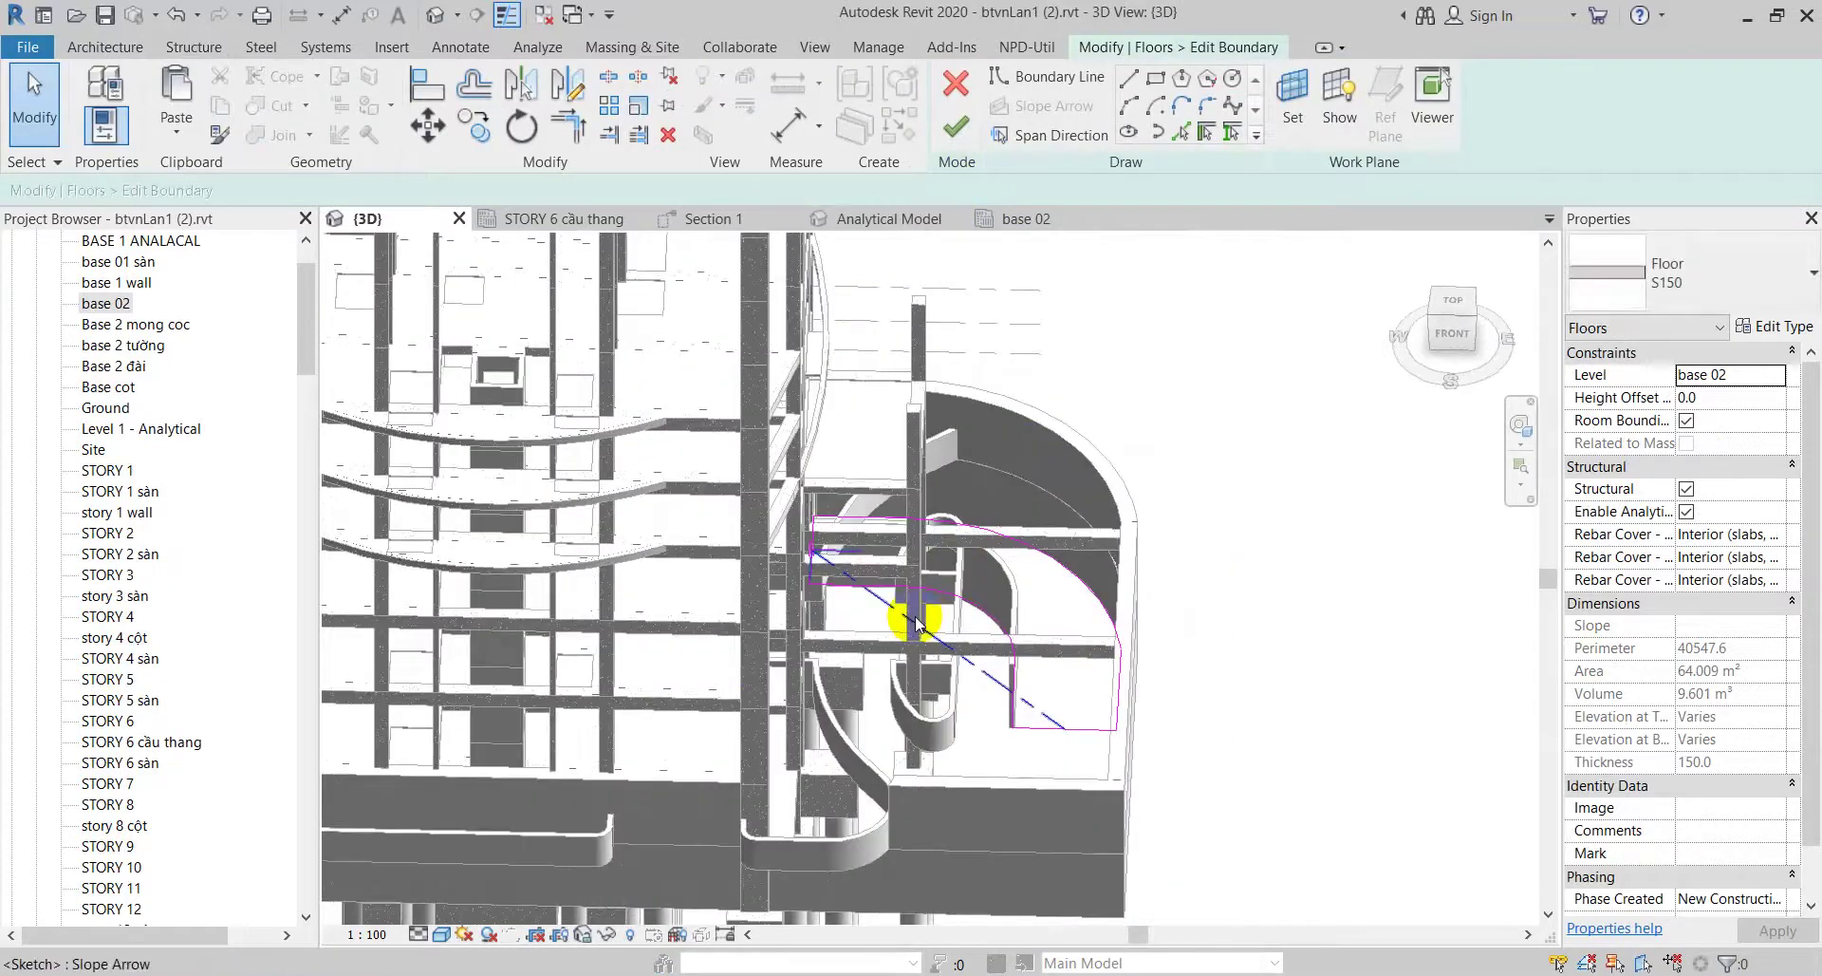
click(917, 624)
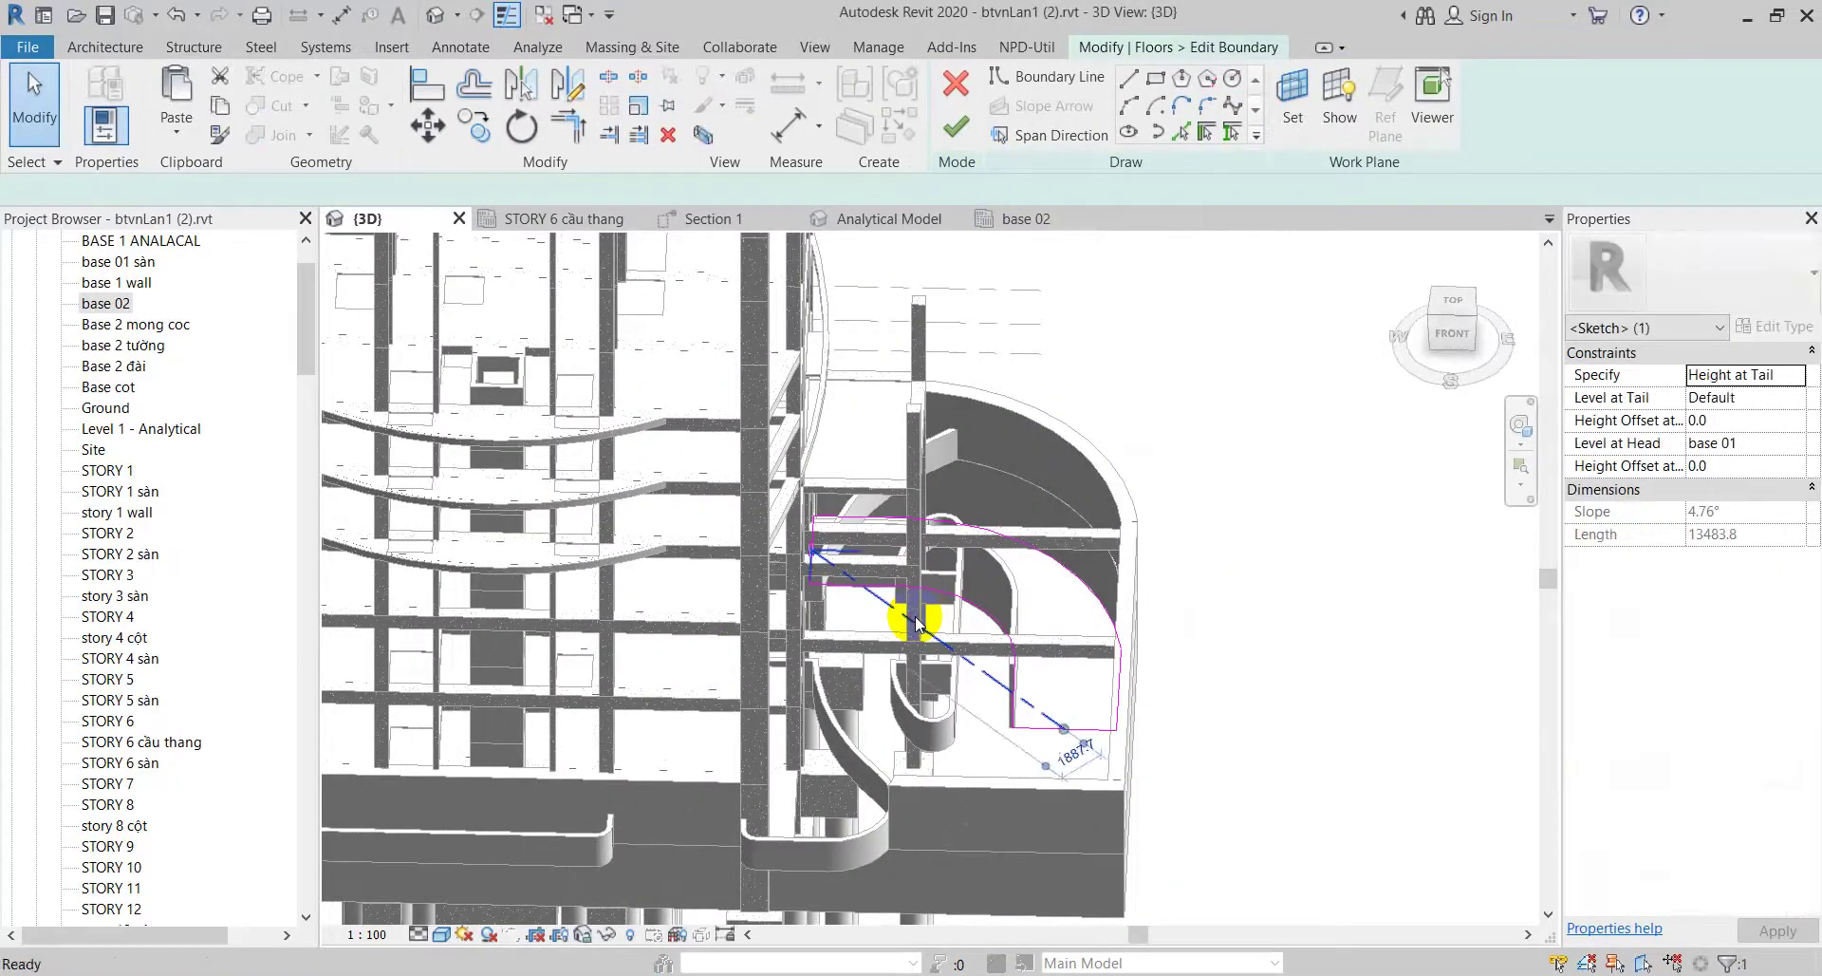
key(Delete)
click(959, 124)
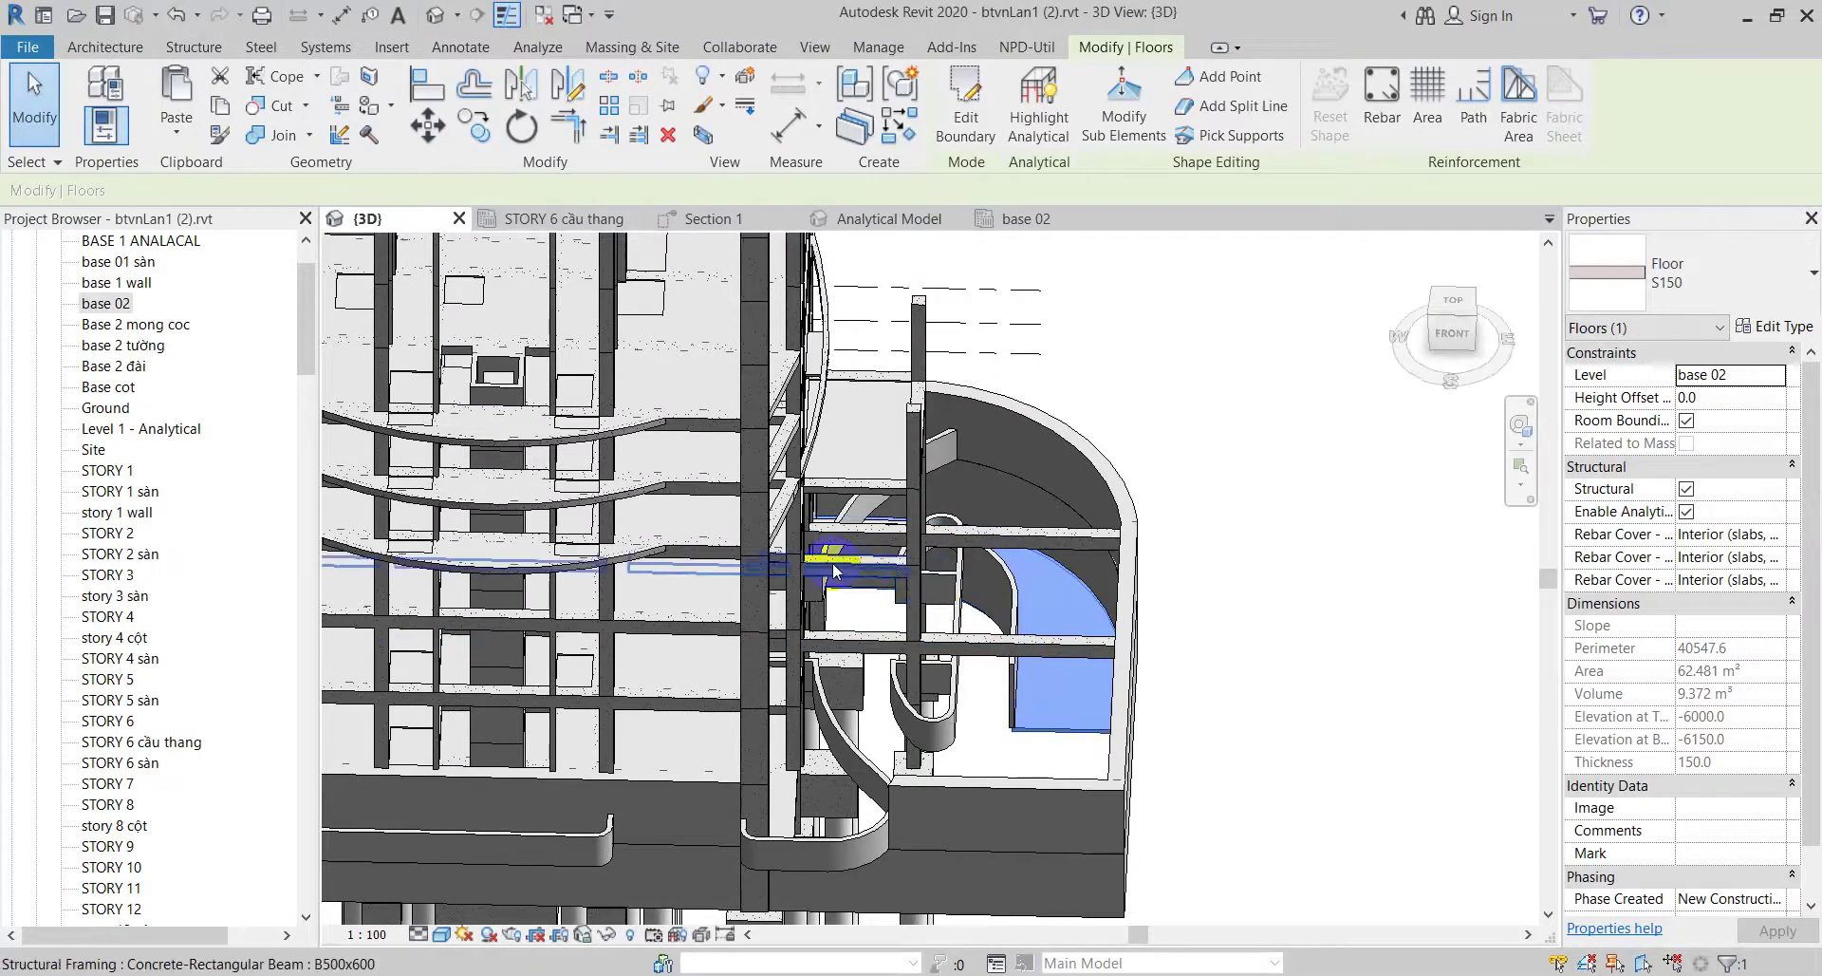
click(1049, 593)
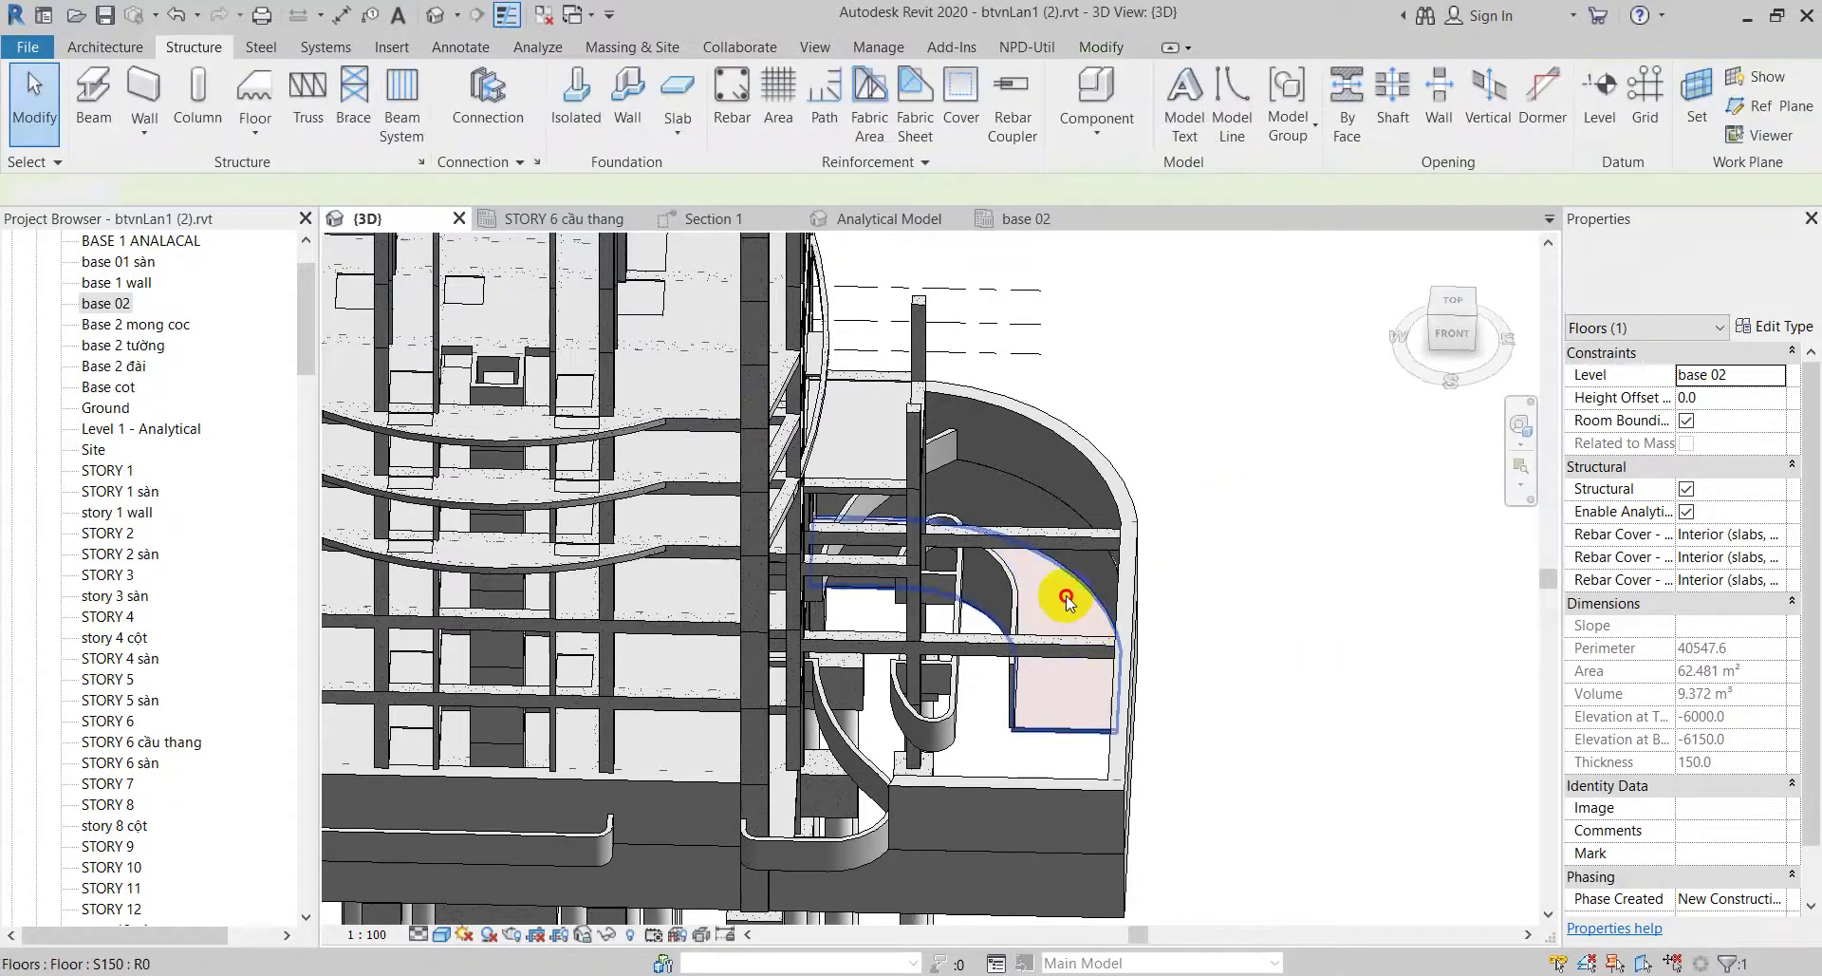
scroll(1067, 595, up, 2)
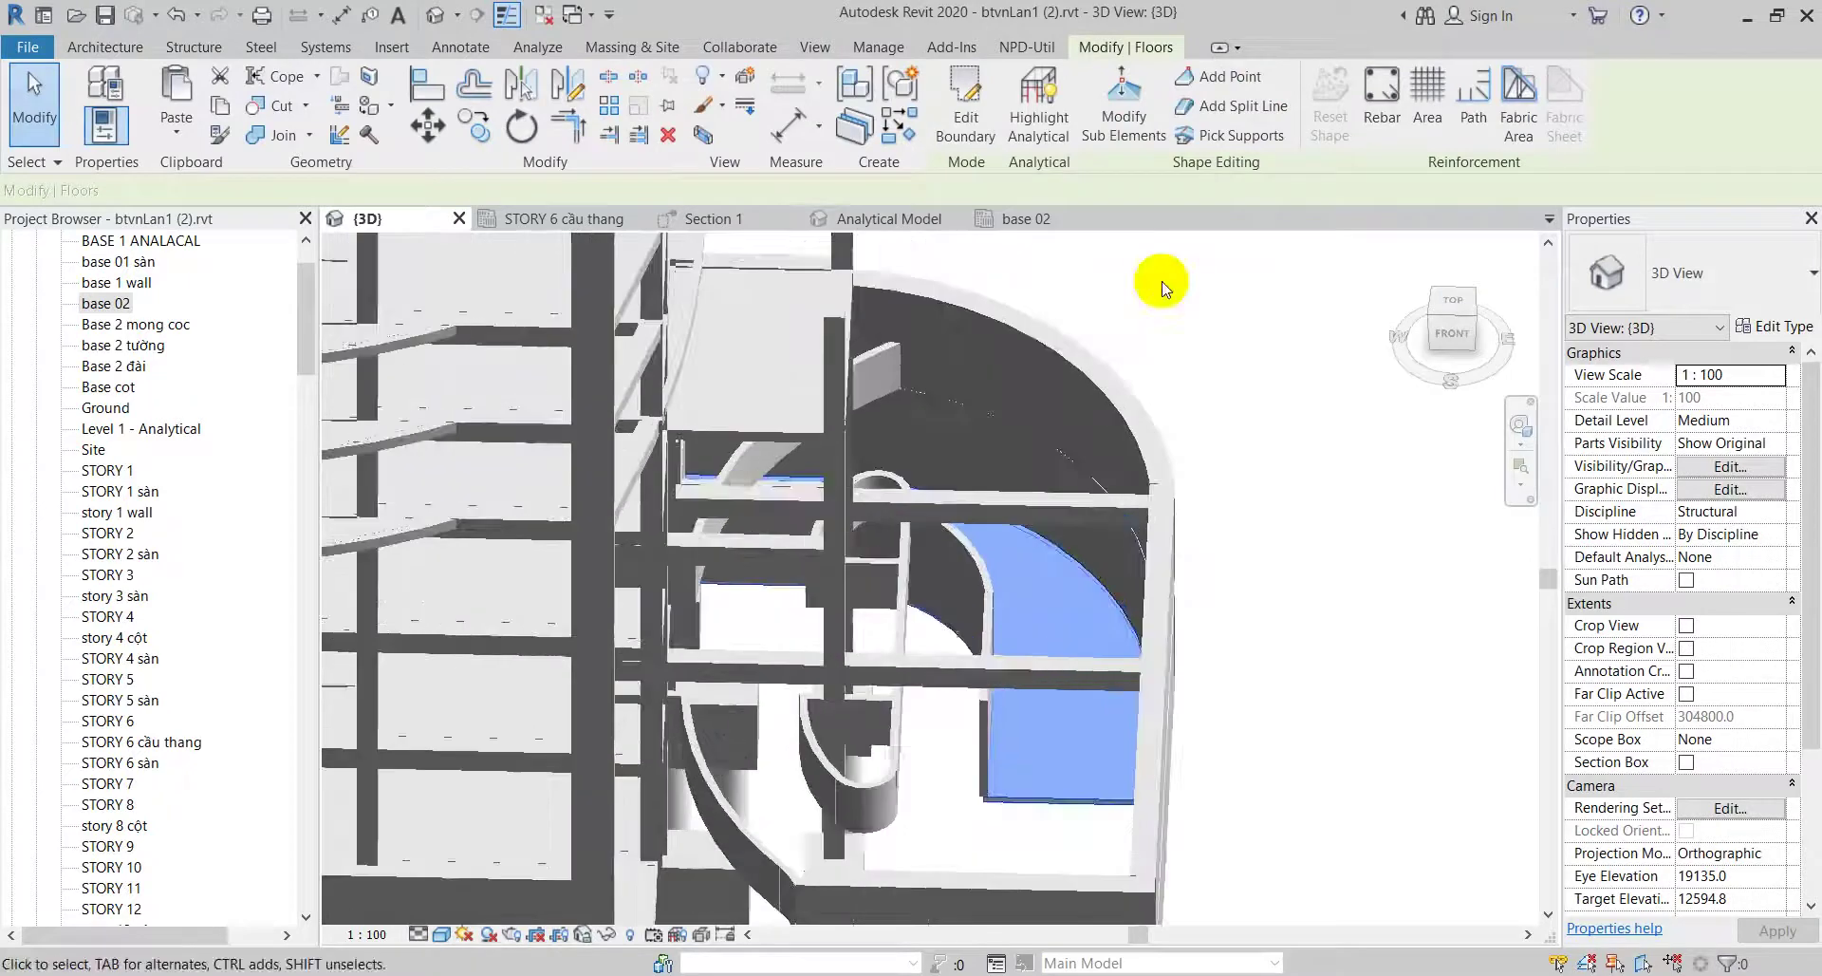
Step: Add shape-edit points on the slab's lower part, upper area, corner vertex, edge and curved area
click(1129, 99)
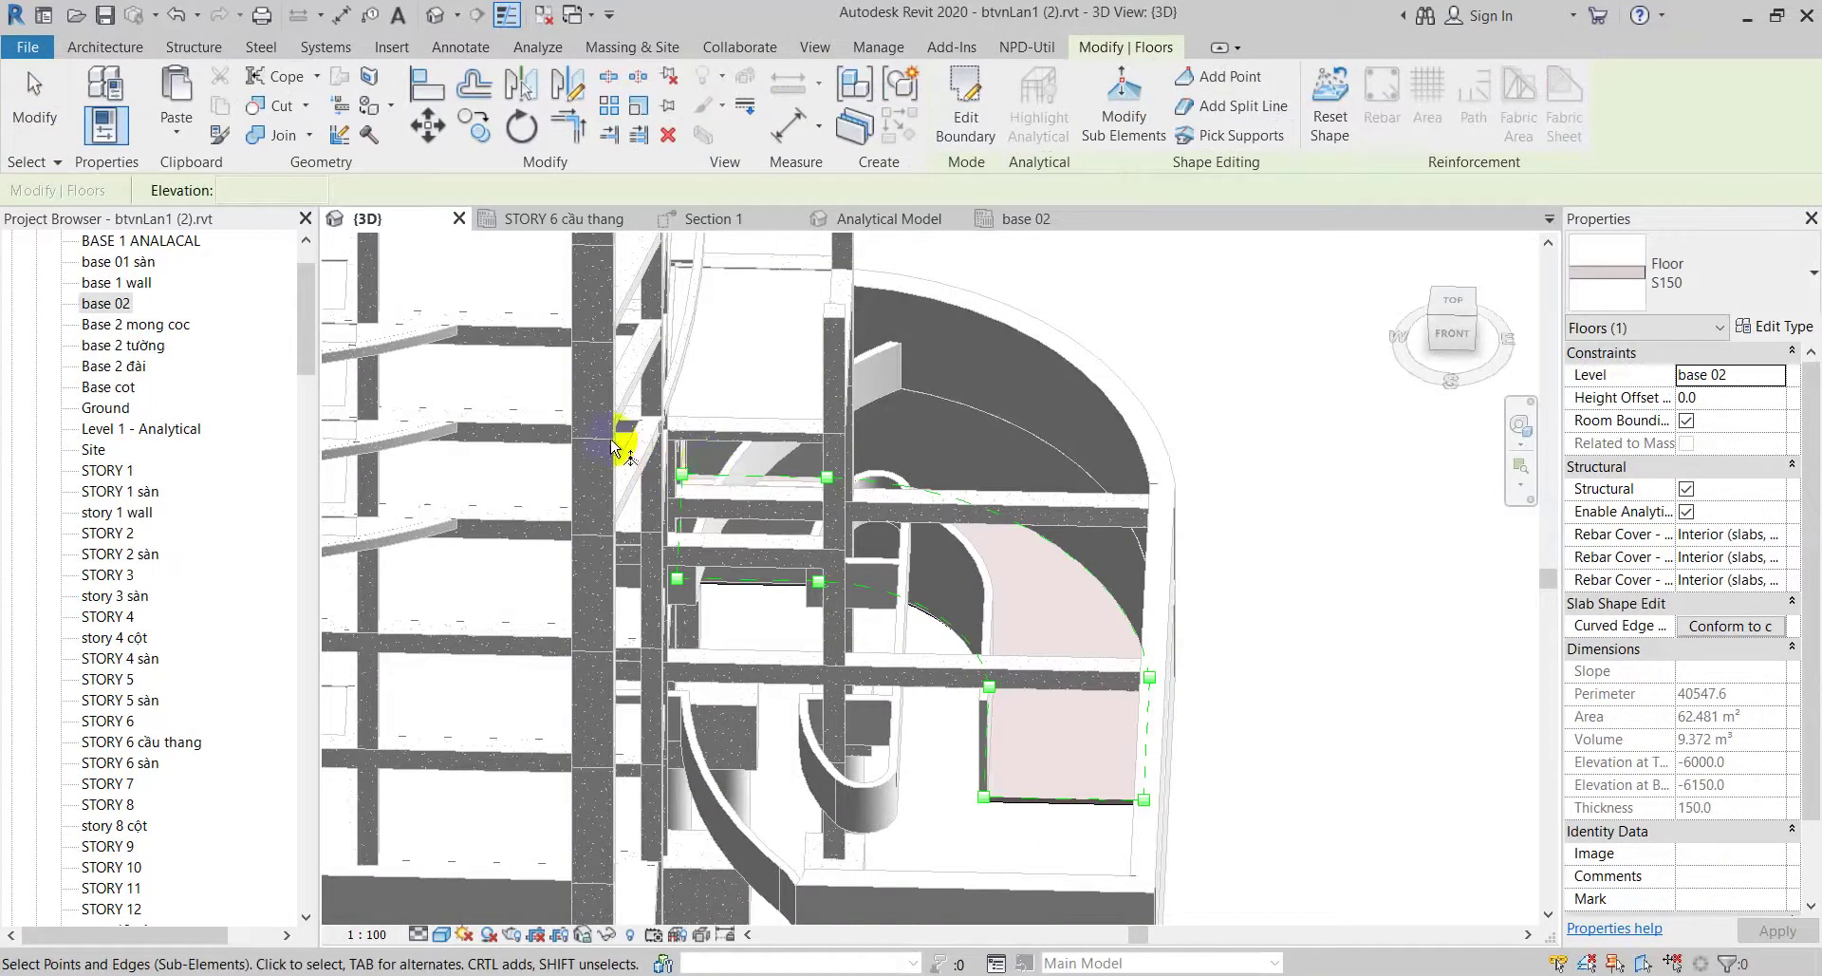
drag(567, 403, 1168, 843)
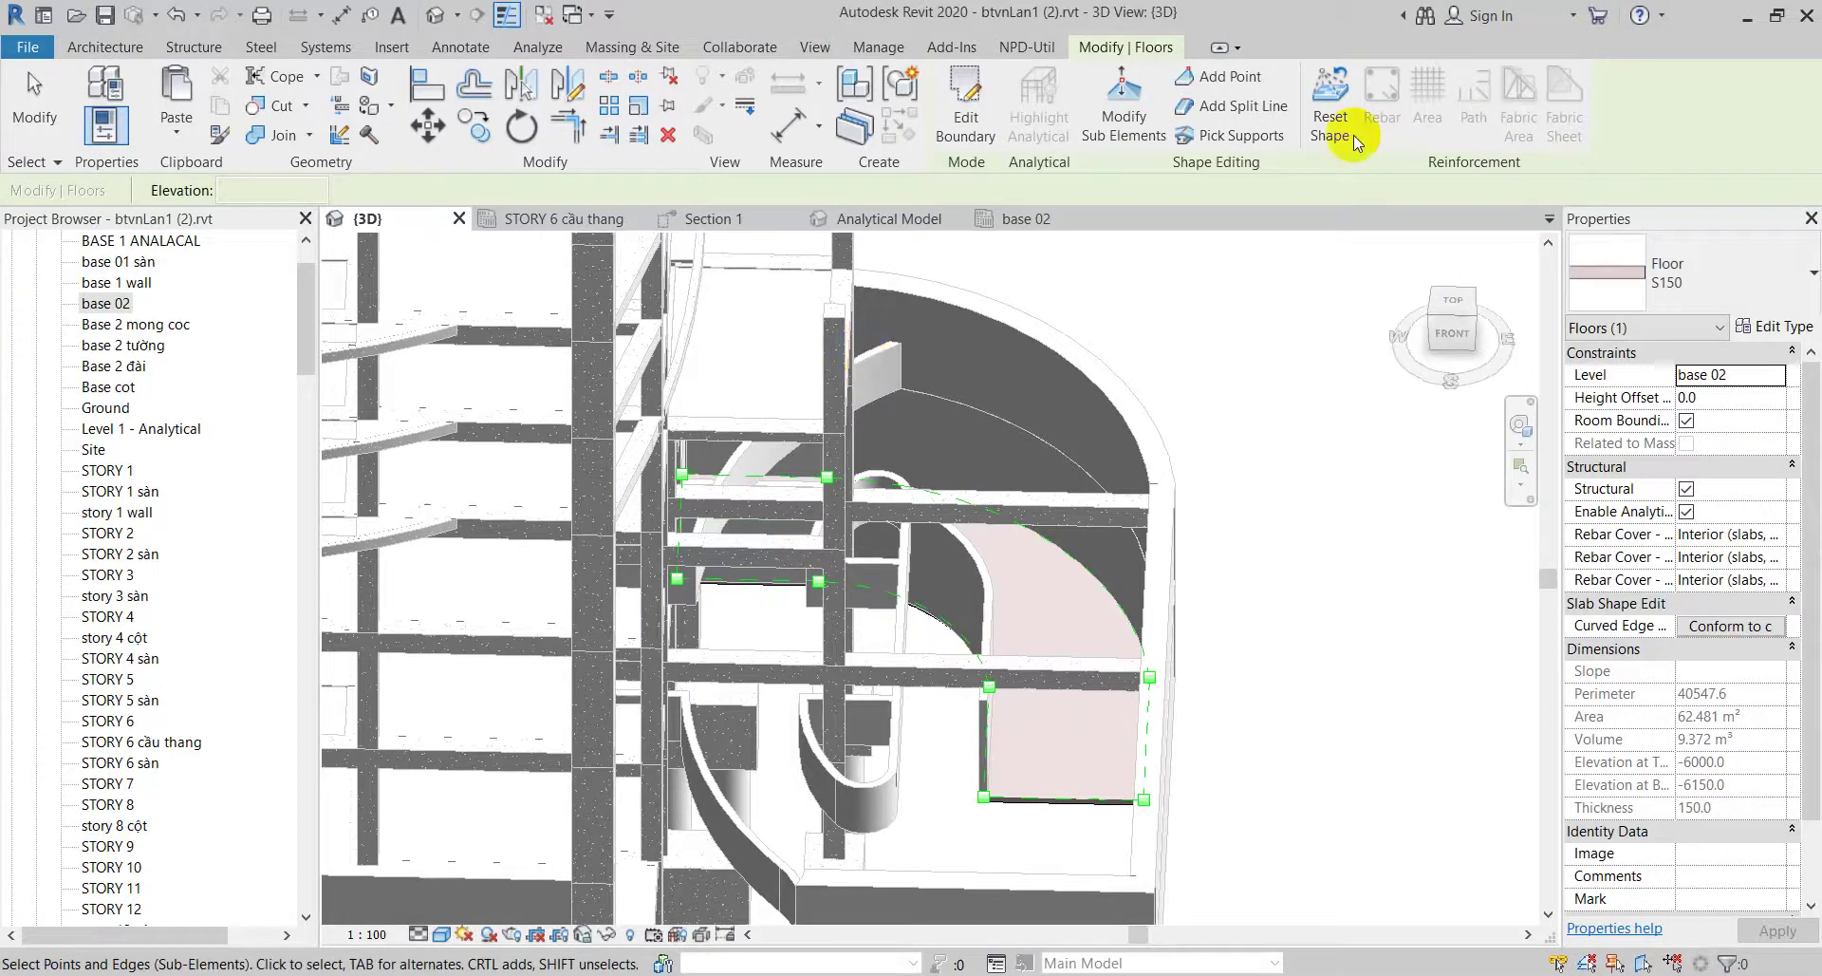
click(1225, 76)
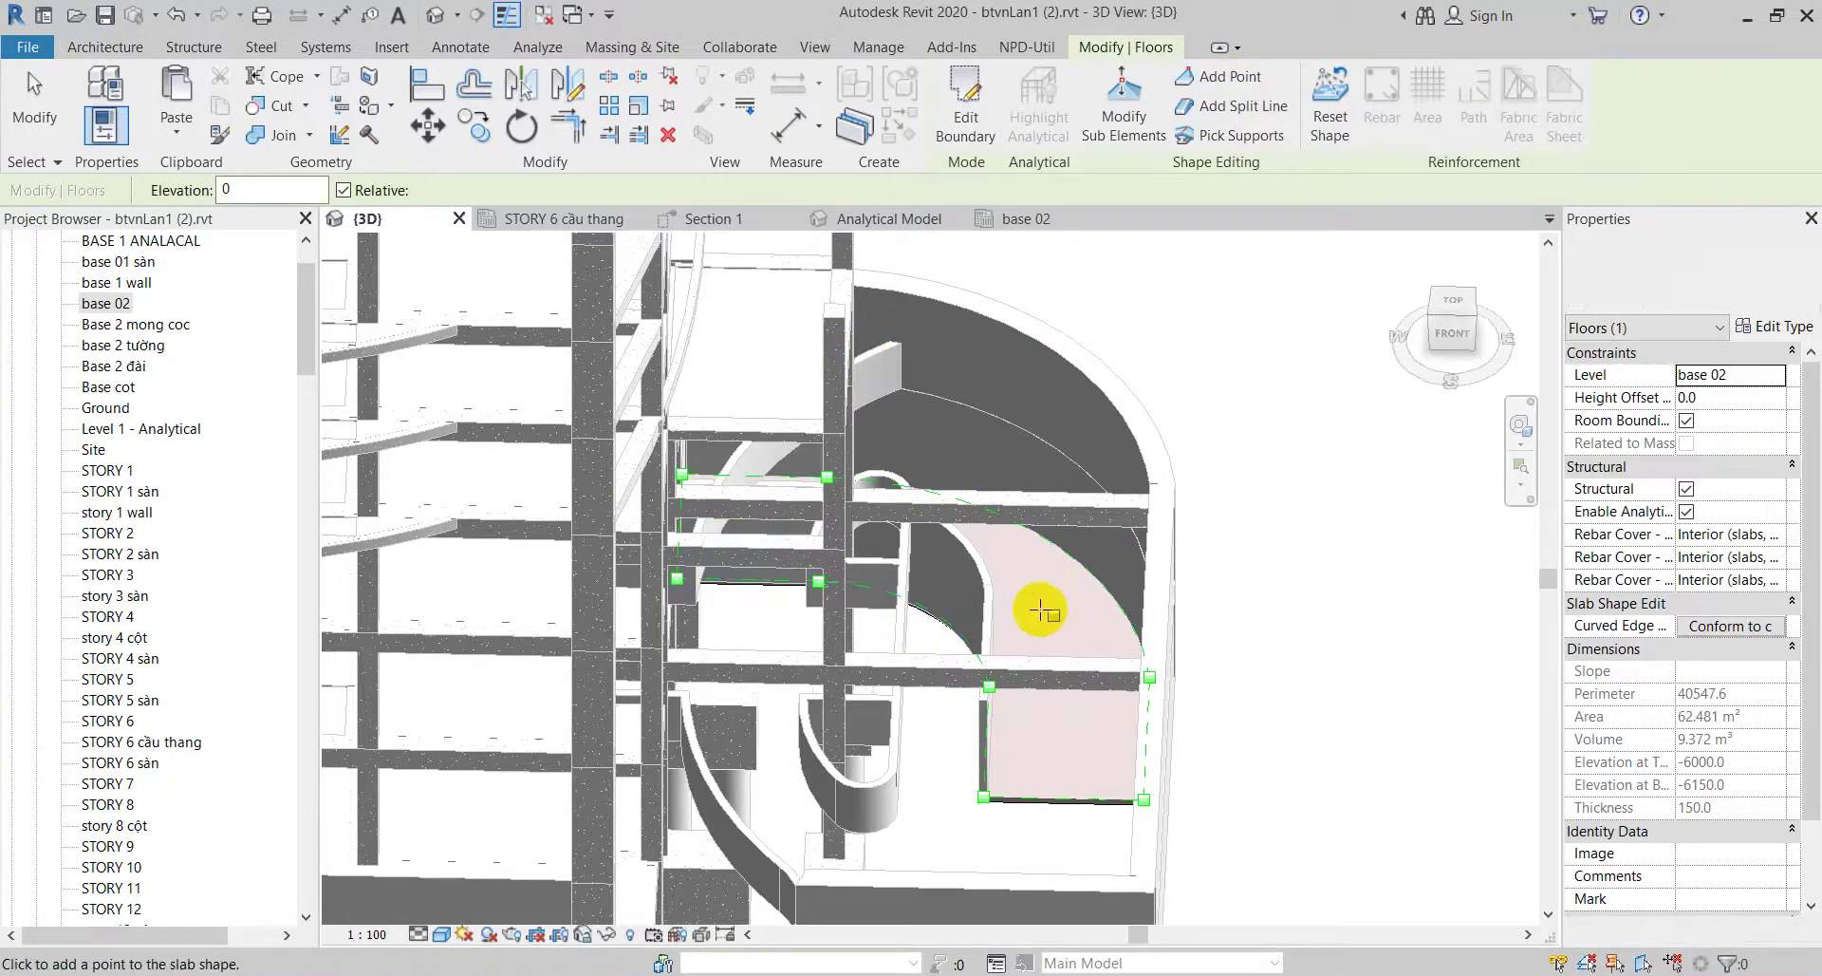
click(1050, 656)
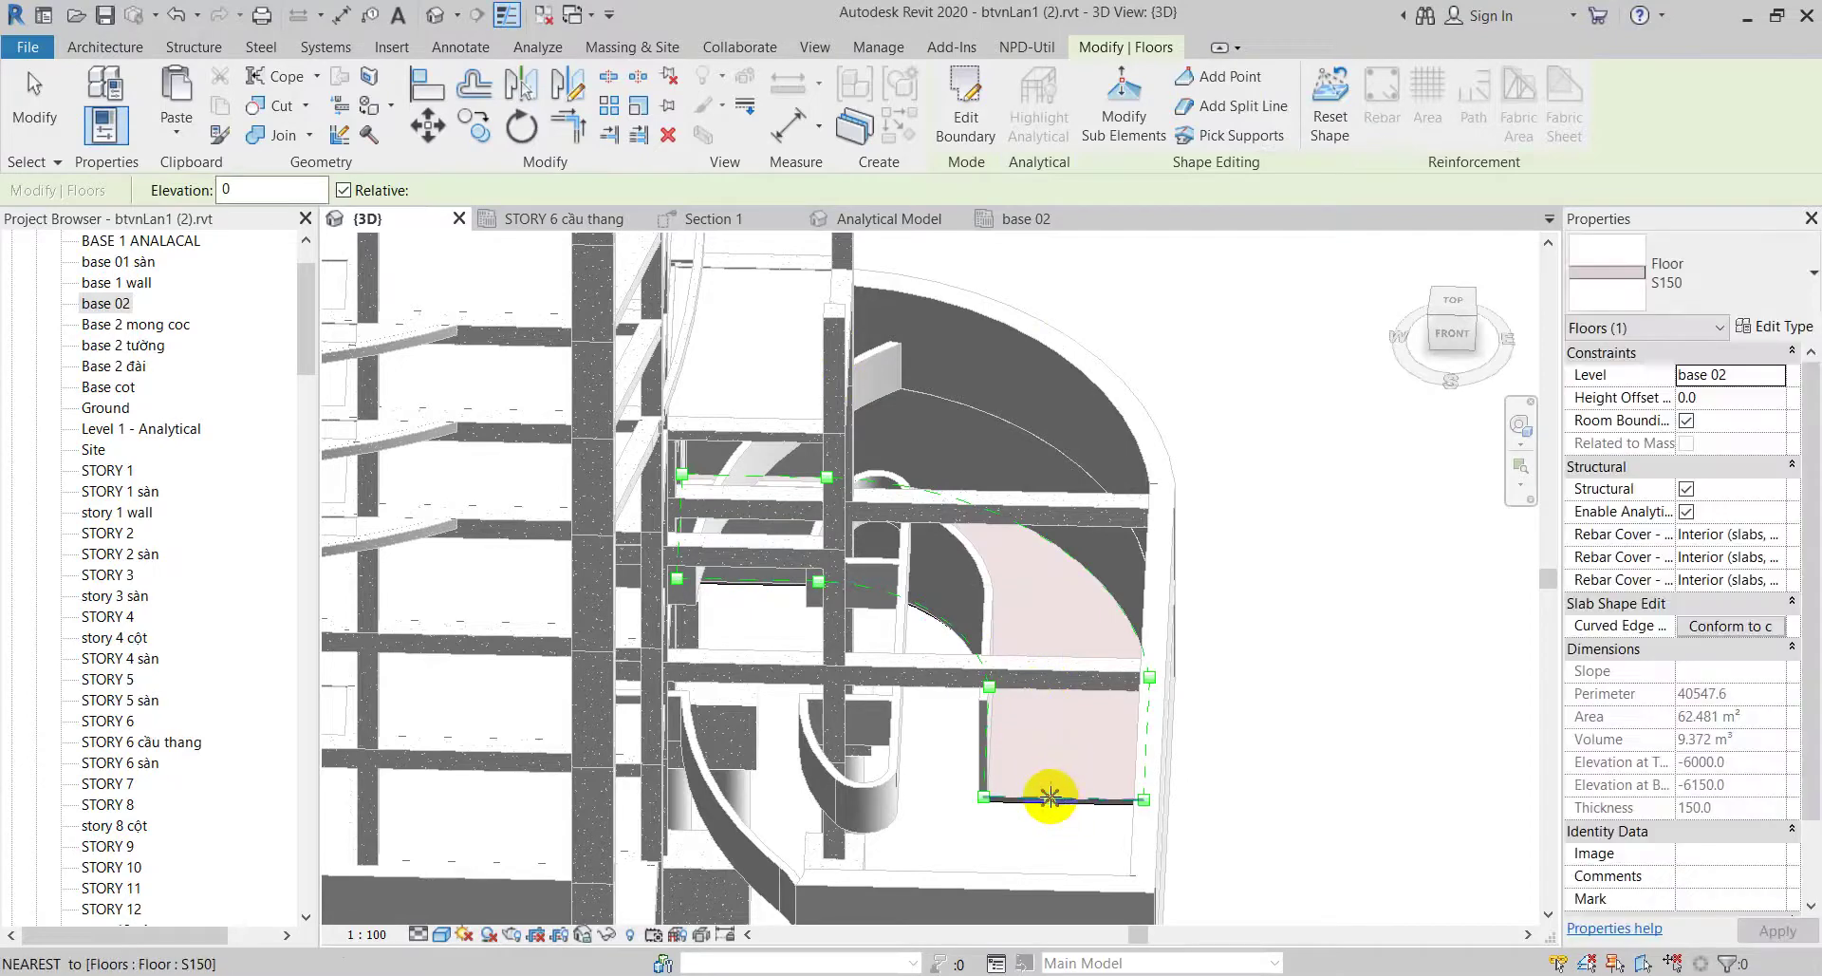
click(1054, 712)
click(1059, 615)
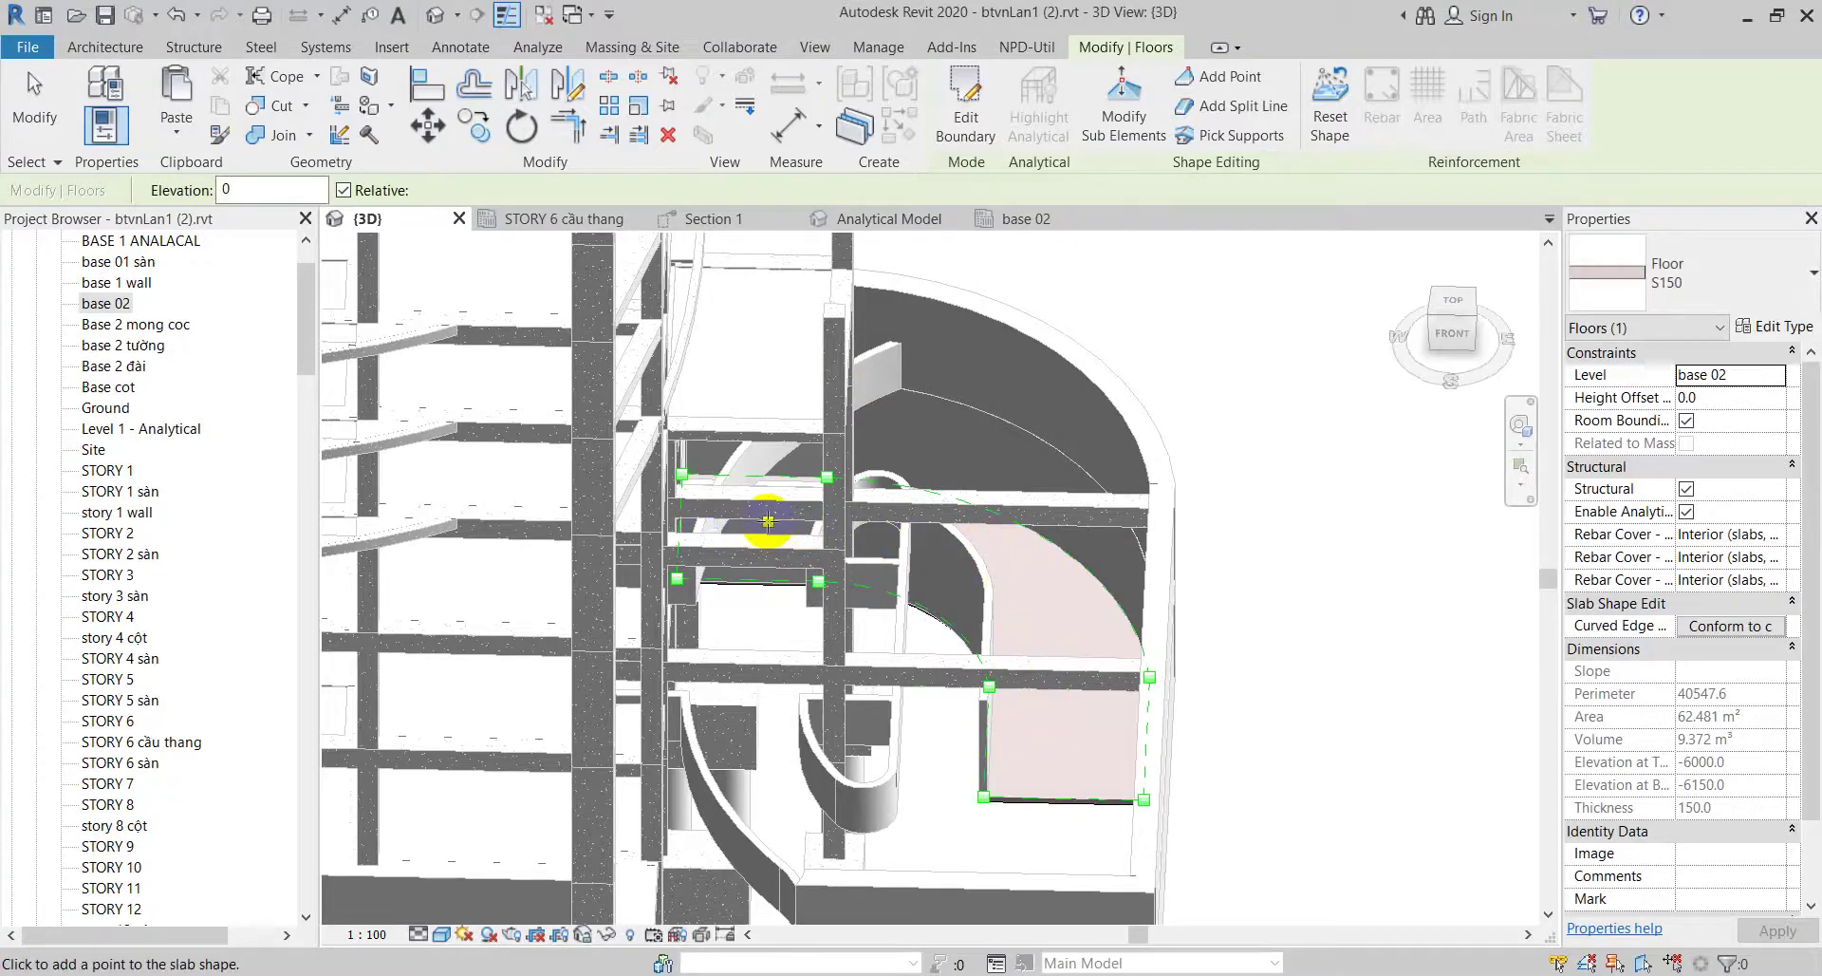
click(749, 512)
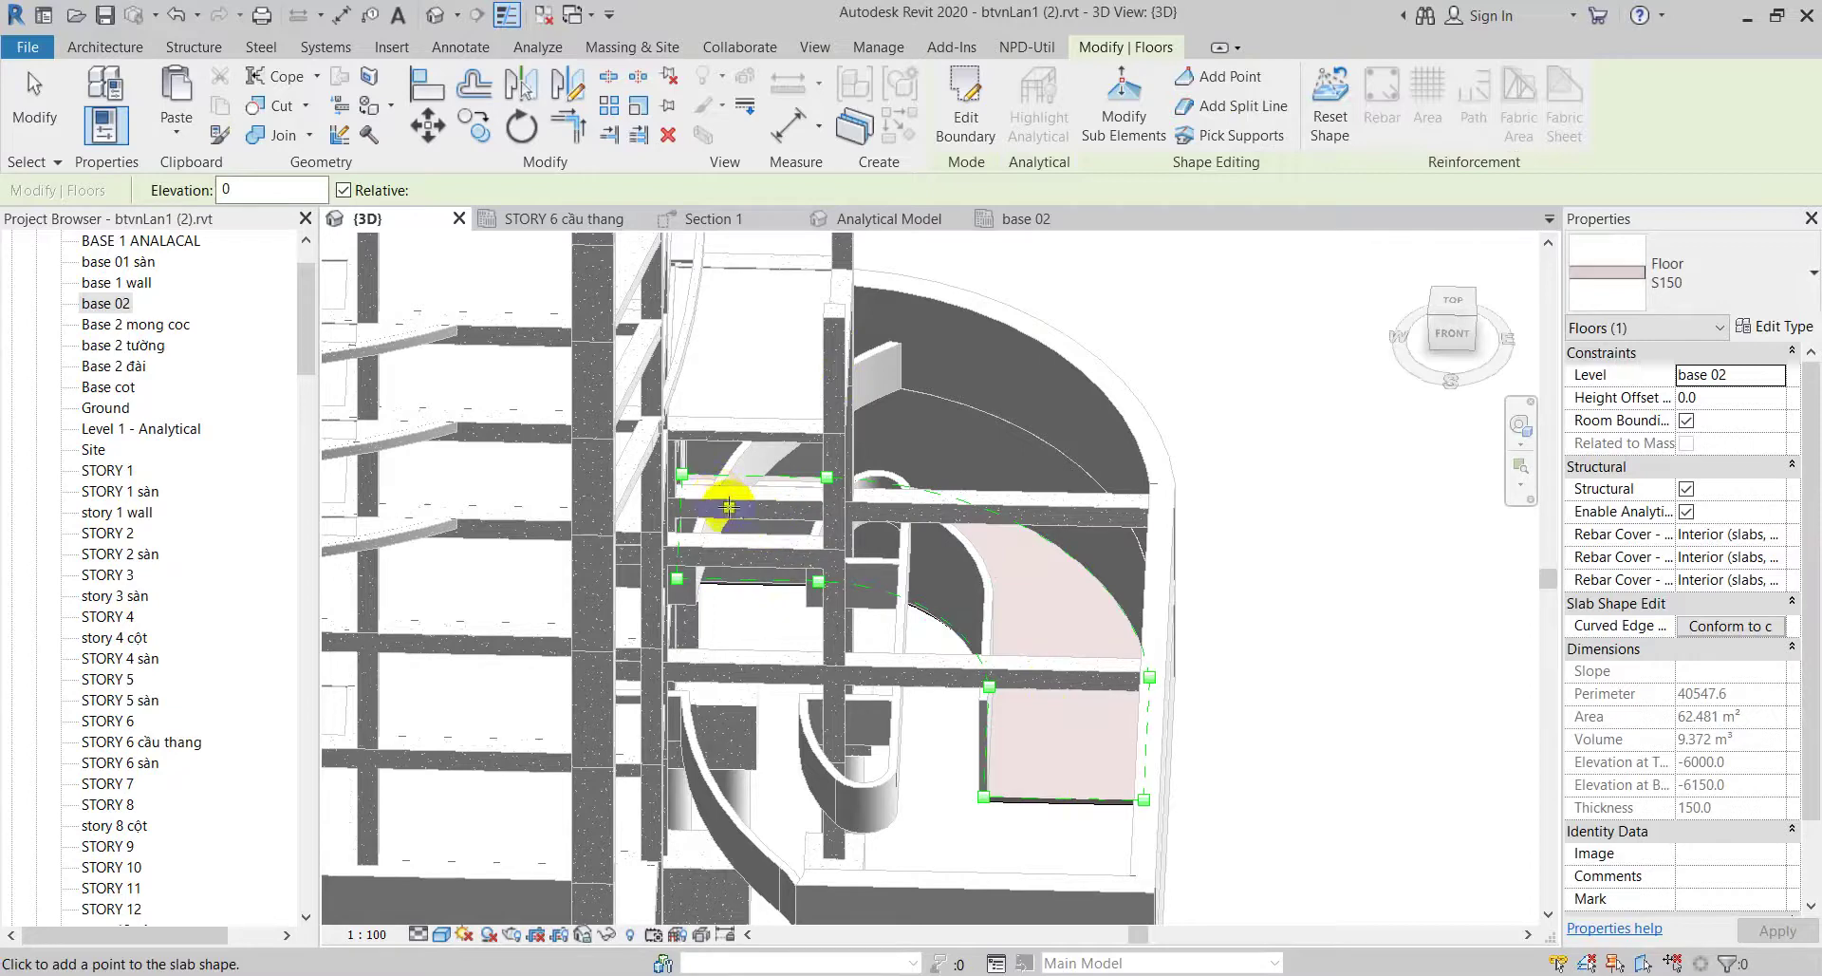
click(681, 474)
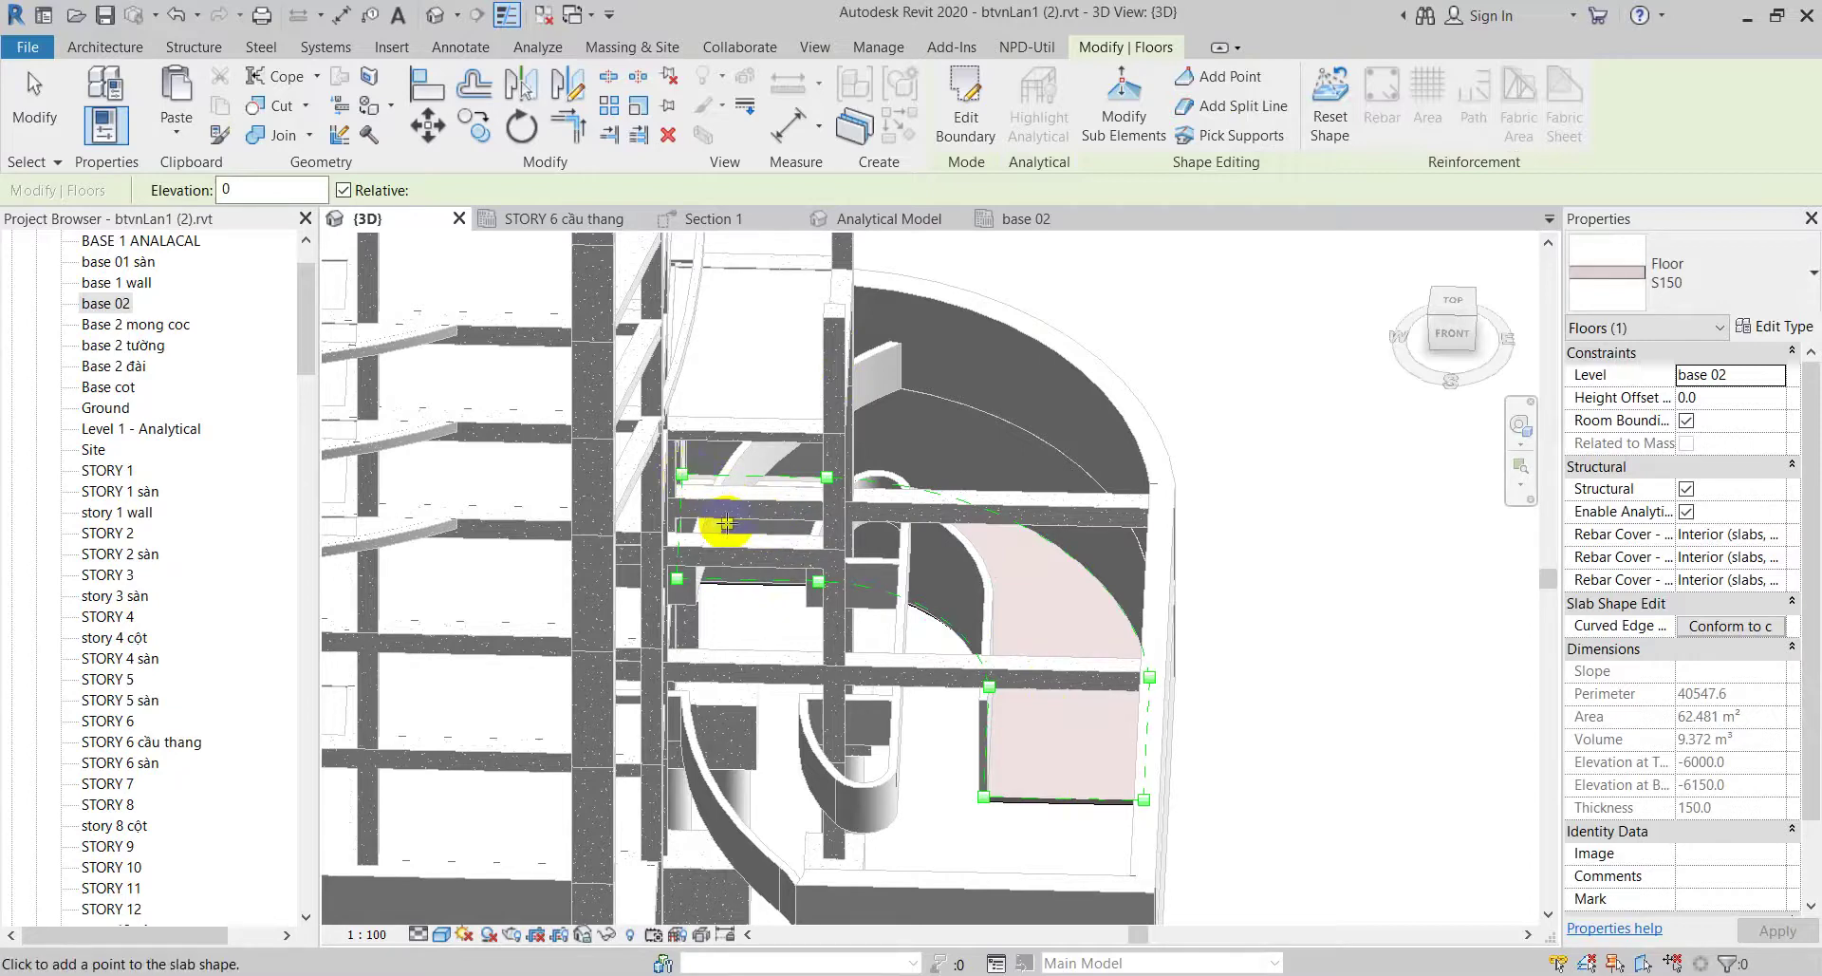
click(726, 523)
click(1073, 598)
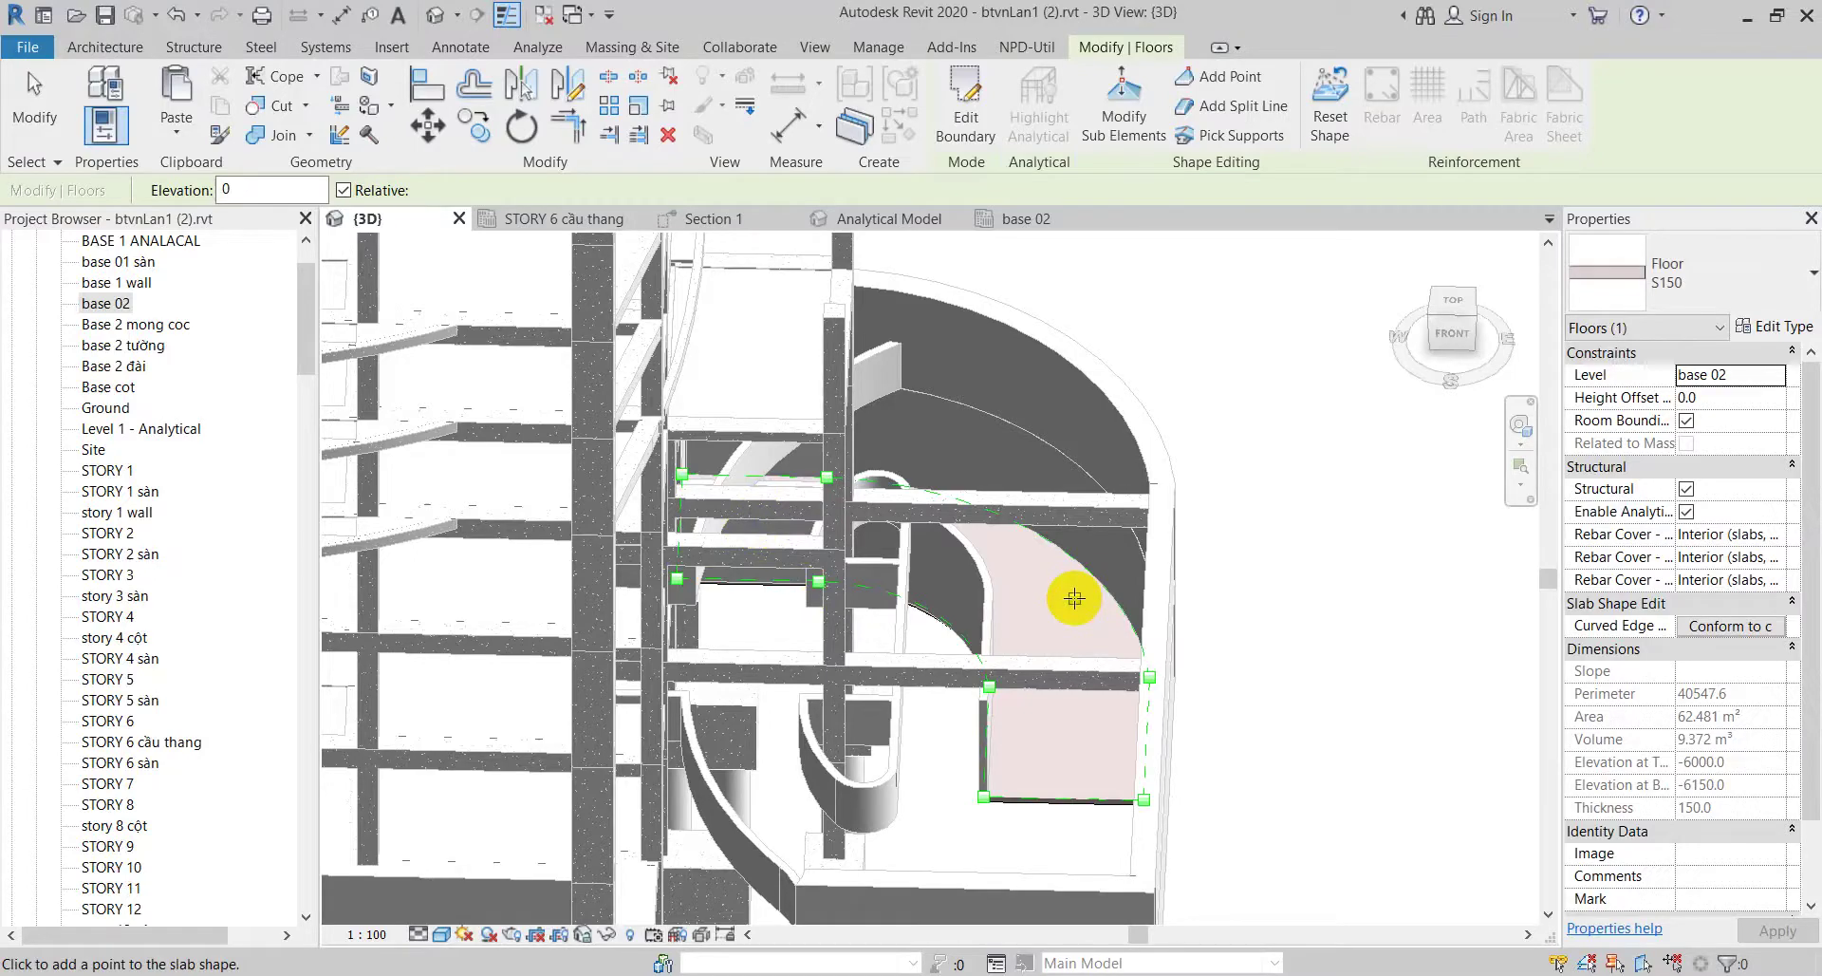
key(Escape)
key(Escape)
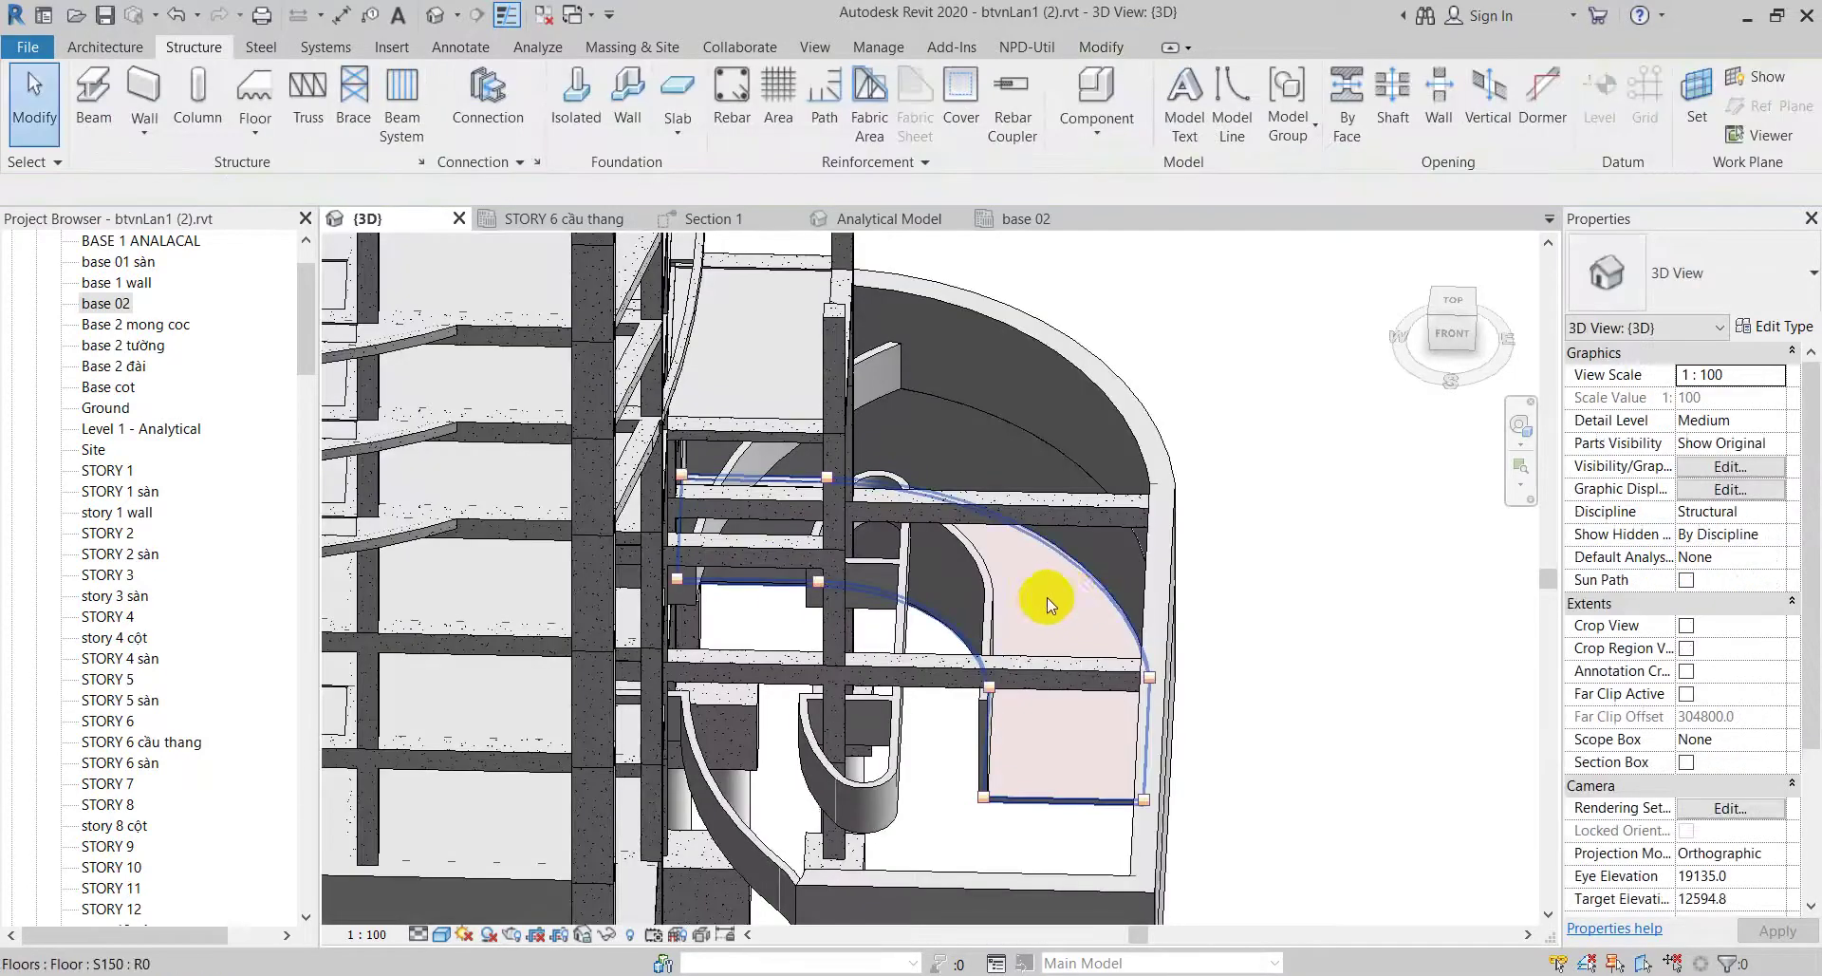
Step: Orbit to the slab corner by the curved beam, trial-lower a vertex to -1000, then undo it
scroll(1106, 621, up, 2)
mouse_move(1111, 625)
shift+middle_down()
mouse_move(947, 535)
mouse_move(683, 684)
shift+middle_up()
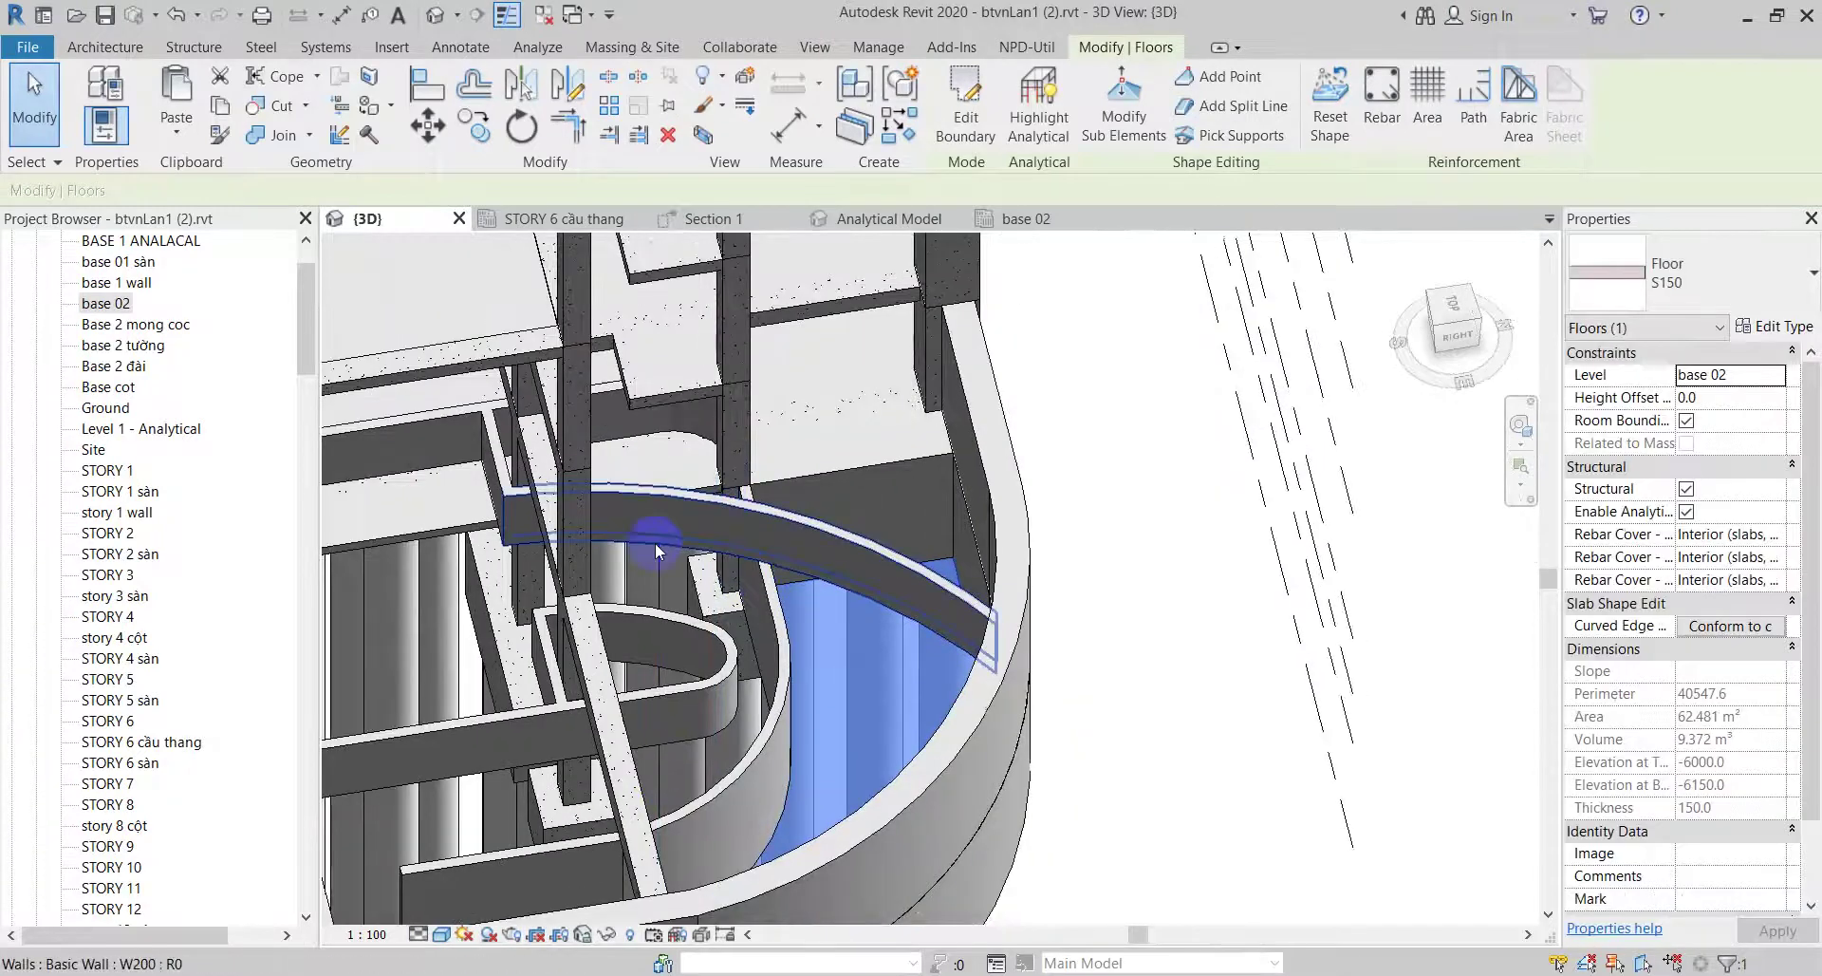
click(1124, 104)
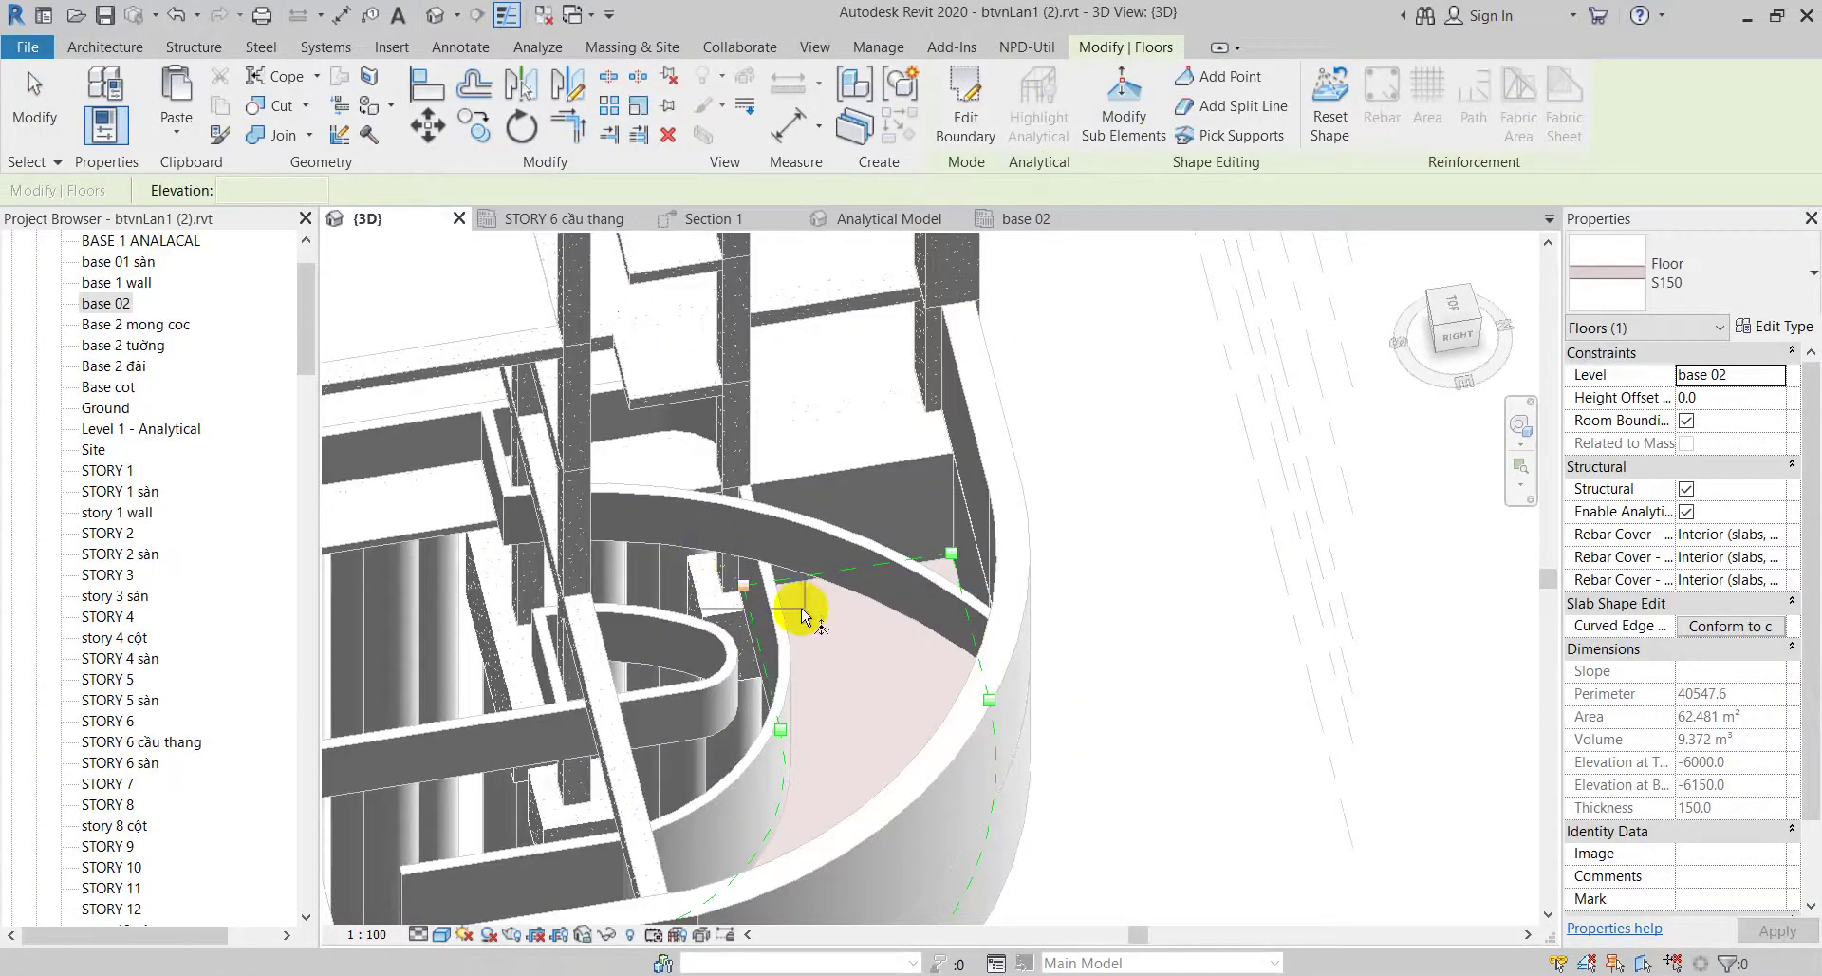
click(745, 583)
key(Return)
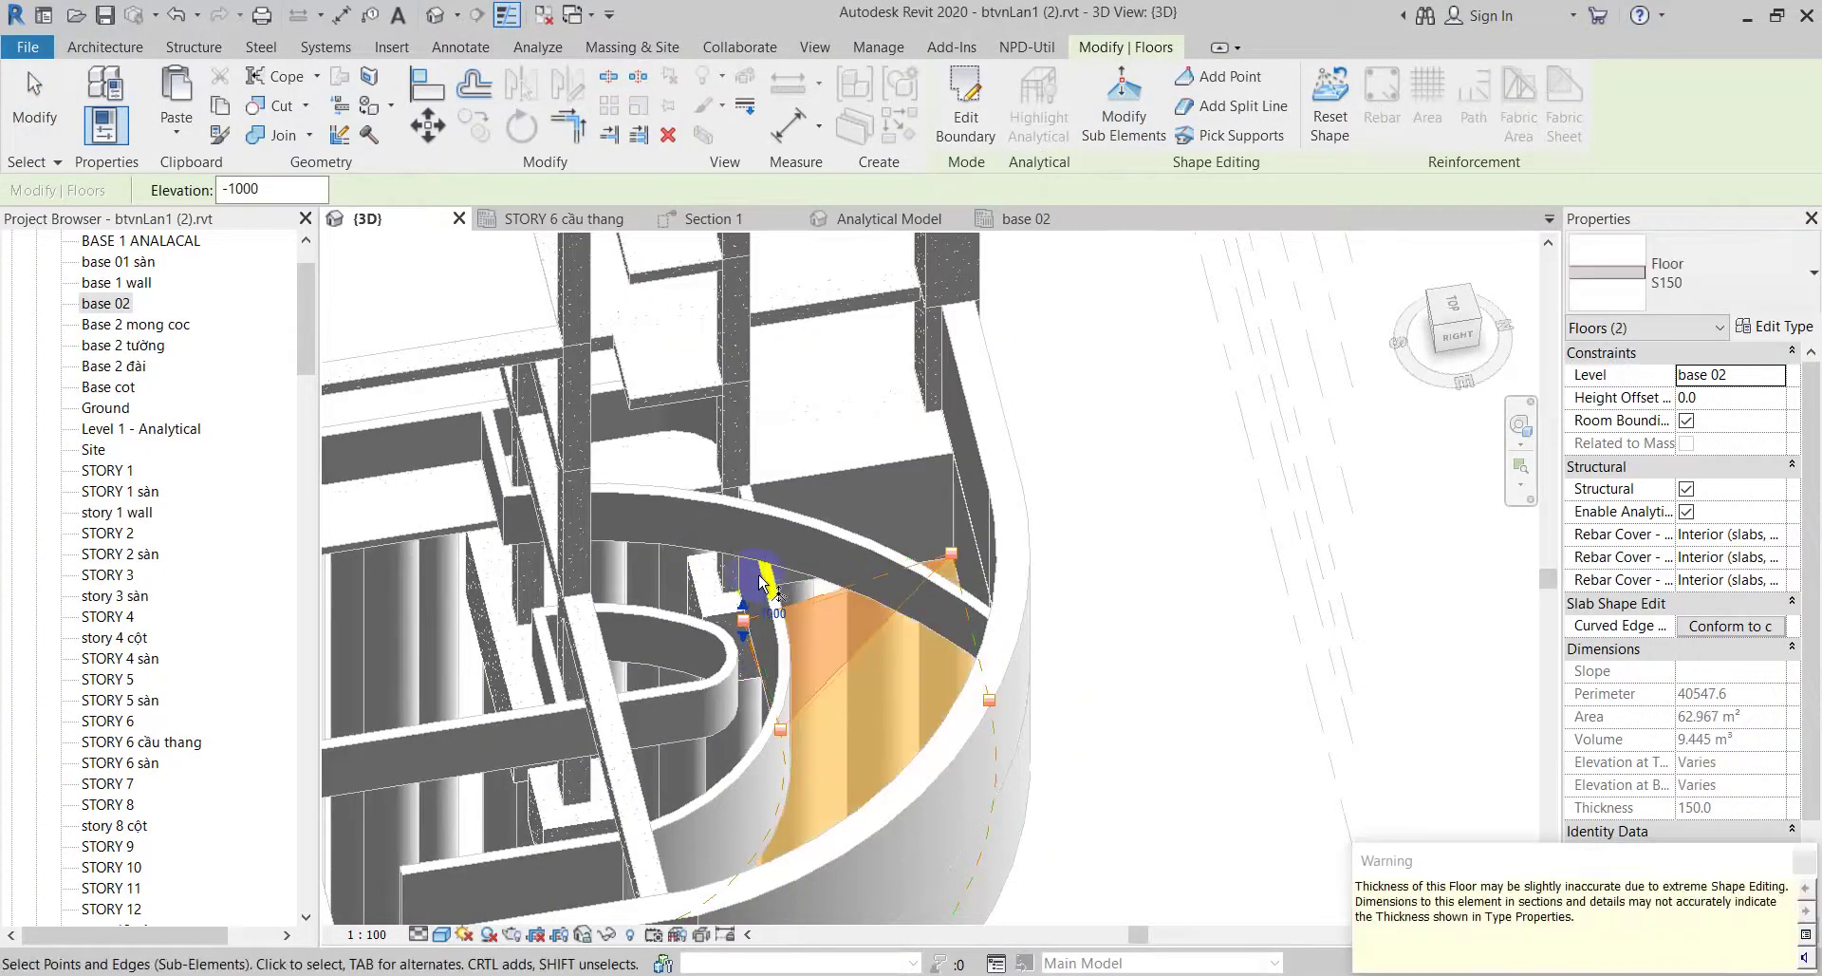
key(ctrl+z)
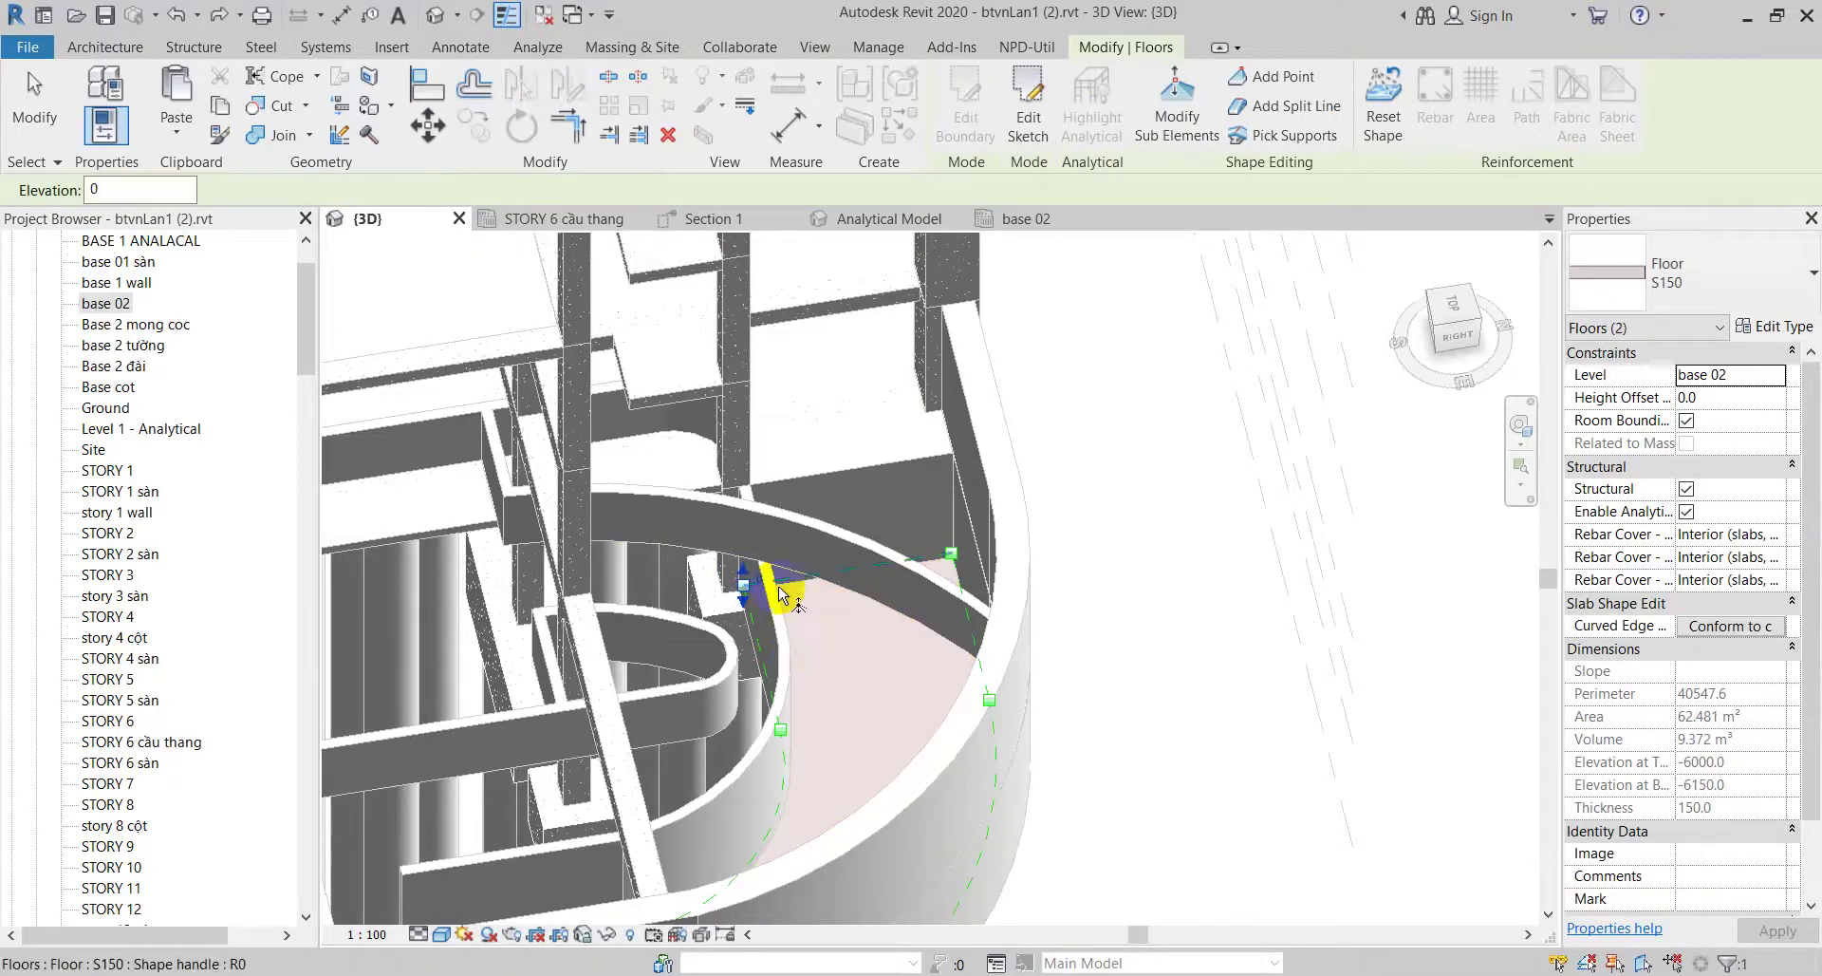
click(769, 578)
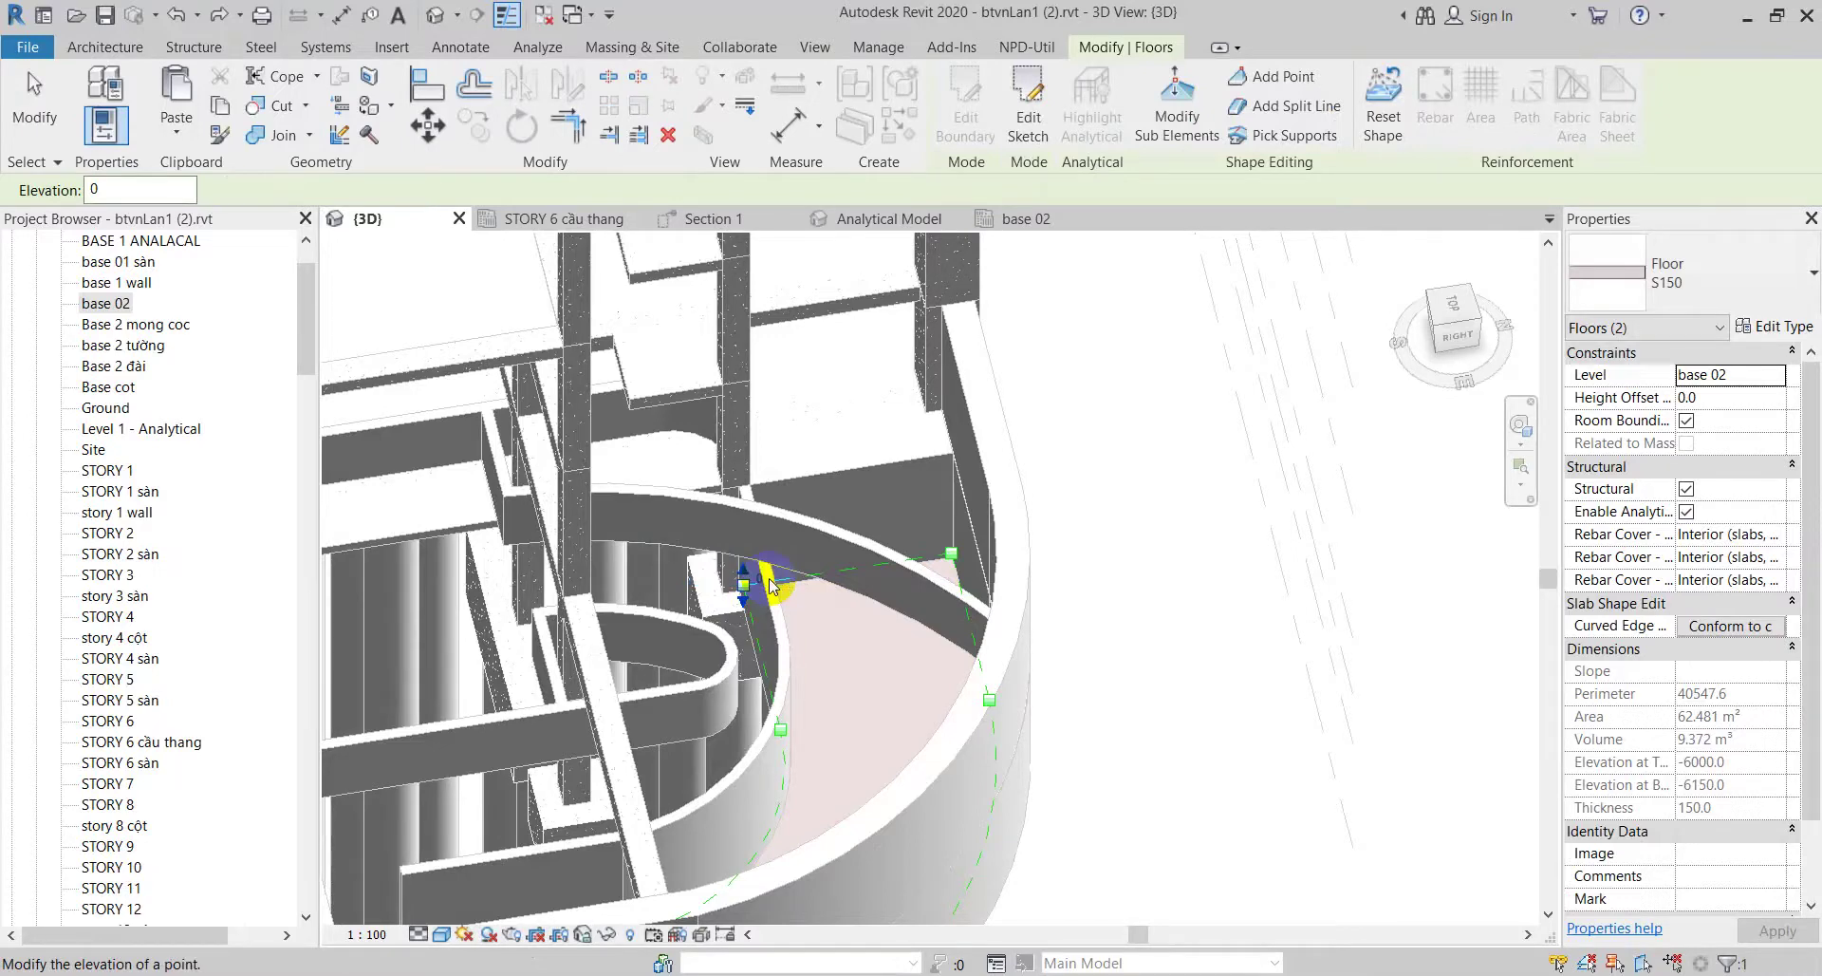
key(Escape)
key(Escape)
click(472, 53)
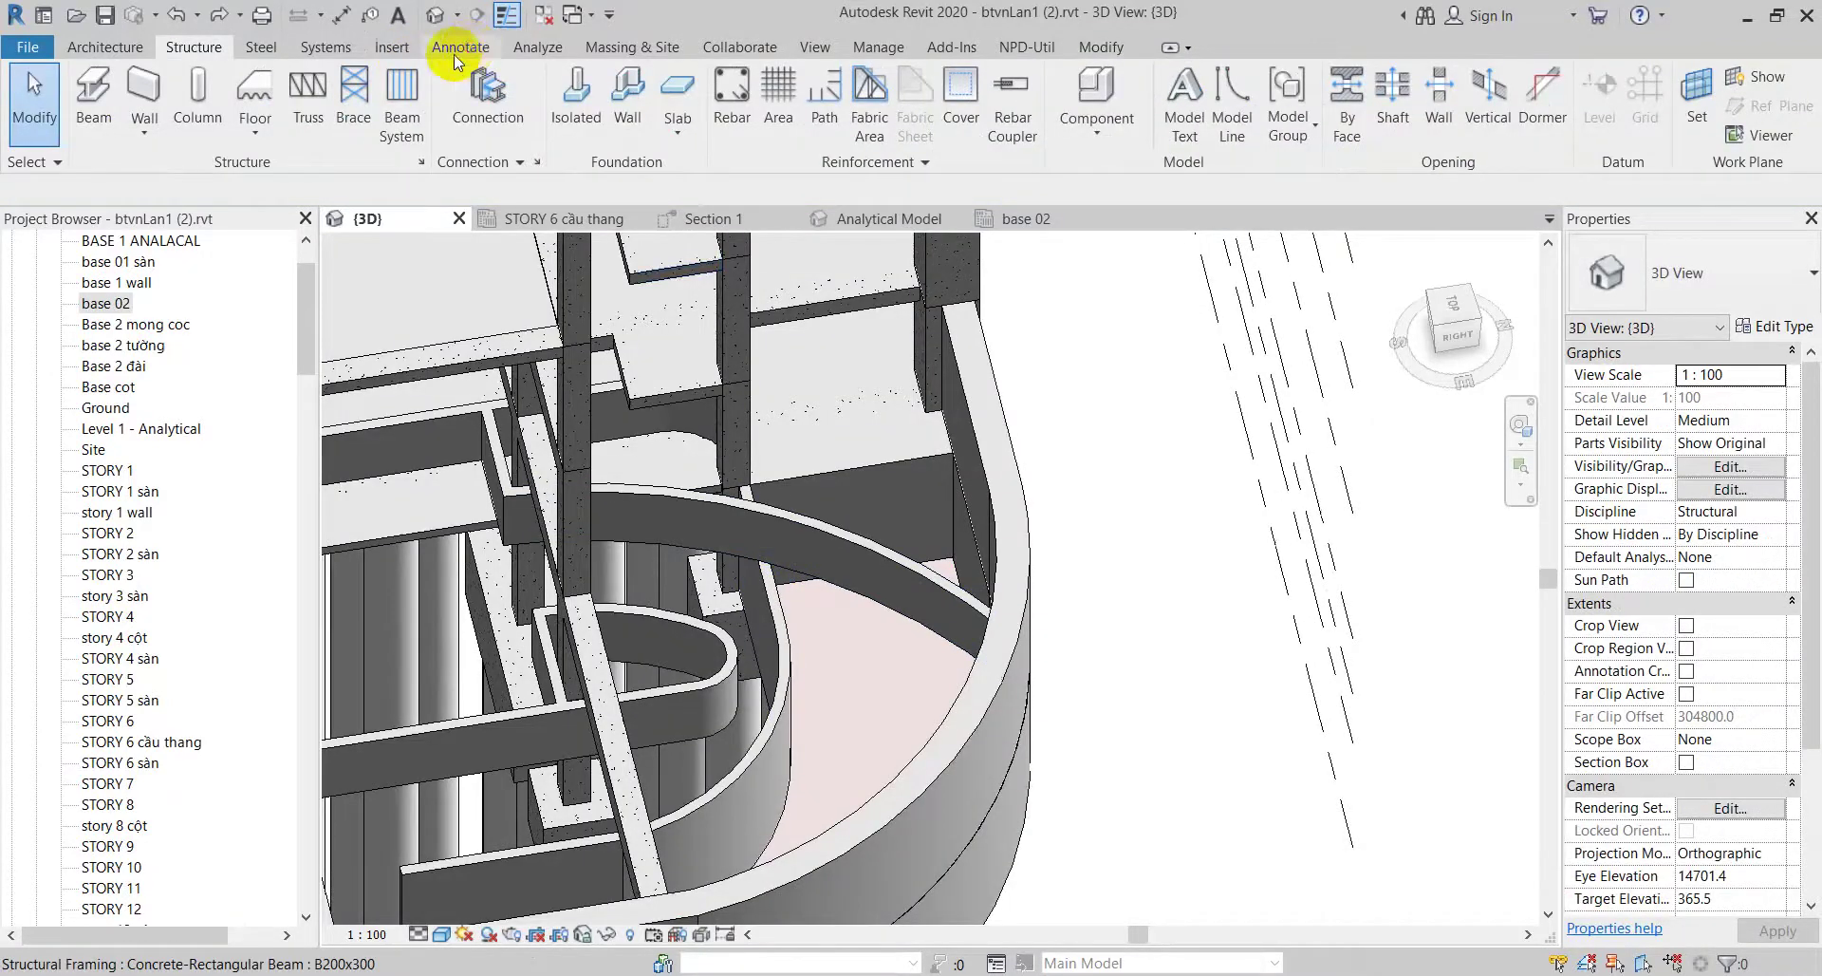
click(439, 71)
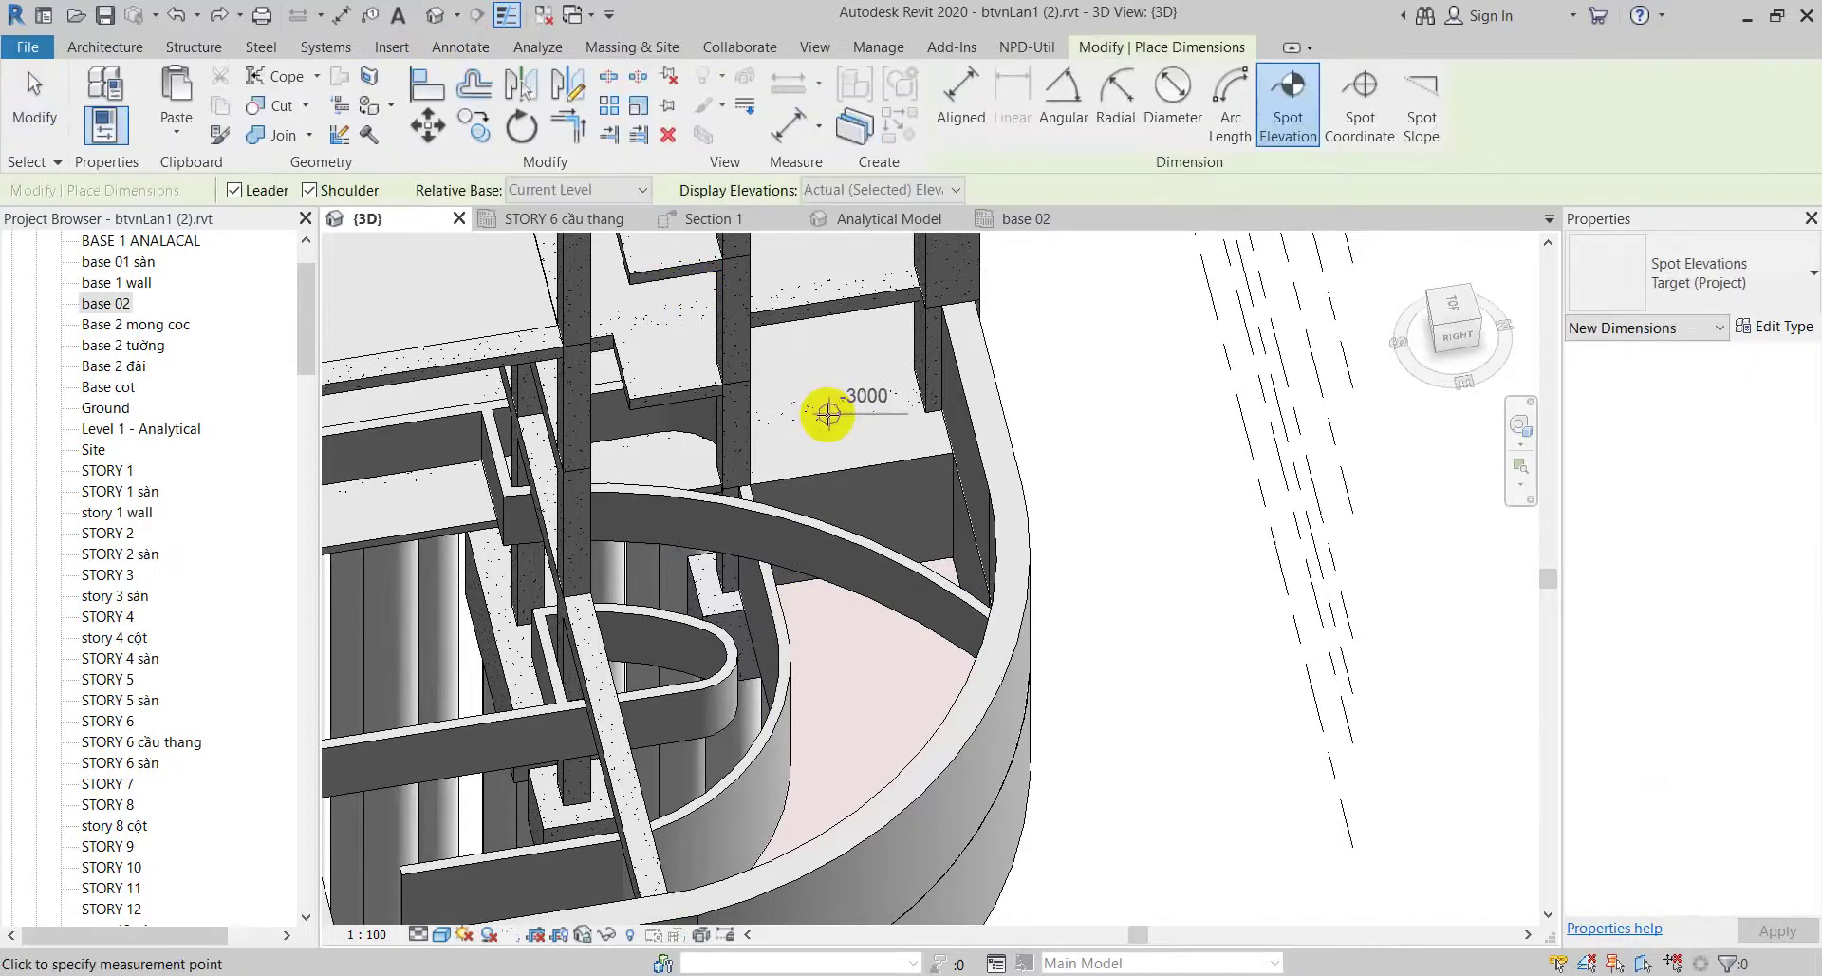
key(Escape)
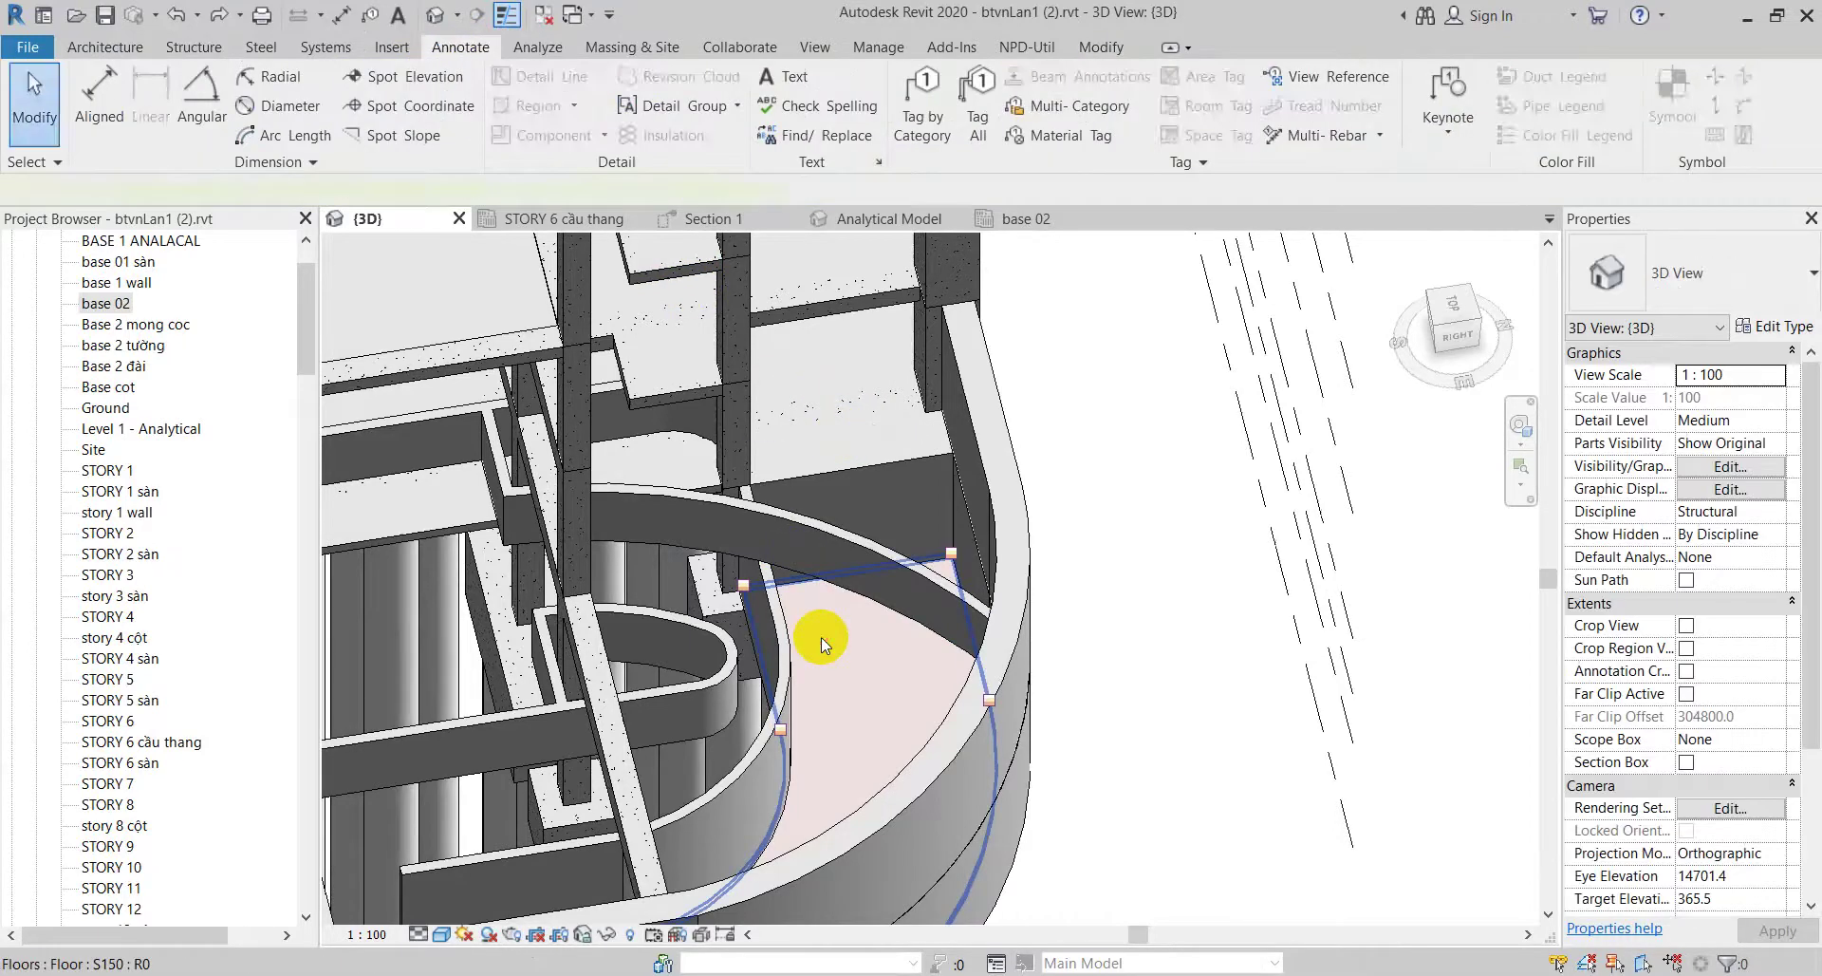
click(821, 639)
key(Escape)
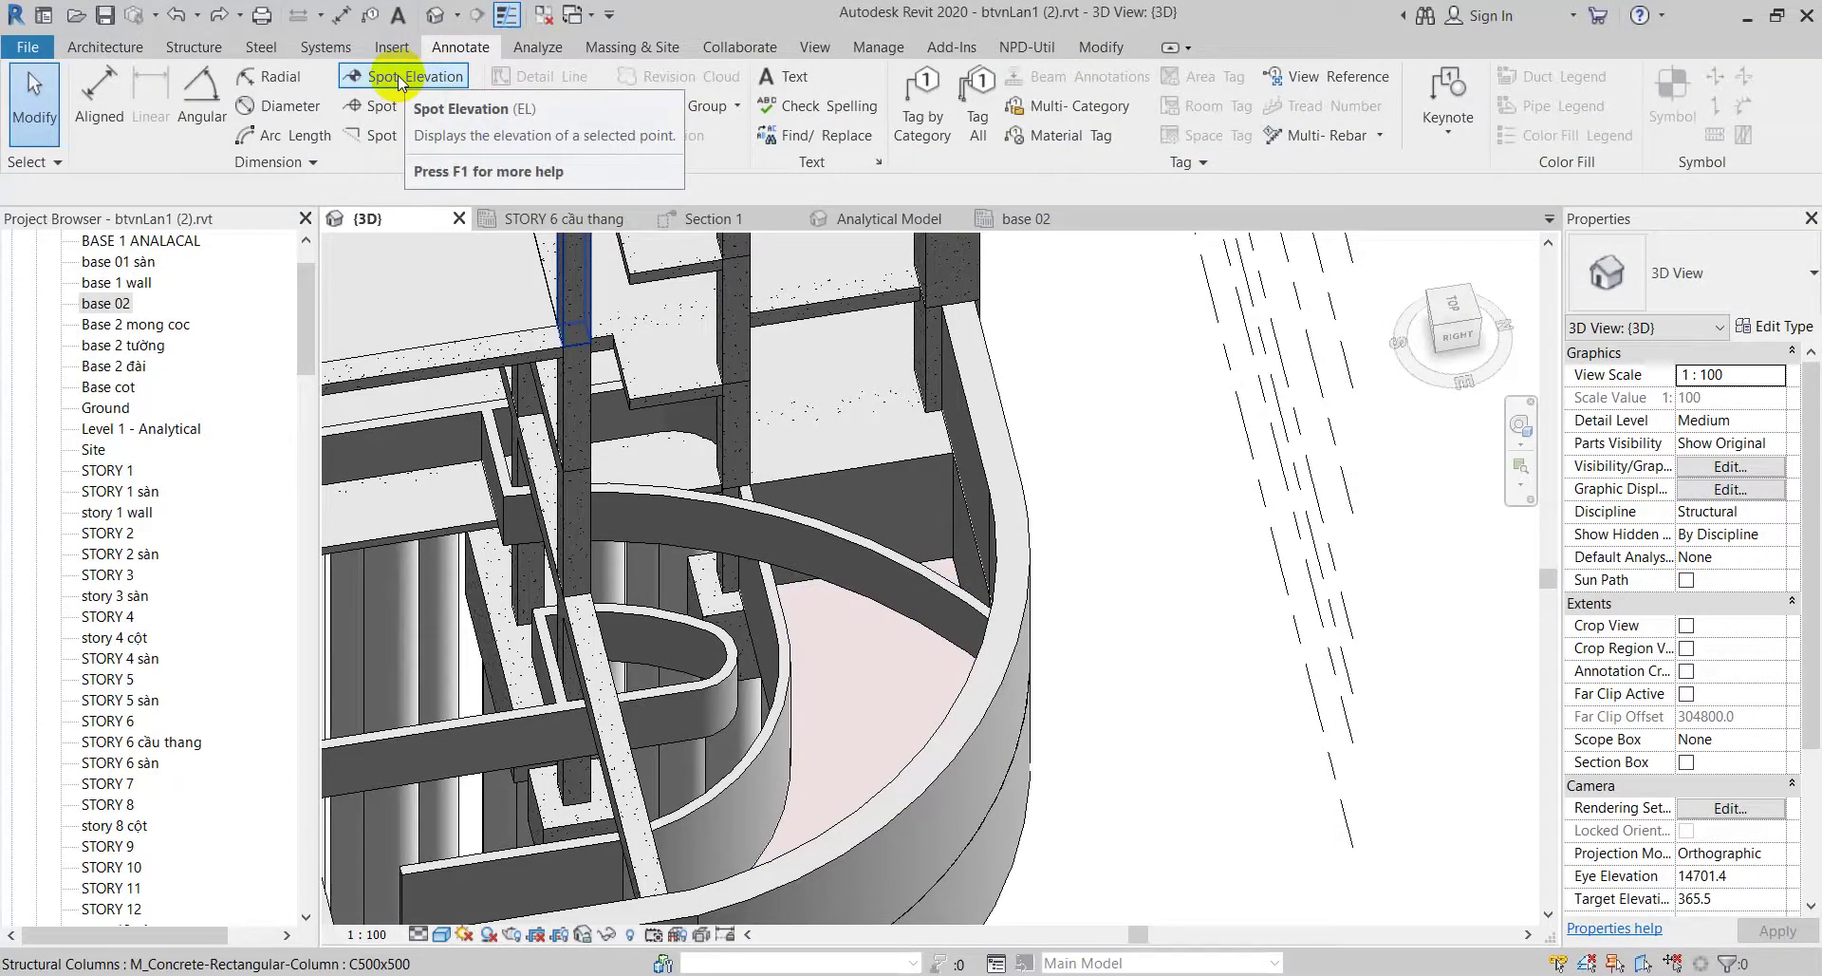
click(398, 80)
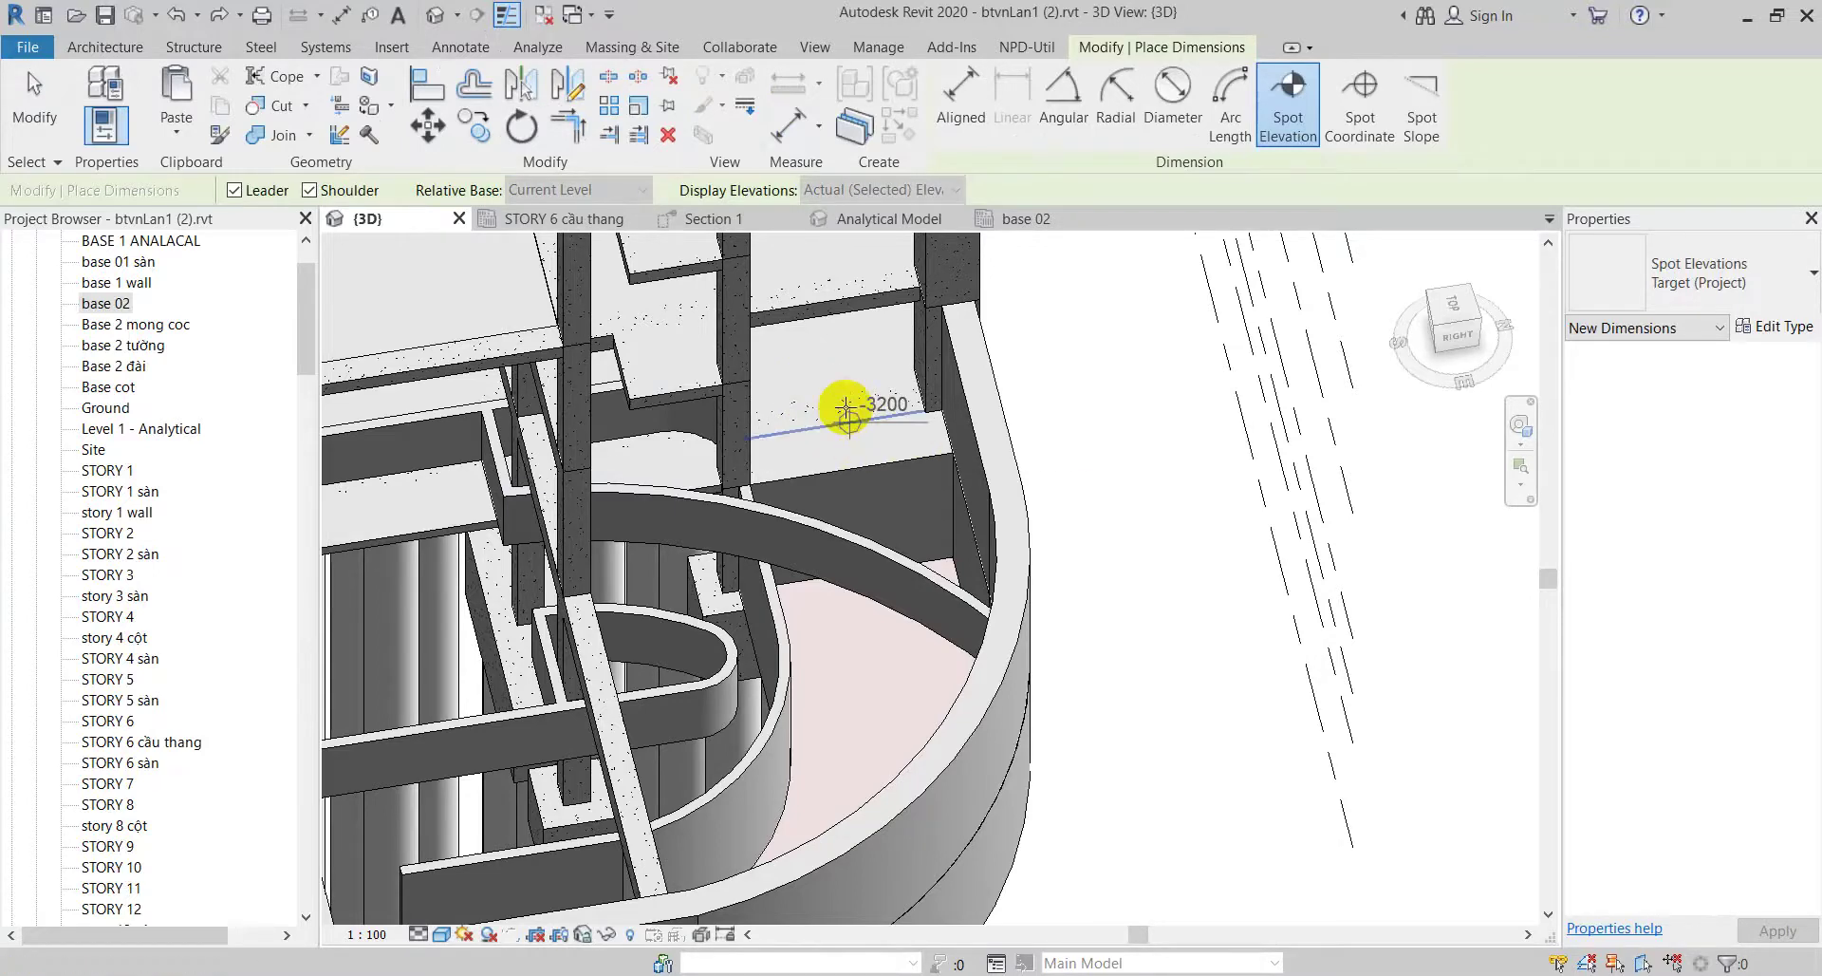
key(Escape)
Step: Using Modify Sub Elements, set the floor's corner vertex beside the beam to elevation 3000
click(835, 672)
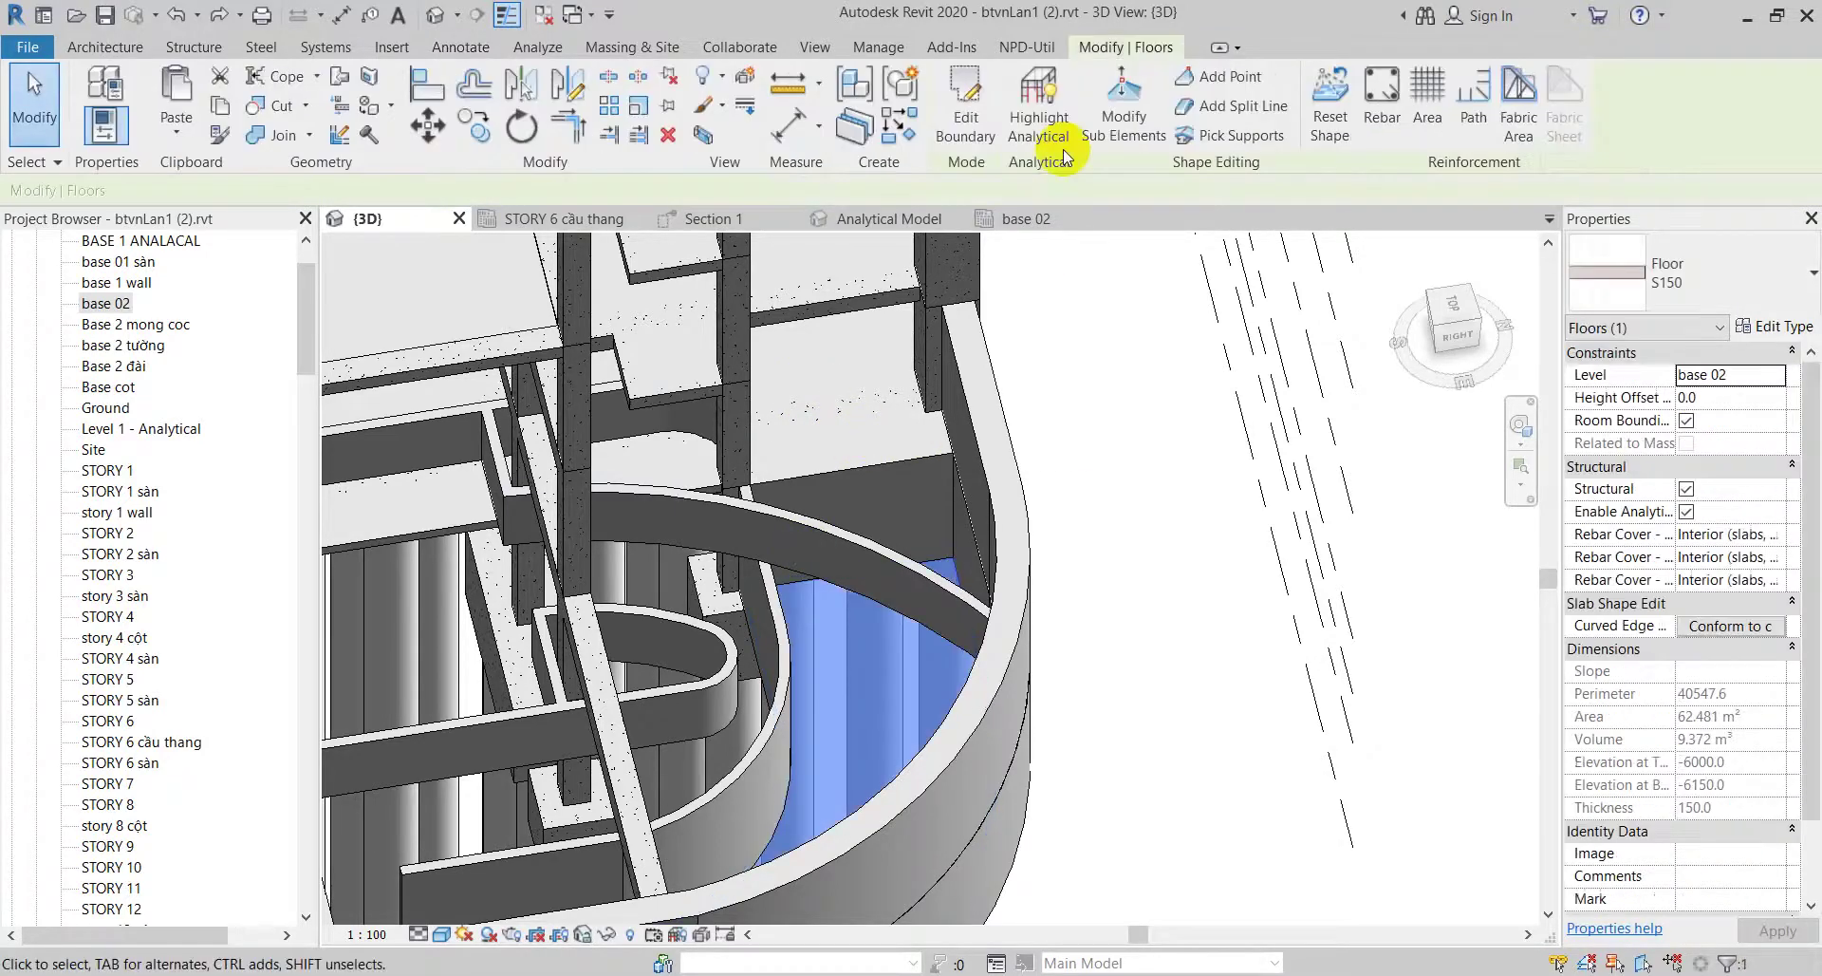
click(1123, 104)
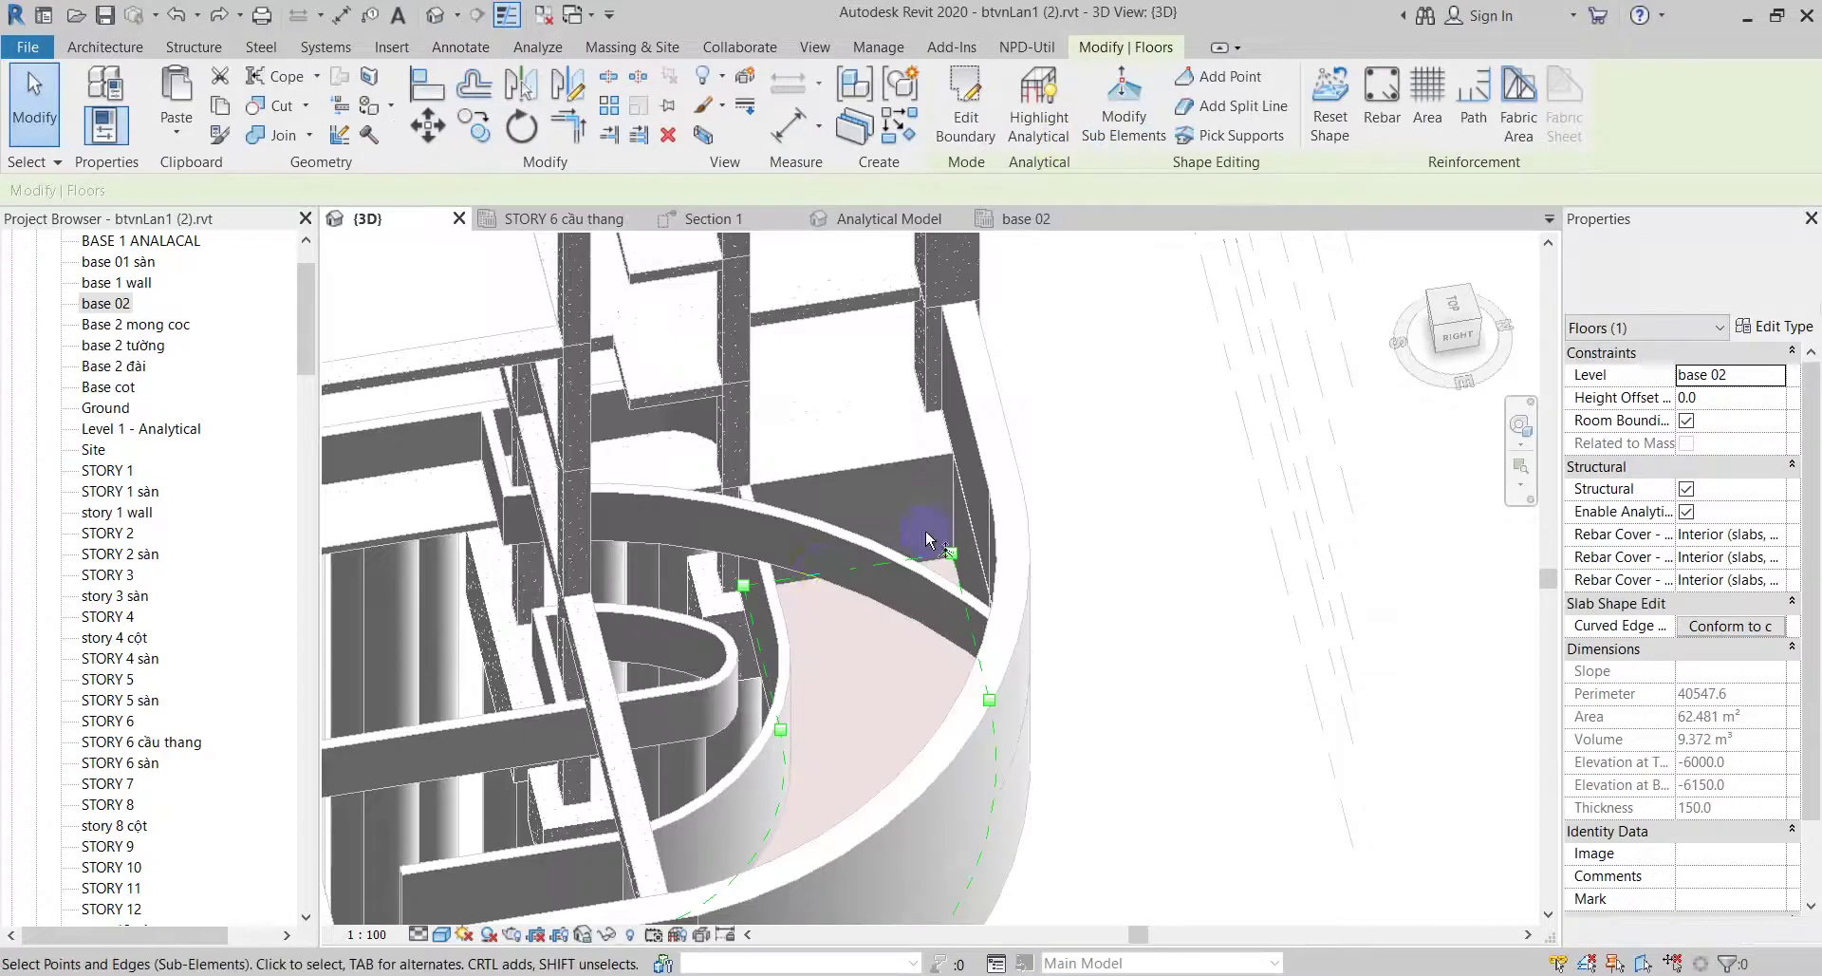
click(750, 586)
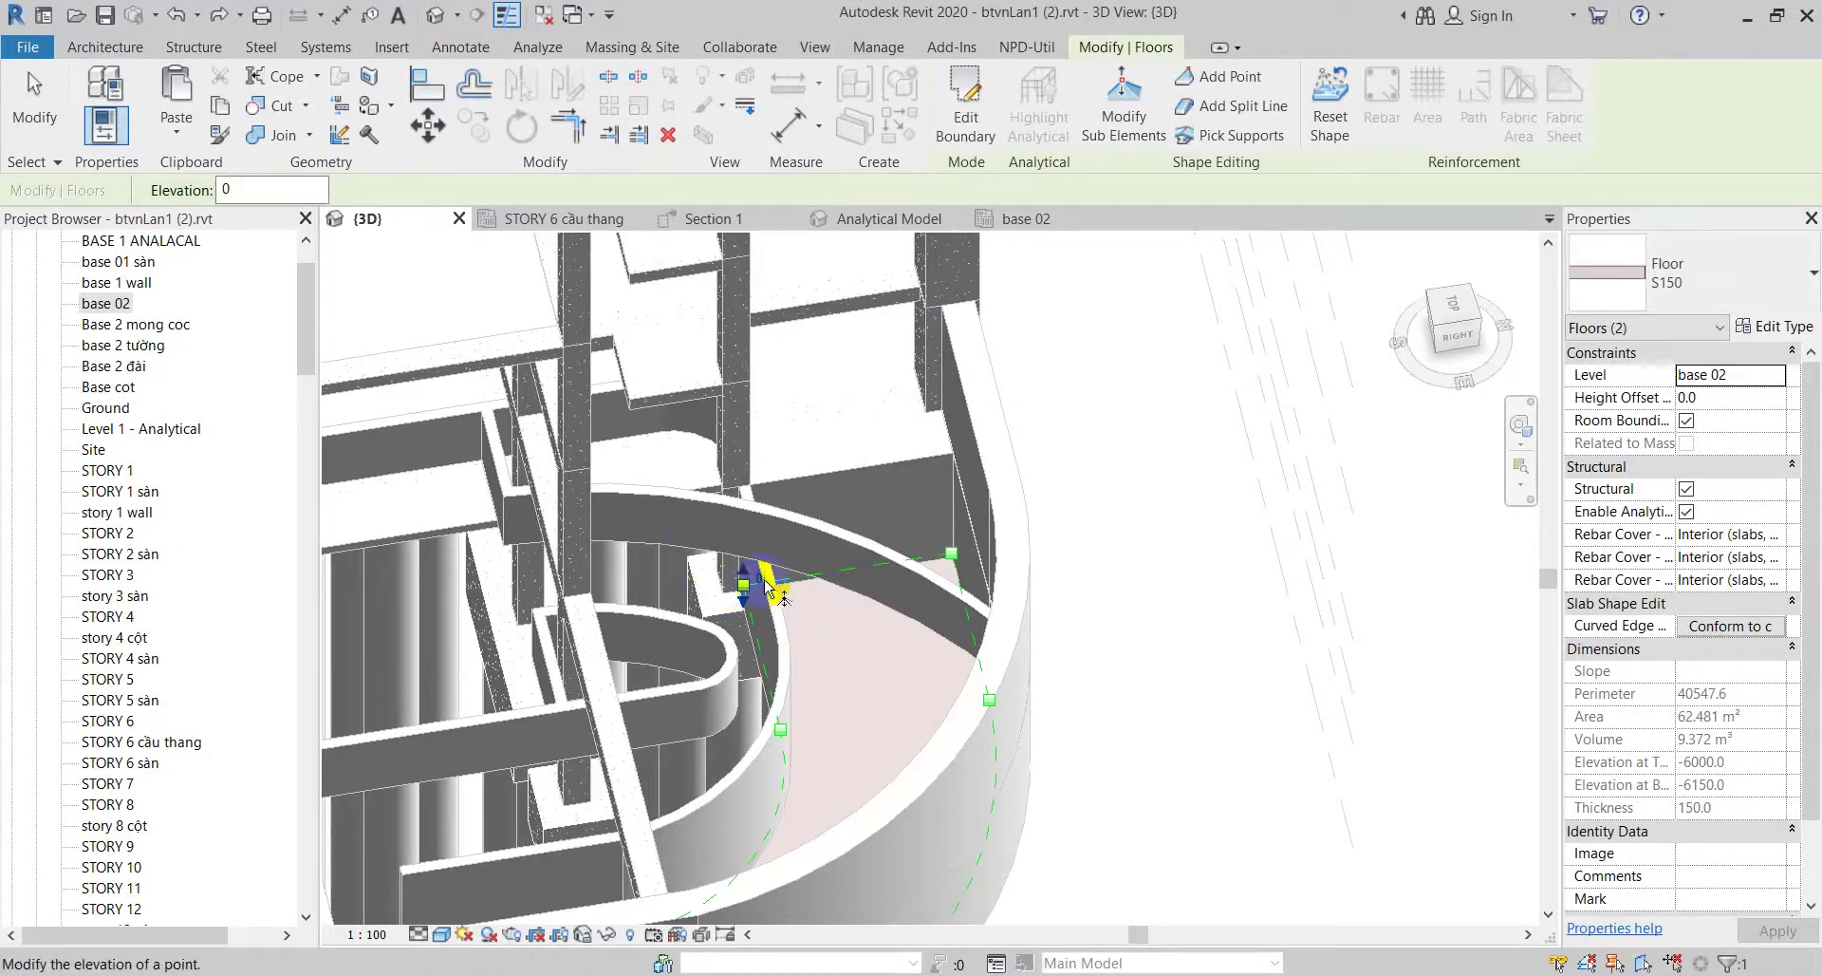
click(765, 581)
text(3000)
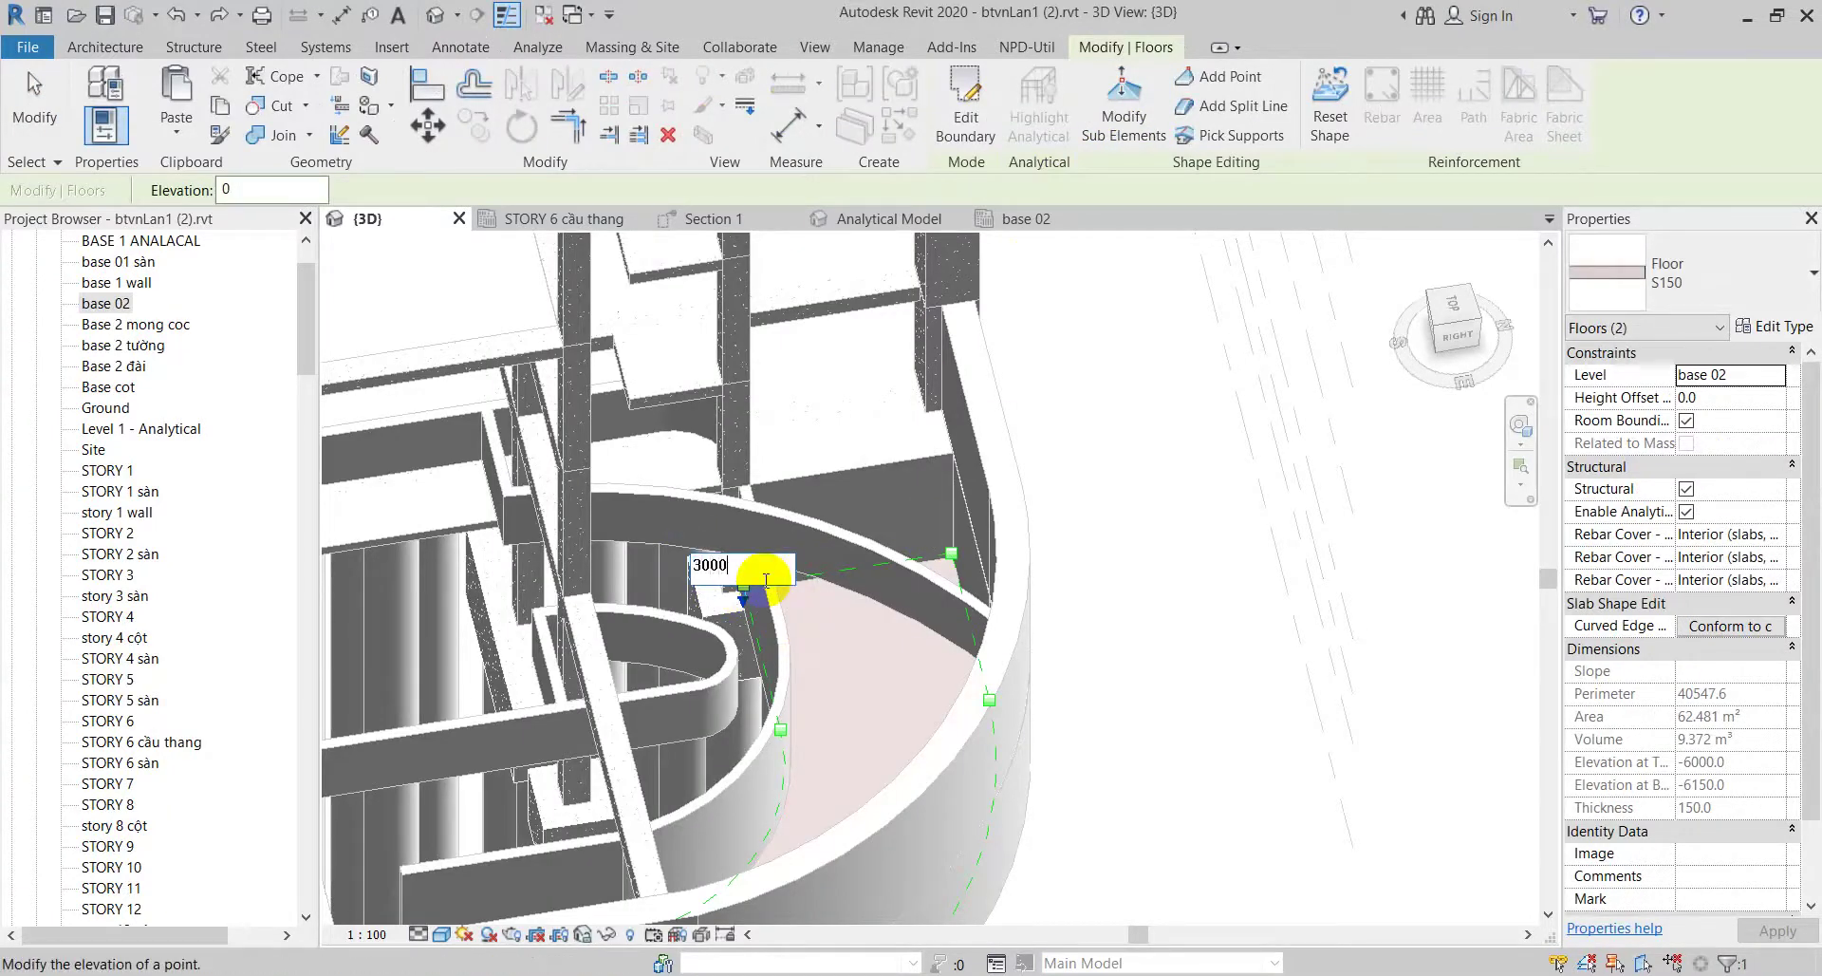
key(Return)
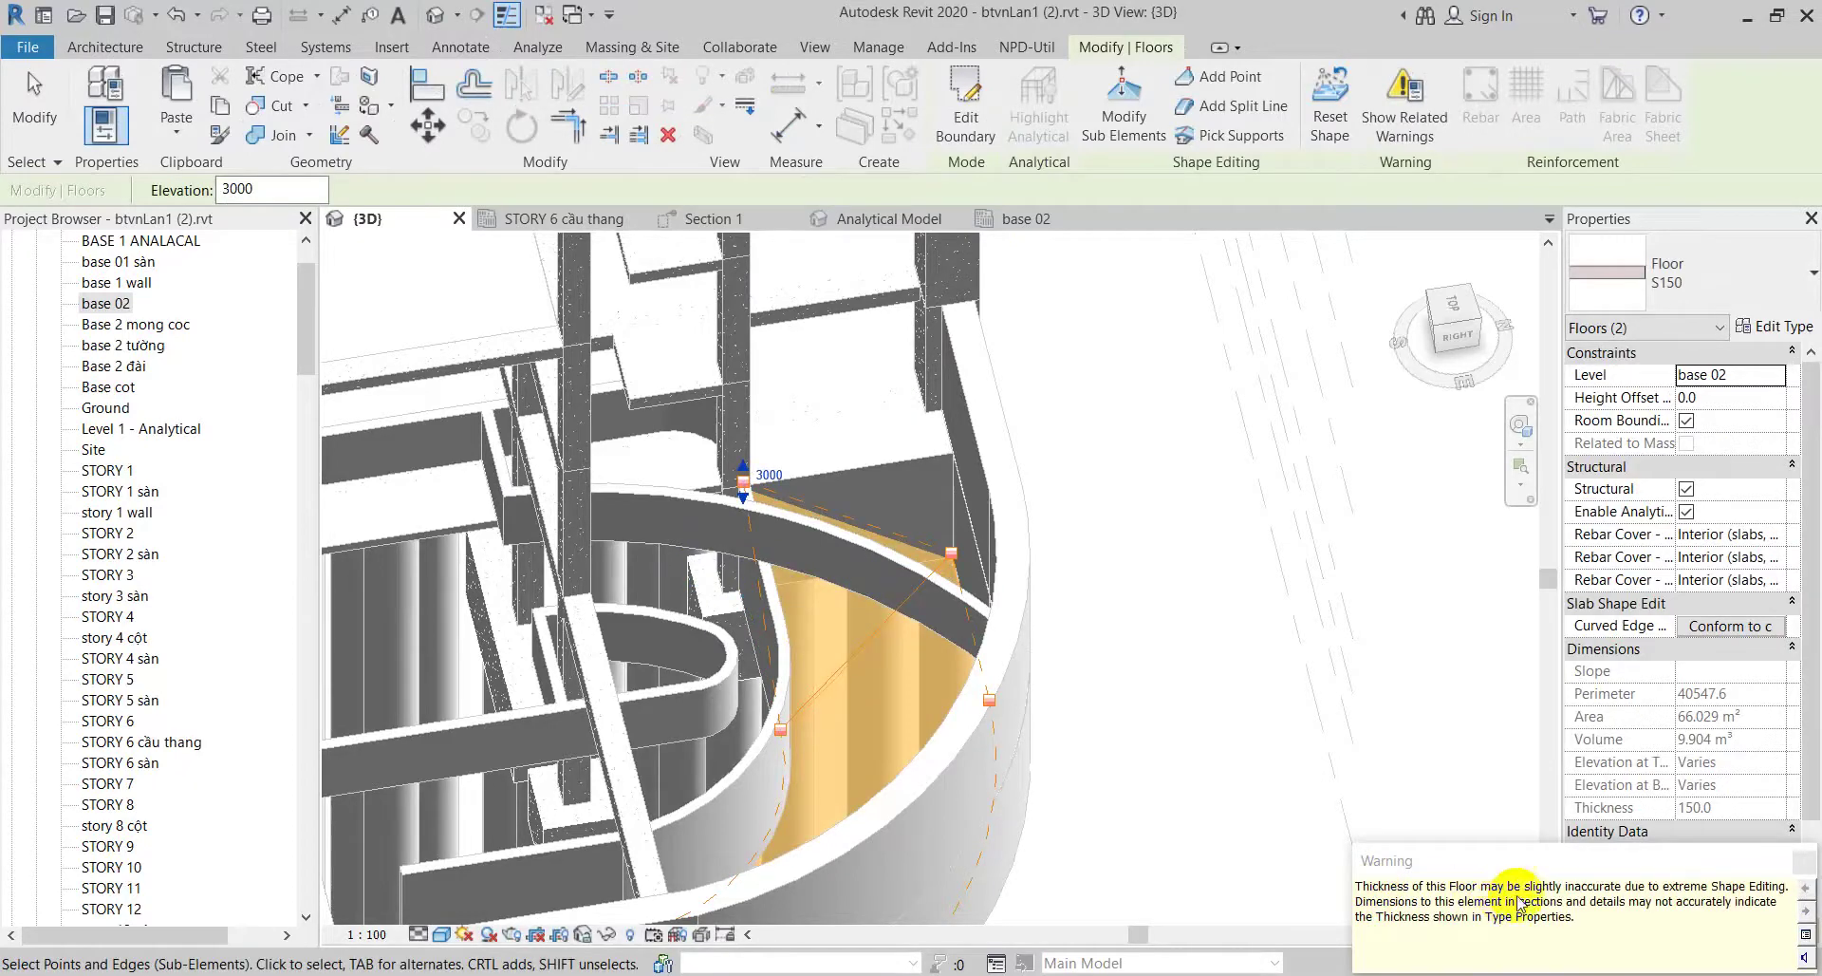
Step: Move the resulting thickness warning up over the properties and highlight its text to read it
mouse_move(1517, 902)
mouse_down()
mouse_move(1297, 698)
mouse_move(1491, 702)
mouse_up()
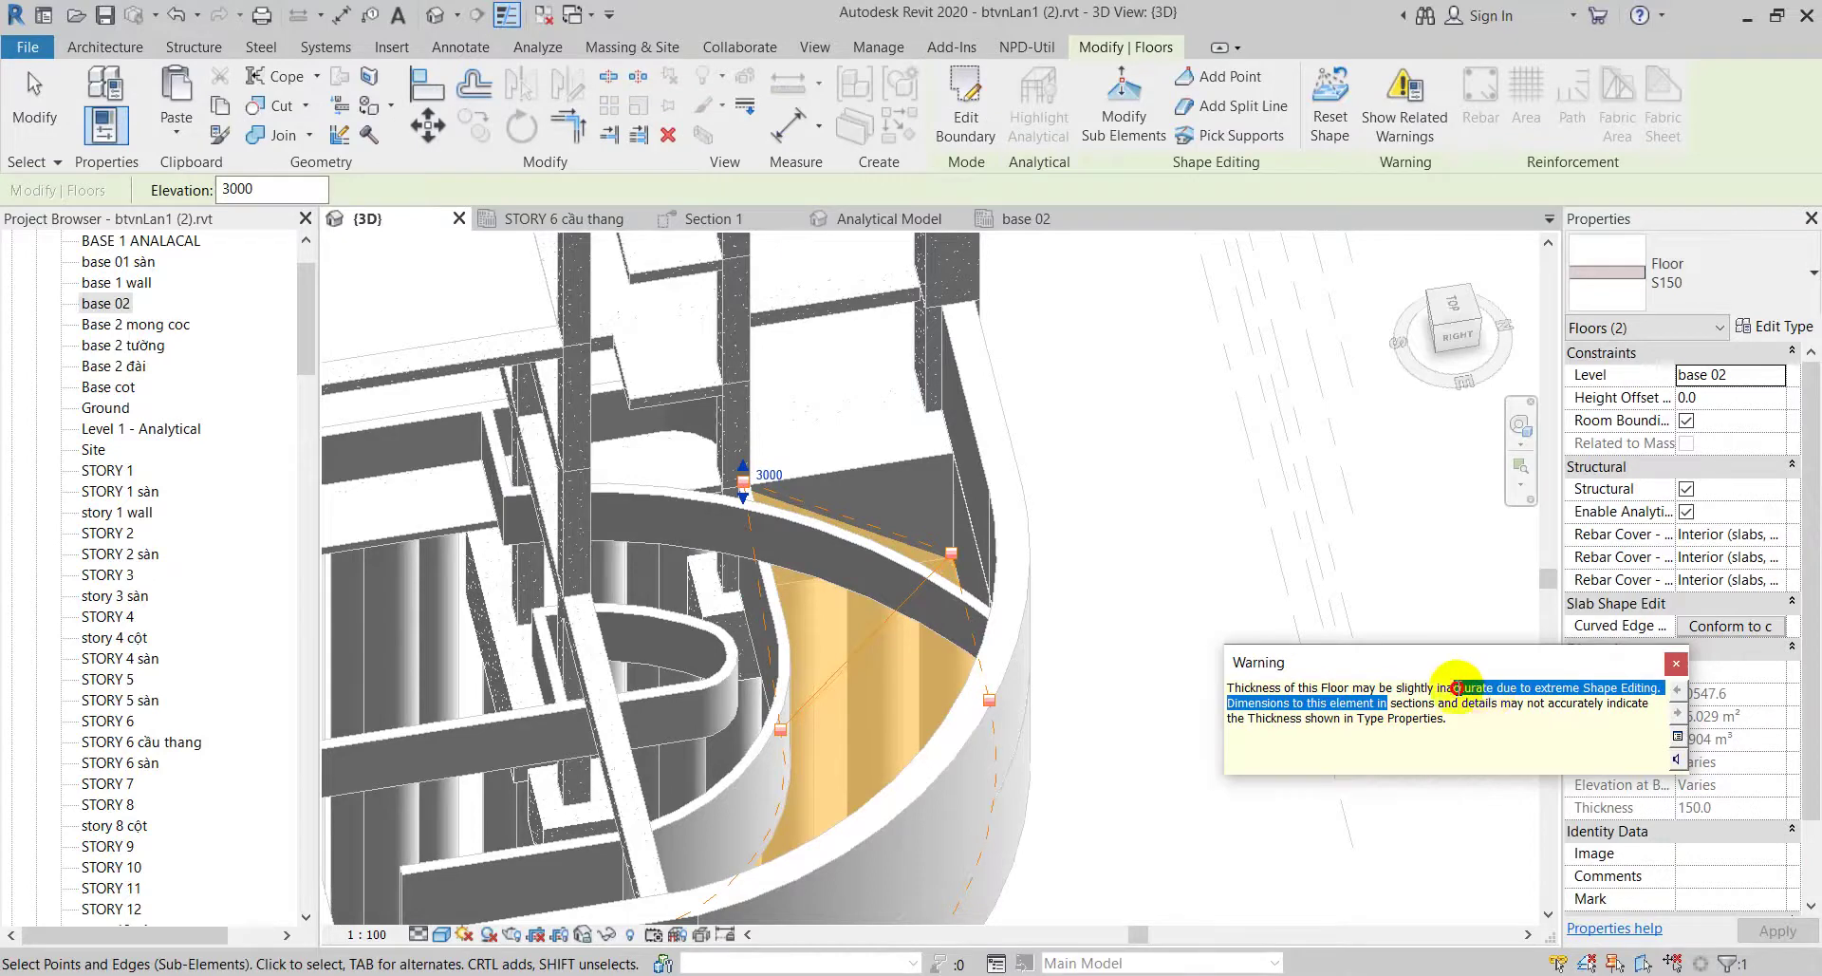
click(1429, 686)
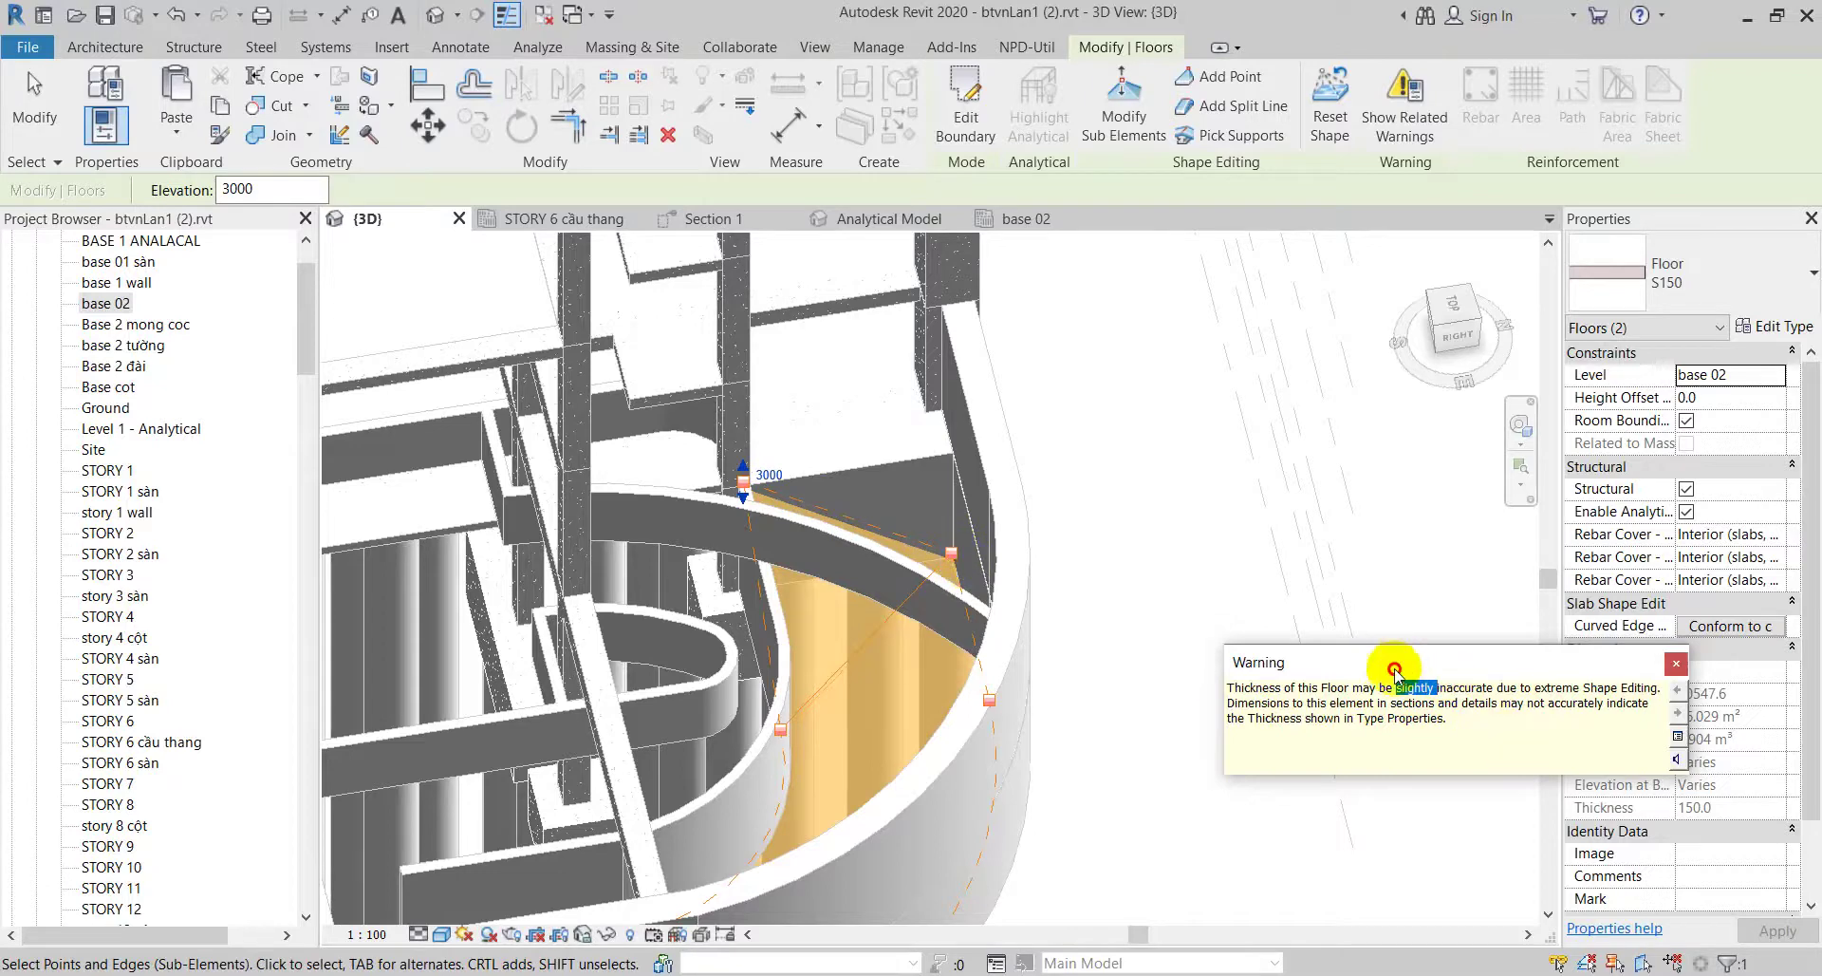
drag(1394, 671, 1345, 639)
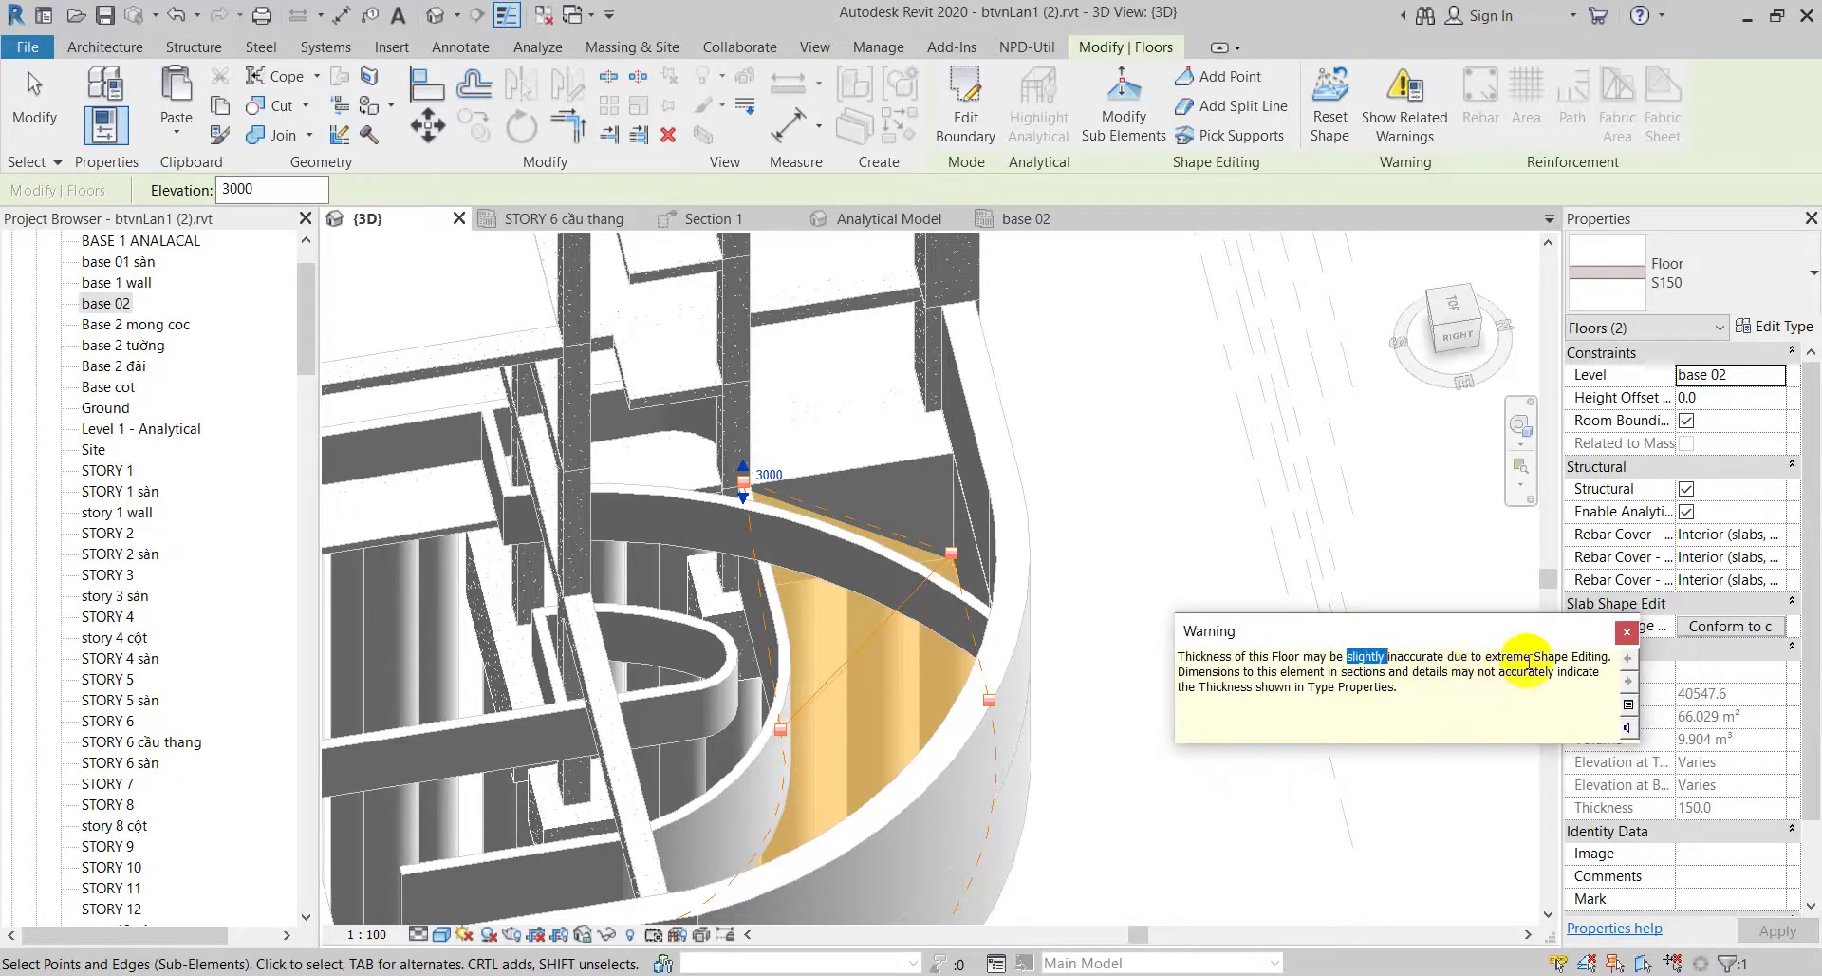
drag(1593, 656, 1551, 656)
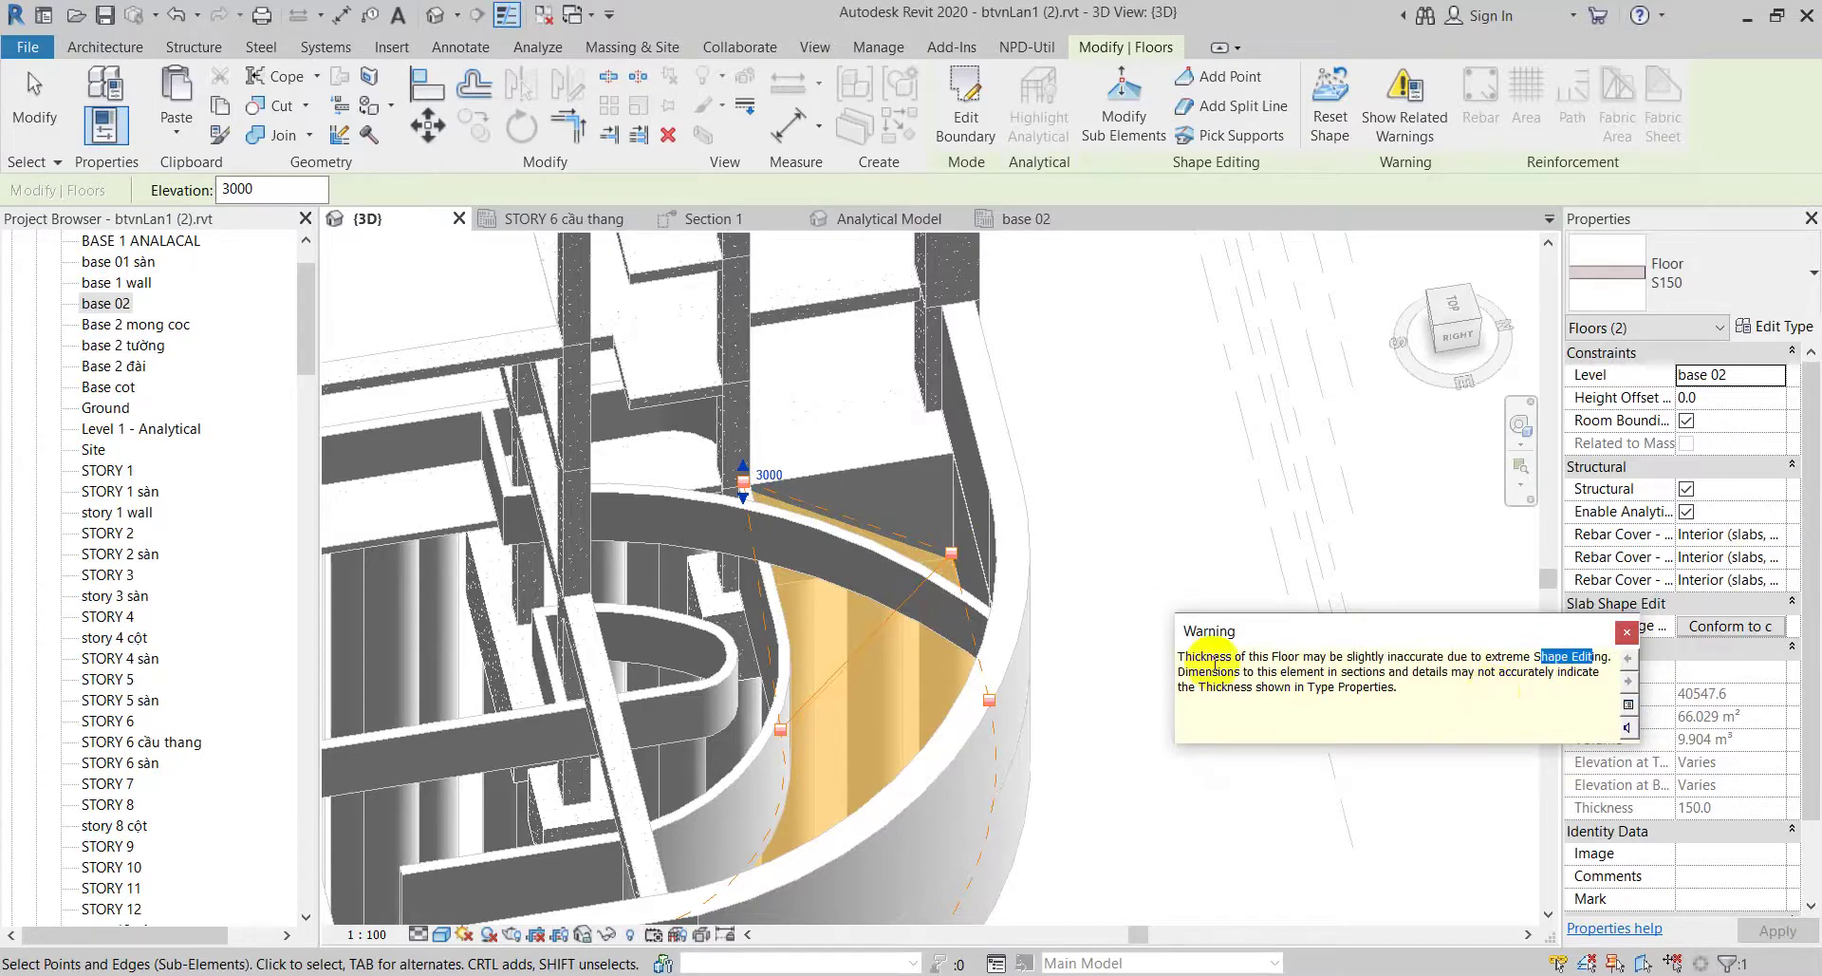
drag(1213, 662, 1545, 674)
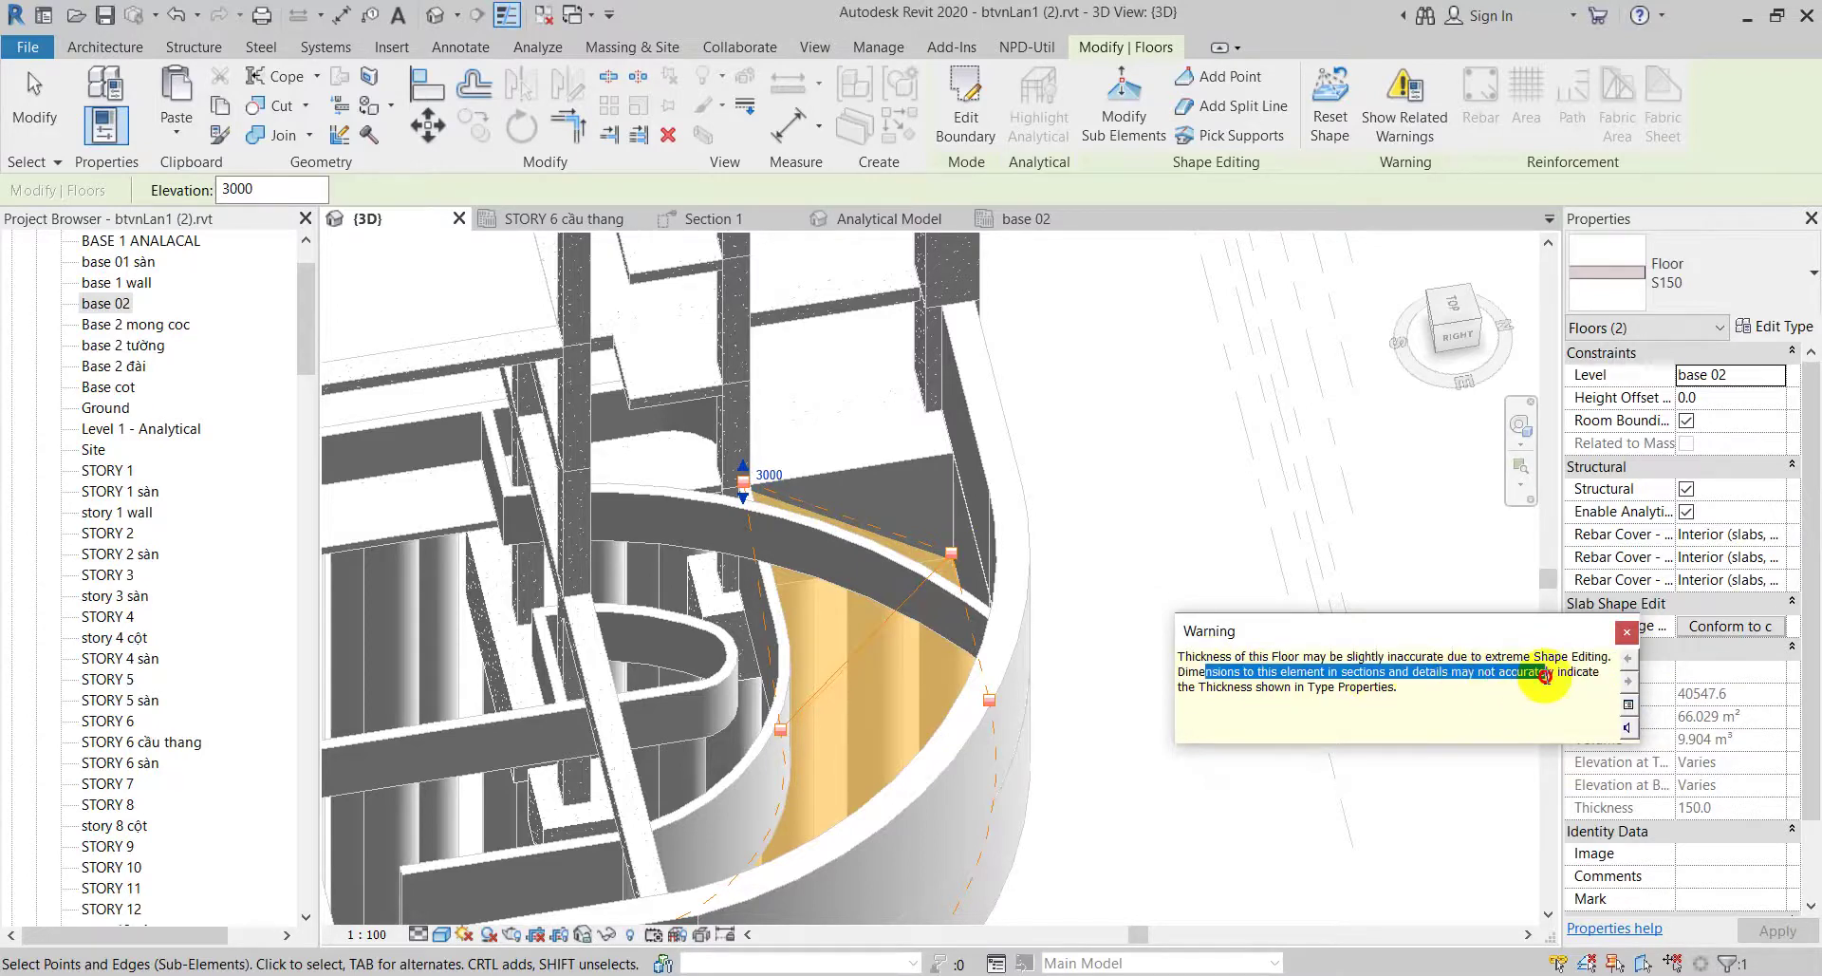
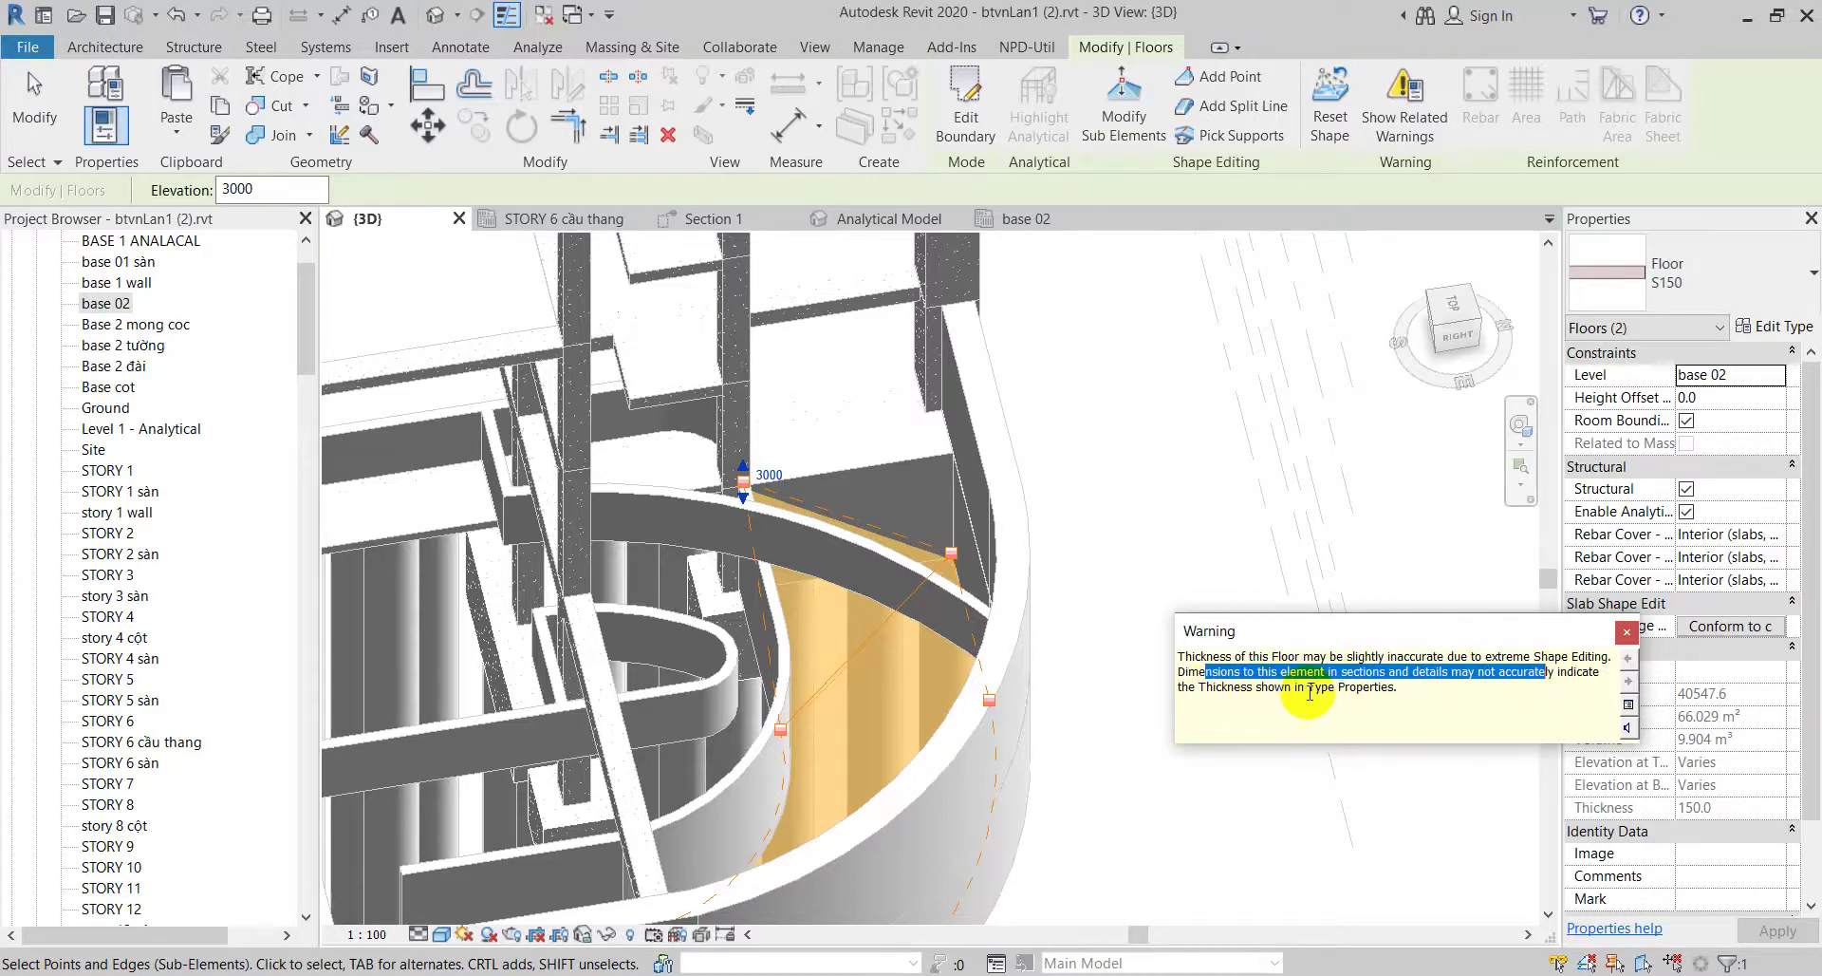
Step: Raise the S150 floor corner at the curved outer wall to elevation 3000, then orbit to check the slope
click(1625, 636)
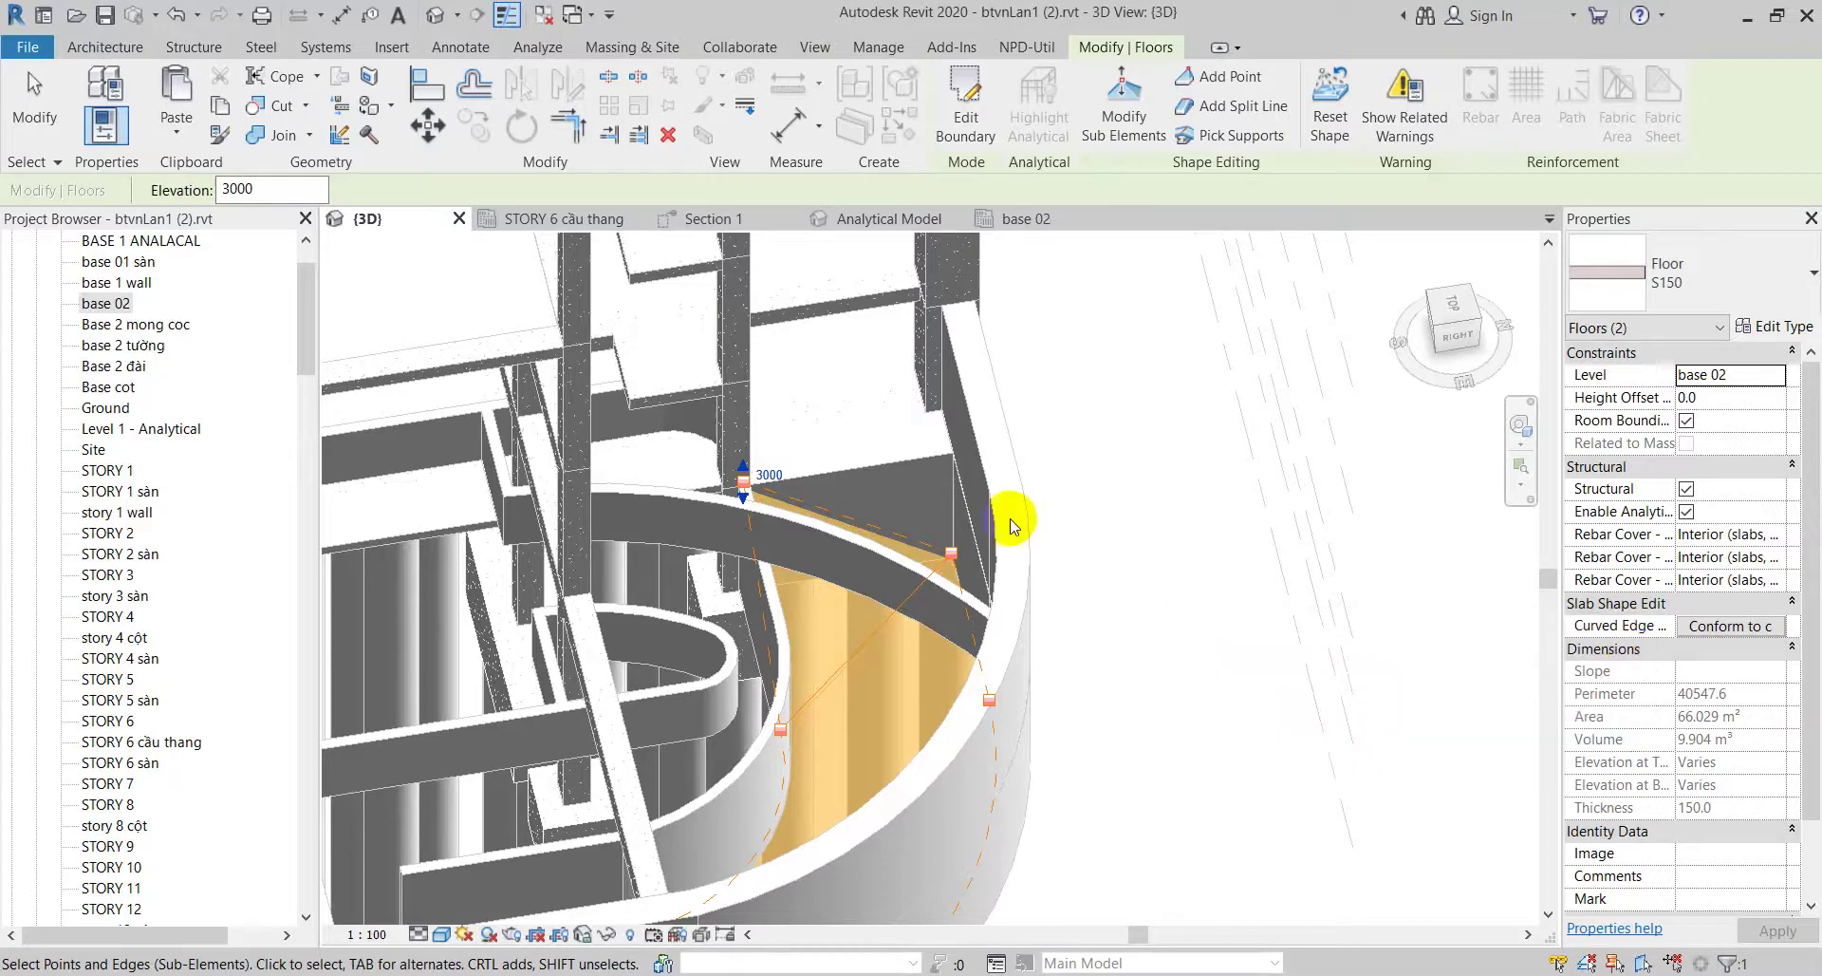
click(953, 554)
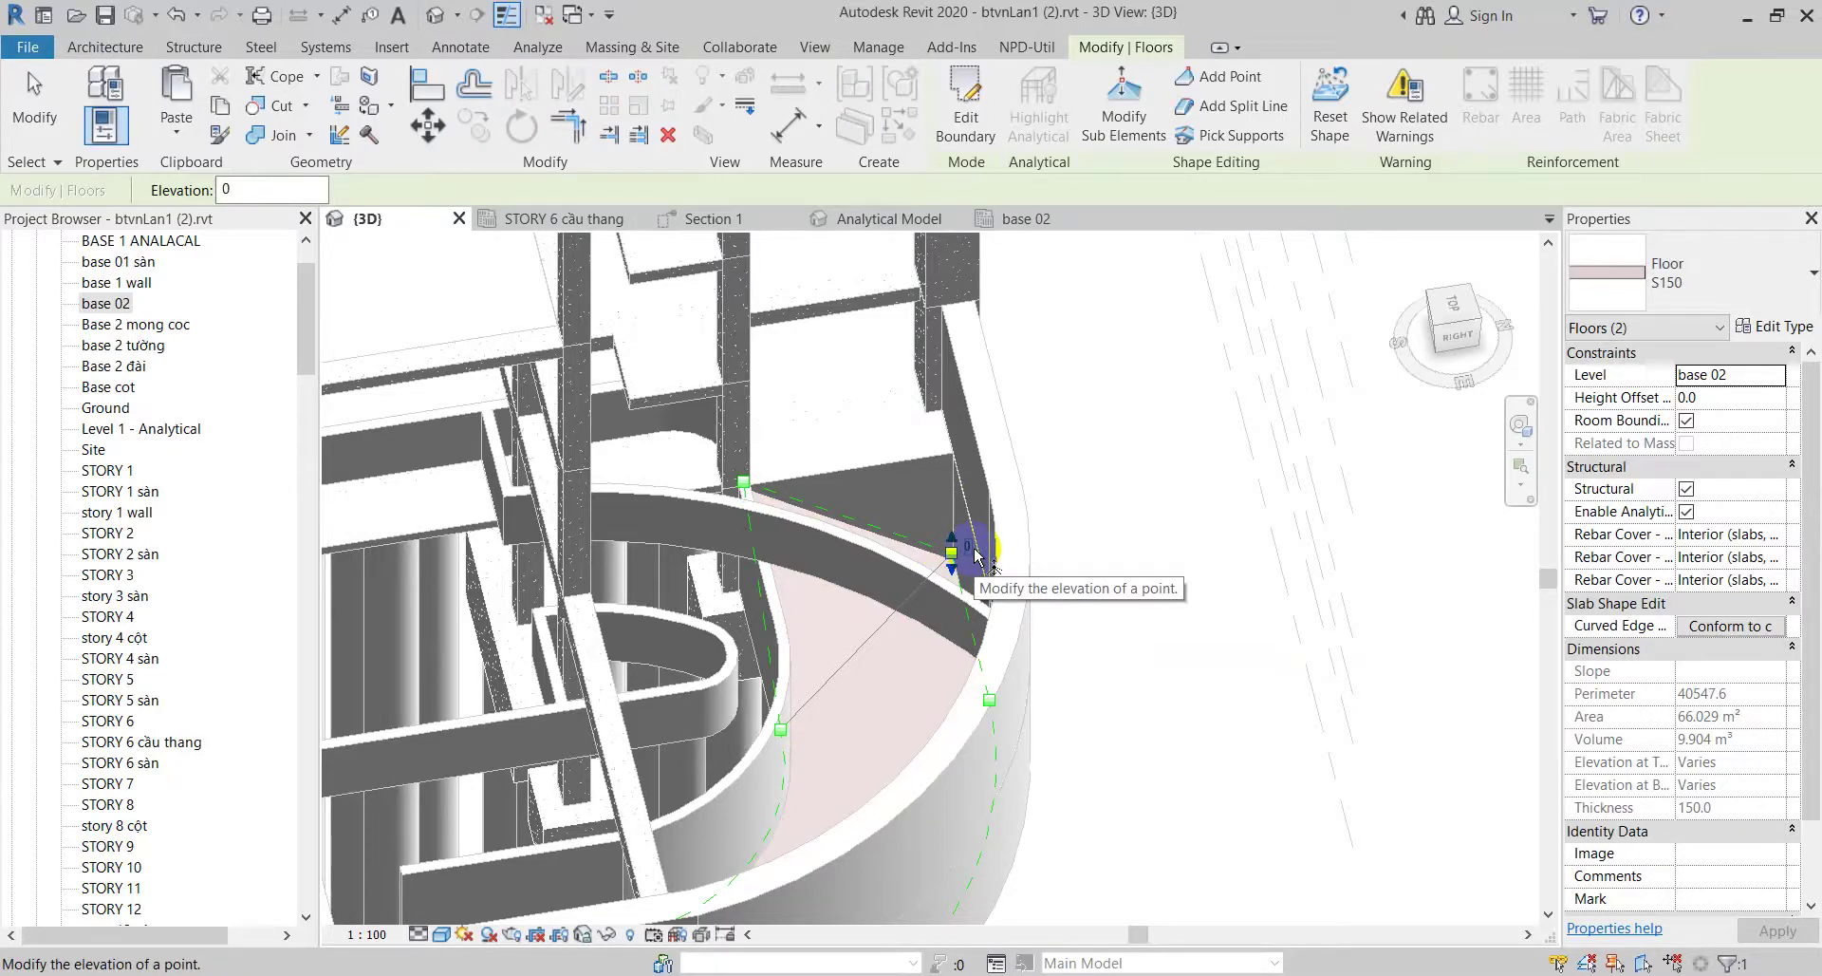
click(972, 548)
text(3000)
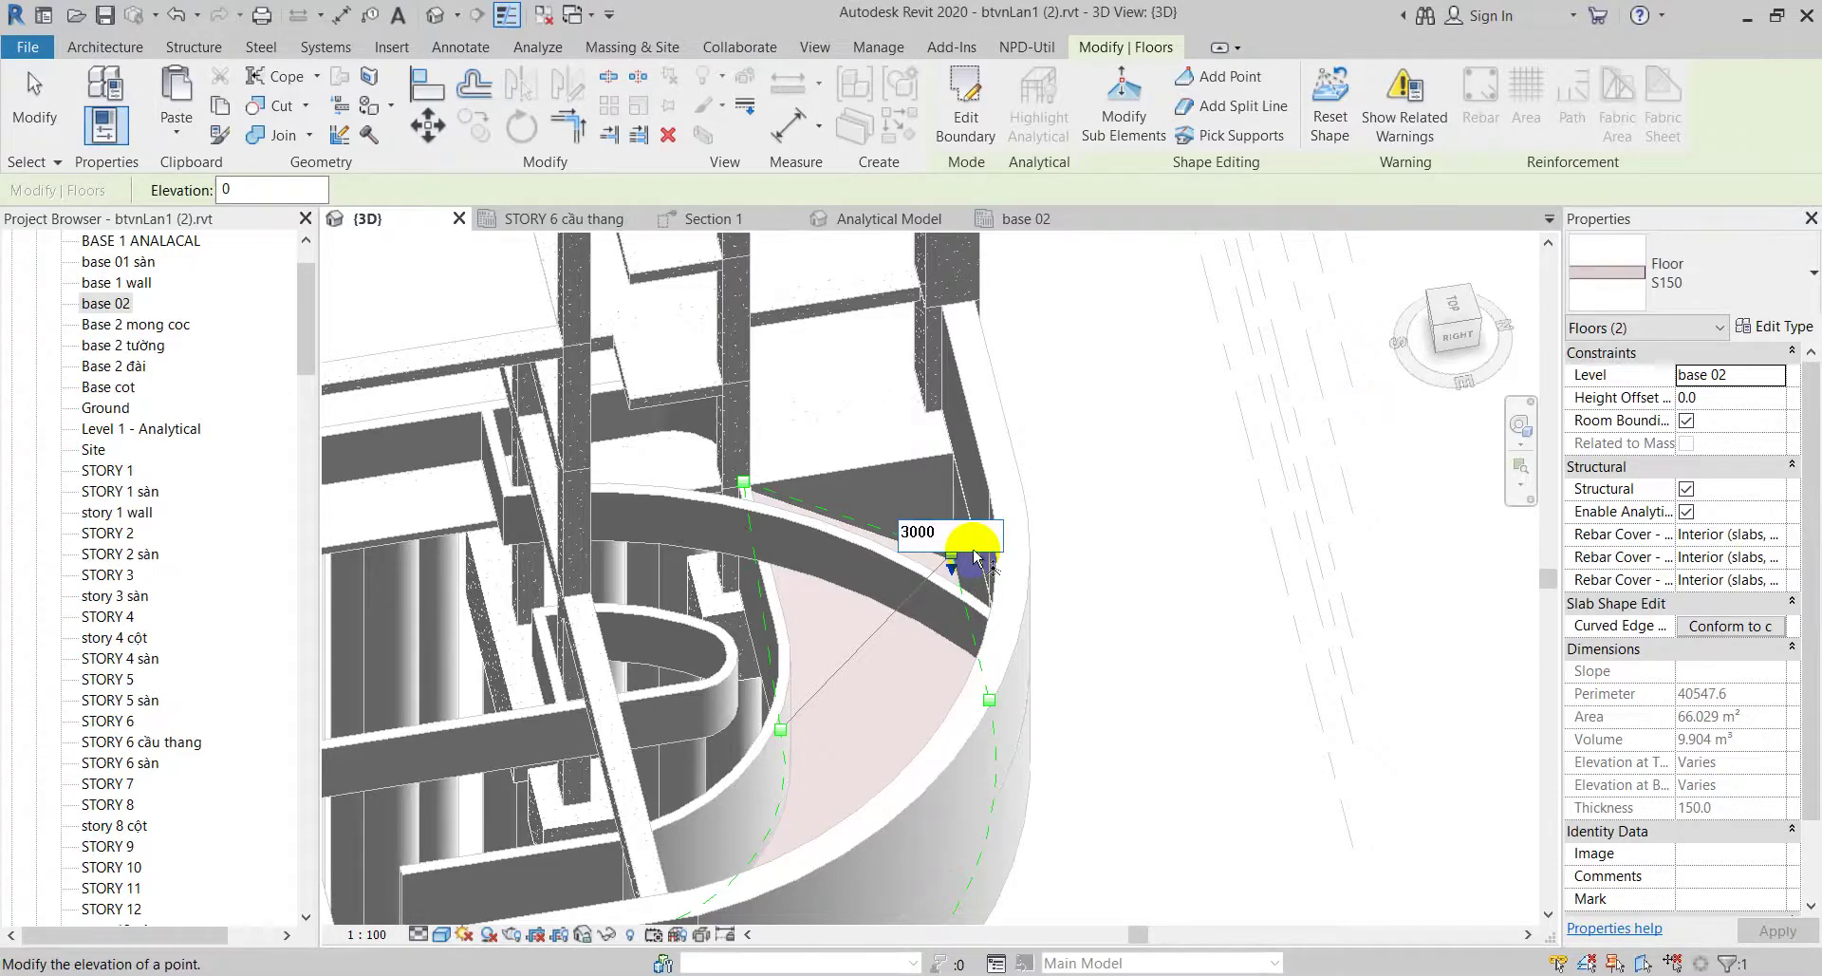
key(Return)
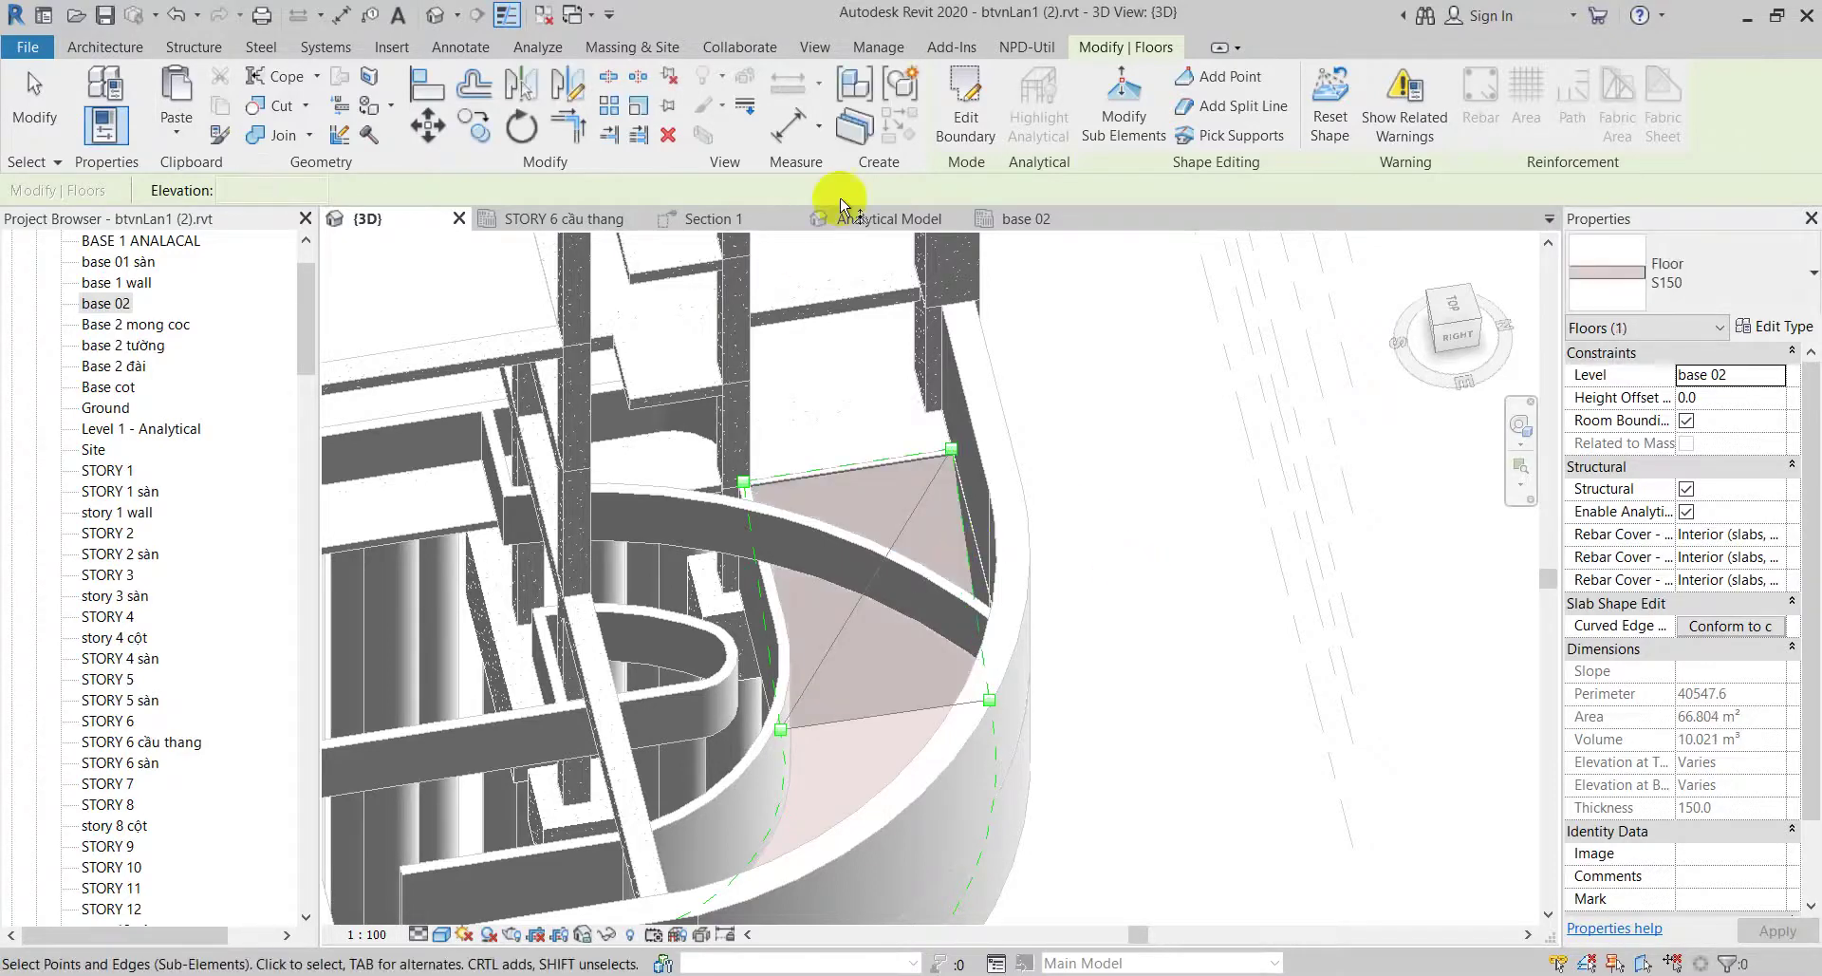
shift+middle_drag(854, 663, 867, 693)
mouse_move(971, 687)
shift+middle_down()
mouse_move(984, 651)
mouse_move(801, 582)
shift+middle_up()
click(930, 225)
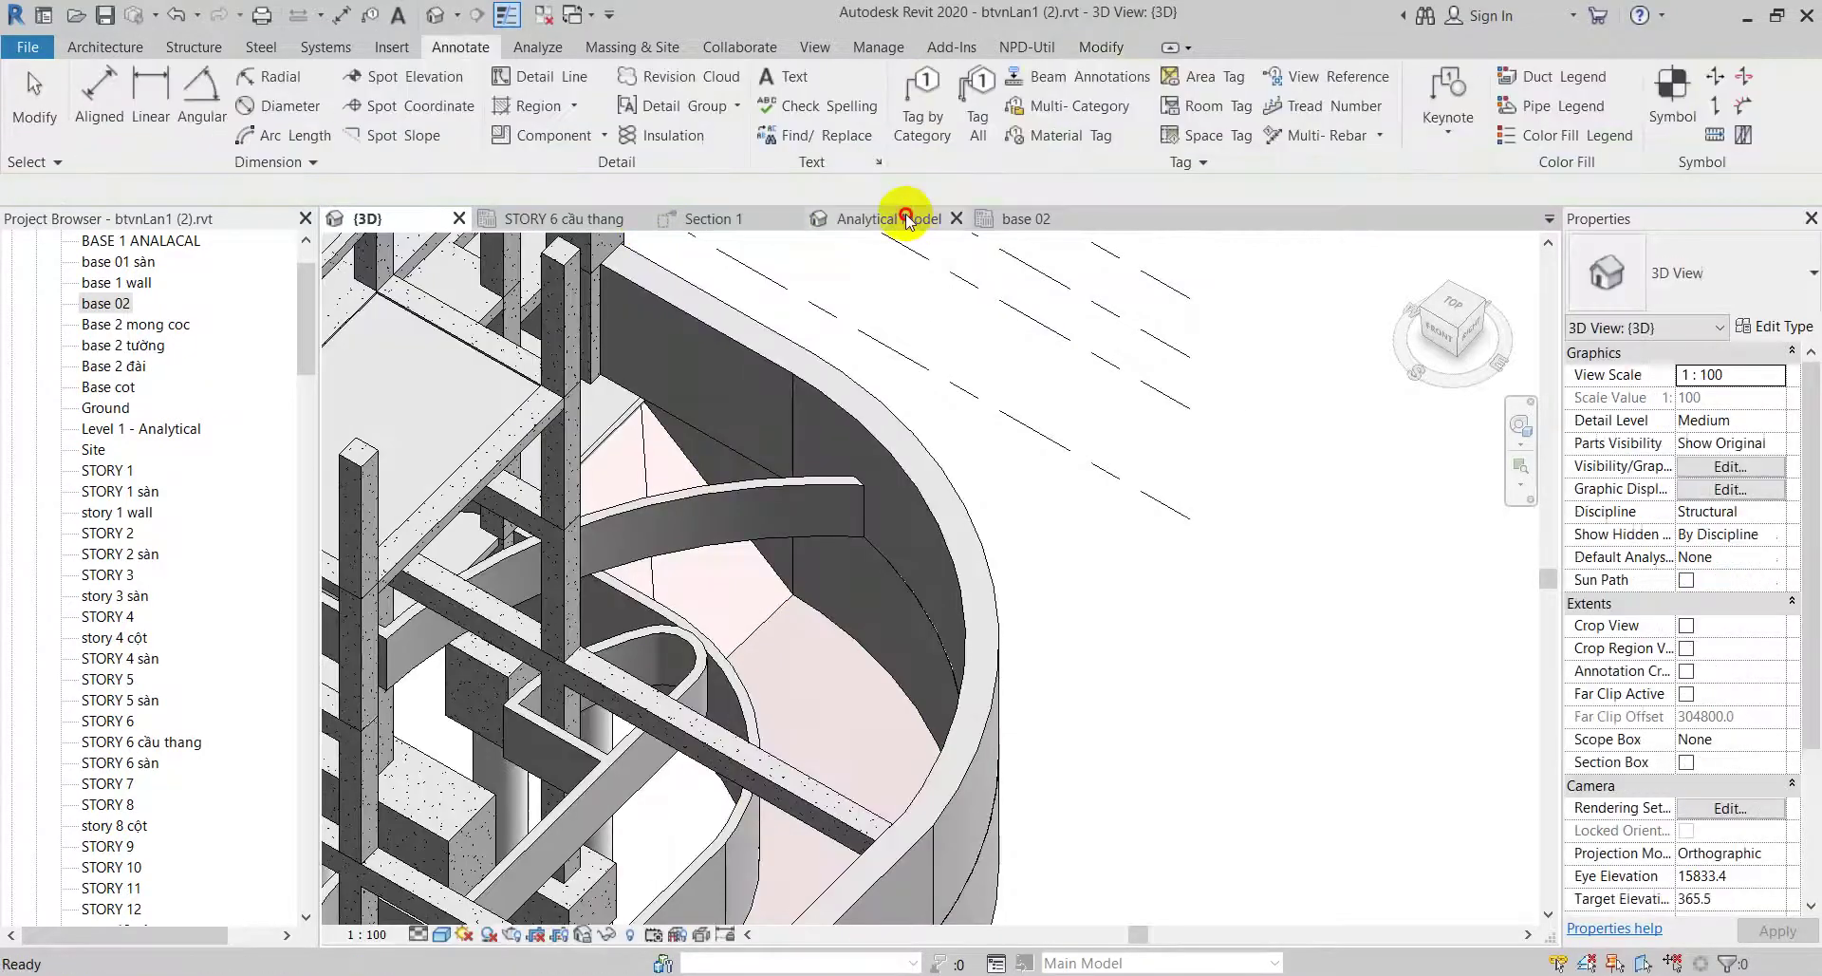
scroll(992, 437, down, 3)
middle_drag(978, 488, 1069, 601)
mouse_move(1261, 618)
shift+middle_down()
mouse_move(937, 875)
mouse_move(1118, 744)
shift+middle_up()
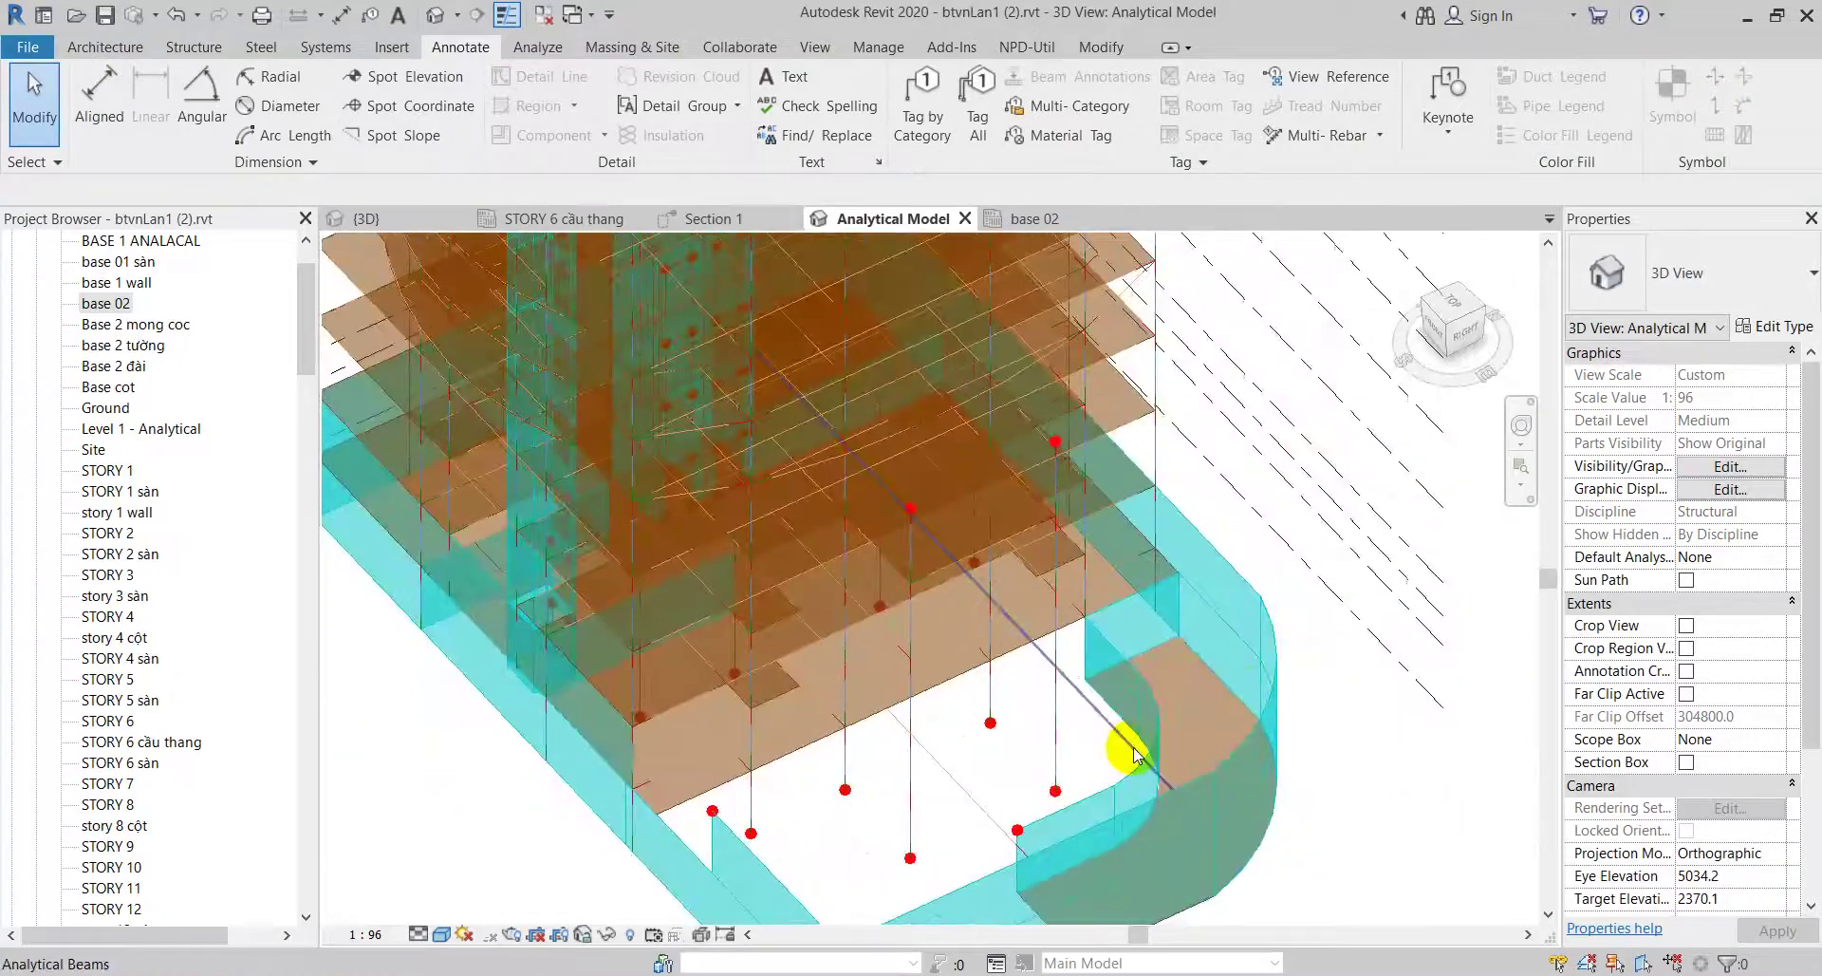
click(1215, 760)
mouse_move(1221, 772)
shift+middle_down()
mouse_move(1160, 810)
mouse_move(1293, 631)
shift+middle_up()
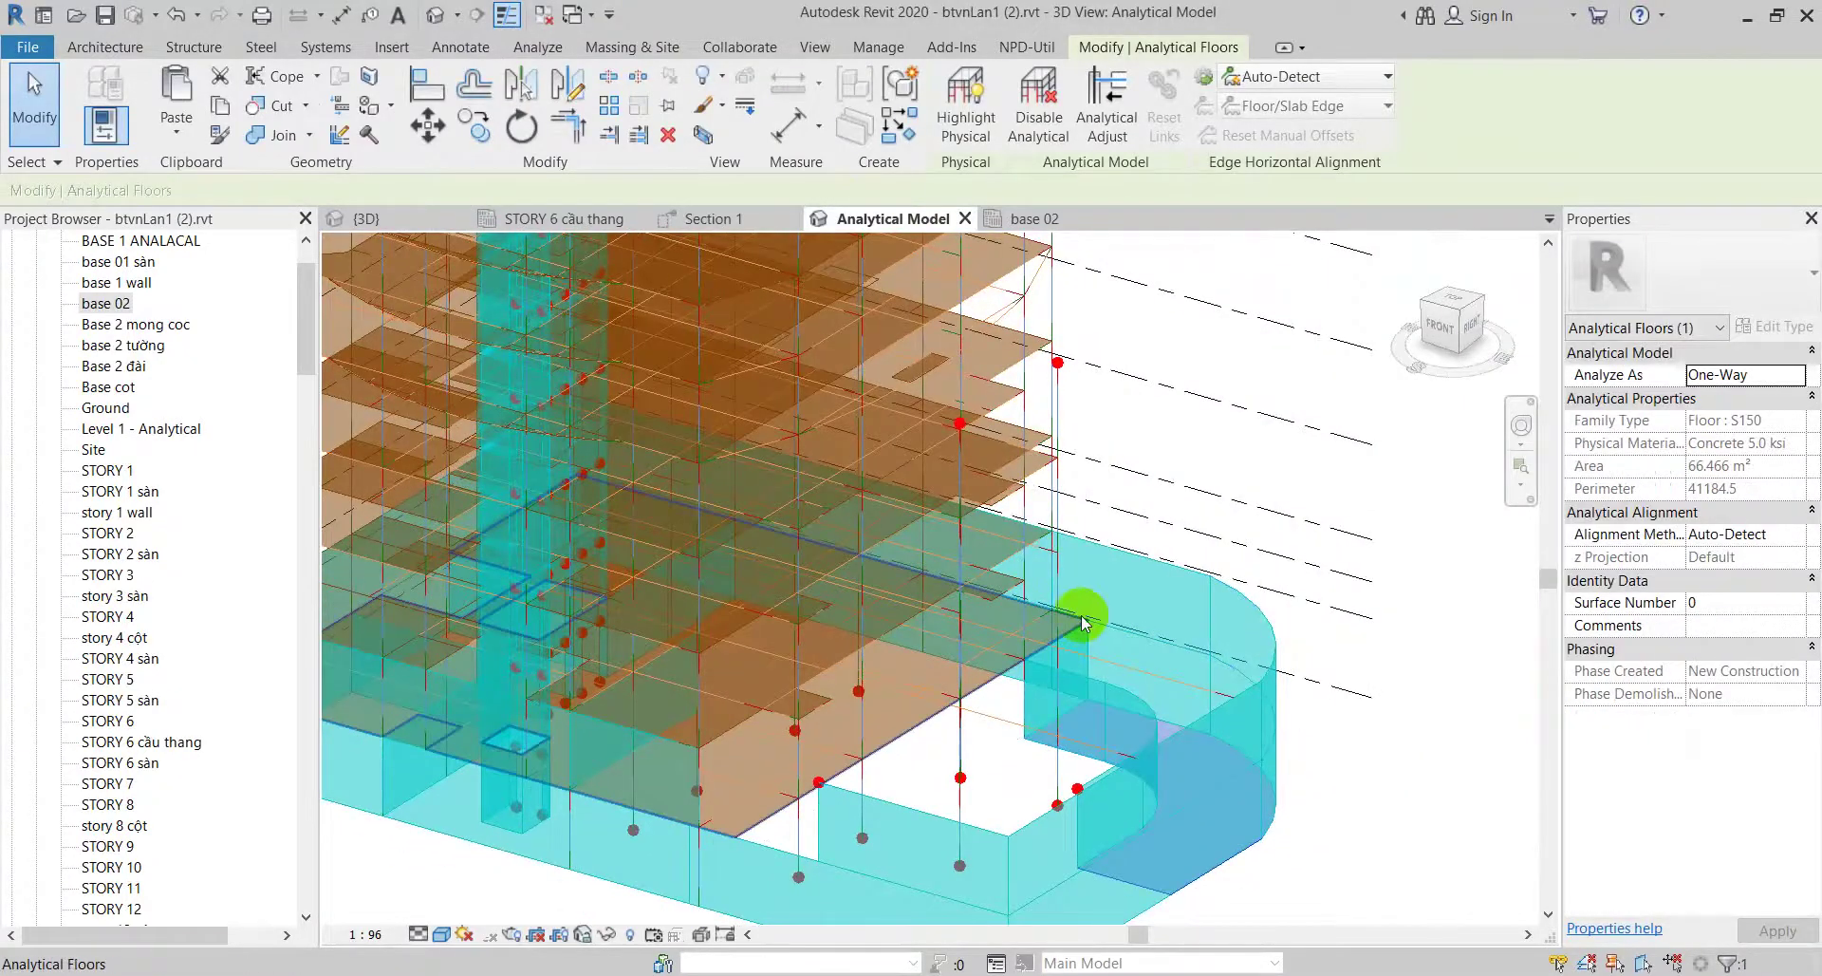
click(770, 428)
key(ctrl+Tab)
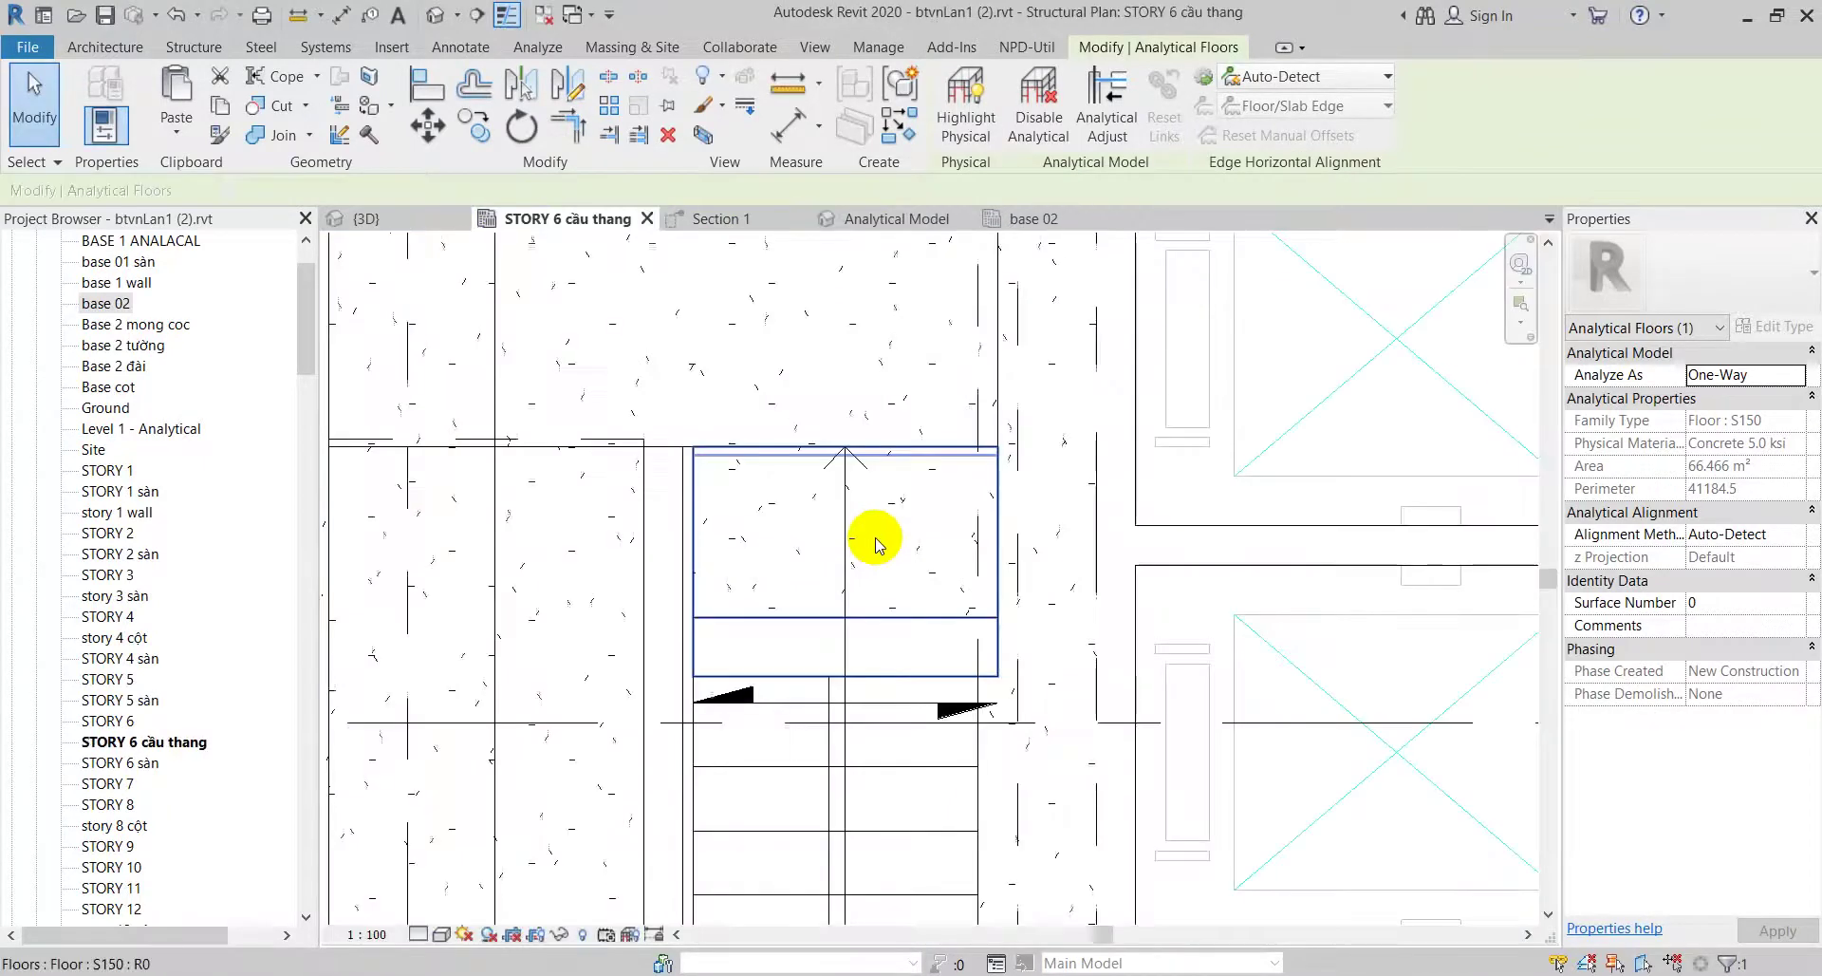
click(407, 218)
click(760, 603)
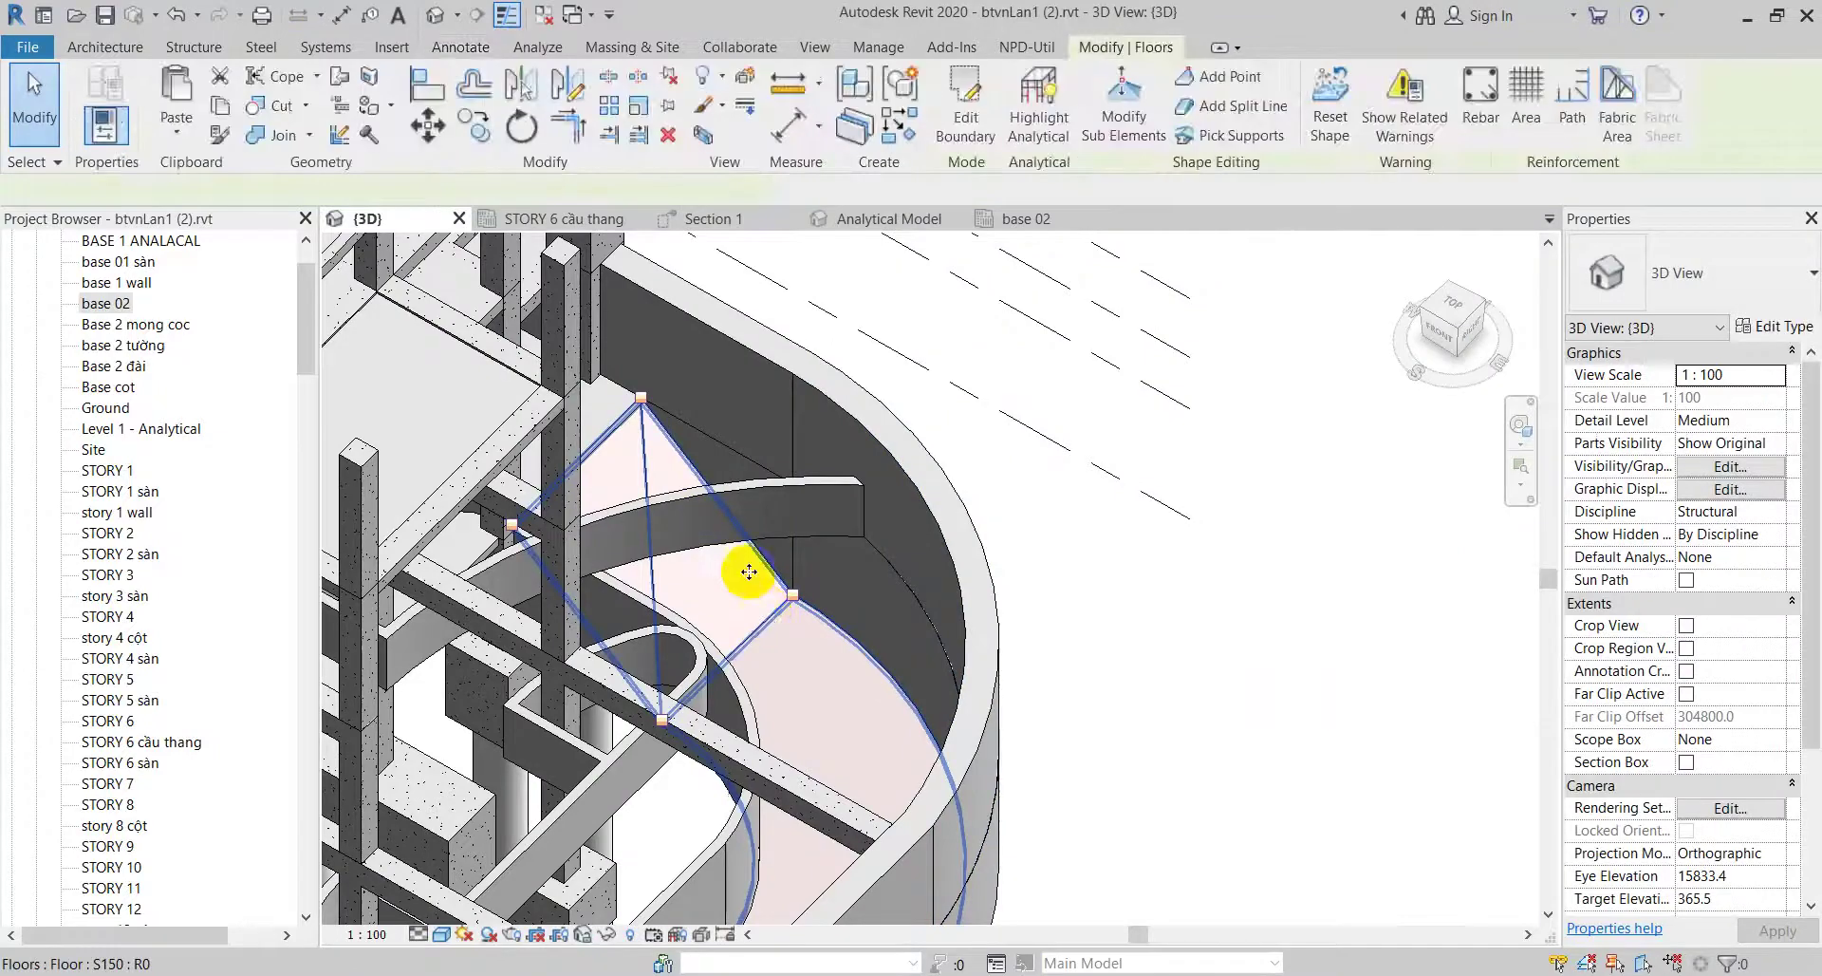
mouse_move(745, 570)
middle_down()
mouse_move(817, 318)
mouse_move(822, 375)
middle_up()
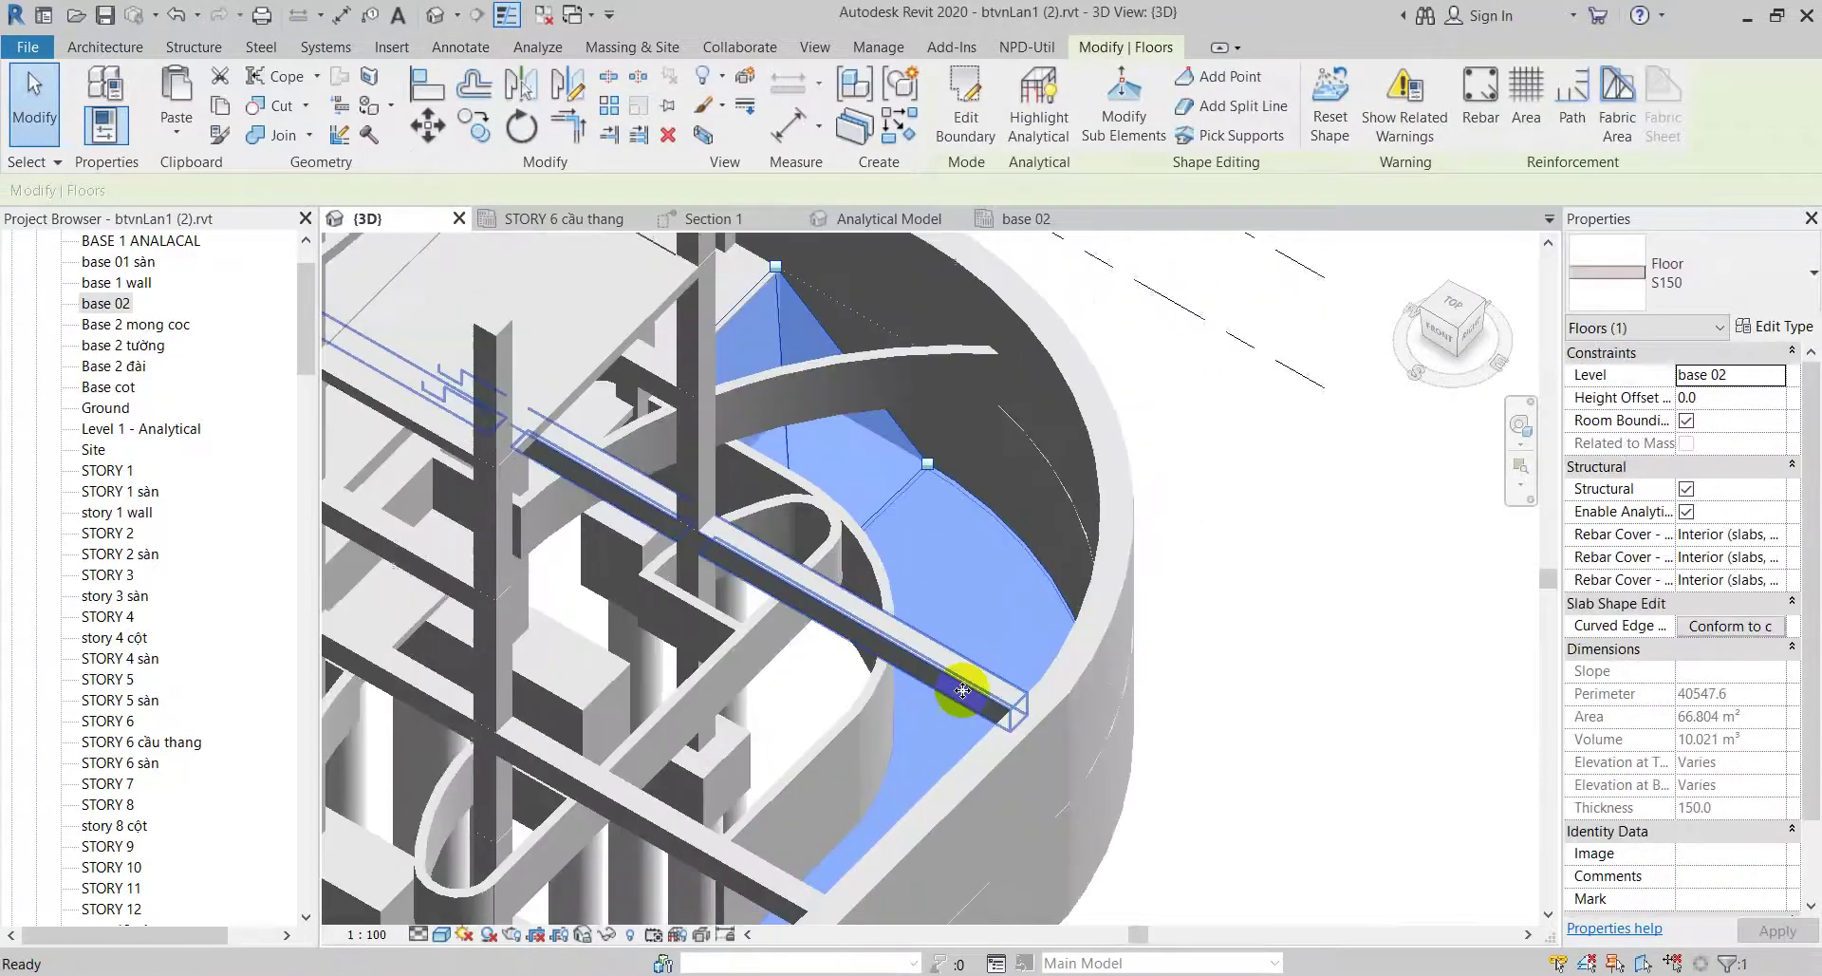
key(Escape)
click(878, 218)
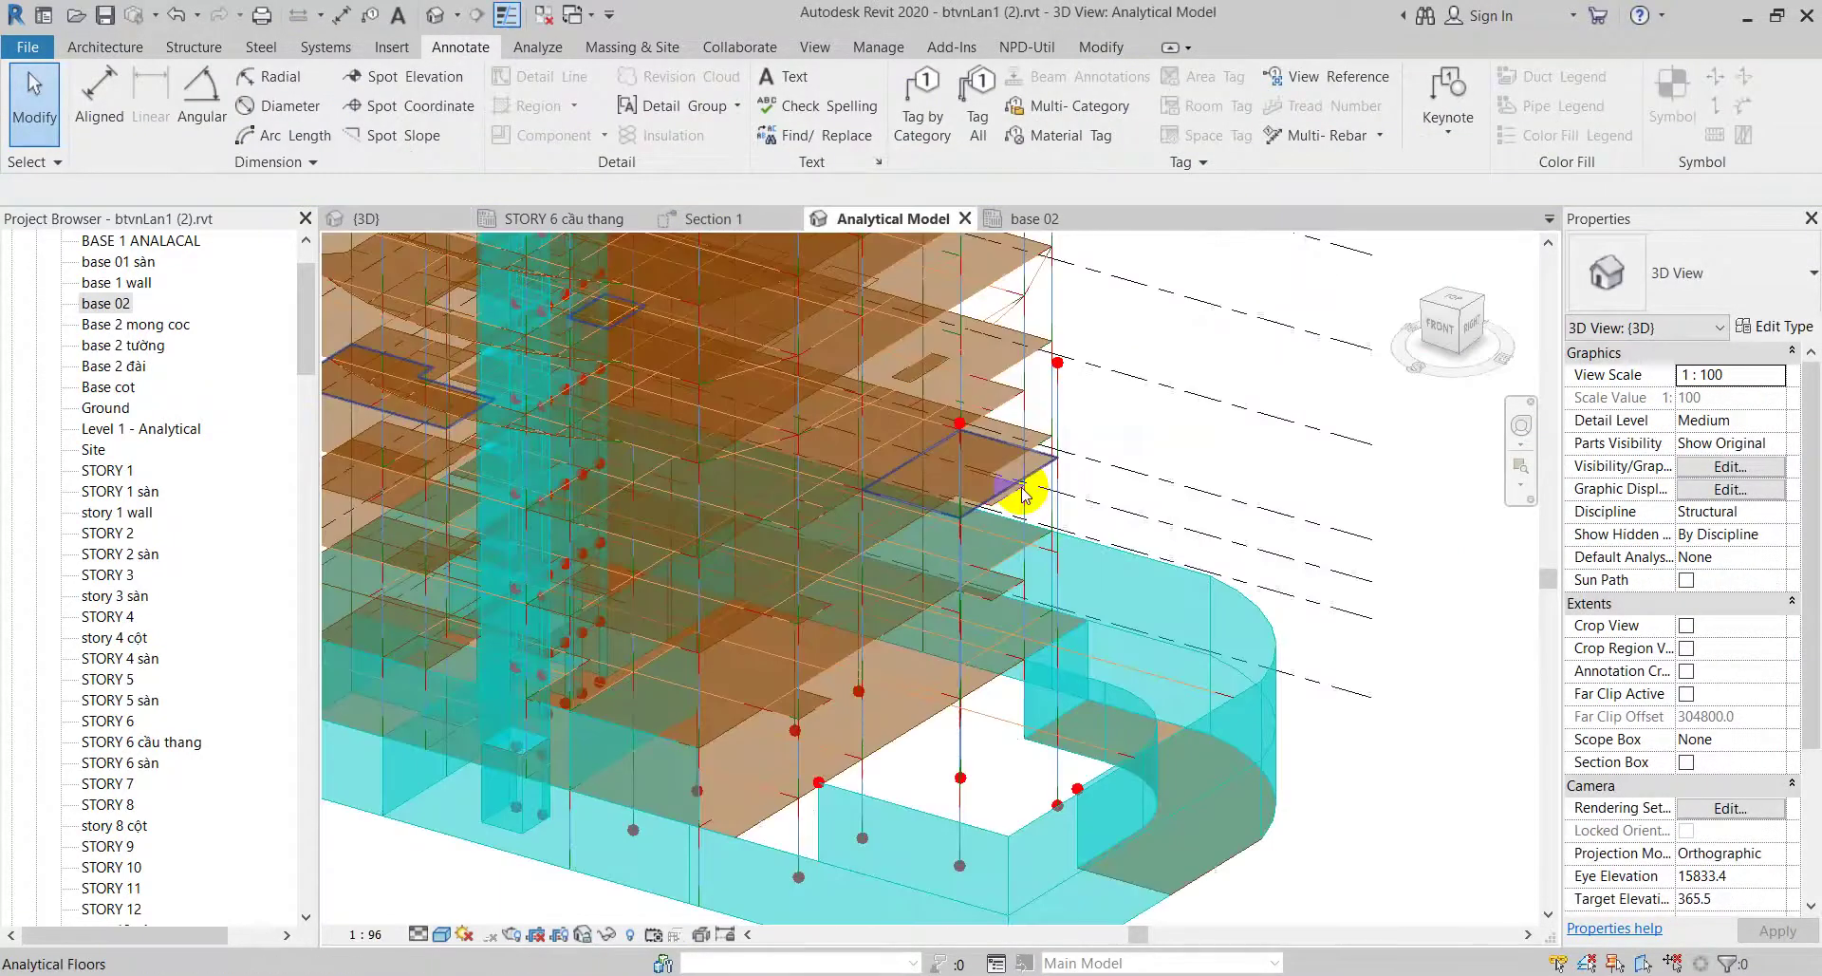
shift+middle_drag(1182, 725, 1179, 686)
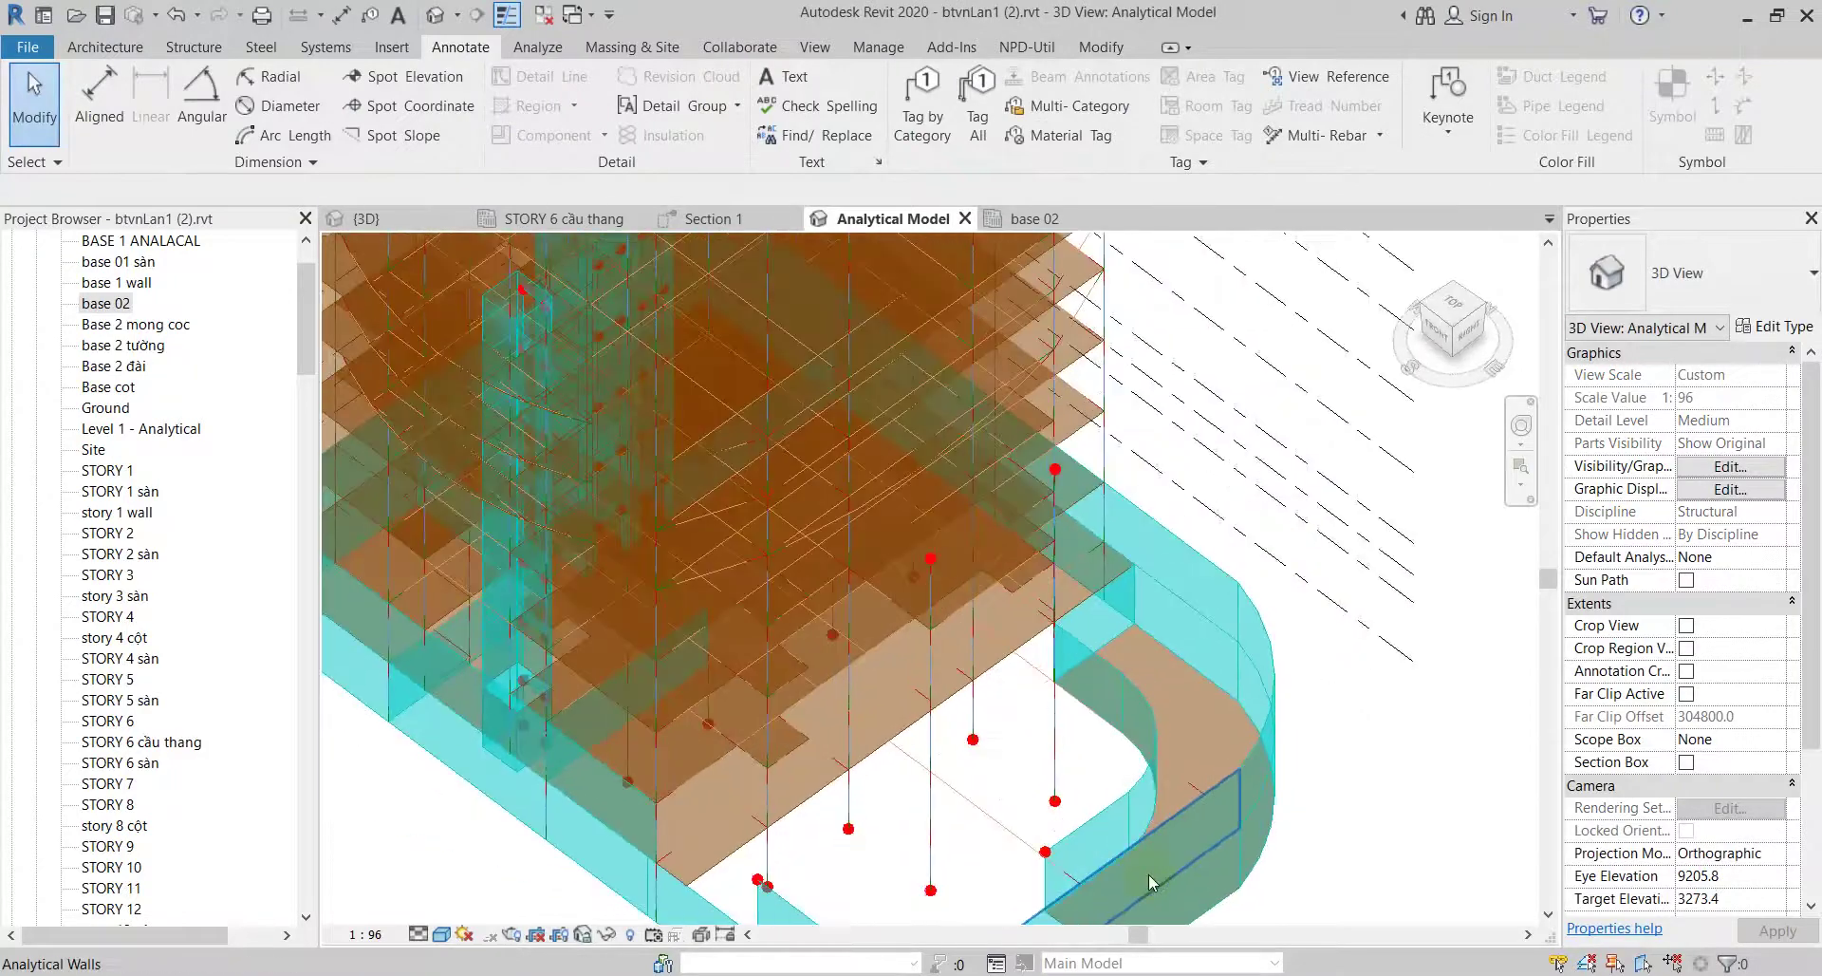
scroll(1179, 686, up, 3)
click(1090, 732)
key(Escape)
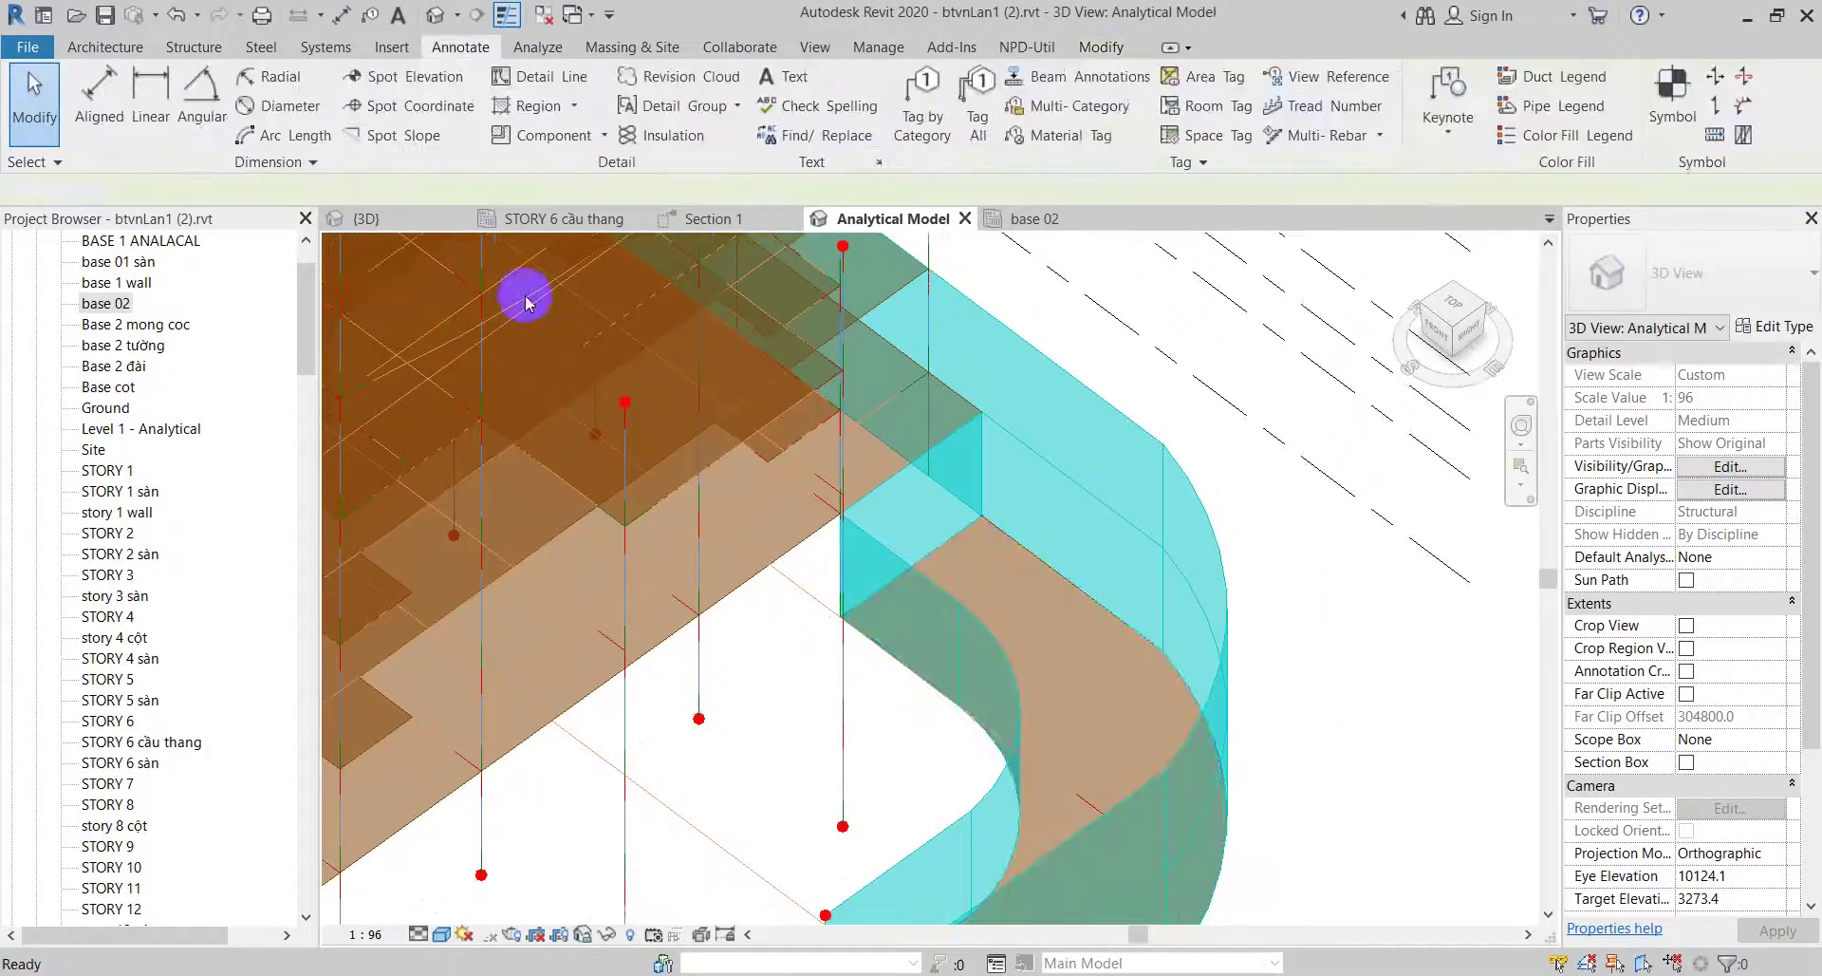
click(408, 218)
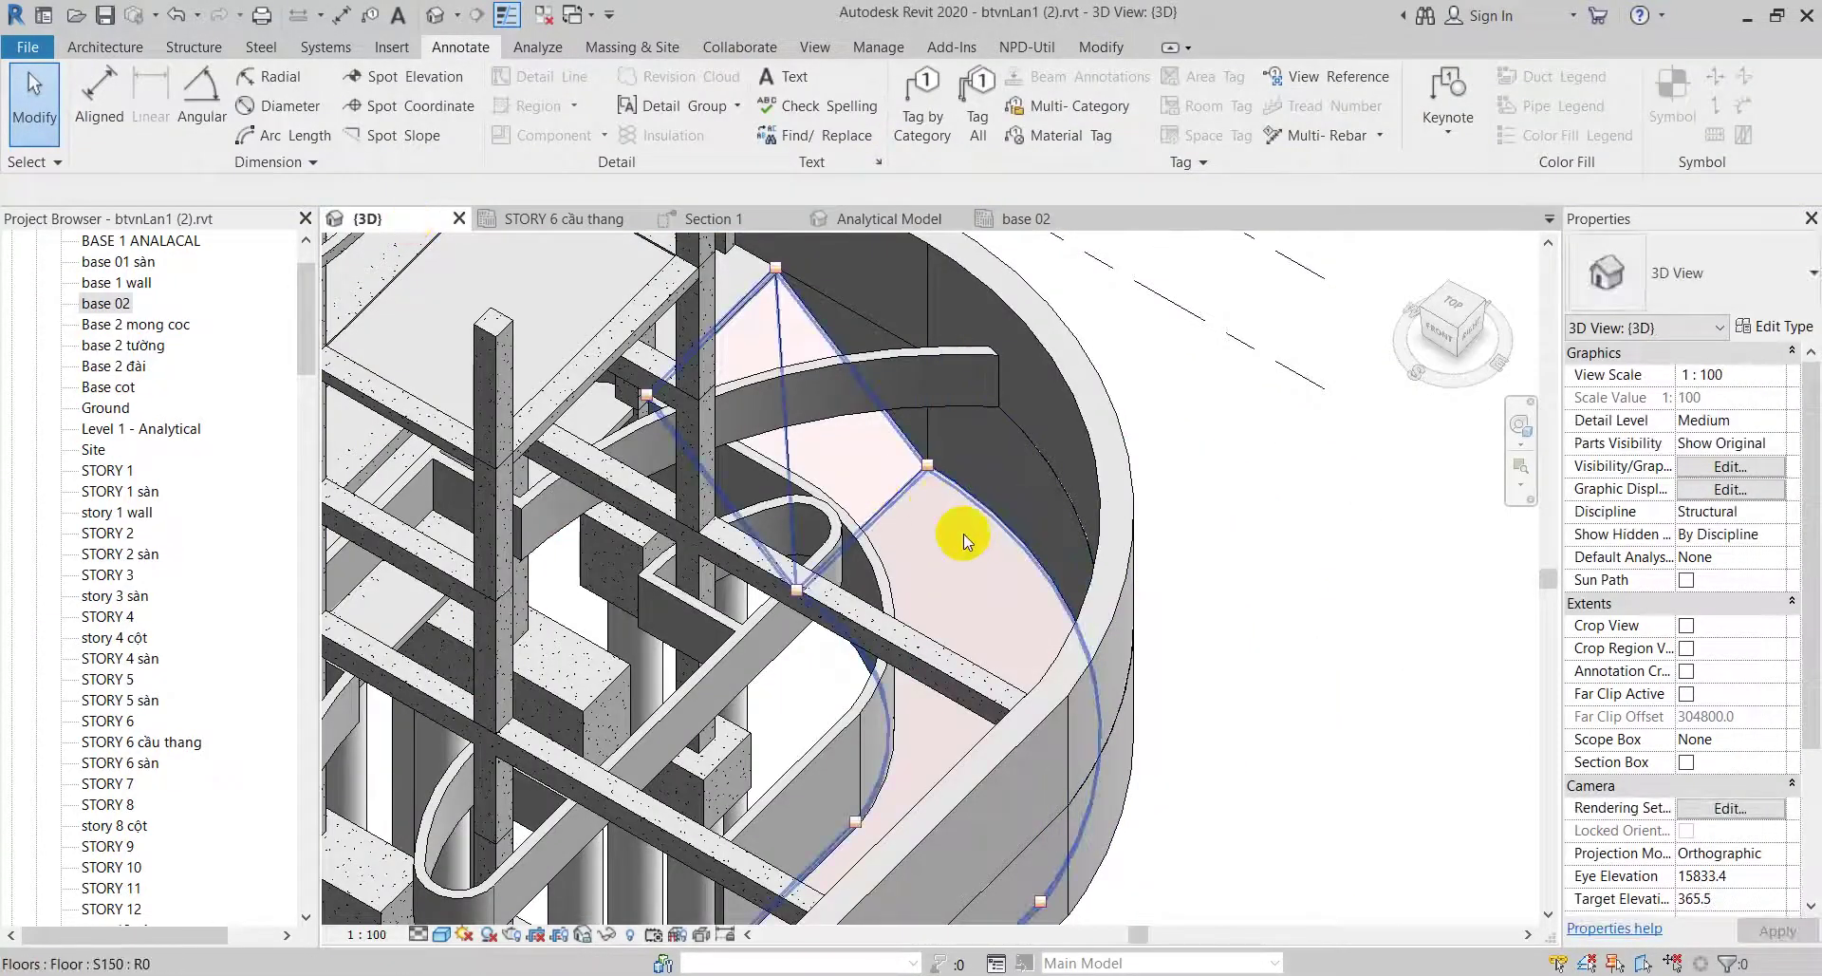
Step: Uncheck Enable Analytical Model for the sloped S150 floor and return to the shaded {3D} view
click(930, 527)
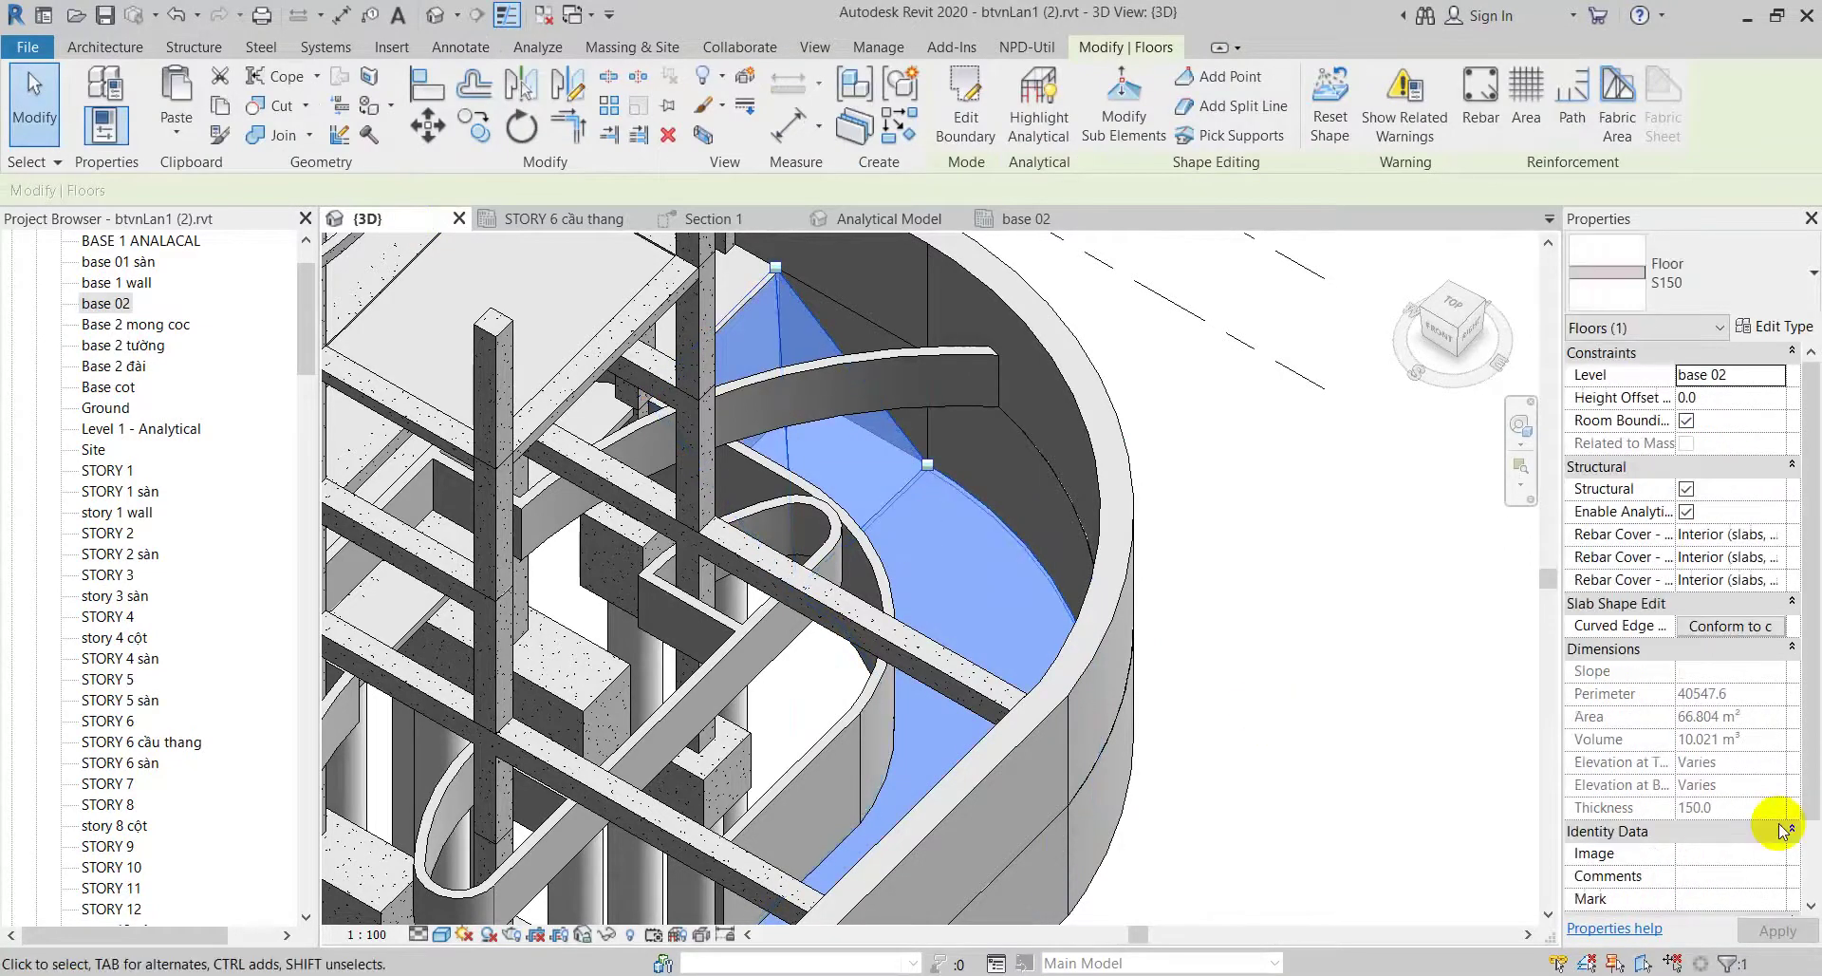
click(1684, 513)
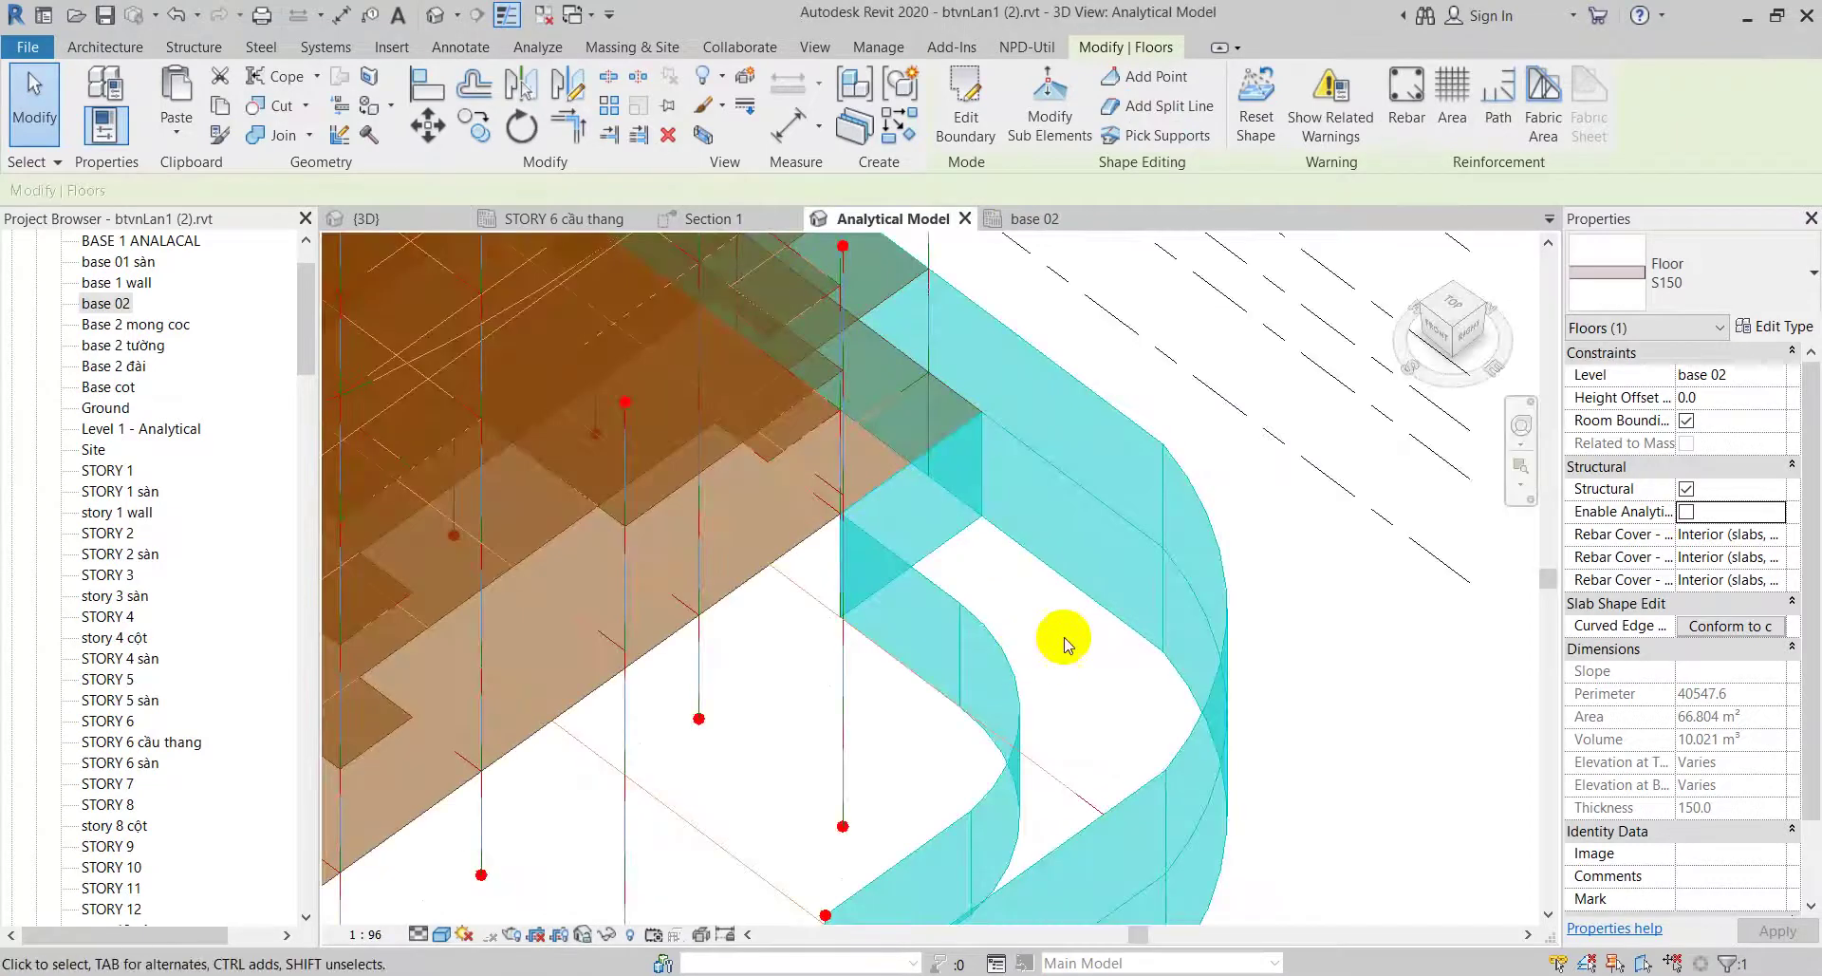
click(377, 221)
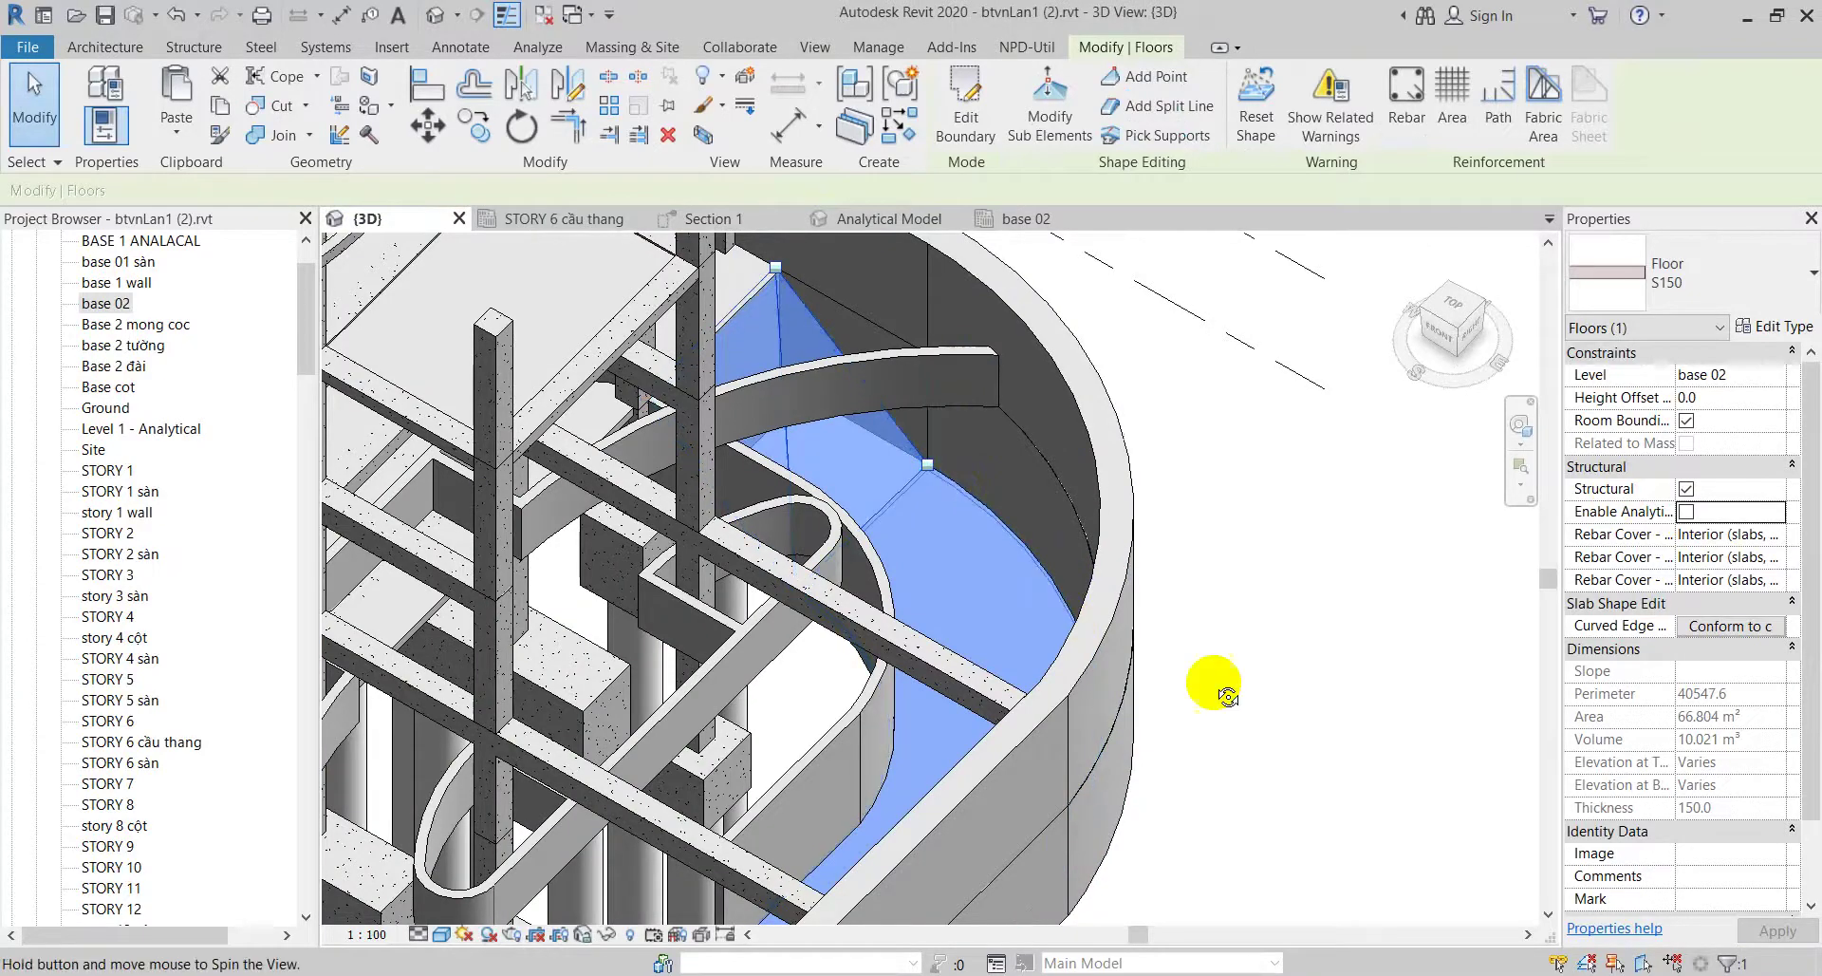
Step: Reselect the floor in Modify Sub Elements and lift the inner-curved-wall corner to 2000
mouse_move(1212, 683)
shift+middle_down()
mouse_move(1073, 725)
mouse_move(999, 618)
shift+middle_up()
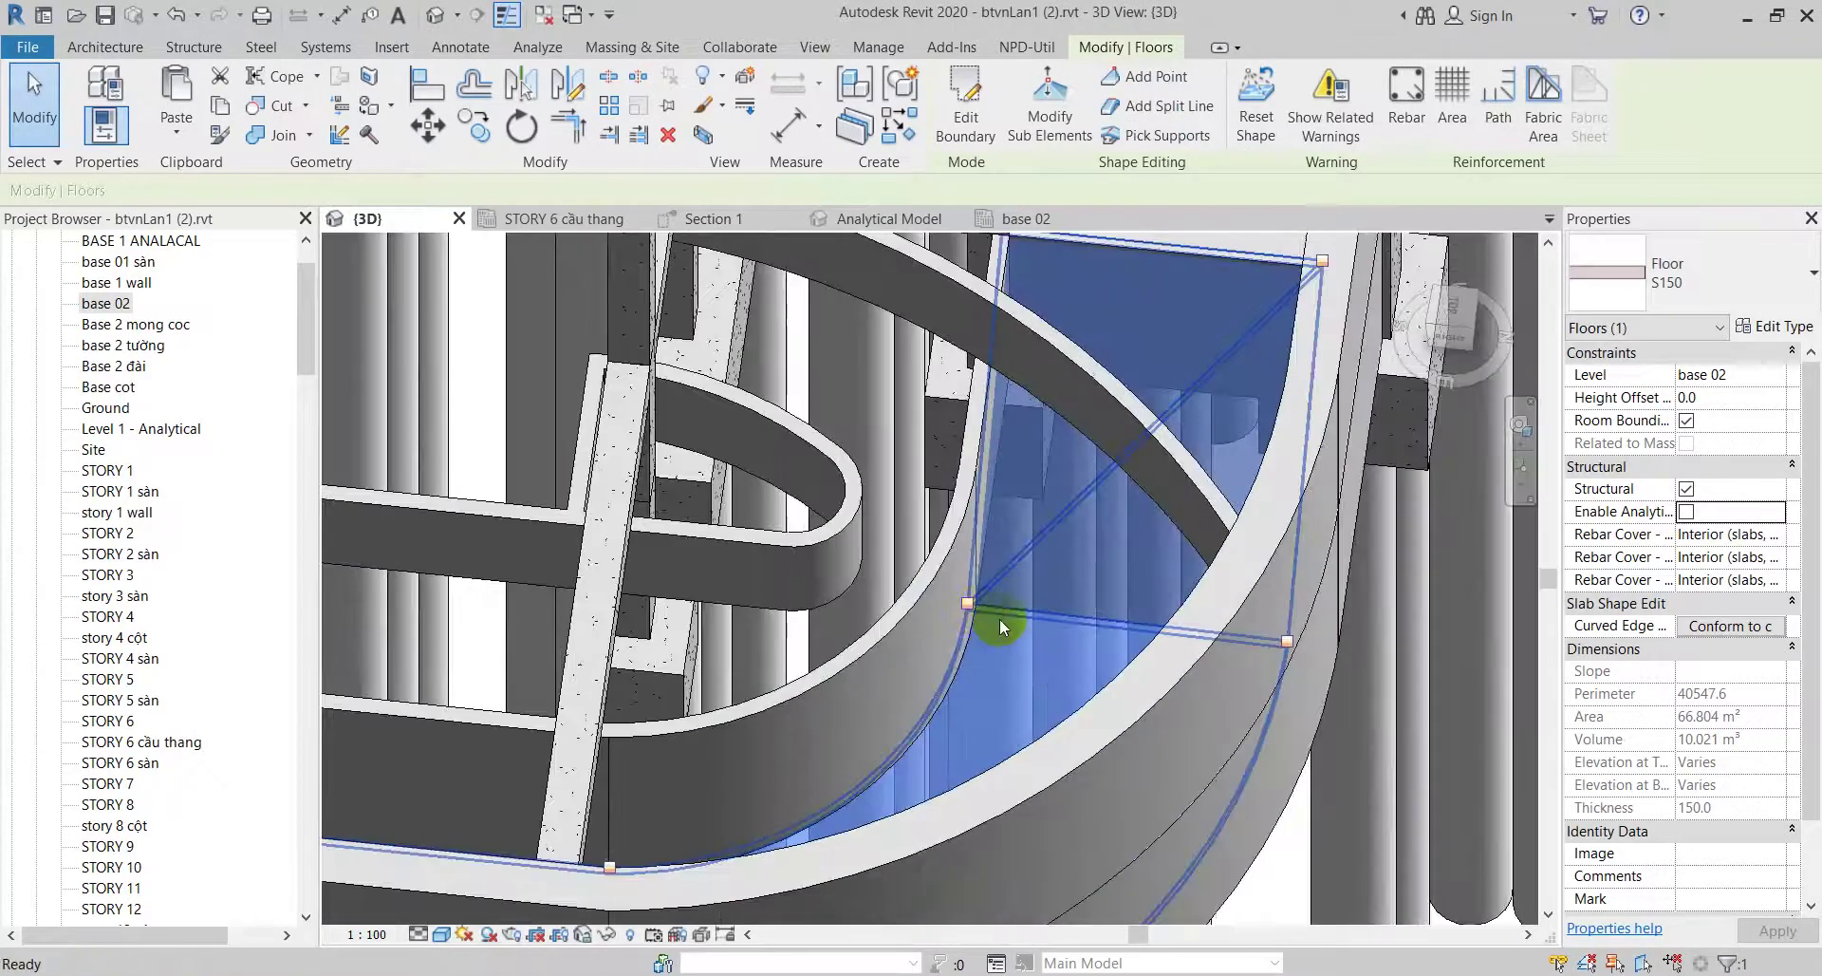
key(Escape)
click(998, 648)
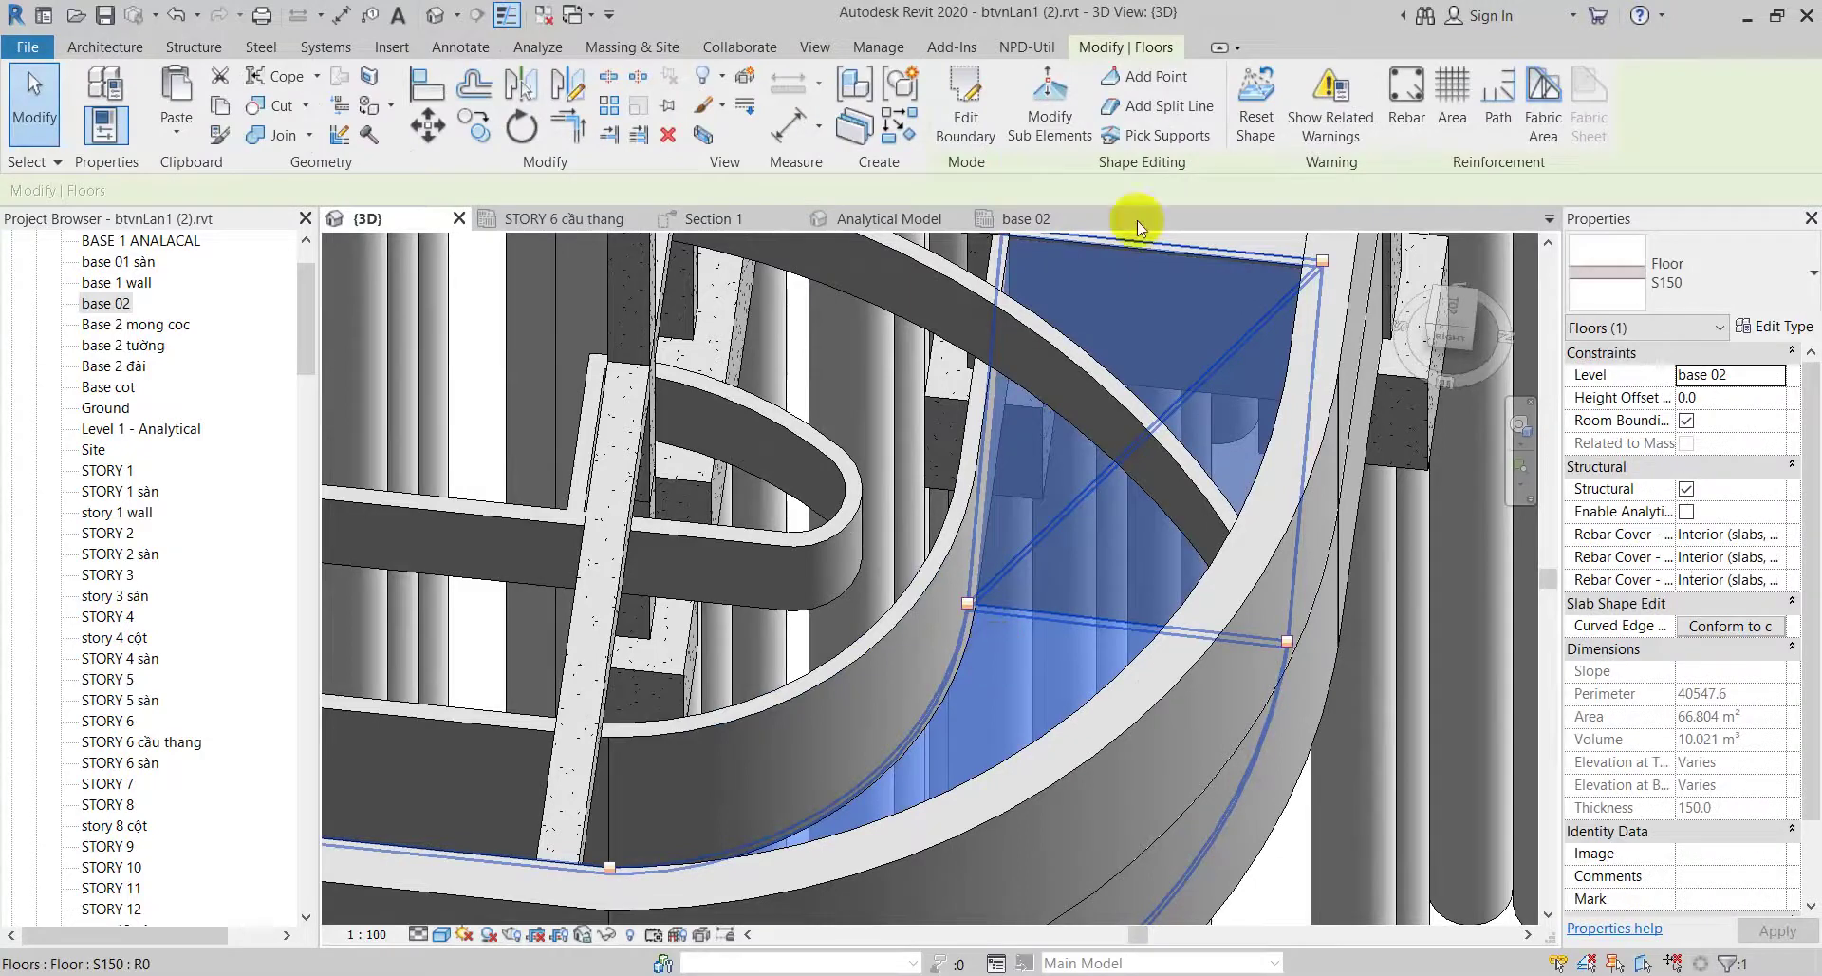
click(1050, 106)
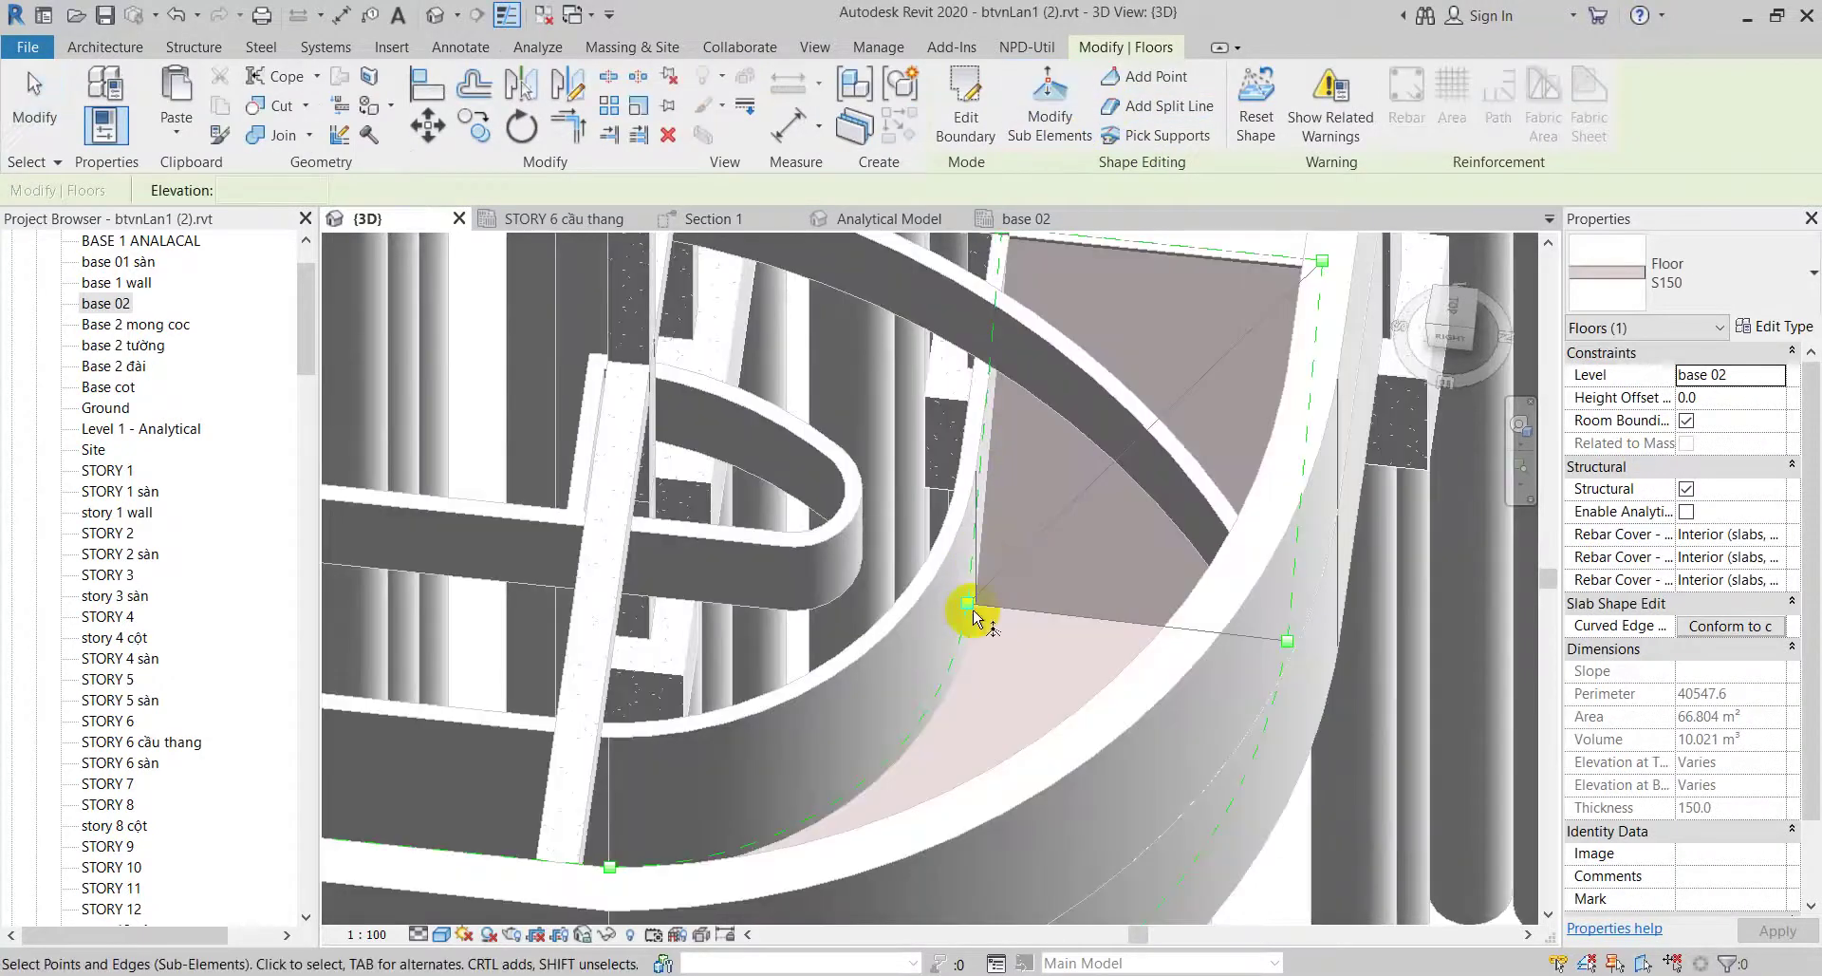
click(967, 602)
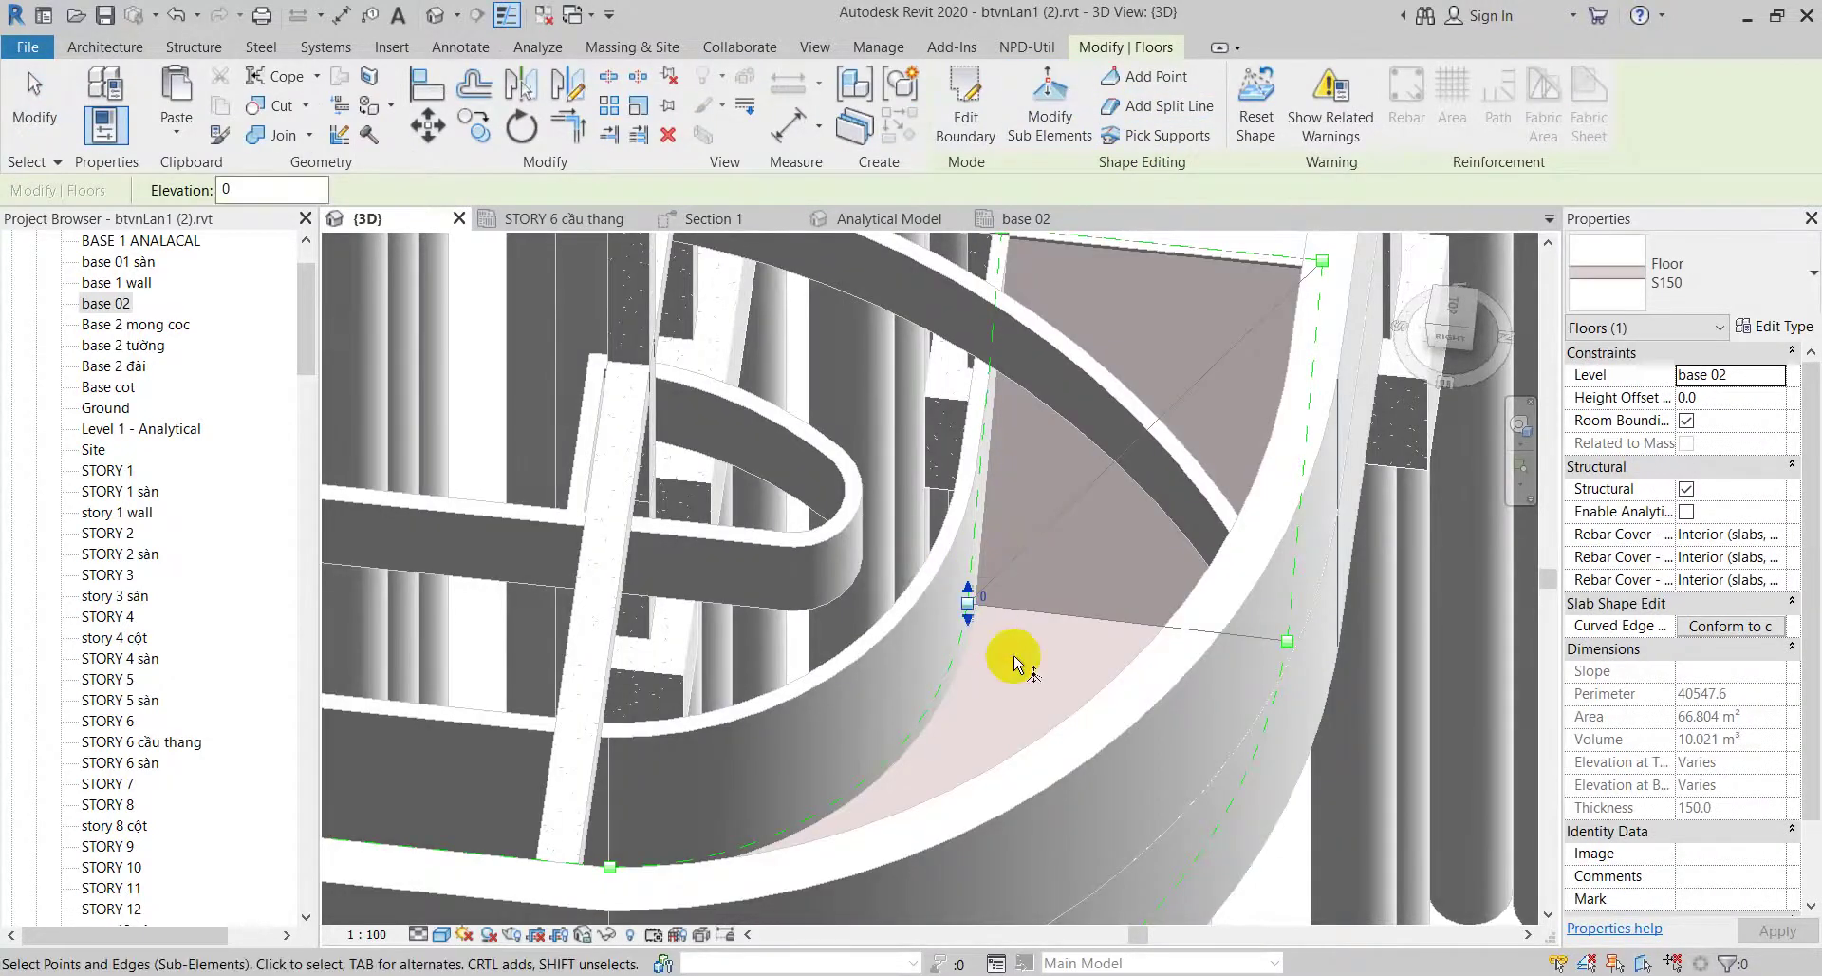
click(987, 598)
scroll(977, 476, down, 2)
text(20)
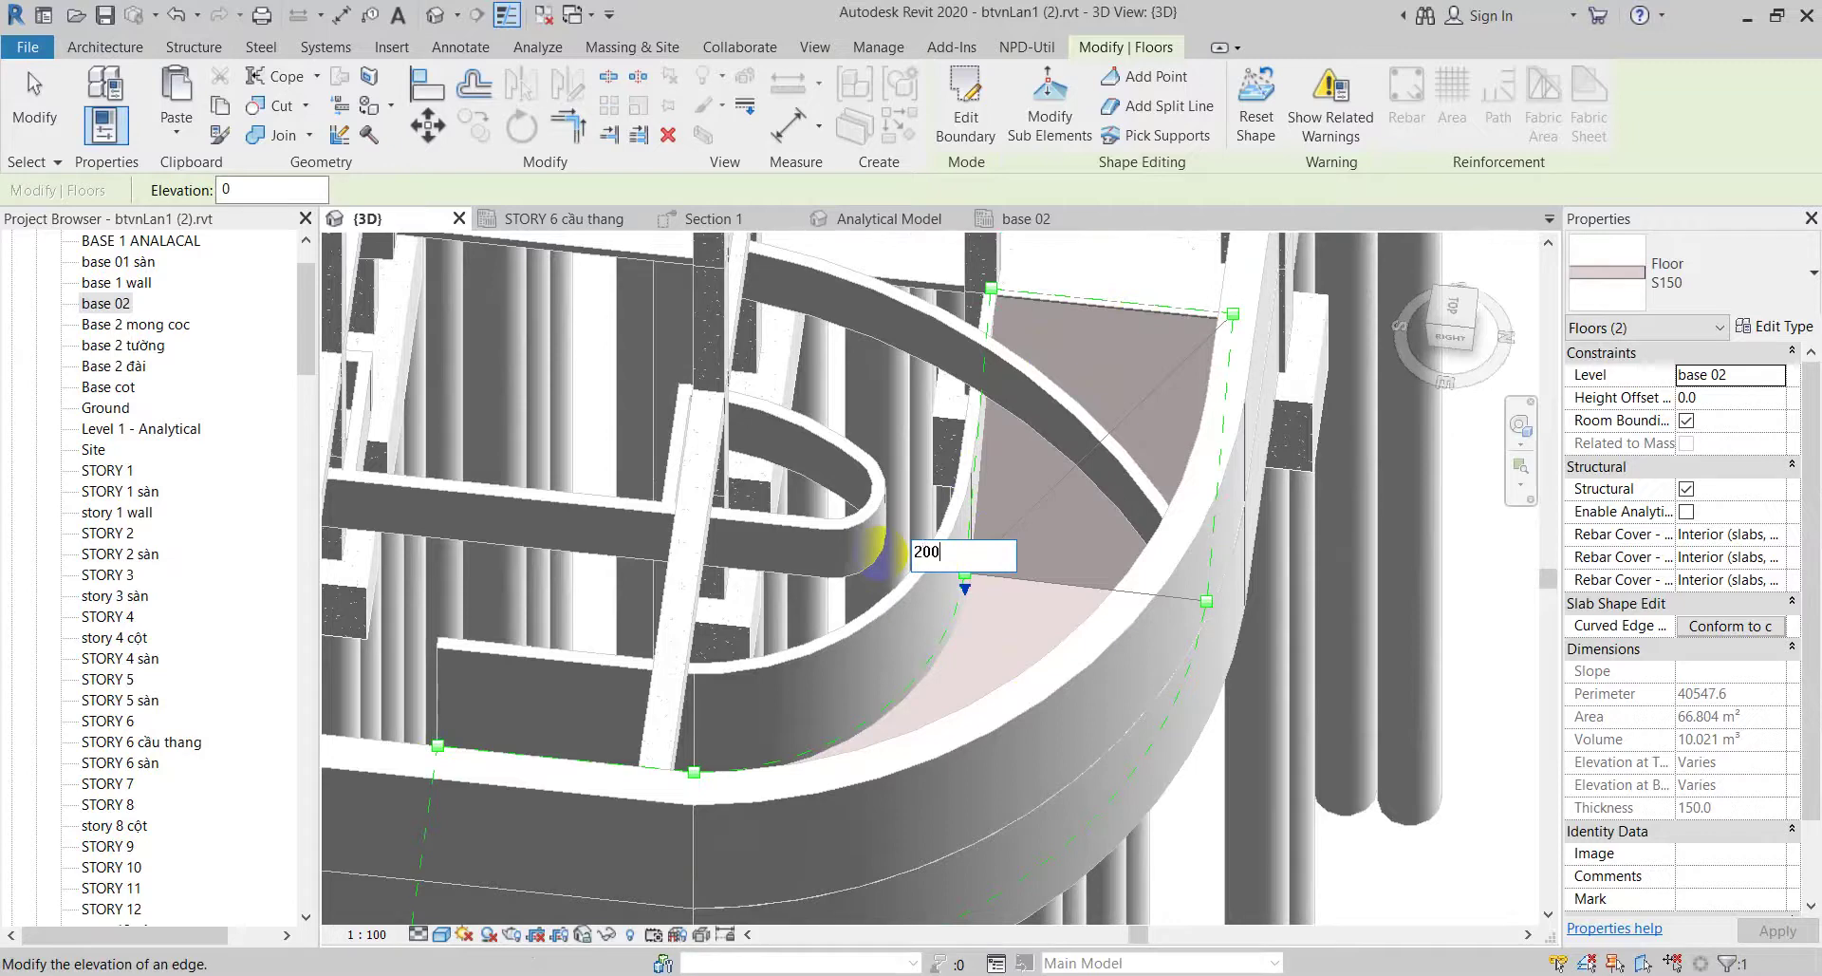
text(0)
key(Return)
Step: Lift a second floor edge to elevation 2000 and orbit to review the ramp's low end
shift+middle_drag(835, 696, 1098, 432)
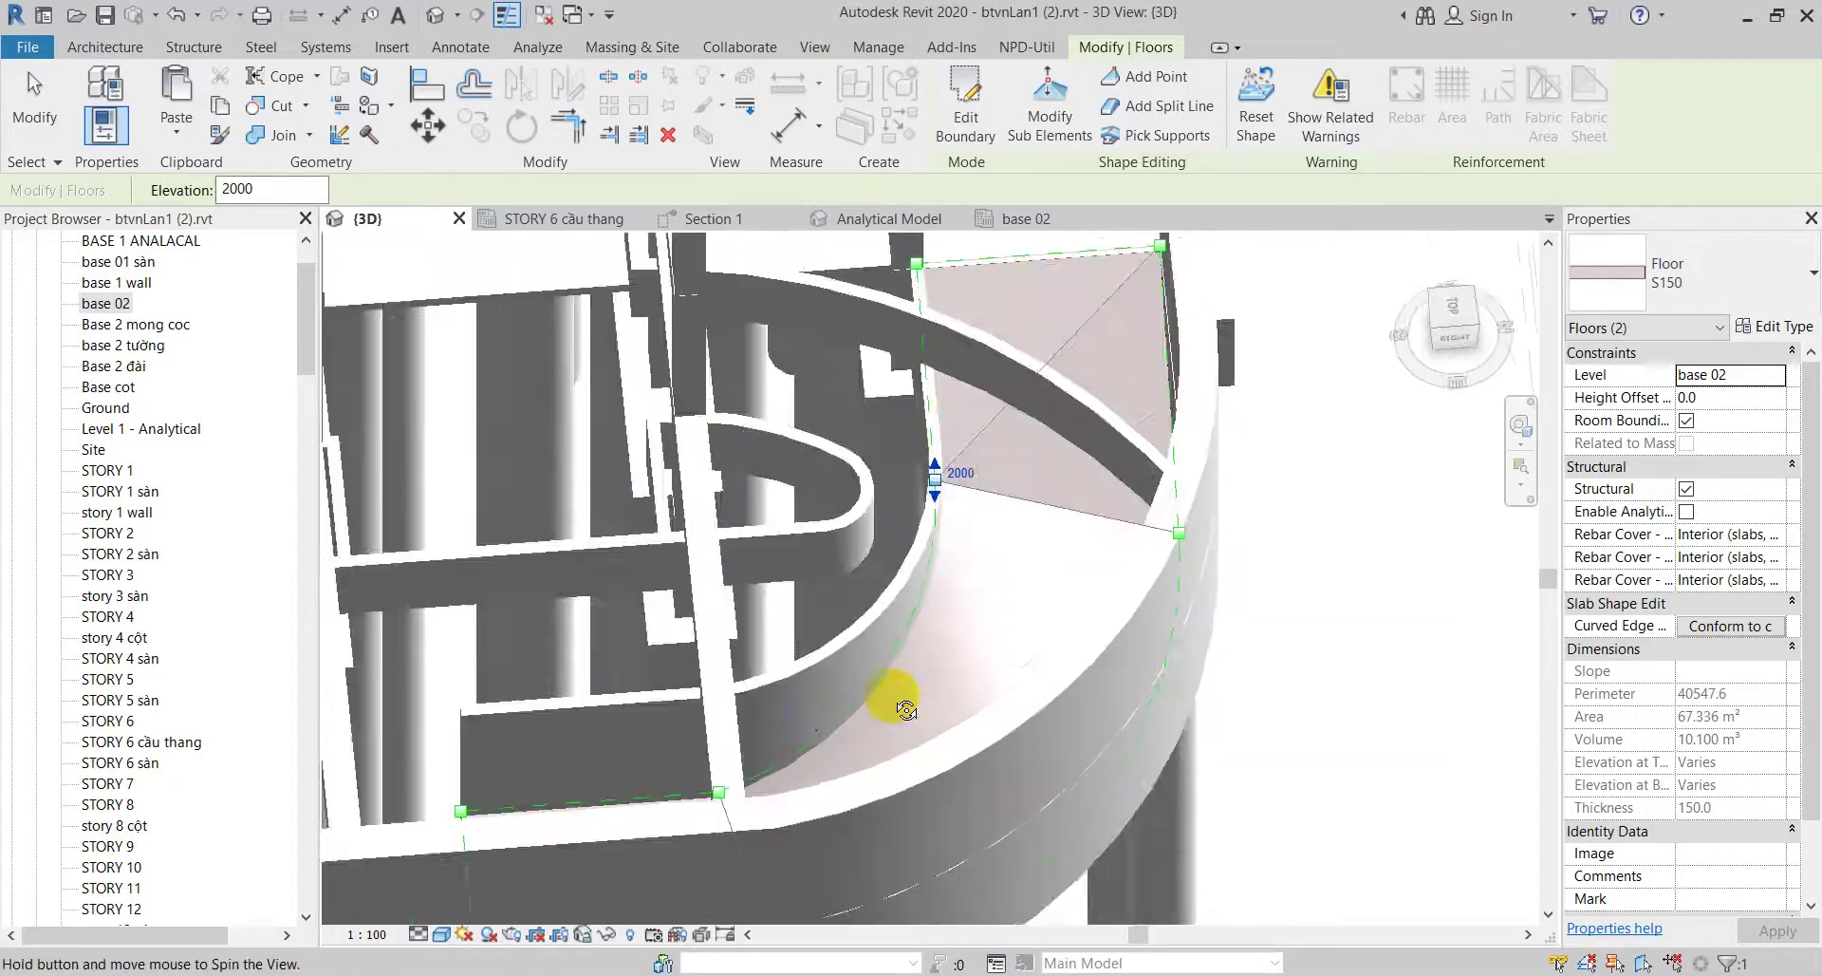
click(1099, 432)
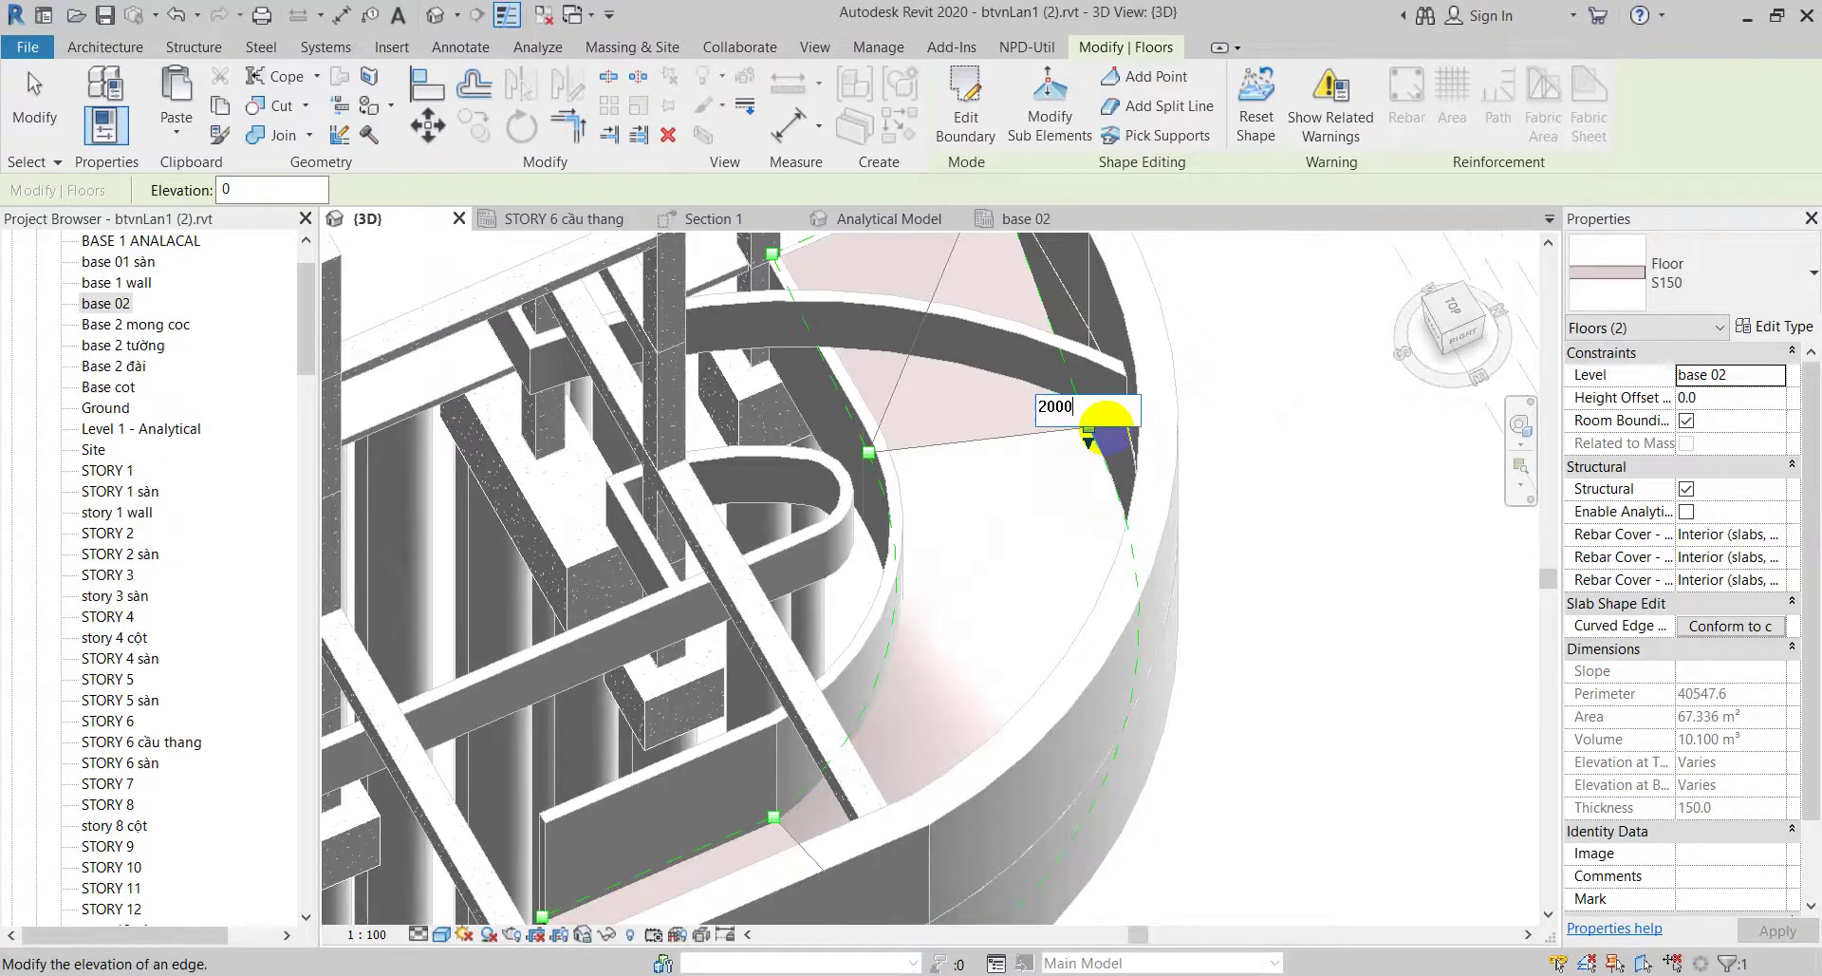
key(Return)
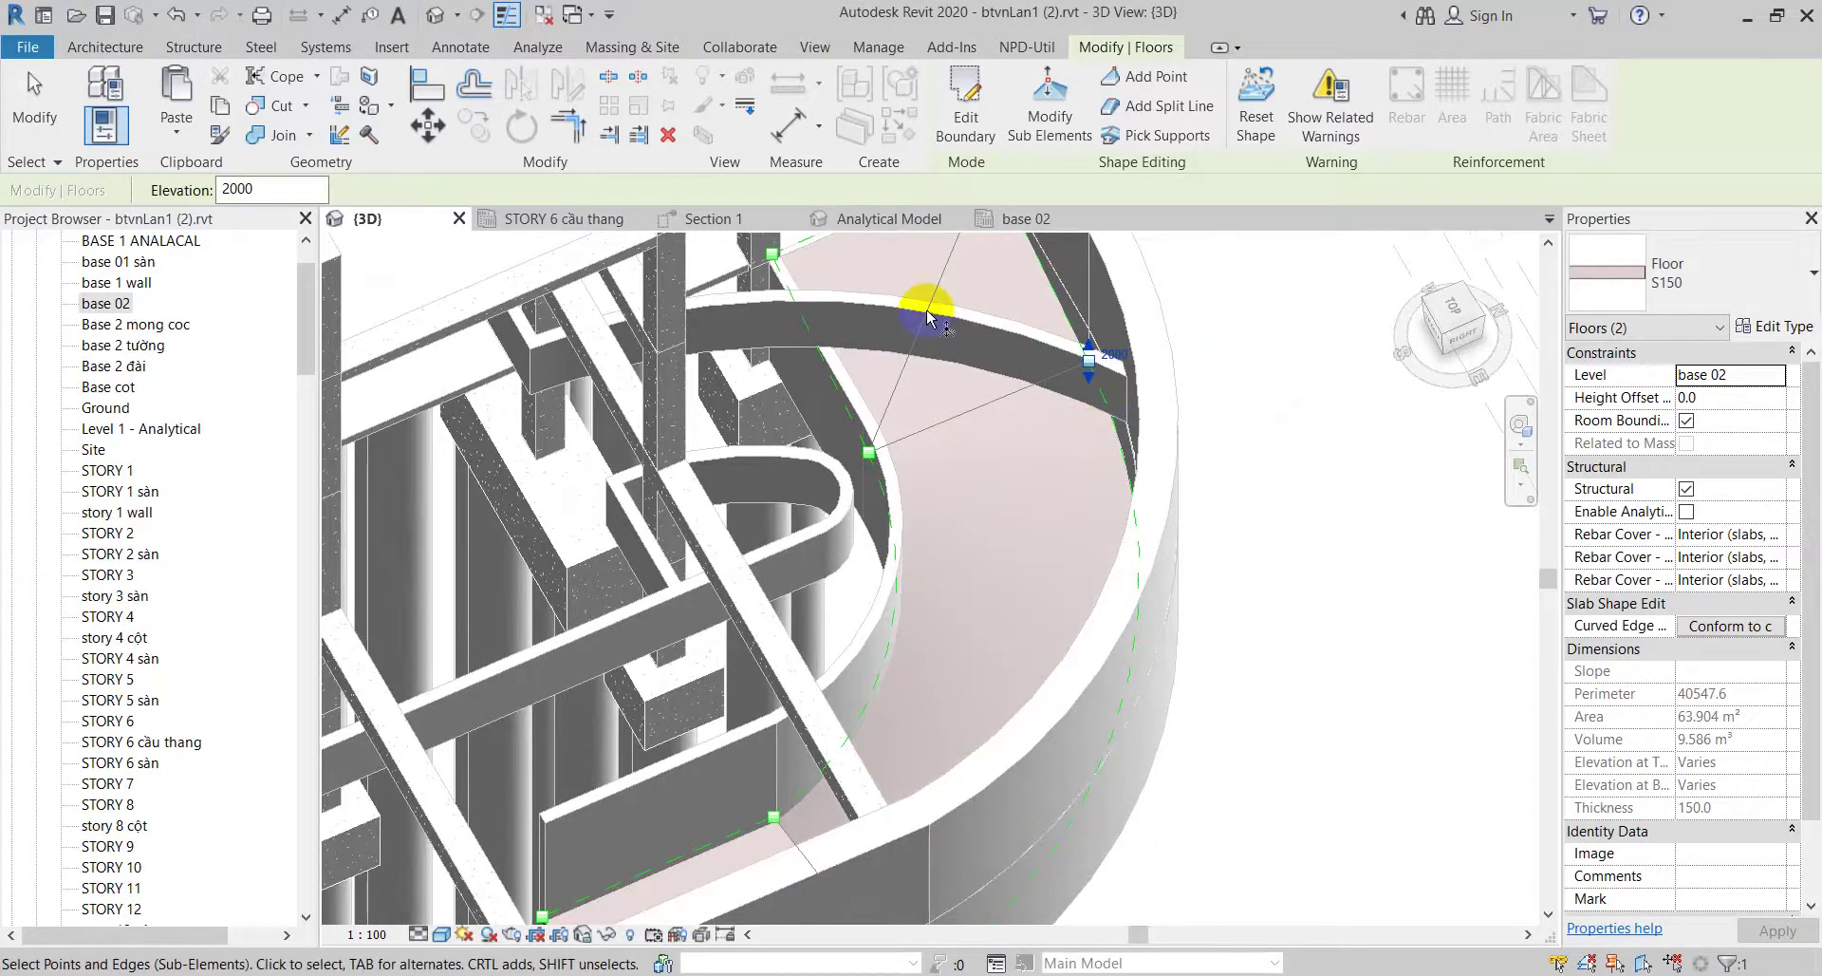
scroll(928, 316, down, 1)
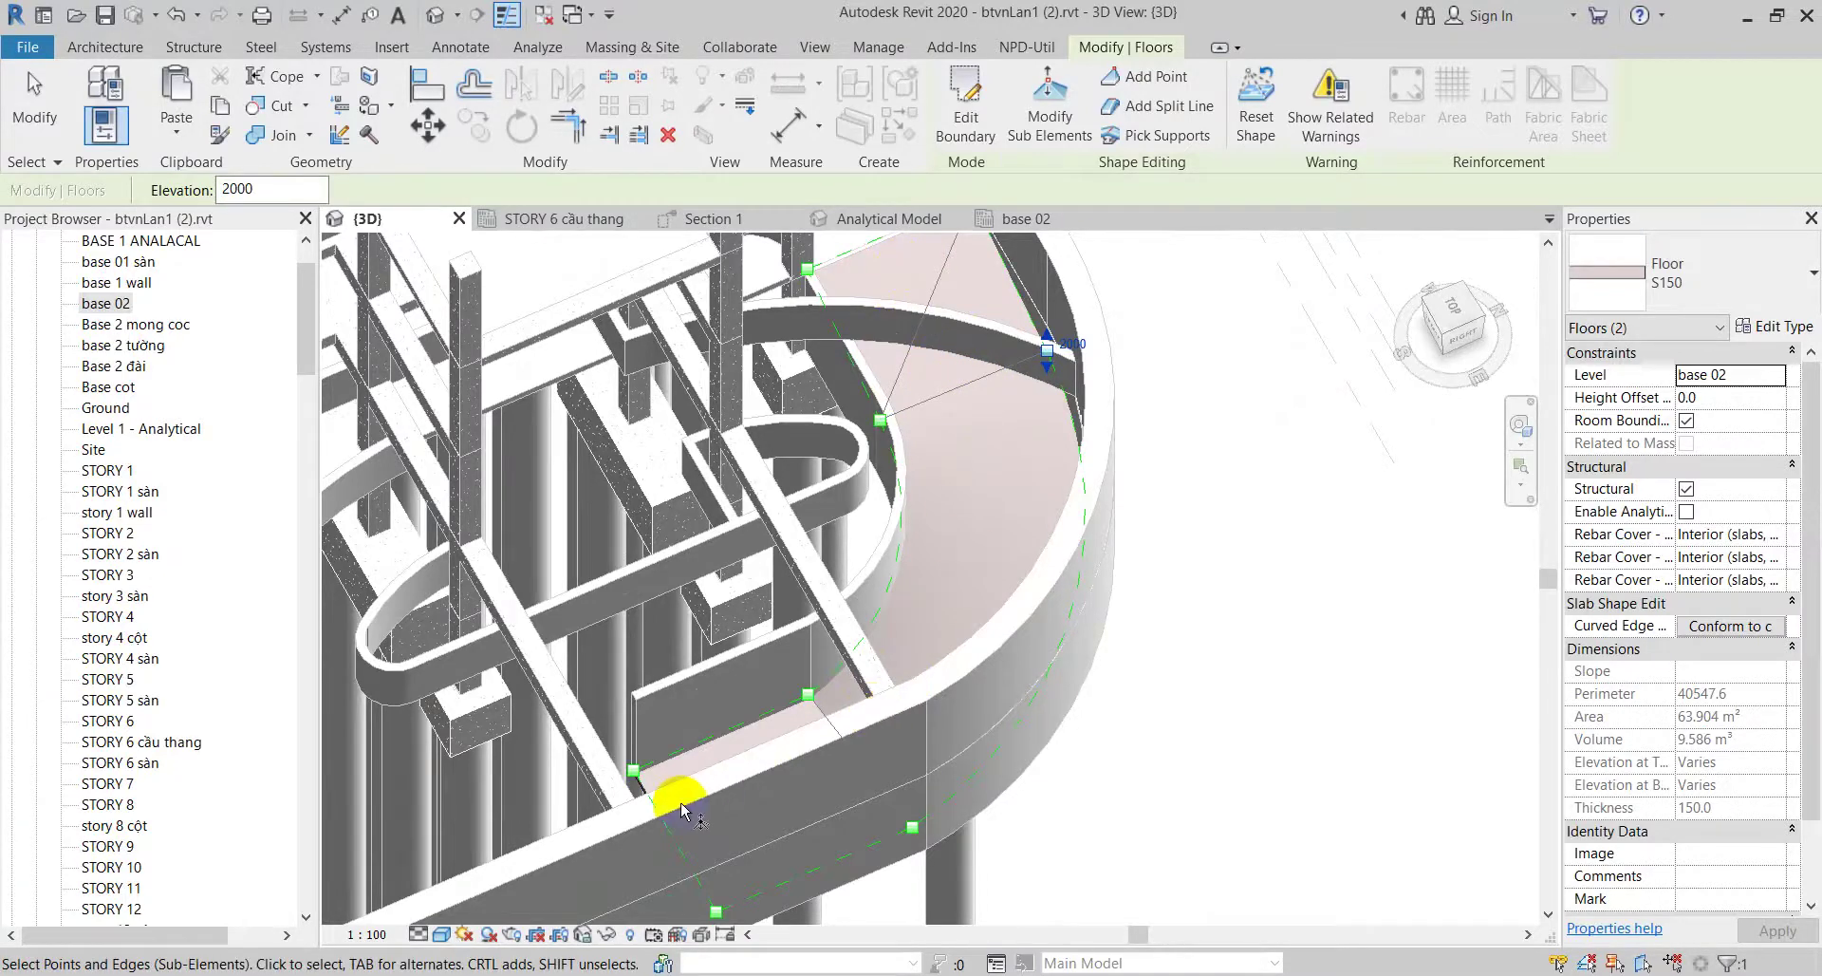
mouse_move(989, 520)
shift+middle_down()
mouse_move(1009, 630)
mouse_move(1078, 590)
mouse_move(1025, 671)
shift+middle_up()
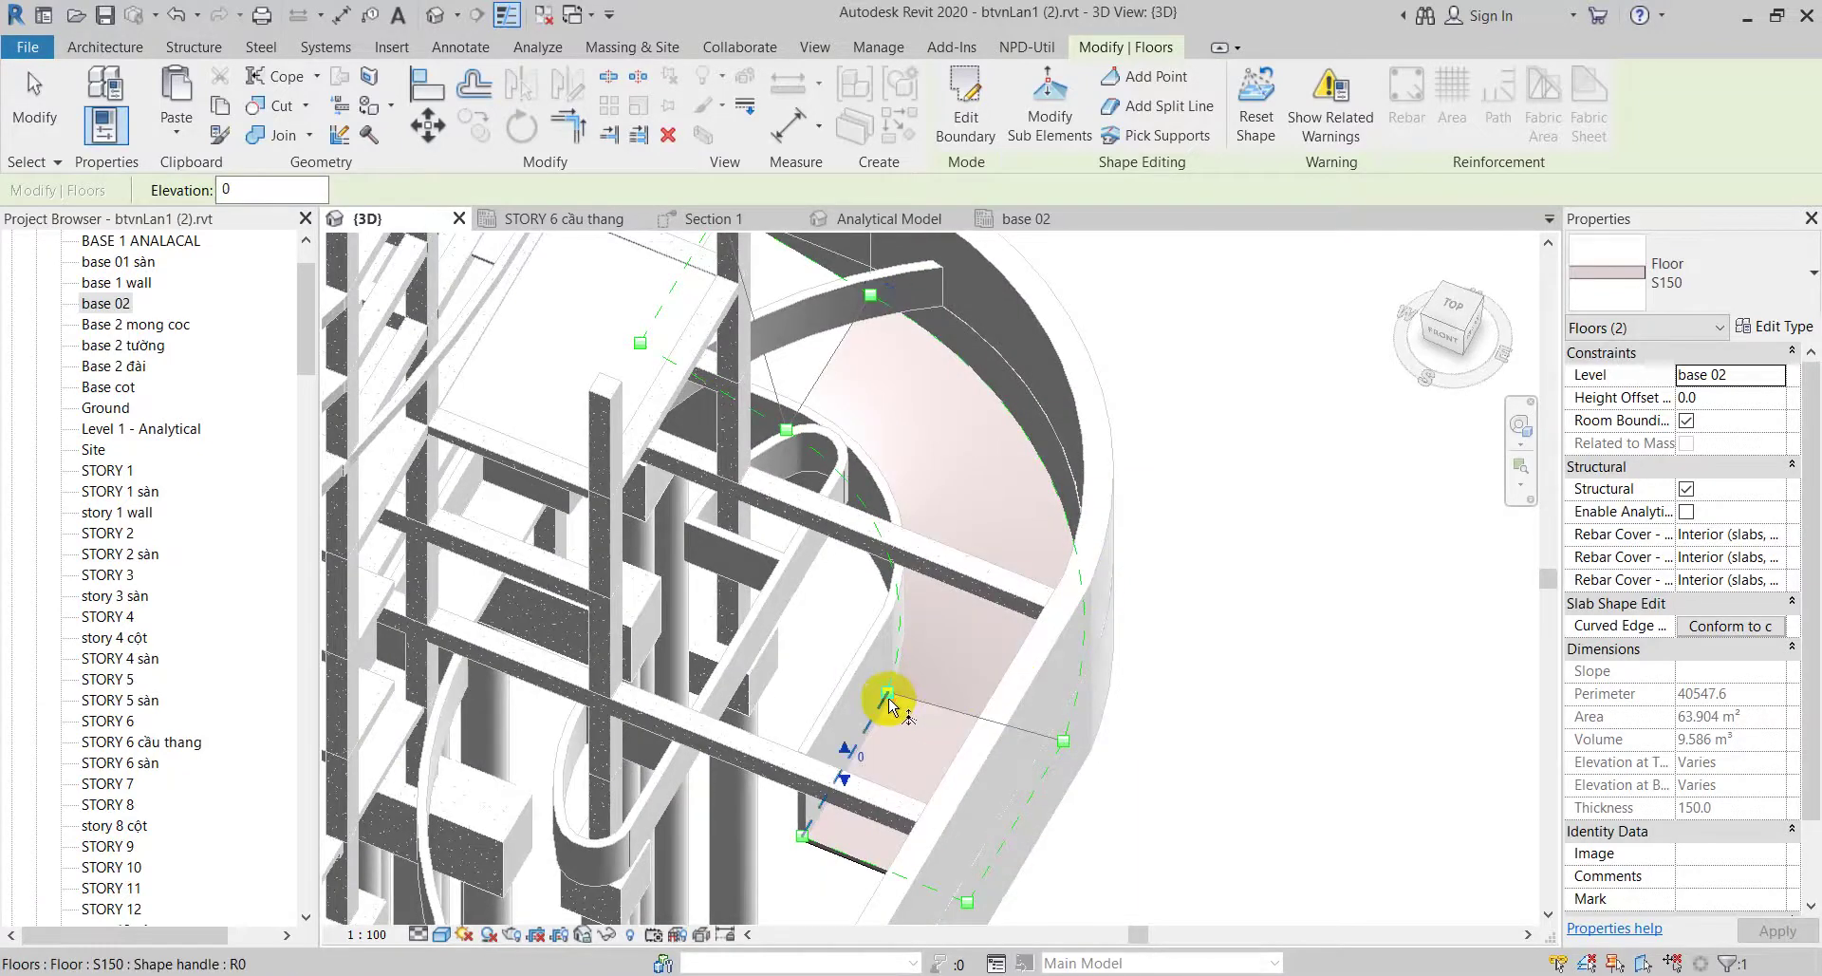
Step: Set two shape points to elevation 1500, including the outer-curved-wall point after undoing a stray 3000
click(907, 687)
text(1500)
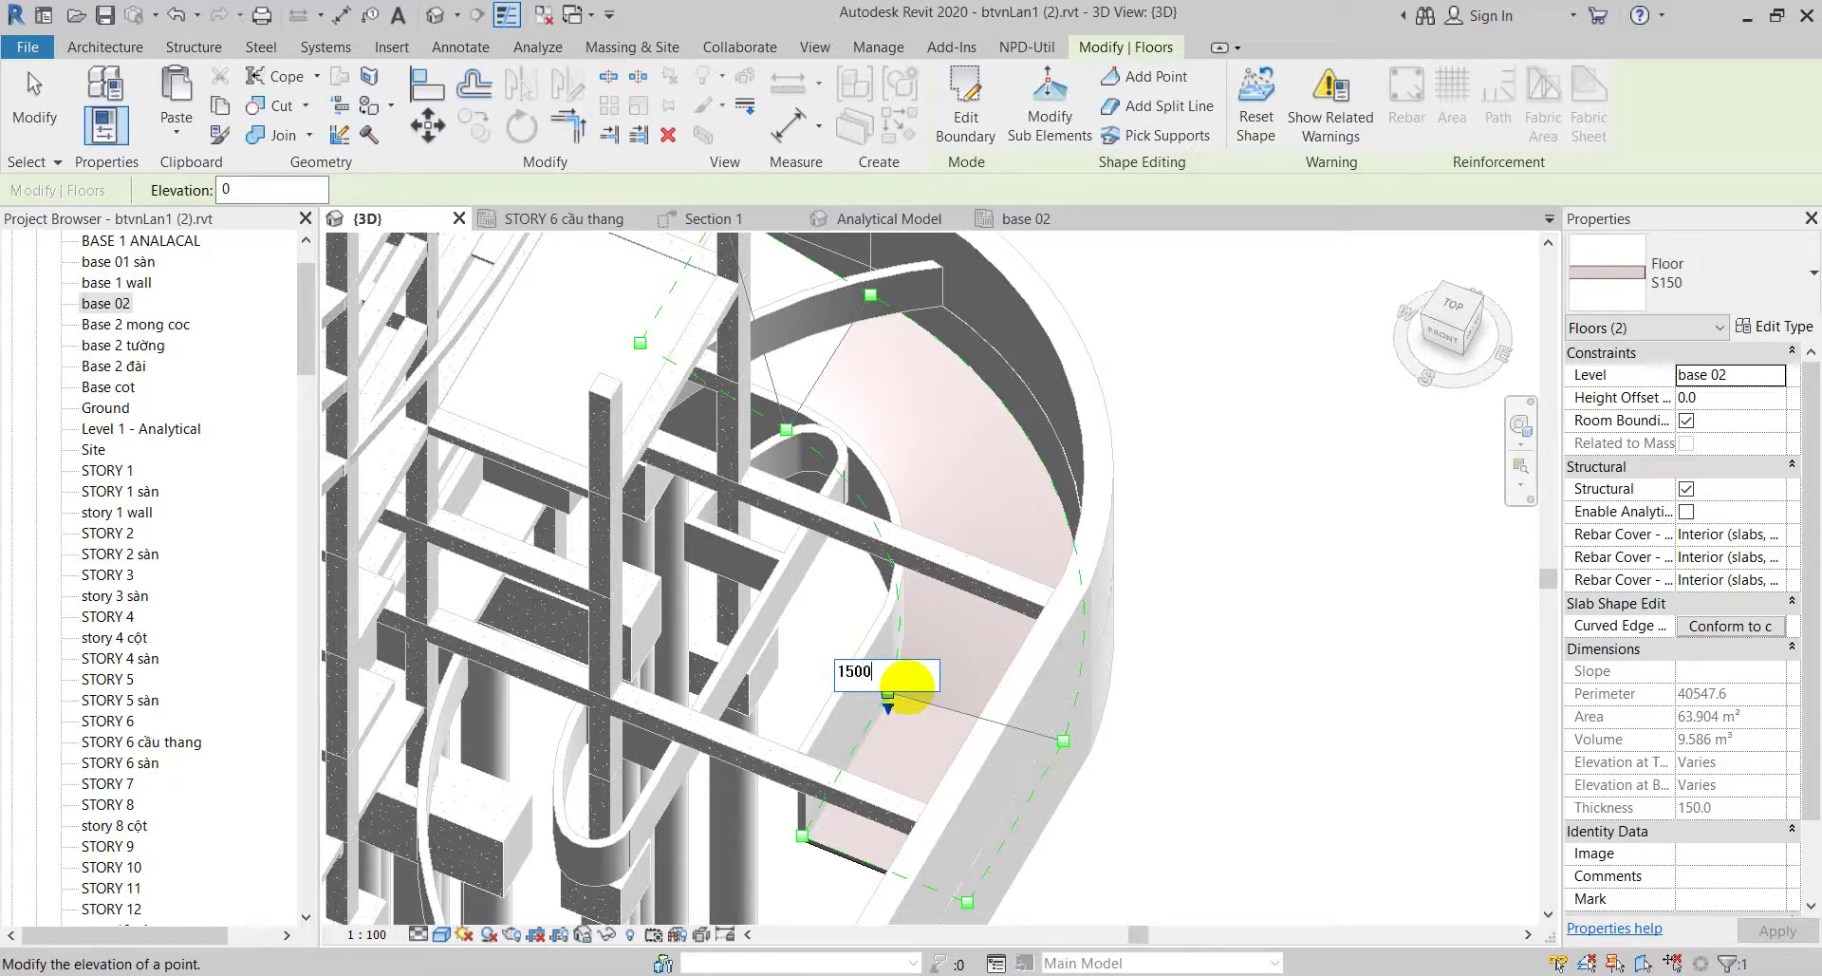
key(Return)
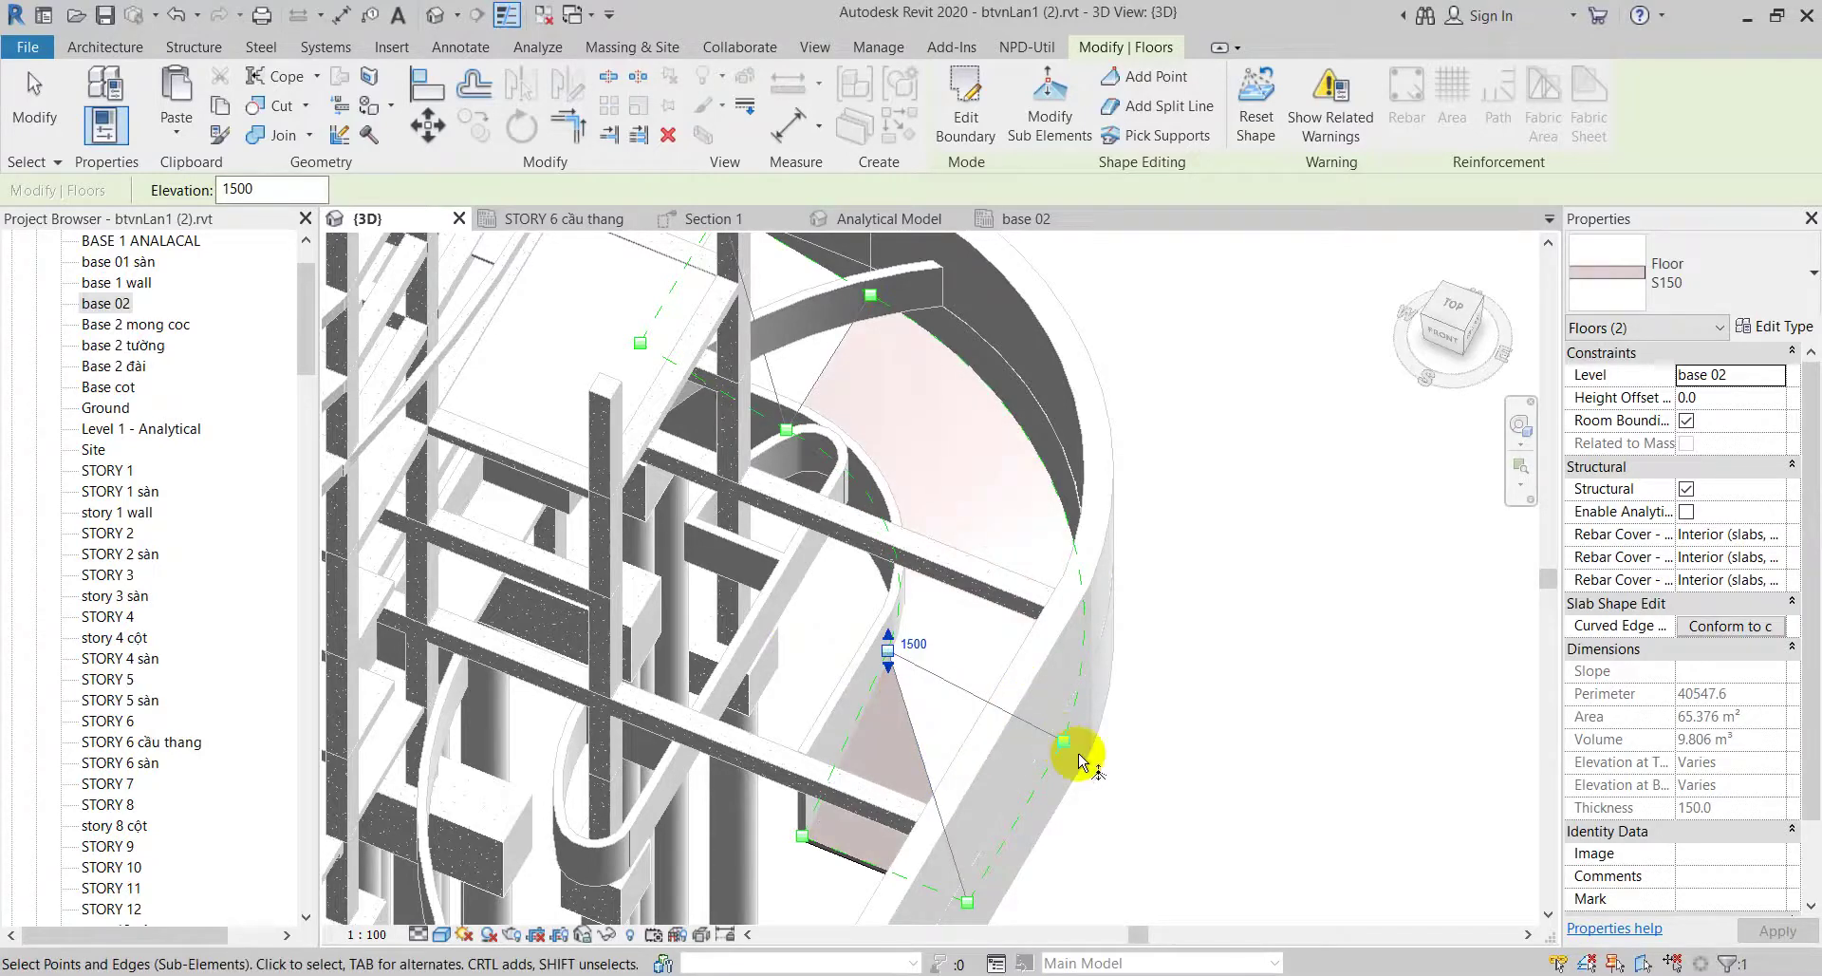
drag(1080, 740, 1079, 736)
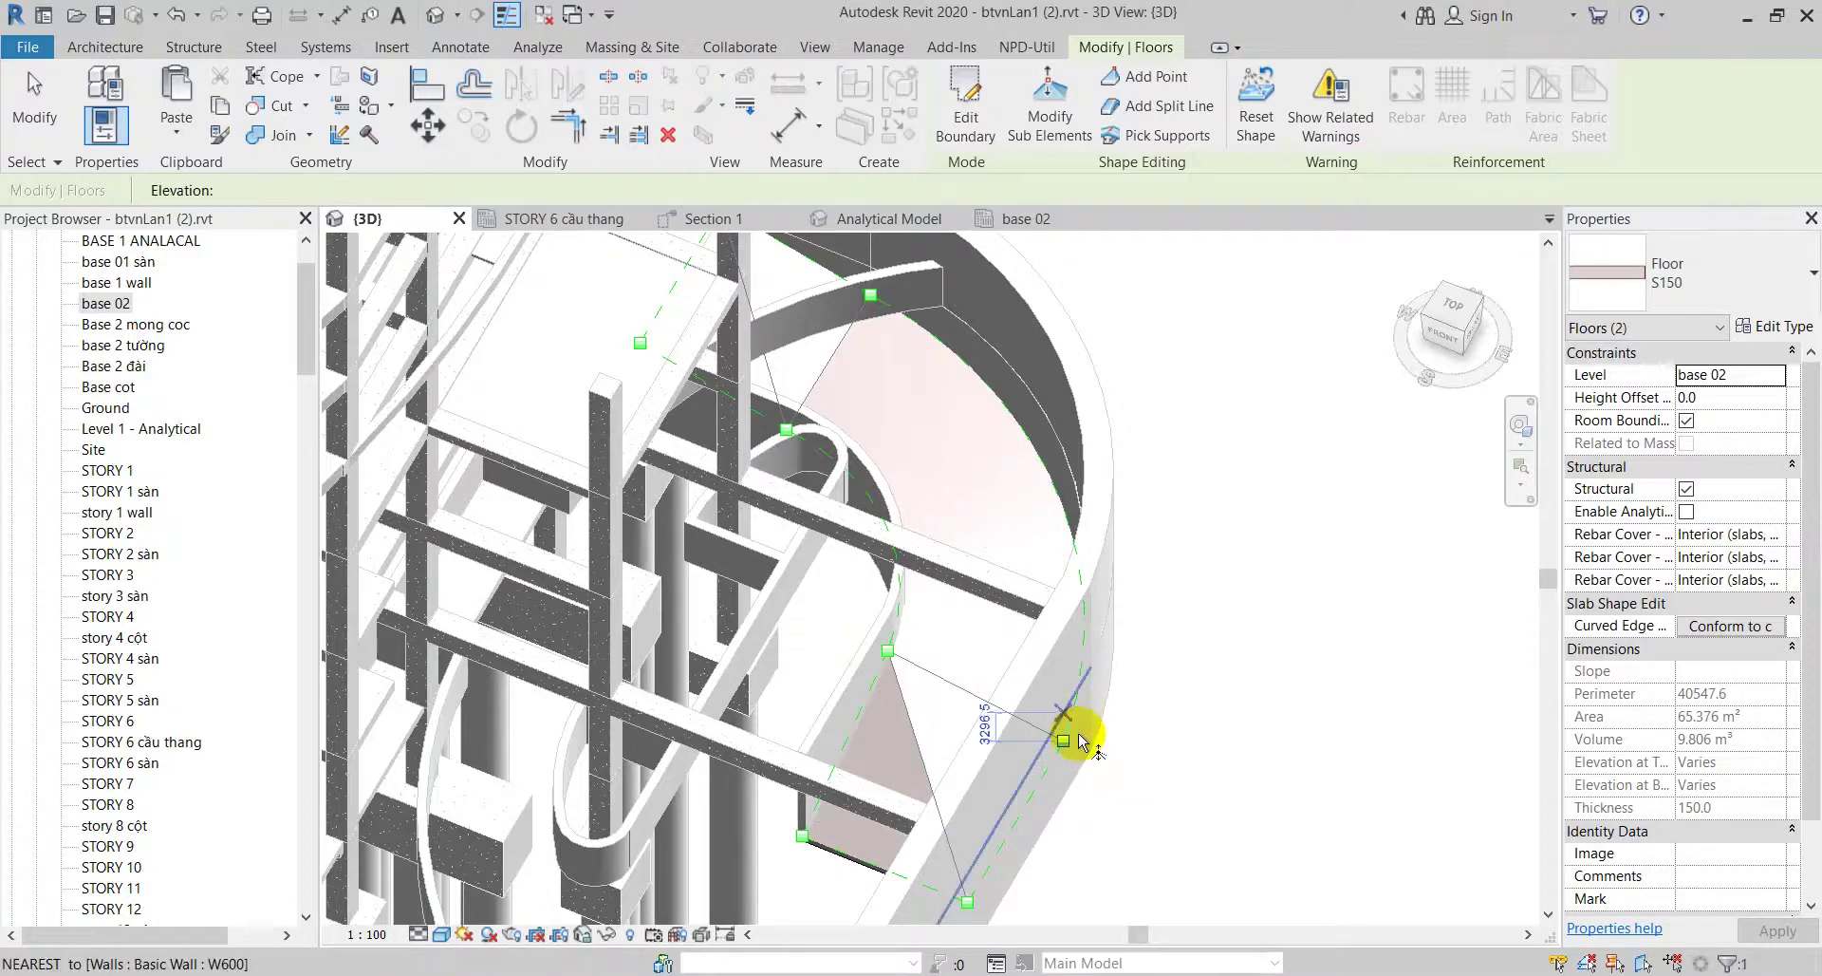
click(1080, 741)
key(ctrl+z)
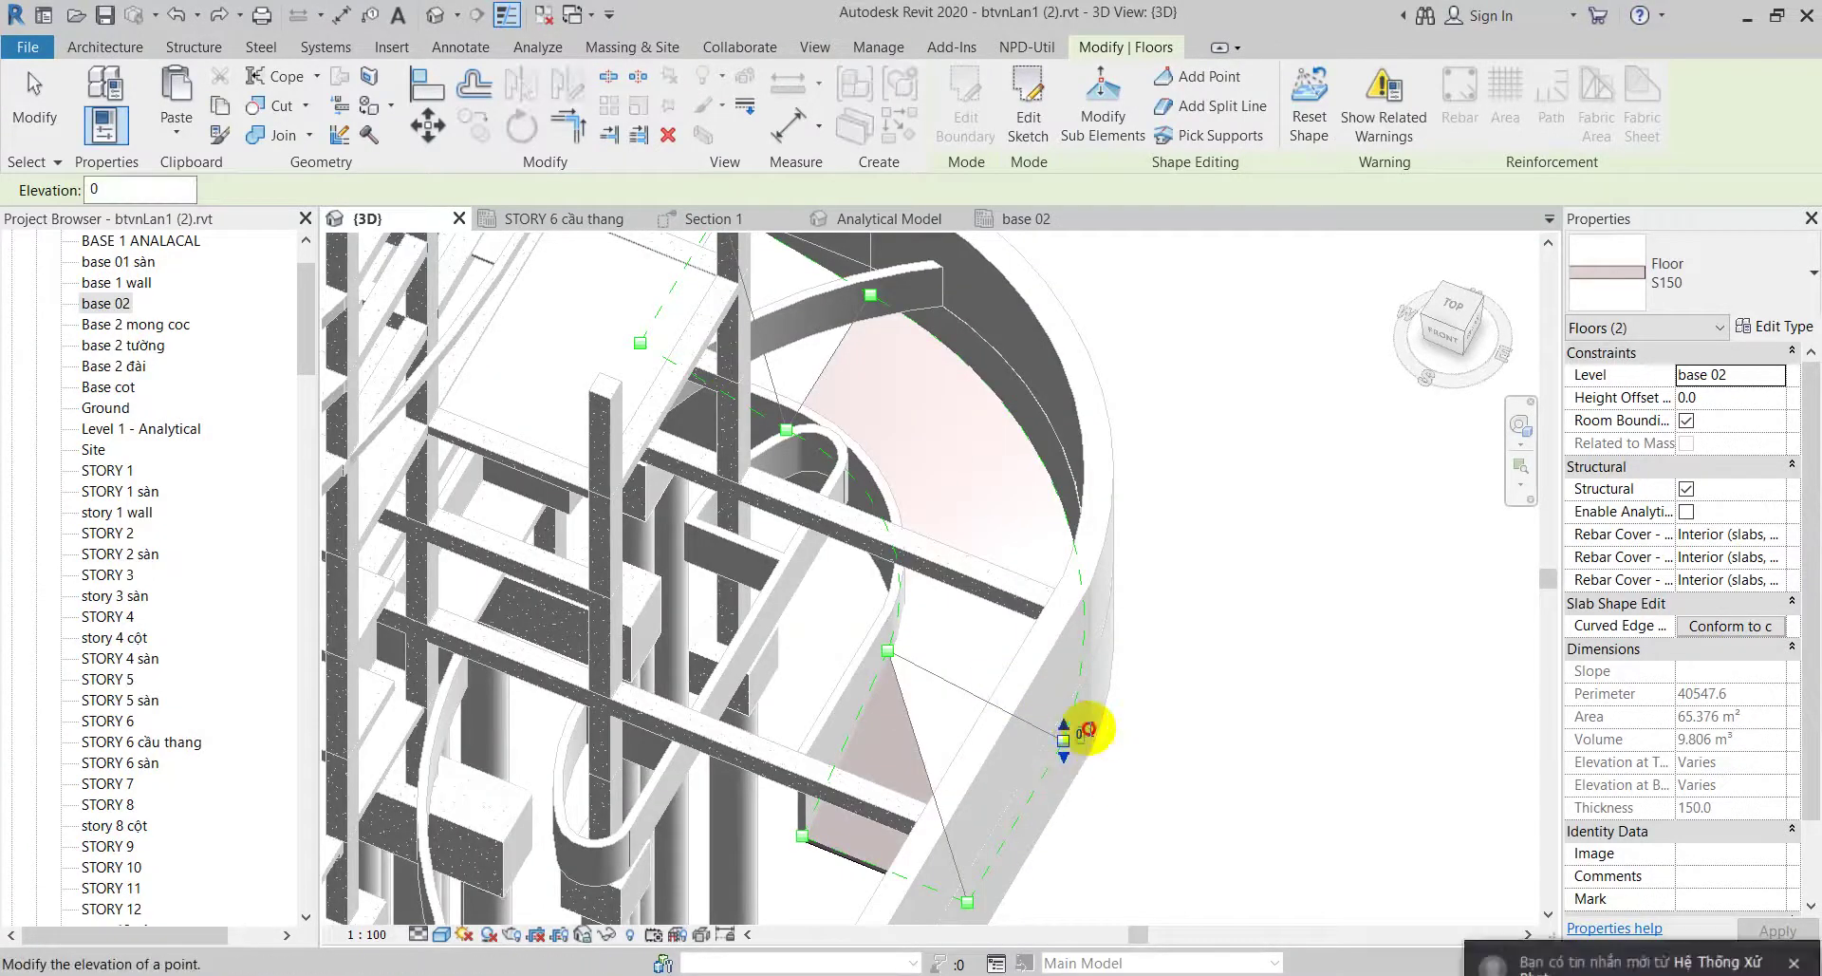
click(1084, 729)
text(1500)
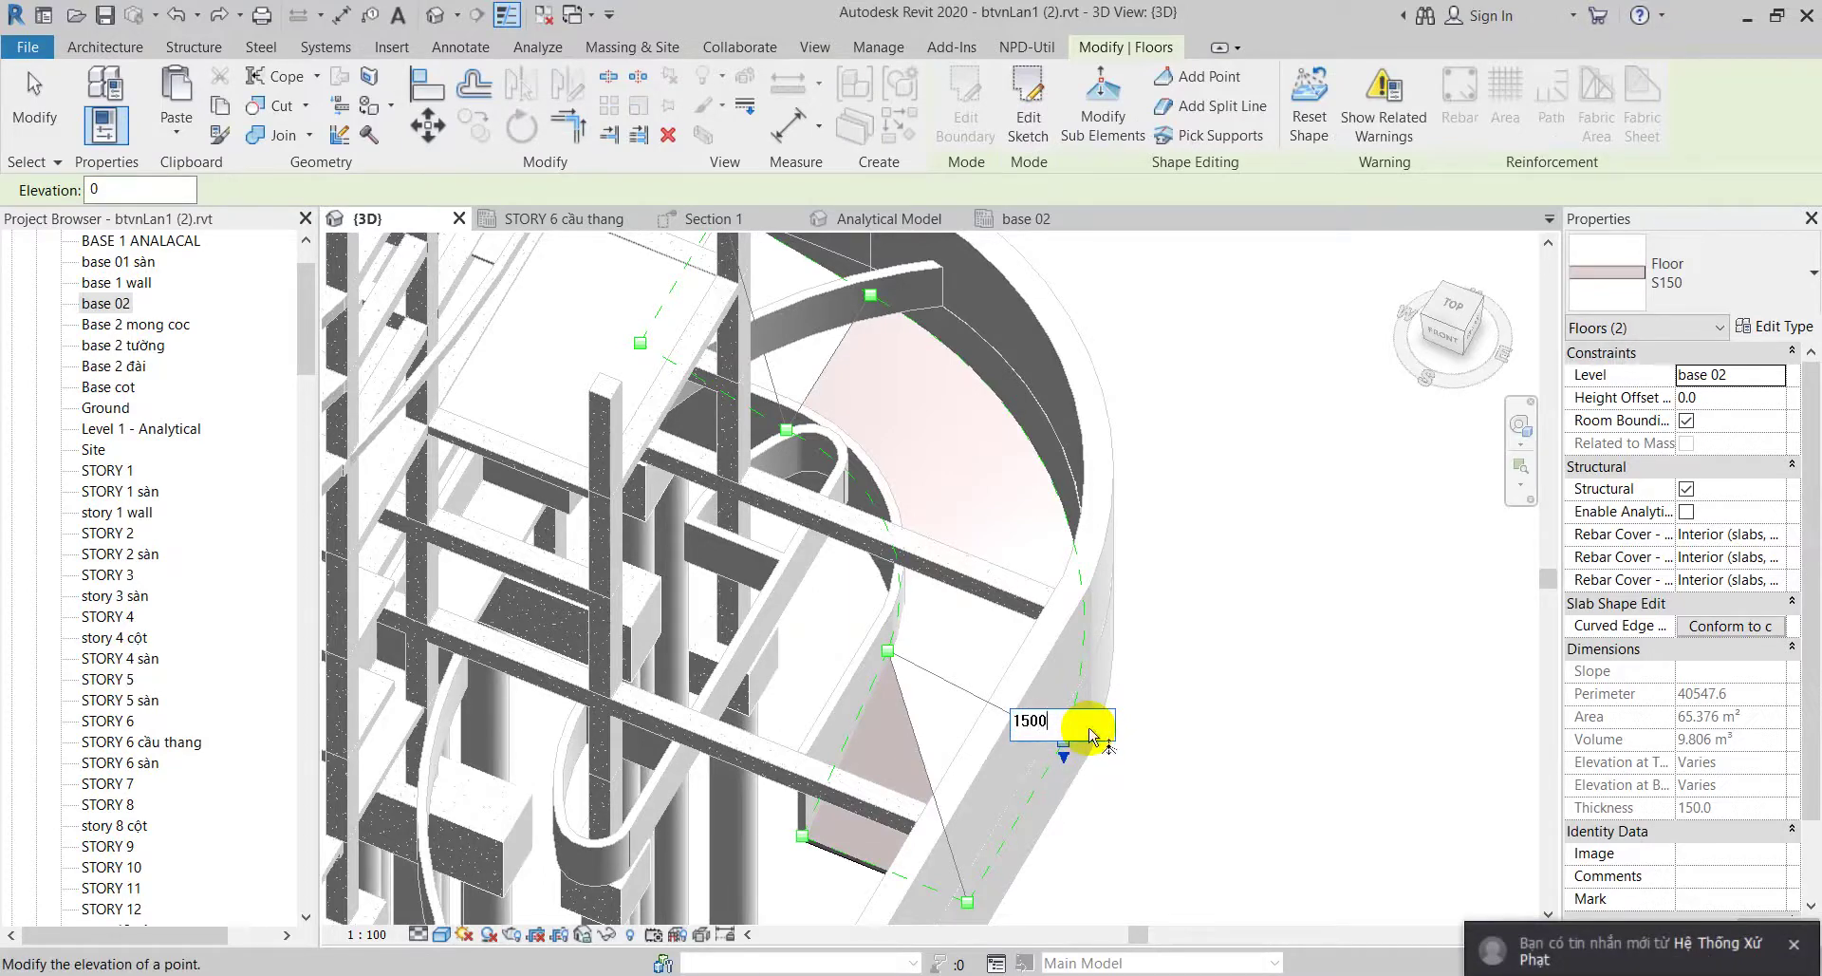
key(Return)
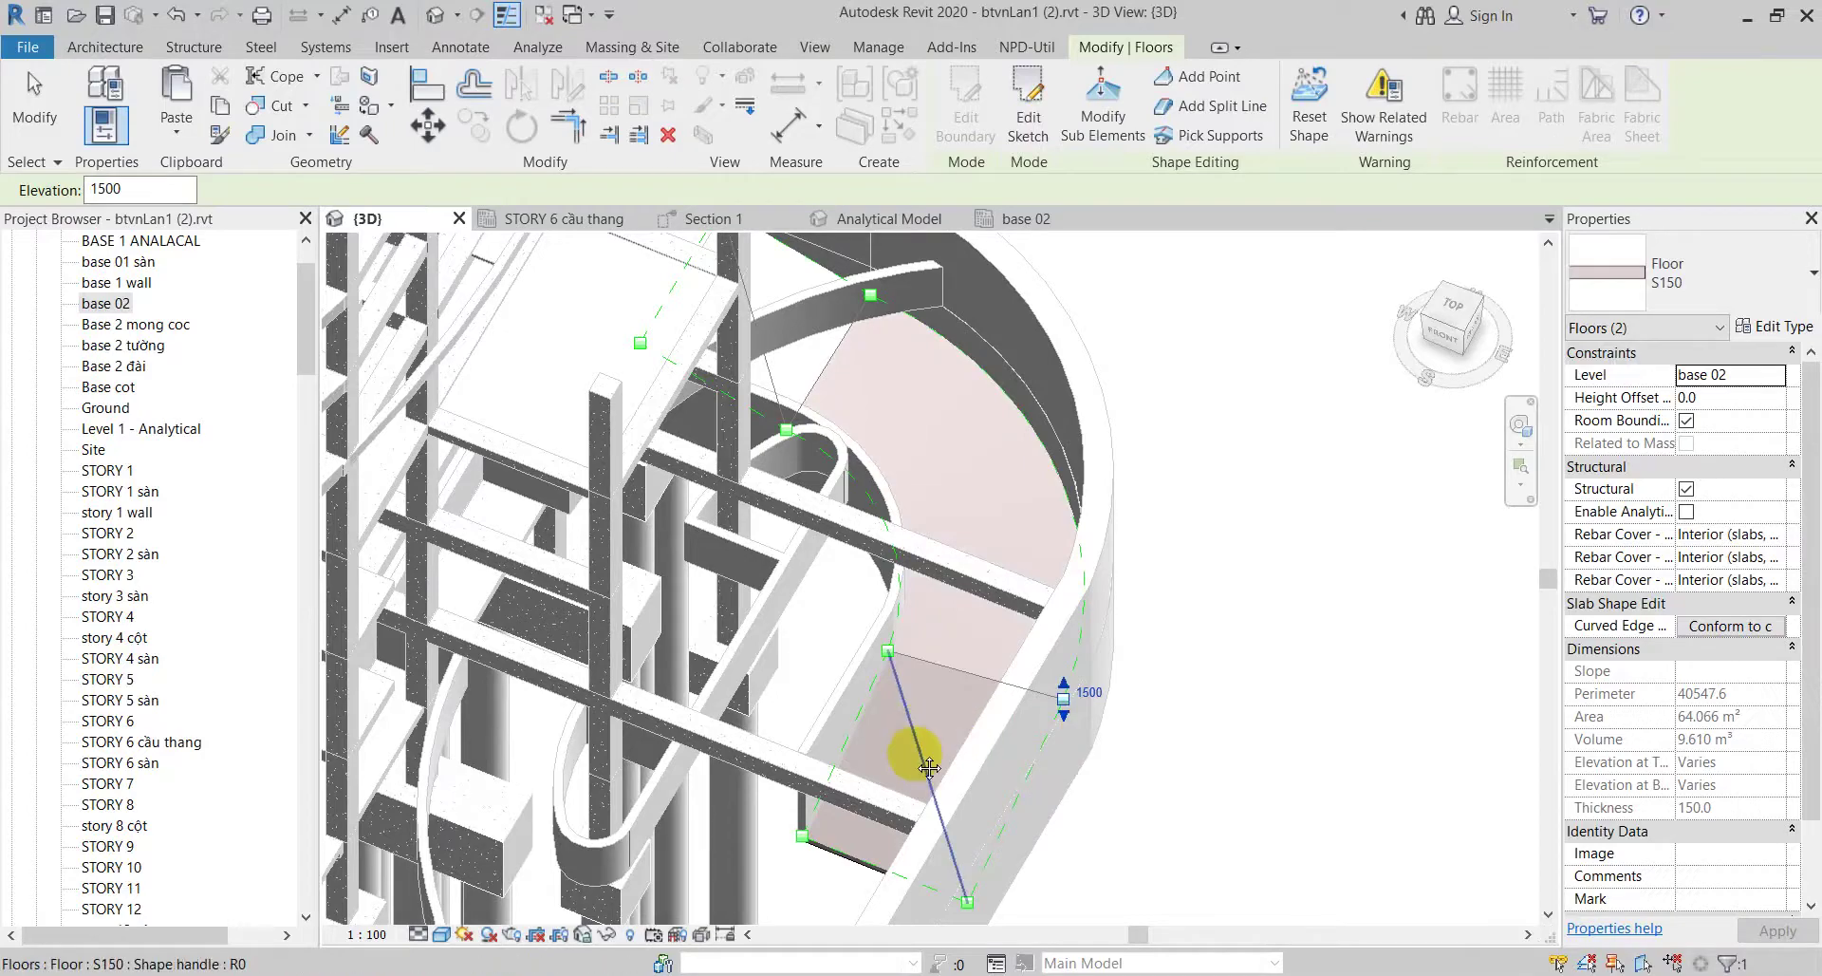
mouse_move(818, 725)
shift+middle_down()
mouse_move(1090, 792)
mouse_move(935, 799)
mouse_move(870, 764)
mouse_move(1171, 691)
mouse_move(1277, 645)
mouse_move(1285, 621)
mouse_move(1188, 695)
mouse_move(1078, 715)
mouse_move(1244, 588)
mouse_move(834, 378)
mouse_move(855, 465)
shift+middle_up()
scroll(1243, 589, up, 3)
Step: Raise the next slab shape points to 1700 and 2000, then exit shape editing
click(888, 501)
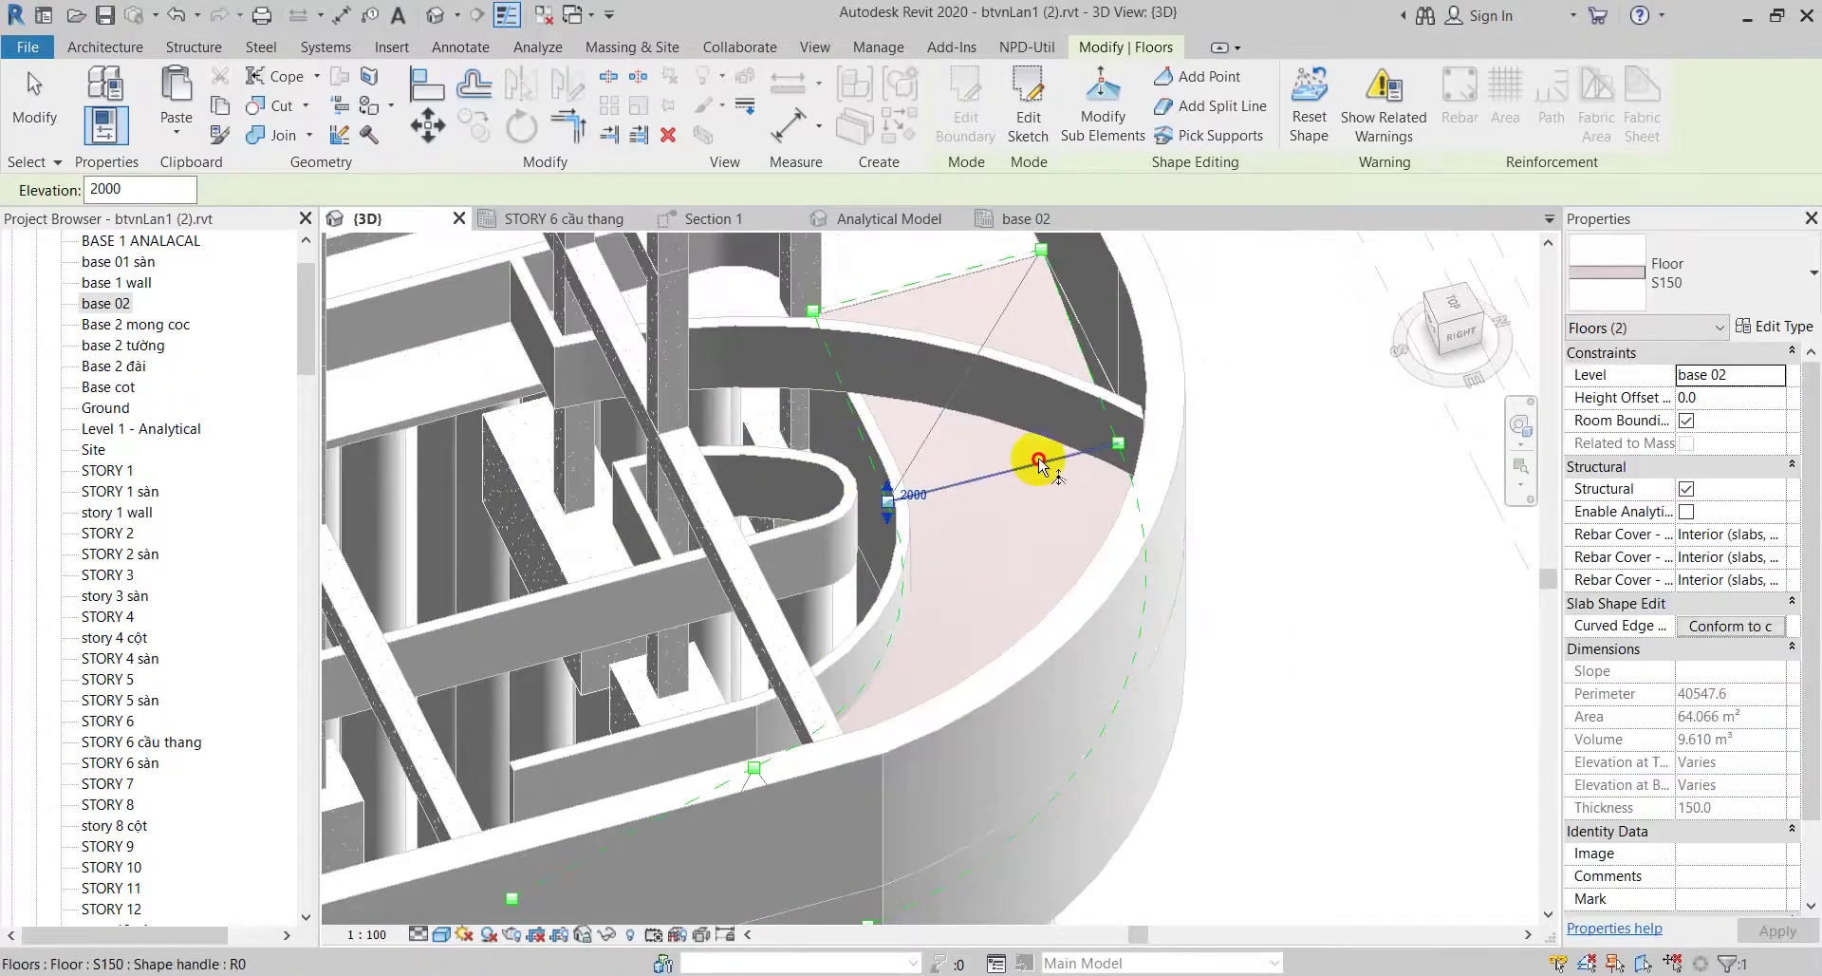
click(1149, 436)
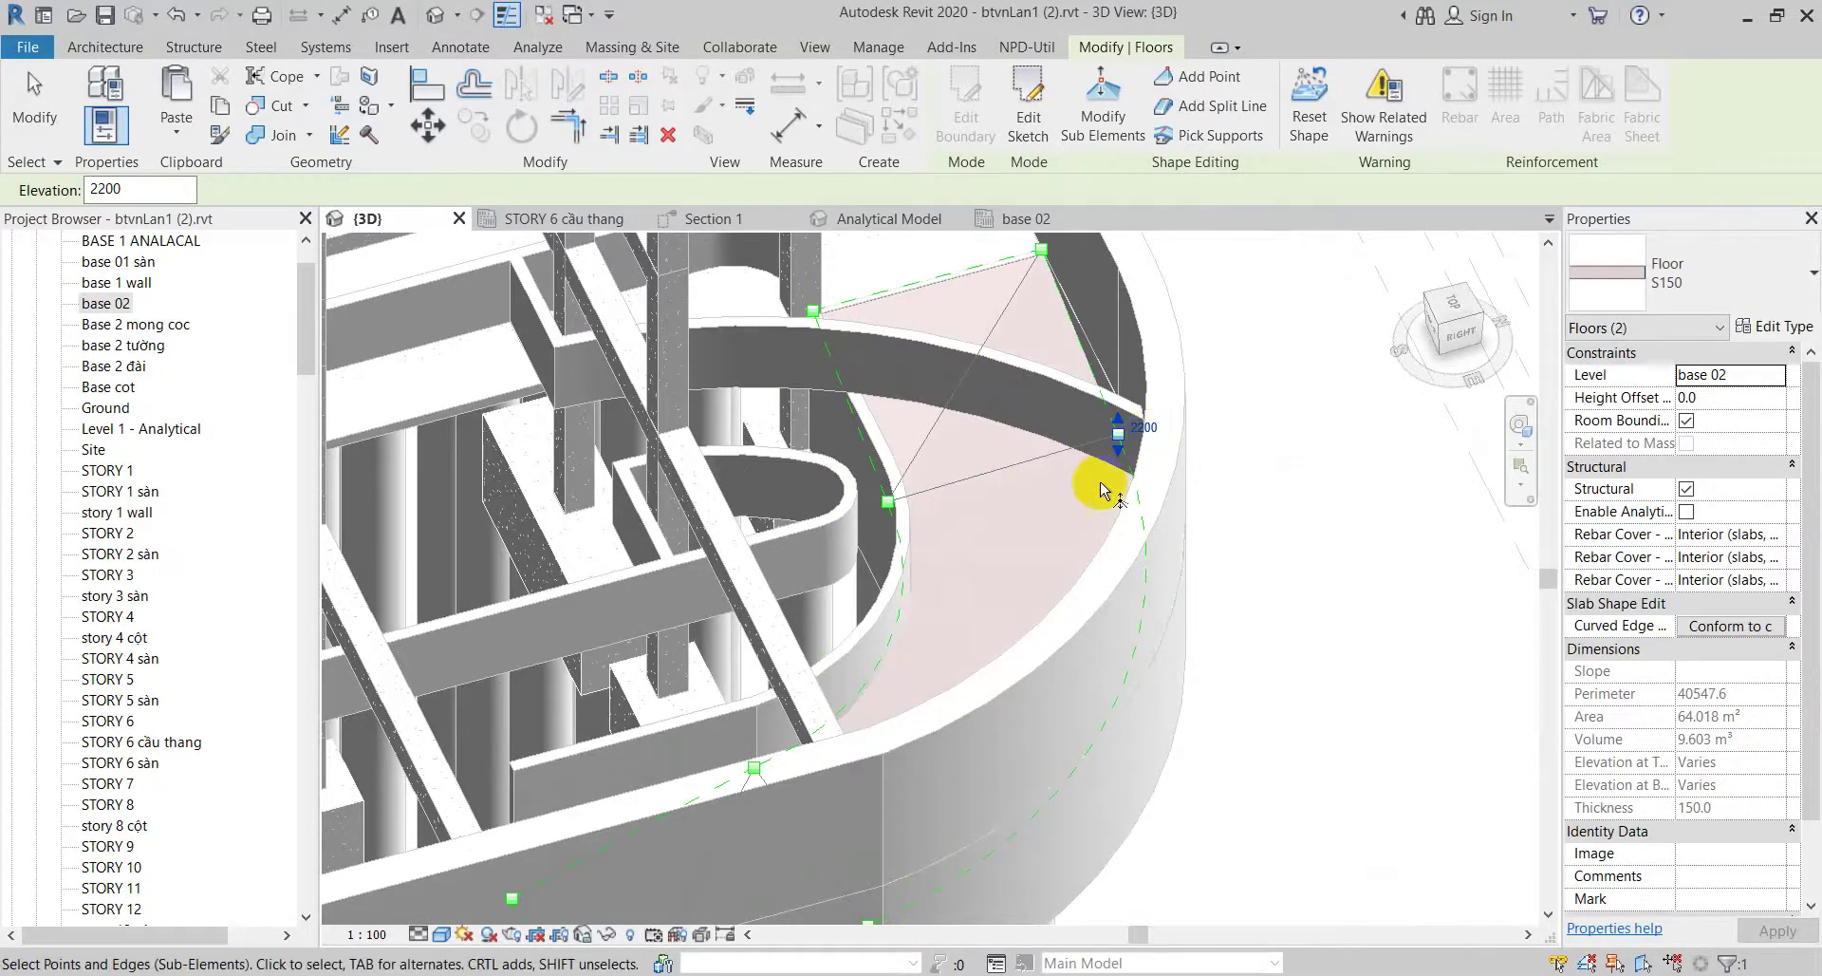
mouse_move(1098, 480)
shift+middle_down()
mouse_move(1180, 618)
mouse_move(1228, 618)
mouse_move(1091, 634)
shift+middle_up()
click(1144, 696)
text(1700)
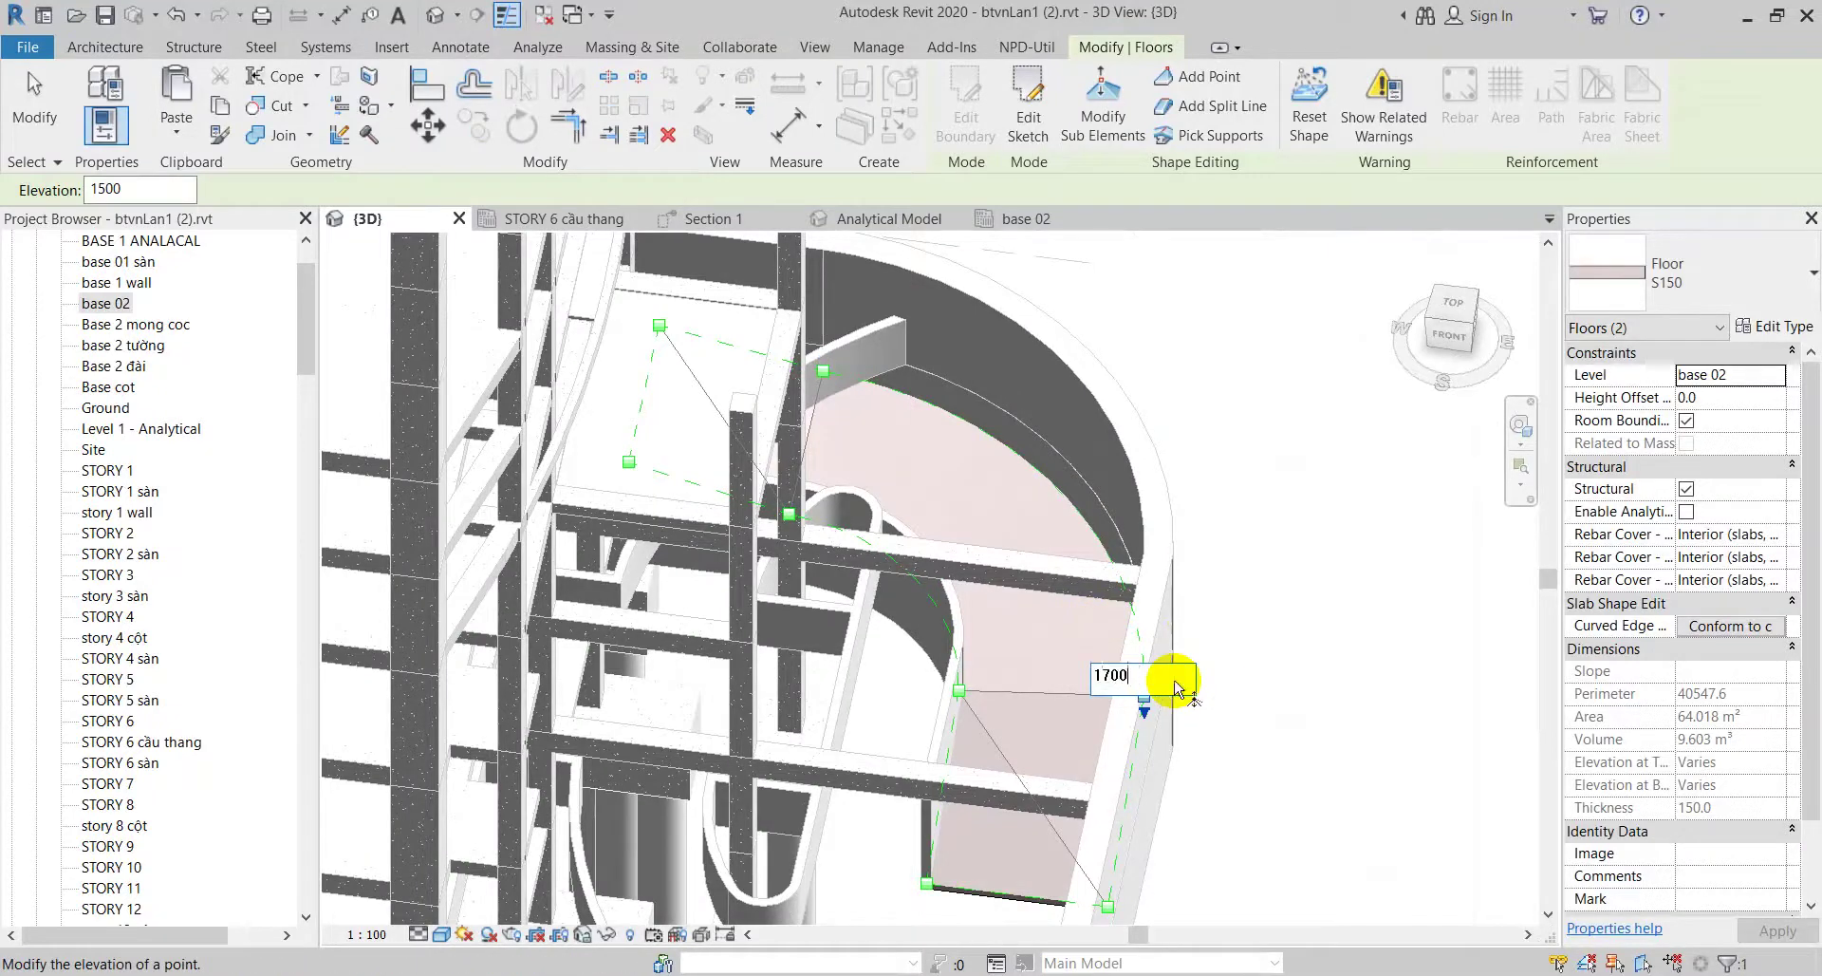
key(Return)
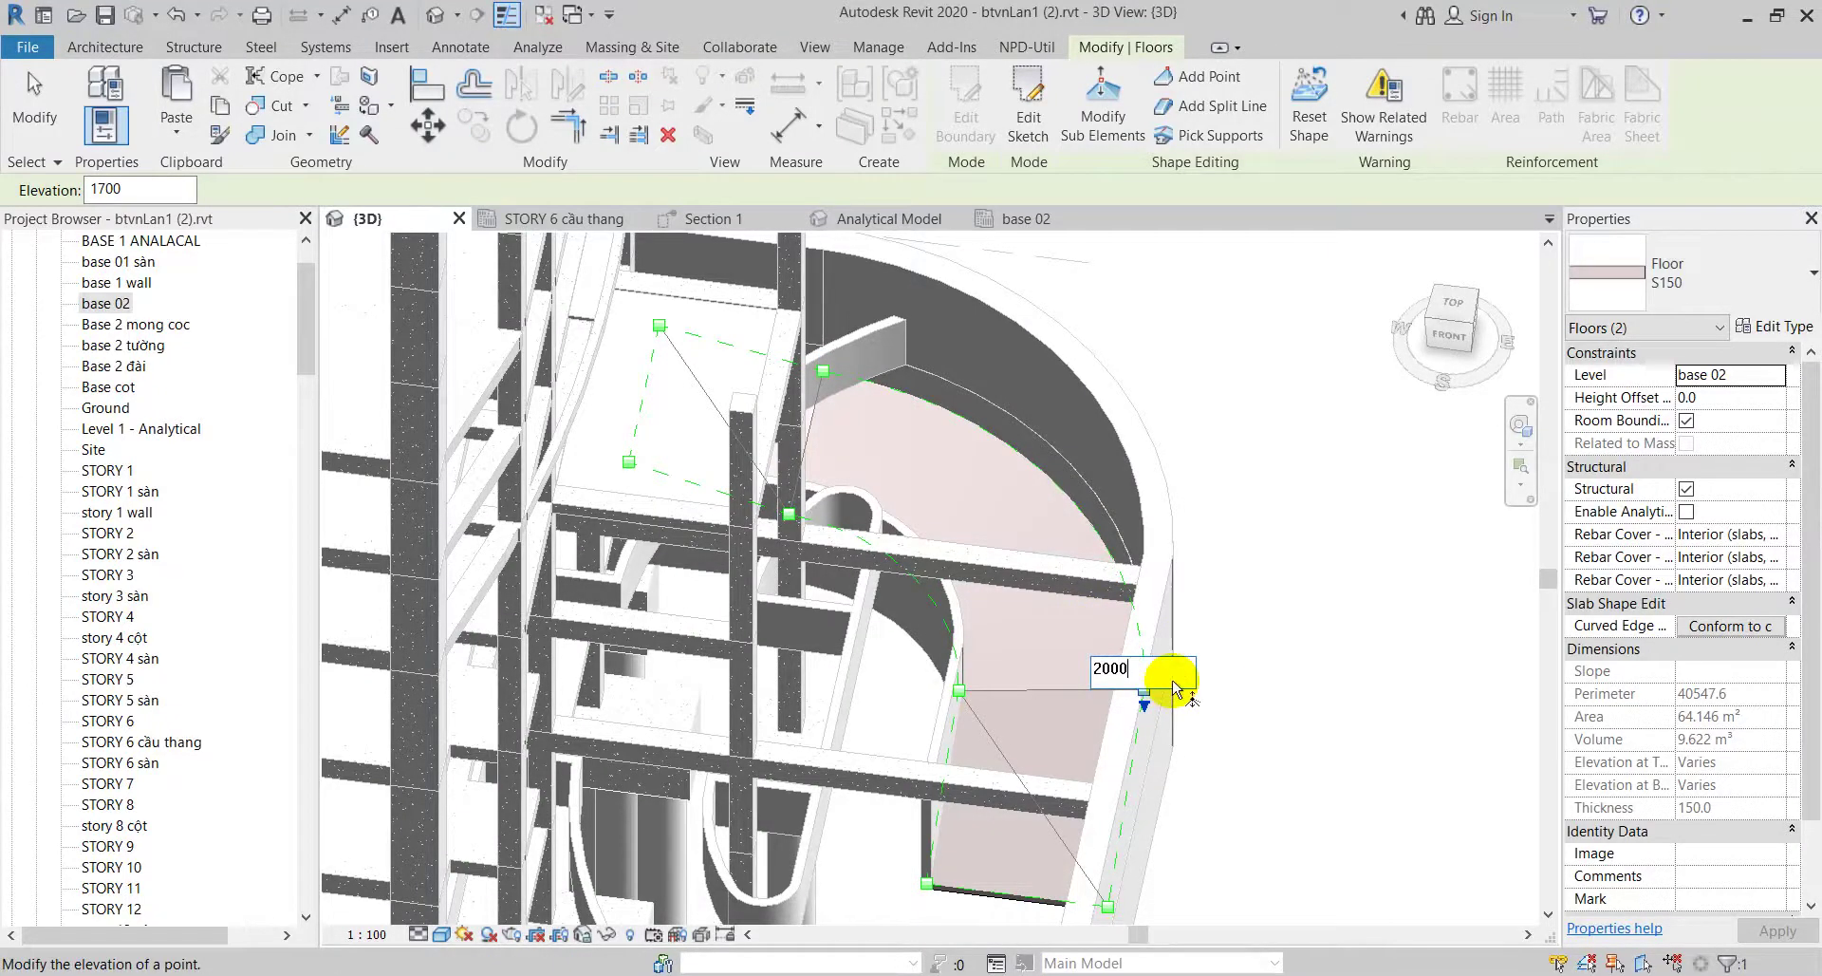
key(Return)
mouse_move(1293, 736)
shift+middle_down()
mouse_move(1212, 776)
mouse_move(1212, 750)
mouse_move(1249, 777)
mouse_move(1313, 660)
mouse_move(1261, 802)
mouse_move(1098, 887)
mouse_move(760, 858)
mouse_move(1013, 874)
mouse_move(1159, 501)
shift+middle_up()
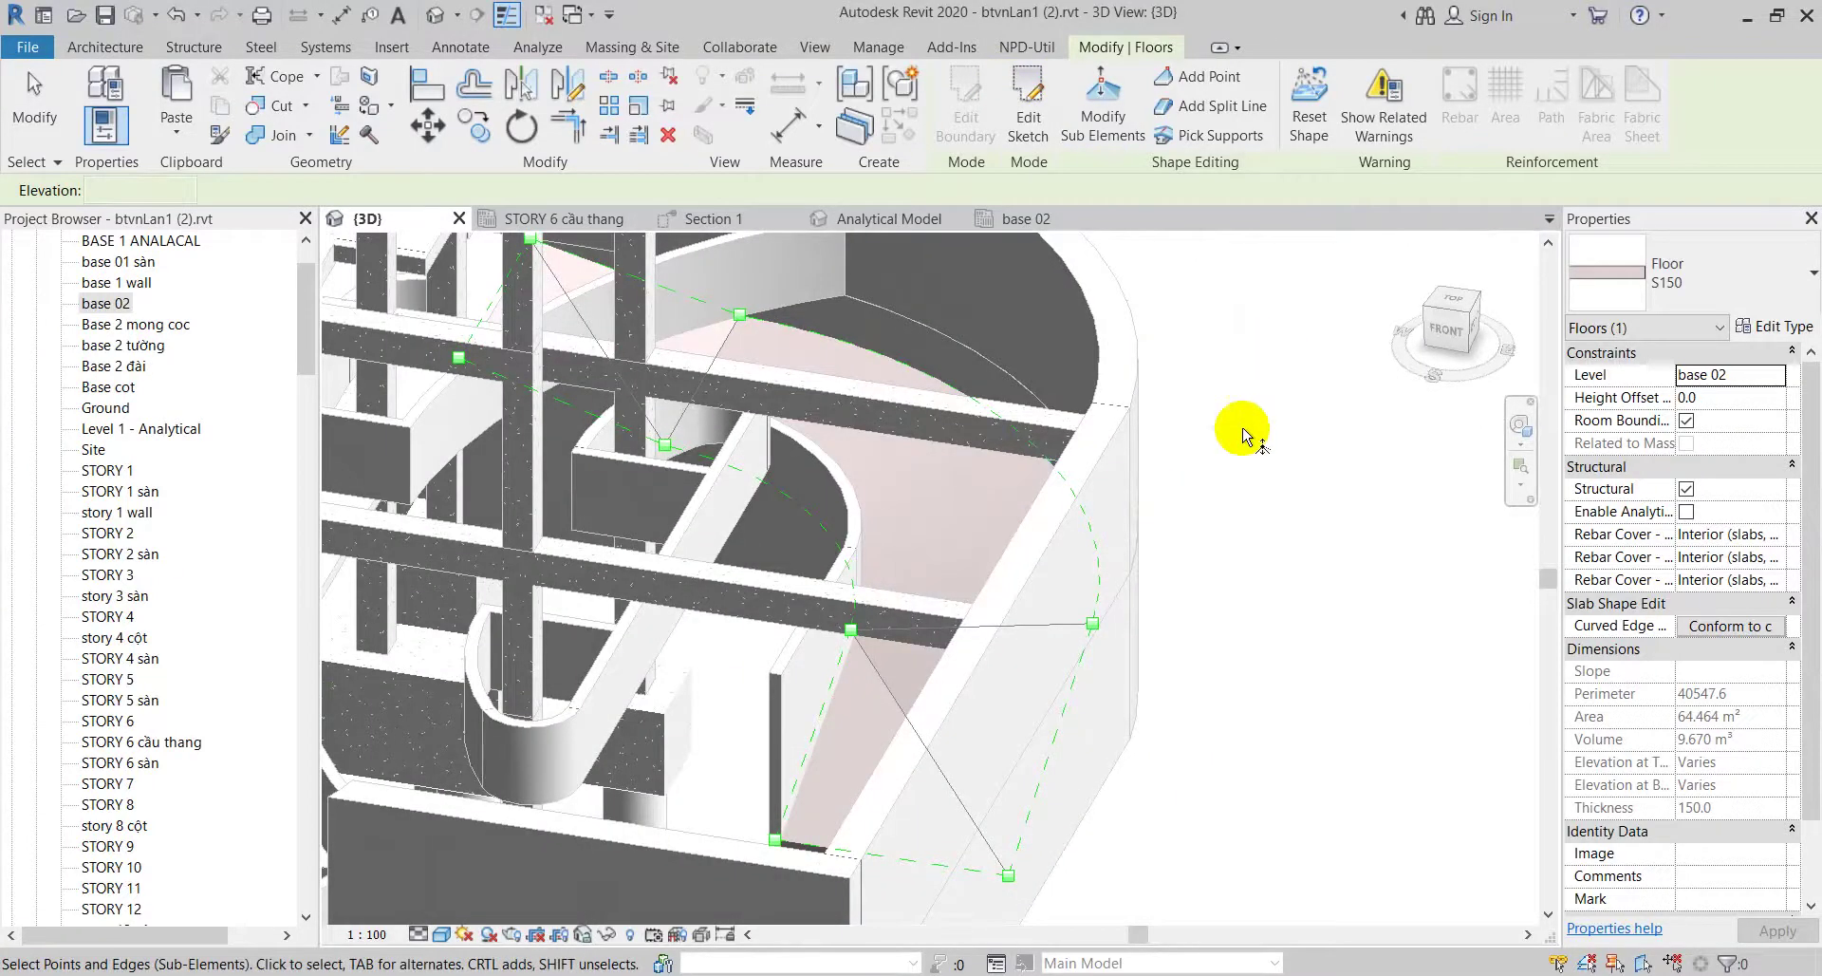
key(Escape)
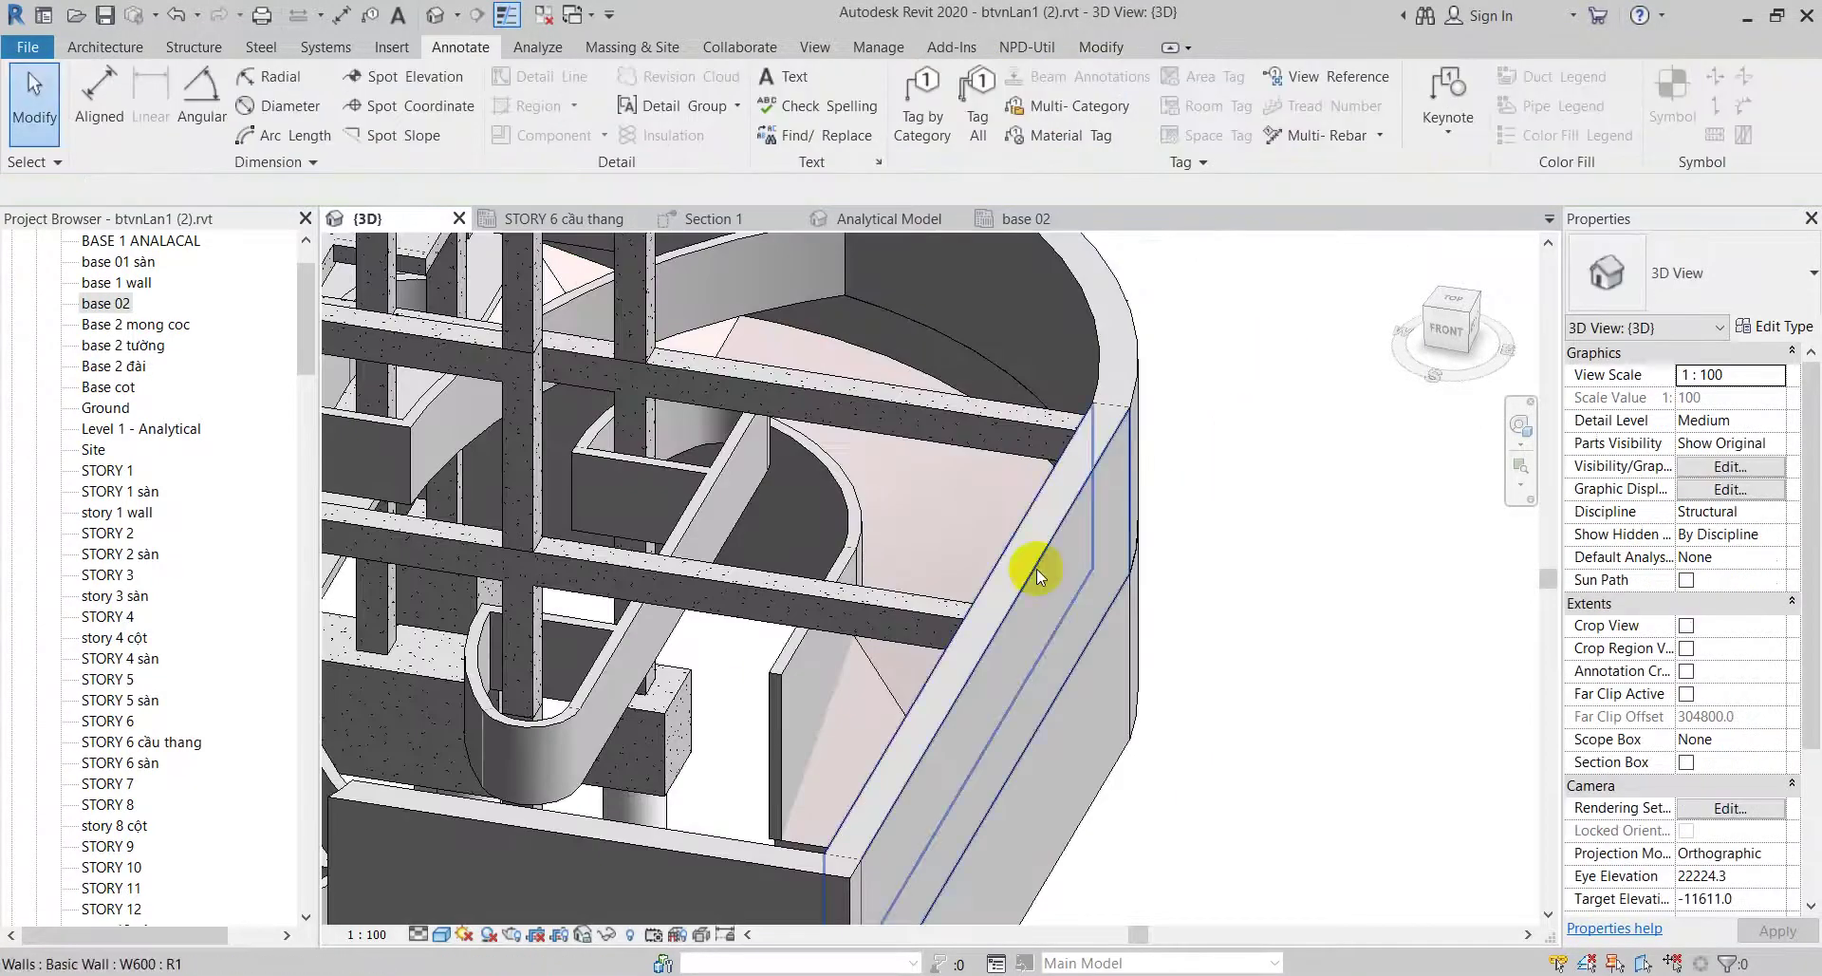
Step: Wrap the selected floor in a section box and orbit to view the ramp from the front
click(1004, 515)
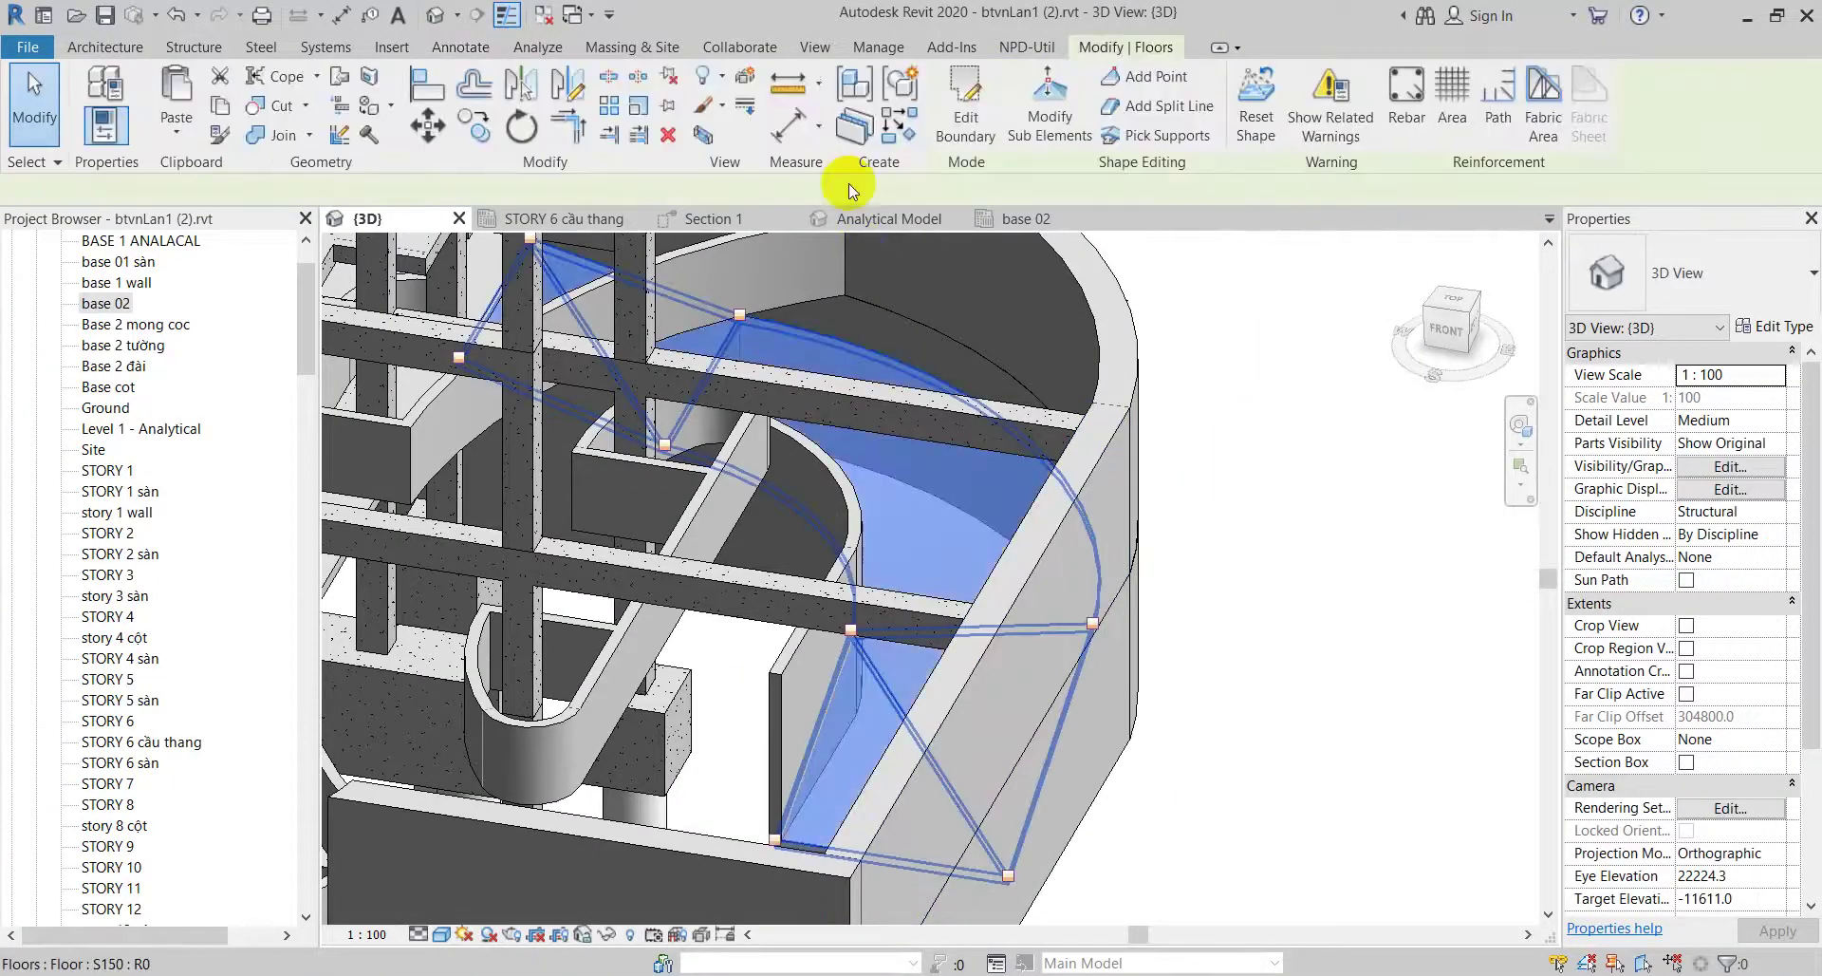
click(703, 134)
scroll(867, 753, up, 3)
mouse_move(867, 753)
shift+middle_down()
mouse_move(948, 744)
mouse_move(1159, 557)
mouse_move(1248, 662)
mouse_move(1253, 700)
shift+middle_up()
click(1285, 765)
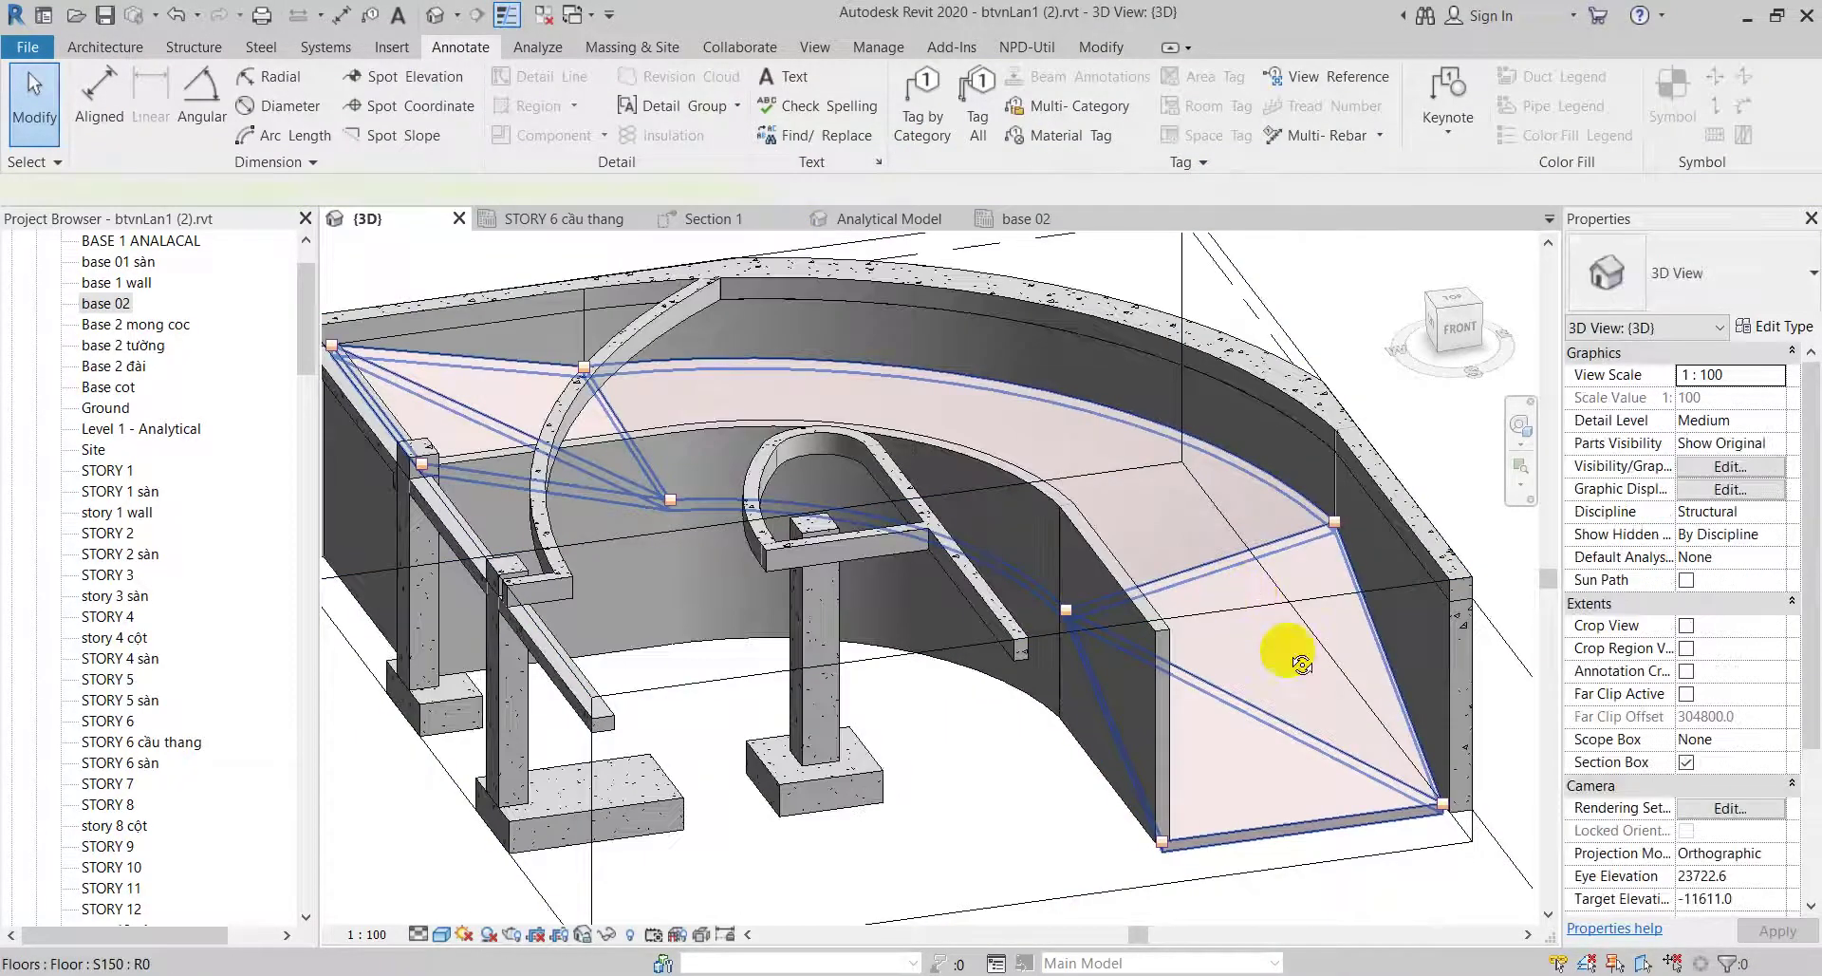
scroll(1221, 806, up, 3)
shift+middle_drag(1221, 806, 1329, 721)
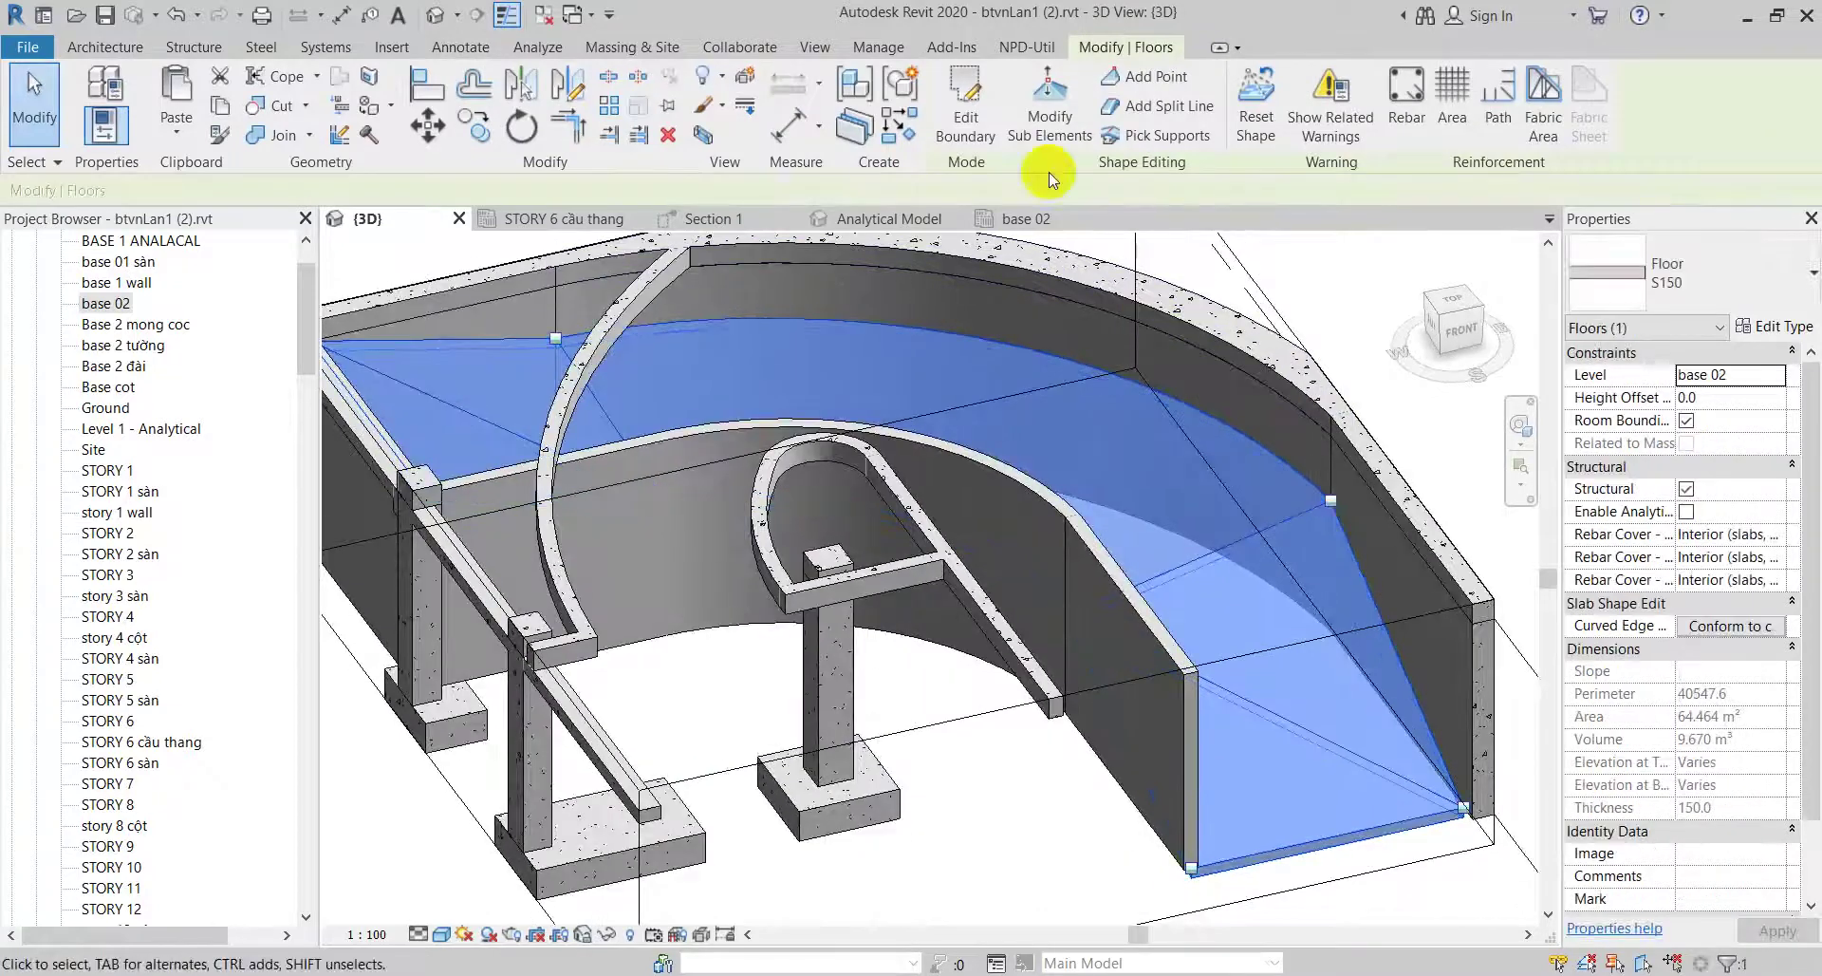
Step: Reopen shape-point editing and confirm the elevation of the point beside the inner curved wall
click(1050, 128)
click(1329, 500)
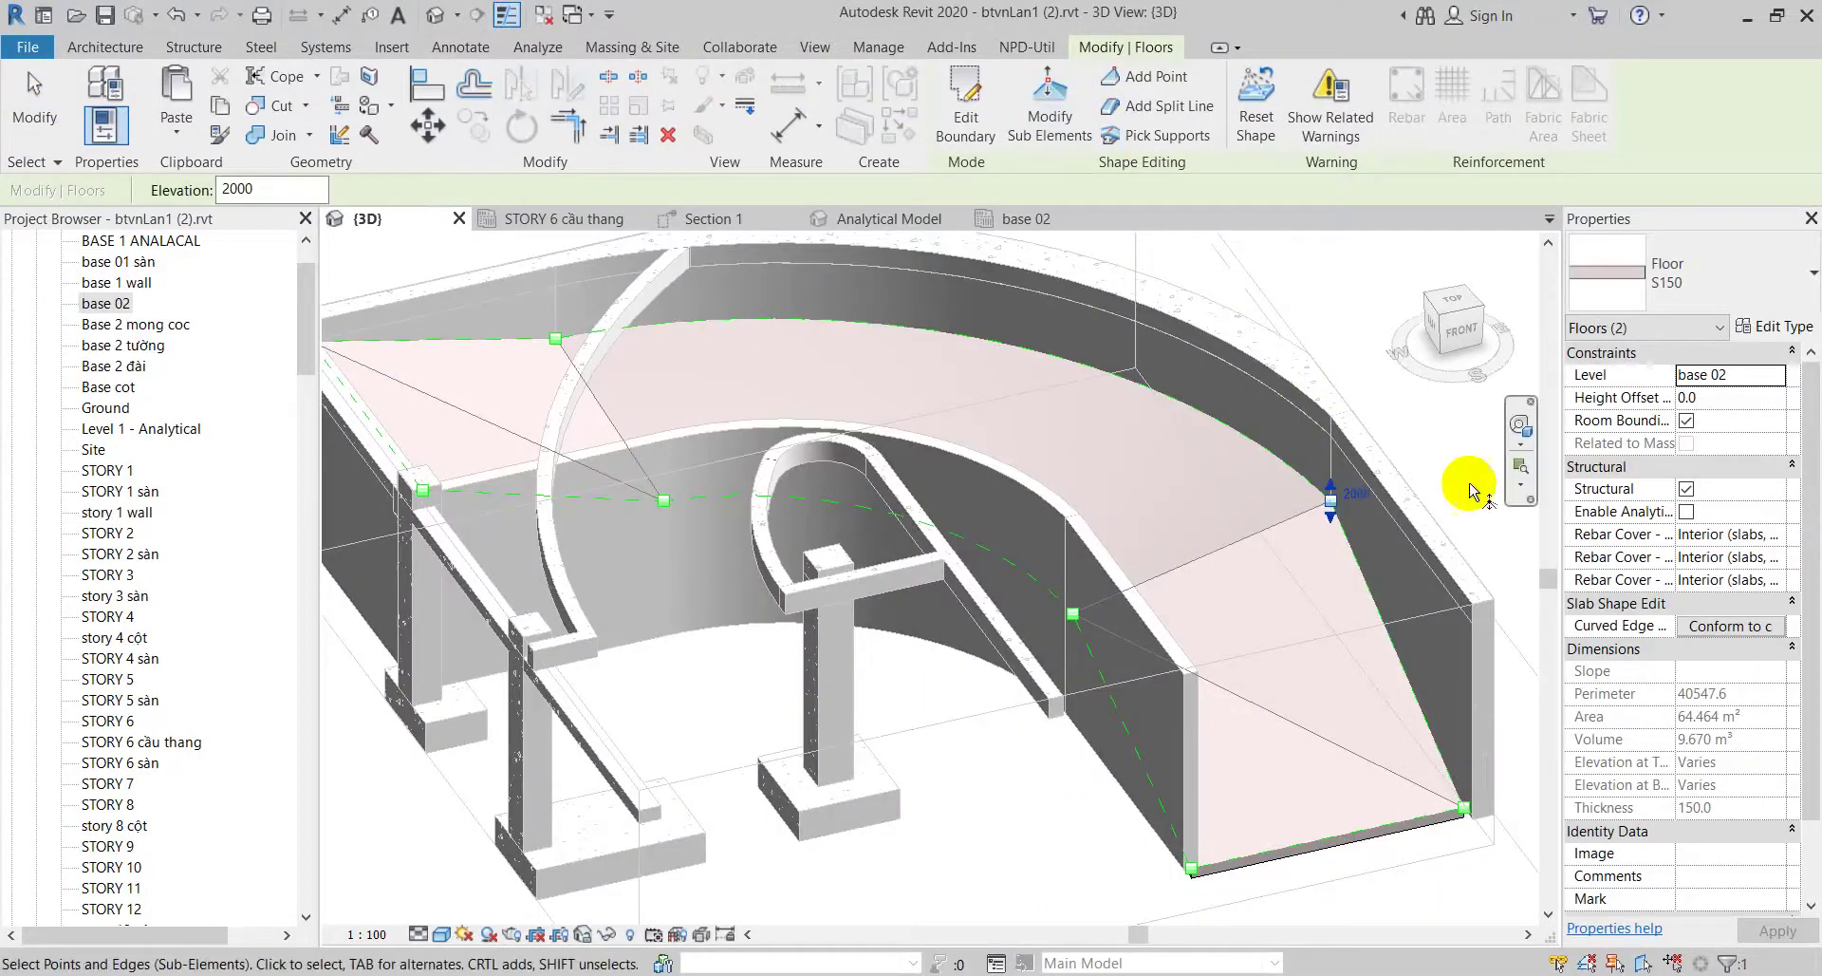
click(1329, 480)
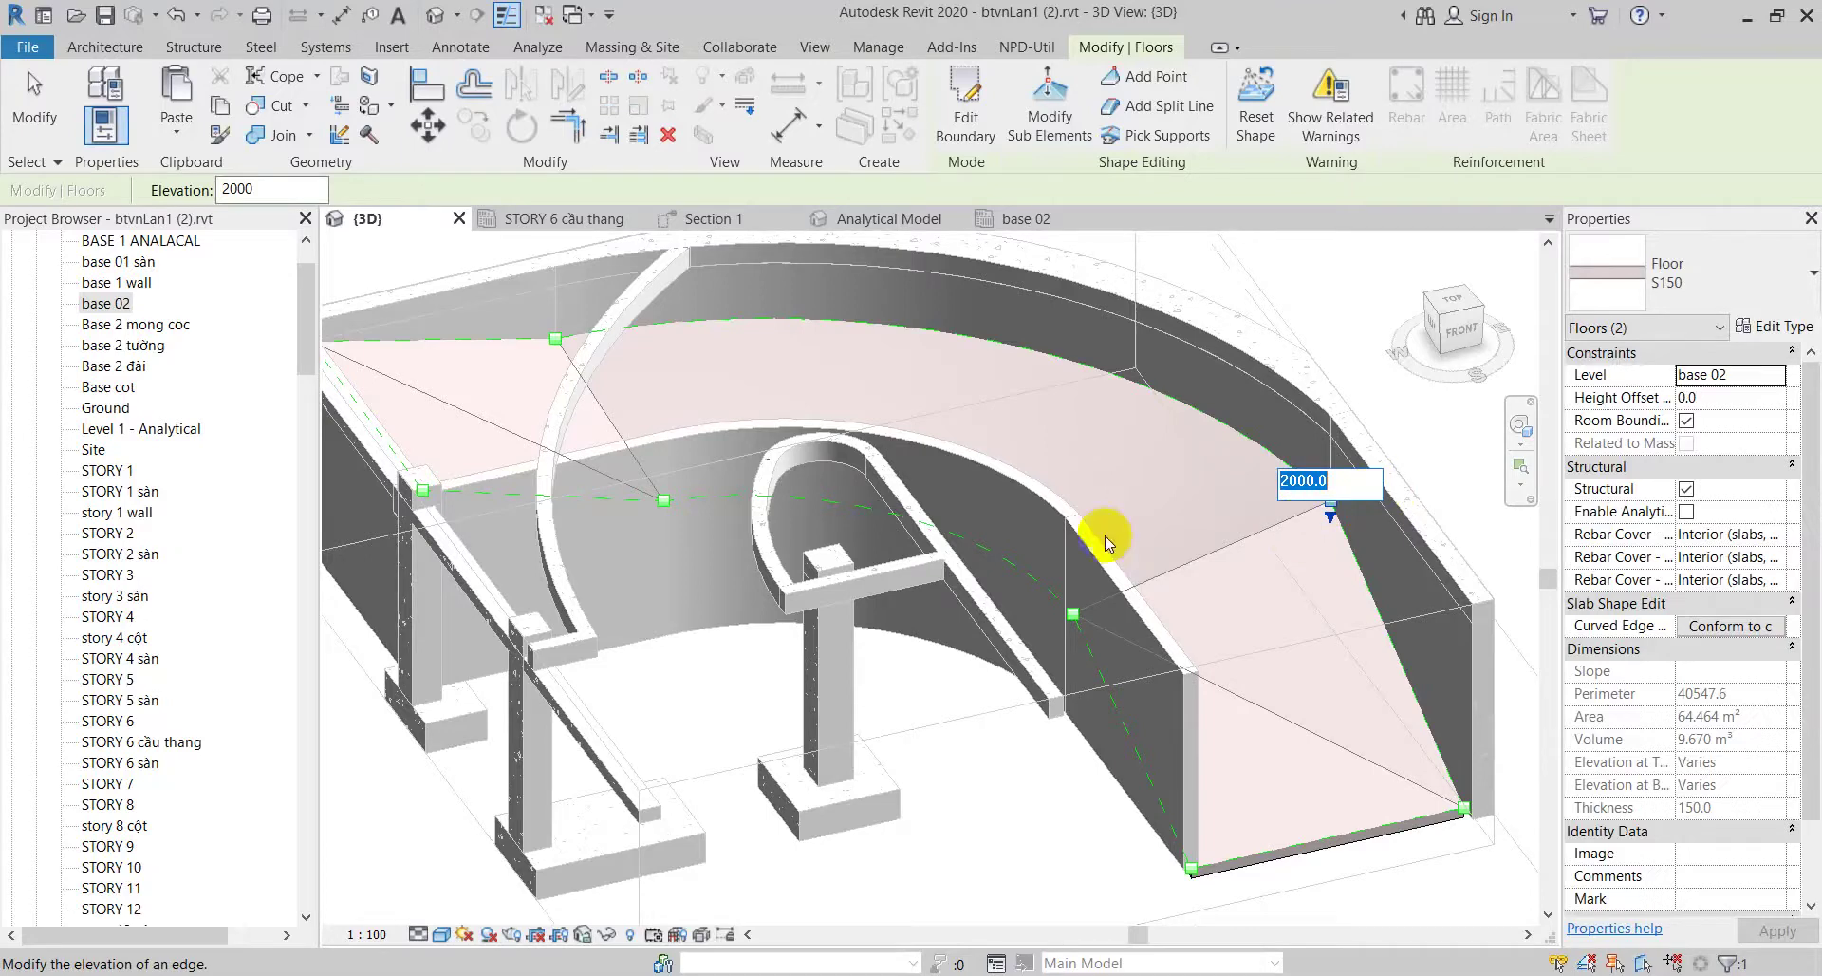
key(Escape)
key(Escape)
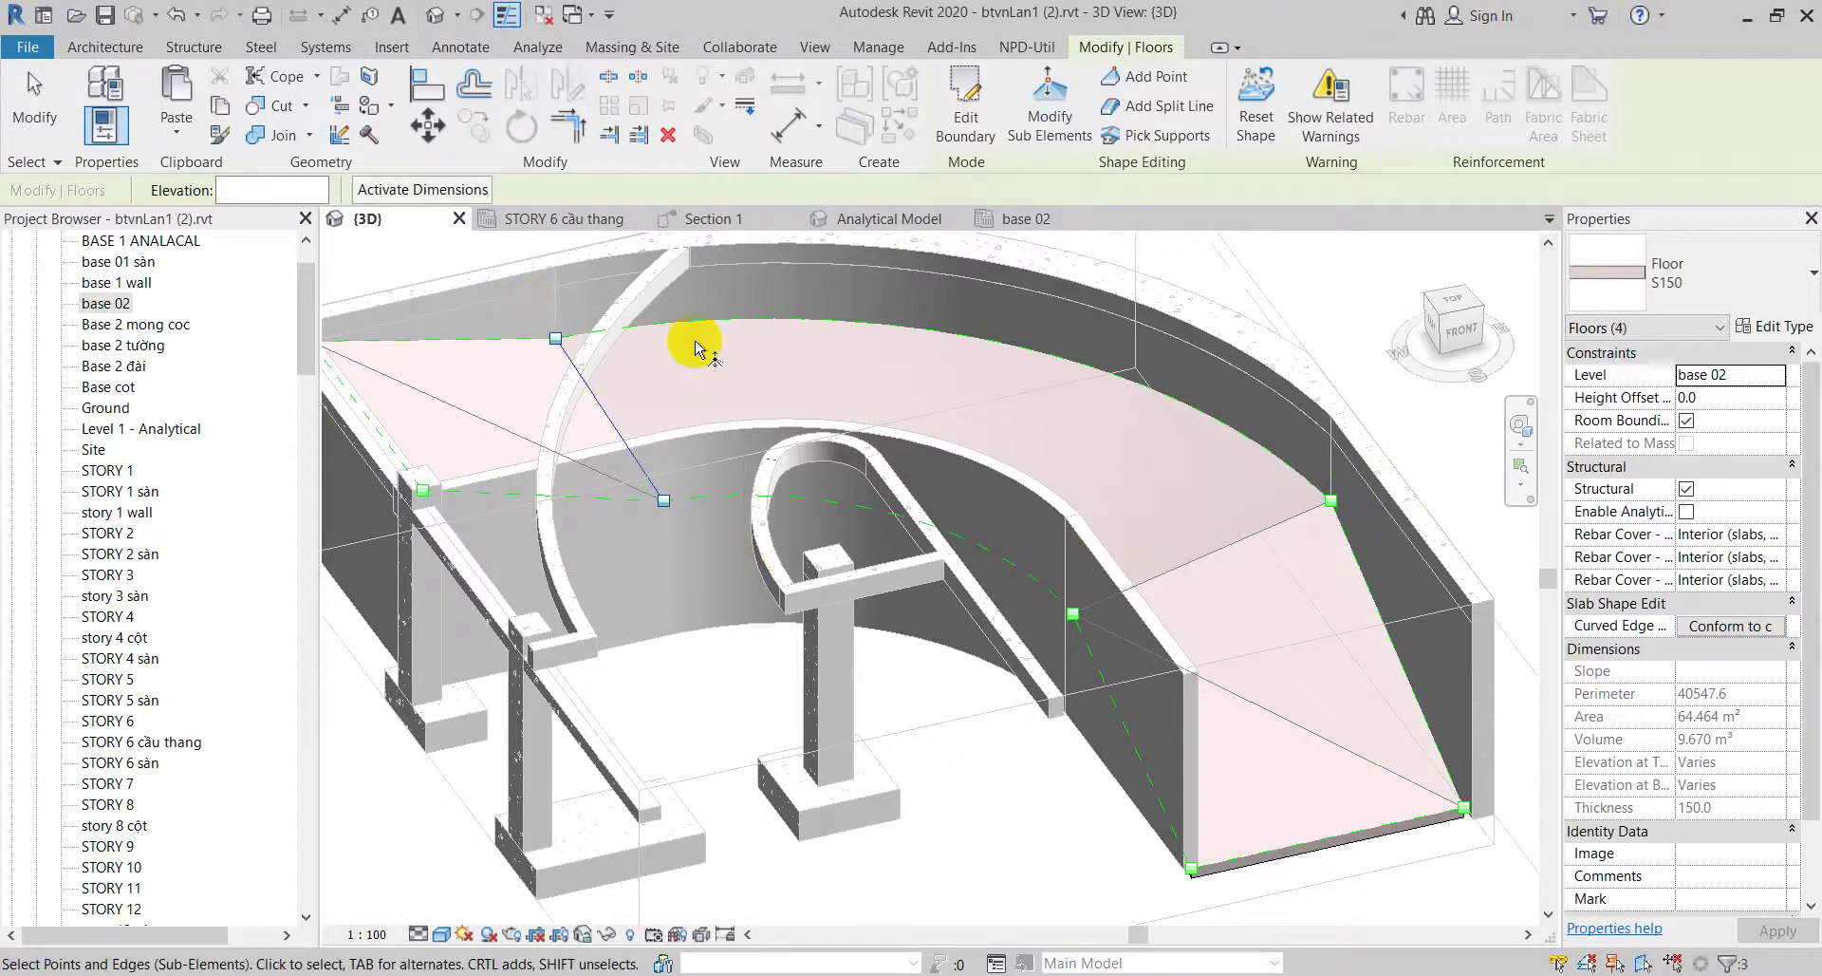
click(555, 336)
text(2500)
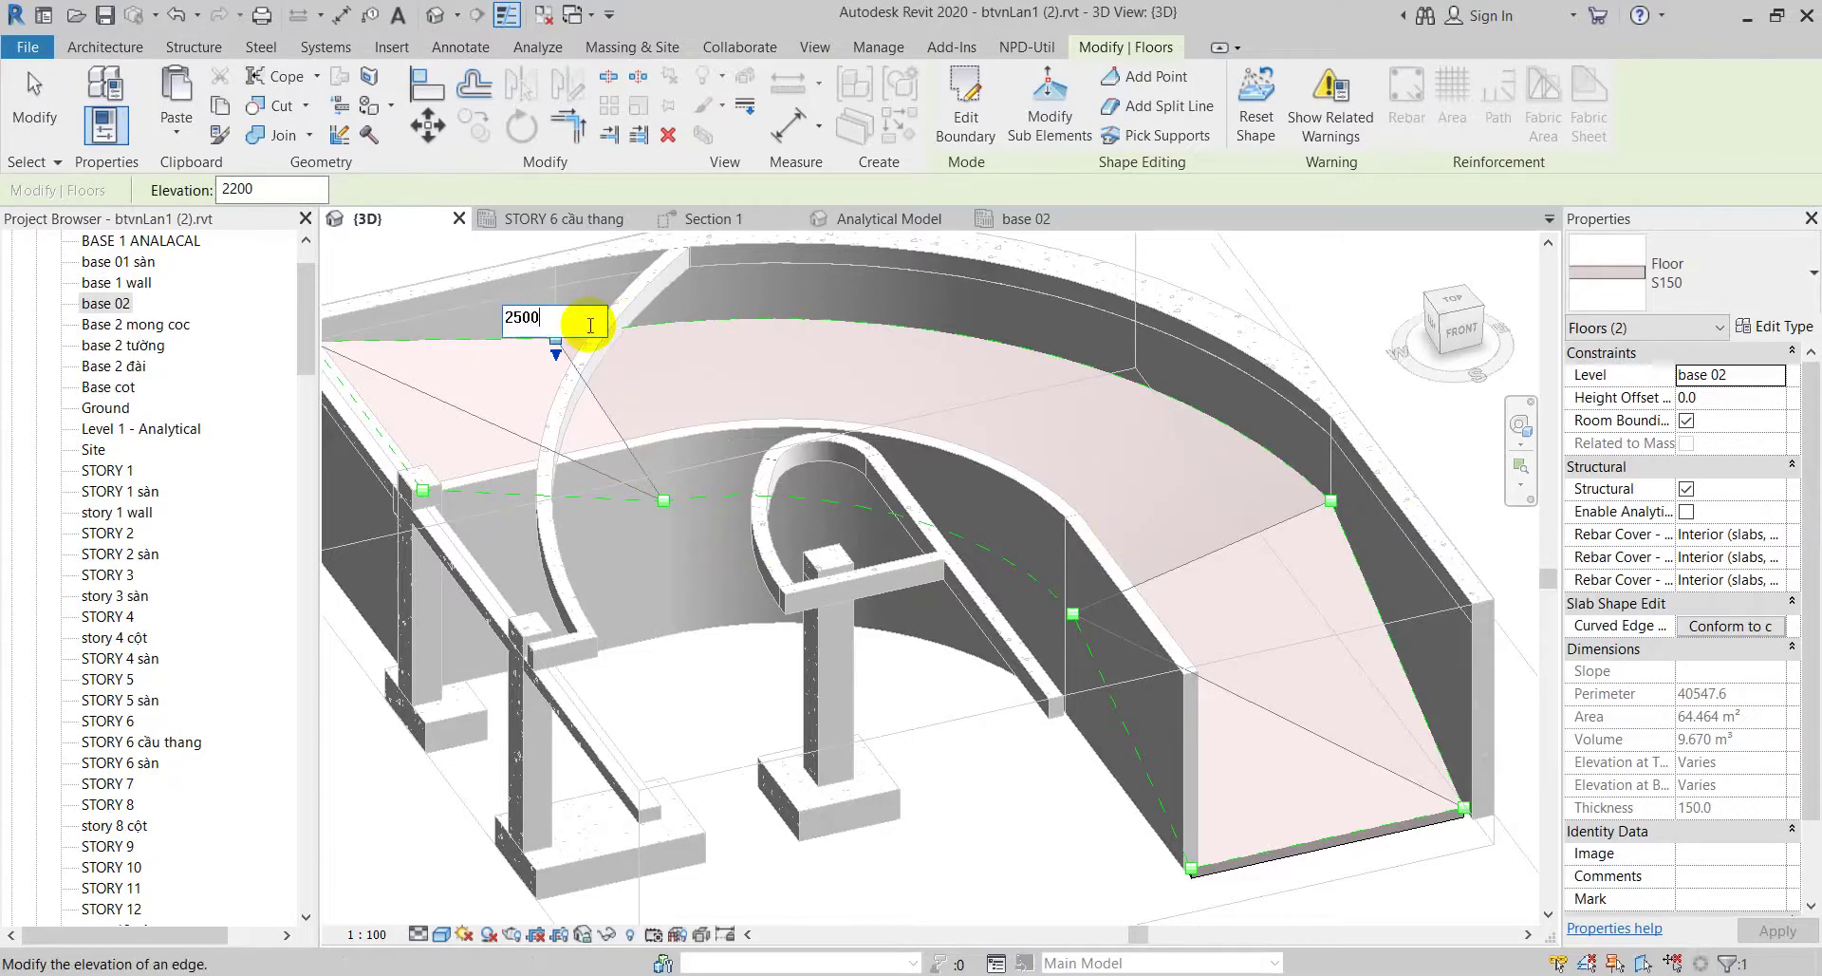
key(Return)
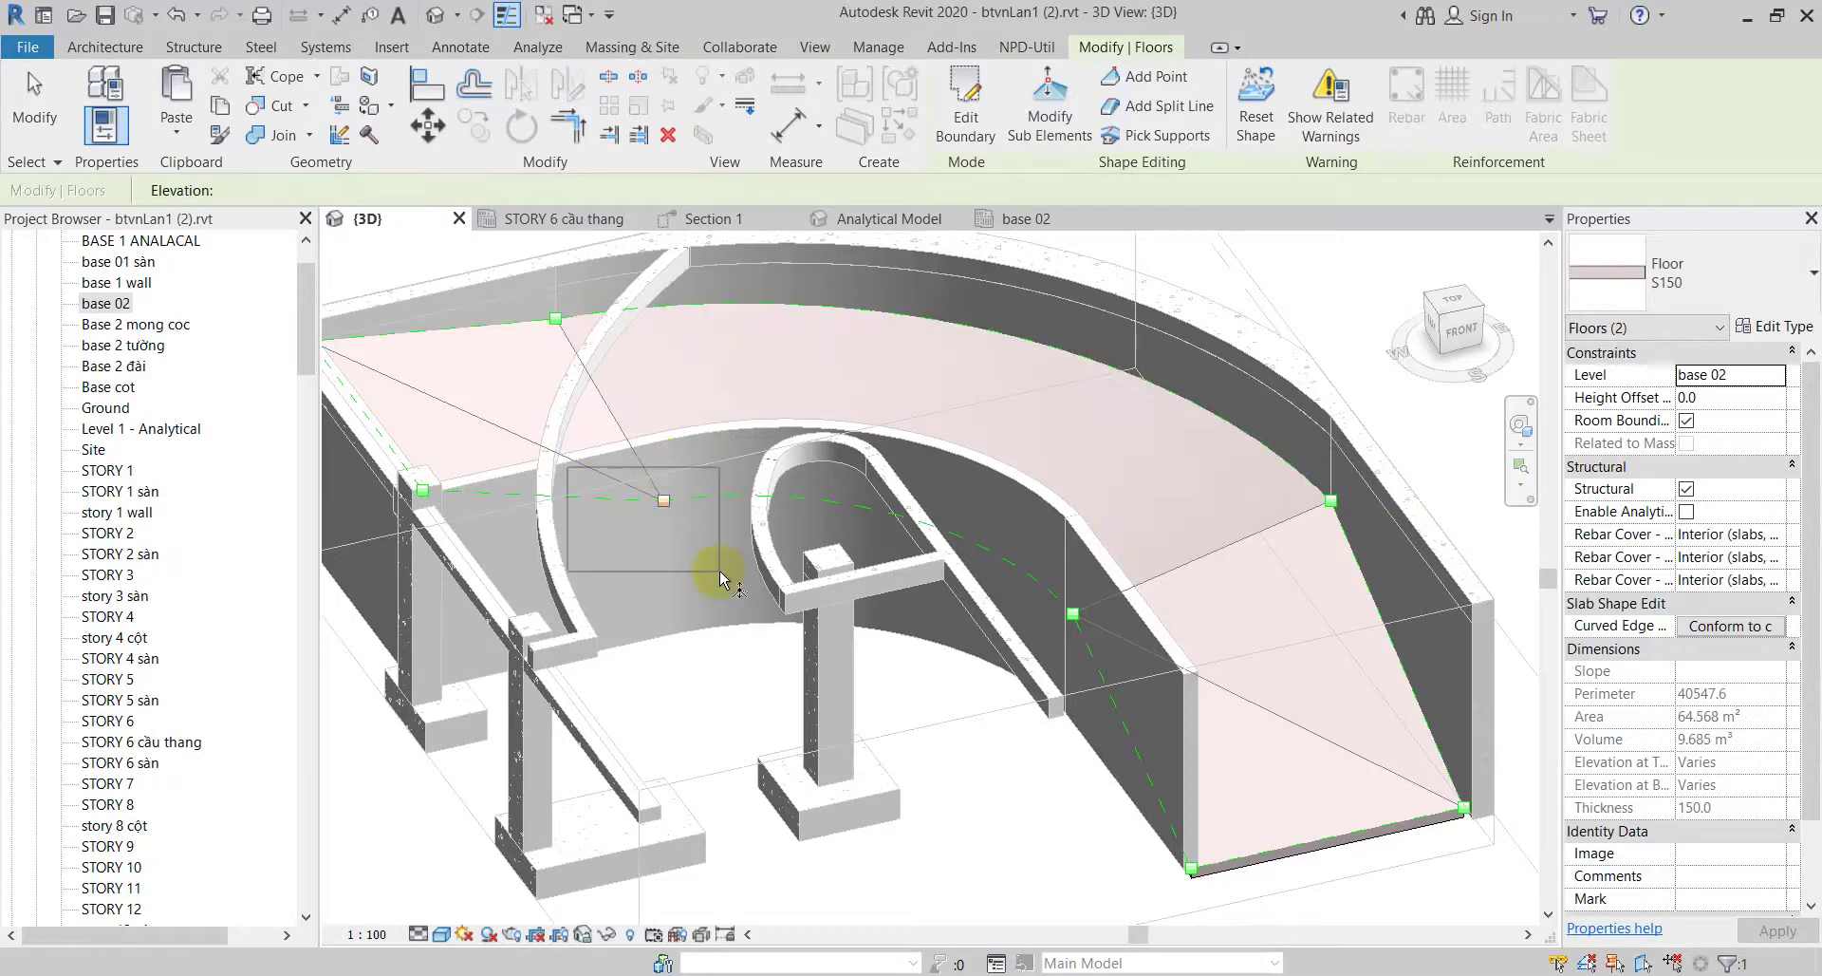
Step: Raise a 2000 shape point to 2200 and set the curved slab edge to 2000
click(663, 498)
click(689, 493)
text(2200)
key(Return)
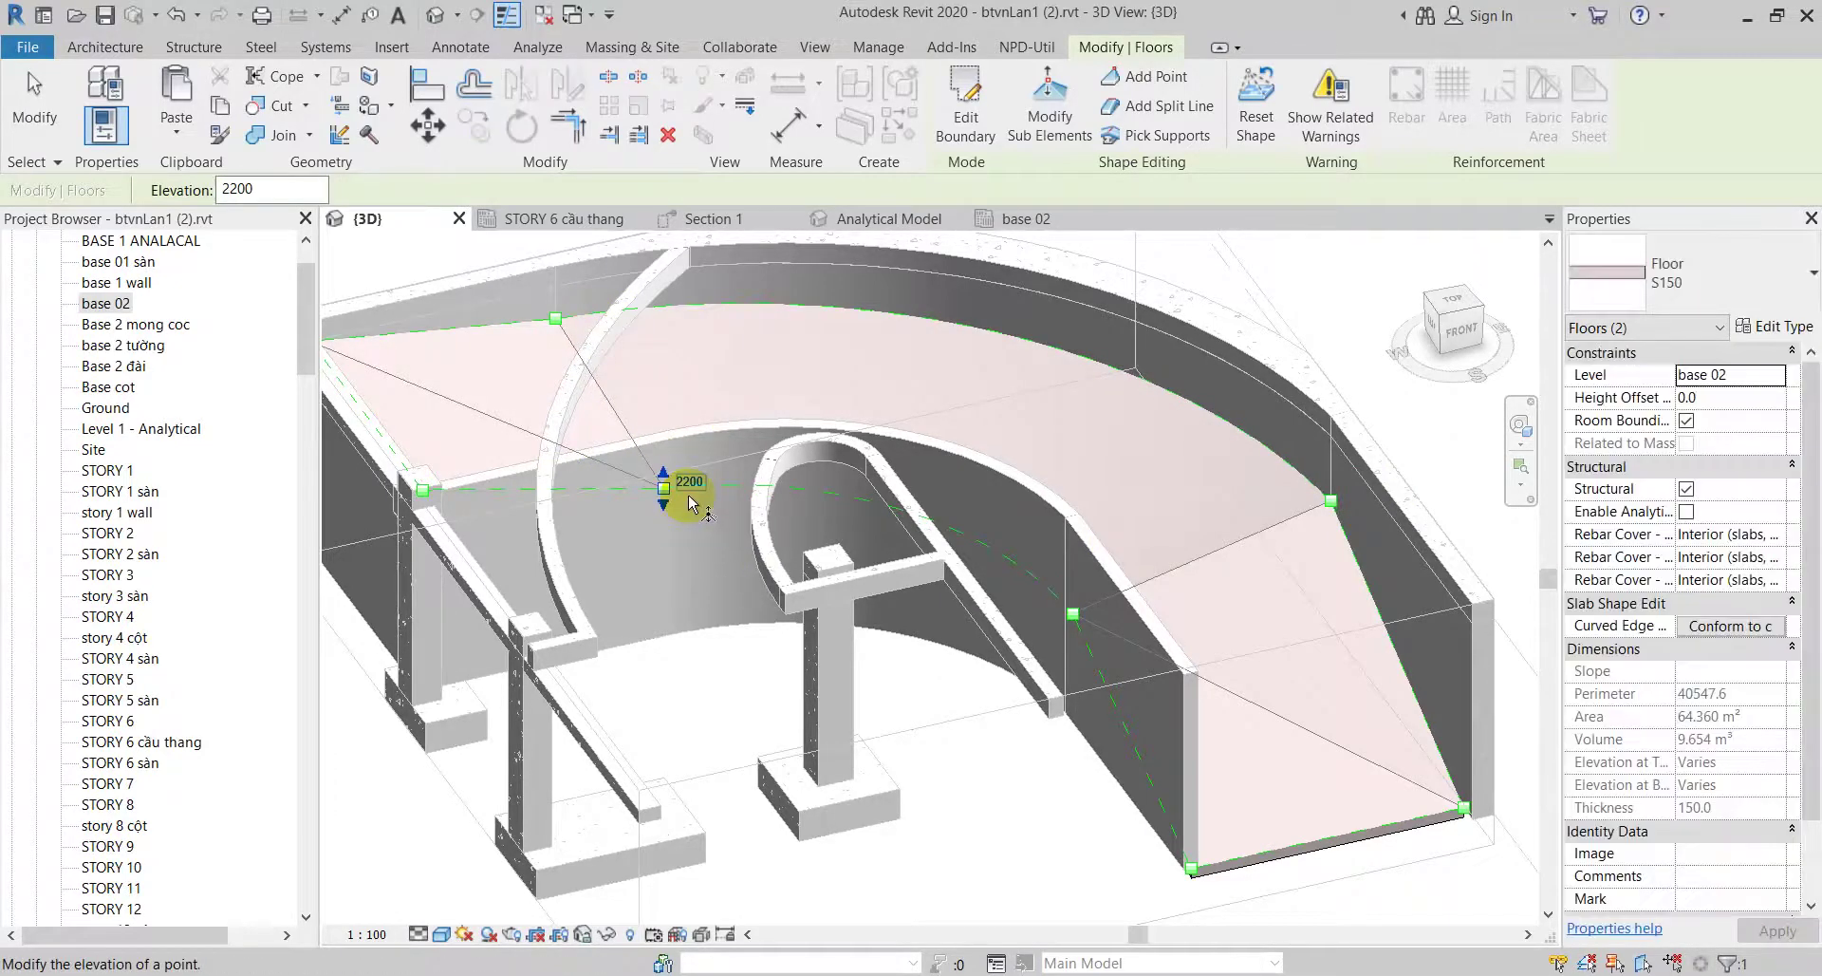
click(1000, 508)
click(1110, 612)
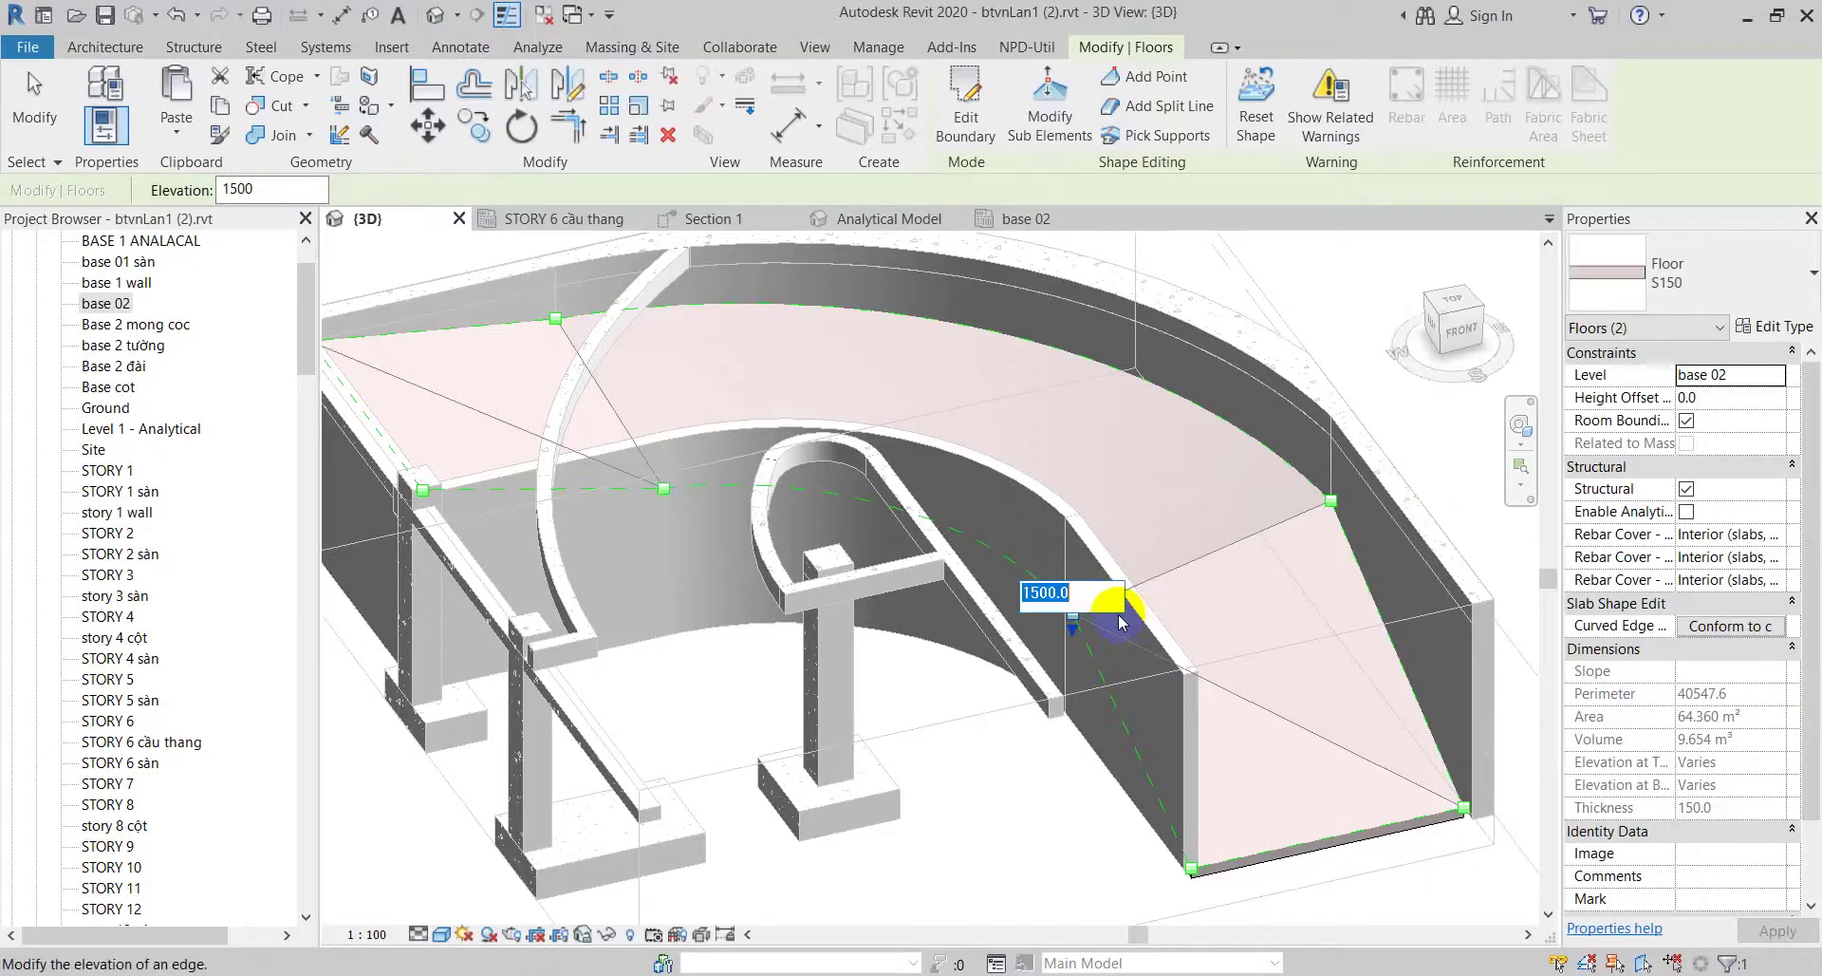
text(2000)
key(Return)
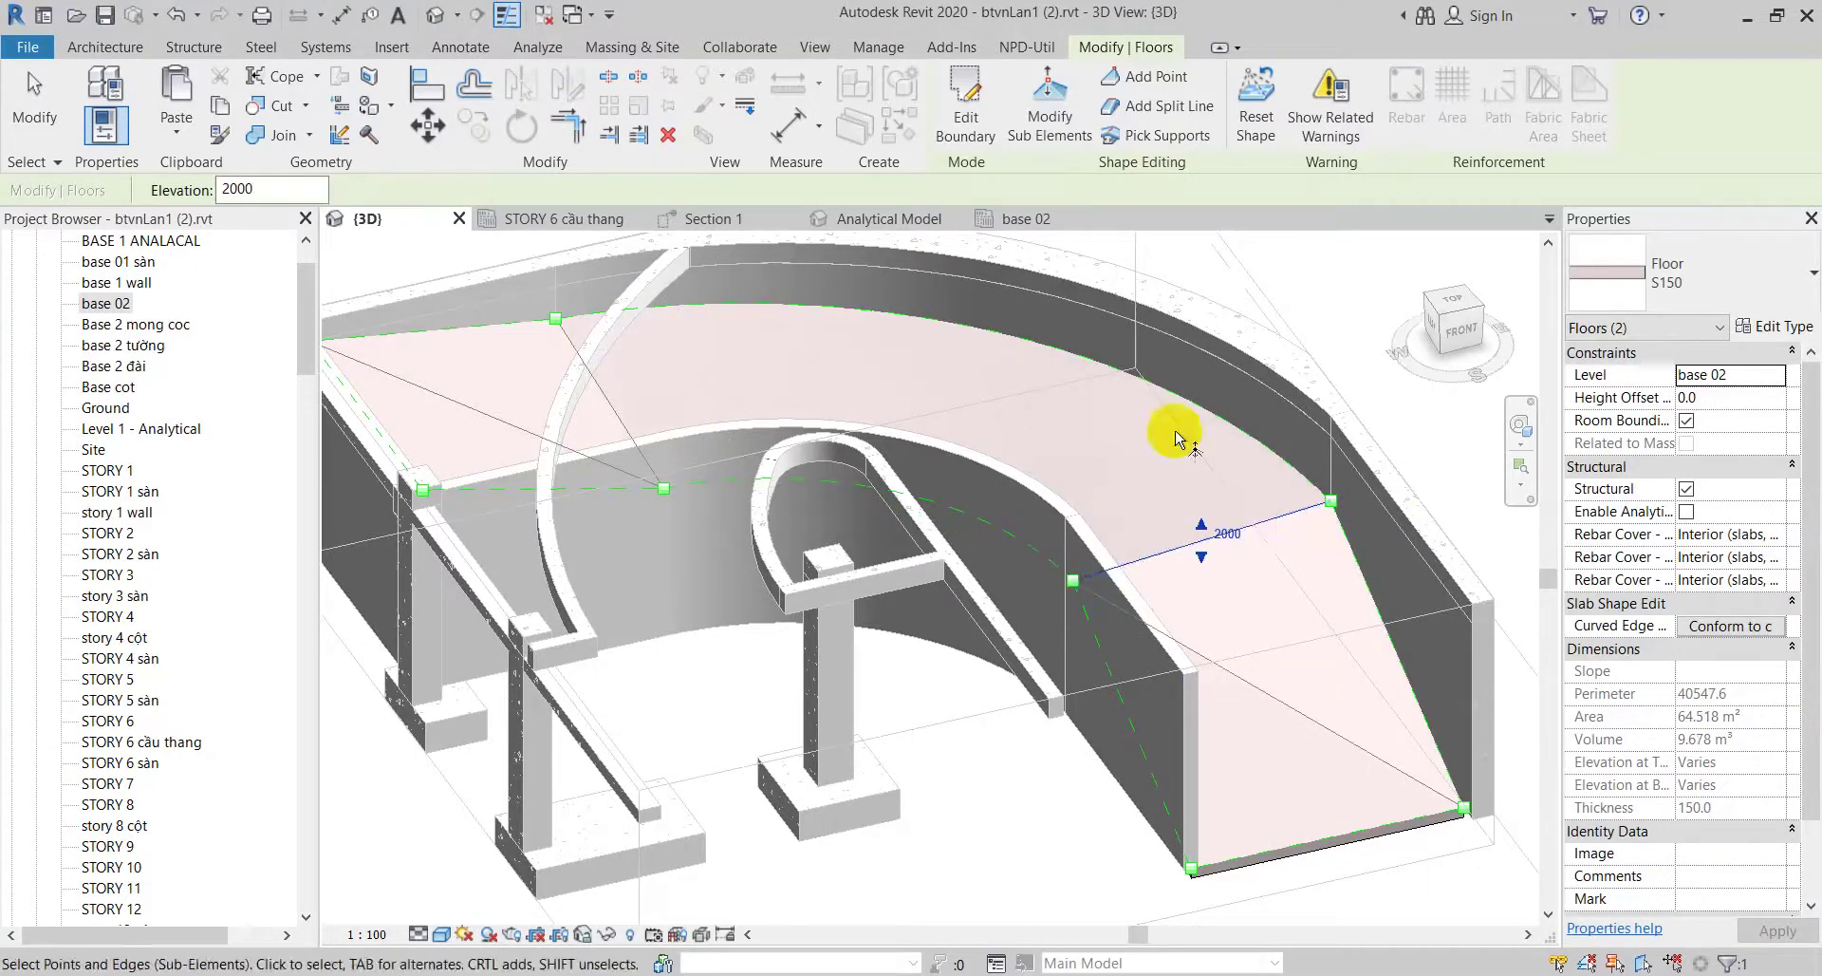
Step: Set the outer-wall point to 2500 and the outer edge point to 2000, then finish editing
click(1331, 498)
click(1353, 491)
text(2500)
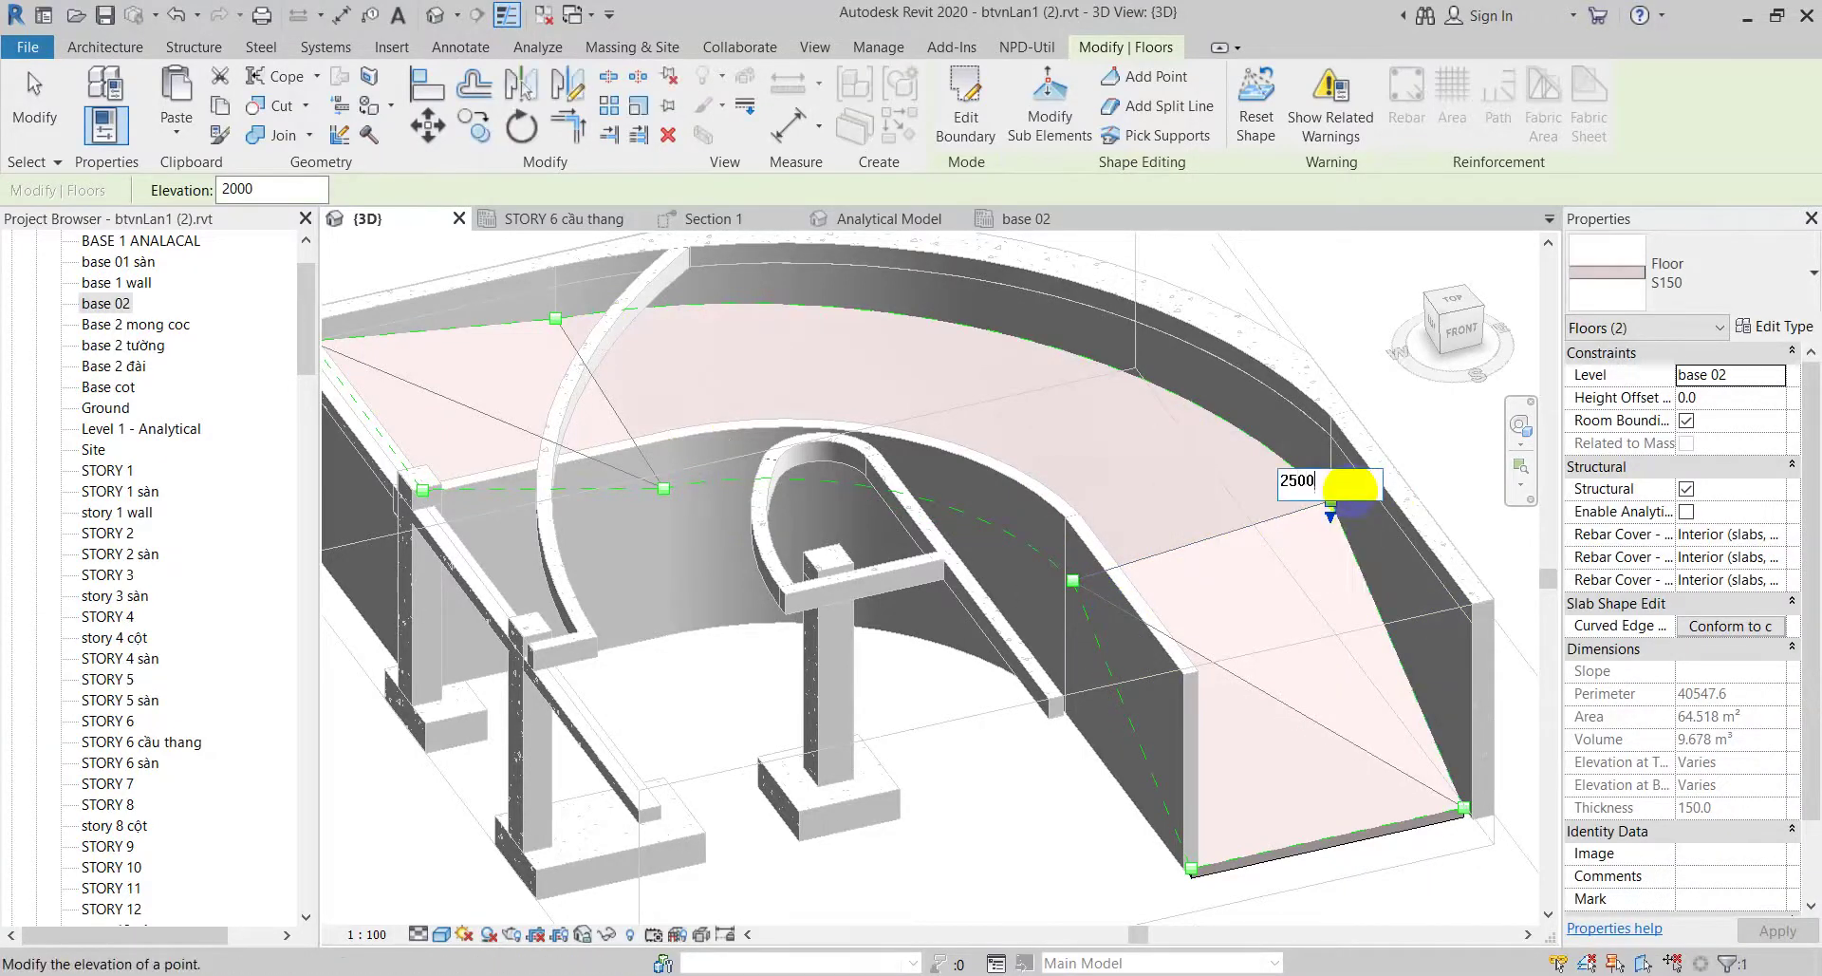
key(Return)
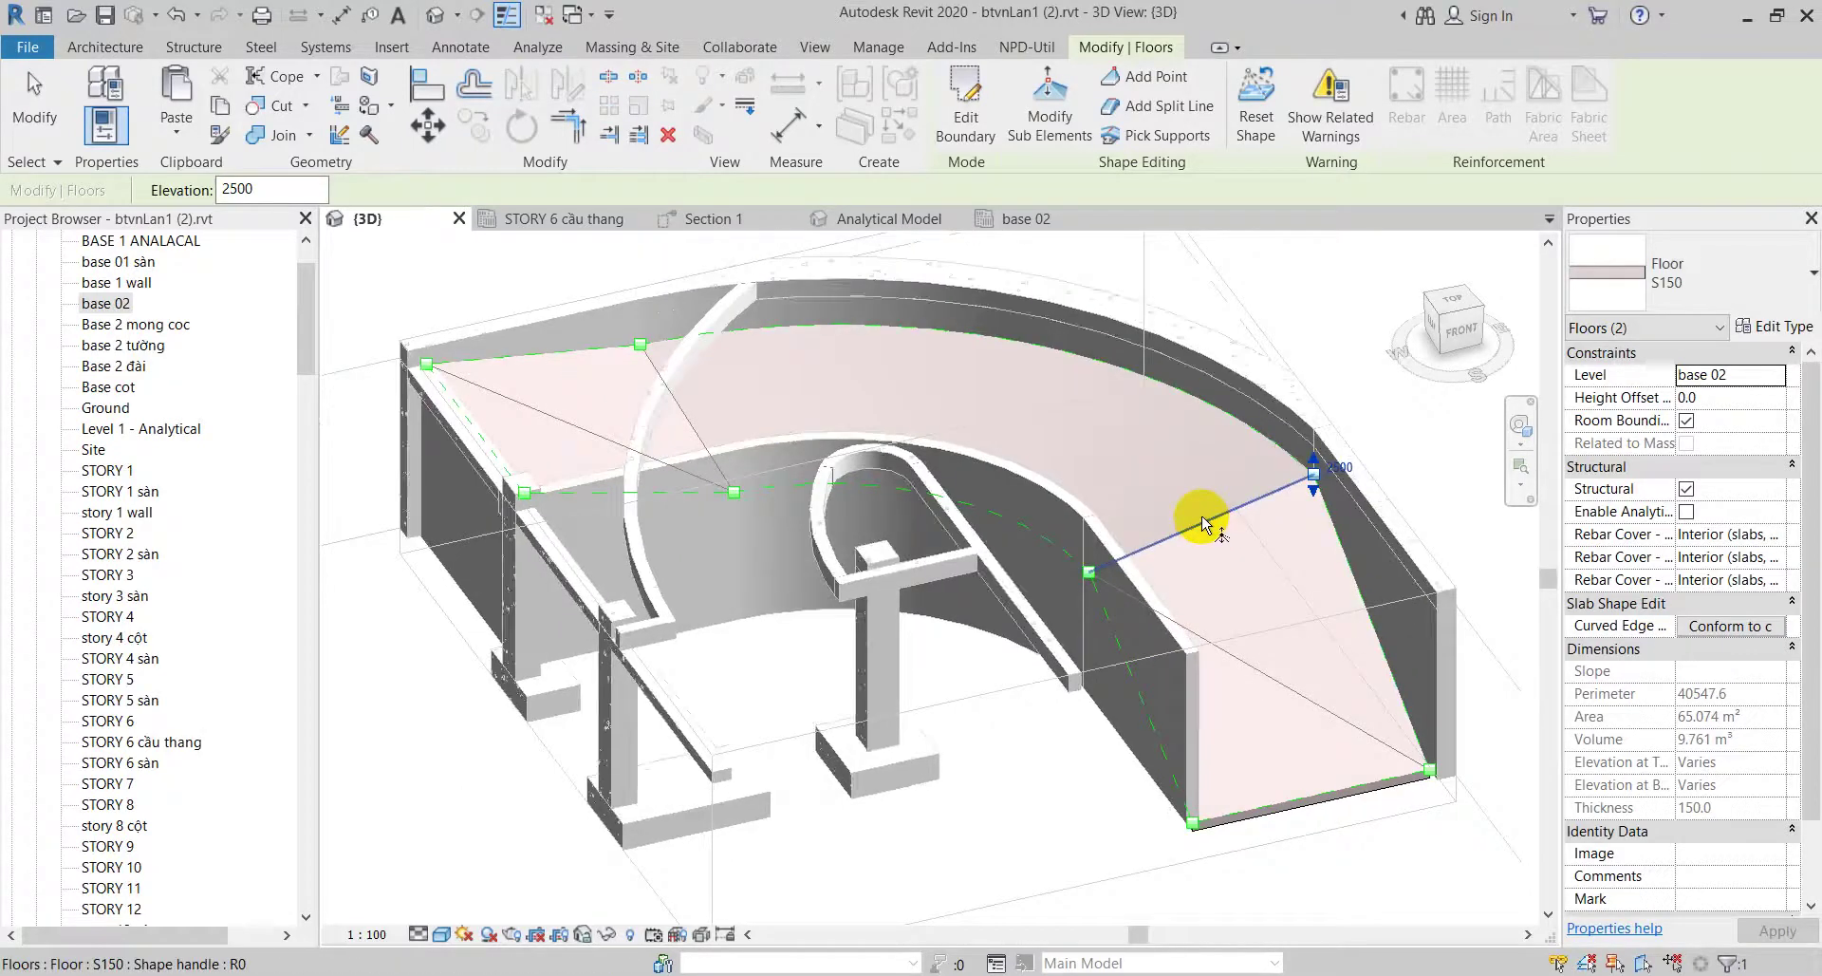
scroll(1204, 513, up, 2)
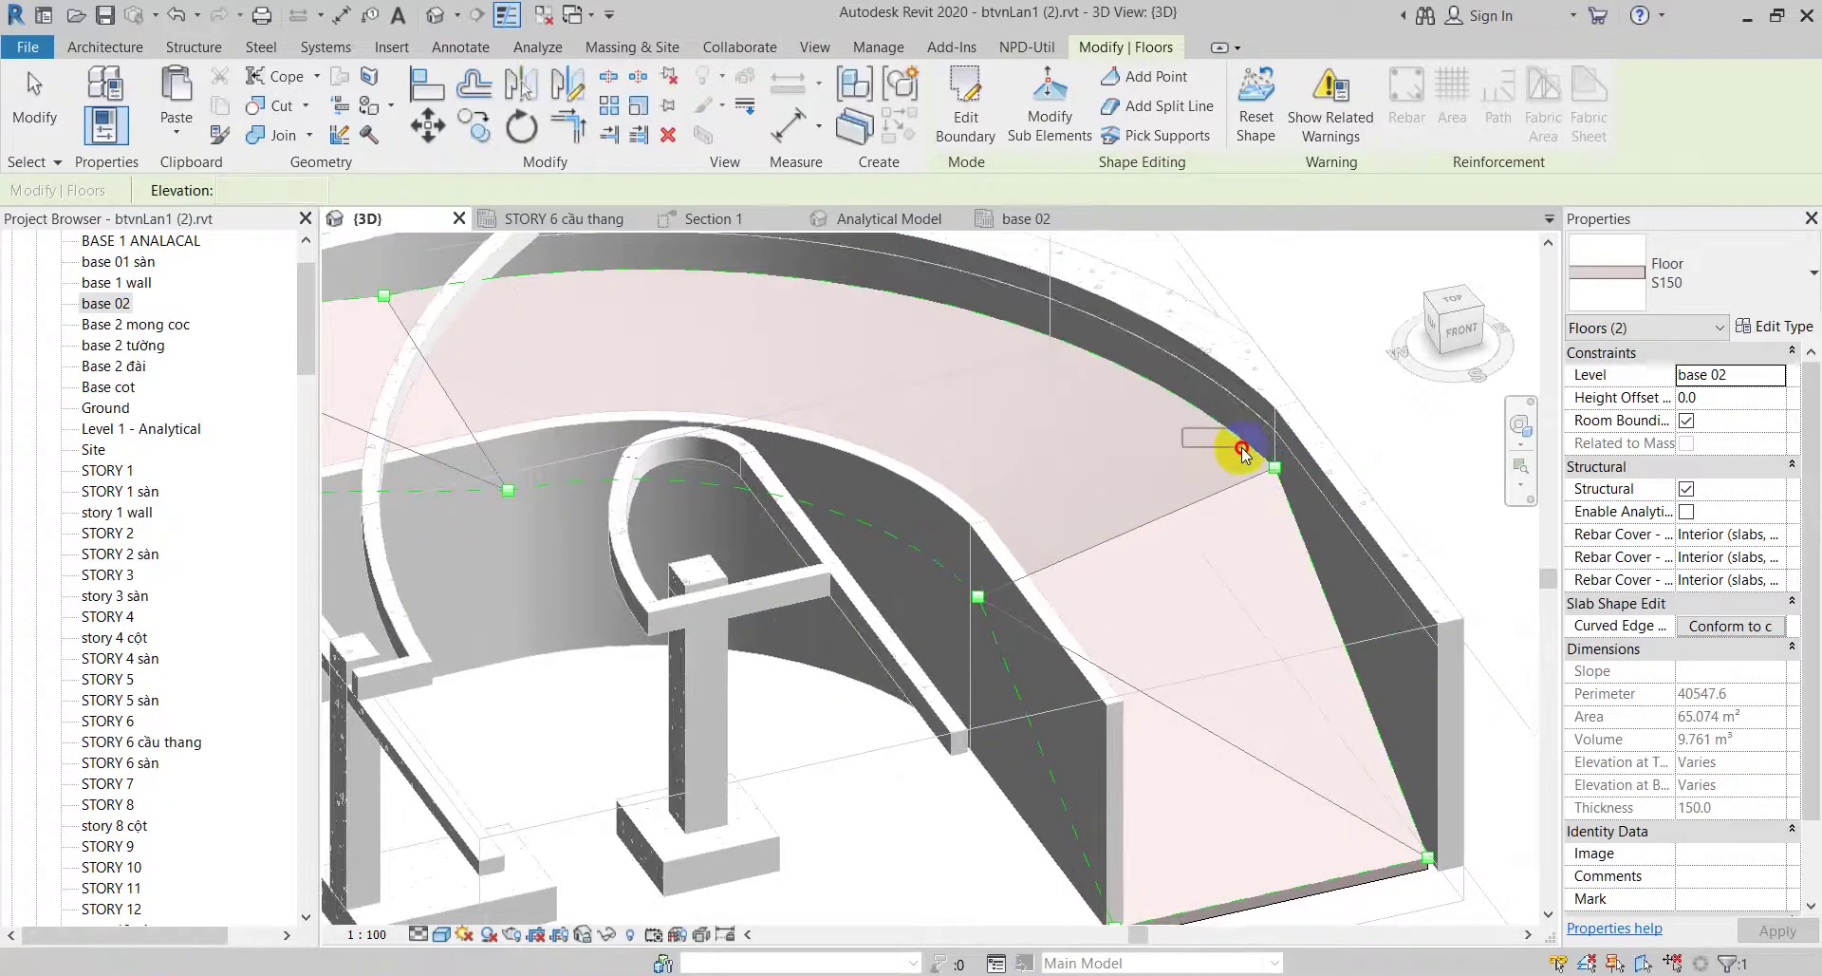
click(1300, 455)
text(2000)
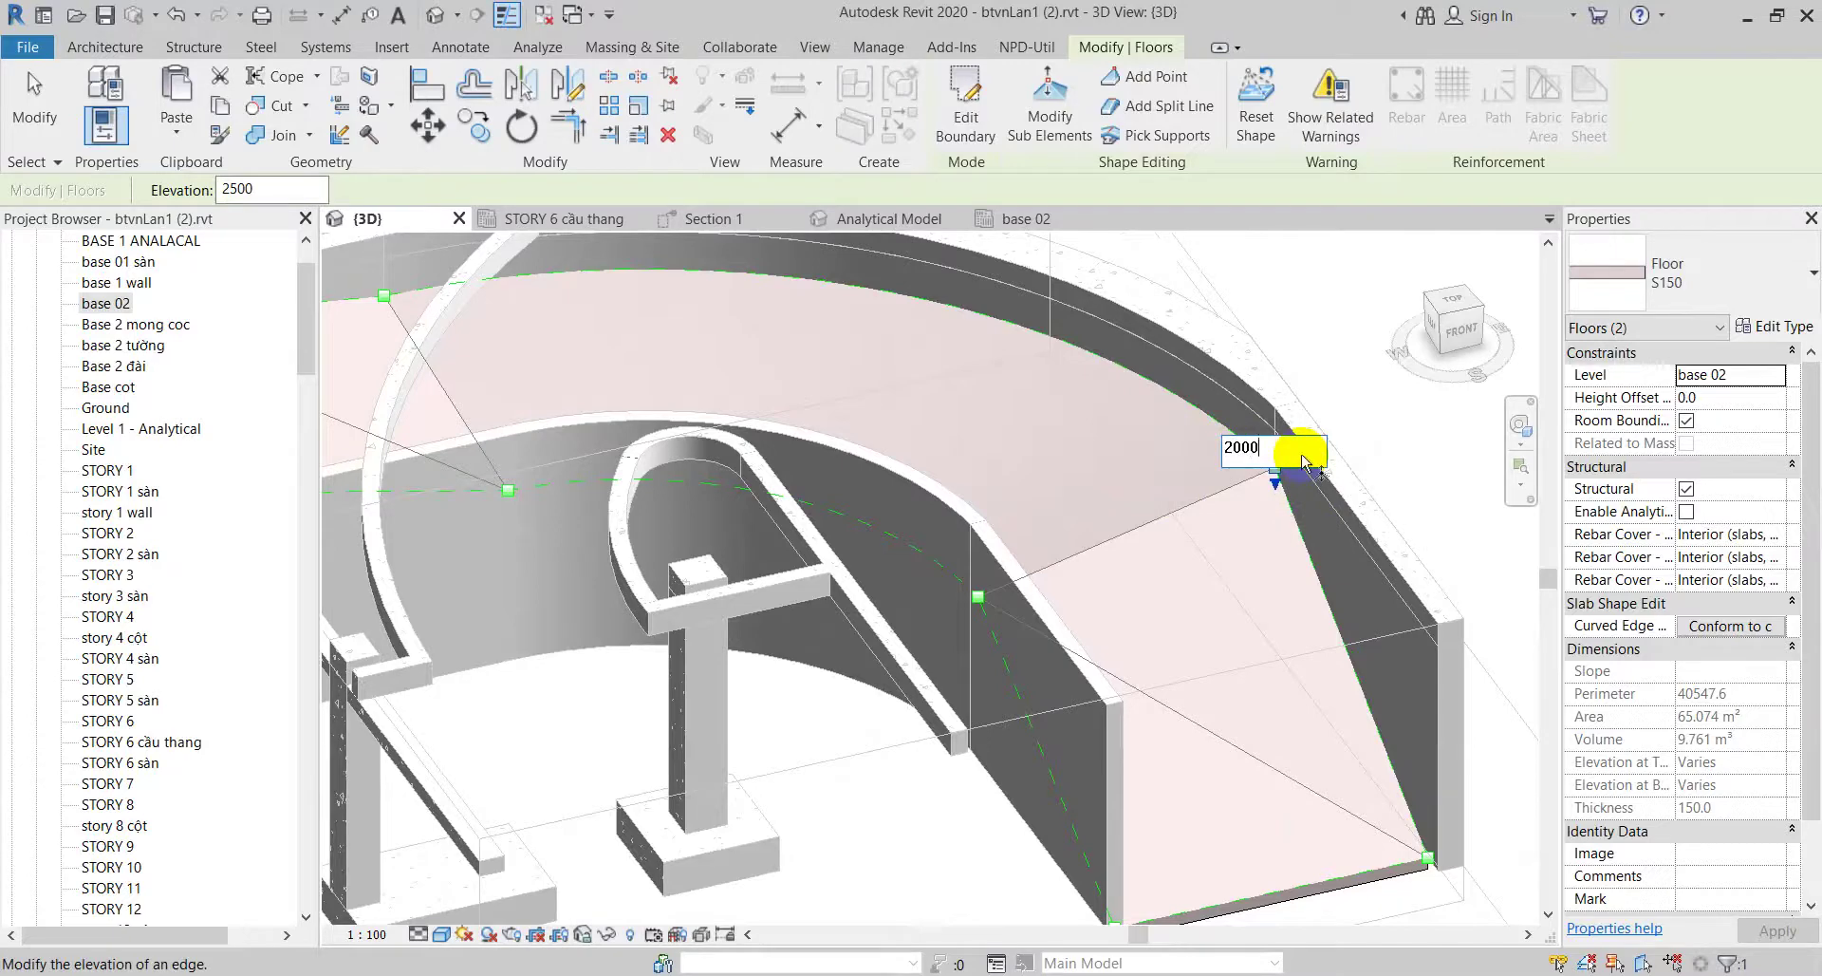
key(Return)
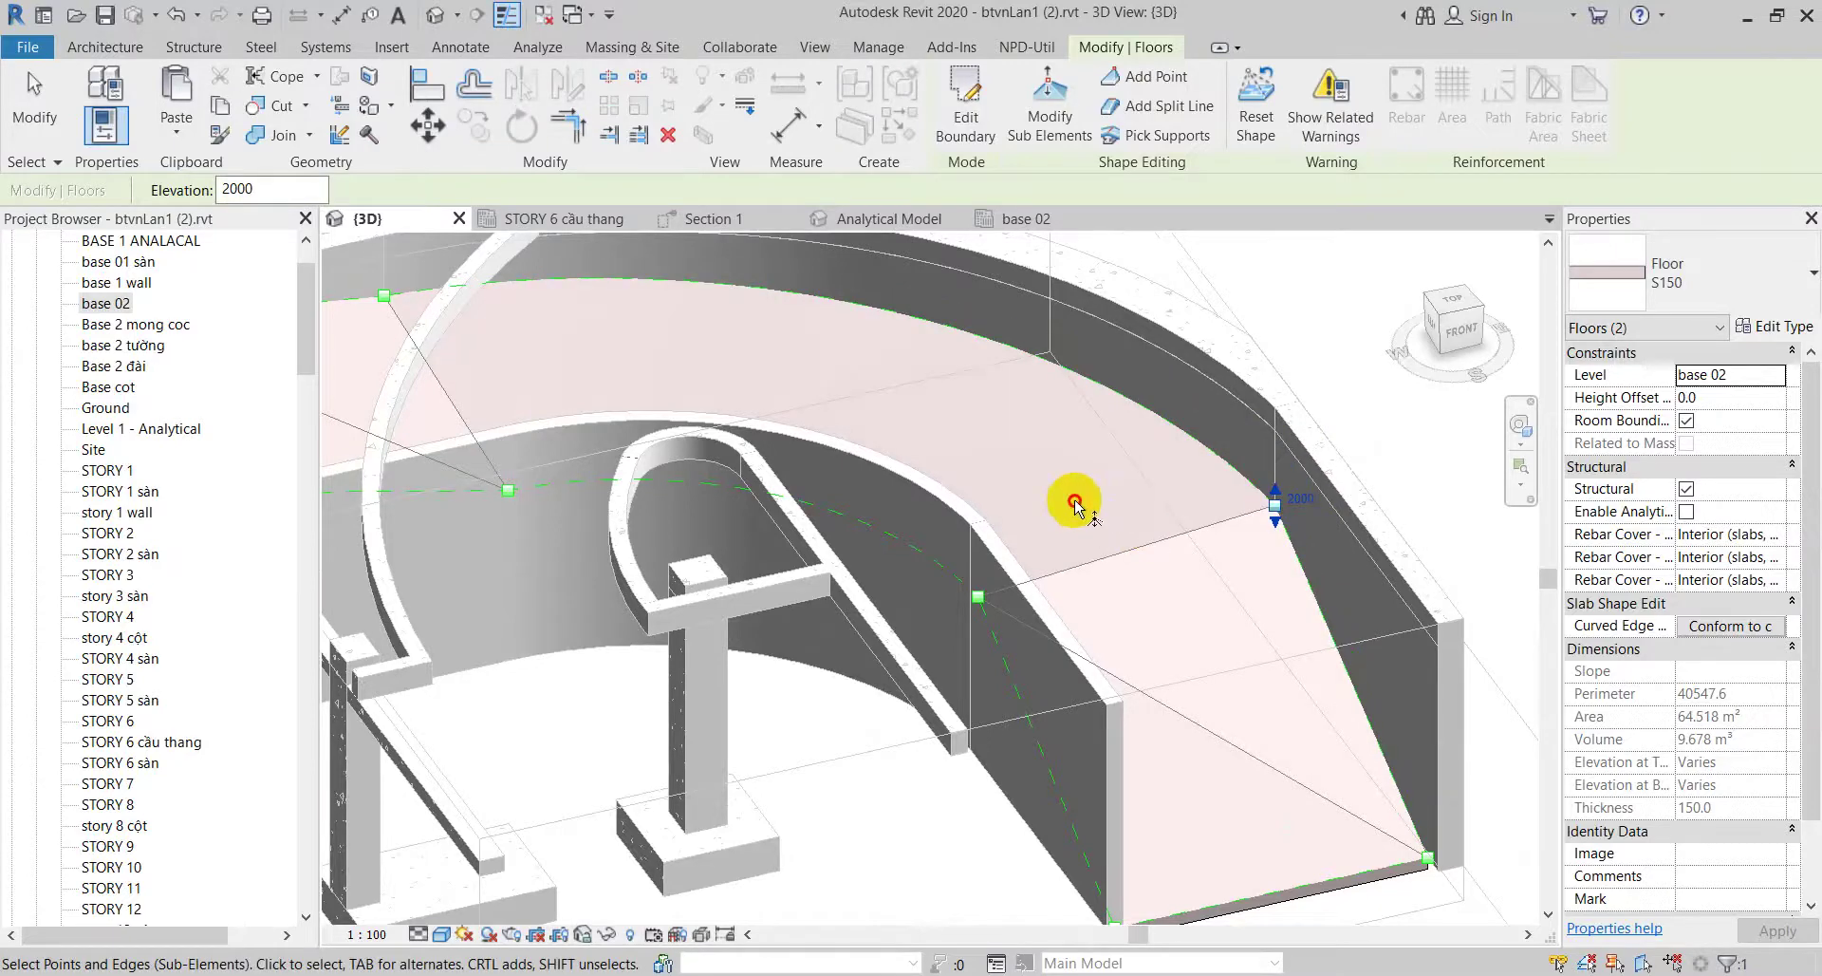
click(978, 597)
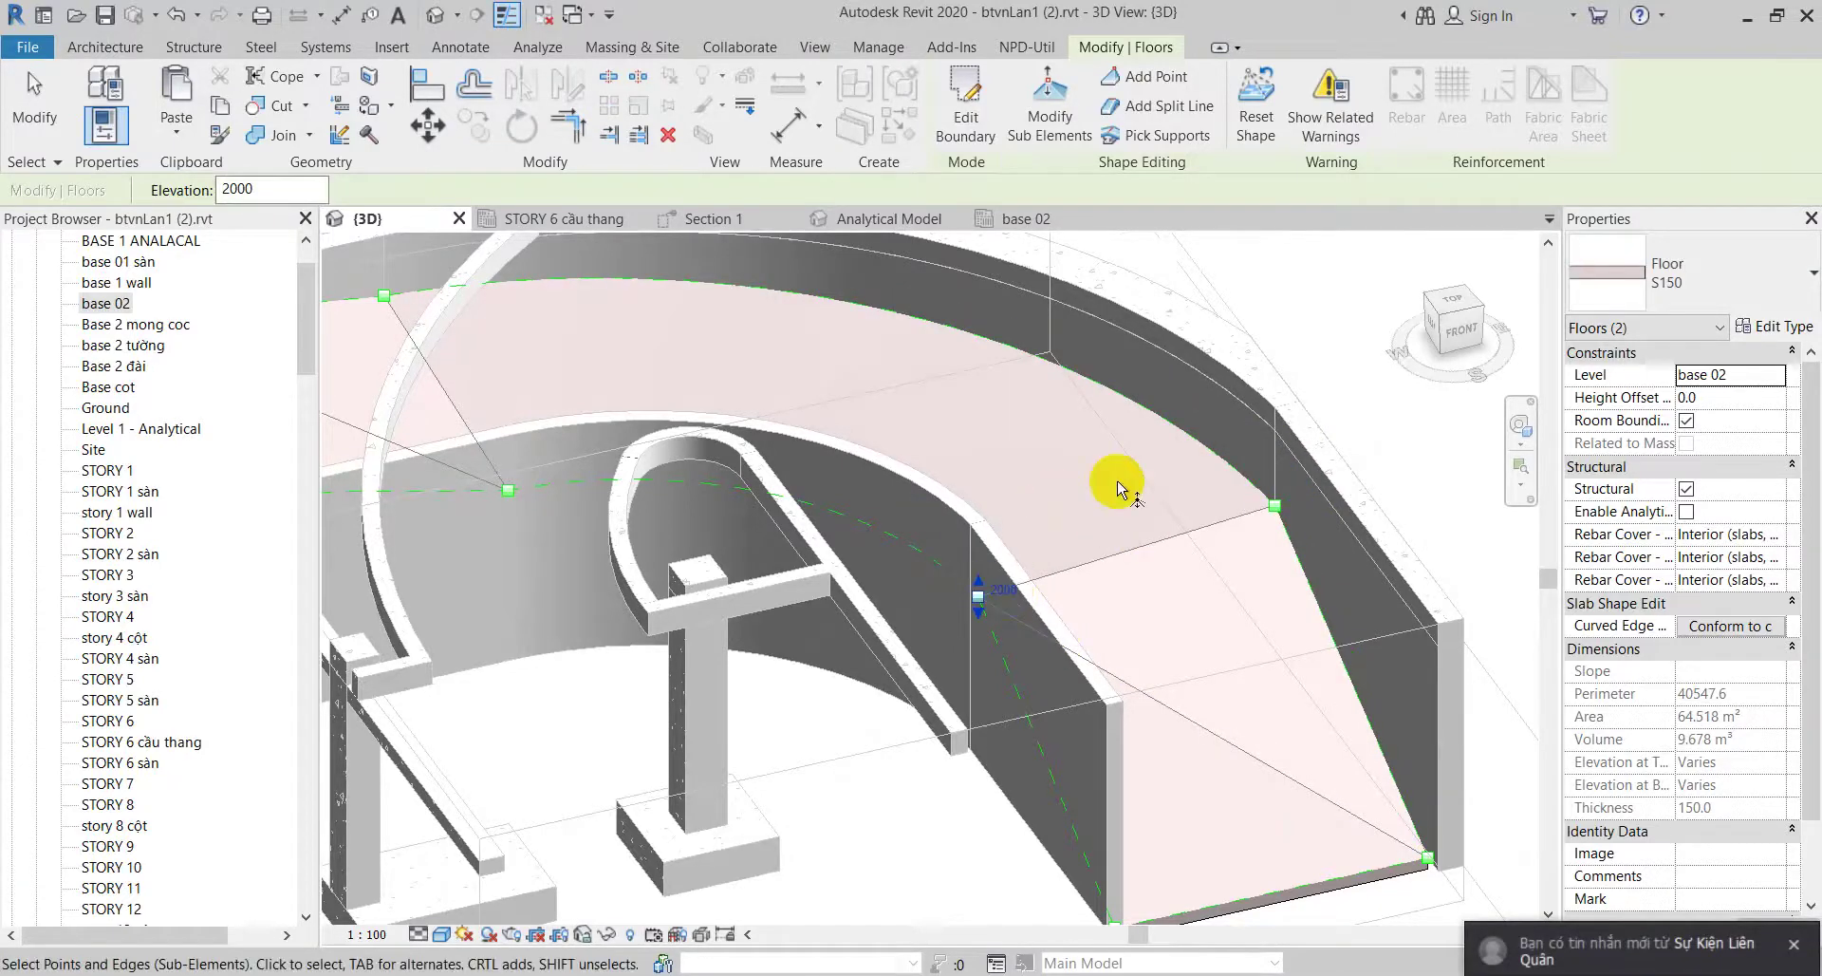
key(Escape)
scroll(1067, 539, down, 3)
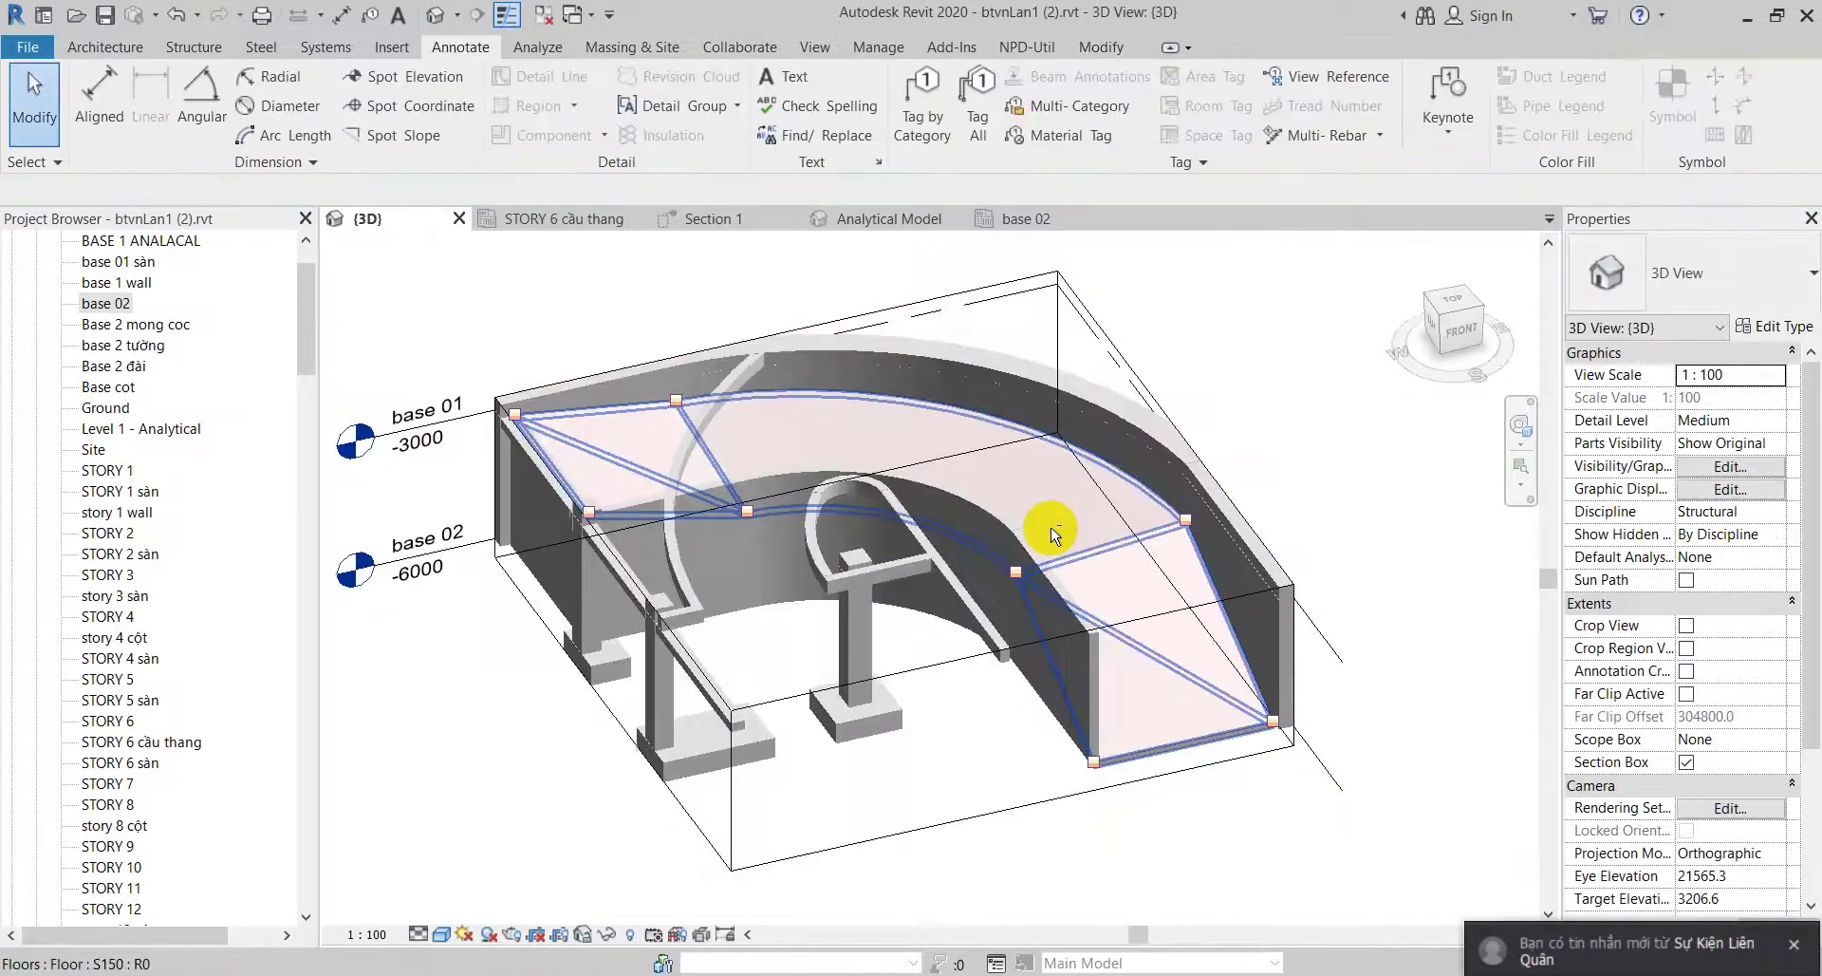
mouse_move(1051, 530)
shift+middle_down()
mouse_move(992, 693)
mouse_move(802, 693)
mouse_move(879, 720)
mouse_move(976, 568)
shift+middle_up()
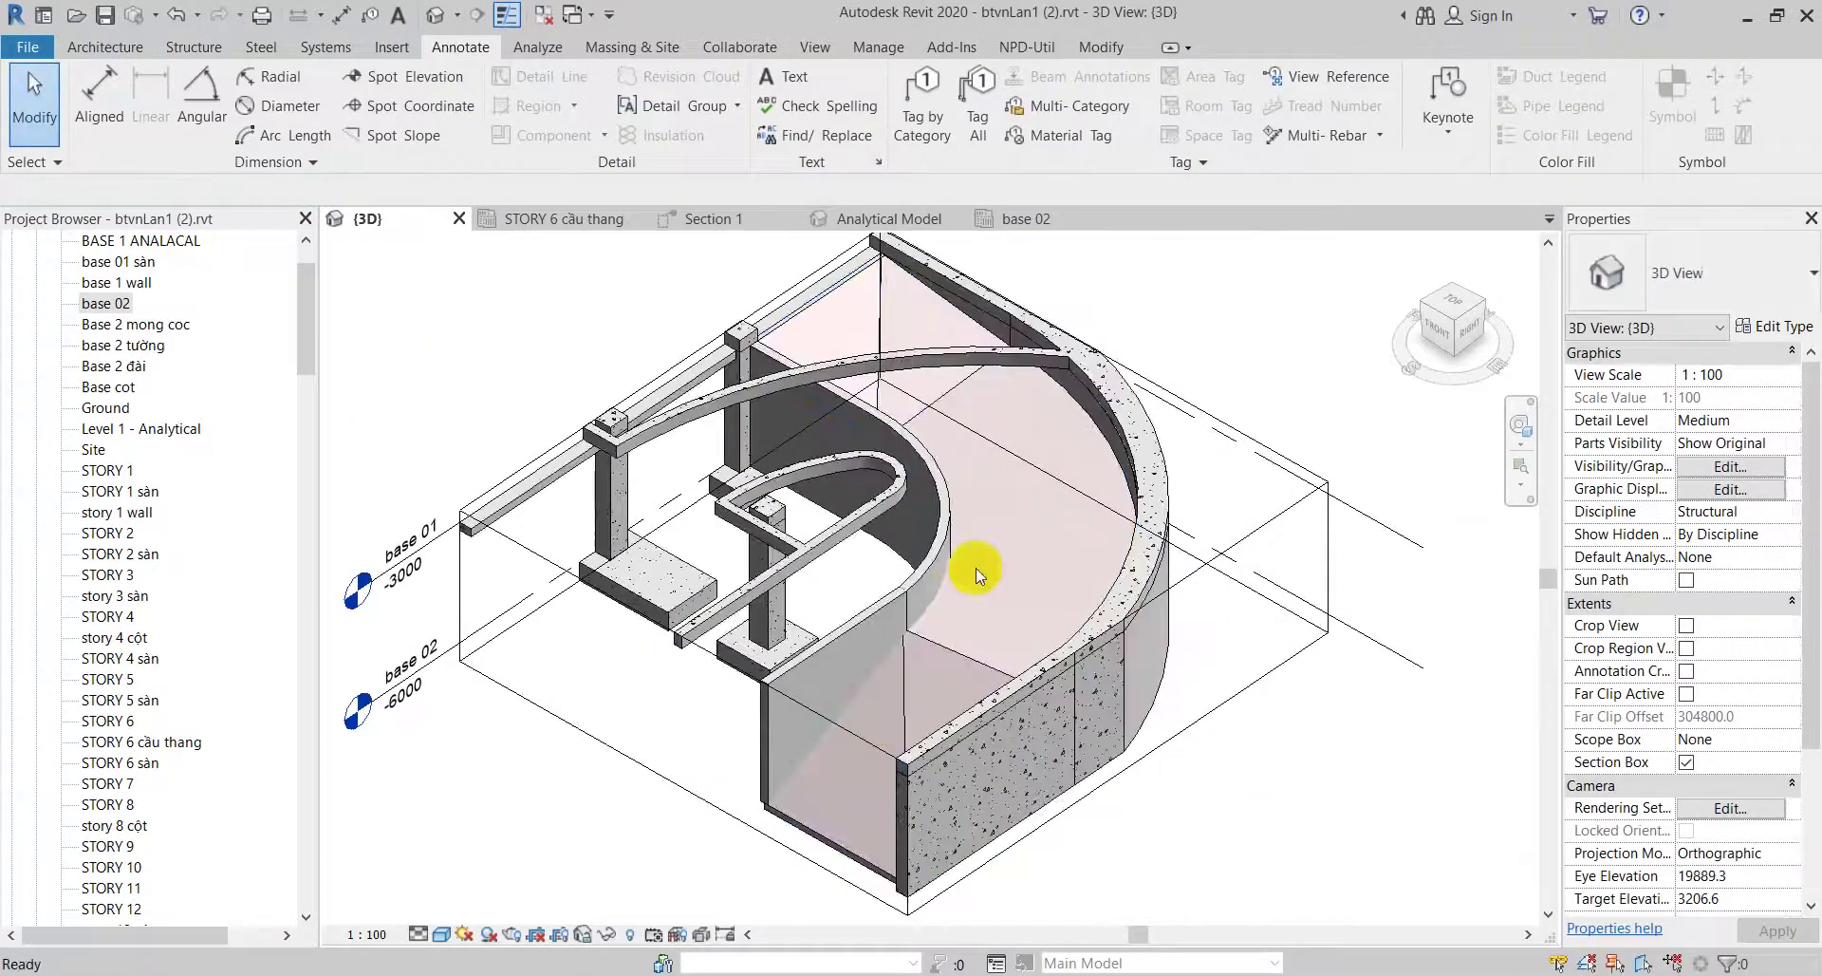
click(976, 567)
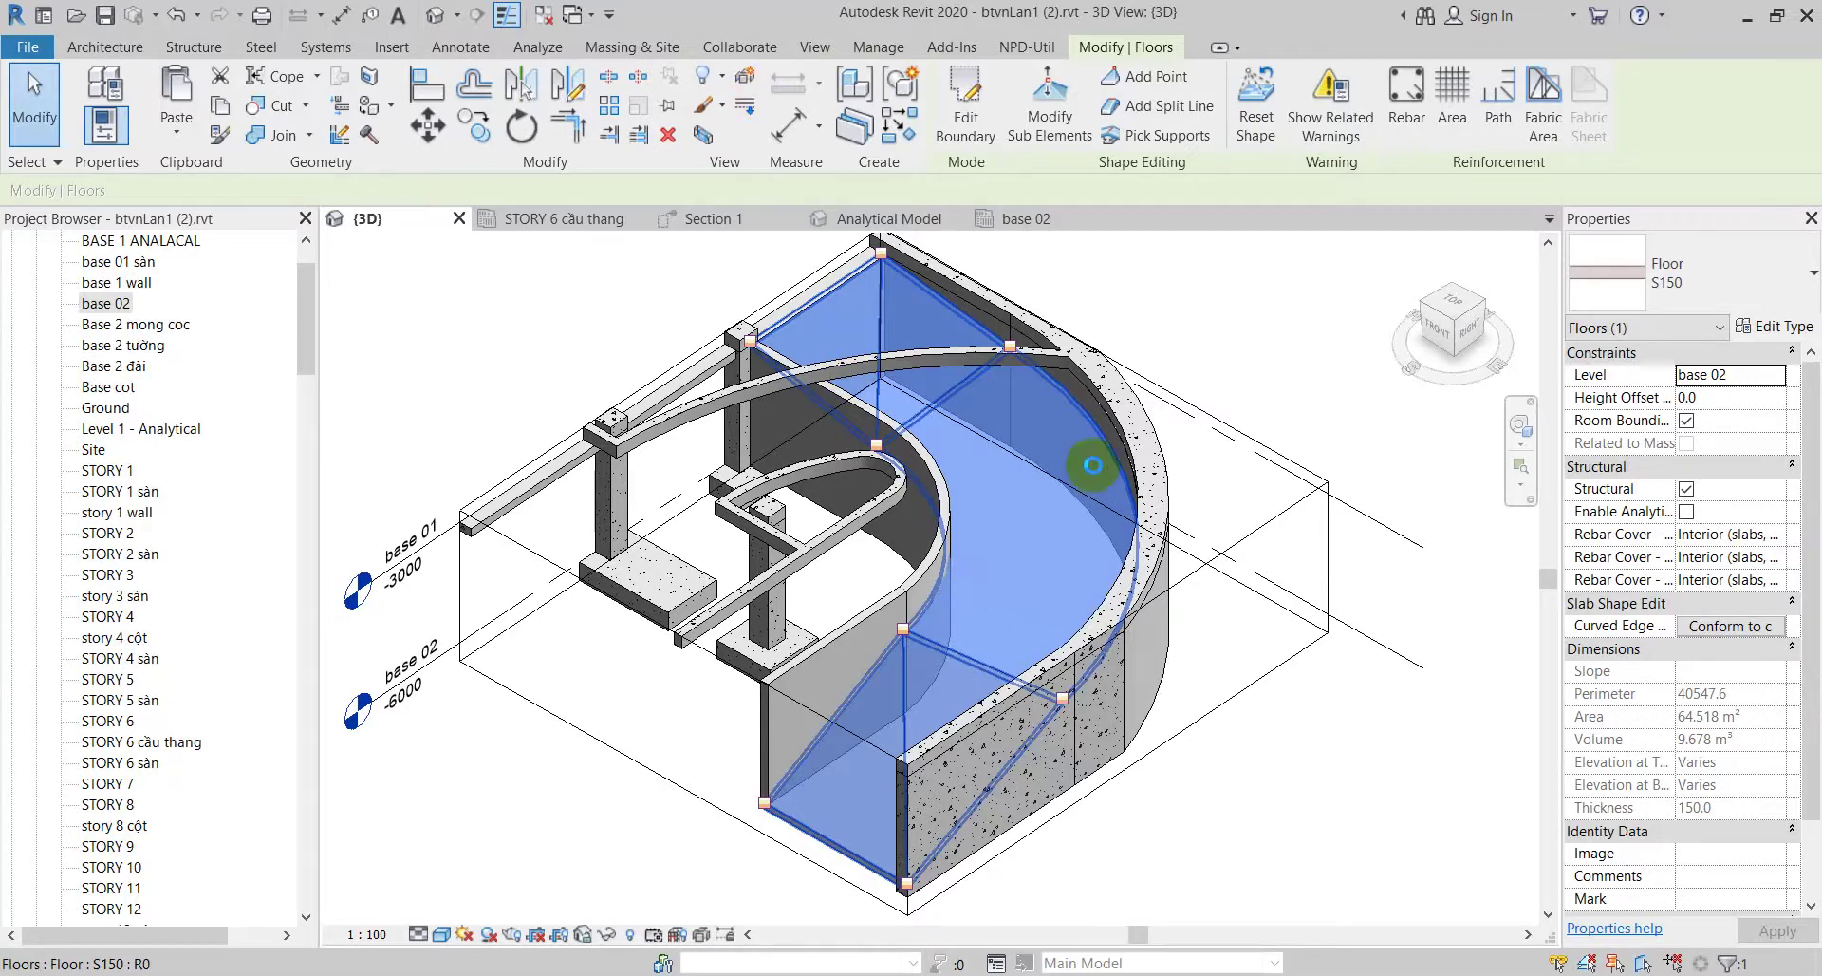
scroll(935, 463, down, 3)
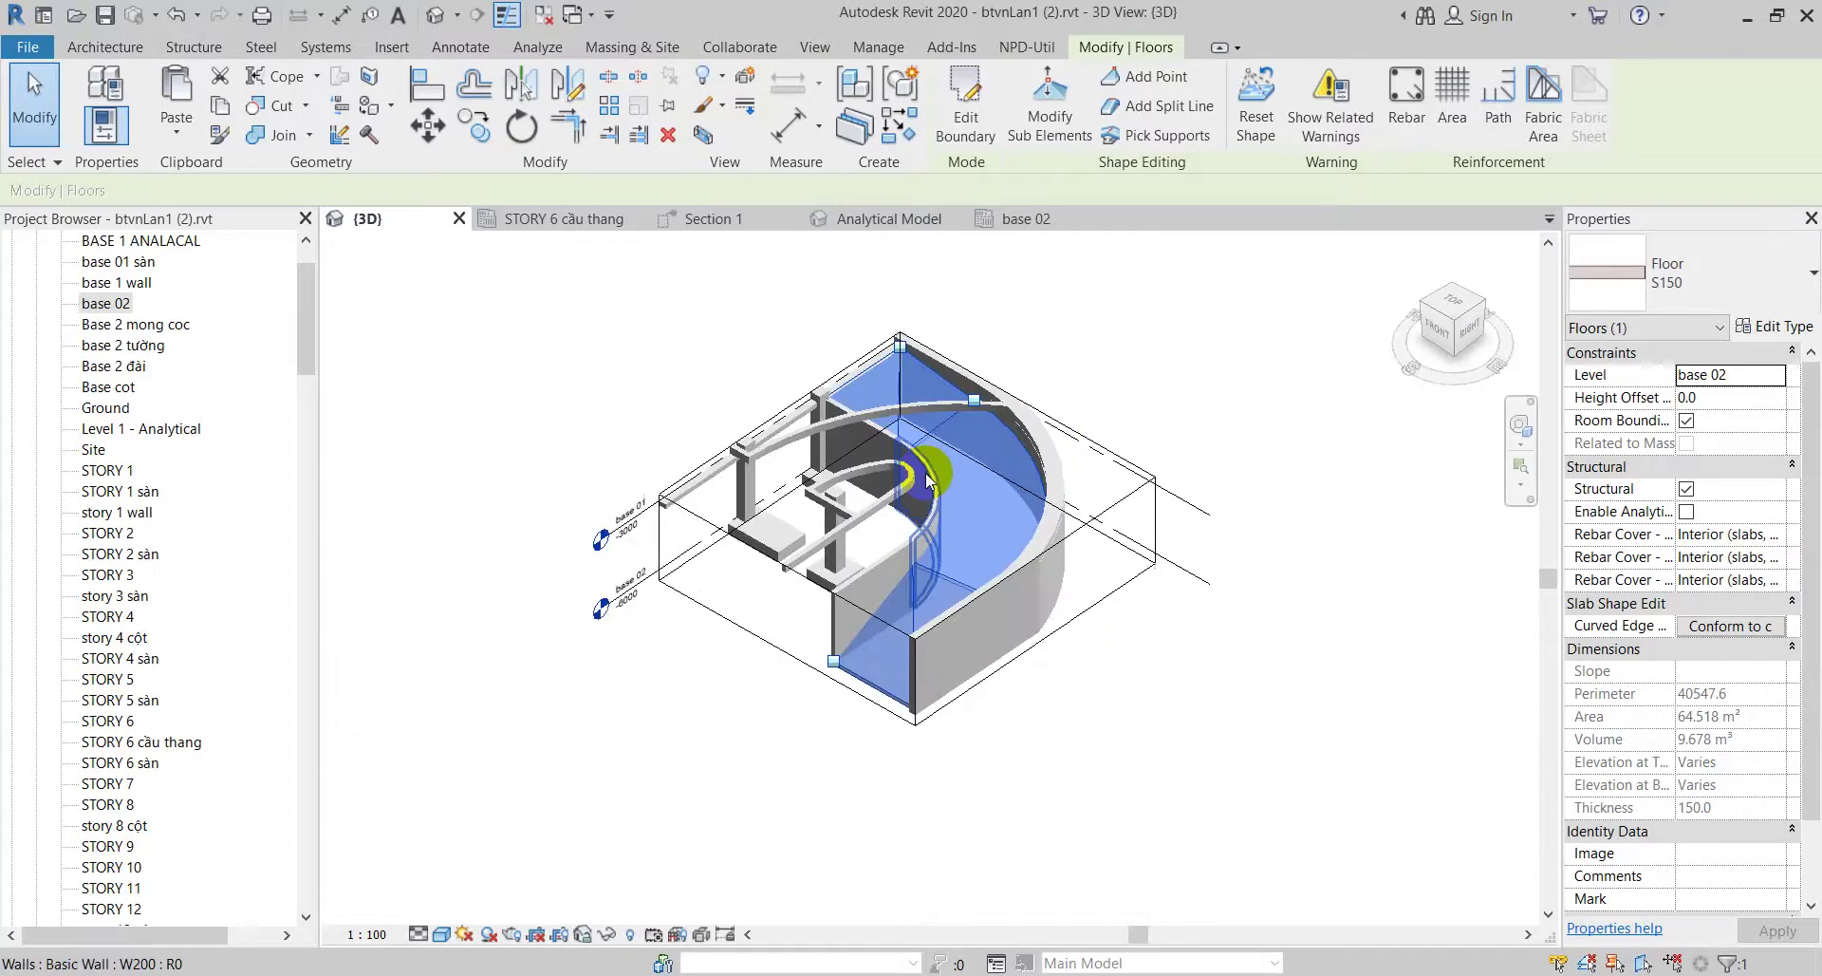
Step: Drag the section box faces out toward the upper-left and front to show the whole basement
click(745, 539)
mouse_move(740, 488)
mouse_down()
mouse_move(700, 419)
mouse_move(555, 394)
mouse_up()
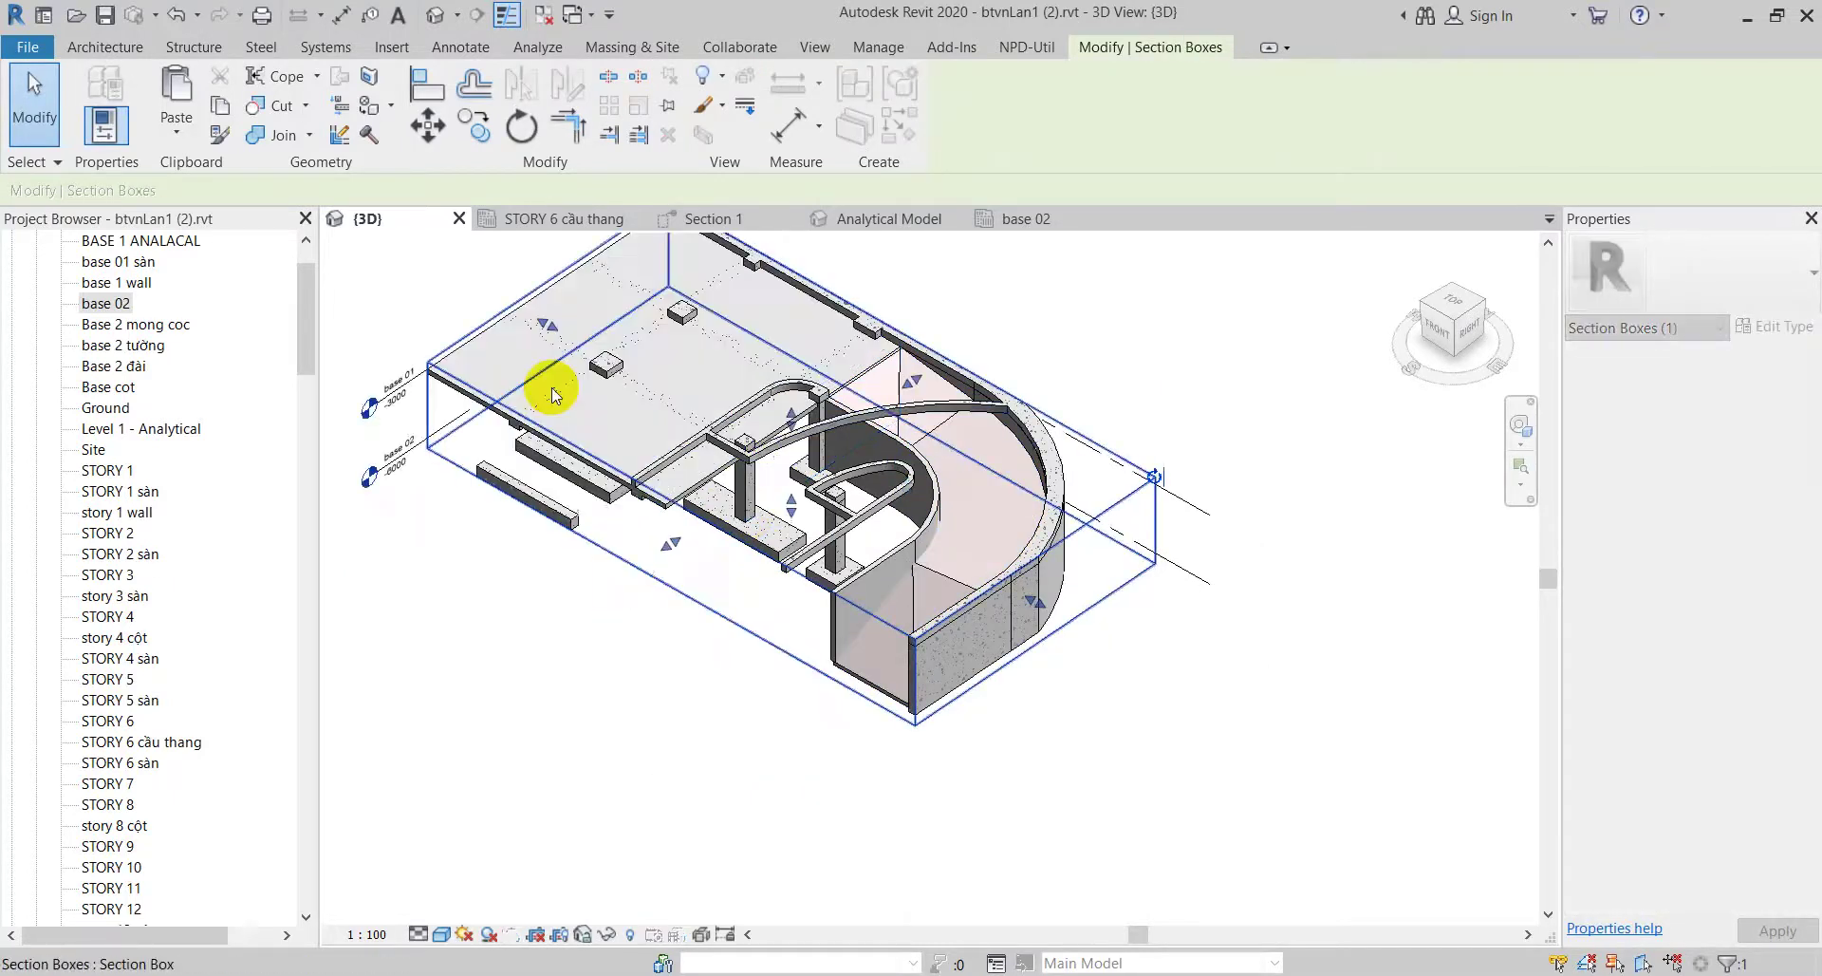
scroll(813, 496, up, 2)
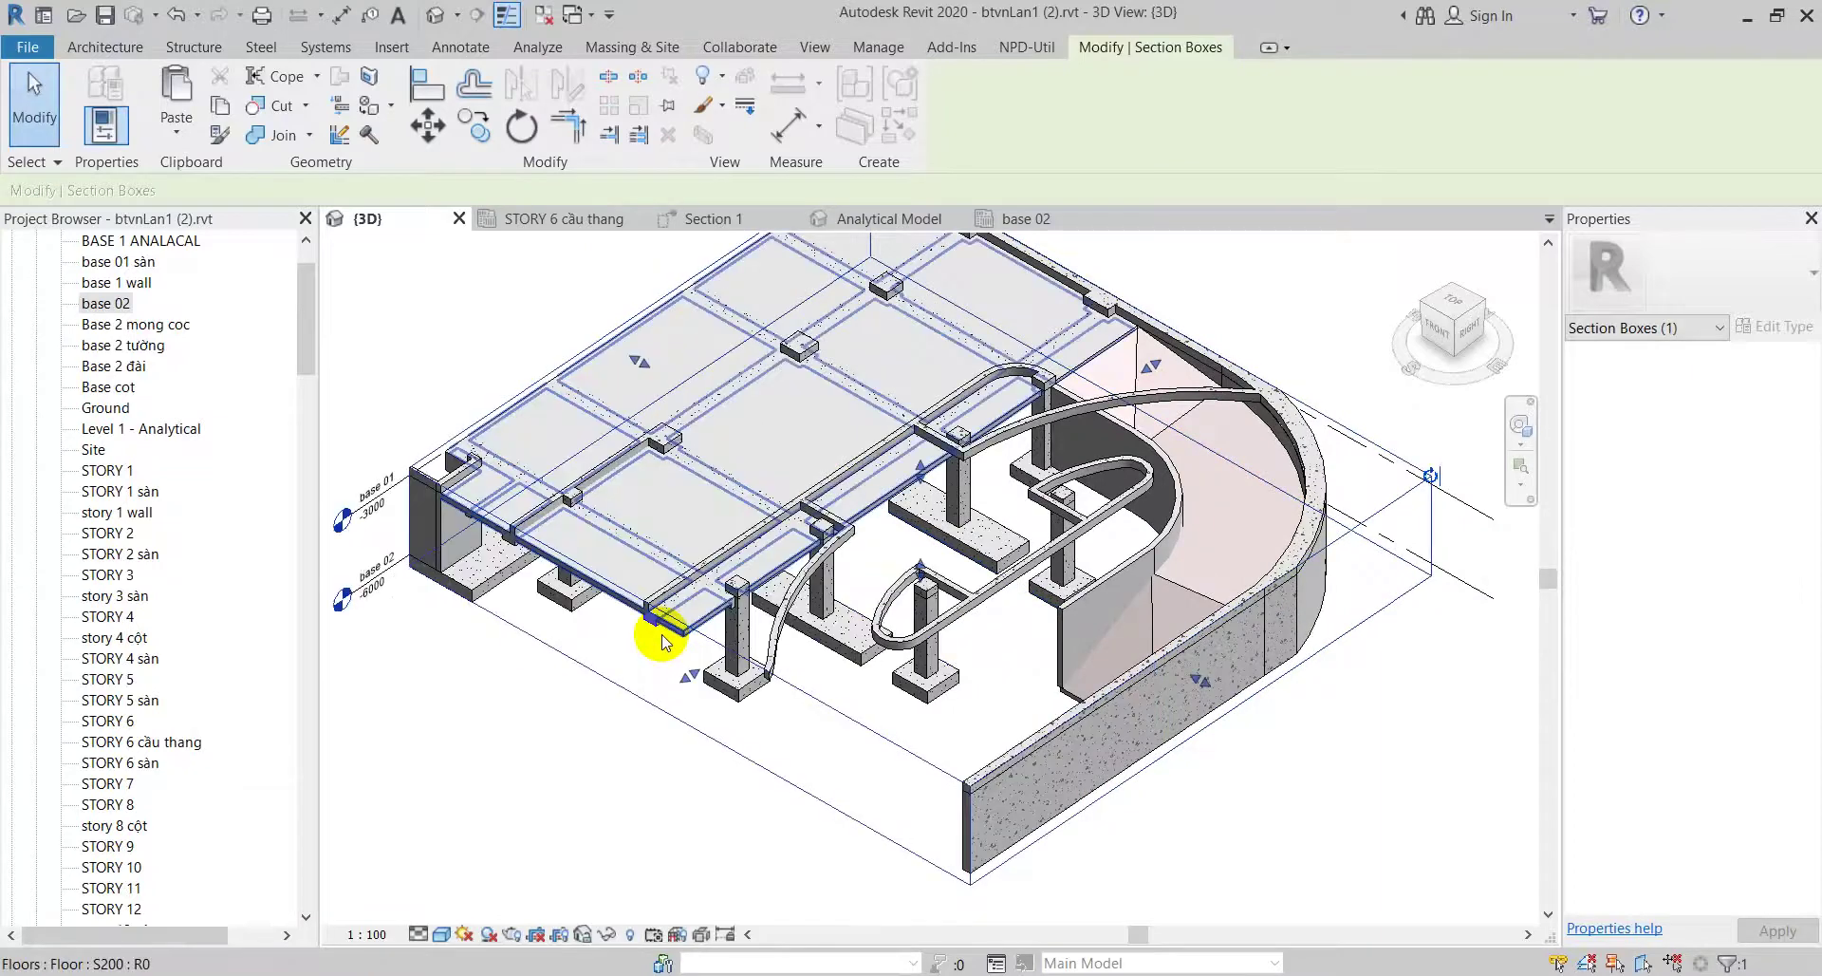
scroll(661, 644, down, 2)
mouse_move(651, 472)
mouse_down()
mouse_move(496, 411)
mouse_move(525, 462)
mouse_up()
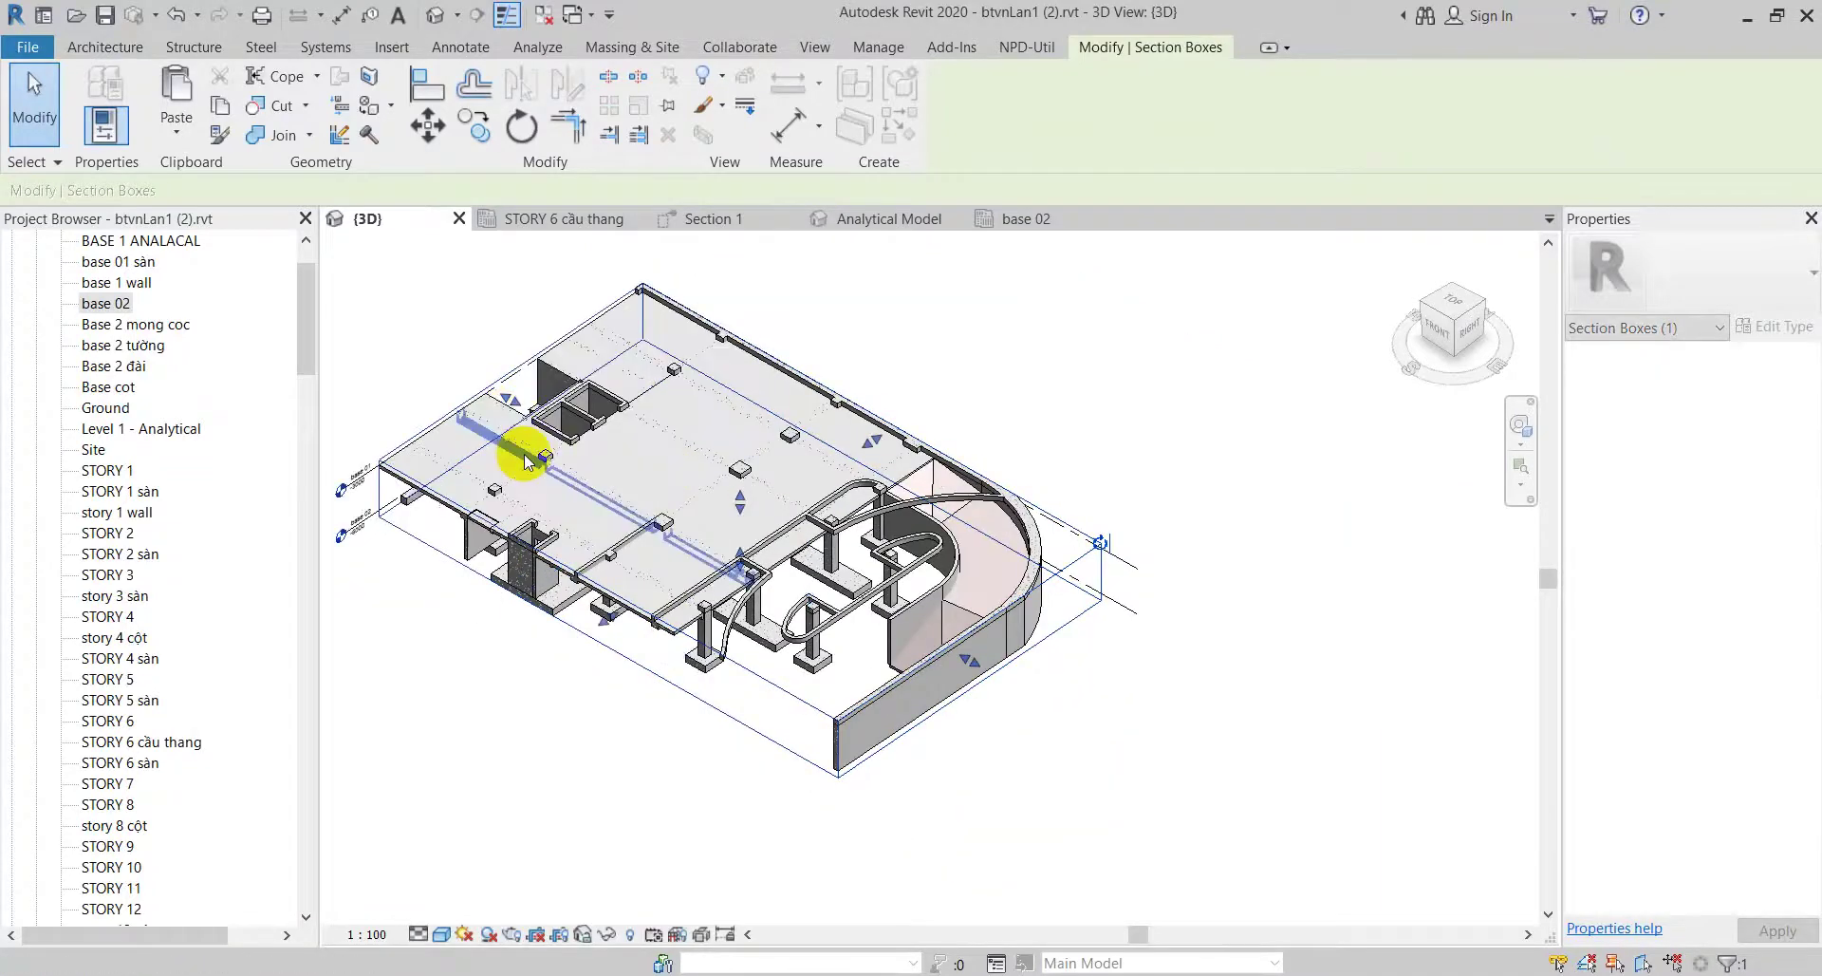
mouse_move(602, 625)
mouse_down()
mouse_move(480, 672)
mouse_move(569, 541)
mouse_move(665, 530)
mouse_move(651, 488)
mouse_move(643, 558)
mouse_up()
scroll(649, 537, up, 3)
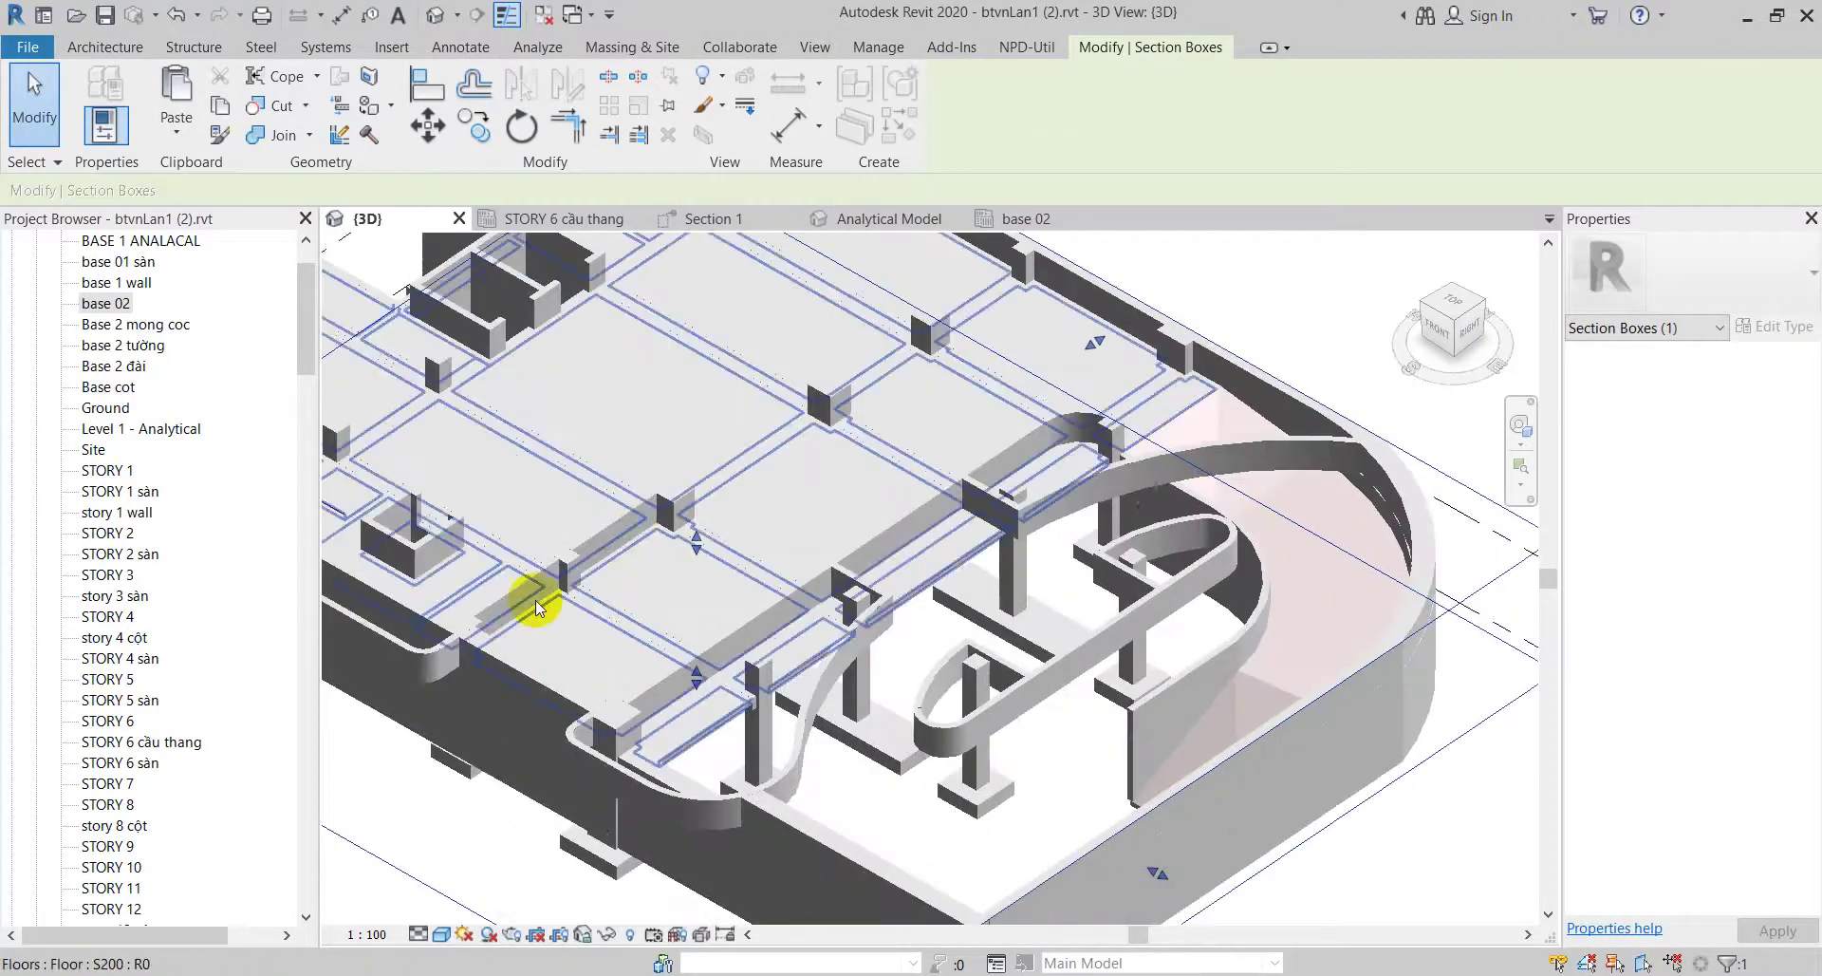
scroll(691, 518, up, 2)
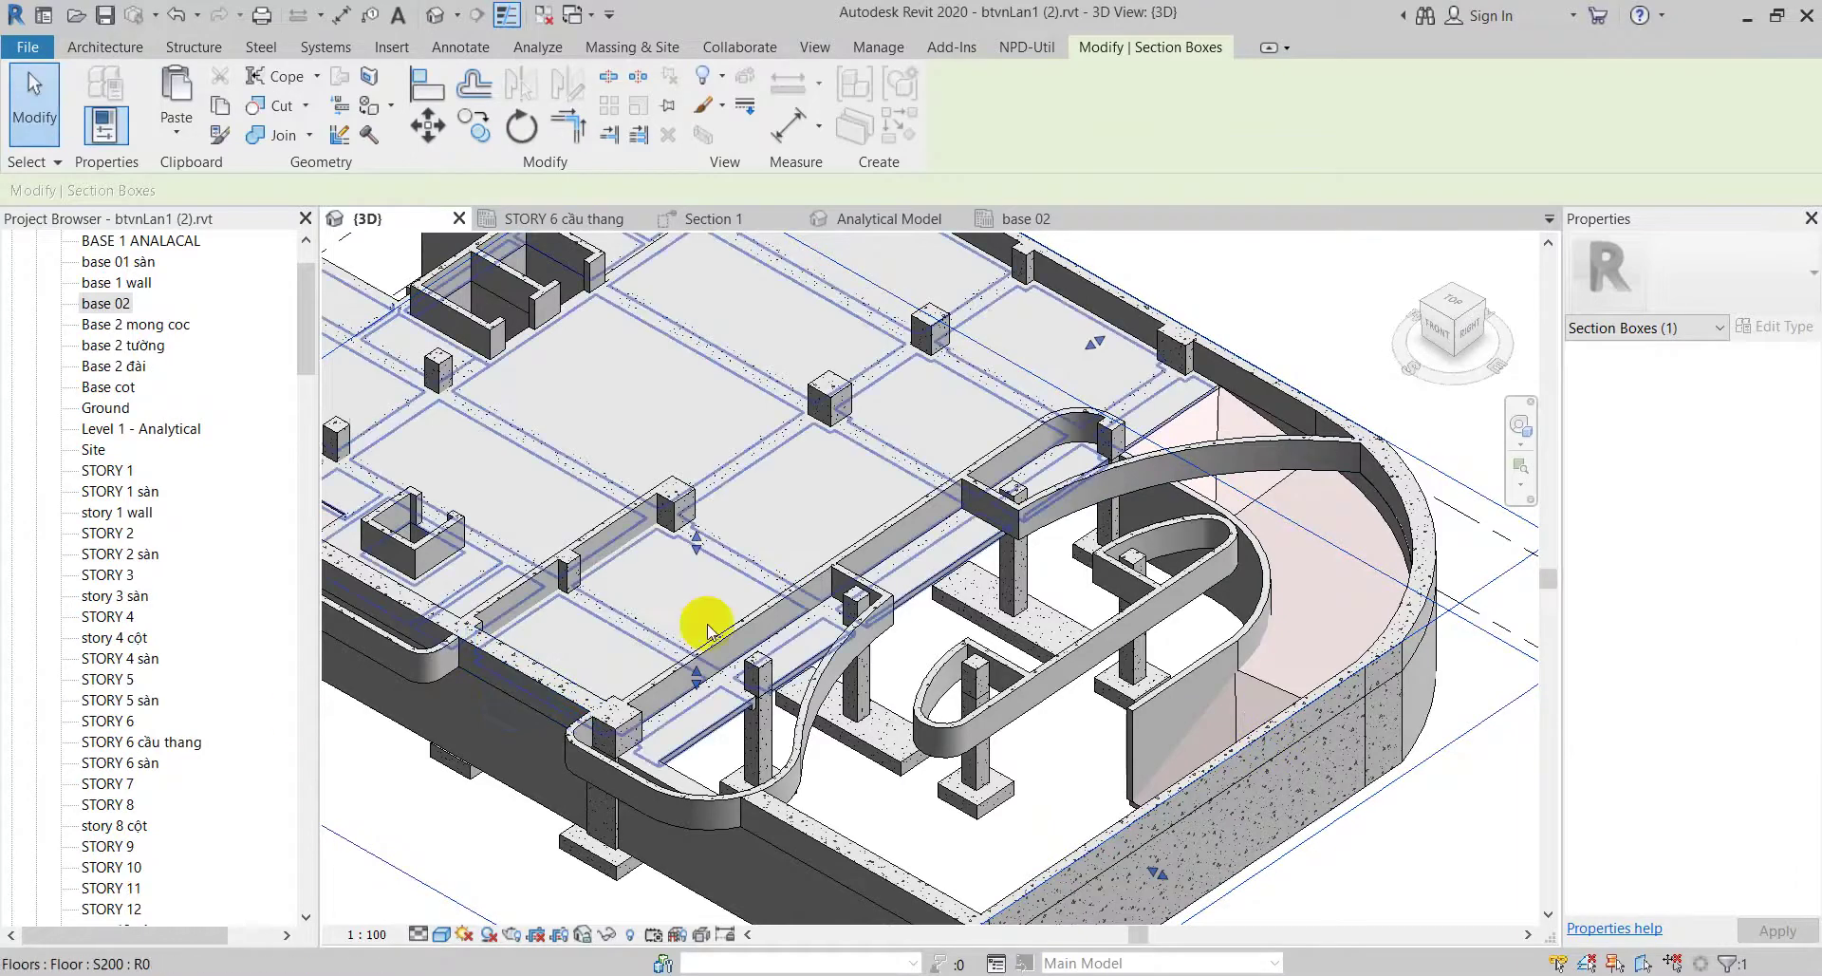
scroll(704, 618, down, 5)
middle_drag(704, 622, 756, 697)
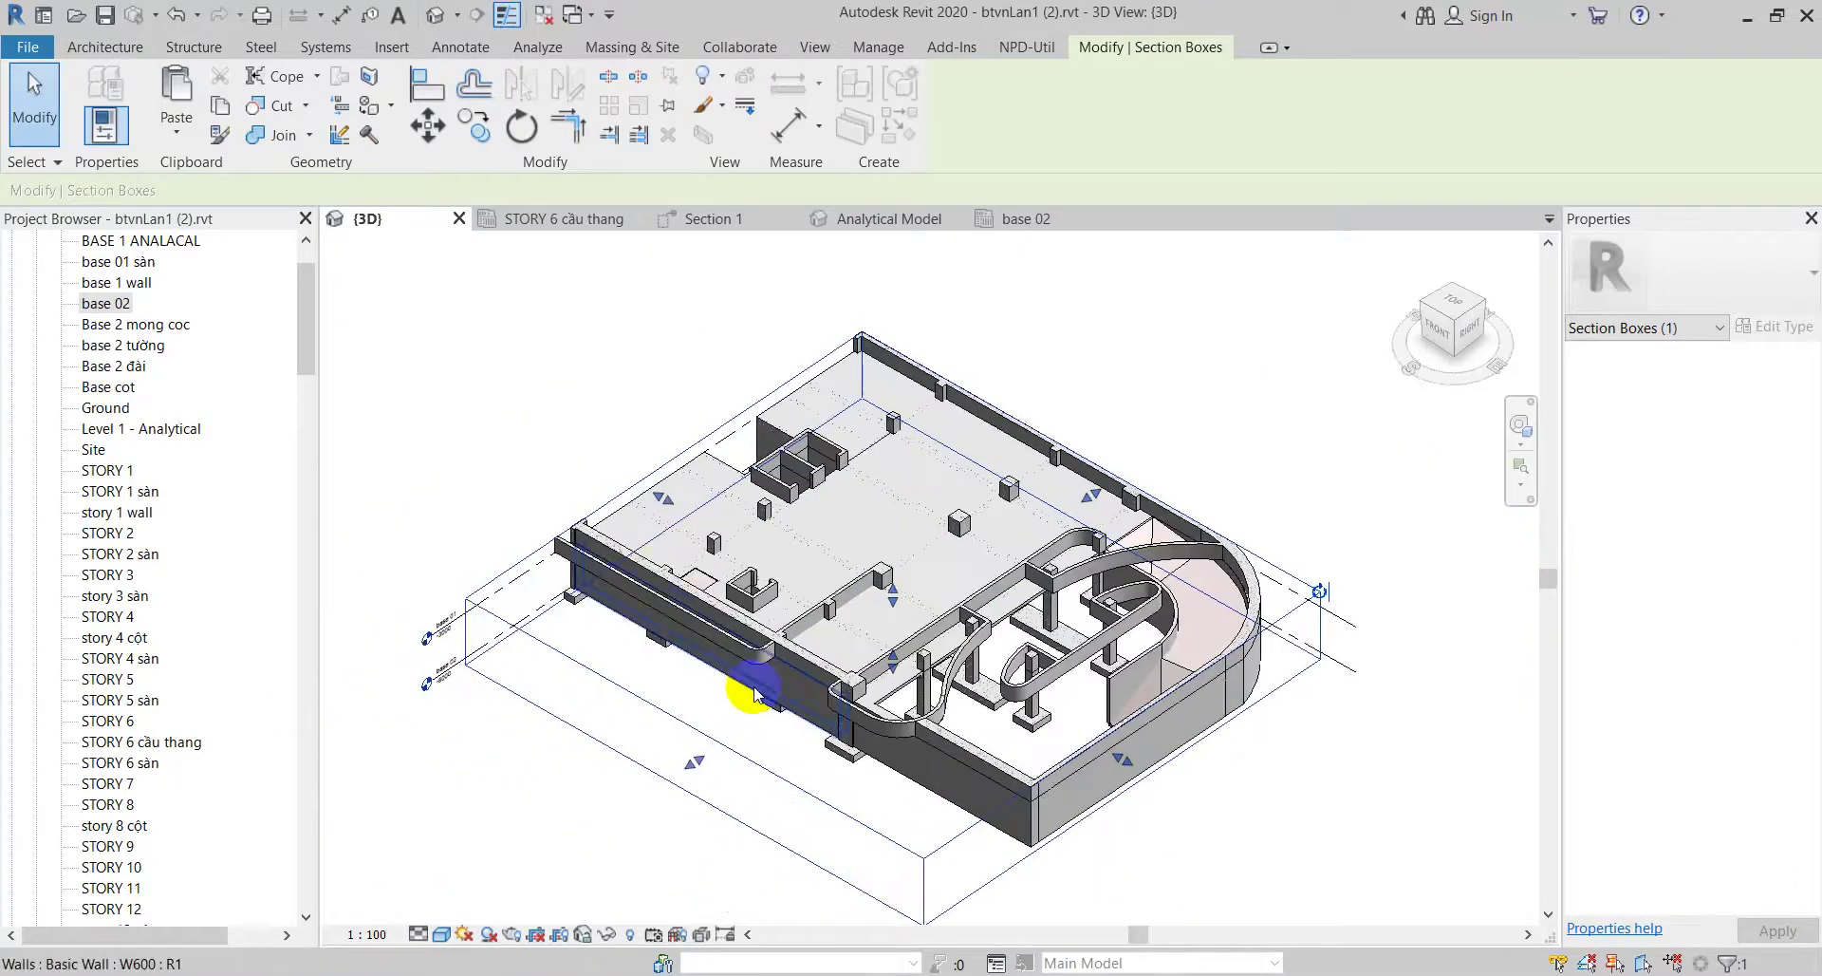
scroll(756, 695, up, 2)
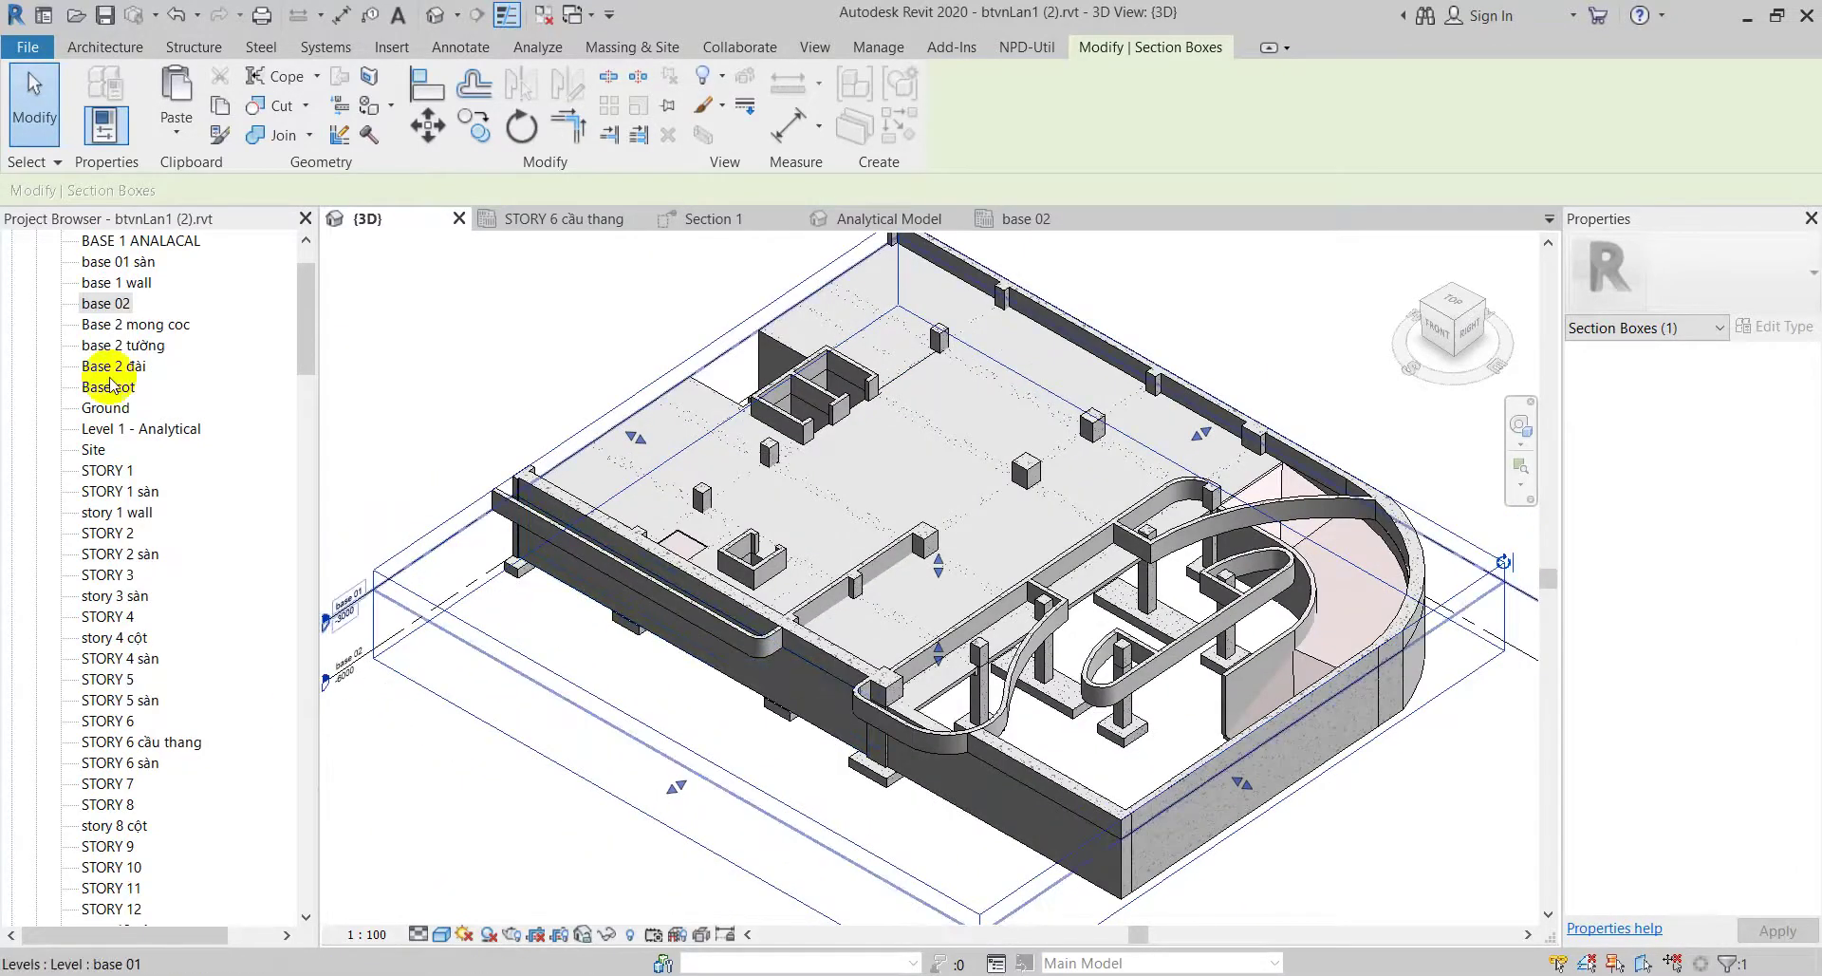
scroll(107, 346, up, 1)
Step: Open the base 01 structural plan and pan to the curved walls
click(109, 282)
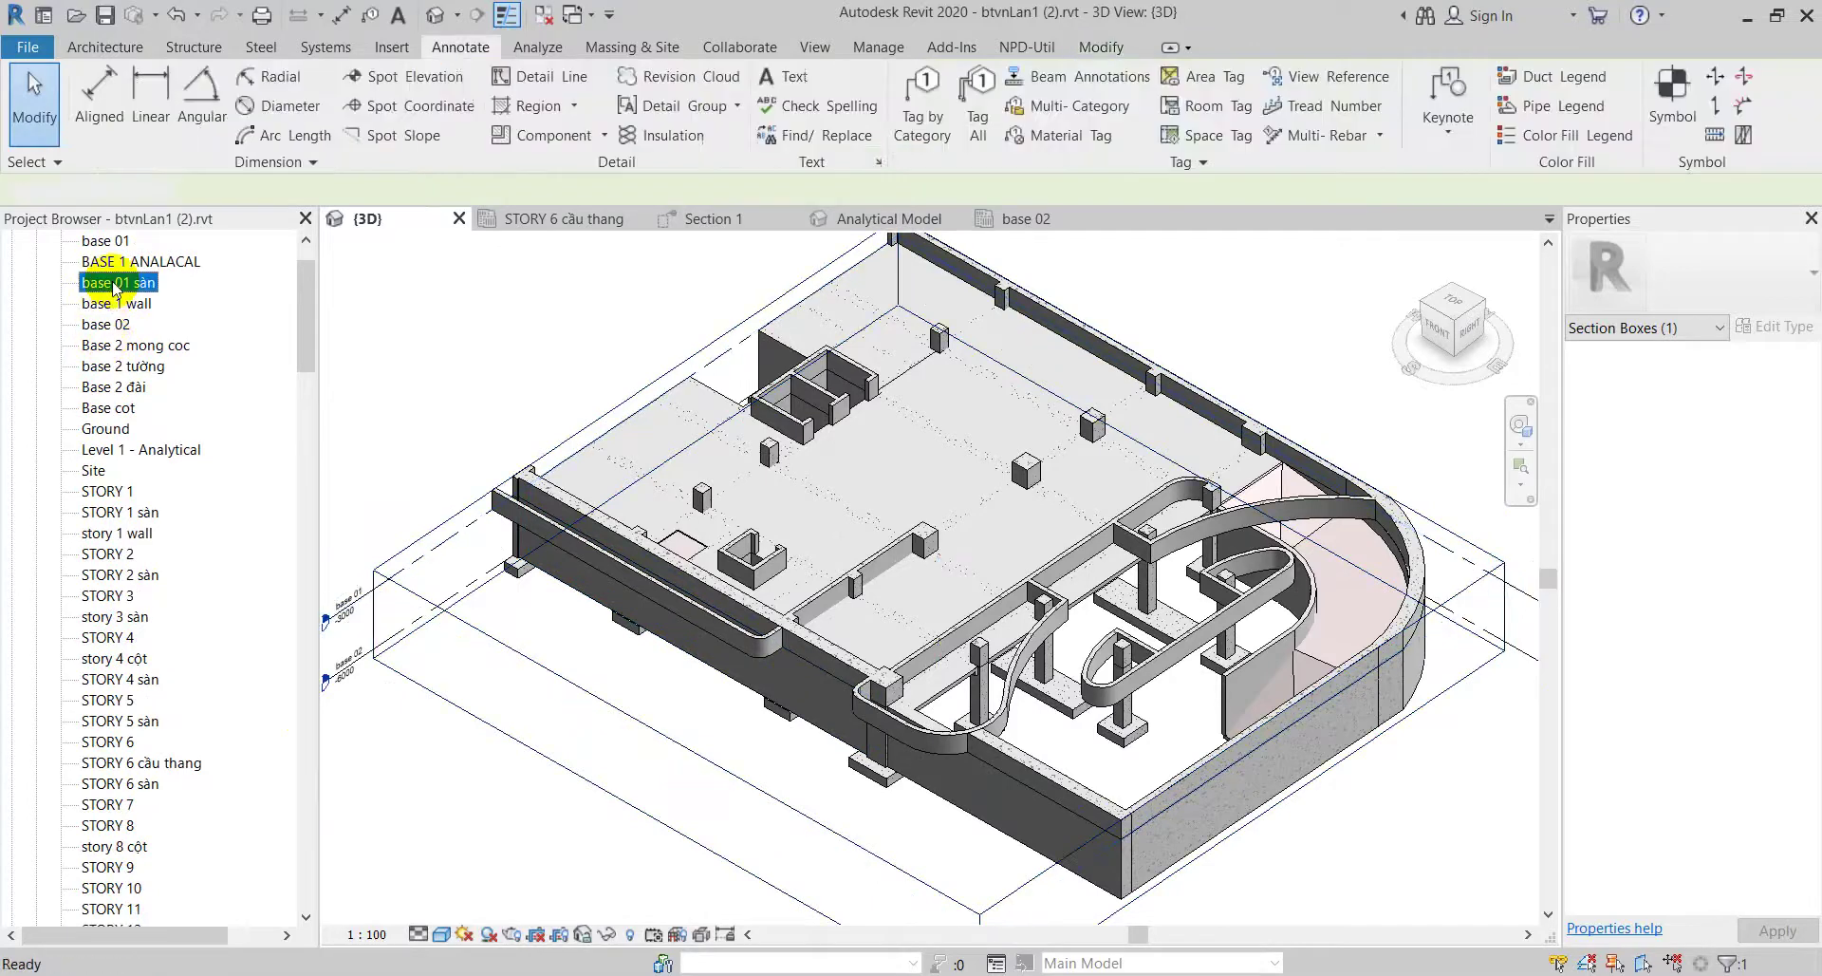
scroll(114, 285, up, 2)
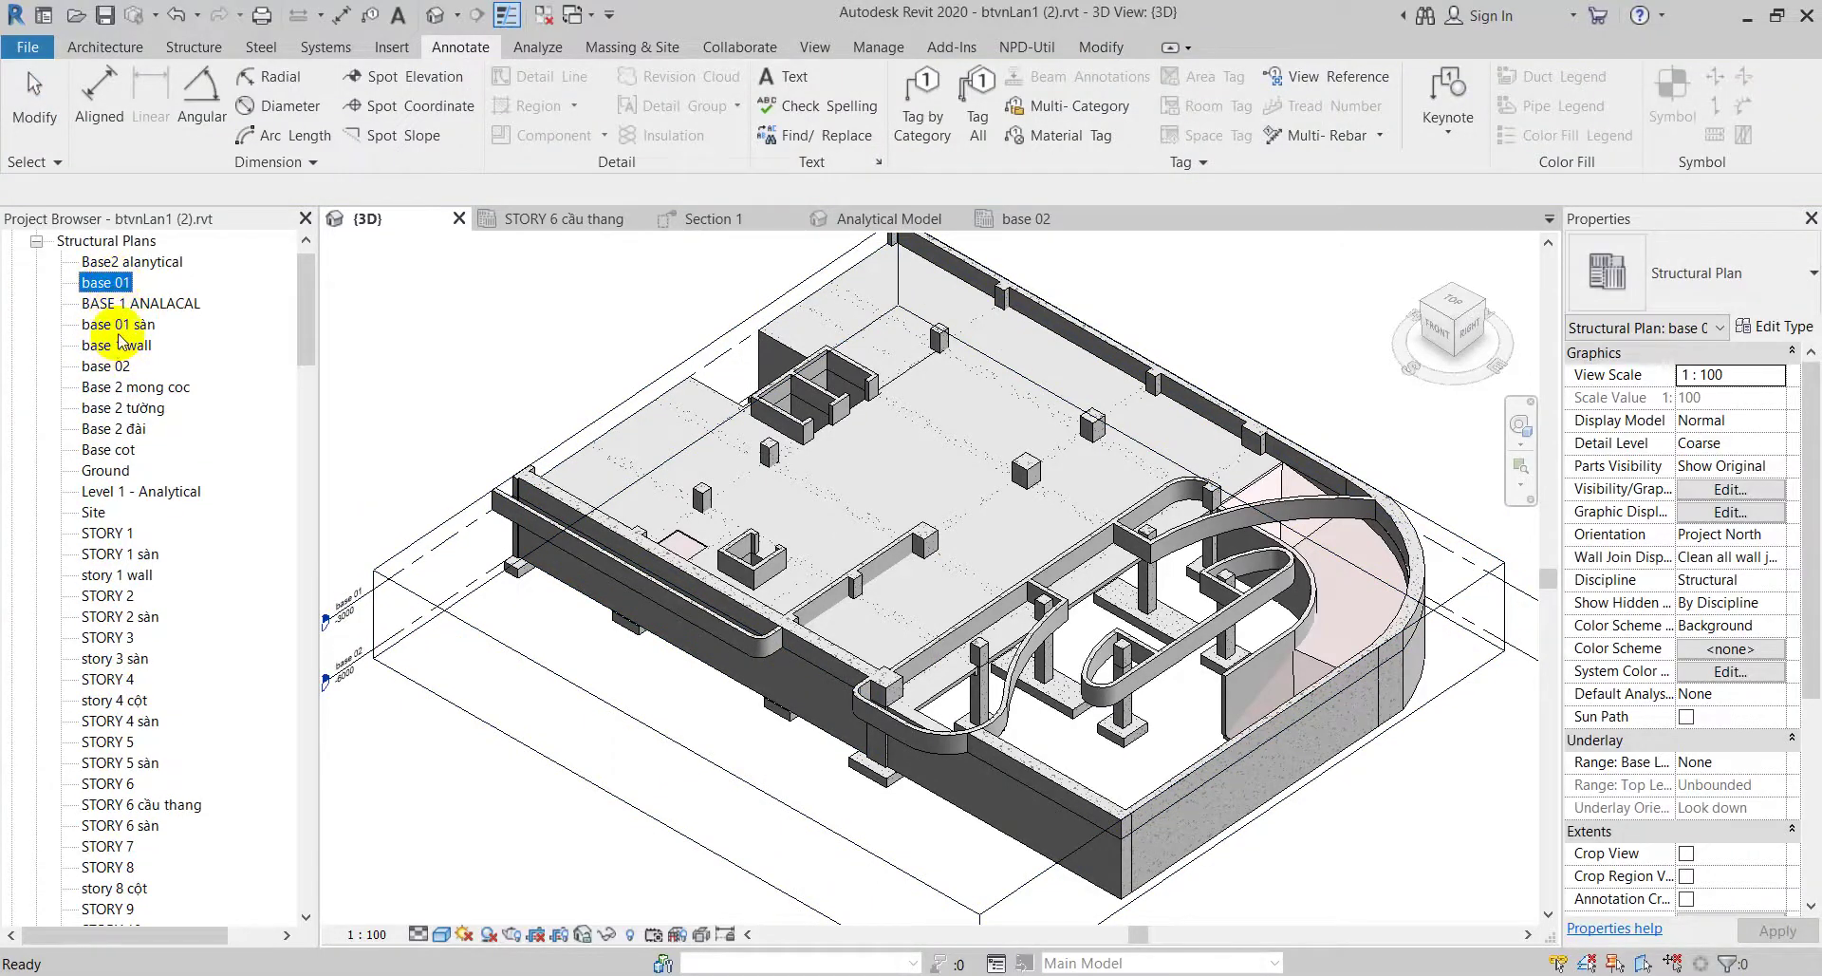
double_click(107, 281)
scroll(972, 674, up, 4)
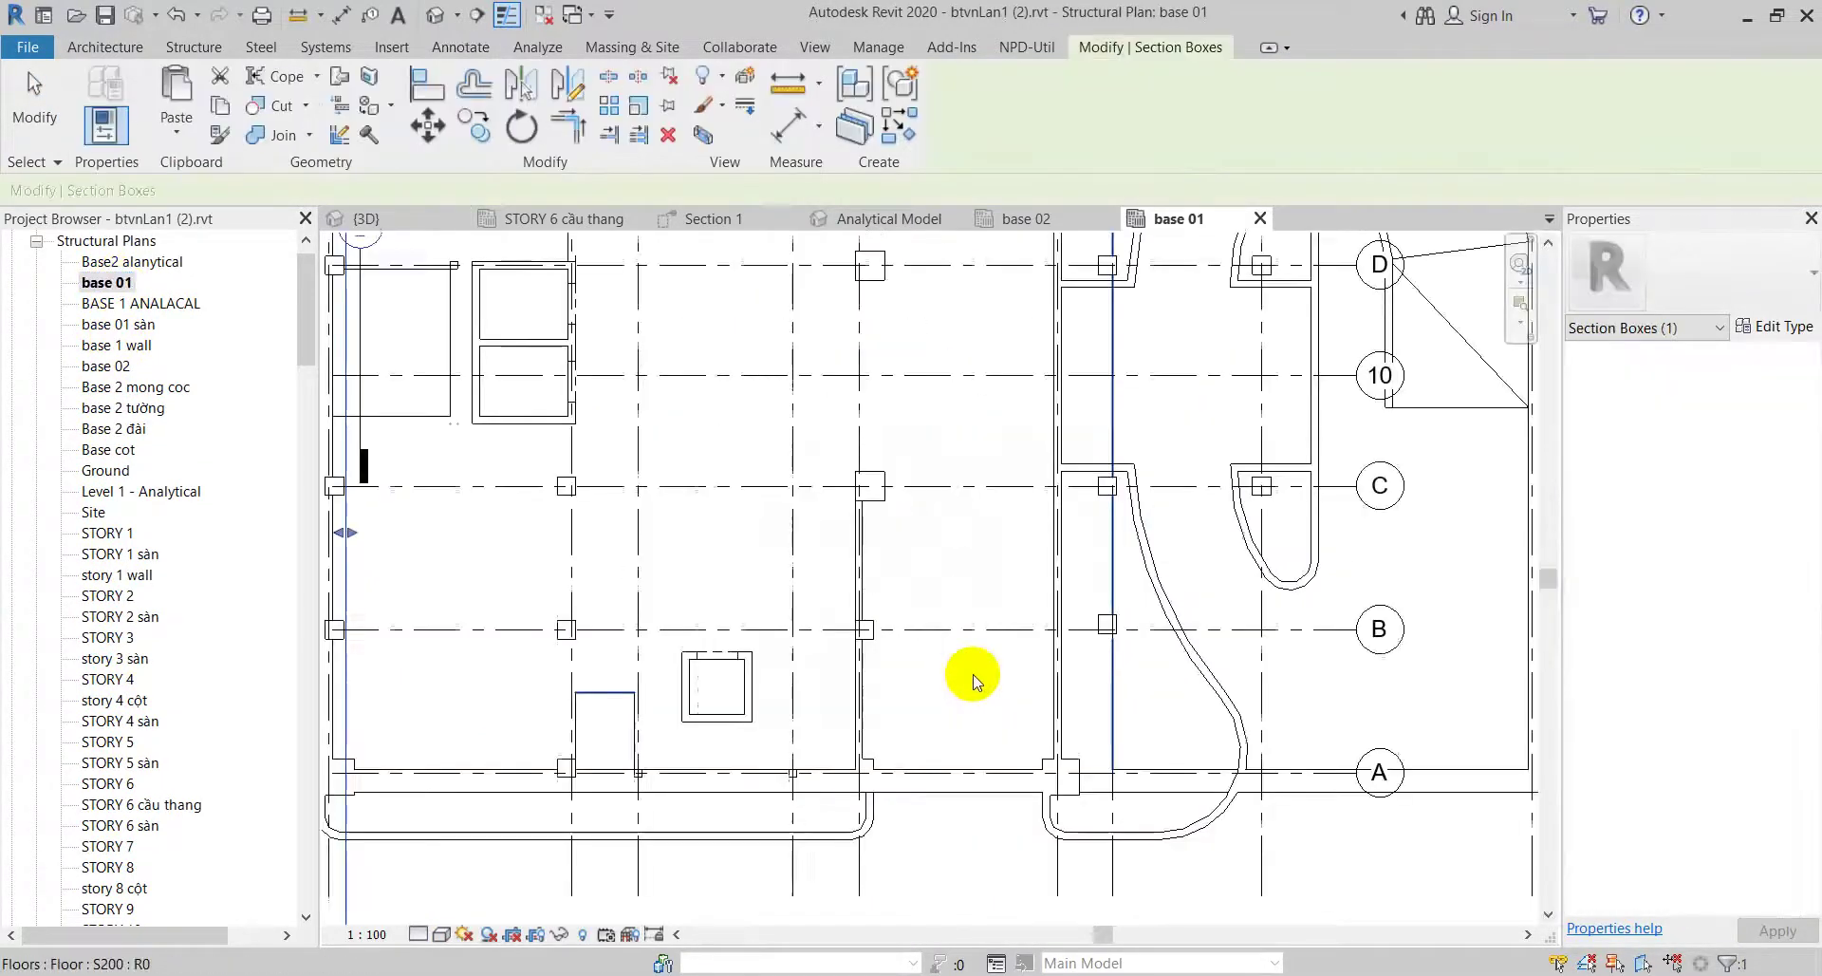
middle_drag(972, 674, 883, 650)
middle_drag(887, 488, 882, 531)
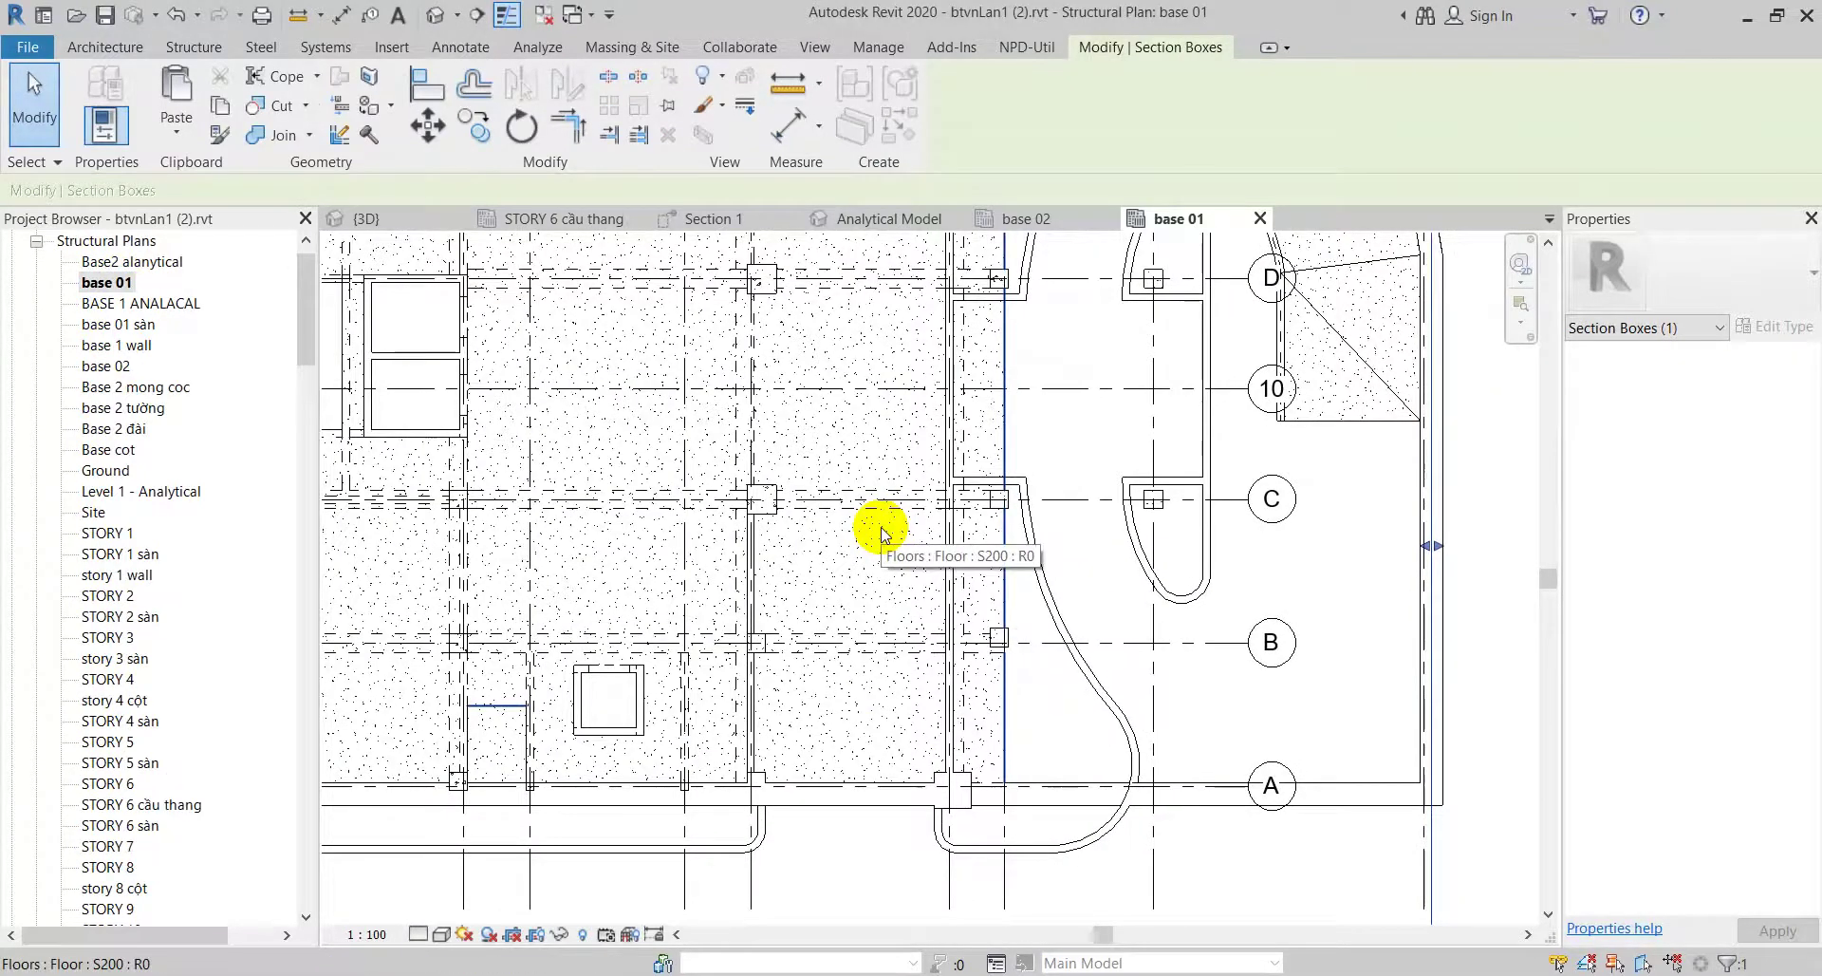
middle_drag(882, 532, 883, 471)
scroll(867, 529, down, 2)
scroll(846, 529, down, 2)
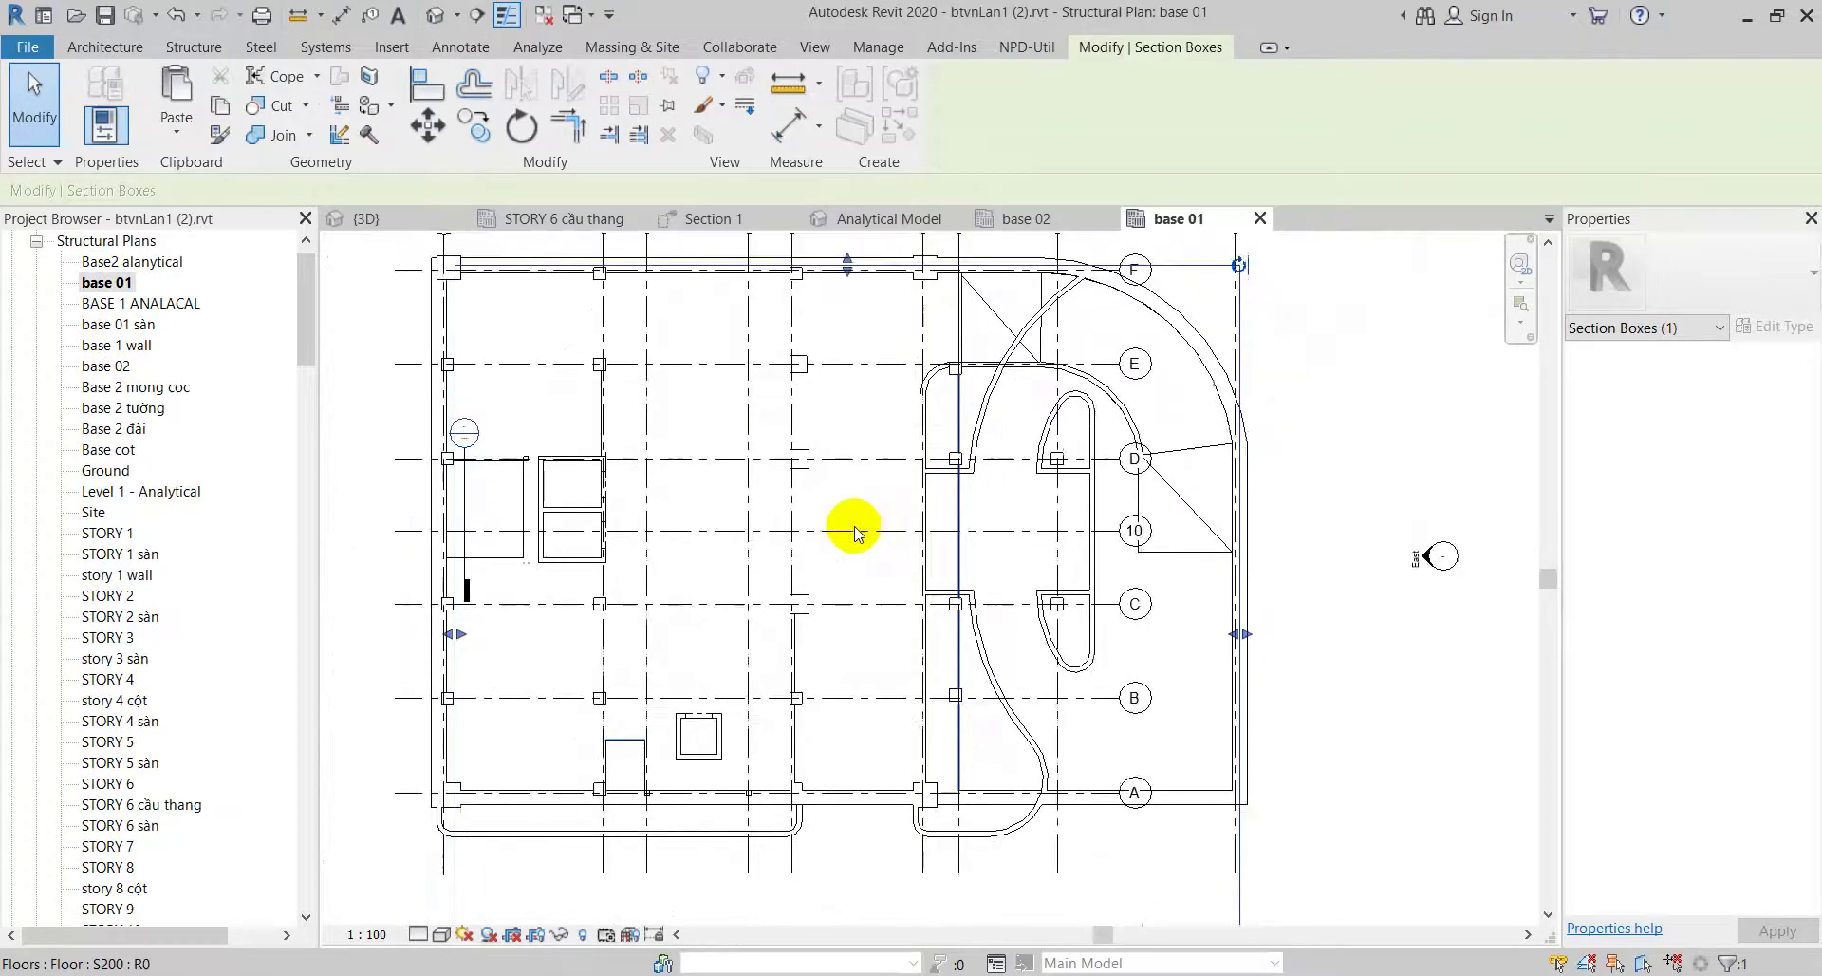
Step: Start a new structural floor sketch via Structure > Floor > Floor: Structural
click(124, 55)
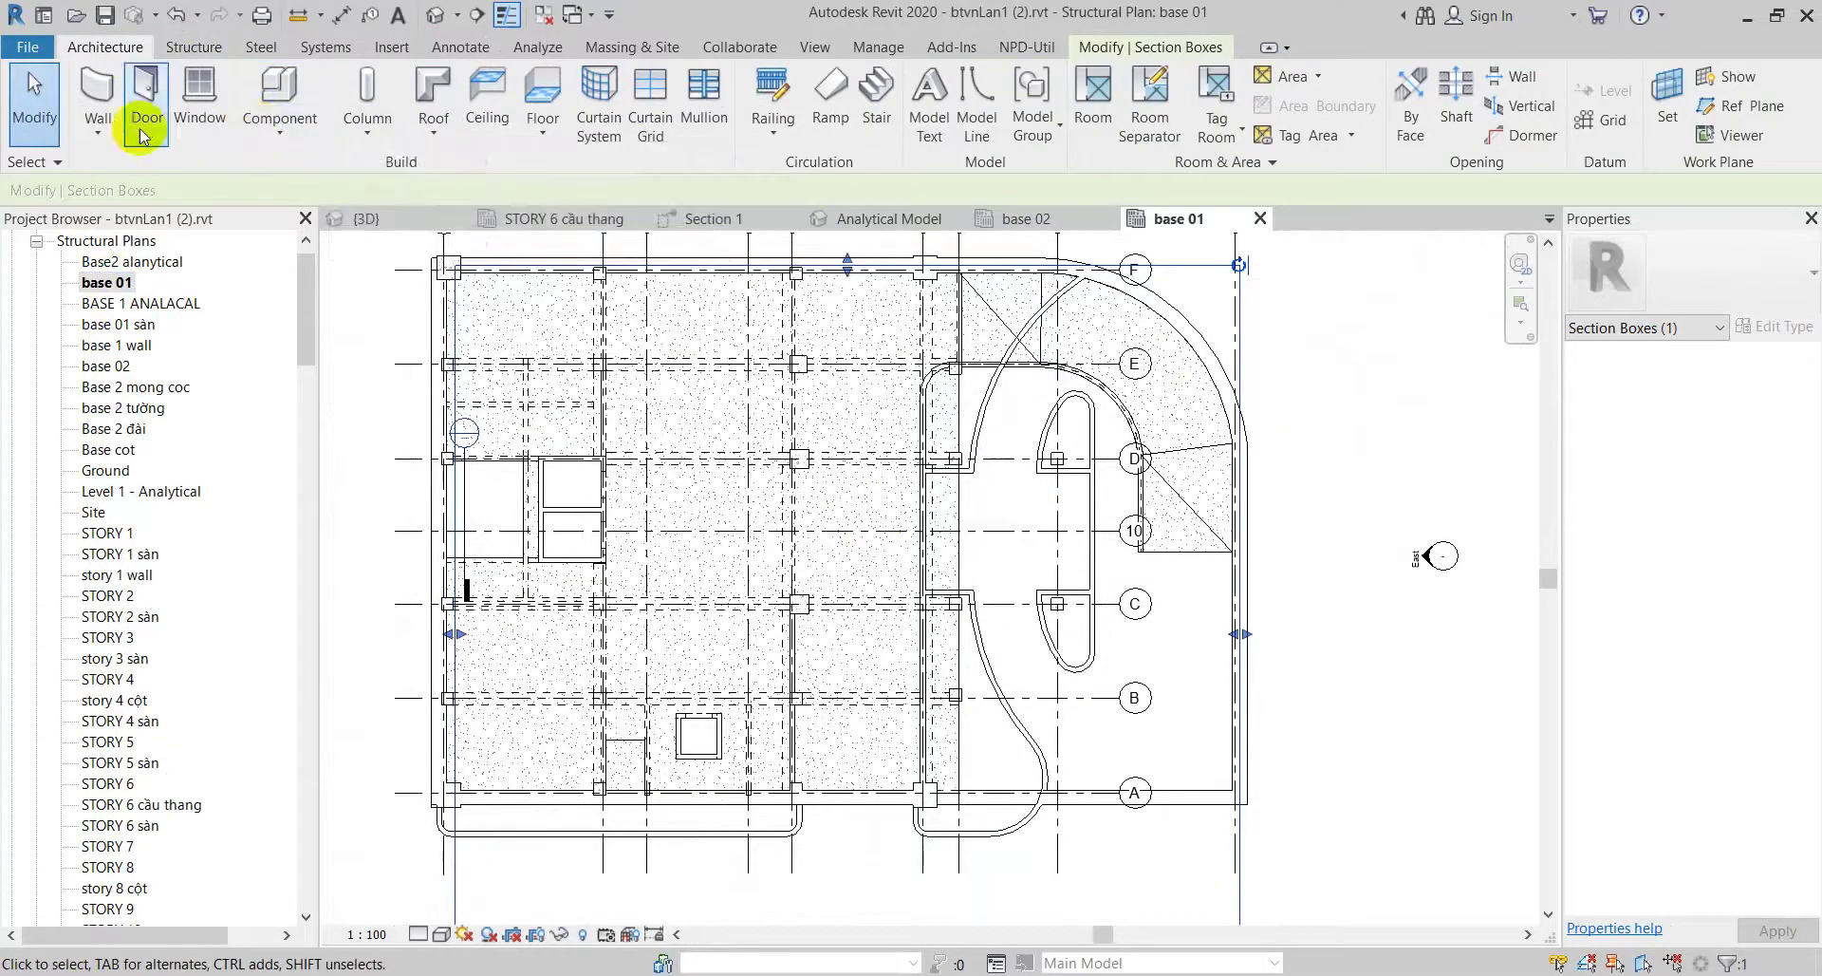
click(194, 47)
click(243, 133)
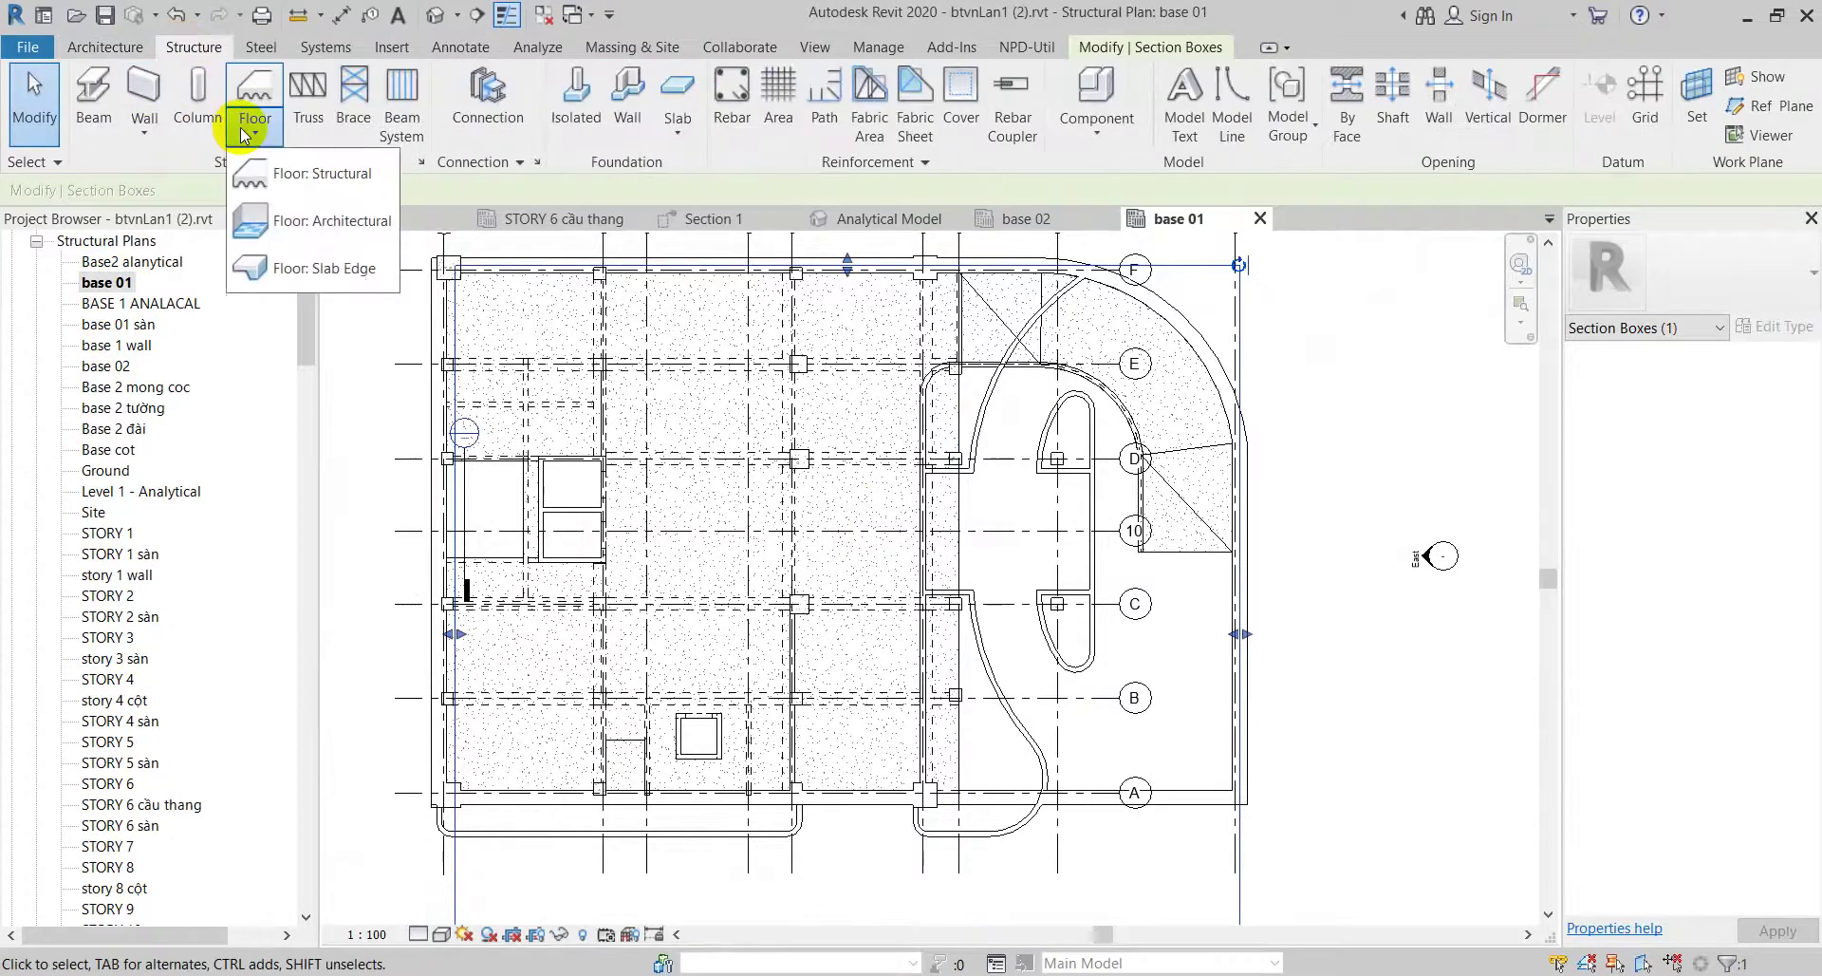
click(326, 176)
Step: Draw straight boundary lines from the wall intersection up along the wall to its end
scroll(853, 784, up, 3)
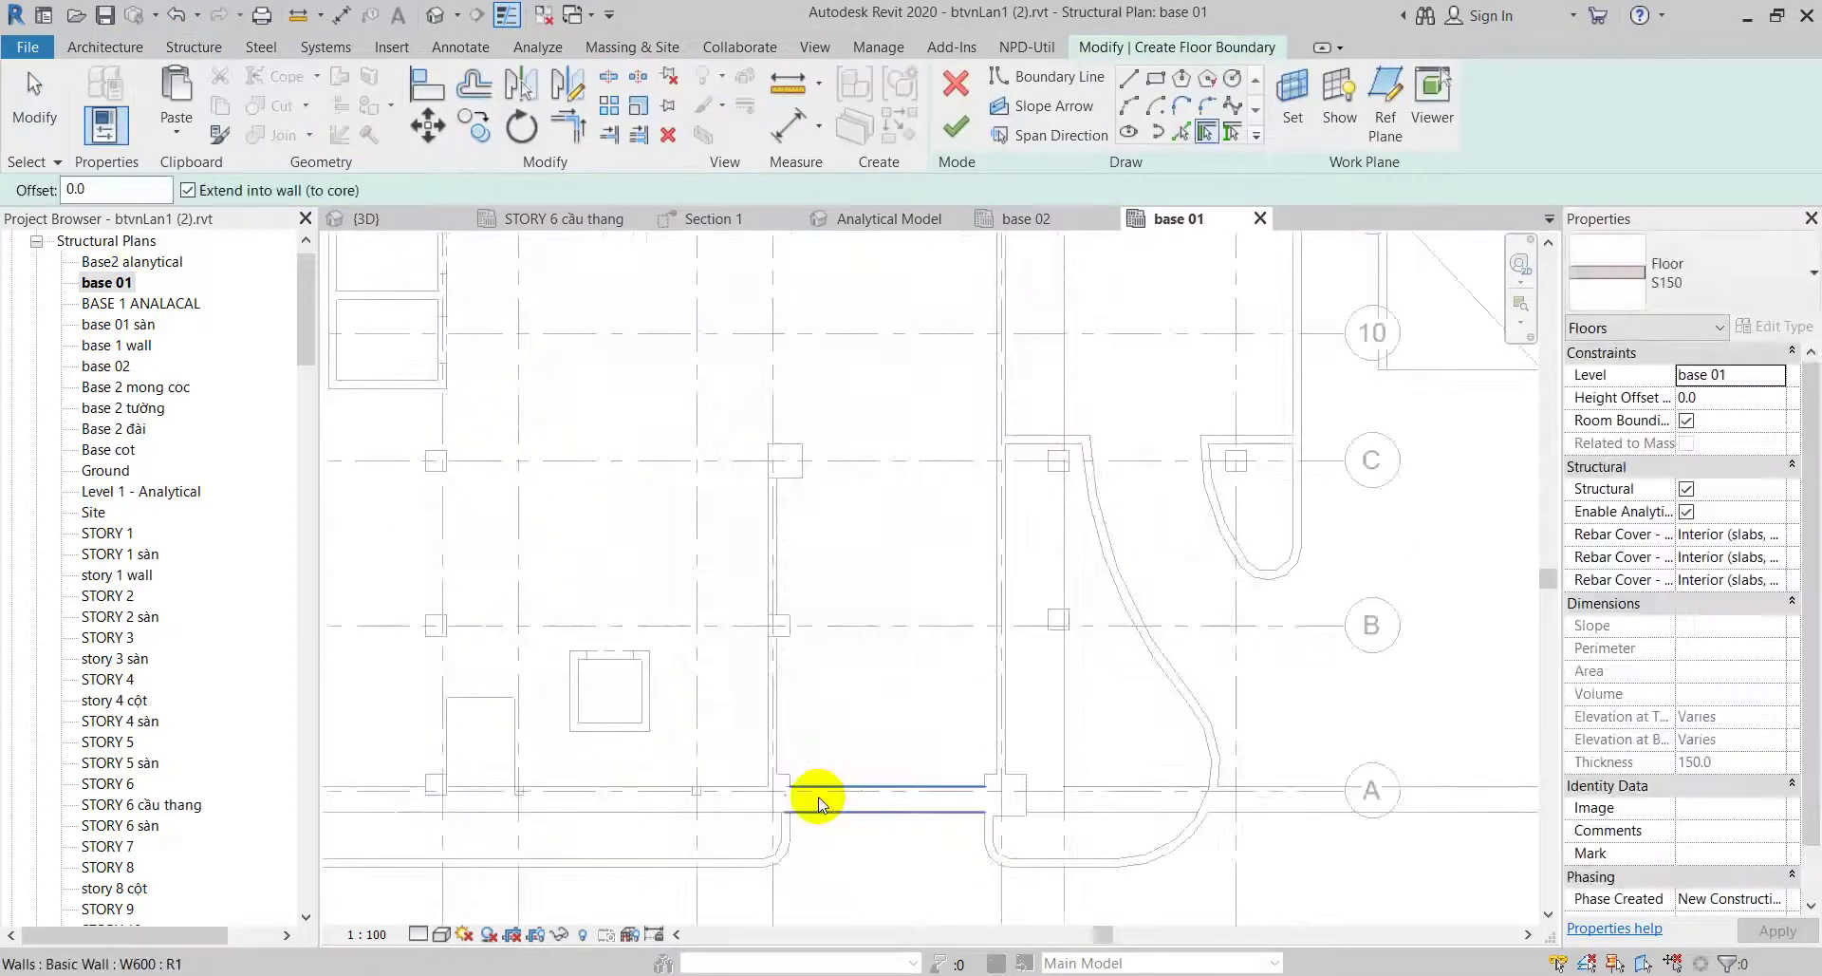
scroll(813, 801, up, 3)
scroll(801, 742, down, 3)
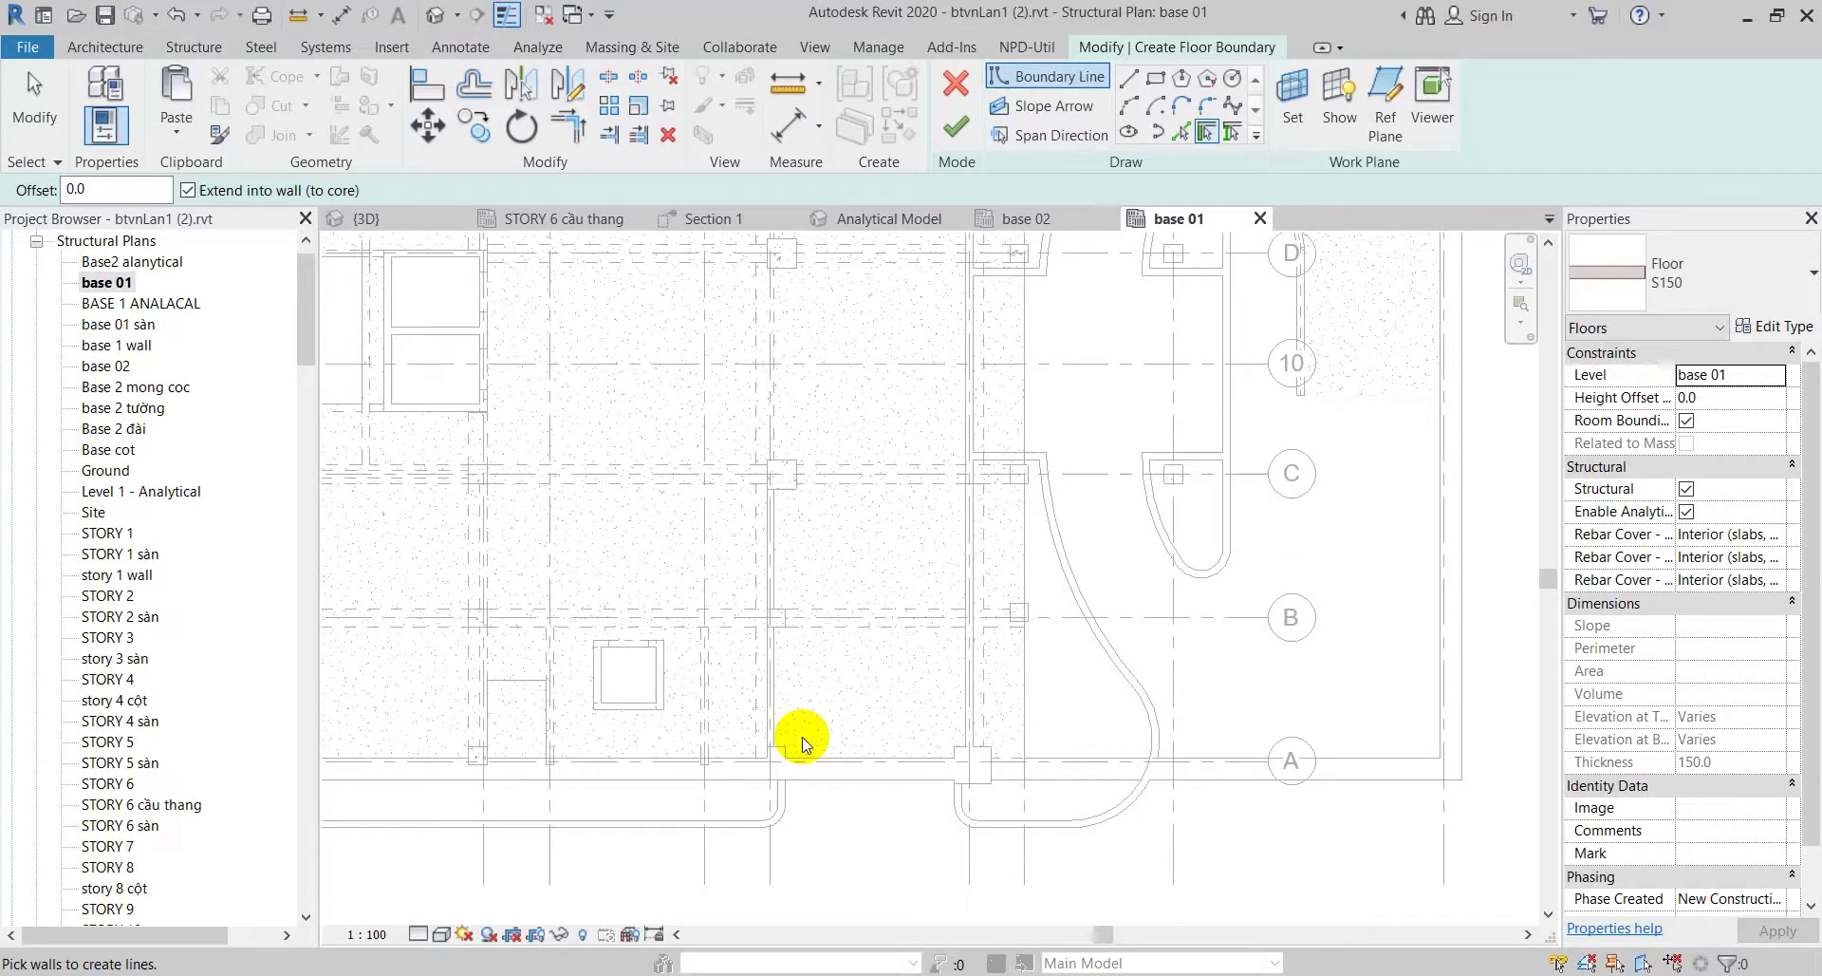
click(1128, 83)
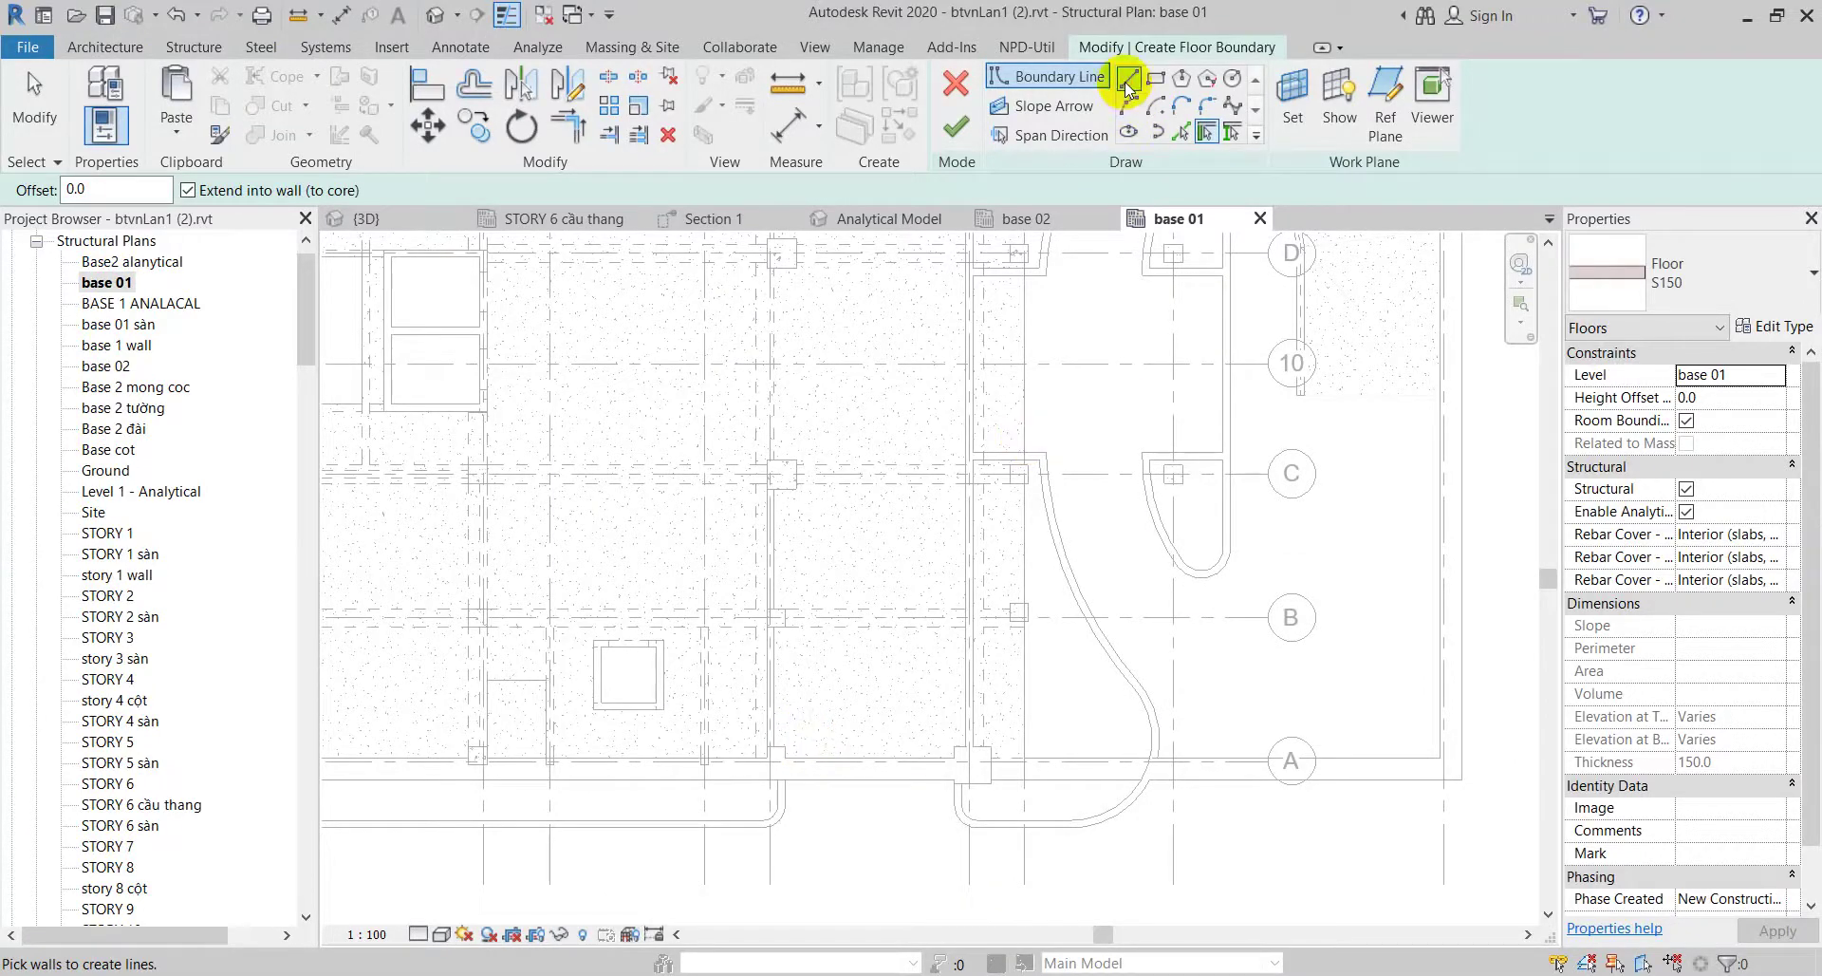
scroll(776, 774, up, 4)
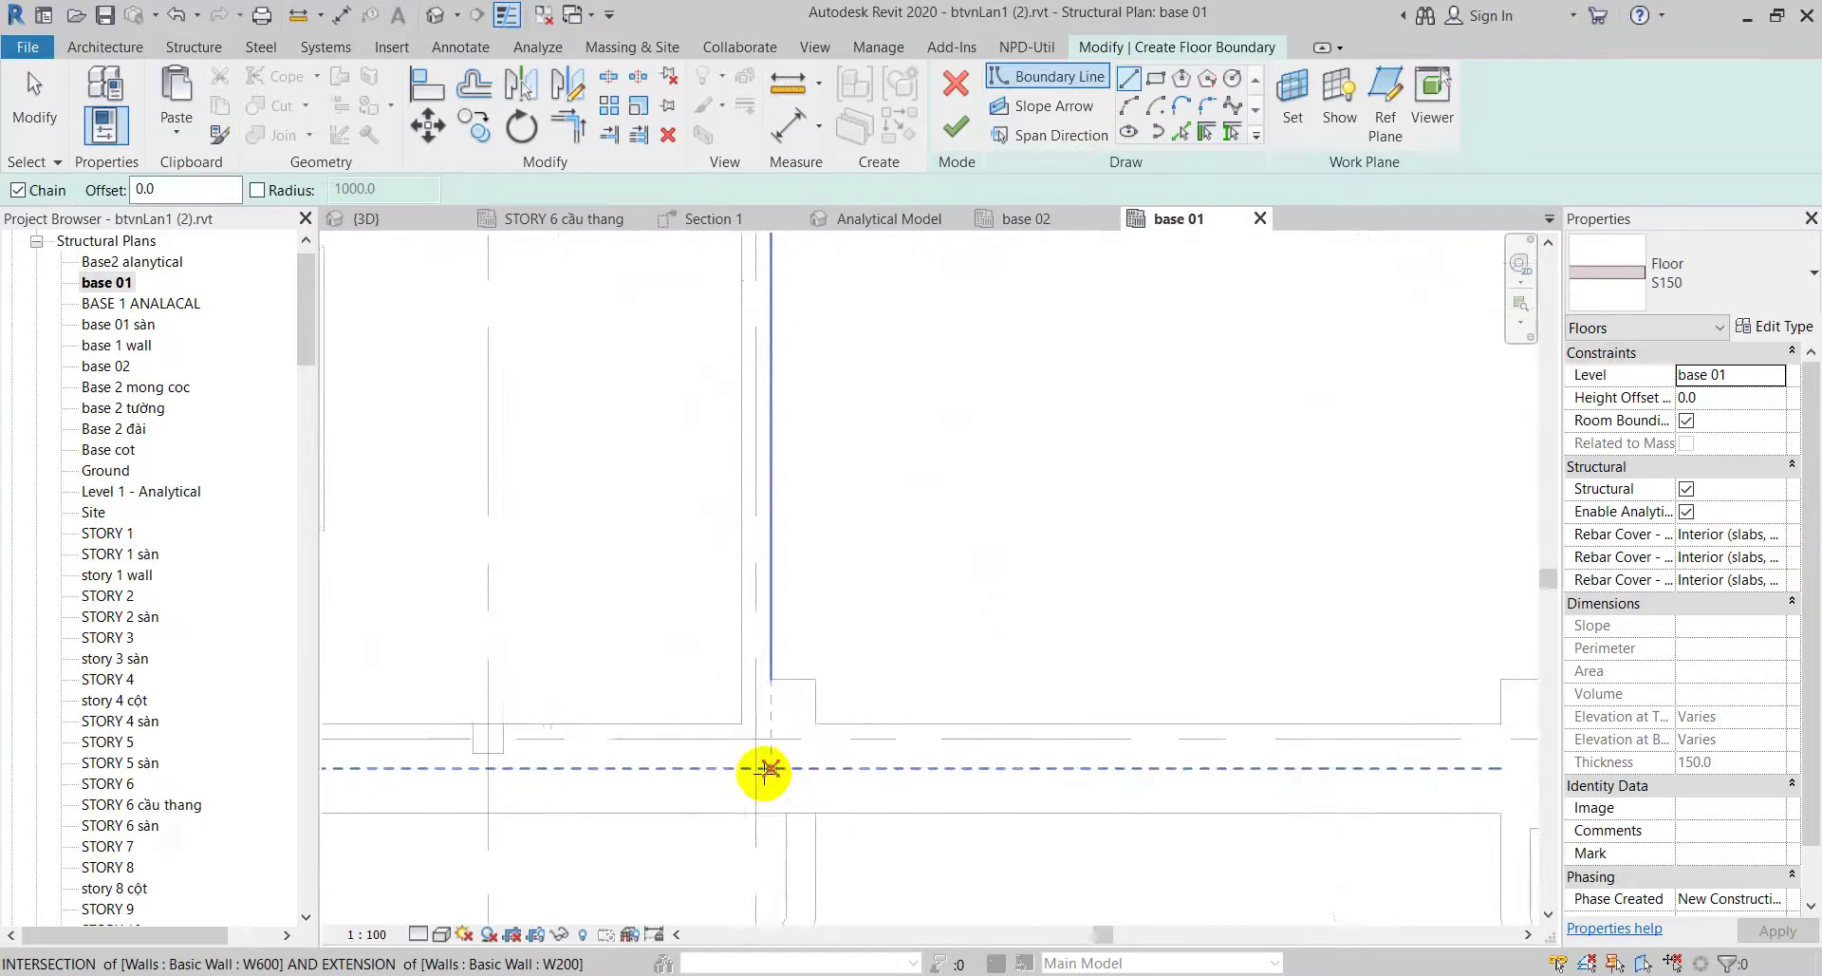
click(761, 770)
scroll(760, 664, down, 2)
click(762, 359)
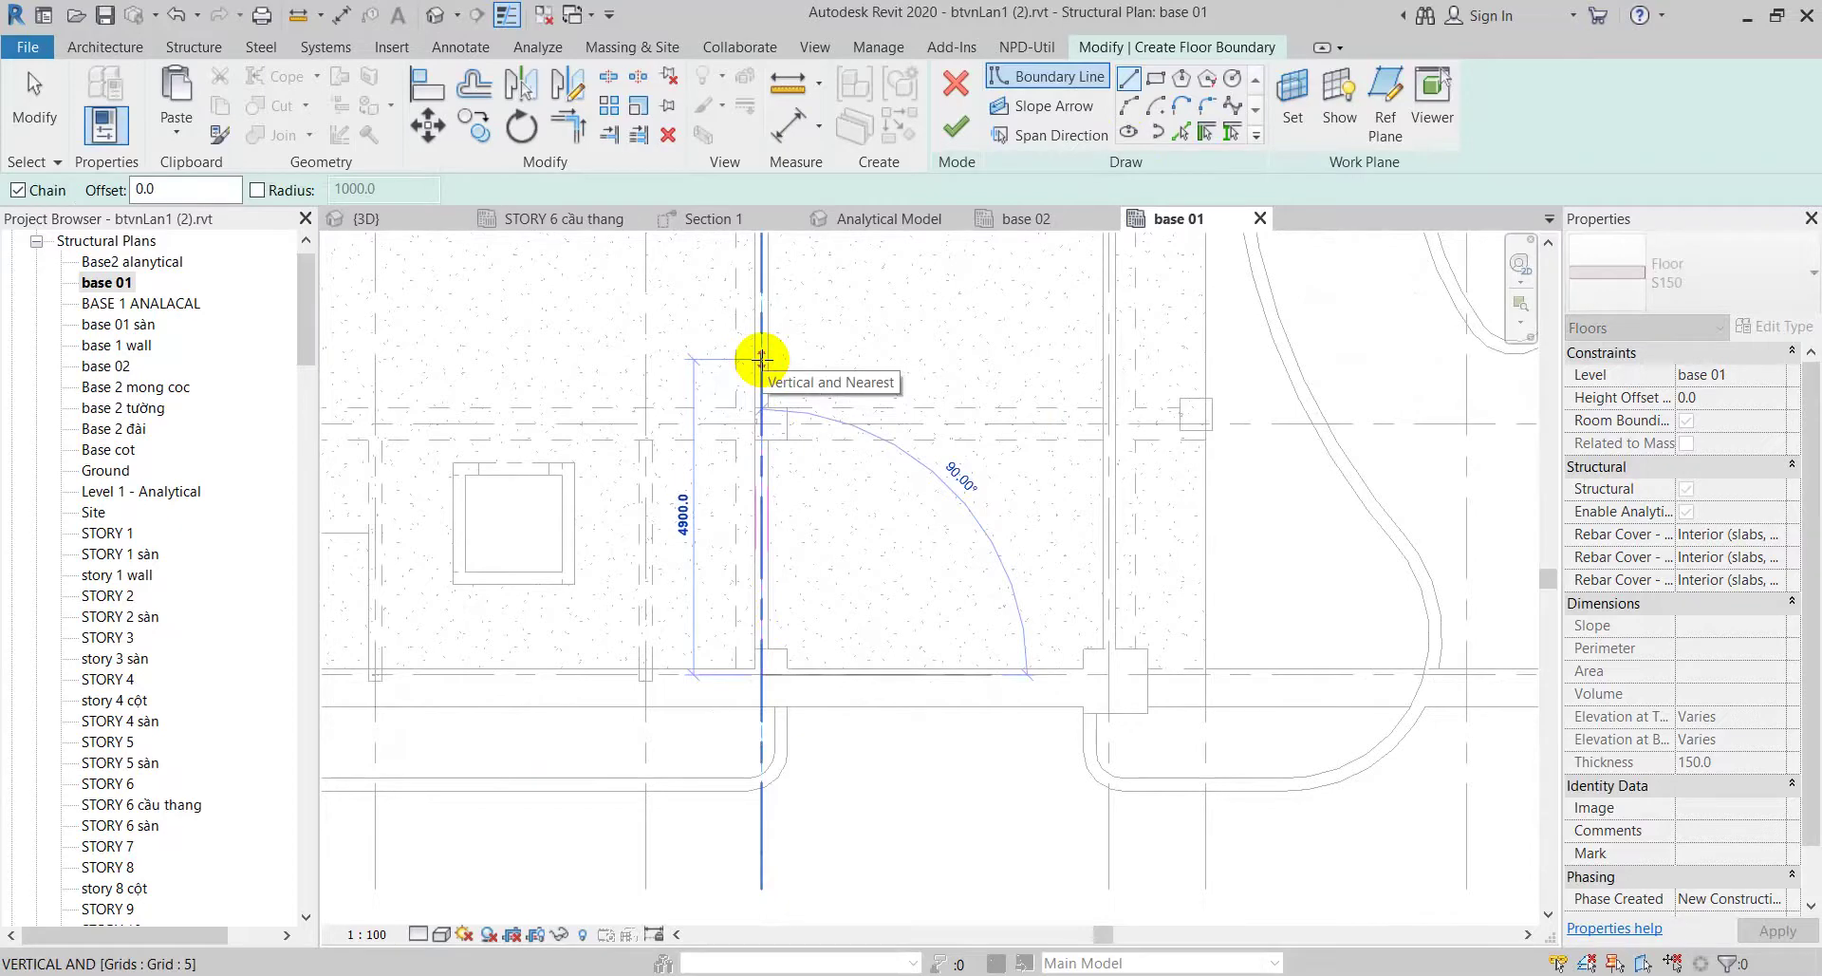
middle_drag(761, 359, 725, 557)
mouse_move(729, 395)
middle_down()
mouse_move(729, 560)
mouse_move(712, 577)
middle_up()
middle_drag(719, 367, 707, 525)
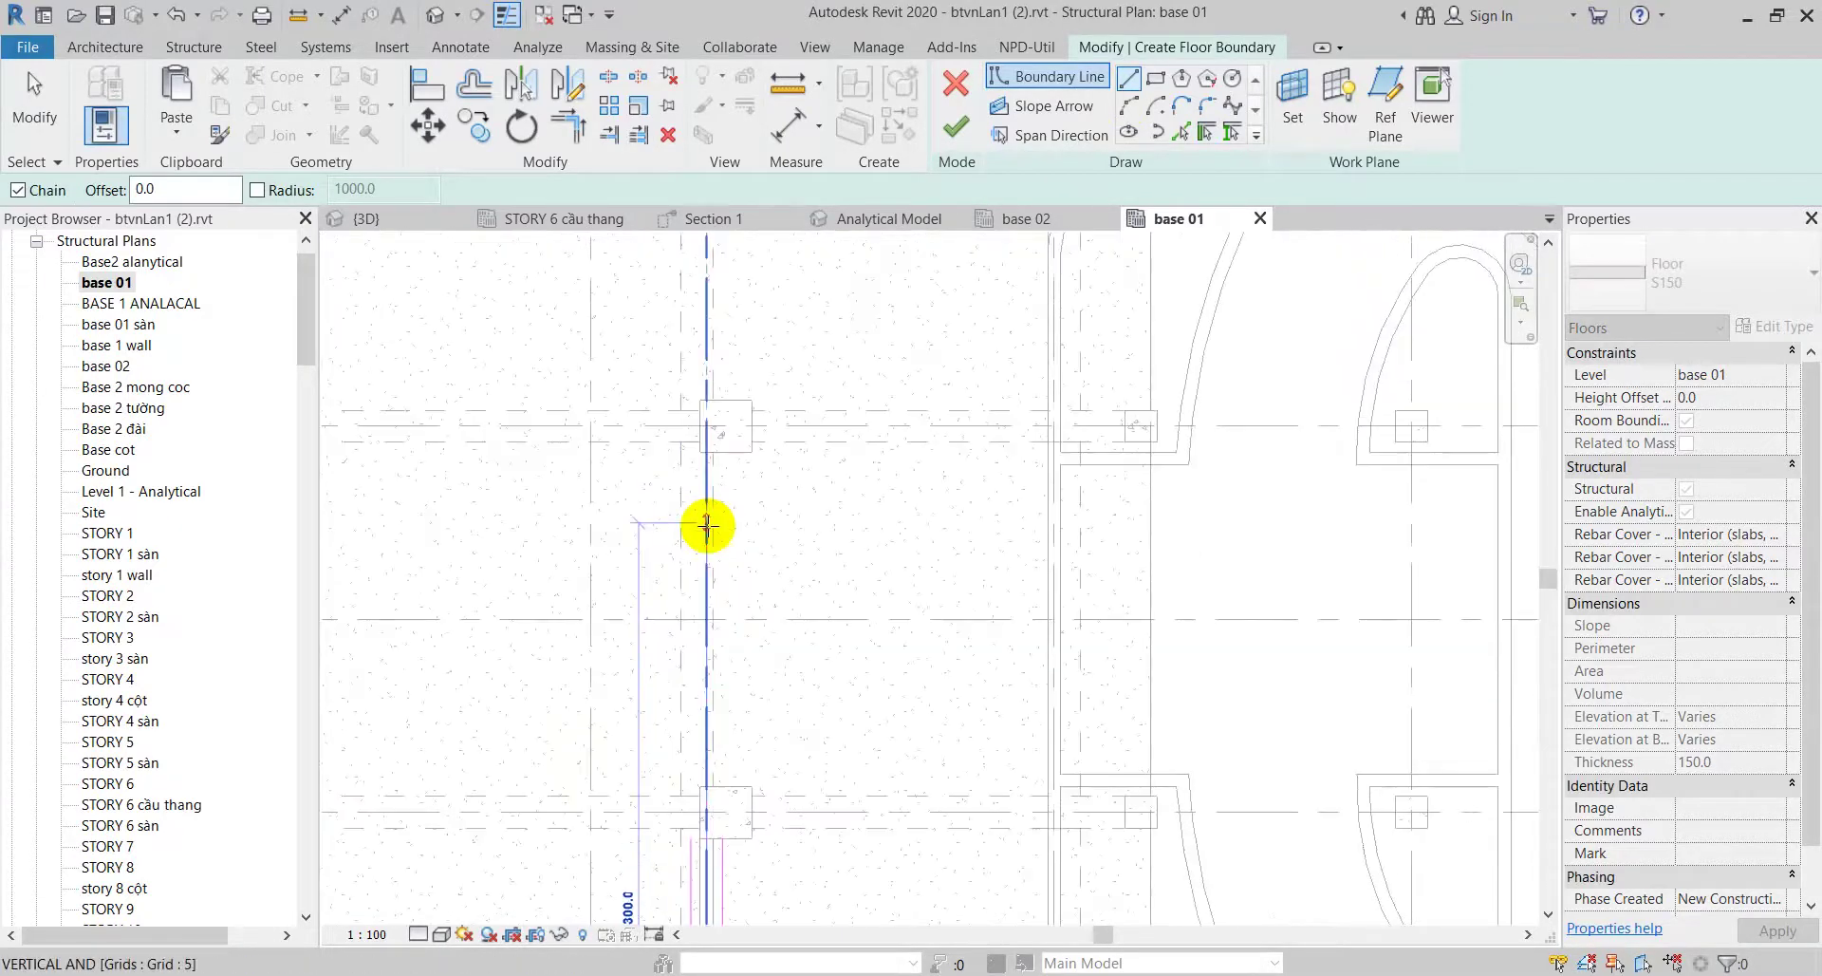
scroll(707, 525, down, 2)
scroll(708, 688, up, 4)
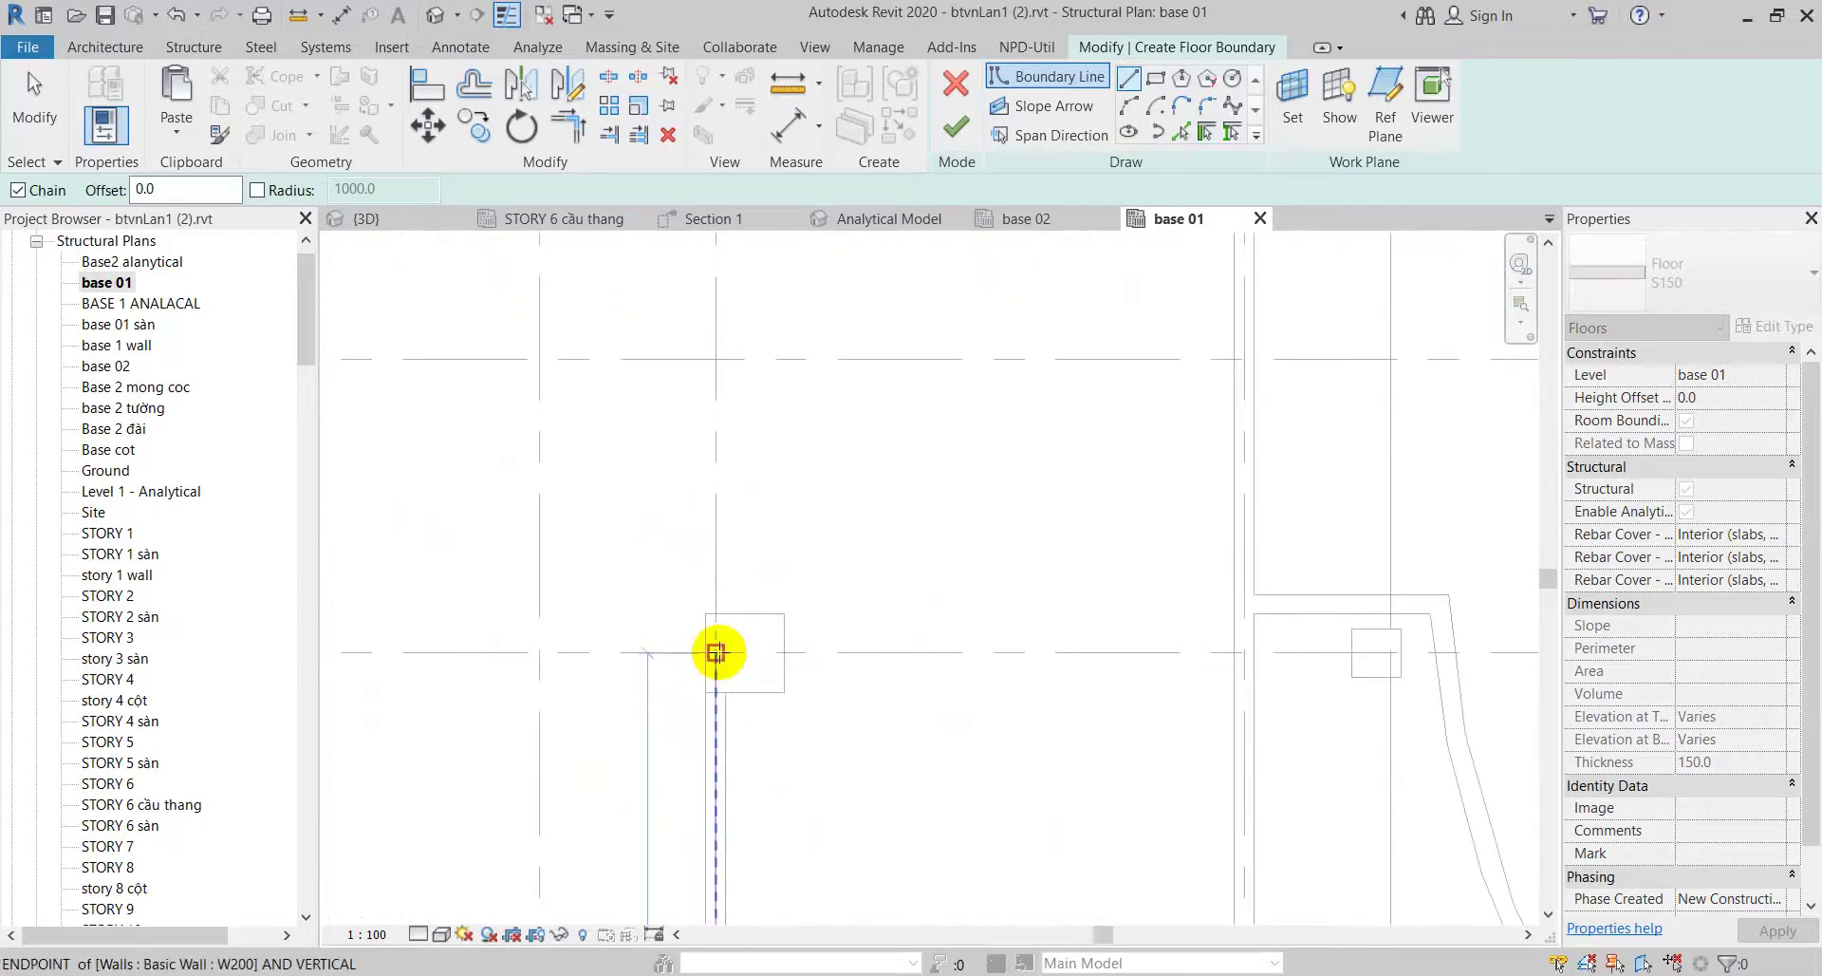
click(717, 652)
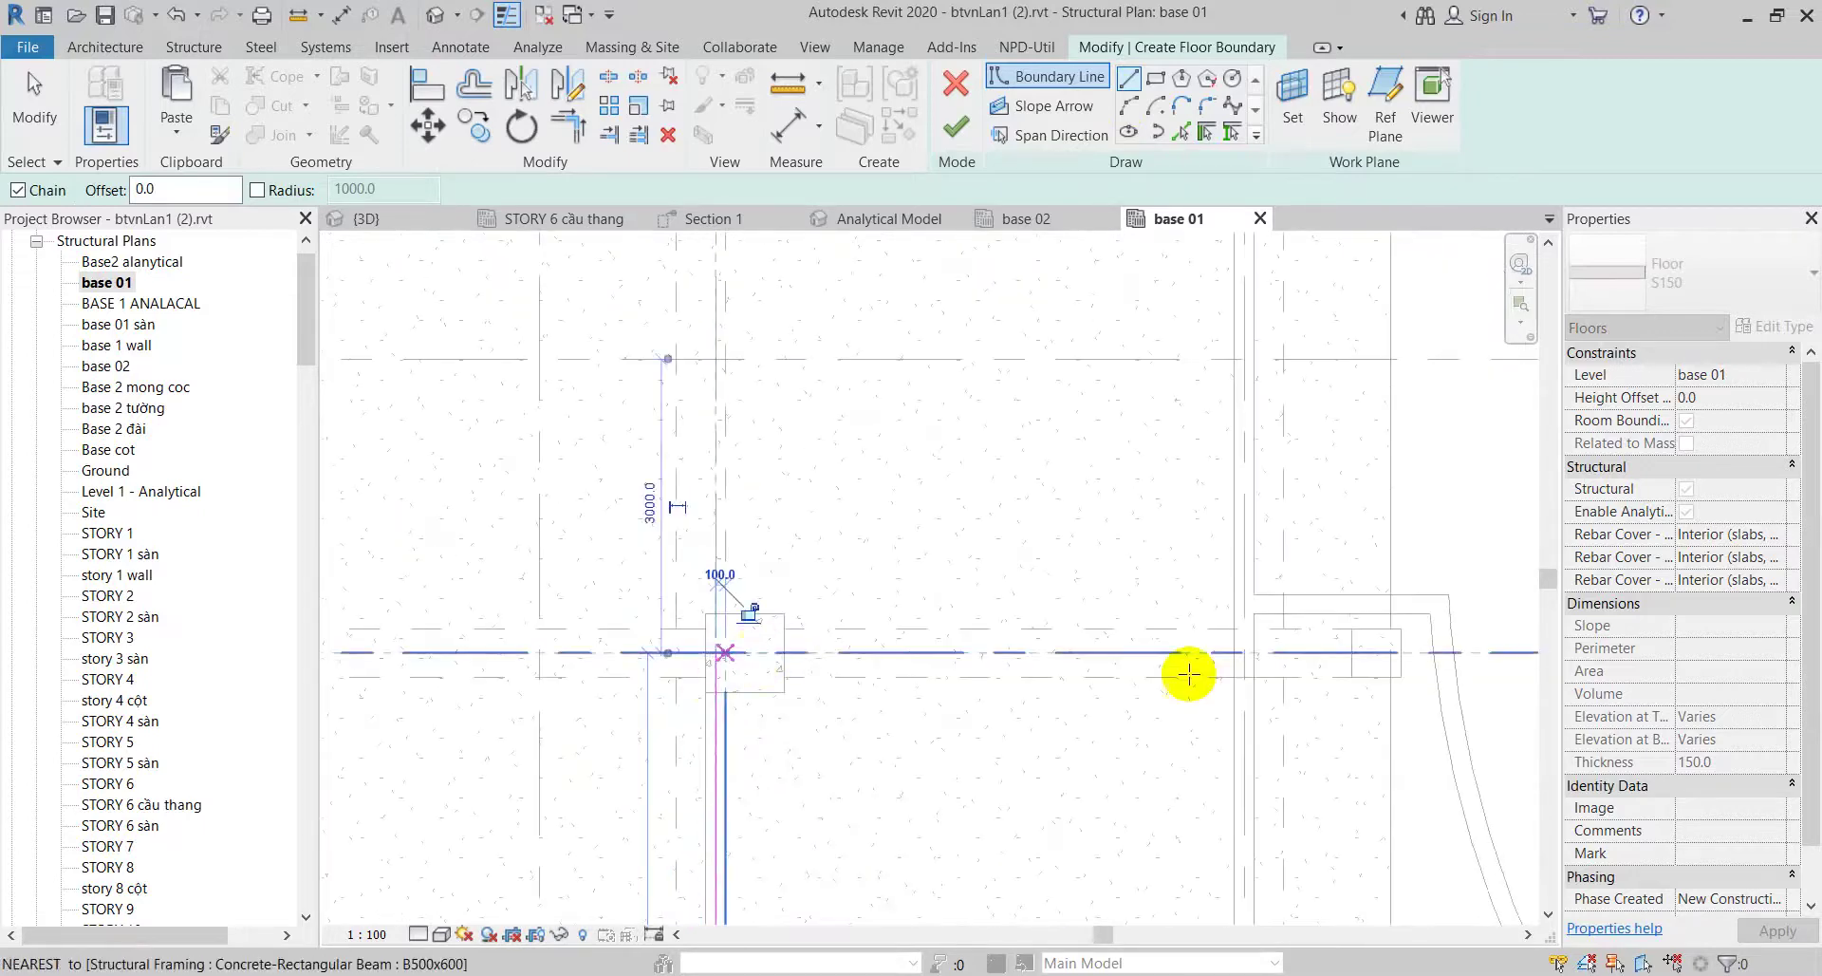
Step: Complete the rectangular boundary across to the far wall, close the loop, and choose Slope Arrow
click(1243, 650)
scroll(1201, 591, down, 2)
scroll(1171, 366, up, 2)
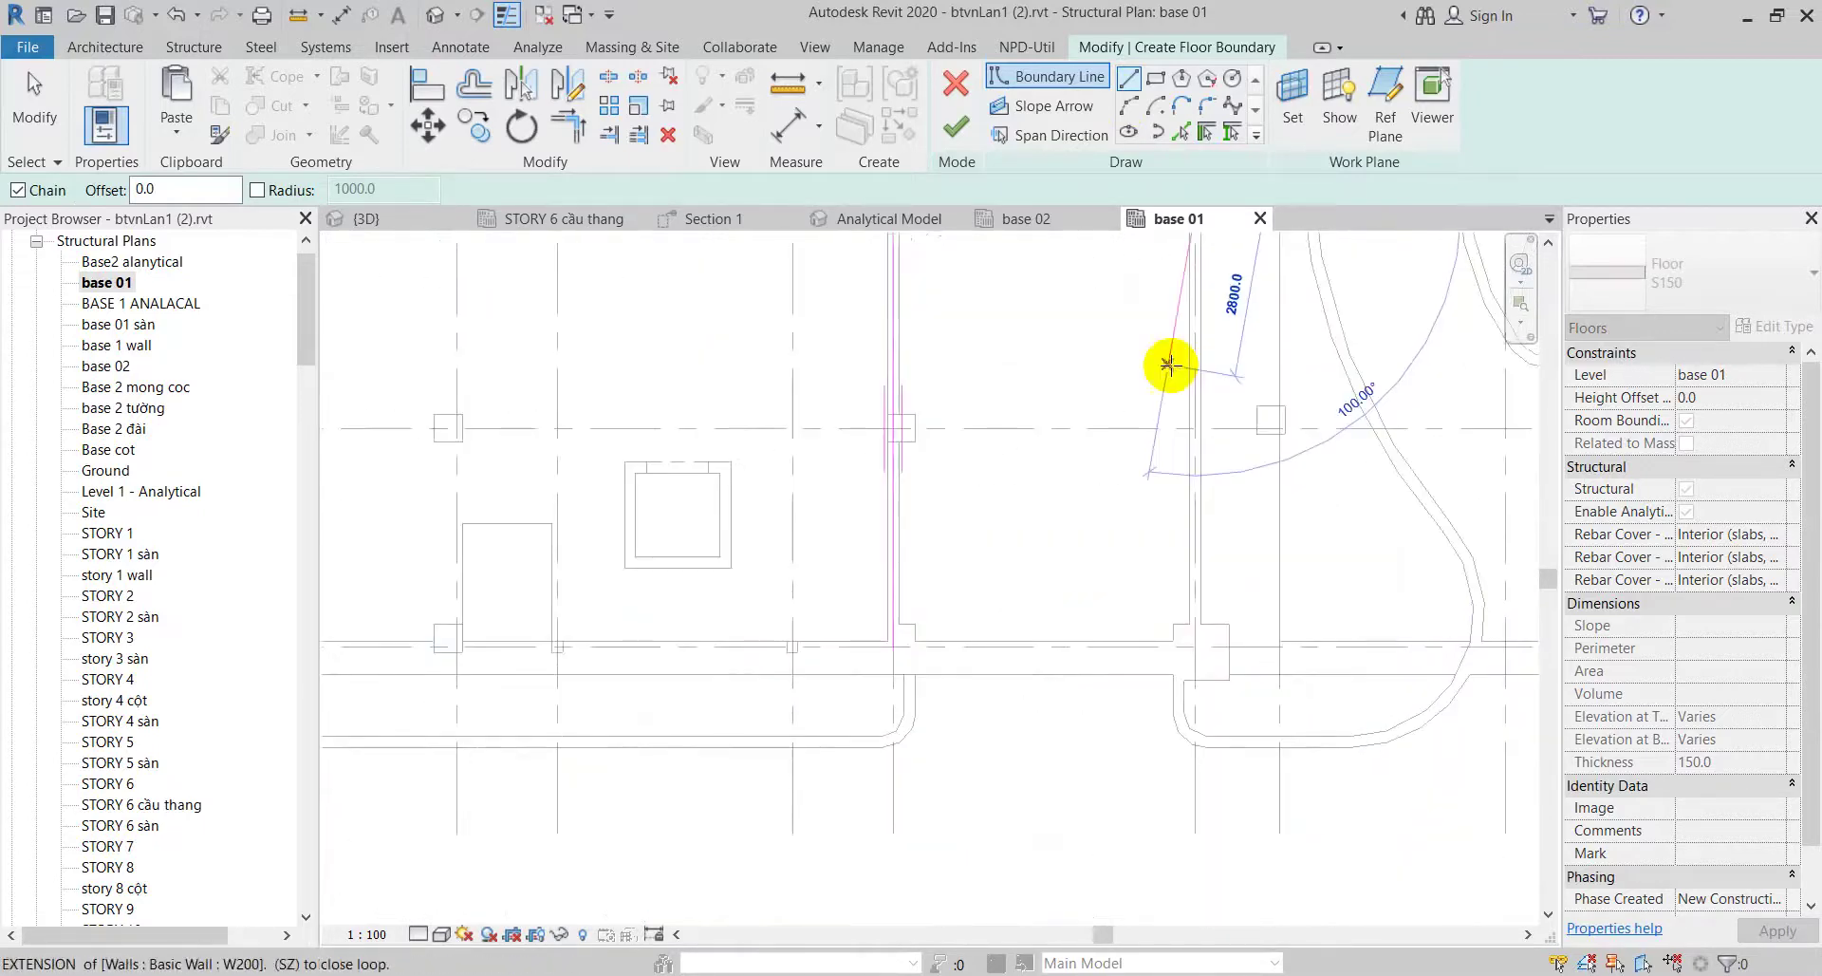
scroll(1194, 668, up, 2)
click(1195, 638)
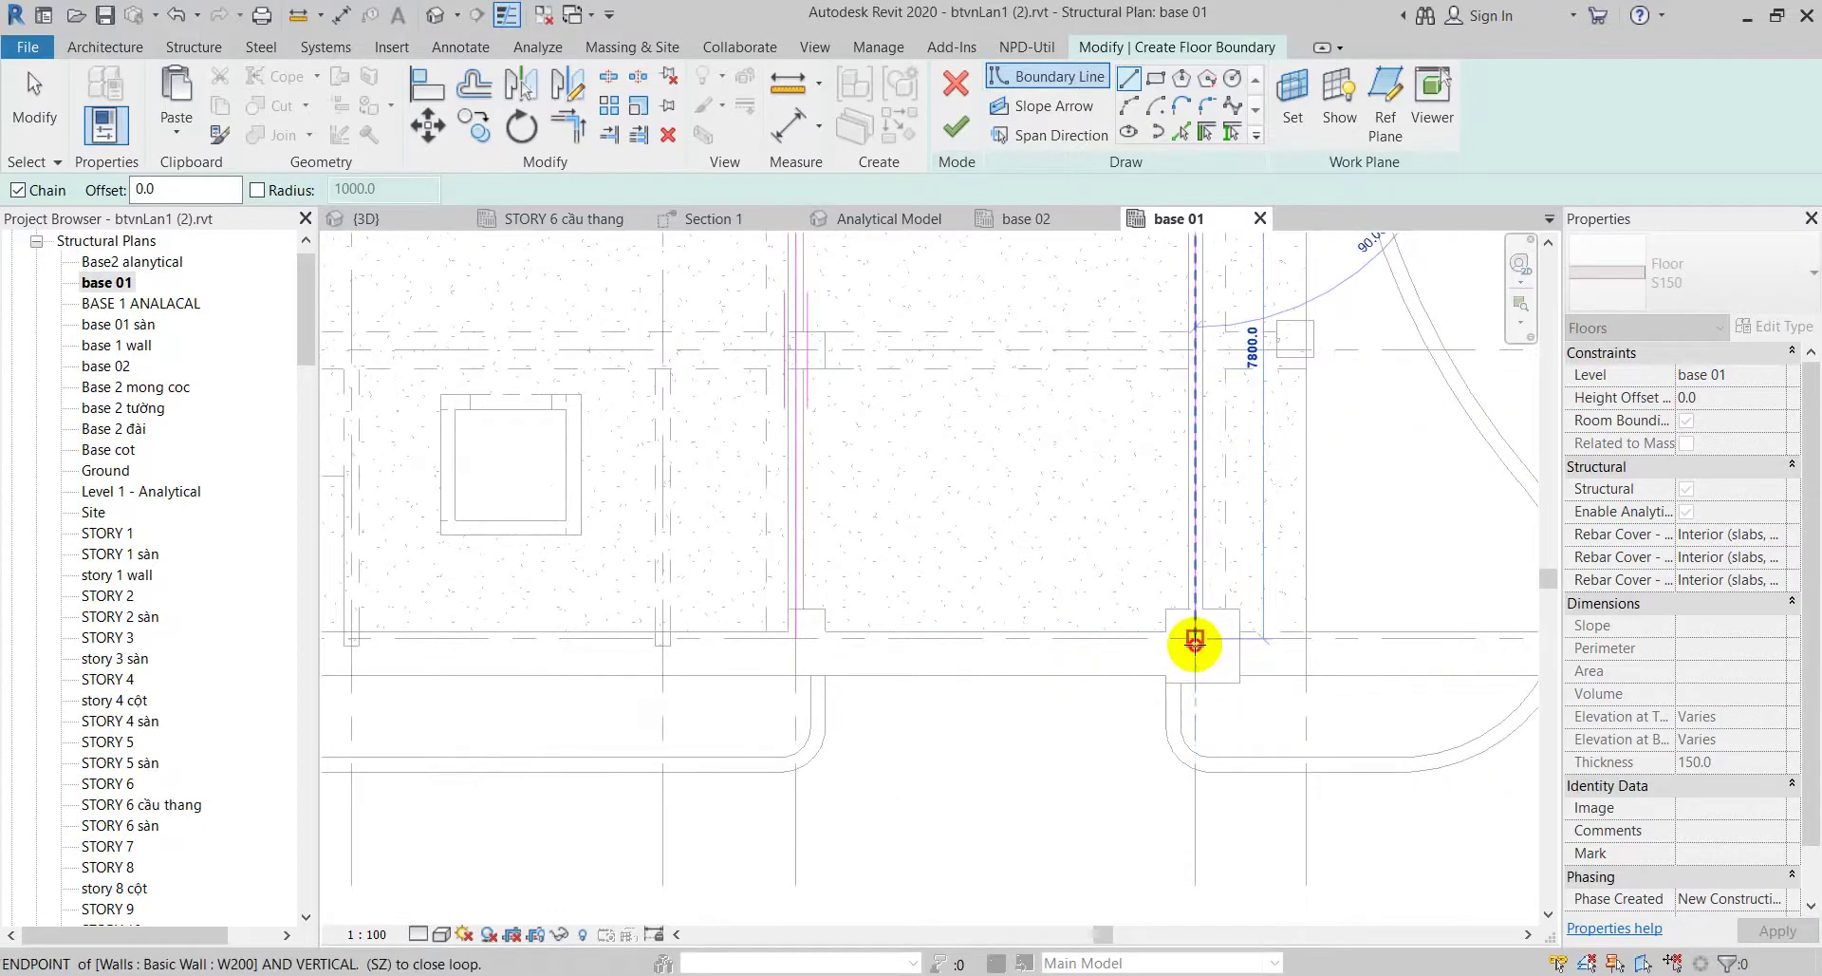
click(796, 638)
scroll(797, 638, down, 3)
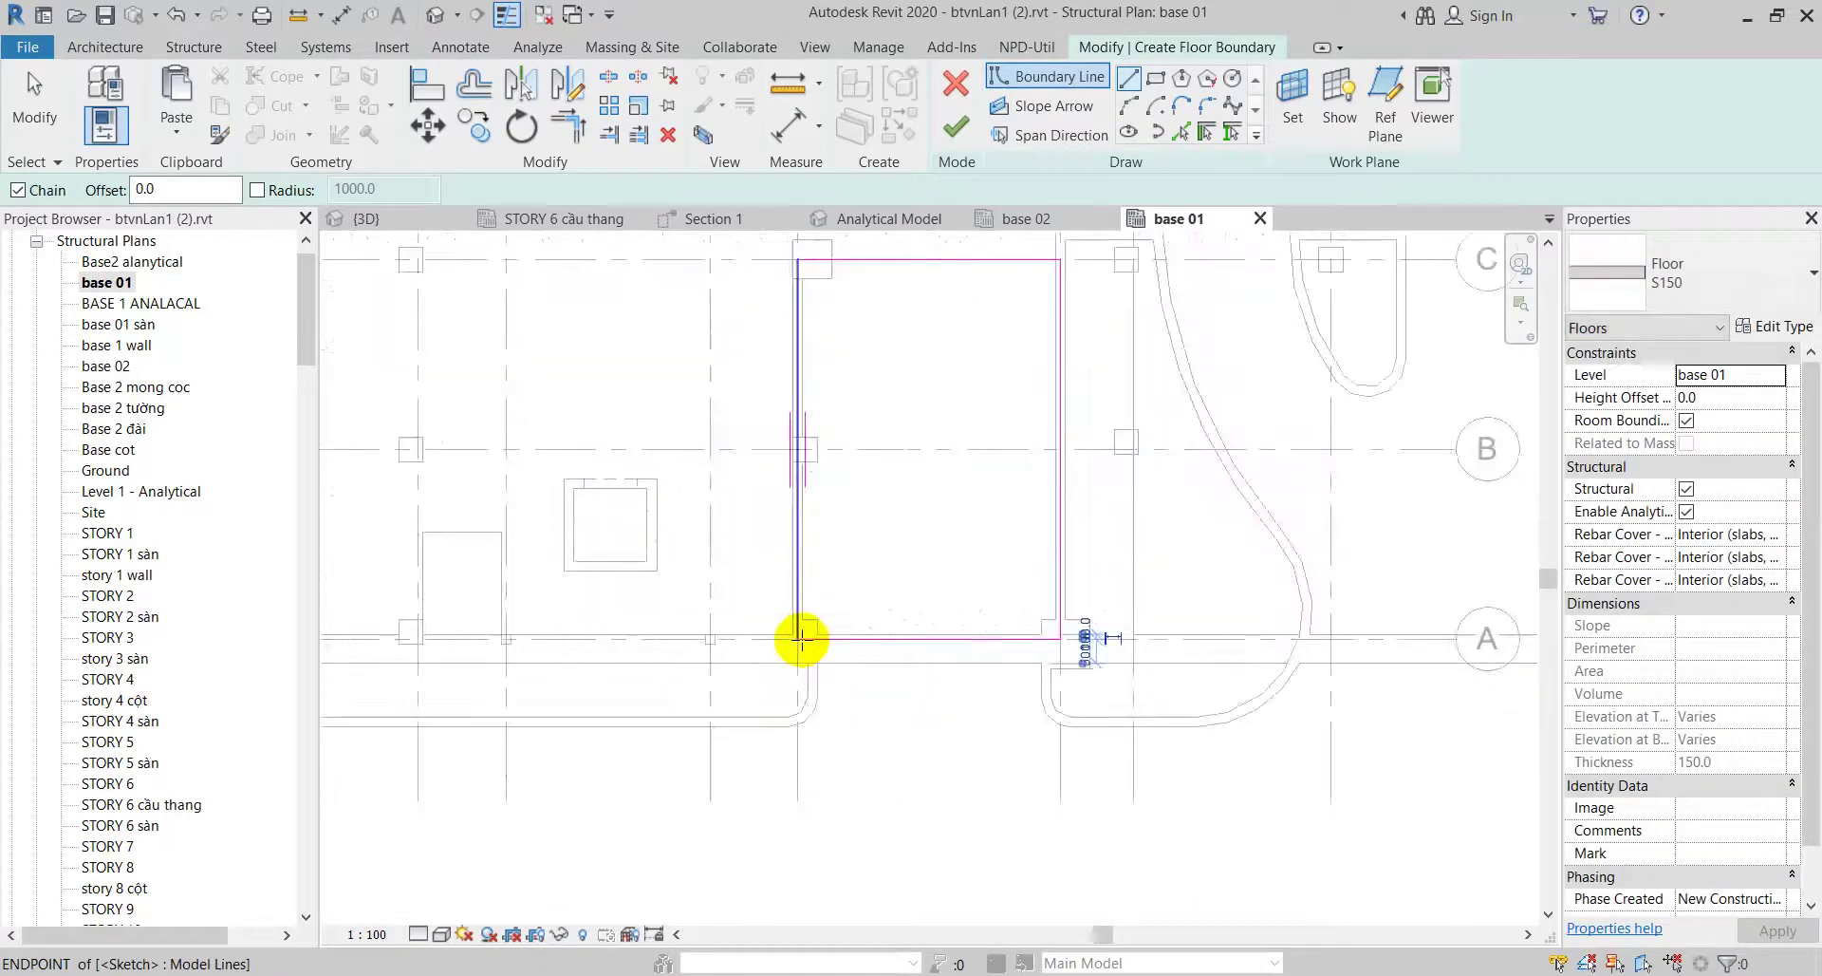
click(1052, 110)
Step: Draw the slope arrow from top to bottom edge midpoint, tail offset 0, head at Ground, and finish
click(897, 353)
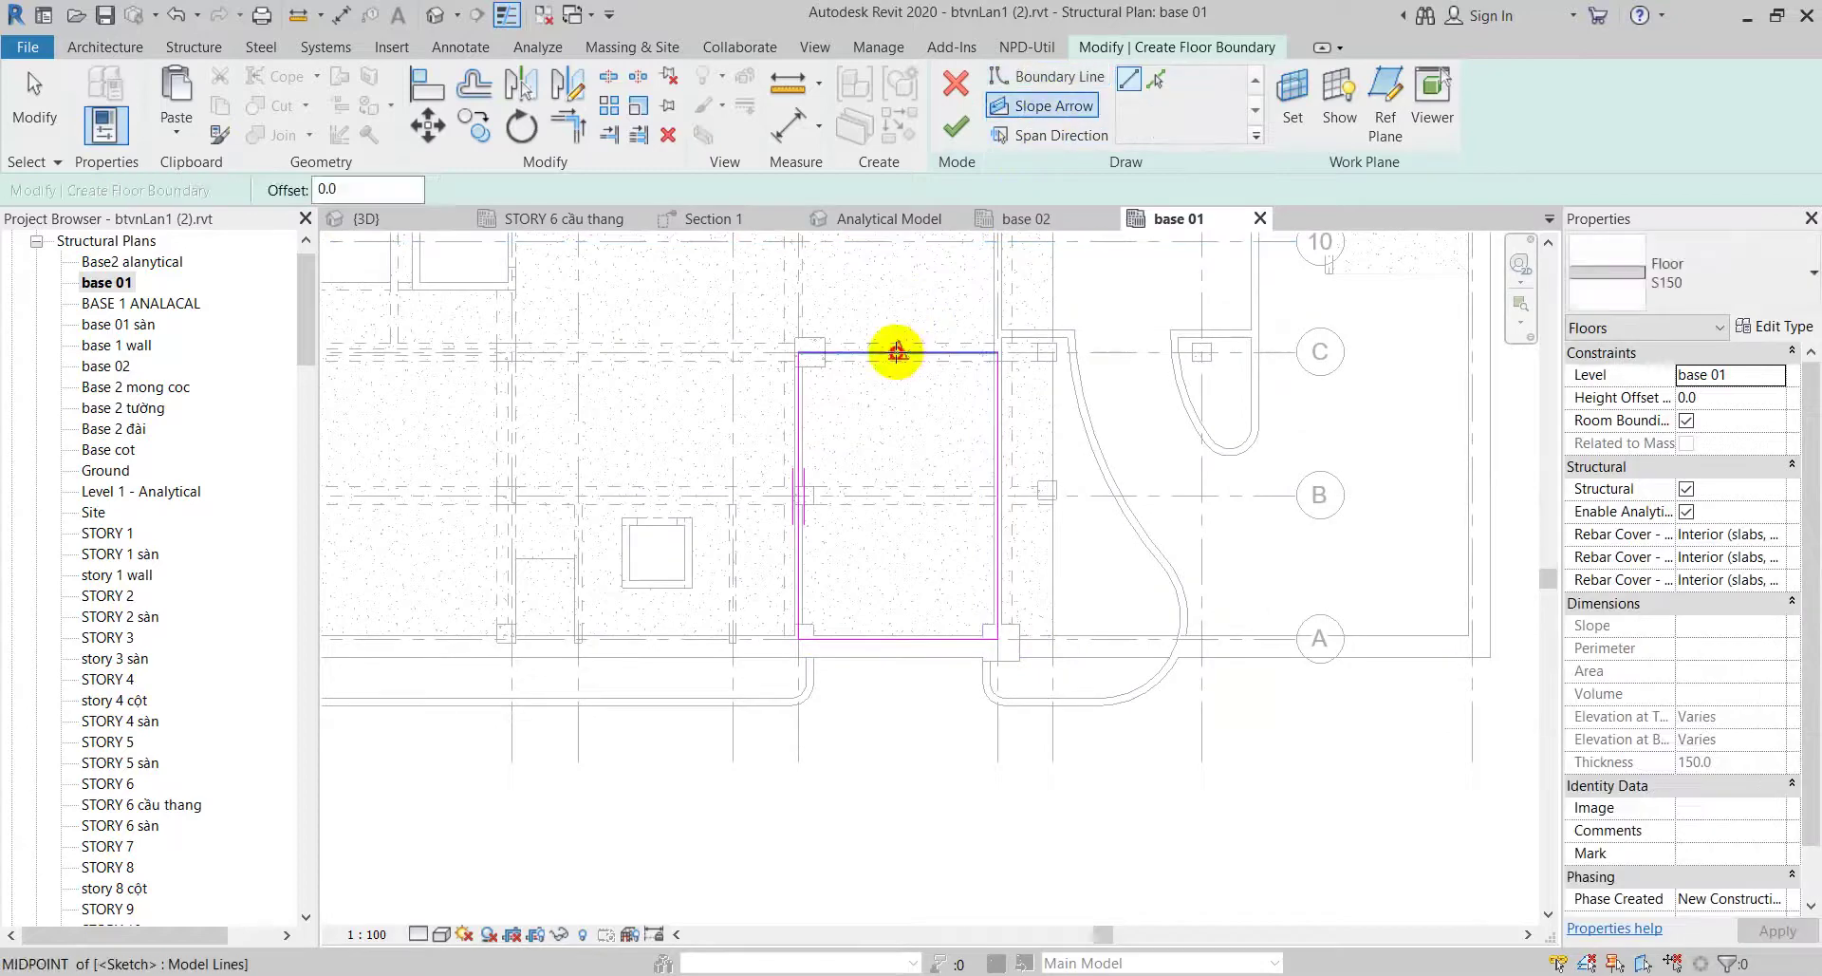
click(892, 646)
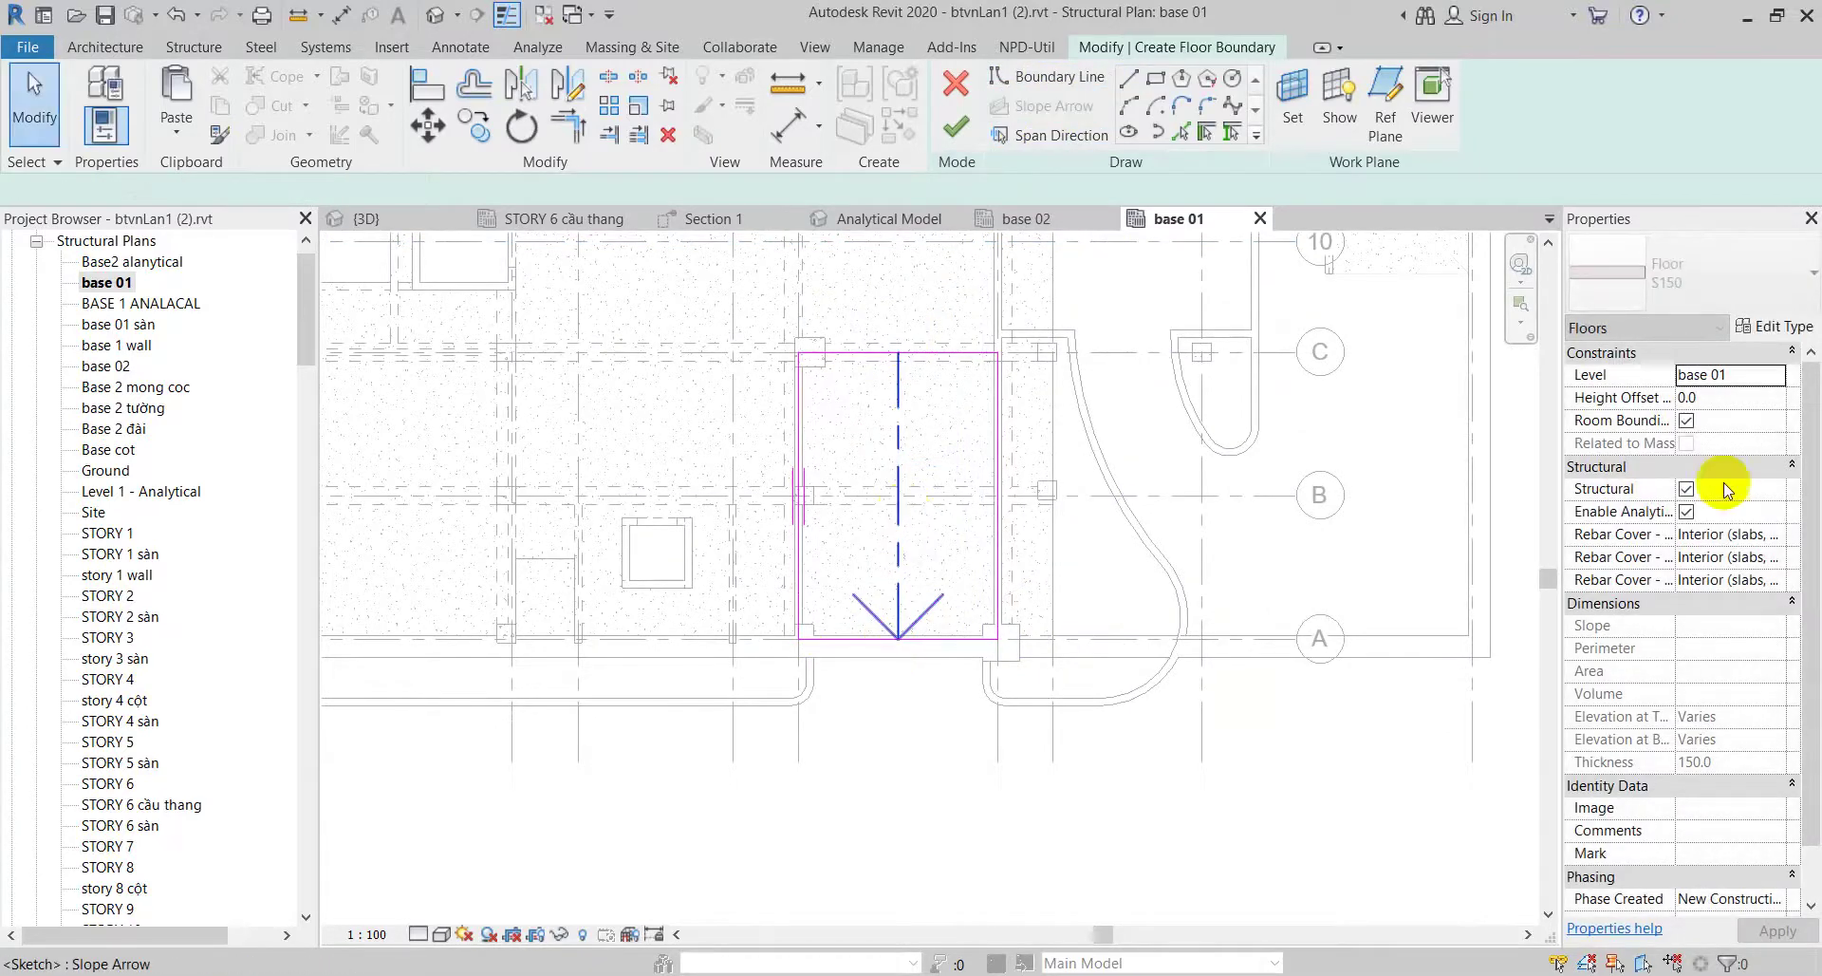
click(1791, 417)
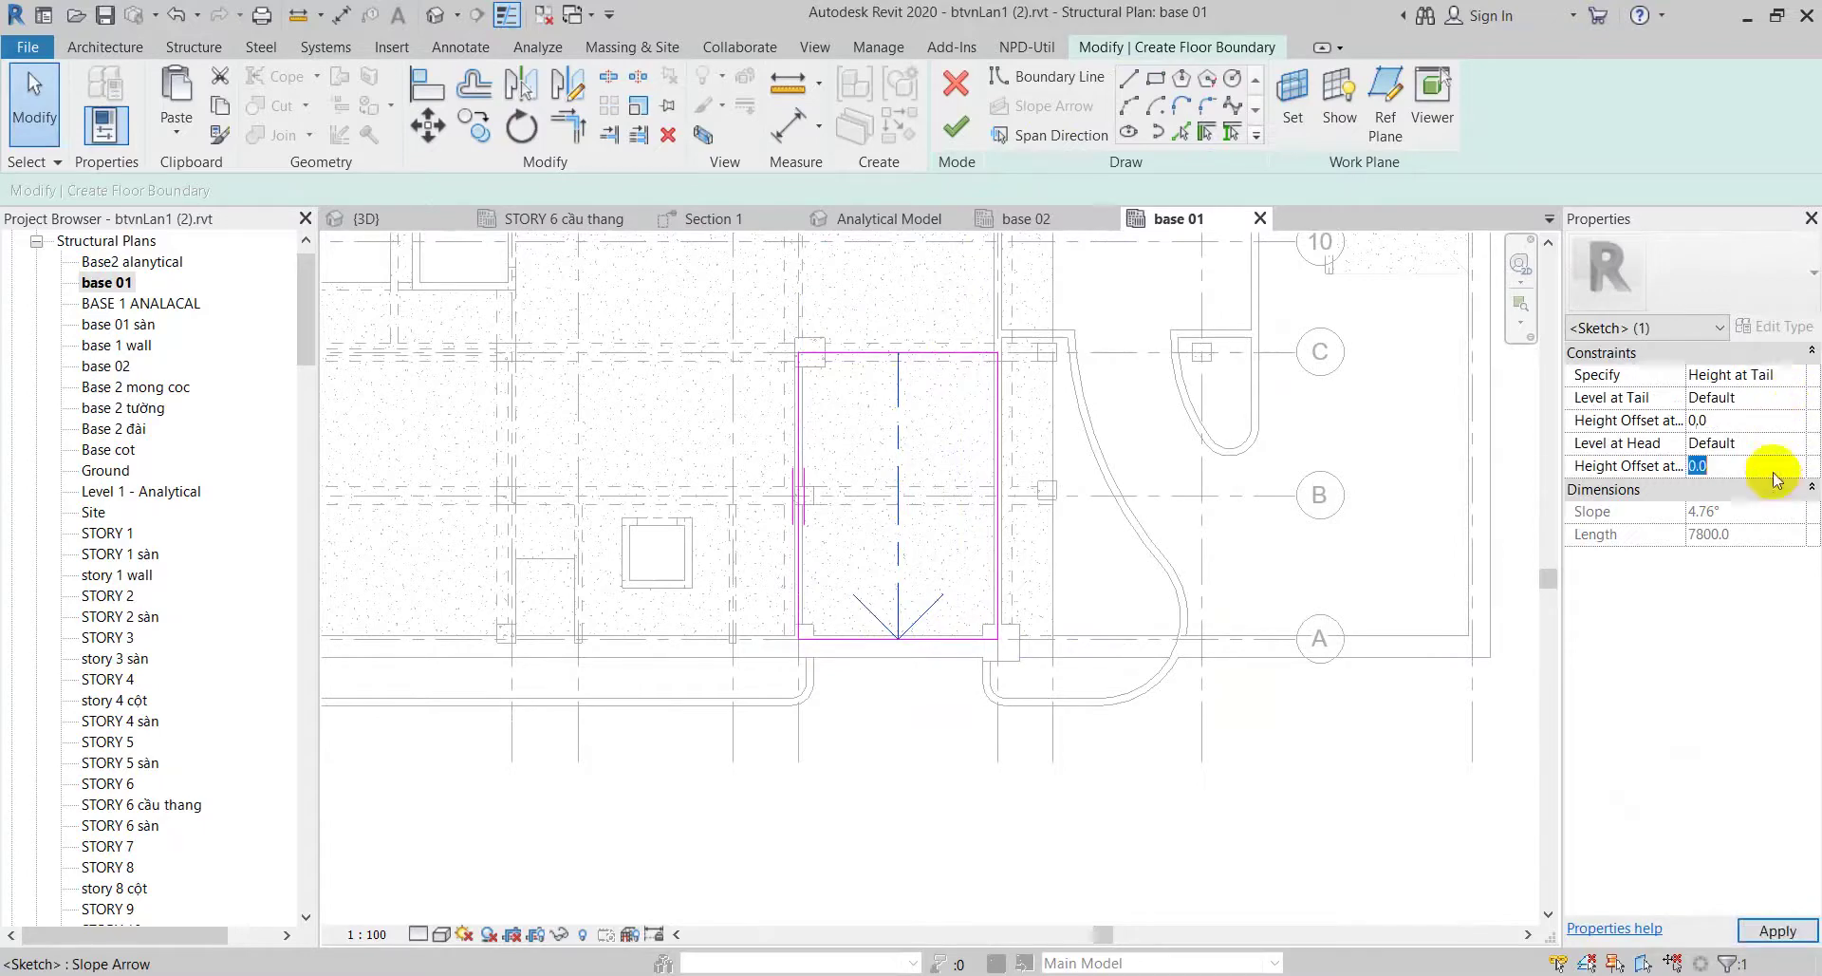
click(1794, 444)
click(1740, 523)
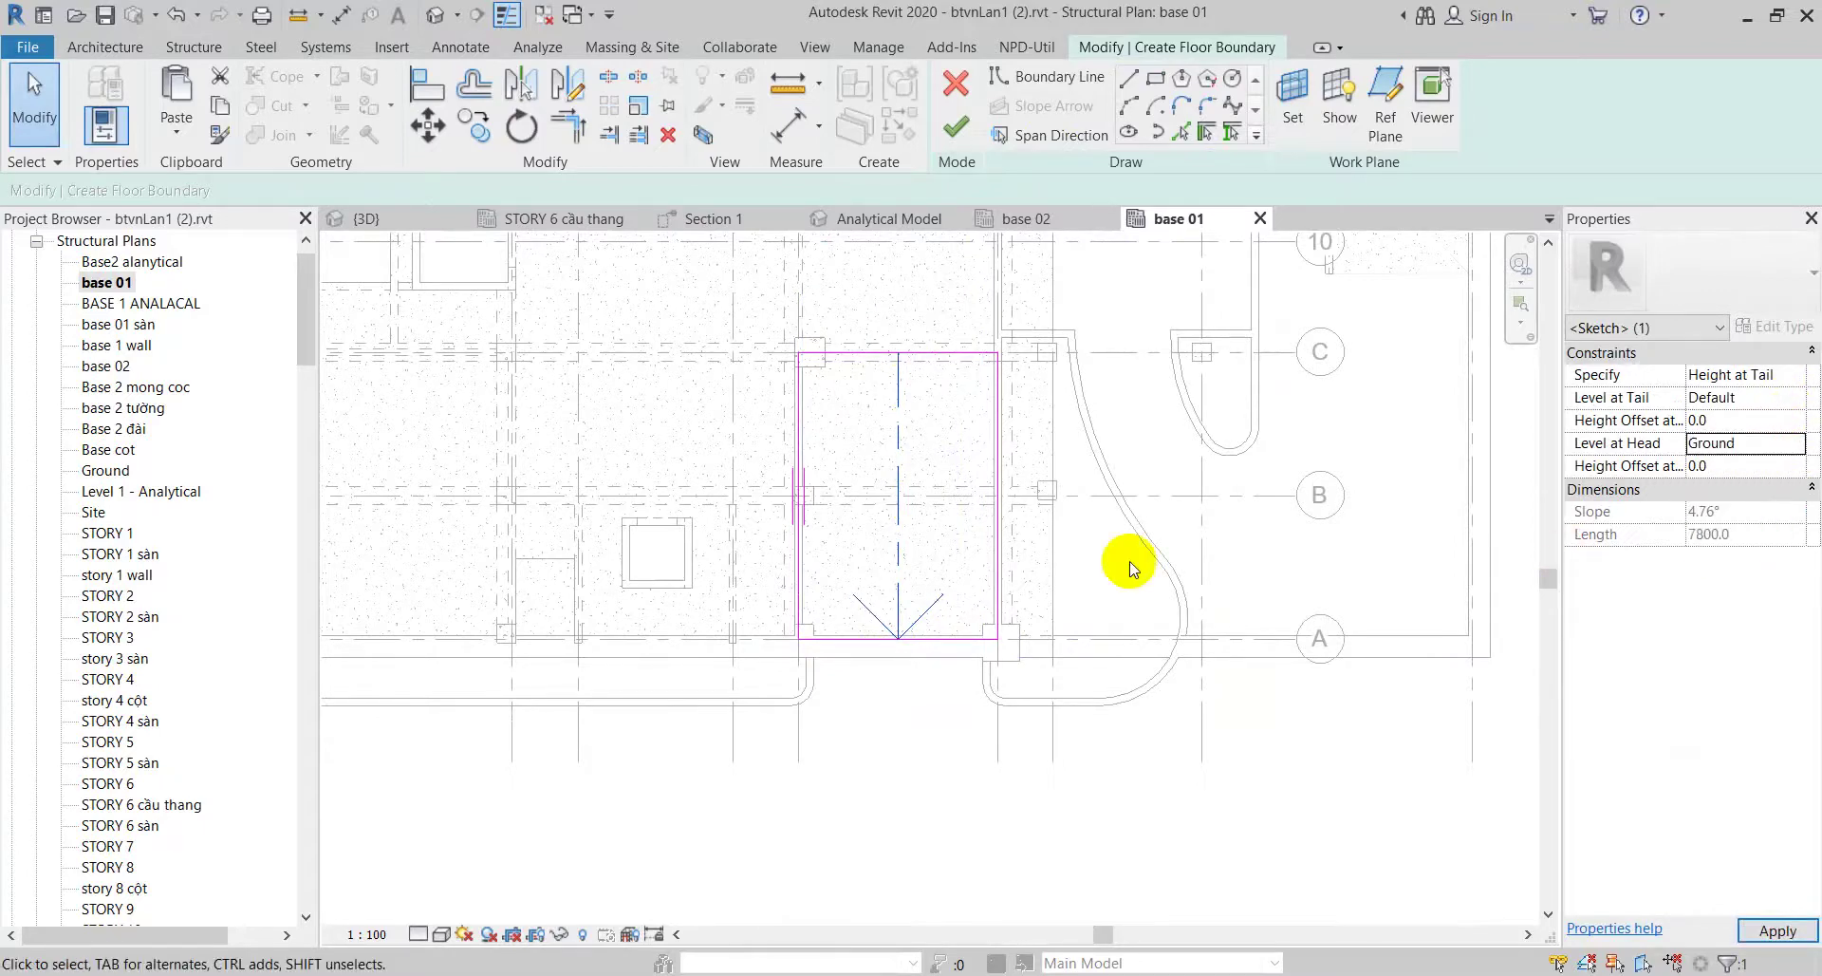
click(957, 127)
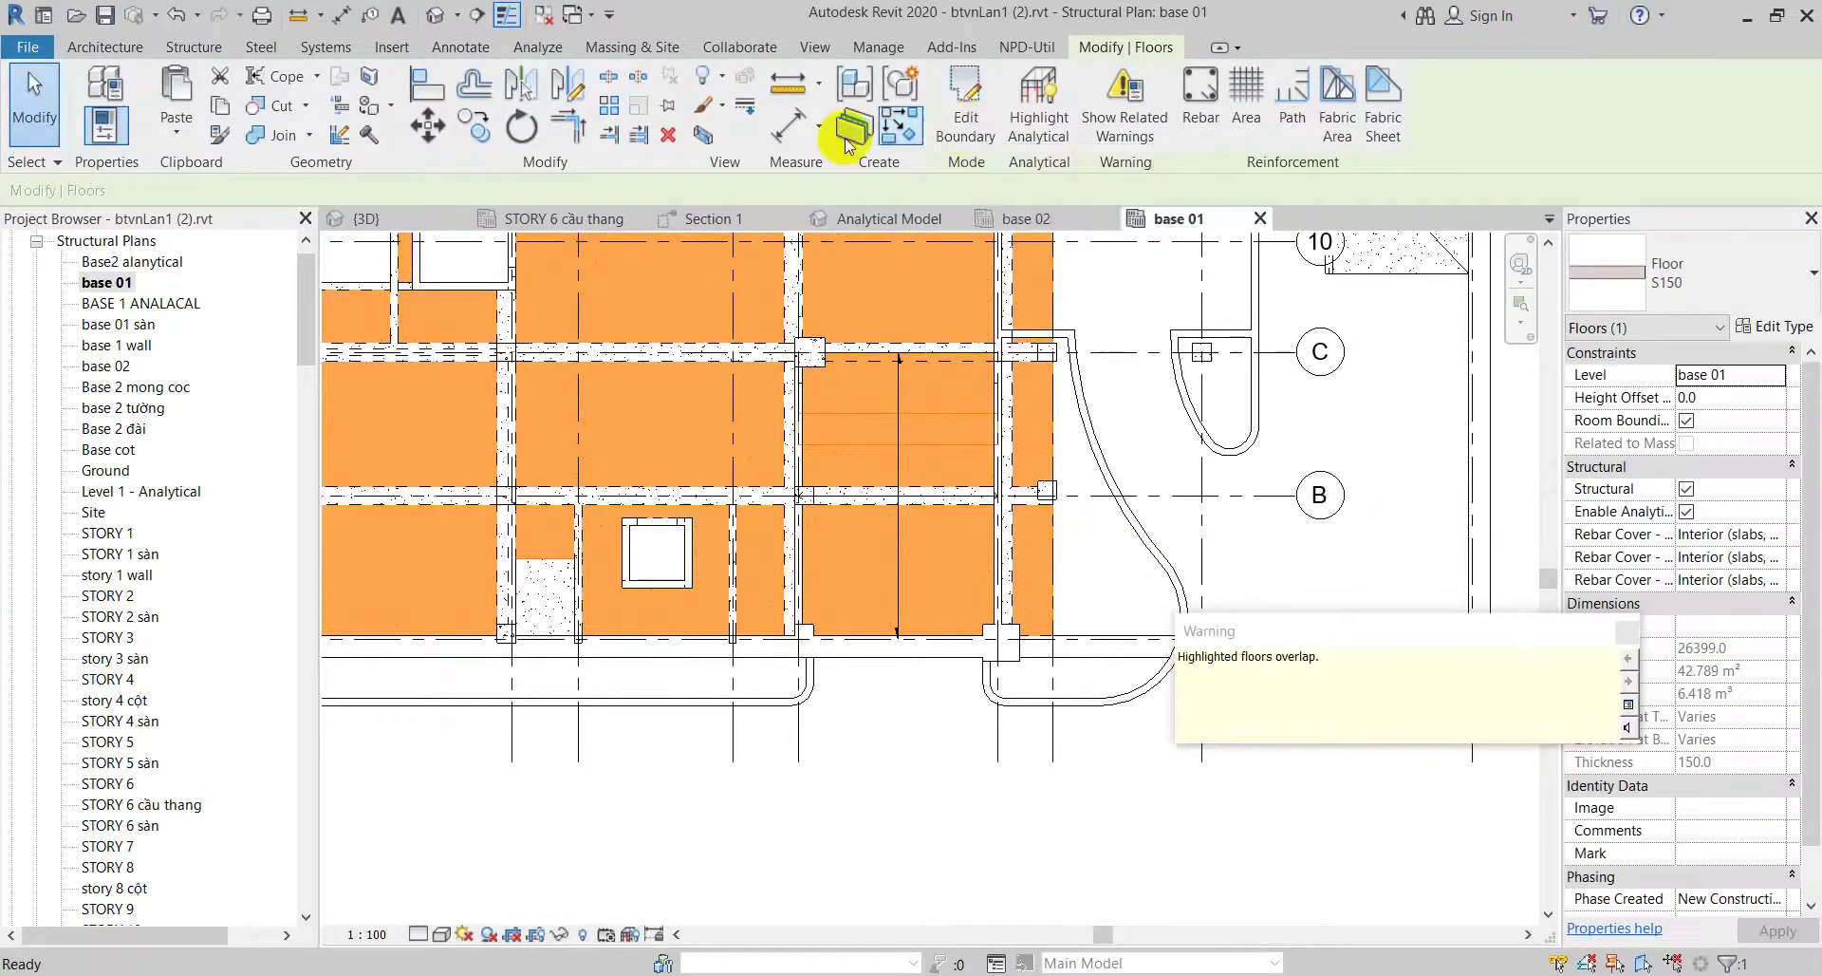
Step: Switch to the {3D} view, select the new sloped floor and orbit behind it
click(369, 217)
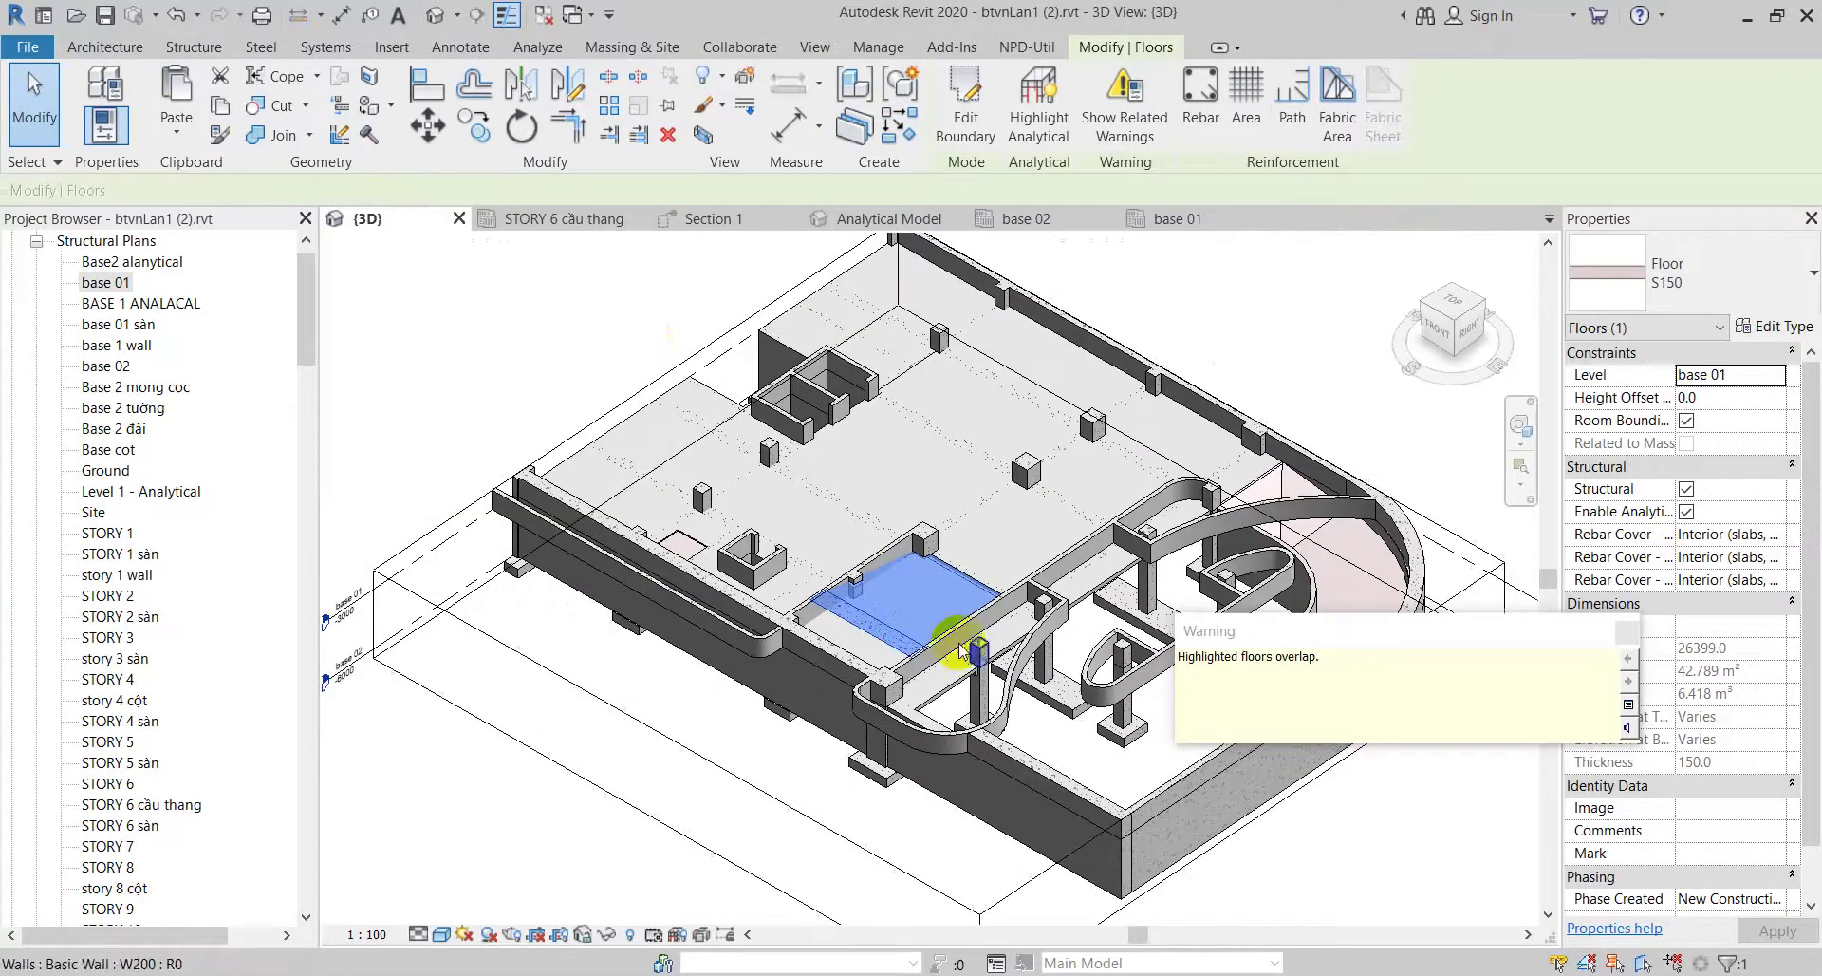
scroll(850, 664, up, 5)
click(856, 613)
mouse_move(875, 745)
shift+middle_down()
mouse_move(1310, 712)
mouse_move(794, 609)
mouse_move(543, 657)
shift+middle_up()
key(Escape)
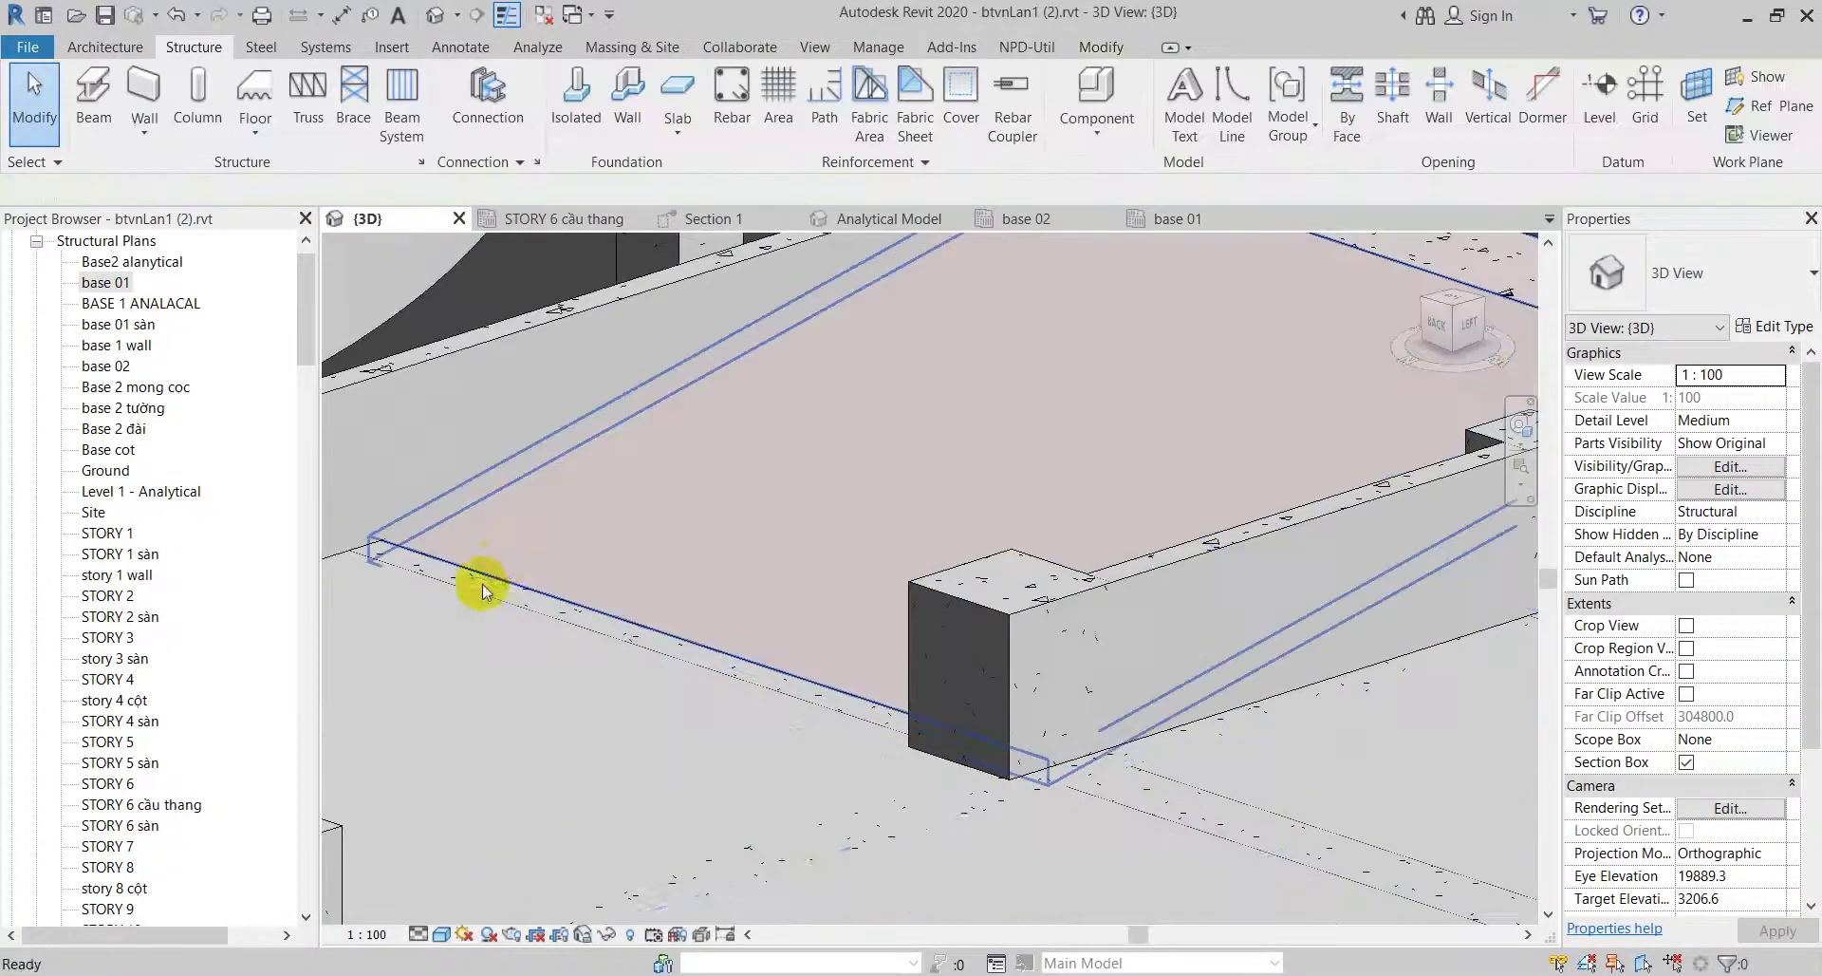
scroll(566, 672, down, 3)
scroll(566, 672, down, 3)
scroll(866, 533, down, 2)
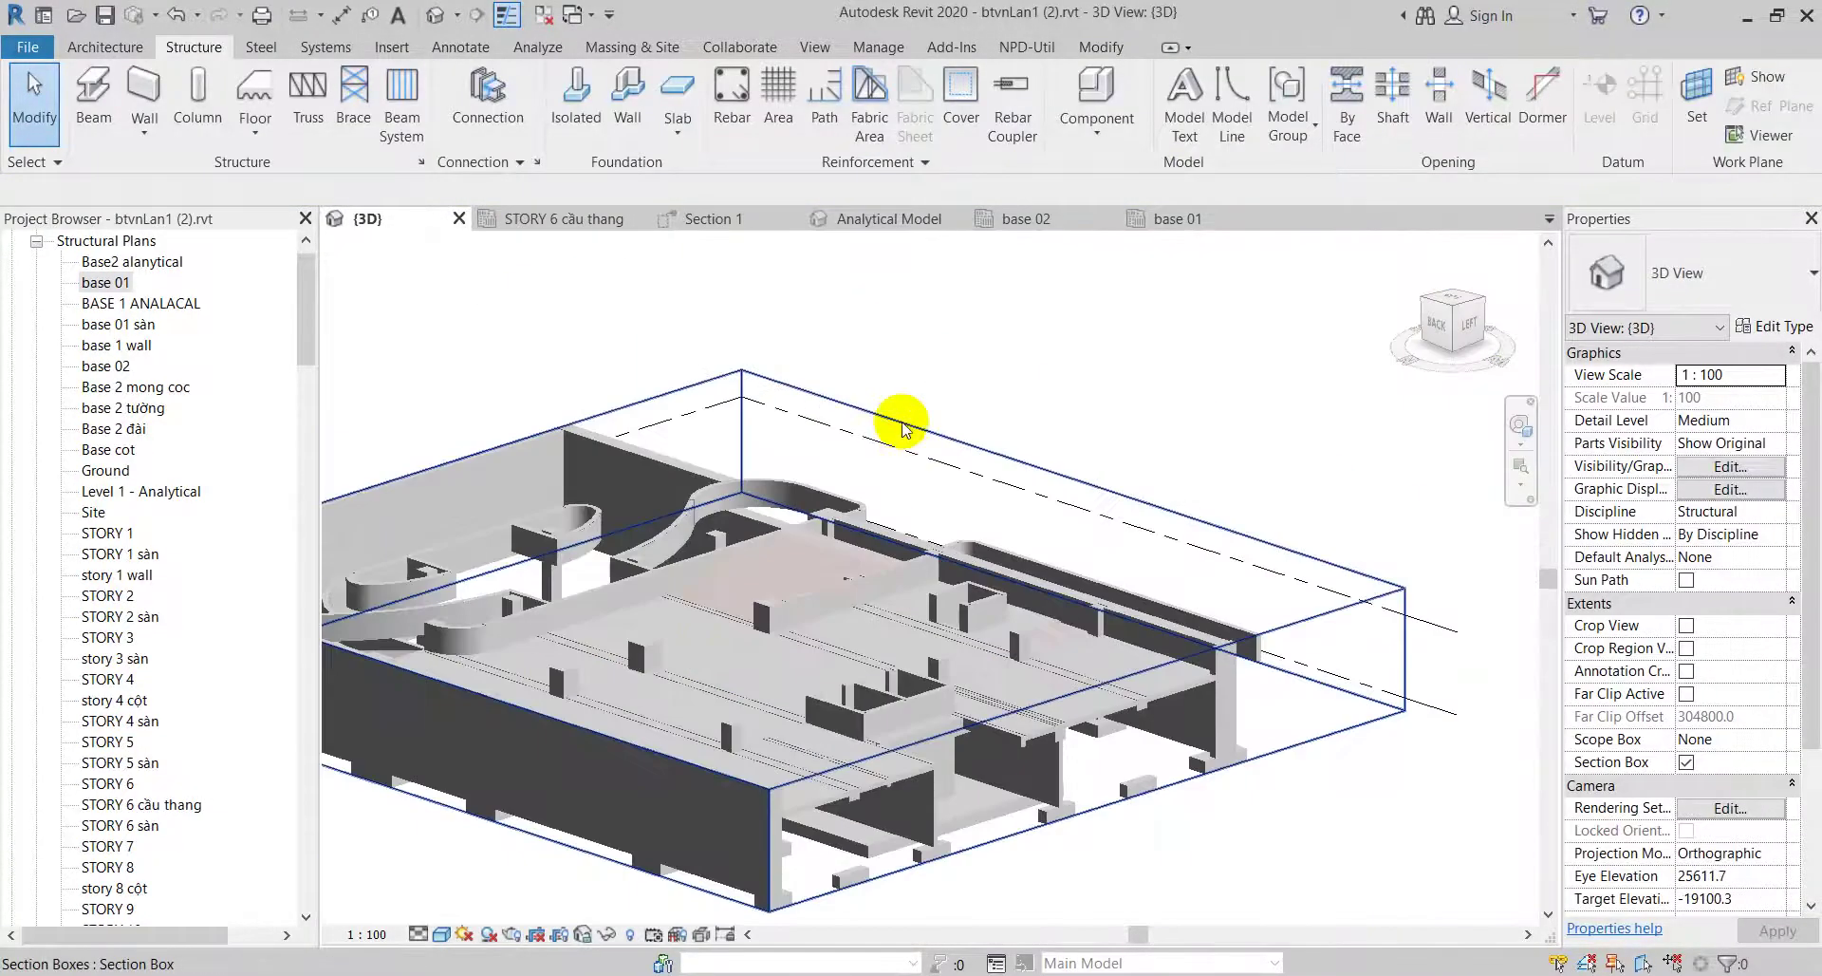
Step: Raise the section box top to show the walls, then view the ramp from the TOP
click(902, 420)
mouse_move(757, 577)
mouse_down()
mouse_move(750, 448)
mouse_move(757, 519)
mouse_up()
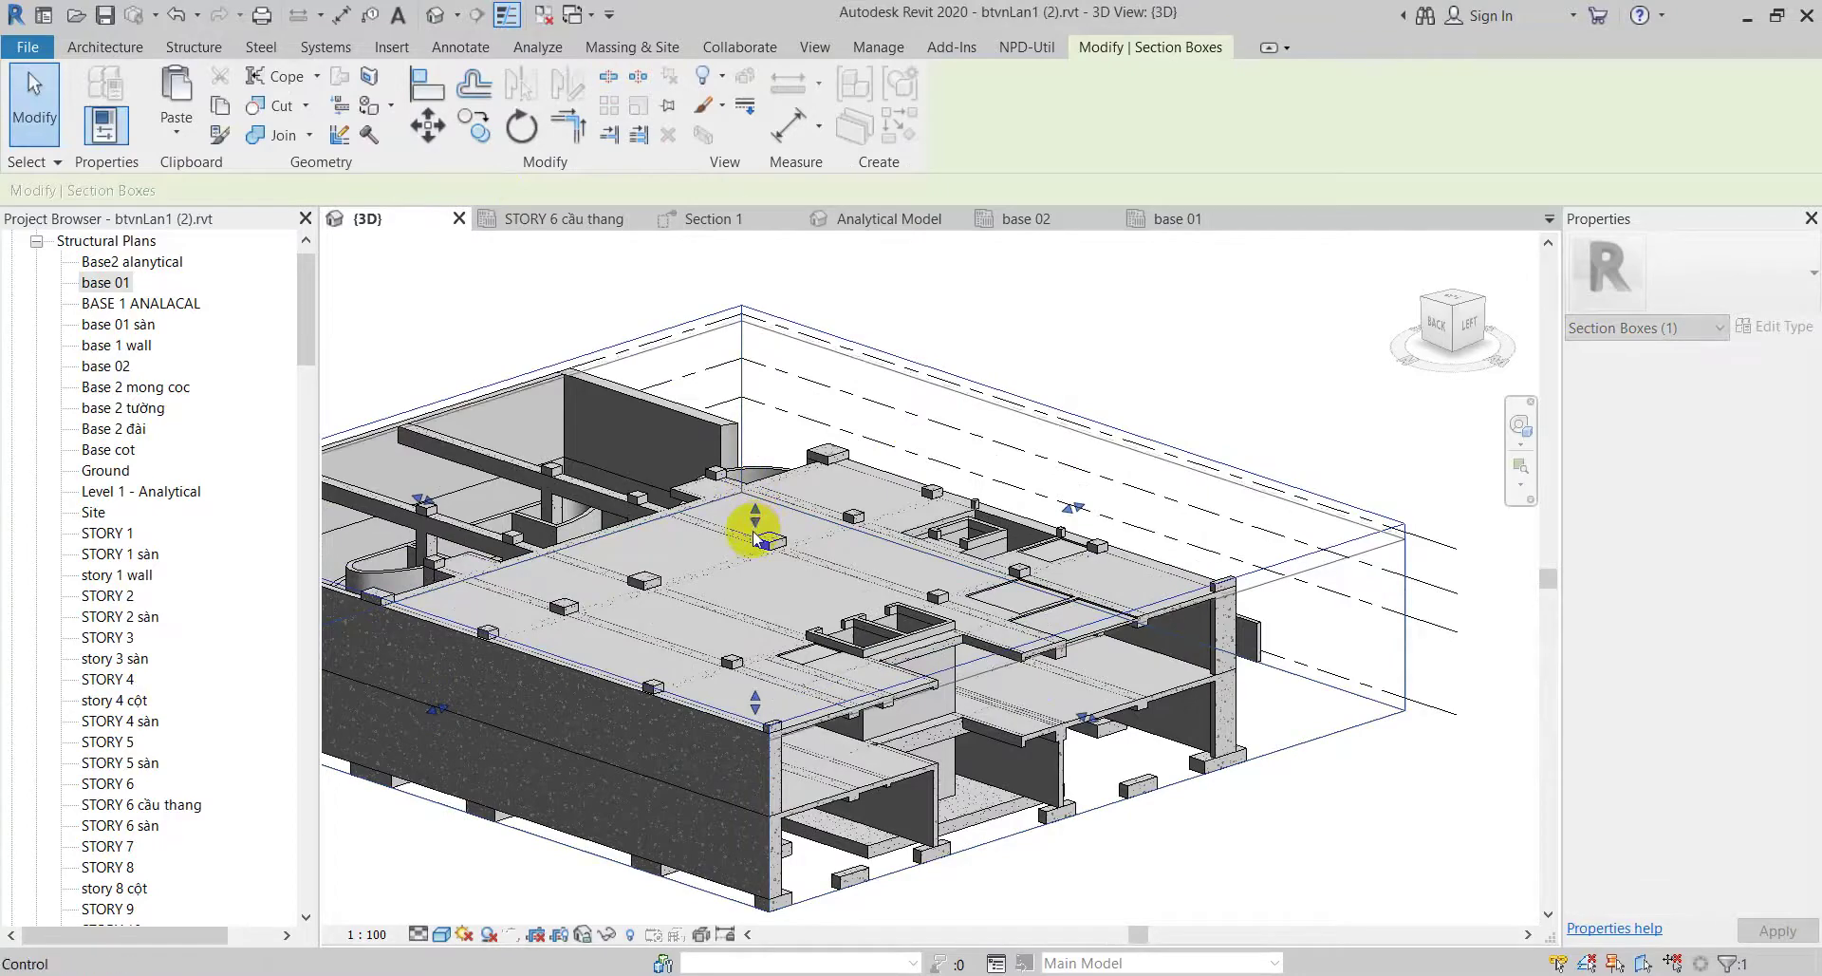
scroll(757, 520, up, 3)
mouse_move(757, 520)
shift+middle_down()
mouse_move(828, 590)
mouse_move(754, 541)
mouse_move(996, 645)
mouse_move(1057, 598)
shift+middle_up()
click(692, 561)
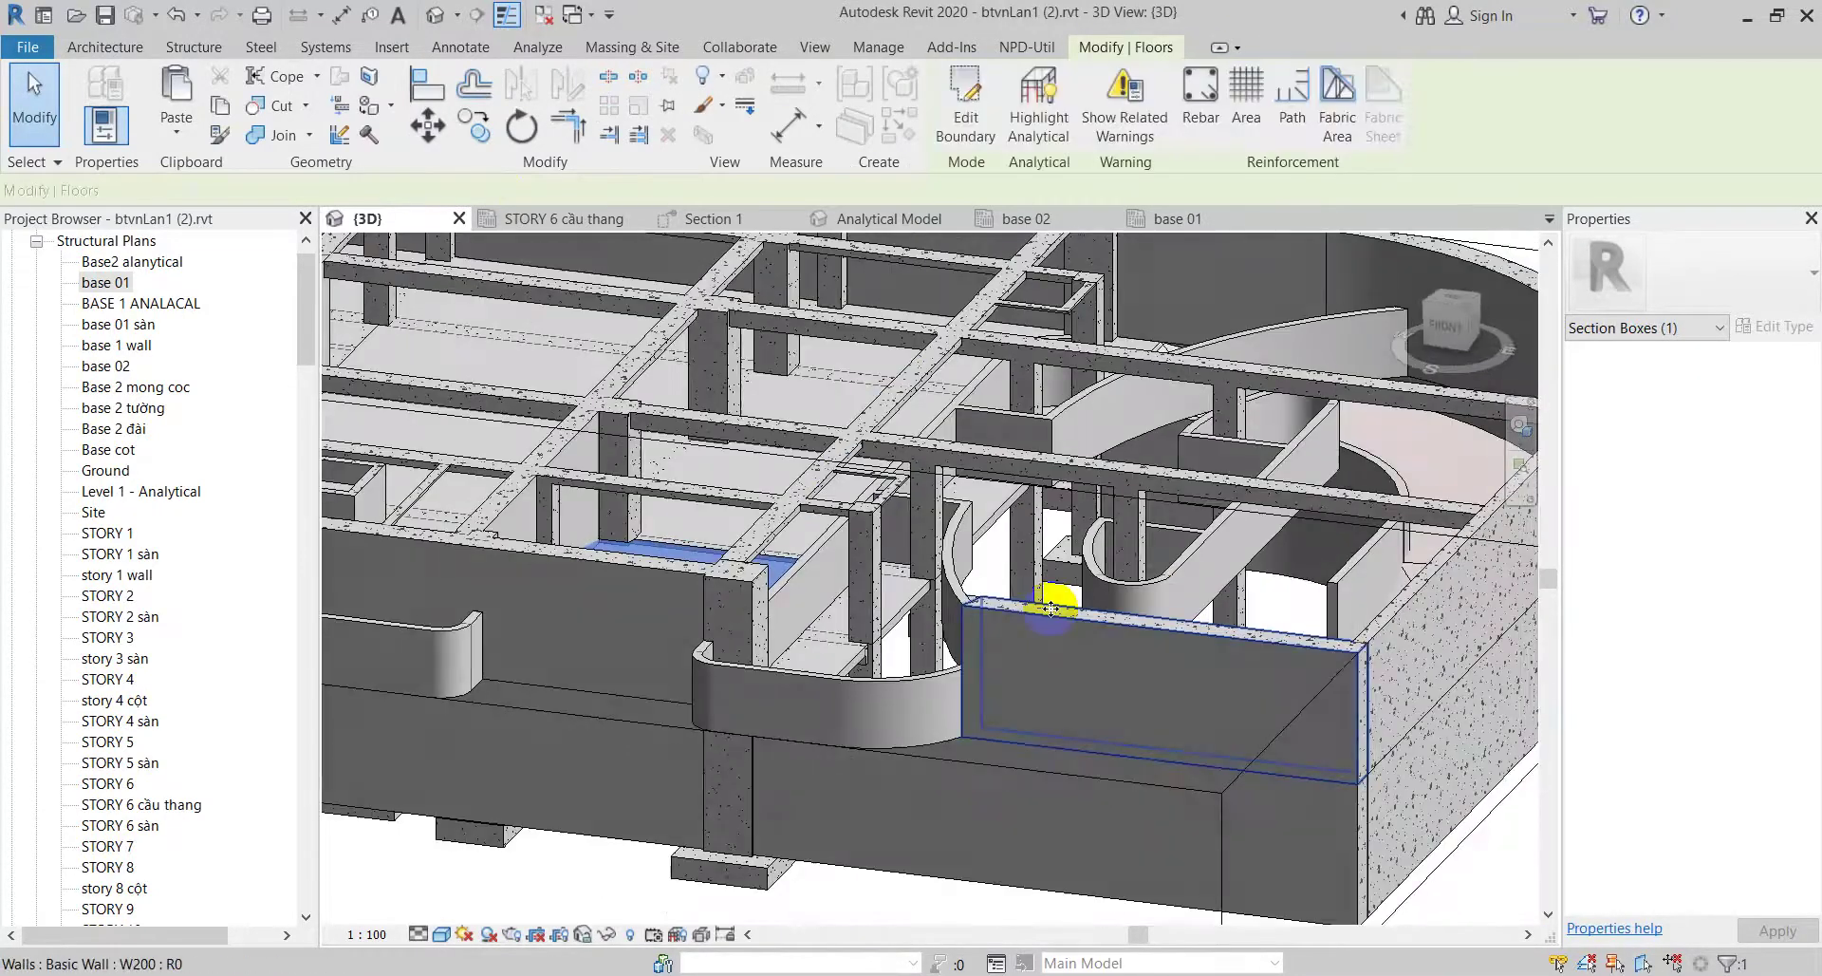
click(621, 619)
mouse_move(631, 619)
shift+middle_down()
mouse_move(685, 781)
mouse_move(529, 741)
shift+middle_up()
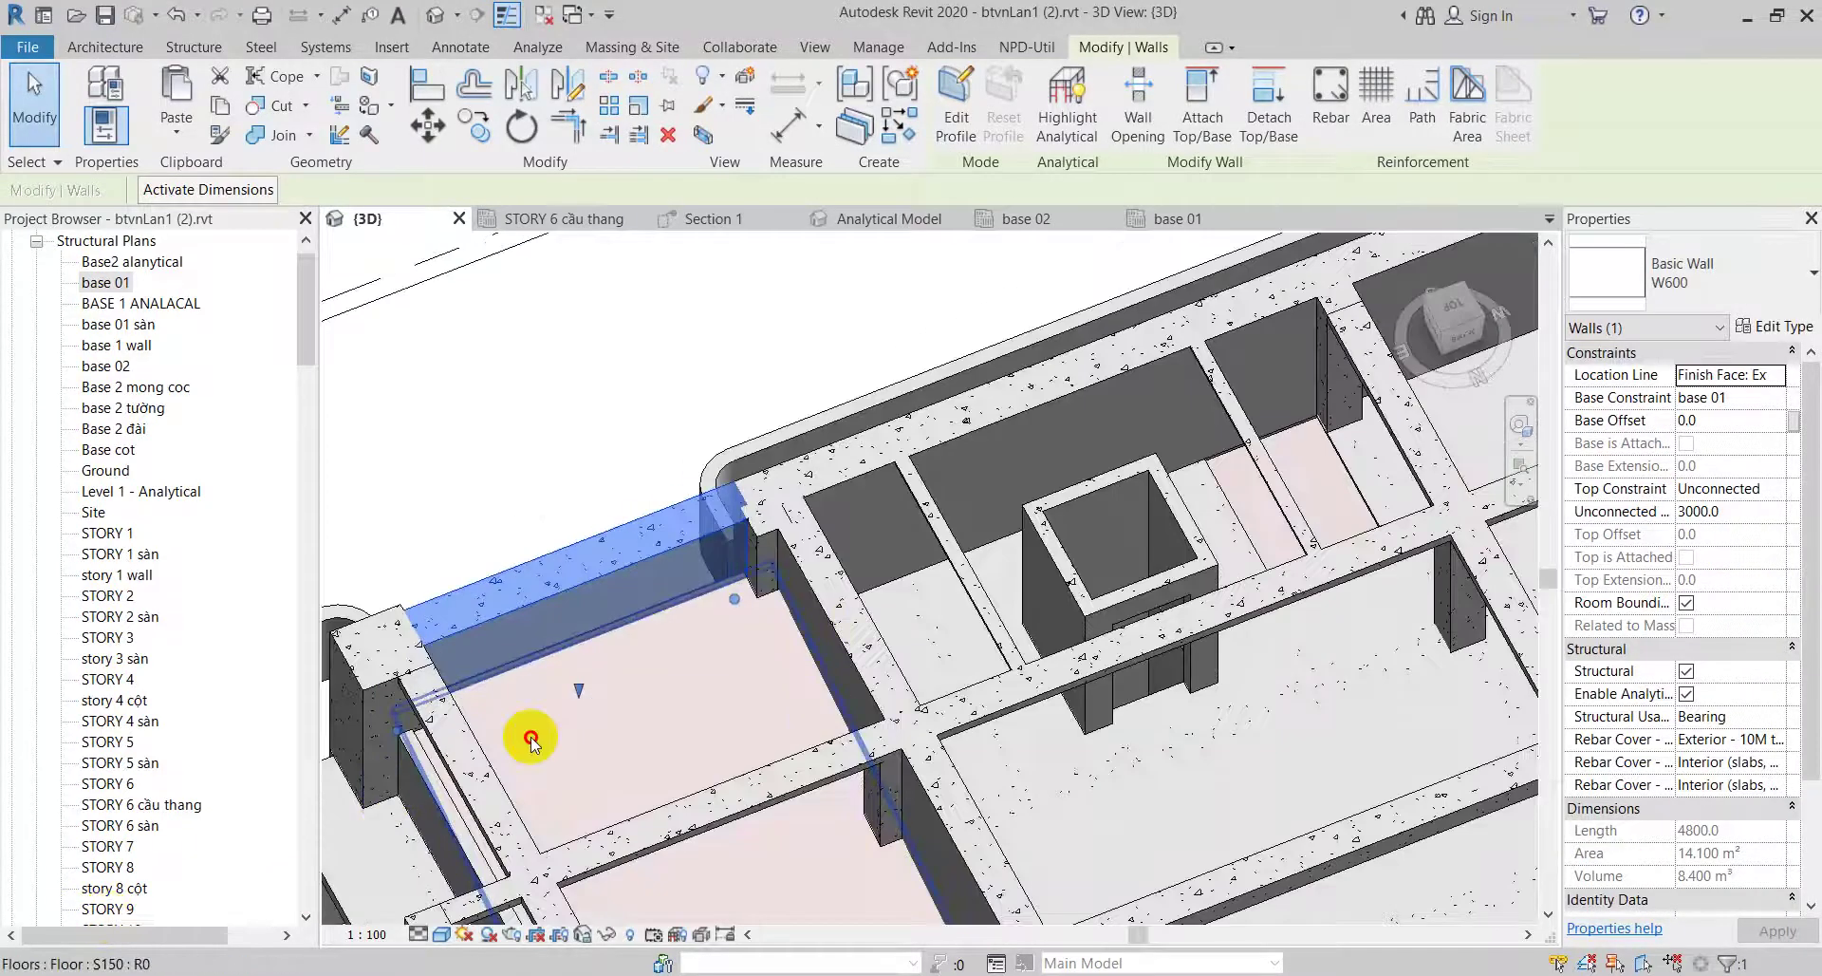
click(836, 665)
mouse_move(835, 664)
shift+middle_down()
mouse_move(767, 828)
mouse_move(919, 759)
mouse_move(1330, 386)
shift+middle_up()
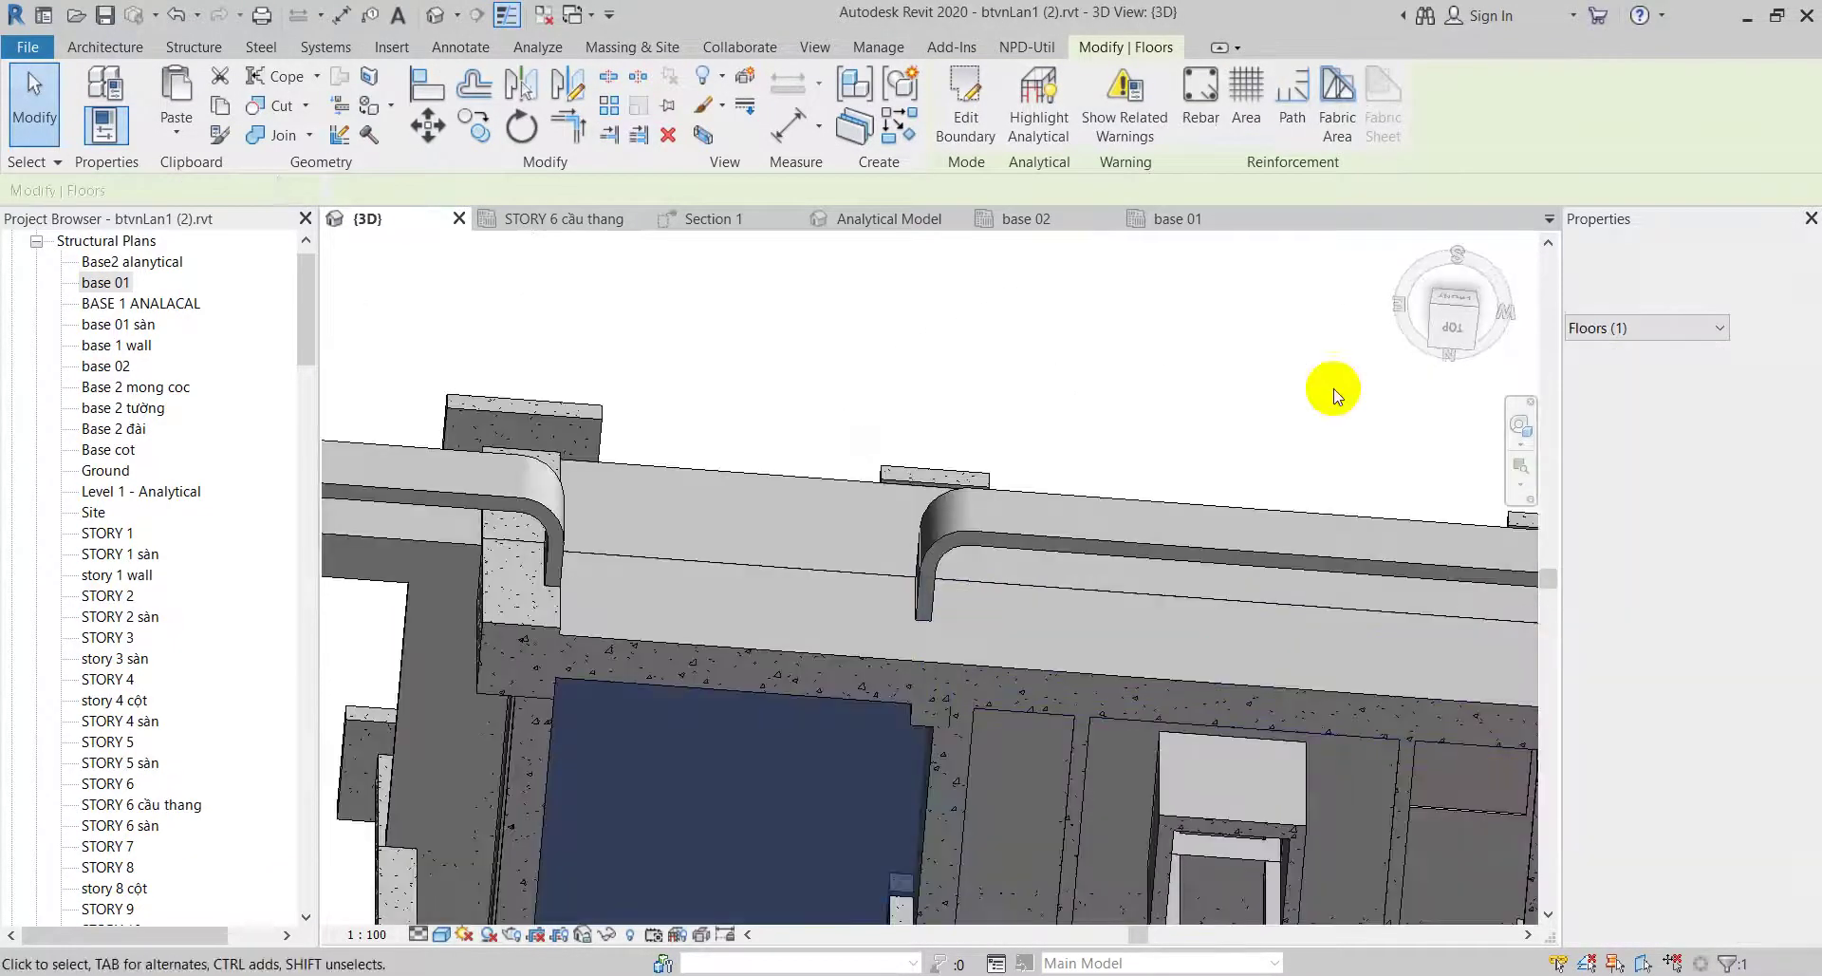
click(1461, 332)
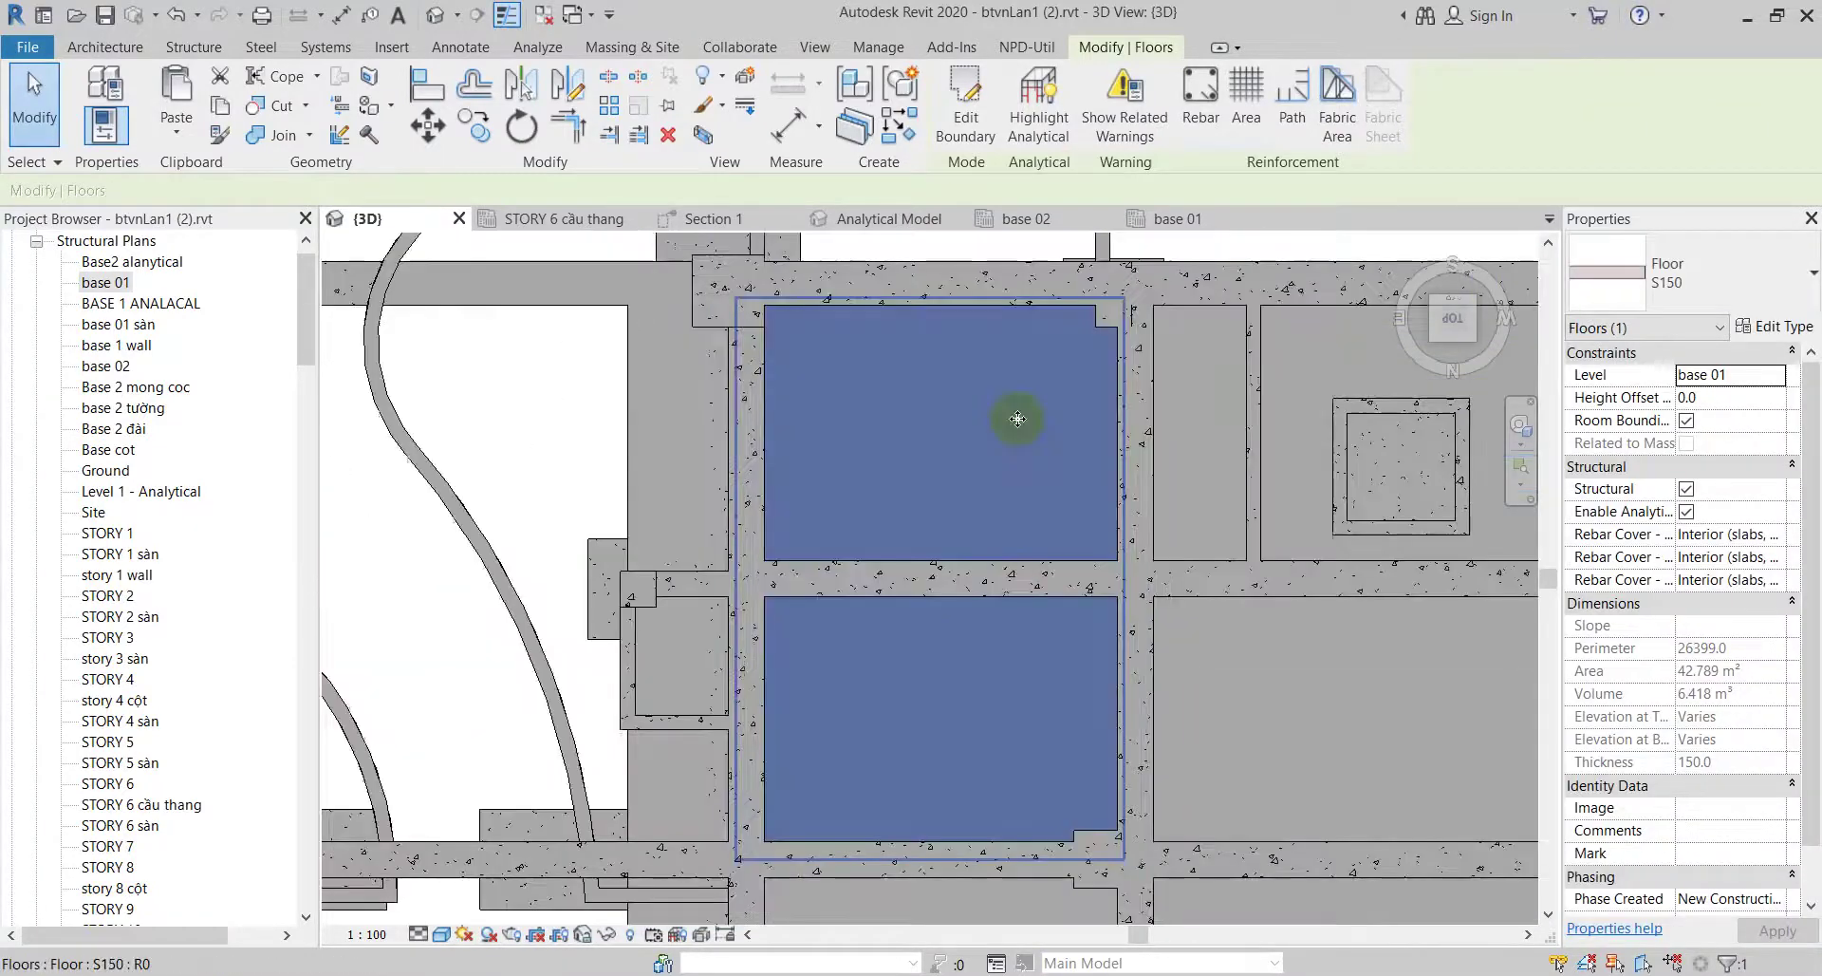
Step: In the floor sketch, pick both curved wall edges and draw a line across between them
double_click(875, 563)
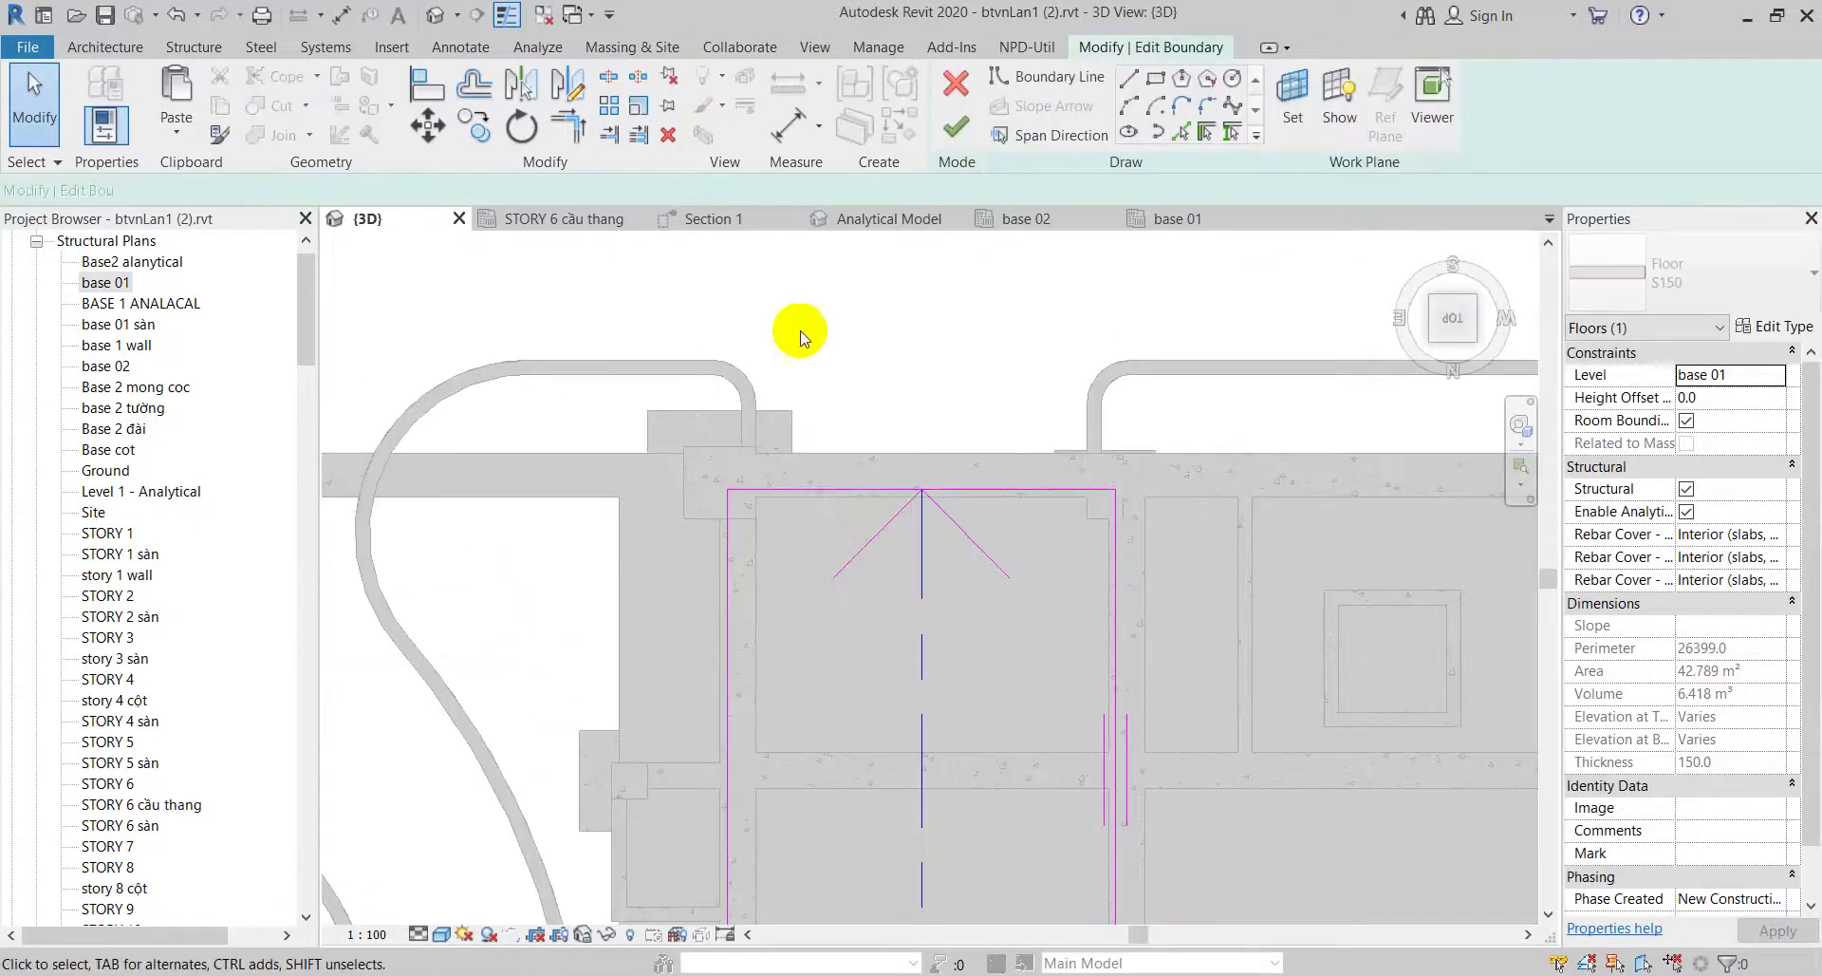
click(1181, 130)
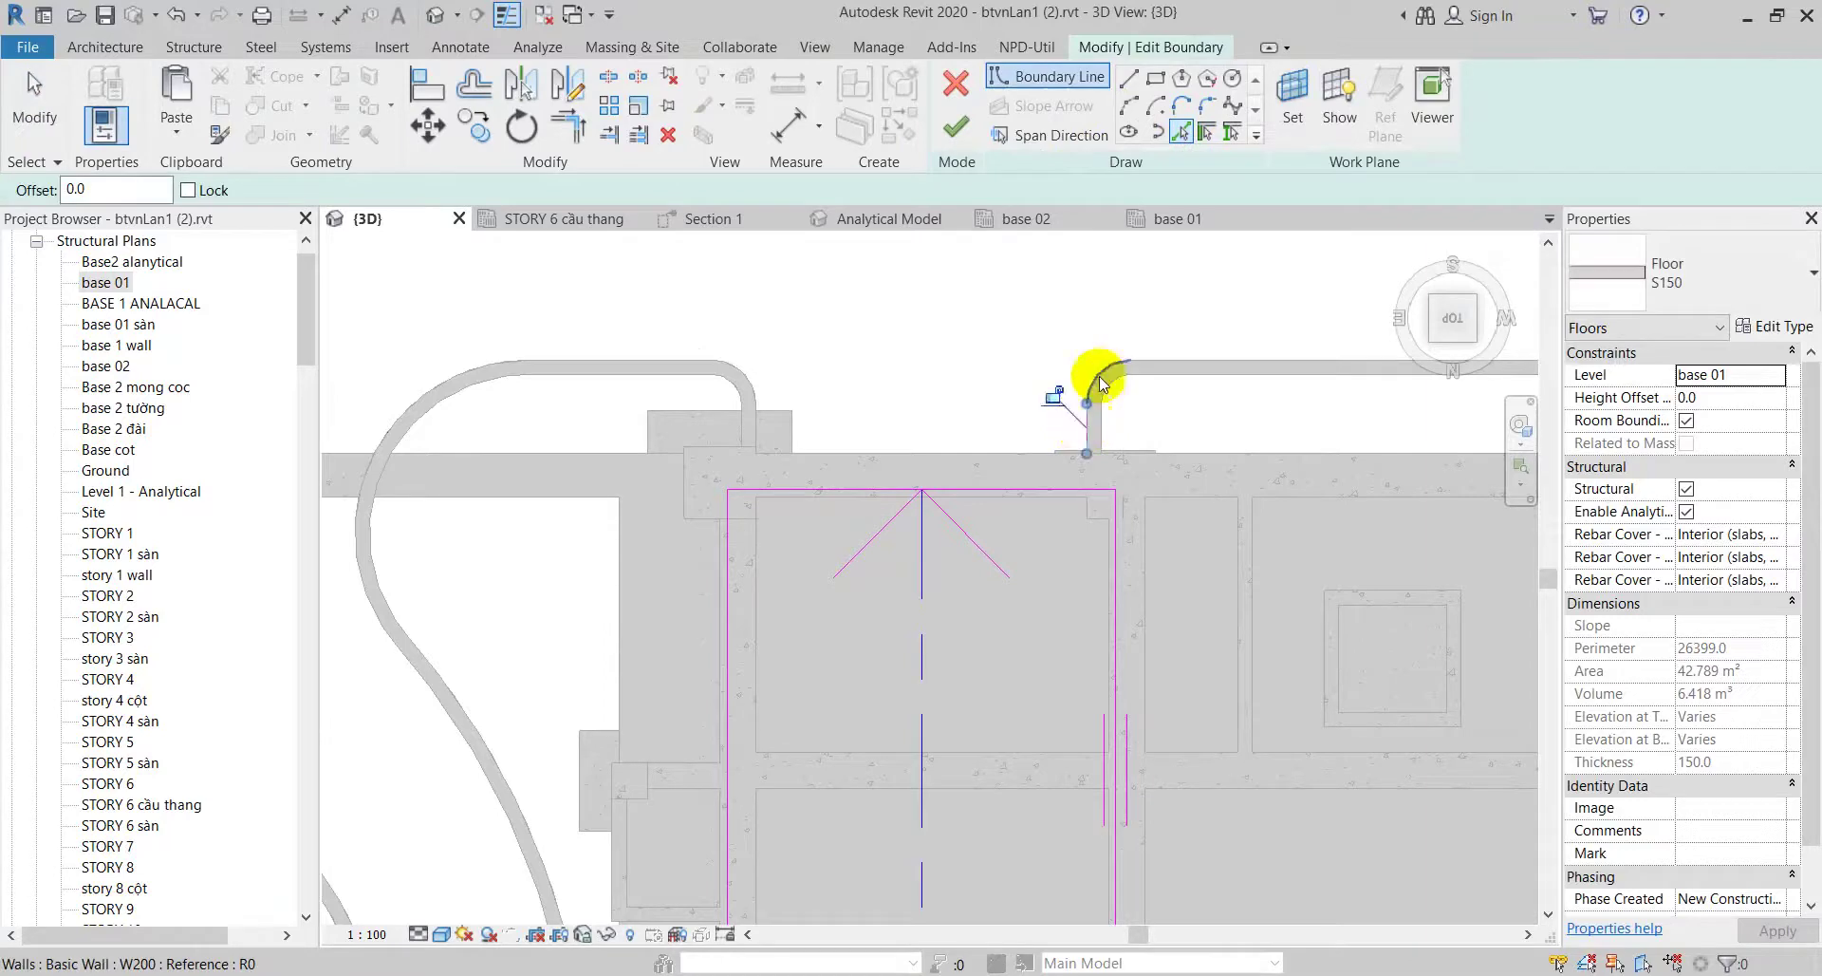
click(1101, 385)
click(1129, 78)
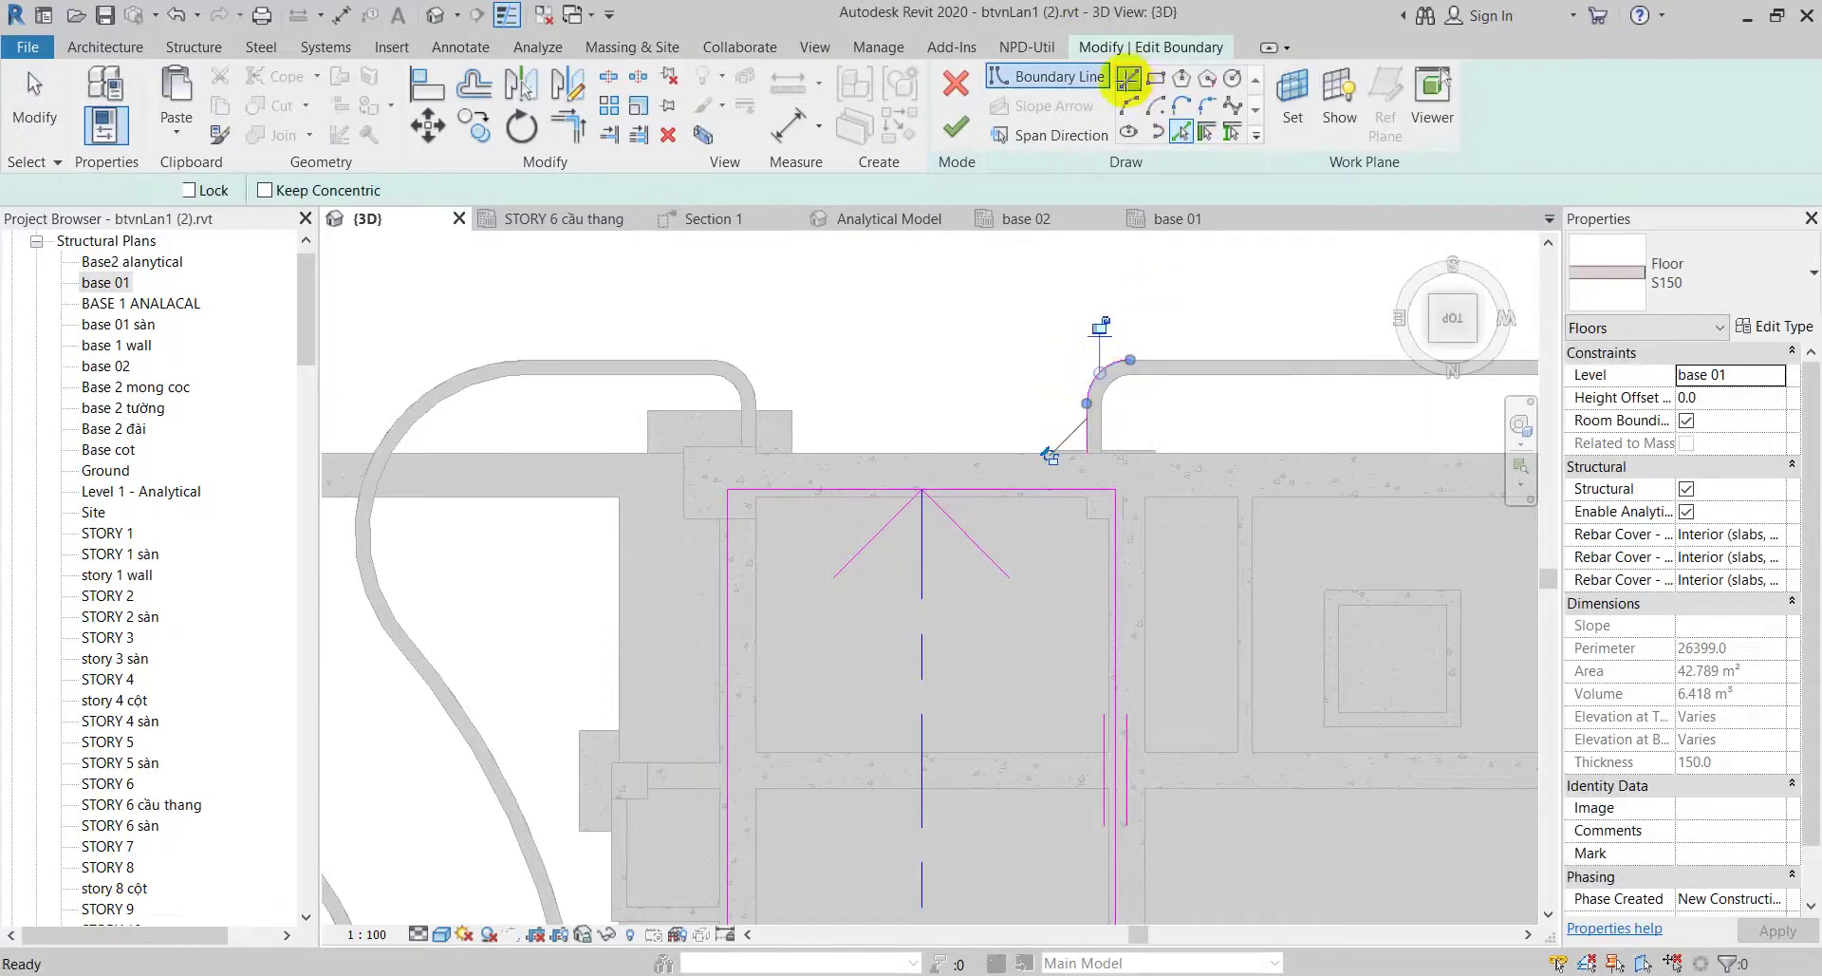
click(1129, 358)
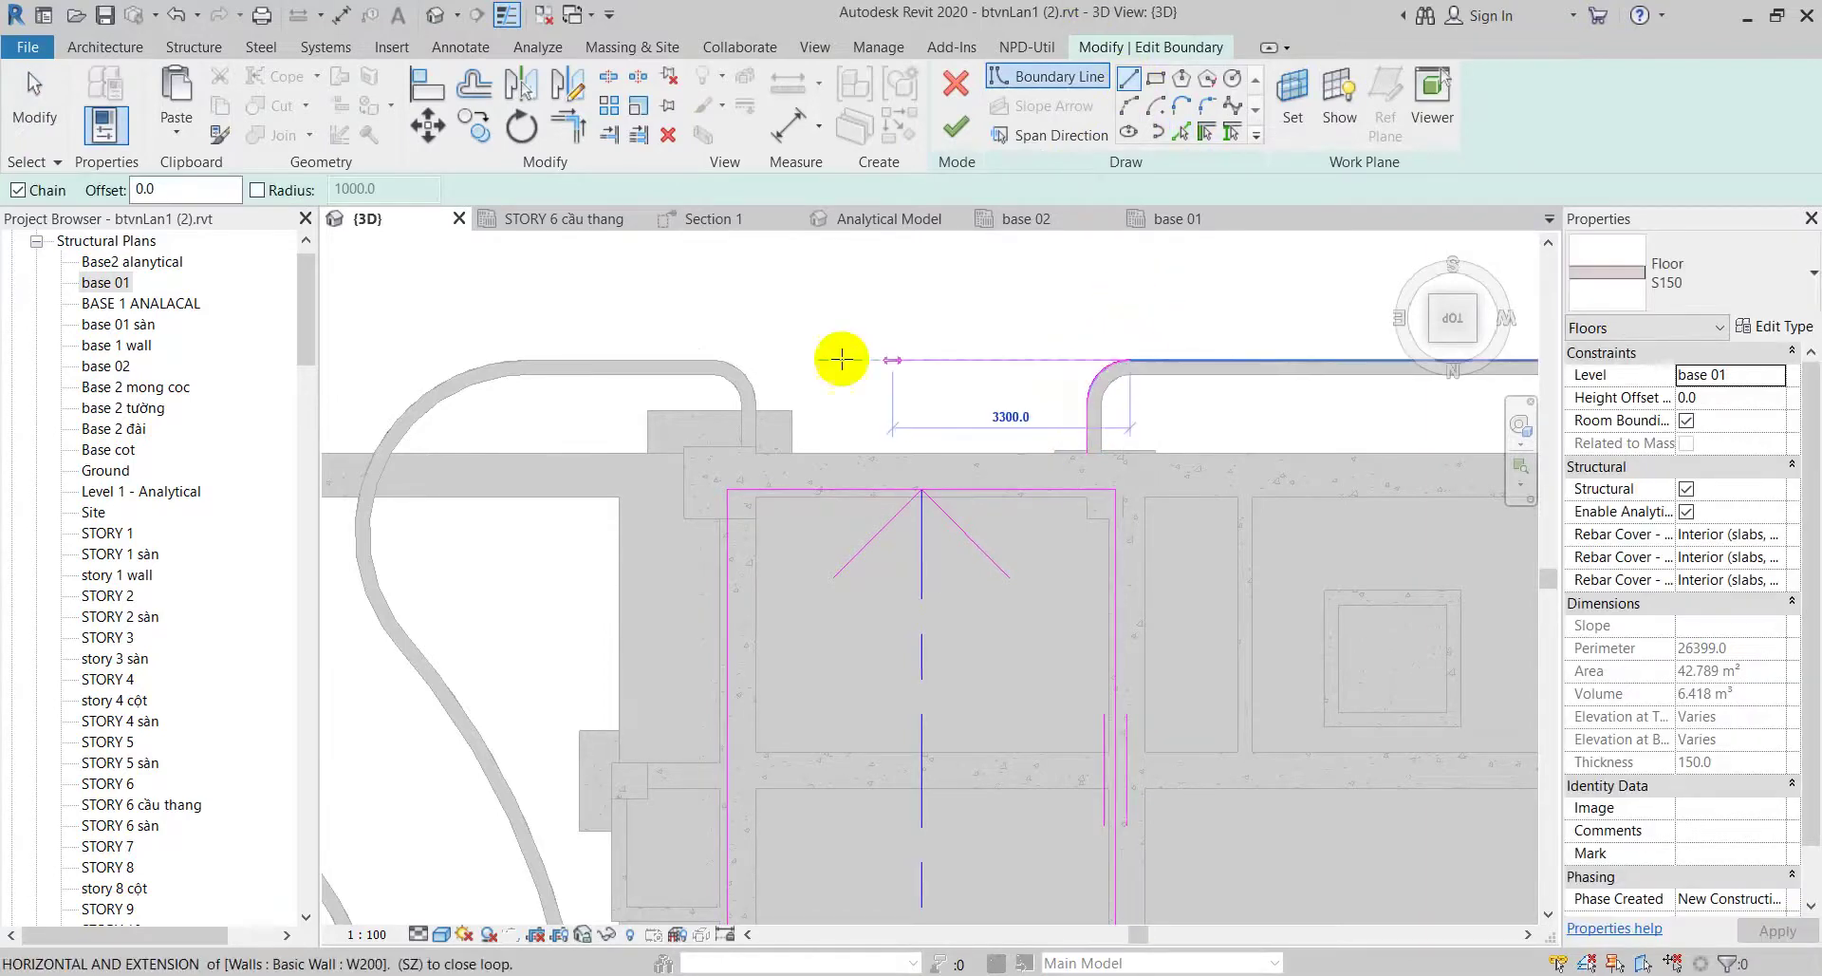
click(714, 361)
click(1179, 132)
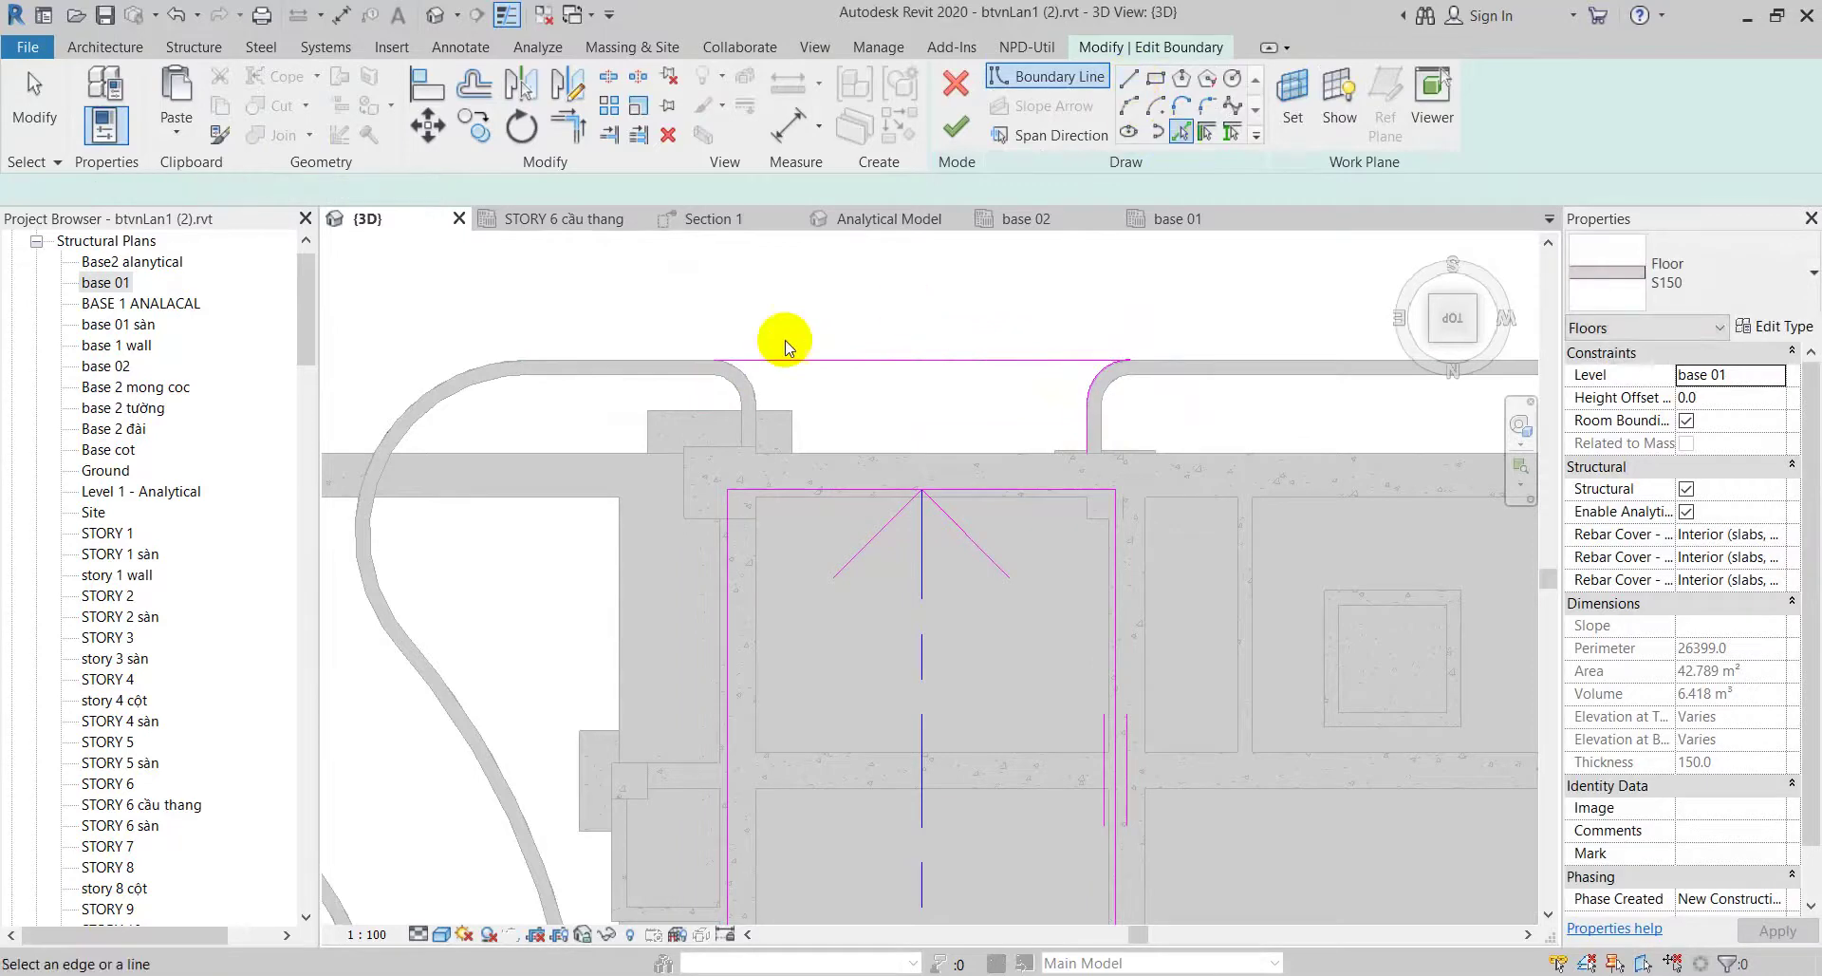
click(755, 428)
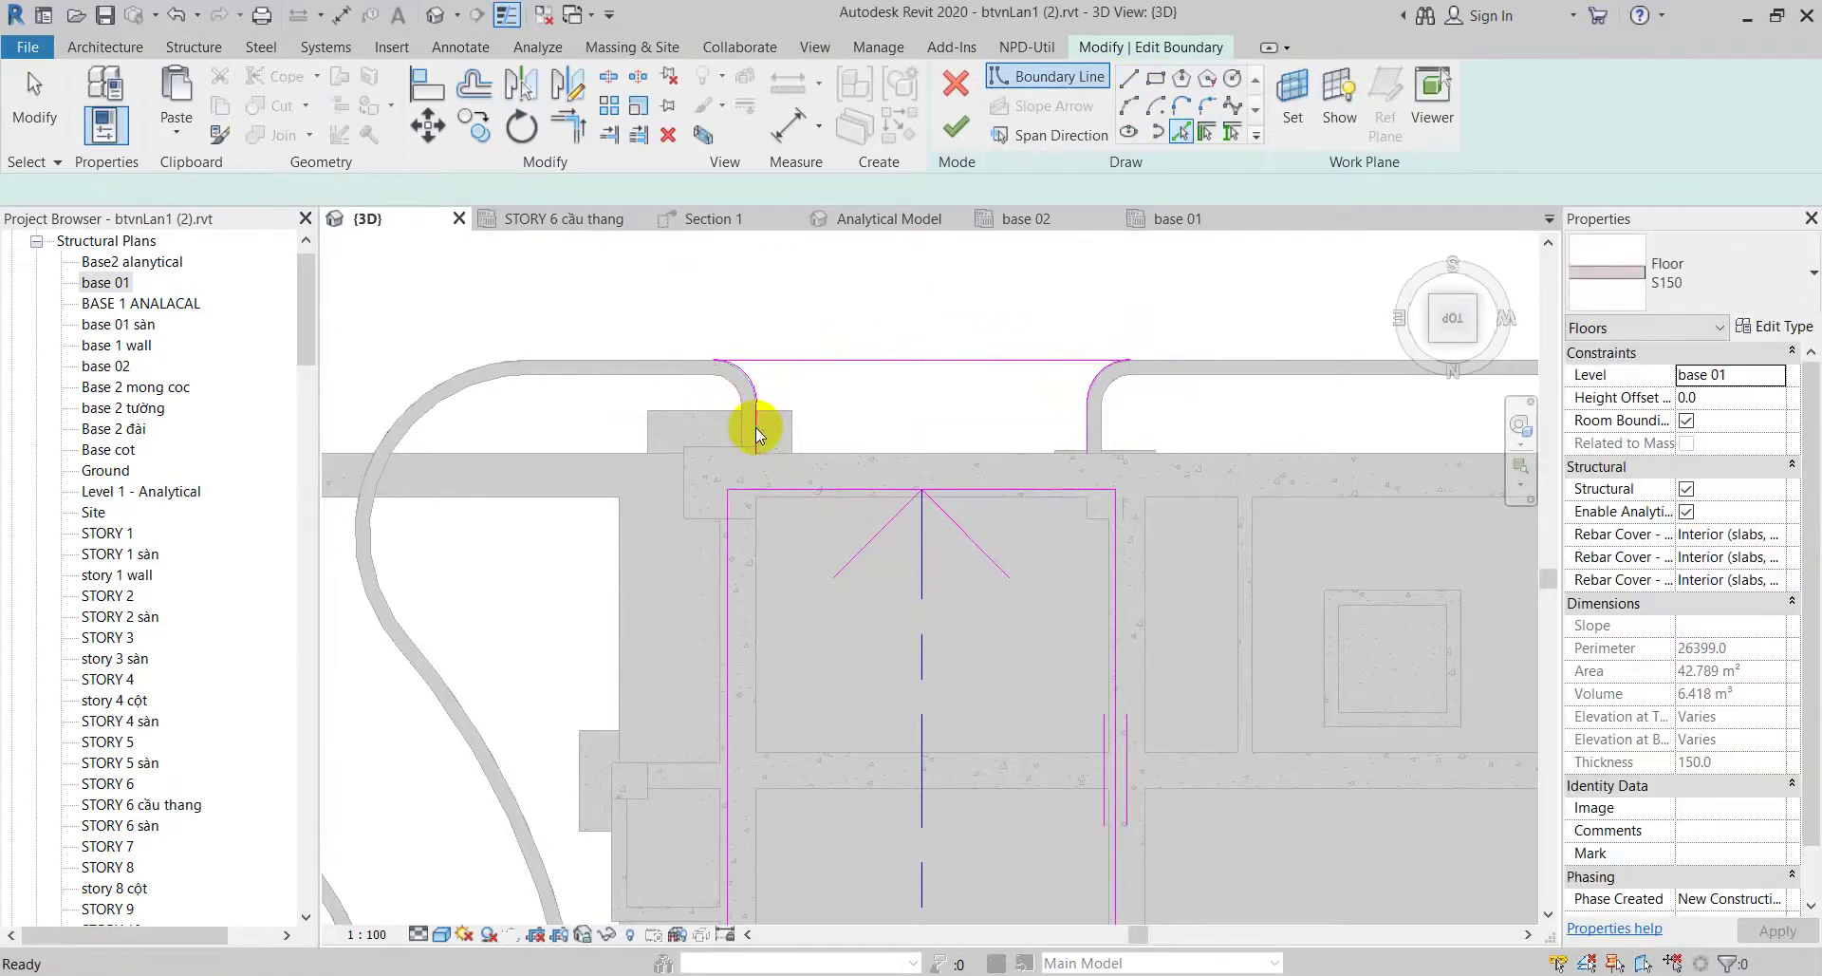
key(Escape)
Step: Trim the boundary lines into corners with TR and delete the extra right boundary line
scroll(771, 429, up, 1)
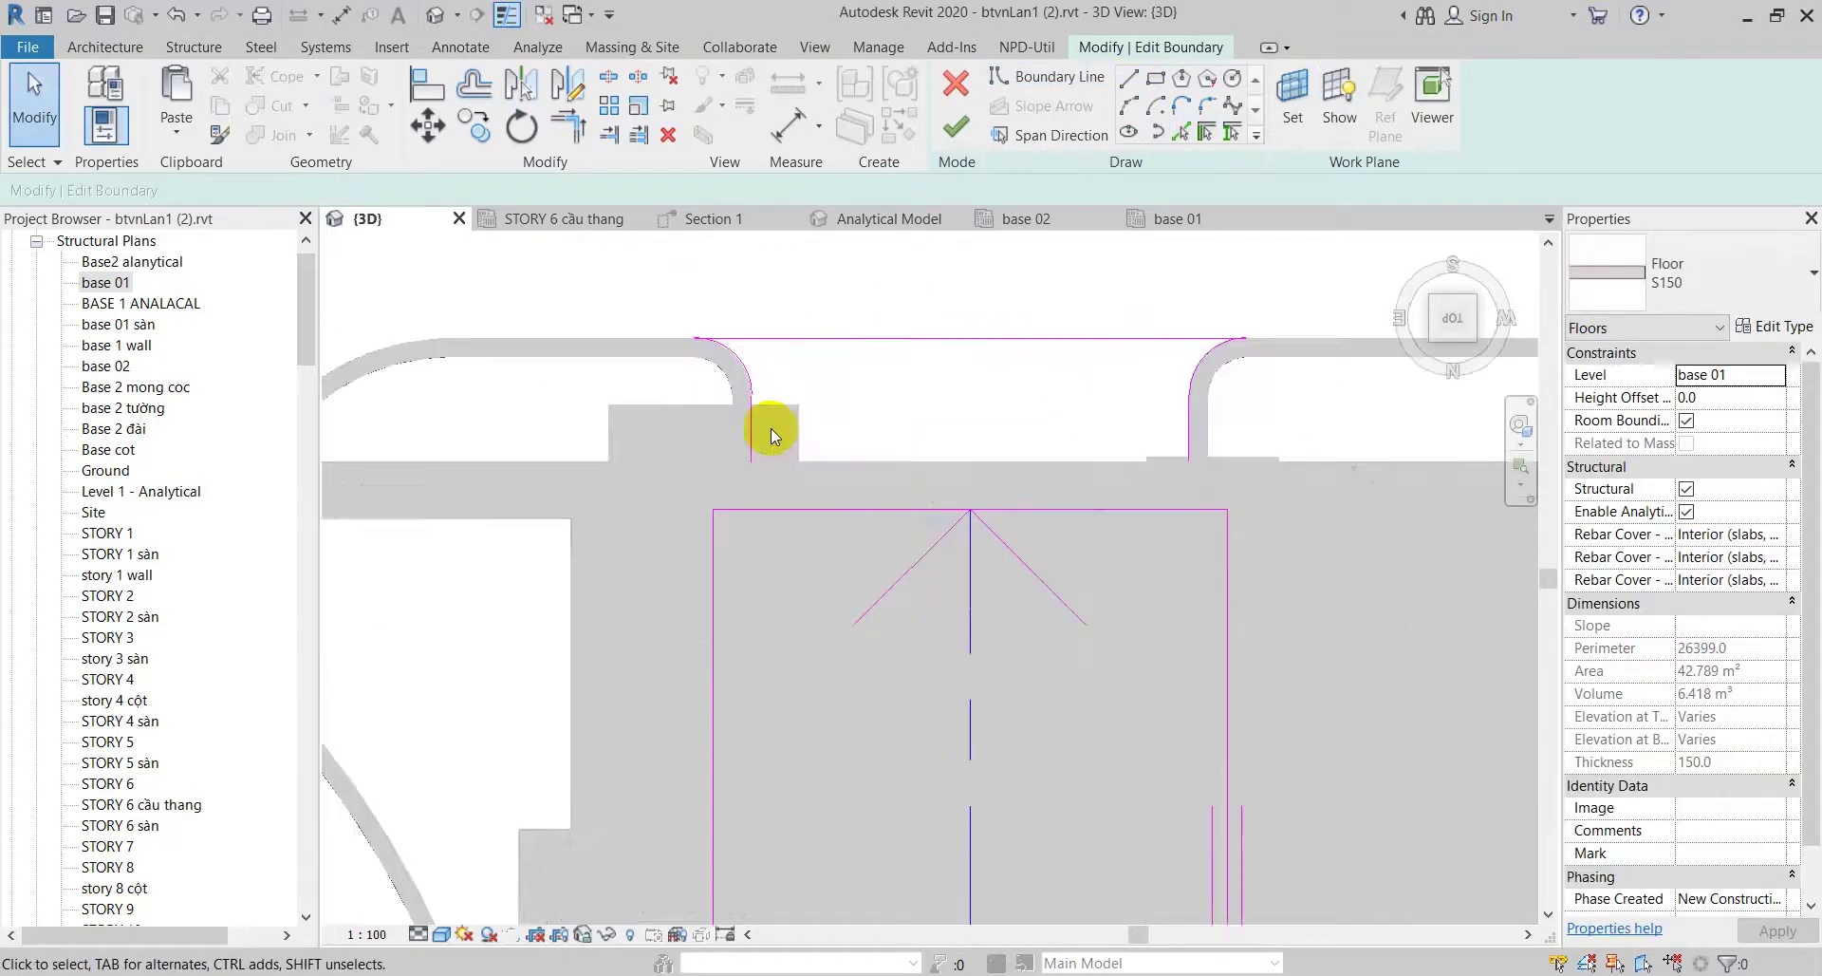
scroll(771, 429, down, 1)
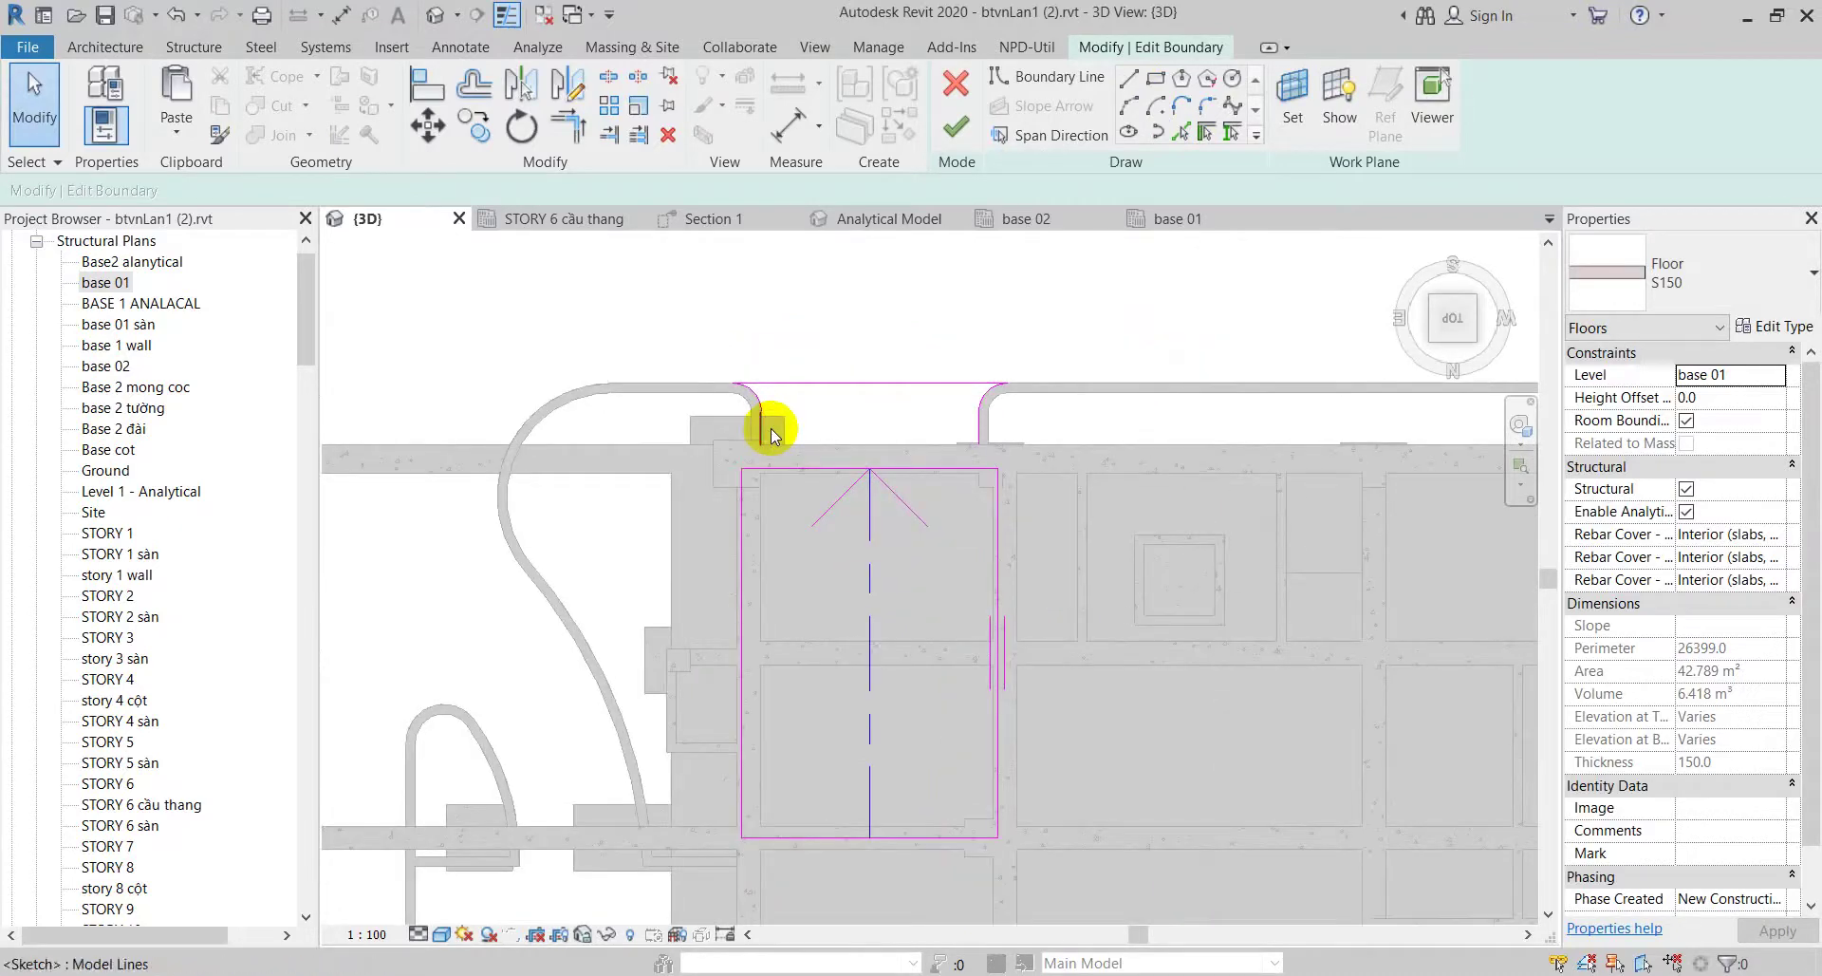
key(t)
key(r)
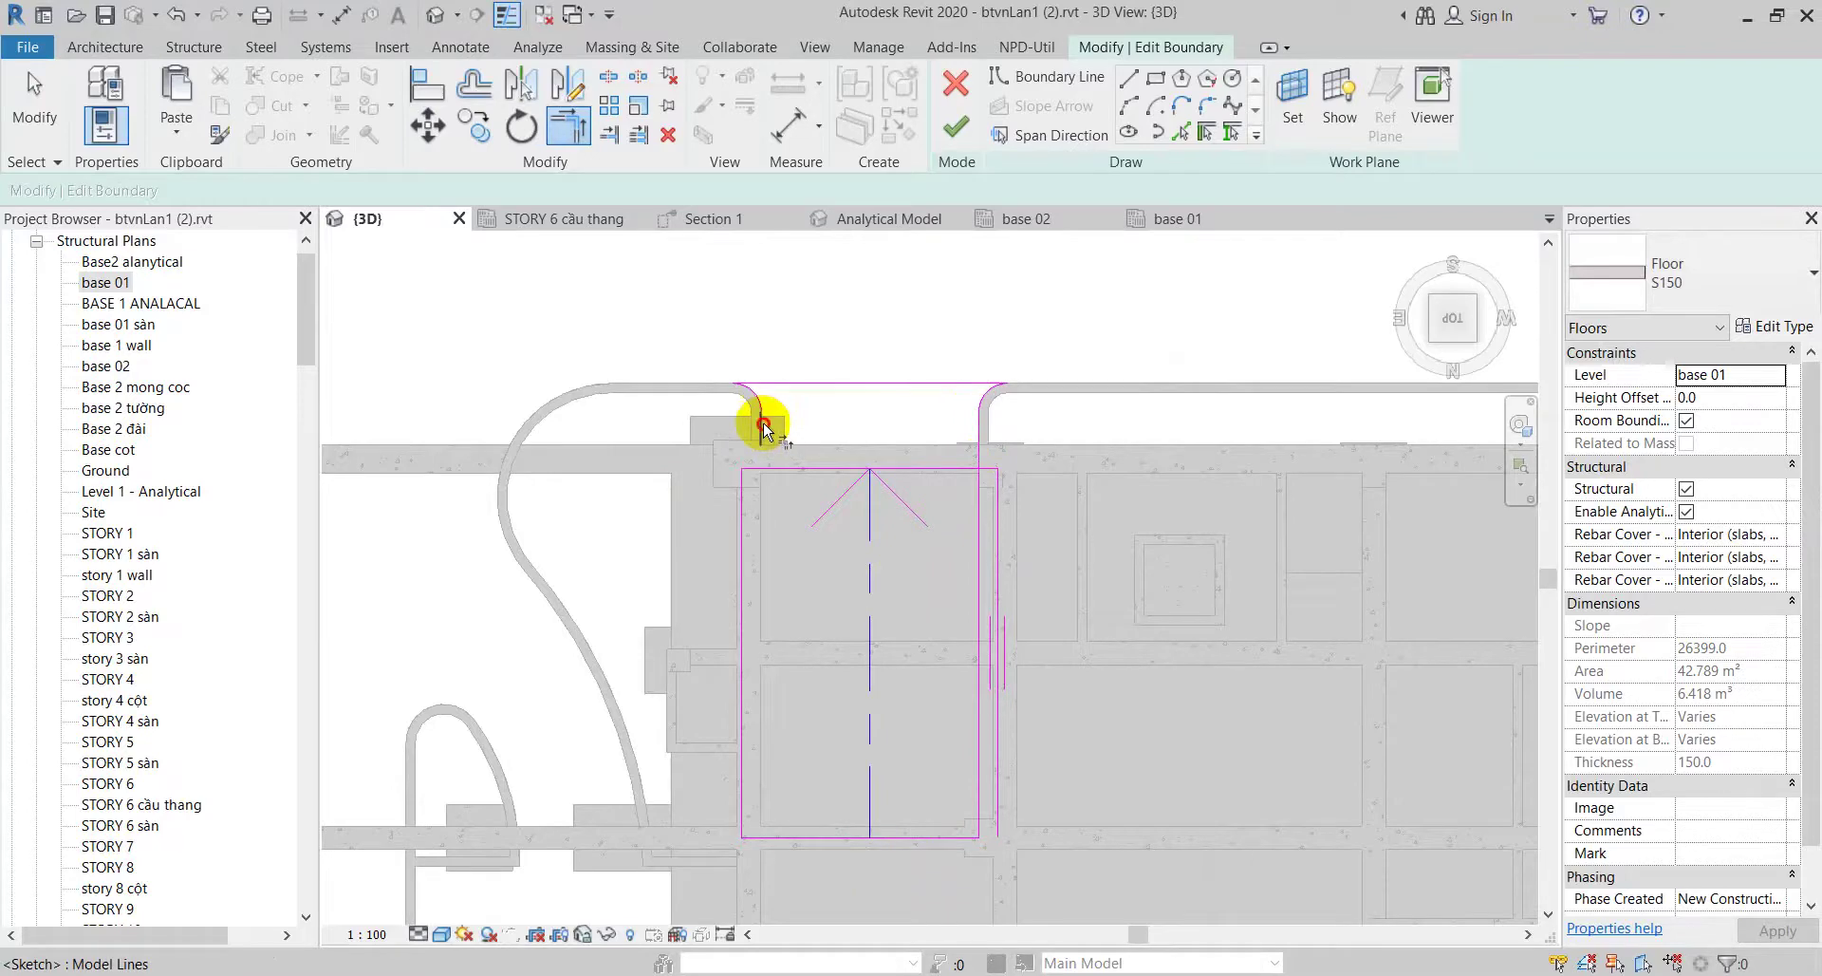
key(Escape)
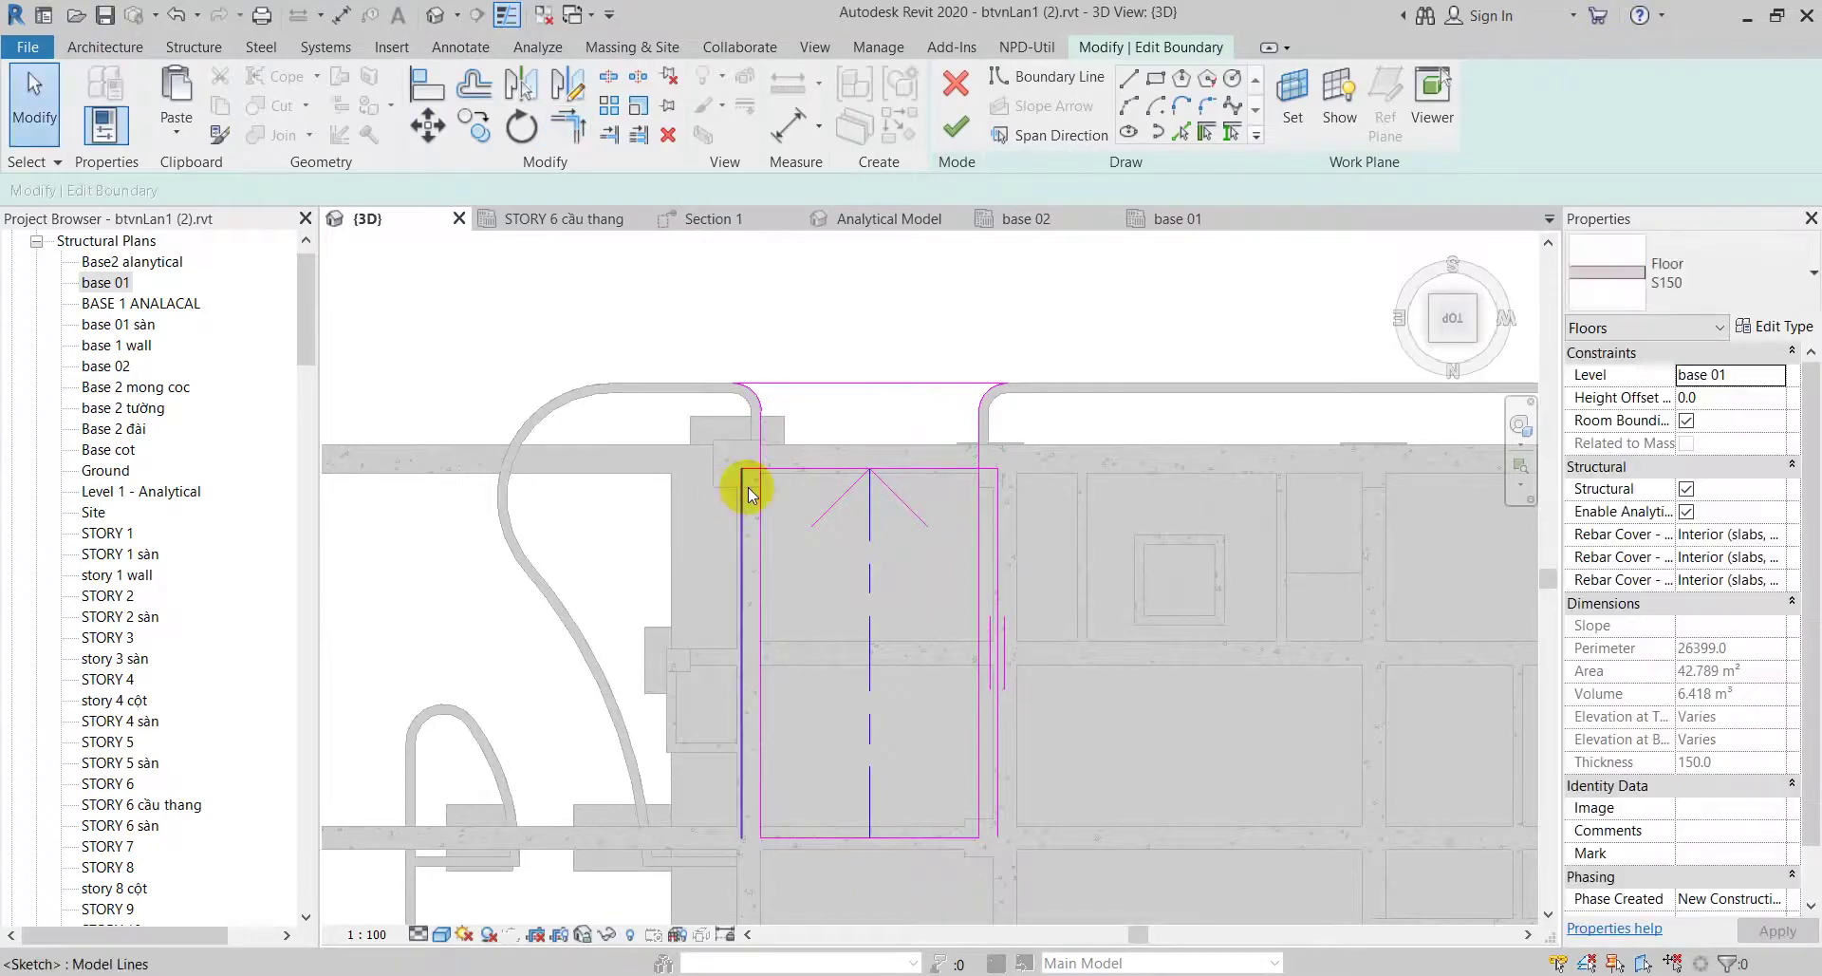
click(746, 487)
click(782, 566)
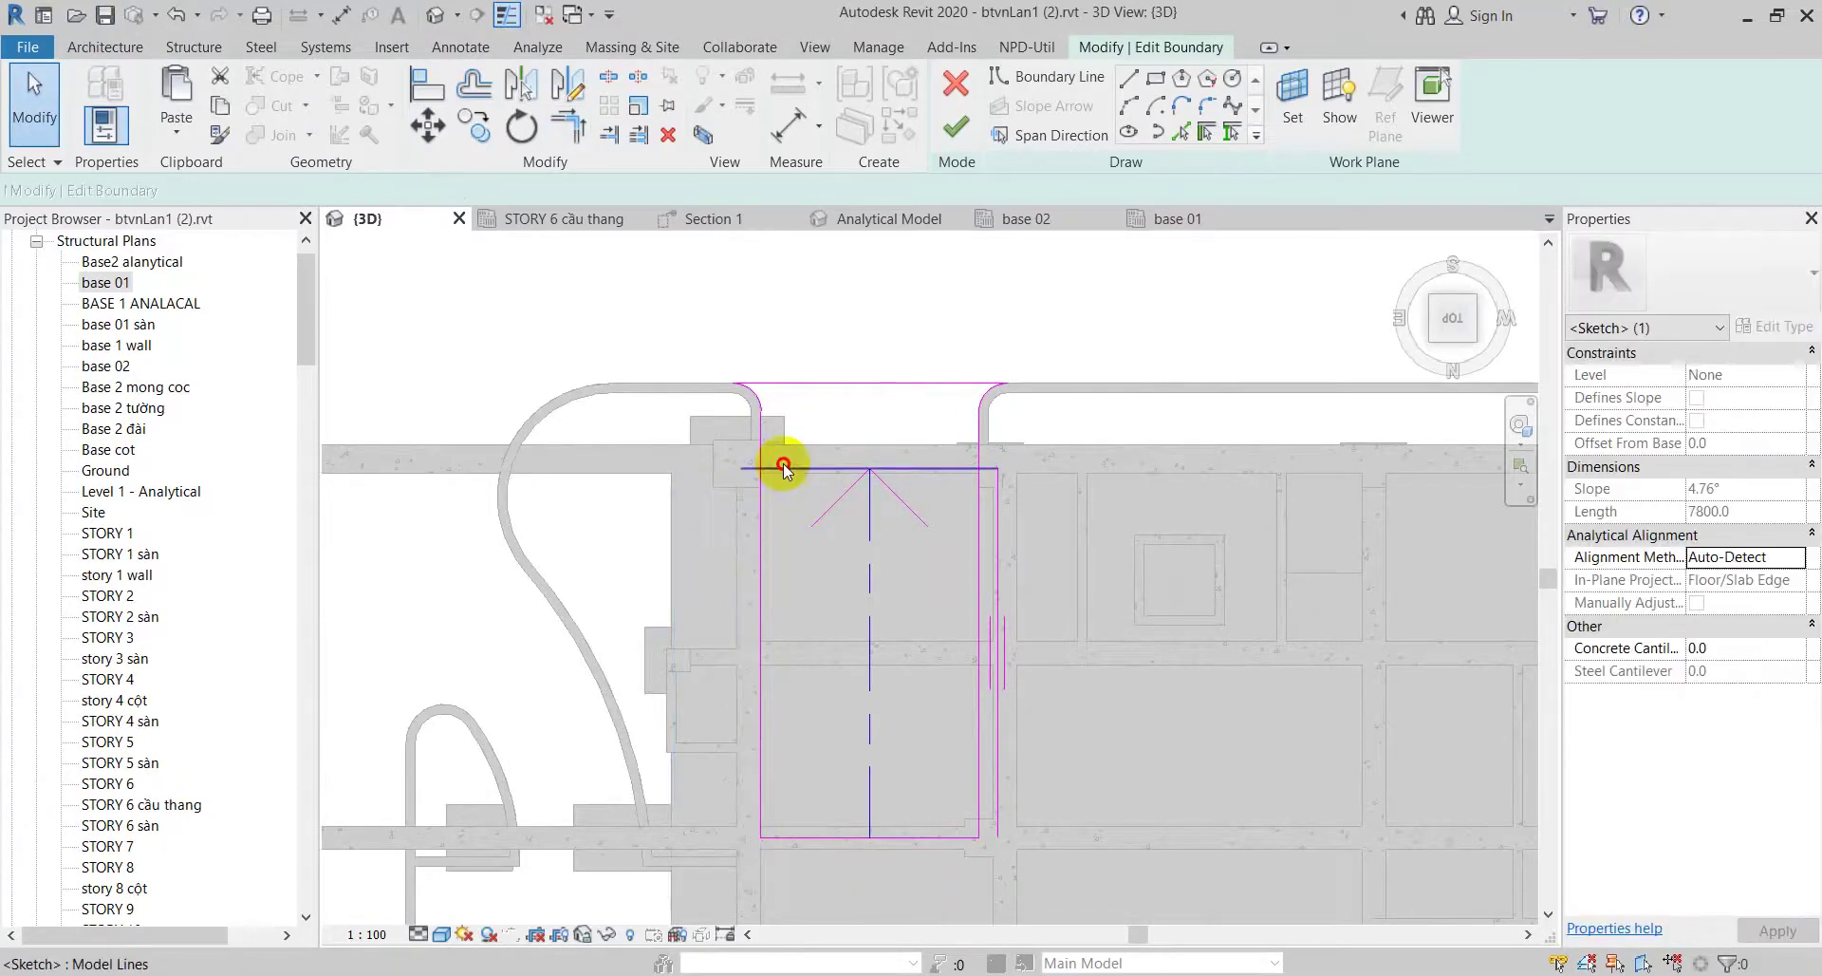
click(1002, 511)
key(Delete)
click(1044, 135)
click(979, 478)
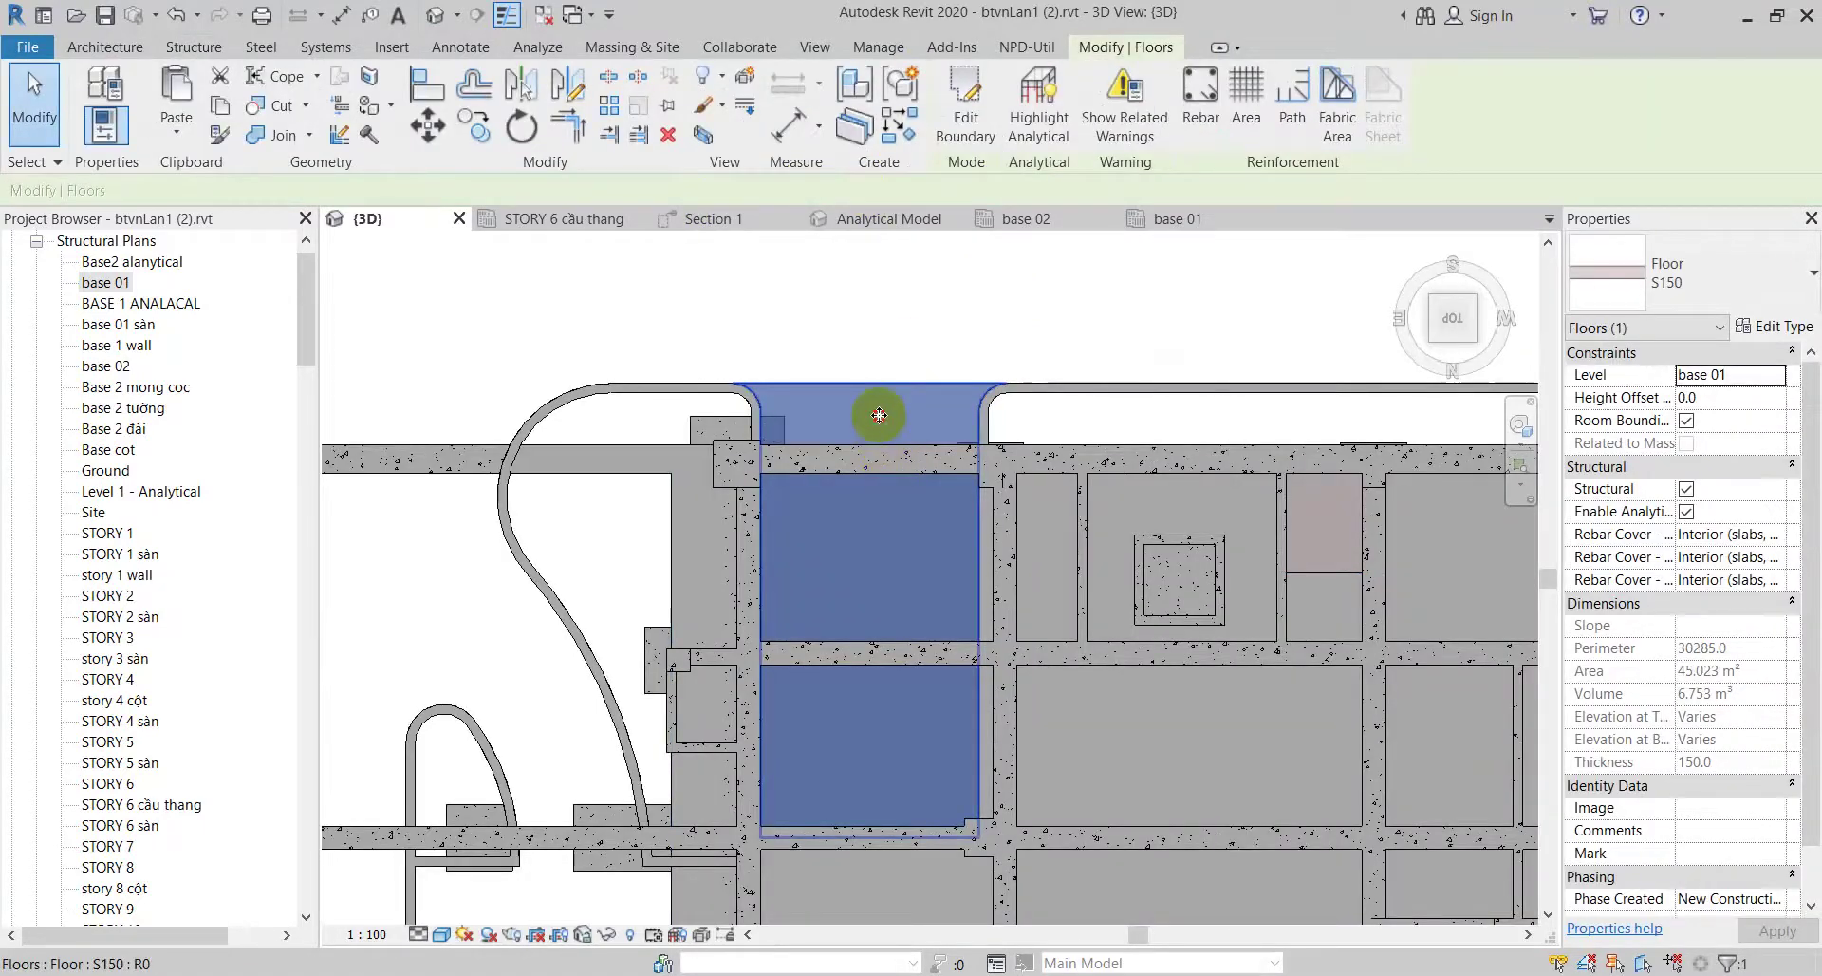
Step: Move the slope arrow's head up to the top edge and finish the sloped floor
double_click(877, 533)
click(872, 492)
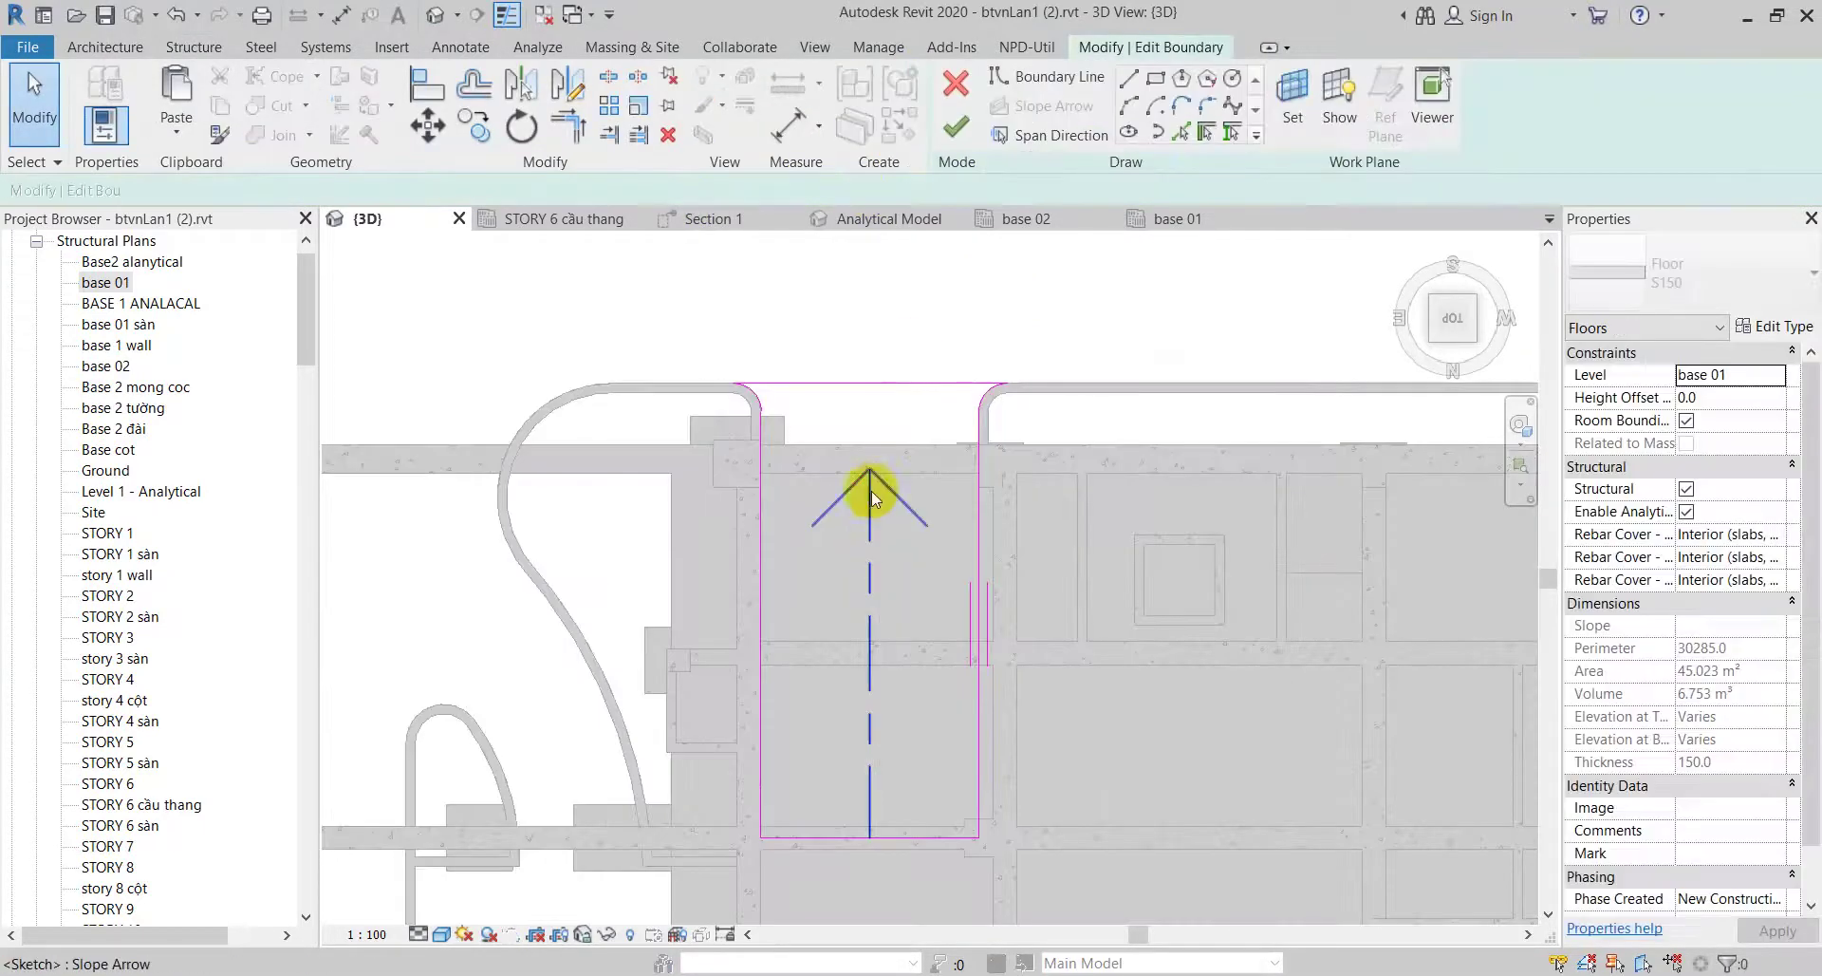
drag(870, 472, 869, 384)
click(959, 133)
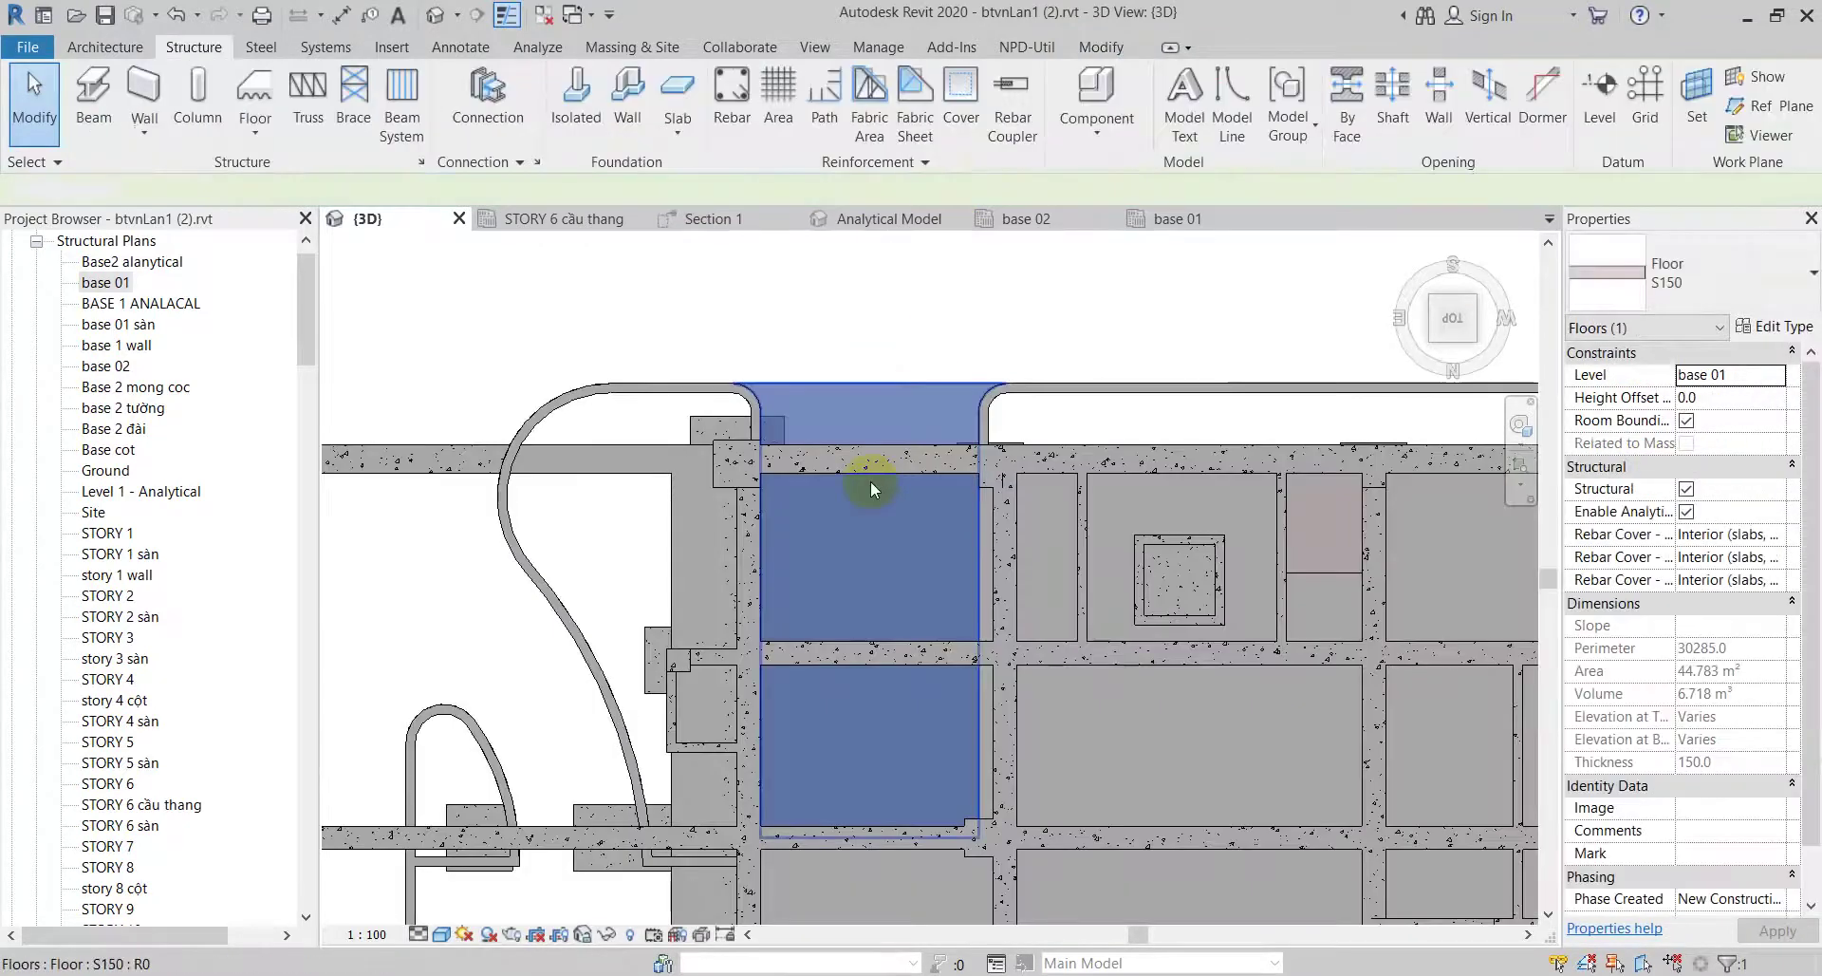
Step: Select the W600 wall under the floor edge and orbit and zoom around it in 3D
click(870, 462)
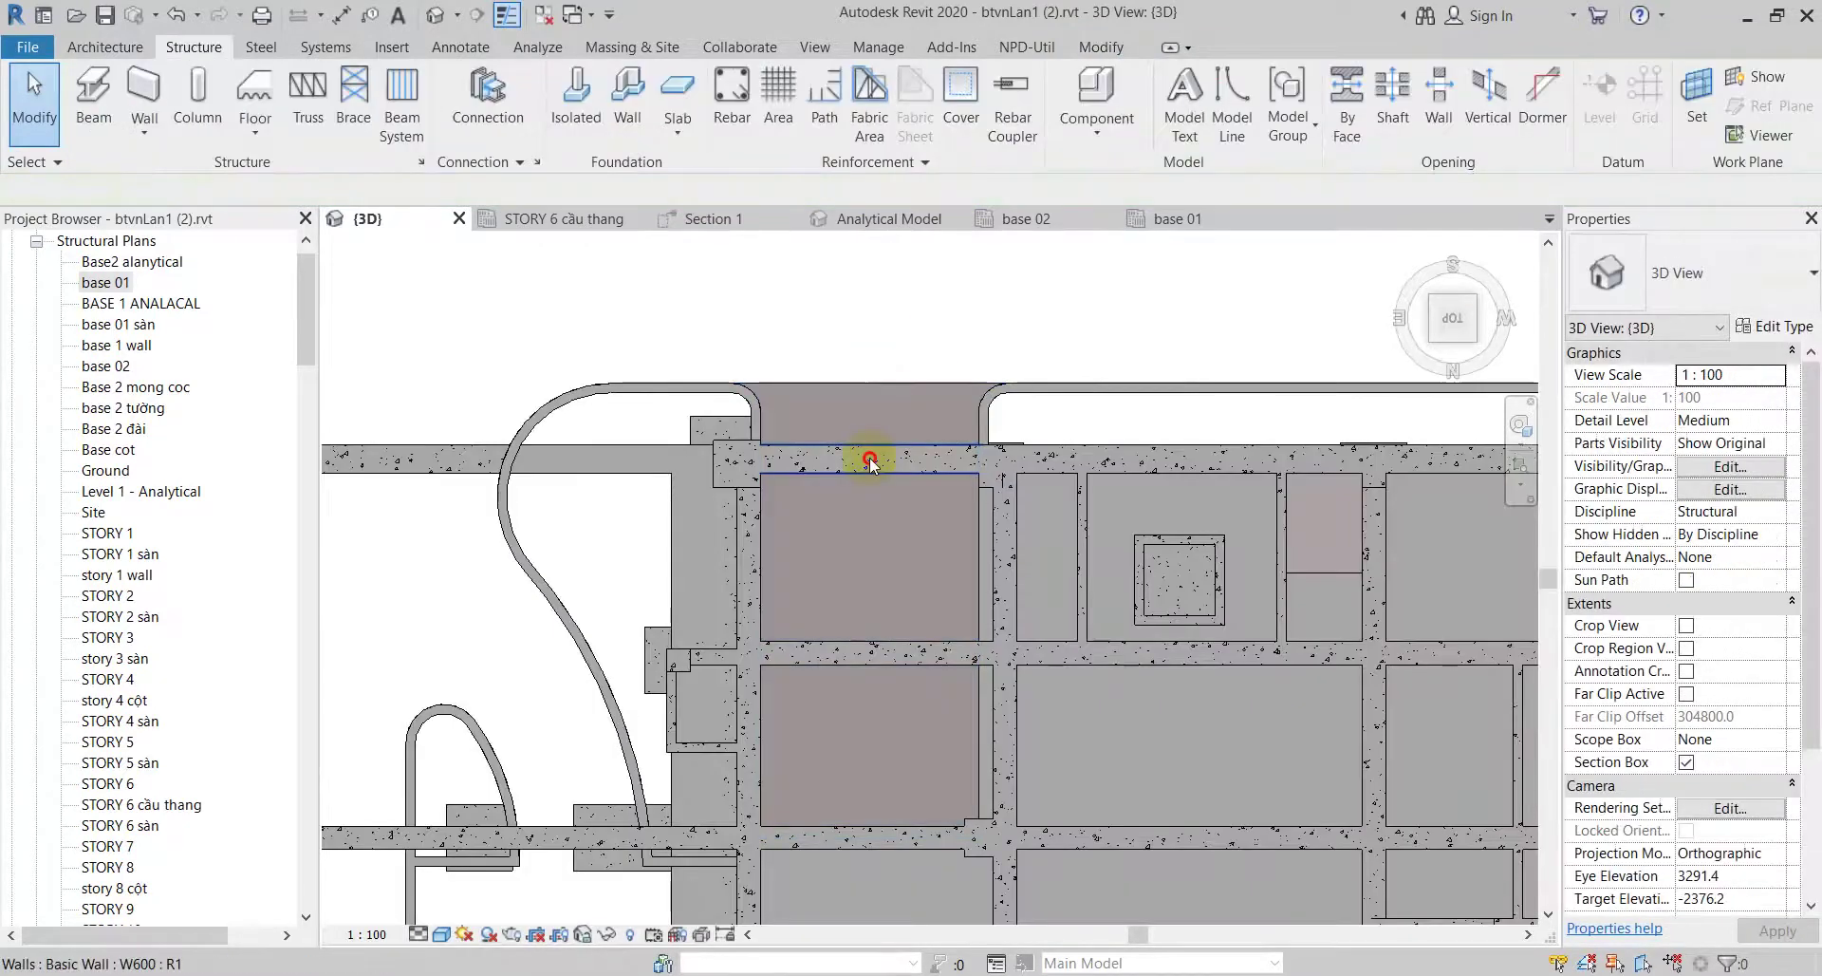
click(871, 462)
mouse_move(871, 462)
shift+middle_down()
mouse_move(557, 357)
mouse_move(651, 357)
mouse_move(973, 623)
mouse_move(996, 405)
shift+middle_up()
scroll(822, 456, up, 3)
scroll(811, 493, up, 2)
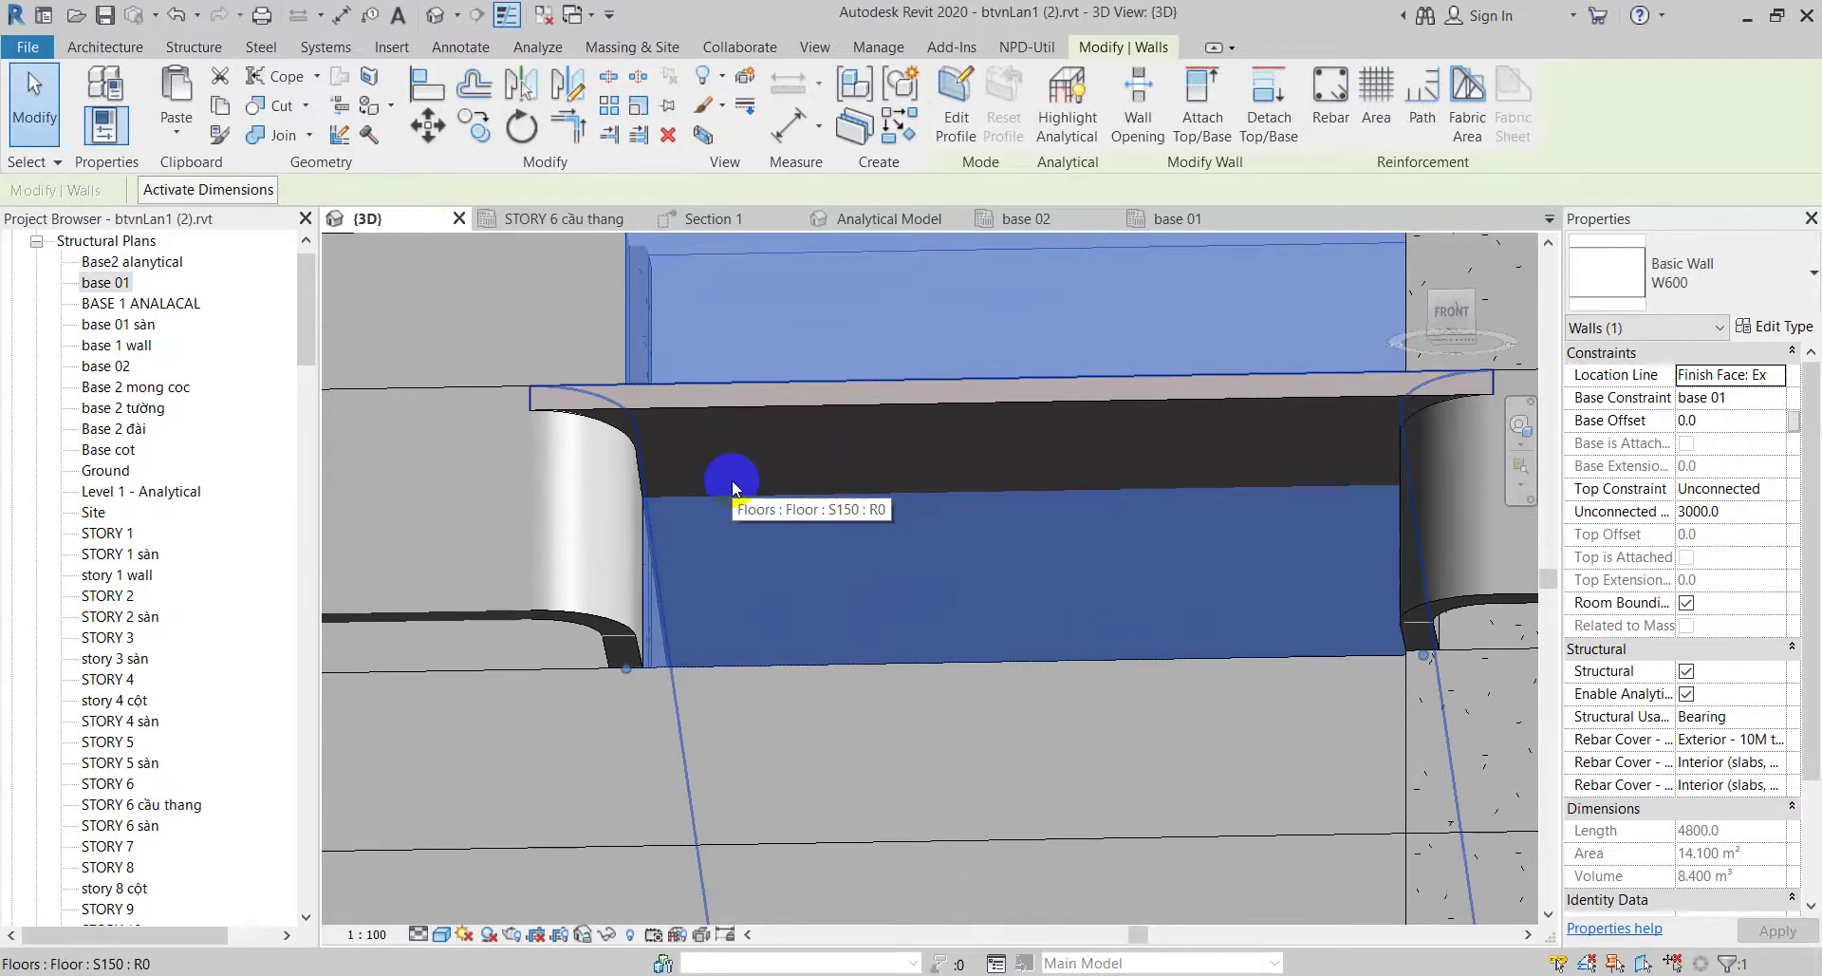
scroll(745, 447, down, 3)
shift+middle_drag(756, 398, 805, 601)
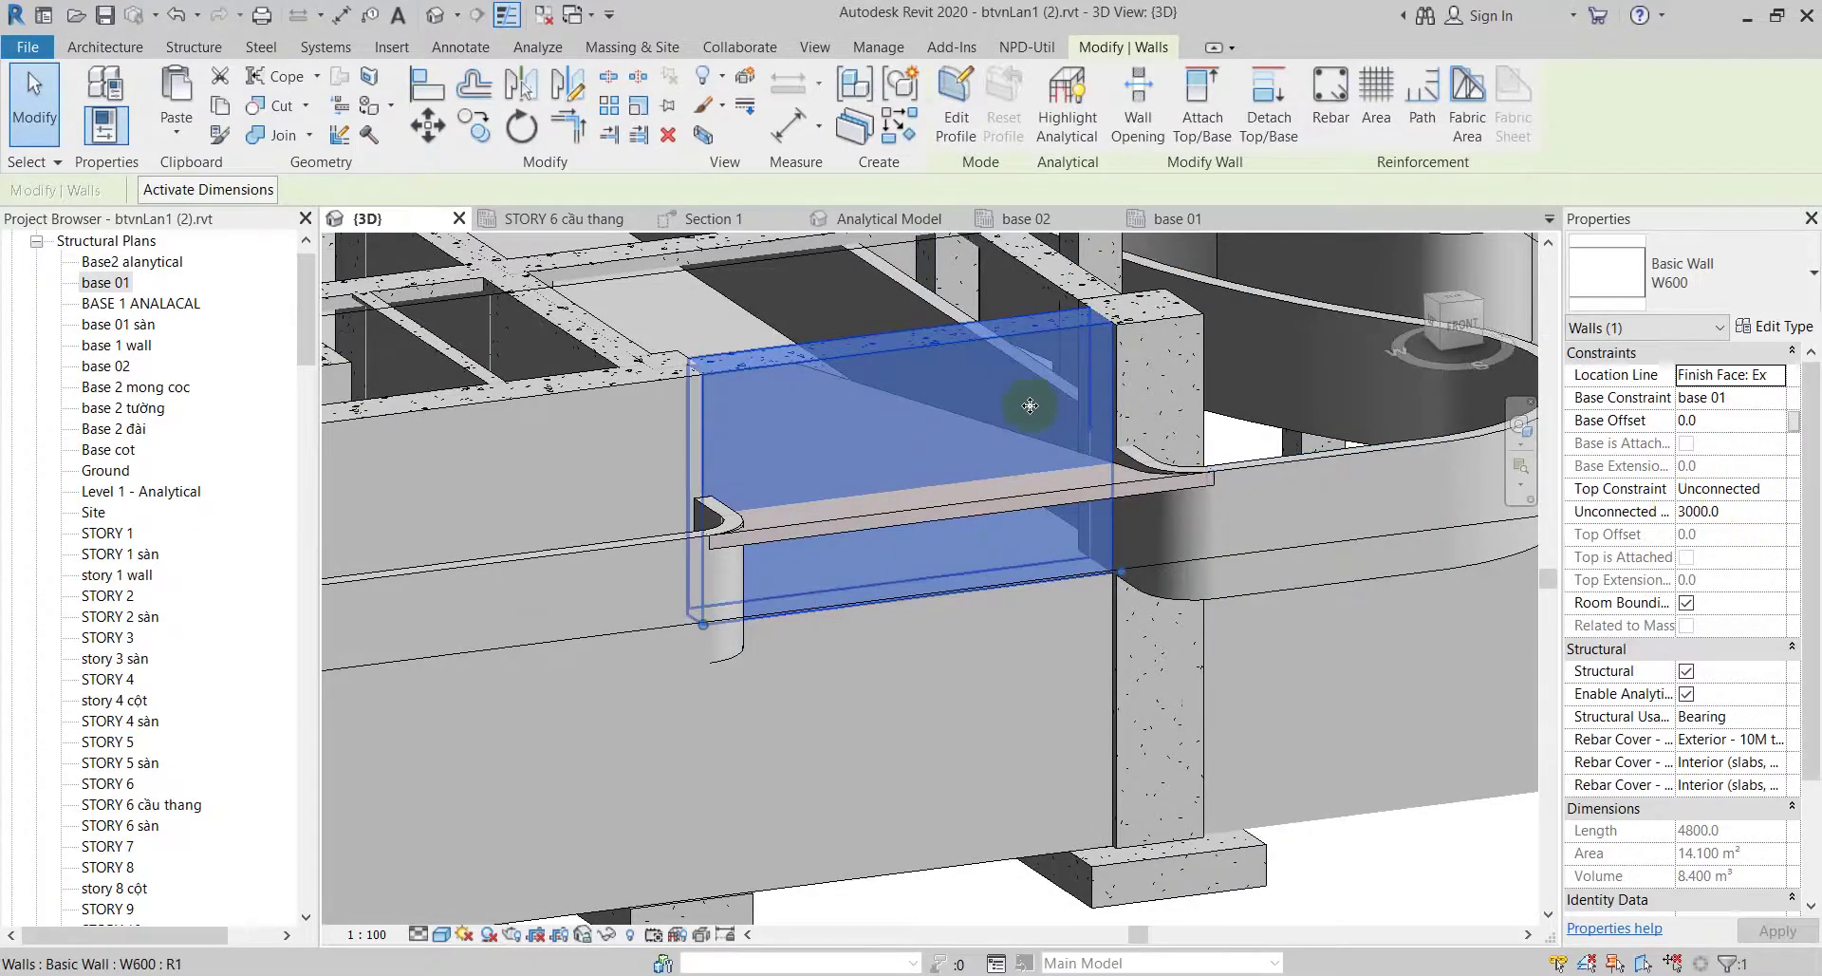
scroll(948, 492, up, 2)
scroll(927, 516, up, 1)
scroll(975, 513, up, 2)
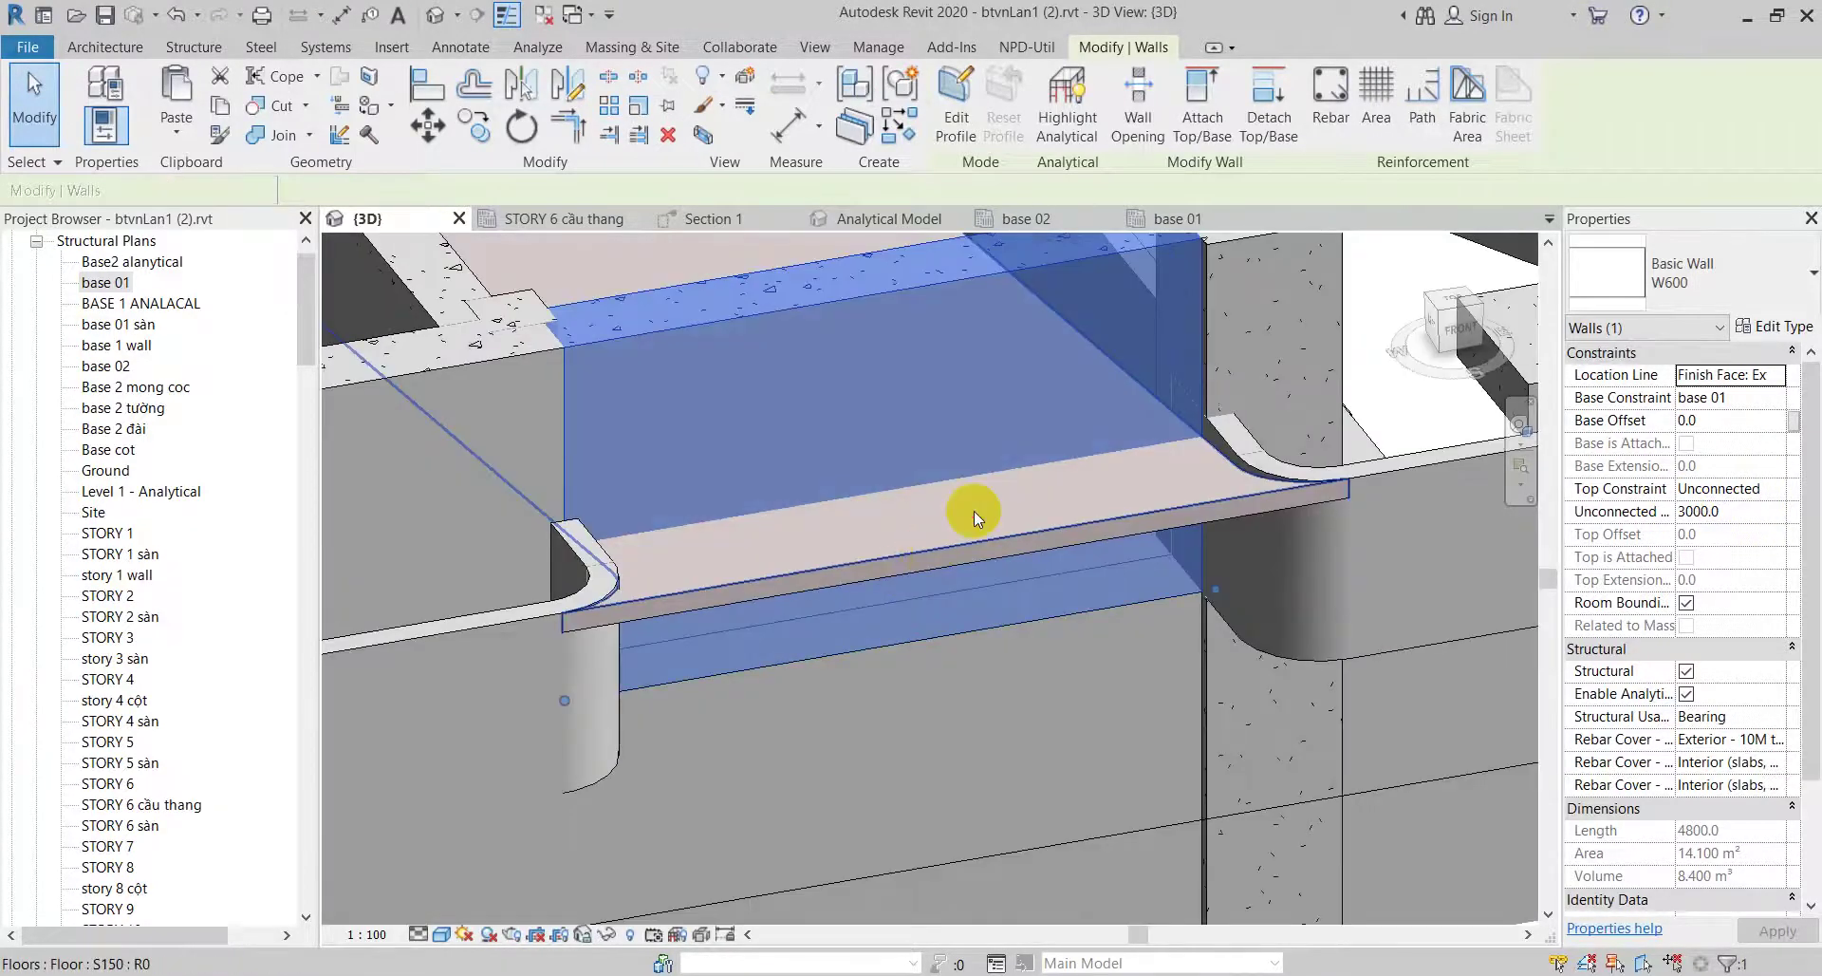
click(974, 510)
click(940, 400)
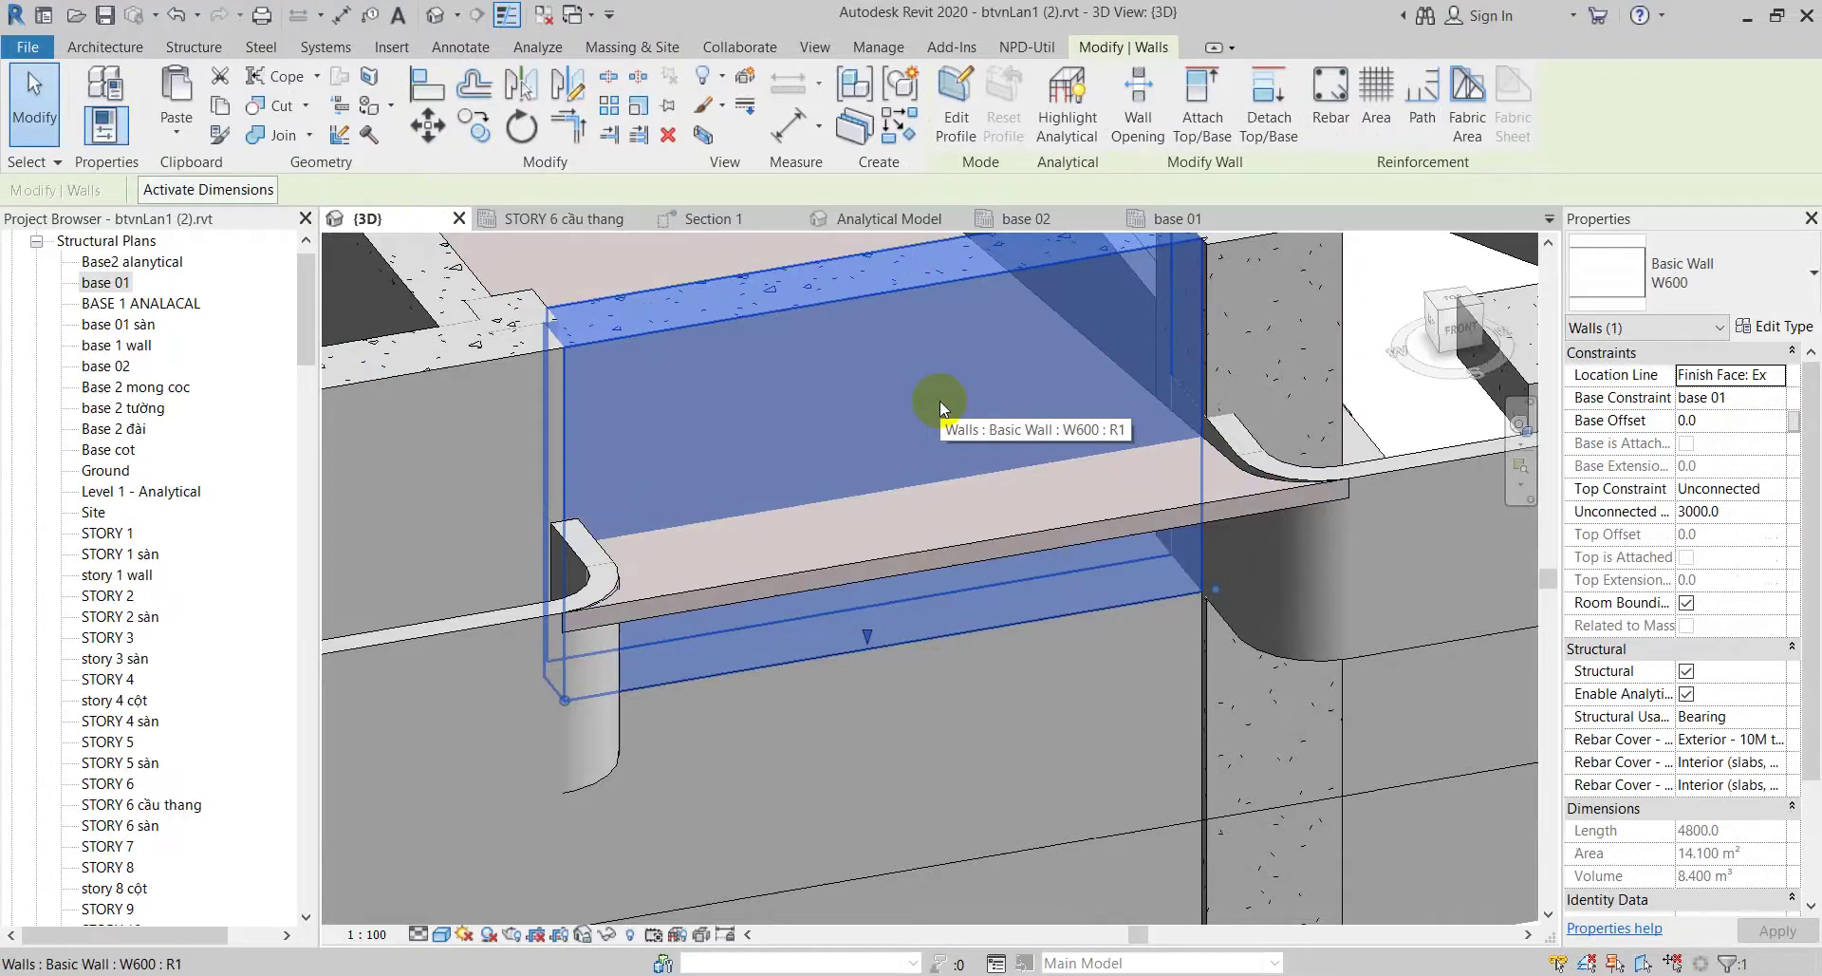
mouse_move(940, 400)
middle_down()
mouse_move(960, 498)
mouse_move(953, 718)
mouse_move(955, 547)
mouse_move(898, 577)
middle_up()
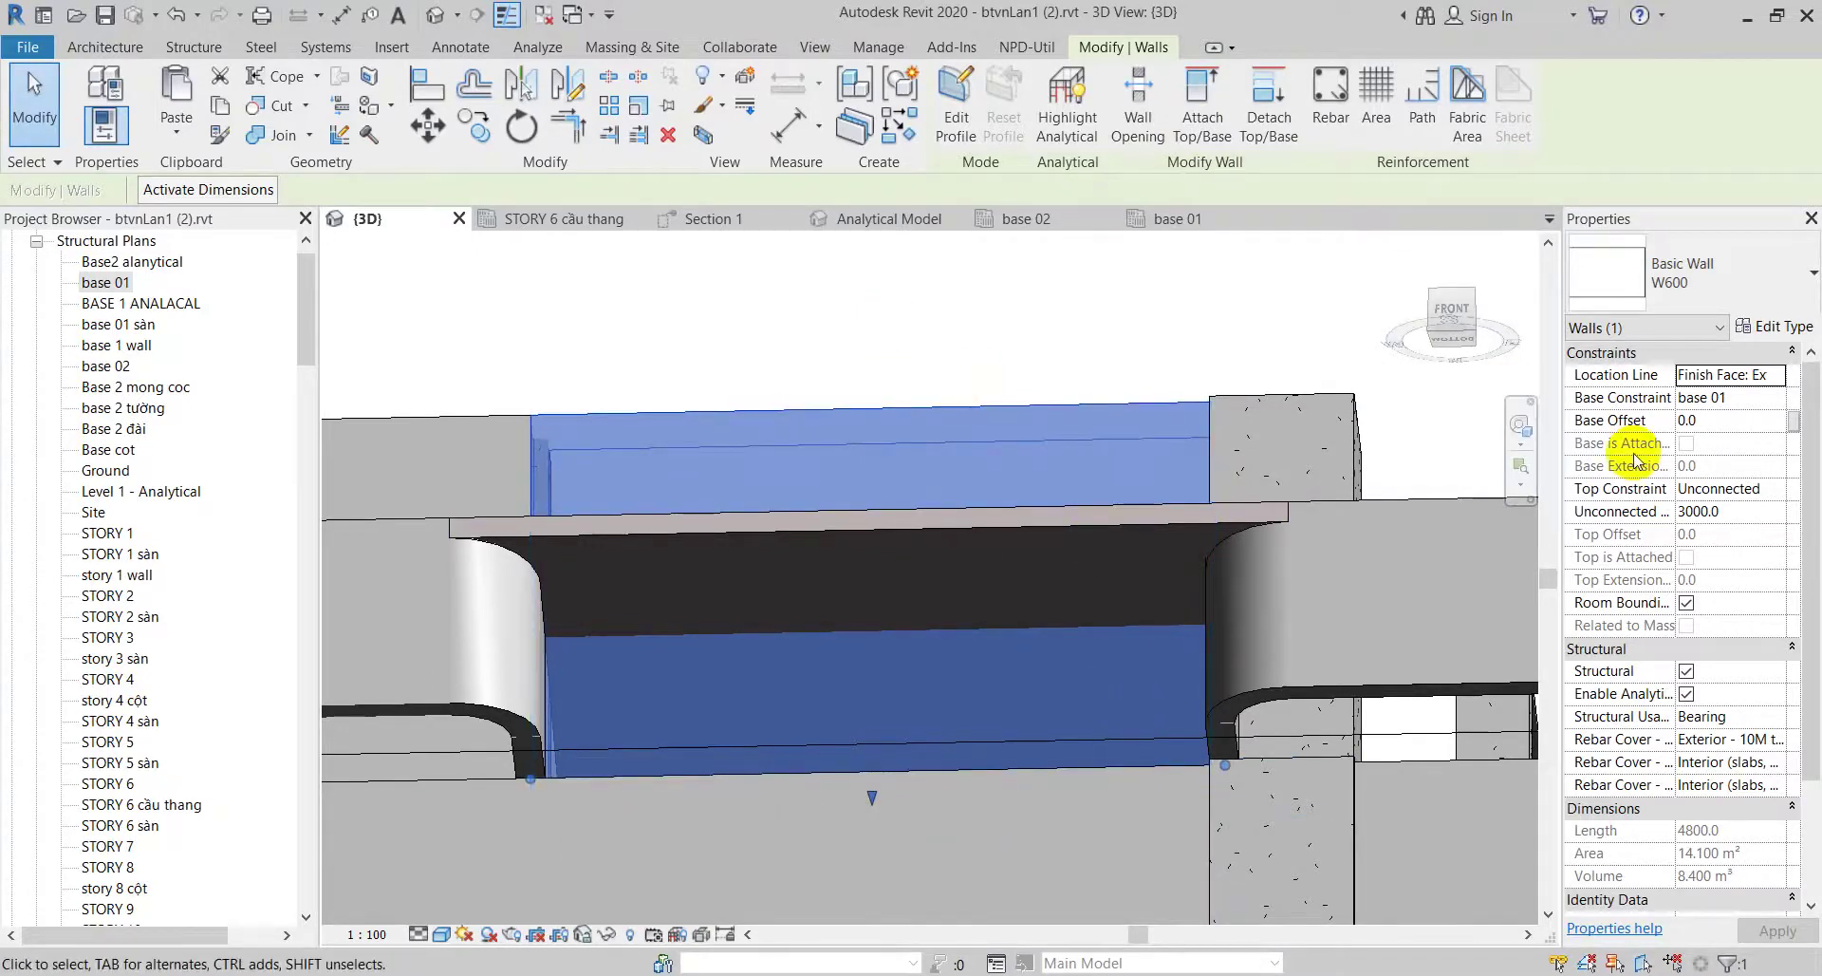
Step: Lower the W600 wall's top below the ramp and unjoin it from the floor
scroll(1106, 520, down, 3)
shift+middle_drag(1106, 520, 1110, 625)
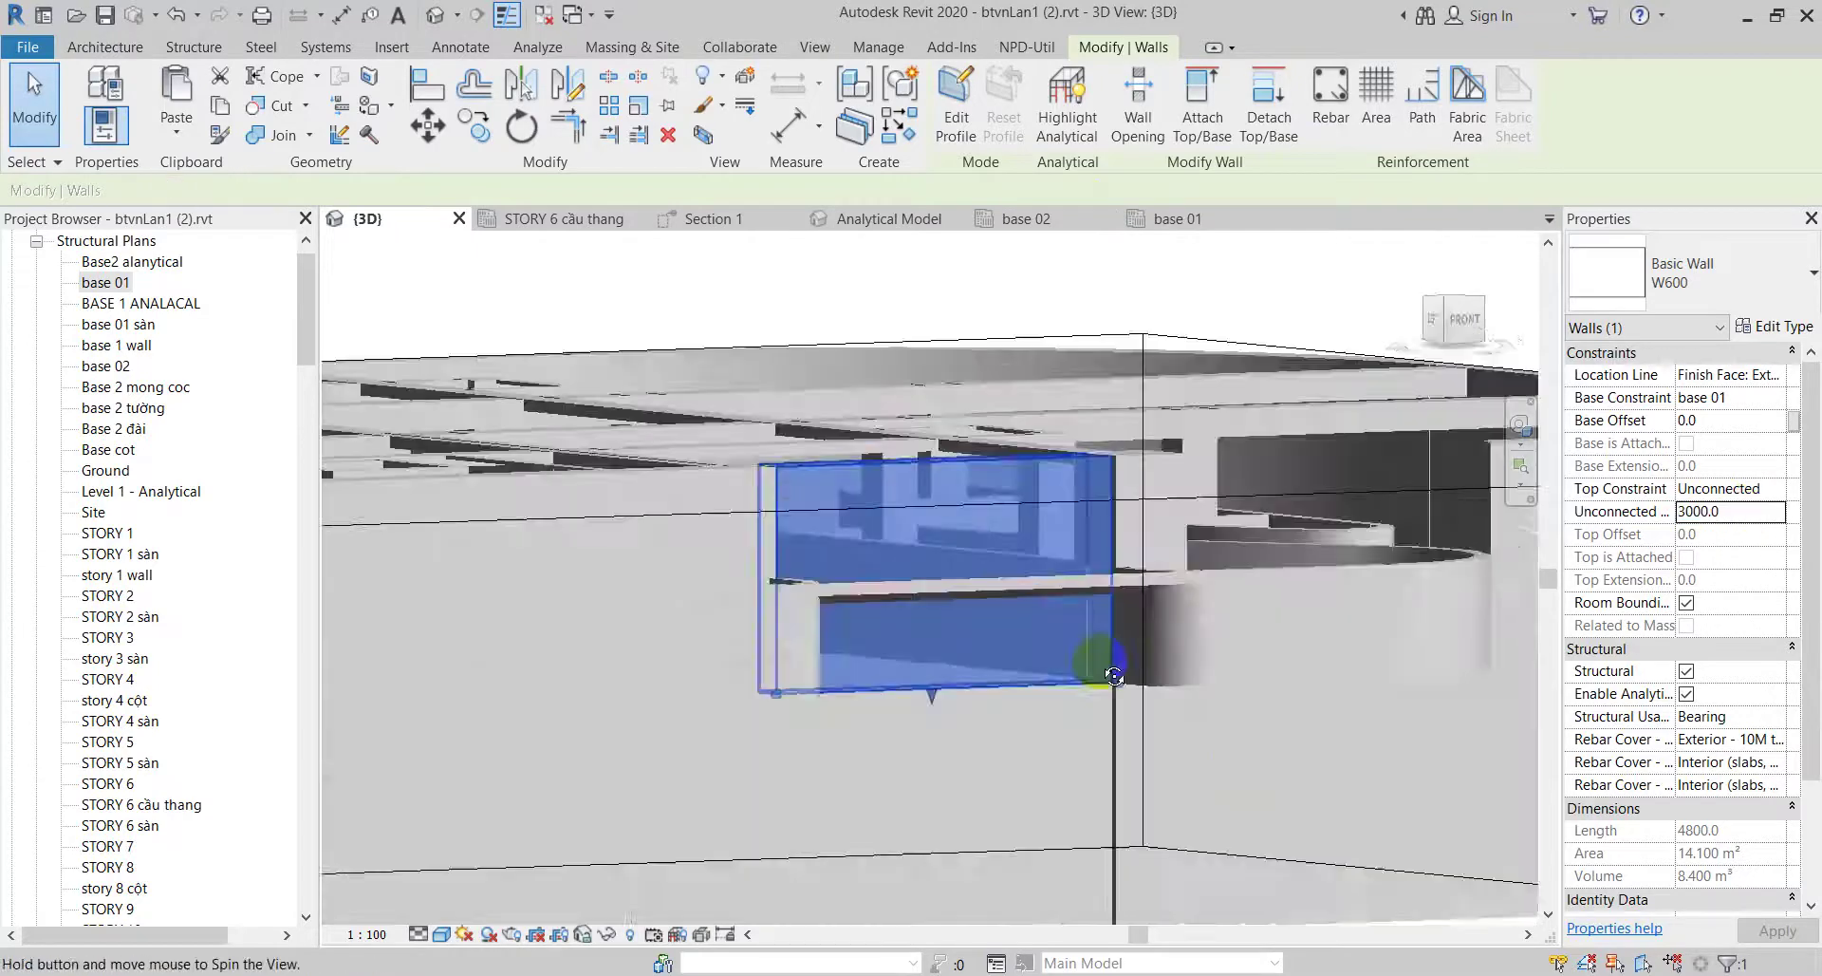
scroll(1111, 624, down, 5)
click(1159, 615)
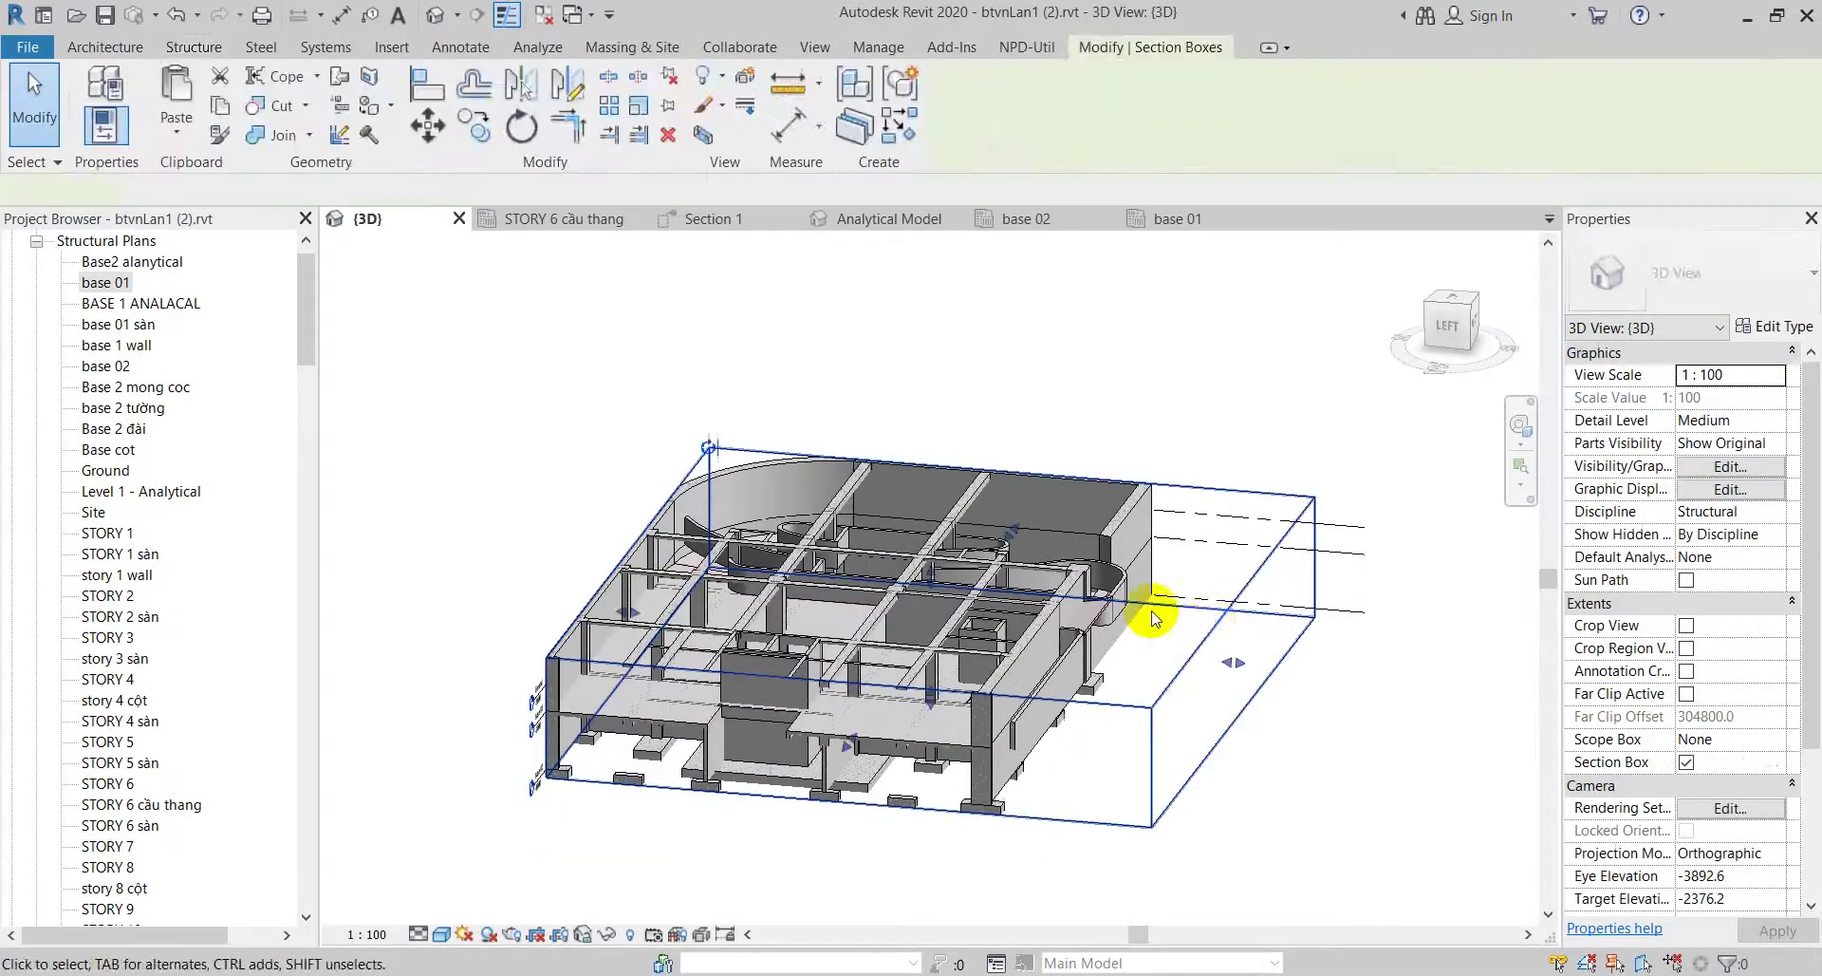
scroll(939, 551, up, 1)
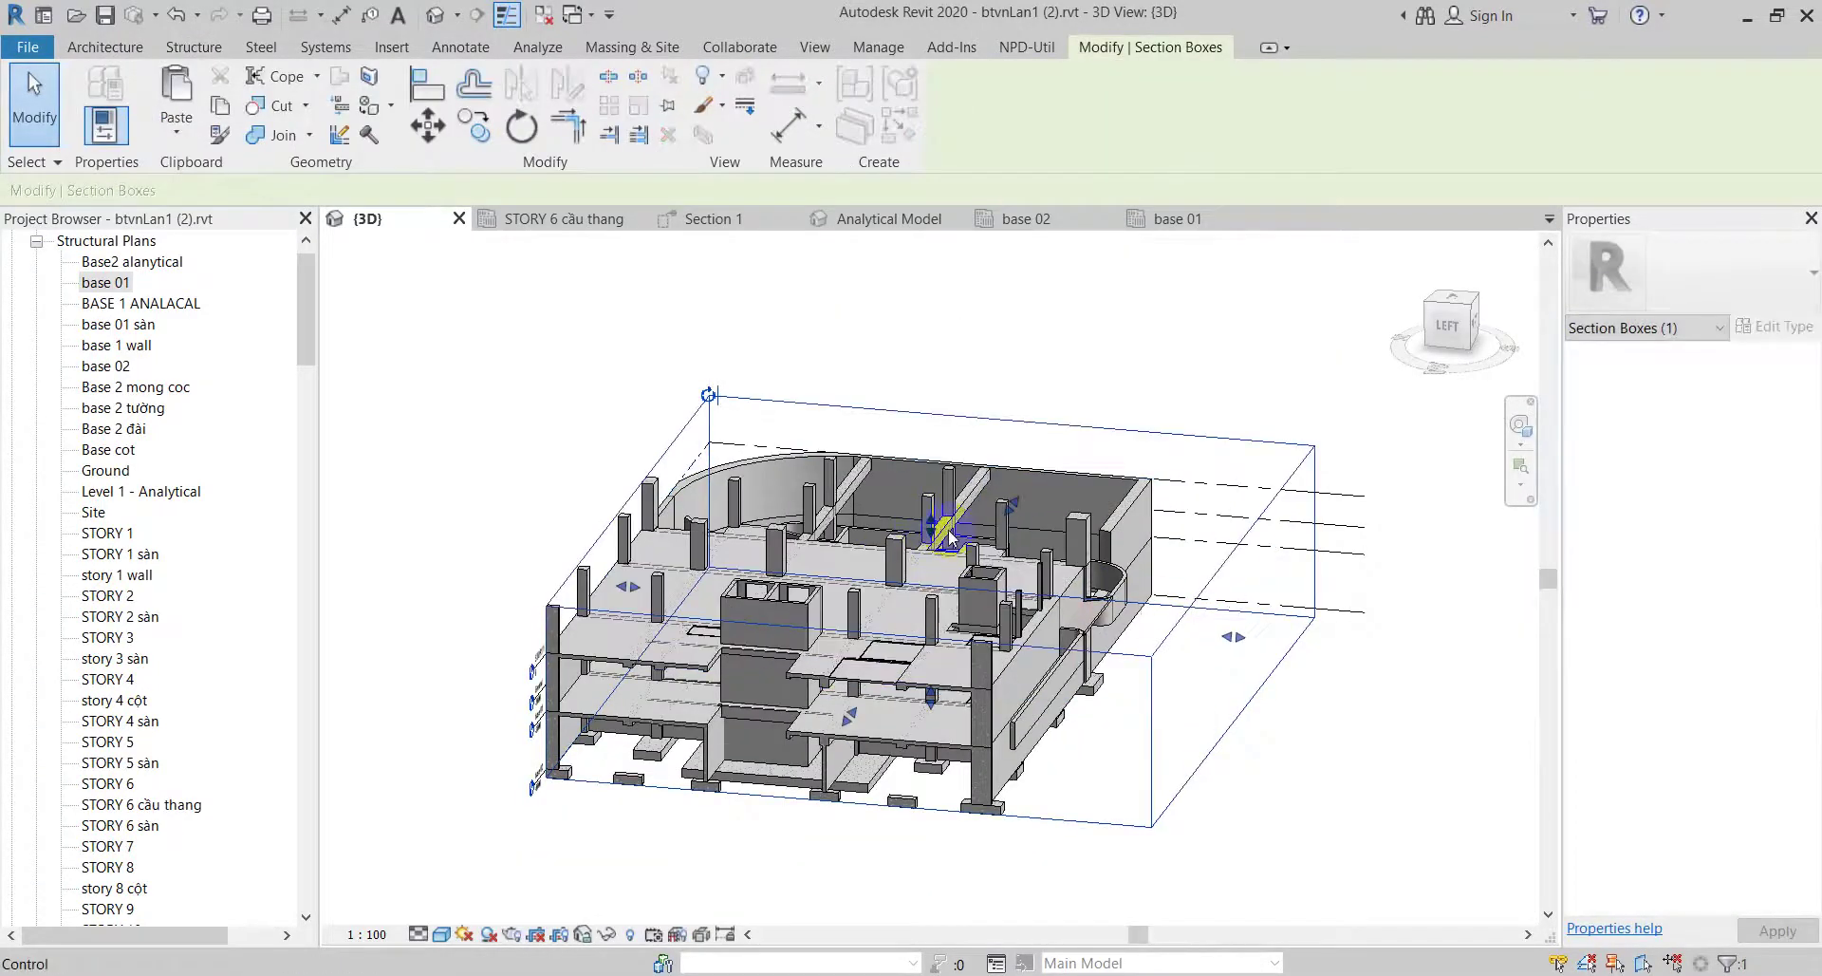
scroll(944, 529, up, 3)
scroll(1069, 590, up, 2)
click(1110, 617)
shift+middle_drag(1111, 617, 1049, 634)
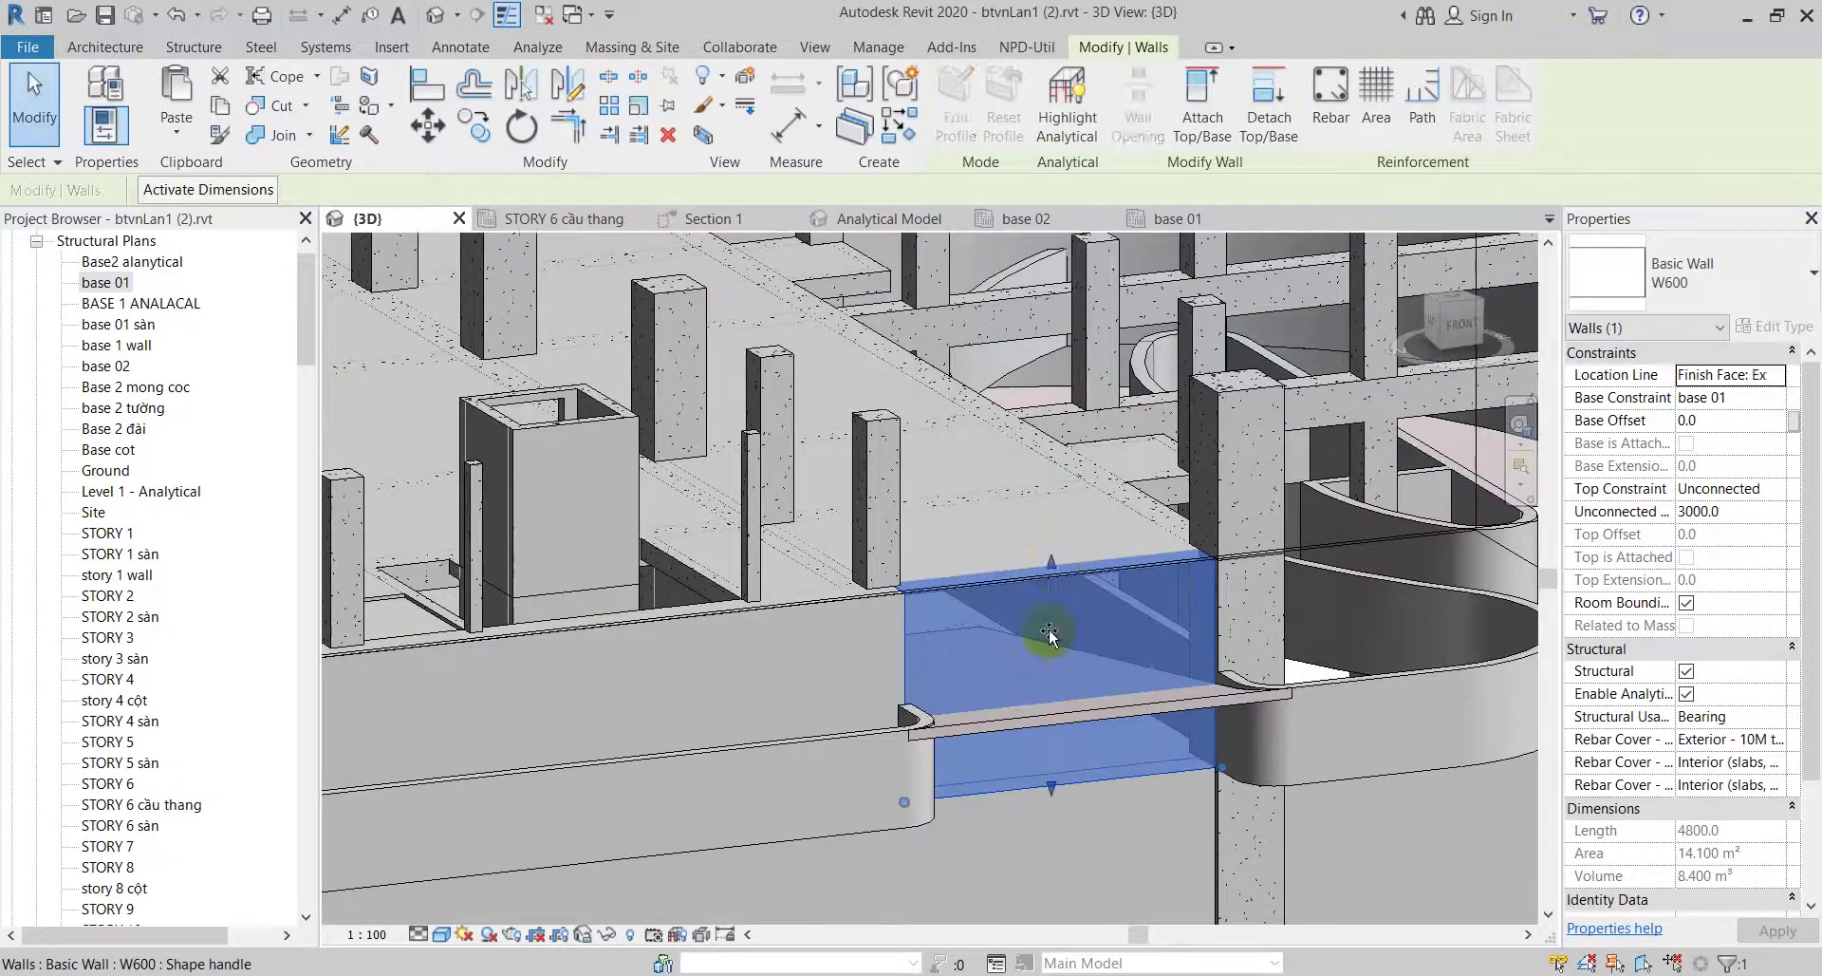
drag(1049, 628, 1049, 630)
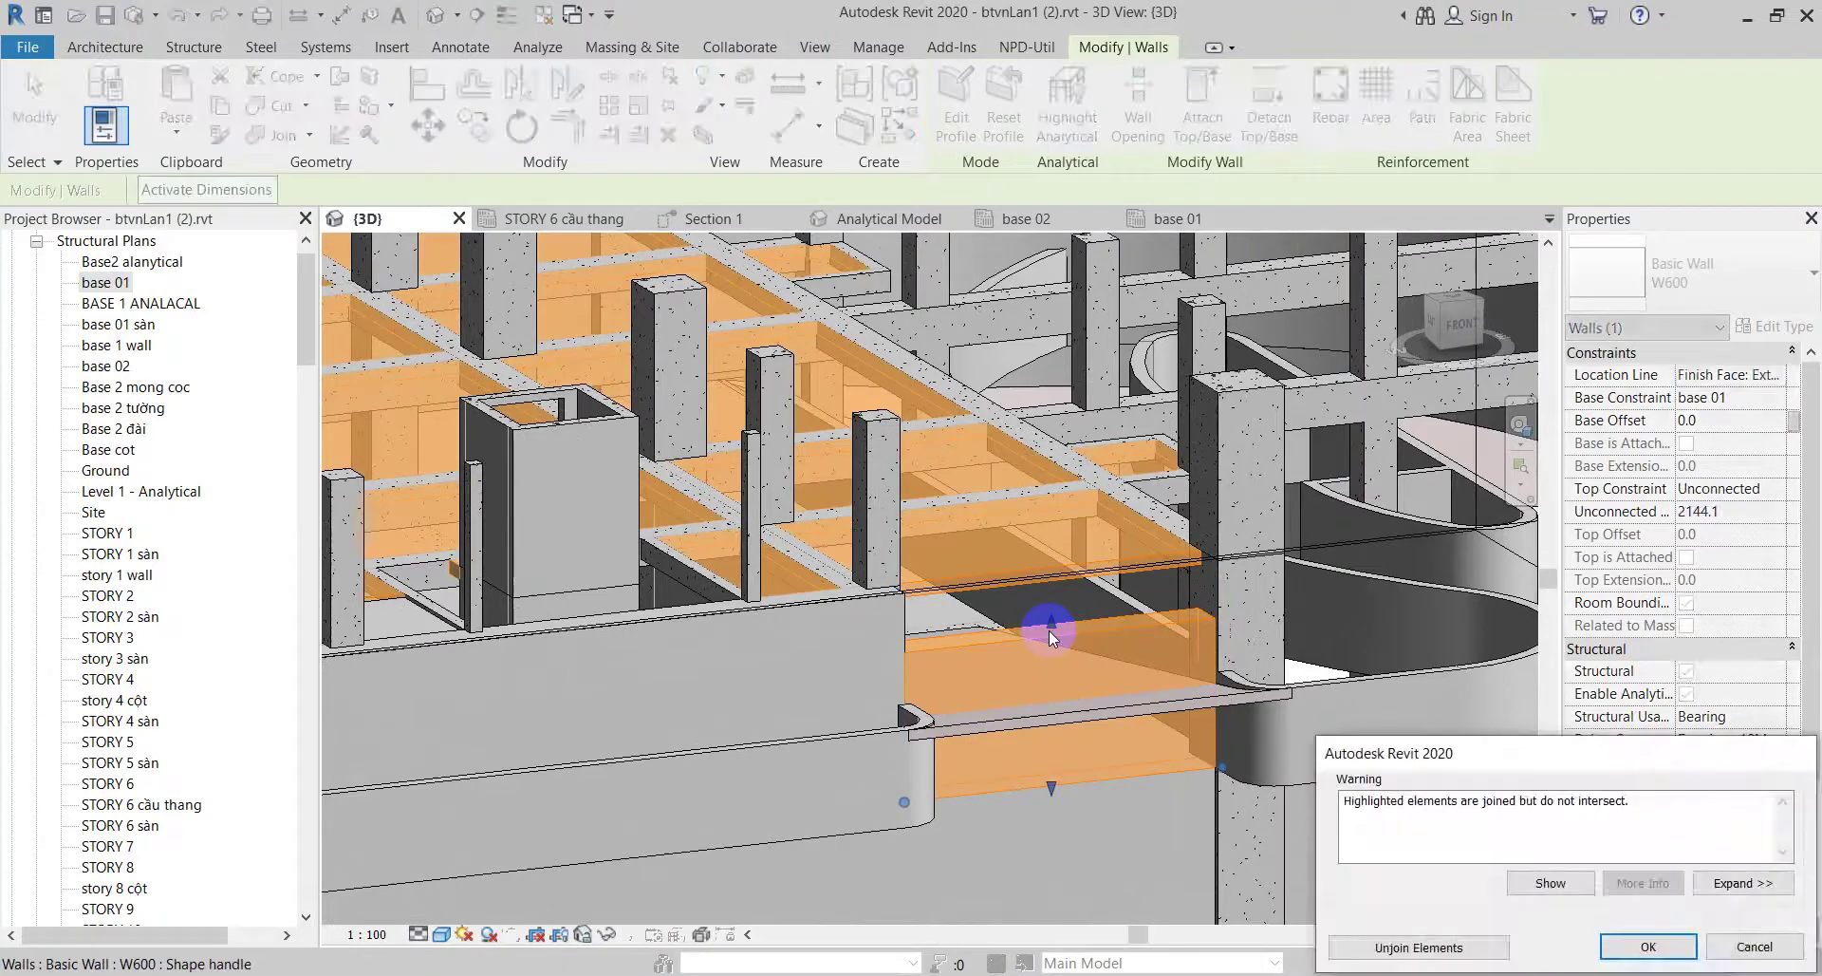
click(1402, 947)
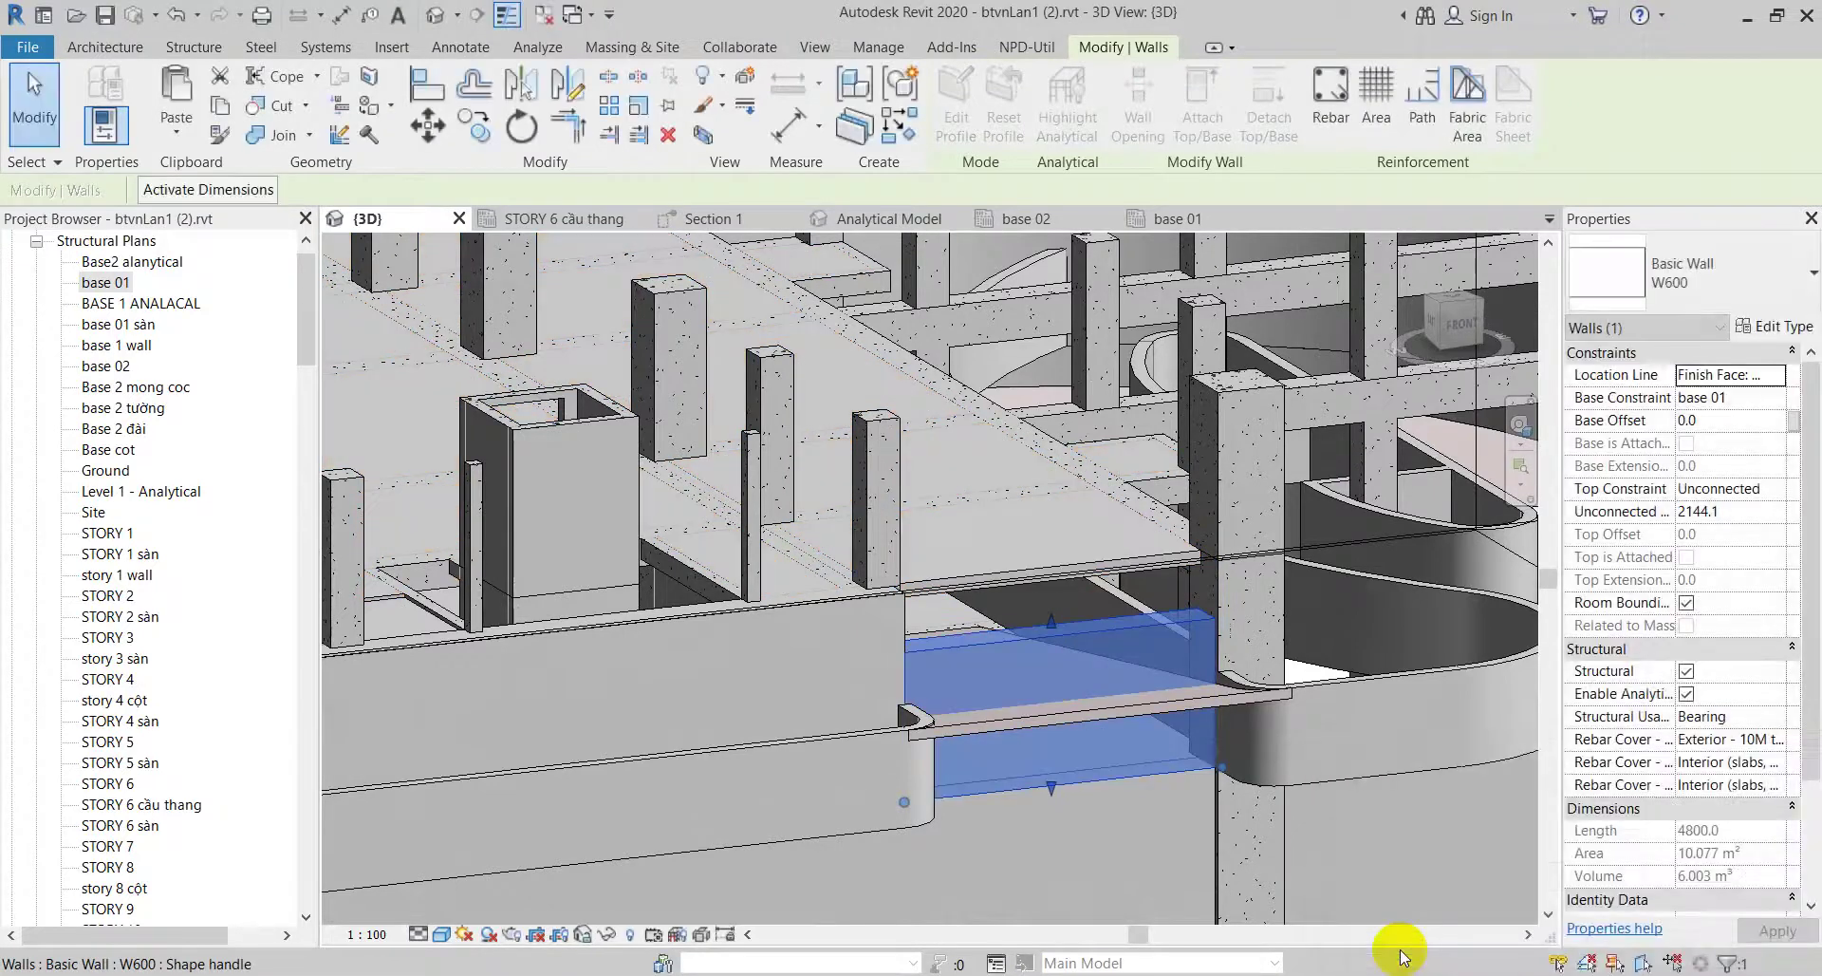
Step: Attach the W600 wall's top to the S150 floor
scroll(1050, 634, up, 3)
mouse_move(1050, 634)
shift+middle_down()
mouse_move(1206, 726)
mouse_move(1071, 694)
mouse_move(1073, 645)
mouse_move(1091, 700)
mouse_move(1122, 708)
shift+middle_up()
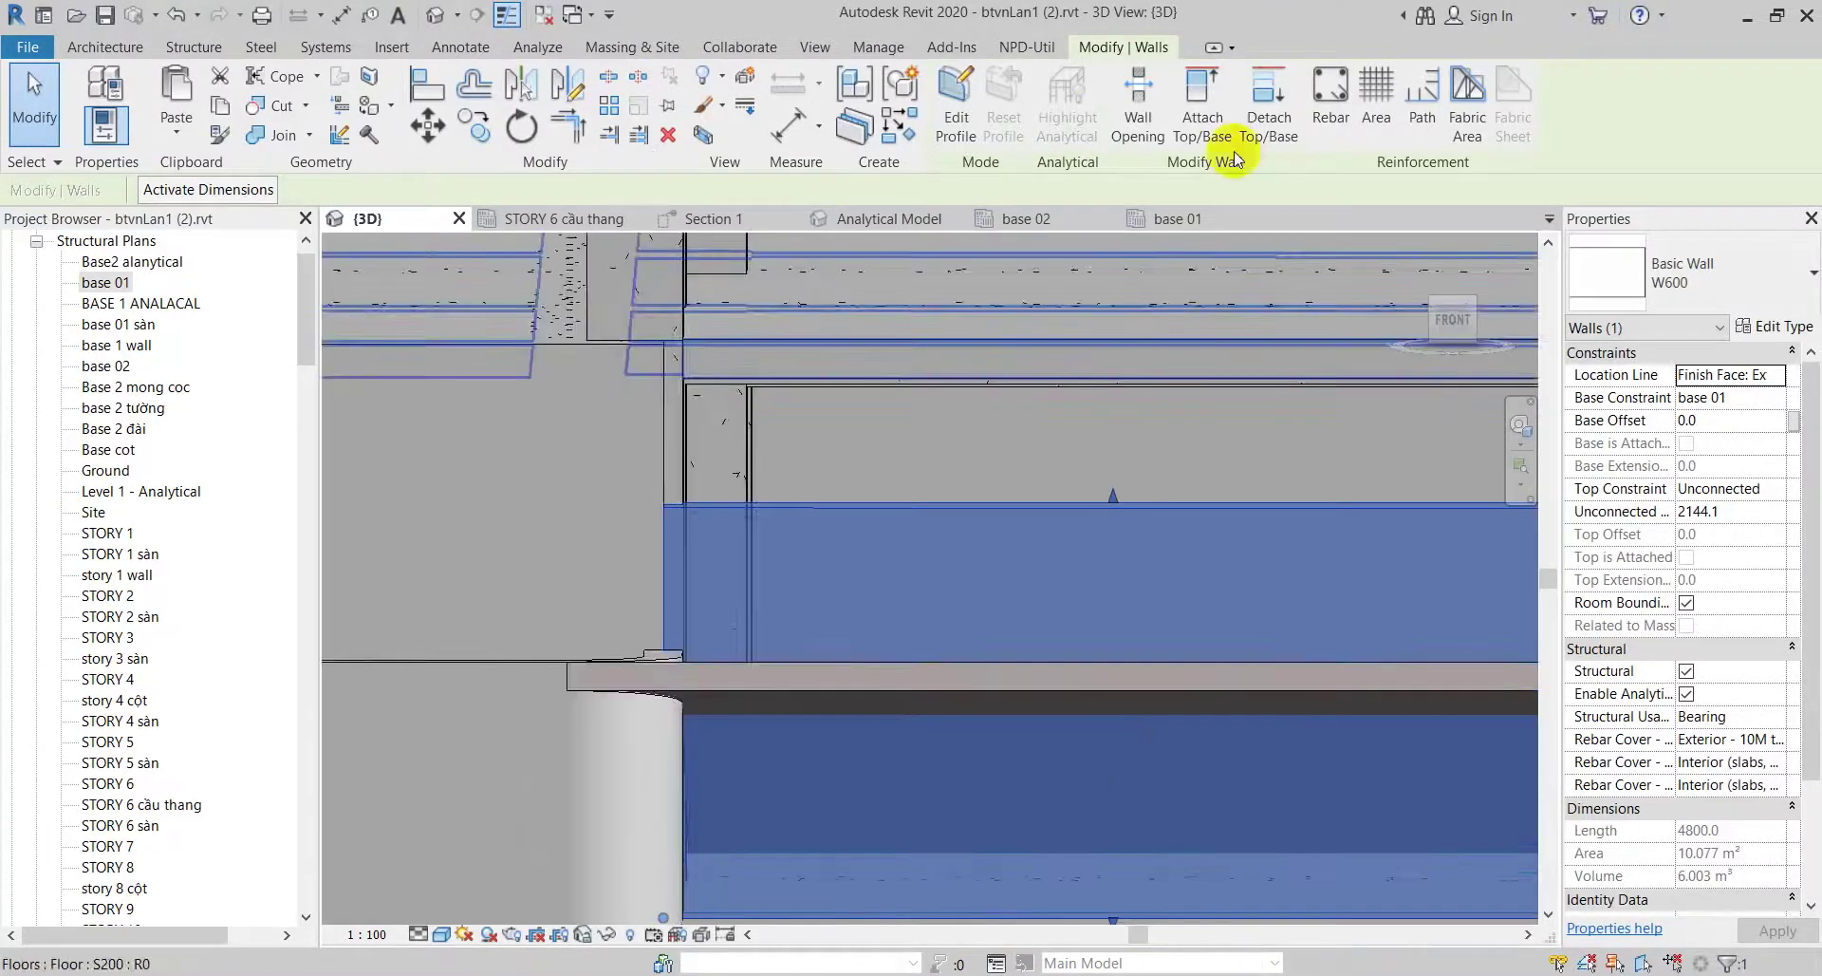
click(1208, 119)
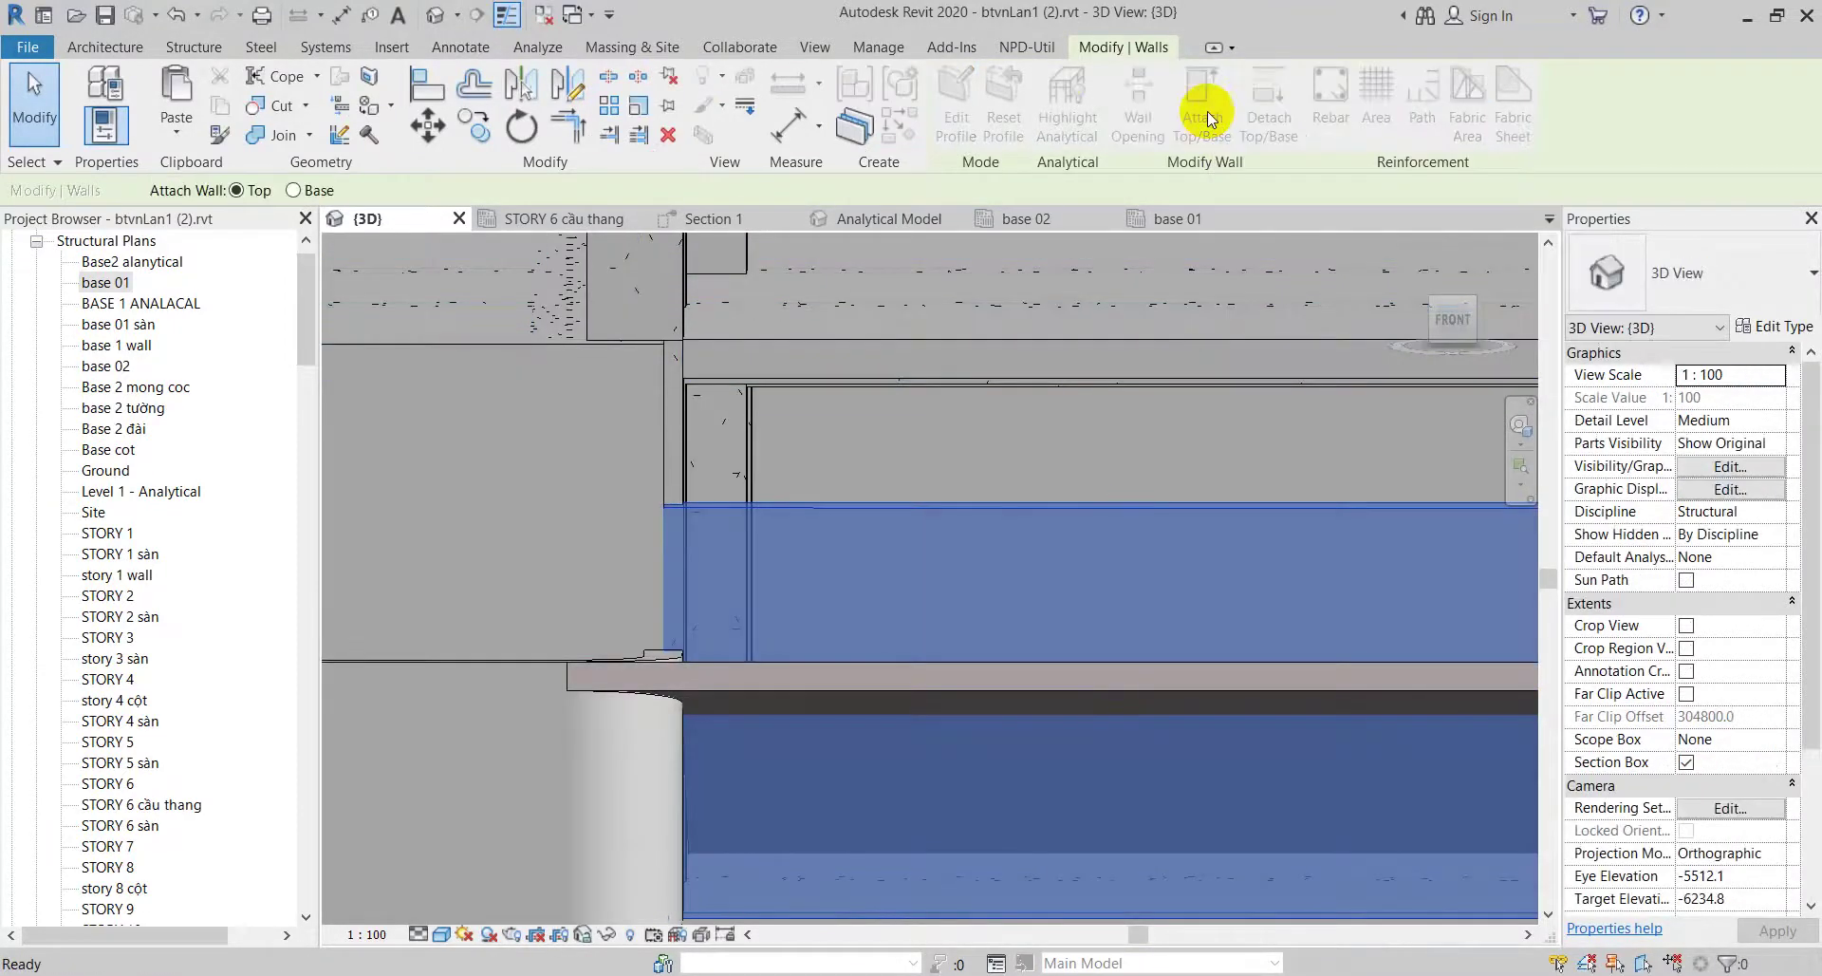
click(987, 678)
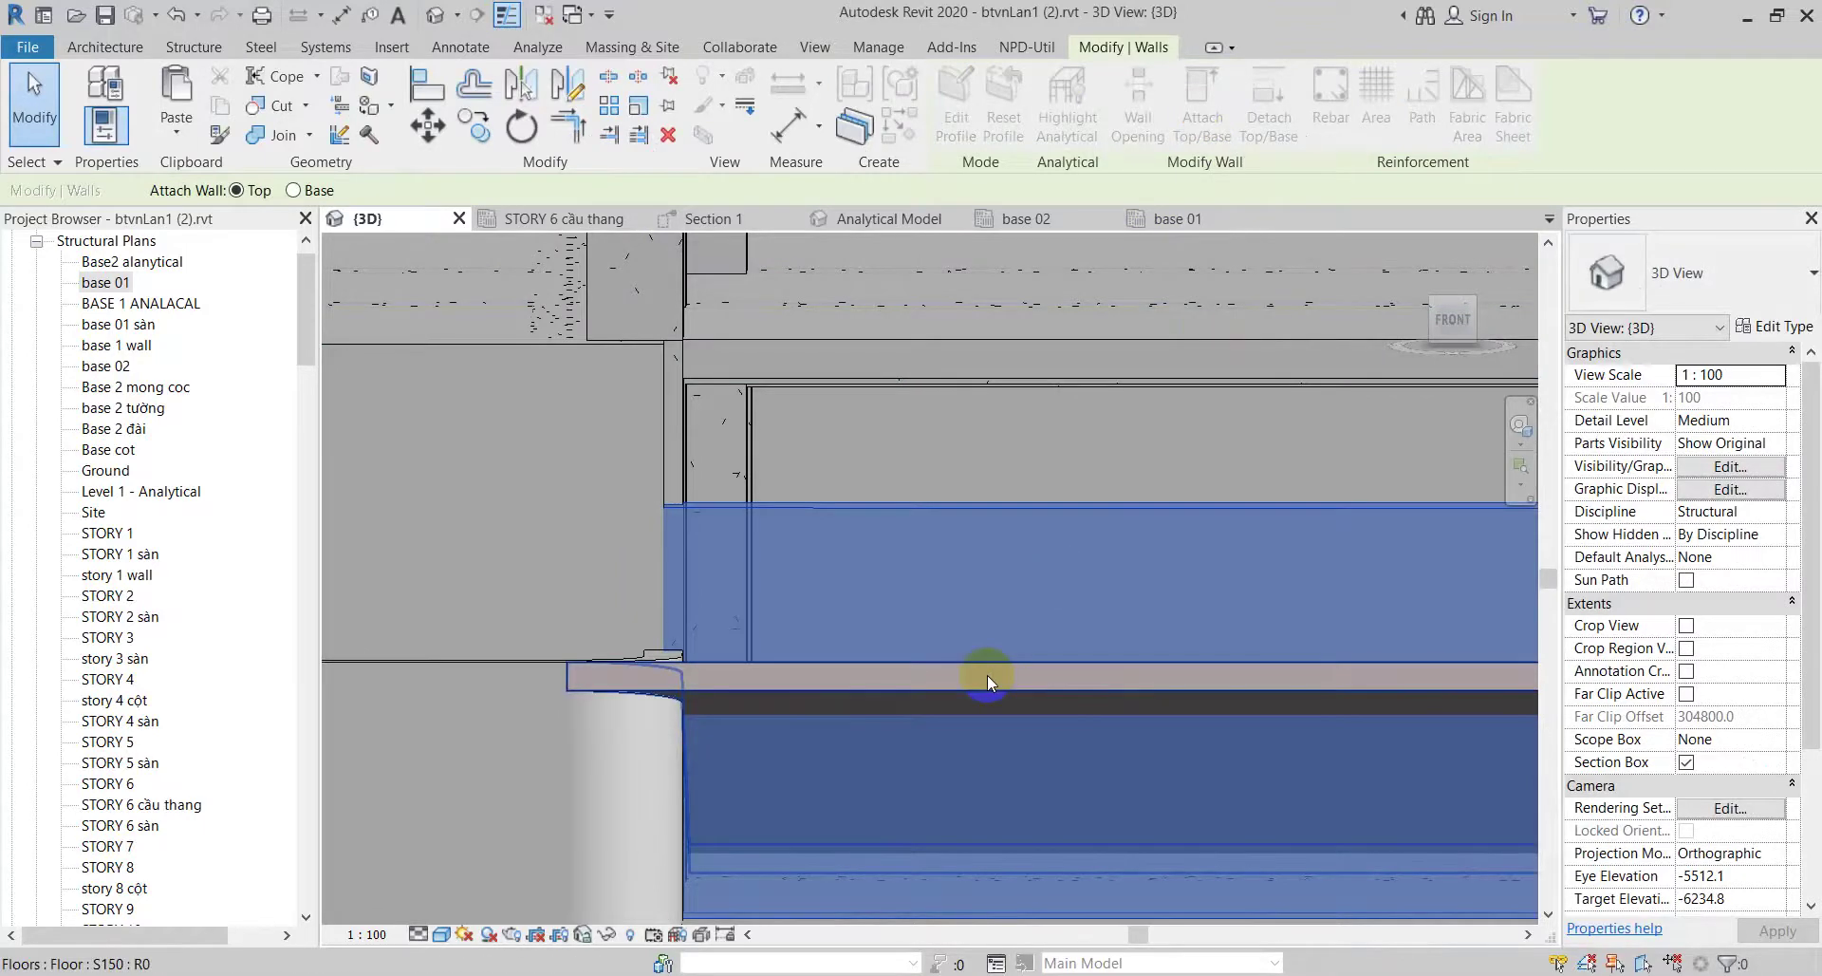
mouse_move(987, 674)
shift+middle_down()
mouse_move(1170, 626)
mouse_move(941, 743)
shift+middle_up()
key(Escape)
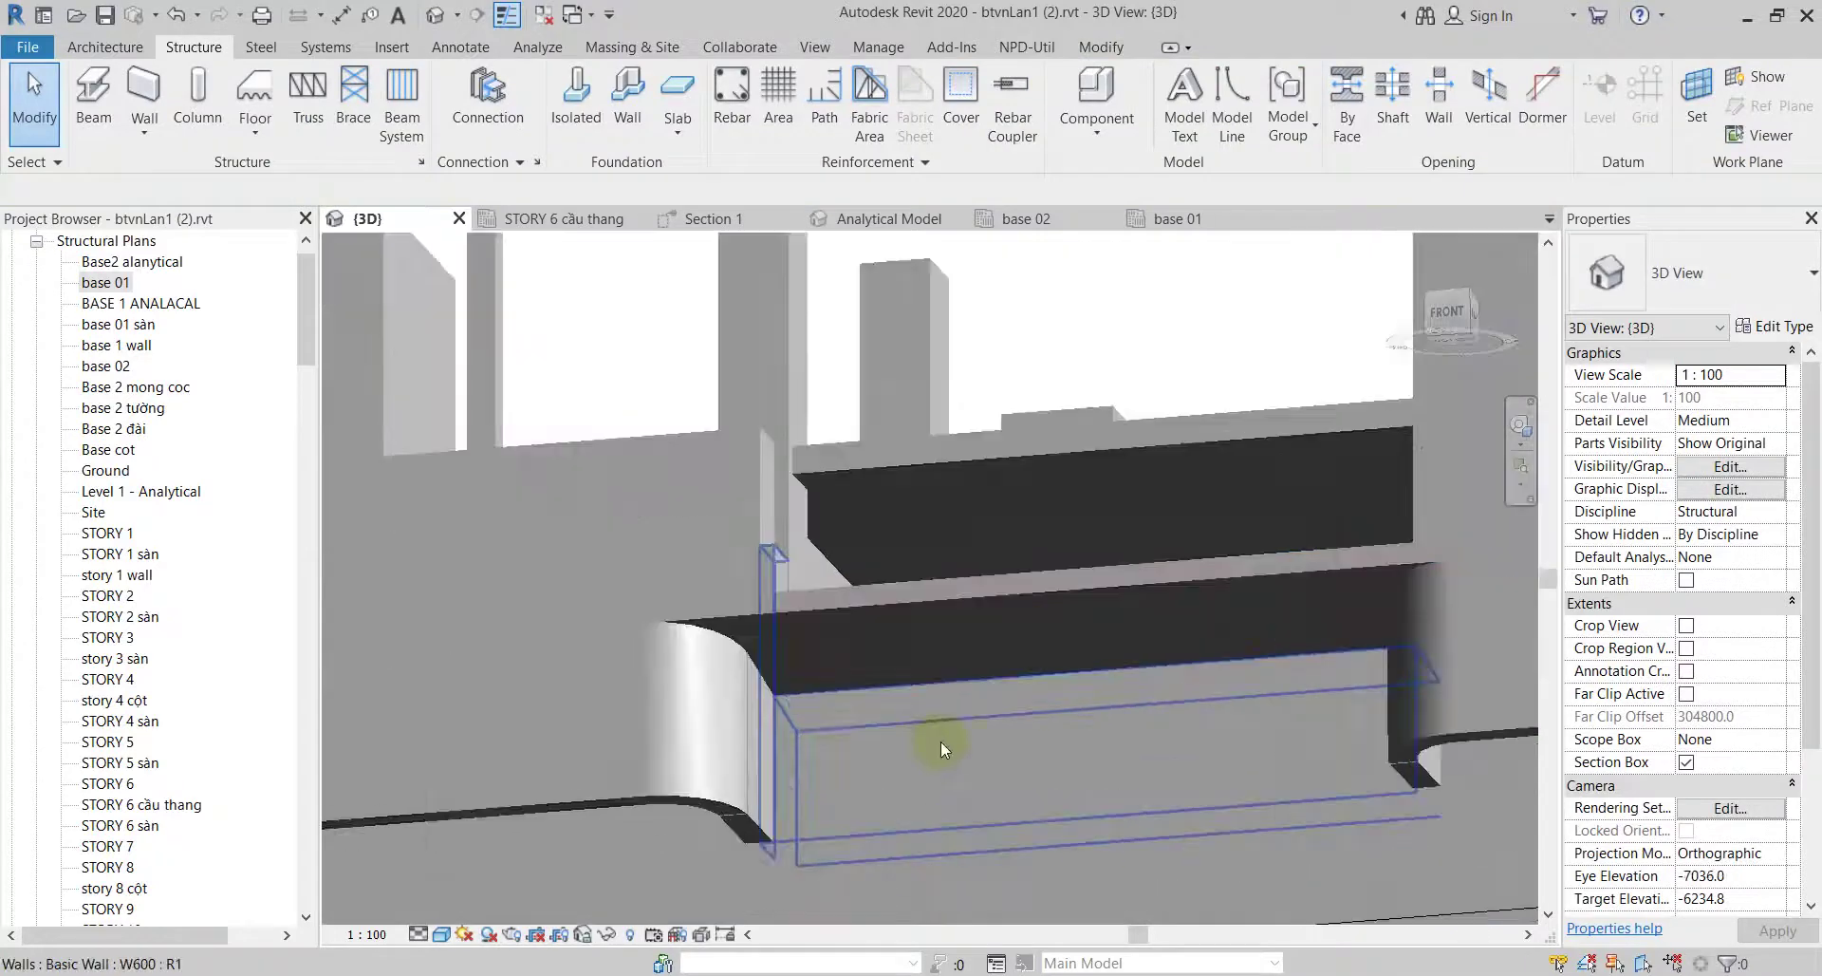
Step: Temporarily hide the S150 floor to expose the wall beneath
click(1046, 626)
click(1046, 629)
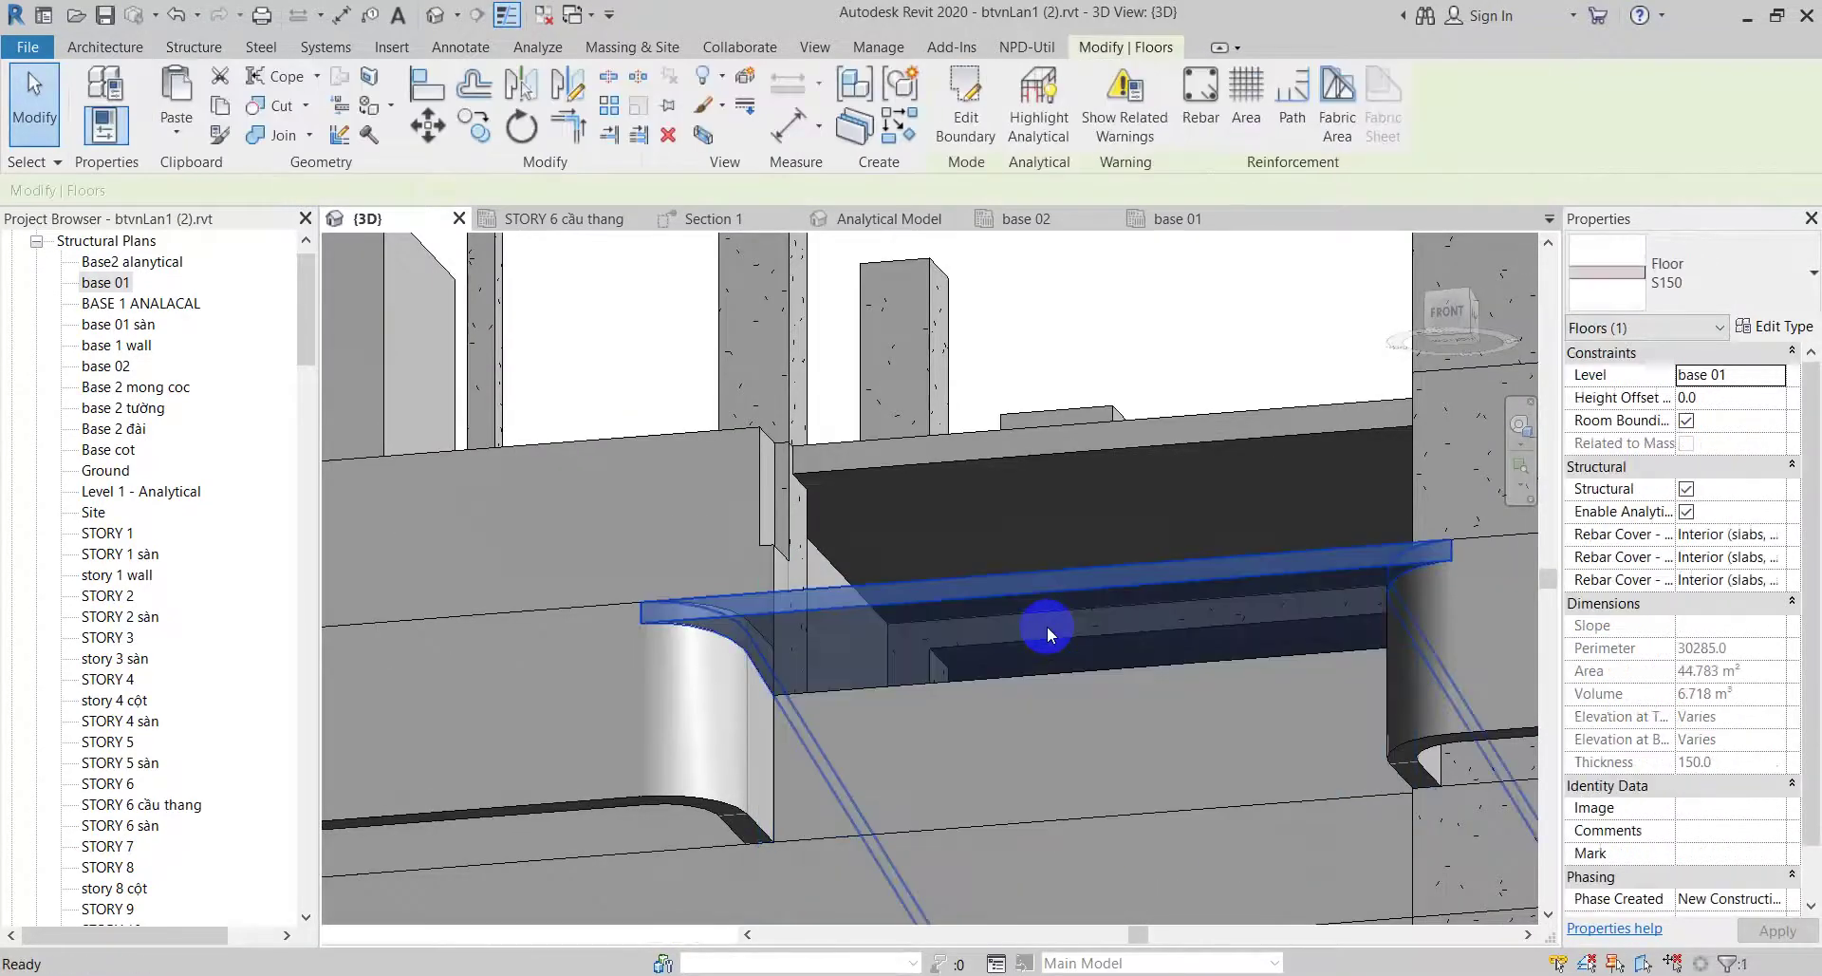
key(h)
key(h)
mouse_move(1046, 628)
shift+middle_down()
mouse_move(1221, 834)
mouse_move(1272, 645)
mouse_move(1445, 590)
mouse_move(1384, 570)
mouse_move(1217, 642)
mouse_move(1204, 606)
mouse_move(1209, 696)
mouse_move(850, 720)
mouse_move(1034, 713)
shift+middle_up()
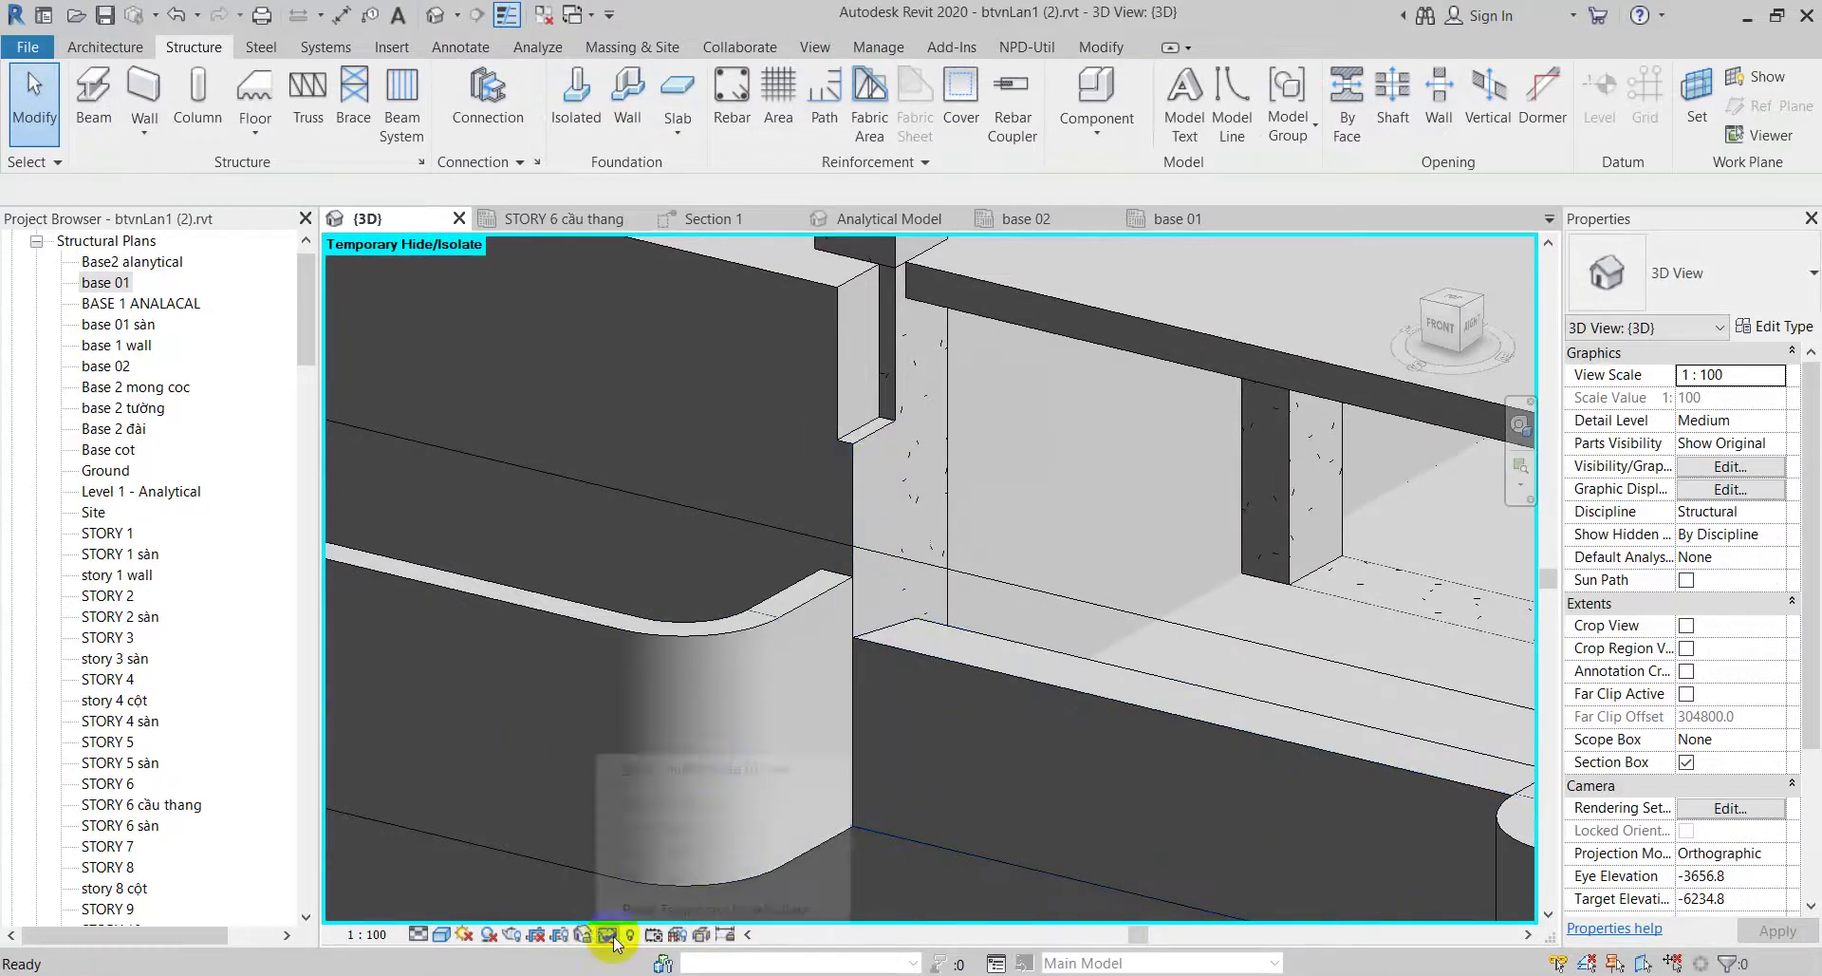
Step: Restore the hidden floor and drag the W600 wall's end to its new position
click(862, 470)
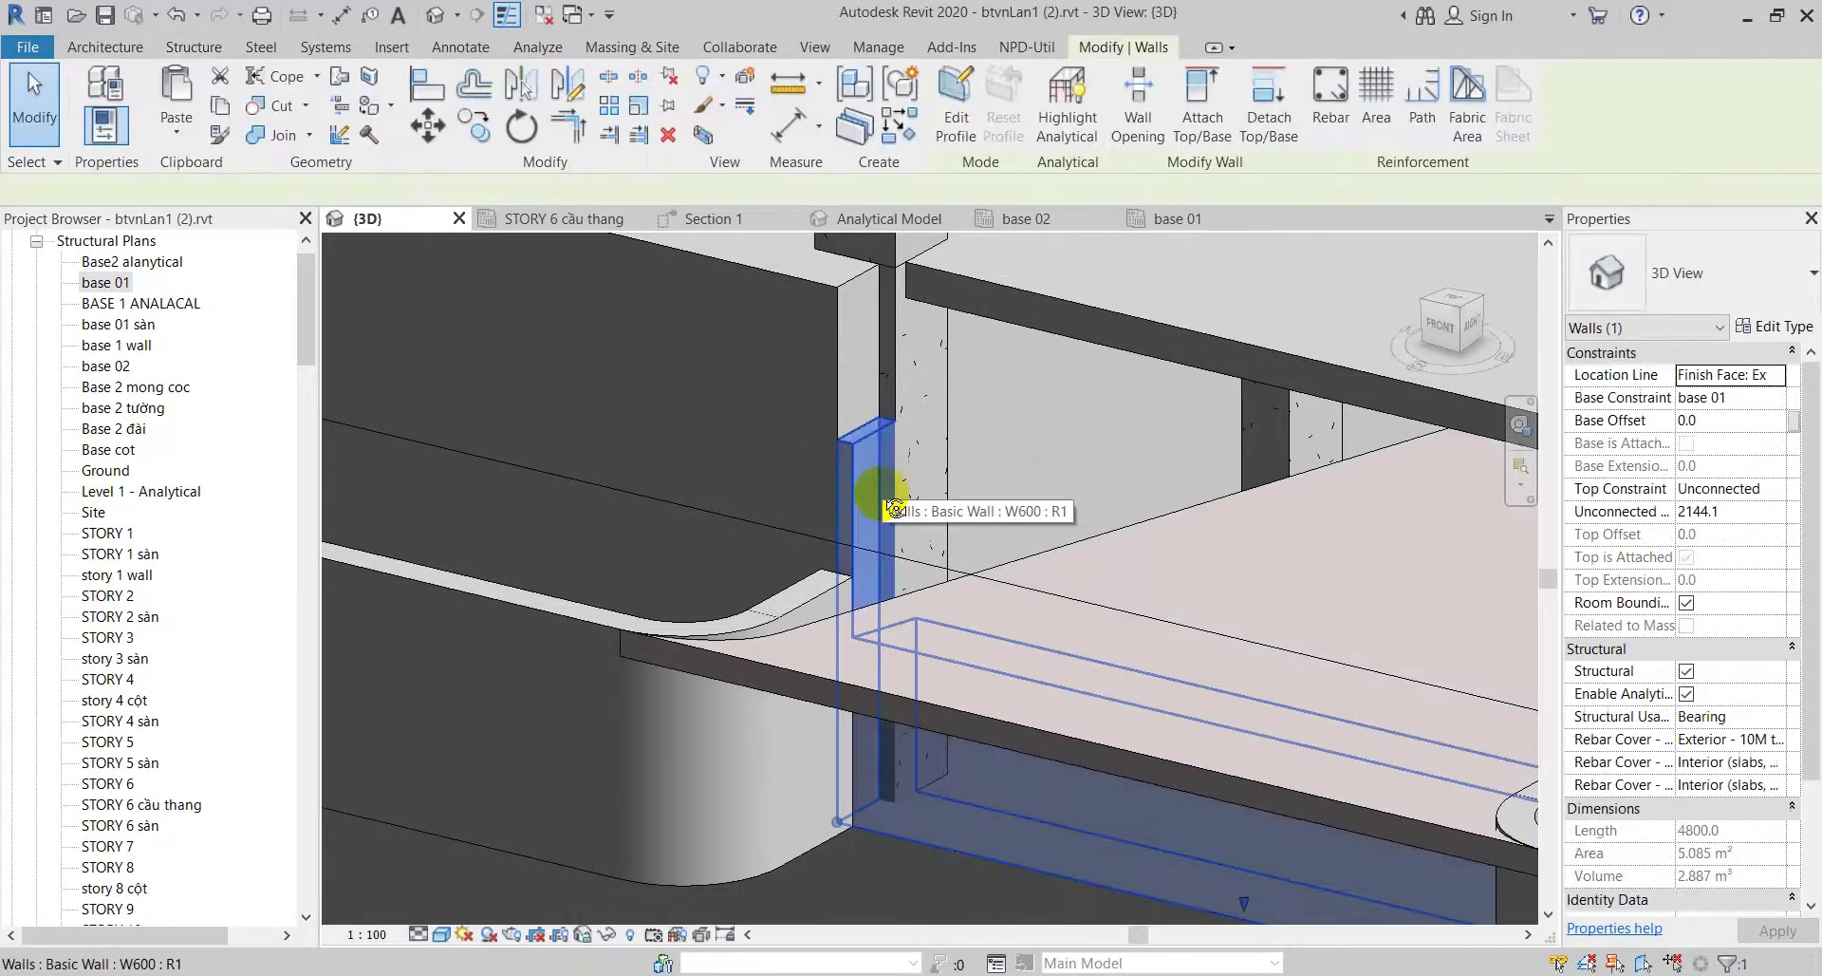
drag(811, 823, 856, 816)
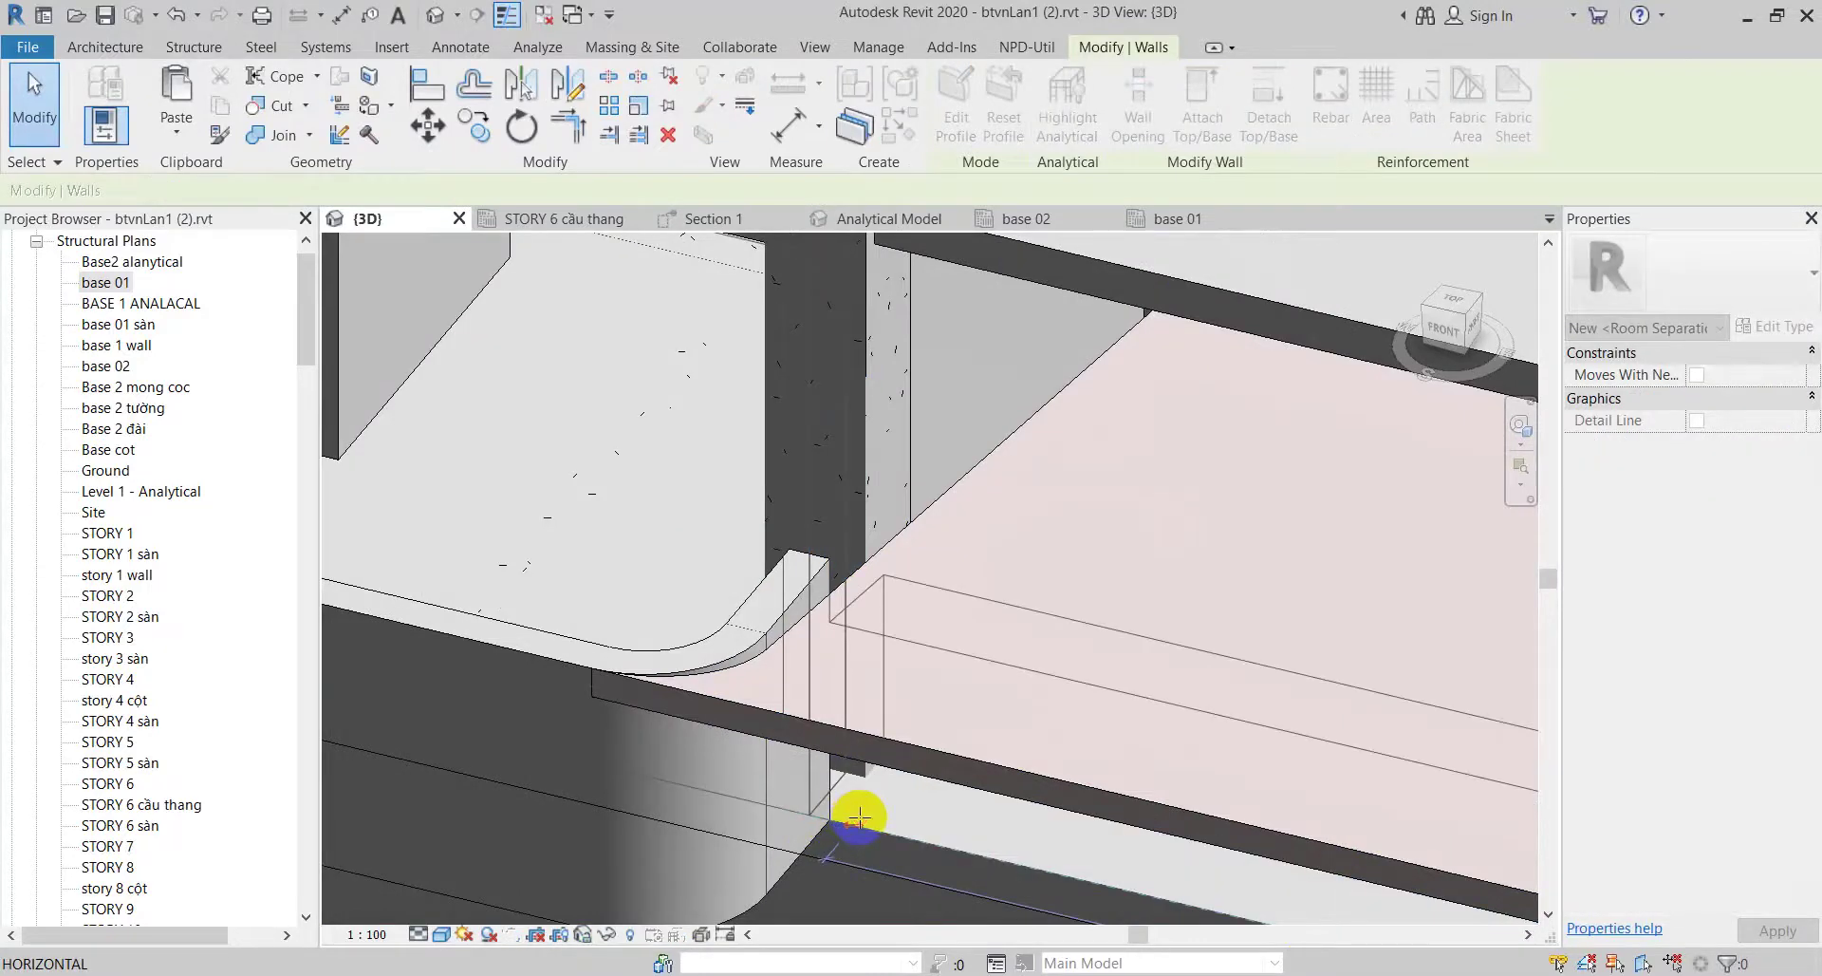
drag(859, 816, 904, 834)
key(Escape)
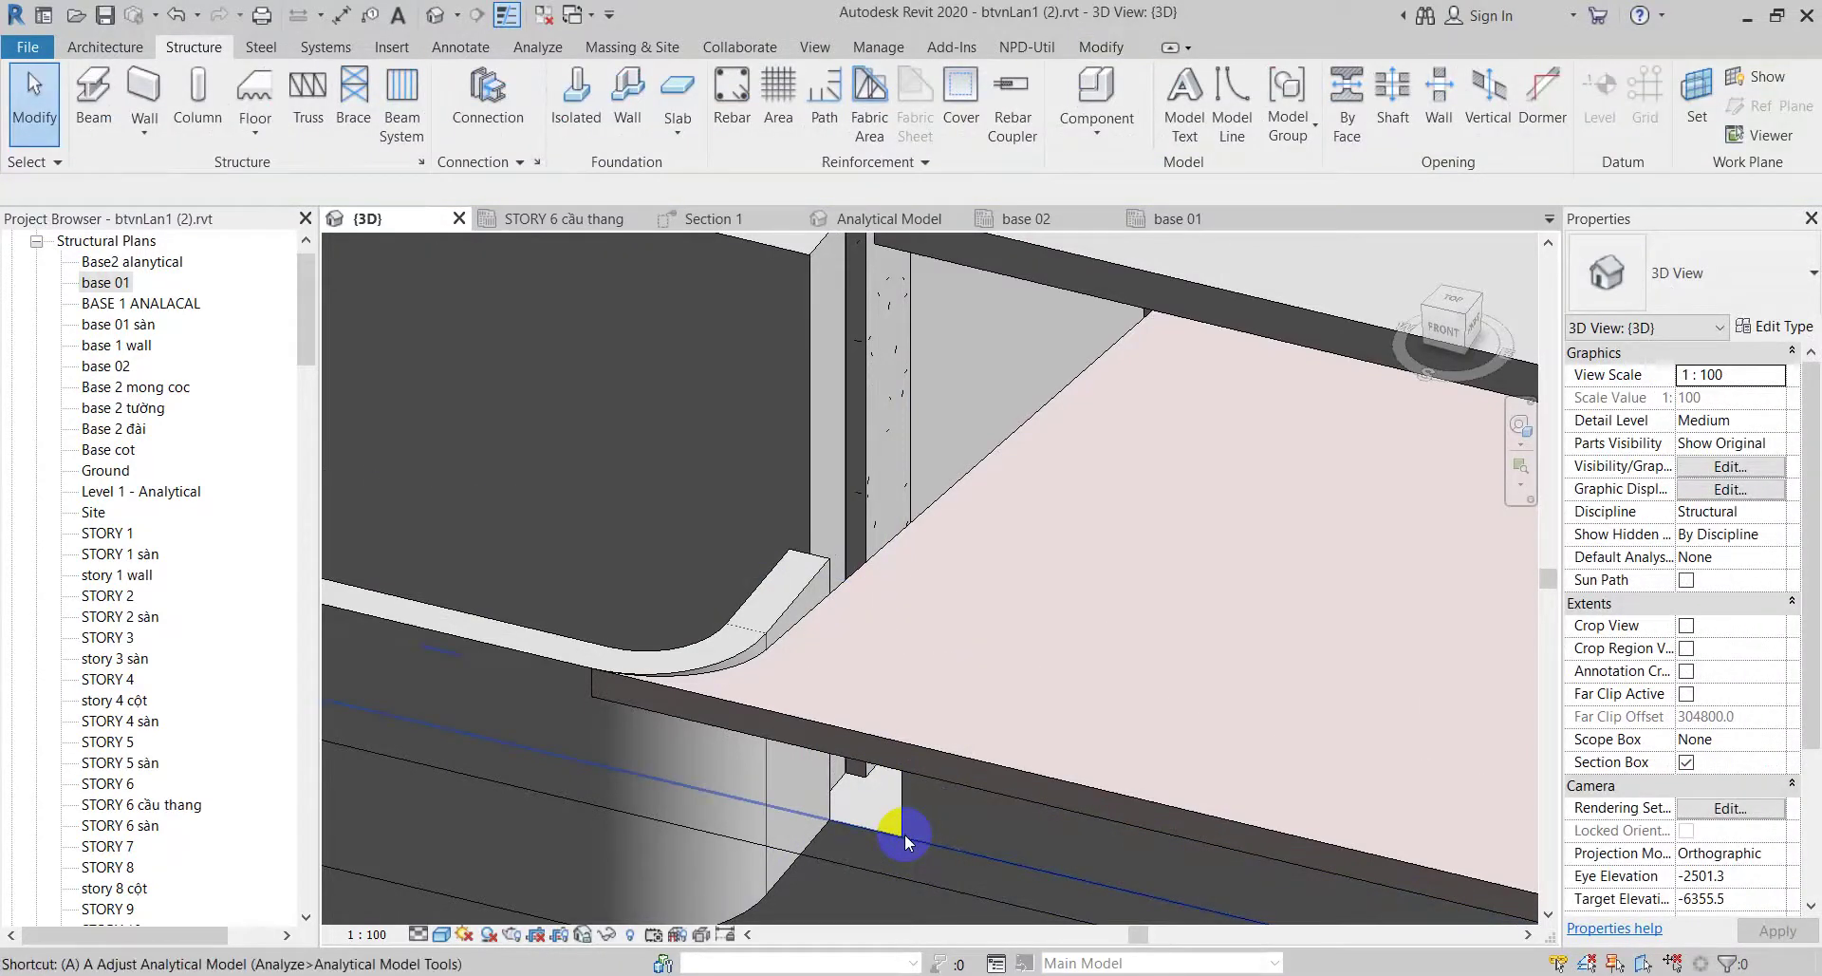
Step: Align the W200 wall face to its reference using the Align (AL) tool
key(l)
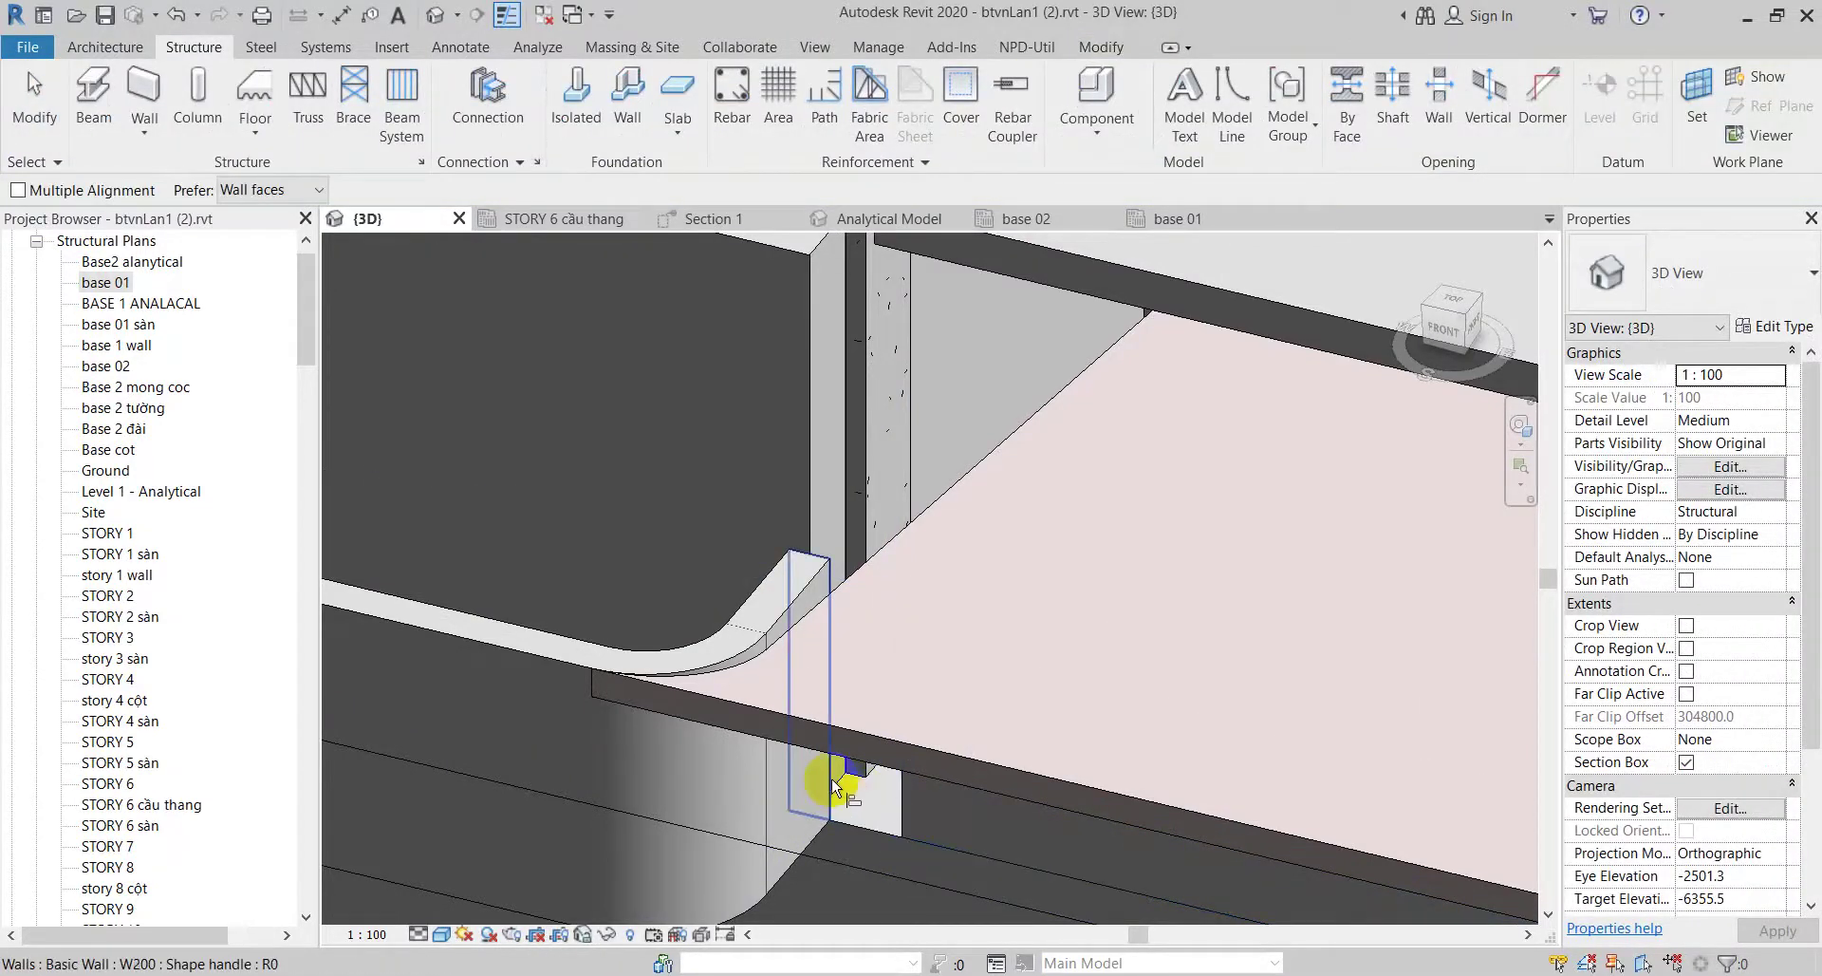
key(Escape)
middle_drag(827, 448, 843, 608)
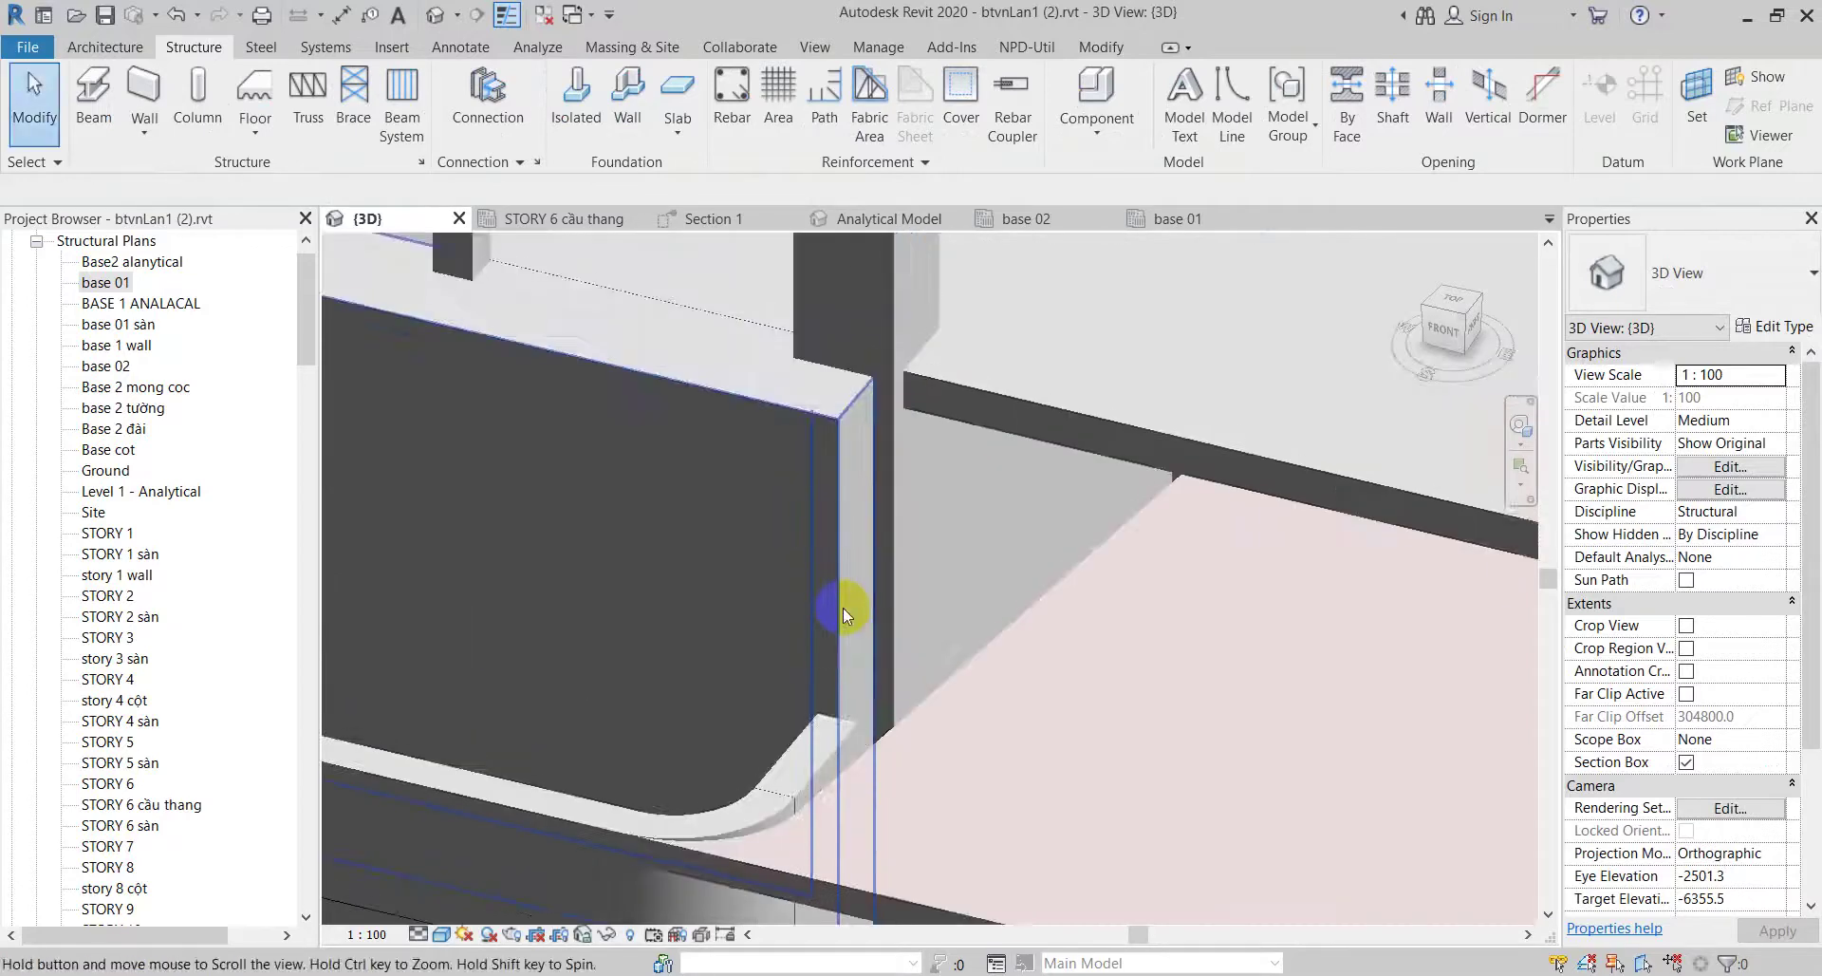
key(l)
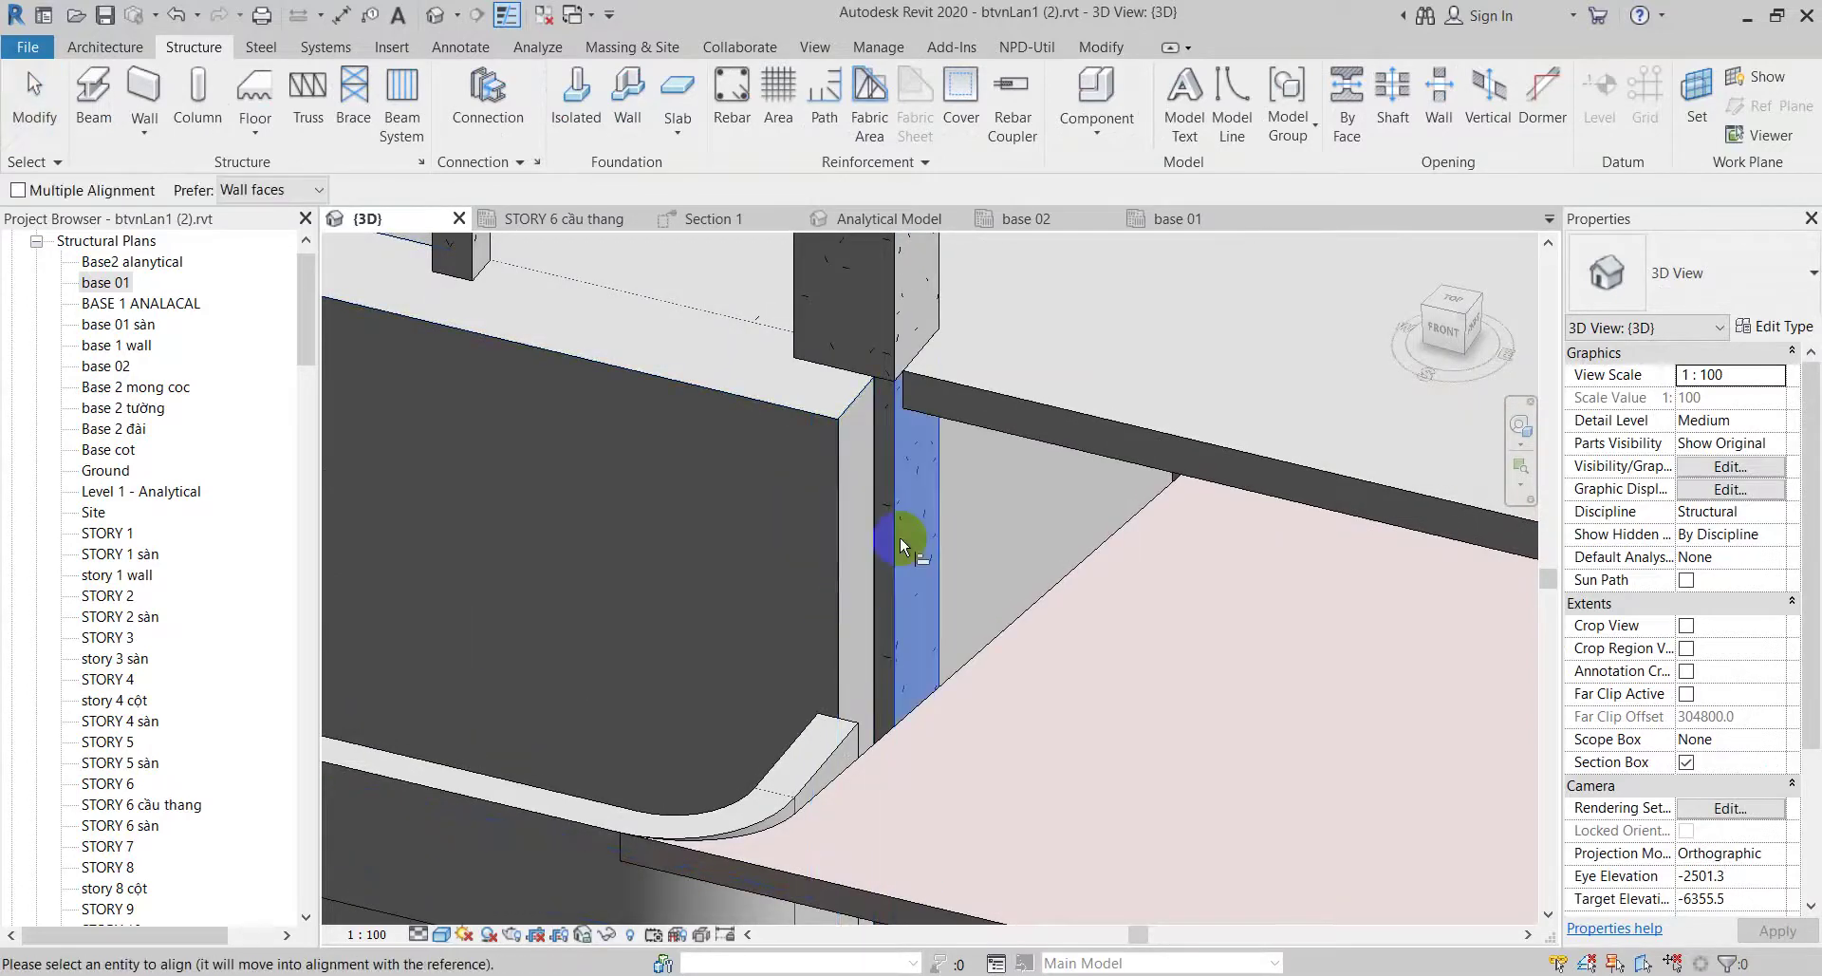
click(874, 532)
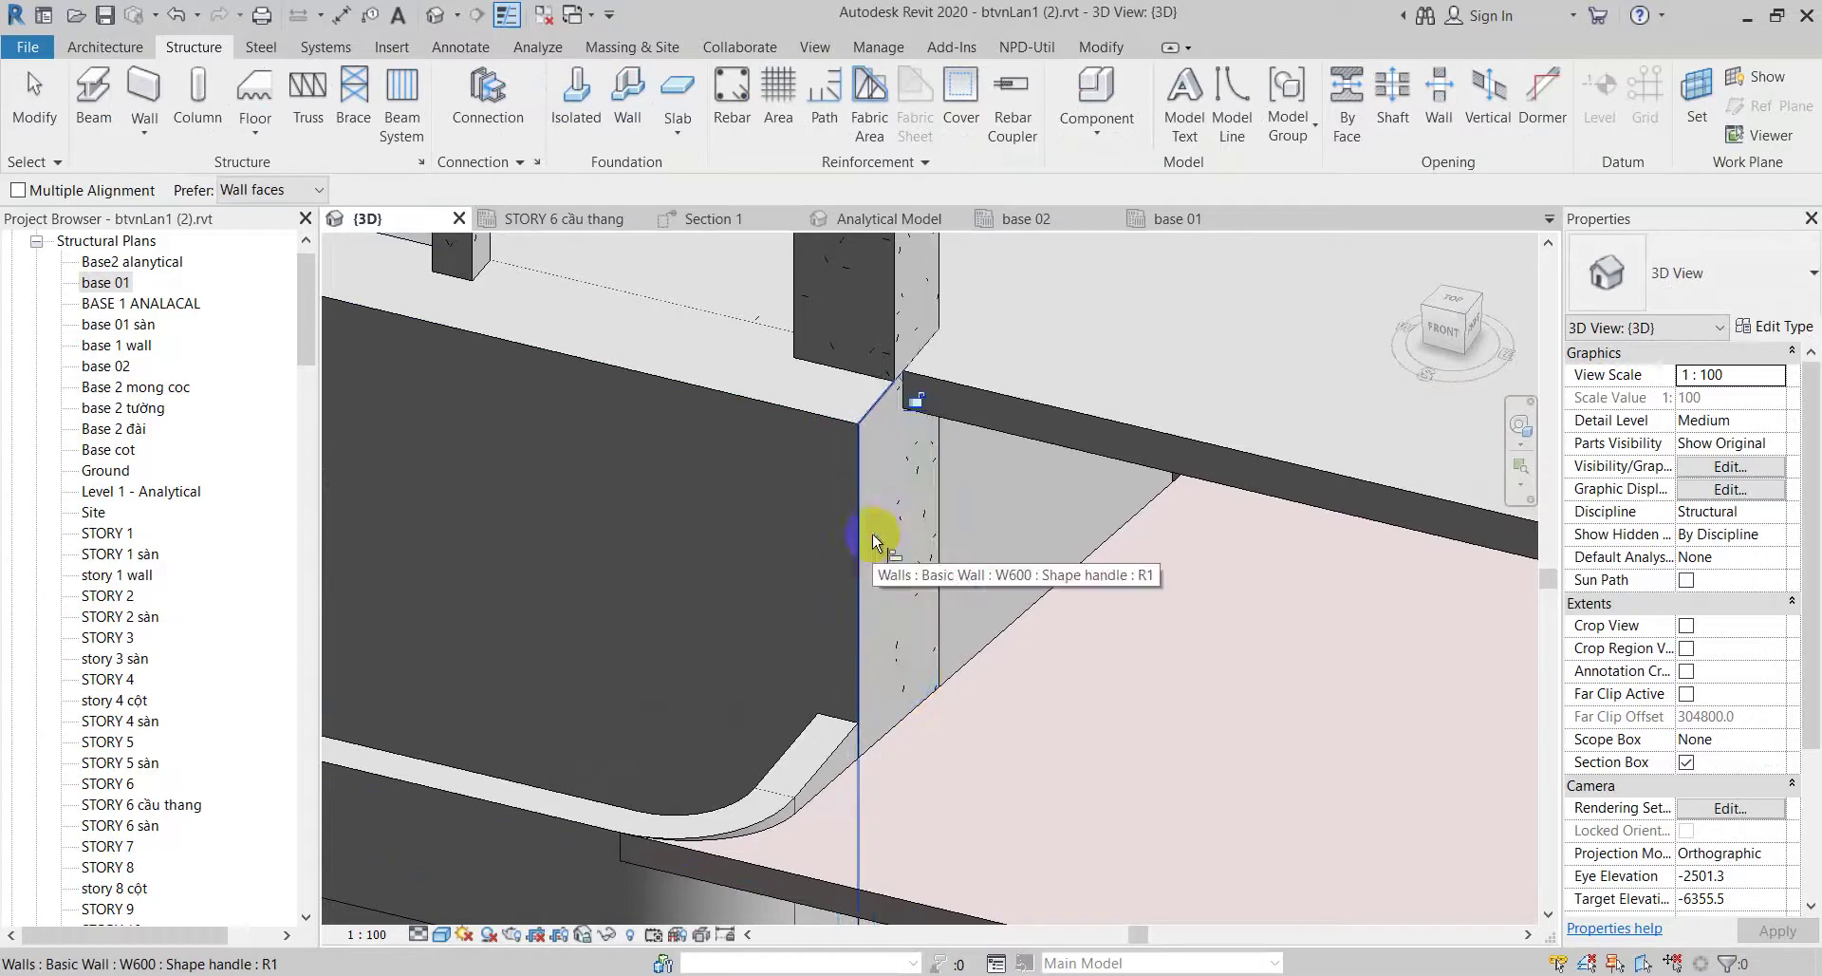
key(Escape)
Step: Align the adjoining wall face to the W600 wall face and review the result
key(a)
key(l)
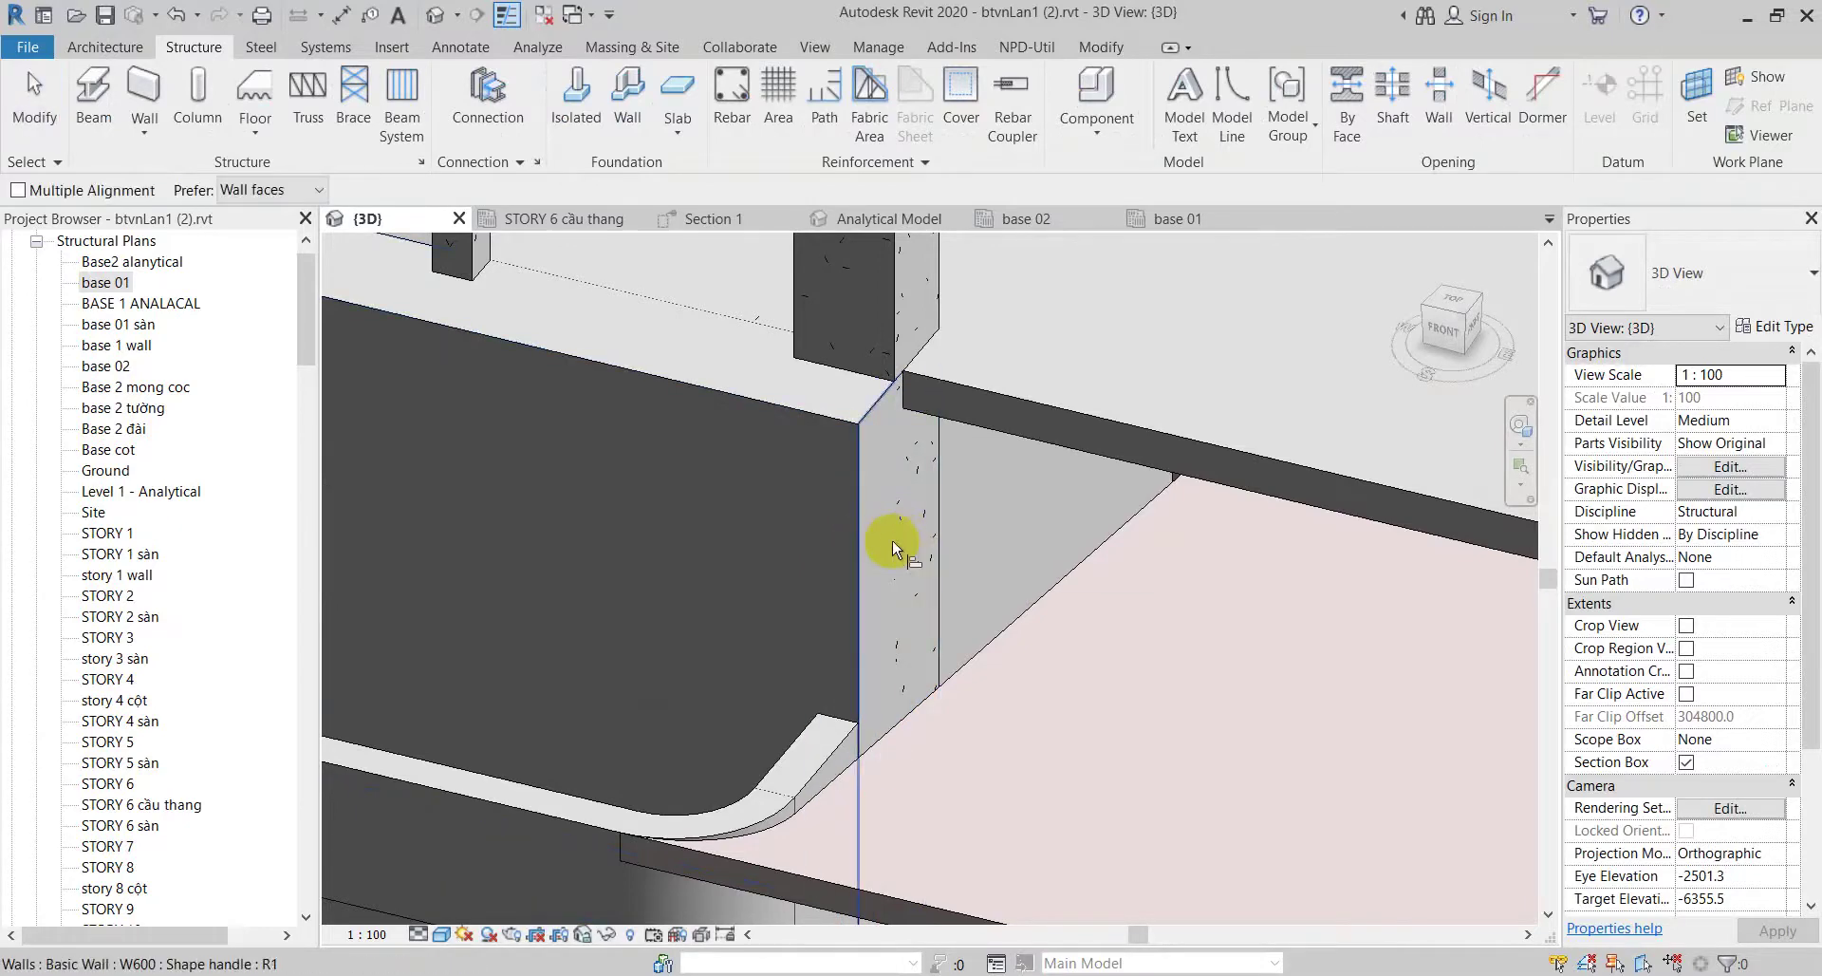
click(892, 540)
middle_drag(887, 764, 900, 543)
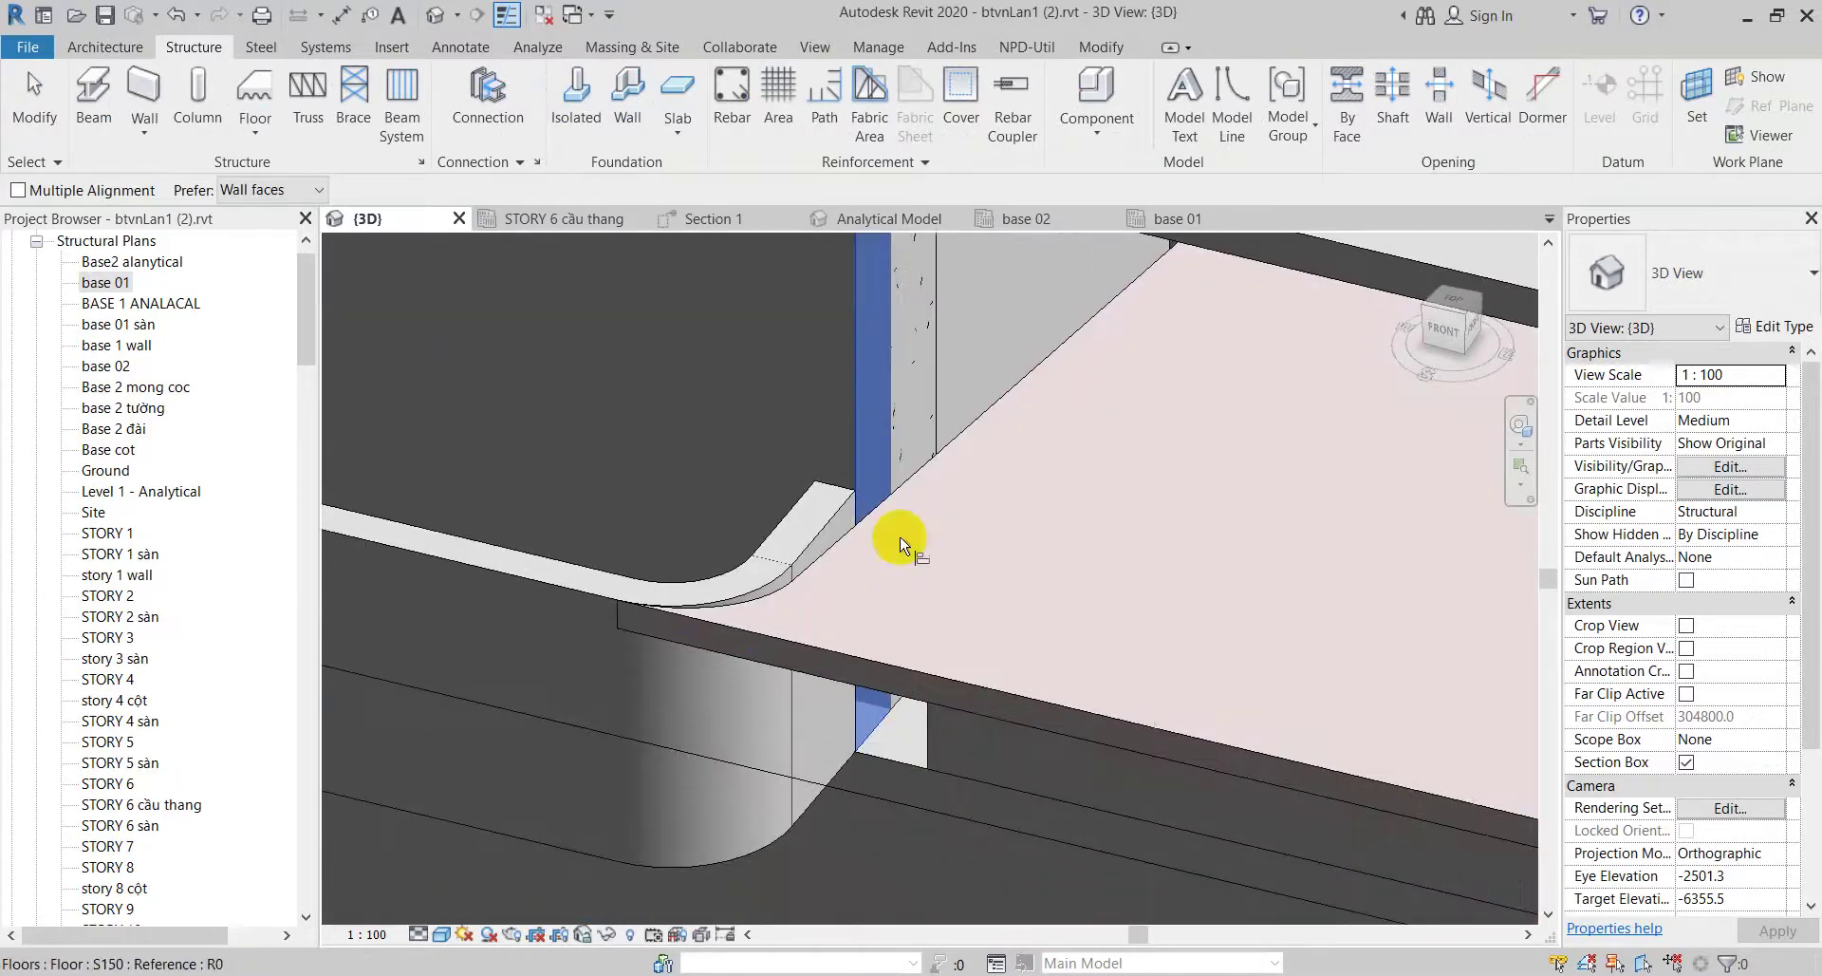
click(833, 736)
key(Escape)
mouse_move(833, 737)
shift+middle_down()
mouse_move(1042, 809)
mouse_move(1159, 679)
mouse_move(1126, 569)
mouse_move(814, 760)
mouse_move(705, 636)
mouse_move(630, 643)
mouse_move(651, 760)
mouse_move(937, 850)
mouse_move(1204, 821)
mouse_move(1029, 826)
mouse_move(668, 752)
mouse_move(845, 674)
mouse_move(813, 744)
mouse_move(936, 691)
shift+middle_up()
click(888, 708)
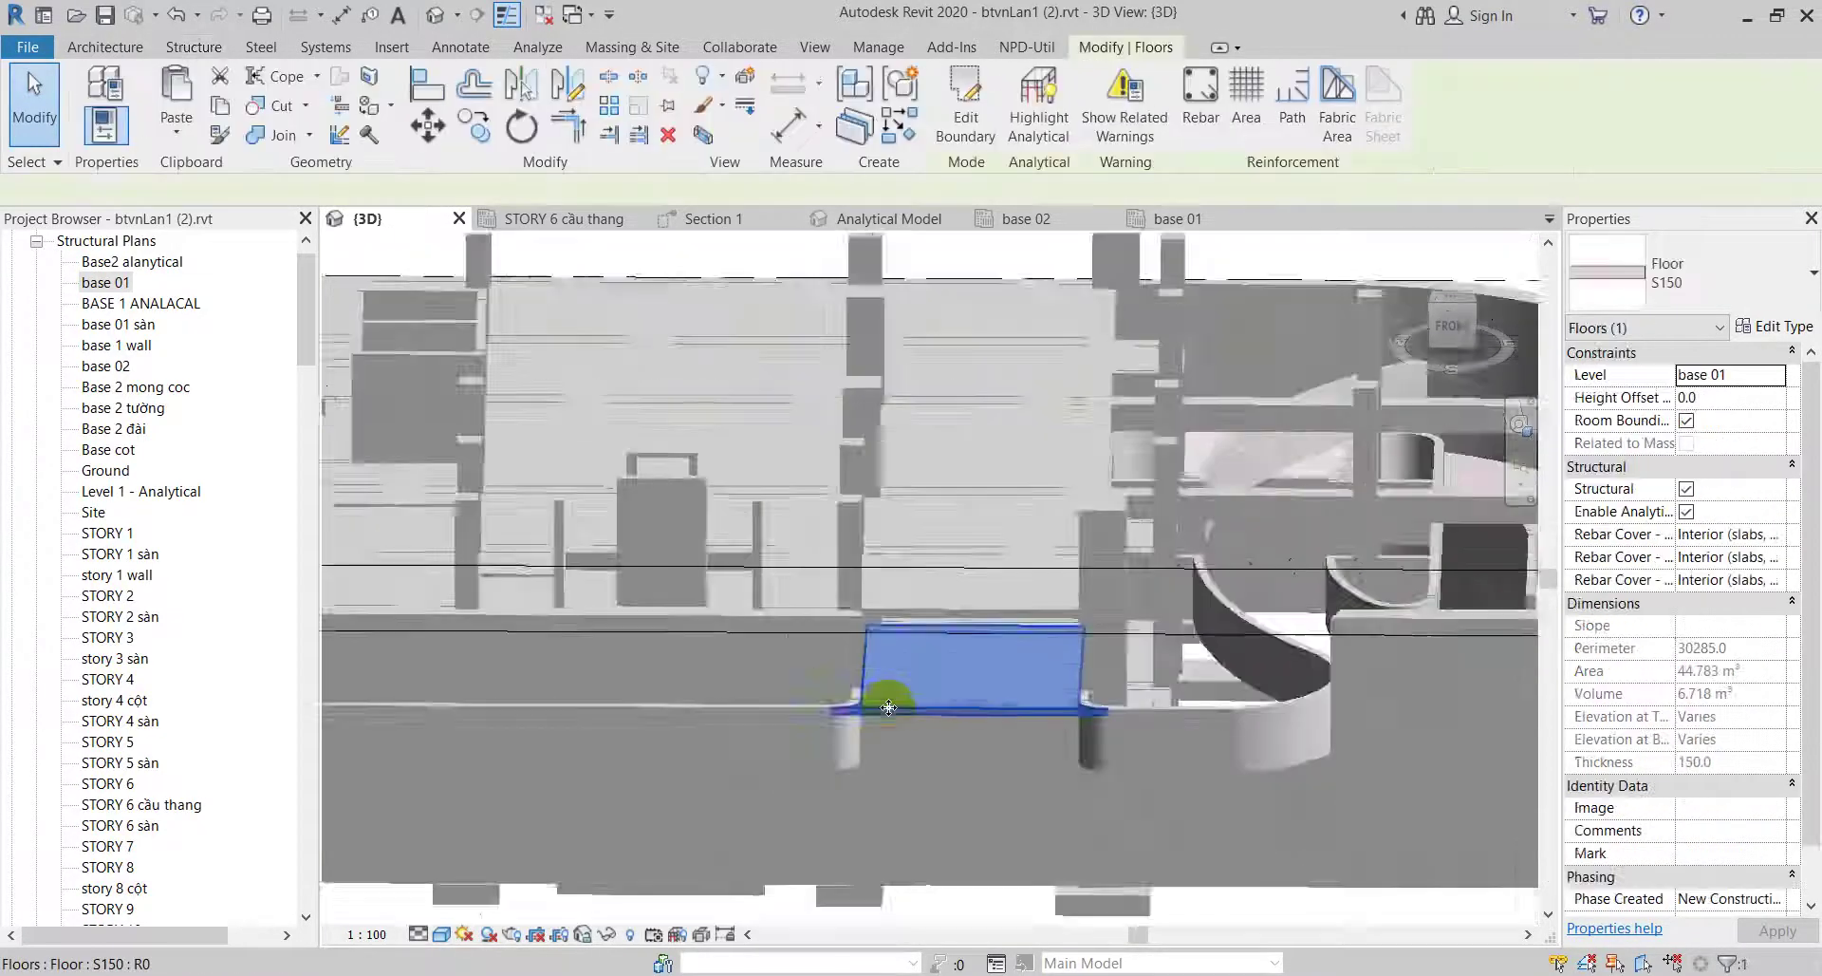
scroll(888, 707, down, 10)
click(651, 397)
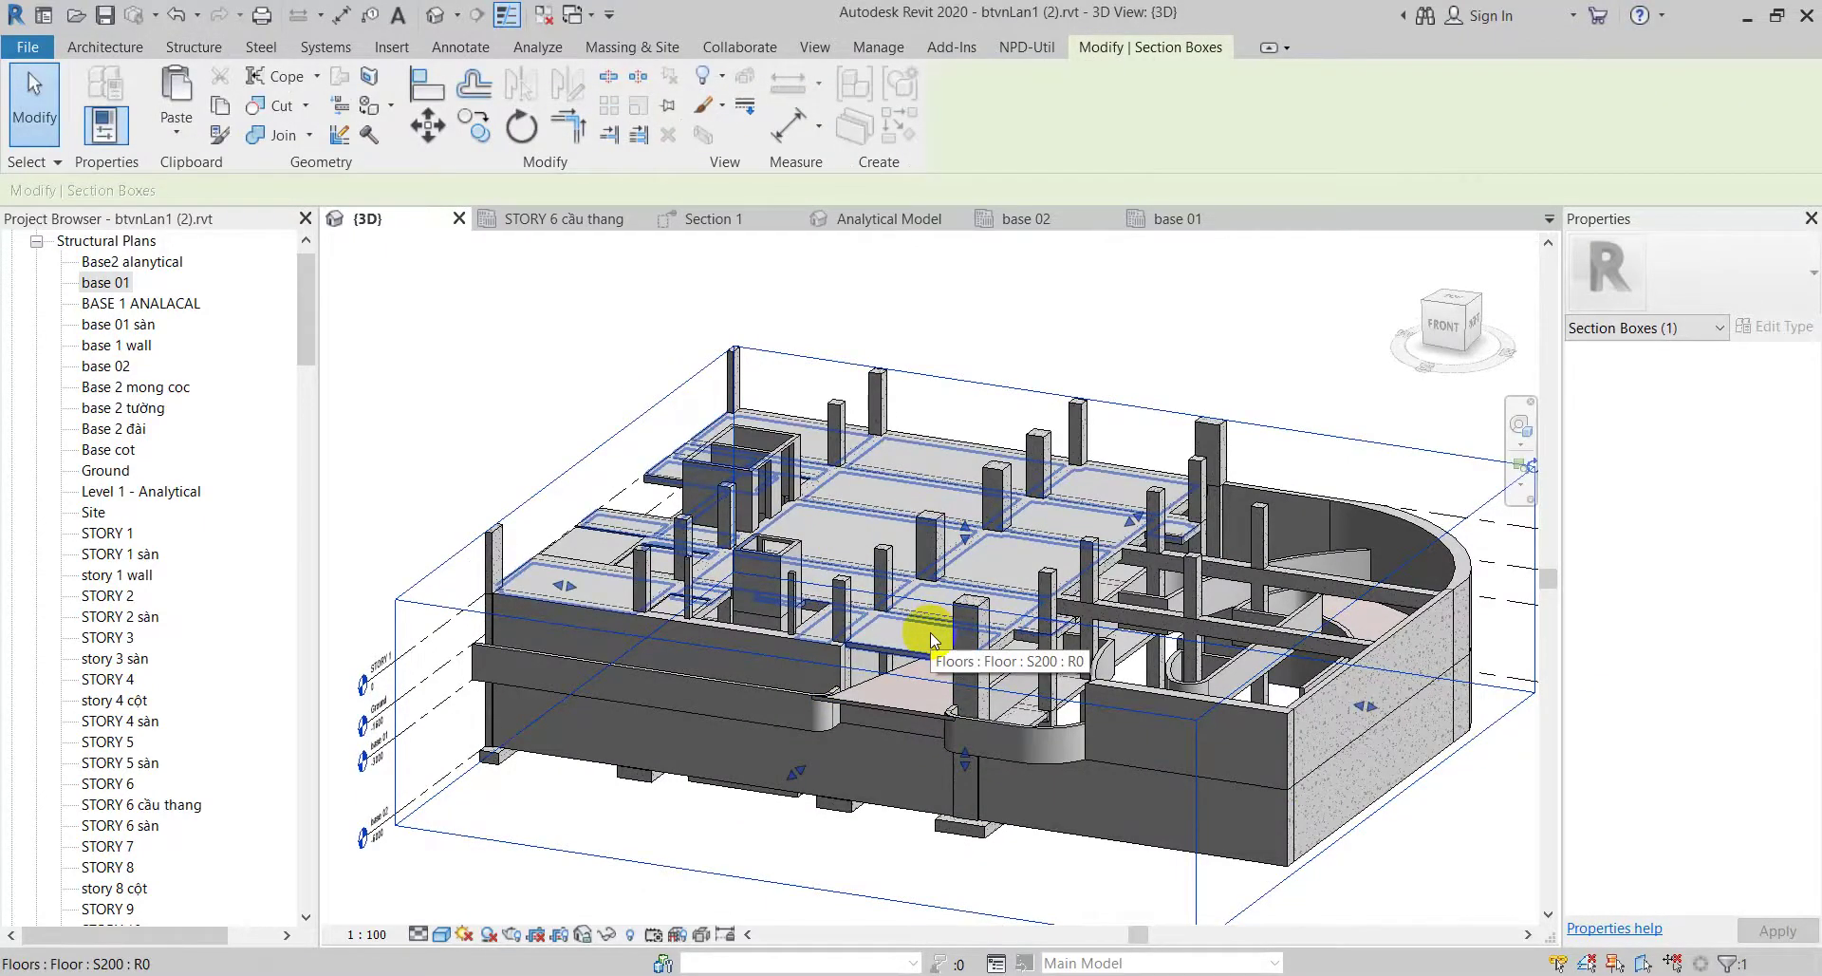
scroll(867, 714, up, 5)
key(Escape)
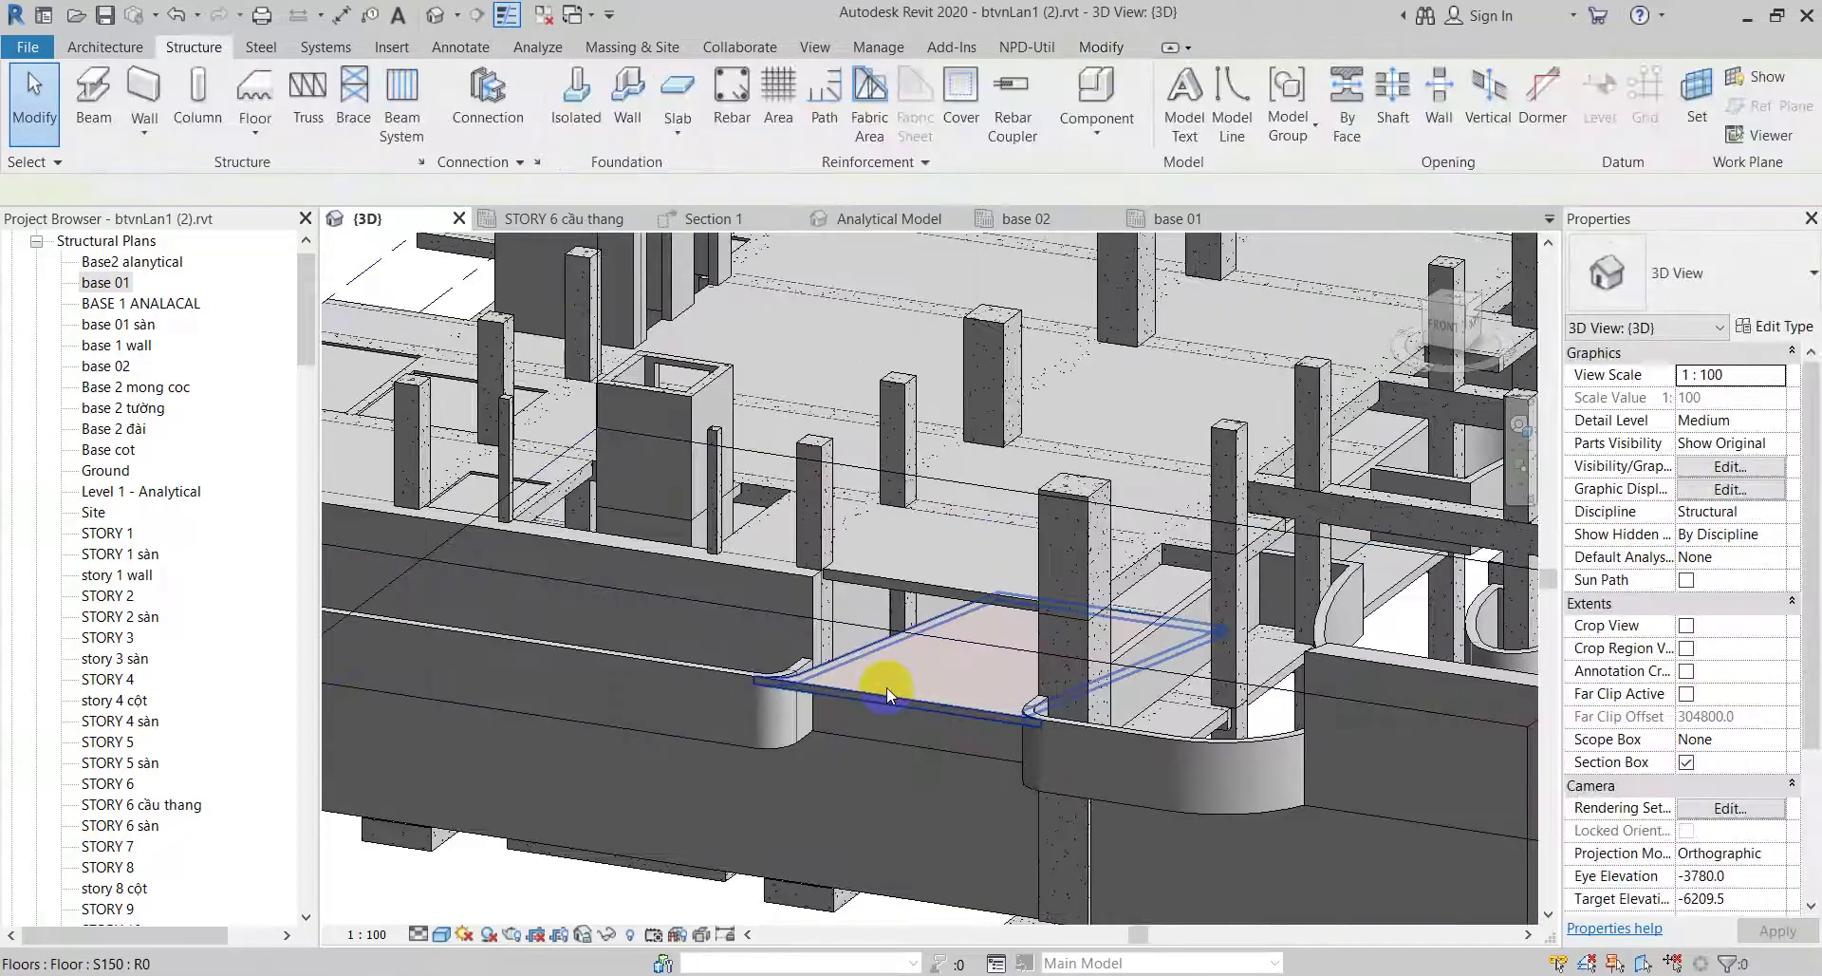
click(887, 686)
scroll(886, 686, down, 5)
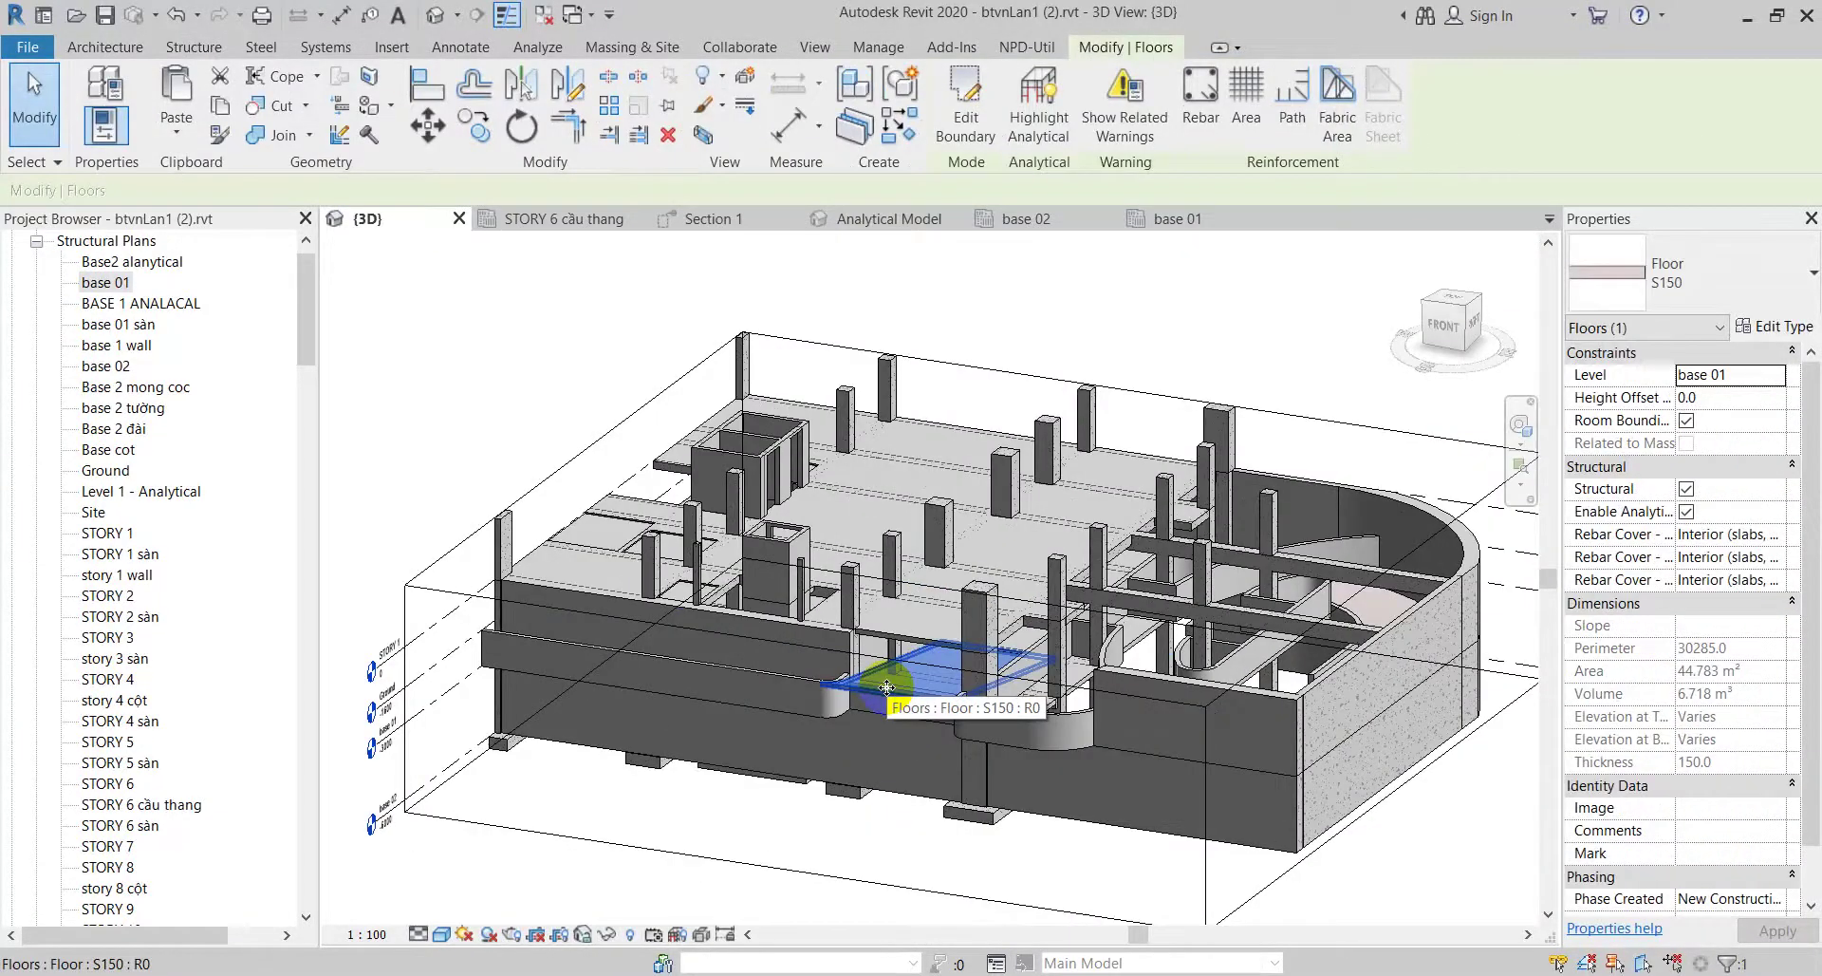
click(878, 221)
click(842, 517)
scroll(1033, 509, down, 3)
scroll(807, 548, up, 3)
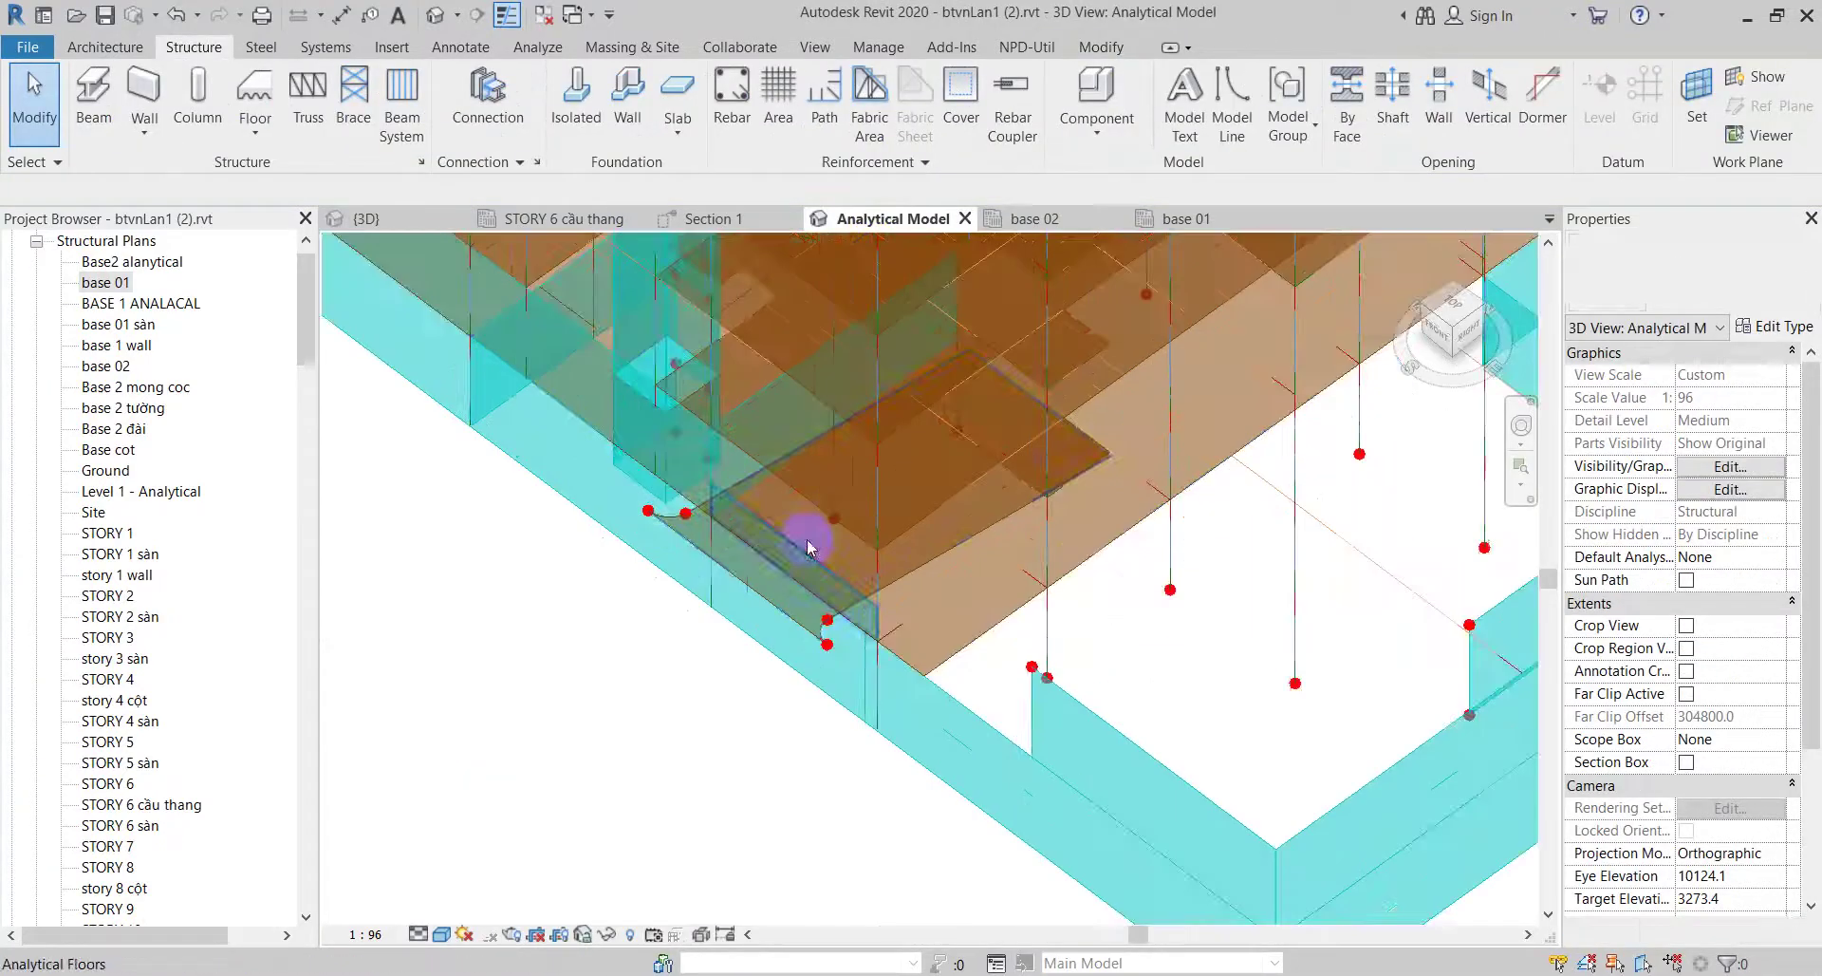
scroll(777, 553, up, 2)
mouse_move(756, 738)
shift+middle_down()
mouse_move(1258, 477)
mouse_move(1273, 460)
mouse_move(1257, 432)
shift+middle_up()
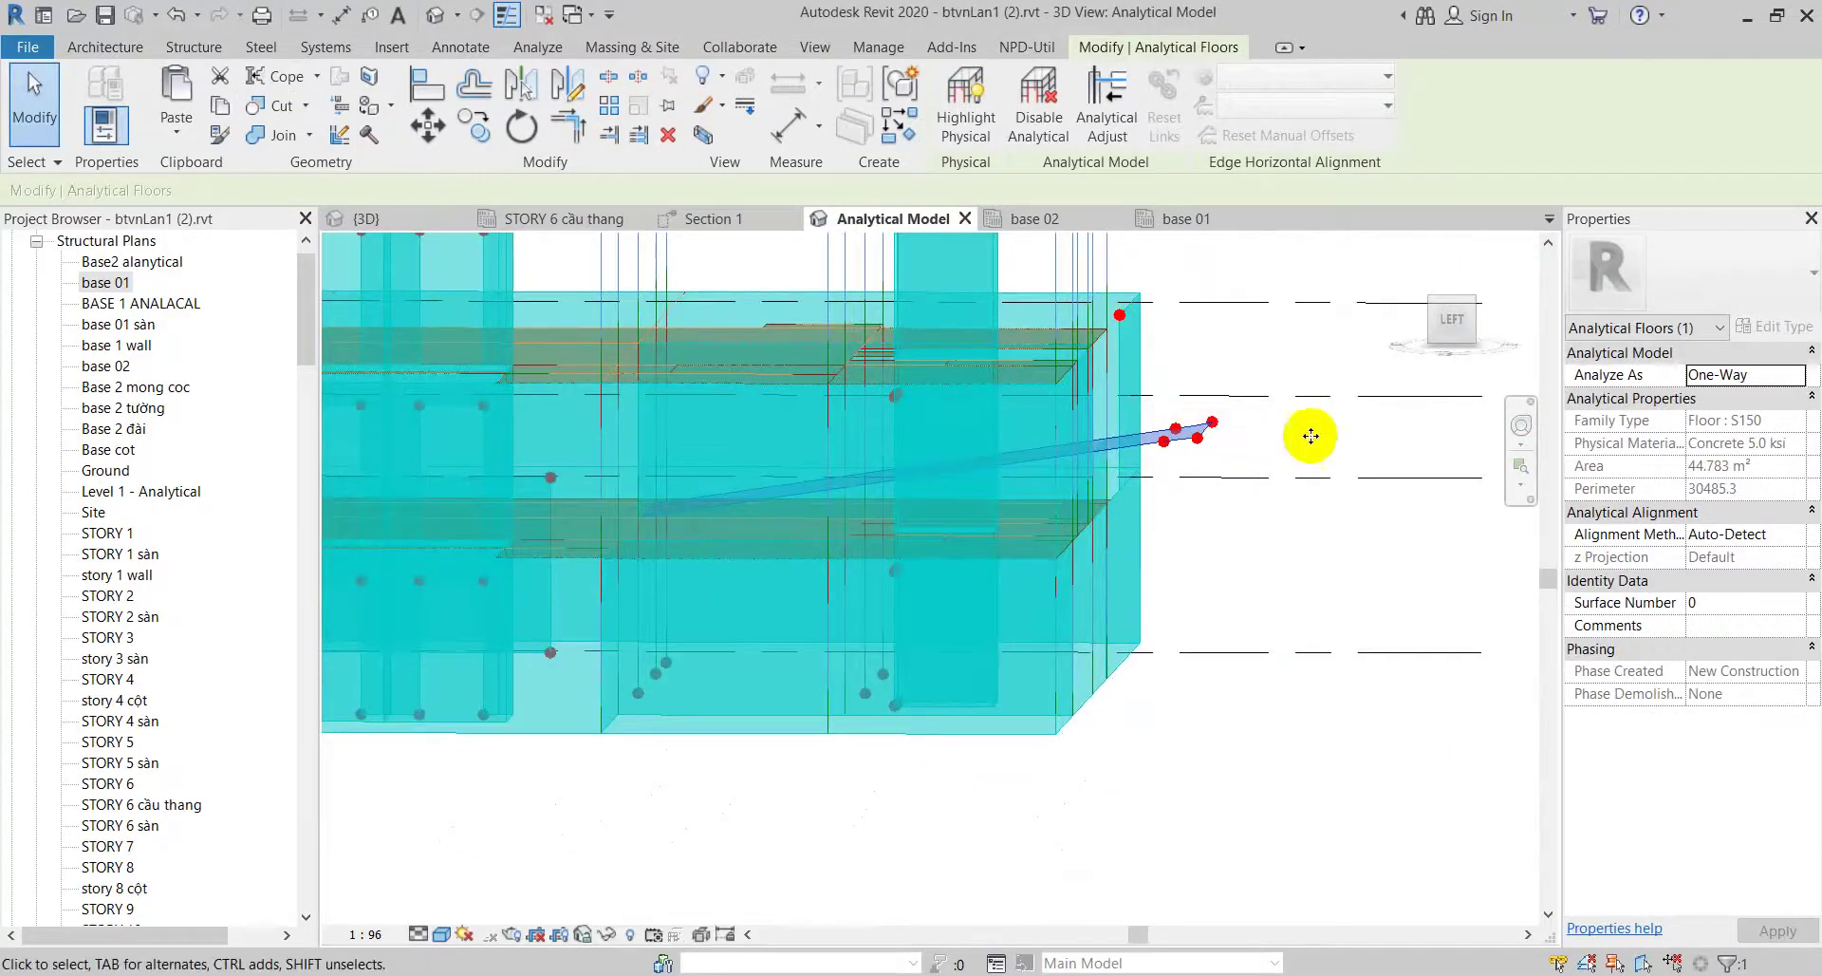
scroll(1196, 427, down, 2)
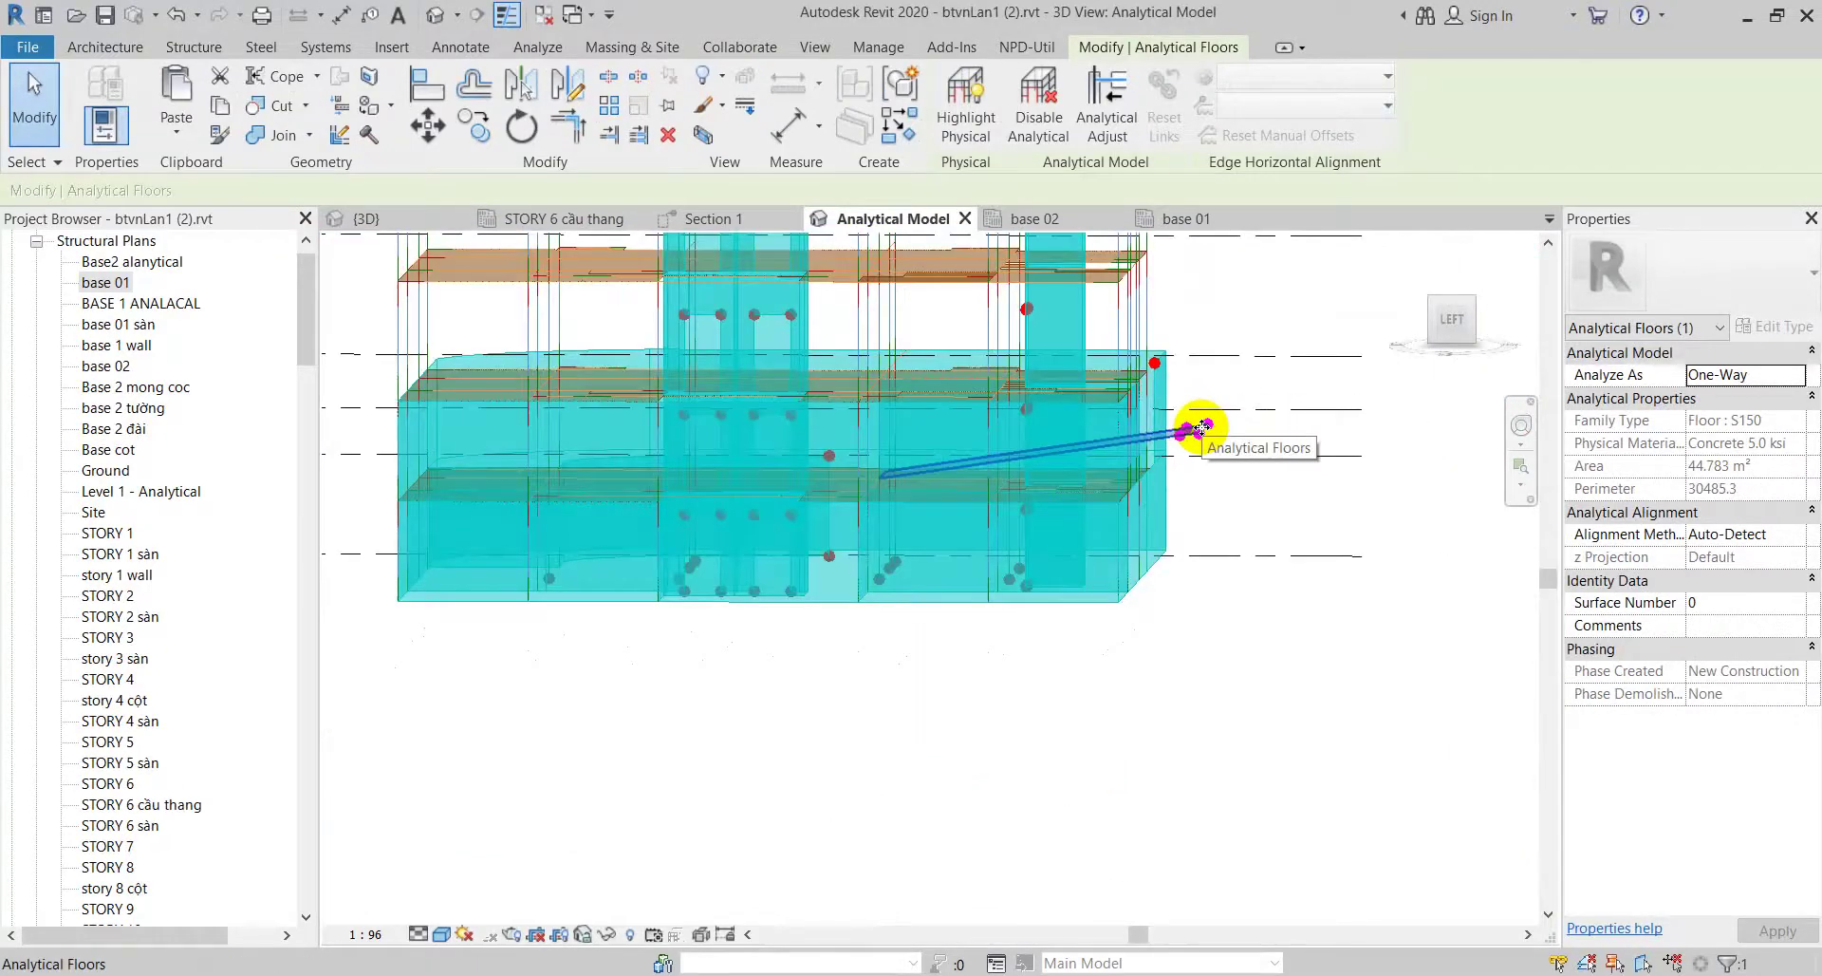
scroll(1215, 389, down, 2)
scroll(1212, 407, up, 1)
scroll(1186, 589, up, 1)
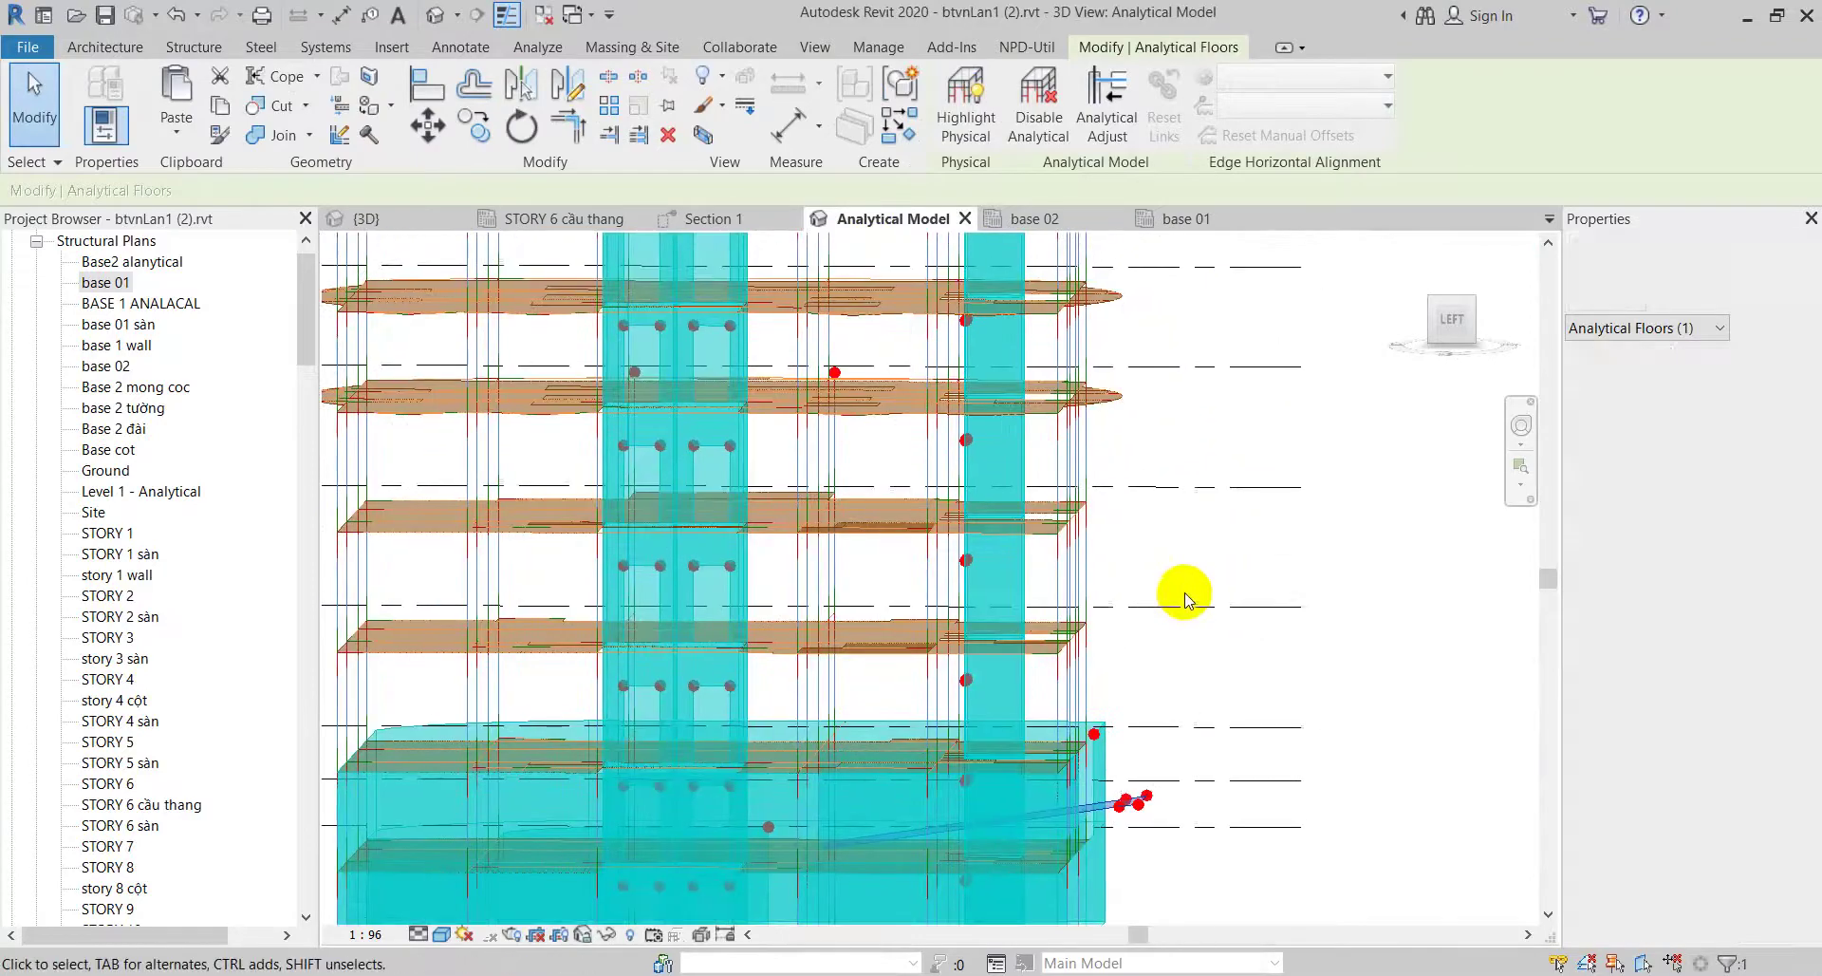
mouse_move(1184, 600)
middle_down()
mouse_move(1154, 655)
mouse_move(1009, 732)
middle_up()
scroll(1144, 617, up, 2)
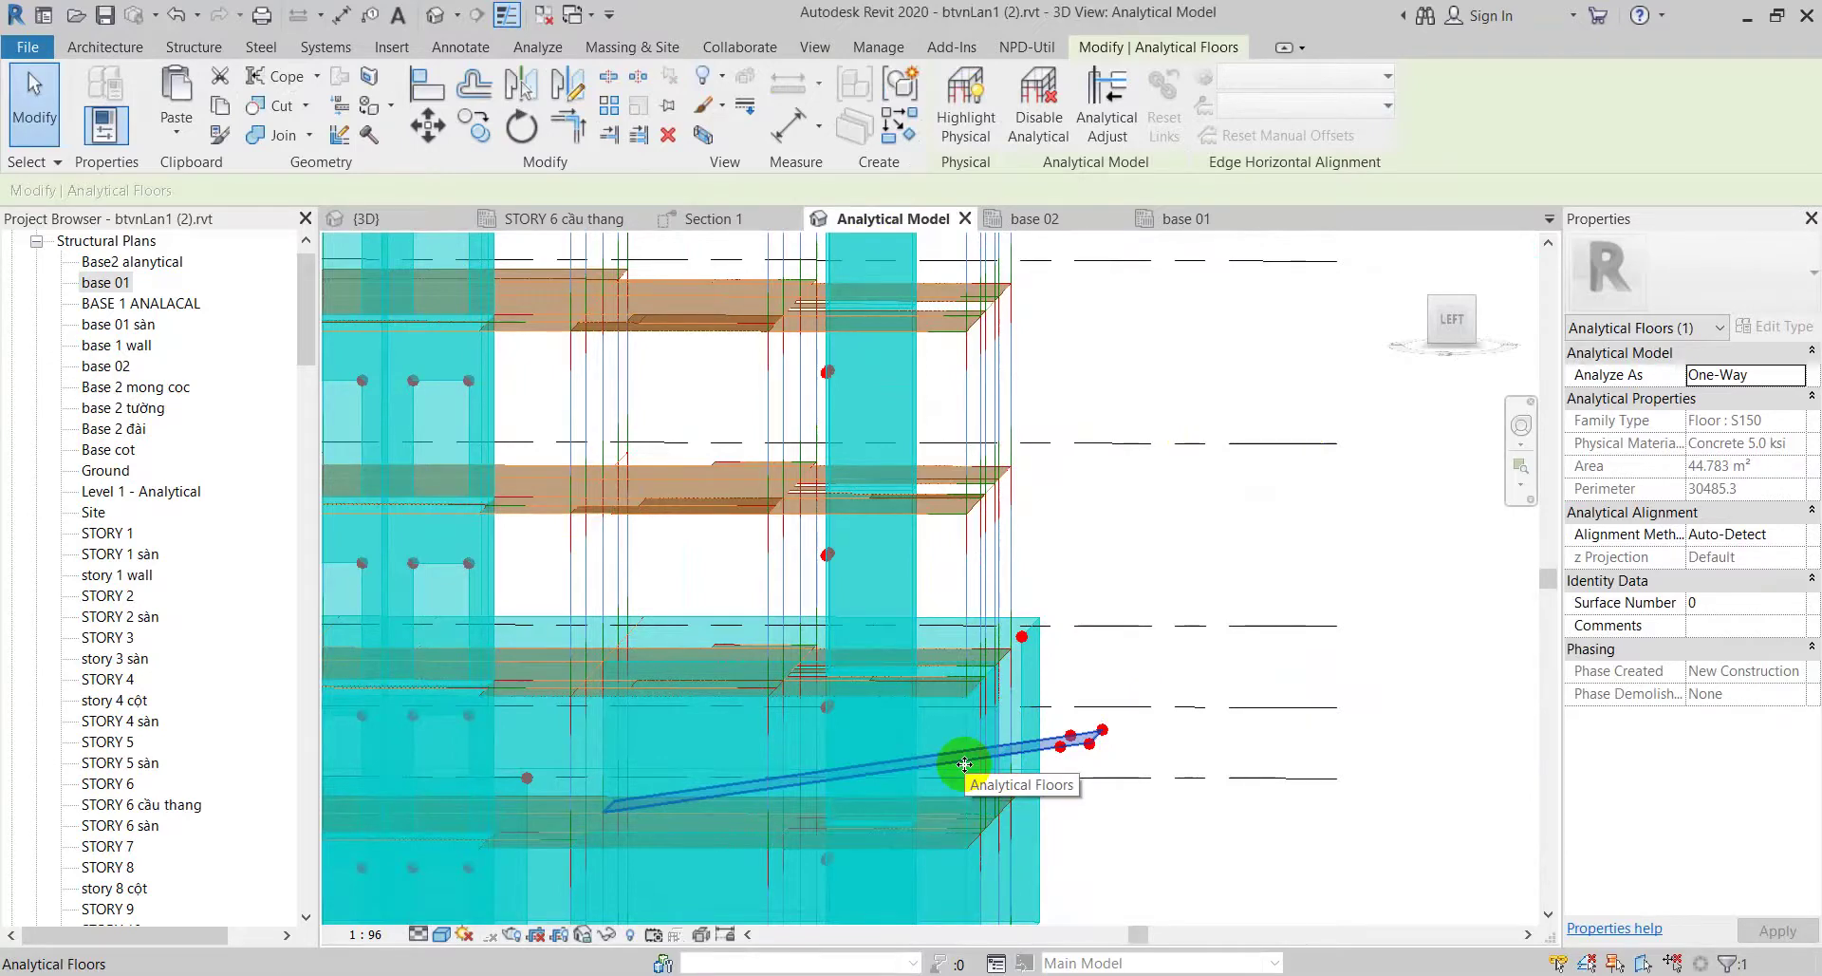
scroll(964, 763, down, 3)
key(Escape)
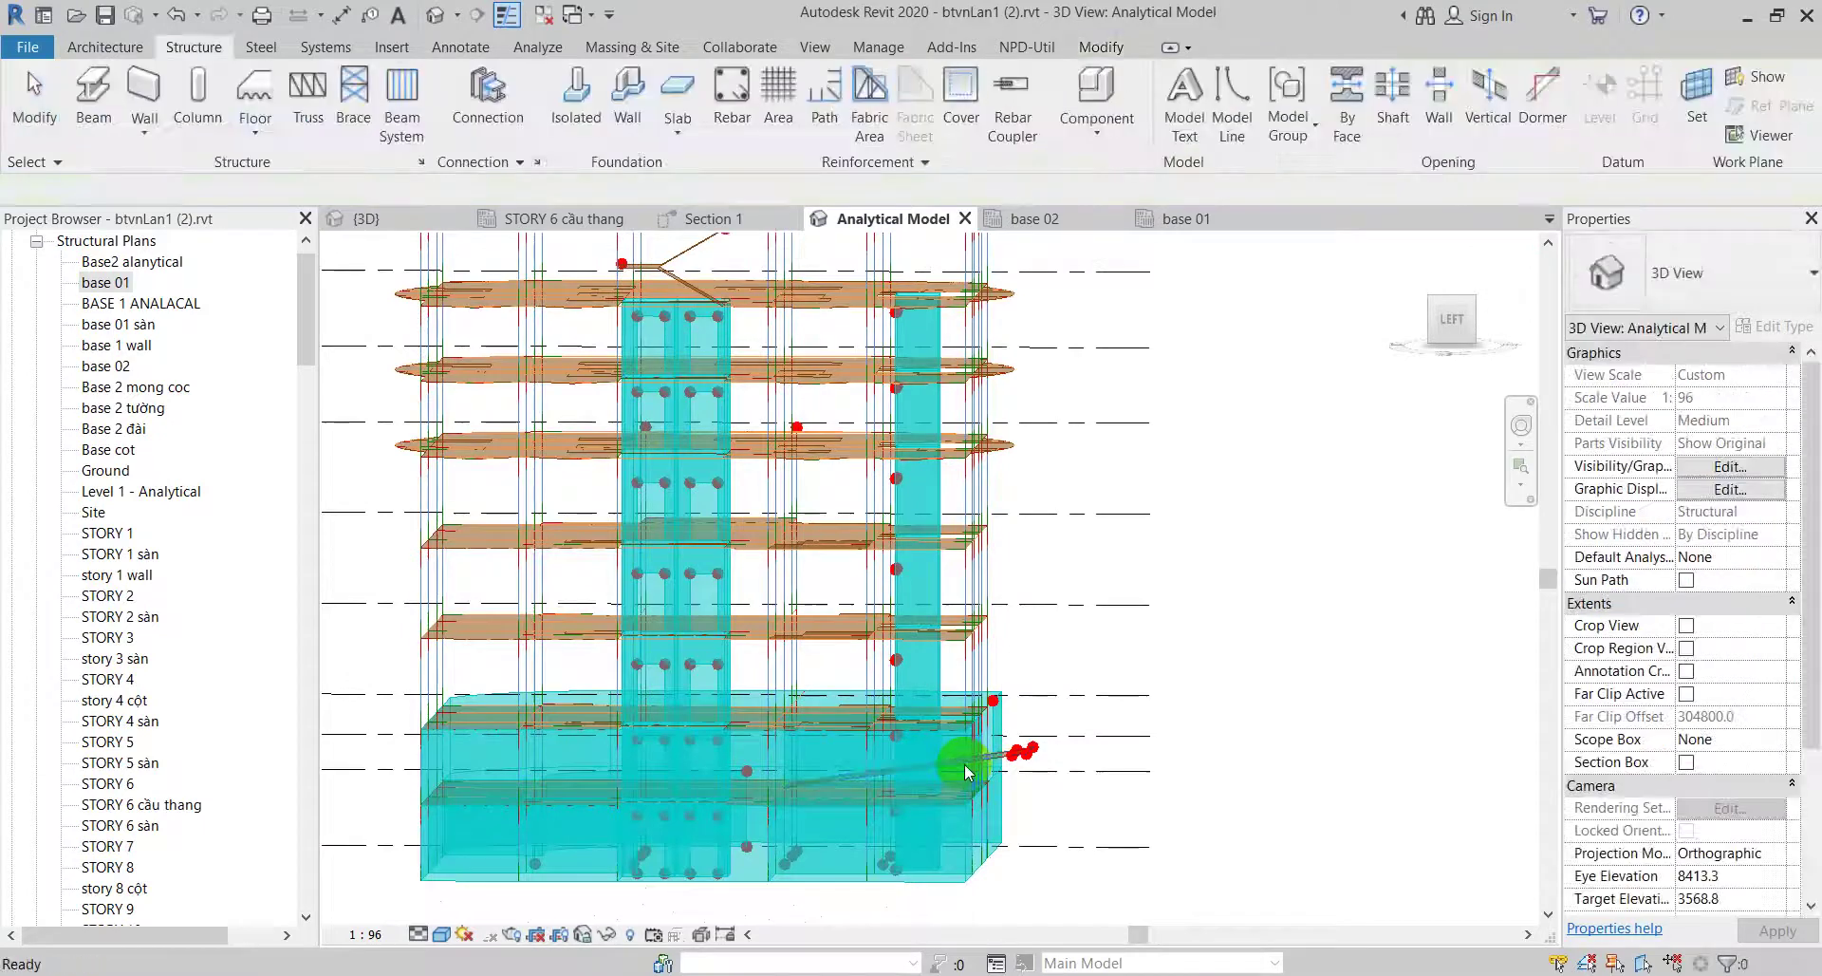
click(363, 219)
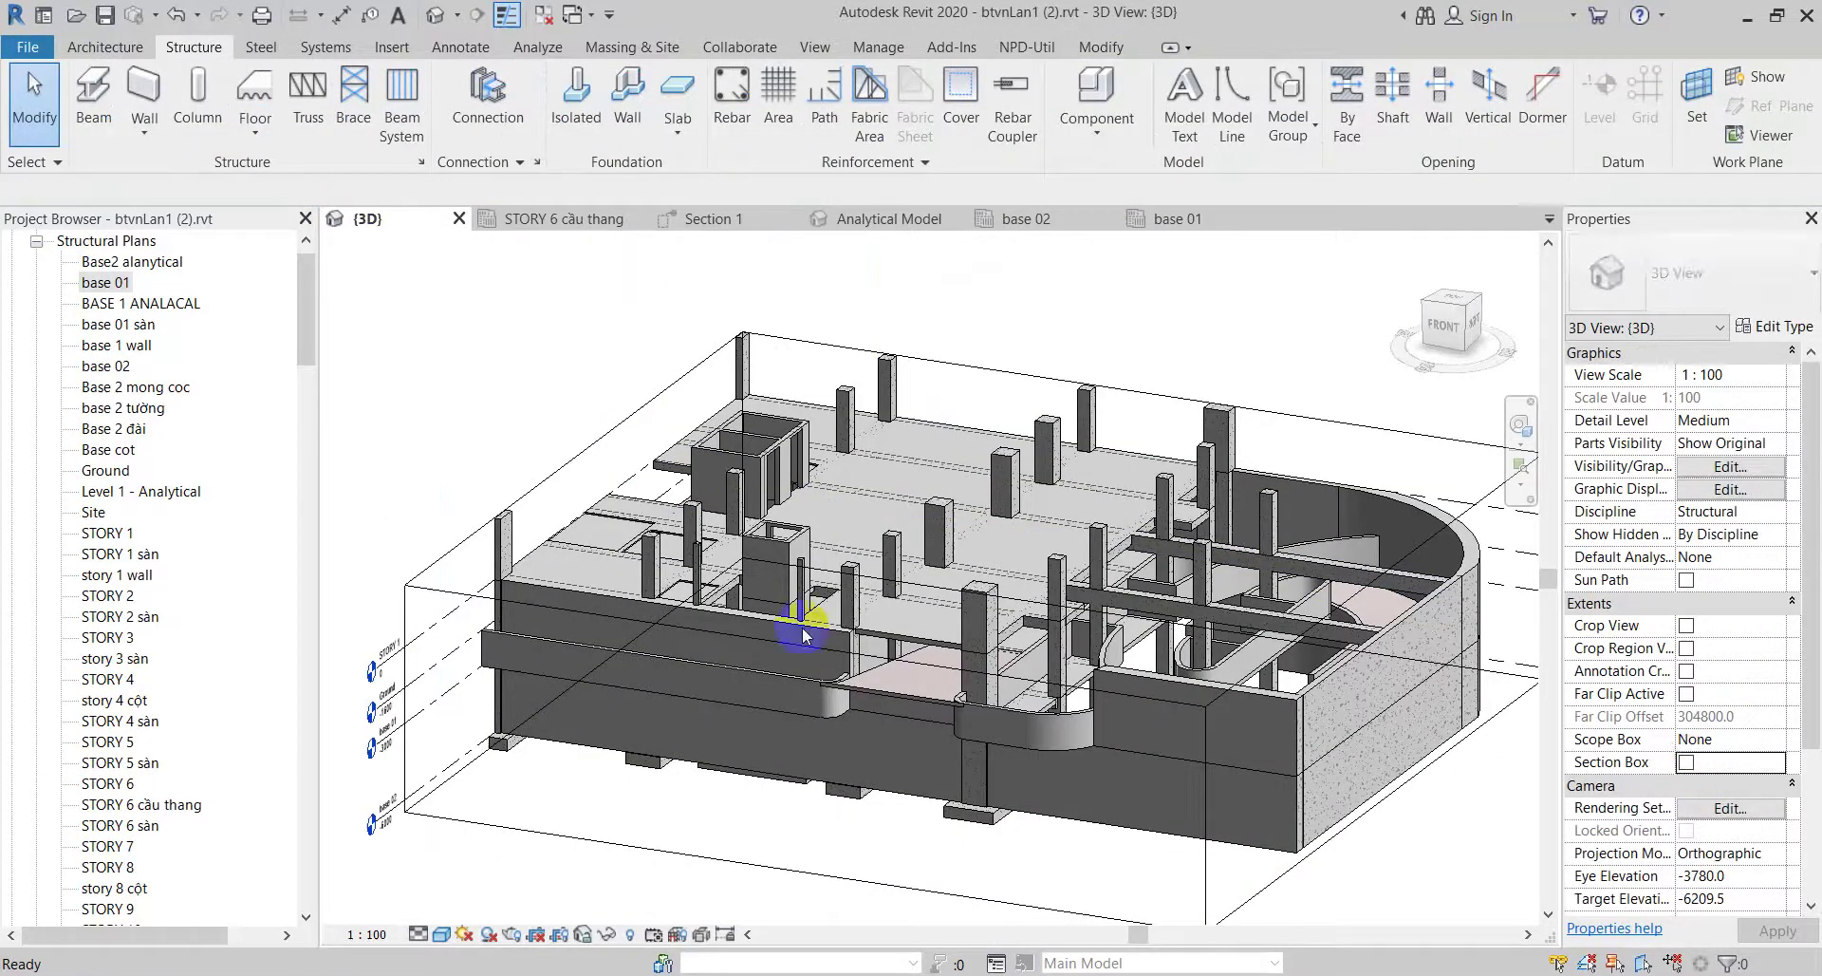
mouse_move(802, 634)
shift+middle_down()
mouse_move(992, 418)
mouse_move(1107, 407)
mouse_move(1221, 500)
mouse_move(555, 646)
mouse_move(326, 643)
mouse_move(874, 691)
shift+middle_up()
scroll(947, 712, up, 3)
scroll(930, 587, up, 2)
scroll(856, 378, down, 2)
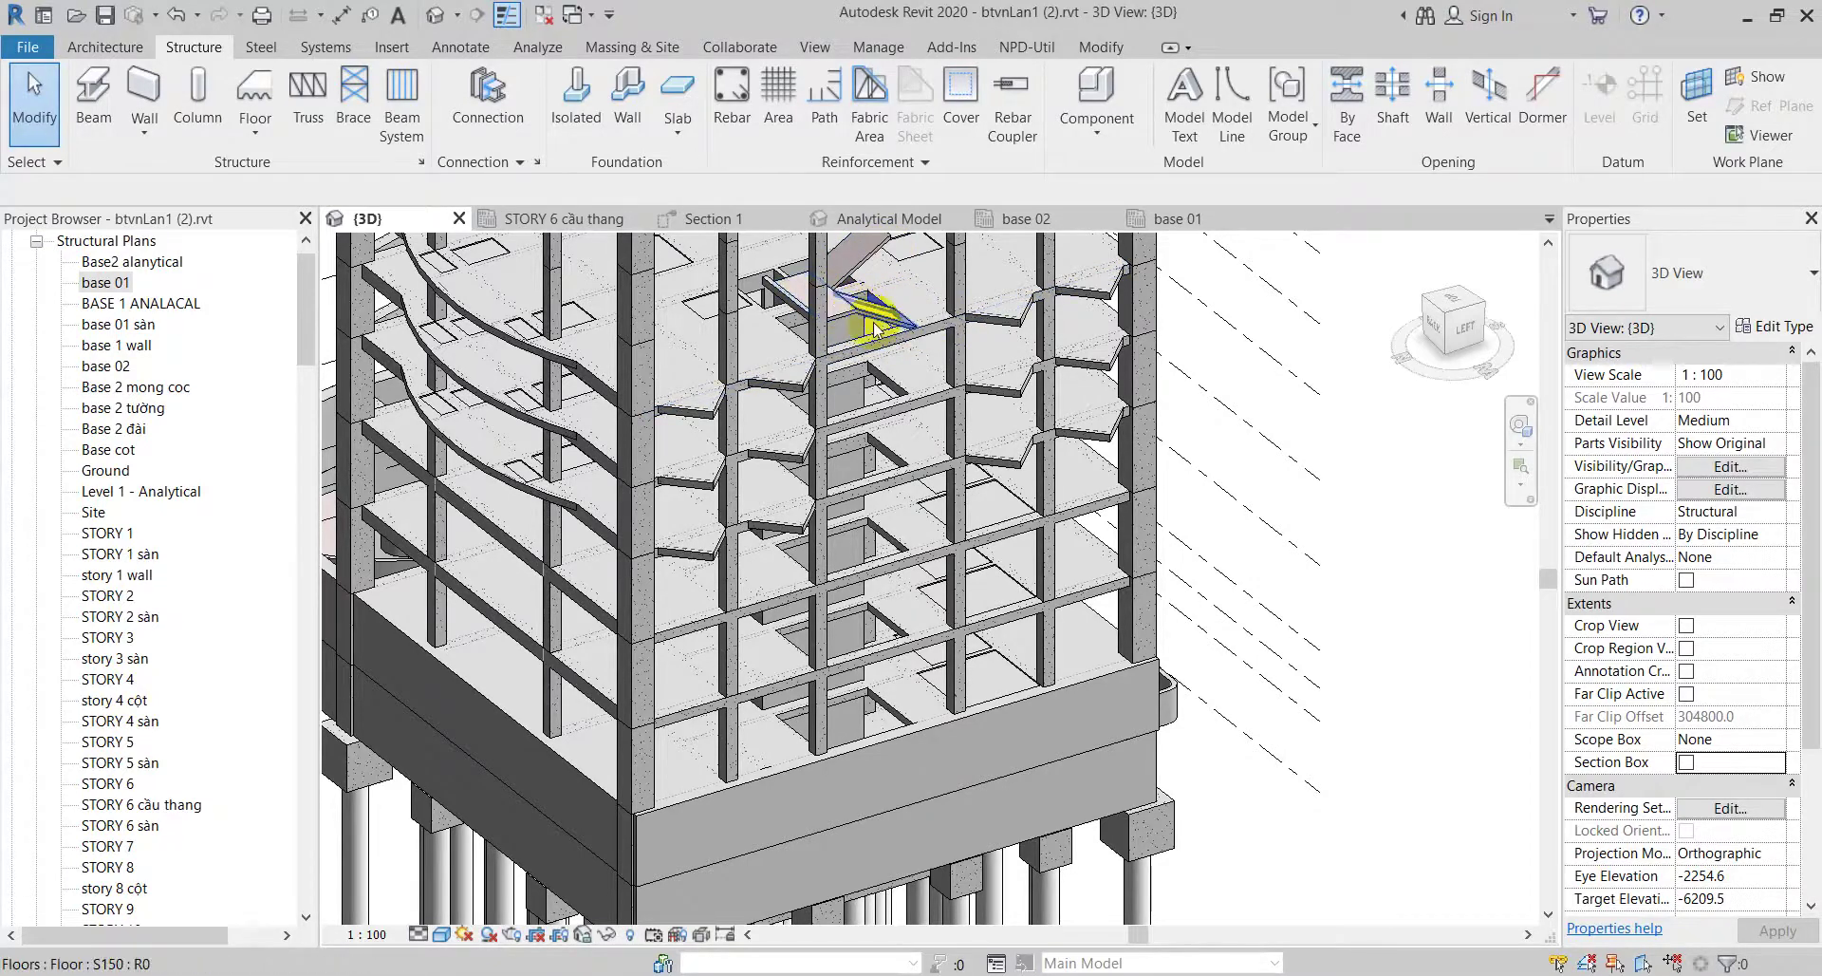
mouse_move(911, 548)
middle_down()
mouse_move(887, 406)
mouse_move(887, 692)
middle_up()
scroll(887, 692, up, 1)
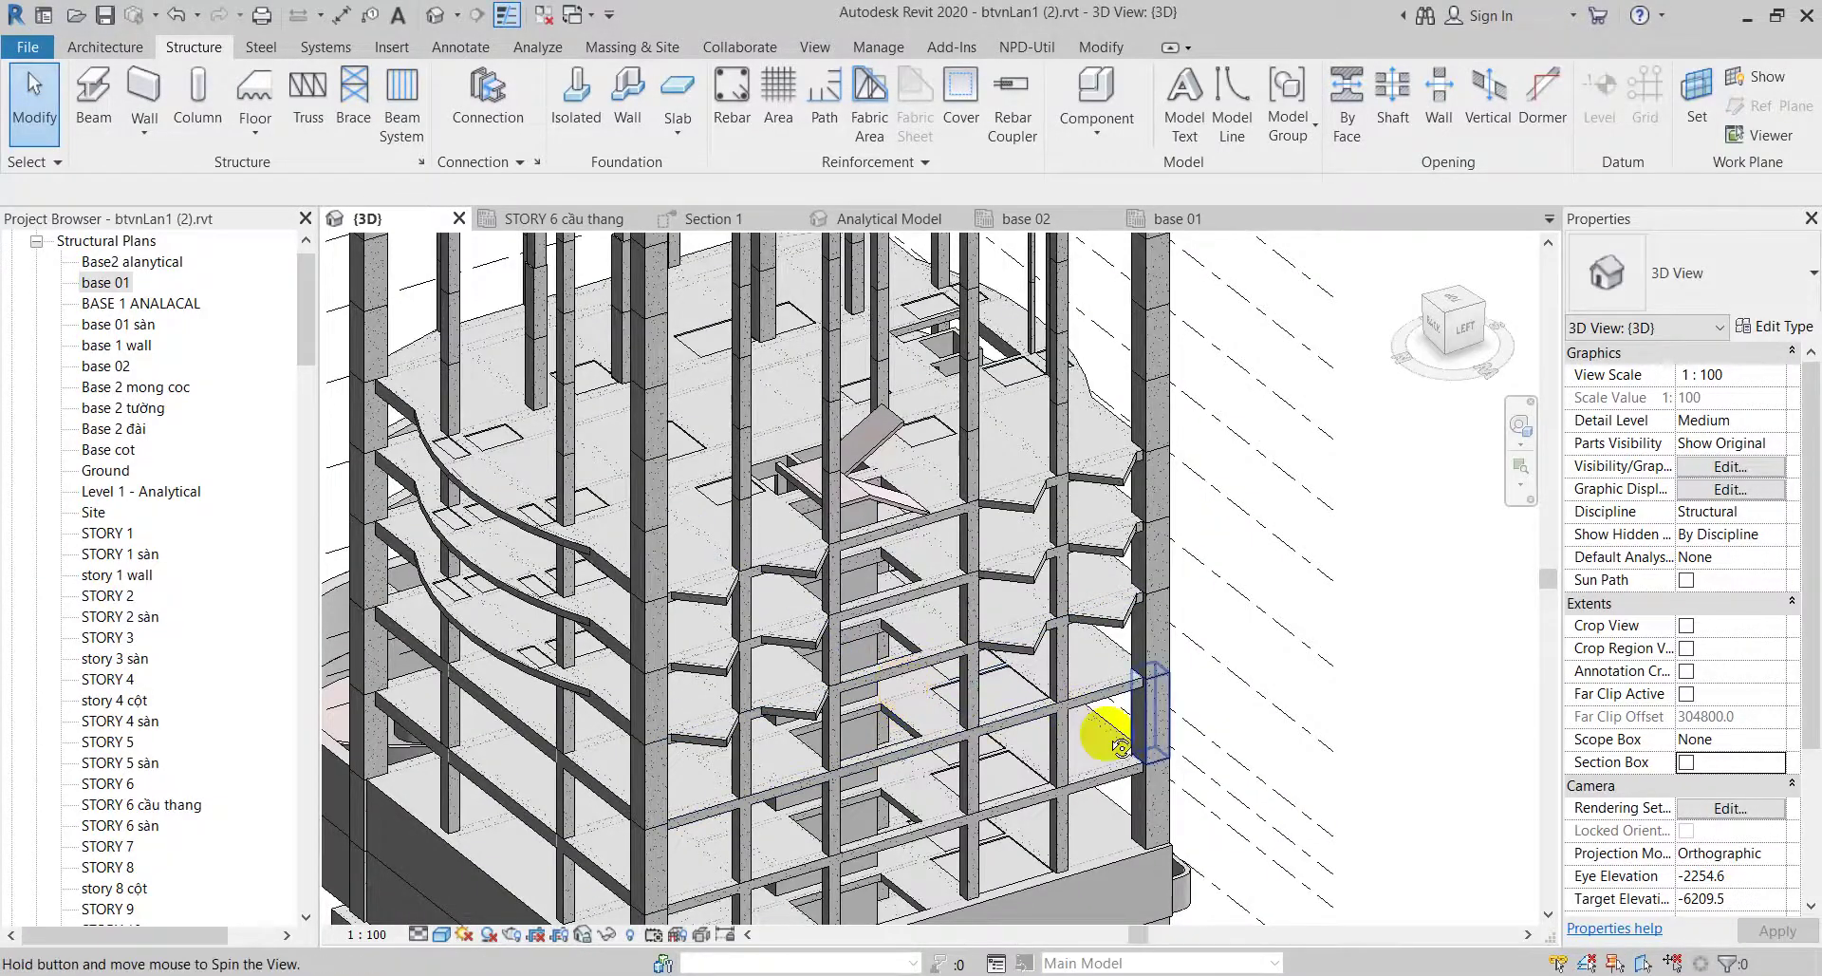
mouse_move(1107, 732)
shift+middle_down()
mouse_move(724, 667)
mouse_move(527, 935)
shift+middle_up()
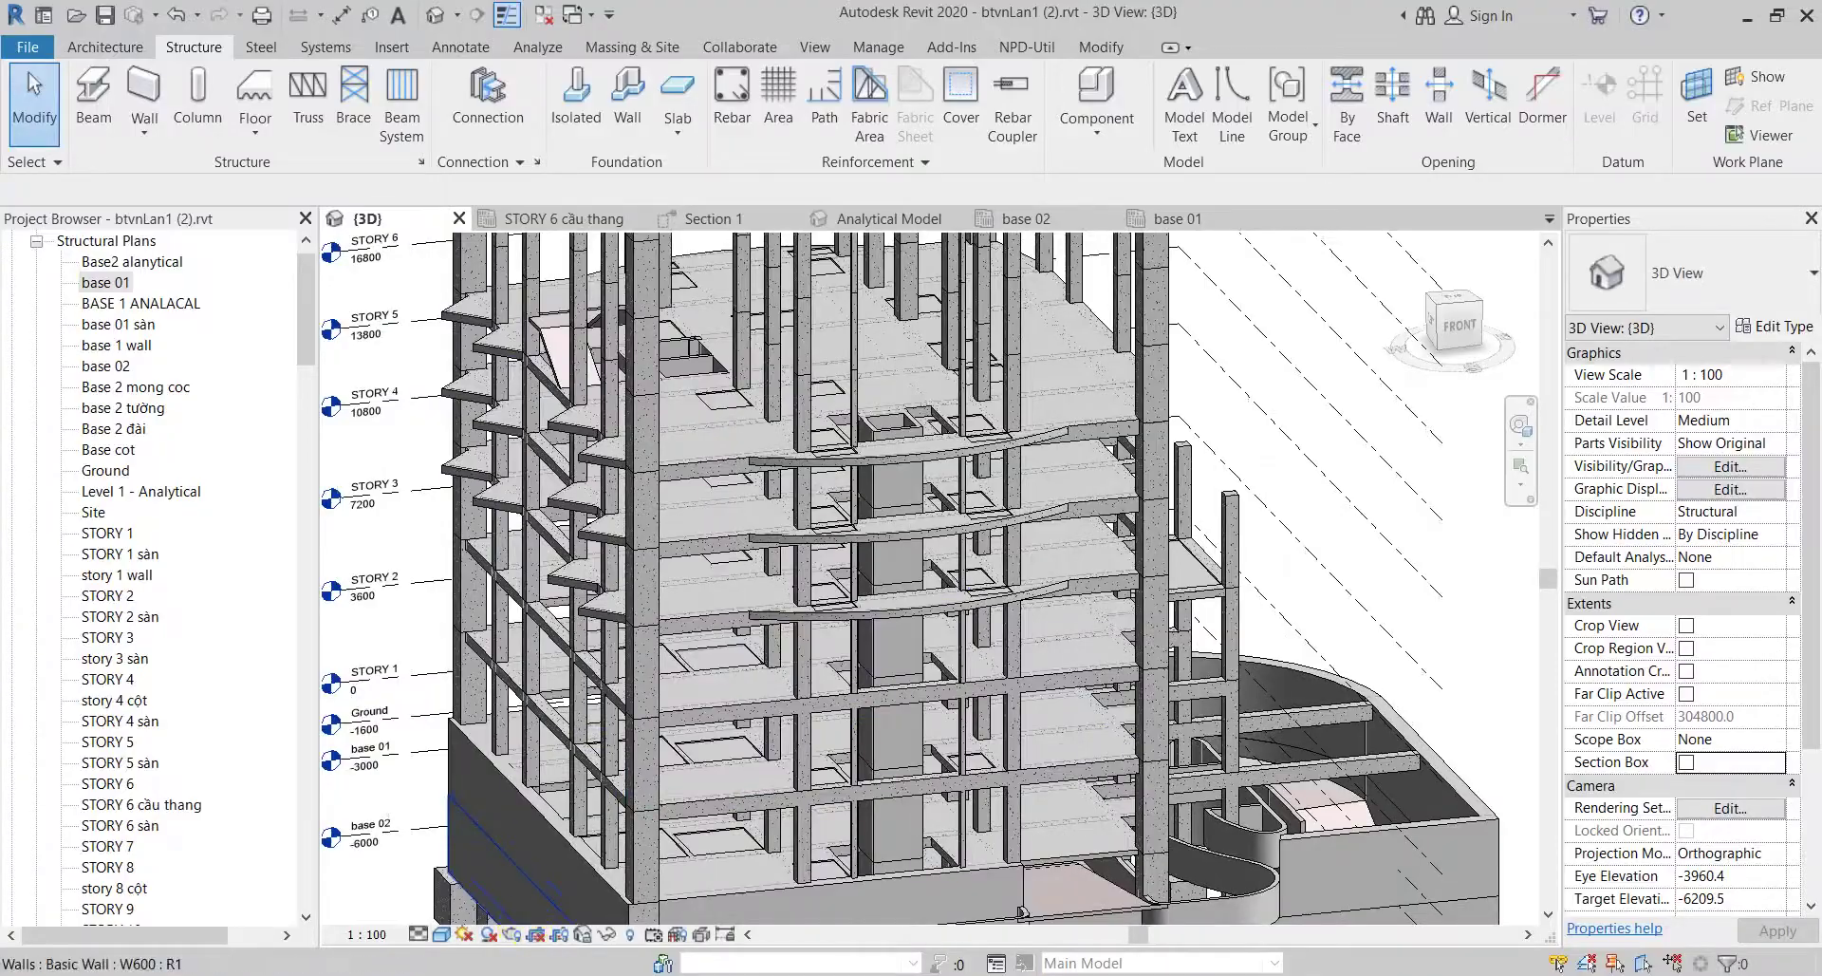
Step: Switch from Revit to the Google Meet window via the Chrome taskbar thumbnail
mouse_move(243, 862)
click(276, 917)
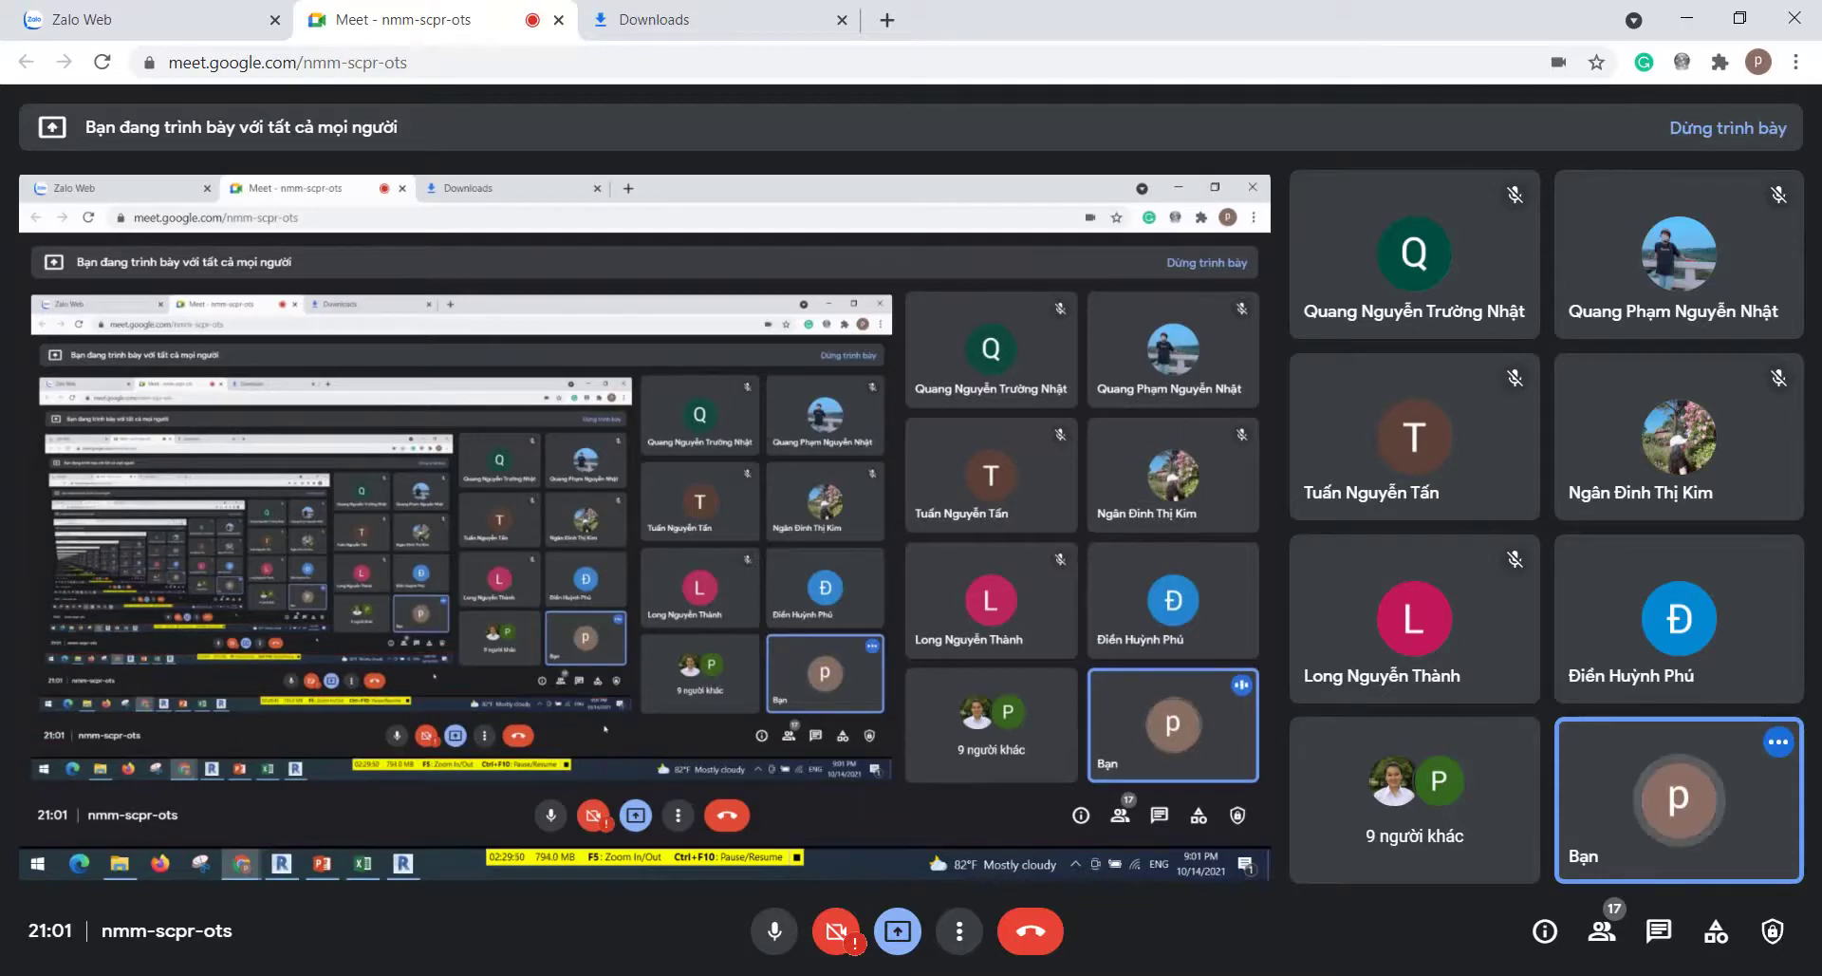
Step: Back in Revit's 3D view, pan to the base and select the rectangular 1PB-1 pile footing
click(595, 964)
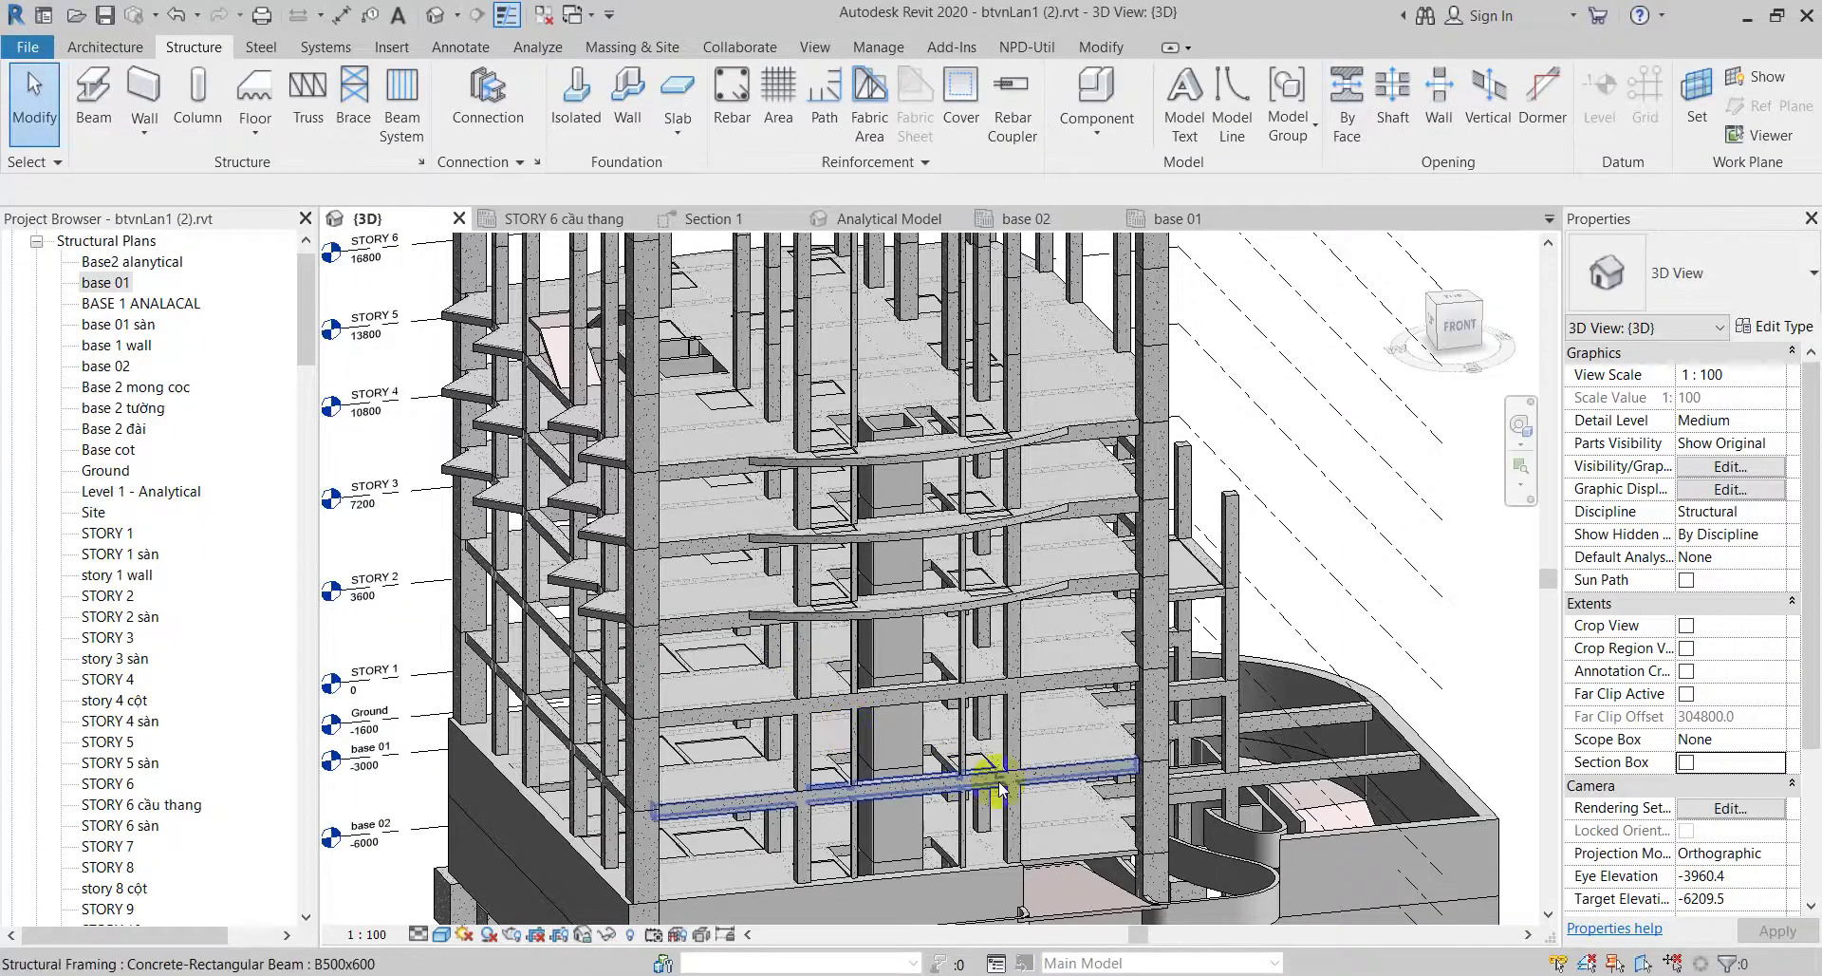
middle_drag(1049, 773, 1052, 537)
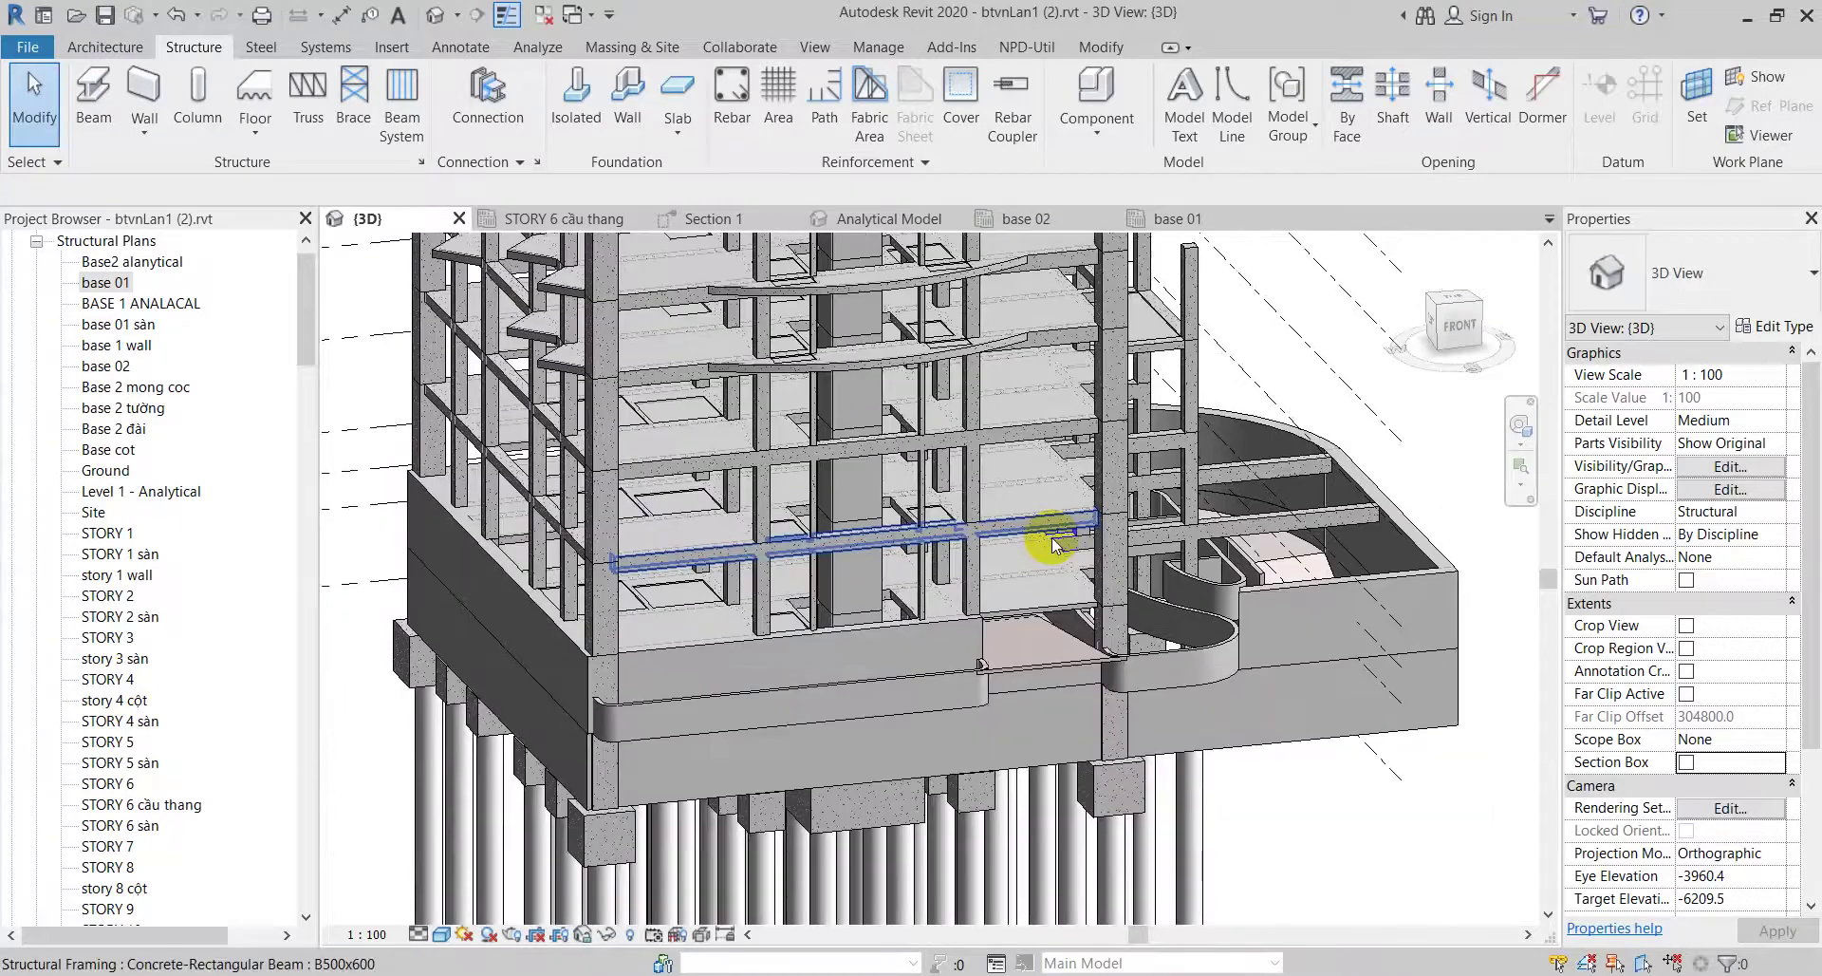
click(1039, 645)
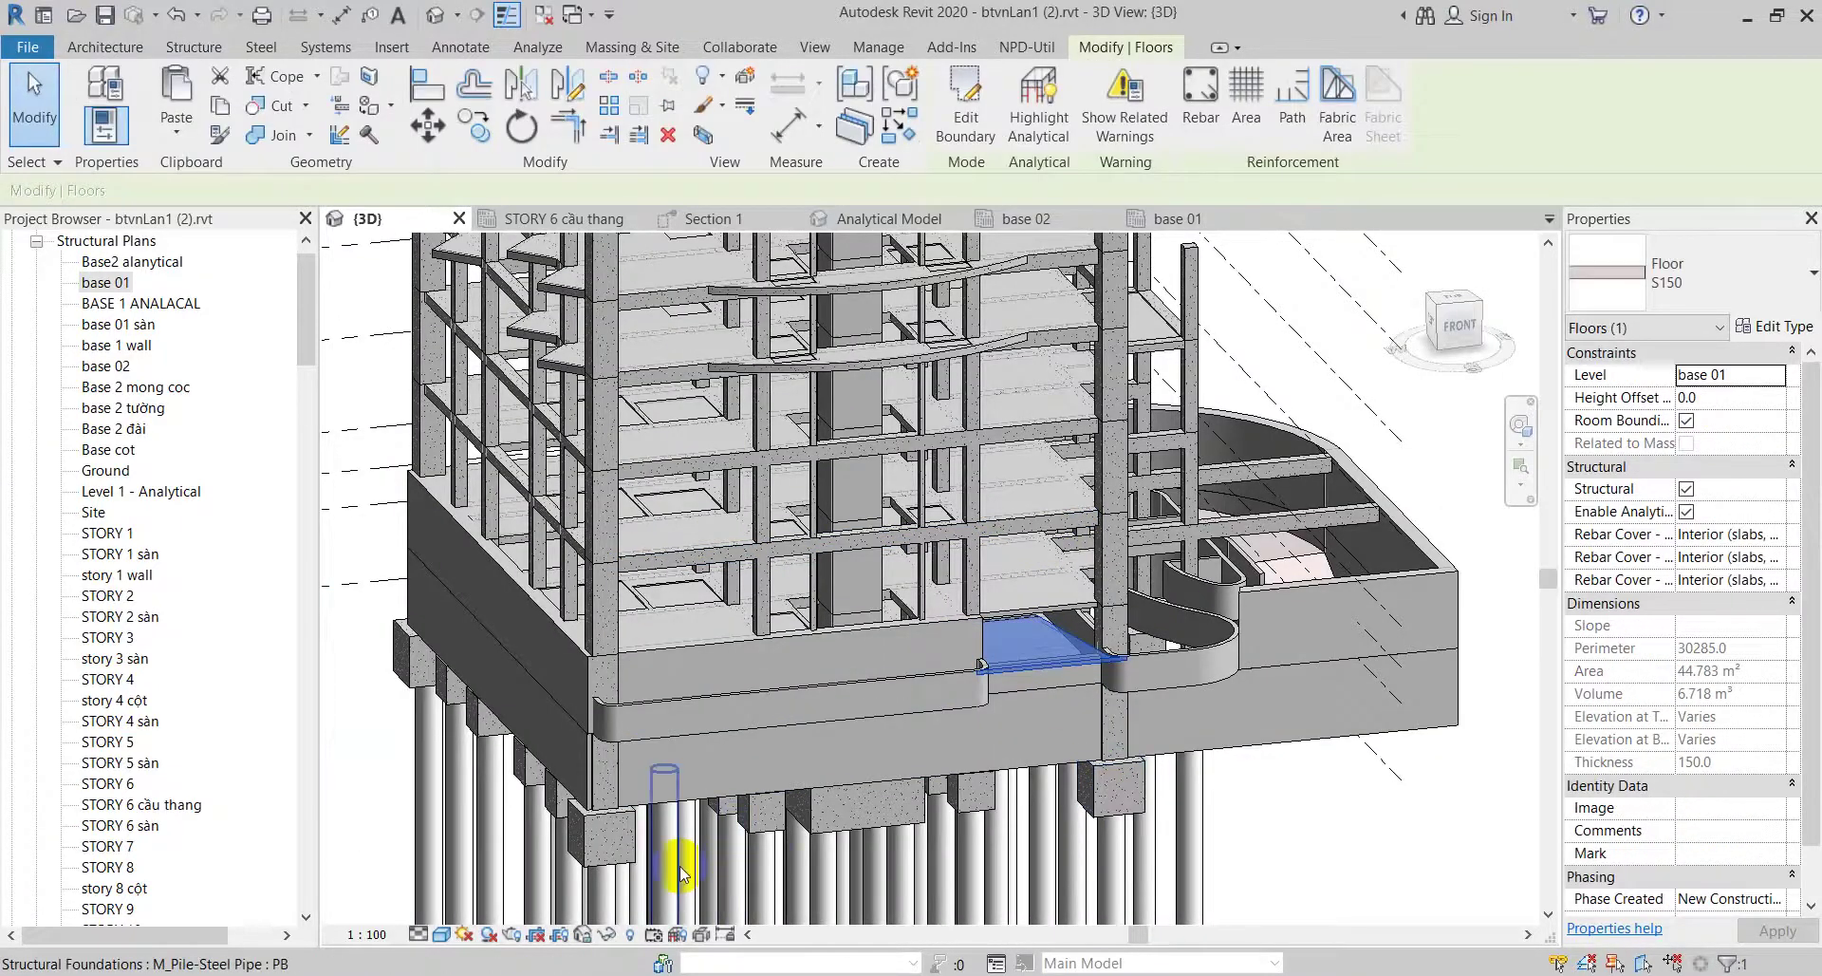
middle_drag(1068, 703, 714, 712)
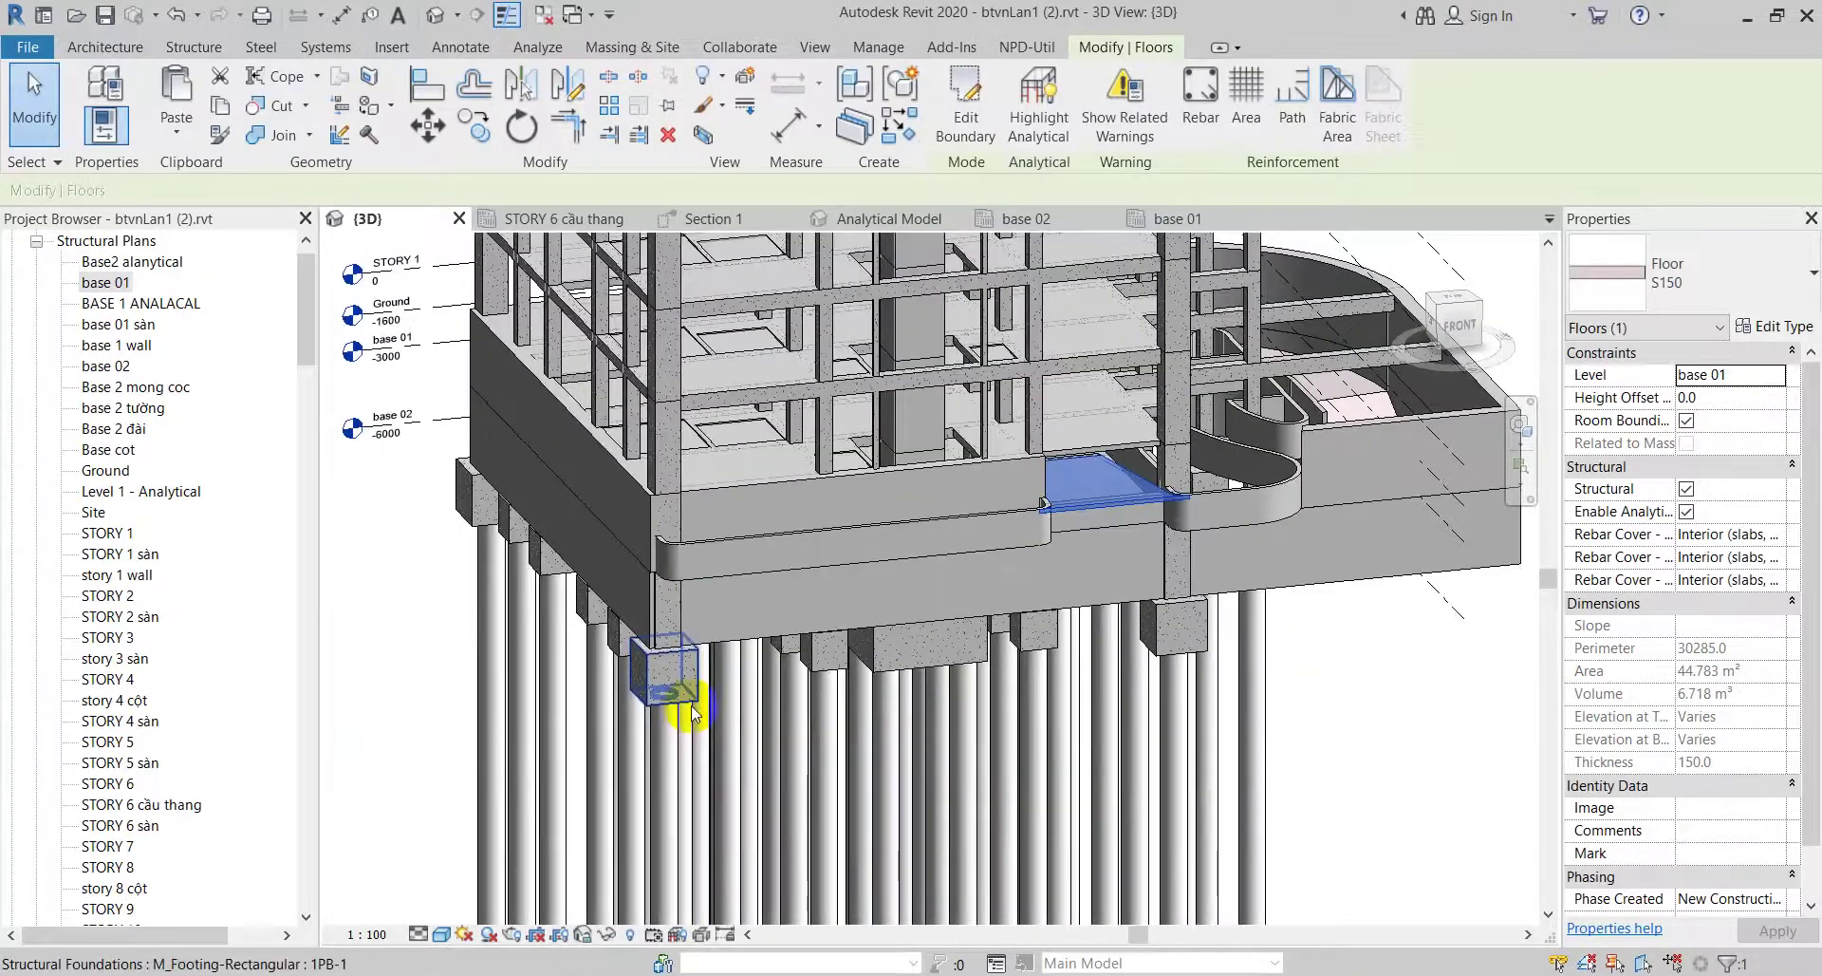
click(441, 608)
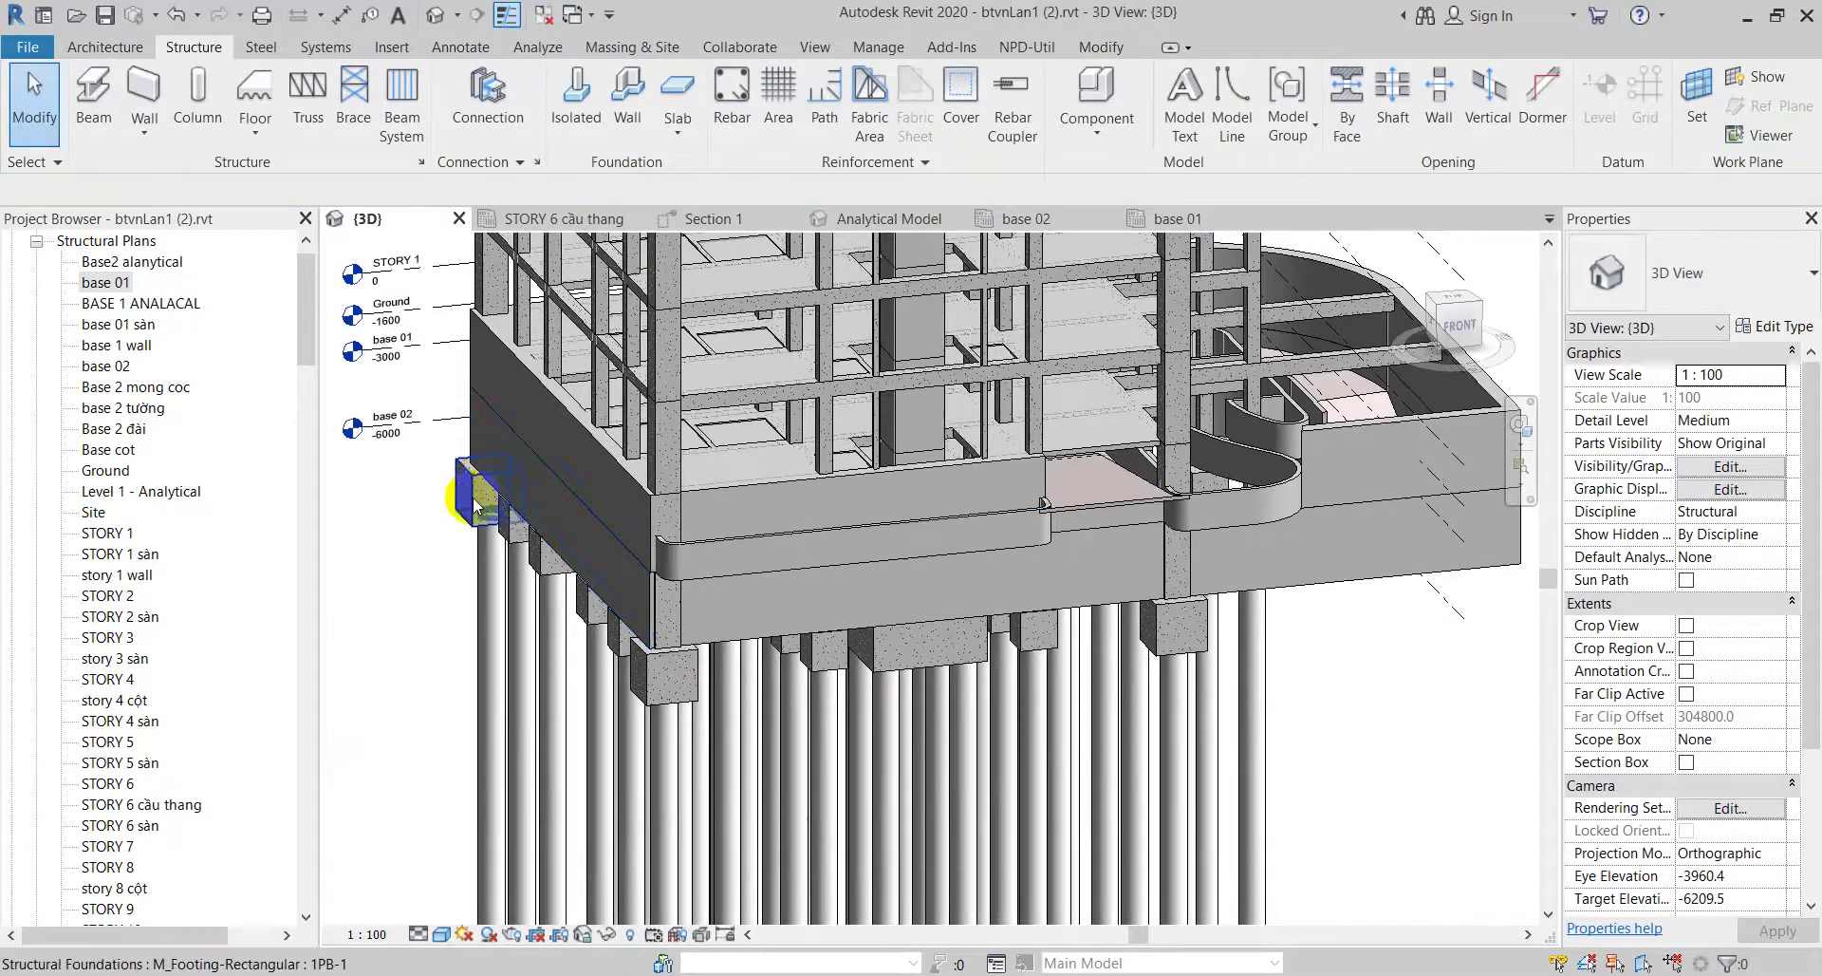
scroll(647, 688, up, 2)
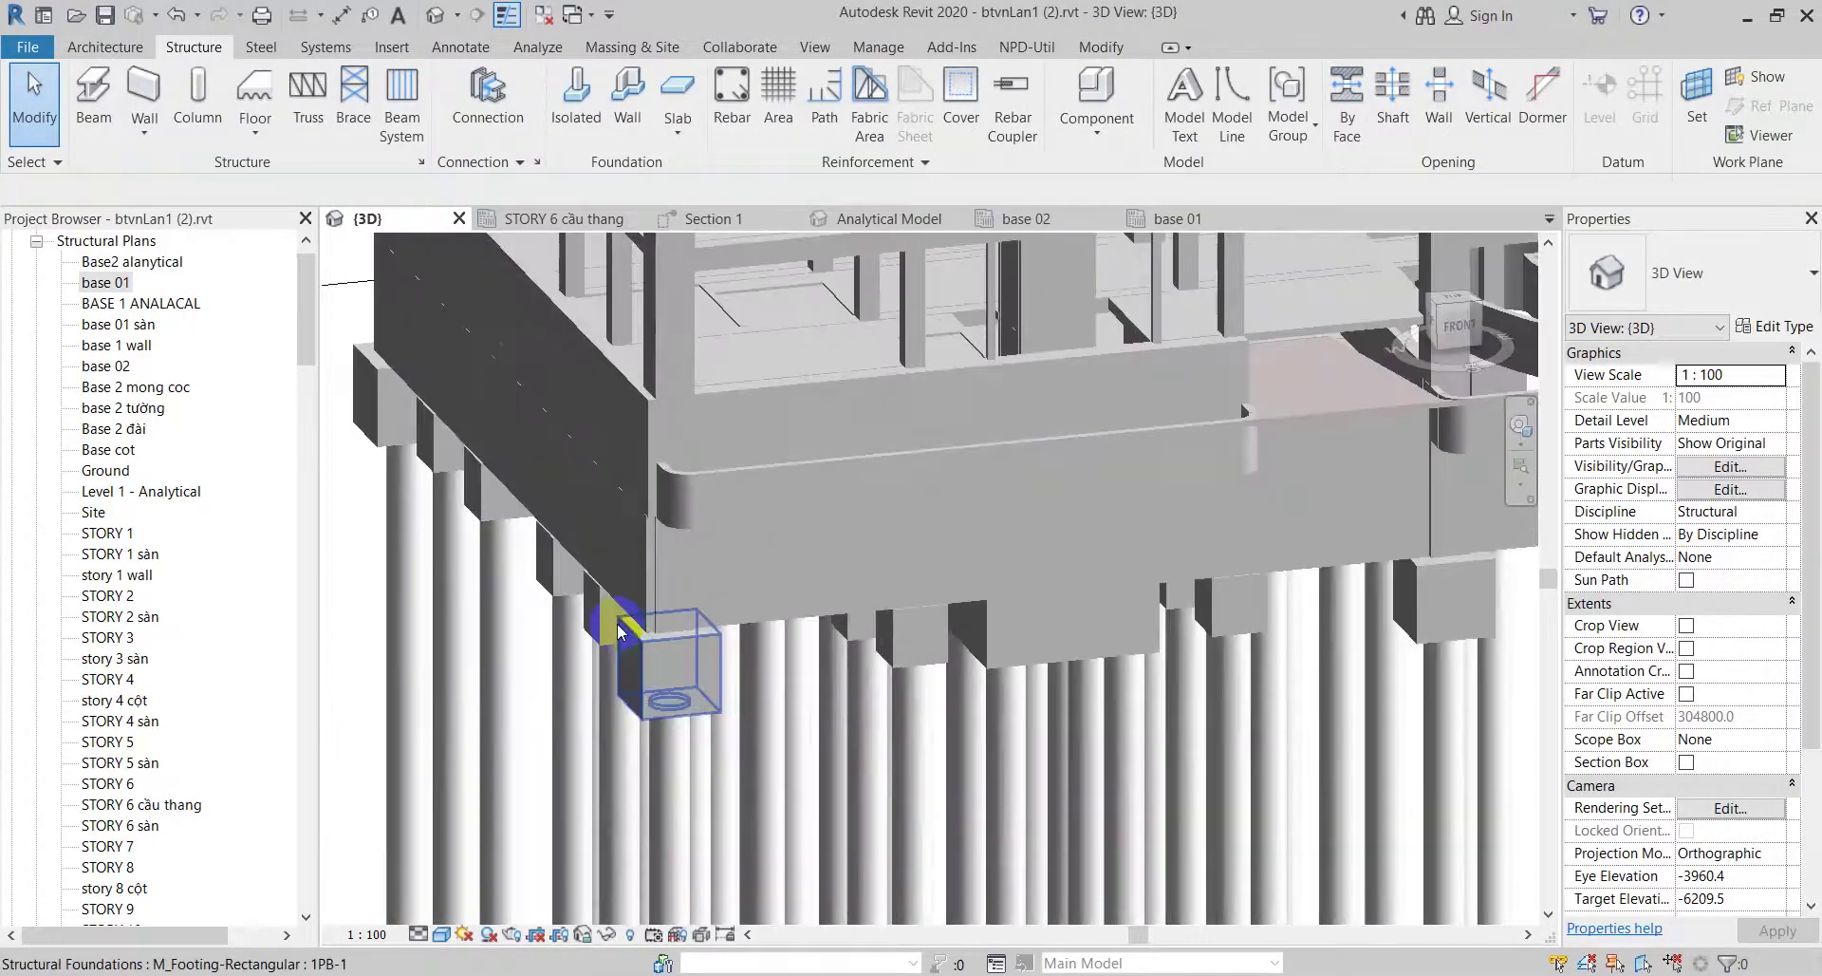
click(661, 661)
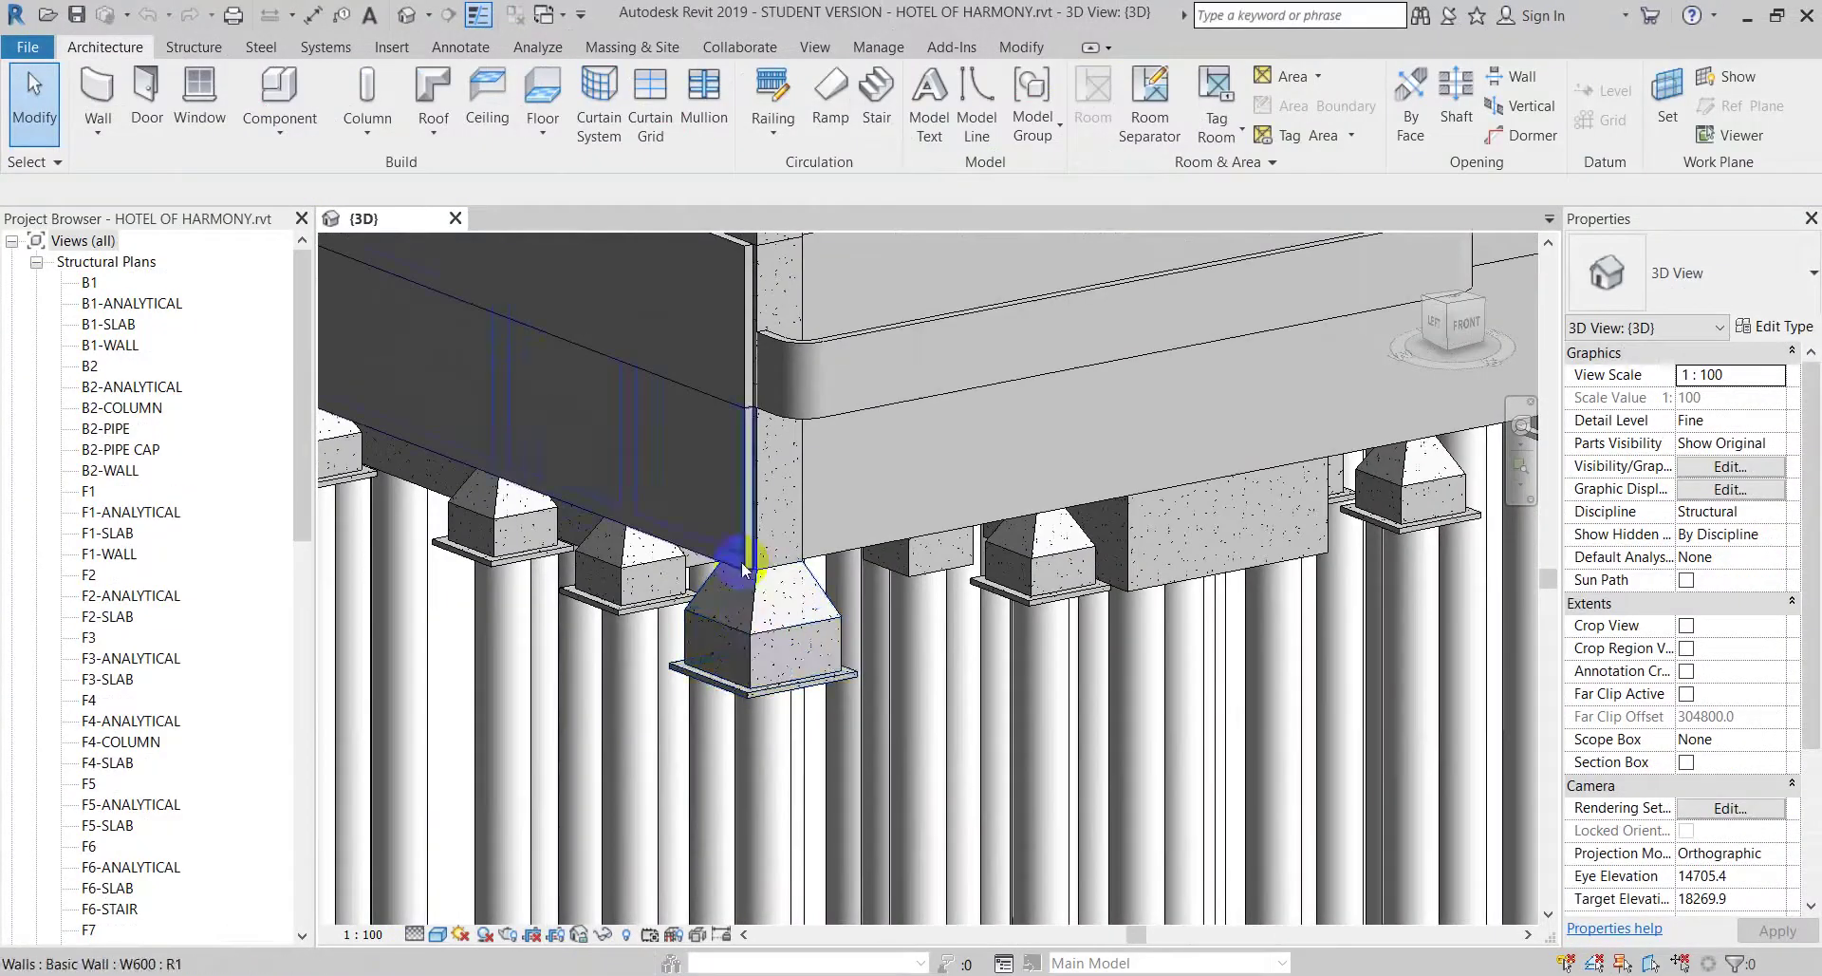
Step: Select the Single Foundation 1PB-1 pile cap in HOTEL OF HARMONY and zoom over the building
click(760, 643)
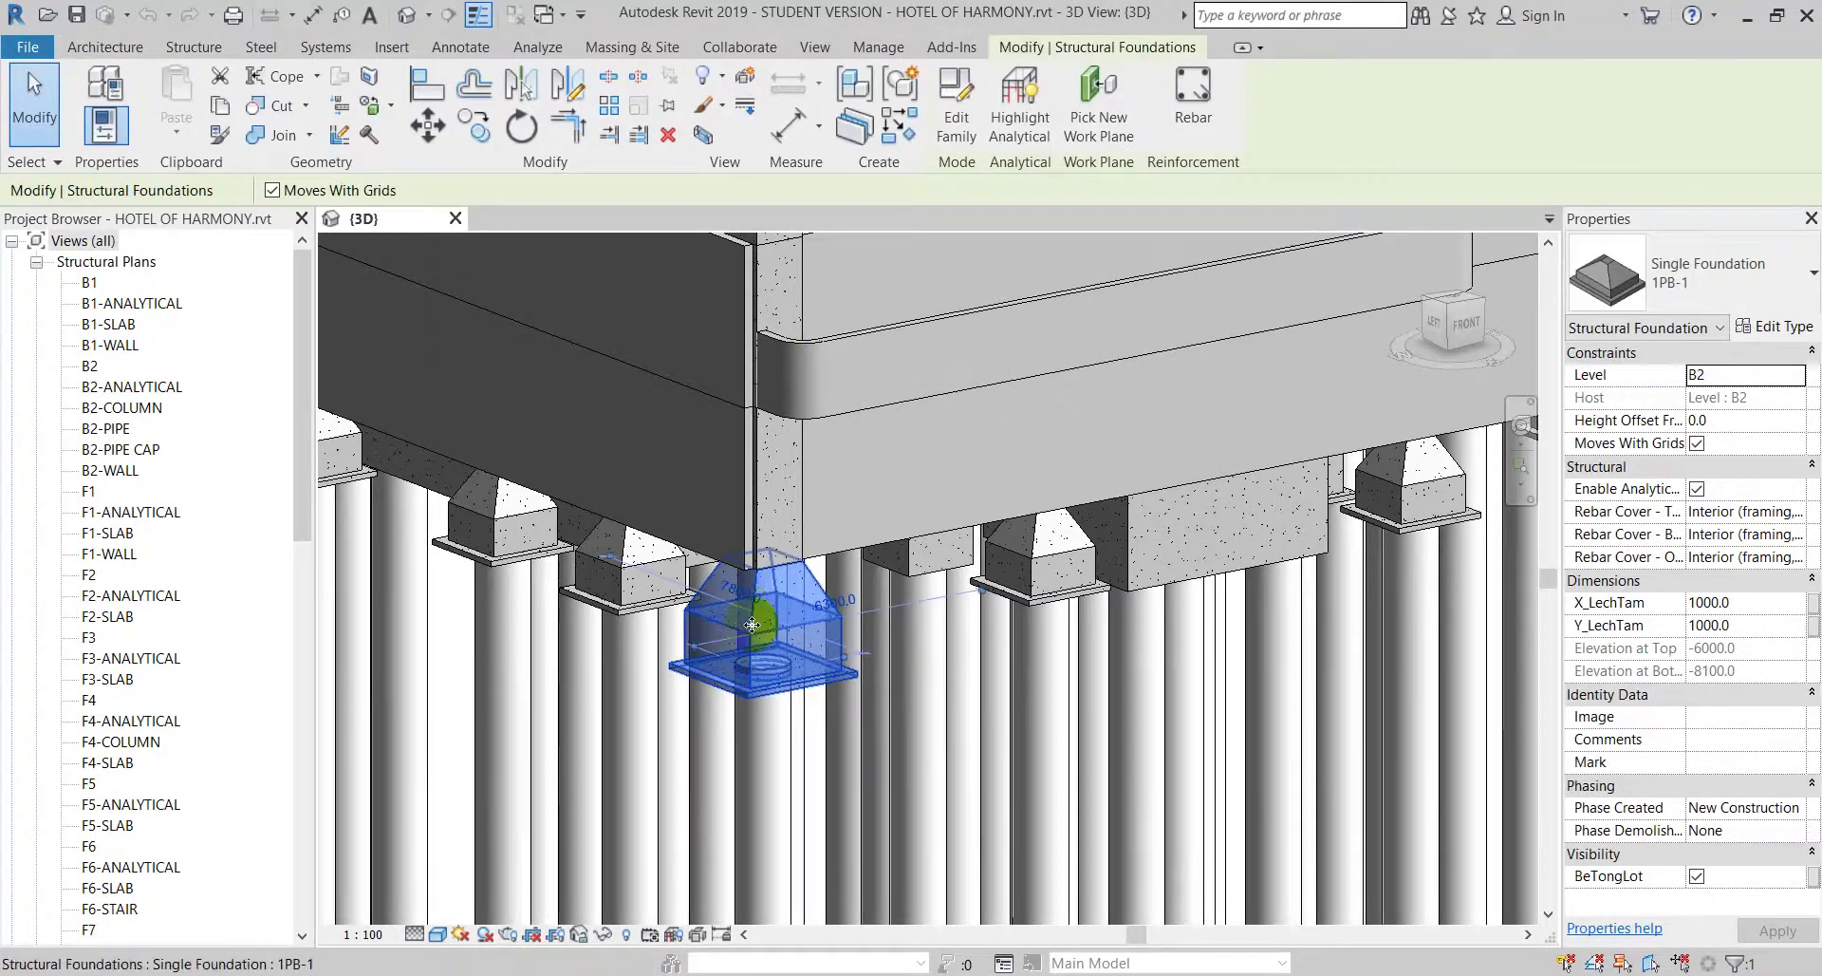
scroll(750, 621, down, 3)
scroll(766, 631, down, 3)
scroll(849, 708, up, 2)
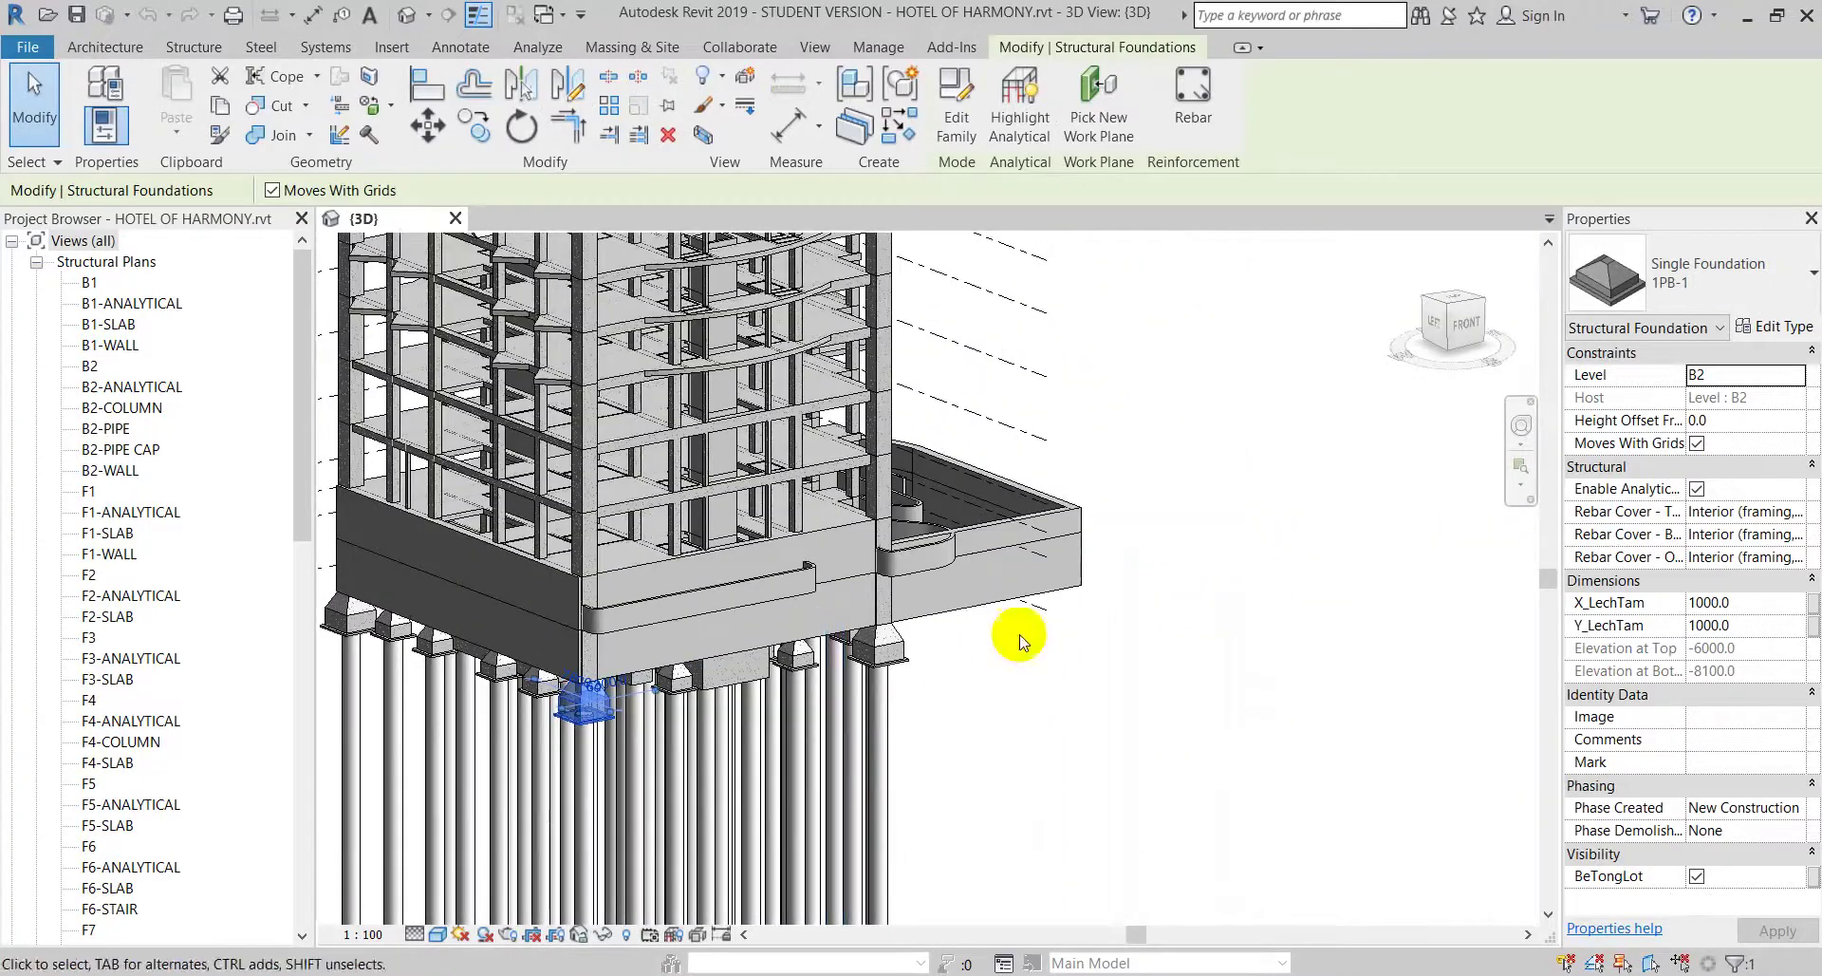
scroll(1067, 786, down, 2)
scroll(1043, 710, up, 2)
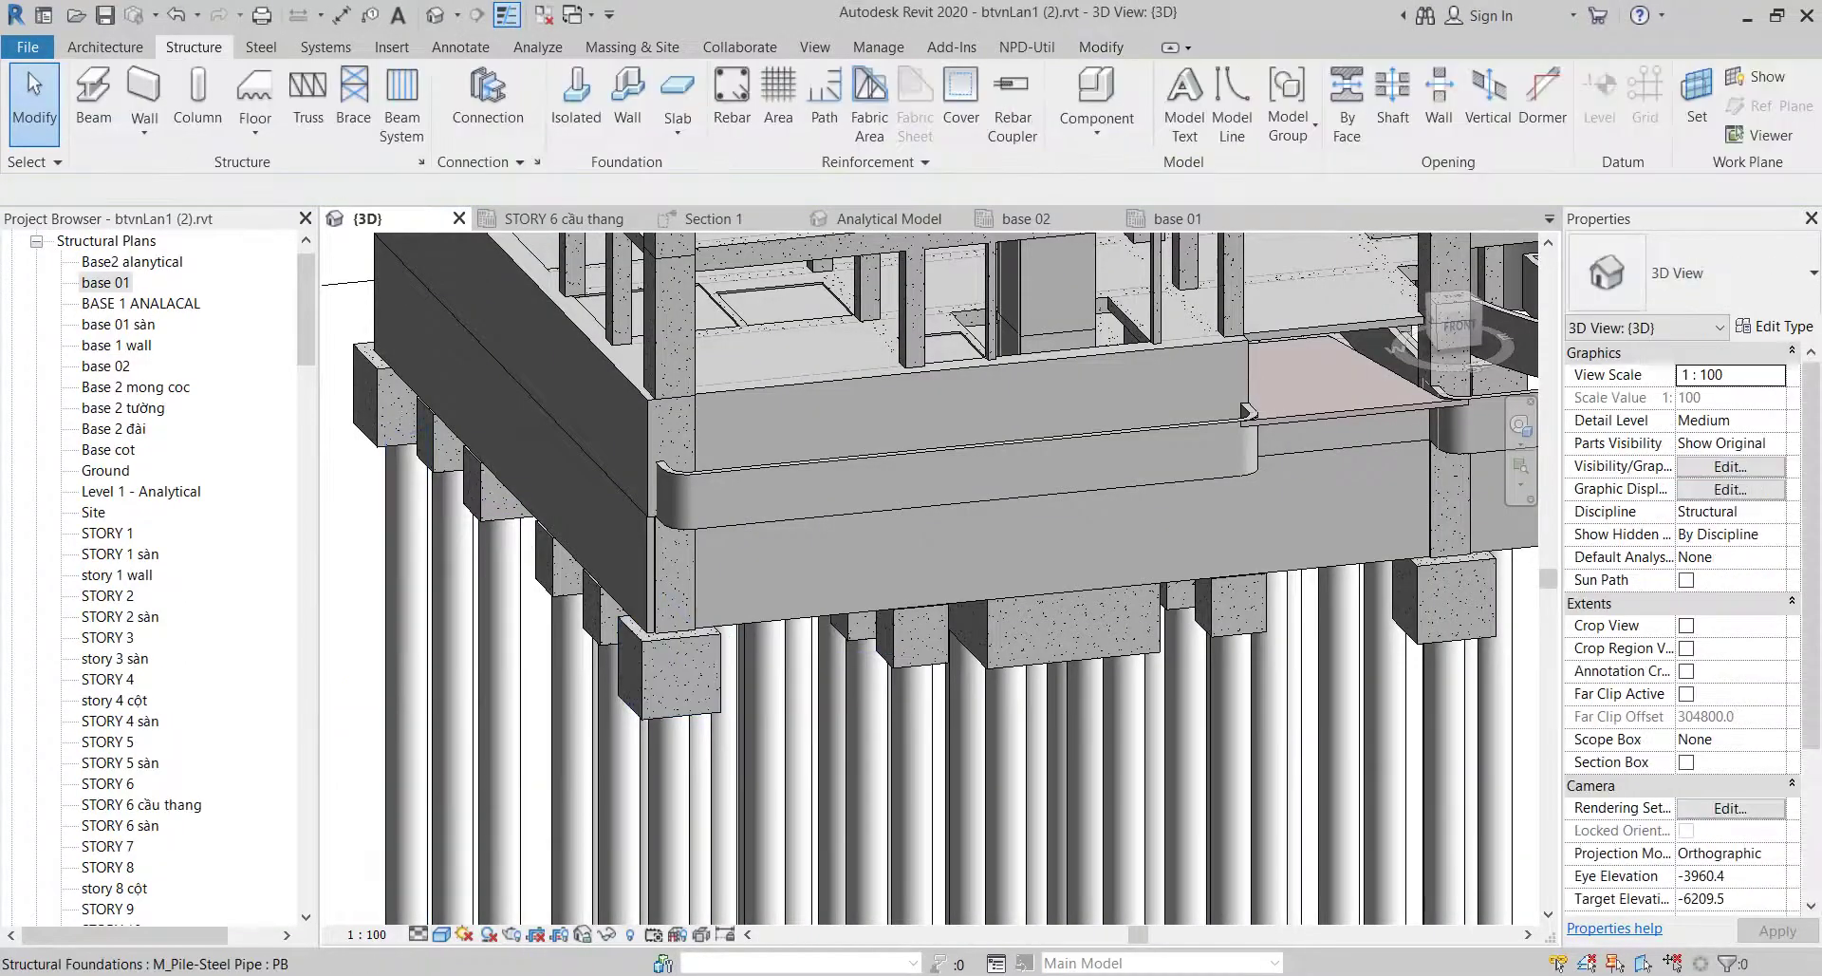
Step: Switch from Revit 2020 to the Google Meet presentation via the Chrome taskbar thumbnail
click(232, 862)
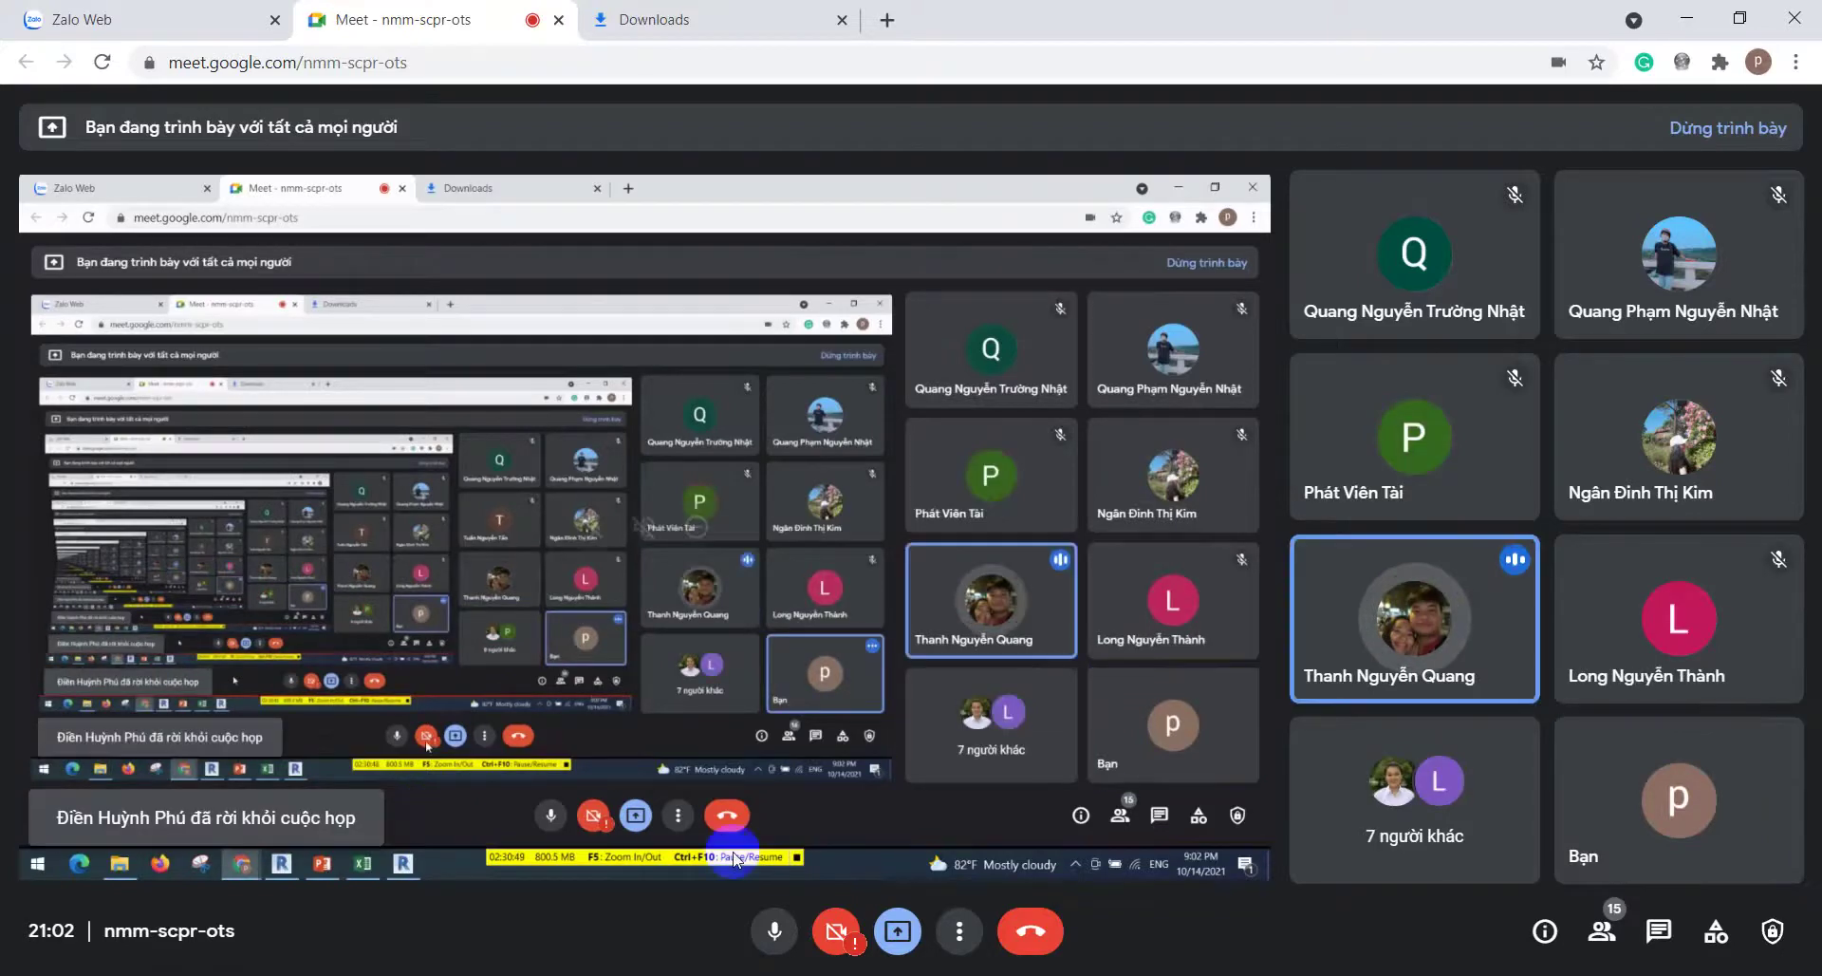
mouse_move(406, 862)
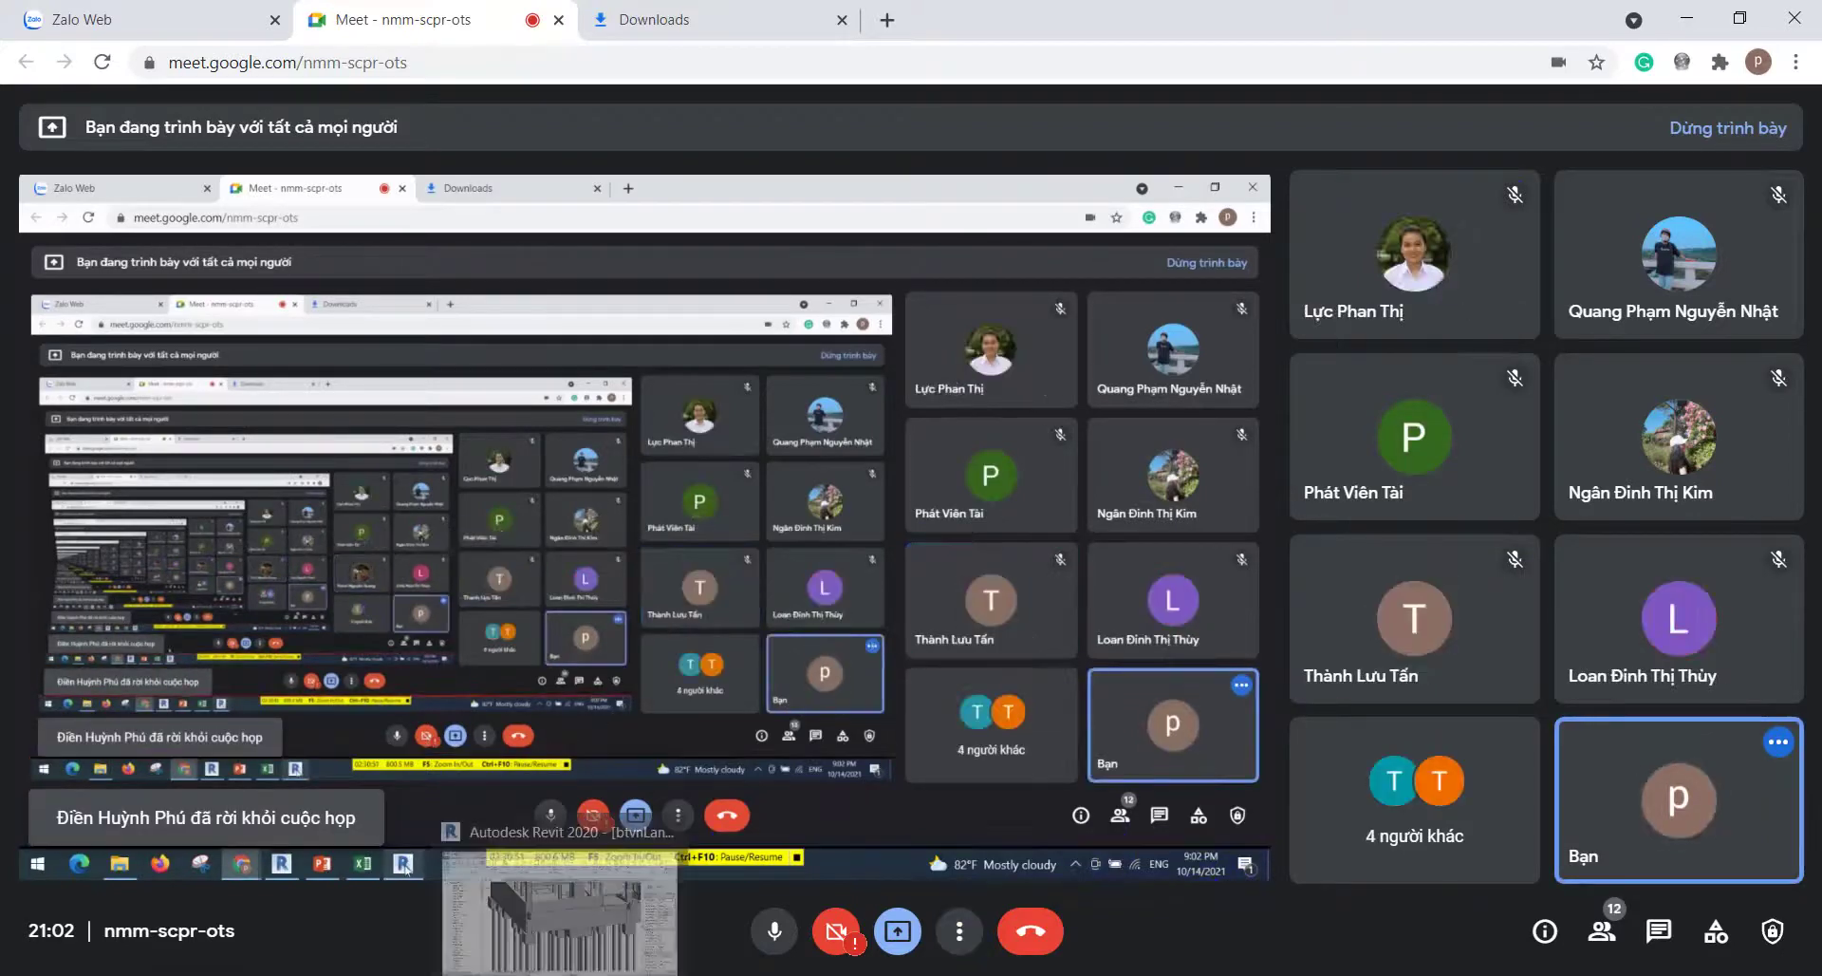
click(556, 911)
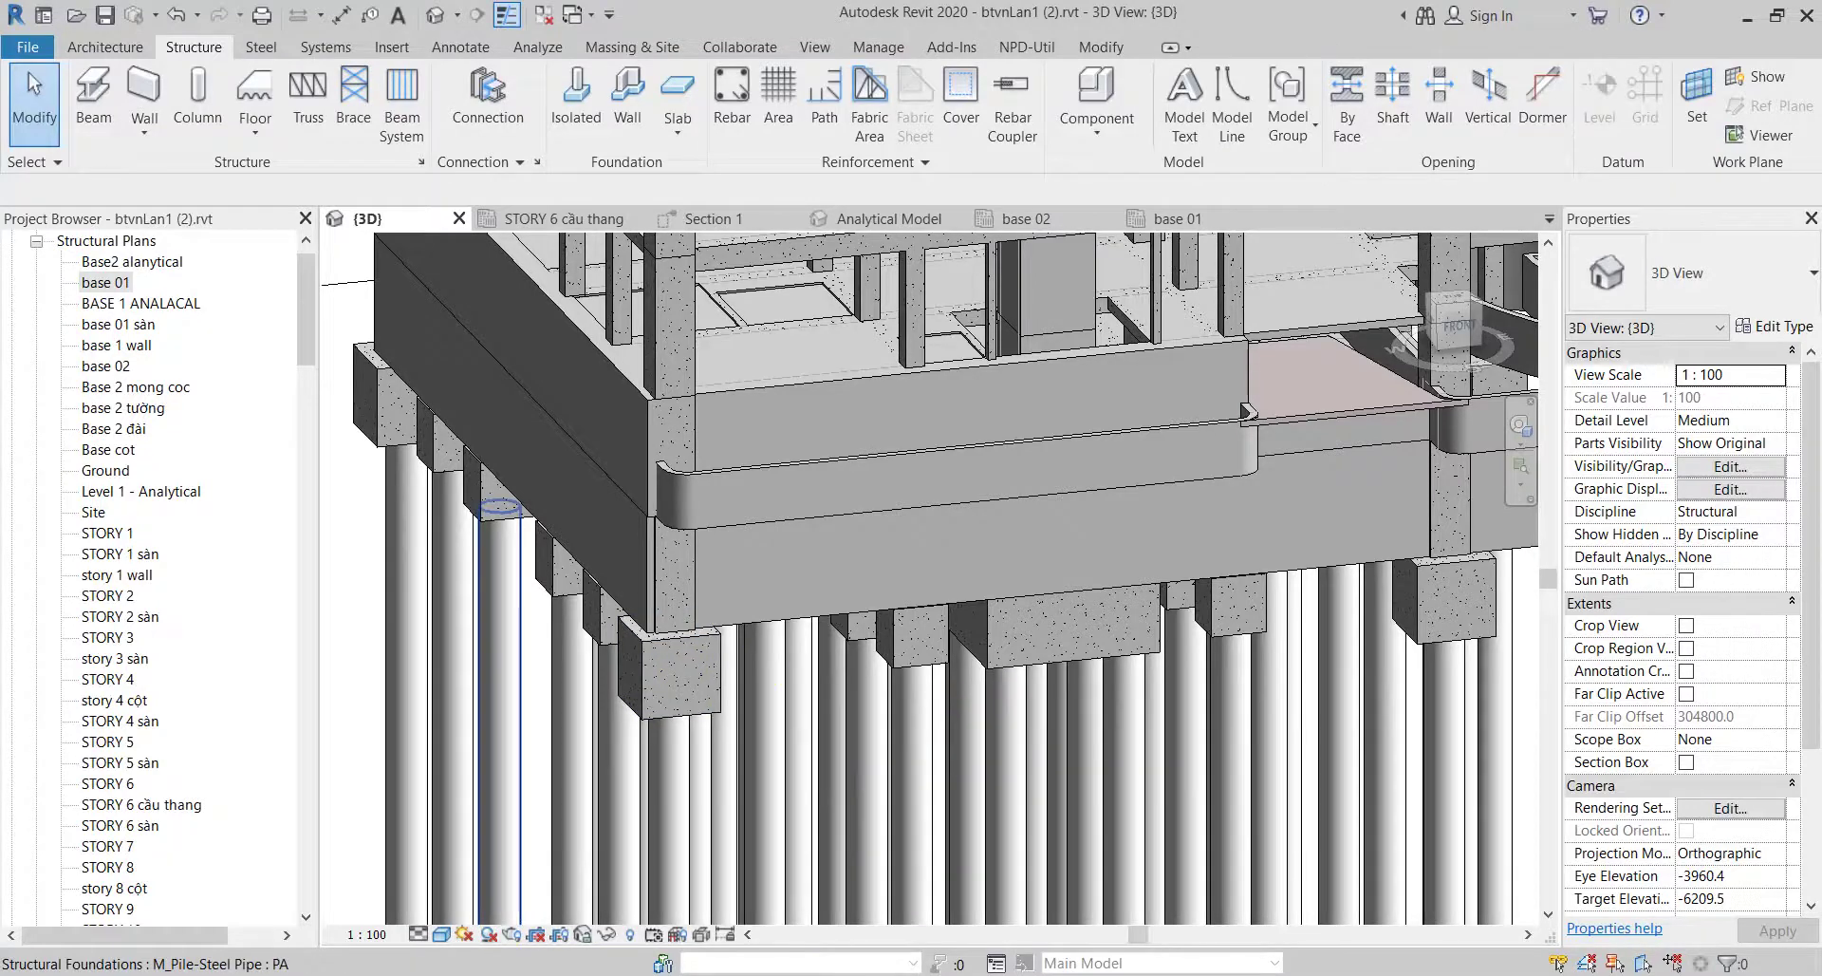
mouse_move(240, 864)
click(194, 883)
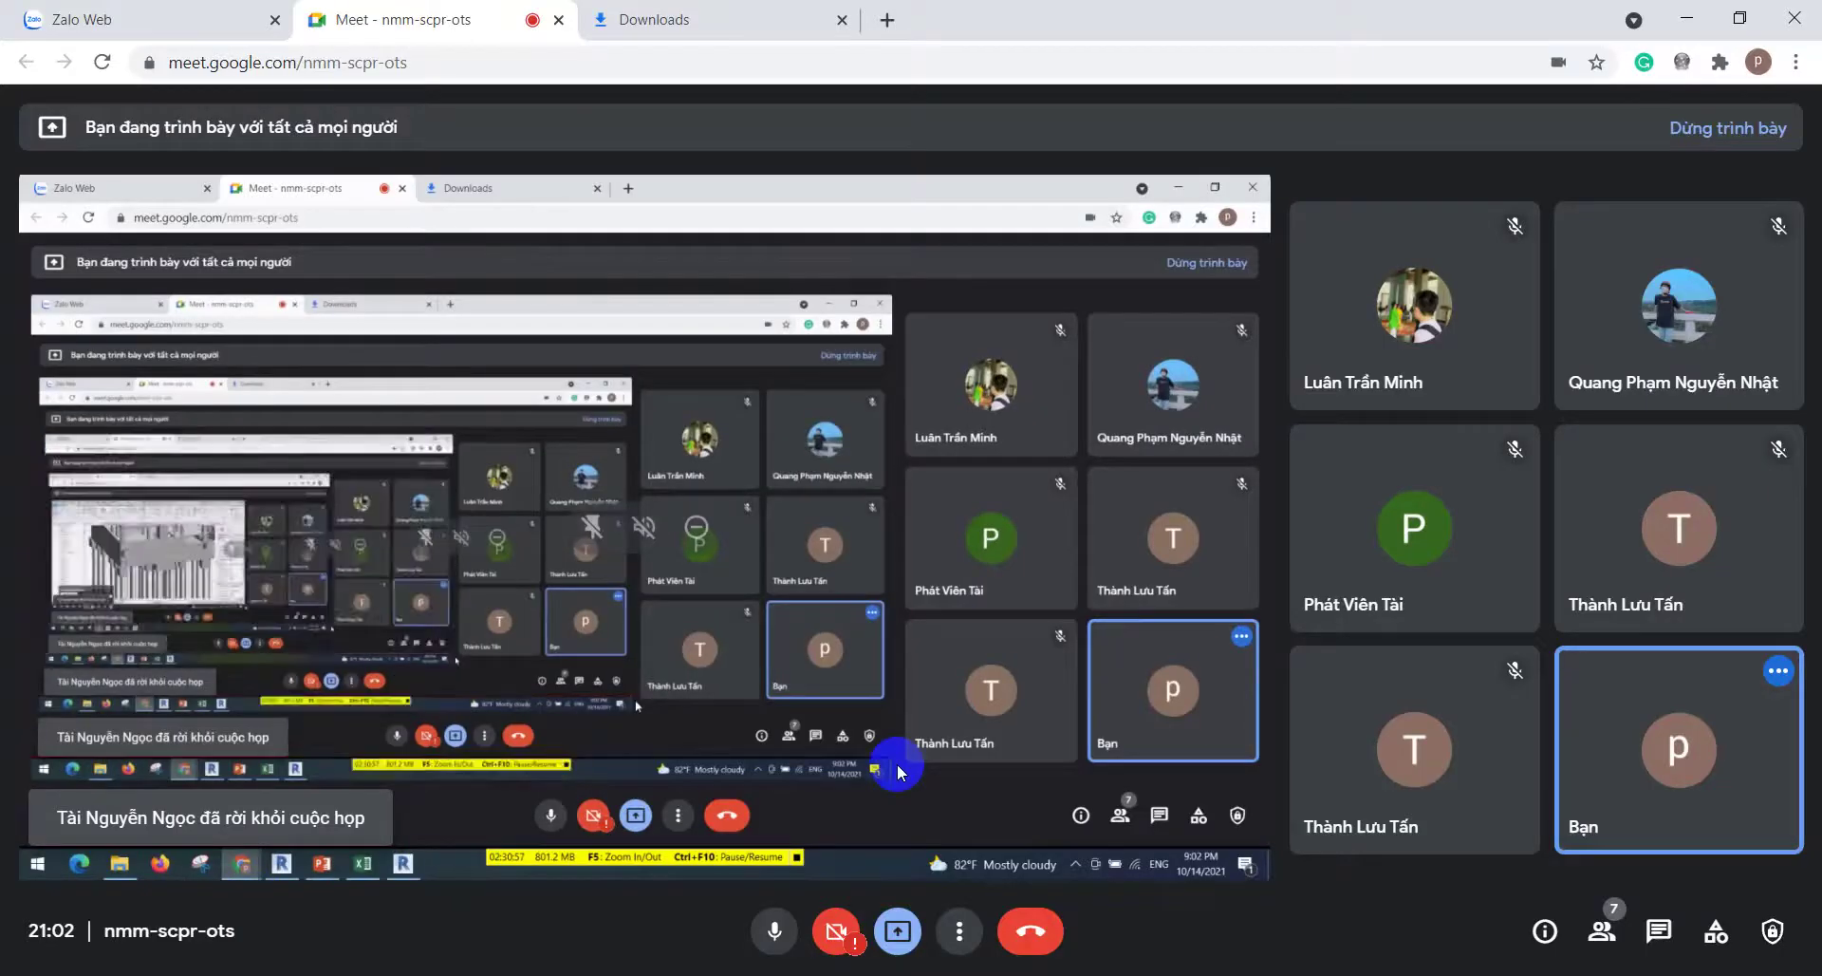